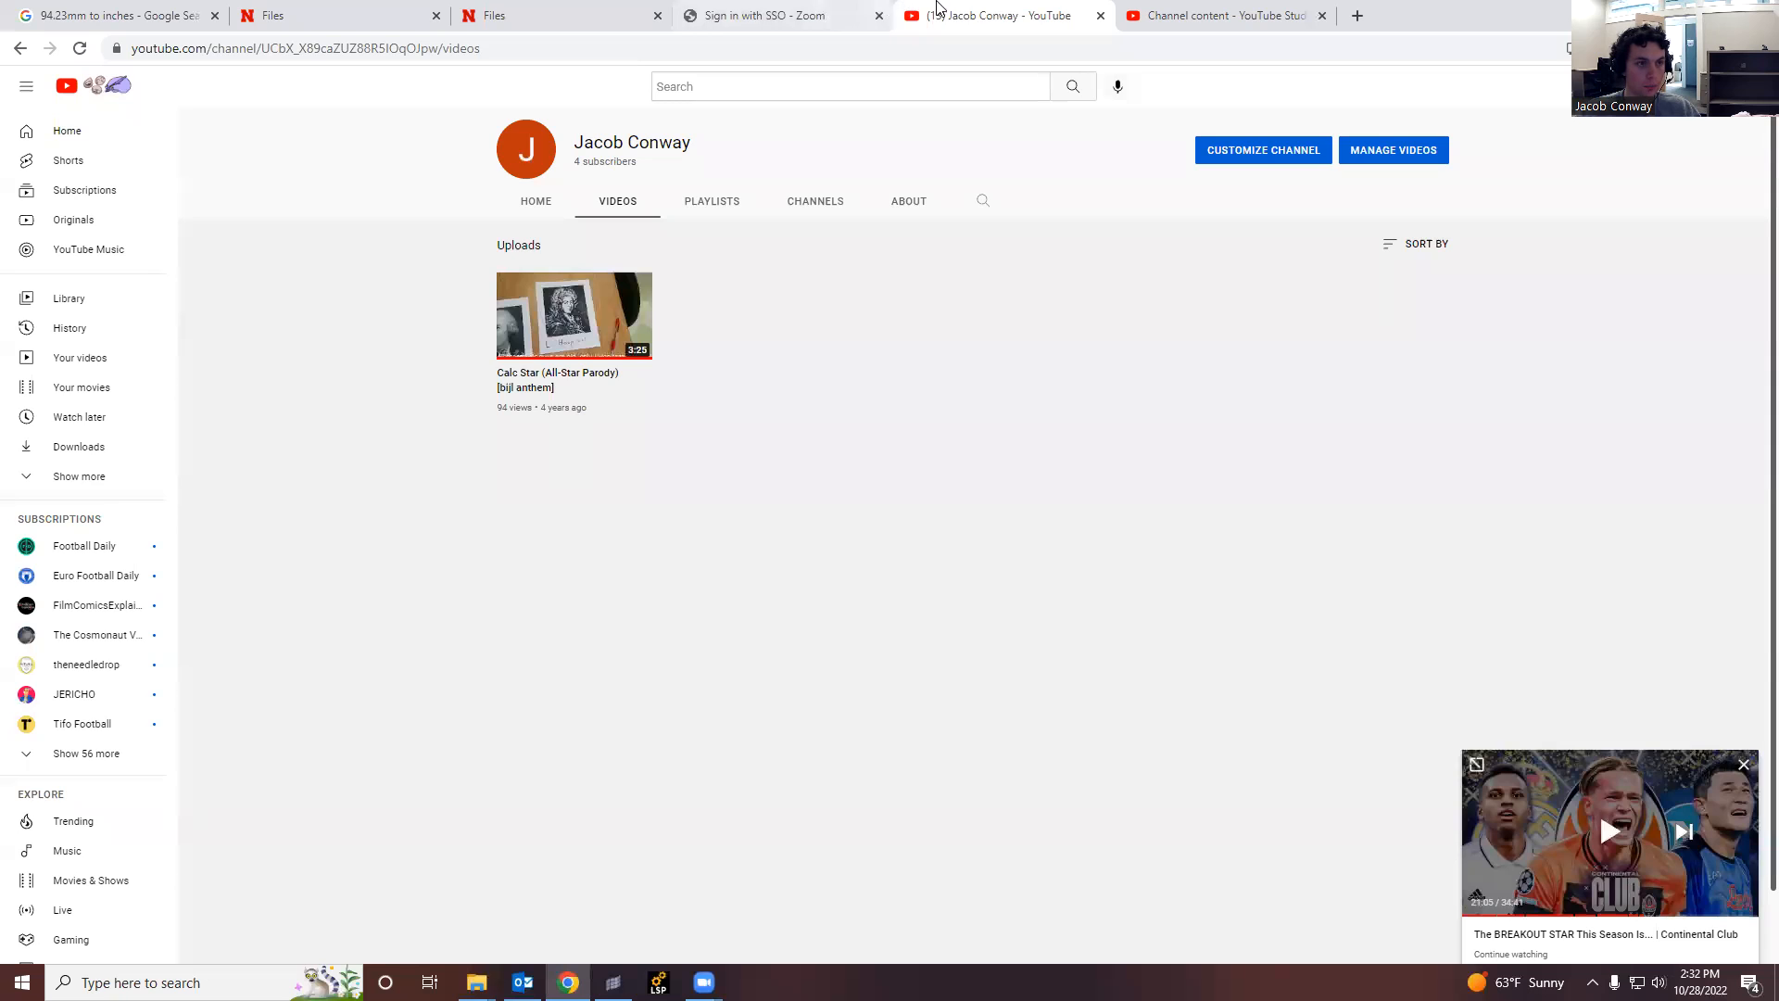
# Step: Download MGS7S_Wbeam_MGS_12.5ft_12gauge-STP.STEP from the course's Homework 4 files and minimize the browser
pyautogui.click(593, 15)
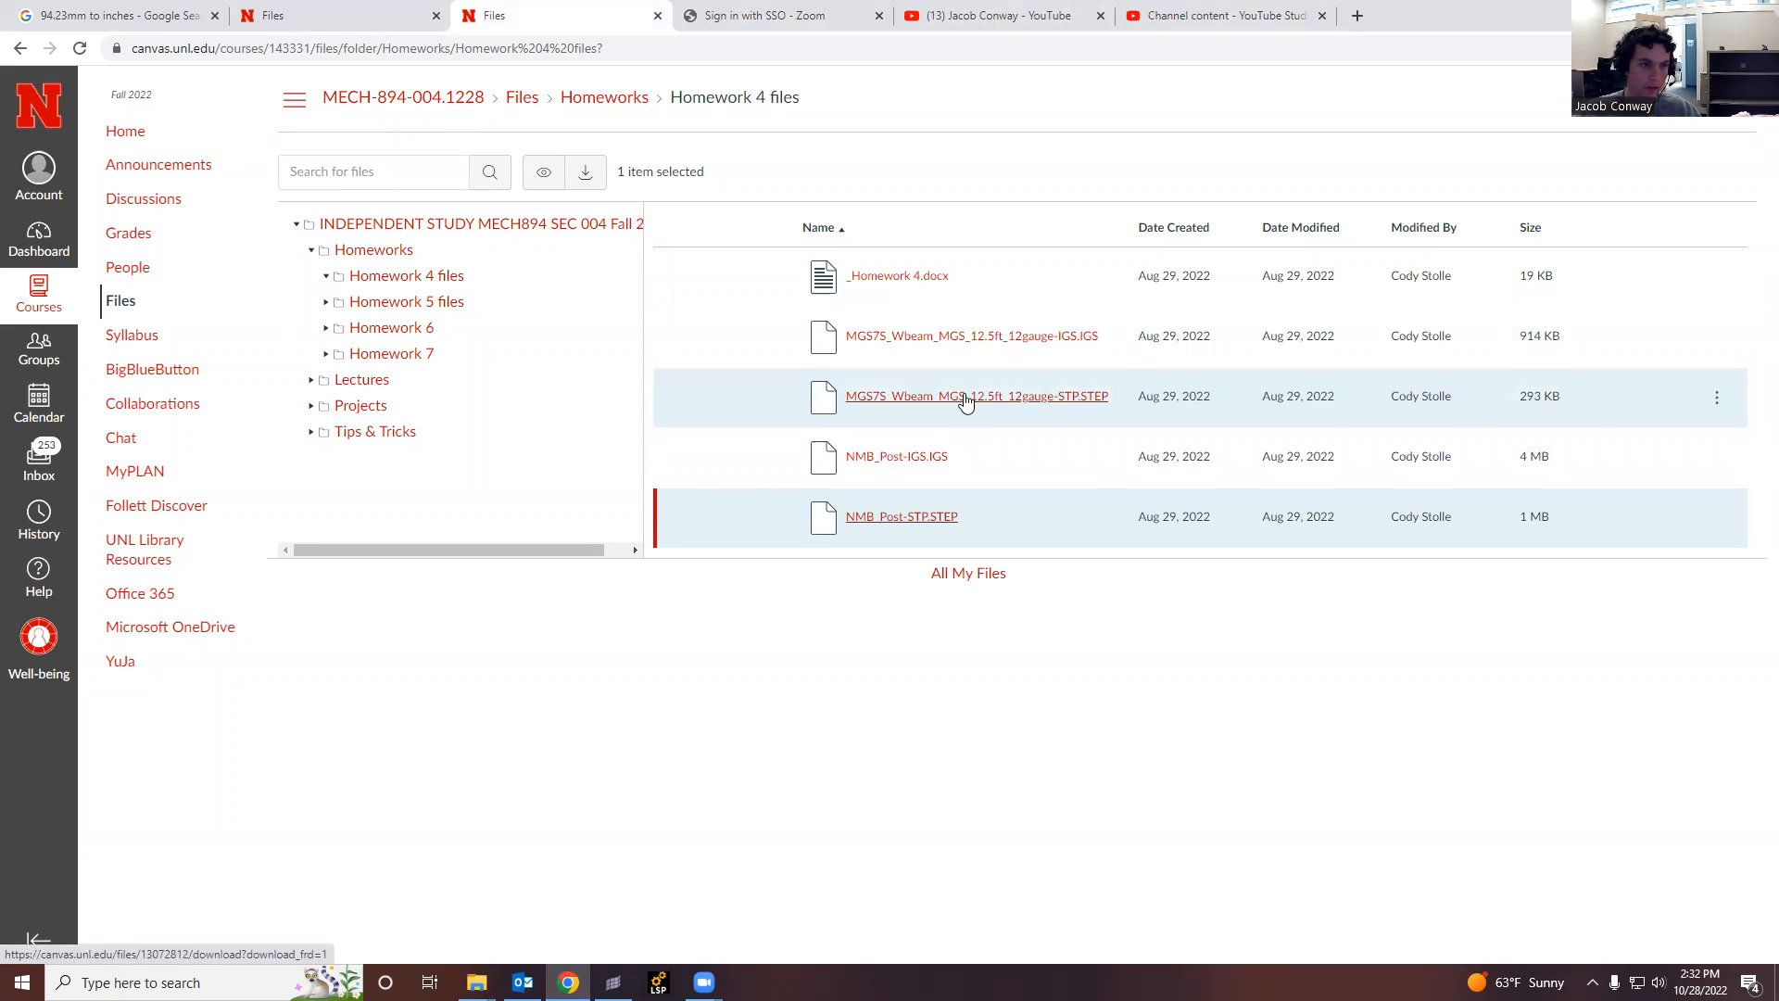
pyautogui.click(1714, 400)
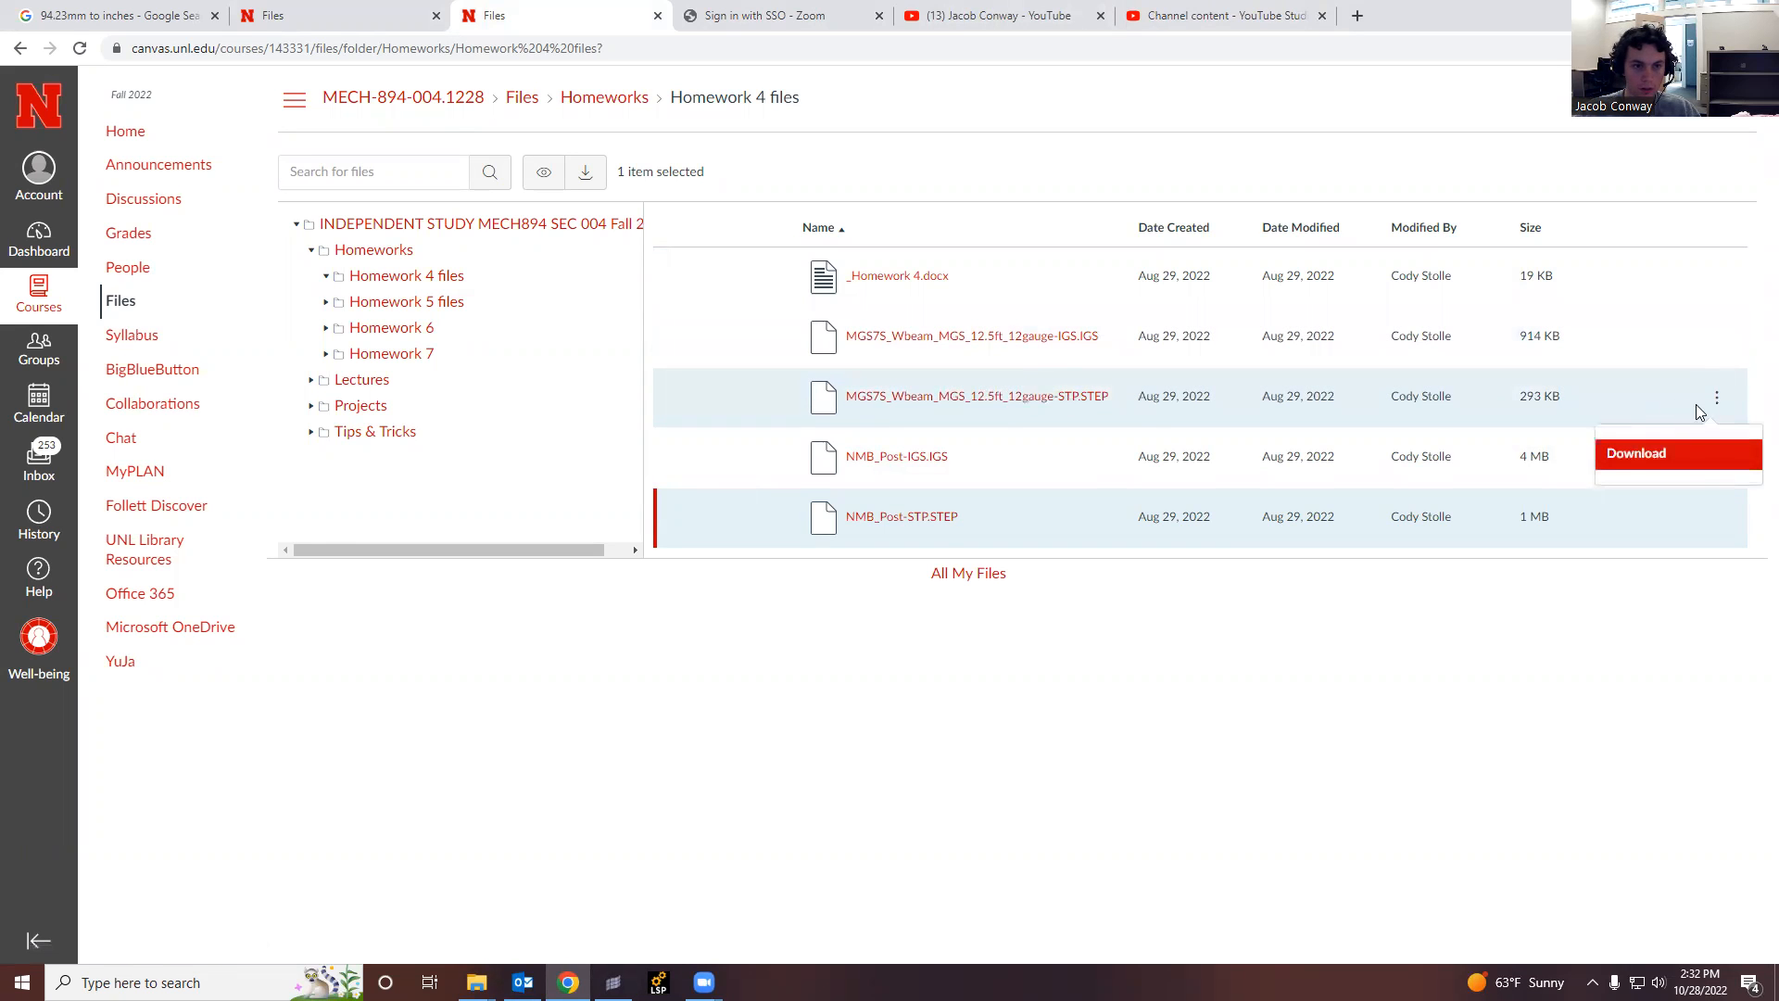
pyautogui.click(1646, 456)
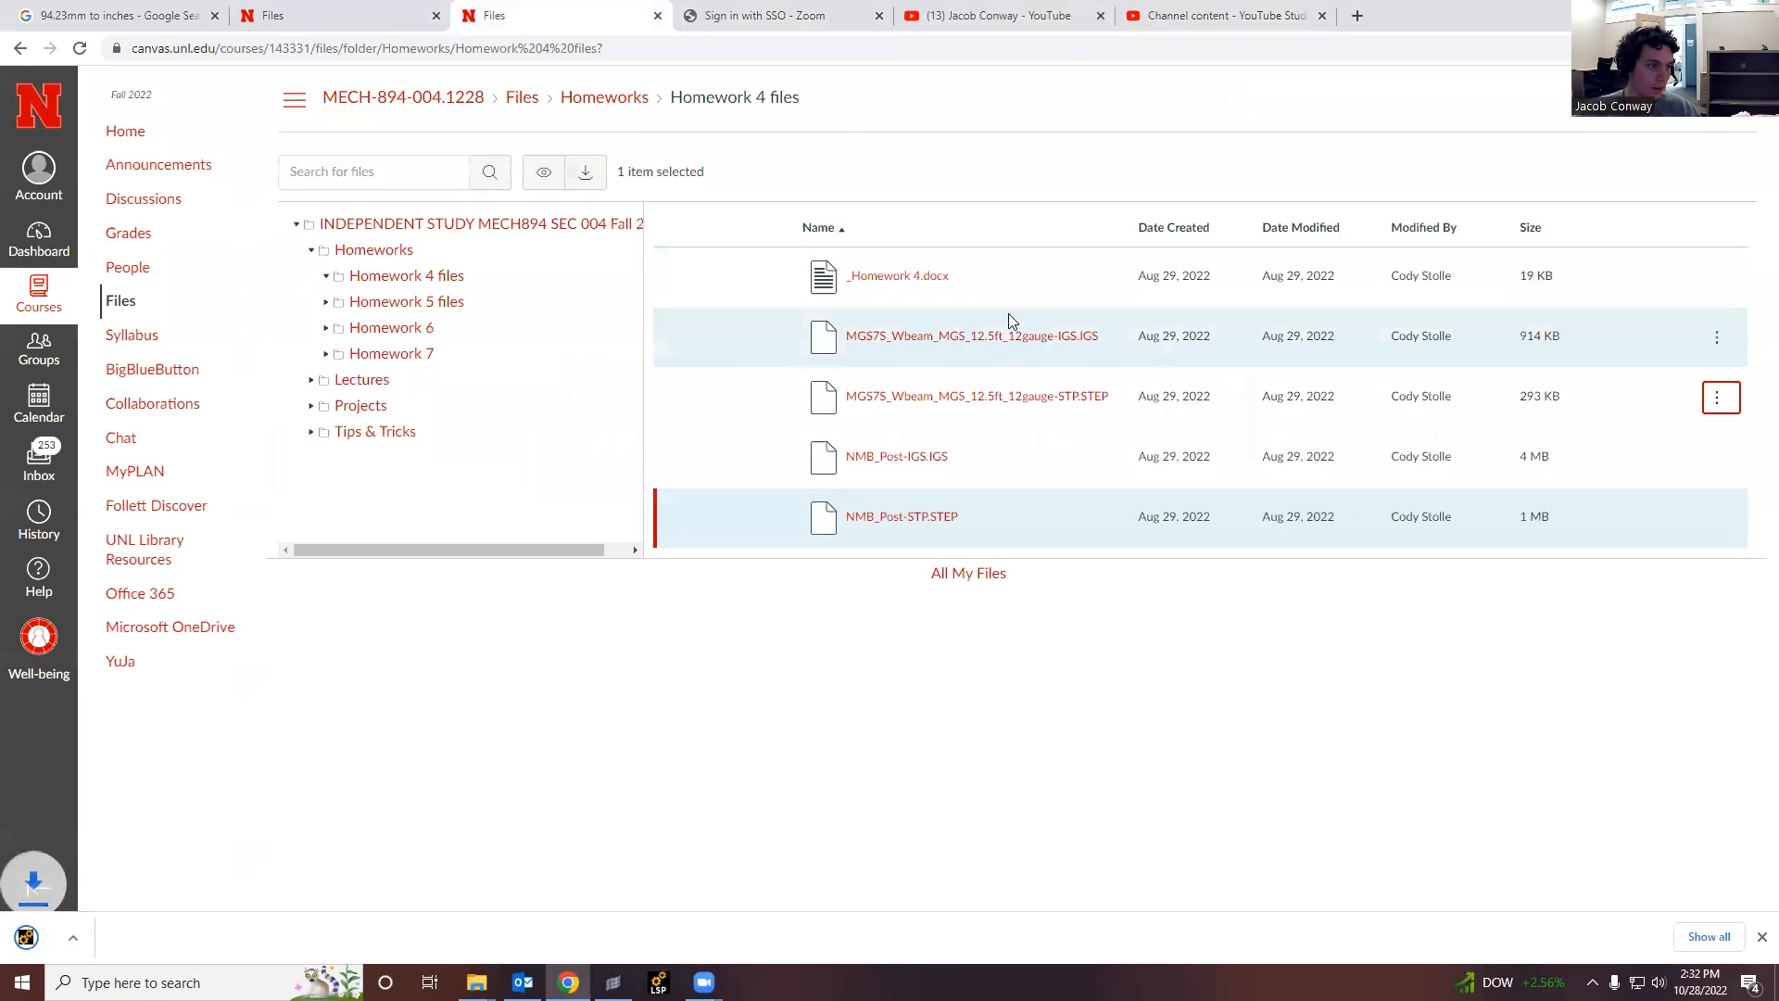
pyautogui.click(1671, 14)
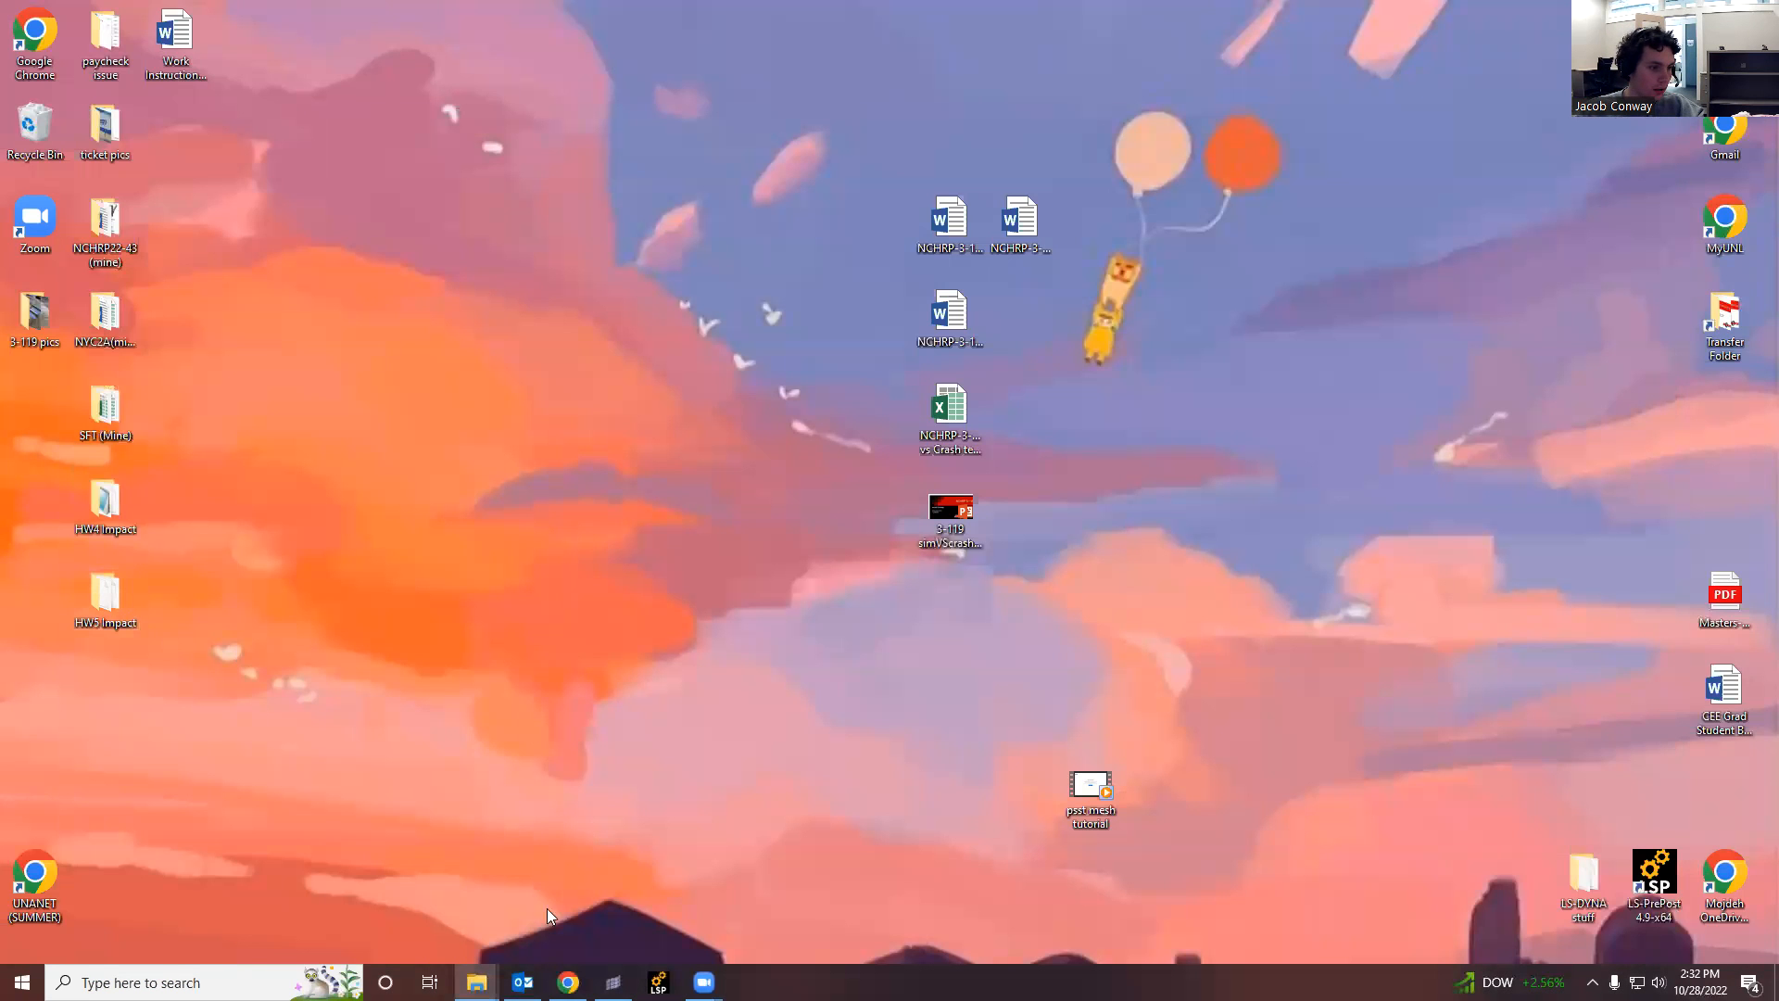
# Step: Switch to HyperMesh and import the downloaded W-beam STEP file as geometry, using automatic file type detection and scale factor 1.0
pyautogui.click(612, 982)
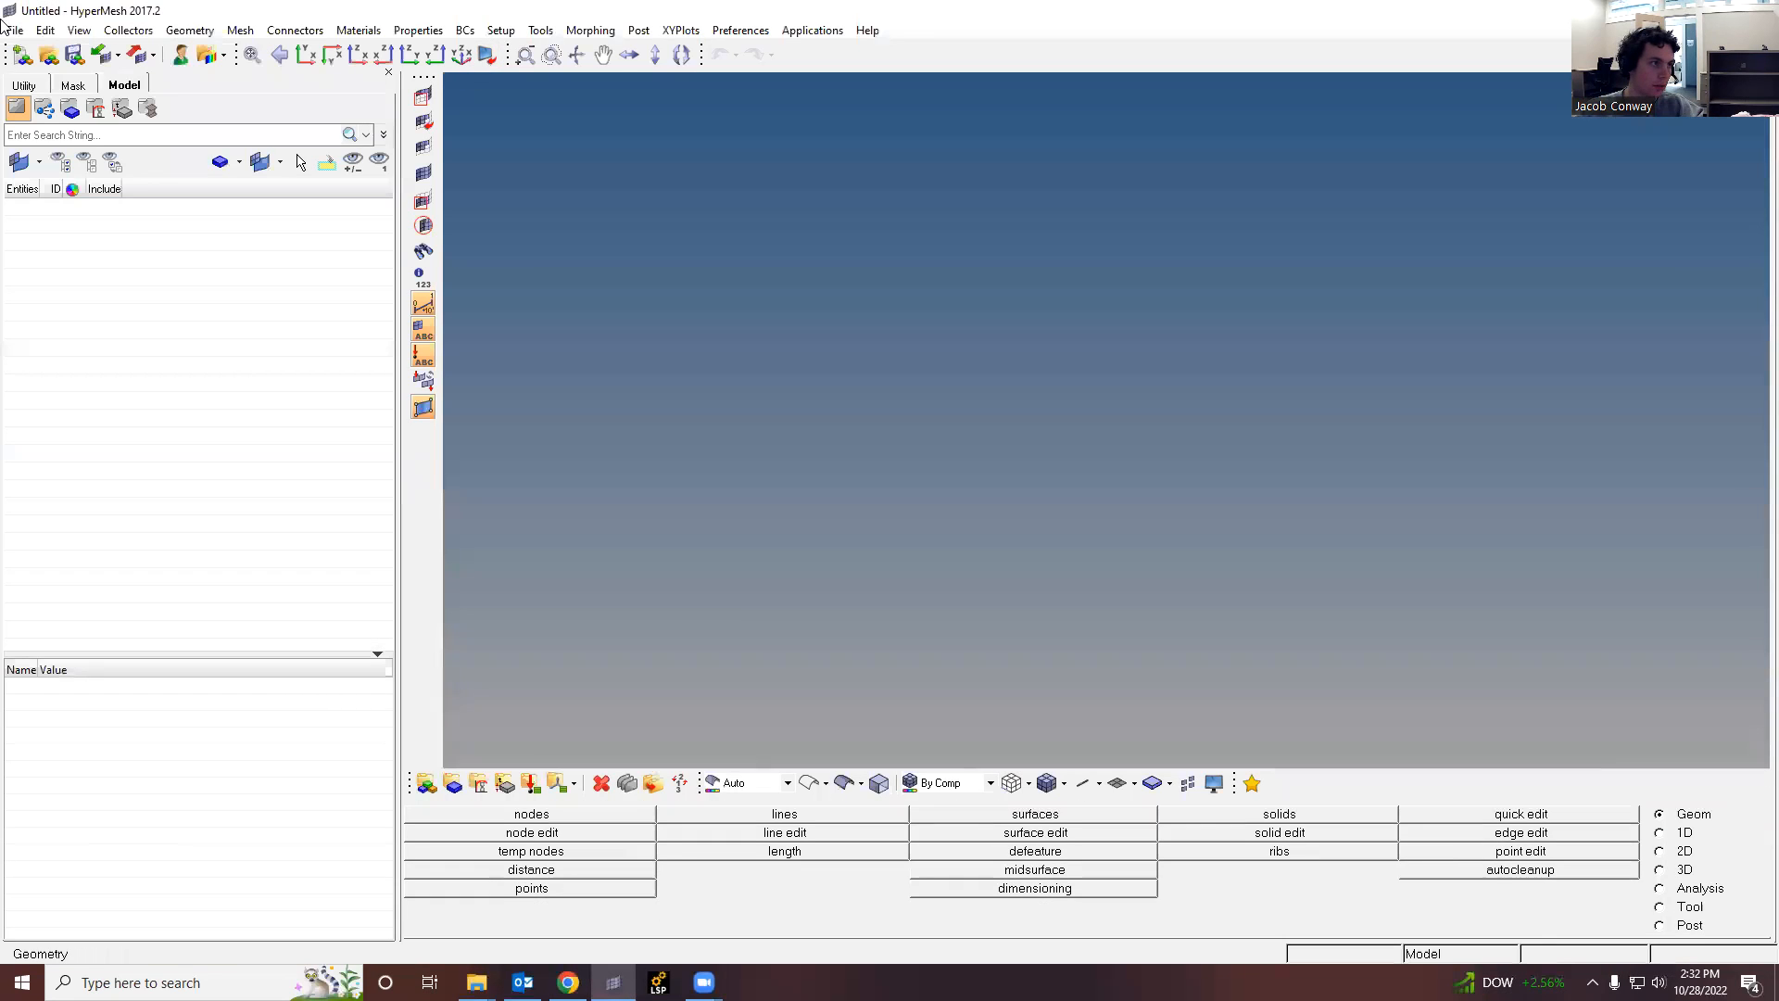
pyautogui.click(17, 32)
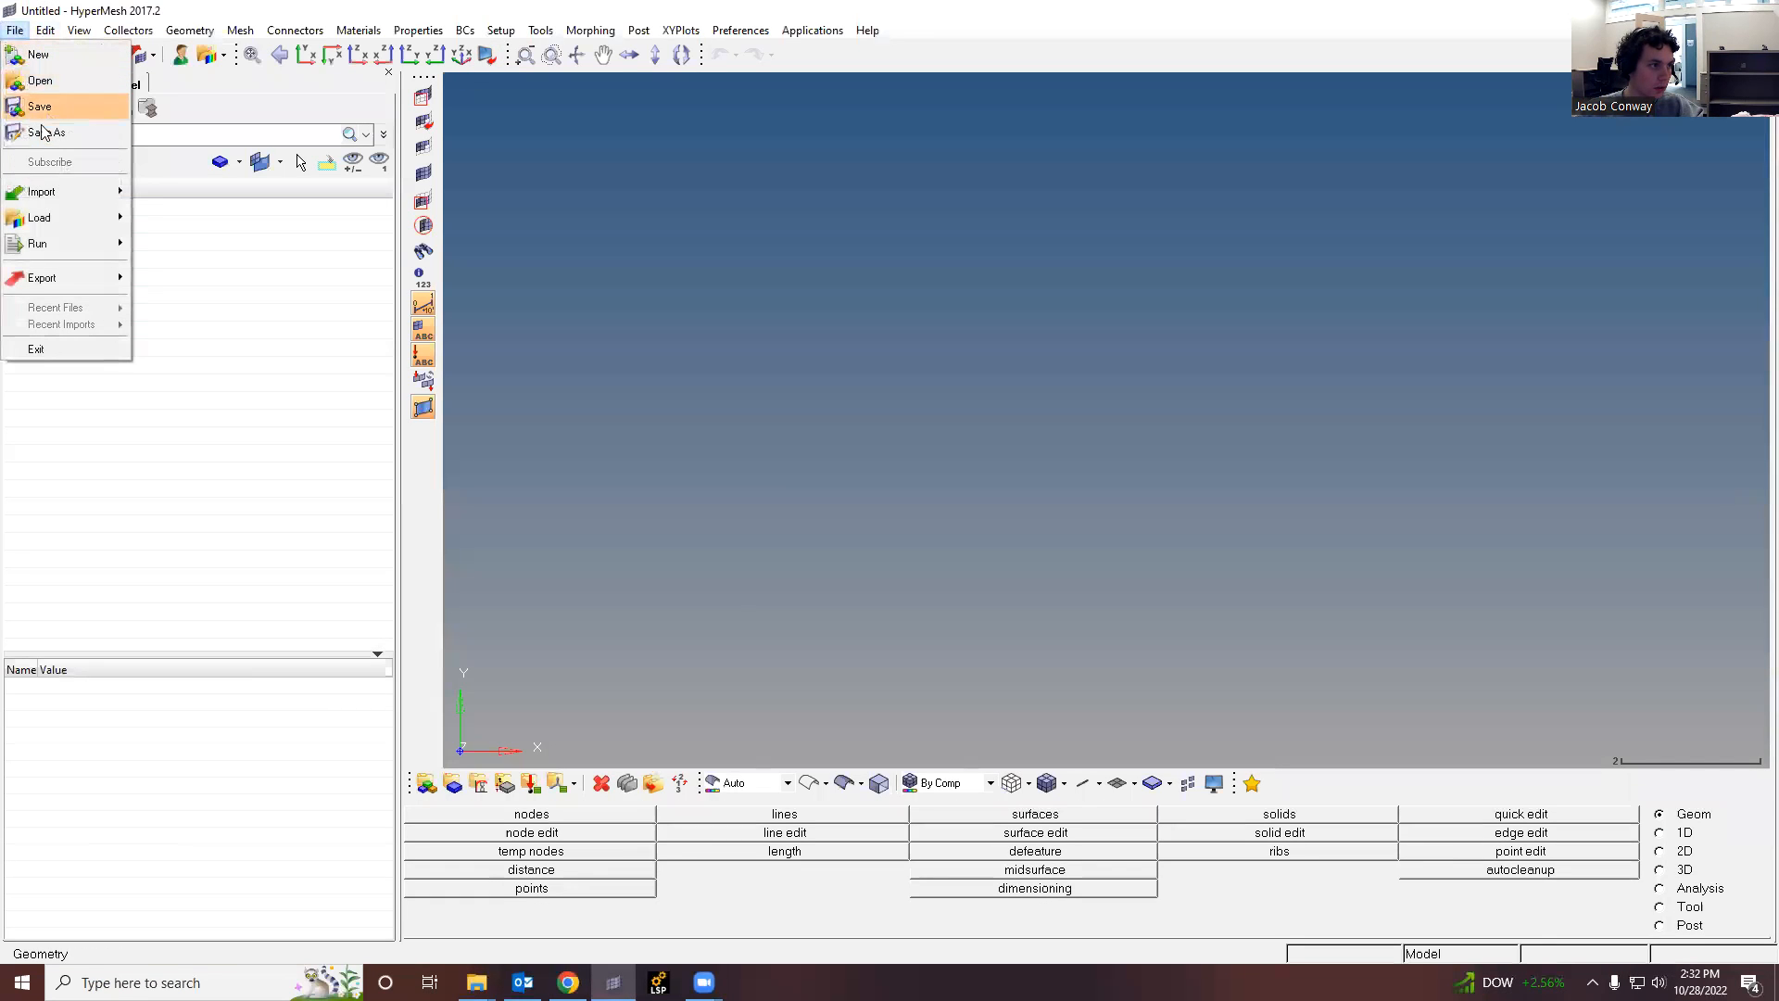
pyautogui.moveTo(105, 193)
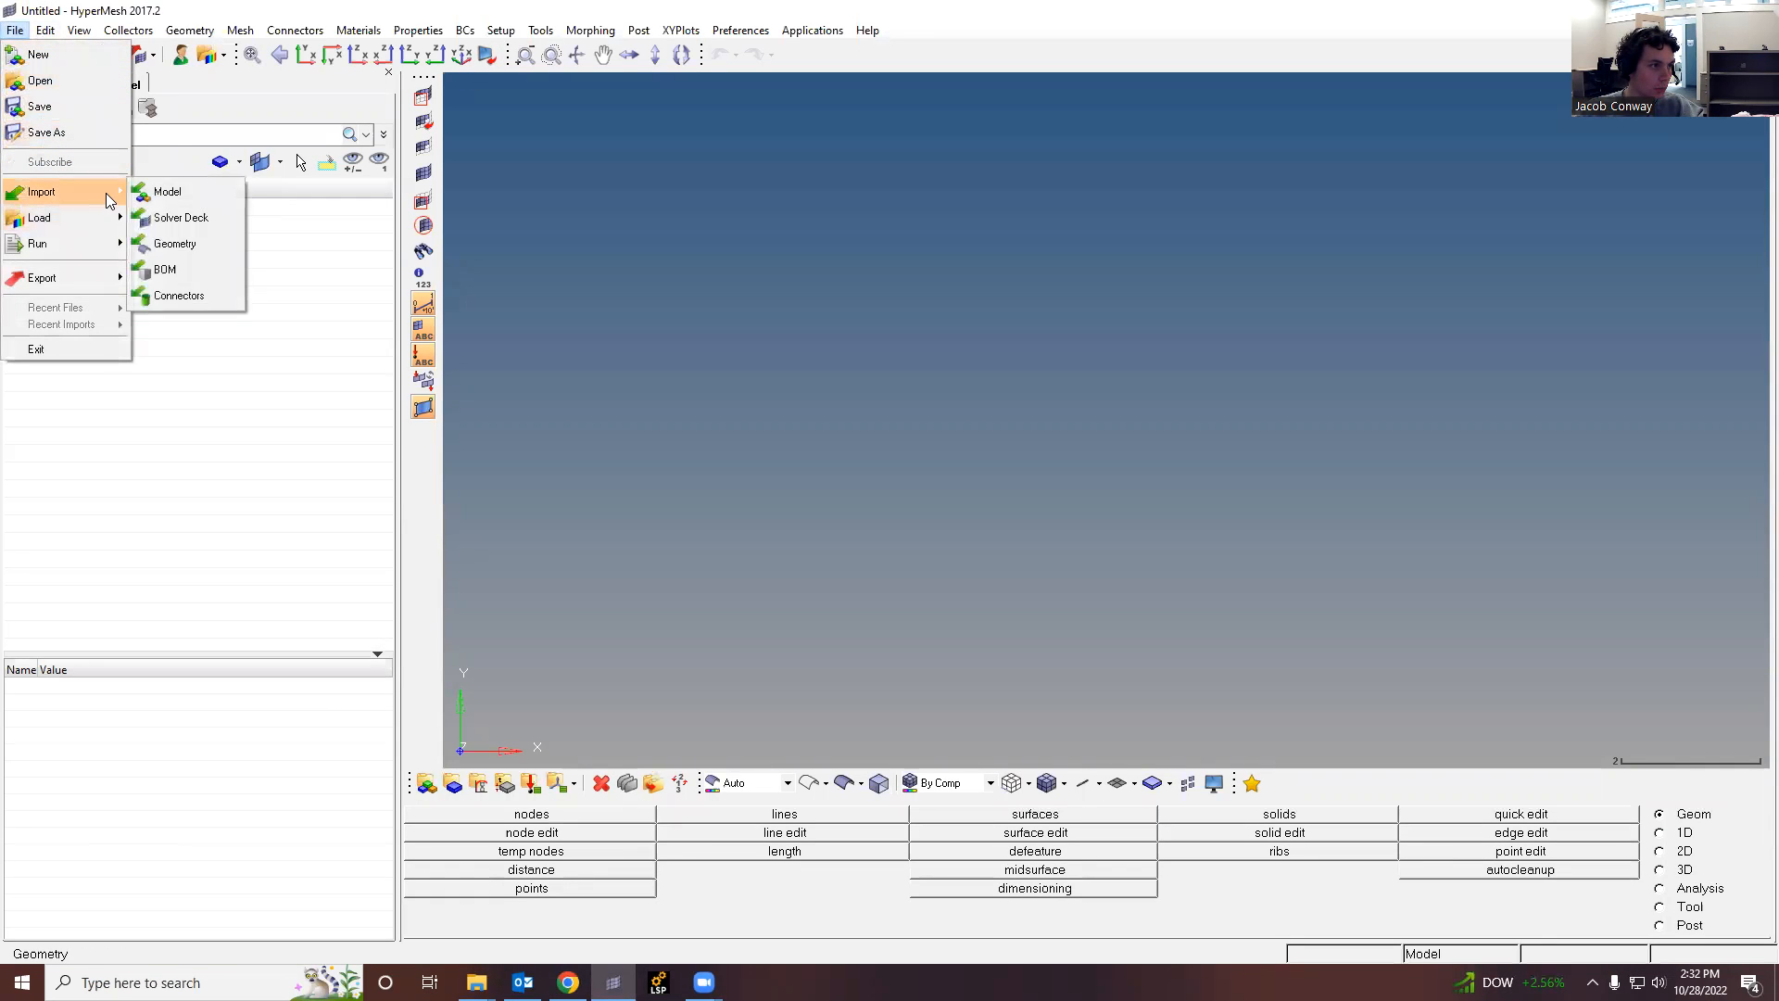
pyautogui.click(186, 233)
pyautogui.click(26, 197)
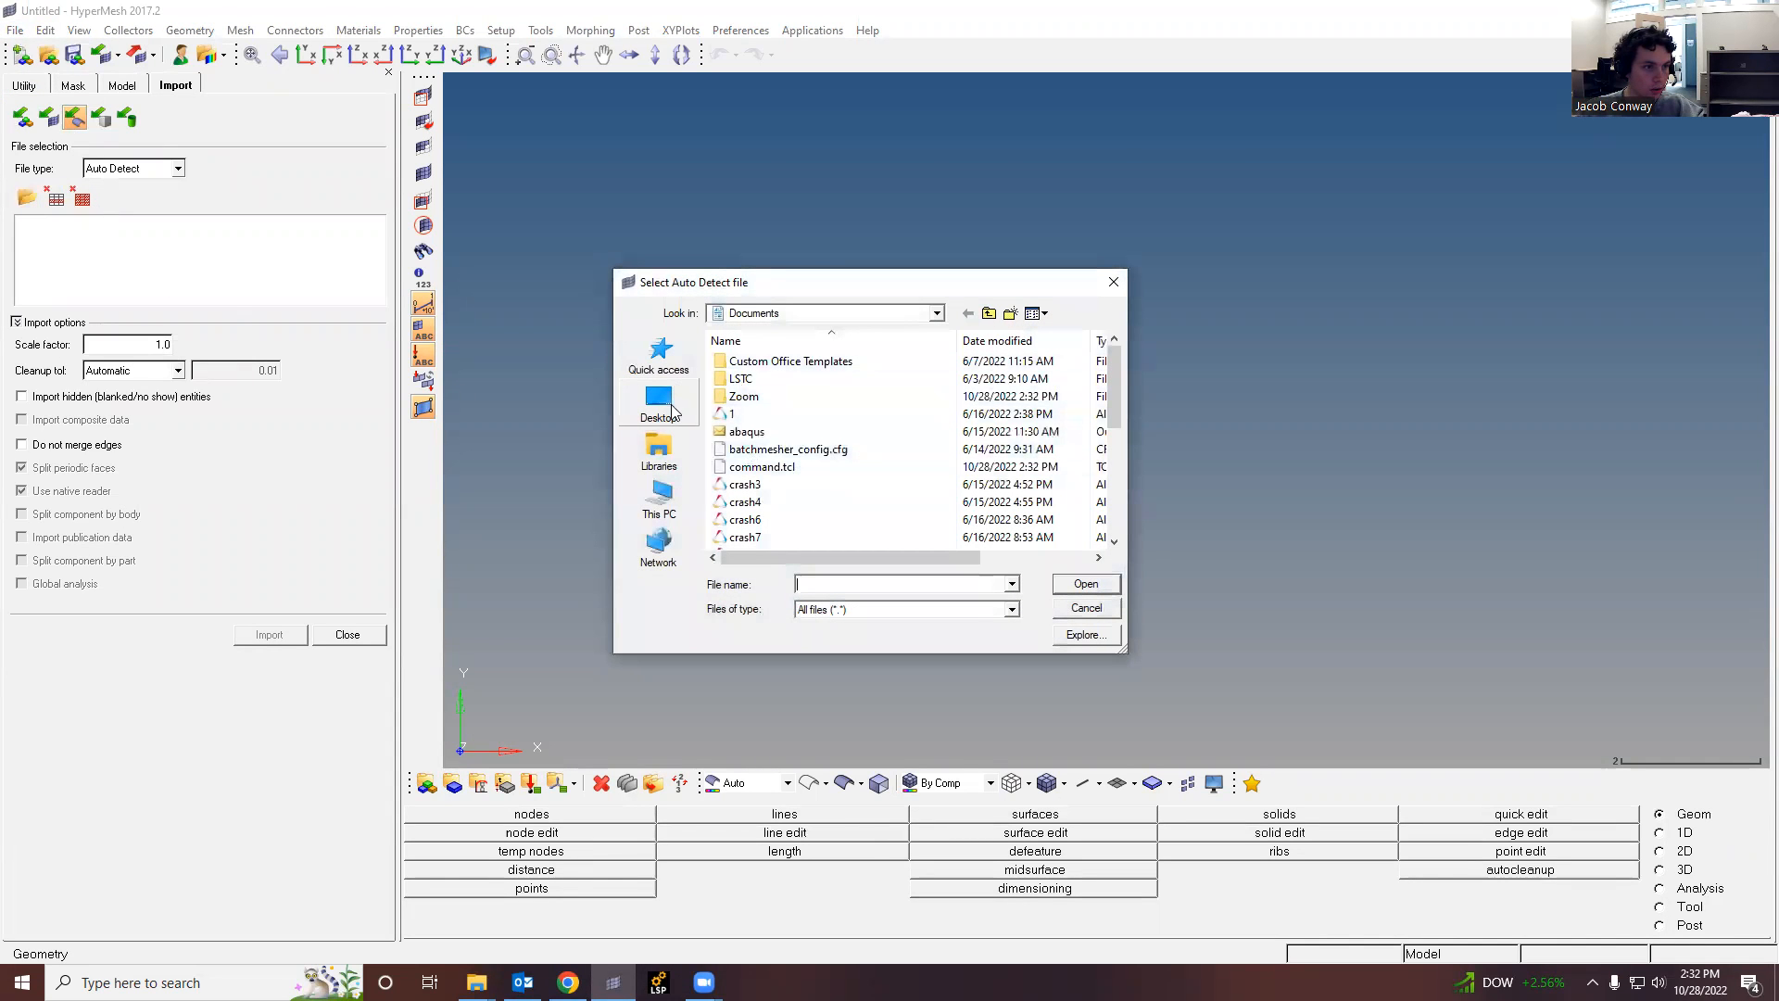
pyautogui.click(671, 490)
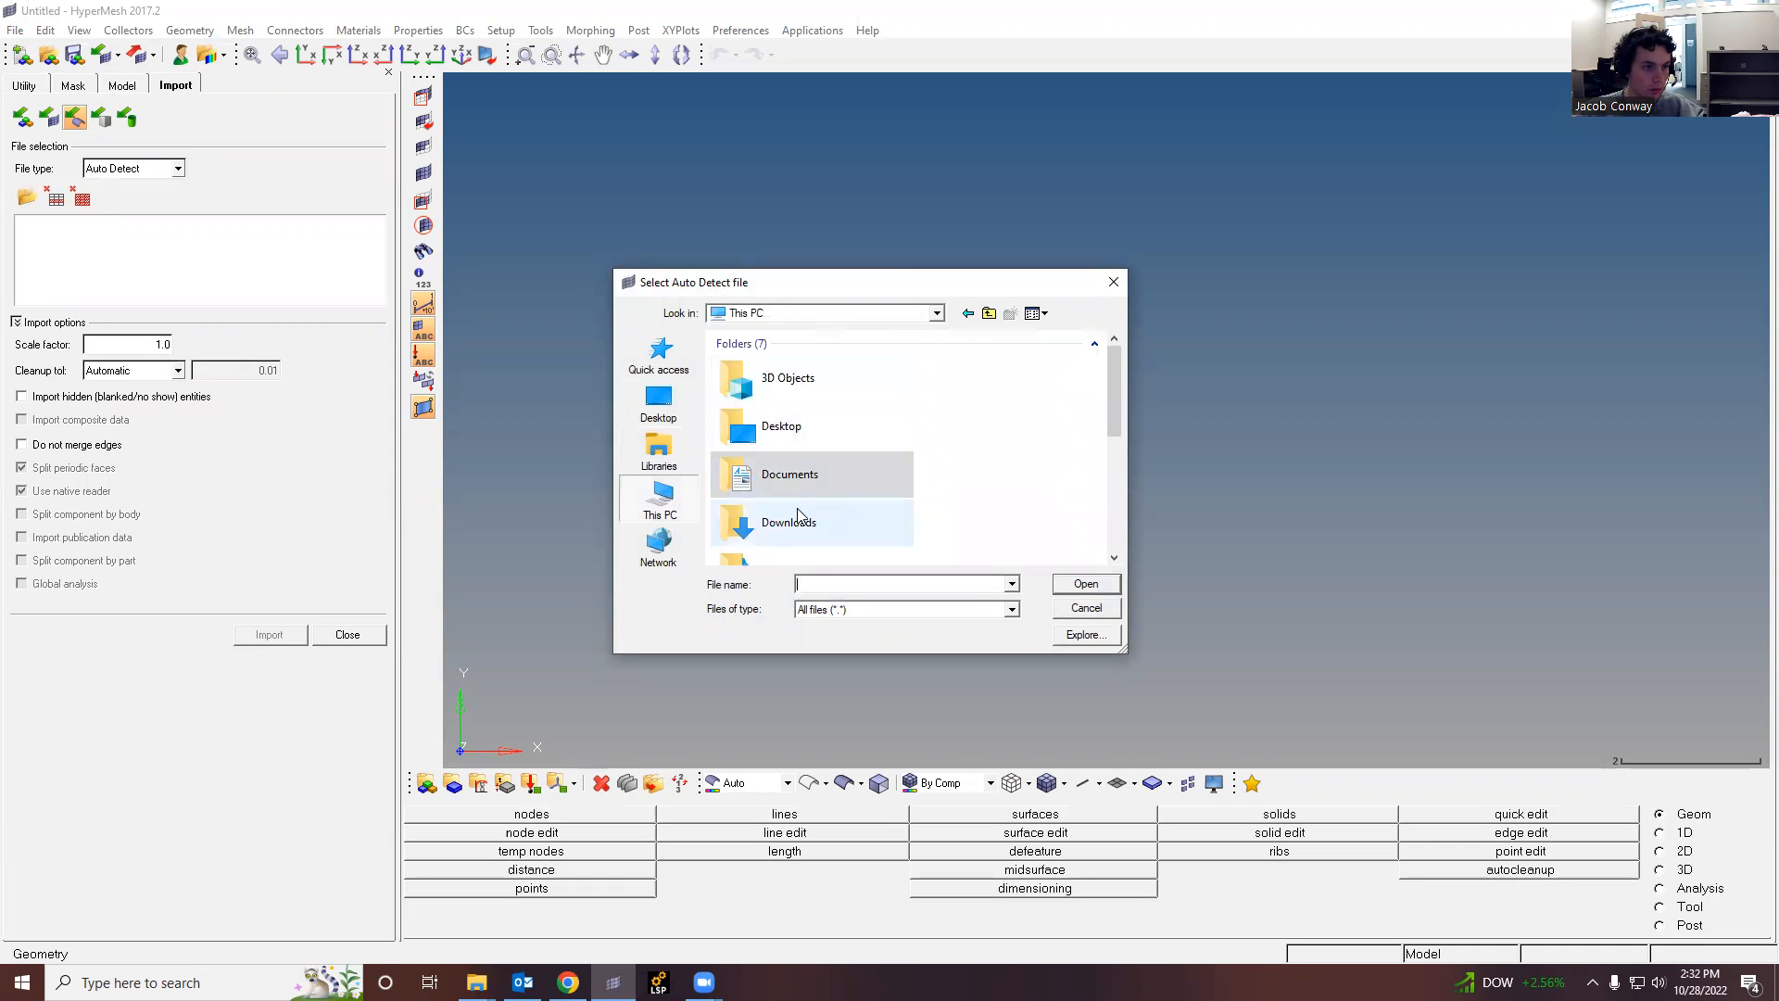
pyautogui.doubleClick(783, 517)
pyautogui.doubleClick(783, 381)
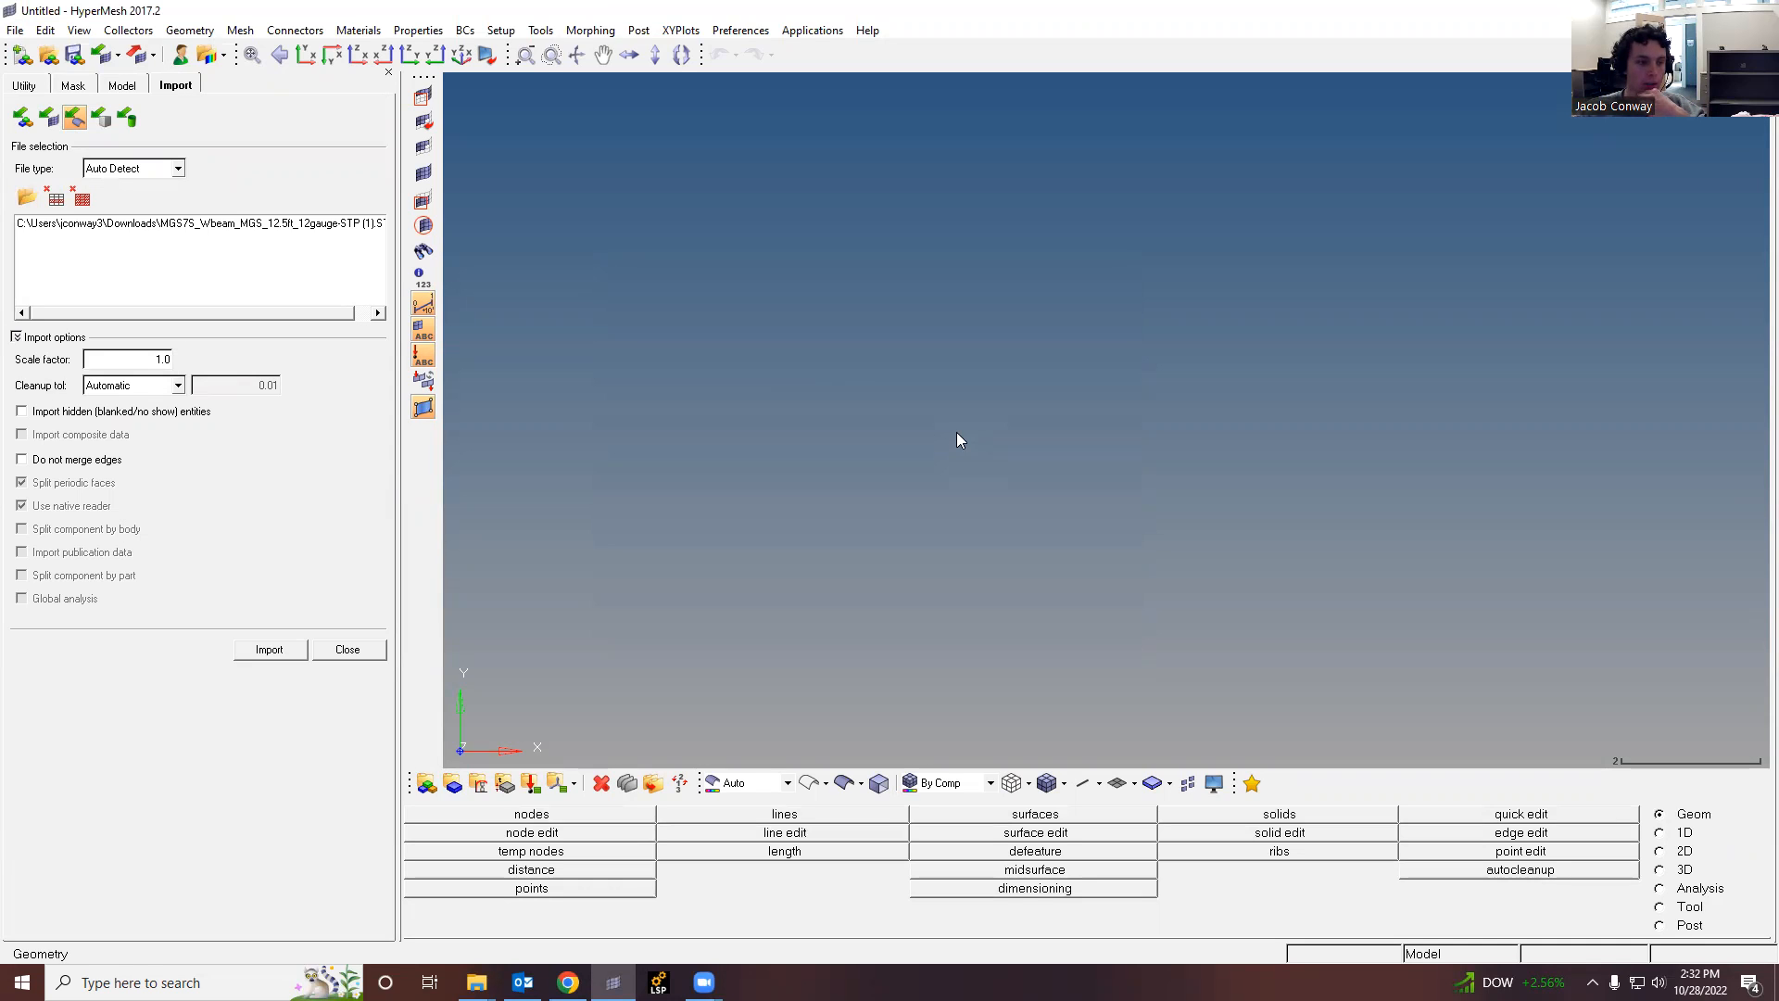
pyautogui.click(267, 649)
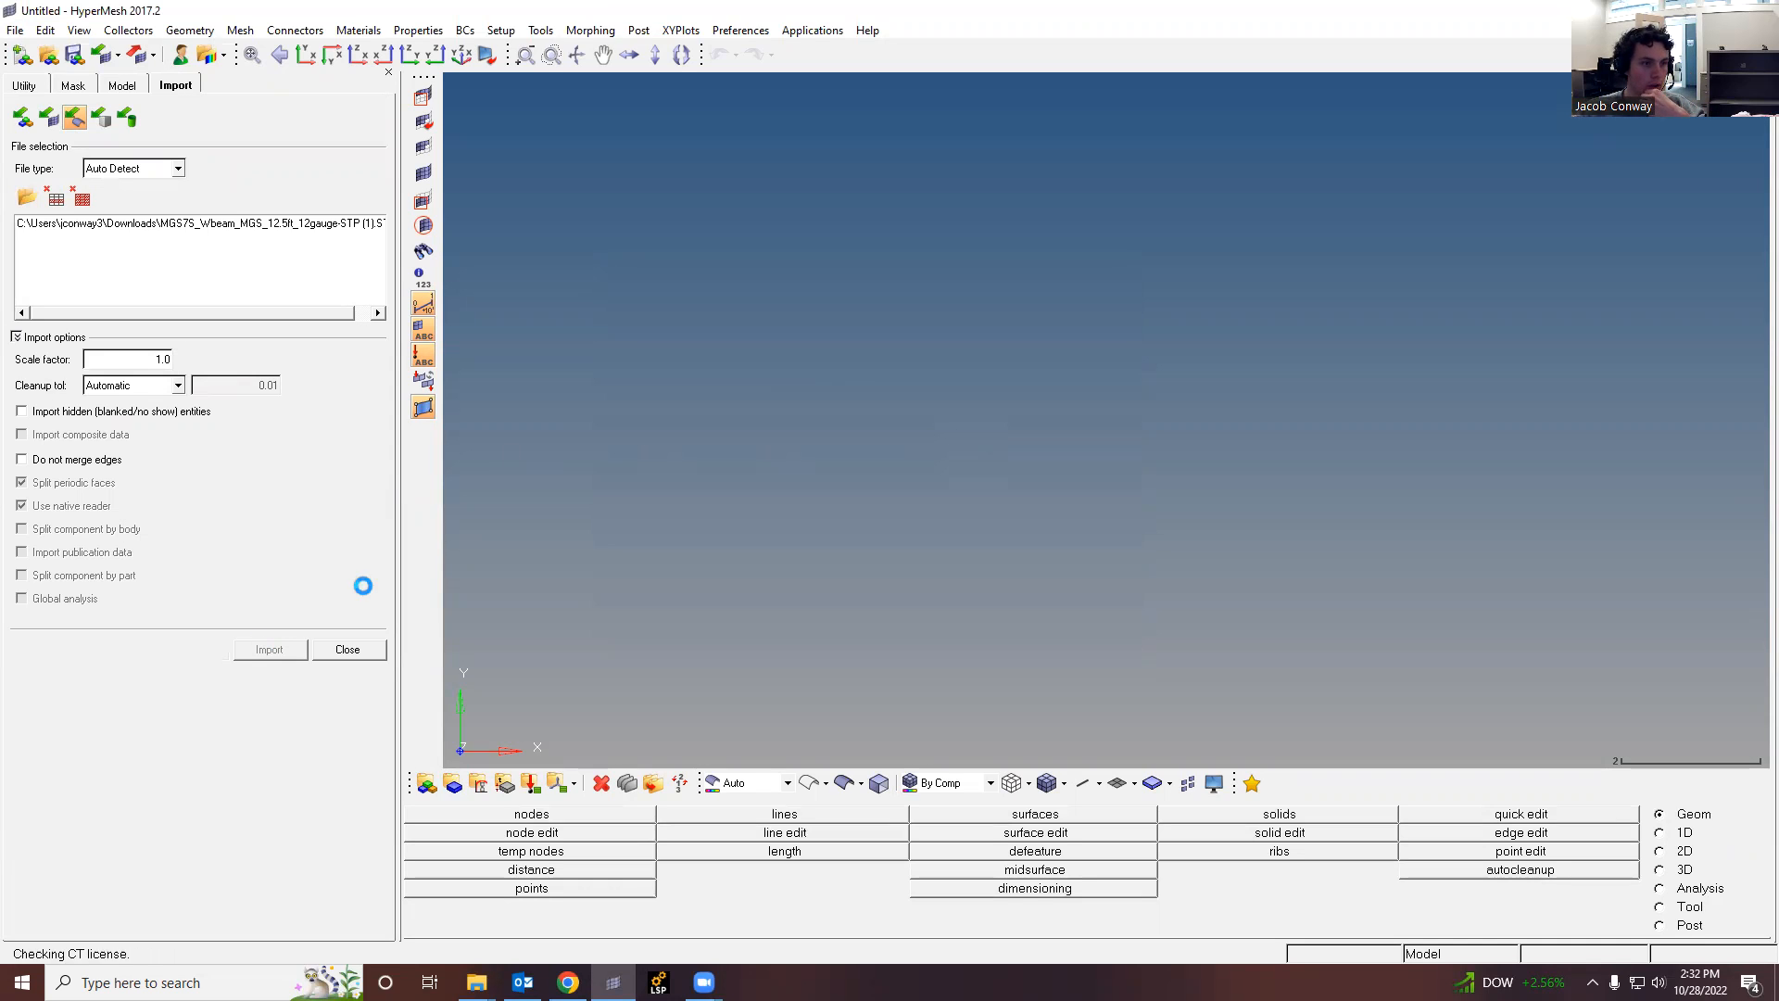
# Step: Display the imported W-beam with shaded surfaces and edges in isometric view, and close the import settings
pyautogui.keyDown('ctrl'); pyautogui.moveTo(1139, 162); pyautogui.dragTo(1116, 309); pyautogui.keyUp('ctrl')
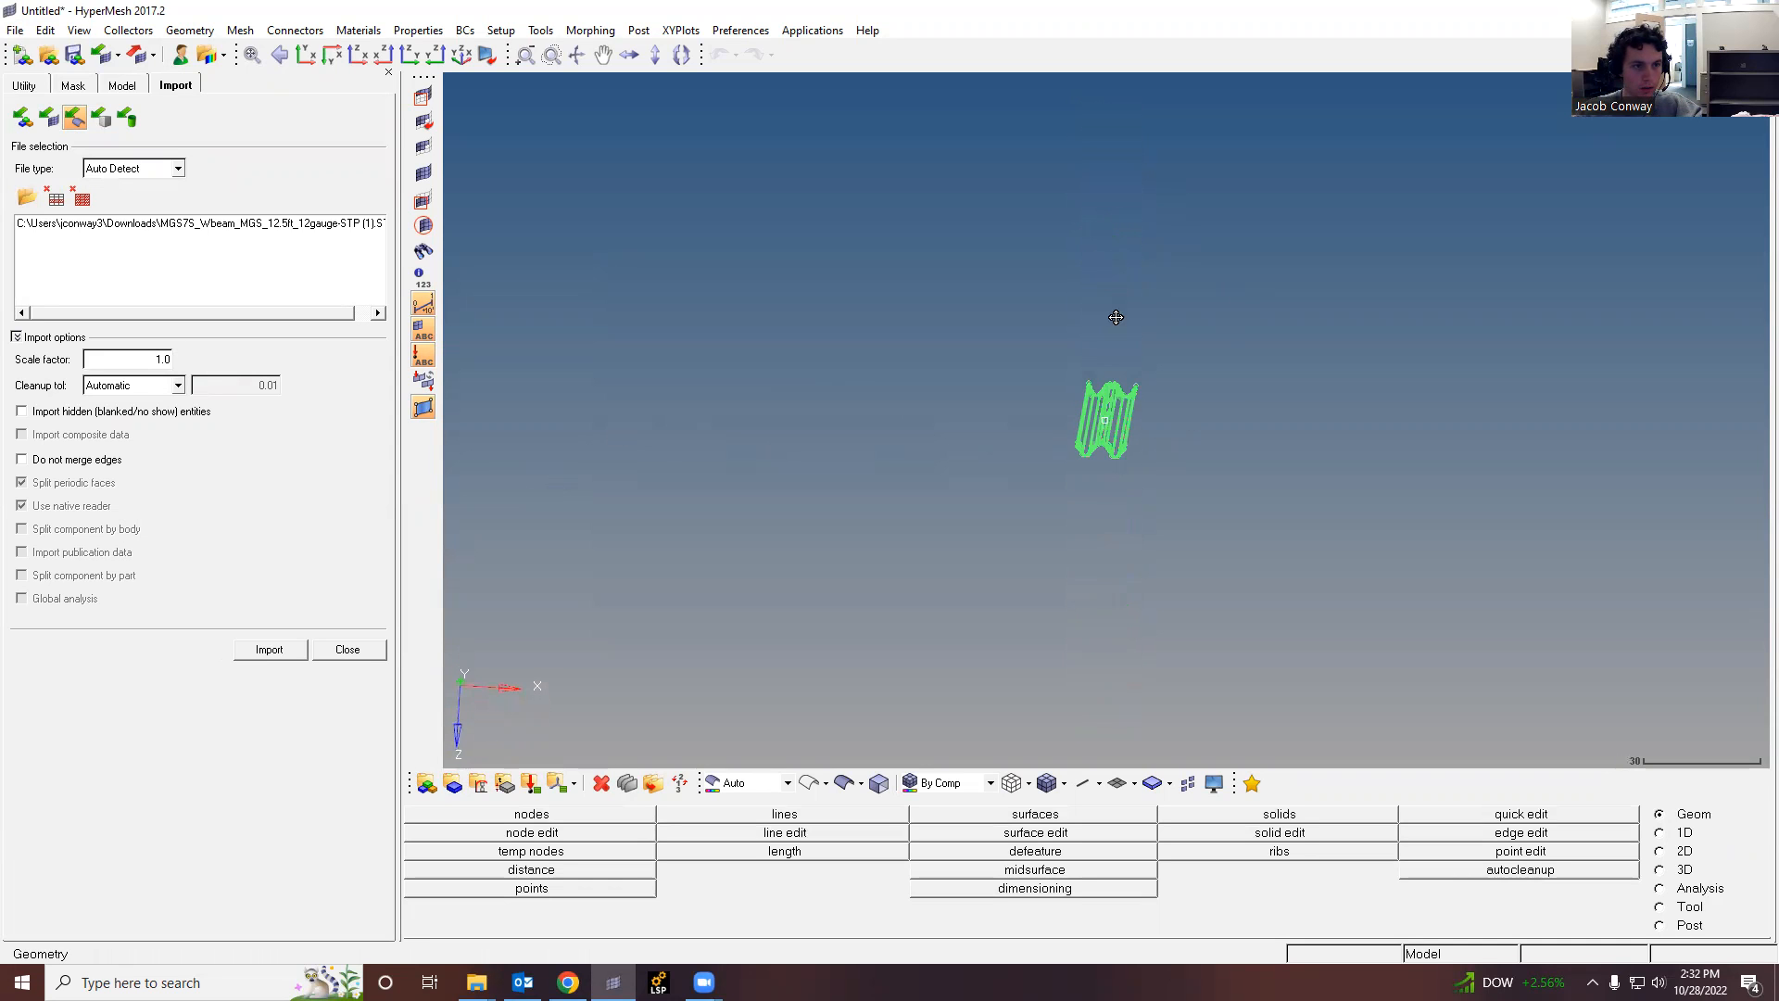
pyautogui.scroll(10, 1159, 384)
pyautogui.keyDown('ctrl'); pyautogui.moveTo(1159, 384); pyautogui.dragTo(1214, 334); pyautogui.keyUp('ctrl')
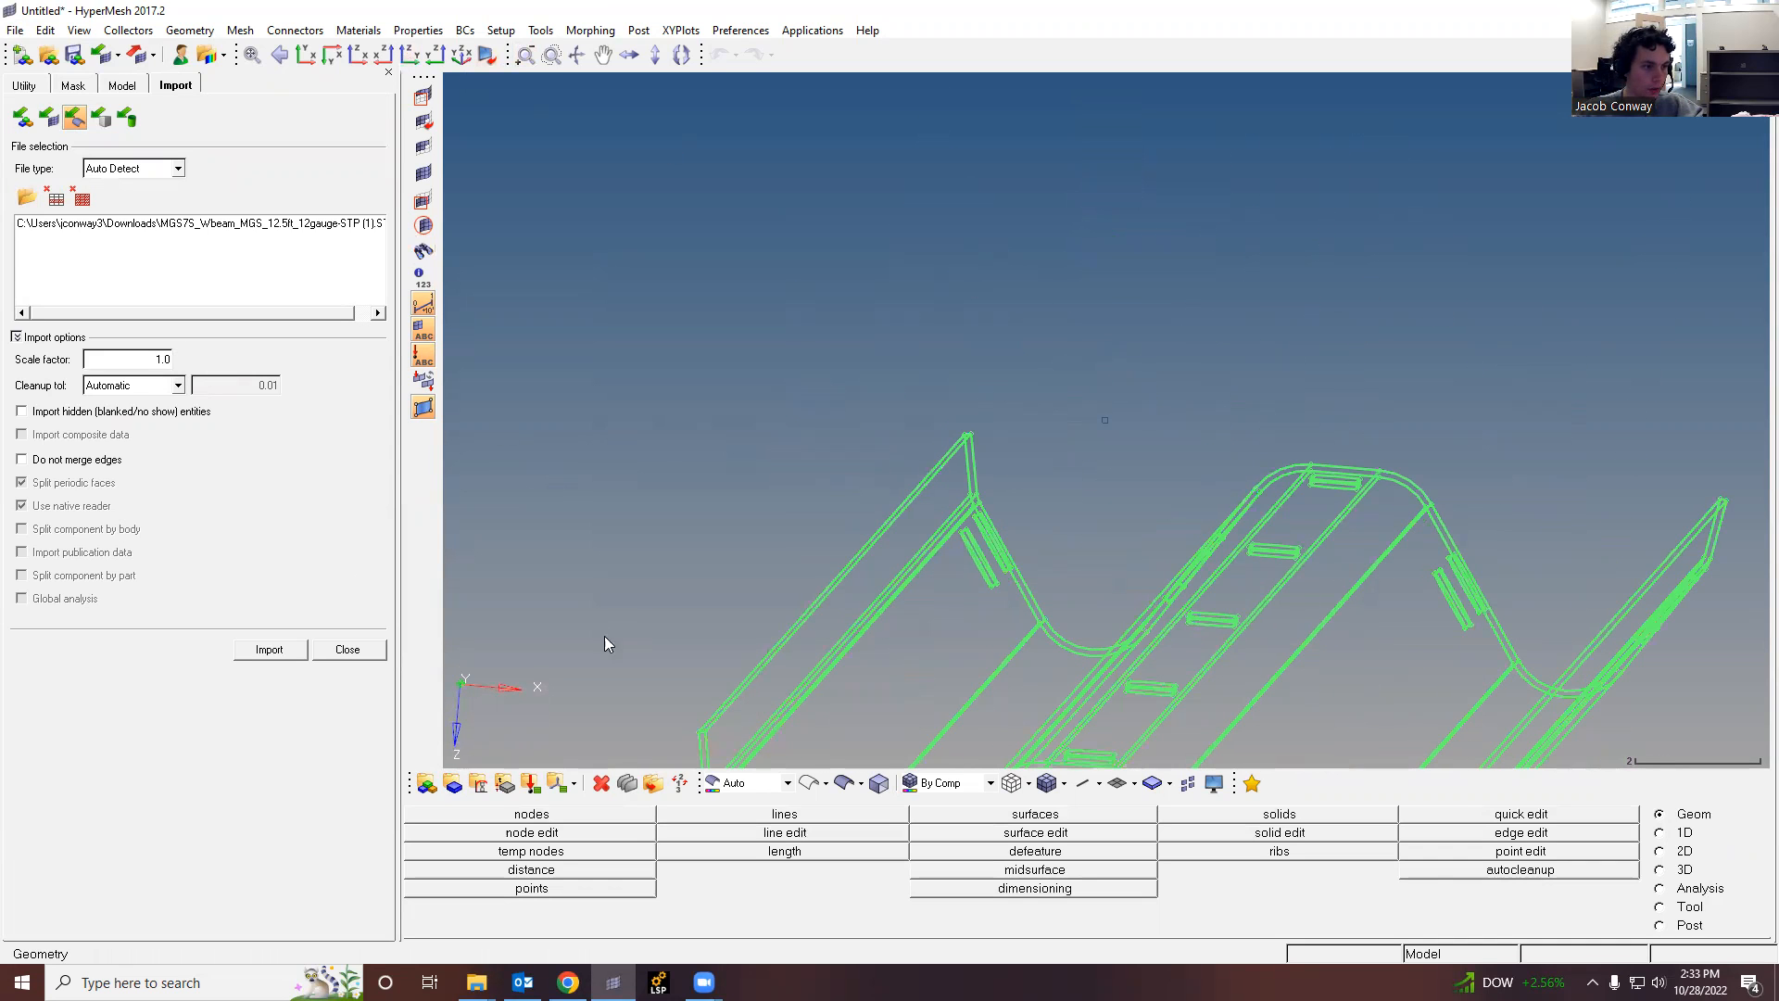
pyautogui.click(845, 785)
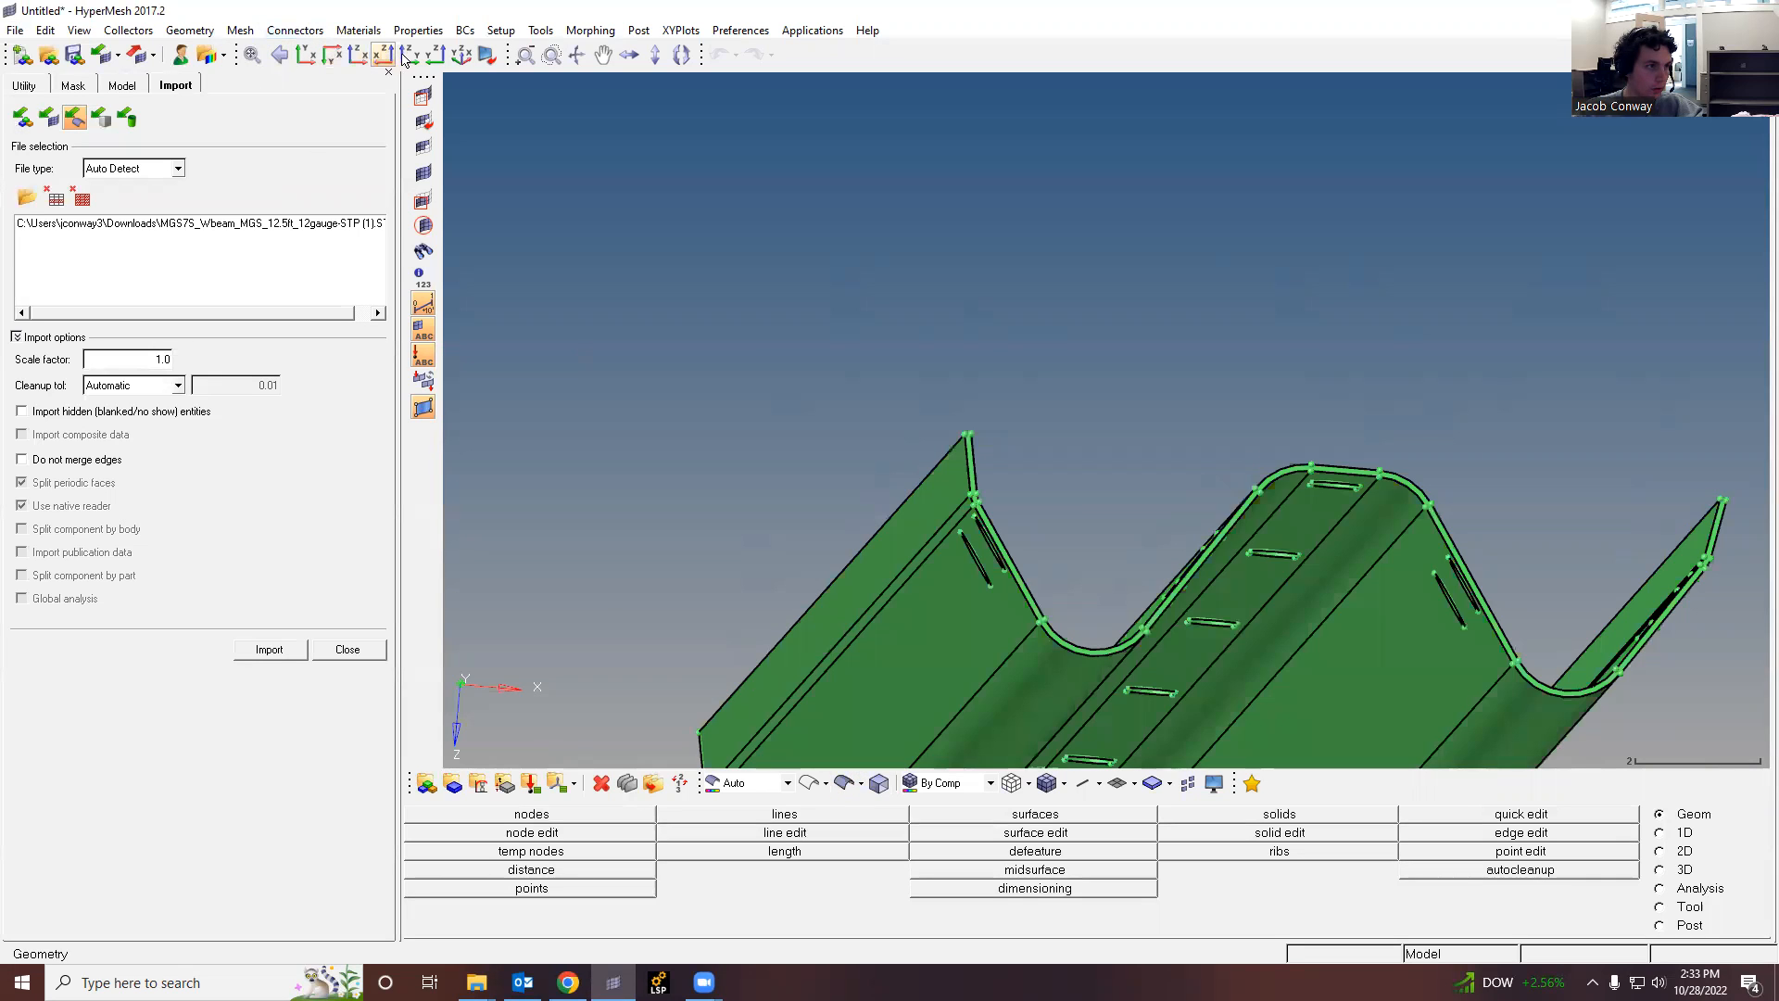
pyautogui.click(461, 55)
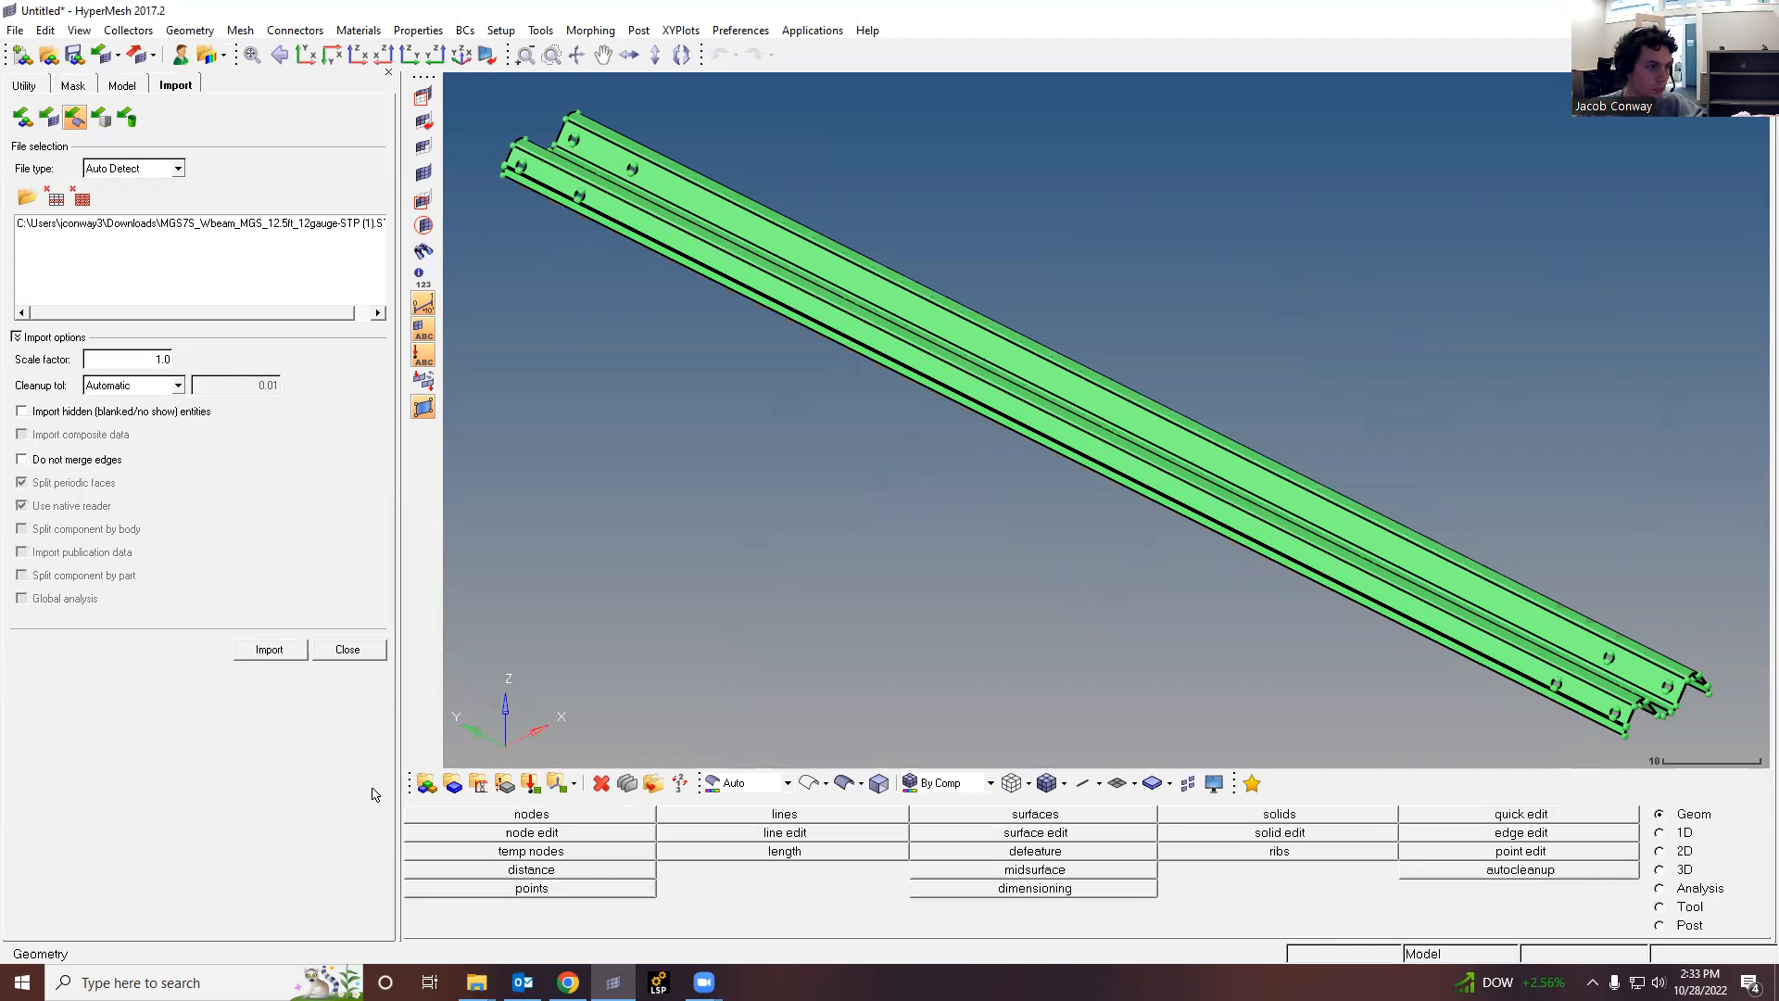
pyautogui.click(348, 650)
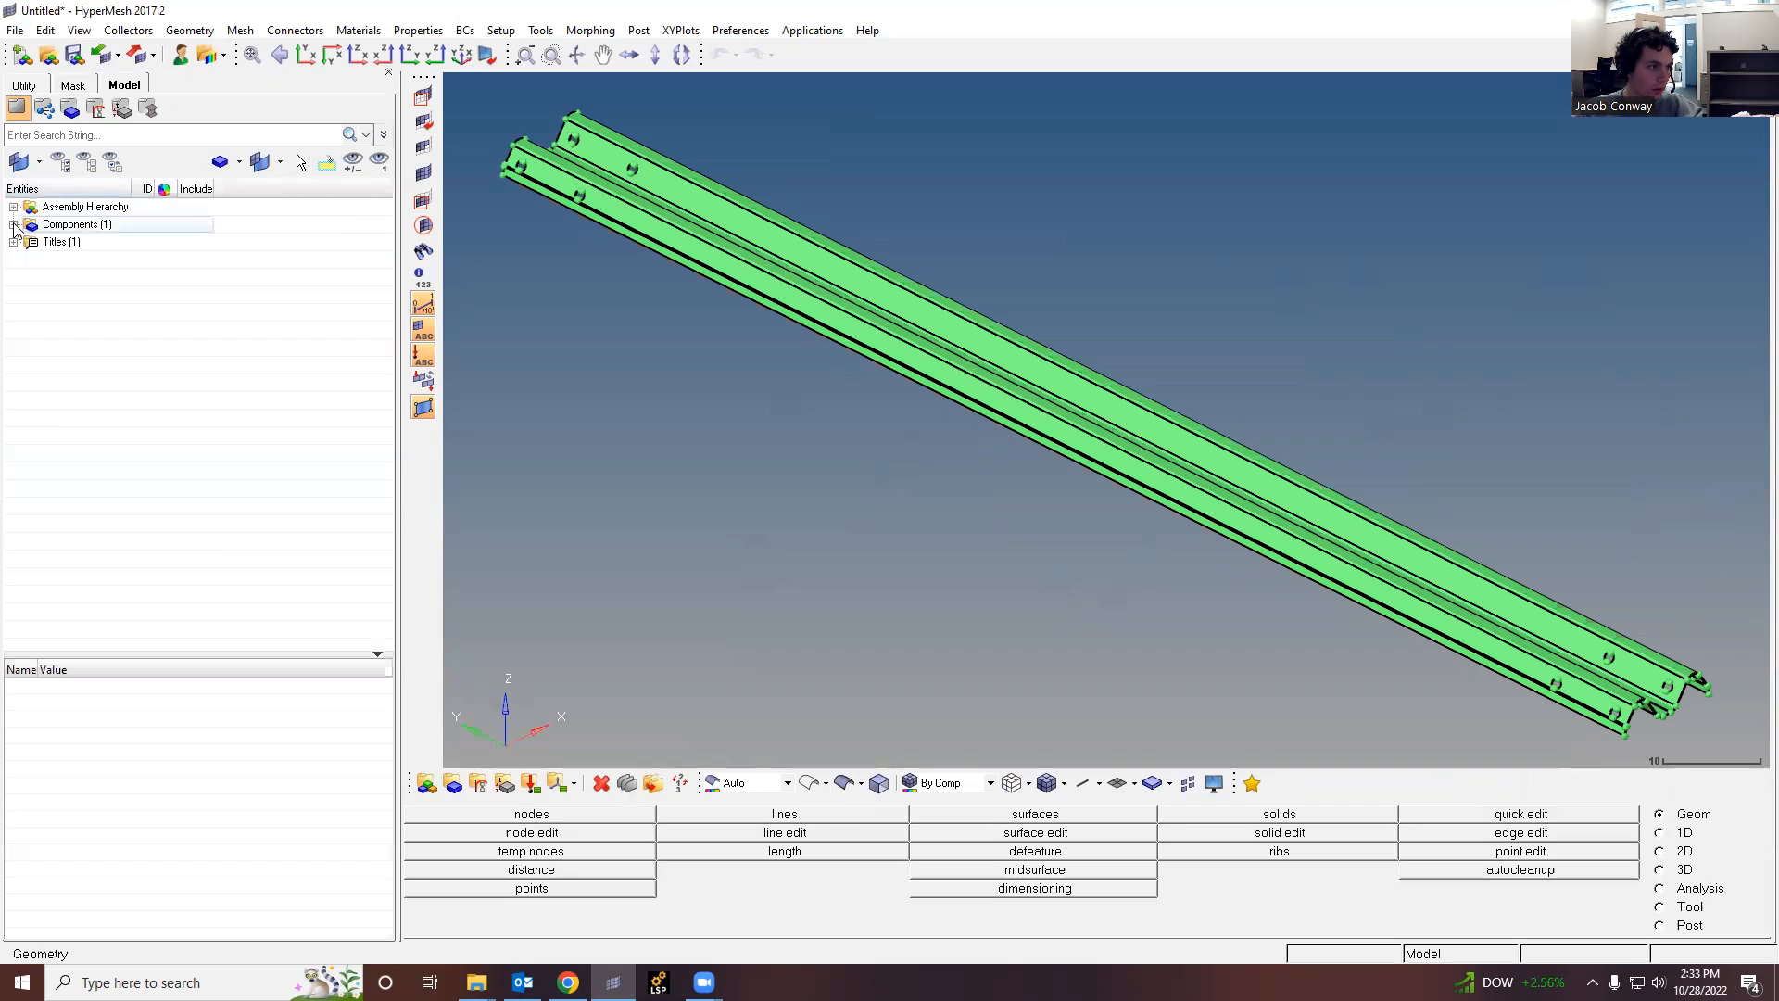
# Step: Examine the W-beam's component entry and its end profile, including the sheet thickness and bolt slots
pyautogui.moveTo(1364, 598)
pyautogui.keyDown('ctrl'); pyautogui.mouseDown()
pyautogui.moveTo(1275, 553)
pyautogui.moveTo(1138, 531)
pyautogui.moveTo(1103, 420)
pyautogui.moveTo(1139, 420)
pyautogui.mouseUp(); pyautogui.keyUp('ctrl')
pyautogui.scroll(5, 1303, 445)
pyautogui.scroll(-4, 1402, 497)
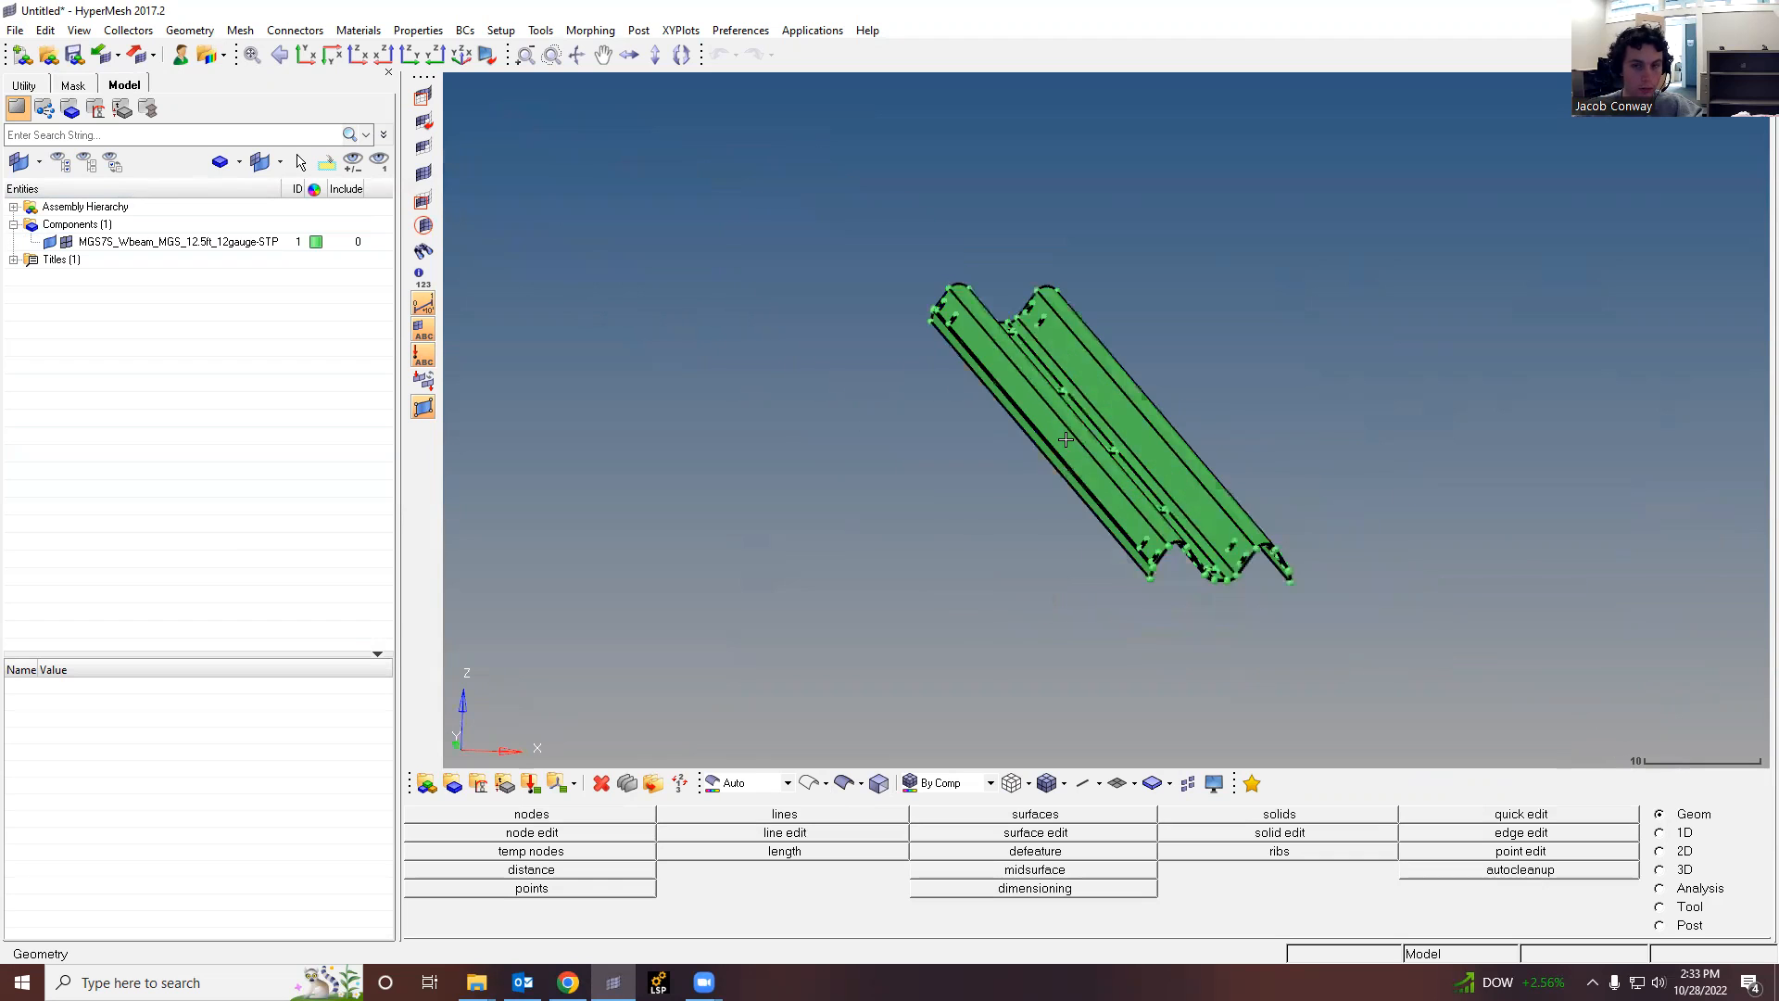
pyautogui.scroll(5, 1172, 538)
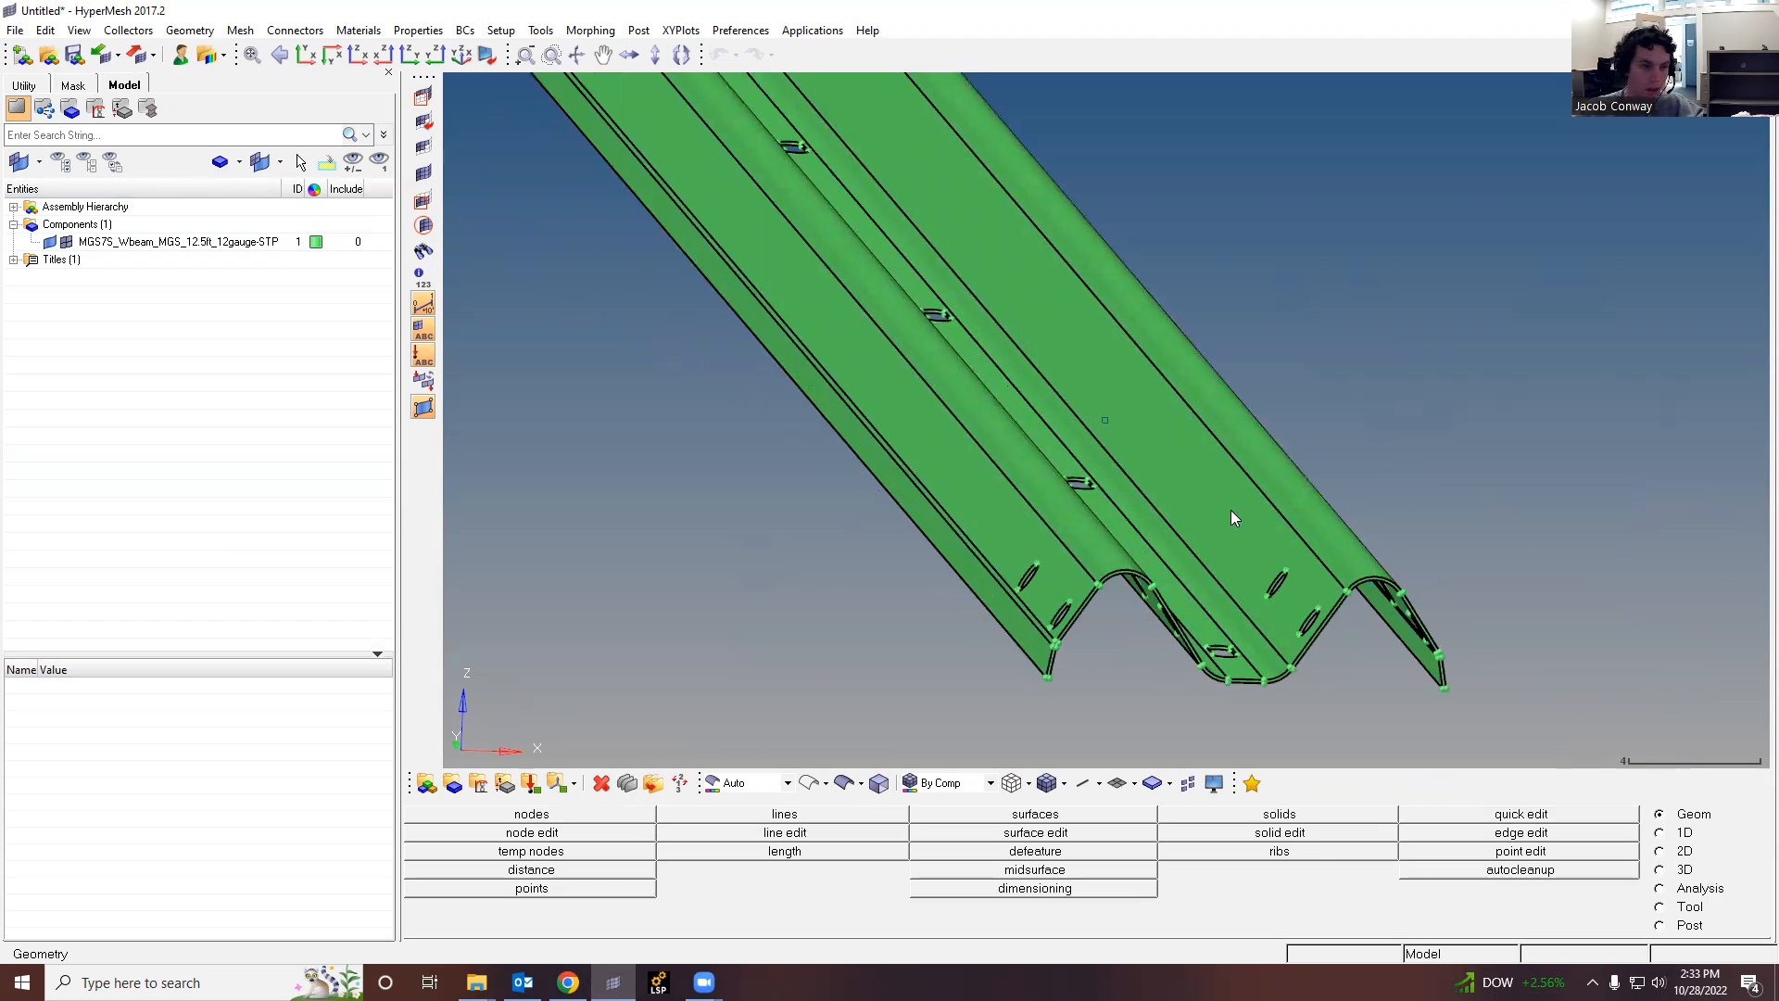
pyautogui.scroll(10, 1218, 646)
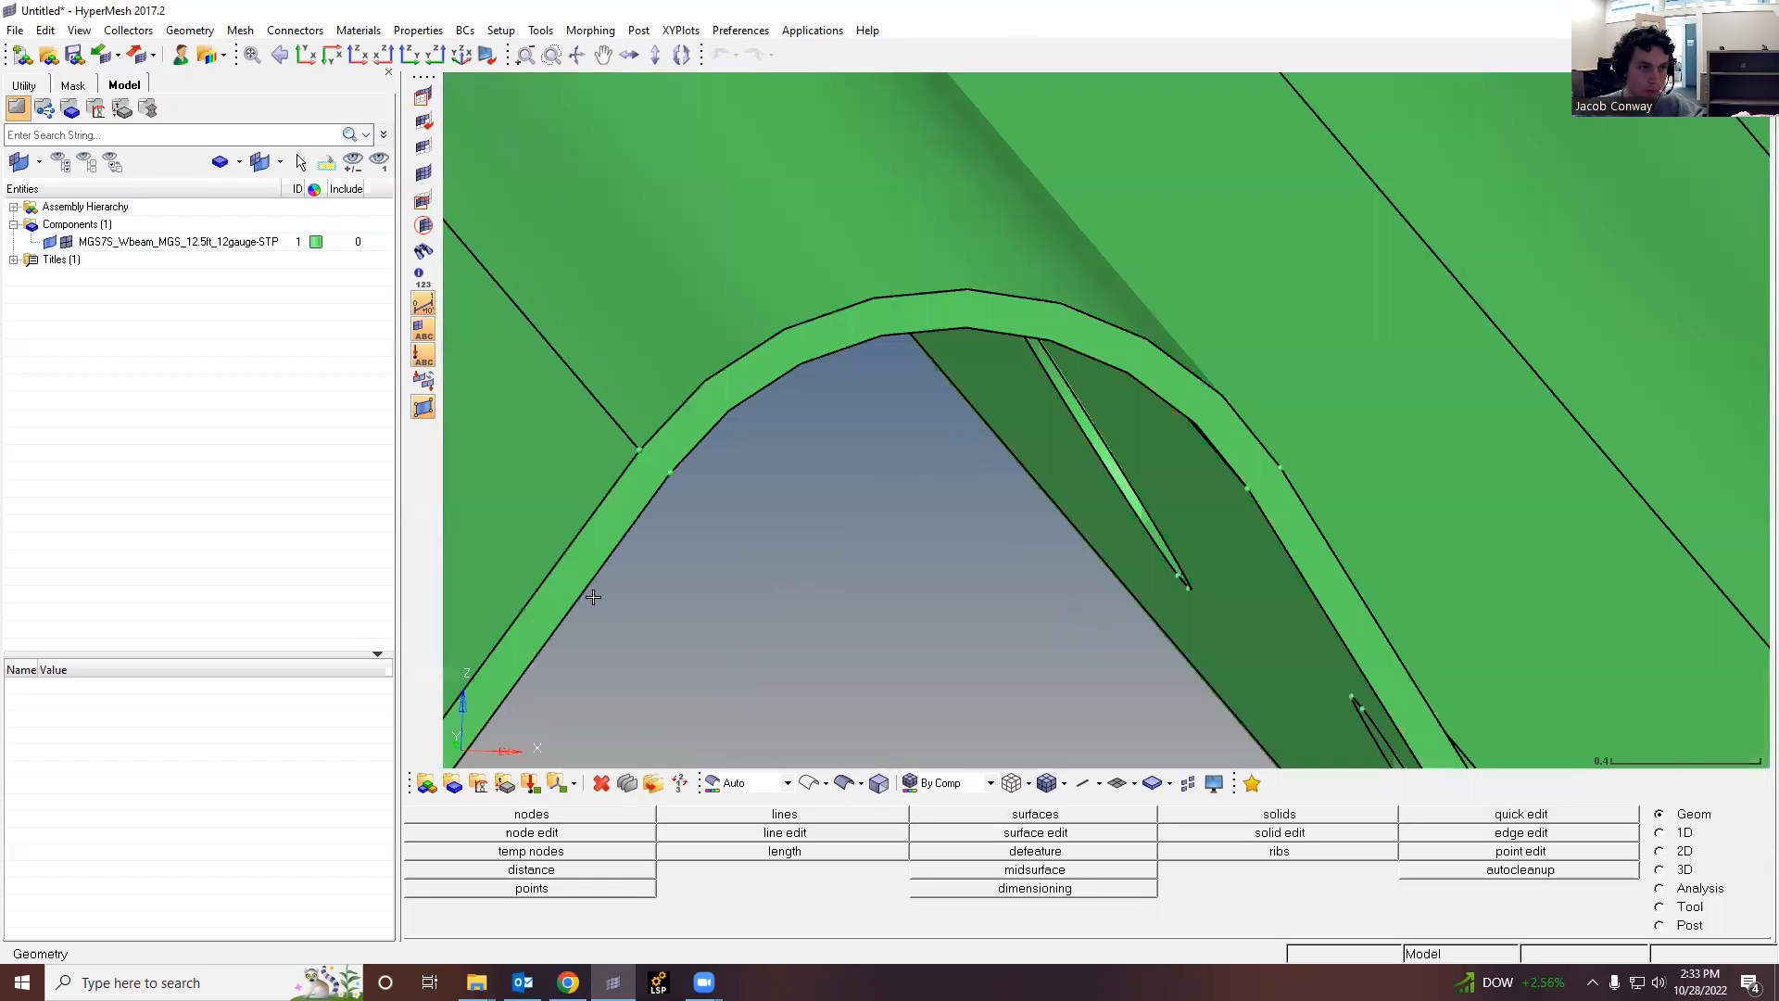
pyautogui.scroll(-11, 593, 597)
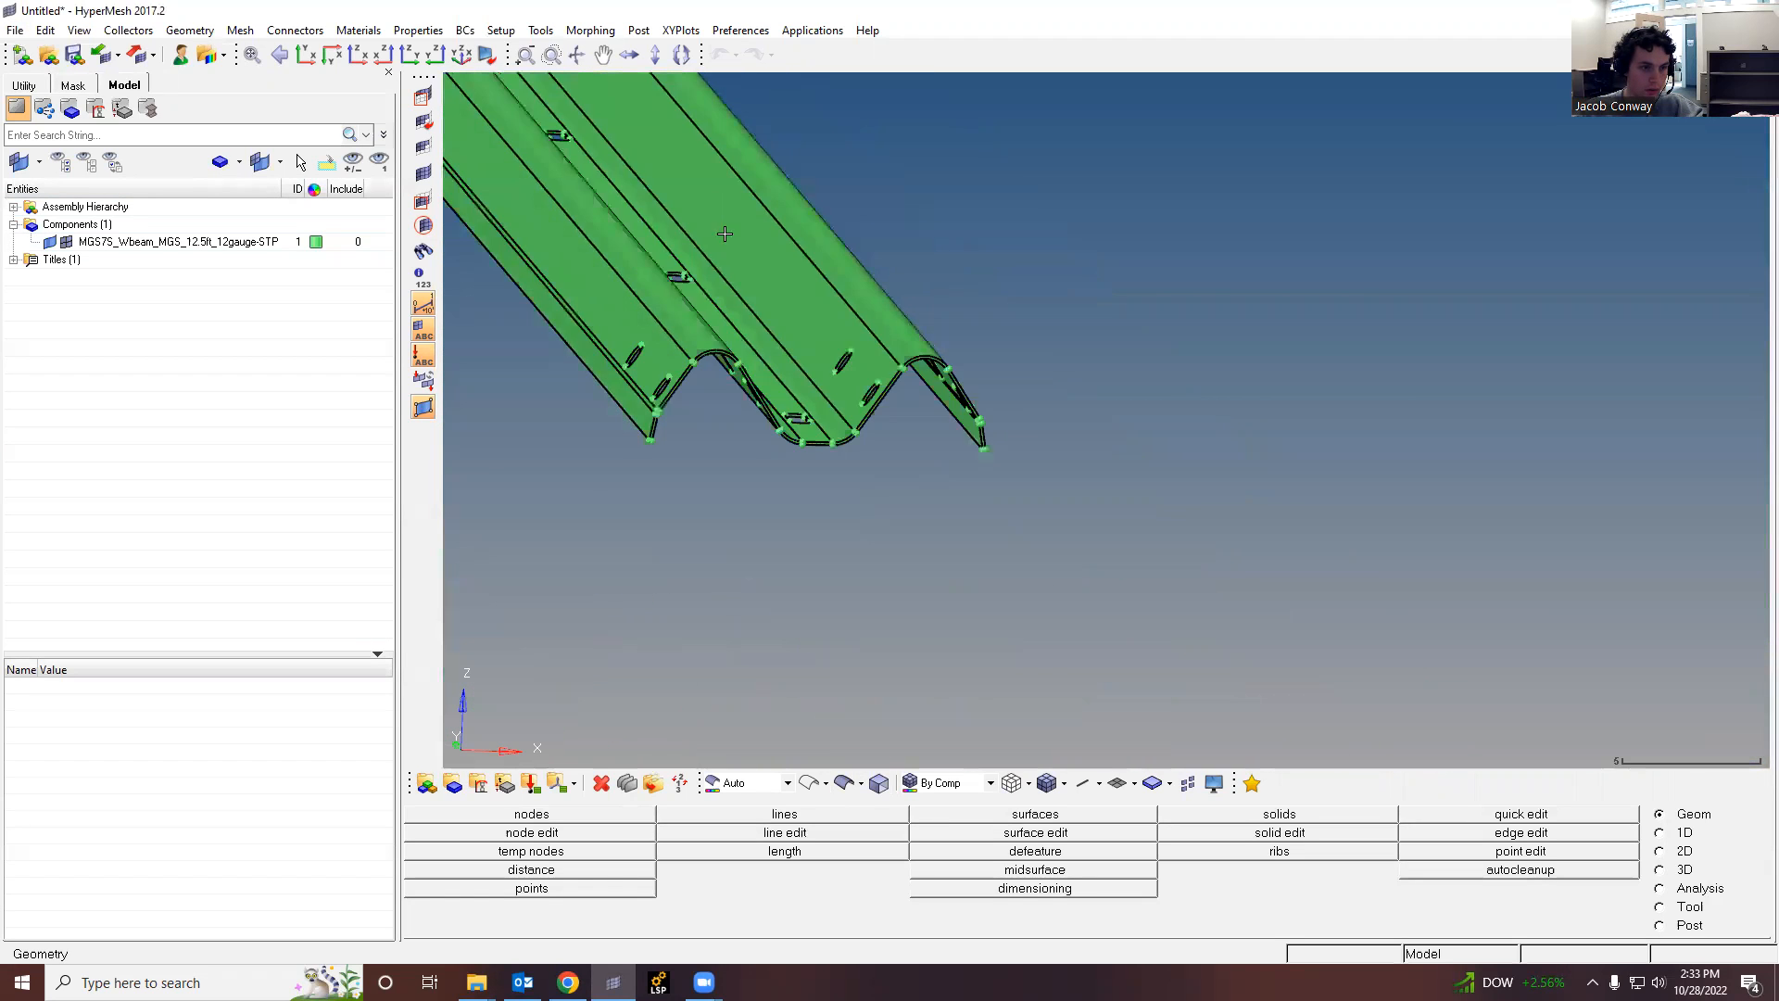
pyautogui.scroll(6, 755, 465)
pyautogui.scroll(-4, 704, 176)
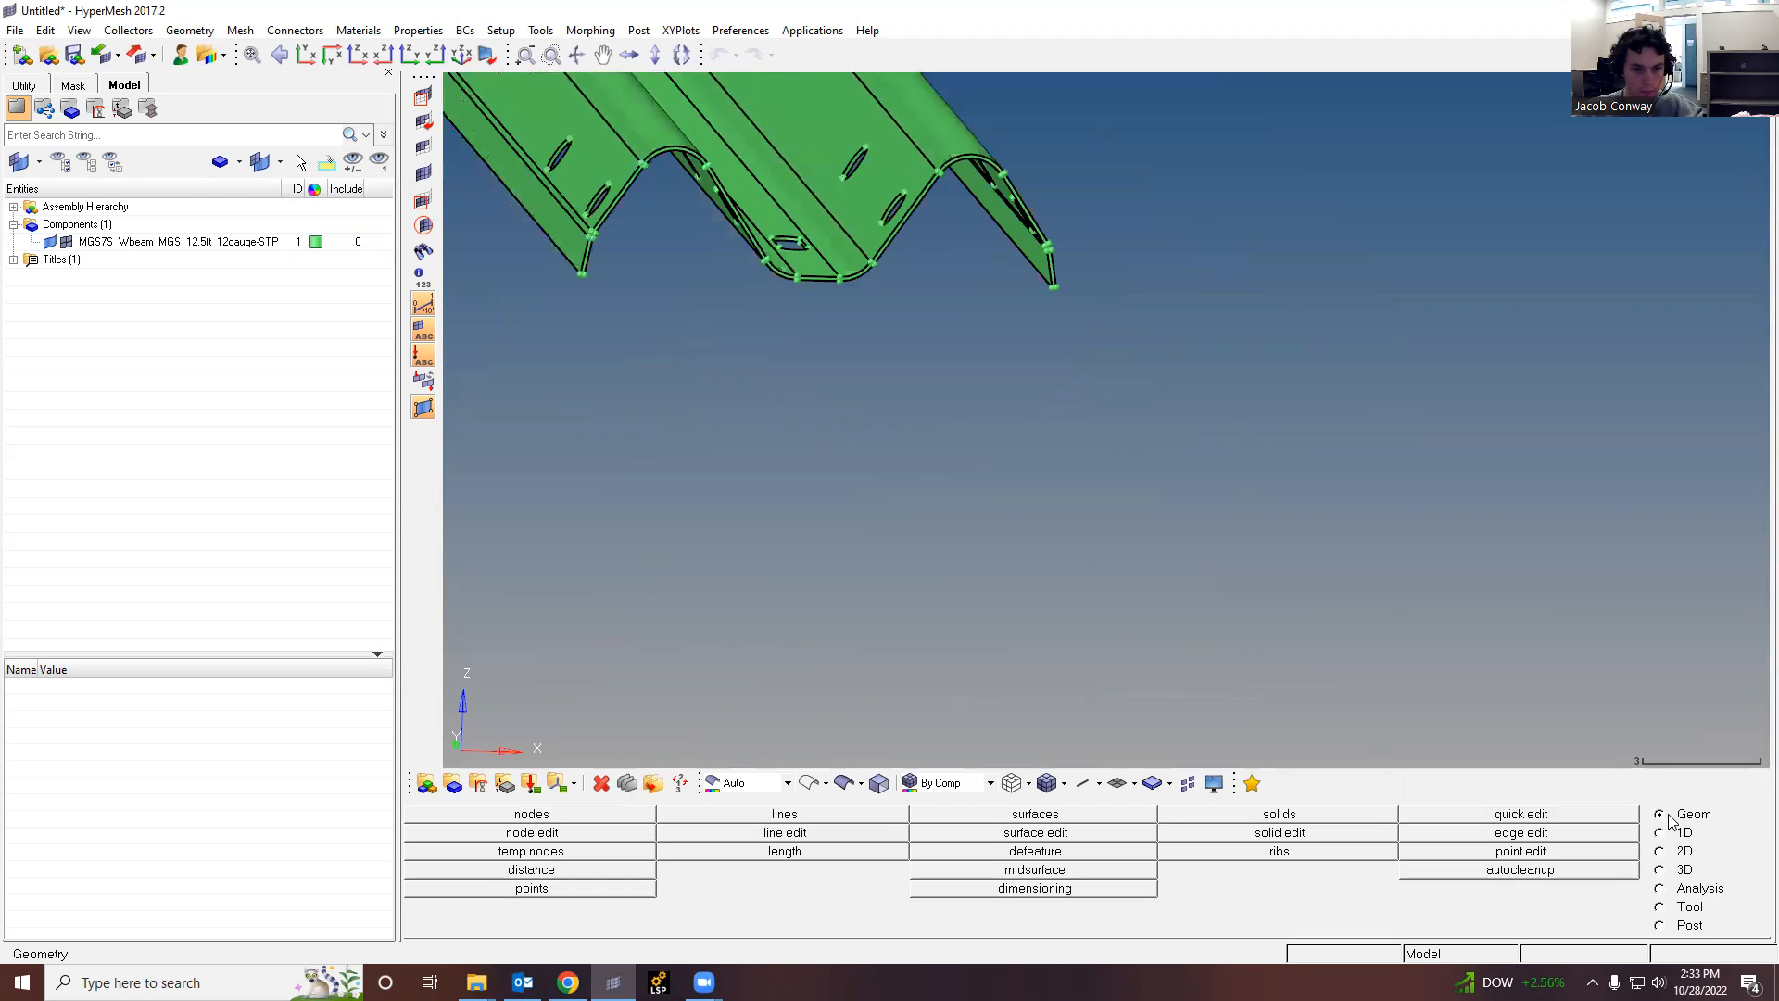
pyautogui.scroll(5, 757, 473)
pyautogui.scroll(-6, 1048, 671)
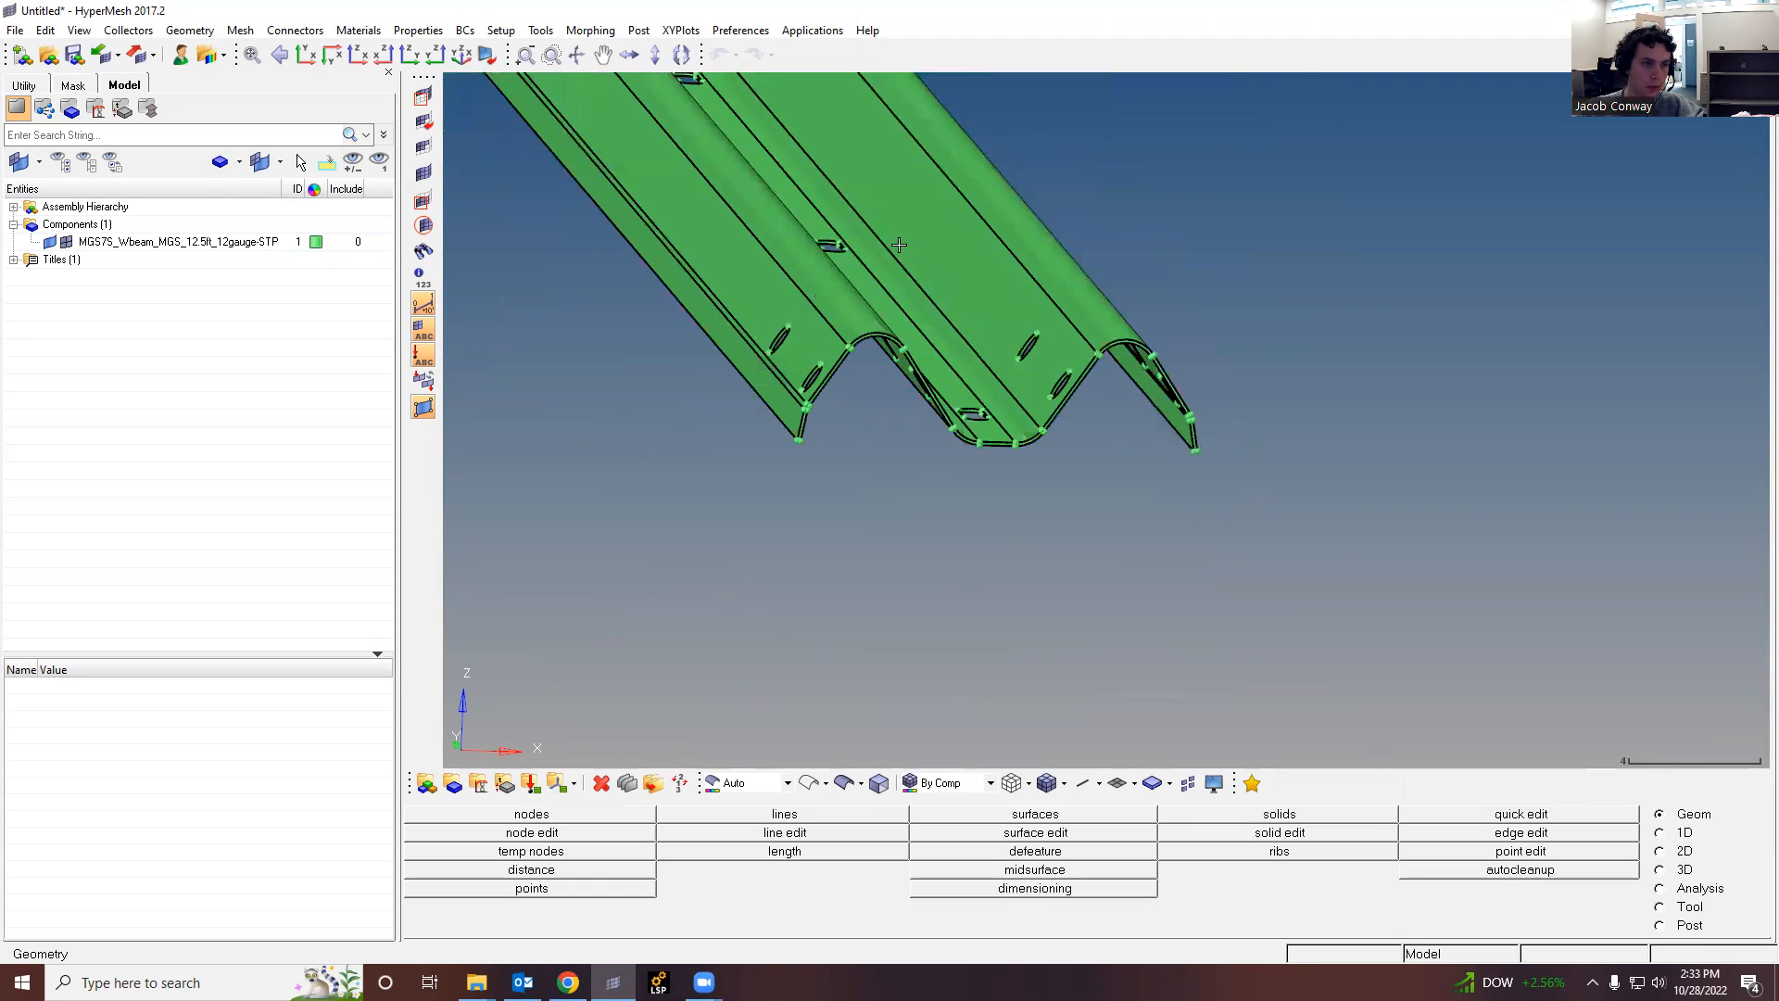
pyautogui.scroll(3, 898, 245)
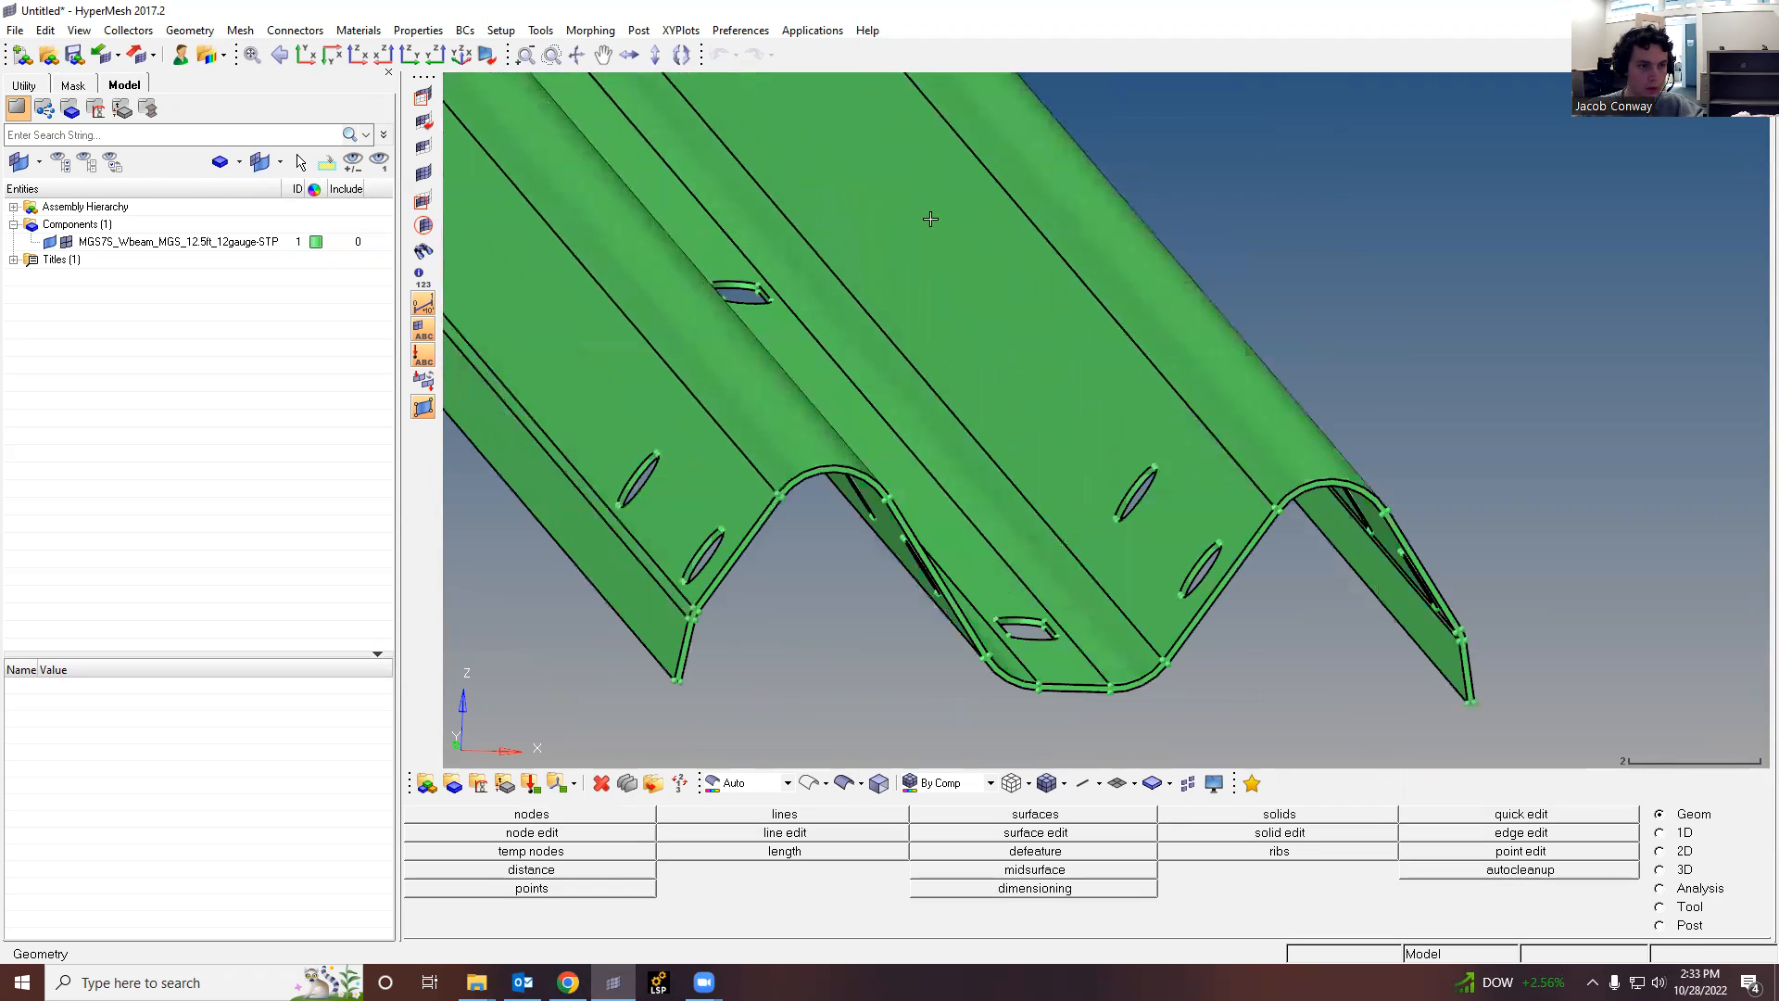
pyautogui.click(1659, 851)
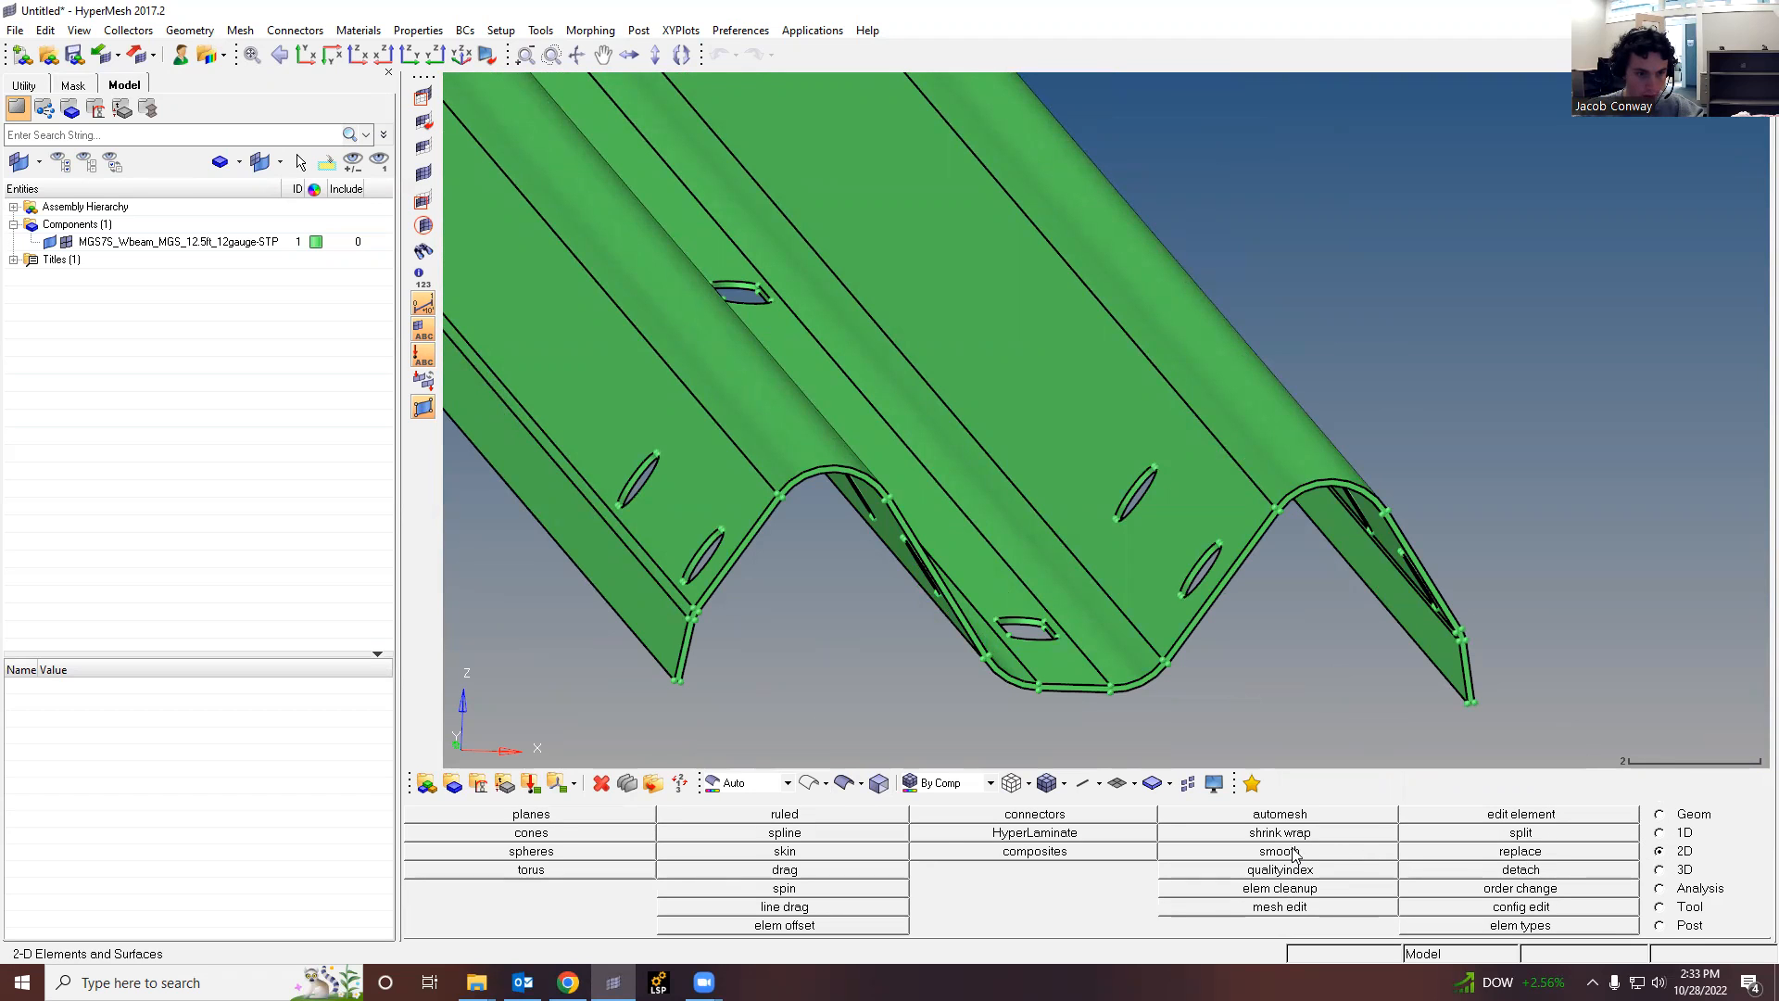
pyautogui.click(1287, 817)
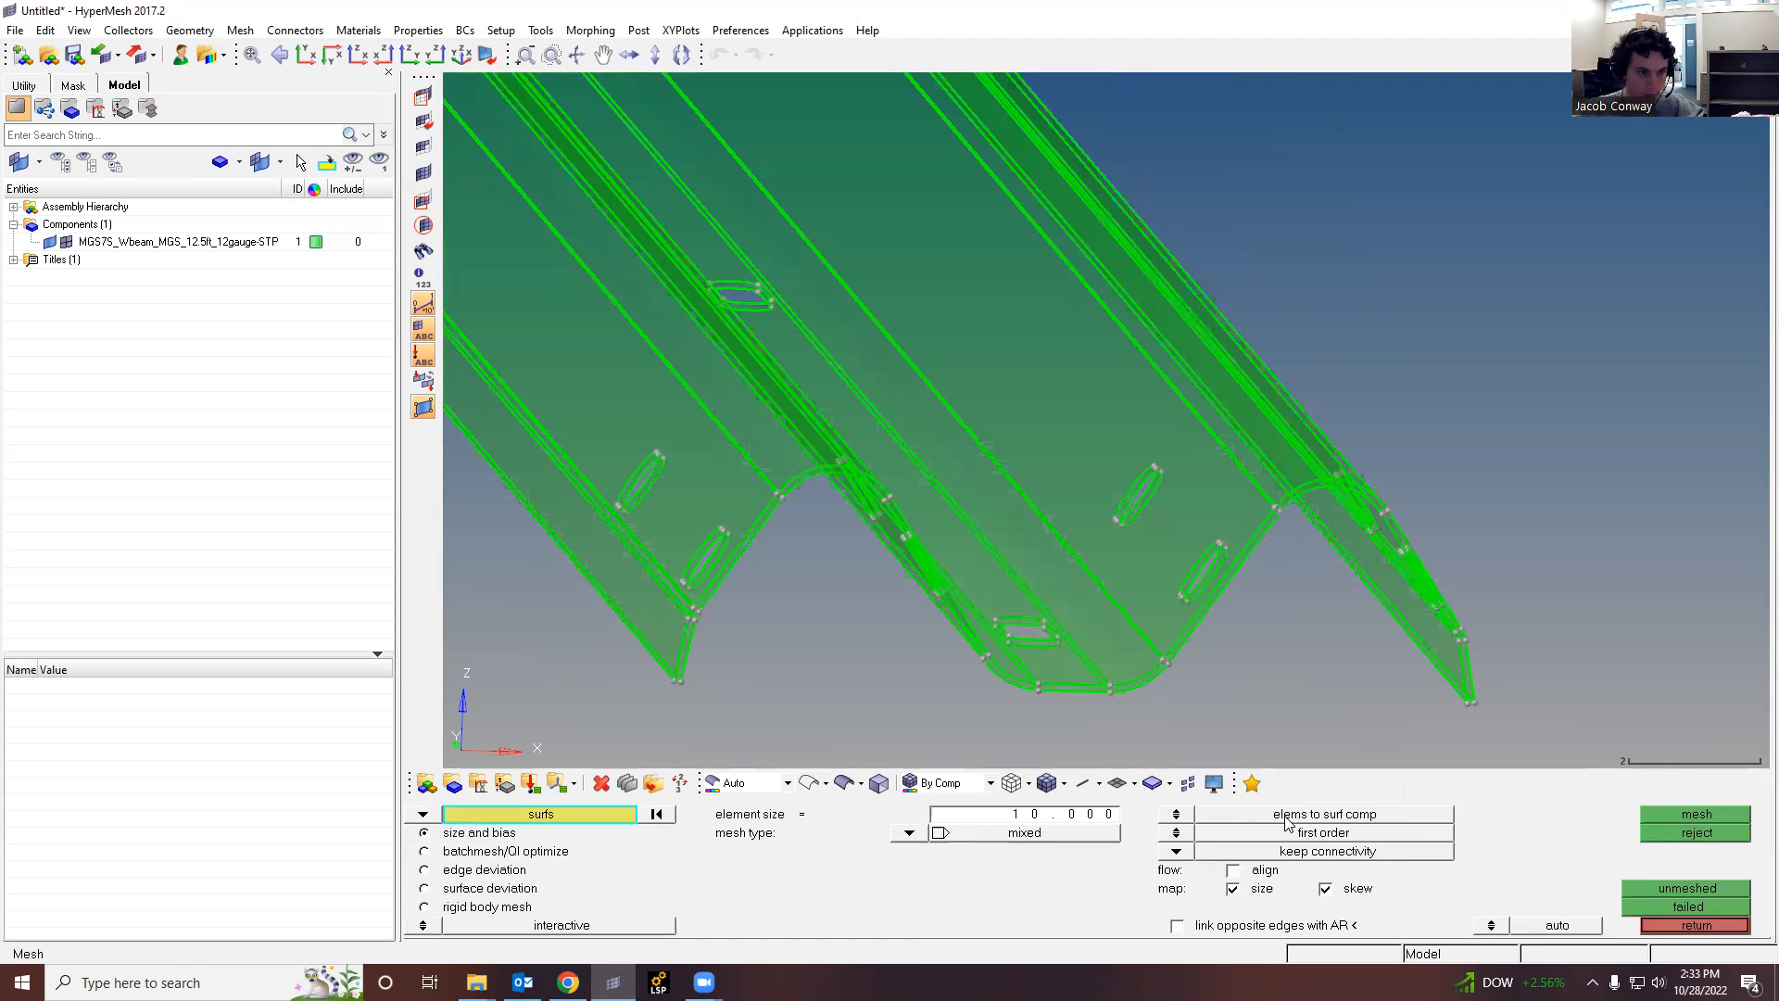
pyautogui.click(783, 456)
pyautogui.click(738, 547)
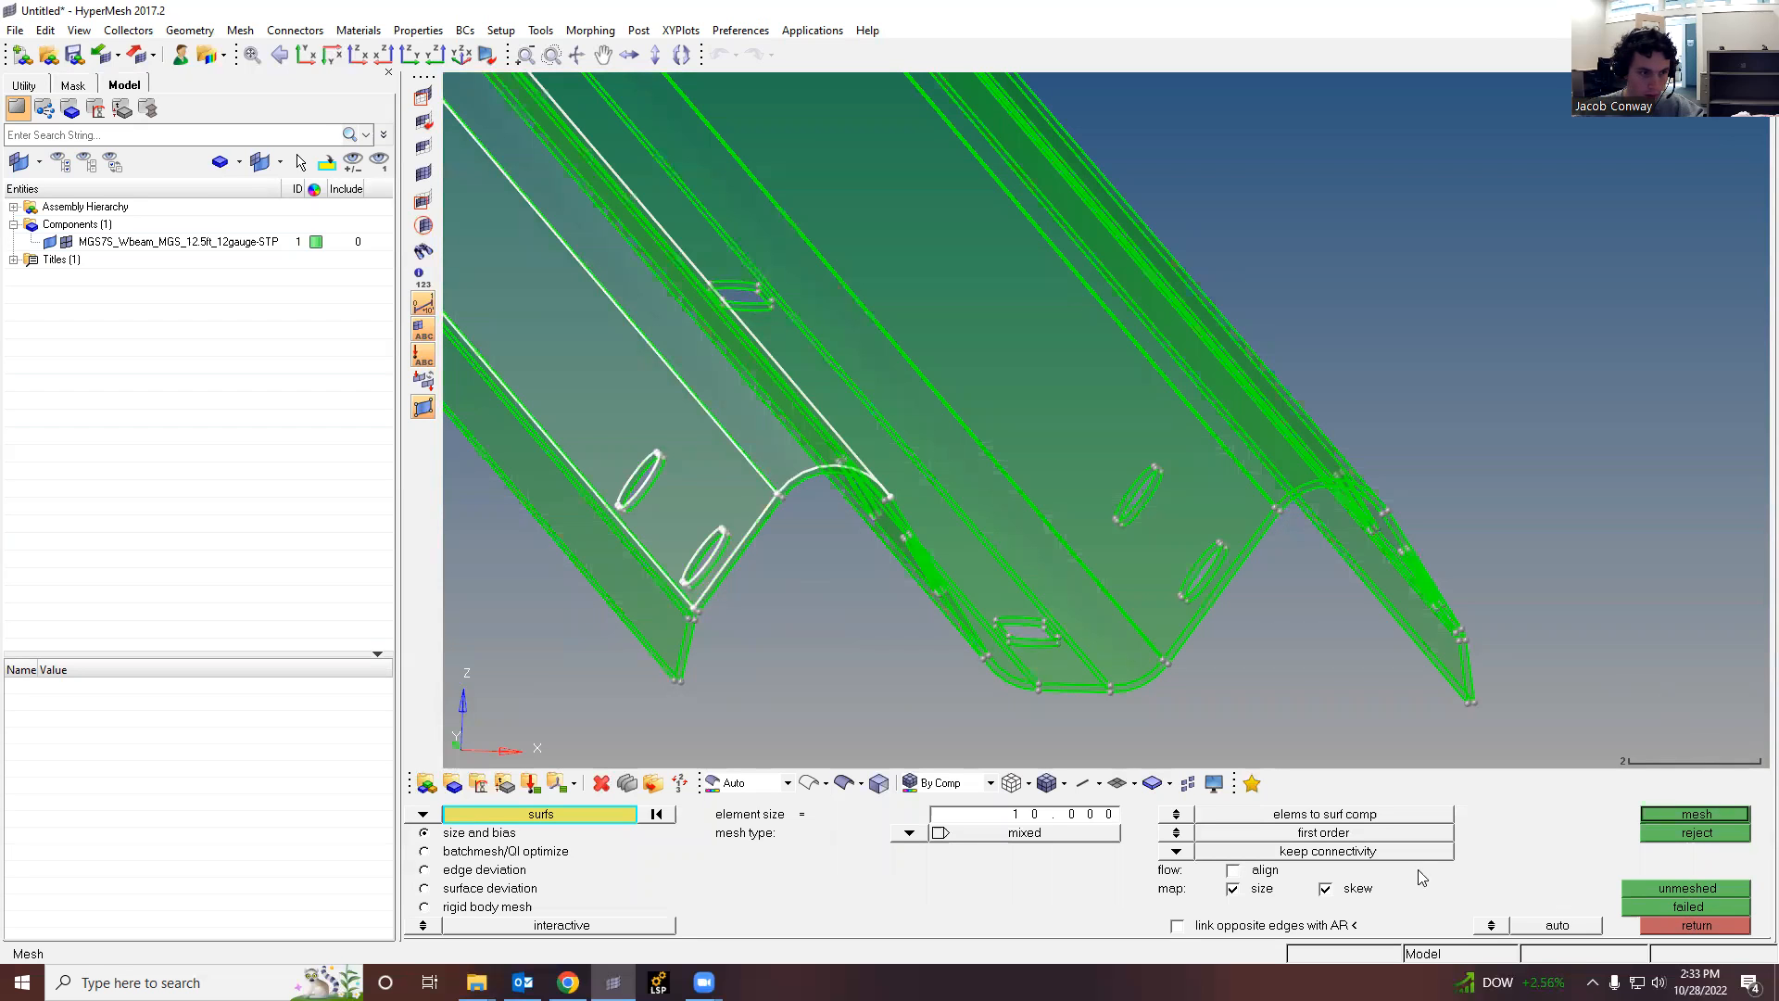
pyautogui.click(667, 632)
pyautogui.scroll(5, 691, 618)
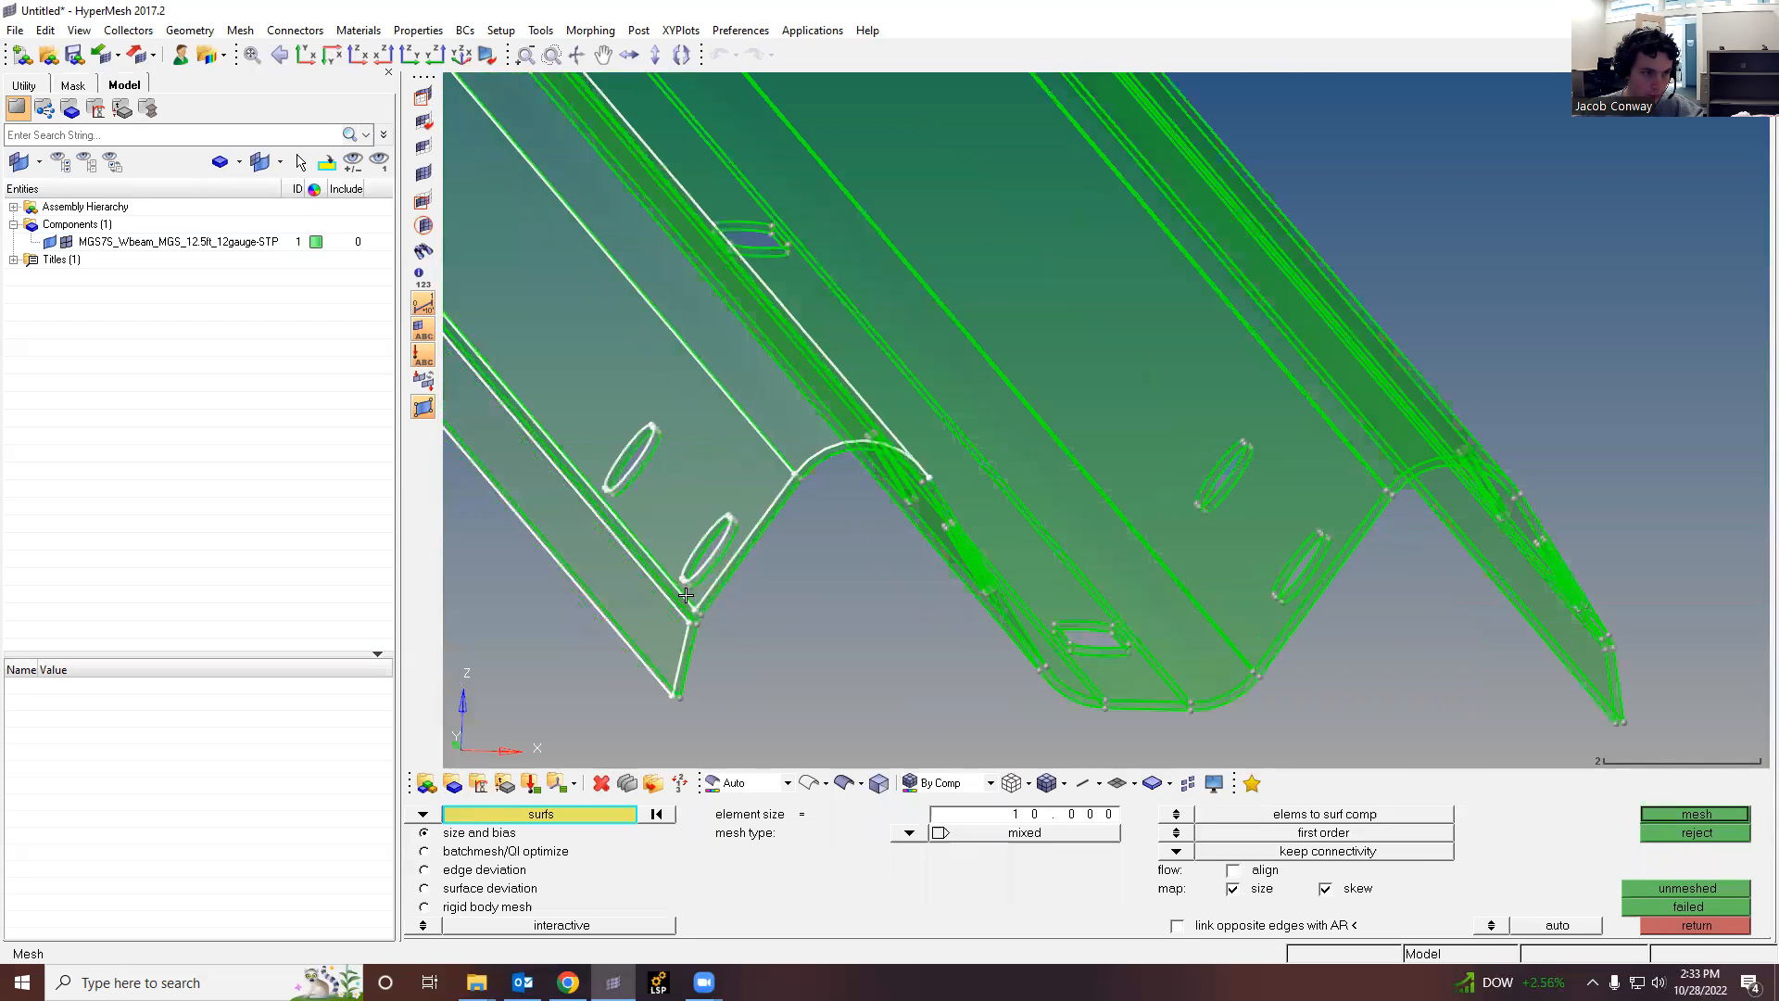
pyautogui.scroll(-3, 700, 612)
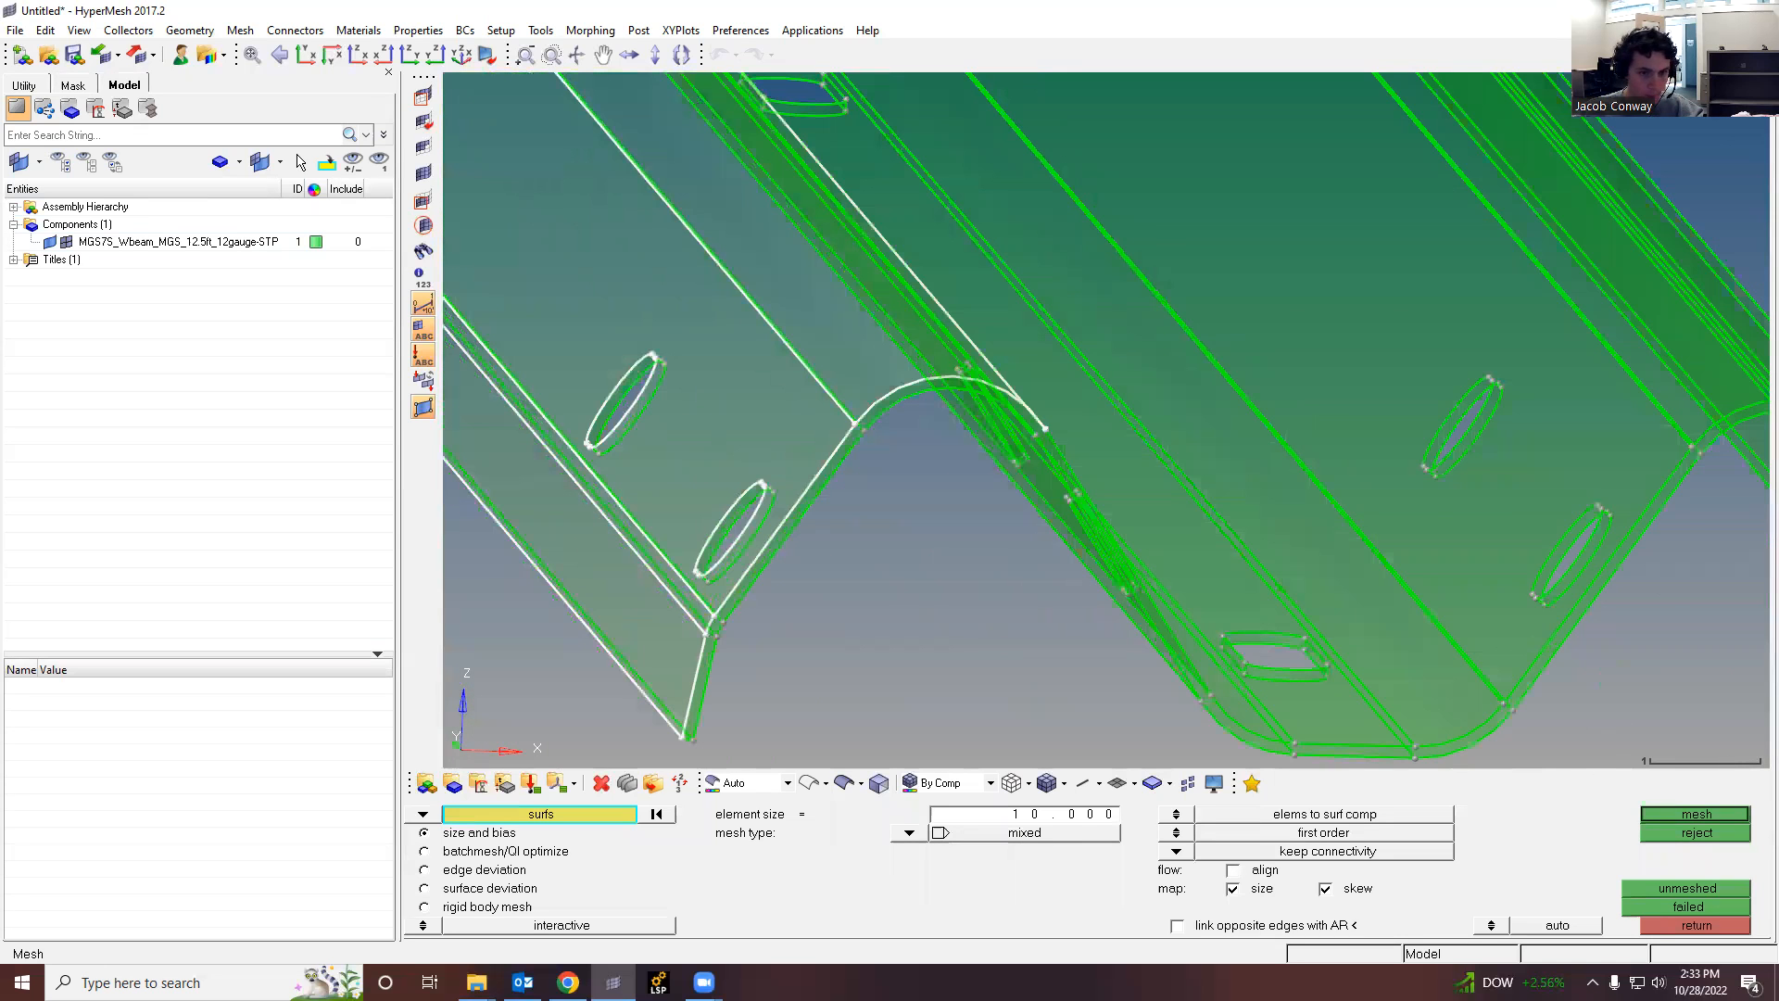
pyautogui.scroll(-5, 701, 616)
pyautogui.click(1679, 925)
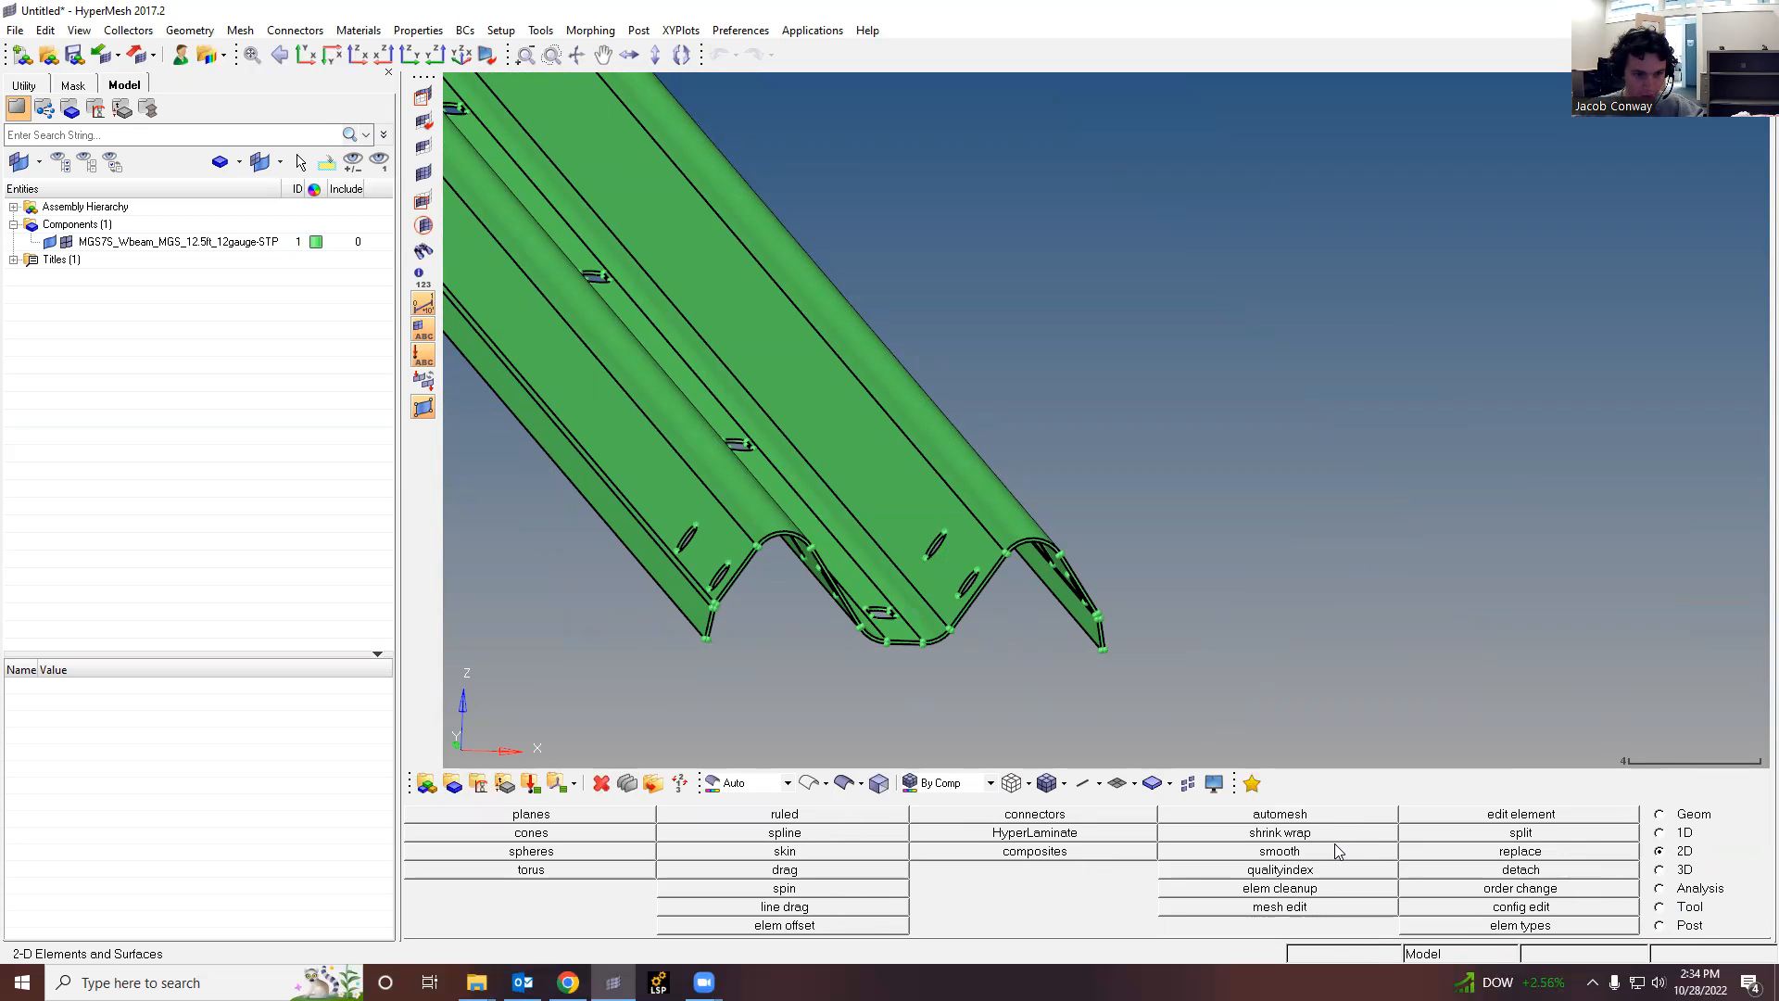
# Step: Extract the midsurface of the whole W-beam with auto extraction, treating its surfaces as a closed solid
pyautogui.click(1661, 814)
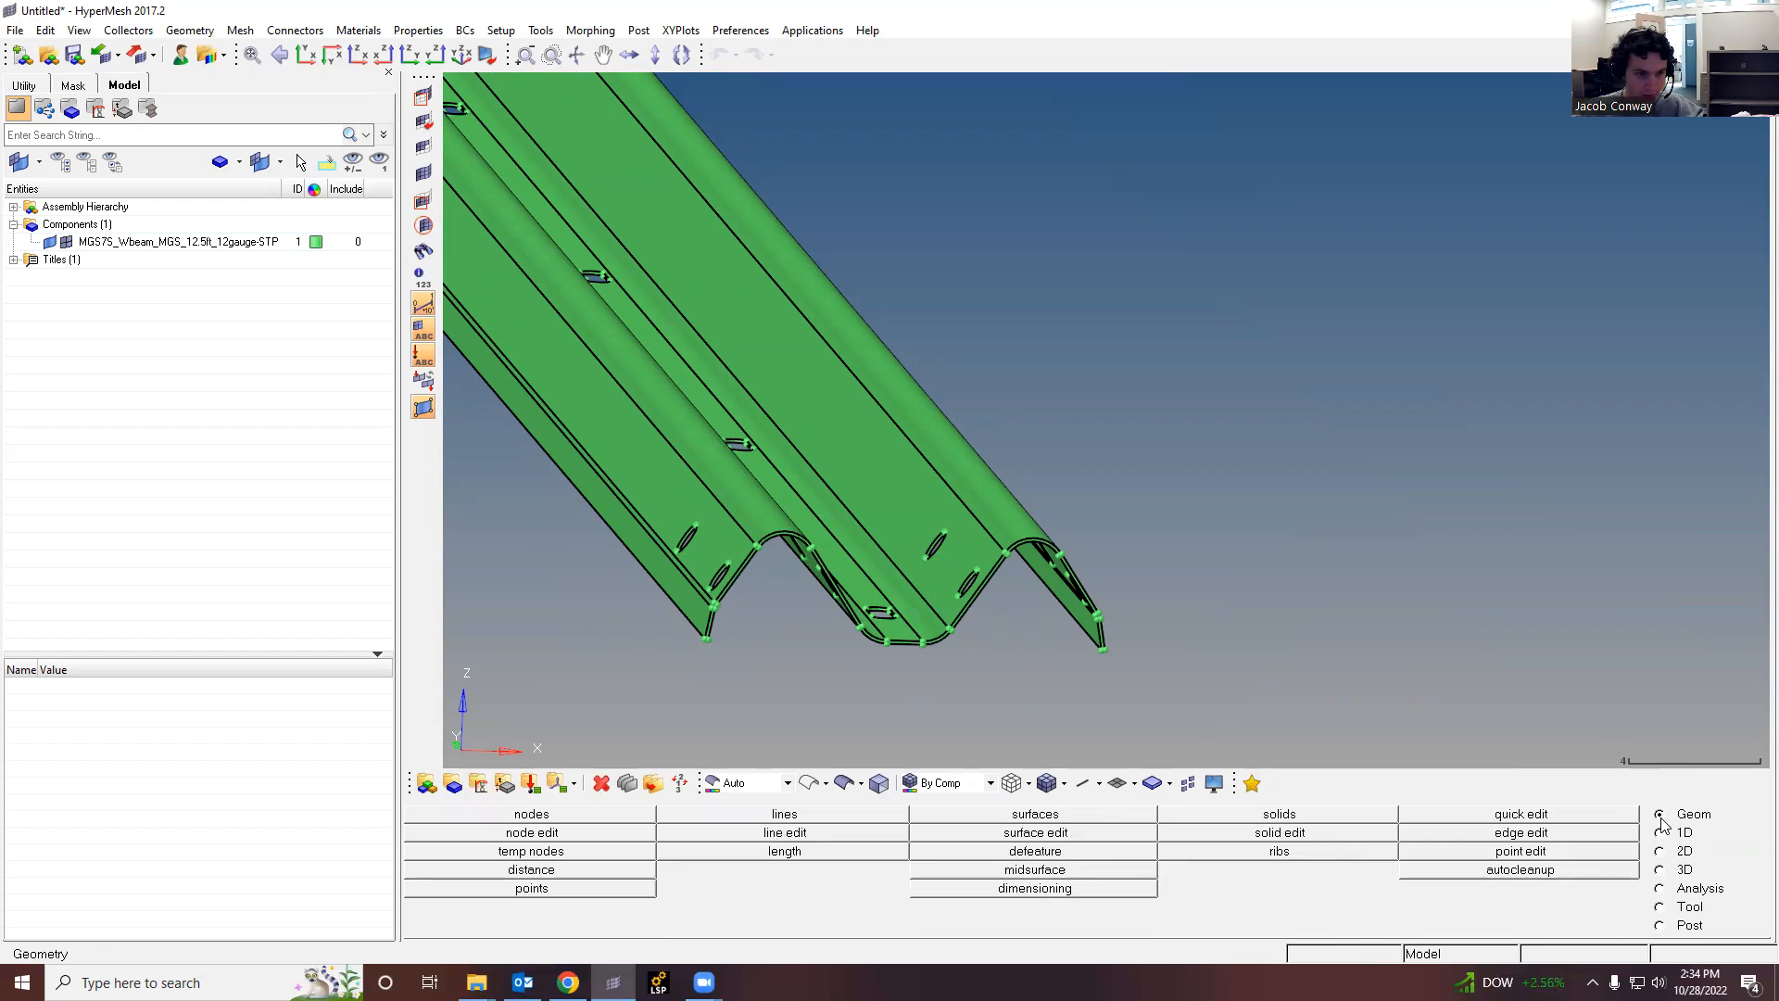
pyautogui.click(1014, 873)
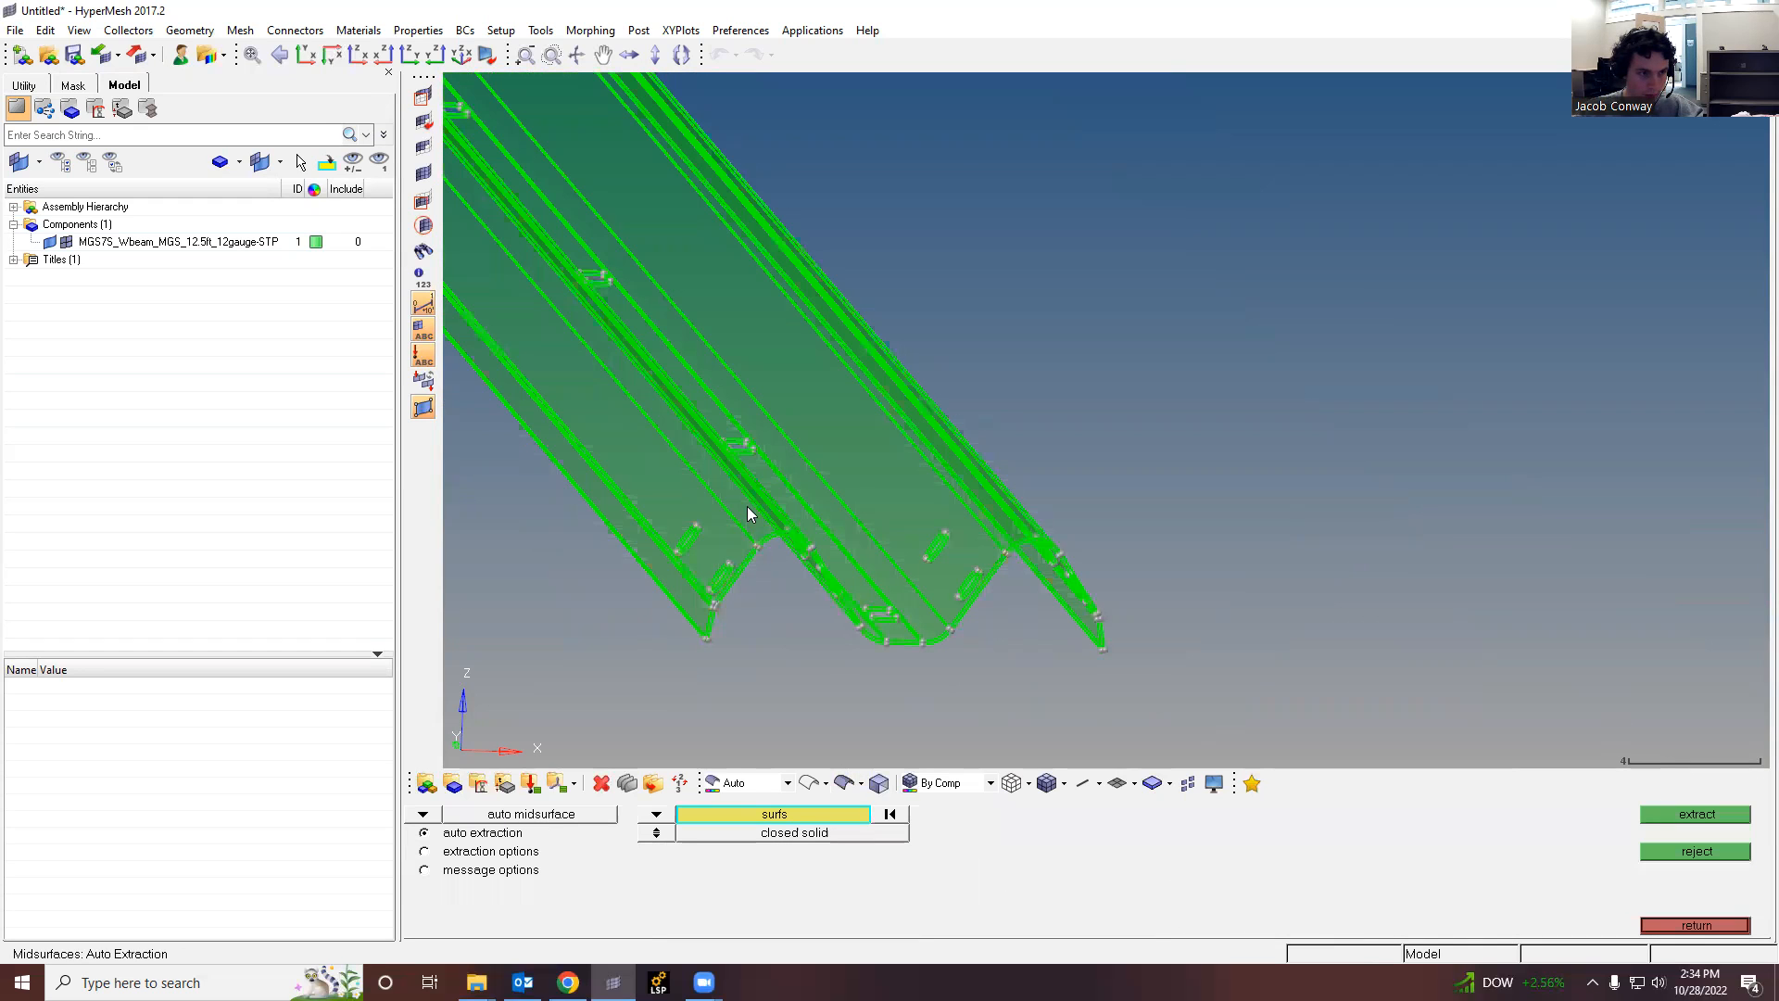
pyautogui.keyDown('ctrl'); pyautogui.scroll(-4, 733, 507); pyautogui.keyUp('ctrl')
pyautogui.click(710, 498)
pyautogui.keyDown('ctrl'); pyautogui.scroll(4, 739, 509); pyautogui.keyUp('ctrl')
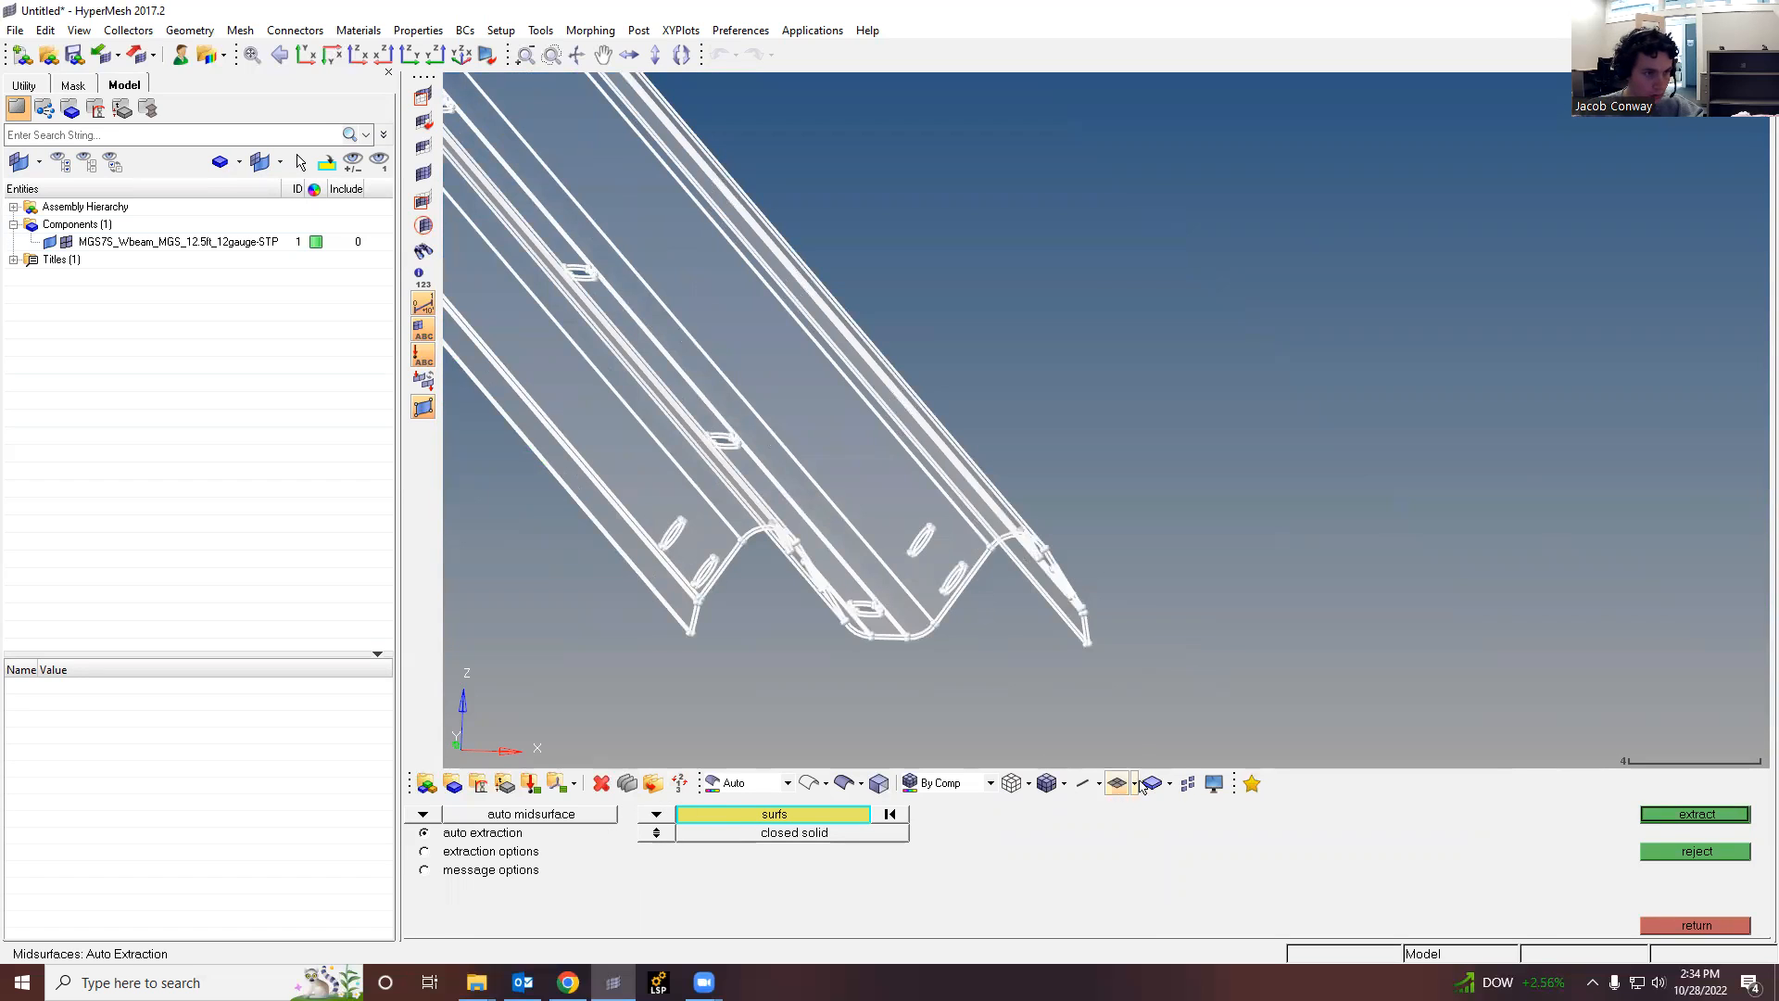
pyautogui.click(1666, 815)
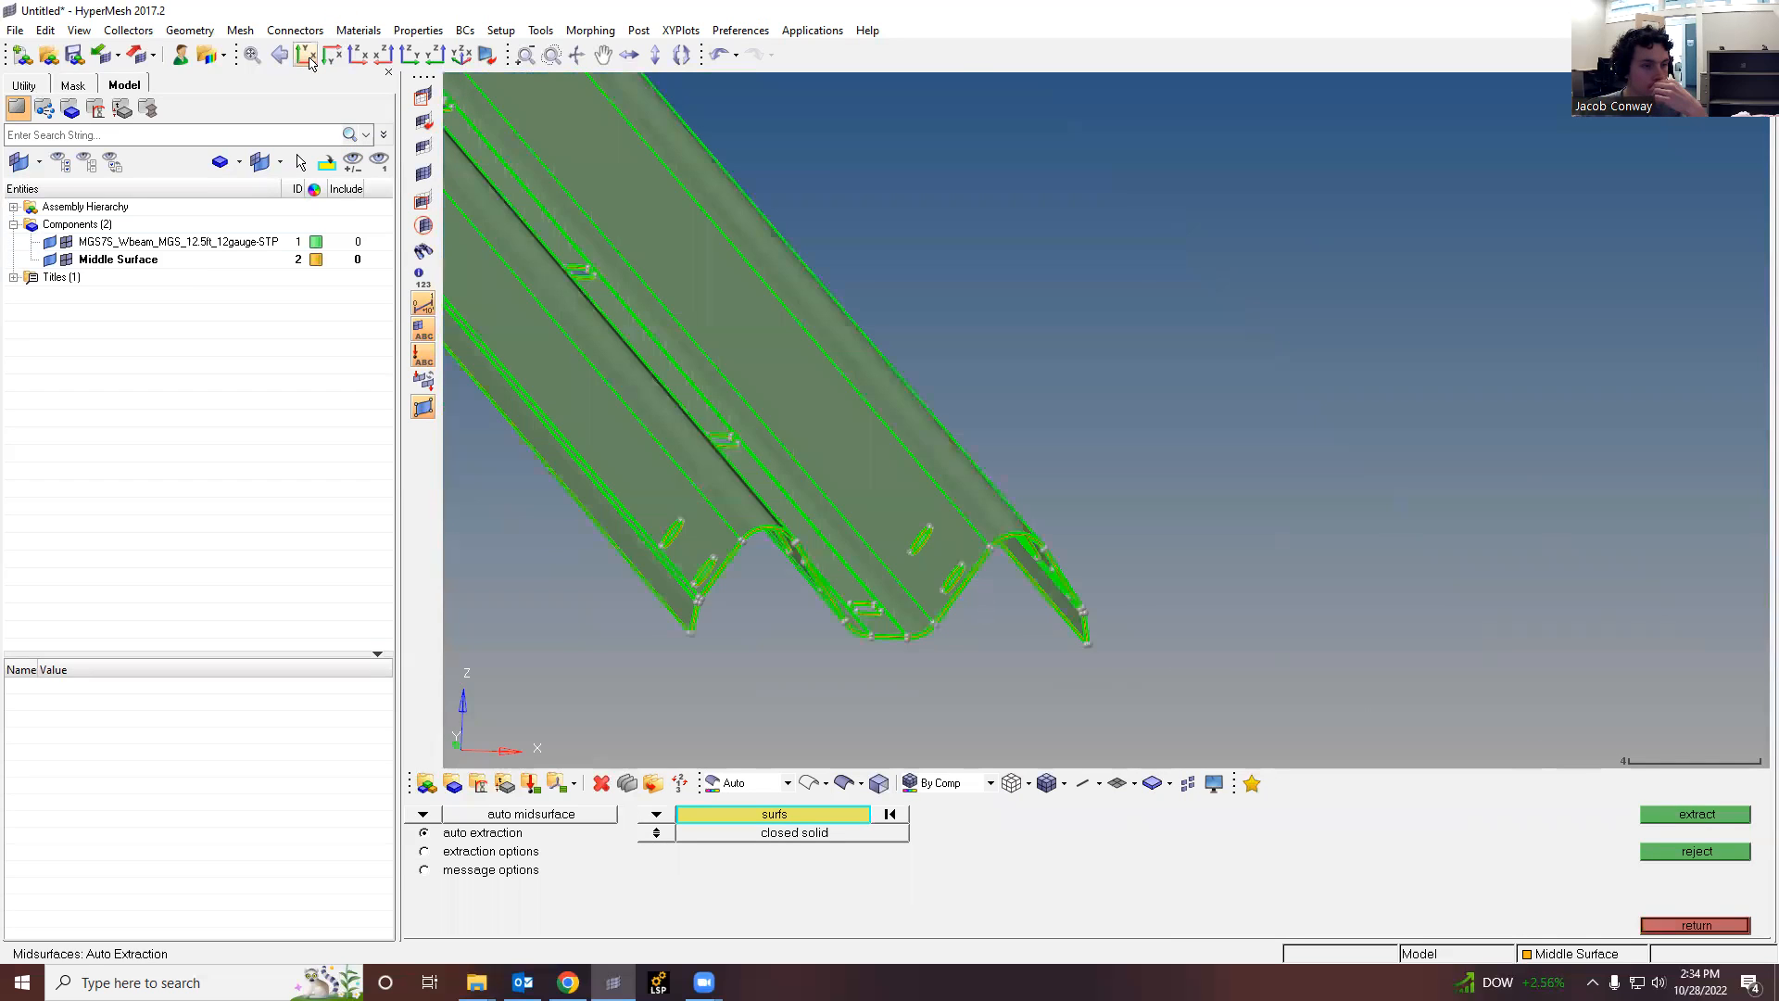
# Step: Inspect the extracted midsurface against the W-beam's wavy cross-section, looking along the beam in the XZ plane
pyautogui.click(307, 58)
pyautogui.click(436, 56)
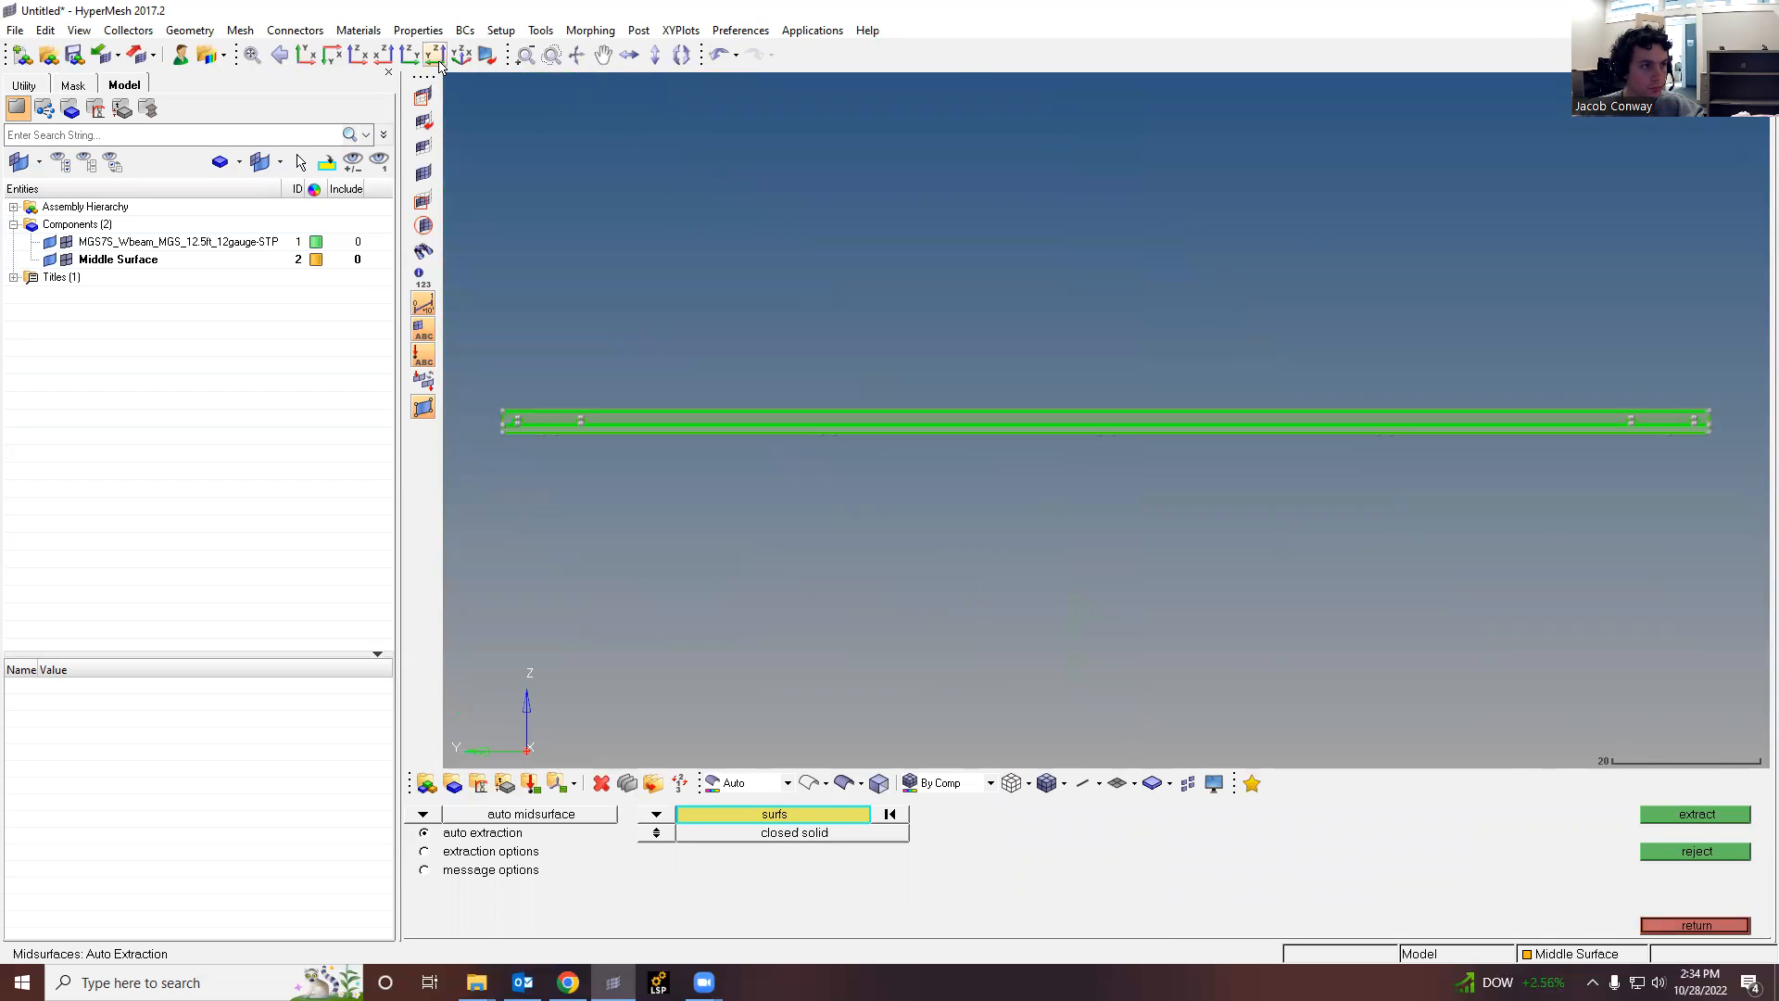
pyautogui.click(358, 56)
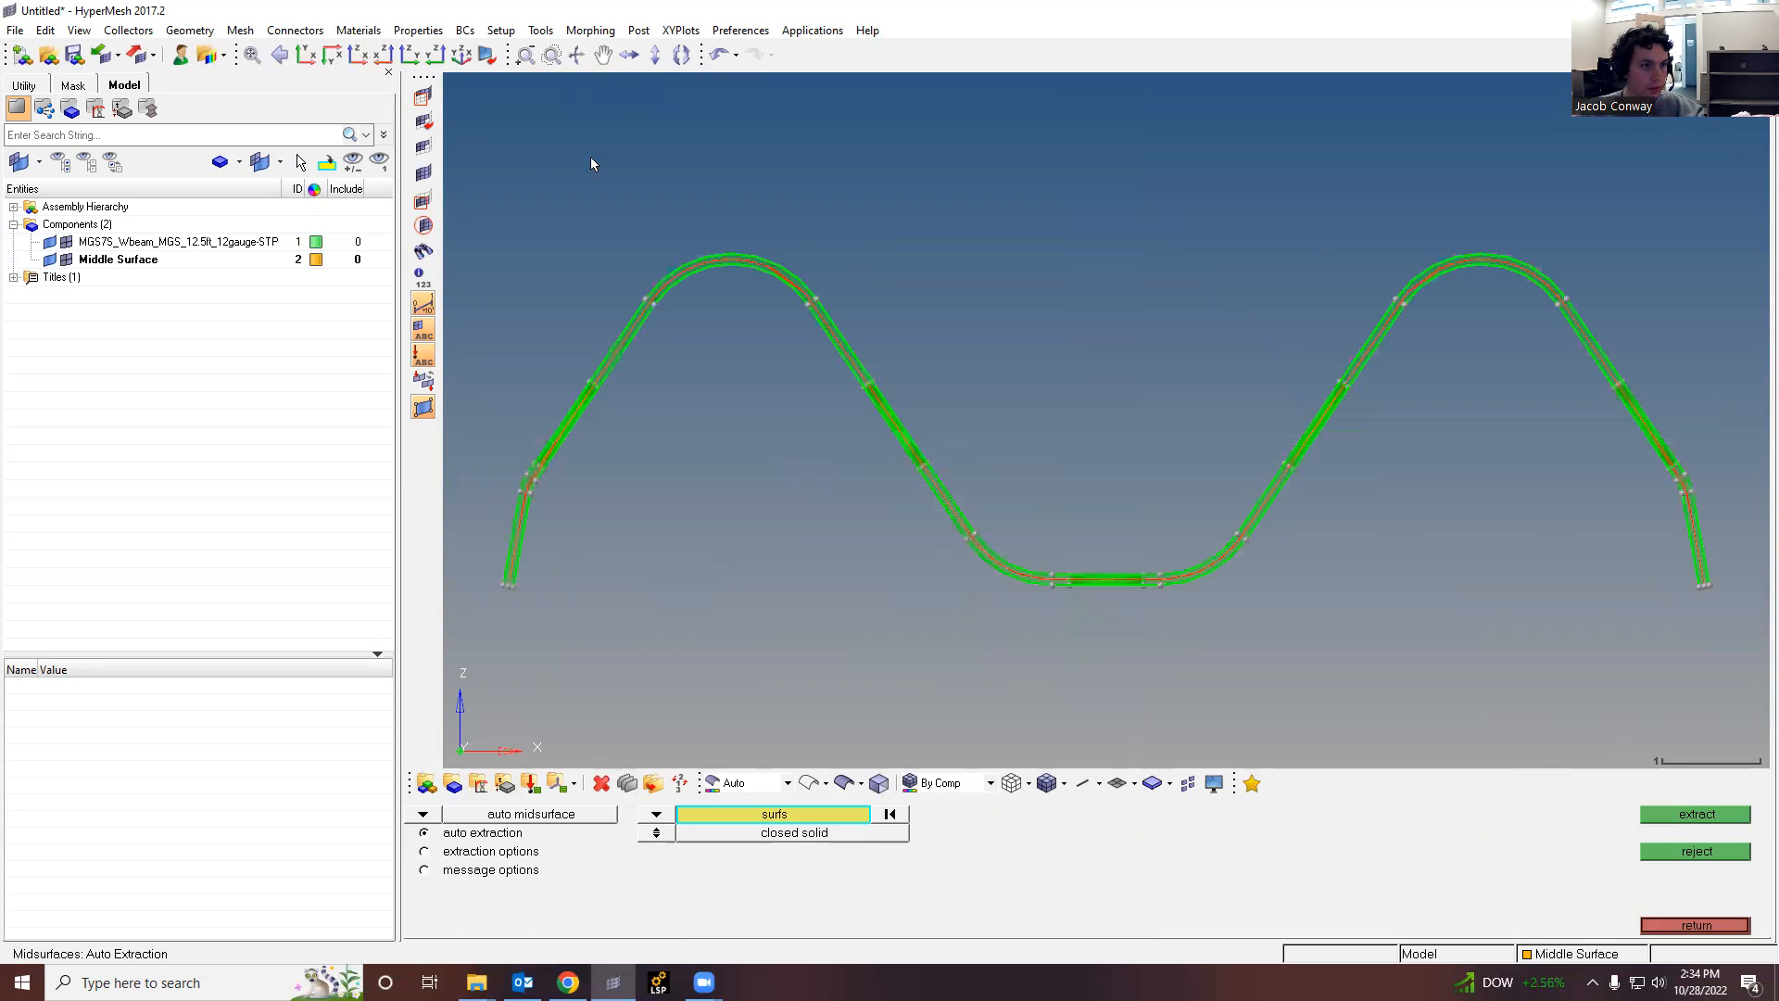
# Step: Reject the auto-extracted midsurface of the W-beam and leave the midsurface tool
pyautogui.scroll(3, 795, 270)
pyautogui.scroll(-2, 816, 254)
pyautogui.scroll(2, 838, 238)
pyautogui.scroll(-4, 575, 624)
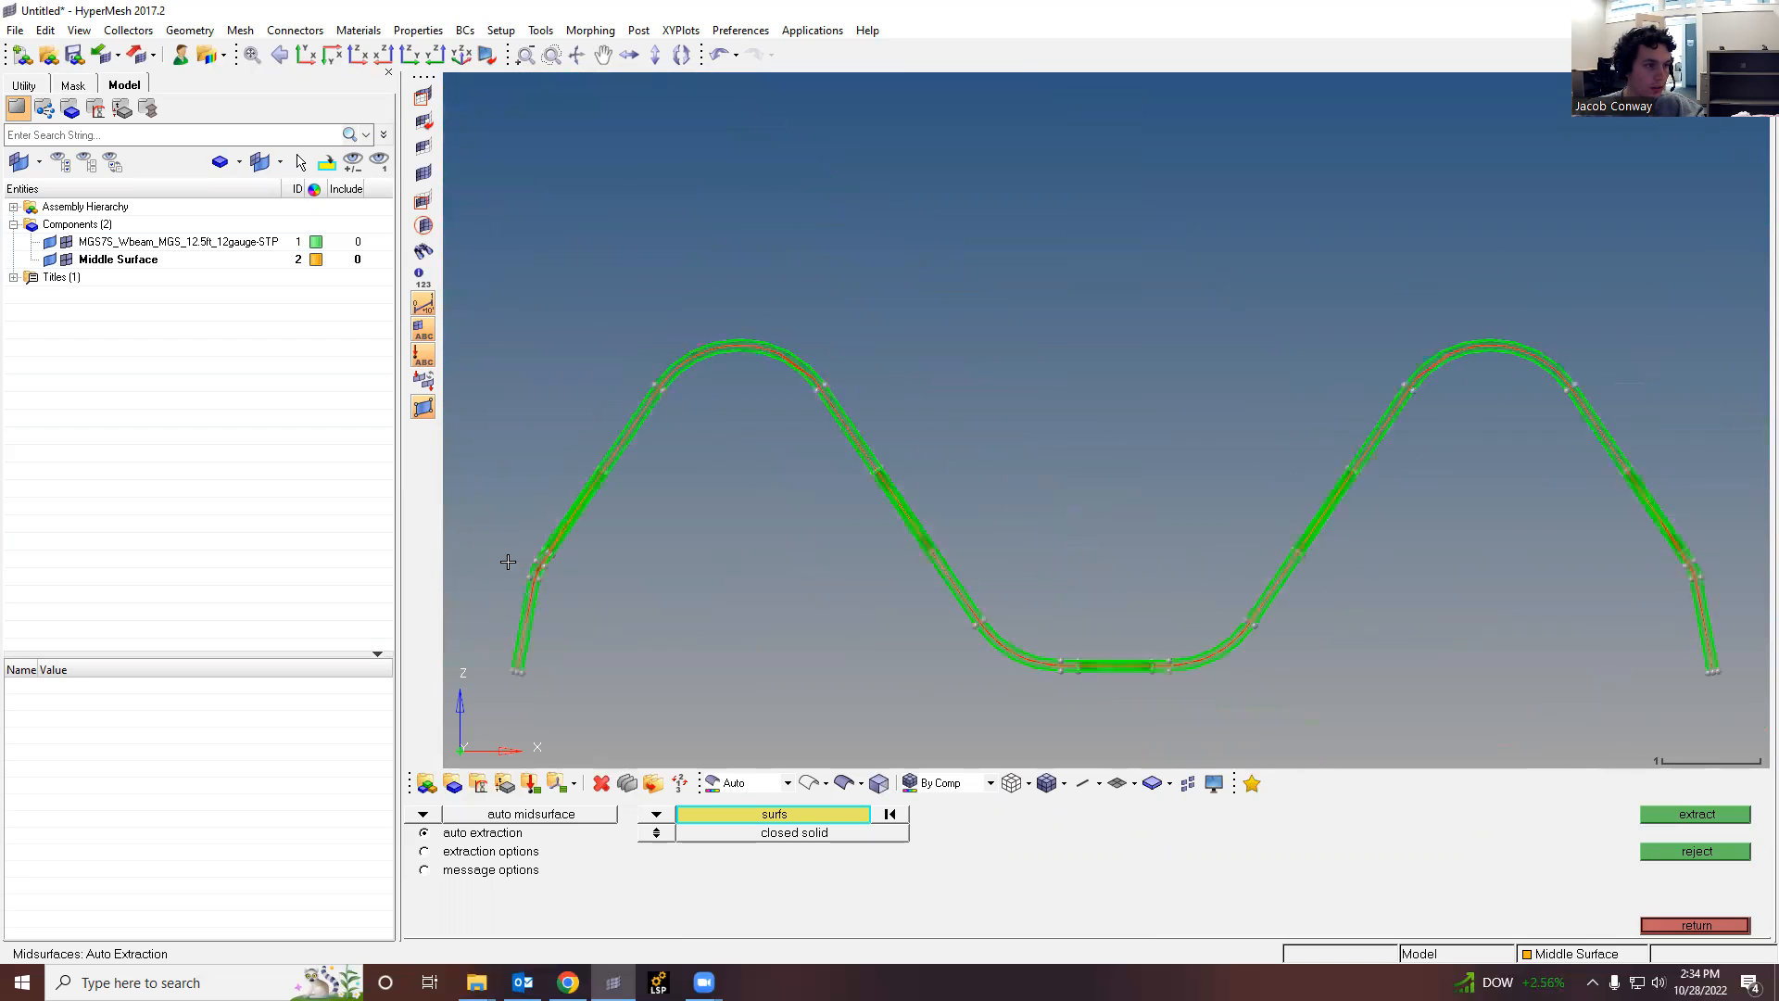
pyautogui.scroll(4, 514, 563)
pyautogui.scroll(-5, 1187, 630)
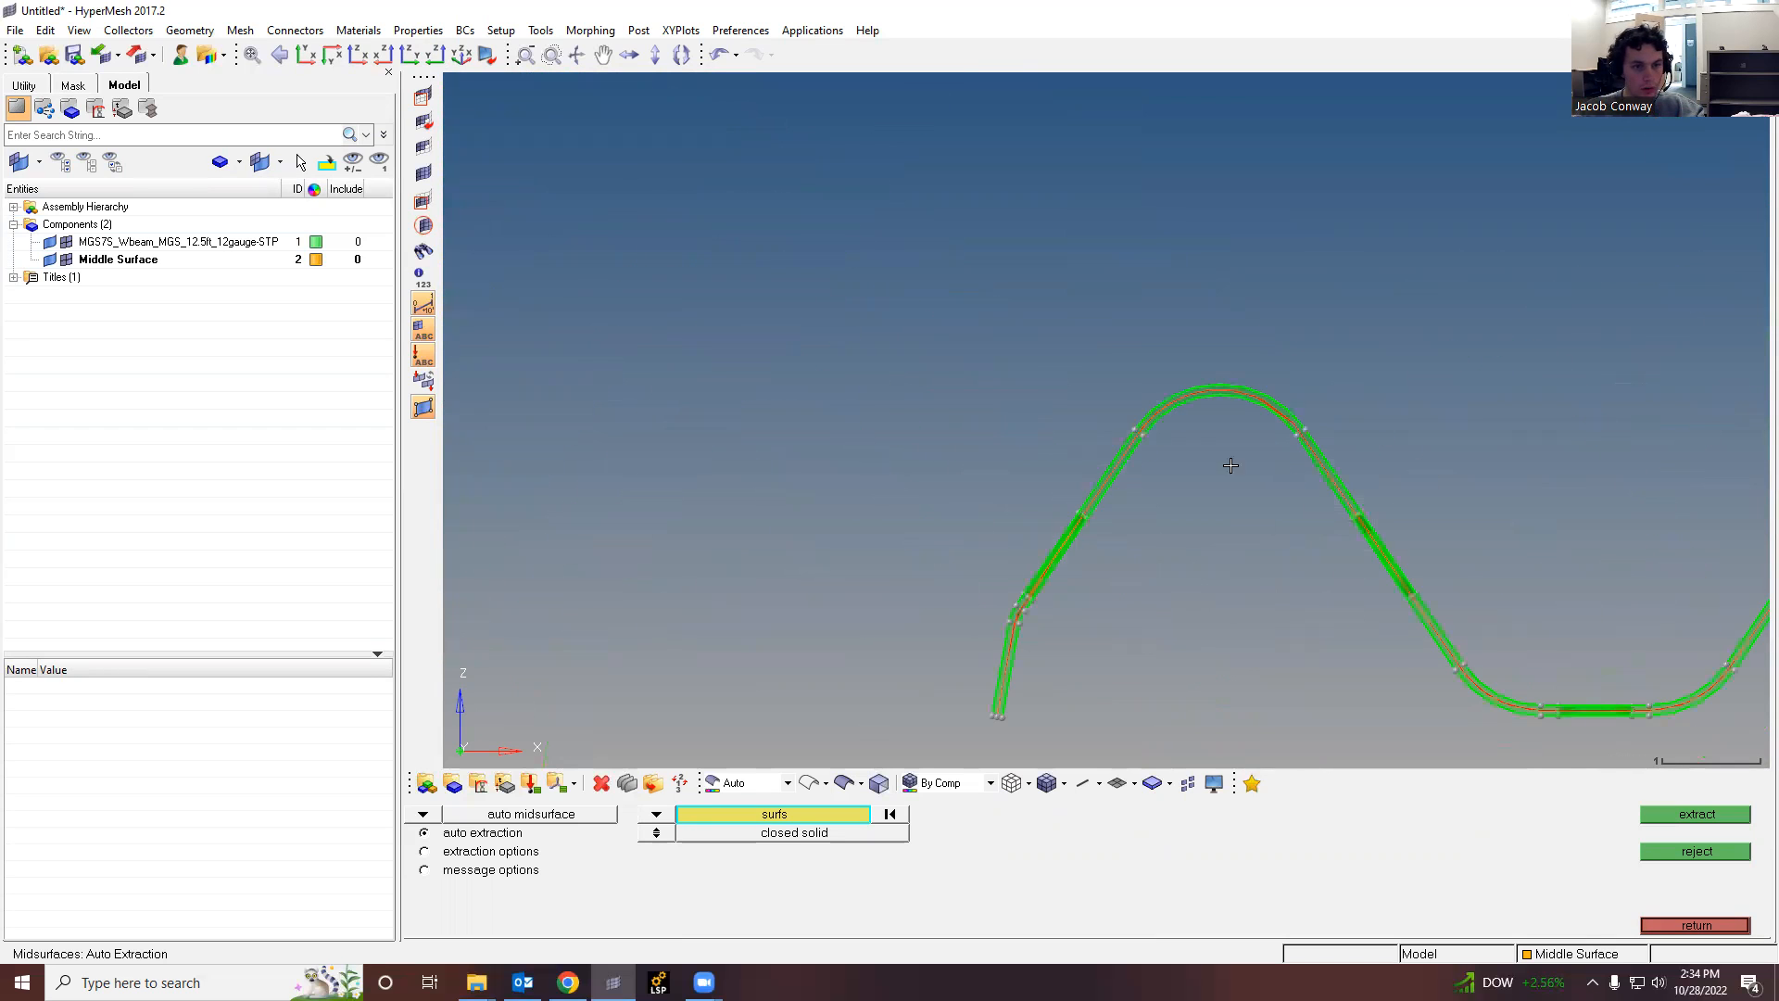
pyautogui.scroll(1, 1224, 390)
pyautogui.click(1695, 851)
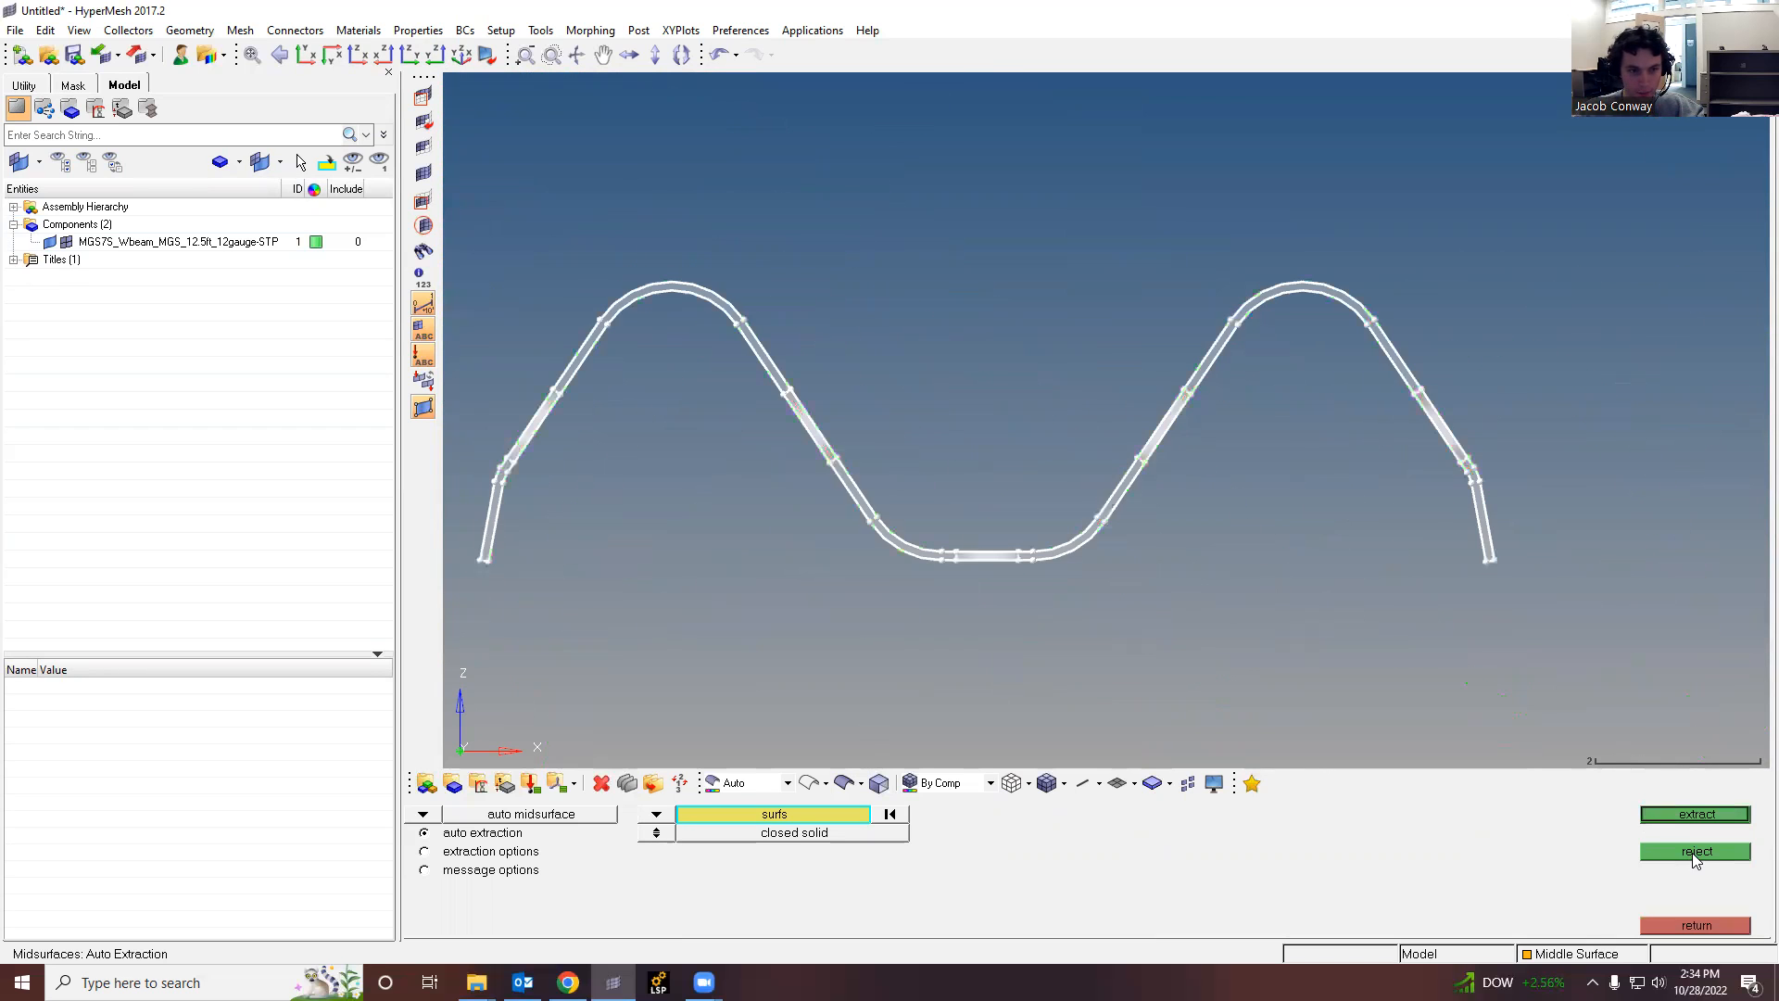
pyautogui.click(1740, 927)
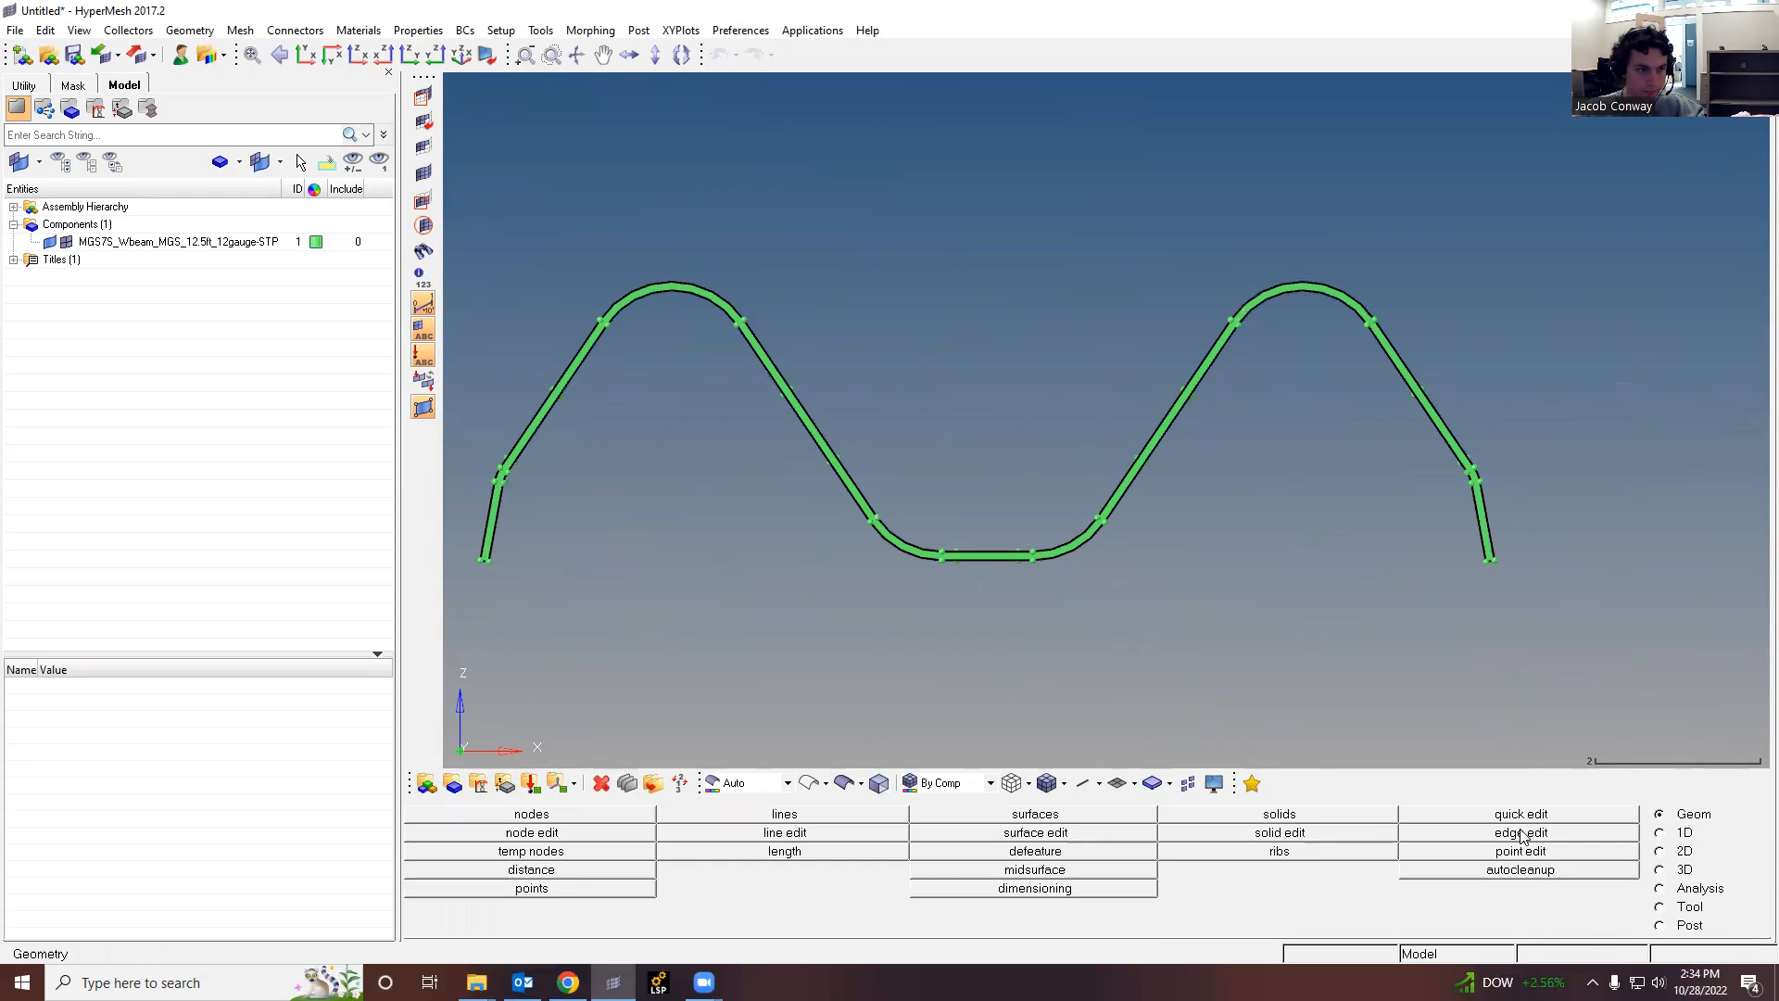
# Step: Create nodes on the geometry points at the profile's left tip and on both faces of the adjacent lip bend
pyautogui.scroll(4, 485, 563)
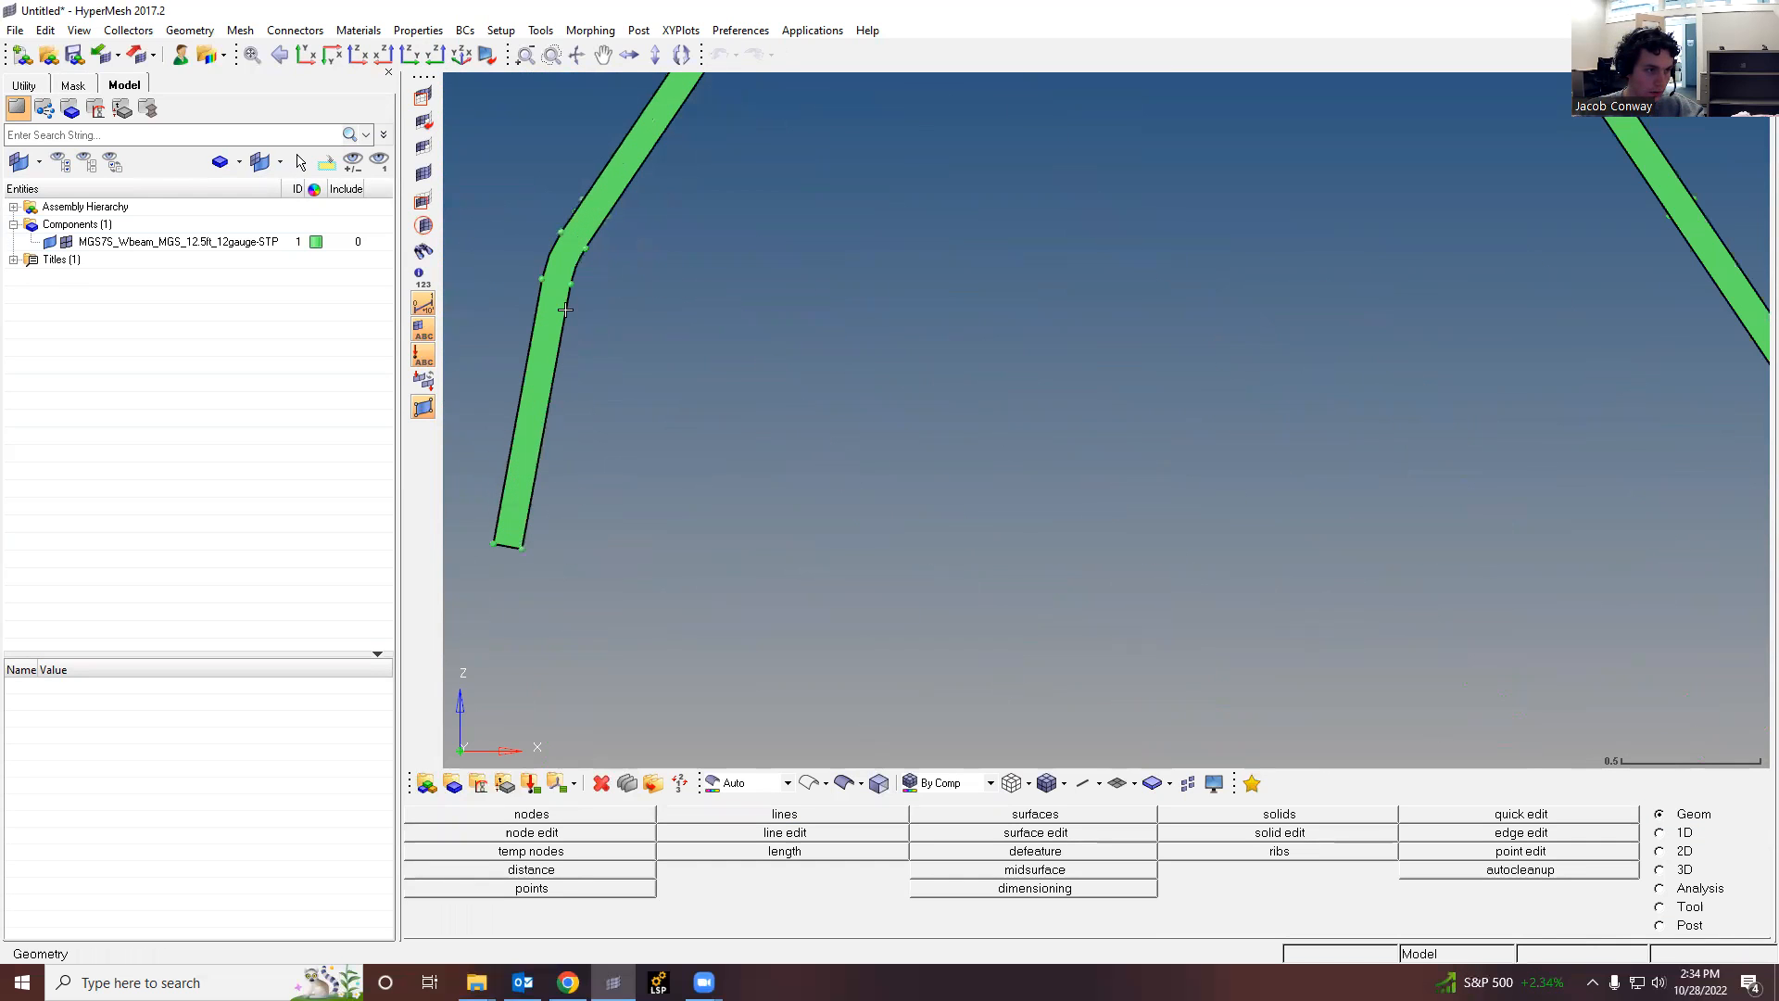
pyautogui.scroll(2, 571, 332)
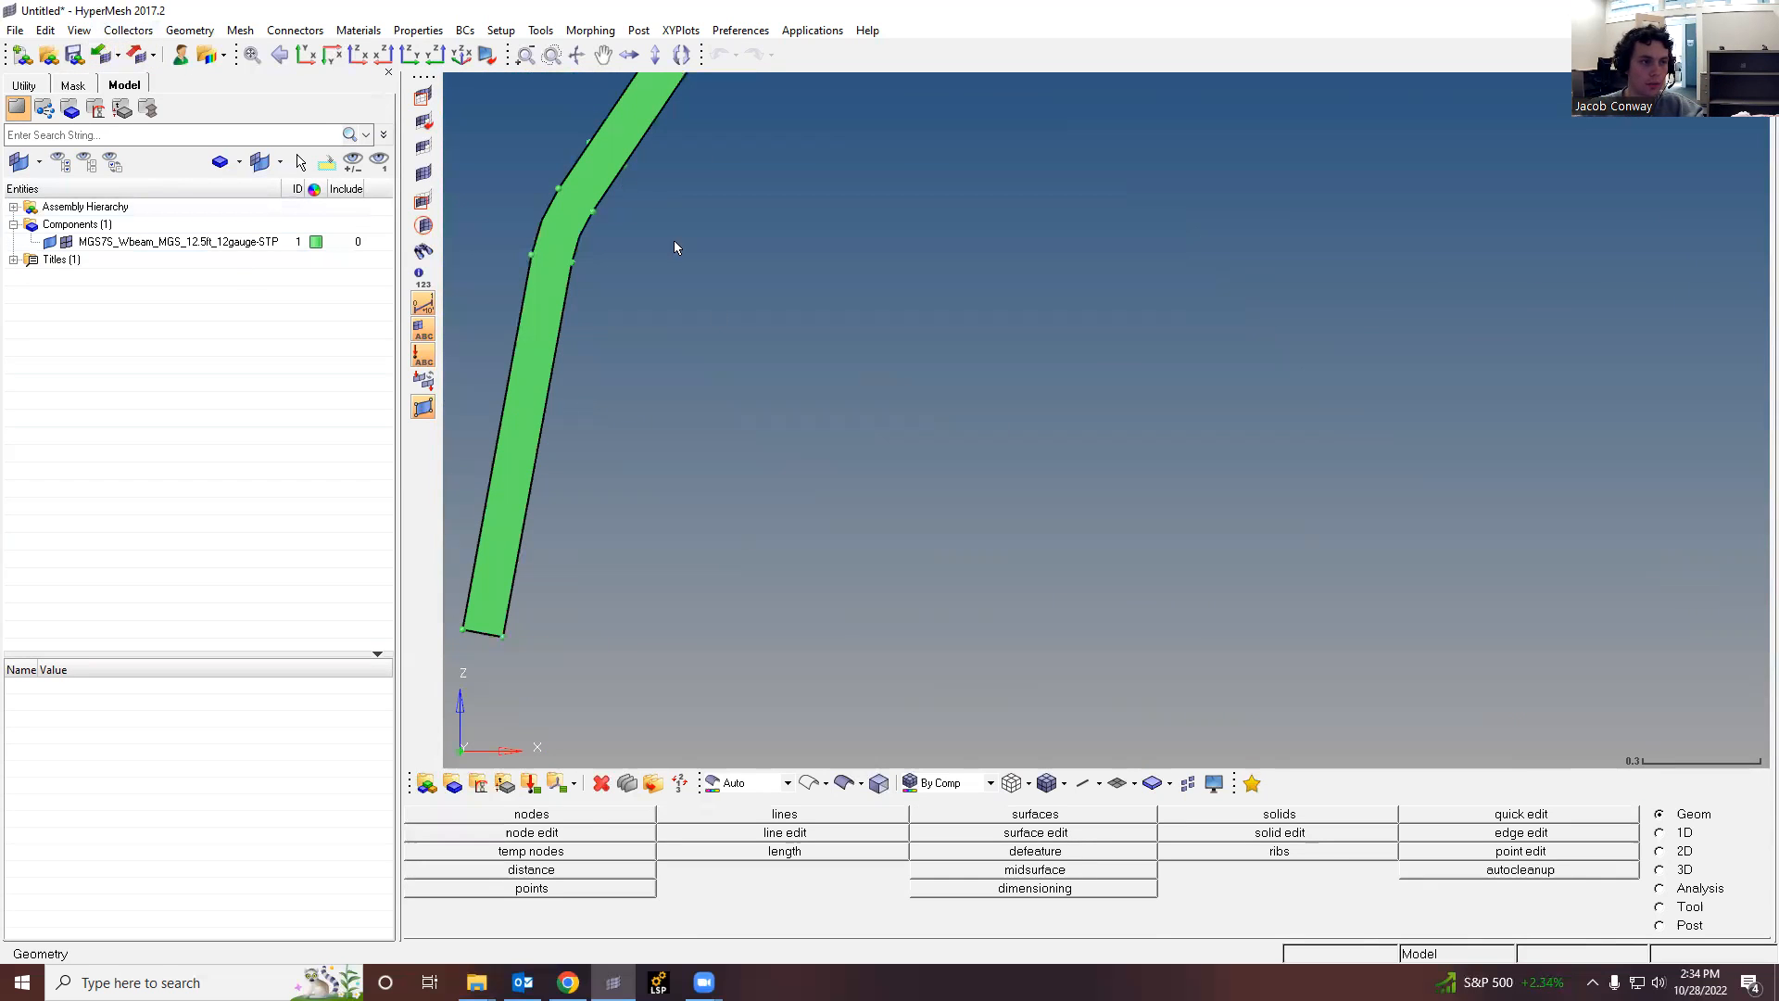
pyautogui.click(583, 814)
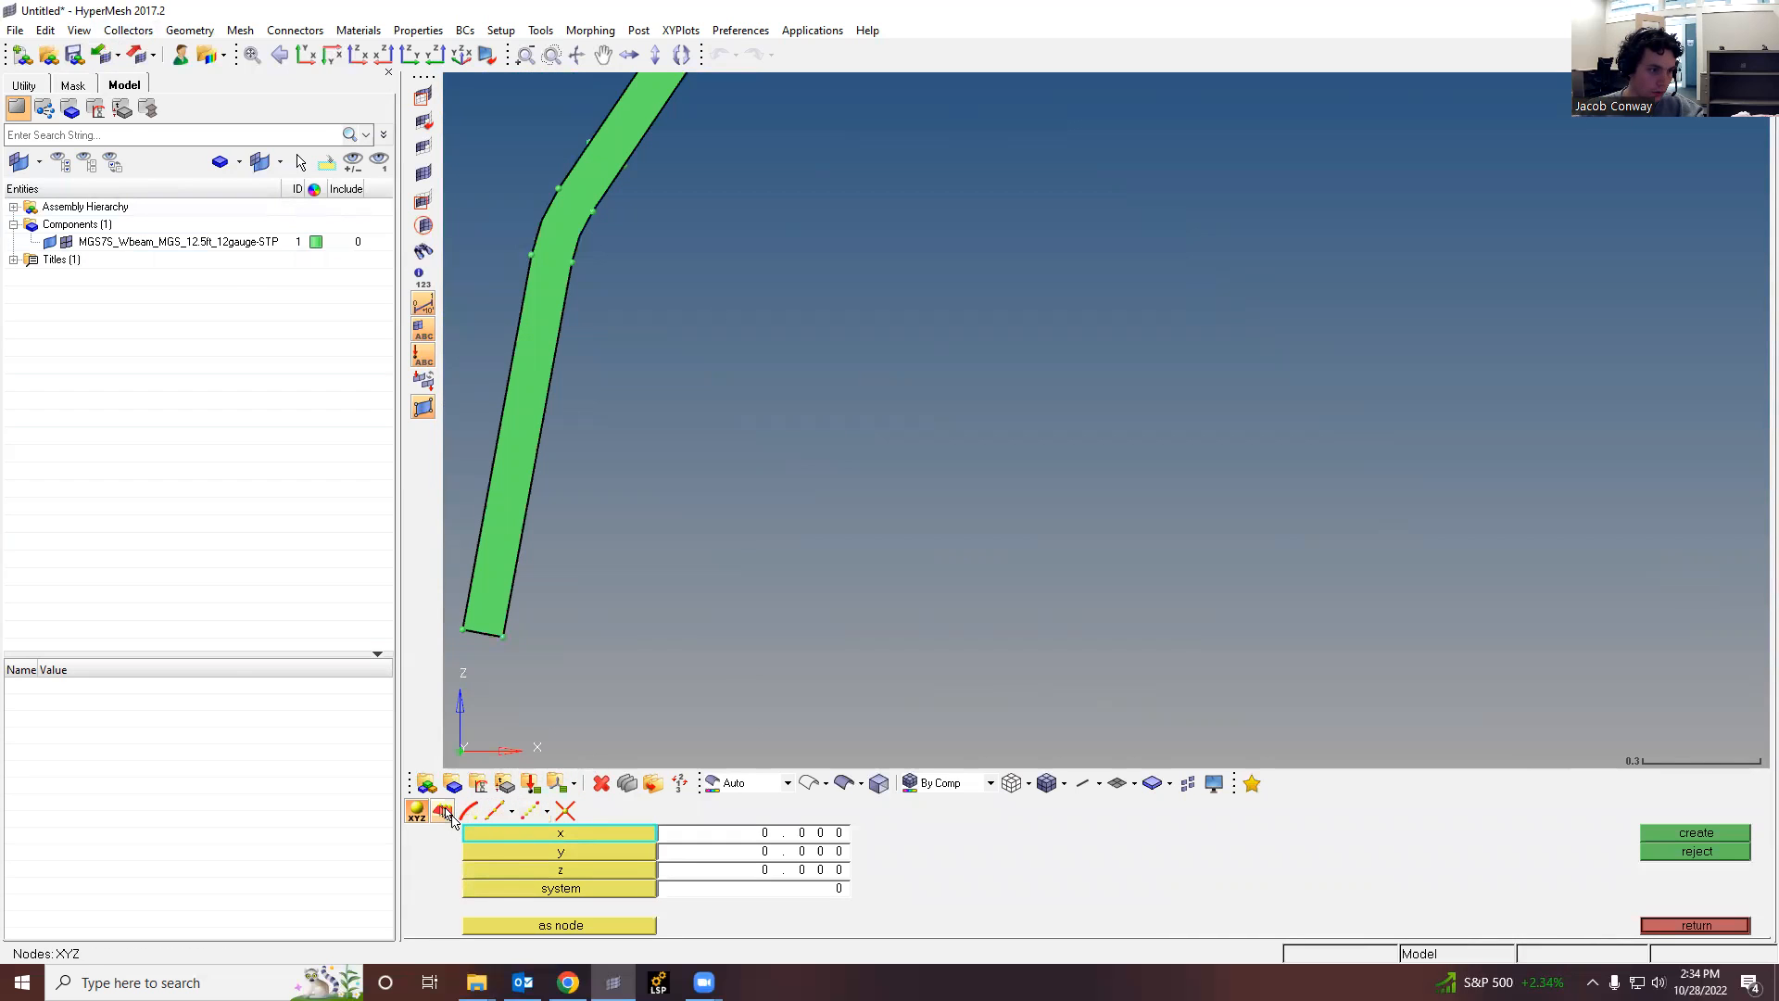
pyautogui.click(444, 813)
pyautogui.click(461, 630)
pyautogui.click(1691, 830)
pyautogui.click(501, 636)
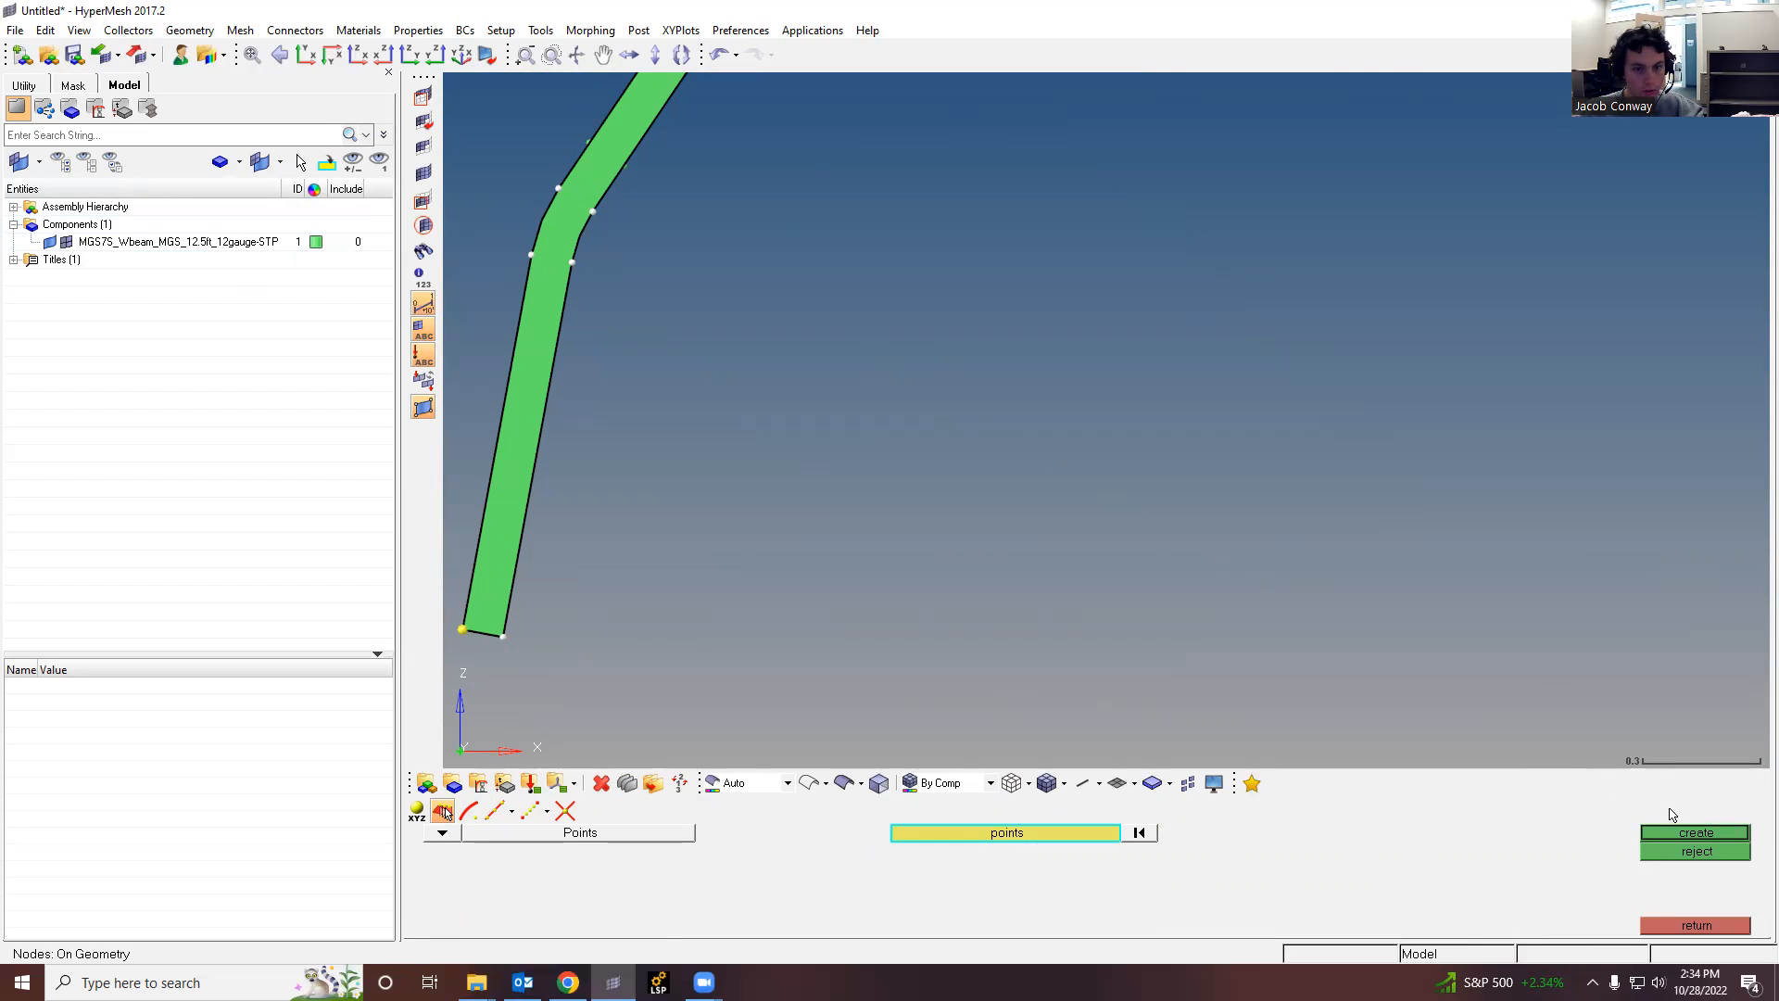
pyautogui.click(1685, 832)
# Step: Create nodes on the inner and outer geometry points at both ends of the first crest's arc
pyautogui.scroll(-5, 739, 176)
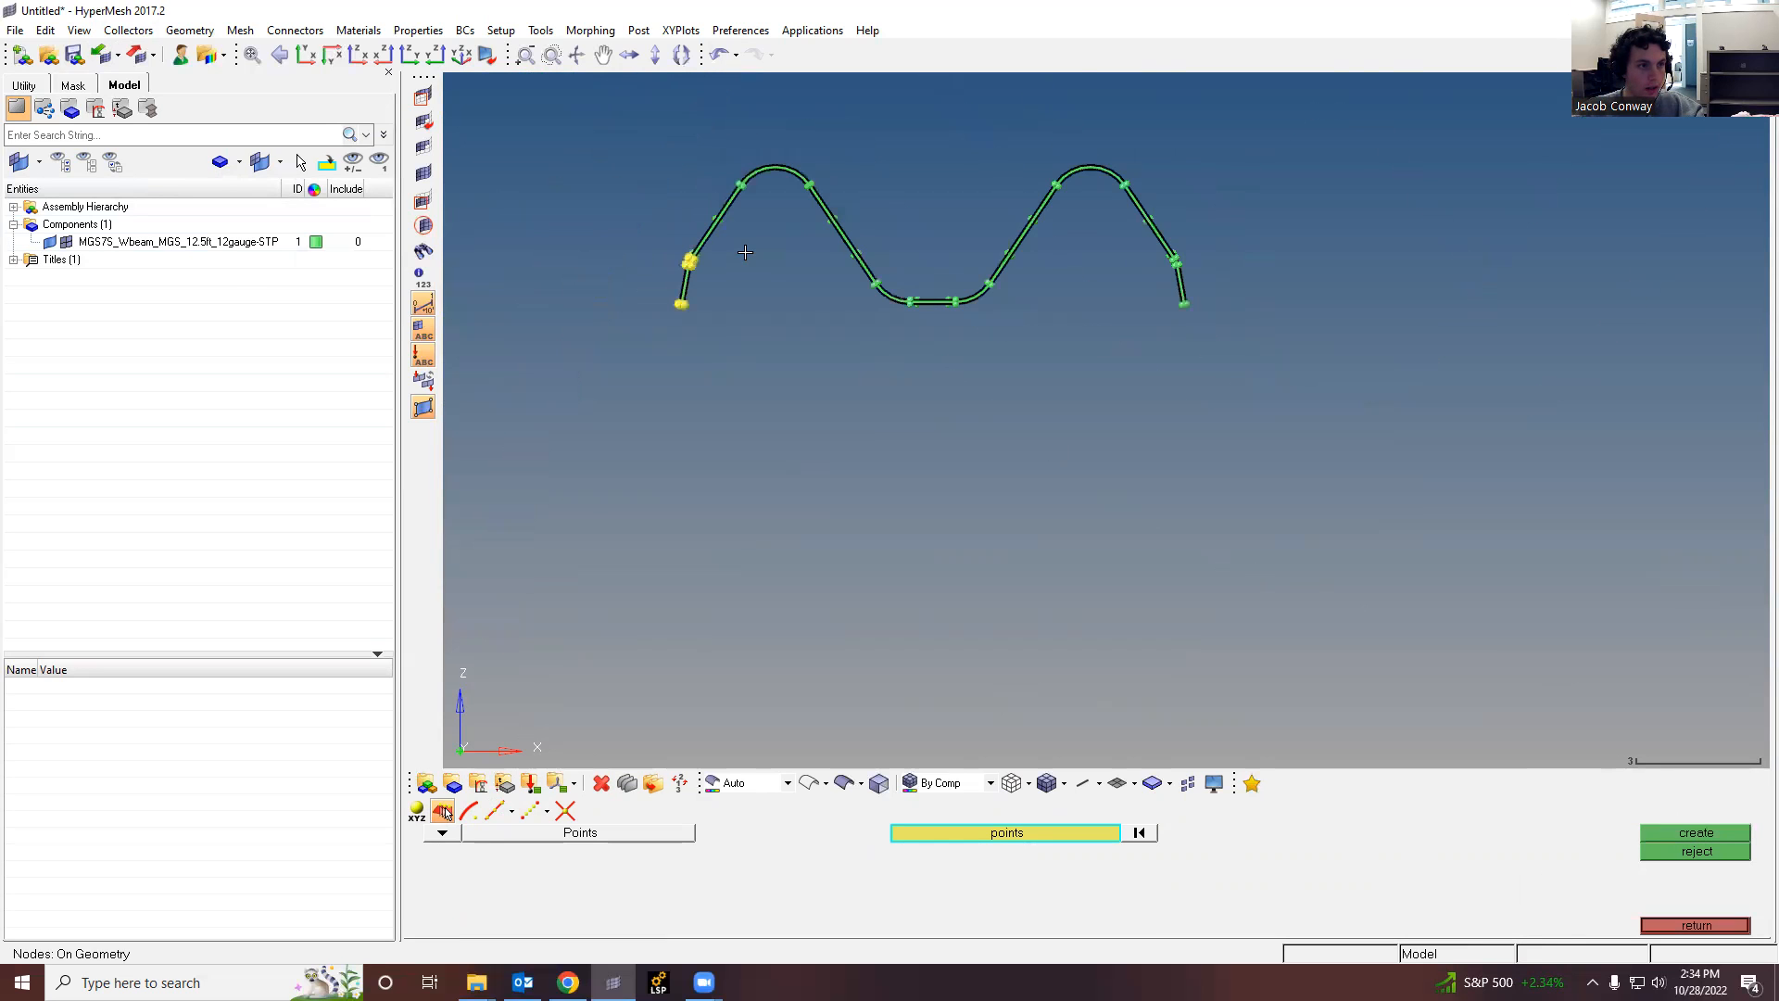
pyautogui.scroll(5, 739, 176)
pyautogui.click(744, 209)
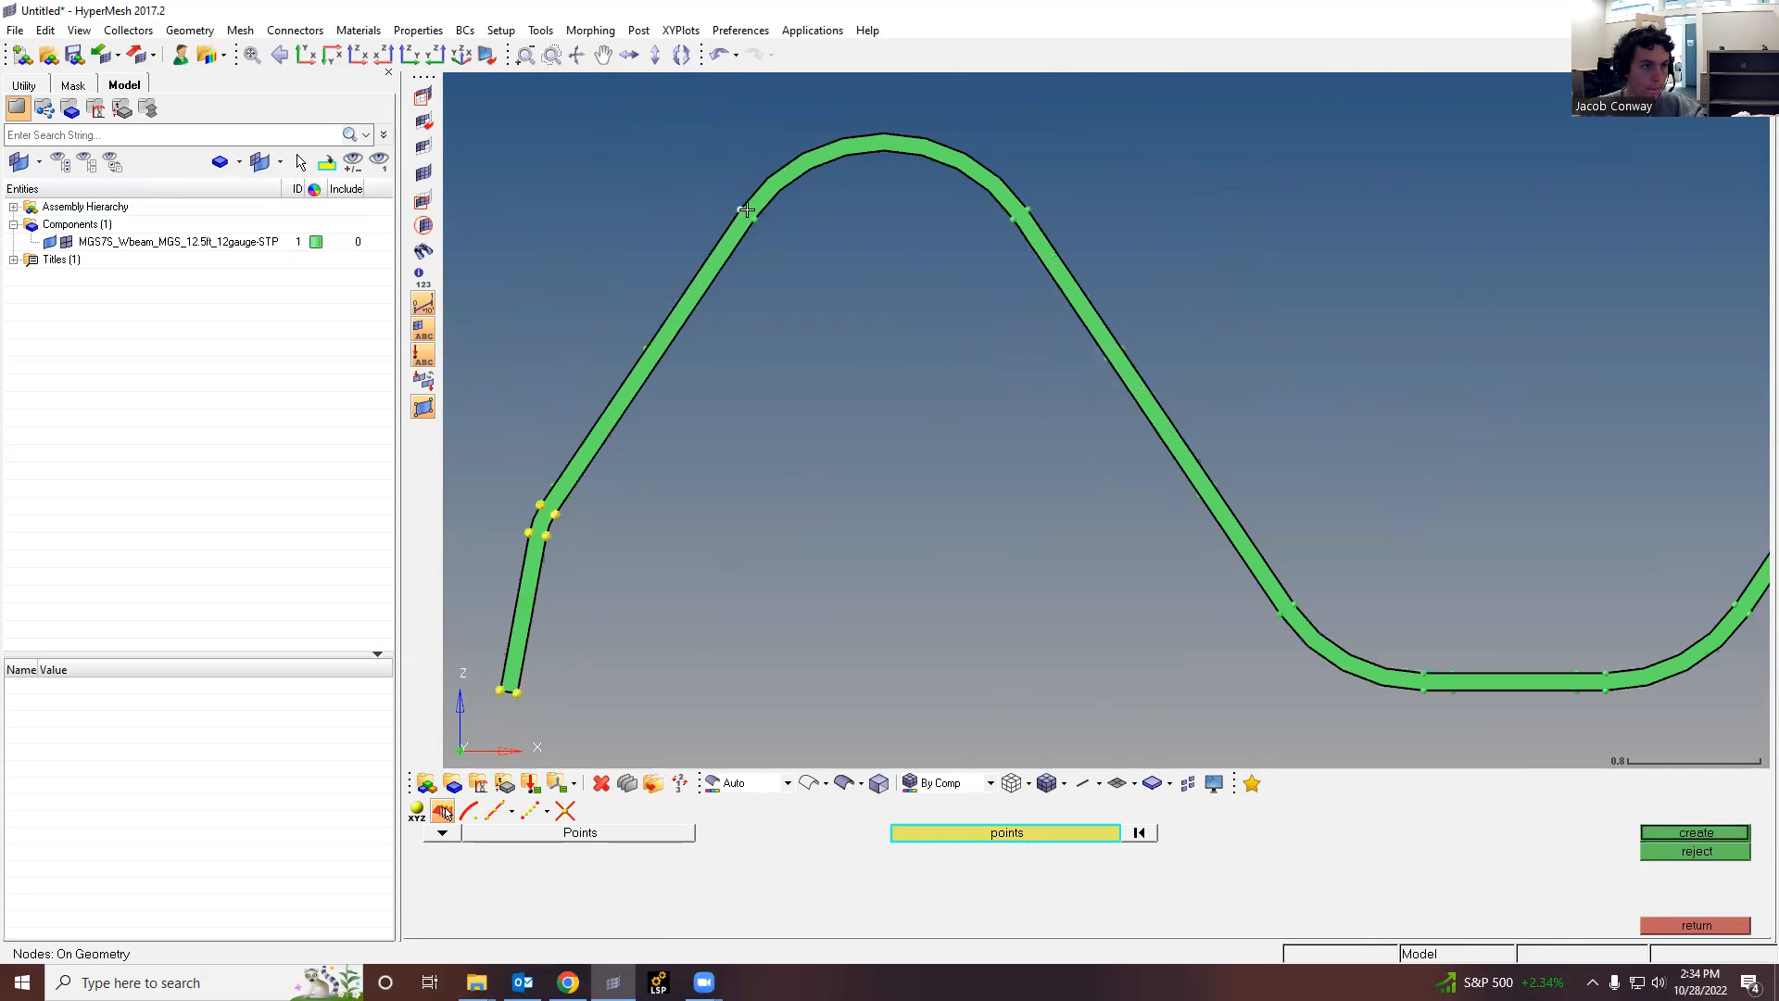
pyautogui.click(1680, 830)
pyautogui.scroll(4, 1023, 213)
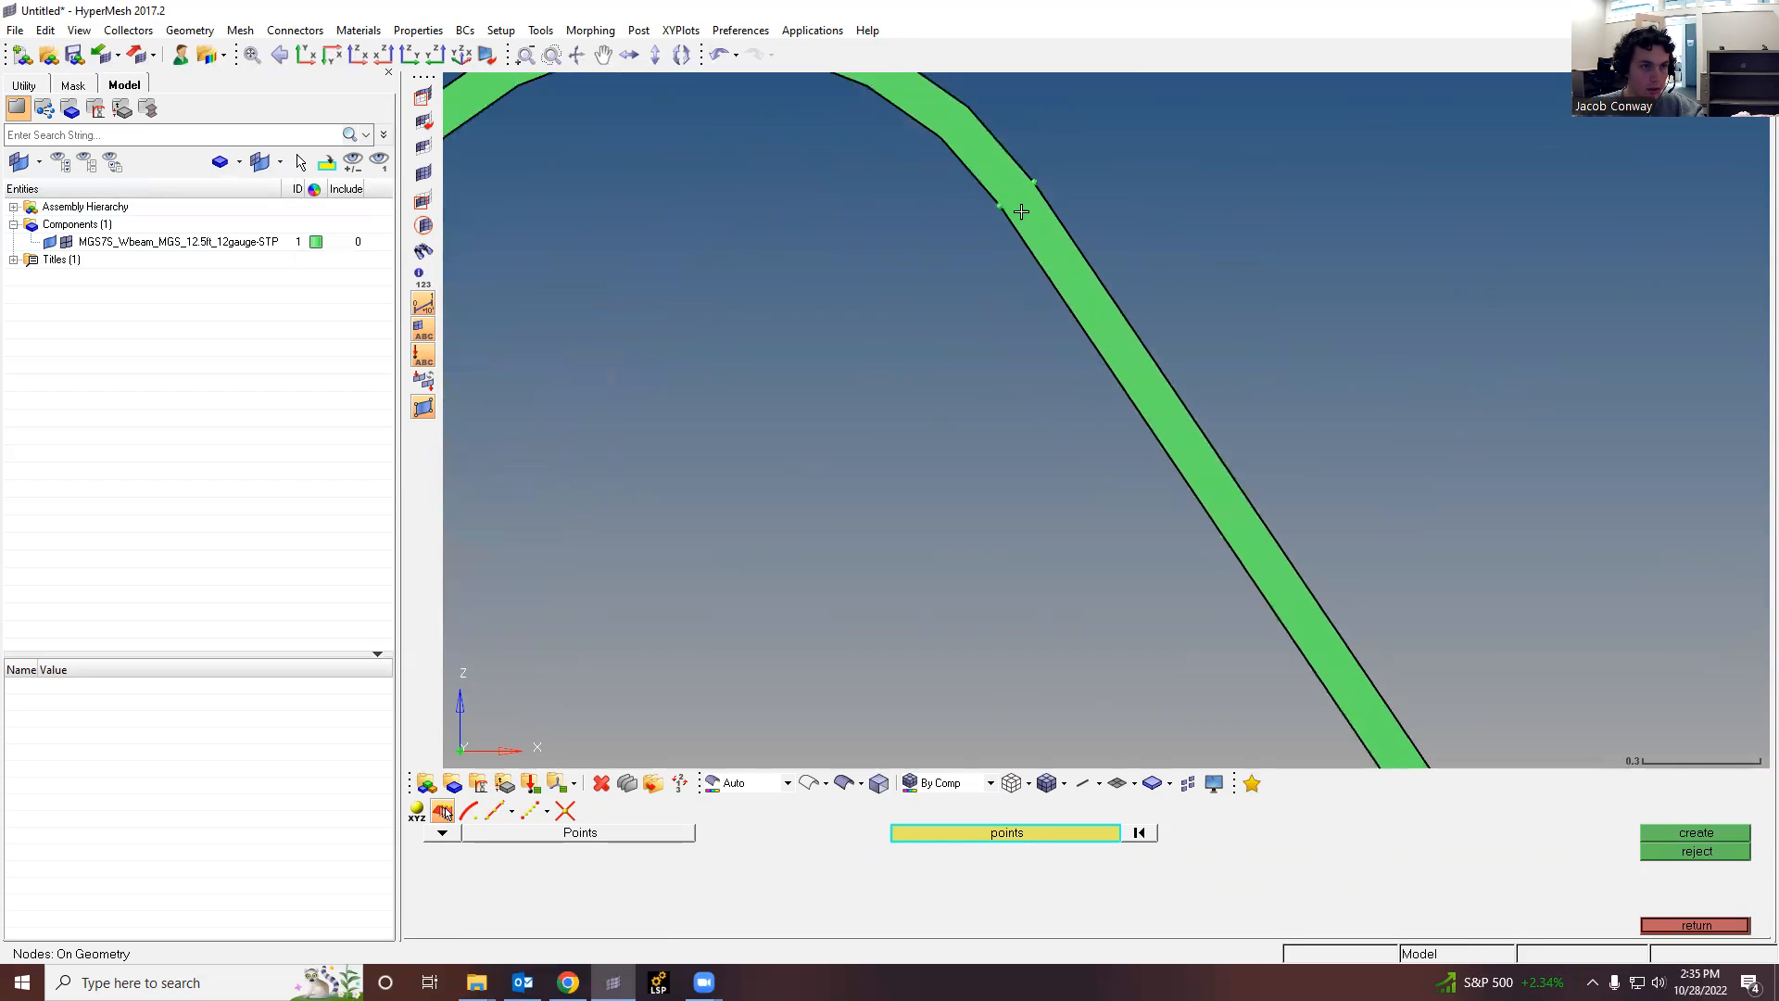
pyautogui.click(998, 203)
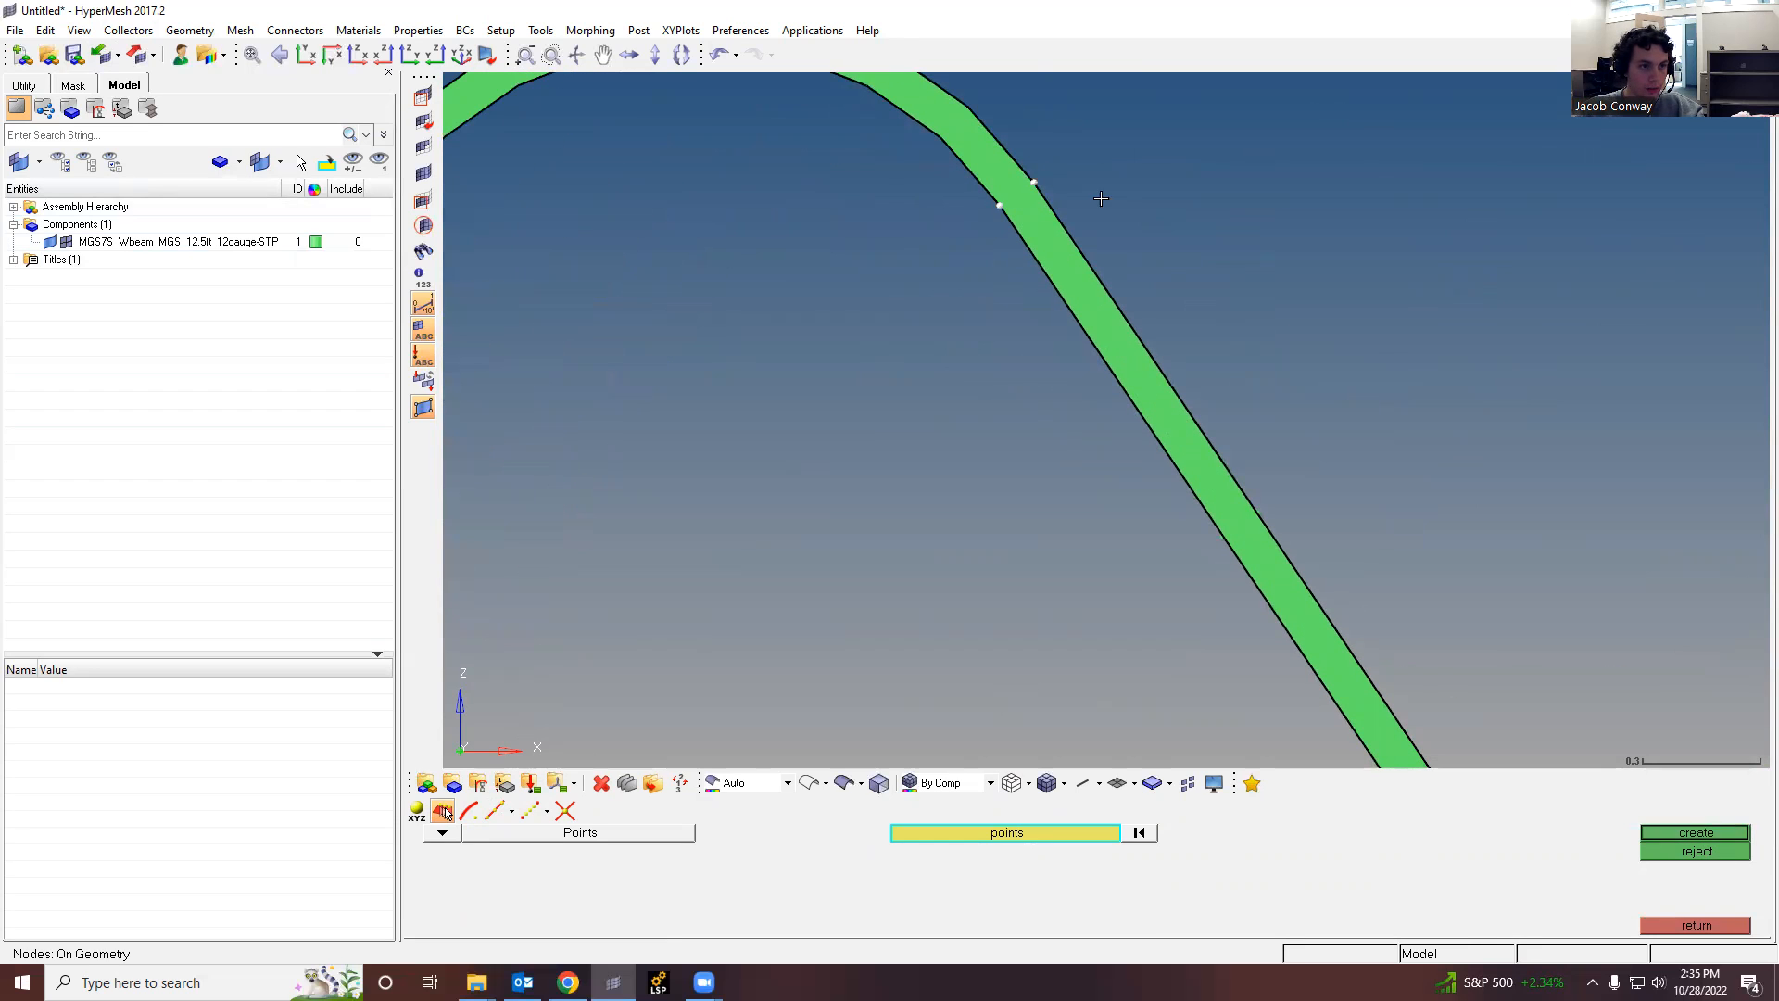
pyautogui.click(1696, 832)
# Step: Create nodes on the inner and outer points at both ends of the curve leading down into the central valley
pyautogui.scroll(-4, 909, 417)
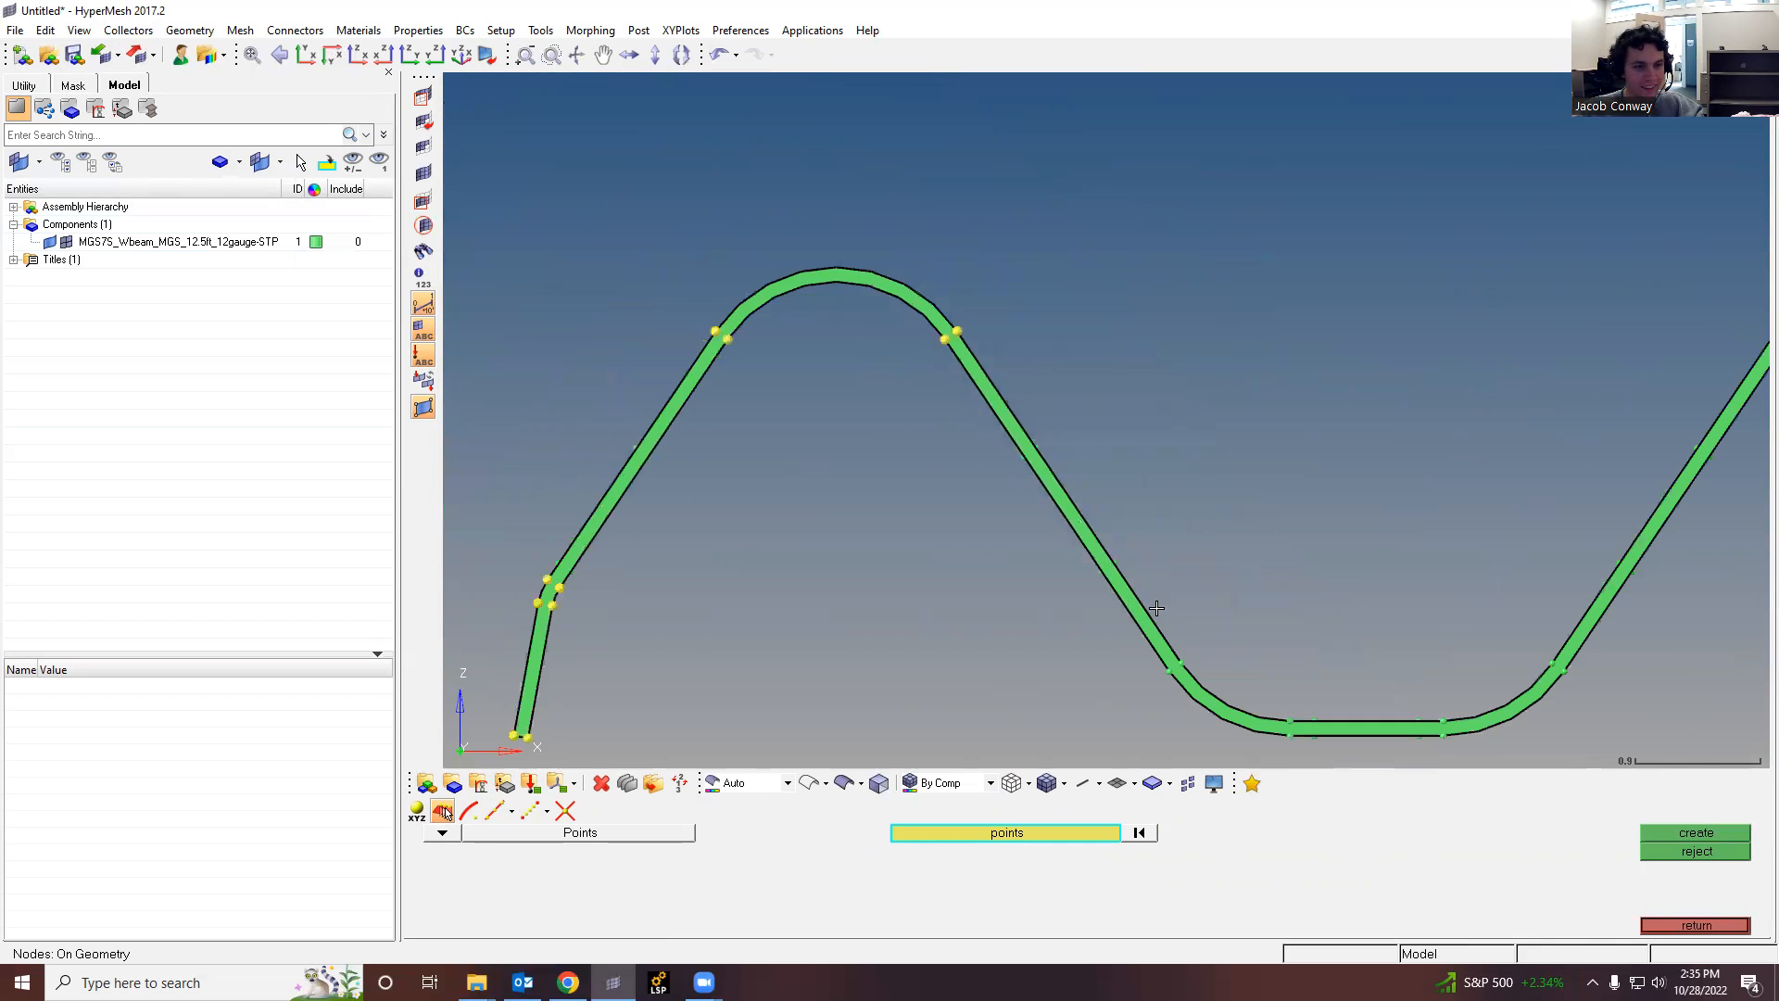
pyautogui.scroll(2, 1156, 691)
pyautogui.click(1163, 684)
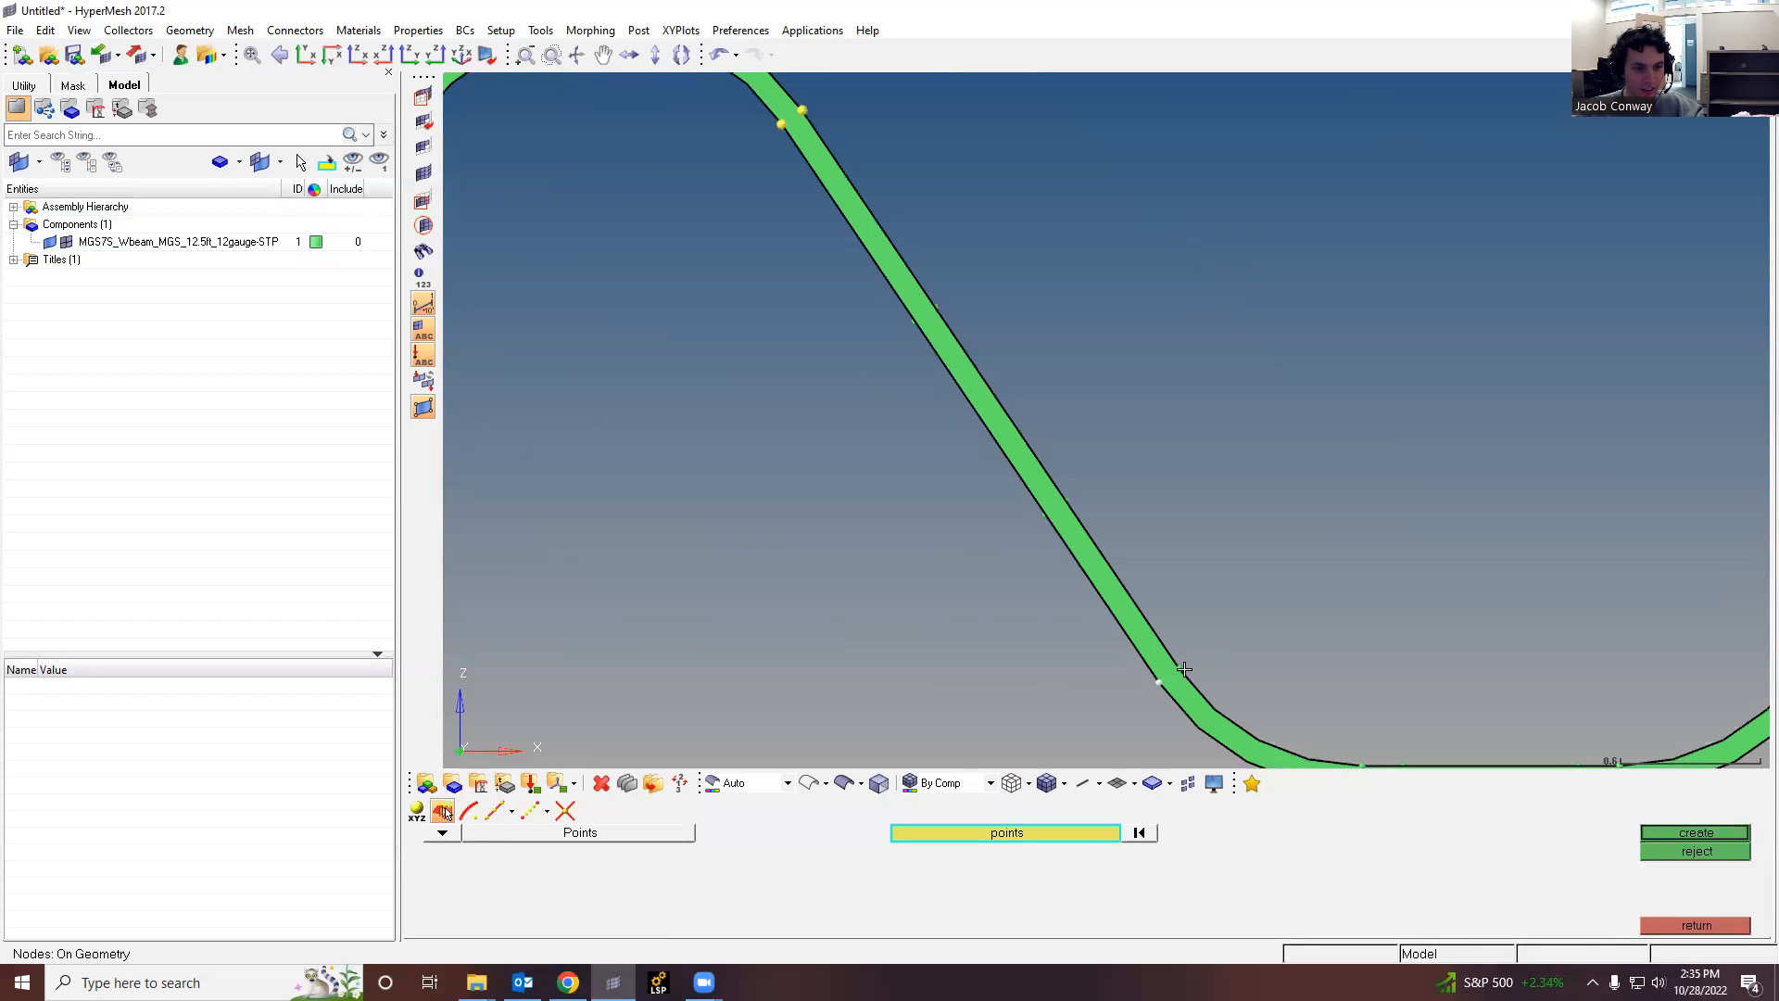
pyautogui.click(1696, 832)
pyautogui.scroll(-4, 1204, 556)
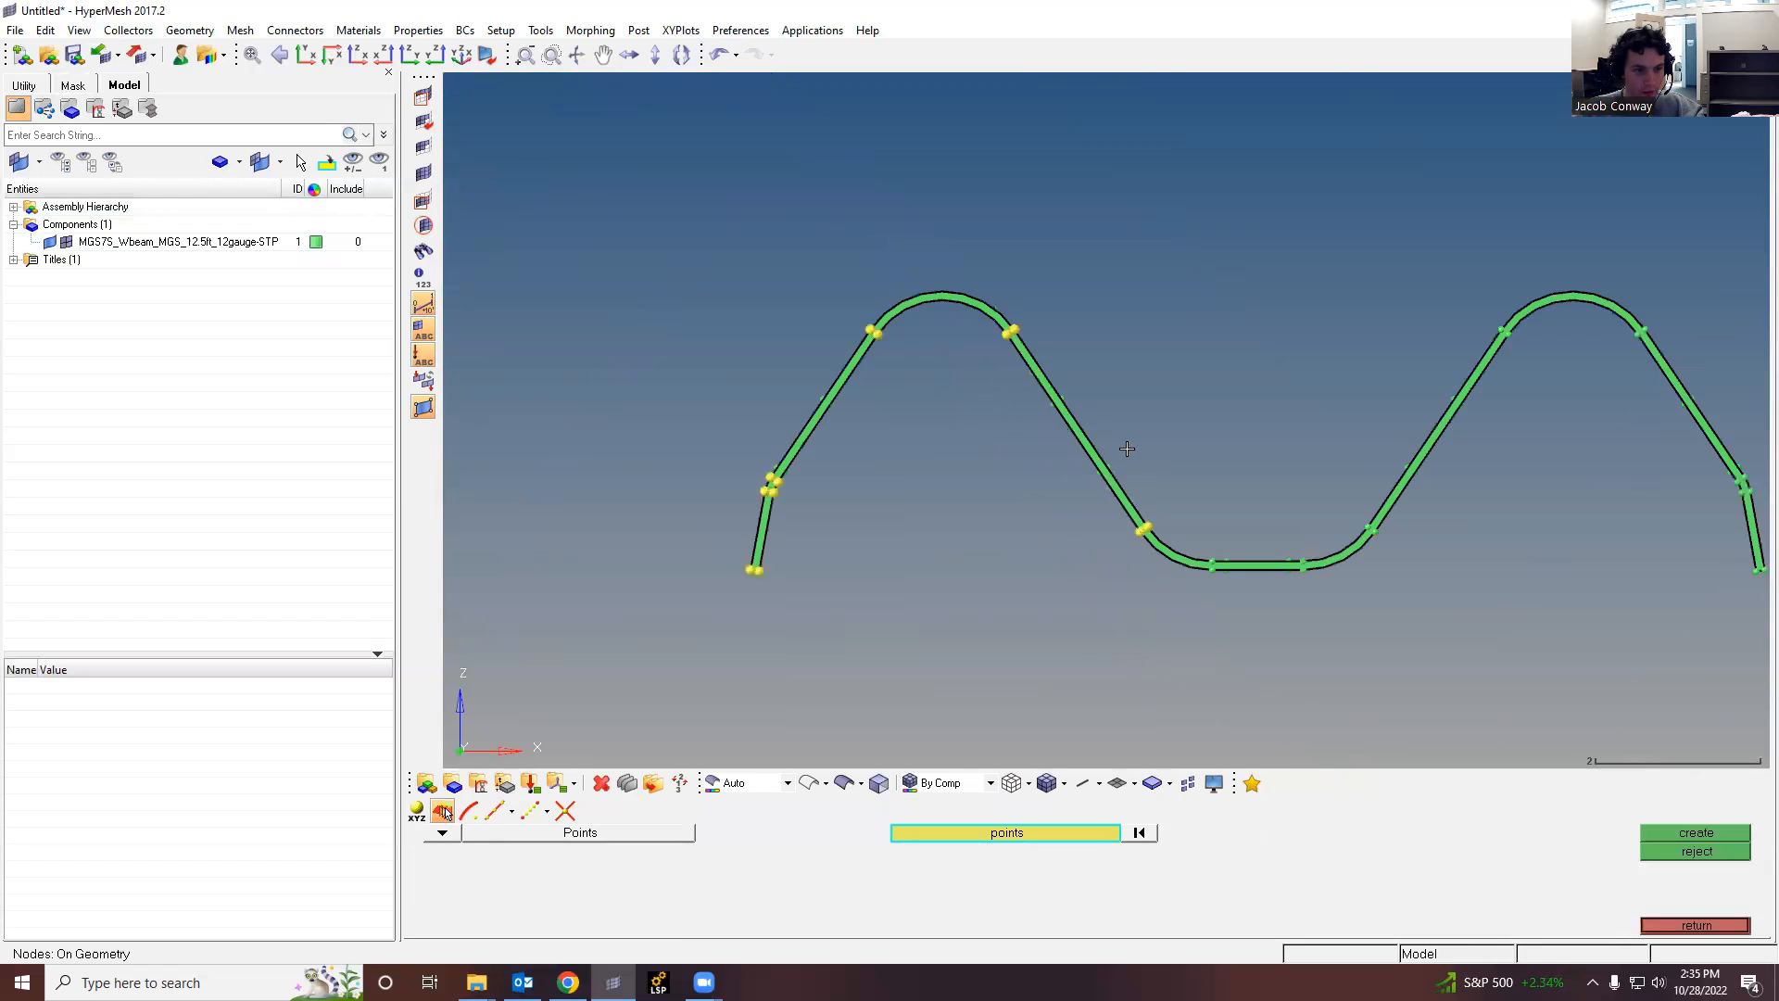
pyautogui.scroll(3, 1219, 571)
pyautogui.scroll(2, 1213, 547)
pyautogui.click(1212, 535)
pyautogui.click(1208, 512)
pyautogui.click(1729, 836)
# Step: Create nodes on the inner and outer points at both ends of the curve rising out of the central valley
pyautogui.scroll(-3, 1066, 352)
pyautogui.scroll(2, 1277, 404)
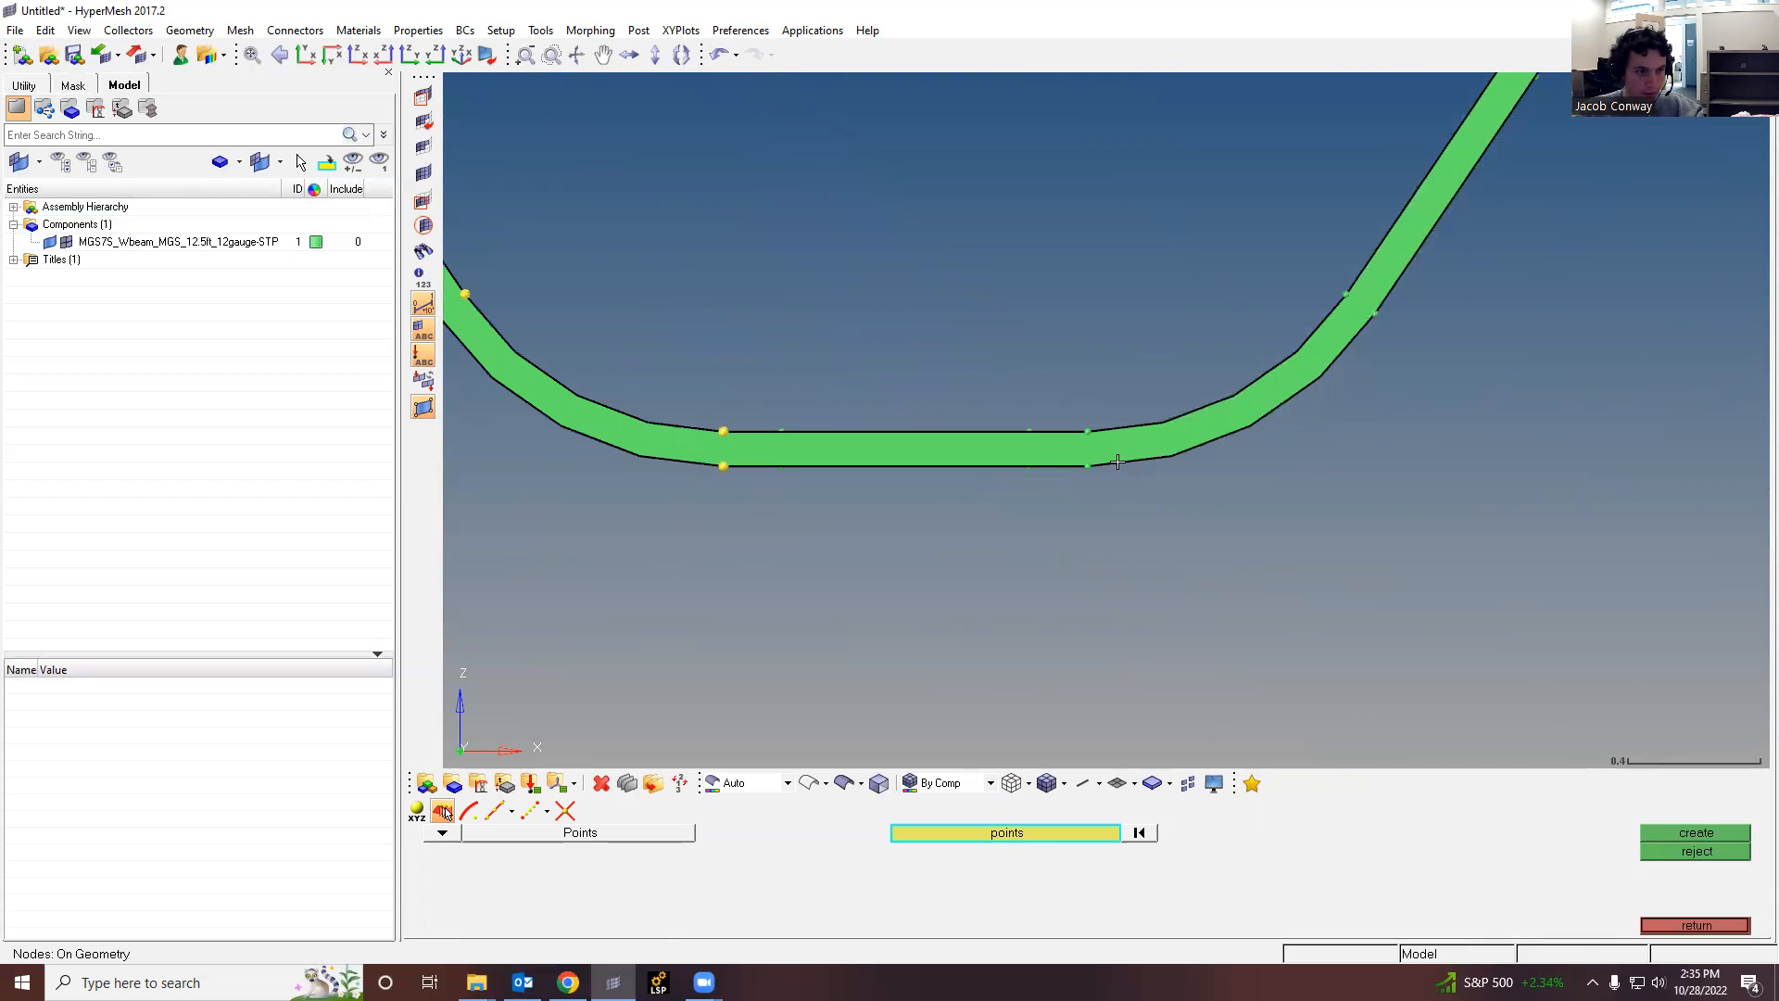
pyautogui.click(1089, 467)
pyautogui.click(1677, 832)
pyautogui.scroll(-3, 1212, 348)
pyautogui.scroll(2, 1245, 284)
pyautogui.click(1273, 389)
pyautogui.click(1677, 832)
# Step: Create nodes on the inner and outer geometry points at both ends of the second crest's arc
pyautogui.scroll(-5, 1475, 449)
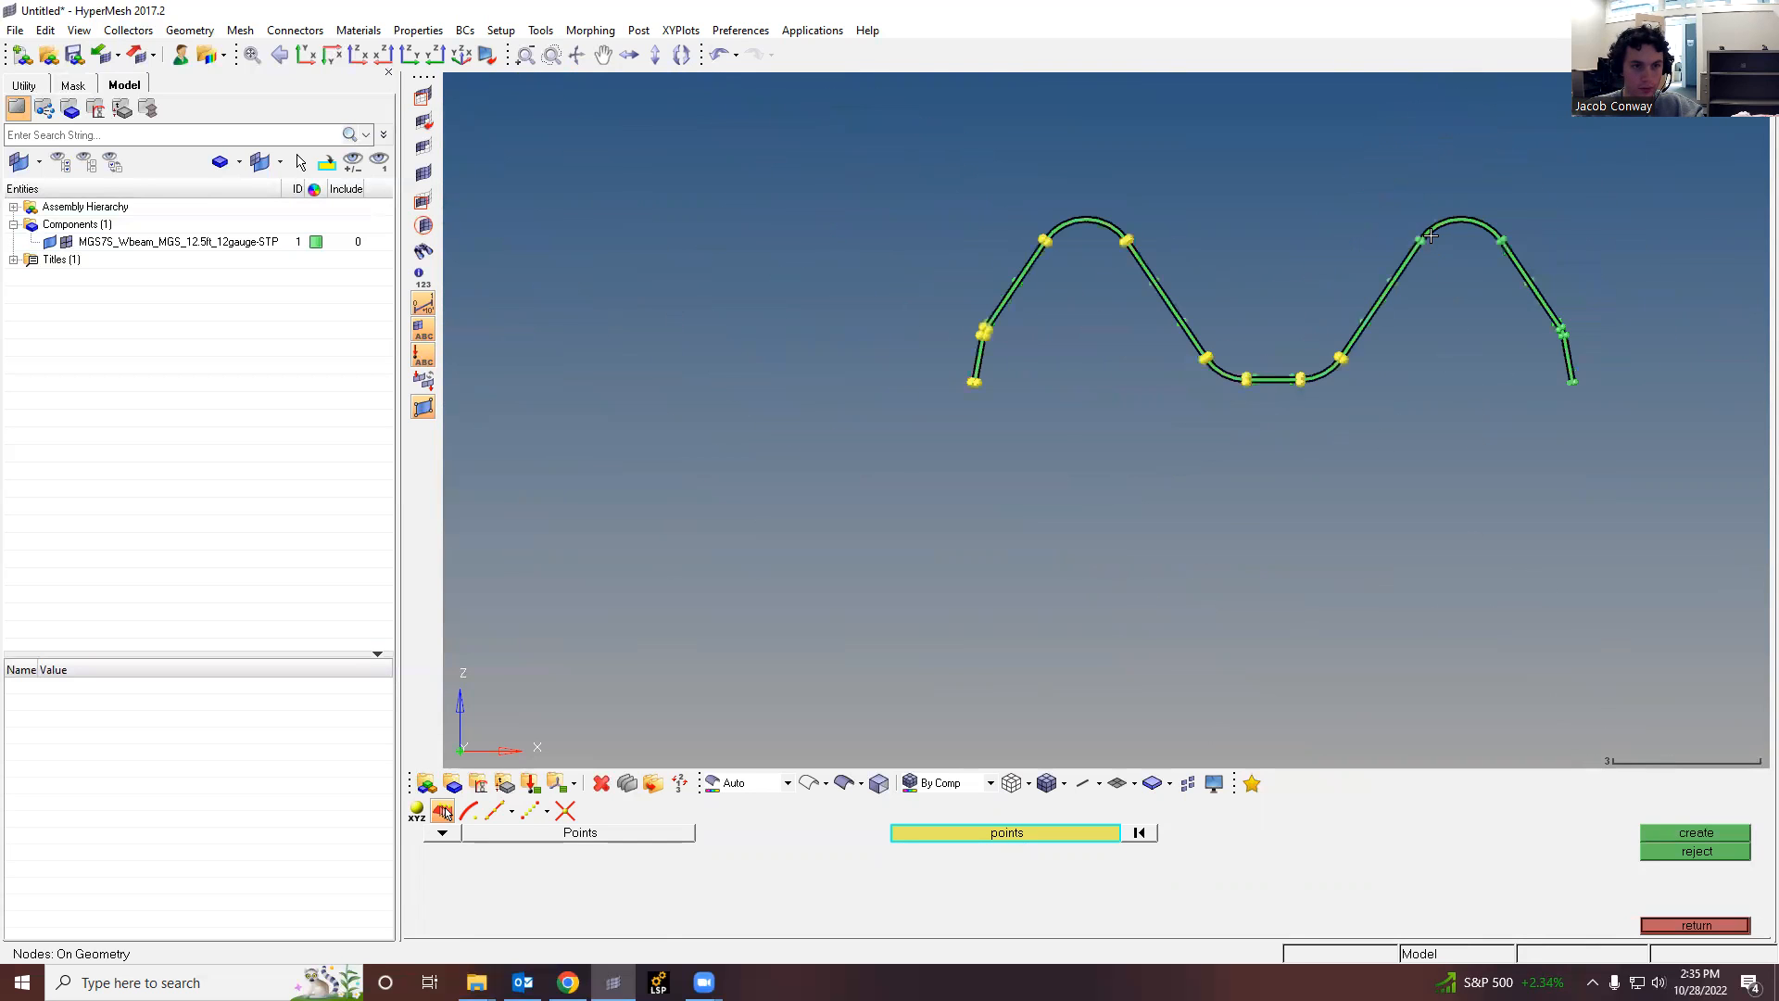
pyautogui.scroll(5, 1430, 236)
pyautogui.click(1392, 239)
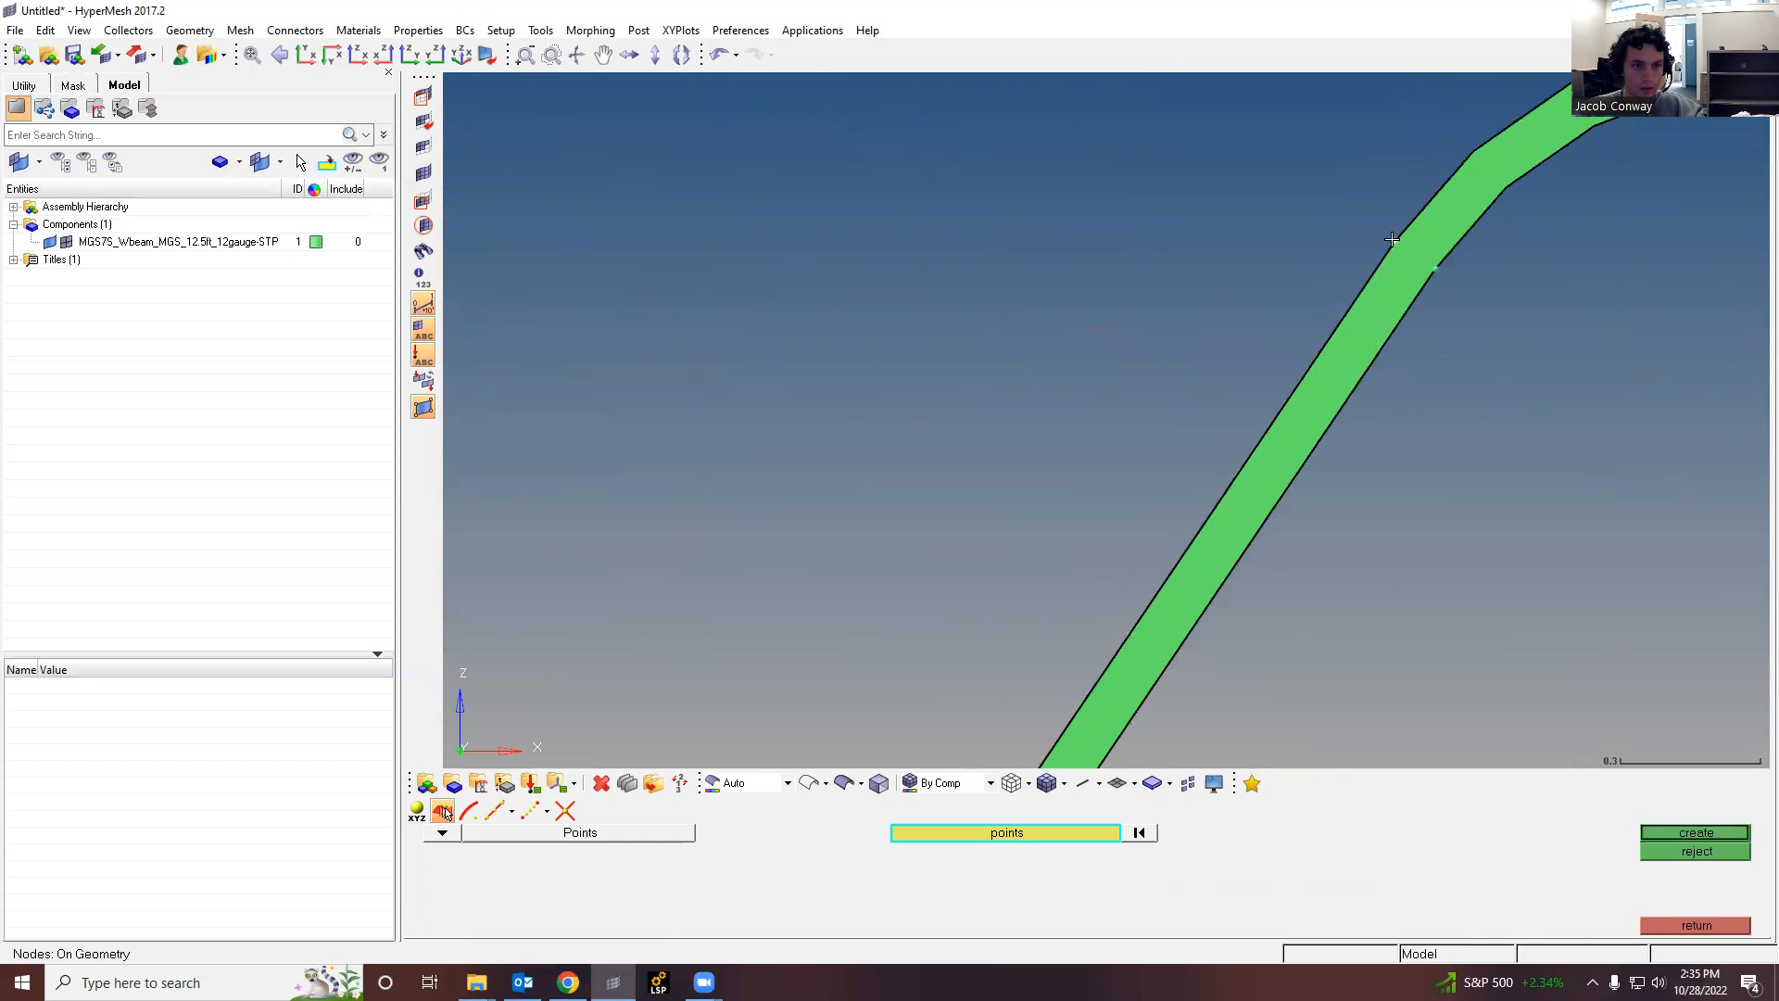
pyautogui.click(1436, 268)
pyautogui.click(1682, 833)
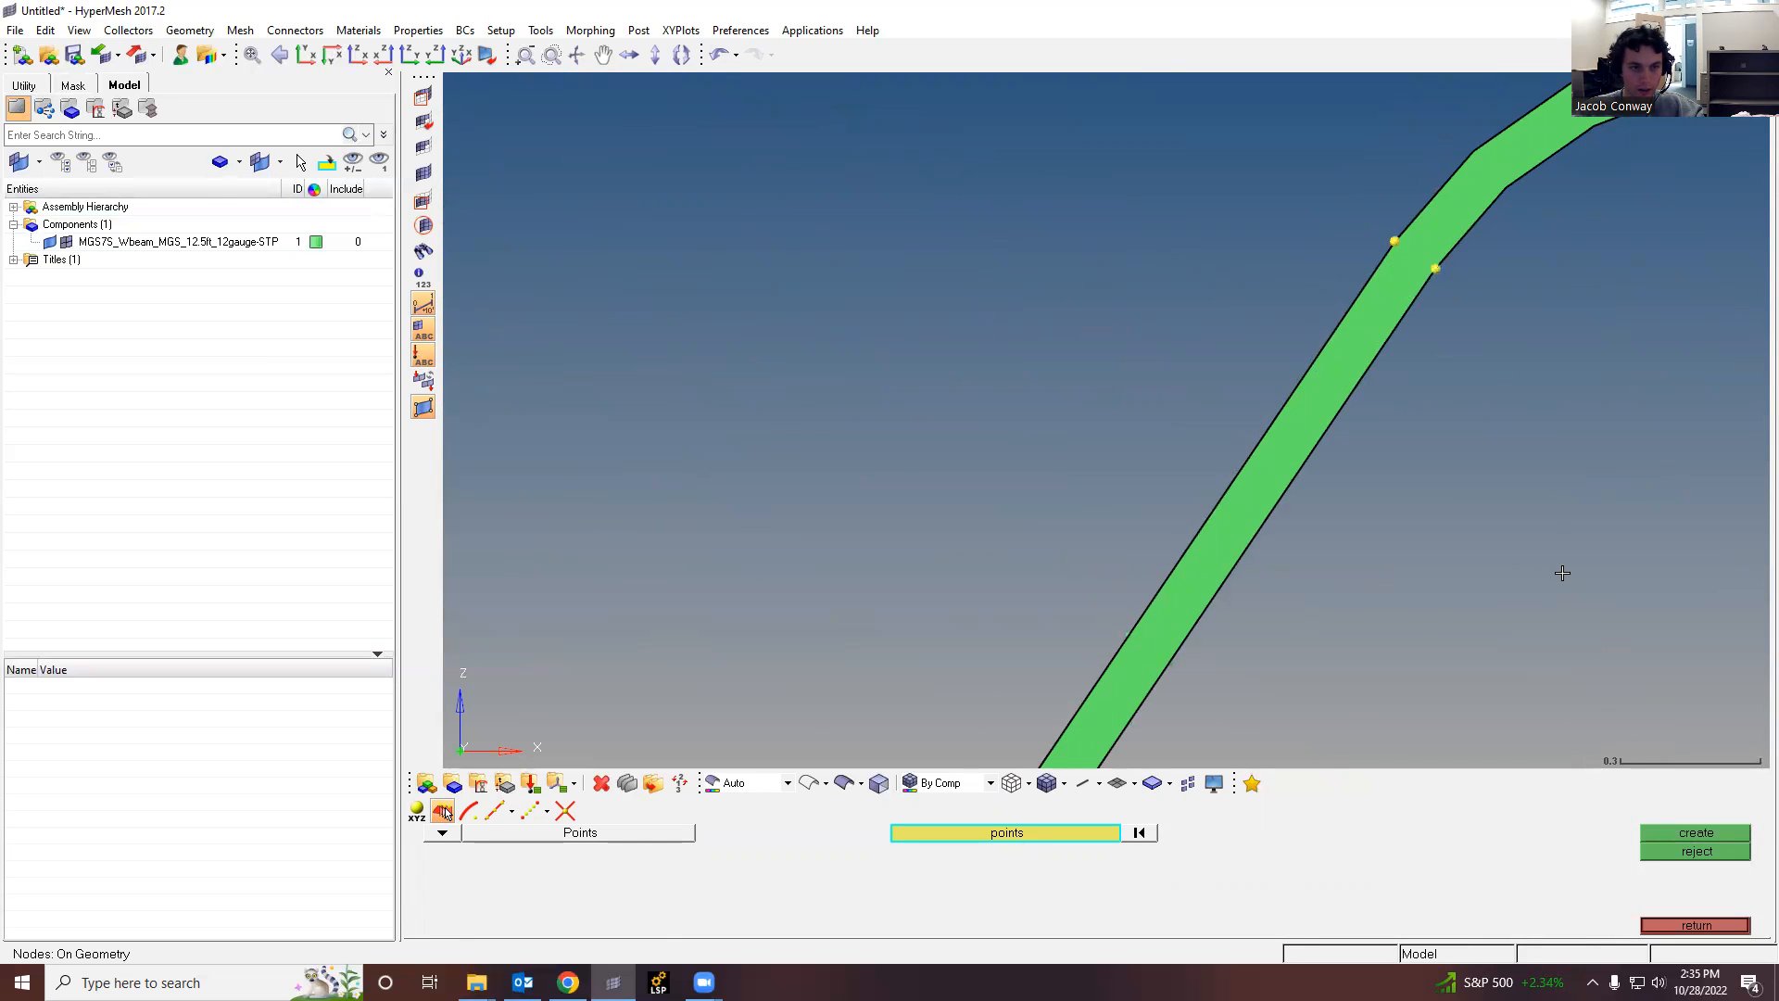
pyautogui.scroll(-4, 1561, 569)
pyautogui.scroll(-3, 1109, 271)
pyautogui.scroll(5, 1417, 372)
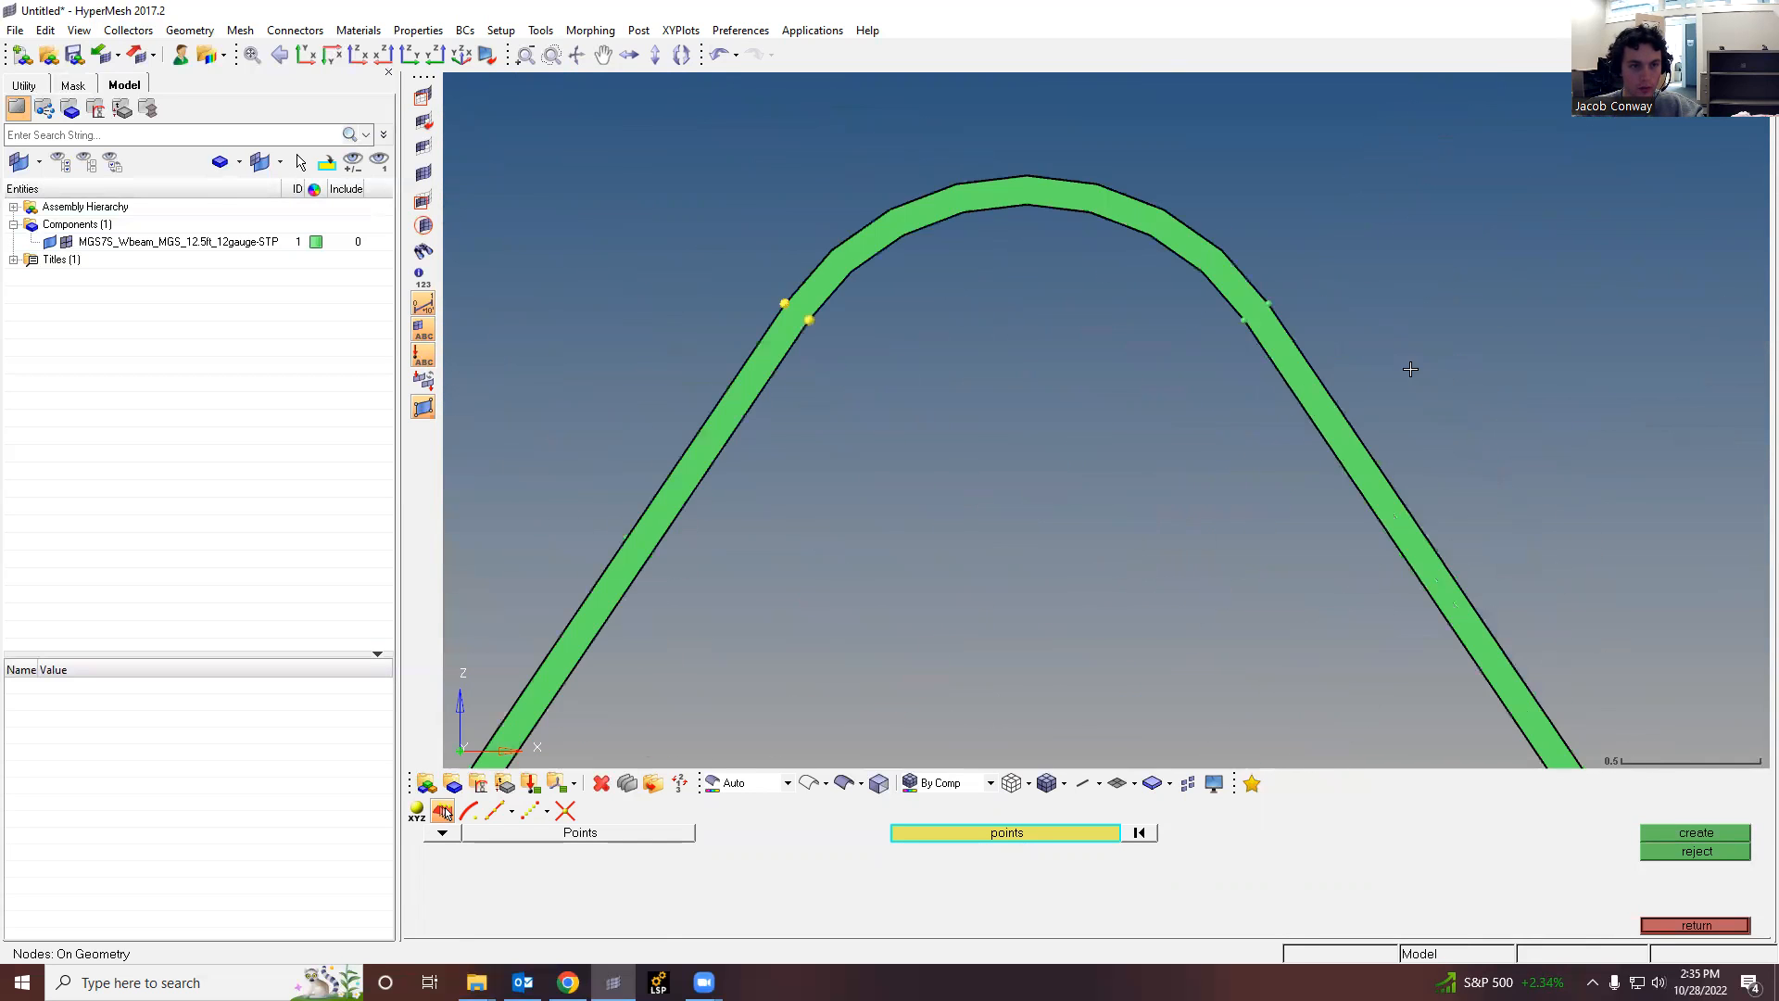
pyautogui.click(1248, 318)
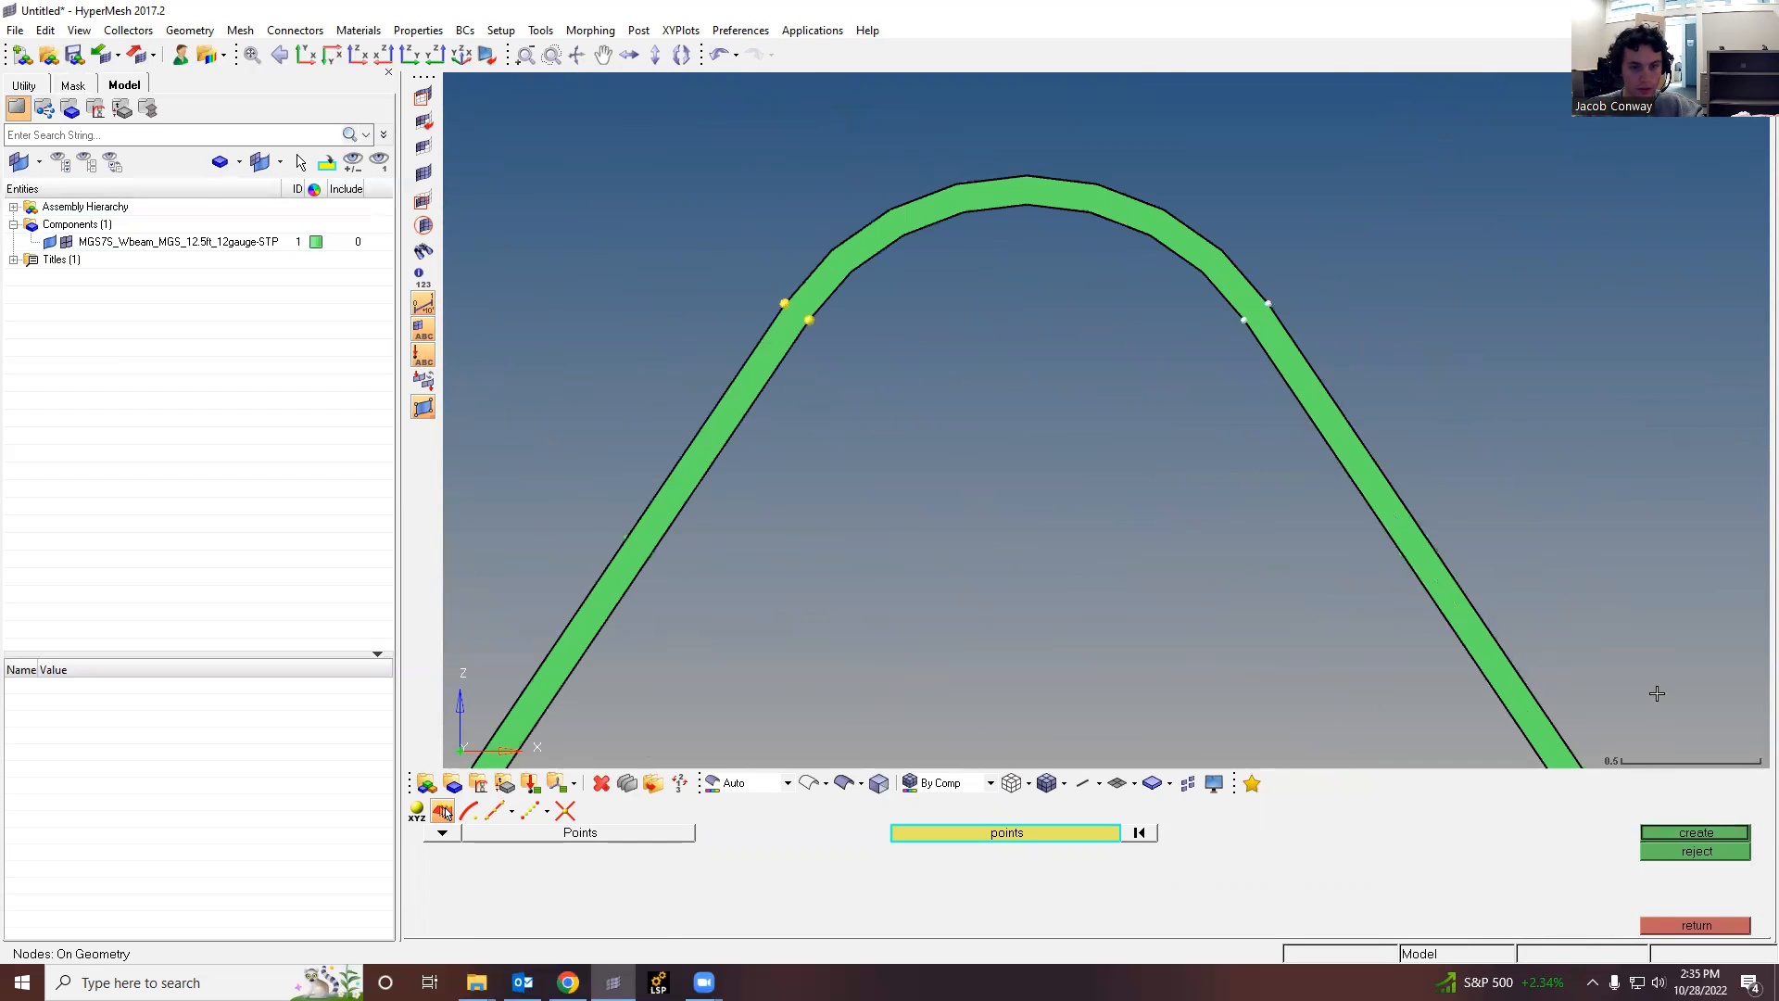
pyautogui.click(1696, 833)
# Step: Create nodes on the geometry points of the profile's right lip bend and at its right tip
pyautogui.scroll(-3, 945, 349)
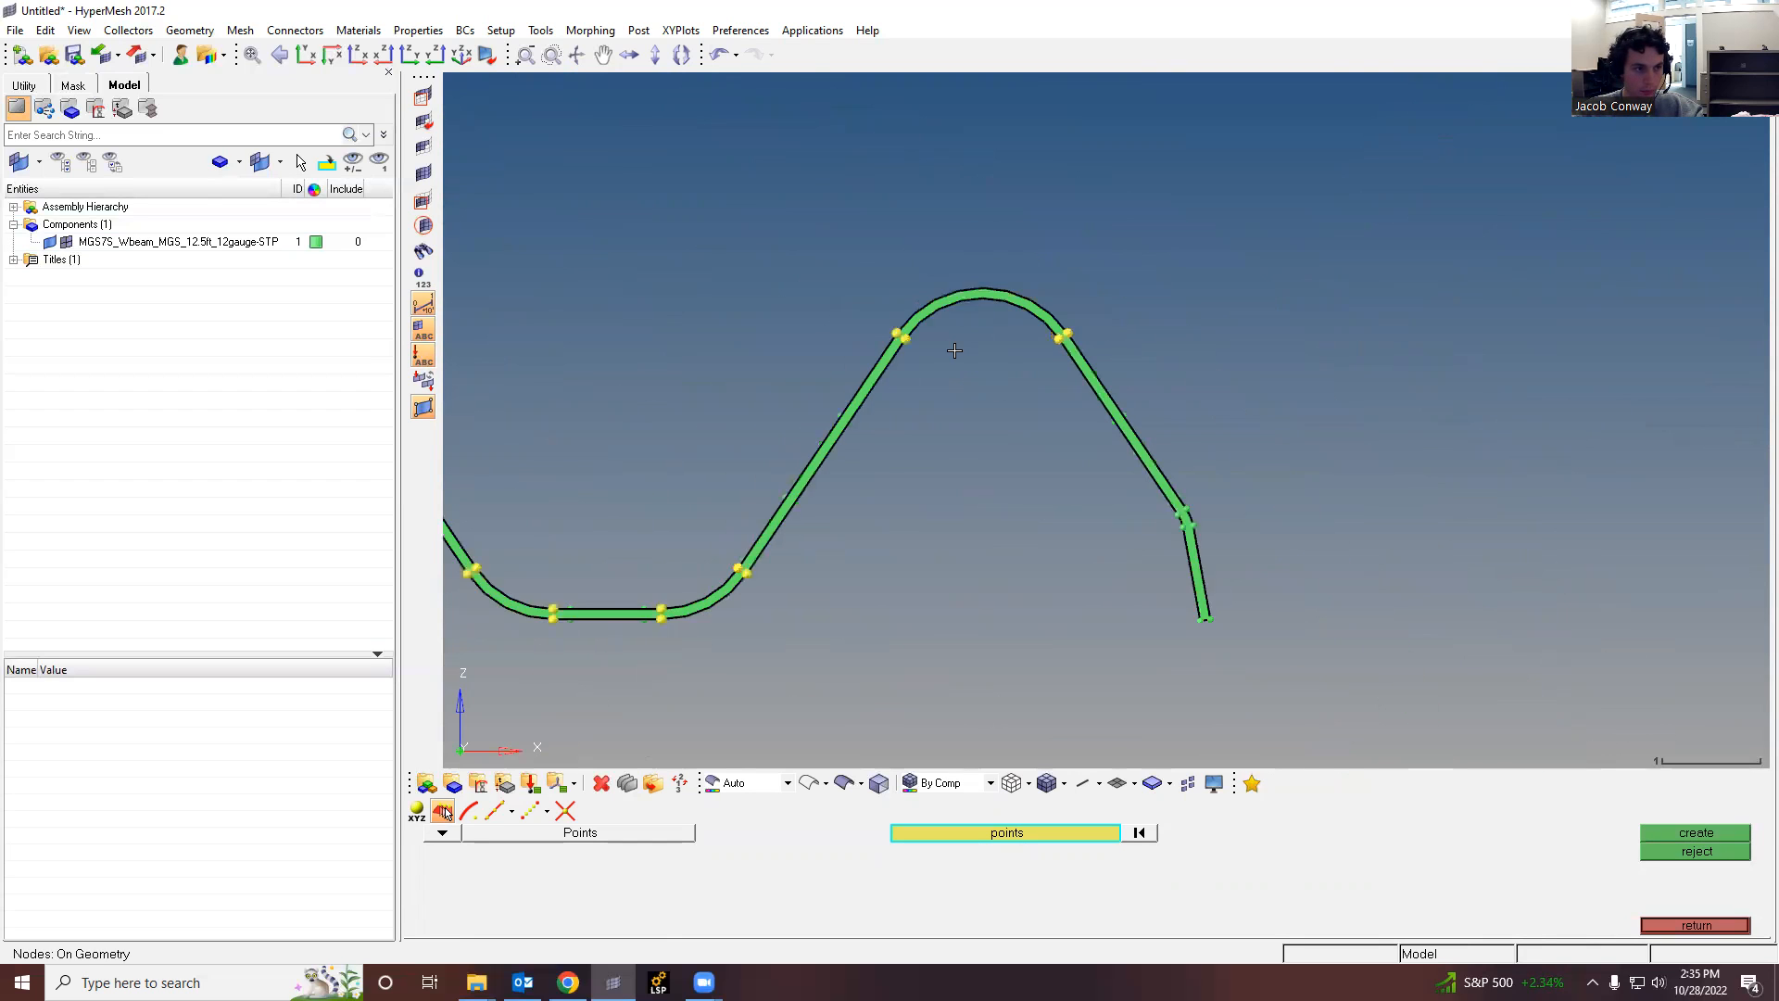
pyautogui.scroll(4, 1203, 604)
pyautogui.click(1076, 351)
pyautogui.click(1120, 324)
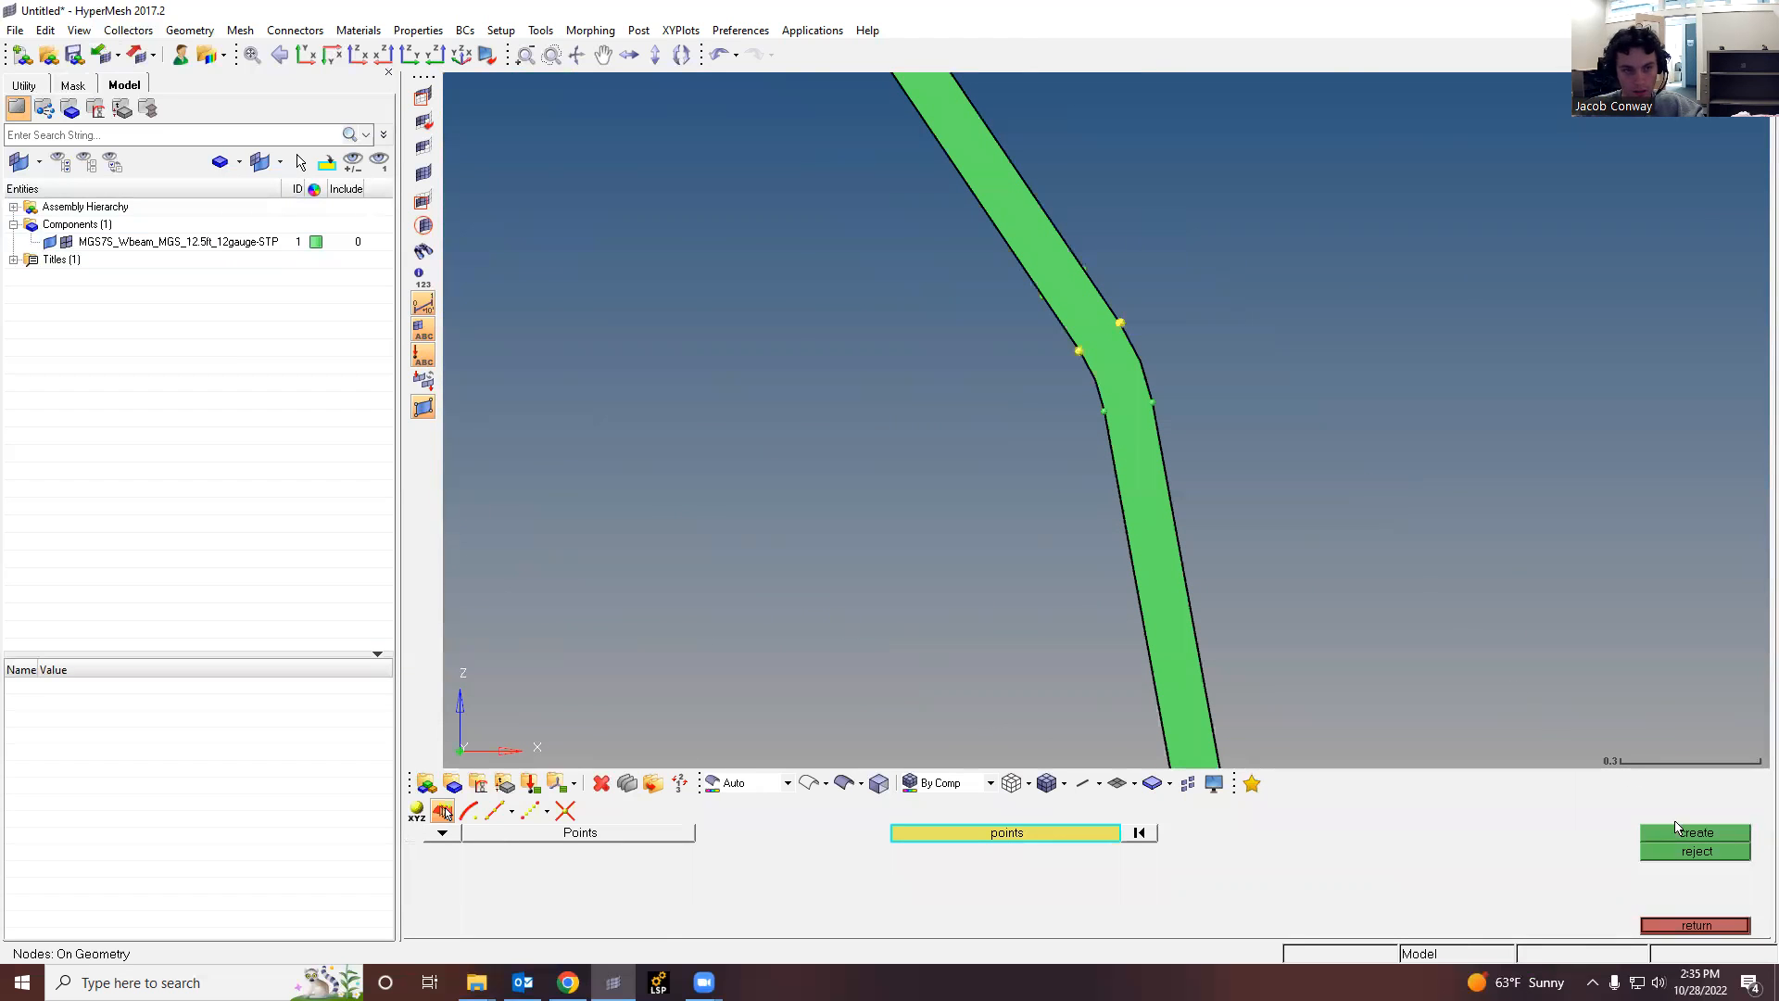
pyautogui.click(1101, 412)
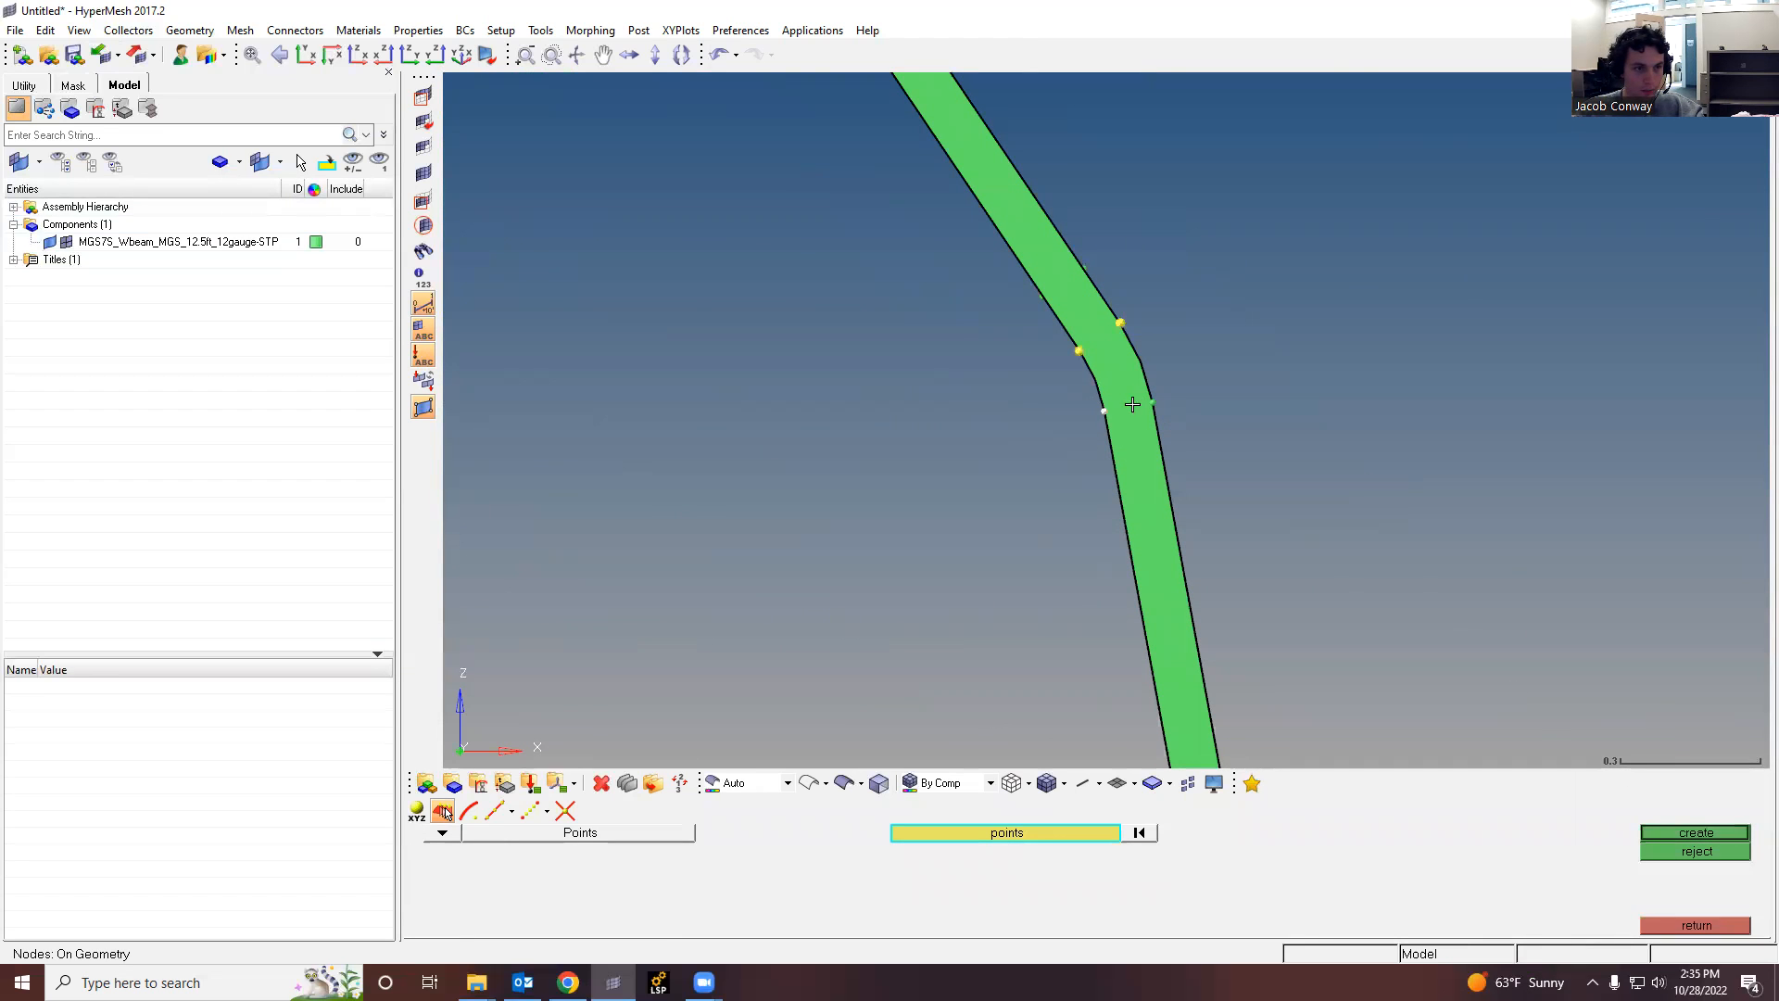
pyautogui.click(1674, 831)
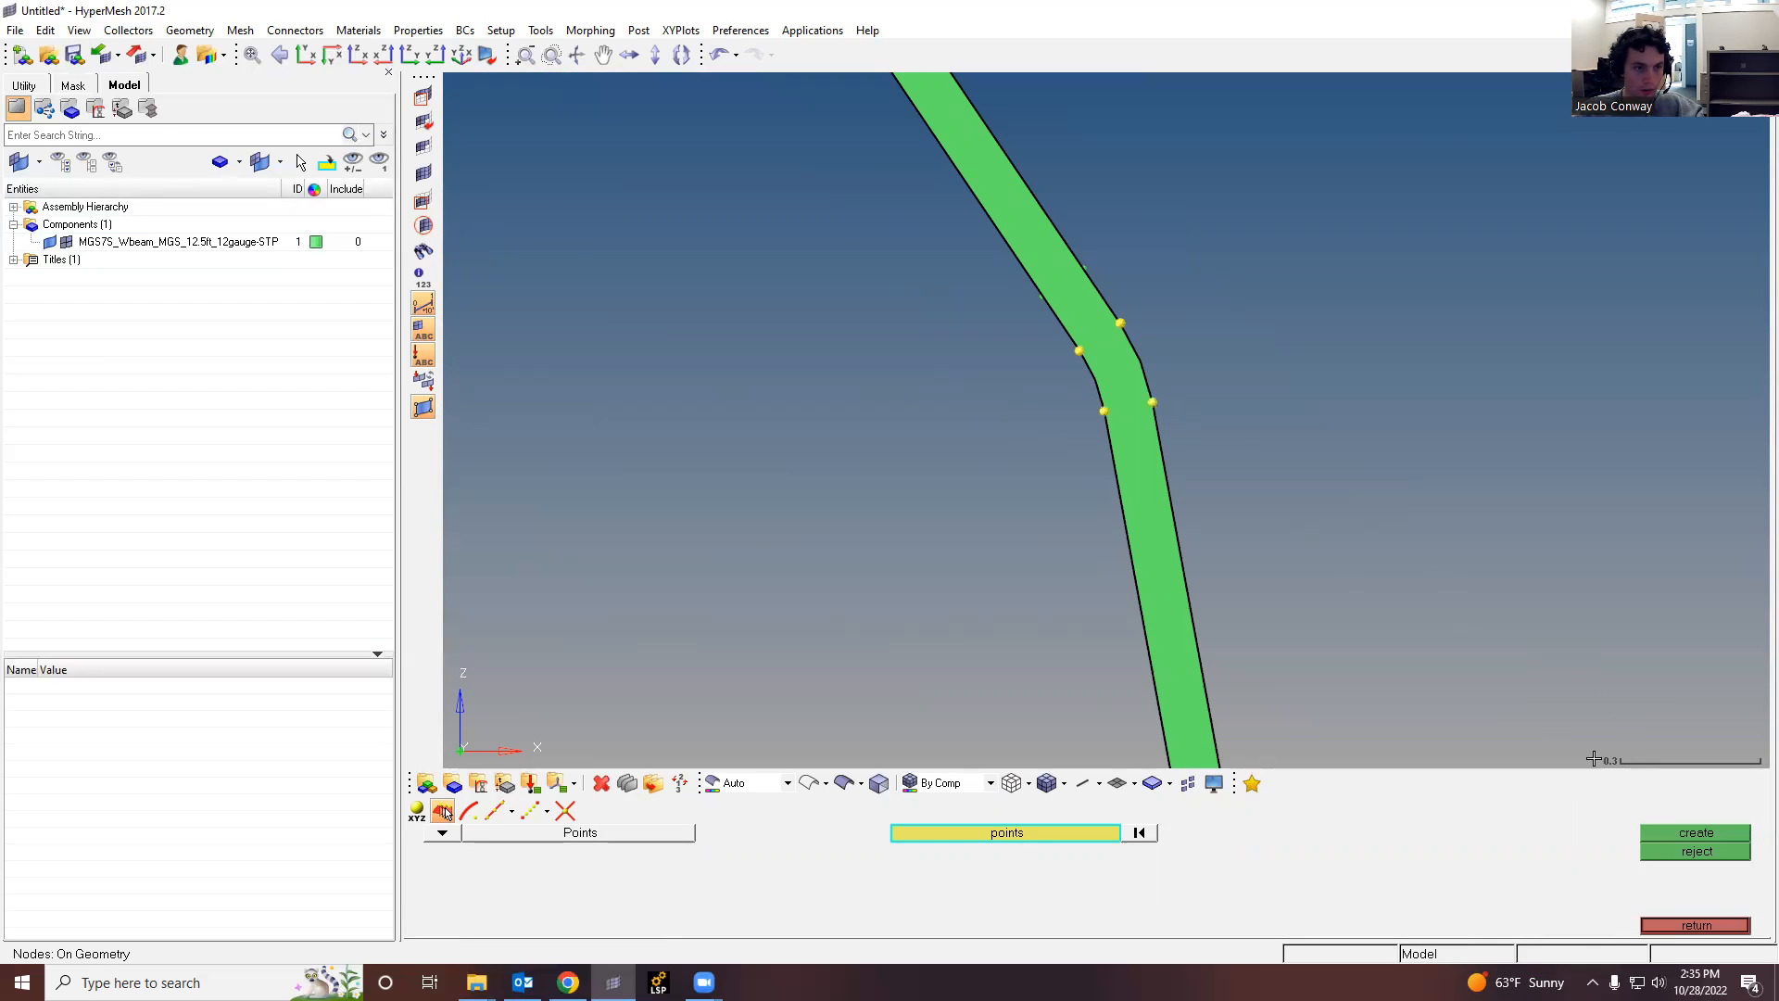
pyautogui.scroll(-3, 997, 282)
pyautogui.scroll(3, 1048, 432)
pyautogui.click(1044, 436)
pyautogui.click(1723, 836)
# Step: Interpolate one node midway between the inner and outer nodes at the profile's left tip, with linear bias
pyautogui.scroll(-8, 1006, 417)
pyautogui.scroll(-2, 1148, 414)
pyautogui.scroll(5, 856, 334)
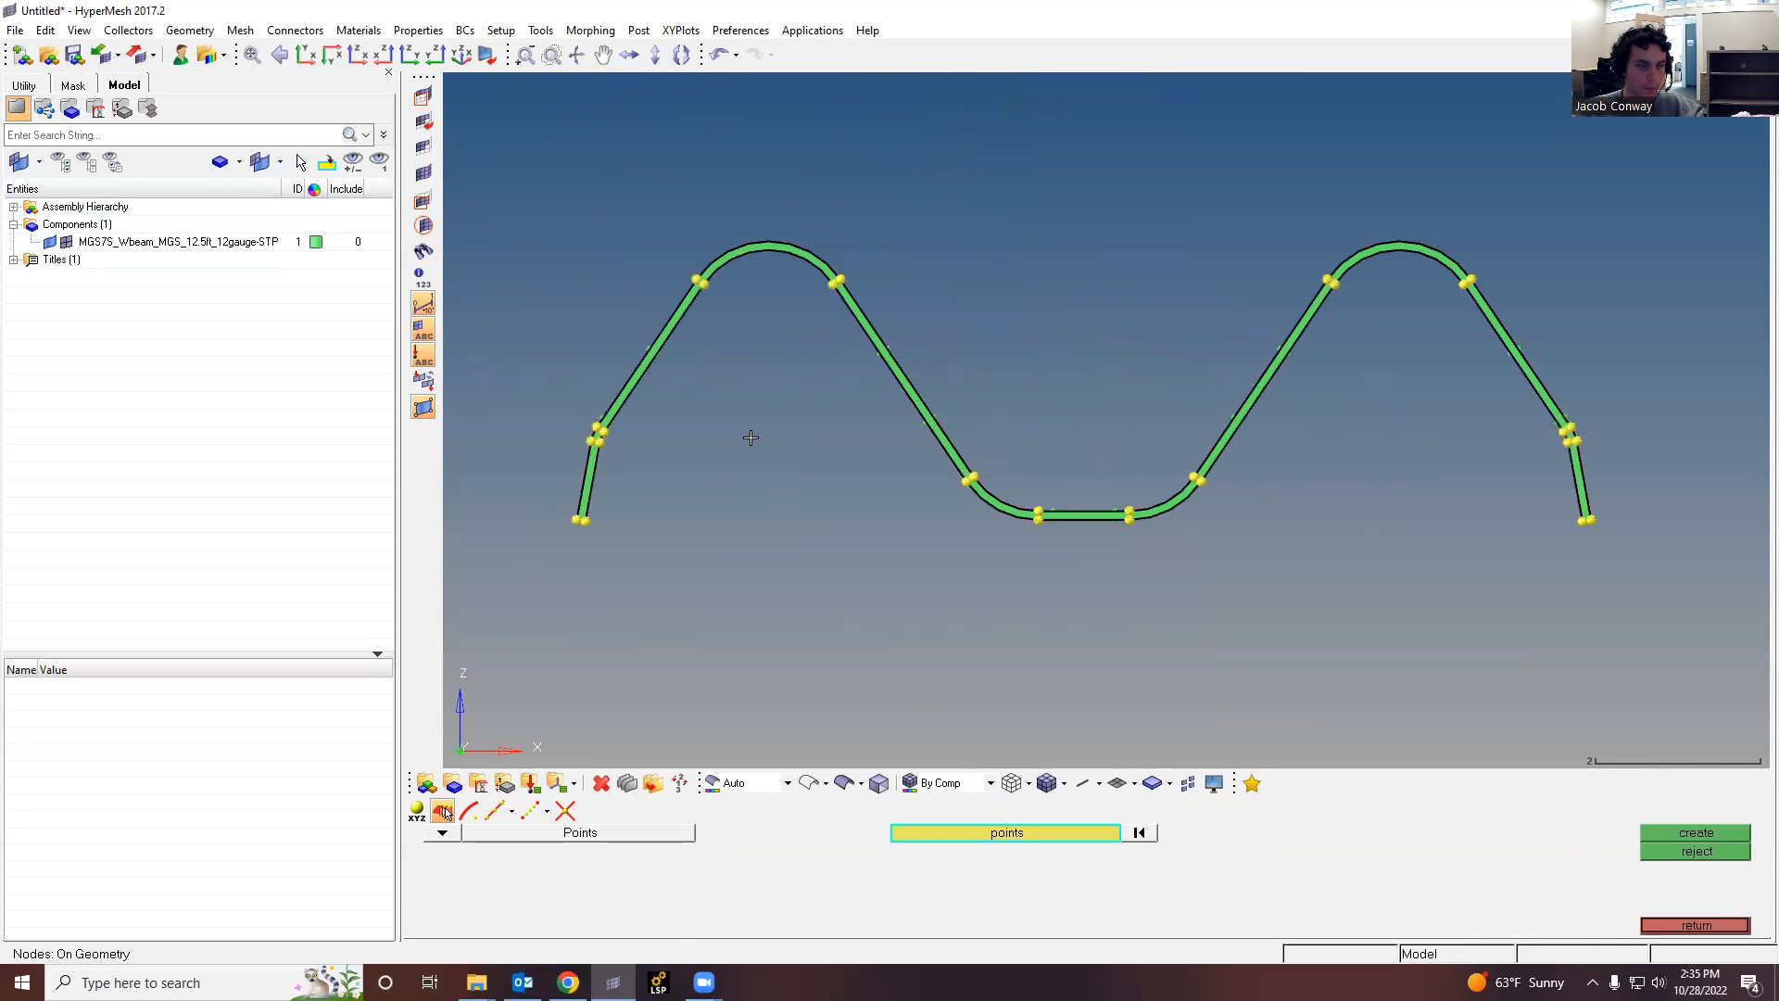
pyautogui.scroll(4, 606, 504)
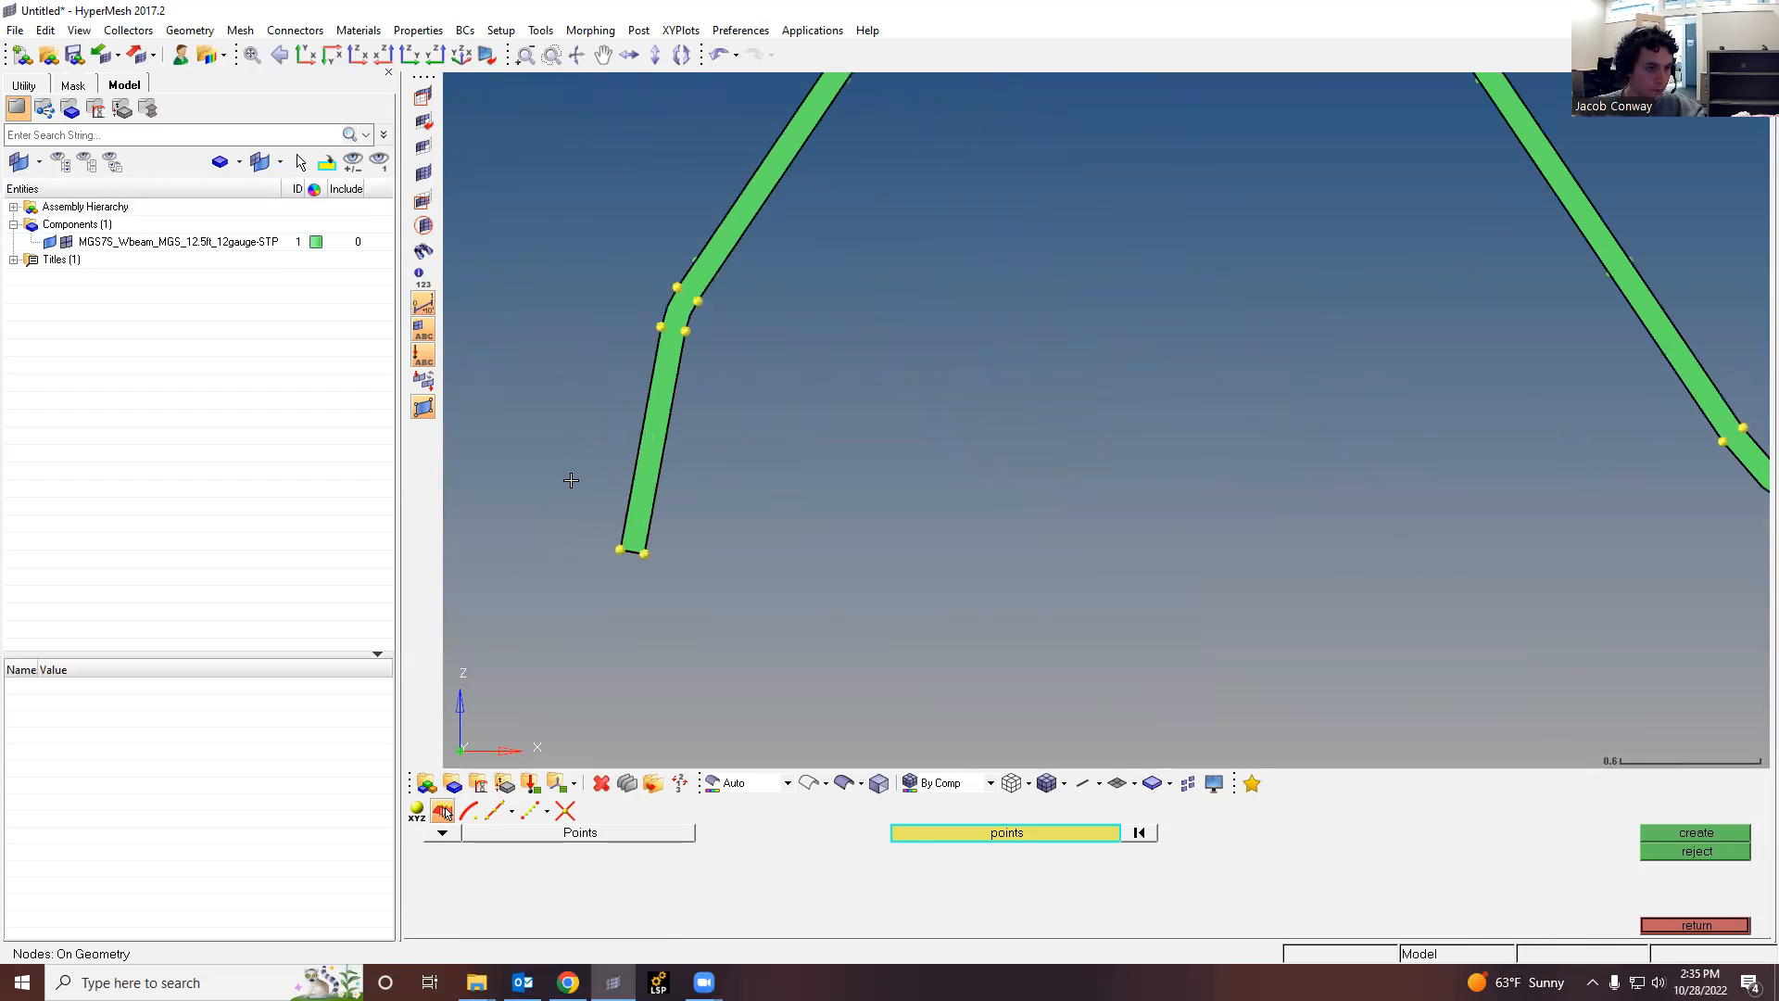
pyautogui.click(530, 812)
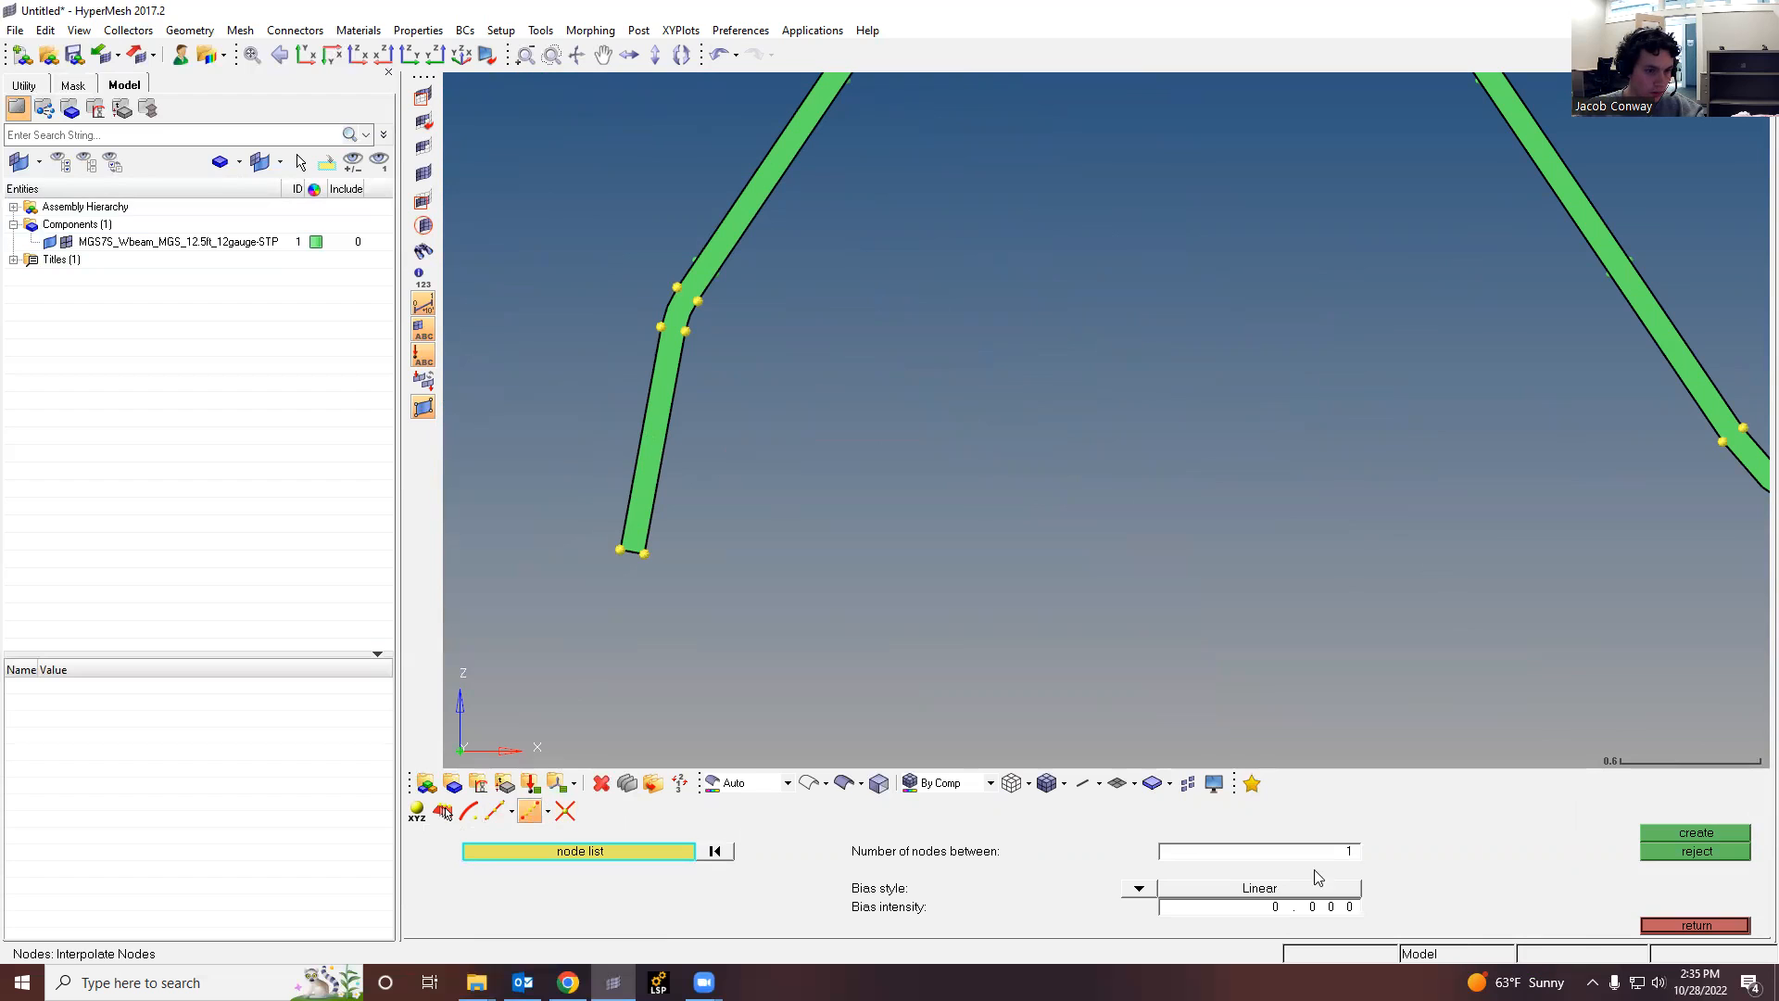
pyautogui.keyDown('ctrl'); pyautogui.scroll(4, 643, 582); pyautogui.keyUp('ctrl')
pyautogui.click(599, 505)
pyautogui.click(654, 514)
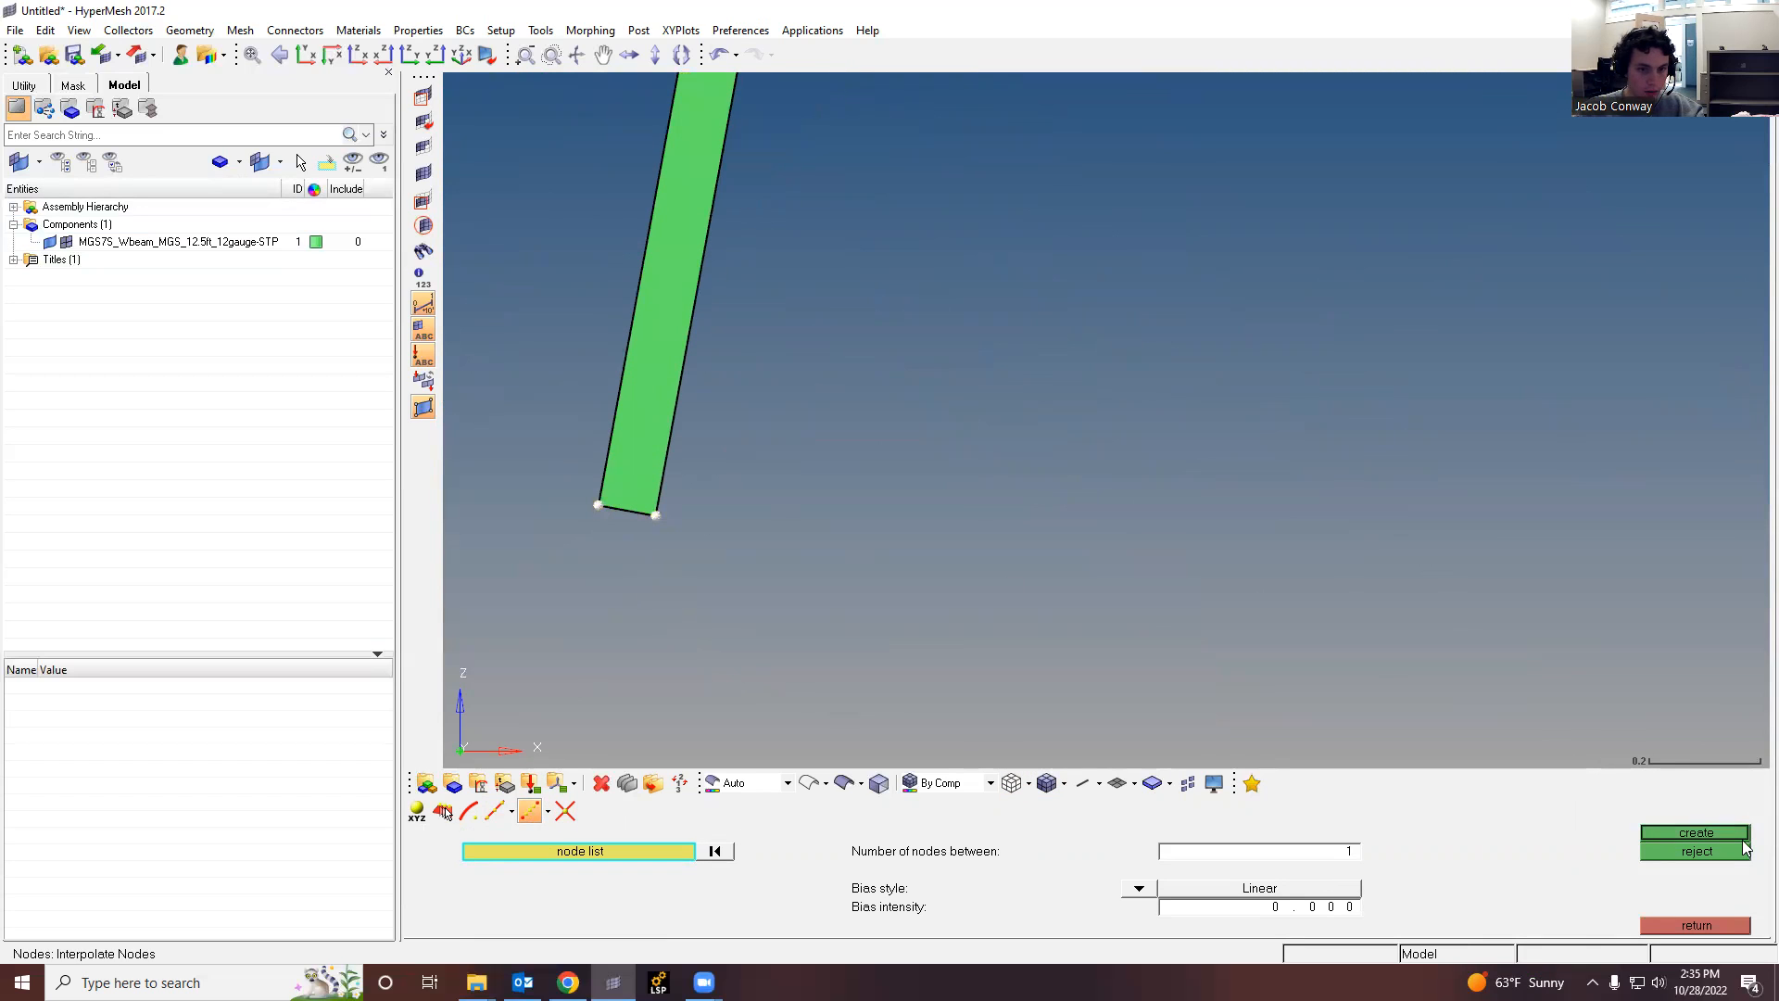
pyautogui.click(1697, 832)
# Step: Interpolate a mid-thickness node between each of the two node pairs at the left lip bend
pyautogui.keyDown('ctrl'); pyautogui.scroll(-4, 854, 645); pyautogui.keyUp('ctrl')
pyautogui.keyDown('ctrl'); pyautogui.scroll(4, 818, 508); pyautogui.keyUp('ctrl')
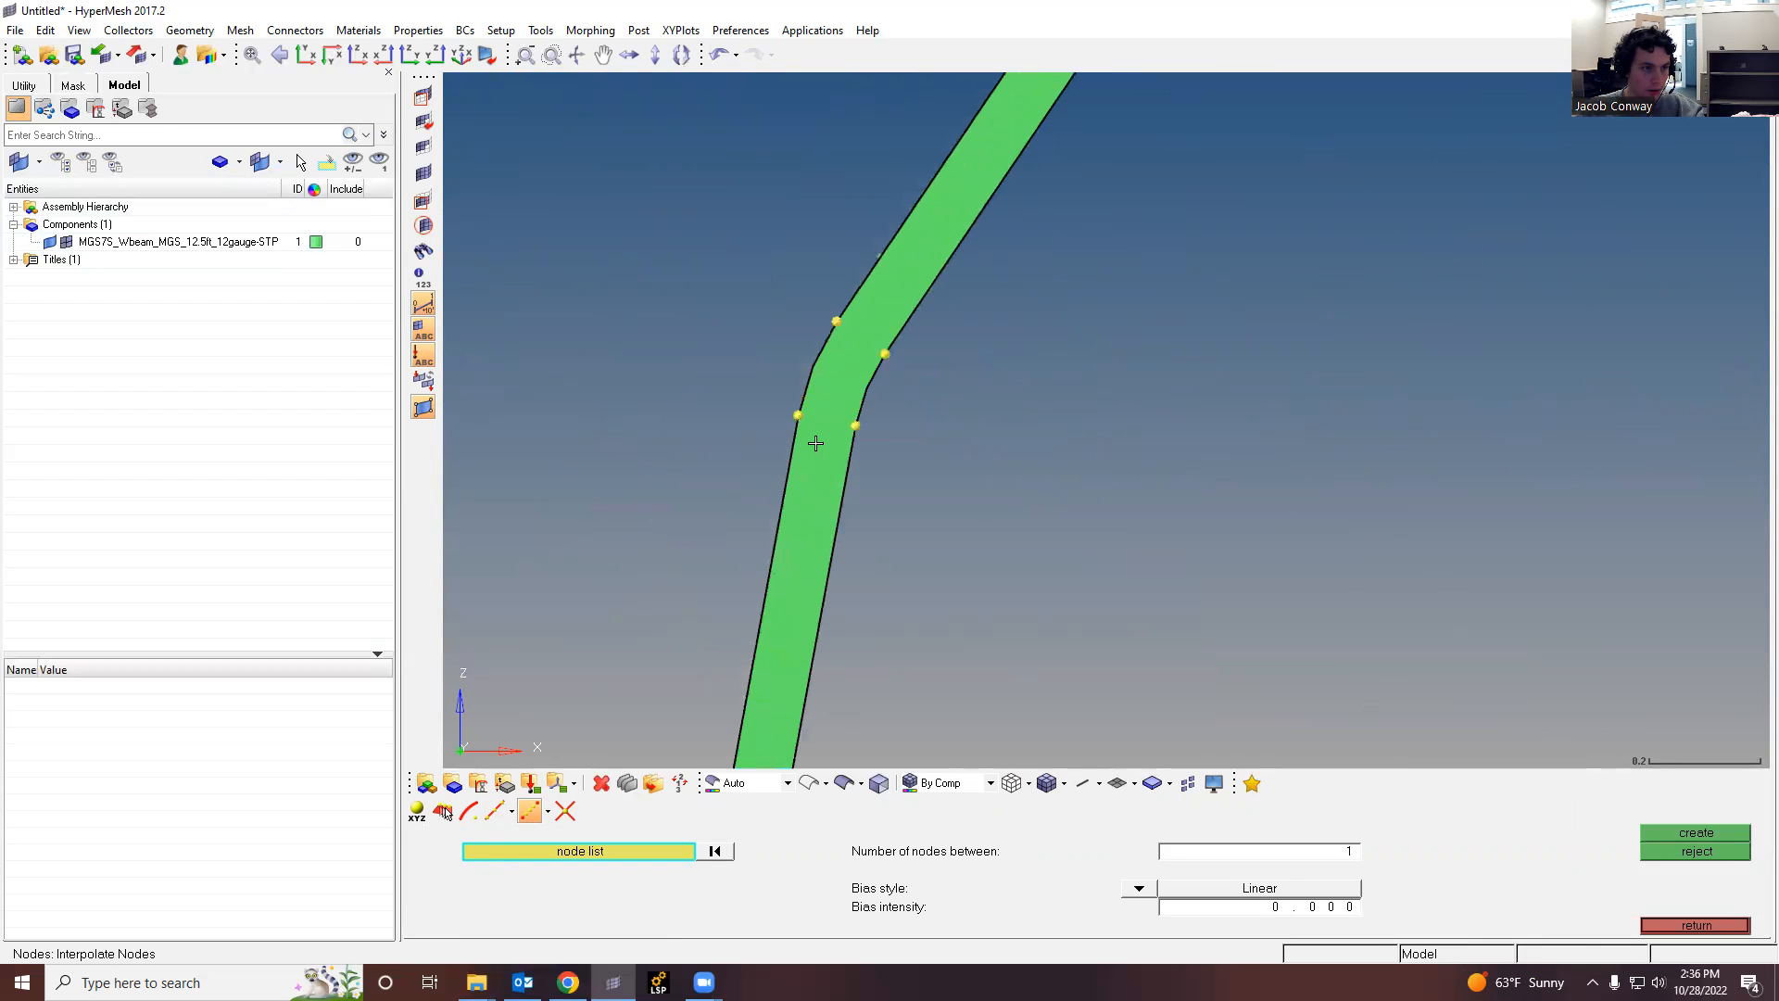
pyautogui.click(798, 414)
pyautogui.click(856, 425)
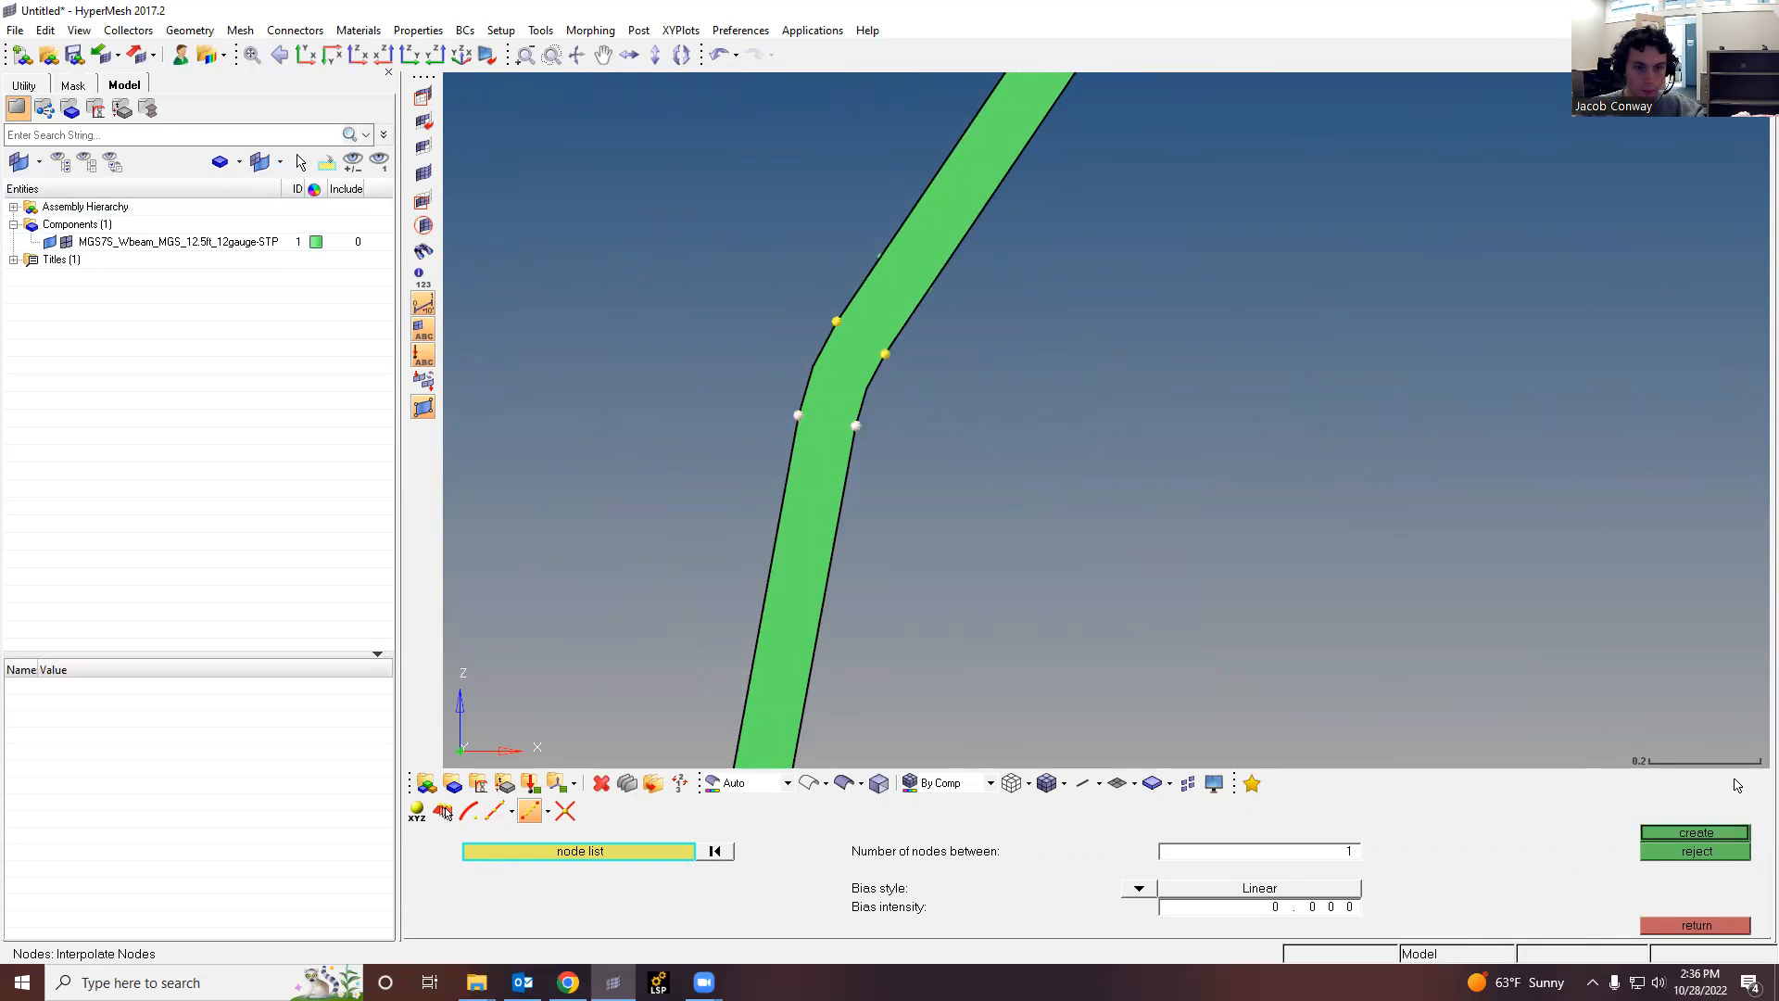
pyautogui.middleClick(1250, 552)
pyautogui.click(837, 321)
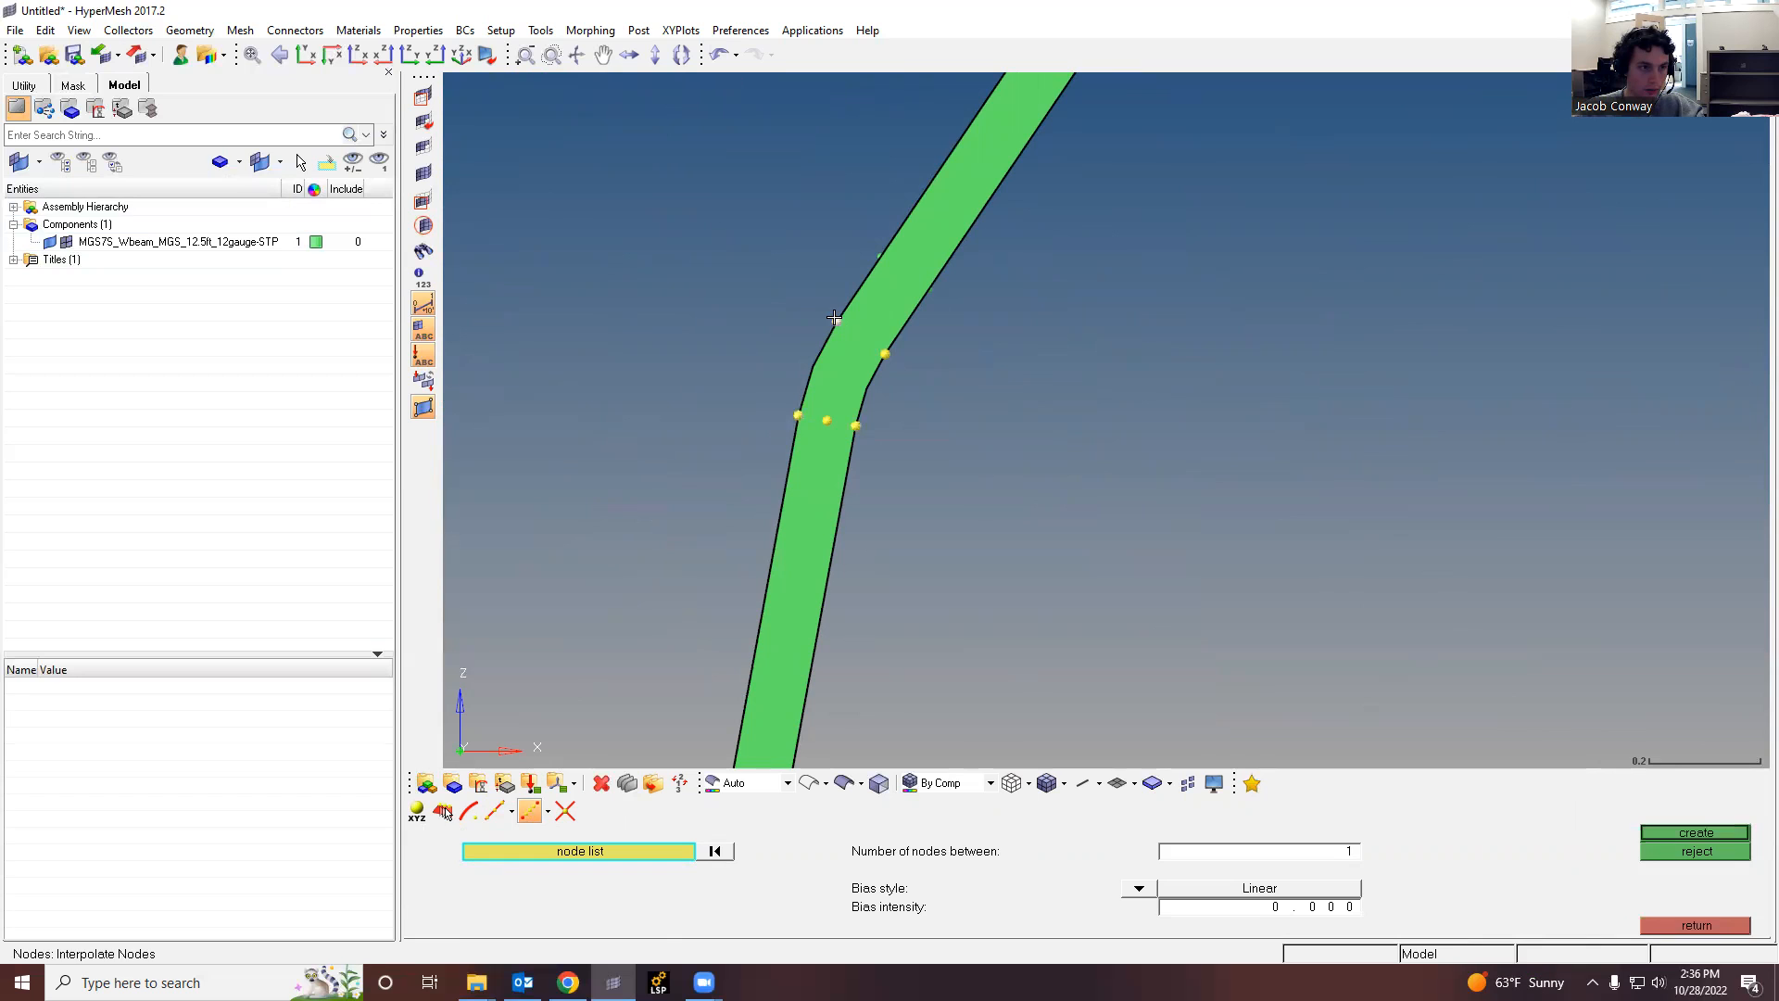
pyautogui.middleClick(1253, 495)
# Step: Interpolate a mid-thickness node between the node pair where the first crest's arc begins
pyautogui.scroll(-4, 1165, 465)
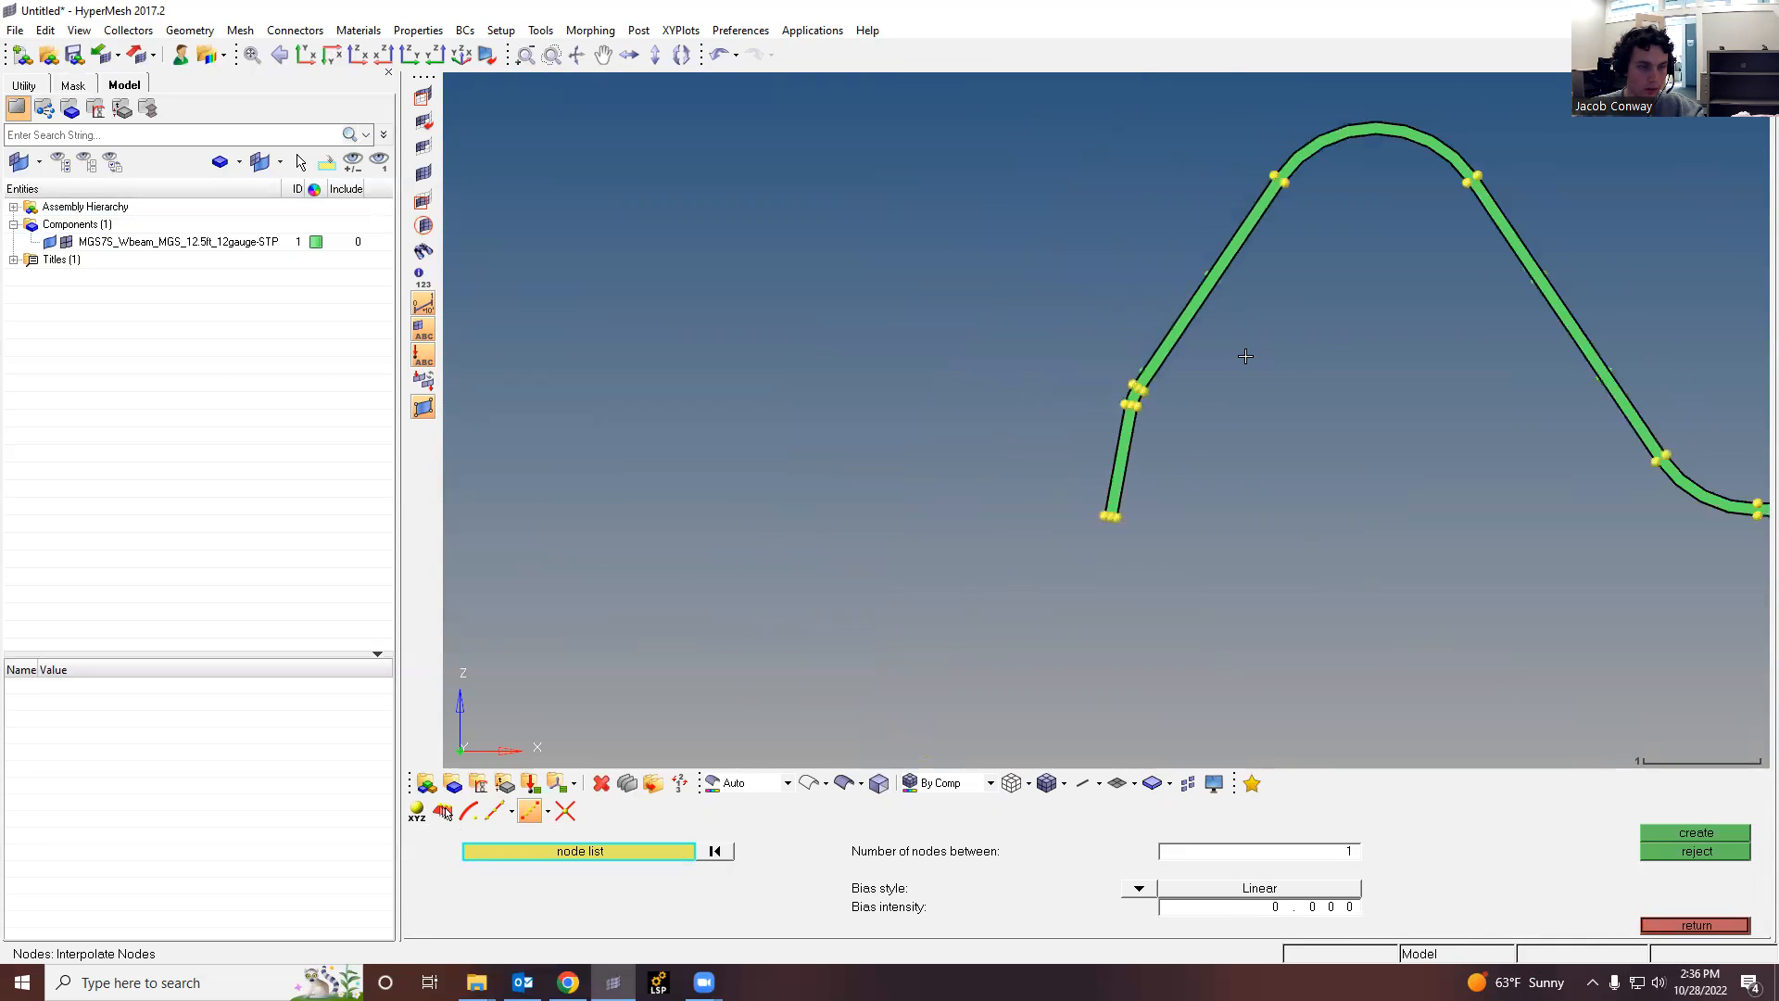
pyautogui.scroll(3, 1266, 197)
pyautogui.scroll(2, 1265, 196)
pyautogui.click(1289, 224)
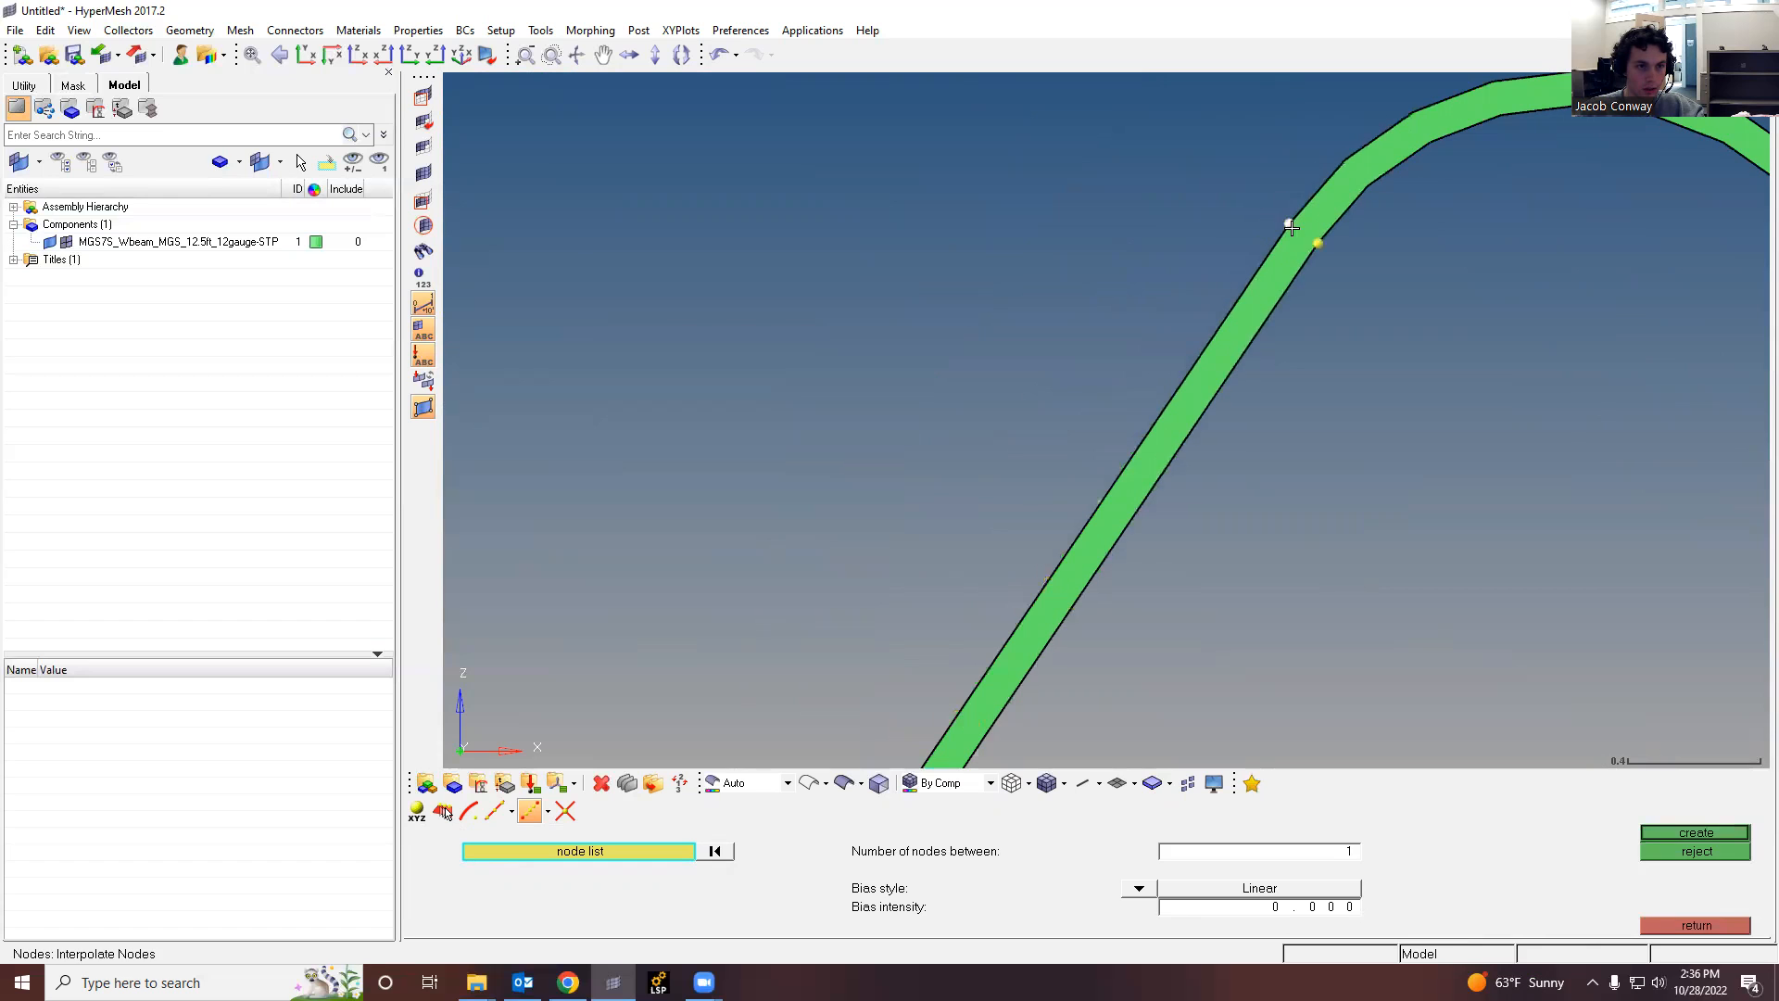
pyautogui.click(1682, 834)
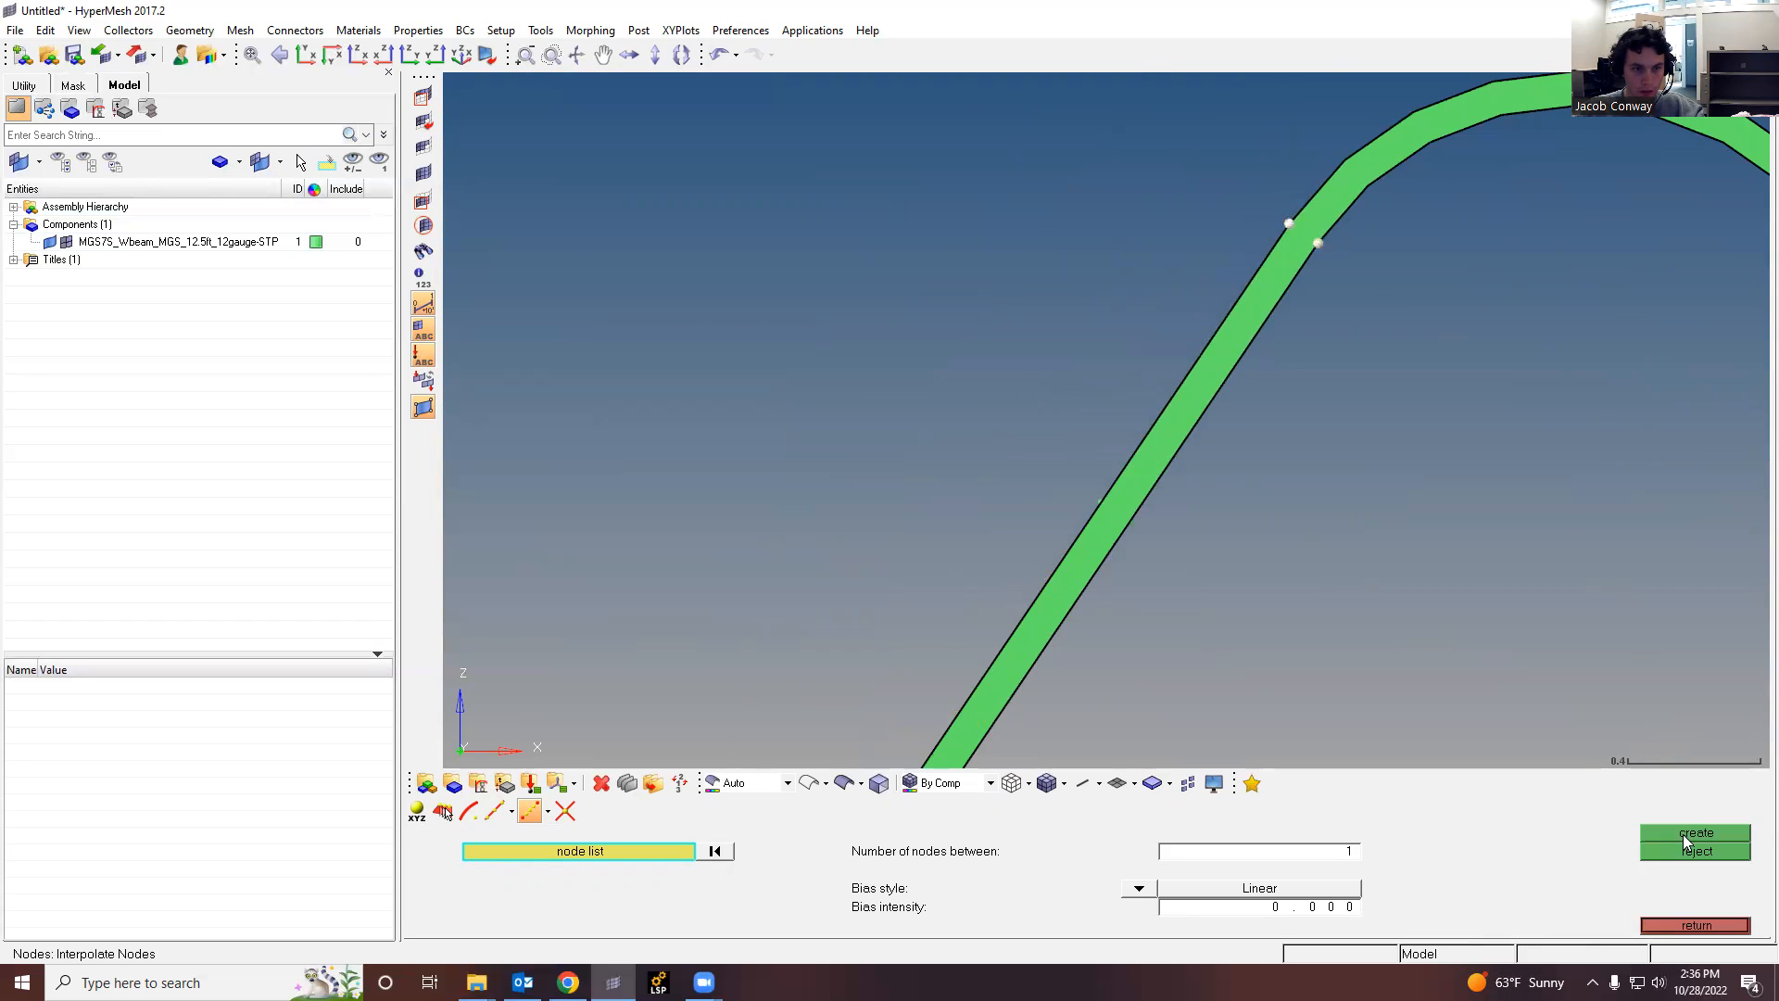
# Step: Interpolate a mid-thickness node between the node pair ending the first crest's arc and the pair starting the valley's left bend
pyautogui.scroll(-3, 1381, 504)
pyautogui.scroll(3, 1538, 380)
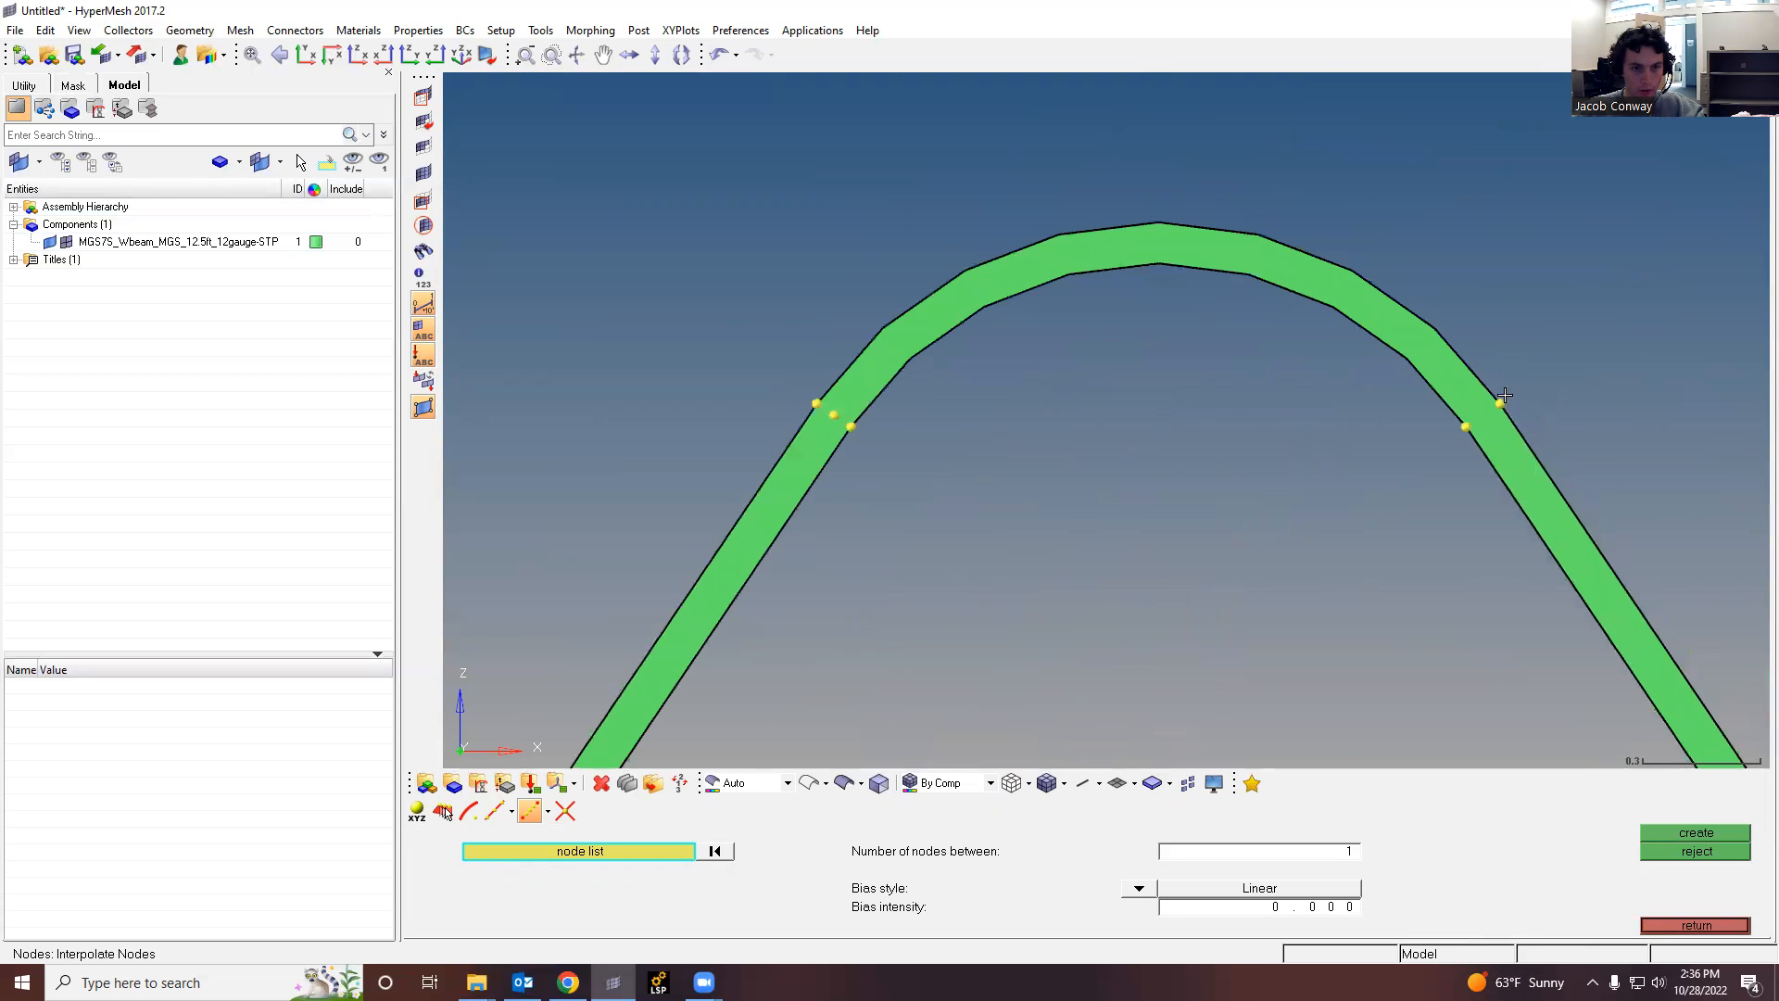
pyautogui.click(1681, 836)
pyautogui.scroll(-3, 1167, 422)
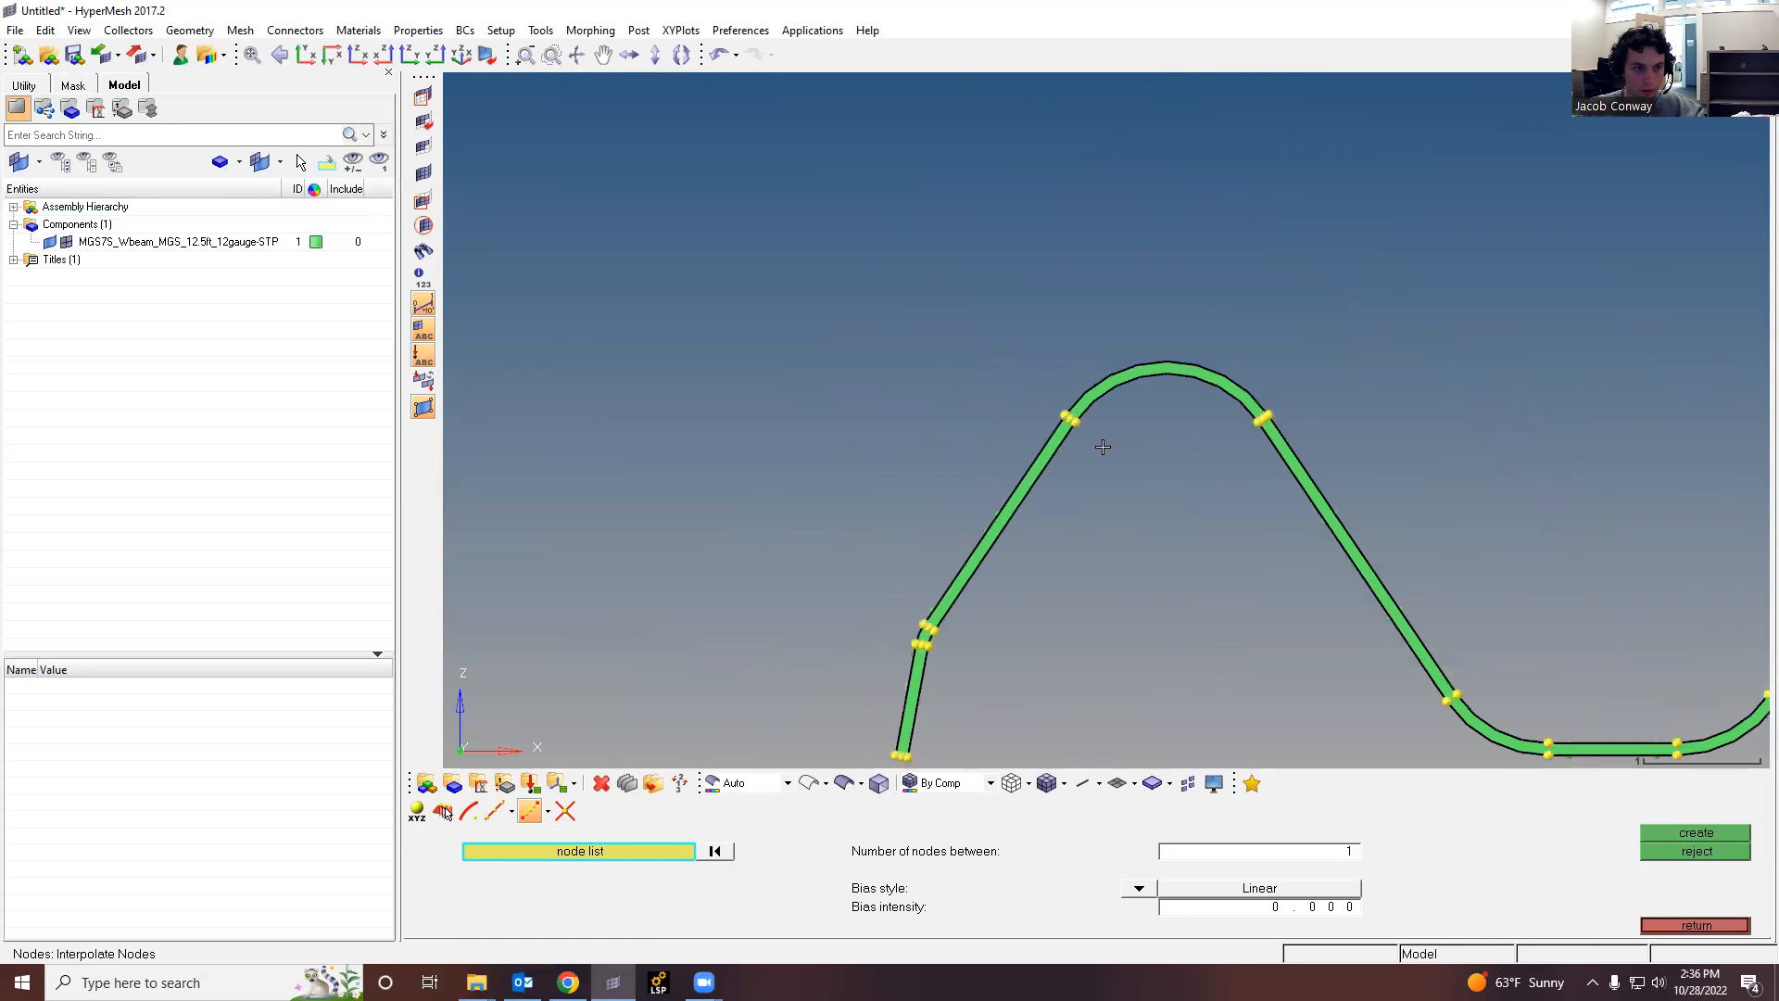
pyautogui.scroll(3, 1475, 702)
pyautogui.click(1372, 652)
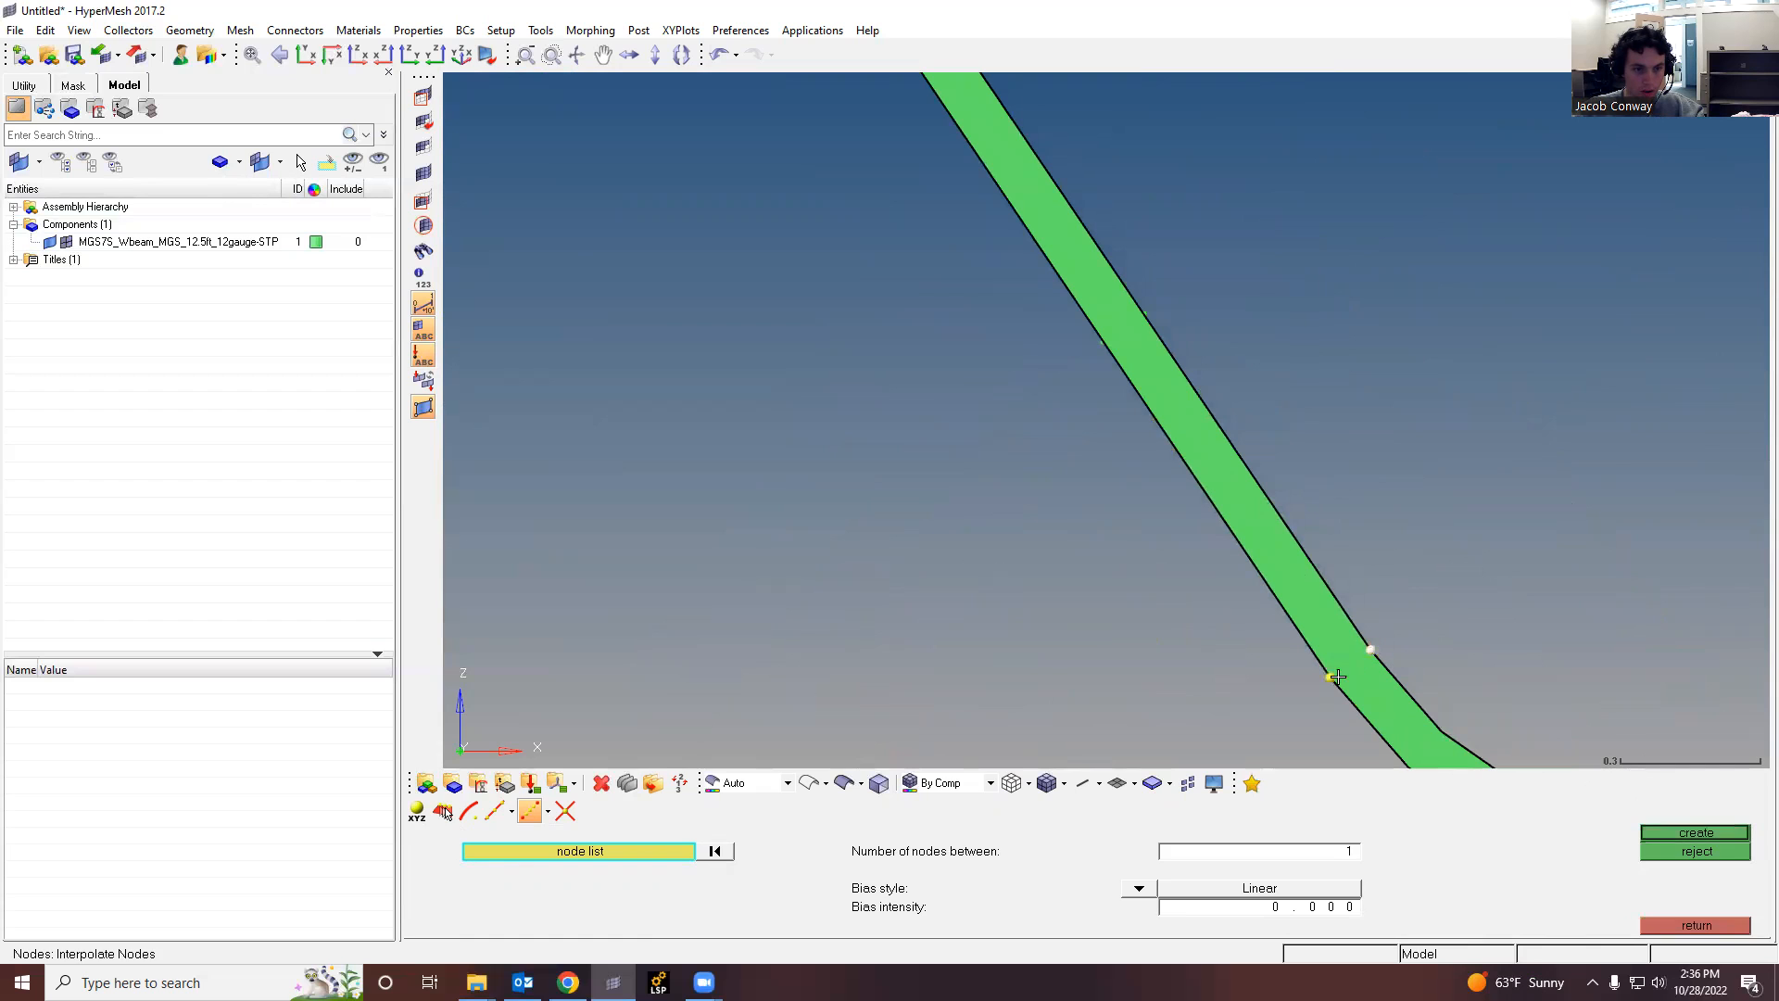
pyautogui.click(1661, 832)
# Step: Interpolate a mid-thickness node between the upper and lower nodes at each end of the valley's flat bottom
pyautogui.scroll(-3, 1262, 441)
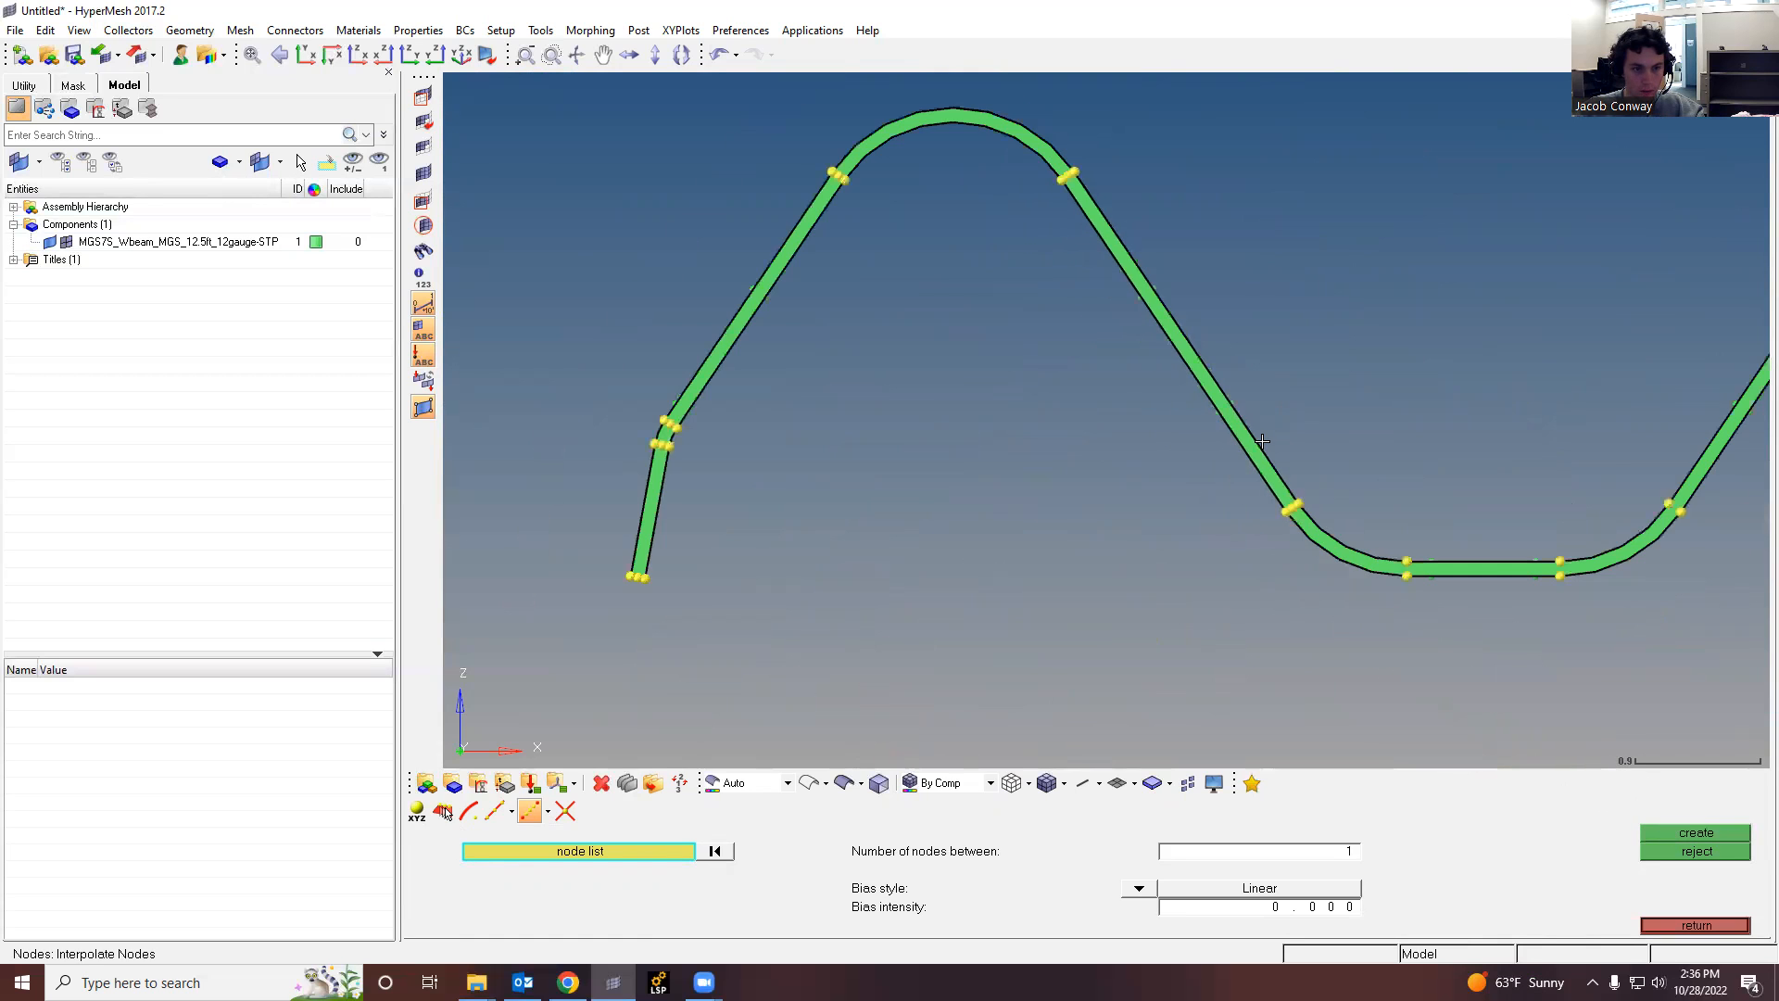
pyautogui.scroll(3, 1449, 599)
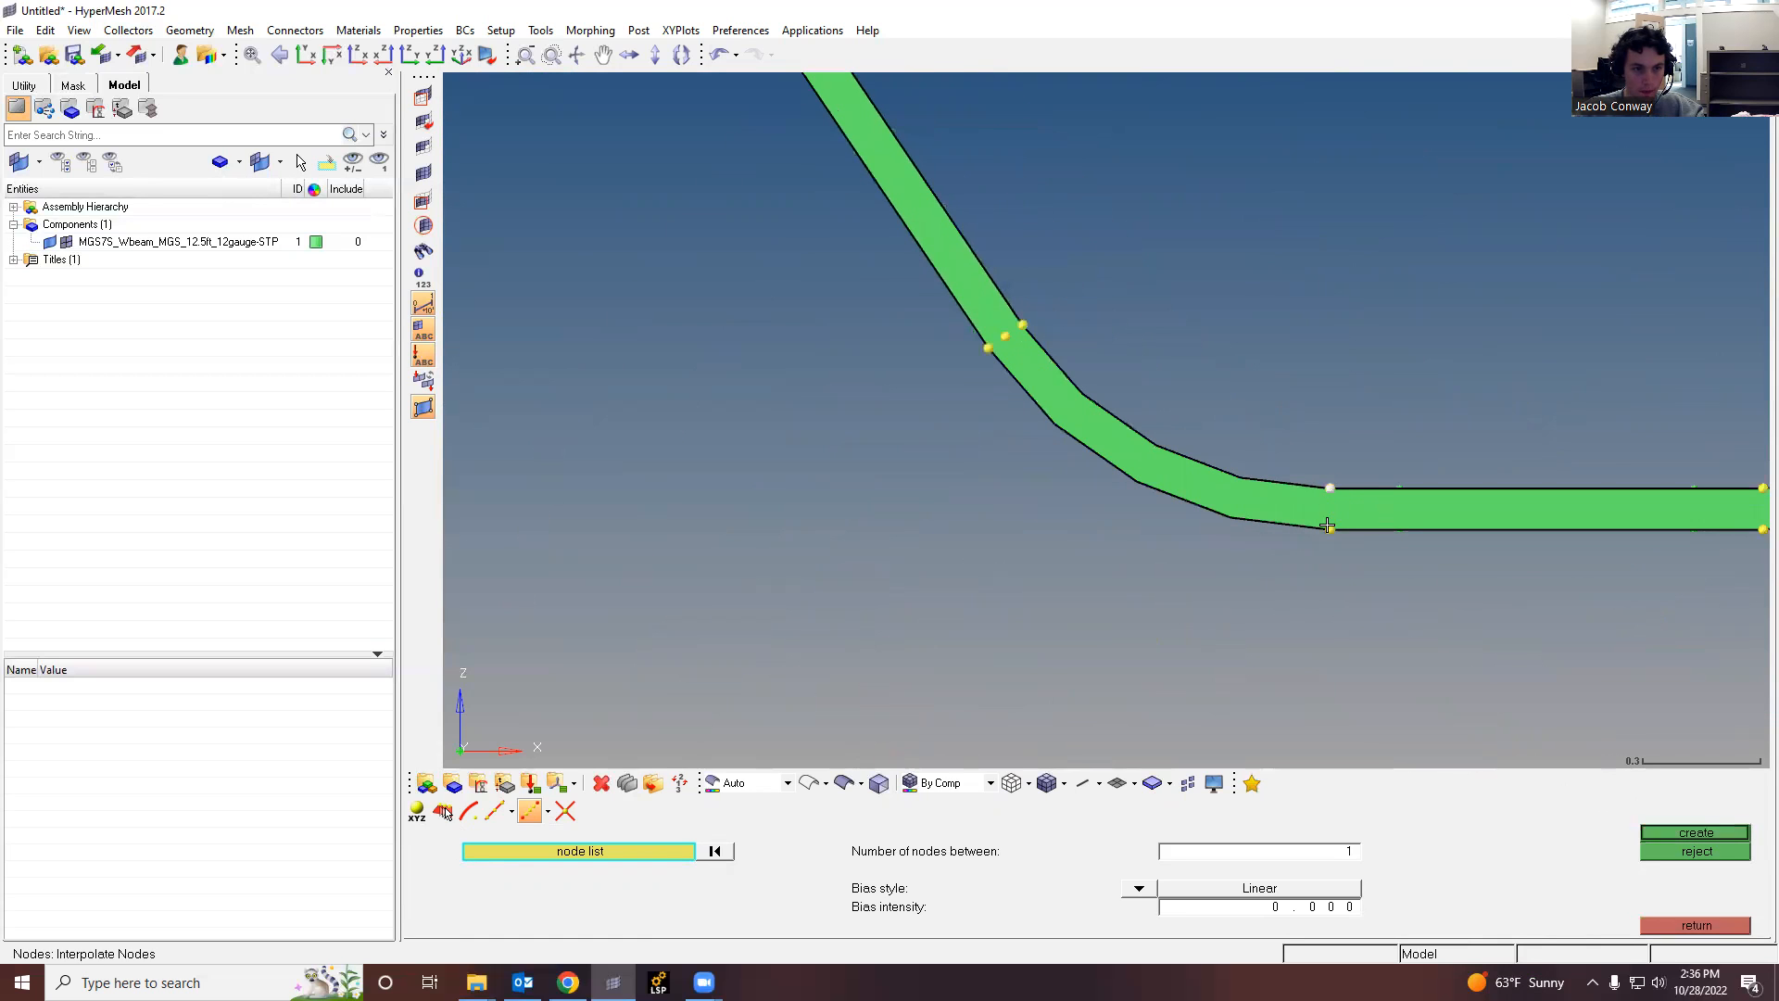
pyautogui.scroll(-3, 1378, 375)
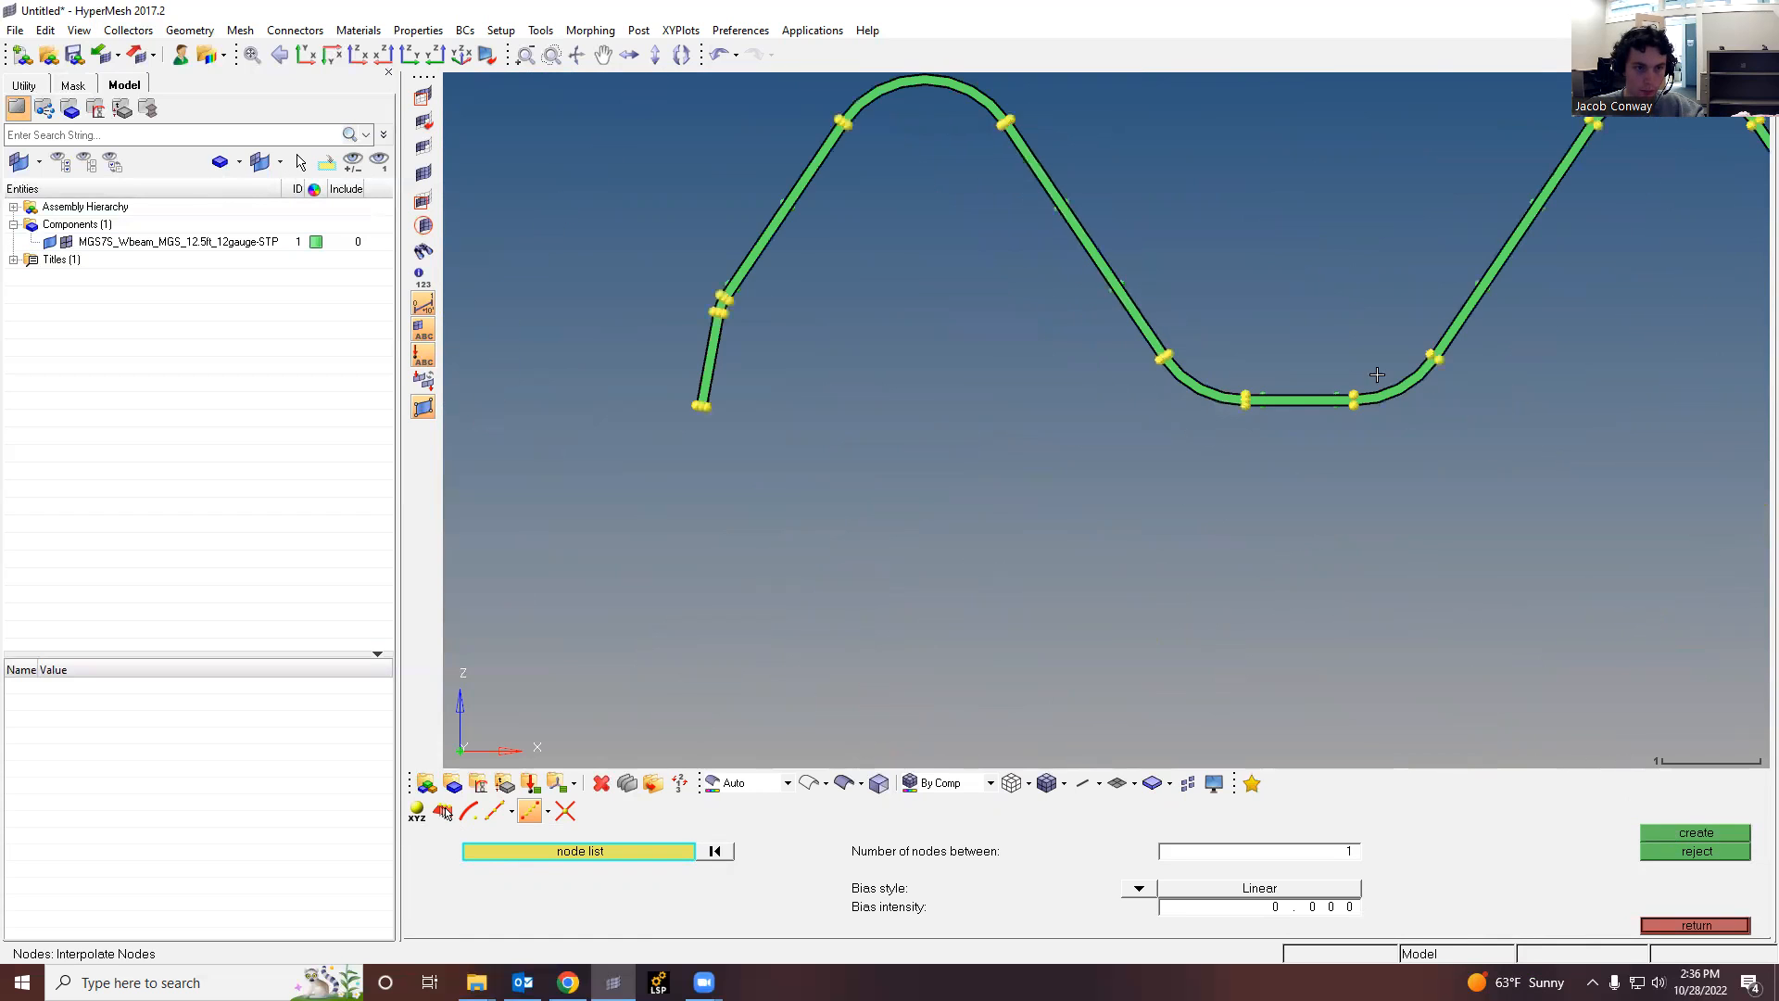
pyautogui.scroll(3, 1468, 389)
pyautogui.click(1084, 404)
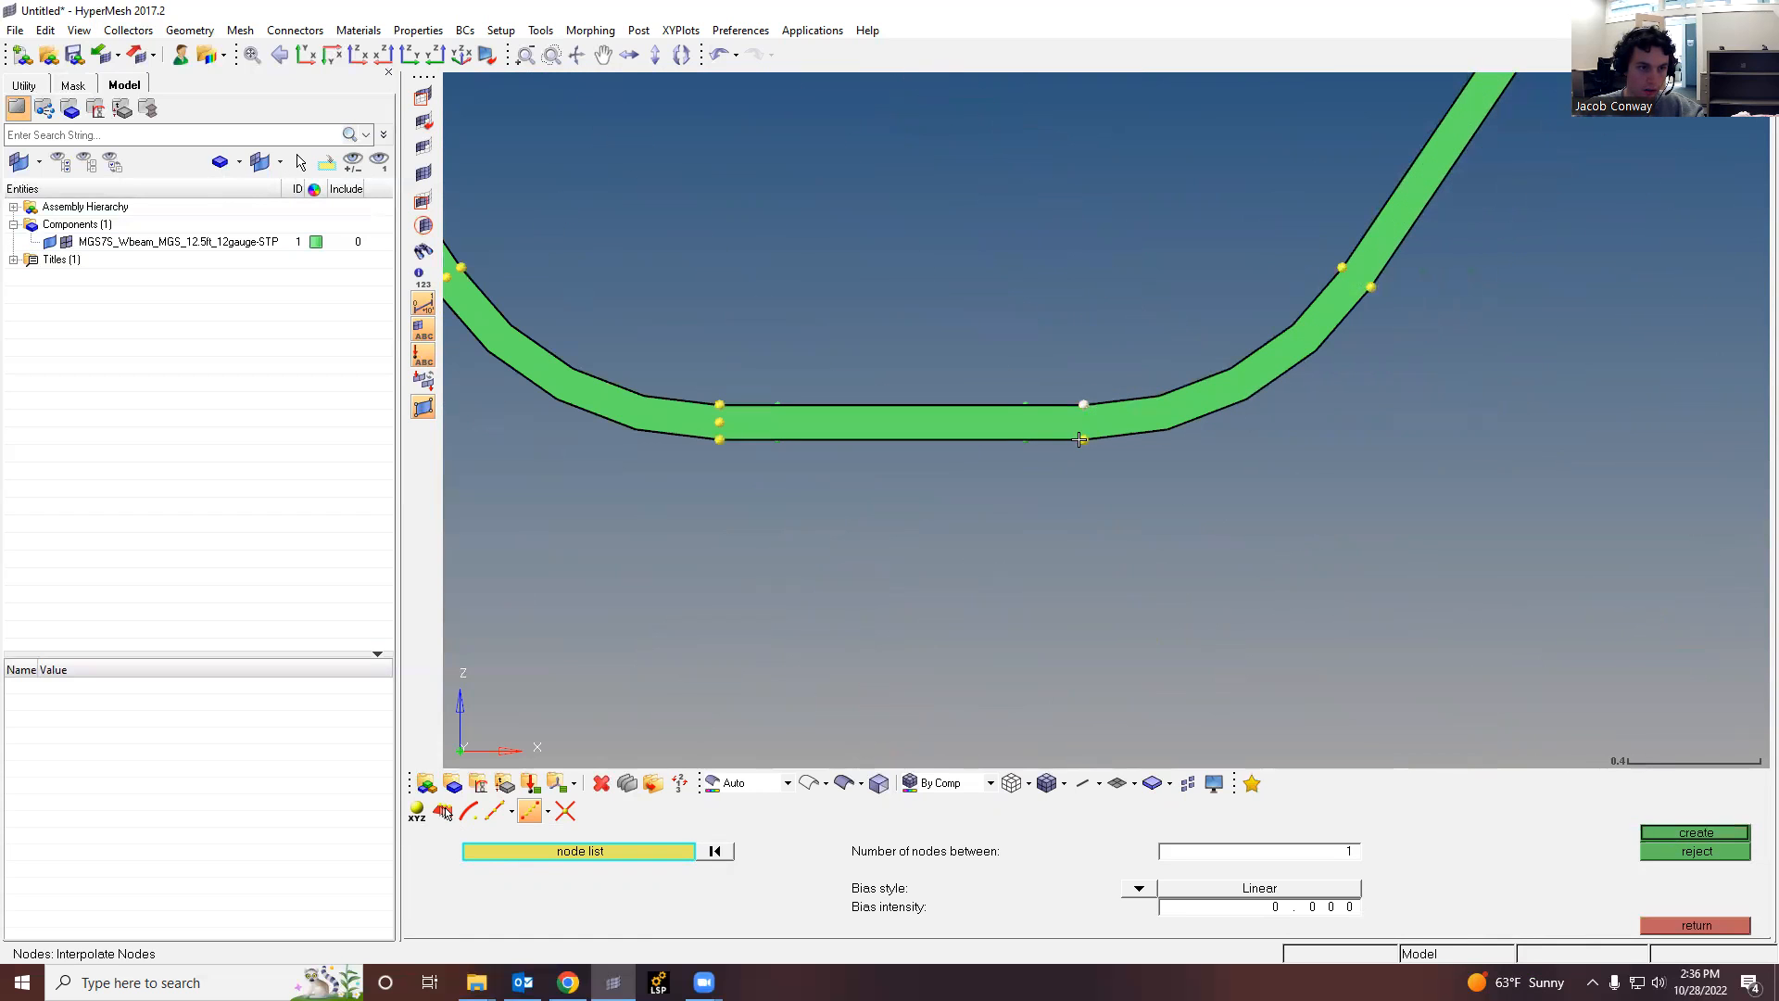
pyautogui.click(1688, 833)
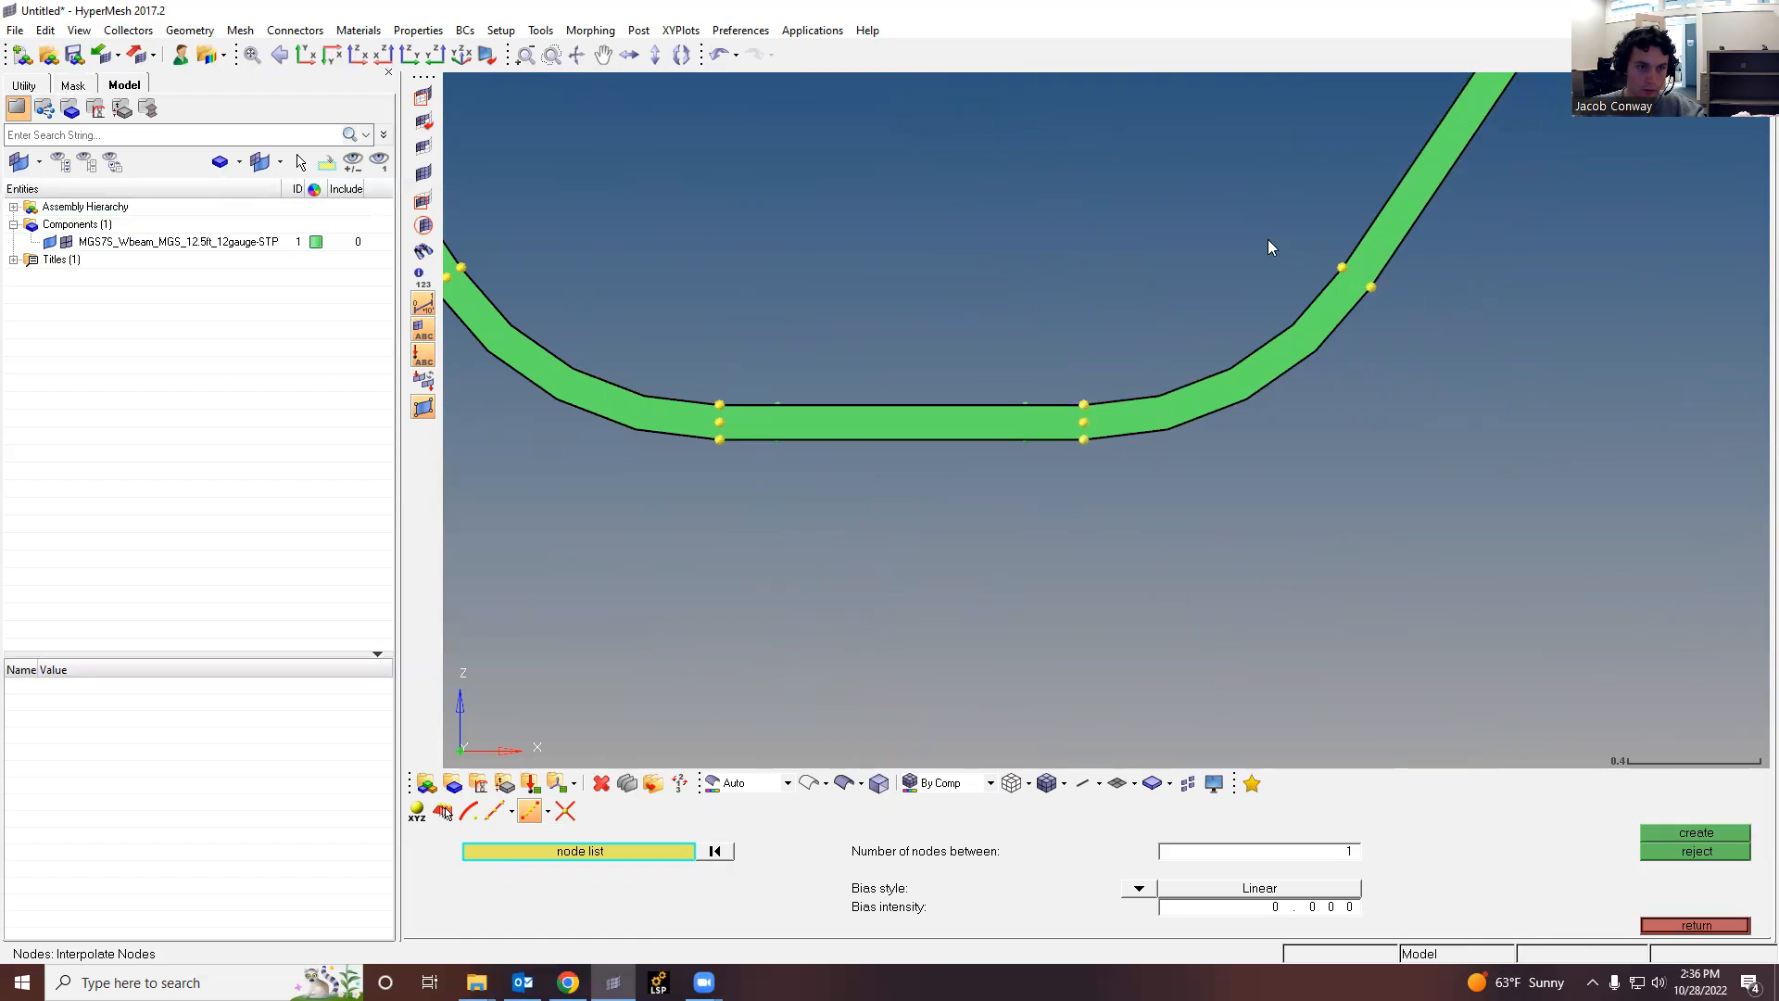
# Step: Interpolate a mid-thickness node between the node pair where the valley's right bend meets the straight slope
pyautogui.click(1342, 267)
pyautogui.click(1370, 286)
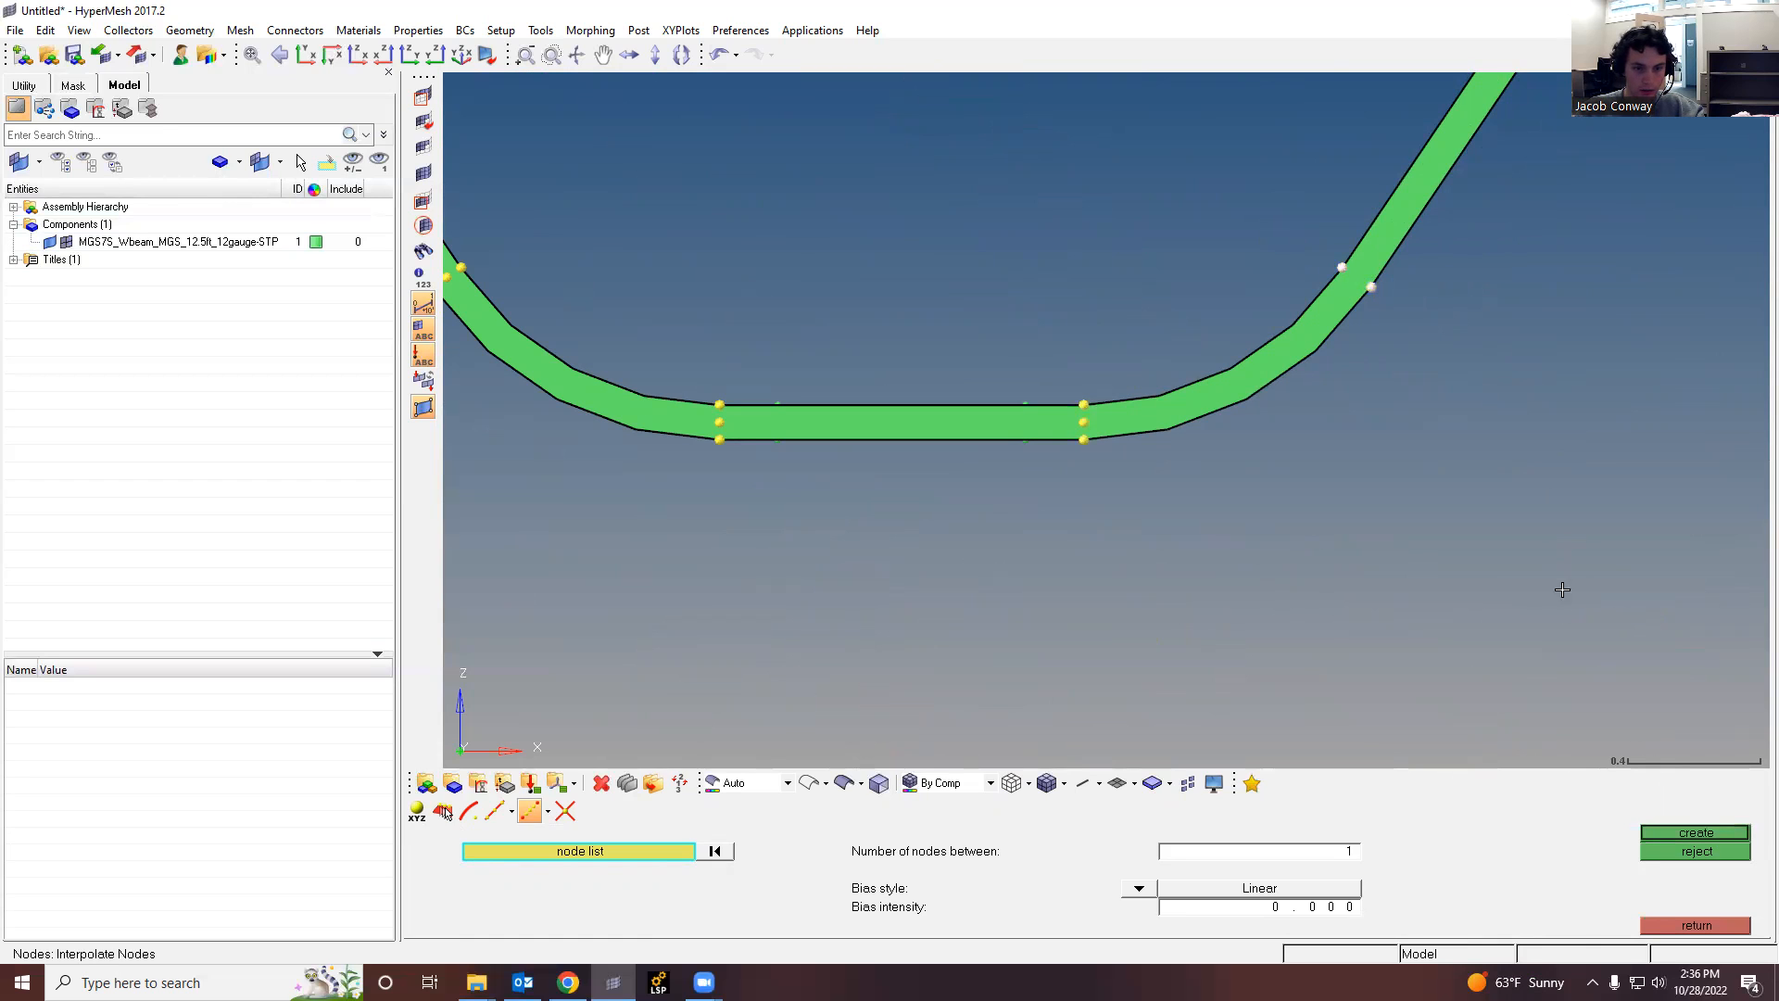
pyautogui.click(1679, 827)
# Step: Interpolate a mid-thickness node between the node pairs at both ends of the second crest's arc
pyautogui.scroll(-5, 1482, 463)
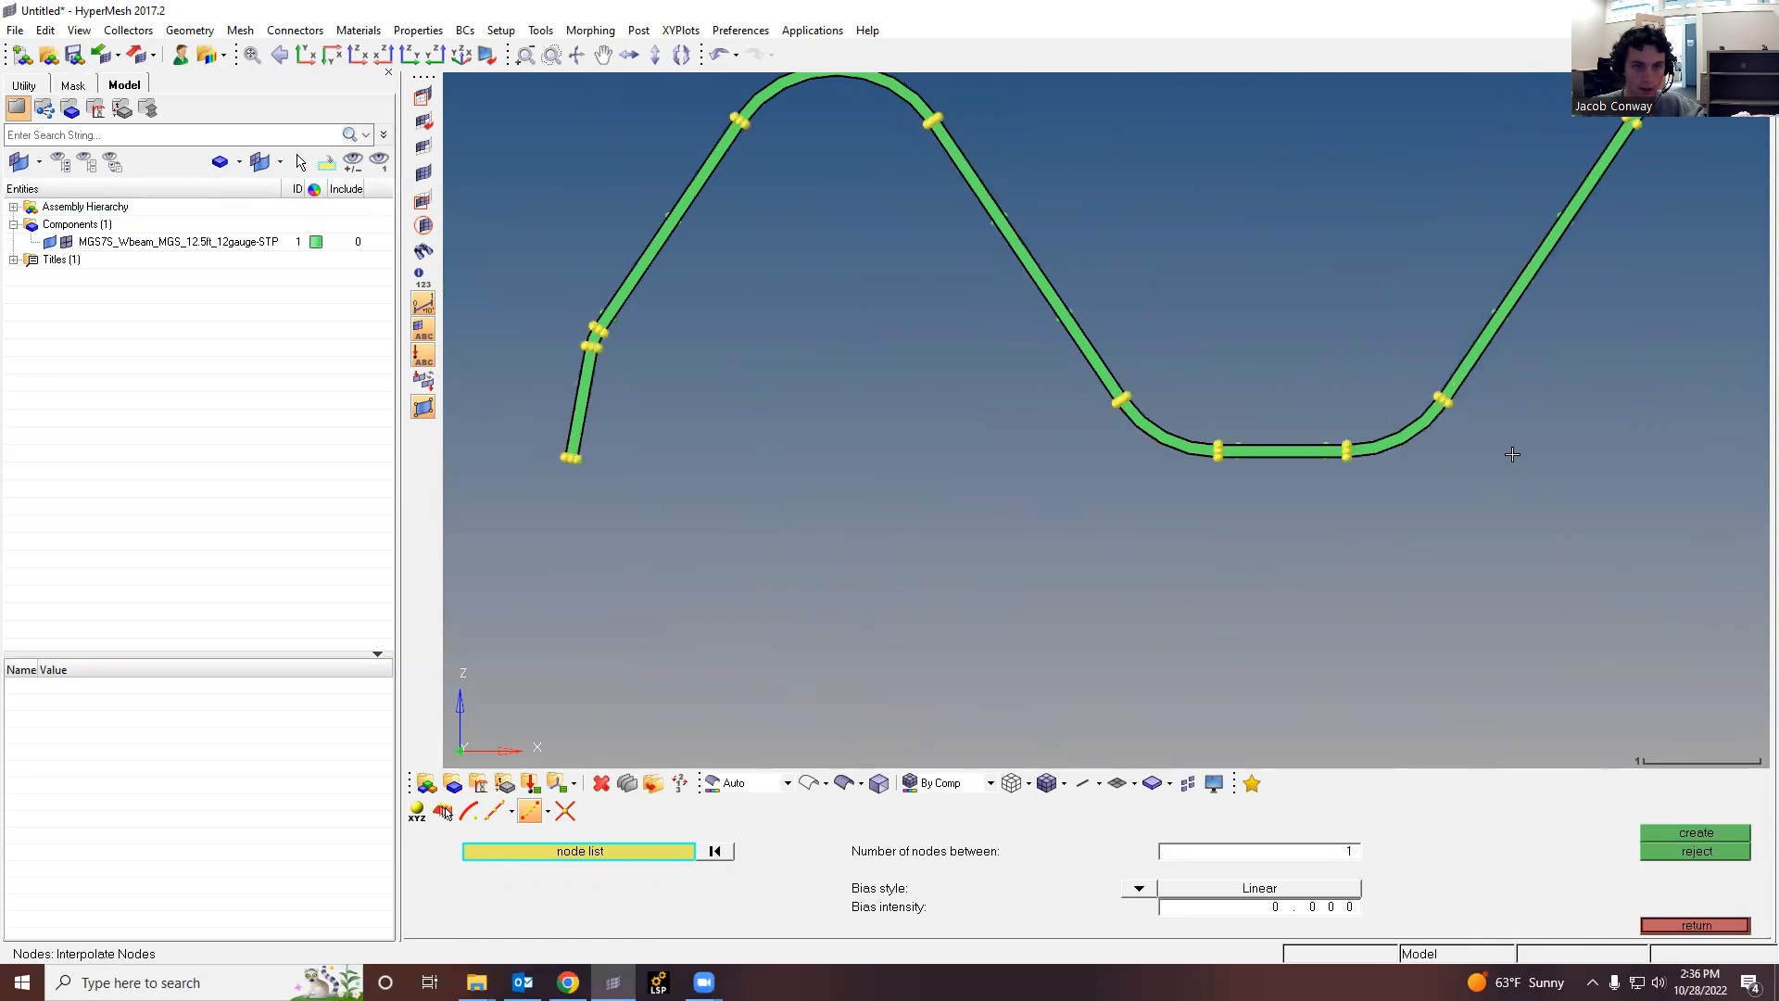
pyautogui.scroll(5, 1536, 322)
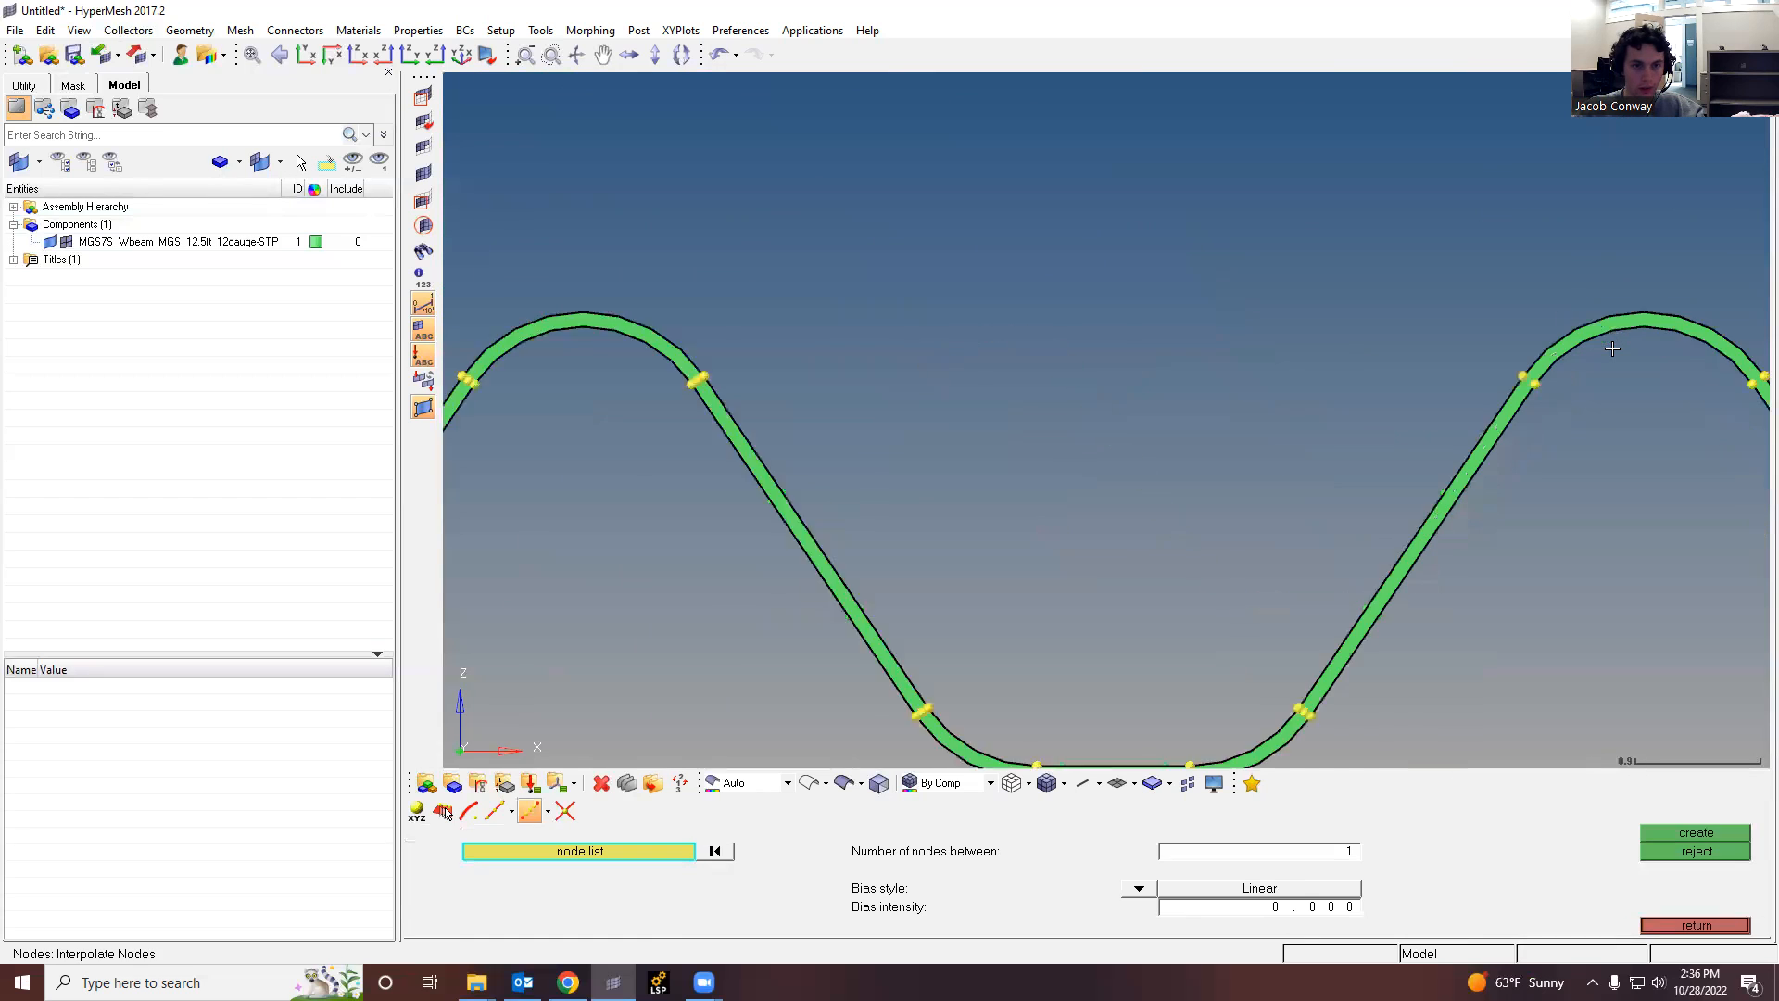
pyautogui.click(1516, 400)
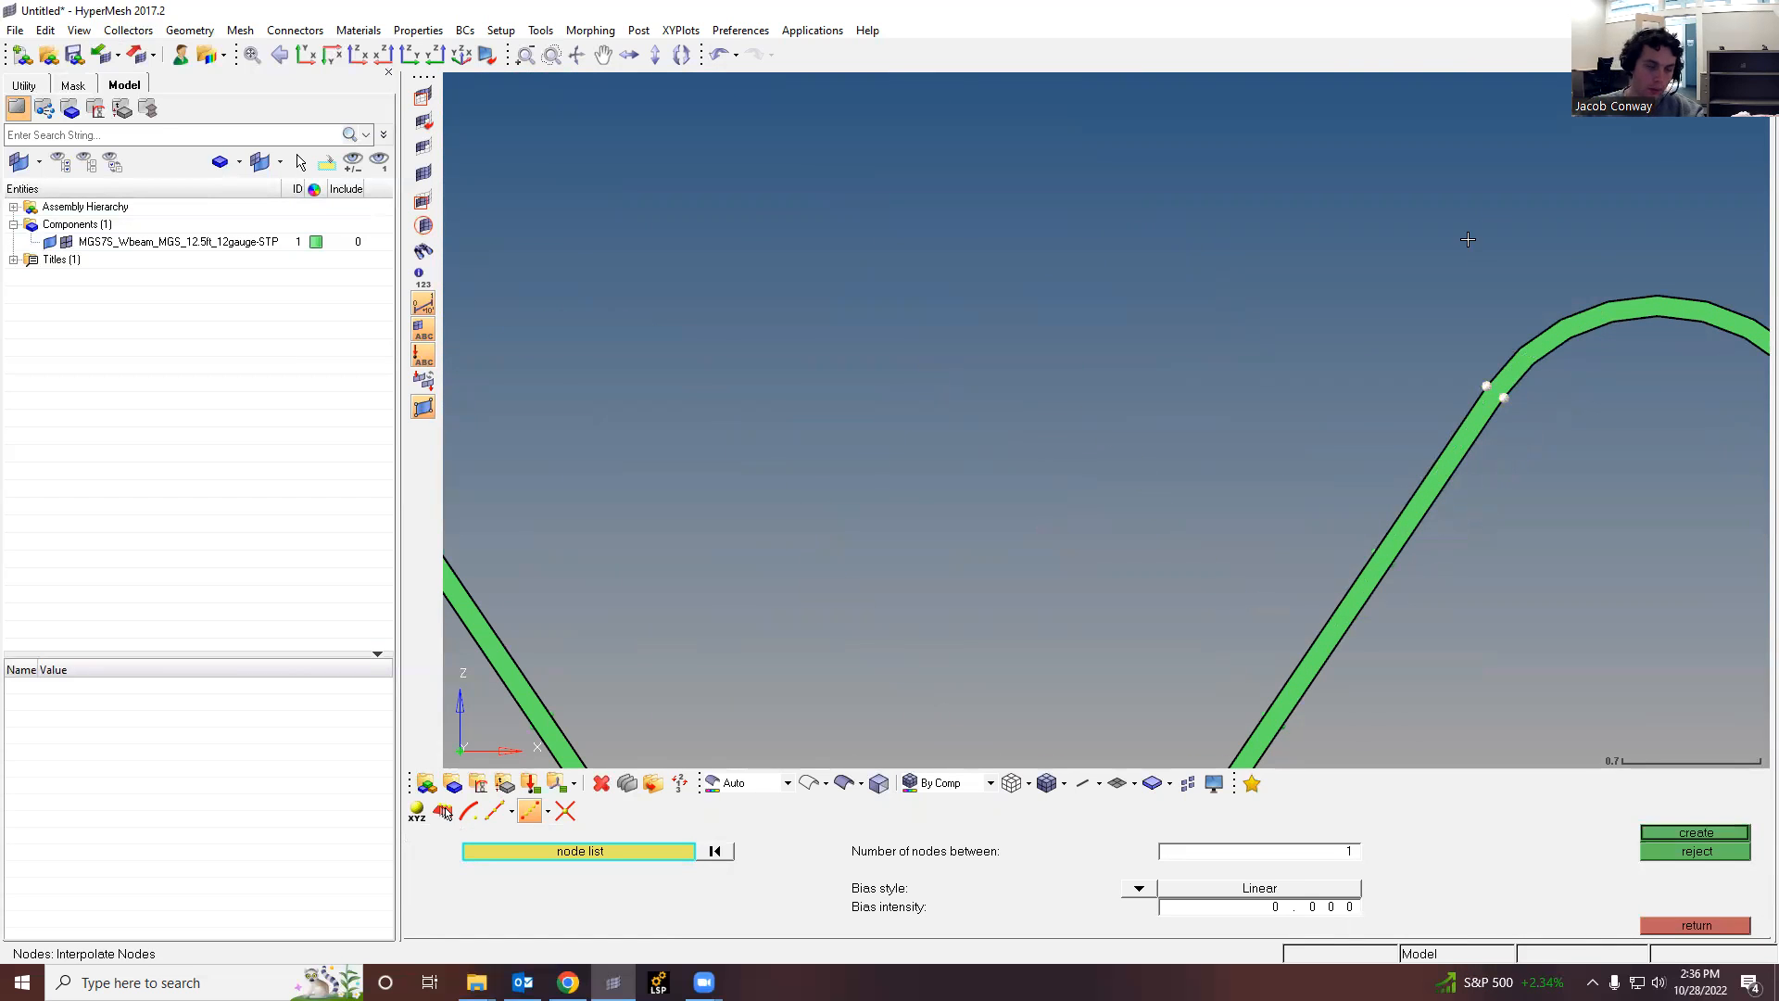
pyautogui.click(1697, 833)
pyautogui.scroll(-5, 1143, 389)
pyautogui.scroll(5, 1131, 389)
pyautogui.click(1125, 397)
pyautogui.click(1677, 836)
# Step: Interpolate a mid-thickness node between each of the two node pairs at the right lip bend
pyautogui.scroll(-5, 1320, 300)
pyautogui.scroll(5, 1336, 474)
pyautogui.scroll(3, 1345, 317)
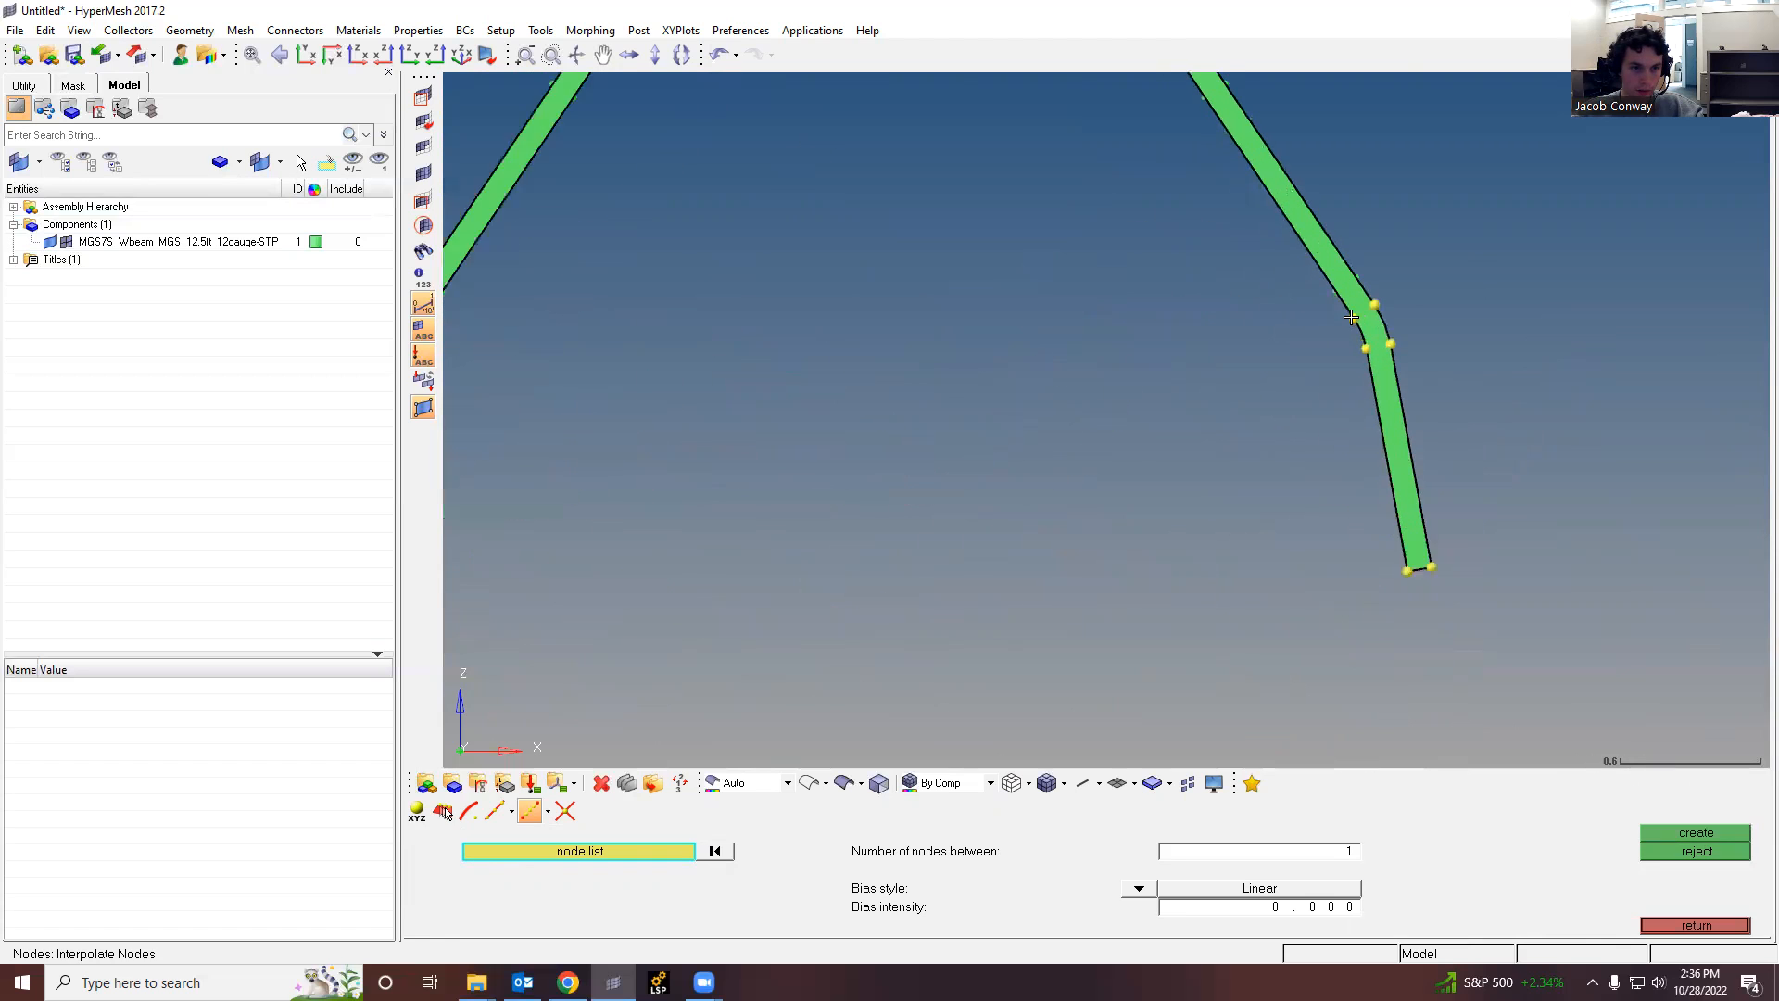
pyautogui.click(1356, 320)
pyautogui.click(1386, 301)
pyautogui.click(1705, 832)
pyautogui.click(1373, 360)
pyautogui.click(1403, 358)
pyautogui.click(1687, 832)
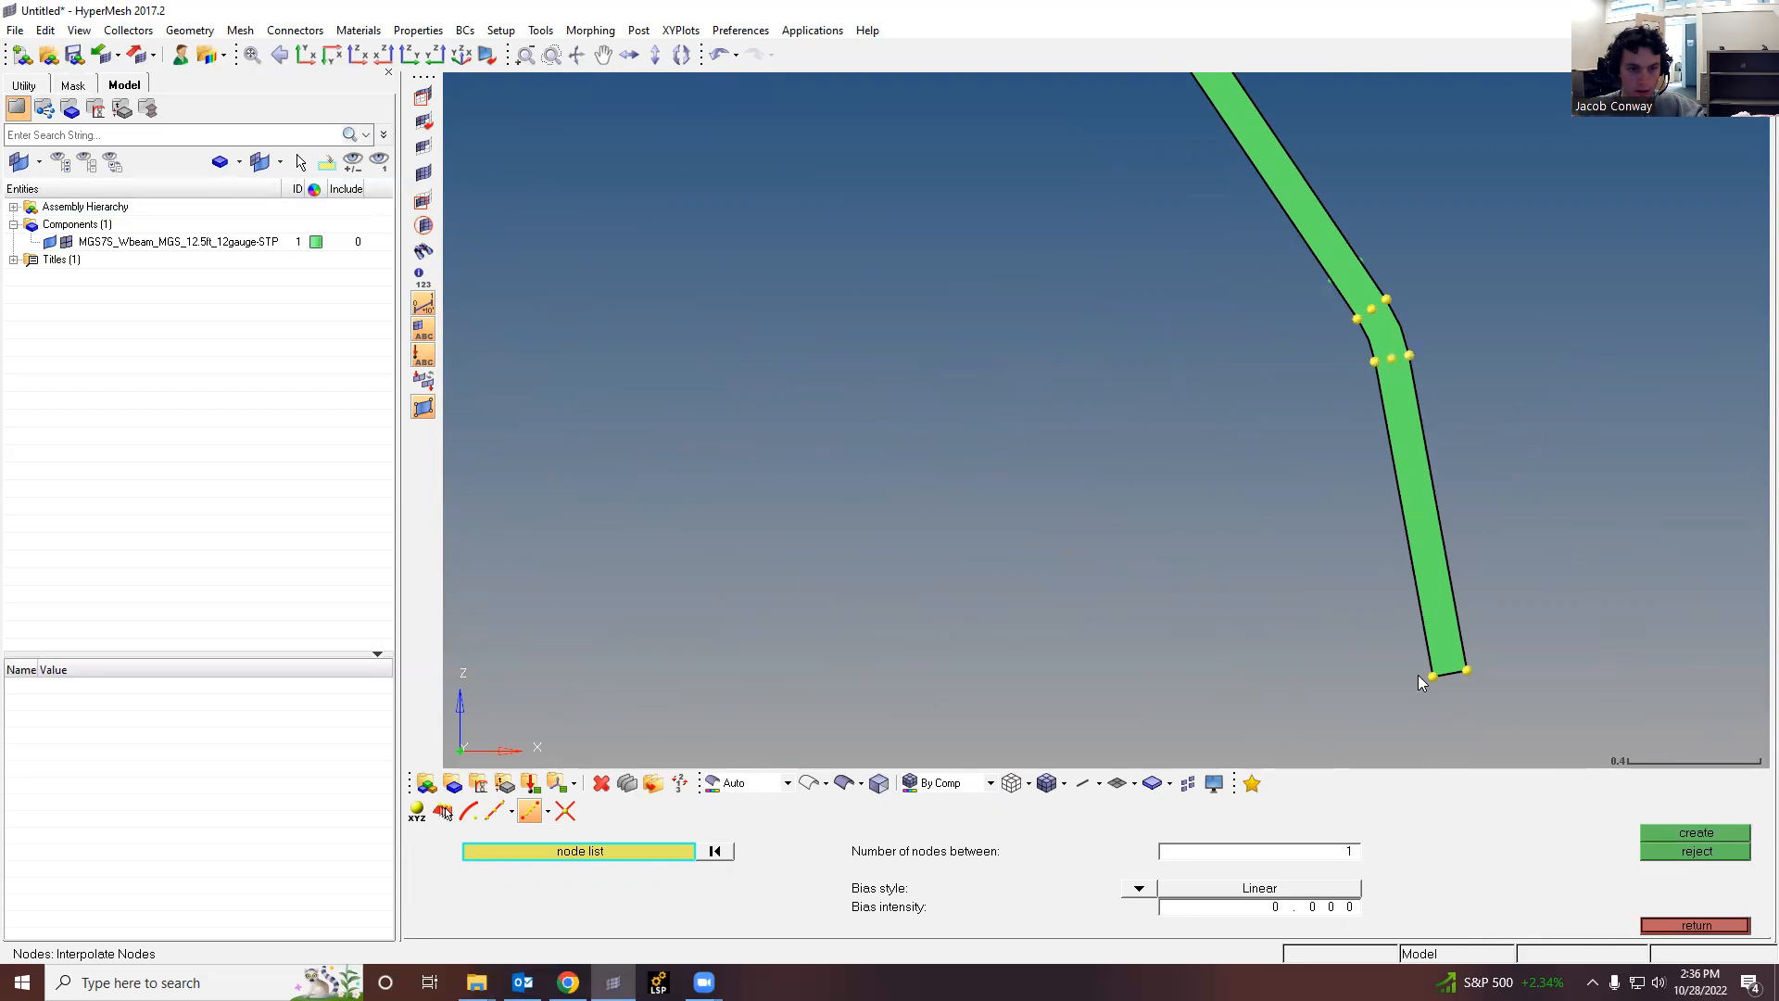
# Step: Interpolate a mid-thickness node between the inner and outer nodes at the profile's right tip
pyautogui.click(1431, 674)
pyautogui.click(1466, 667)
pyautogui.click(1698, 830)
pyautogui.scroll(-3, 1104, 439)
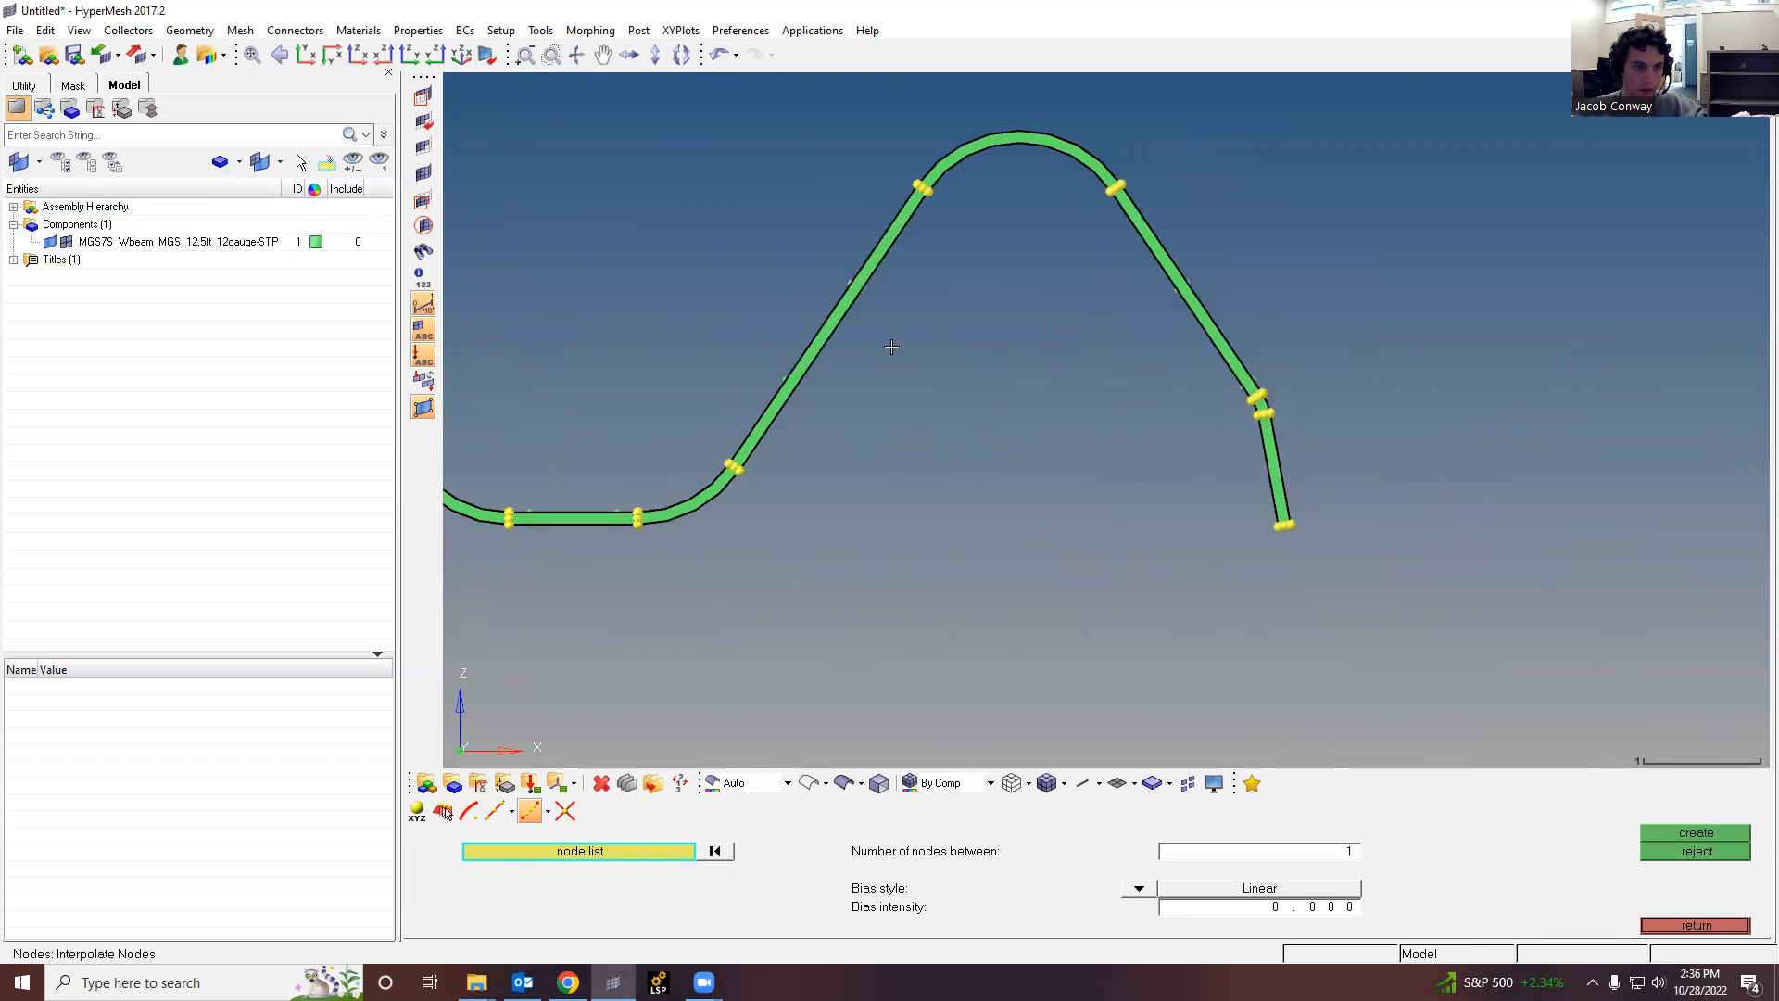
# Step: Examine the valley's left bend and the spacing of its mid-thickness nodes up close
pyautogui.scroll(-2, 681, 381)
pyautogui.scroll(6, 681, 381)
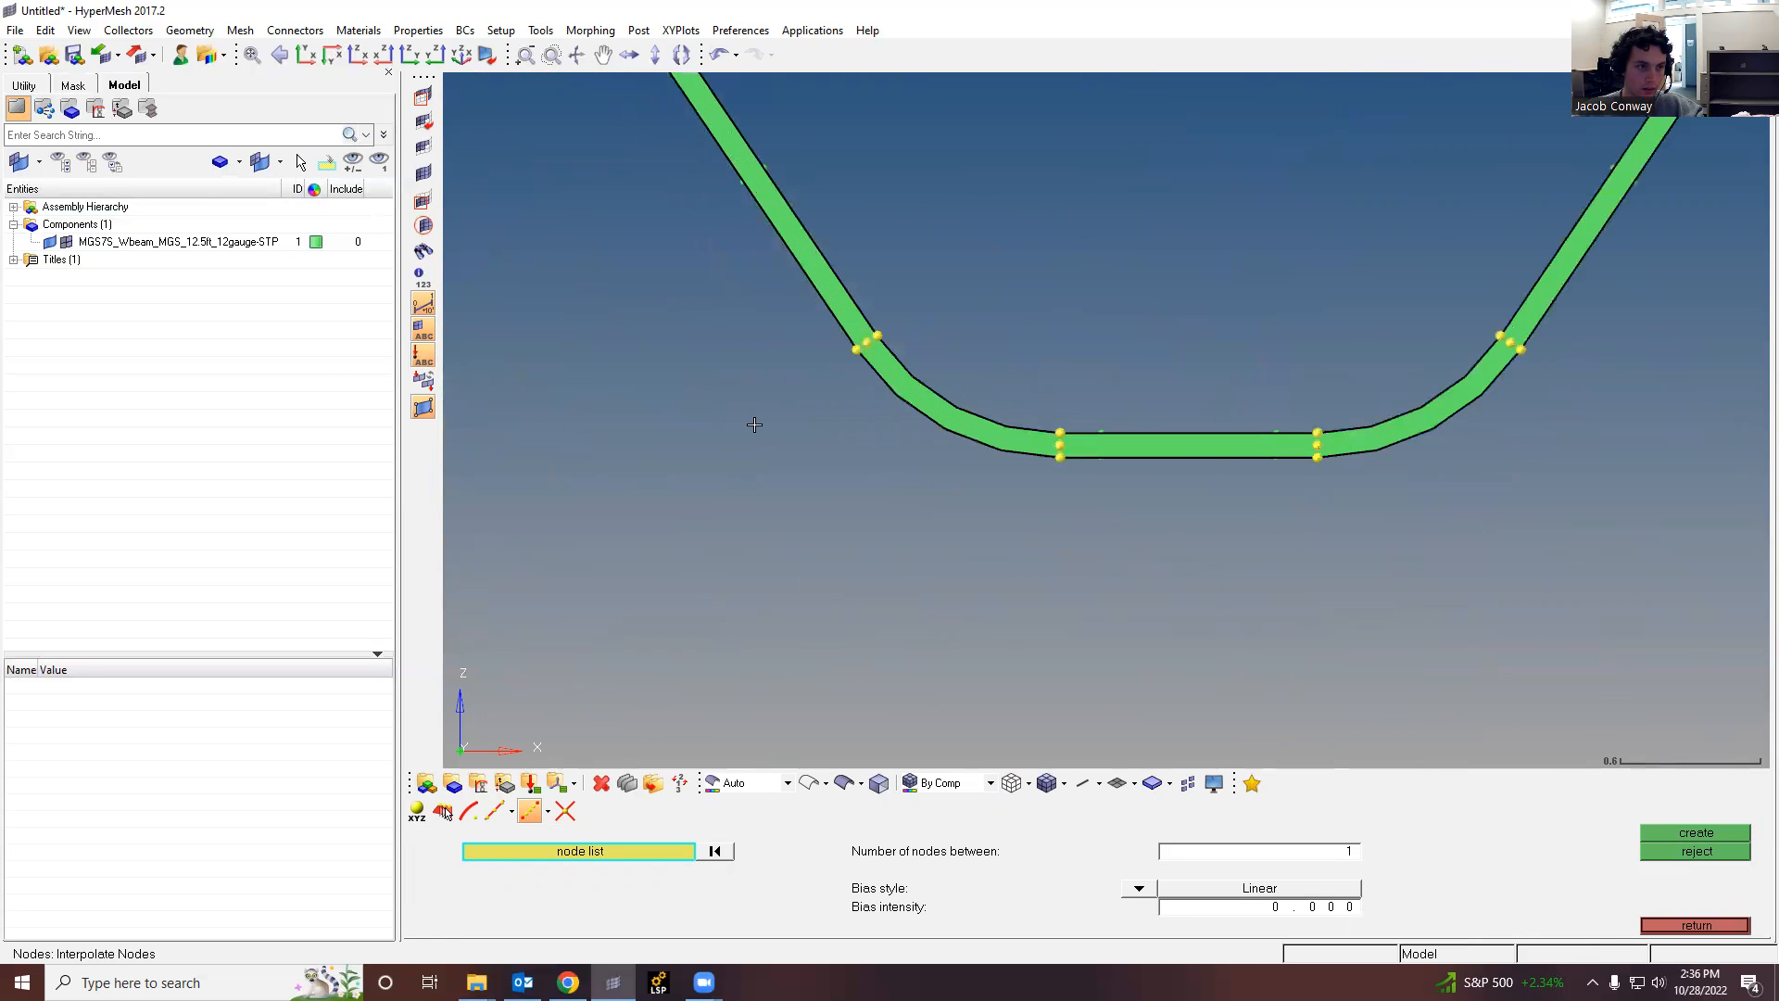
pyautogui.scroll(3, 827, 359)
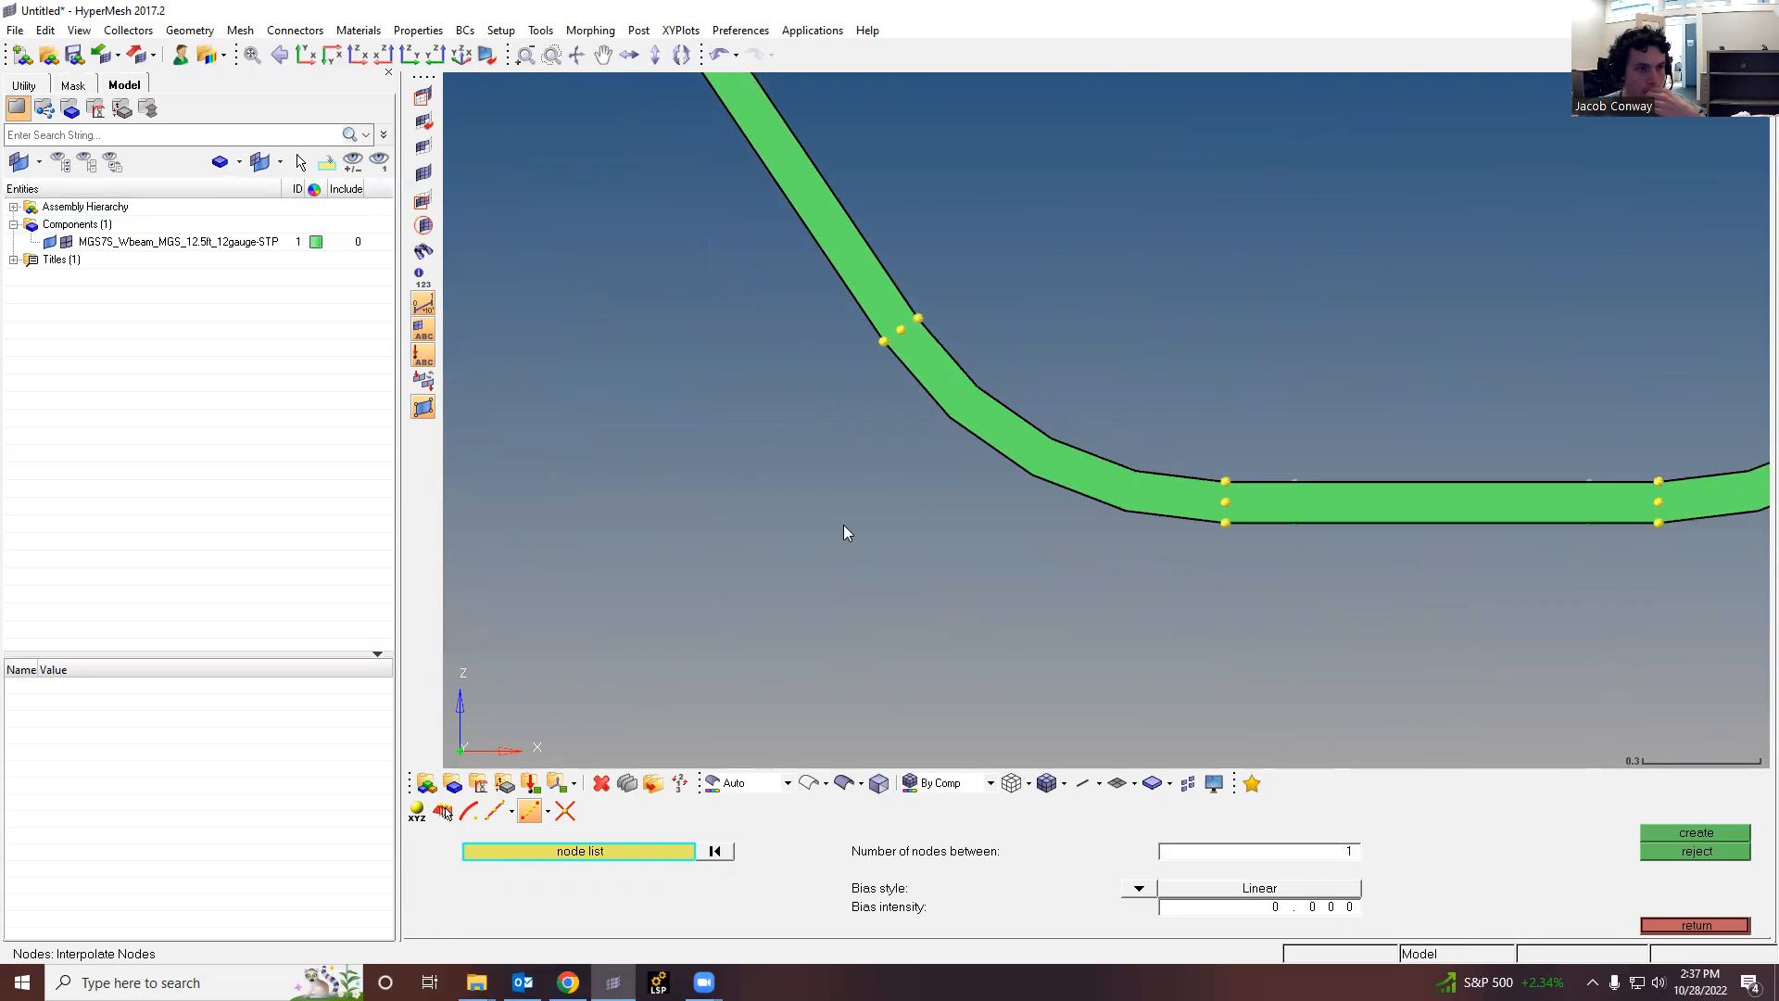
pyautogui.scroll(-5, 1050, 428)
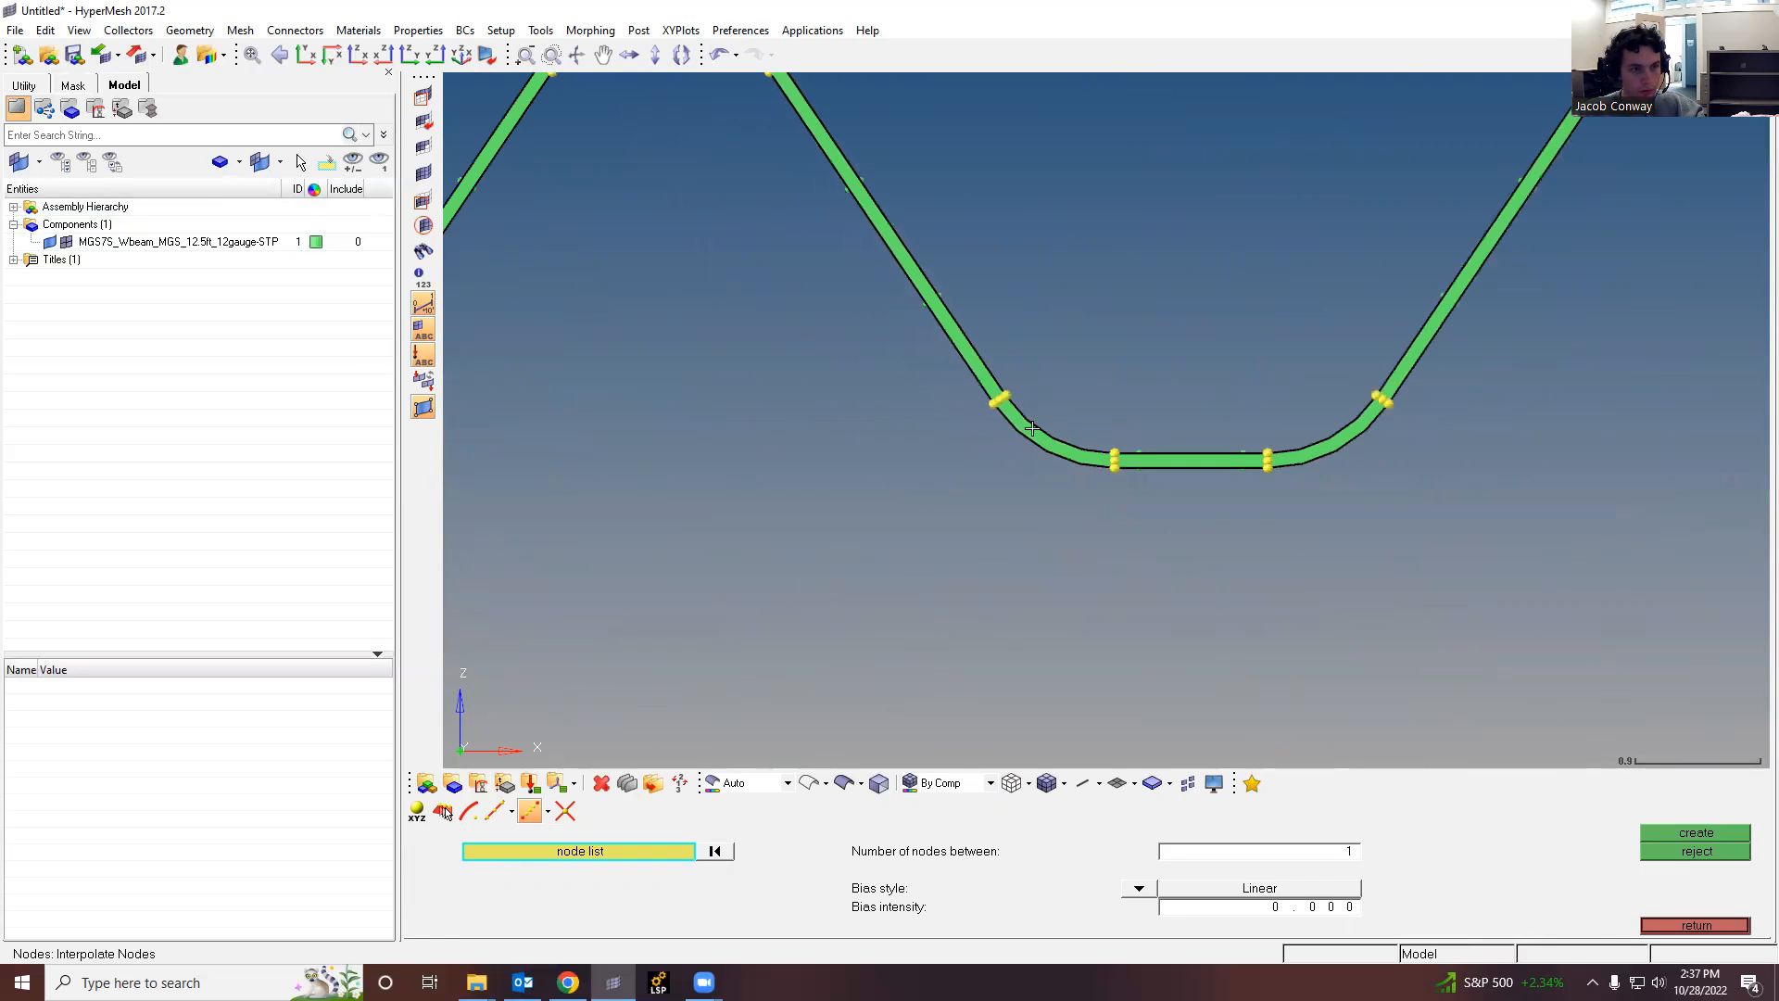
pyautogui.scroll(2, 1045, 433)
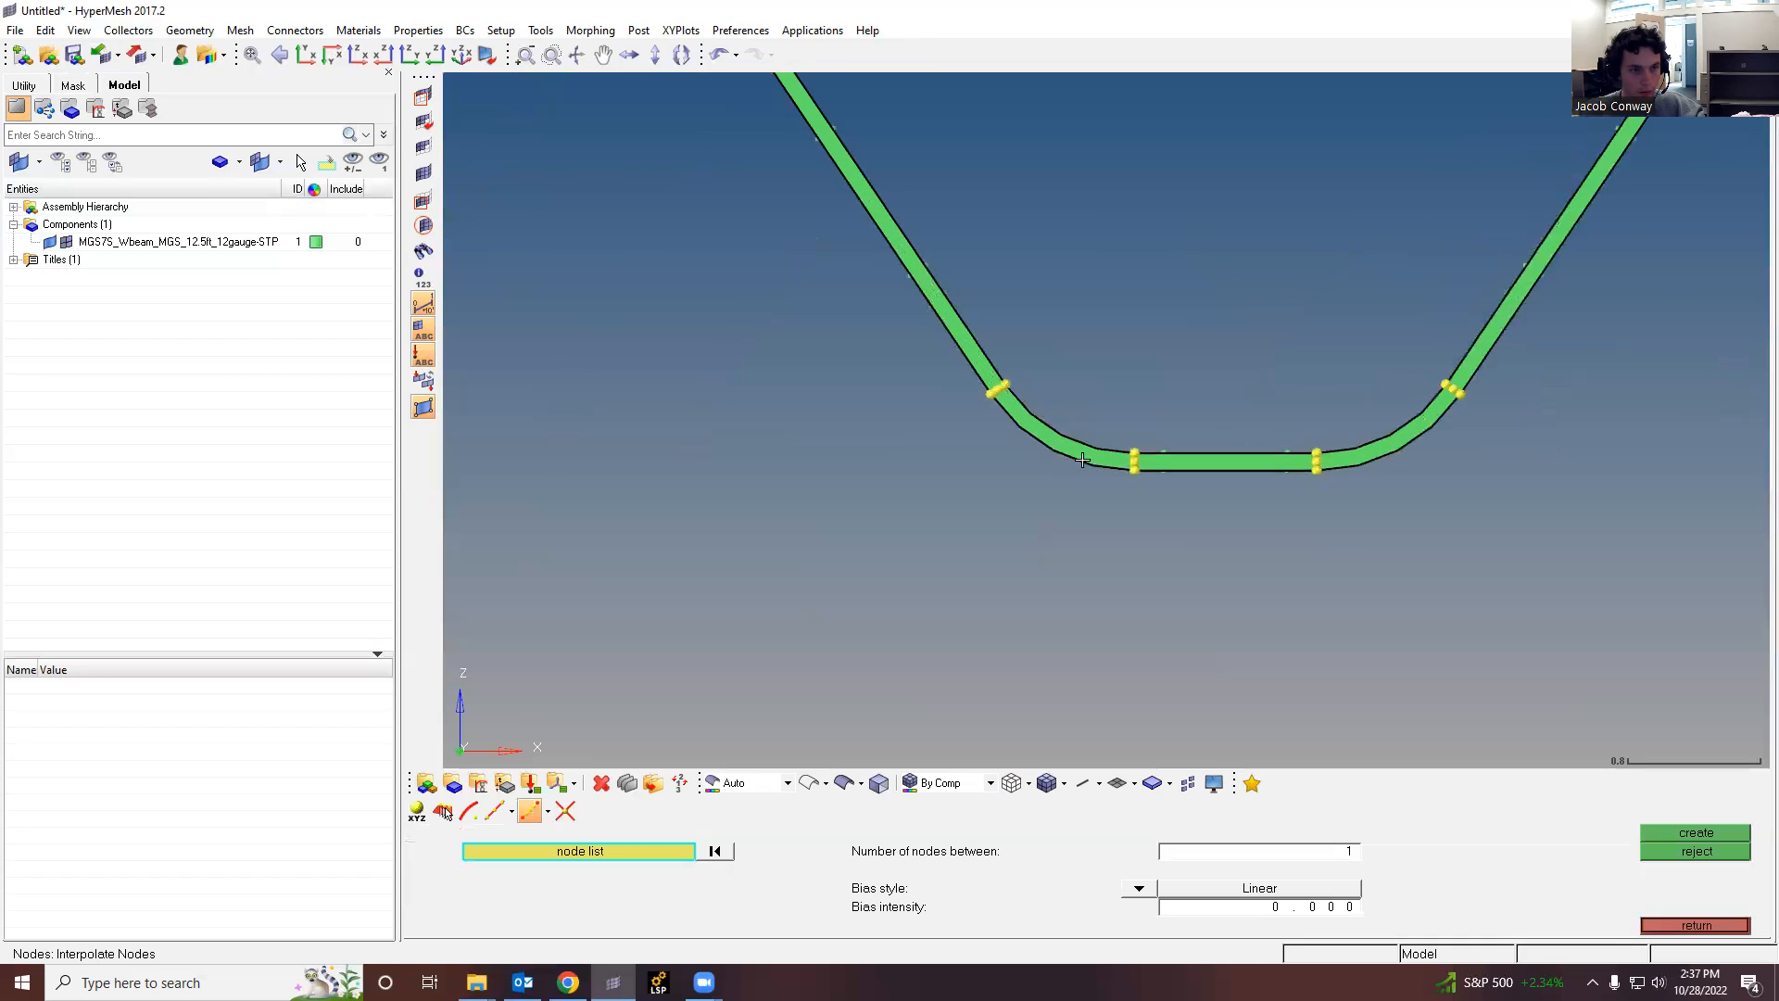
pyautogui.scroll(1, 1032, 418)
pyautogui.scroll(1, 1032, 419)
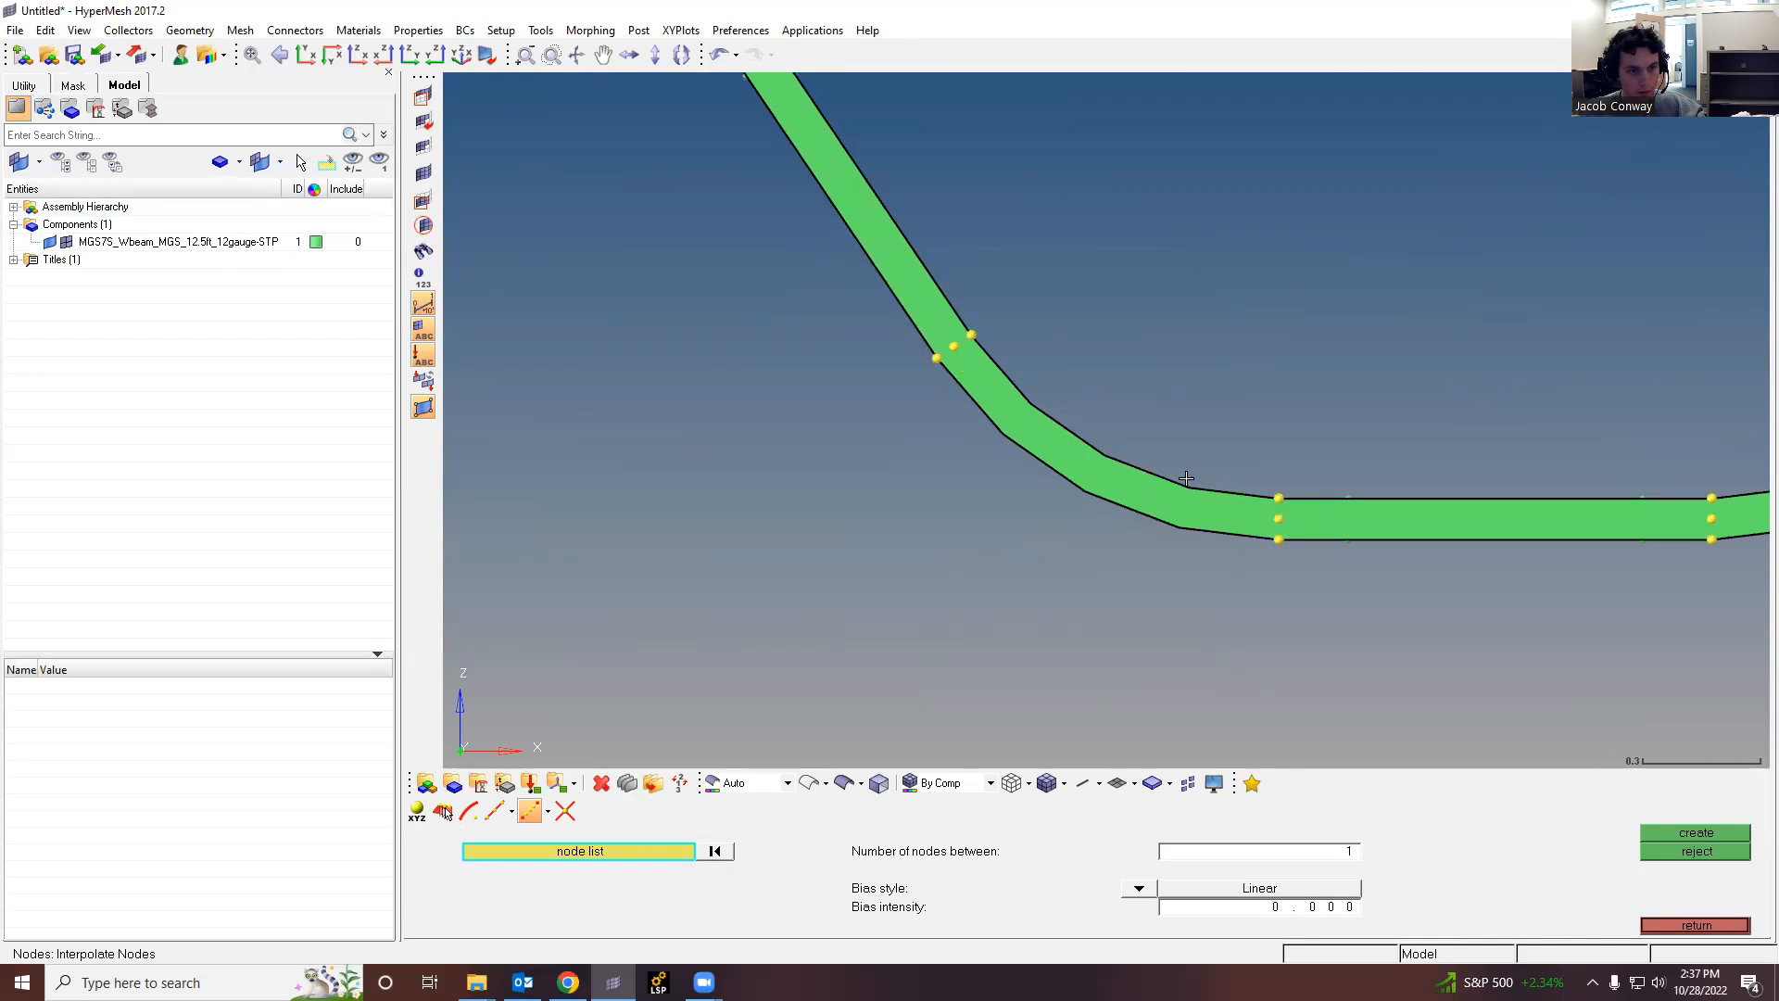
pyautogui.scroll(2, 1189, 482)
pyautogui.scroll(1, 1205, 494)
pyautogui.scroll(-2, 1112, 444)
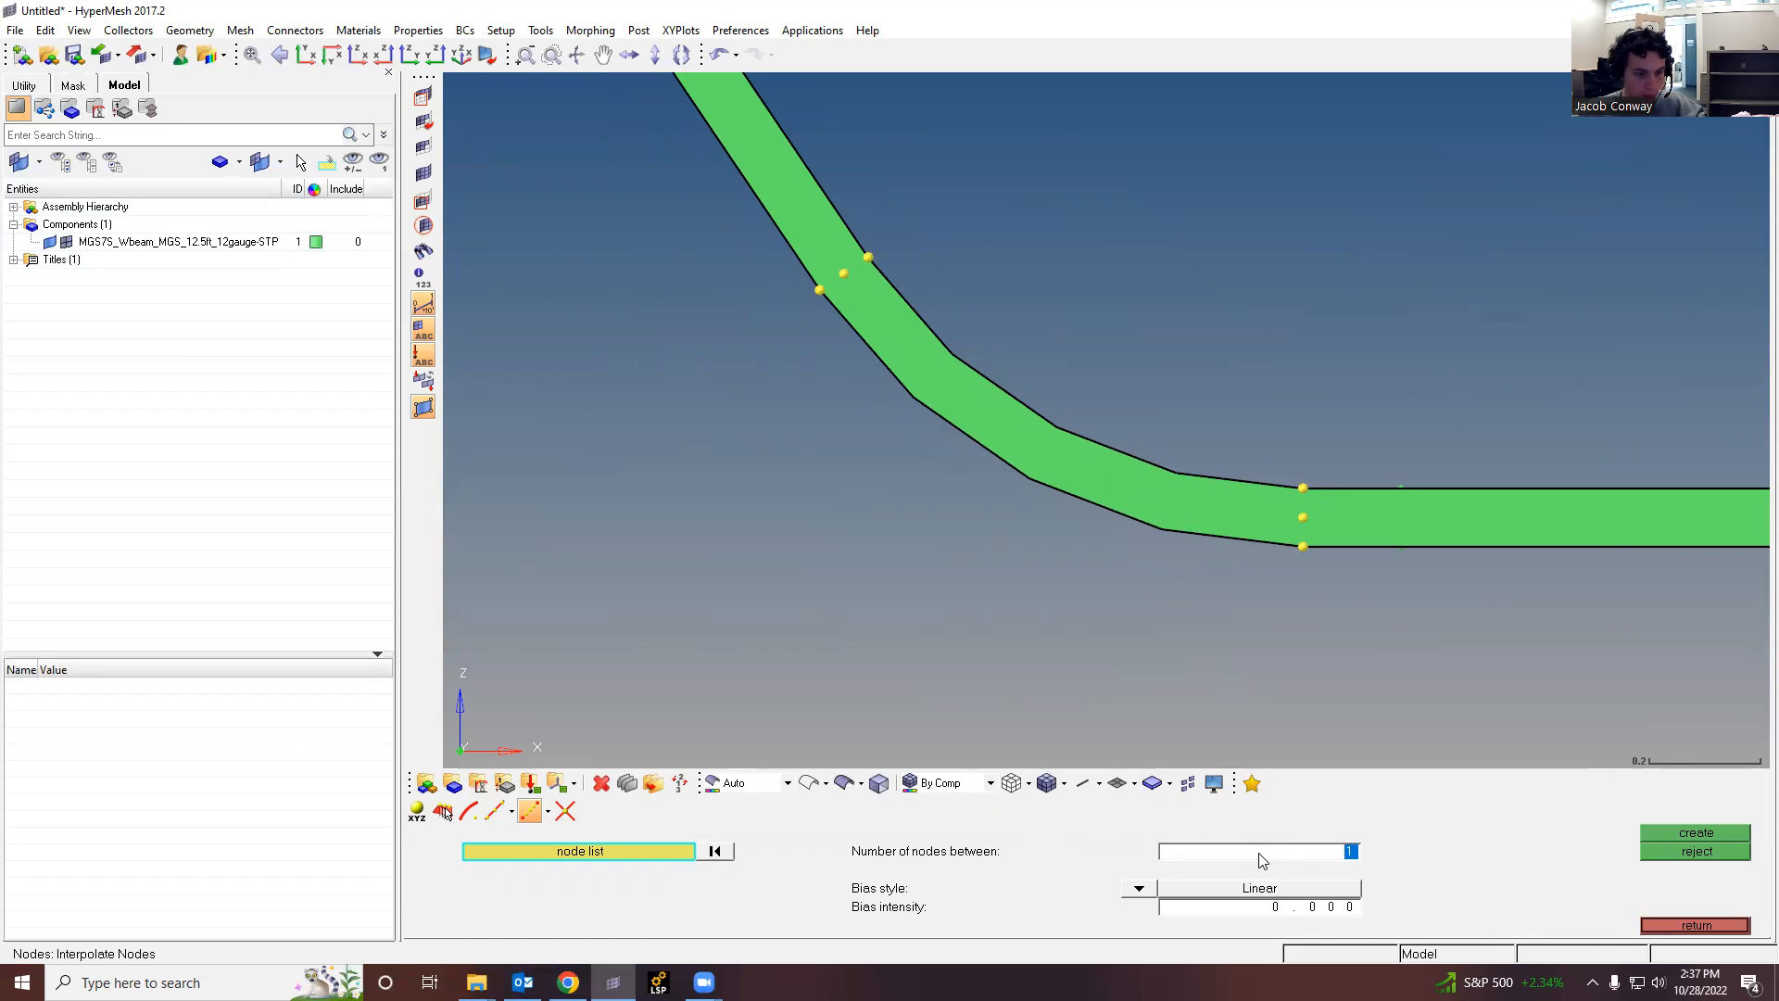
# Step: Try to interpolate 5 nodes between the two mid-thickness nodes at the ends of the valley's left bend
pyautogui.write('5')
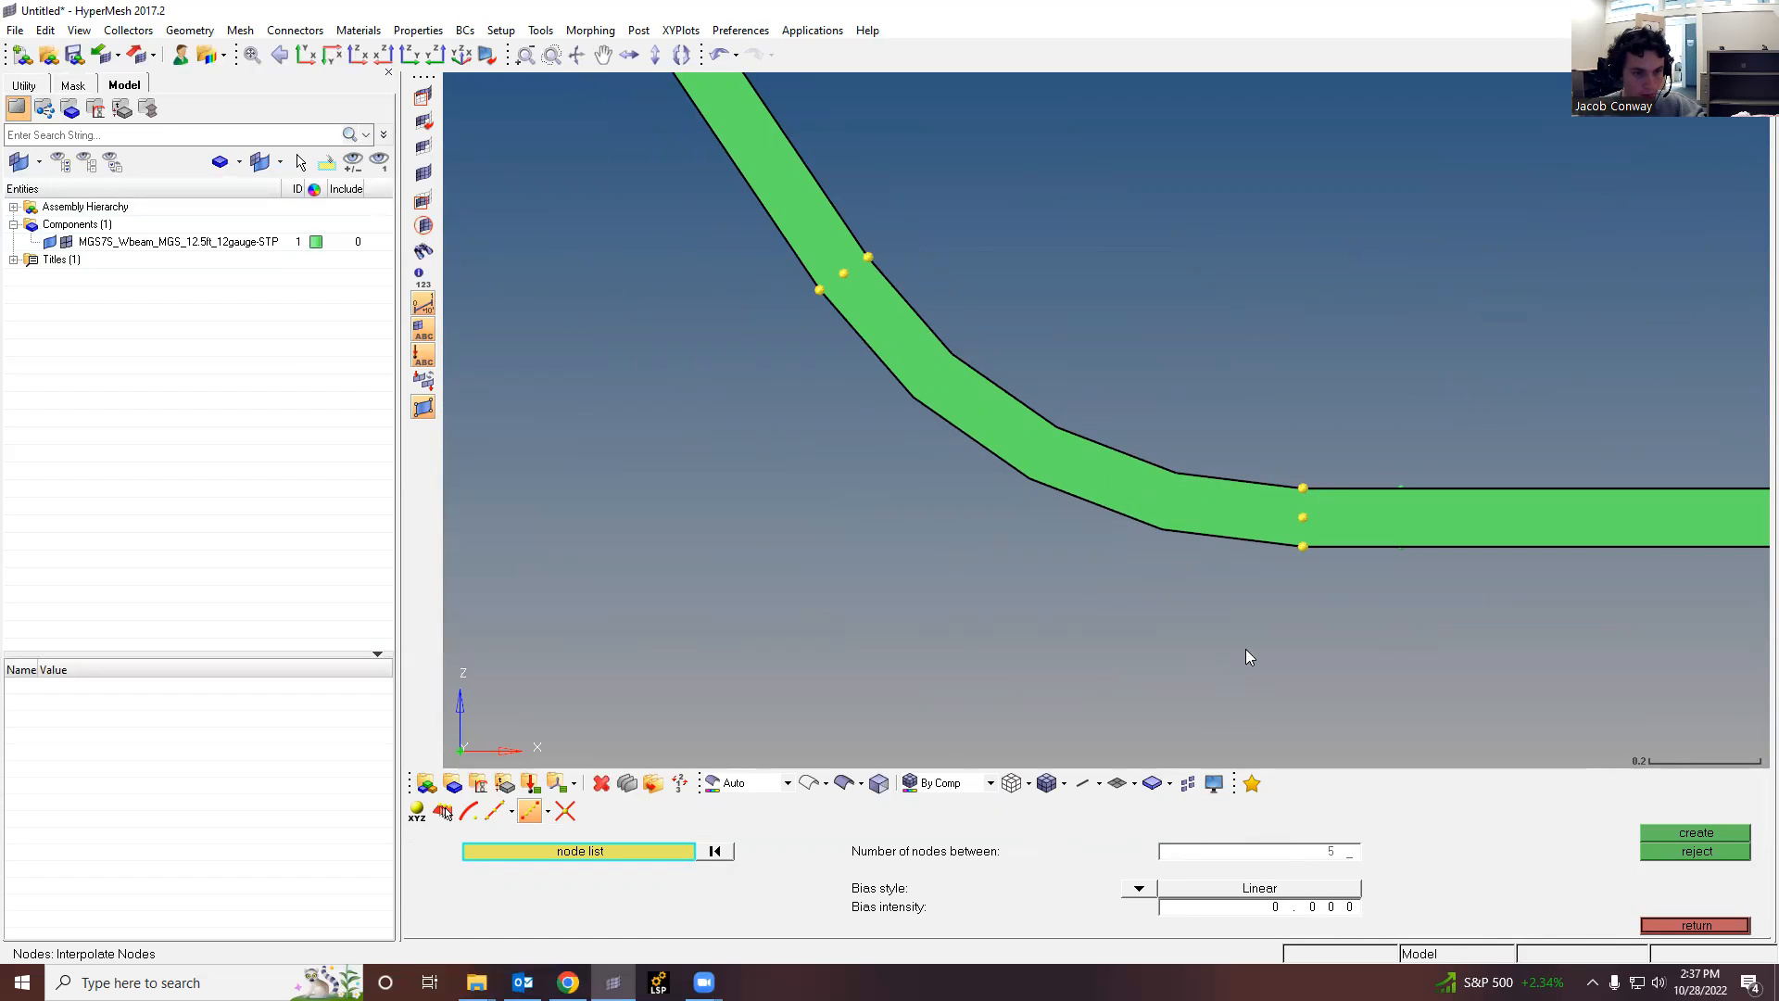
pyautogui.click(1302, 516)
pyautogui.click(843, 273)
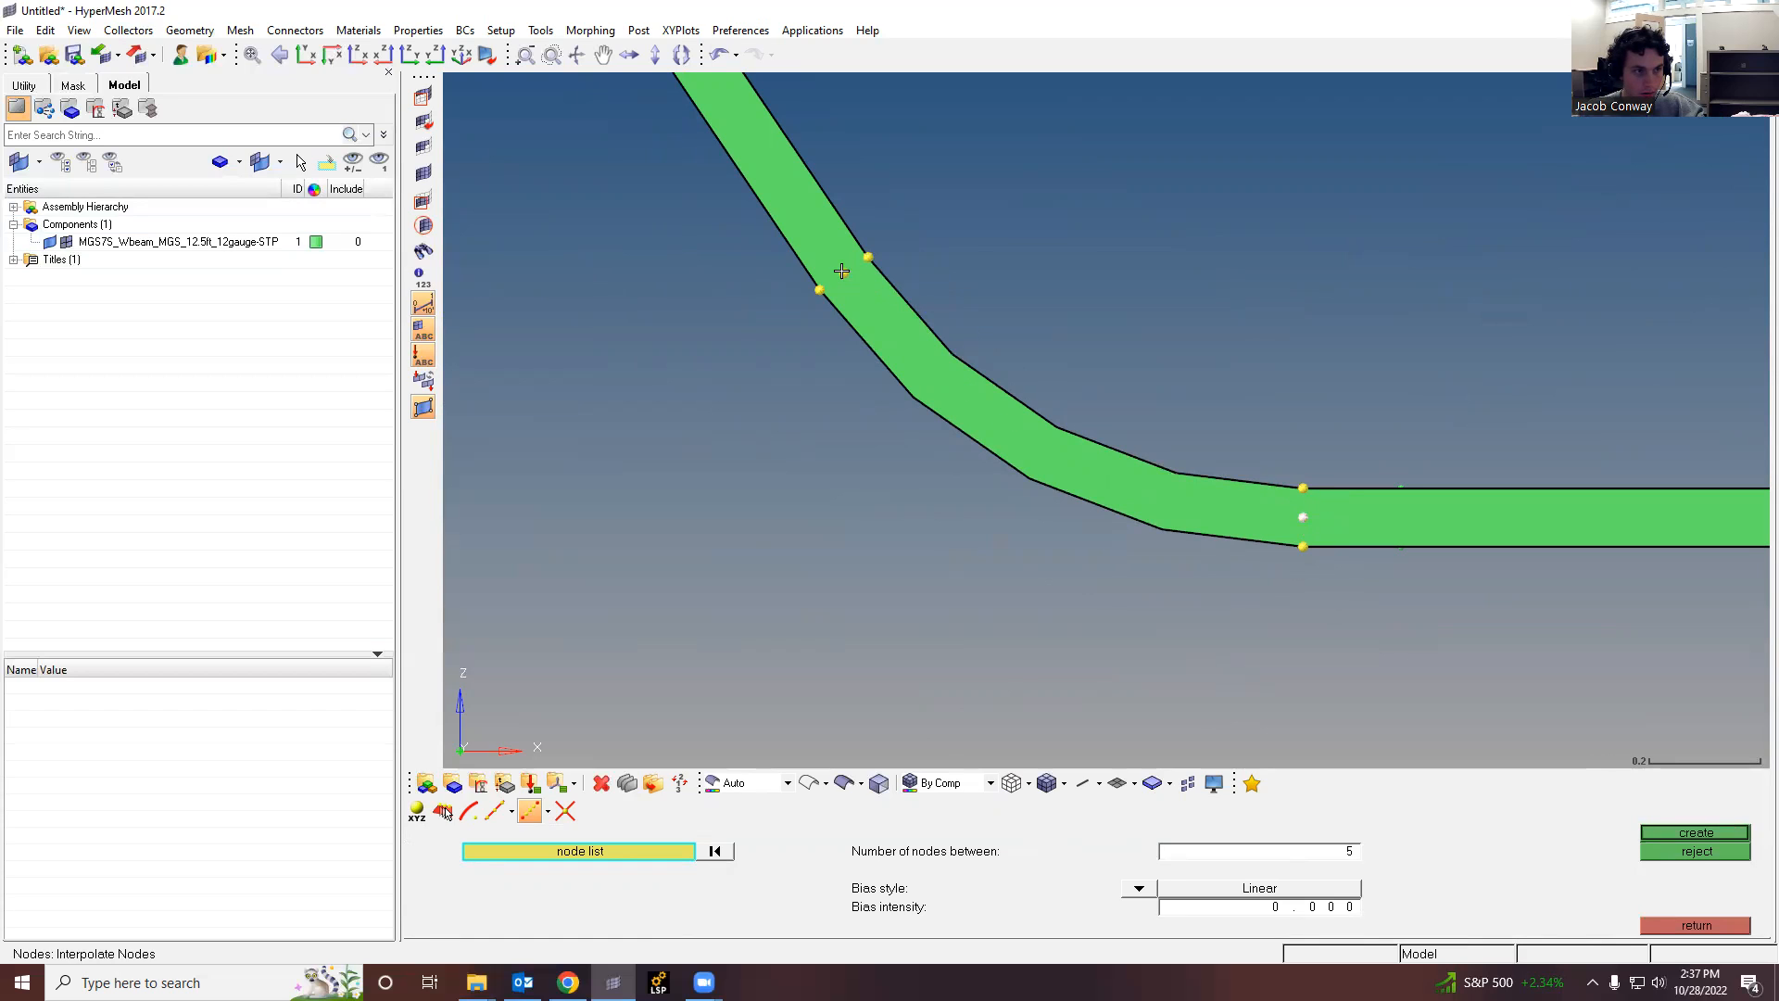
pyautogui.click(1679, 830)
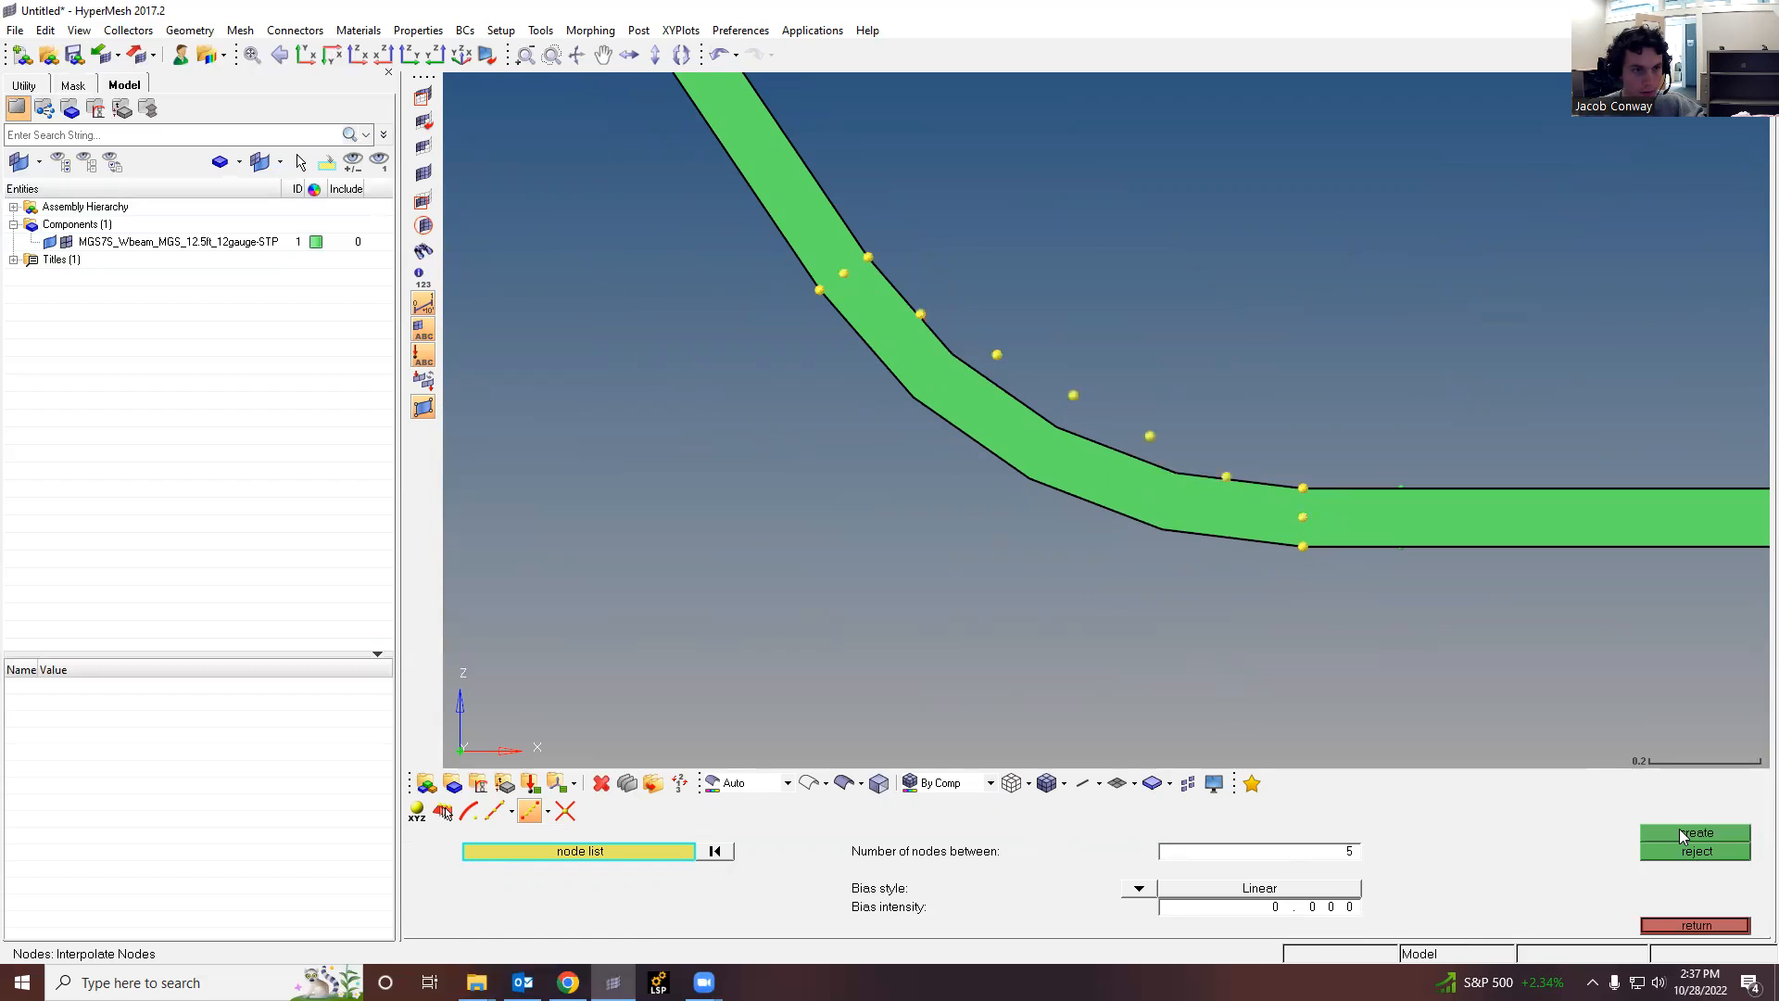
pyautogui.click(1693, 854)
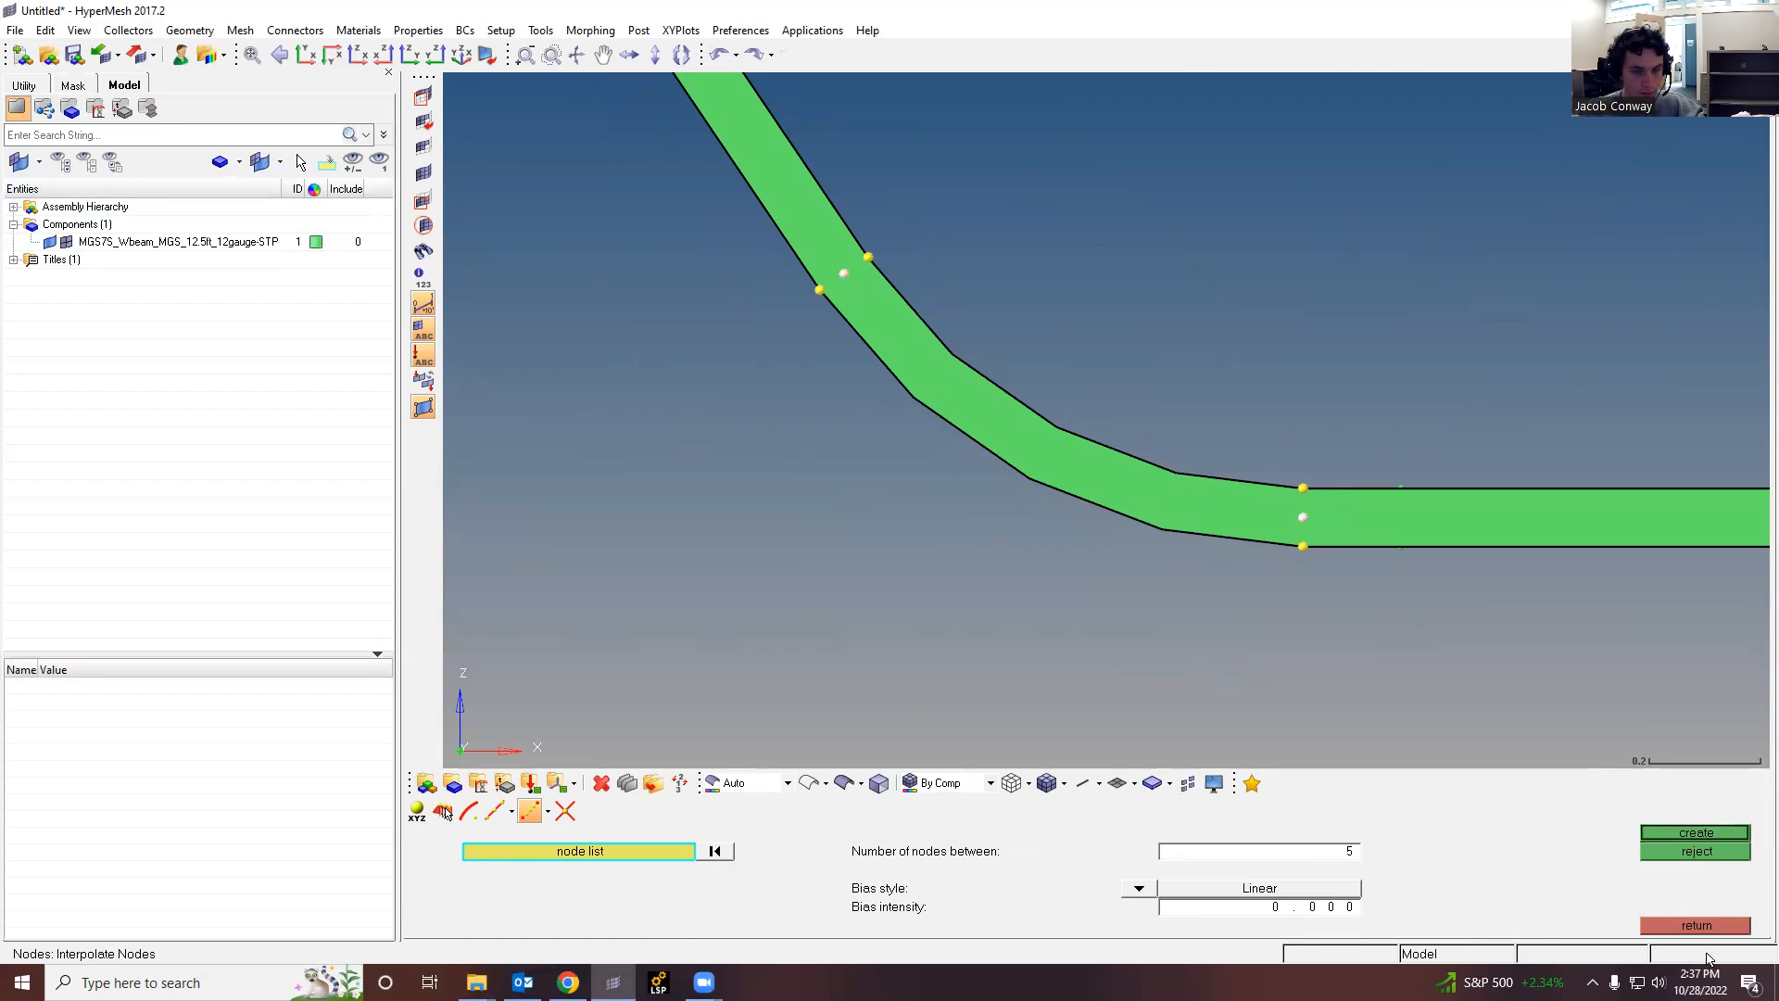
pyautogui.click(1695, 925)
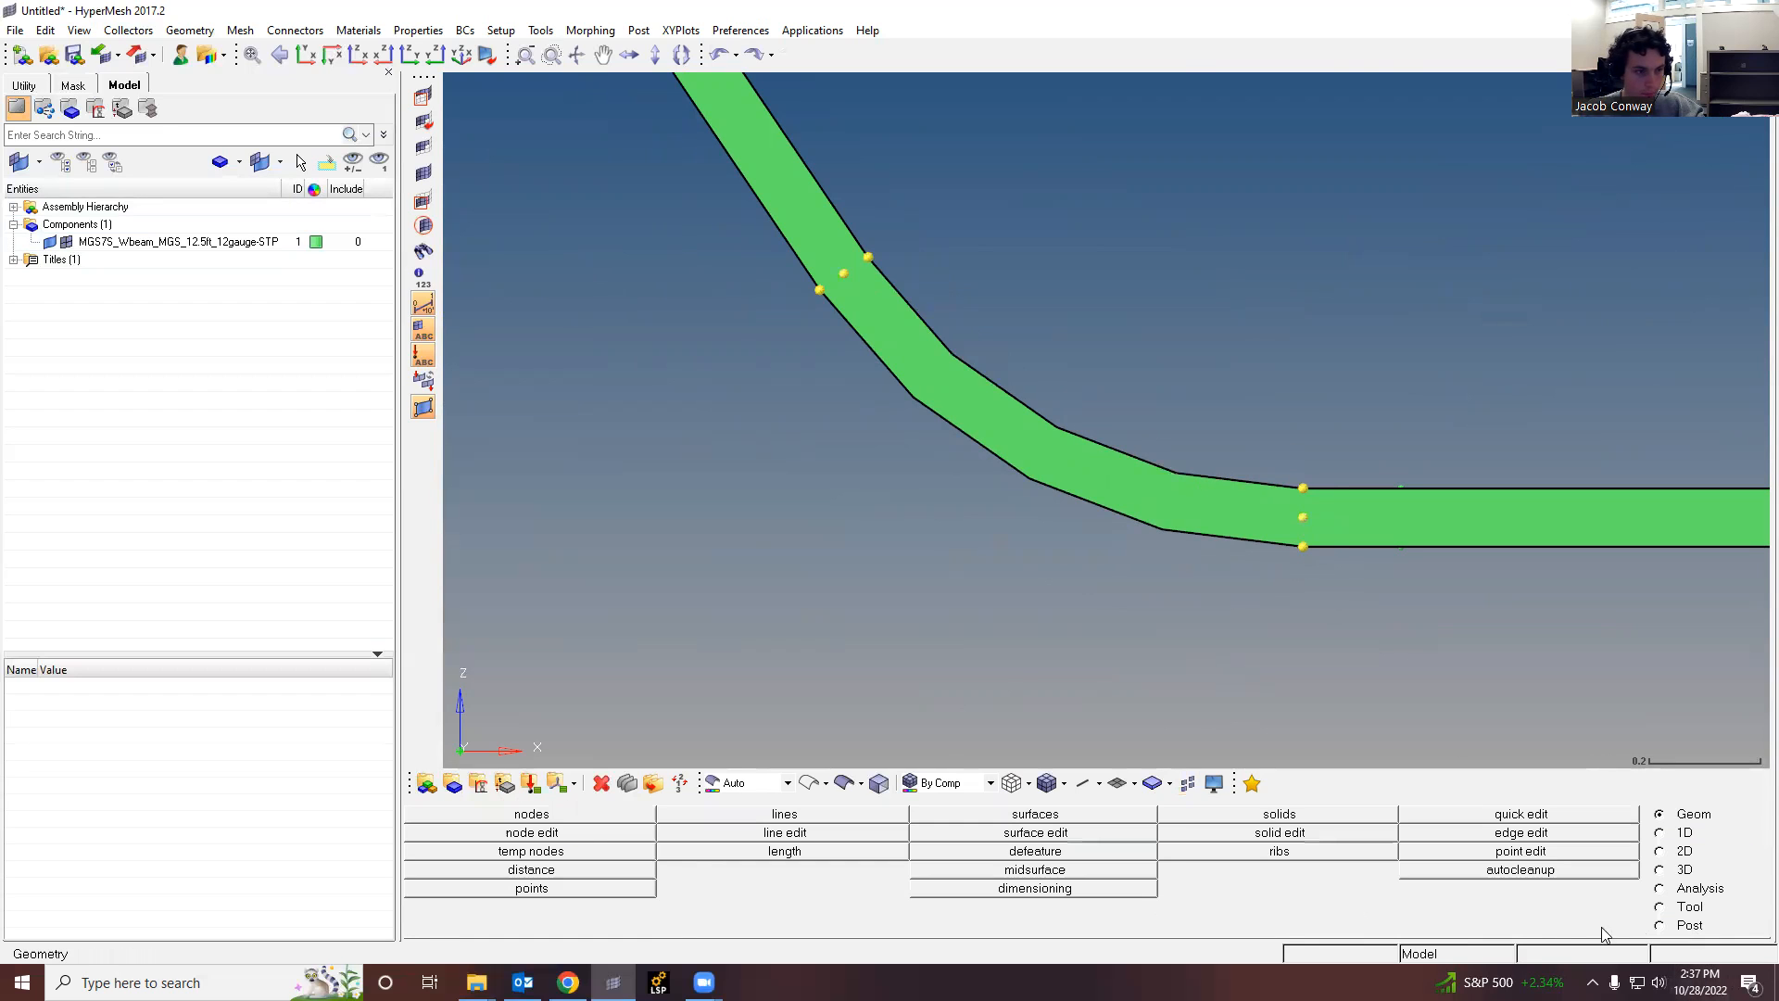
# Step: Extract 5 parametric nodes along the upper edge line of the valley's left bend
pyautogui.click(586, 820)
pyautogui.click(494, 814)
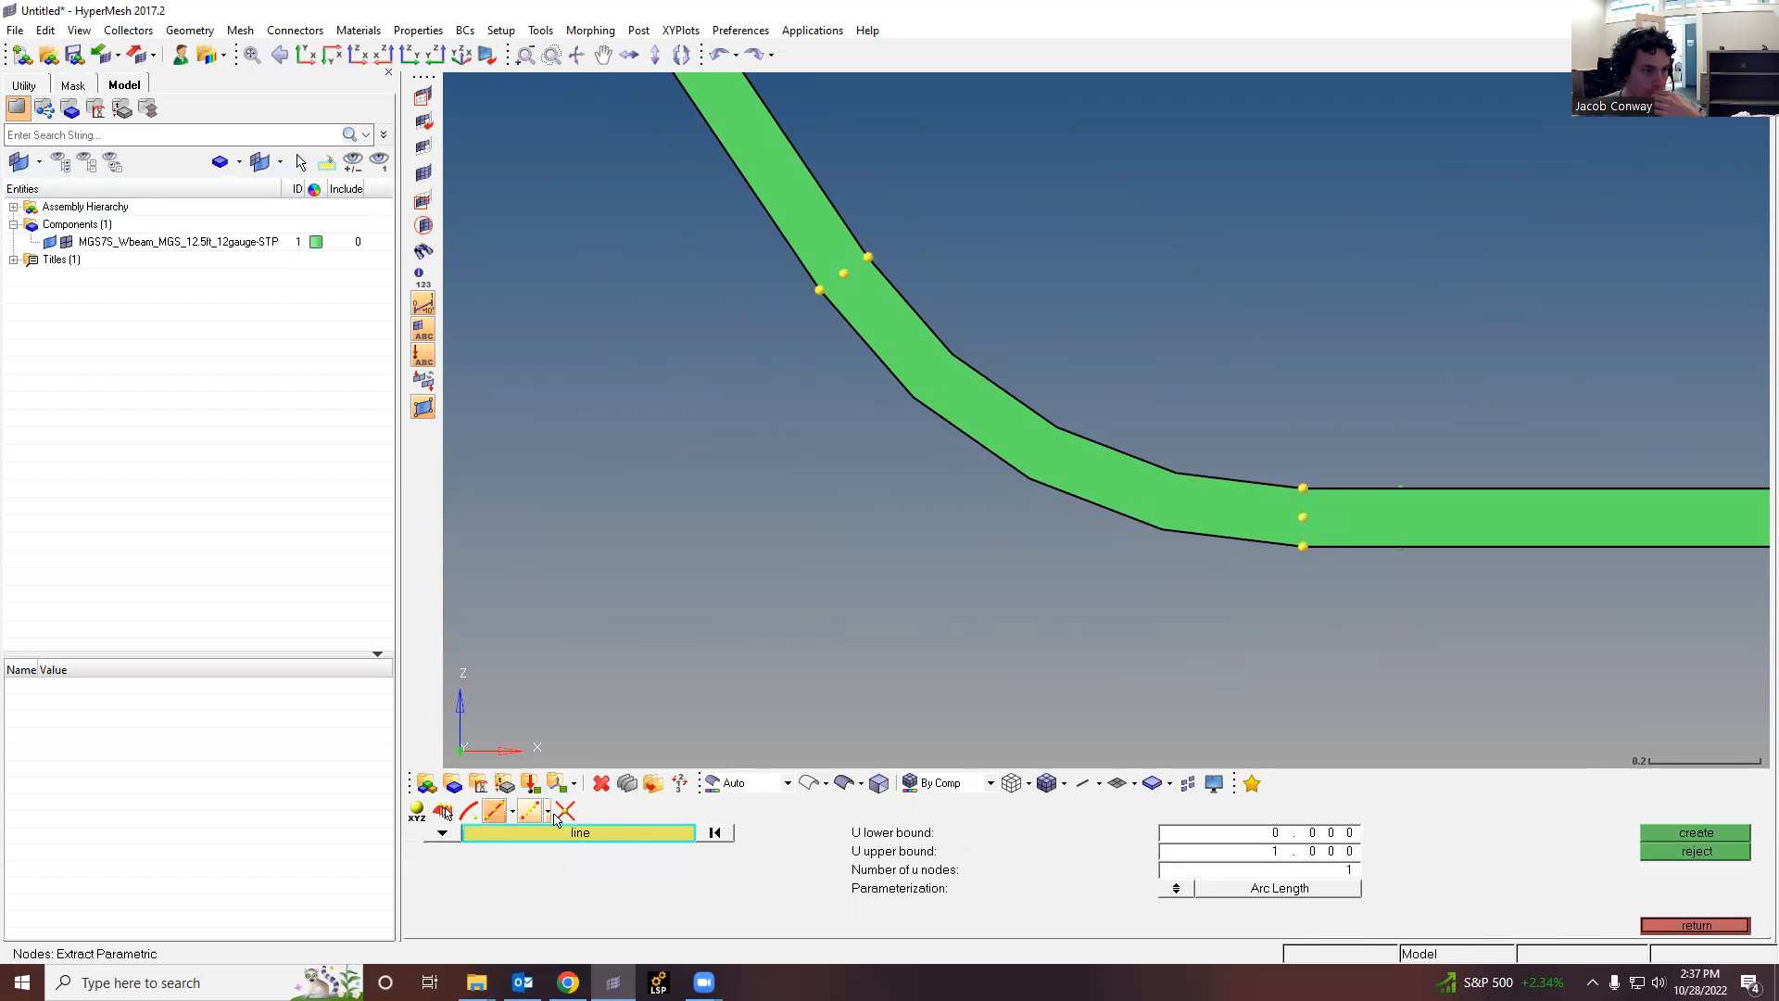
pyautogui.click(1279, 875)
pyautogui.write('5')
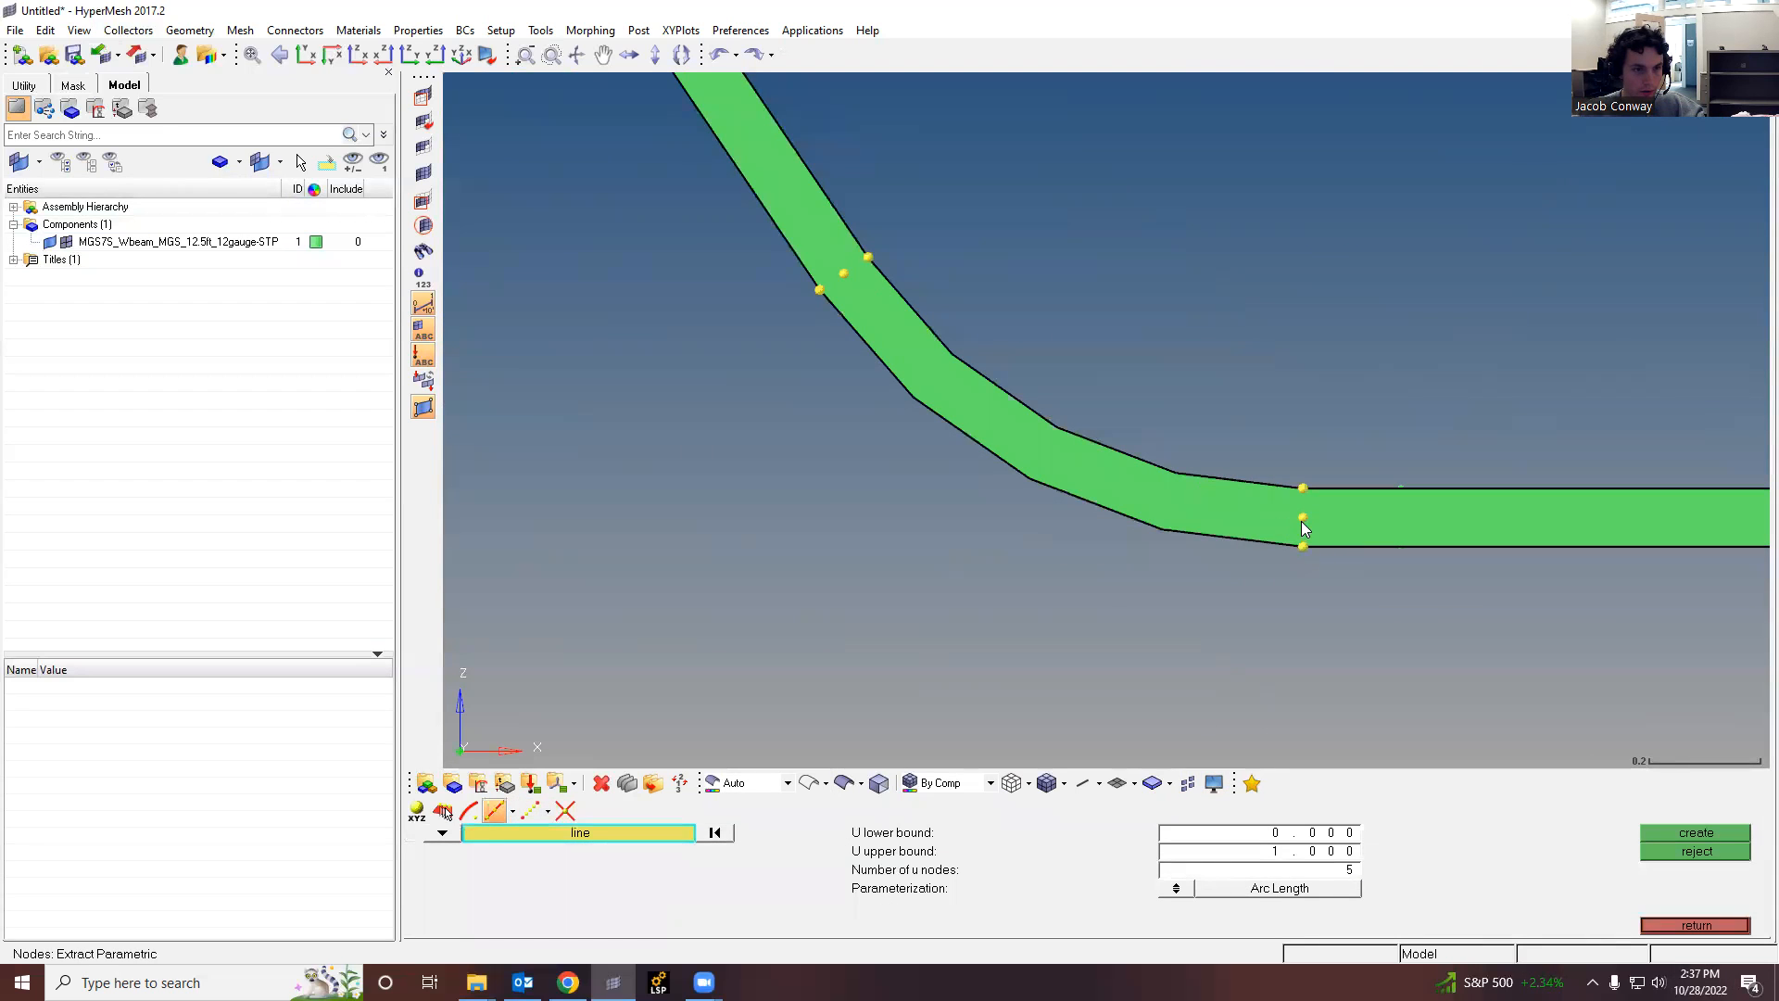
pyautogui.click(1210, 480)
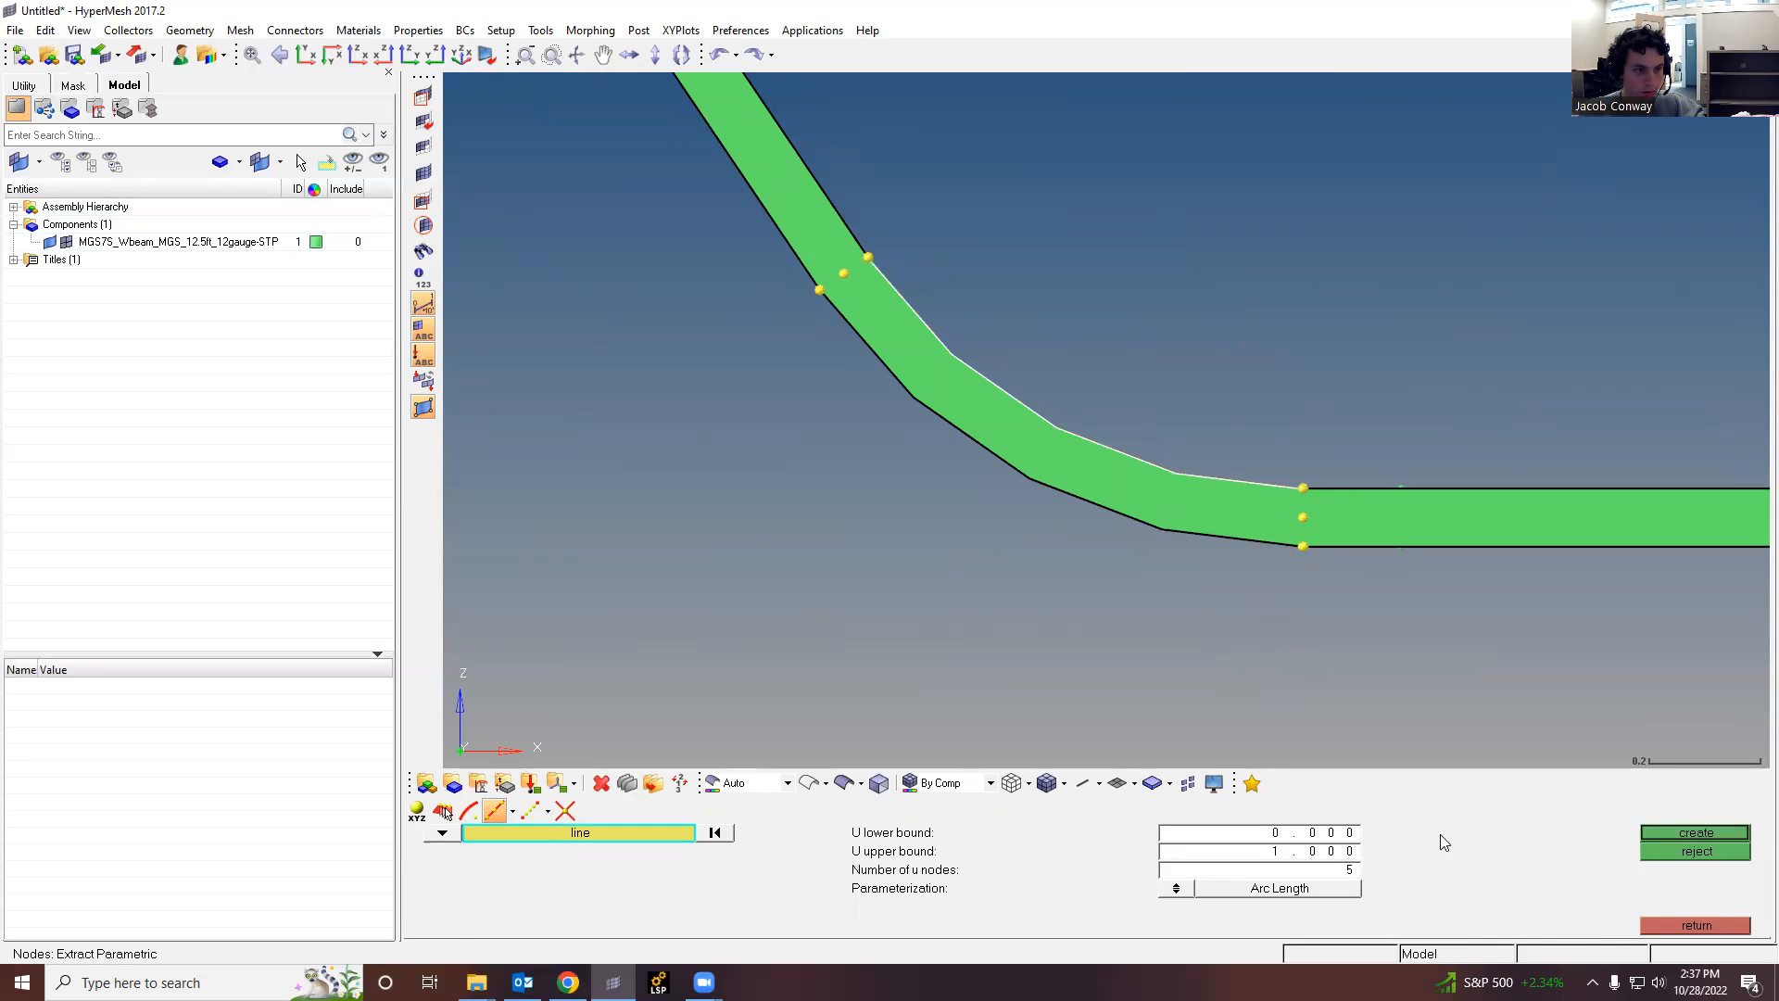
pyautogui.click(1658, 830)
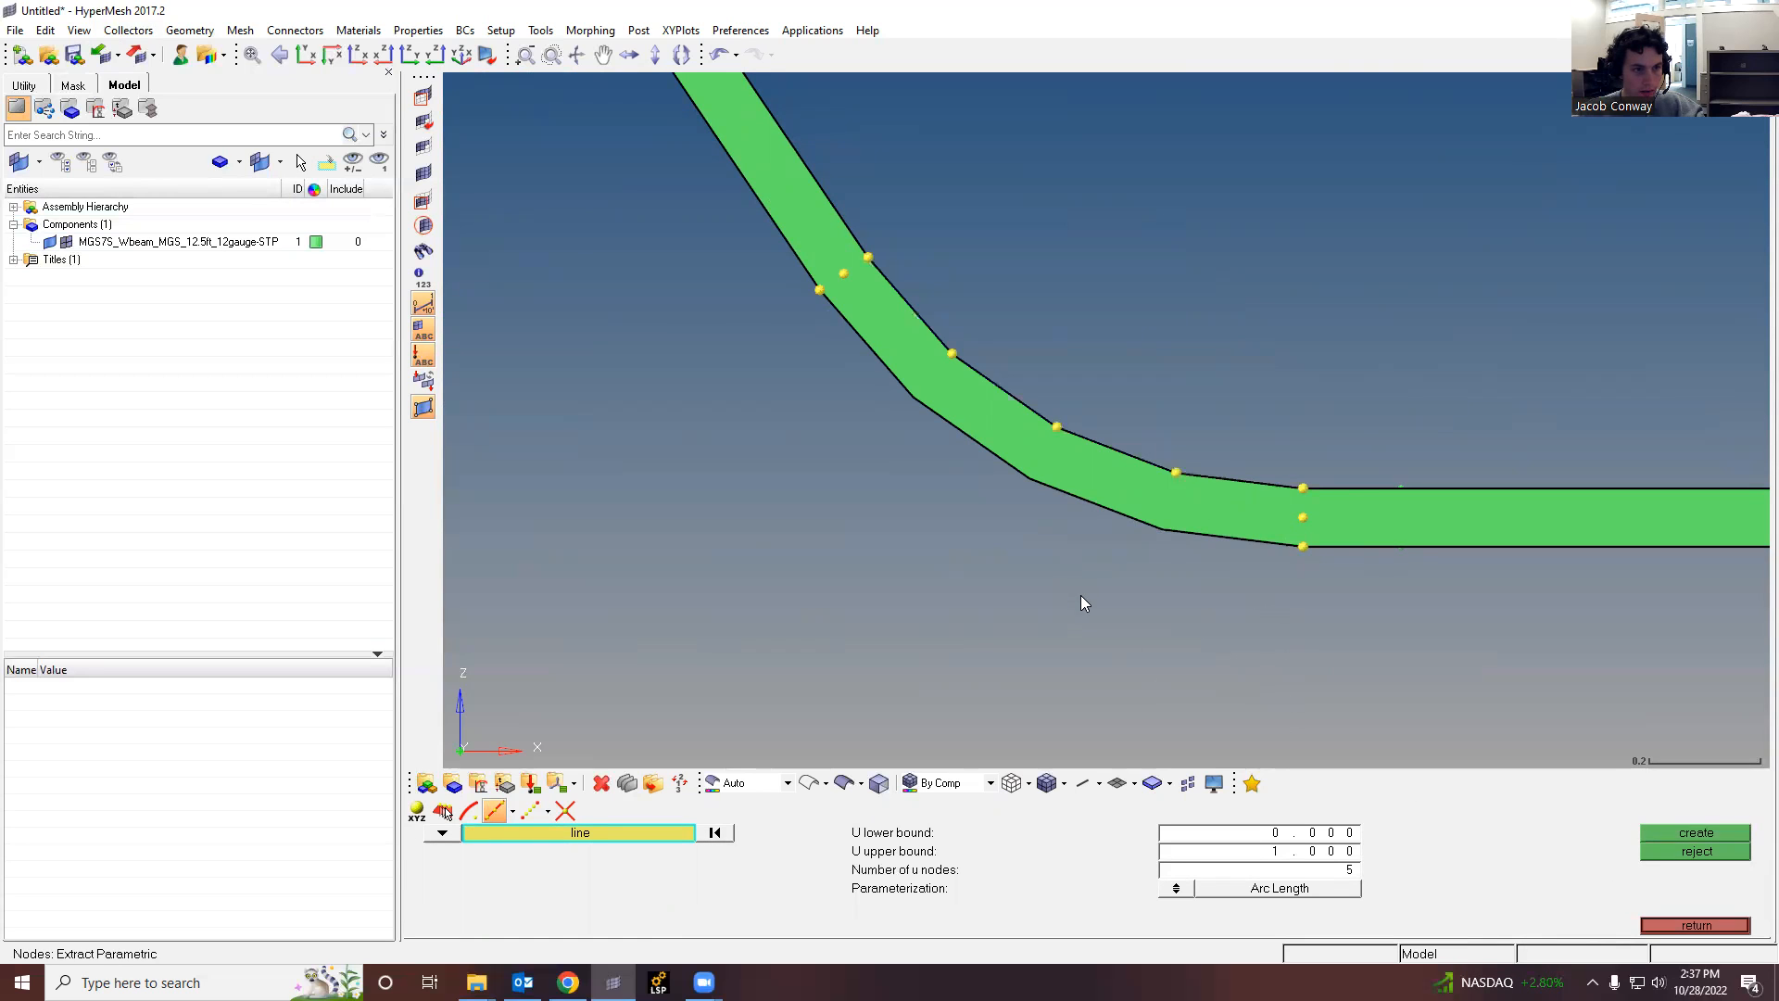
# Step: Extract 5 parametric nodes along the upper edge line of the valley's right bend
pyautogui.scroll(-3, 1080, 603)
pyautogui.scroll(4, 1296, 680)
pyautogui.click(1284, 516)
pyautogui.click(1664, 832)
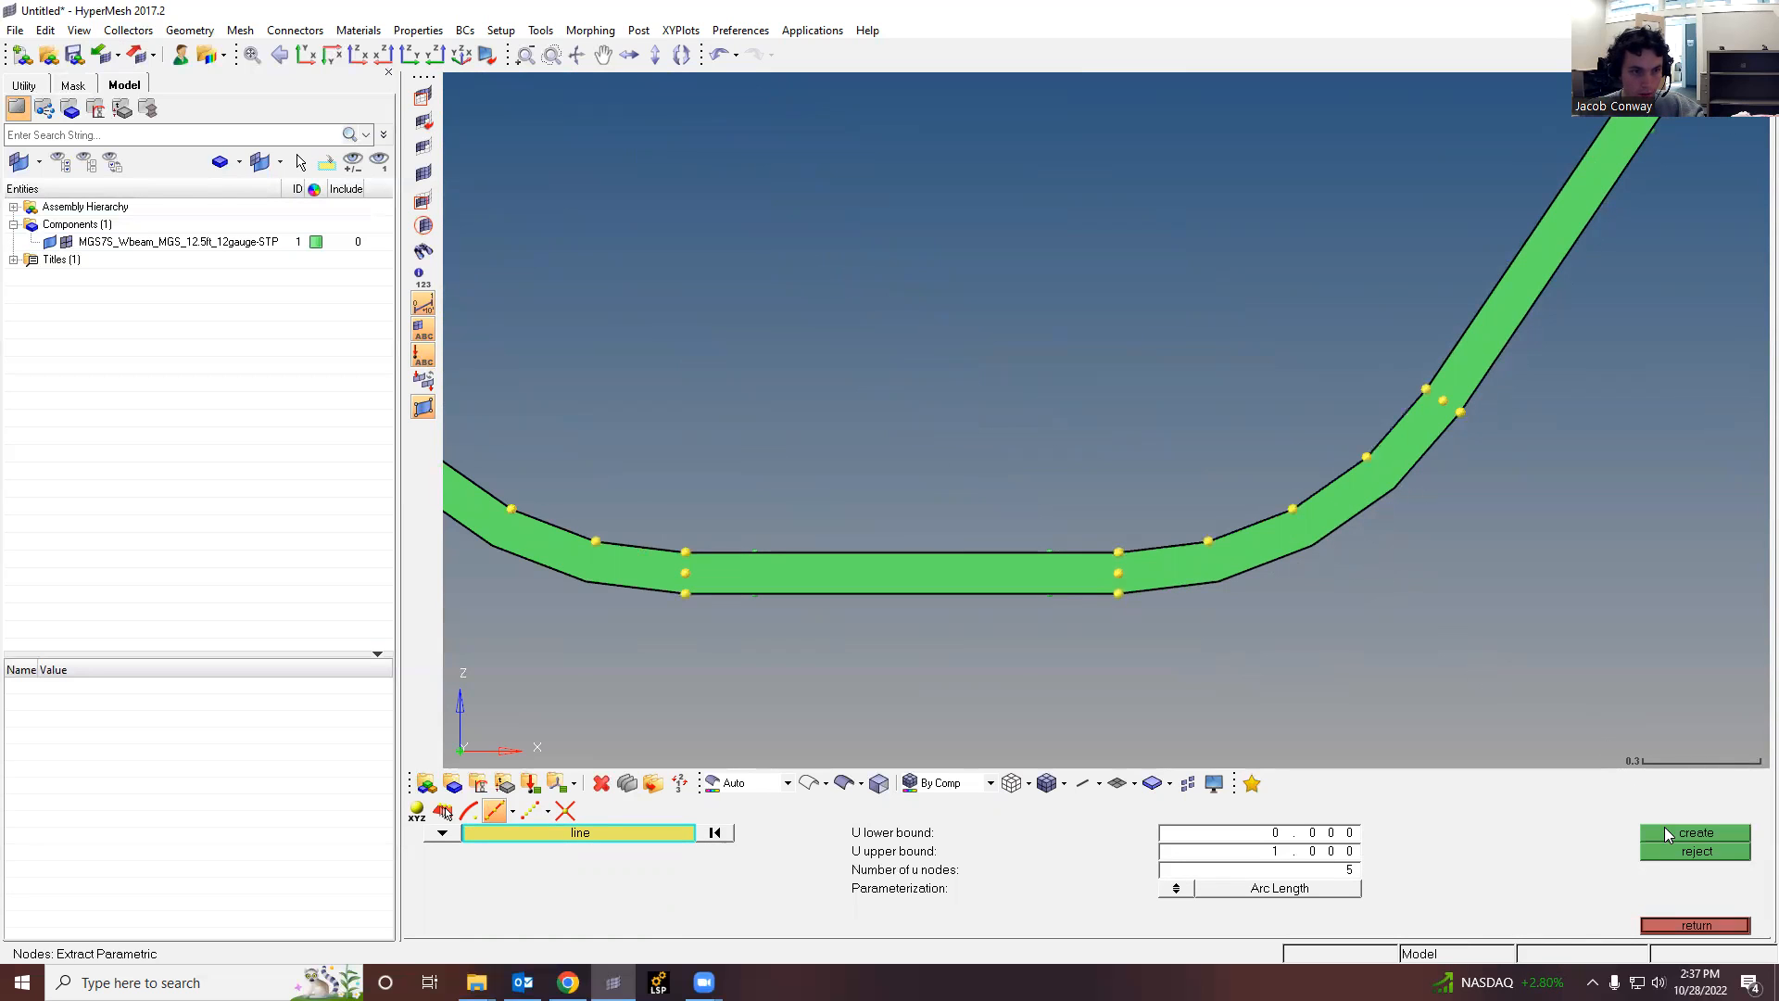
# Step: Extract 5 parametric nodes along the lower edge lines of both valley bends
pyautogui.scroll(-4, 1254, 713)
pyautogui.scroll(3, 1263, 643)
pyautogui.click(1237, 642)
pyautogui.click(668, 667)
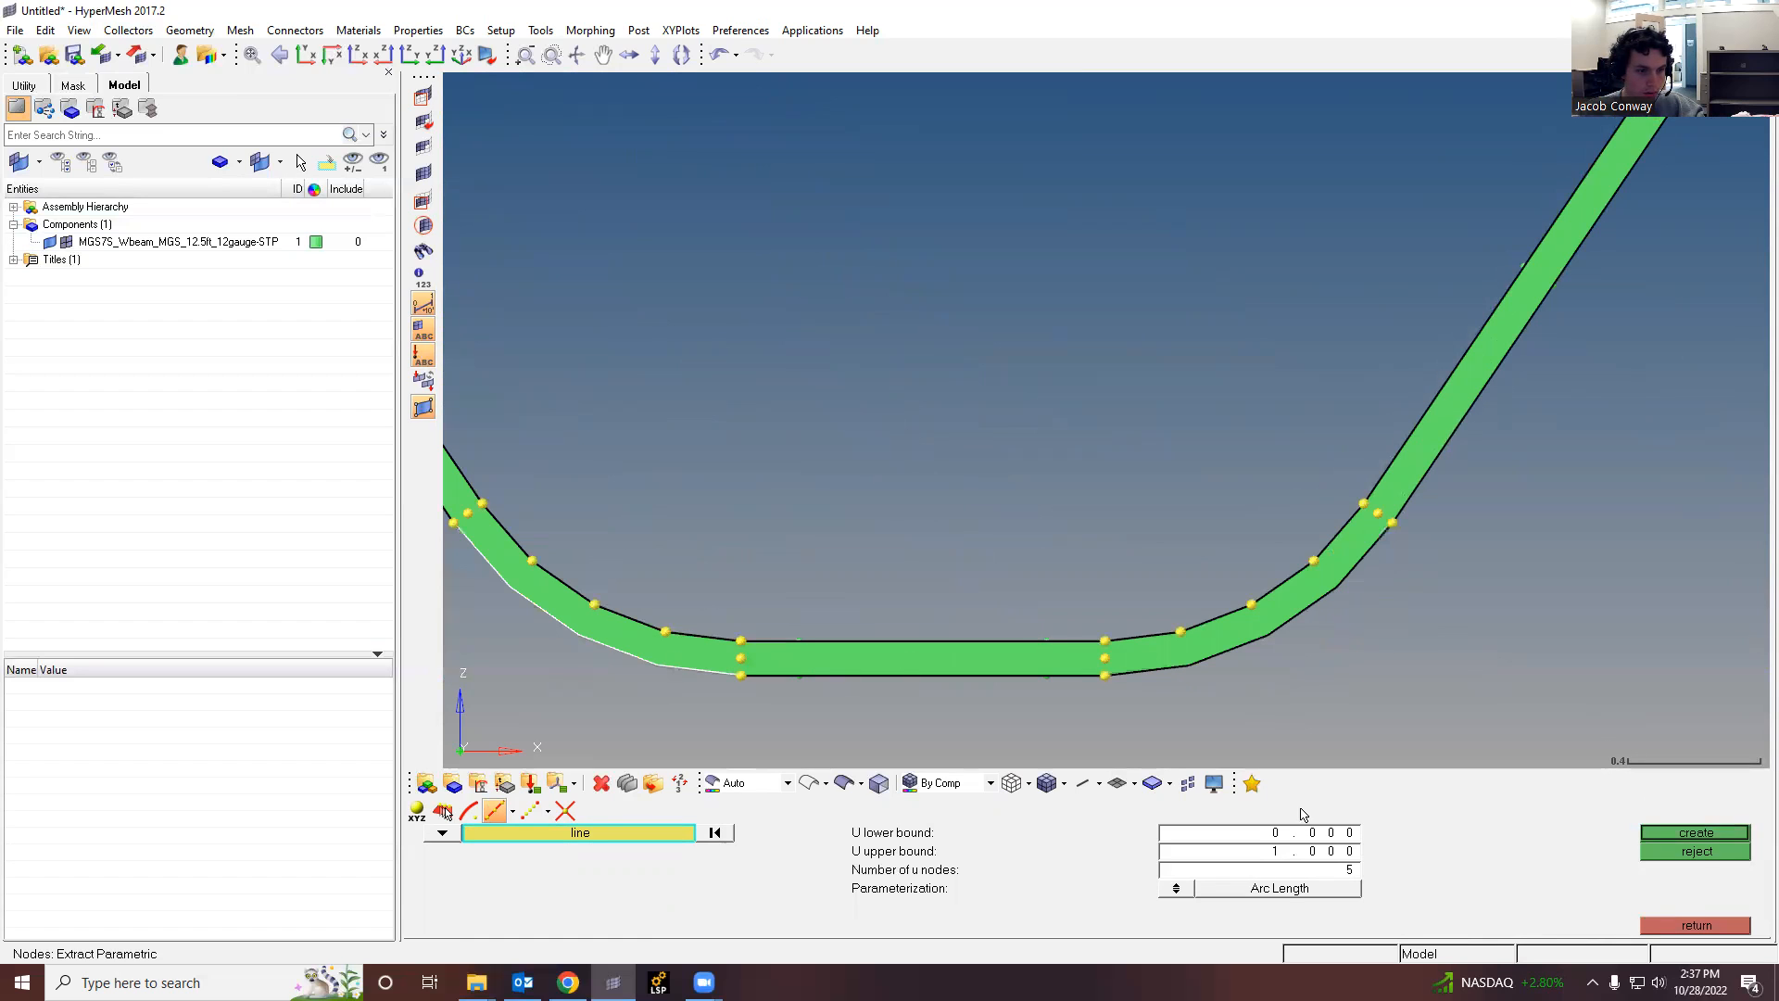
pyautogui.click(1694, 831)
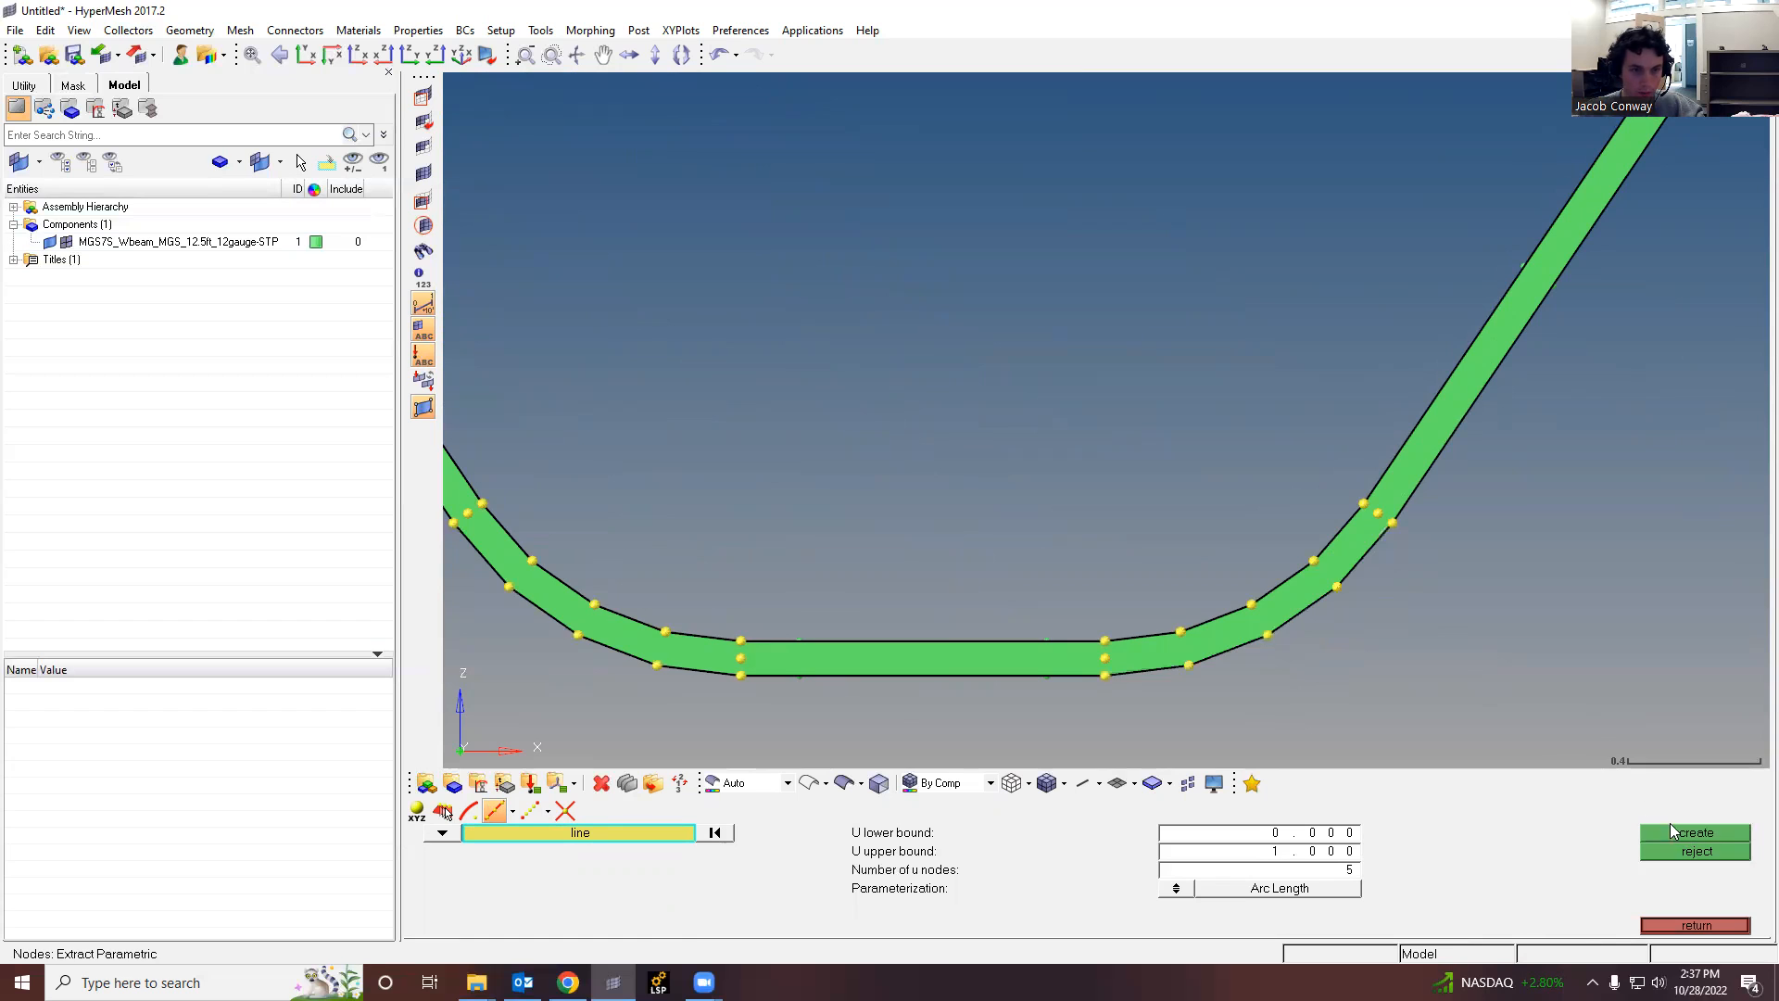
# Step: Try to extract 8 parametric nodes along the lower edge line of the right crest's bend
pyautogui.scroll(-4, 1516, 591)
pyautogui.scroll(-2, 1192, 409)
pyautogui.scroll(5, 1388, 369)
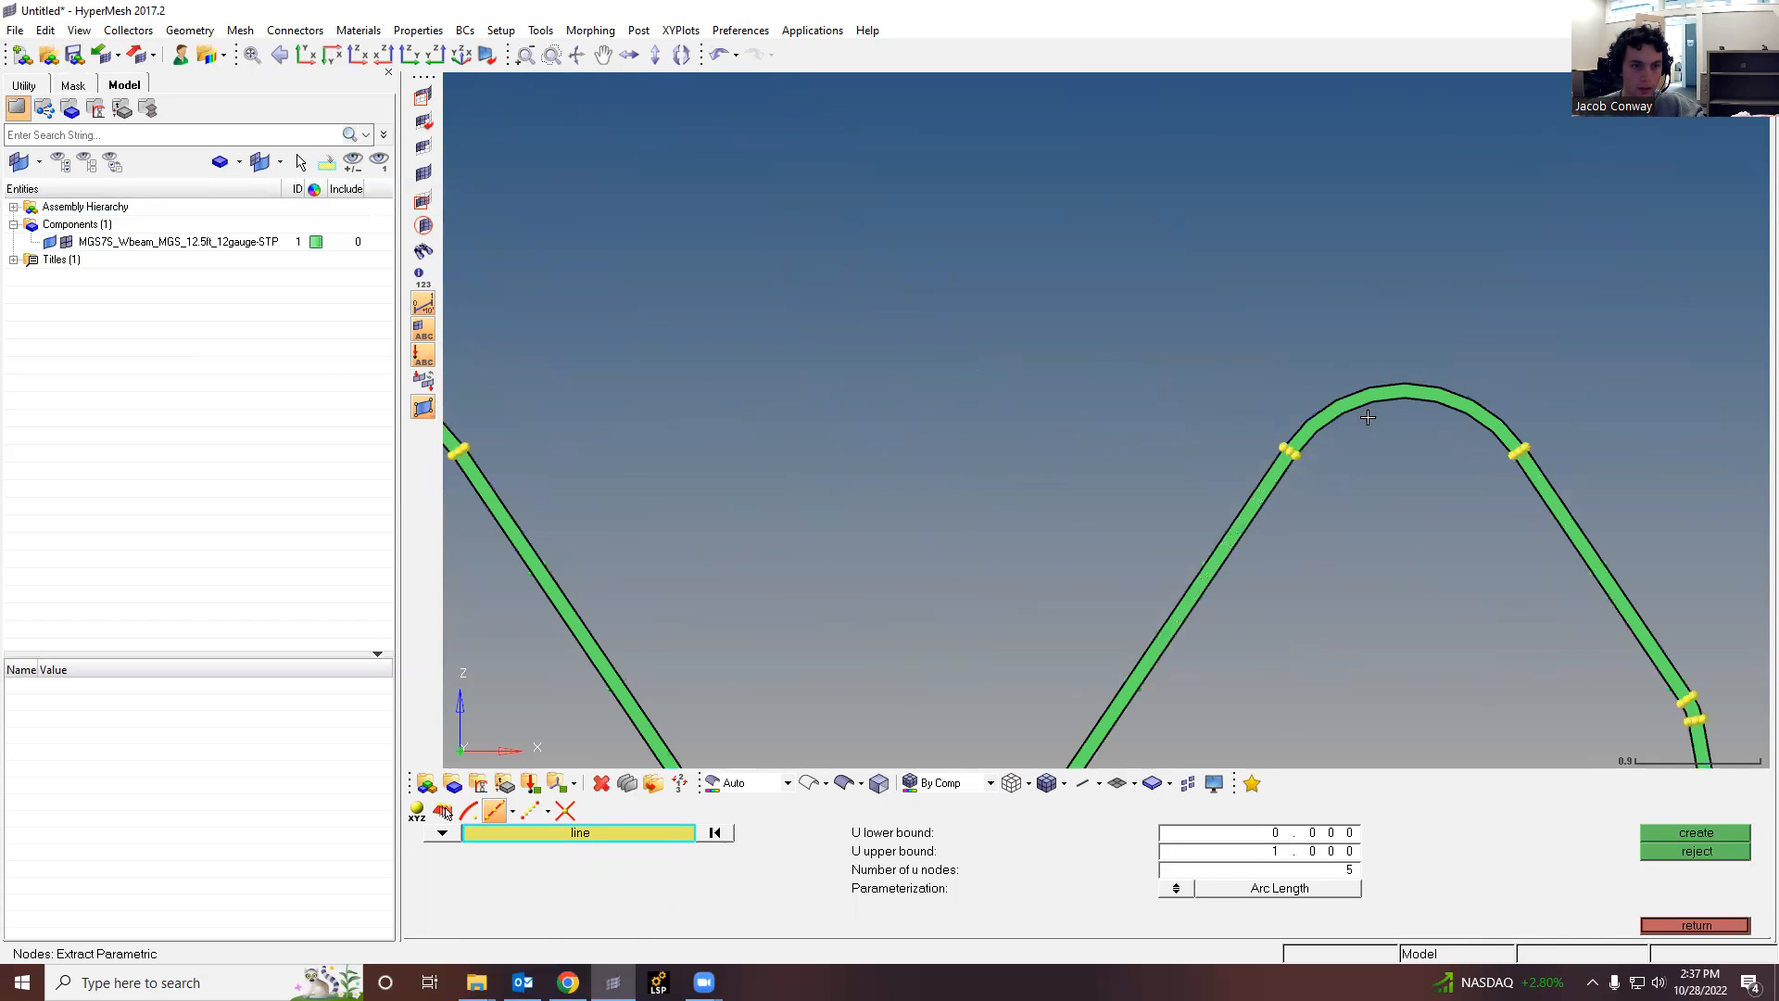
pyautogui.scroll(2, 1417, 428)
pyautogui.click(1418, 407)
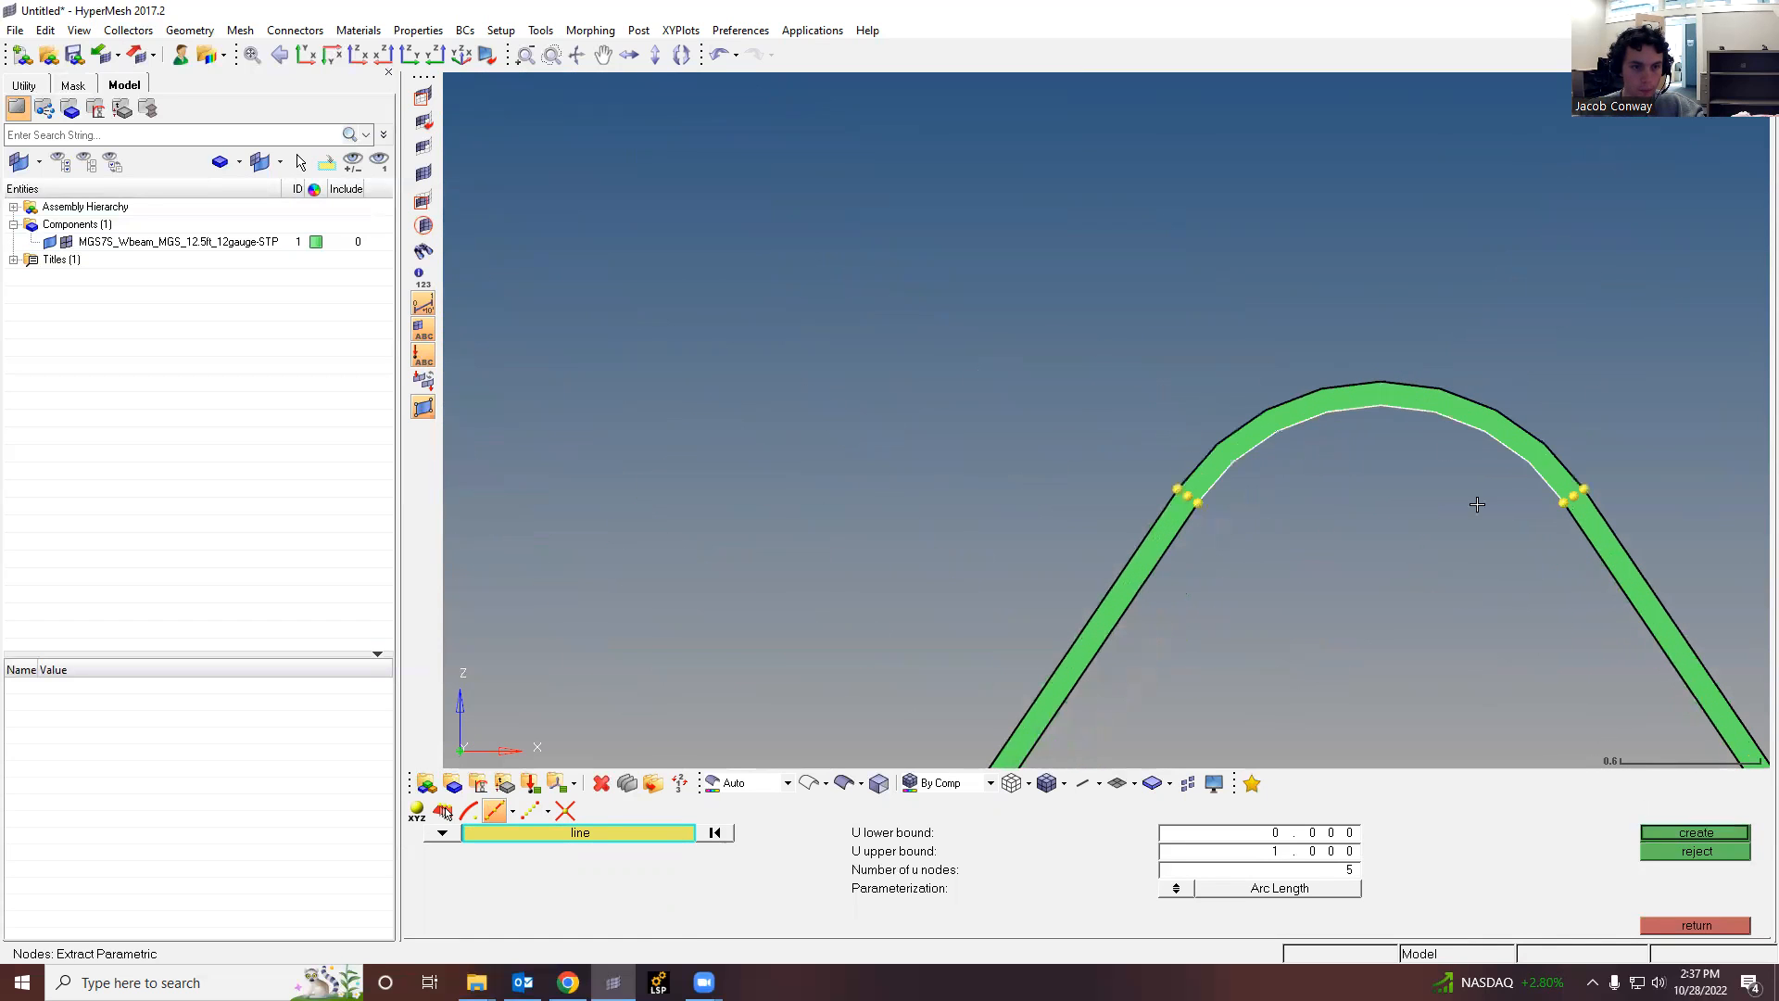
pyautogui.scroll(3, 1312, 470)
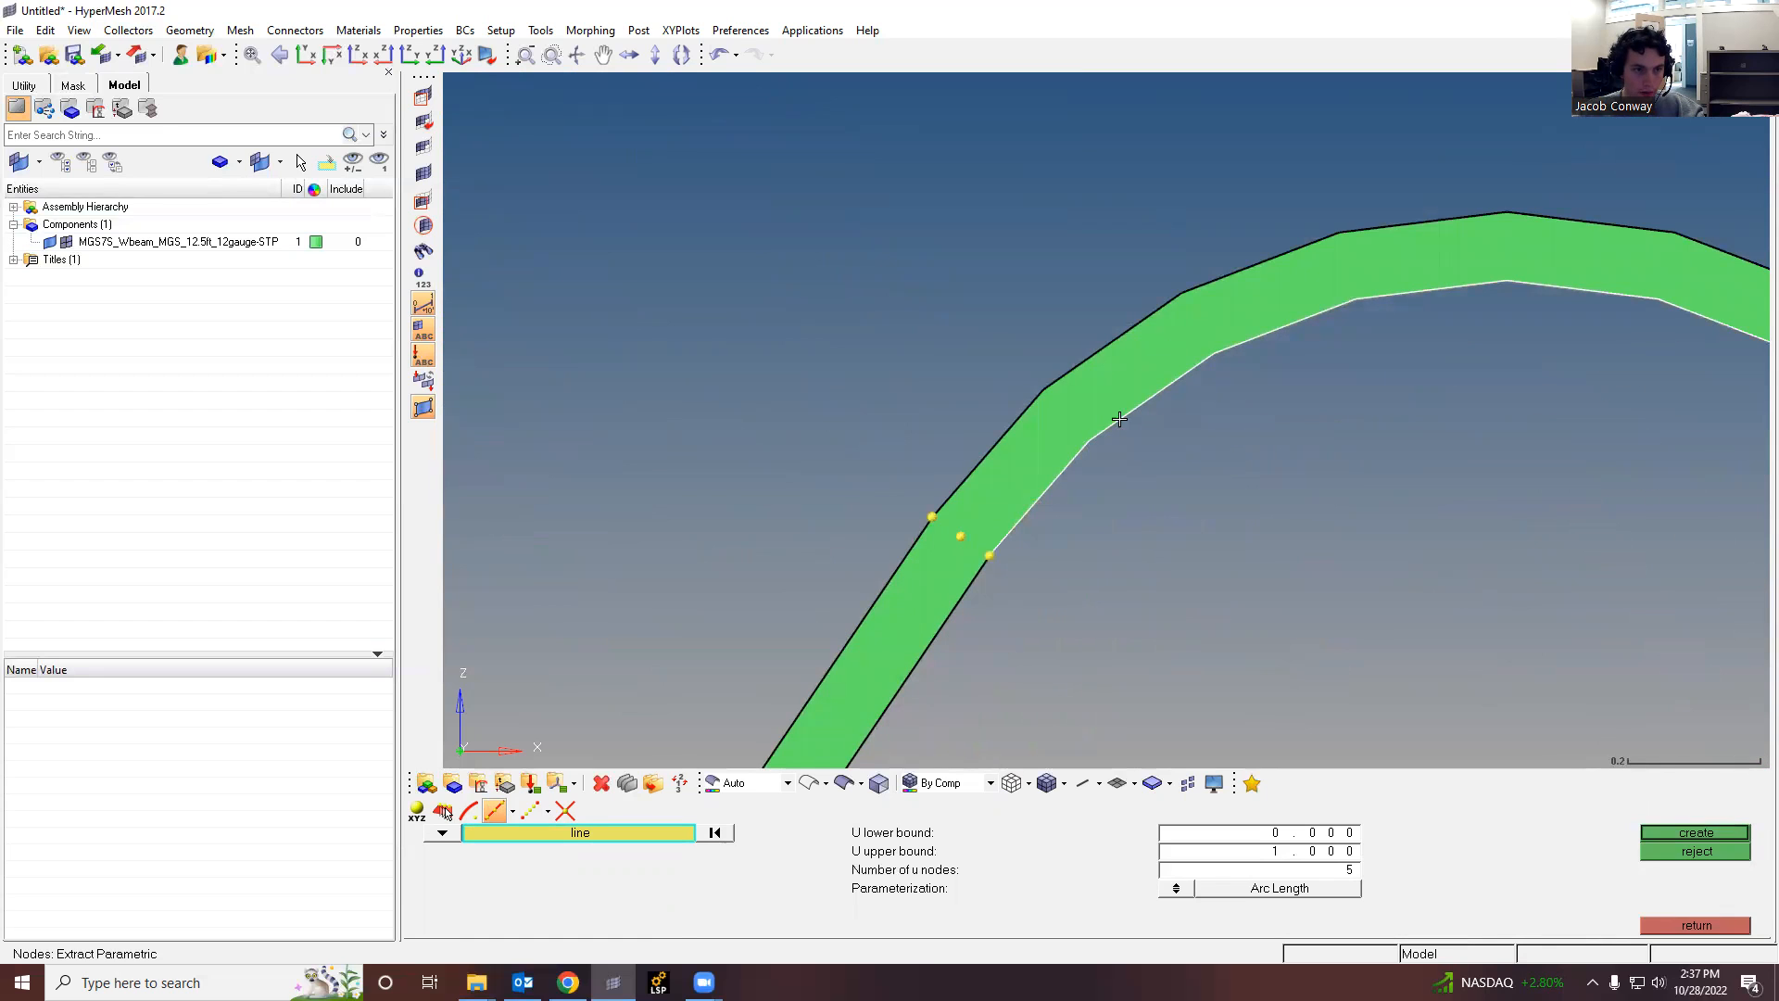
pyautogui.scroll(-2, 1119, 419)
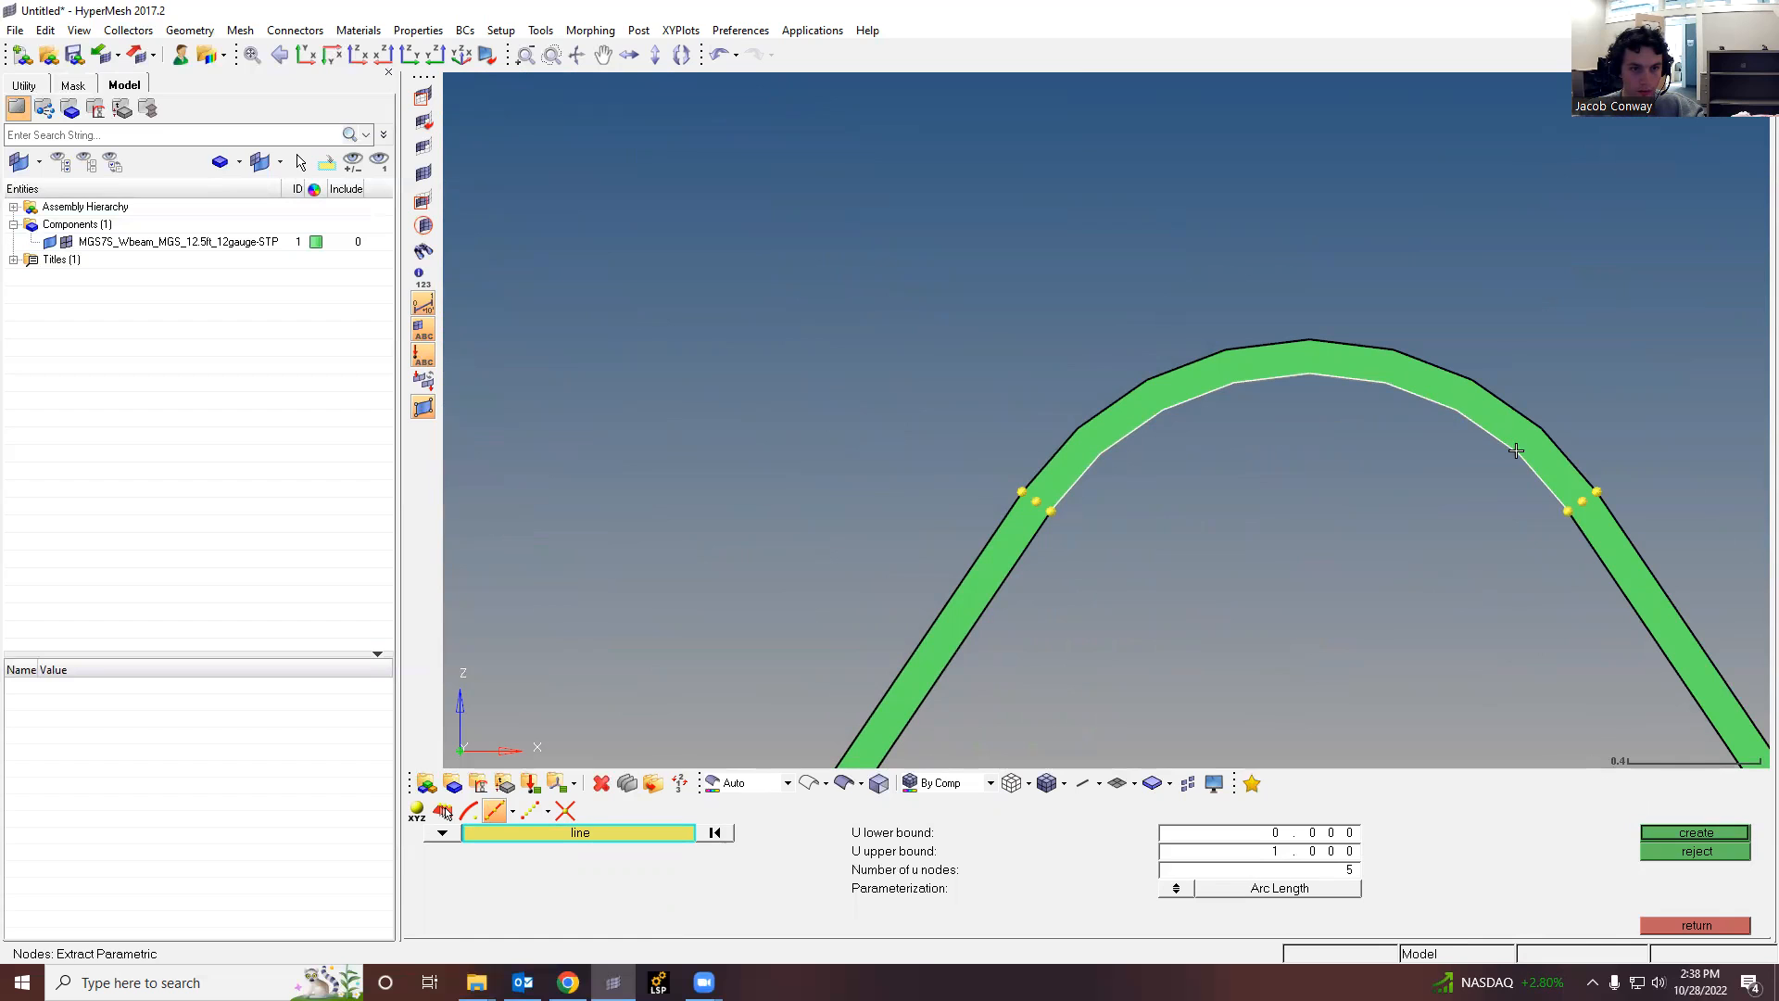
pyautogui.click(1350, 870)
pyautogui.write('8')
pyautogui.click(1662, 834)
pyautogui.click(1700, 853)
# Step: Extract 9 parametric nodes along the lower and upper edge lines of the right crest's bend
pyautogui.click(1343, 871)
pyautogui.write('9')
pyautogui.click(1727, 831)
pyautogui.click(1210, 356)
pyautogui.click(1687, 832)
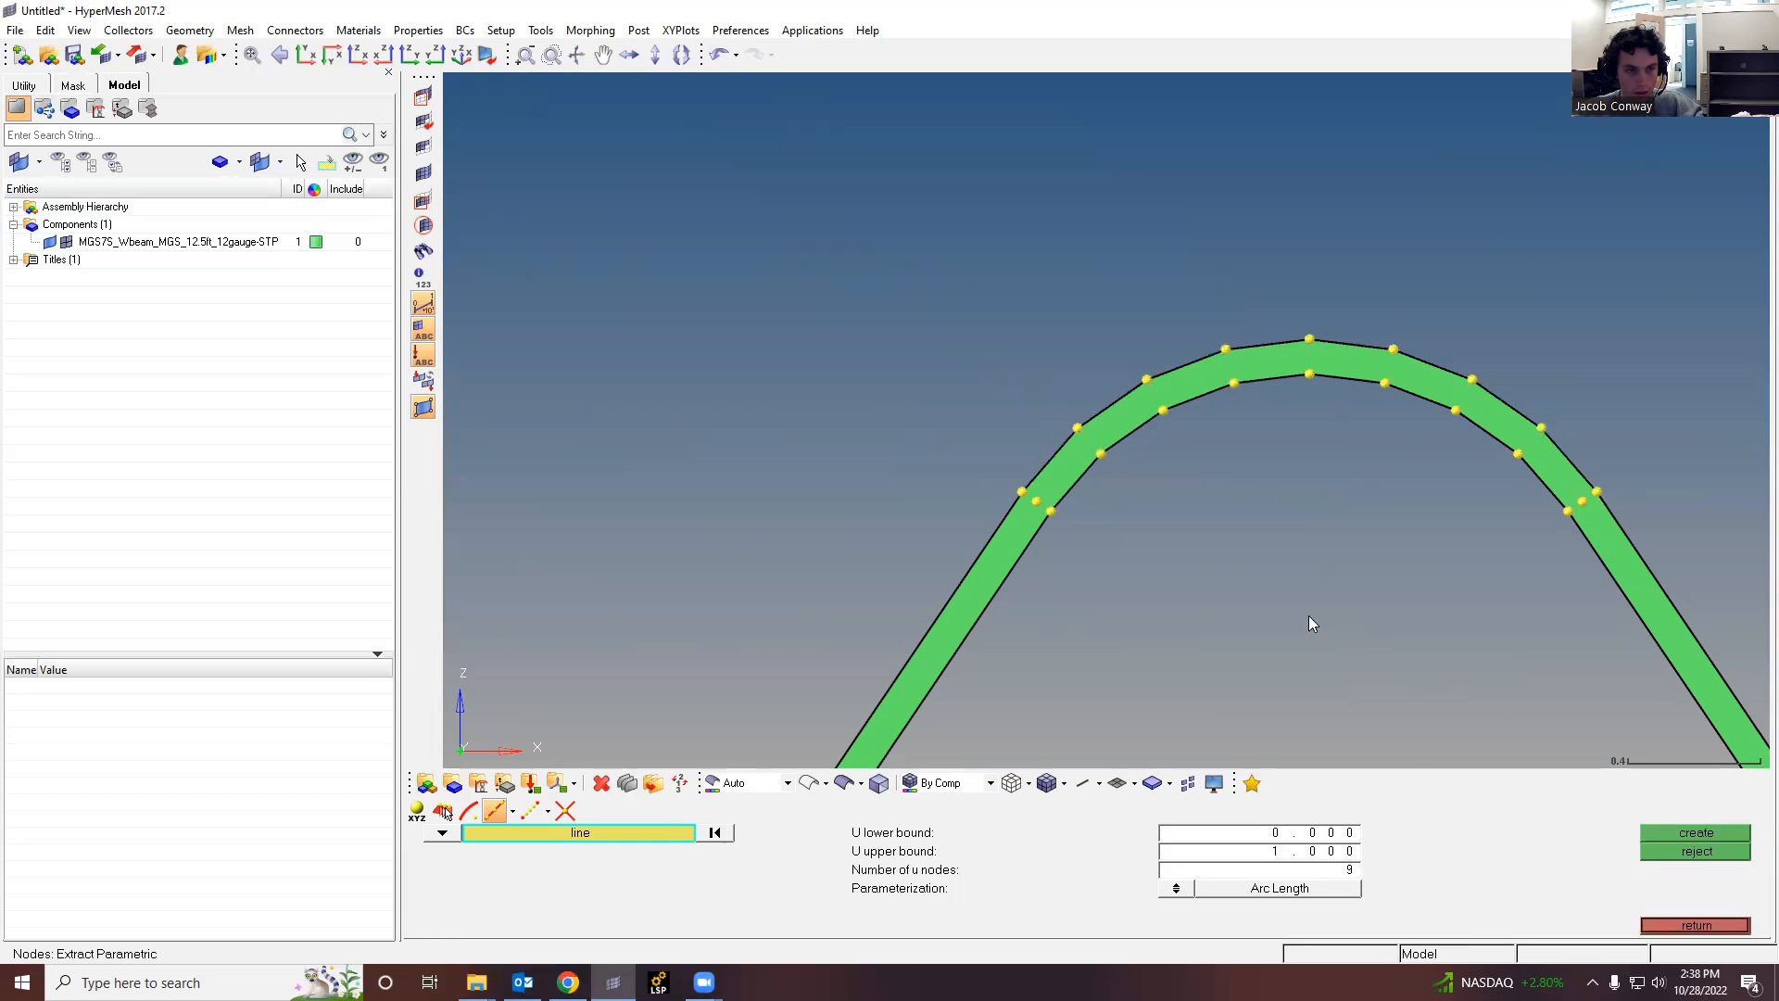
# Step: Extract 9 parametric nodes along the lower and upper edge lines of the left crest's bend
pyautogui.scroll(-6, 1308, 615)
pyautogui.scroll(5, 1044, 512)
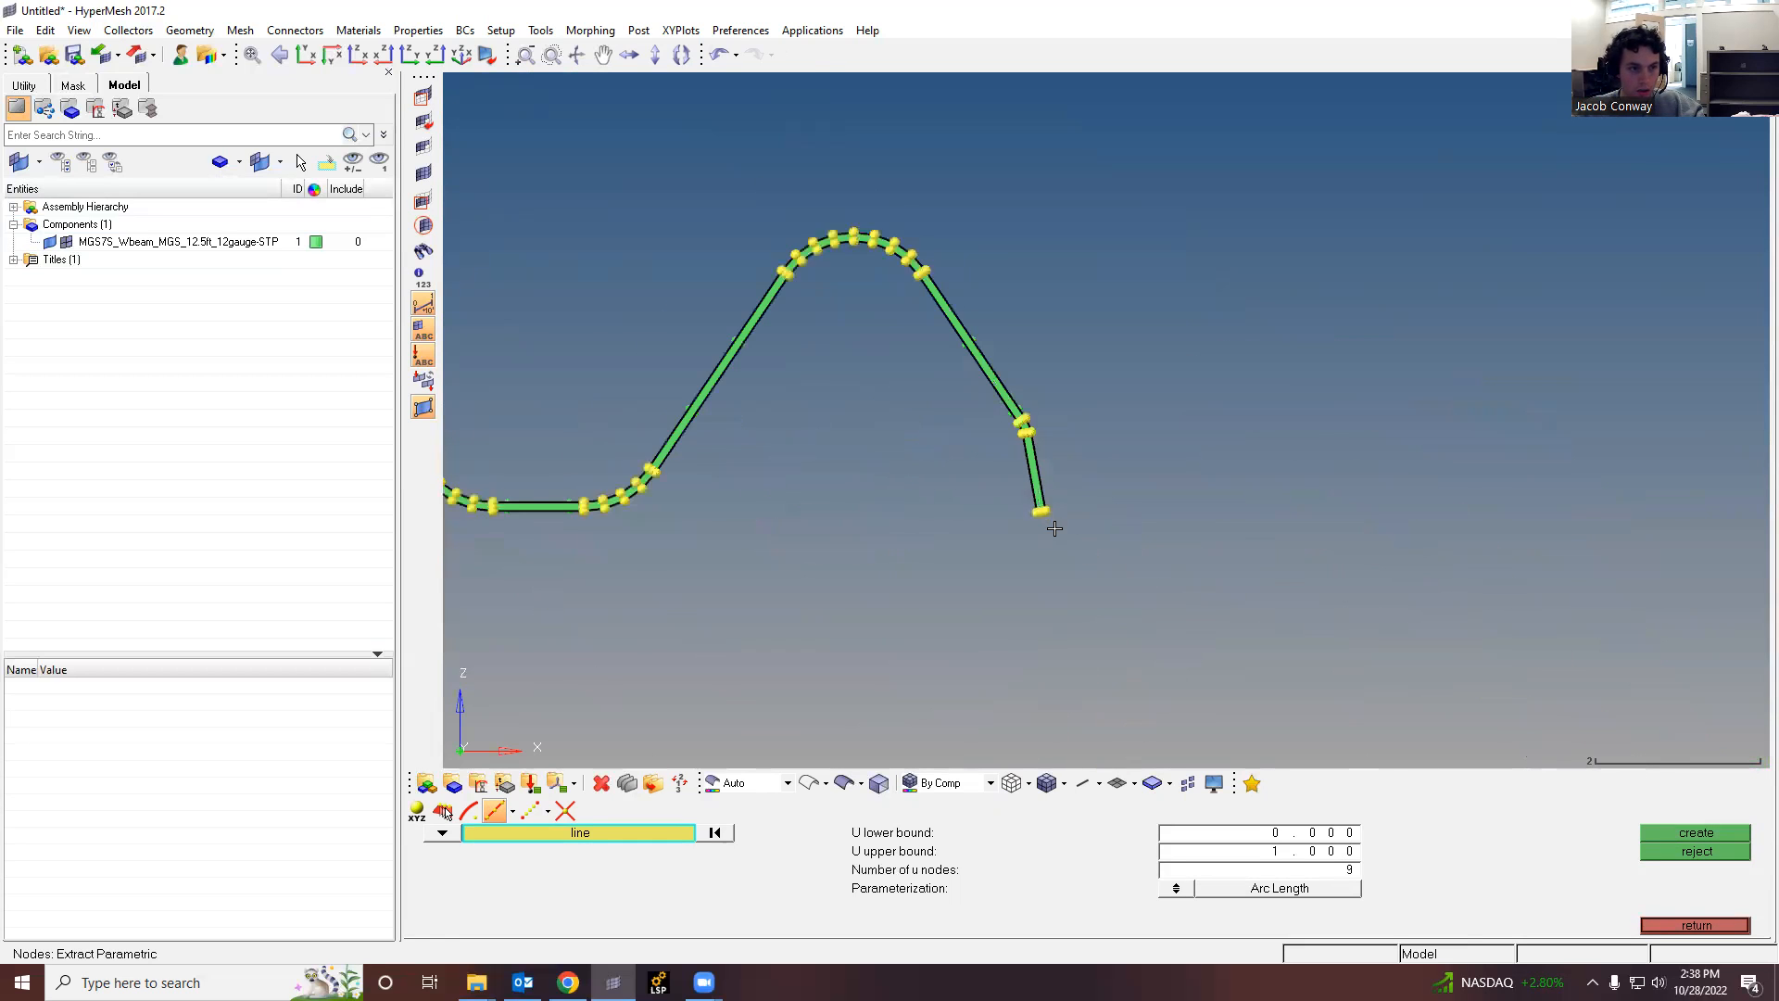
pyautogui.scroll(-7, 758, 497)
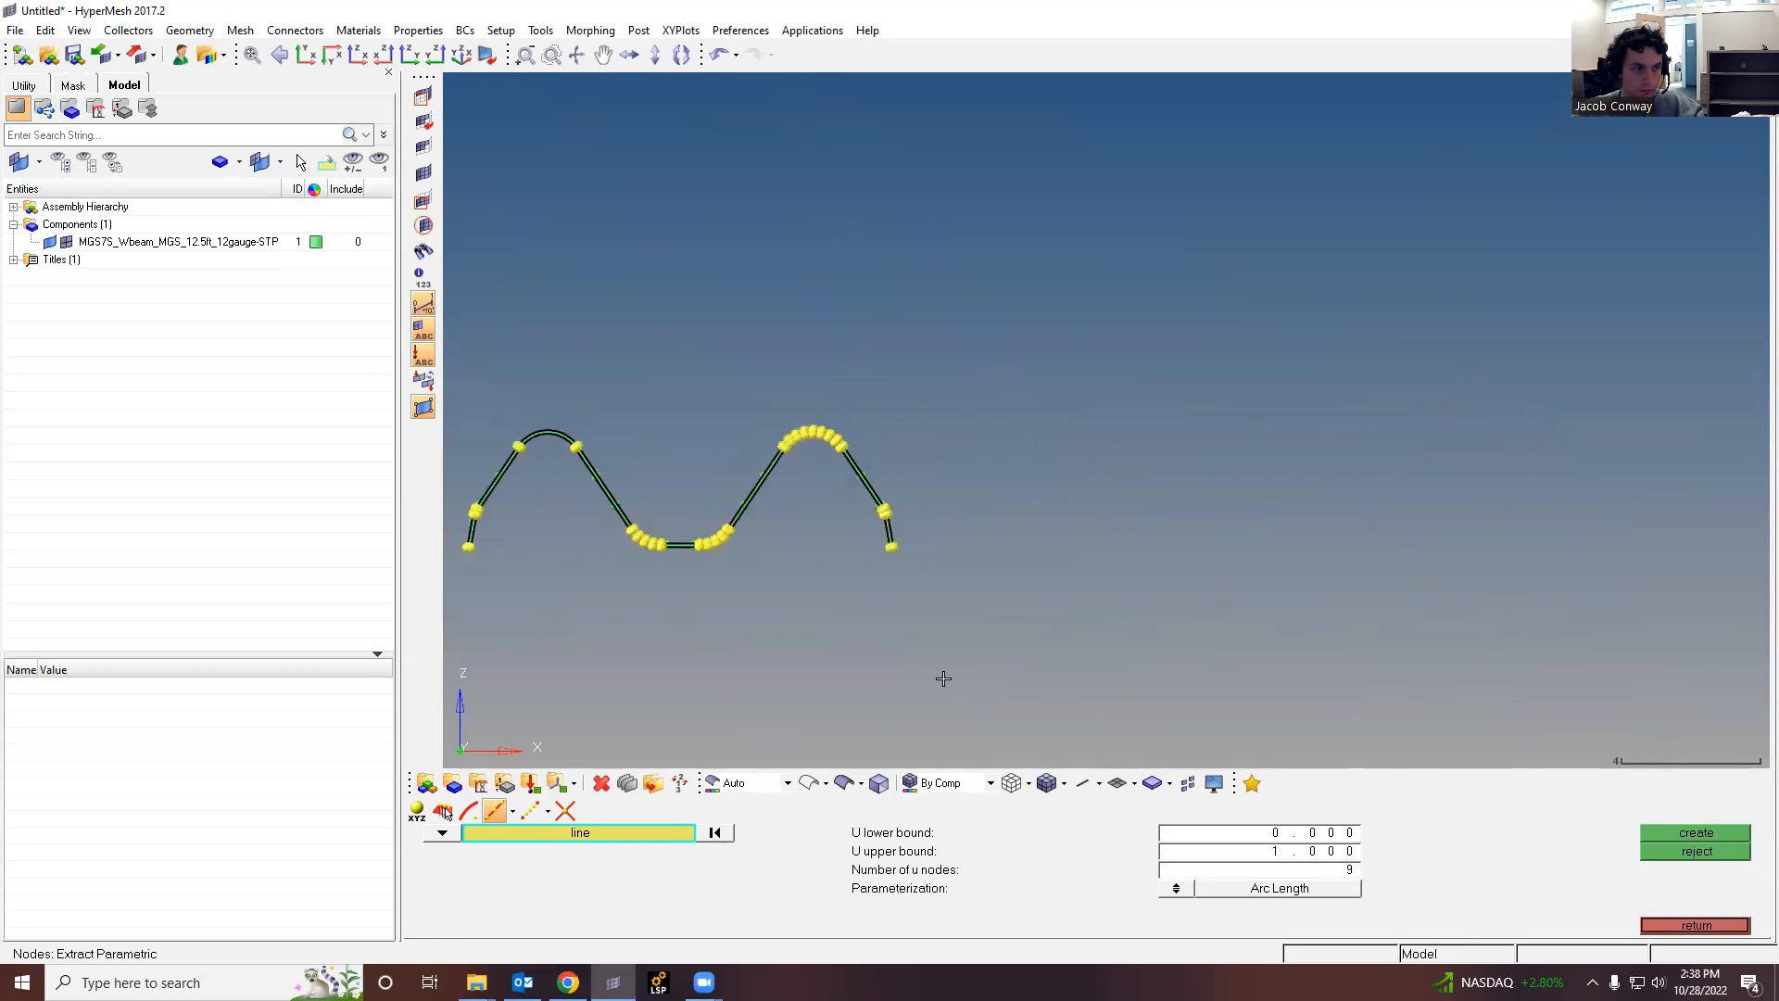
pyautogui.scroll(5, 736, 576)
pyautogui.scroll(4, 750, 707)
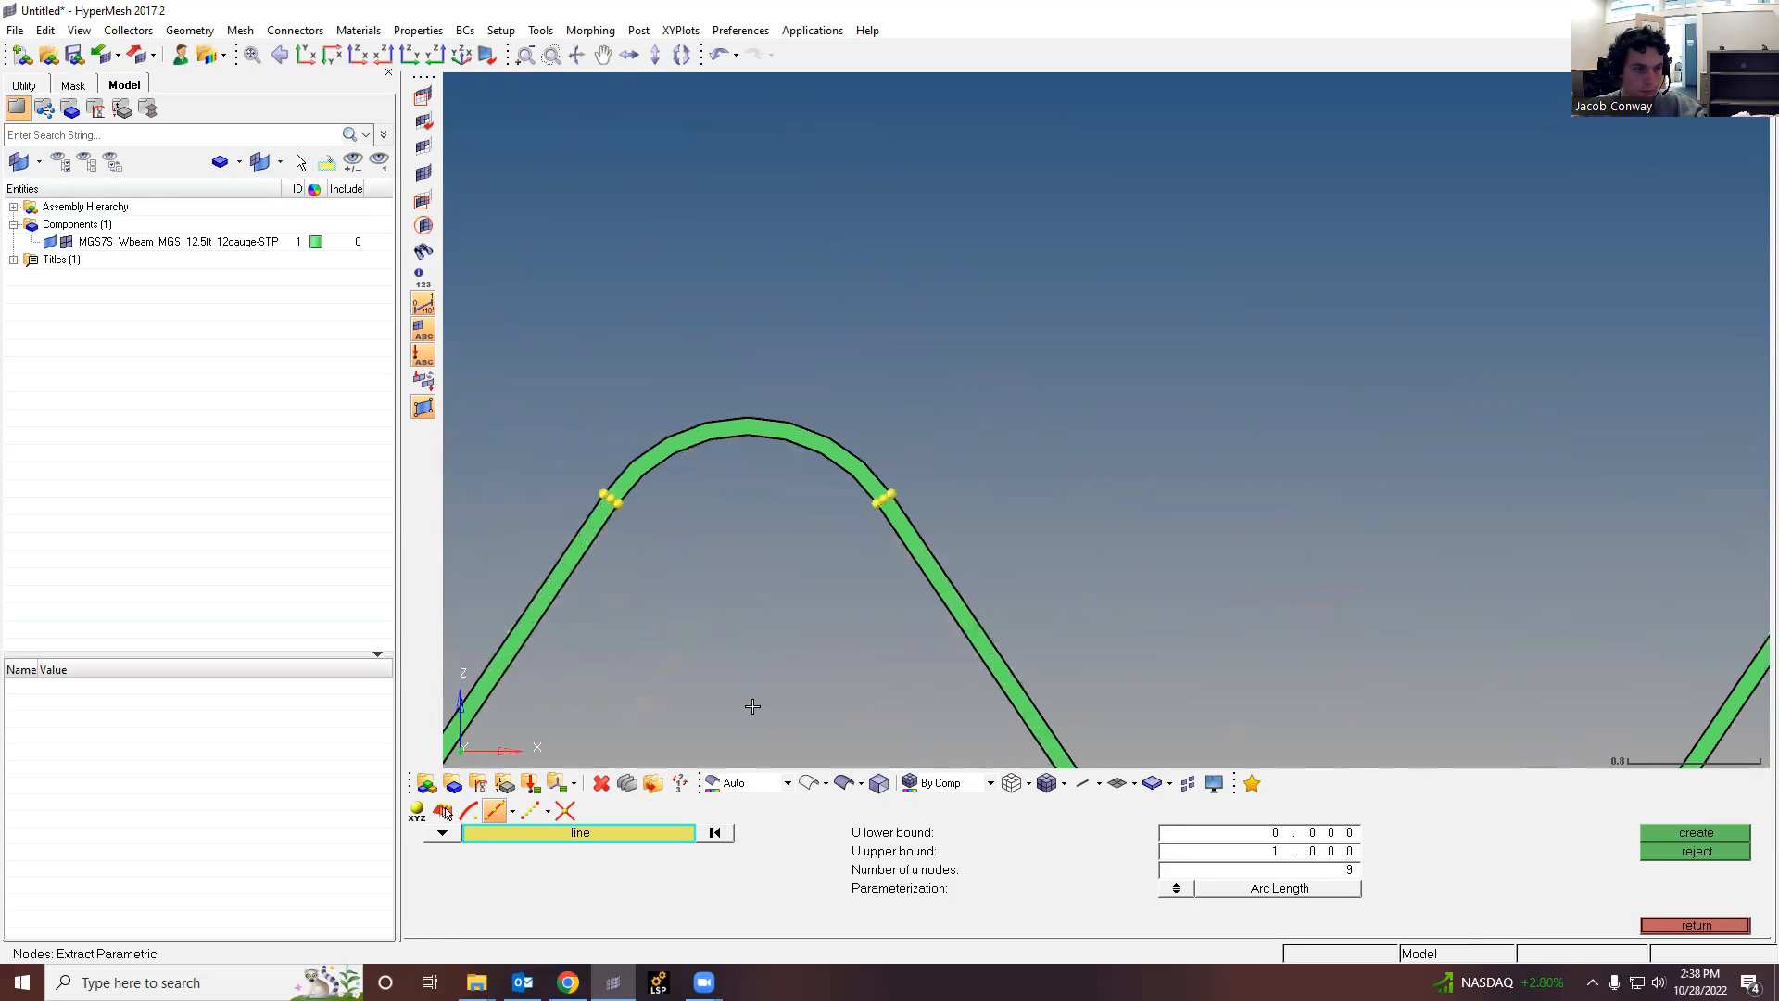
pyautogui.click(751, 442)
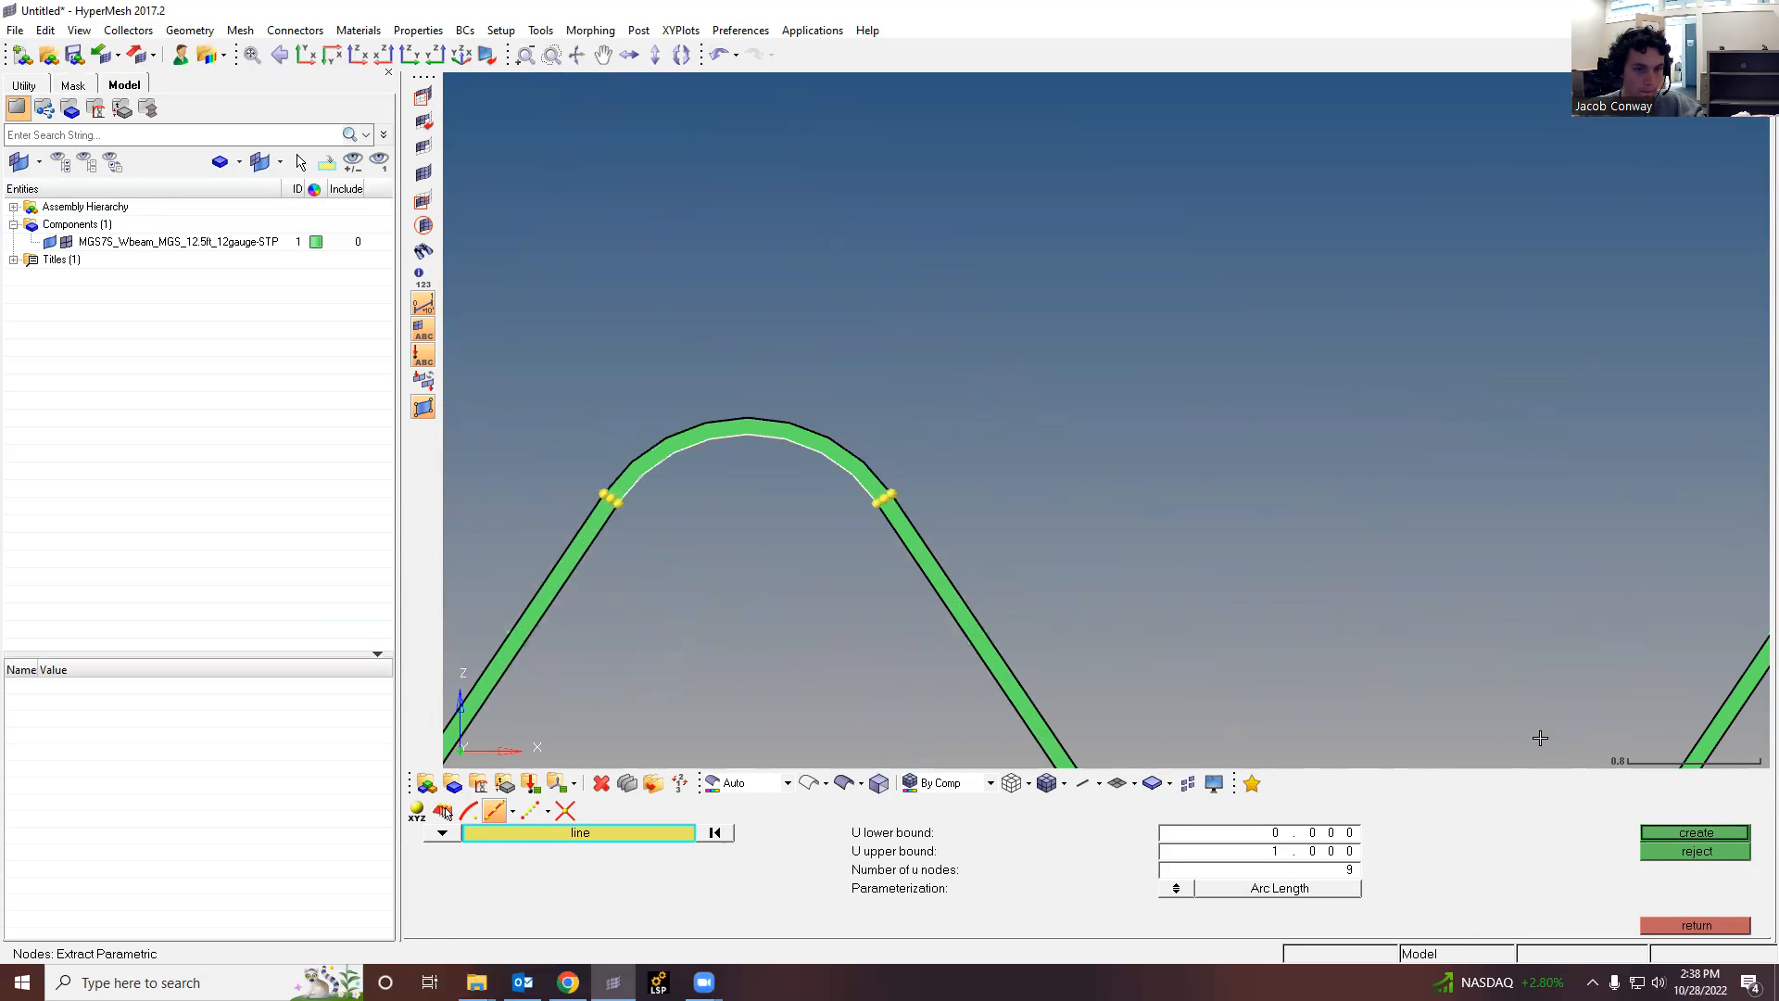
pyautogui.click(1681, 836)
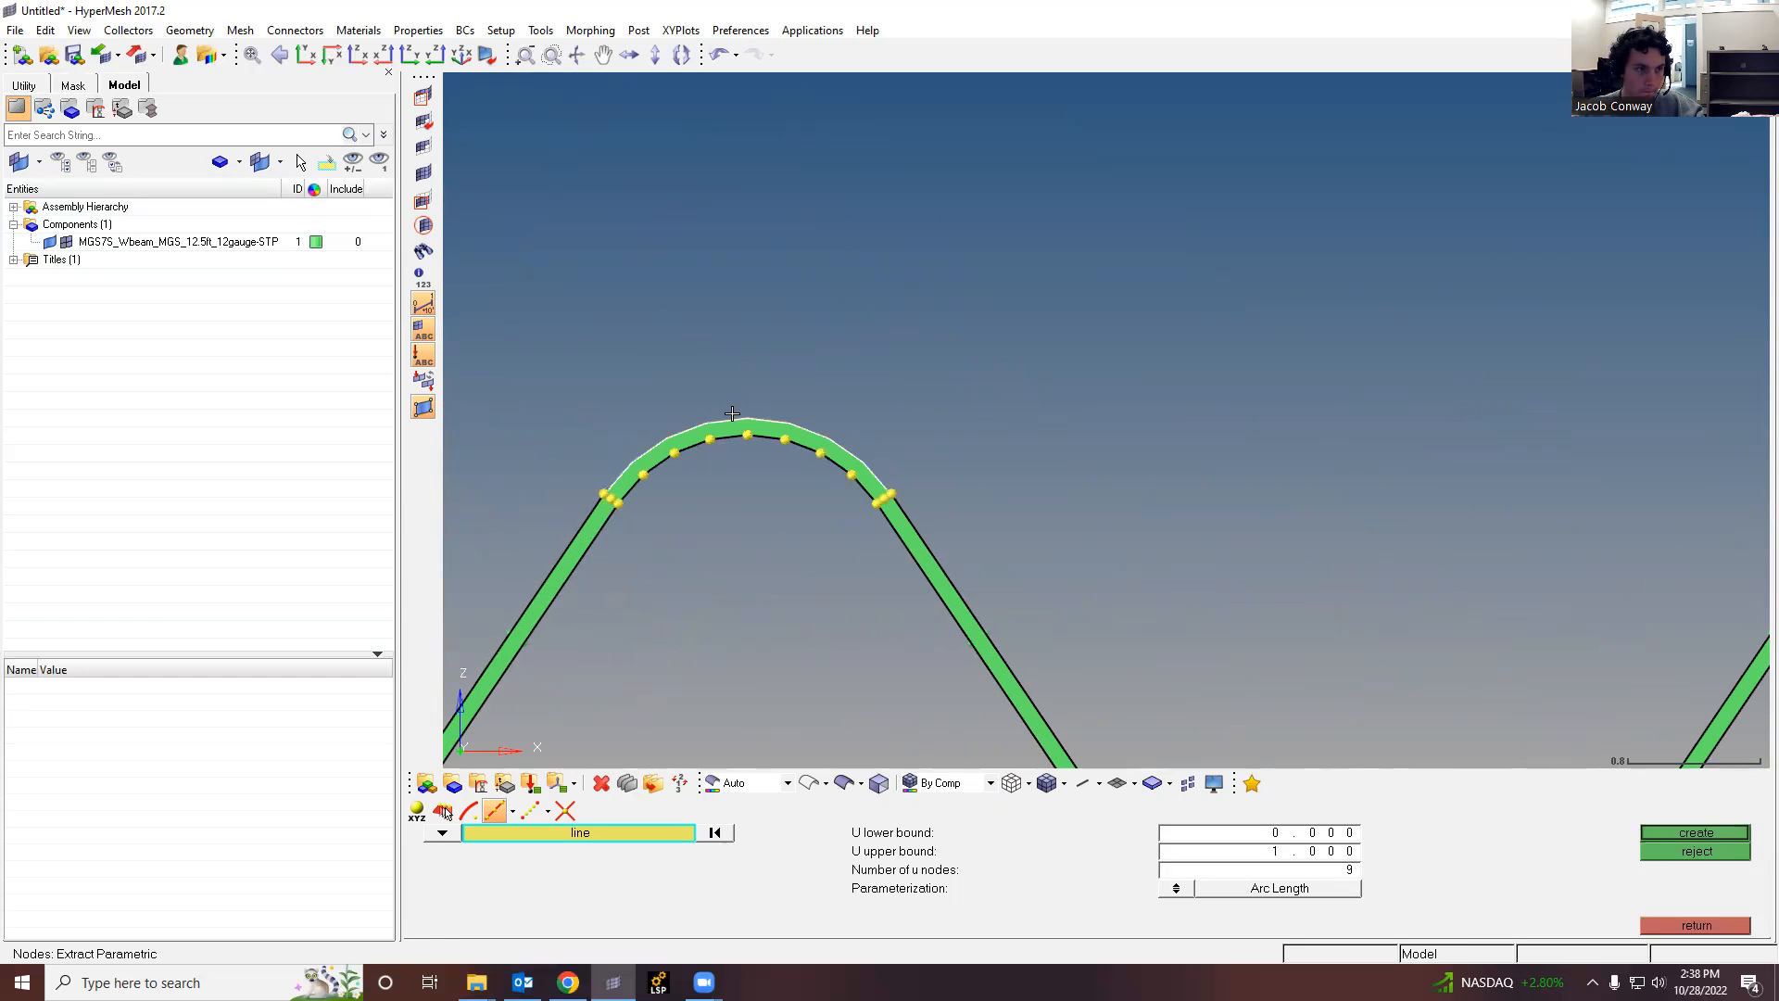
pyautogui.click(1681, 834)
# Step: Extract 3 parametric nodes along both edge lines of the small bend near the profile's left end
pyautogui.scroll(-5, 556, 620)
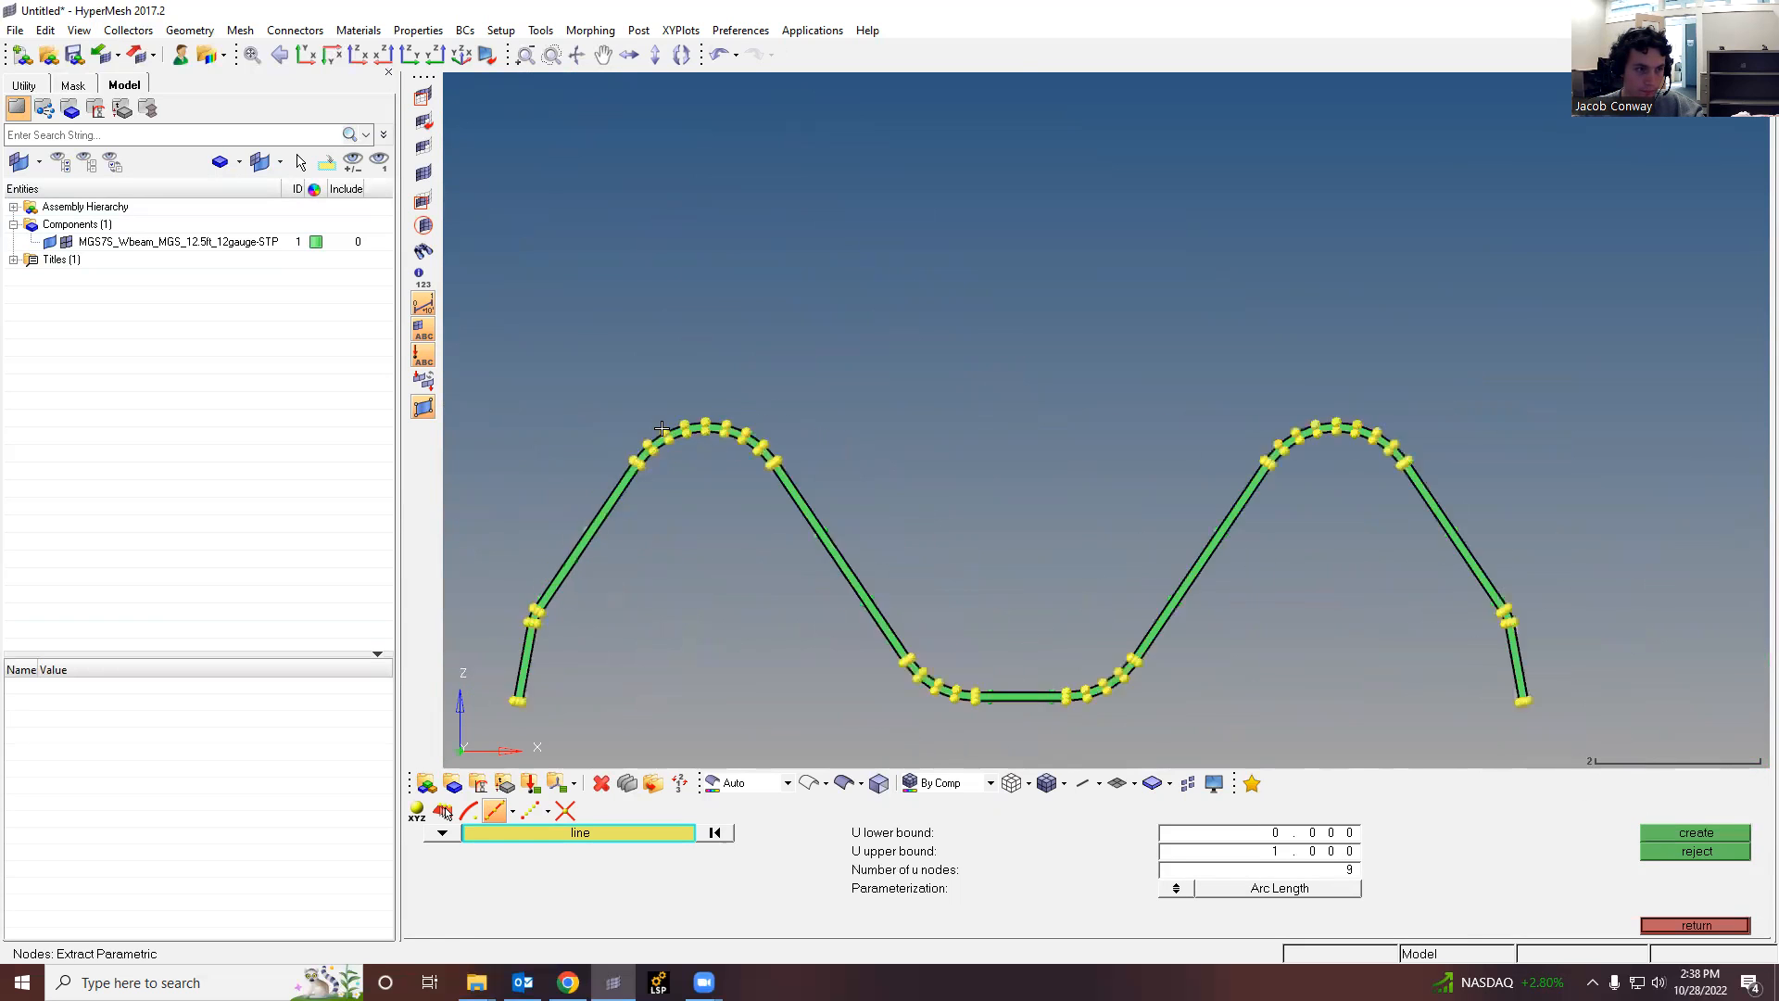
pyautogui.scroll(8, 556, 620)
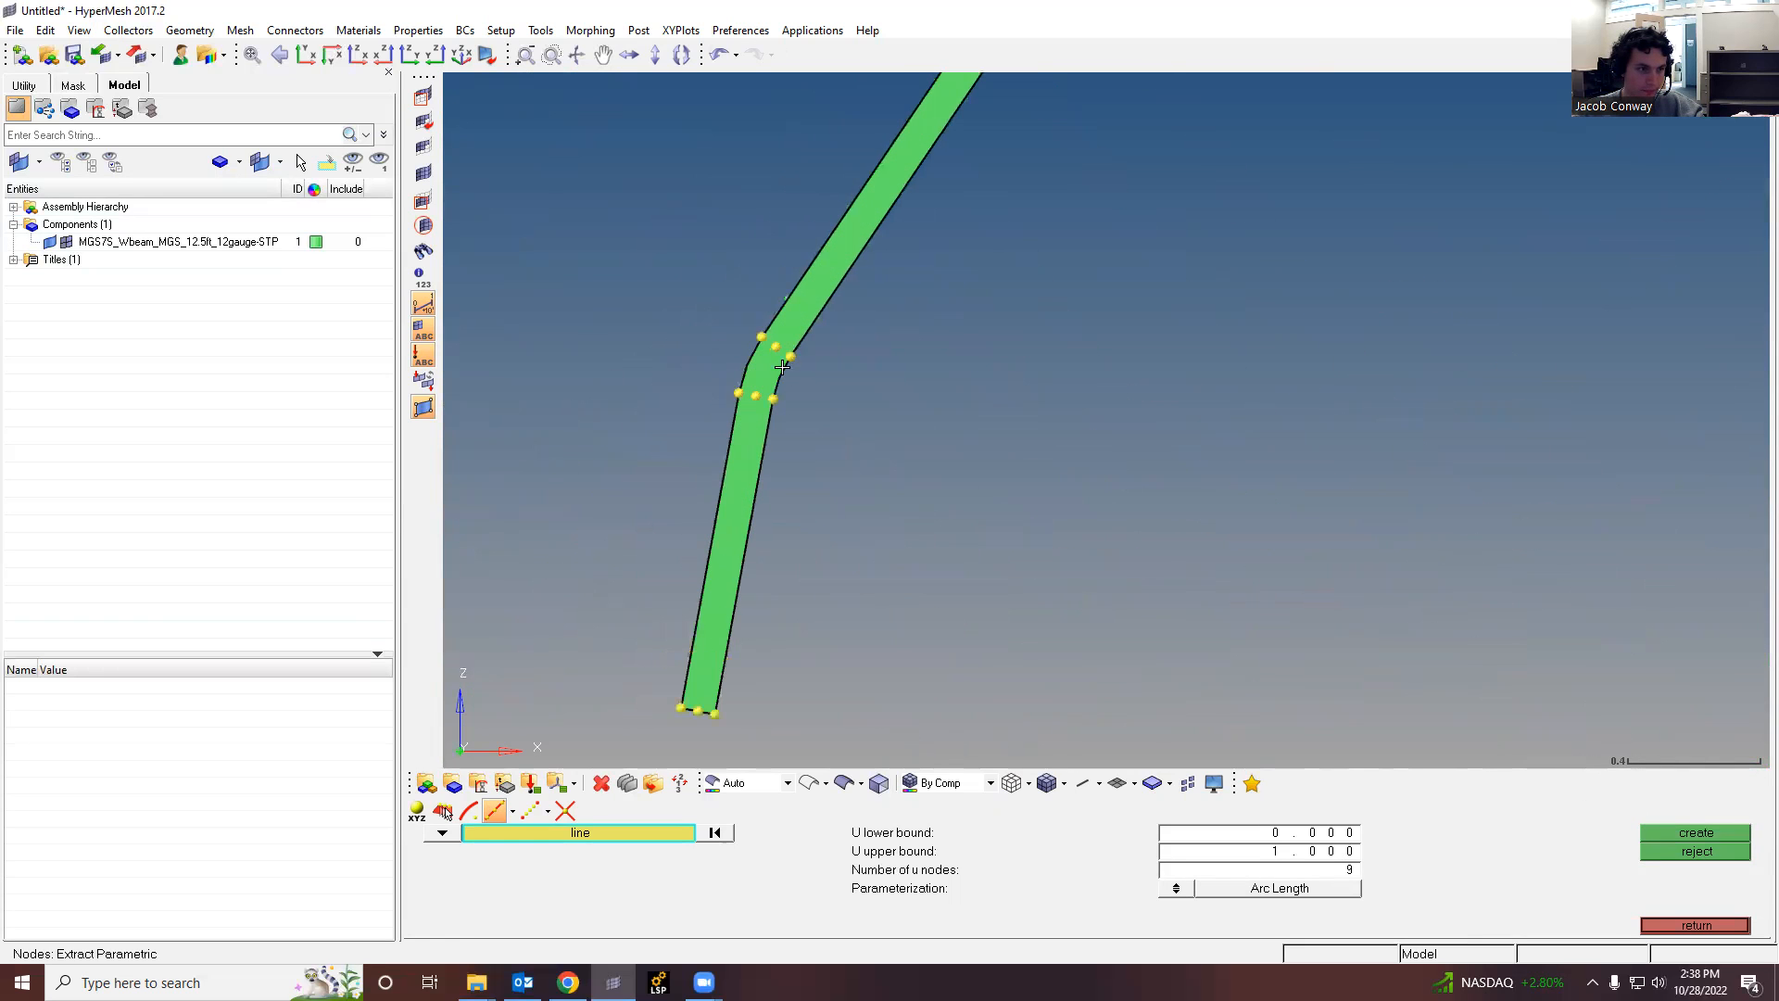
pyautogui.scroll(-6, 953, 424)
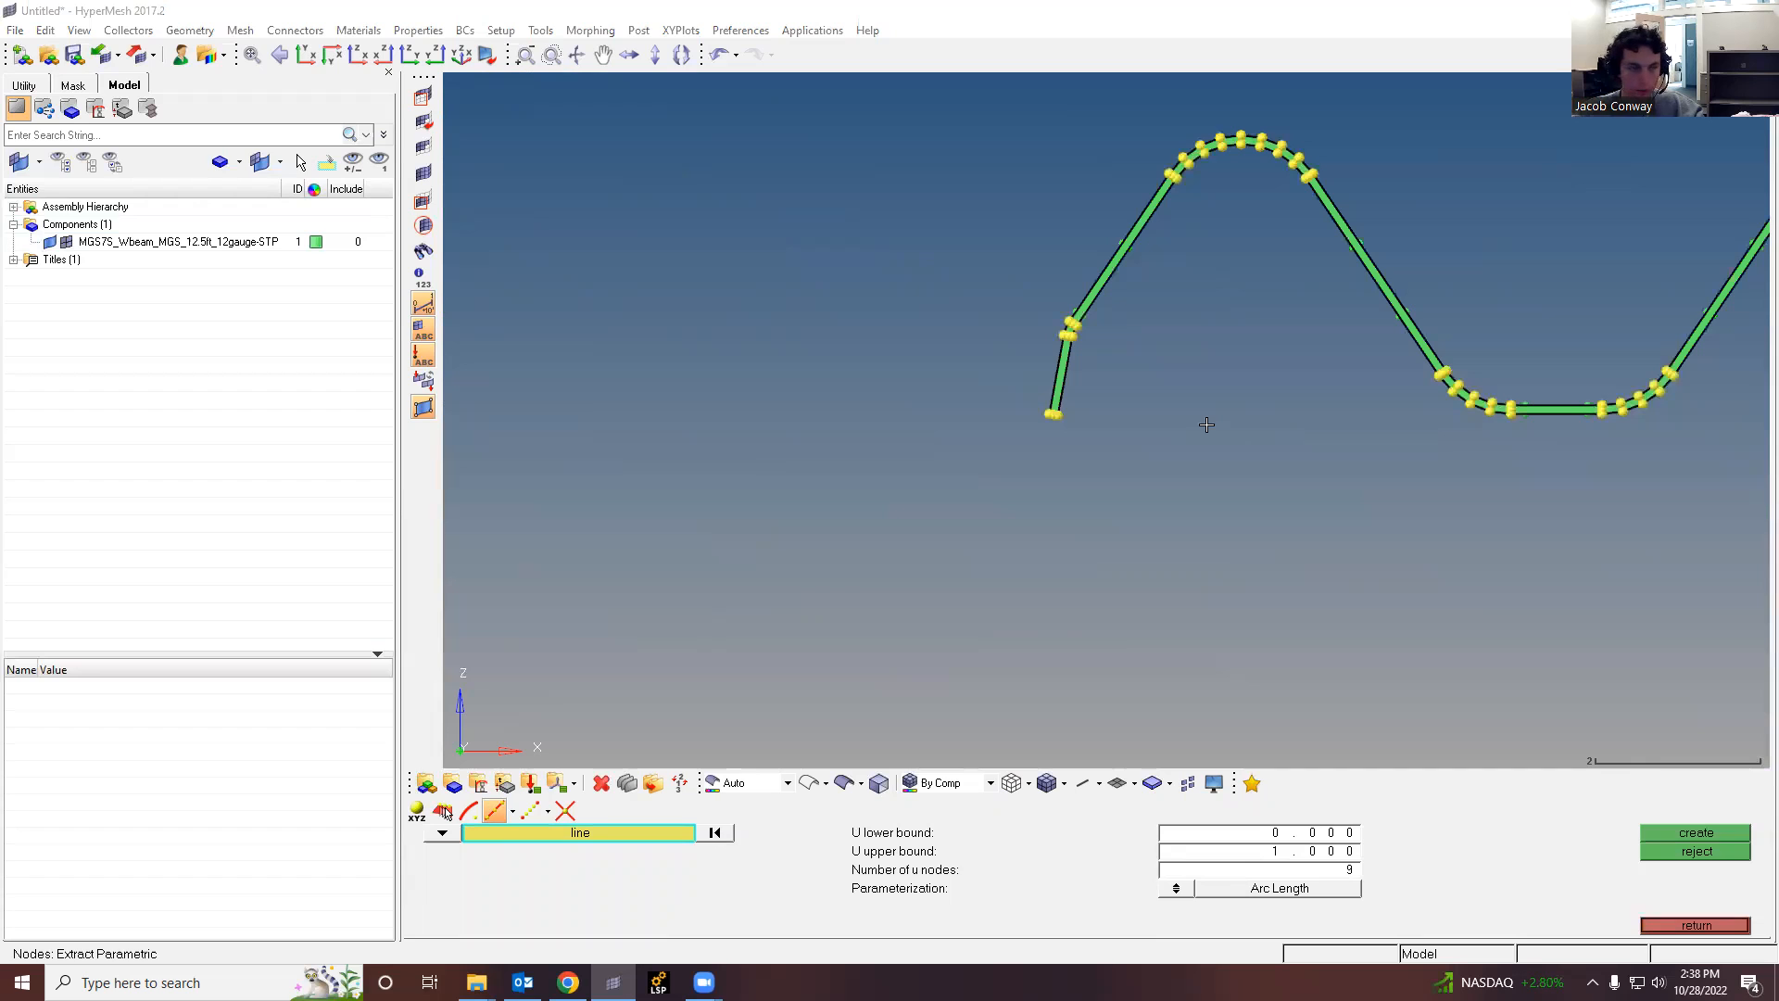
pyautogui.scroll(8, 1106, 374)
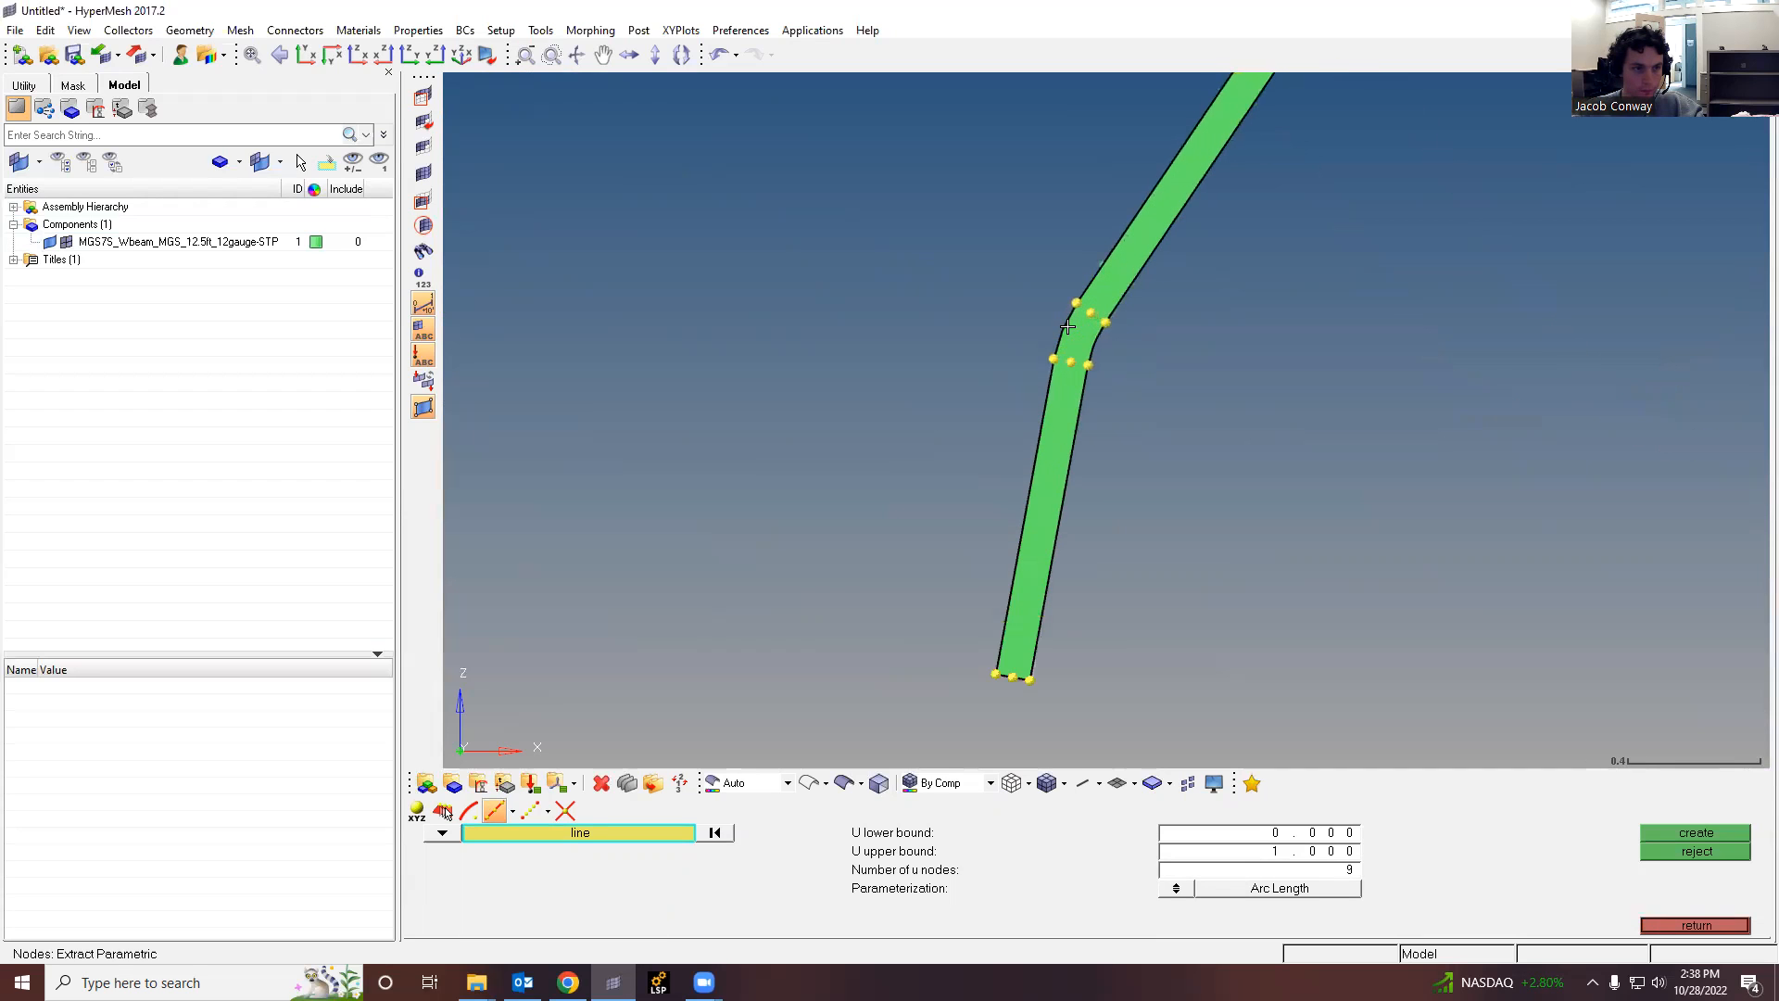
pyautogui.click(1327, 871)
pyautogui.write('3')
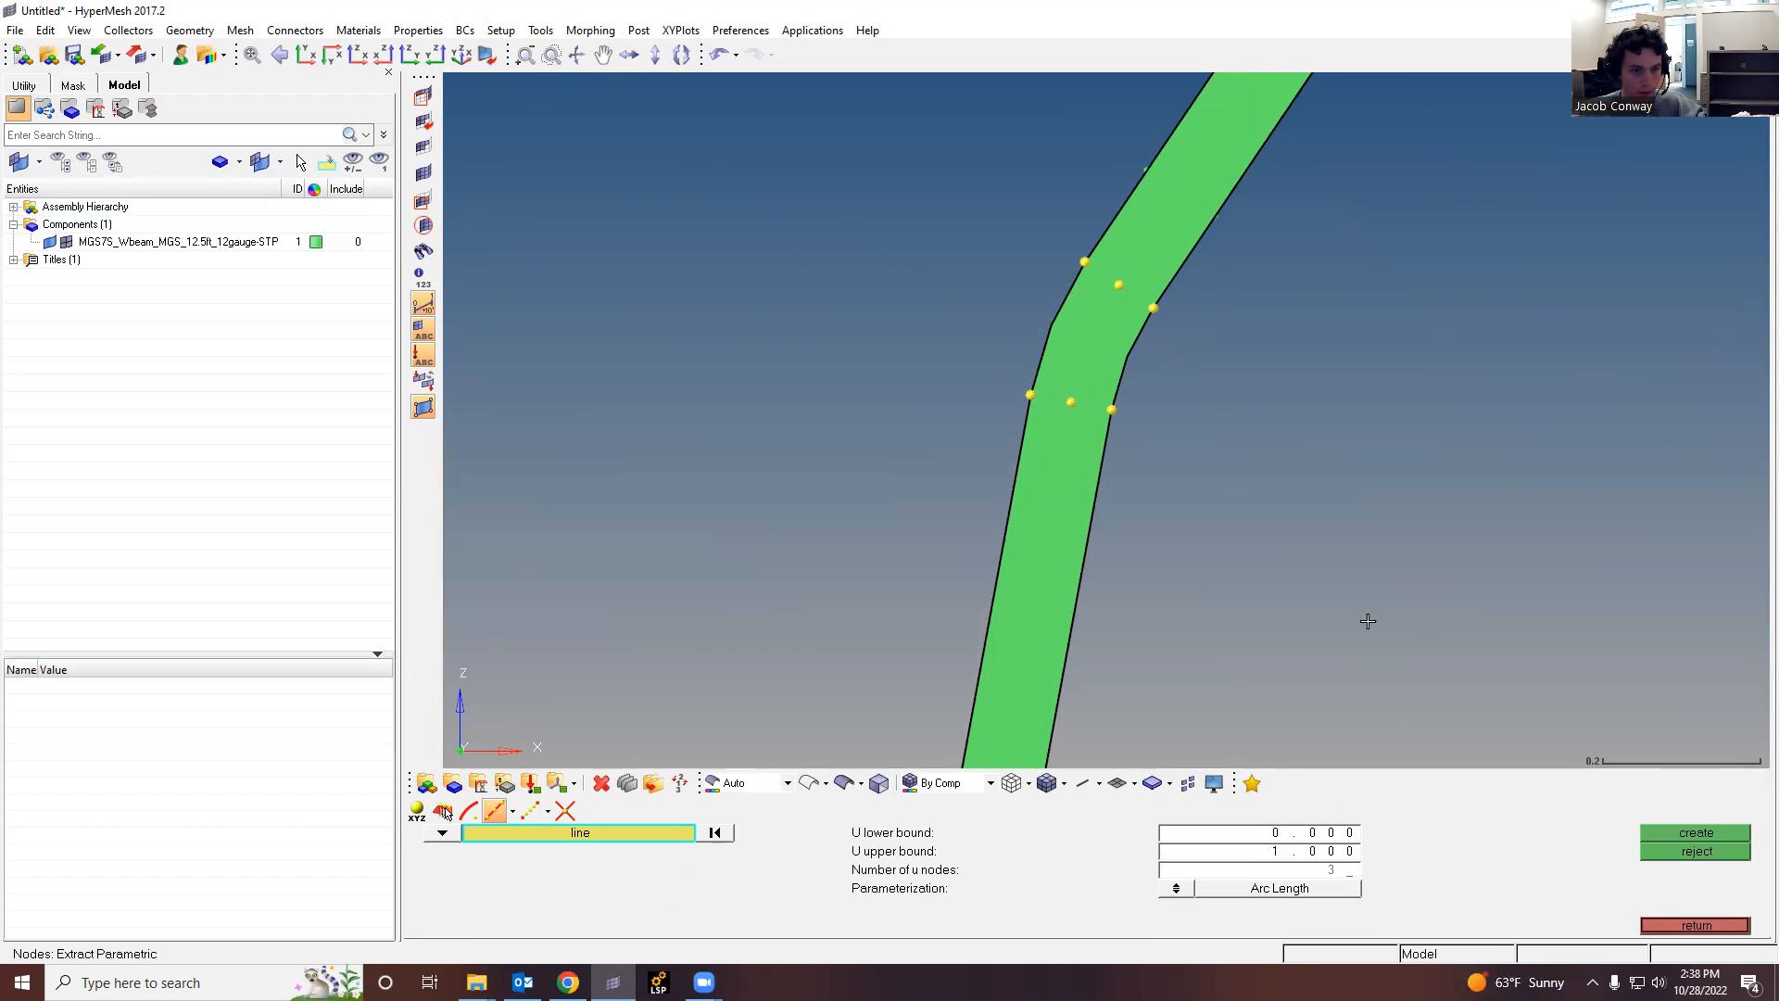
pyautogui.click(1122, 359)
pyautogui.click(1056, 320)
pyautogui.click(1686, 838)
pyautogui.click(1112, 362)
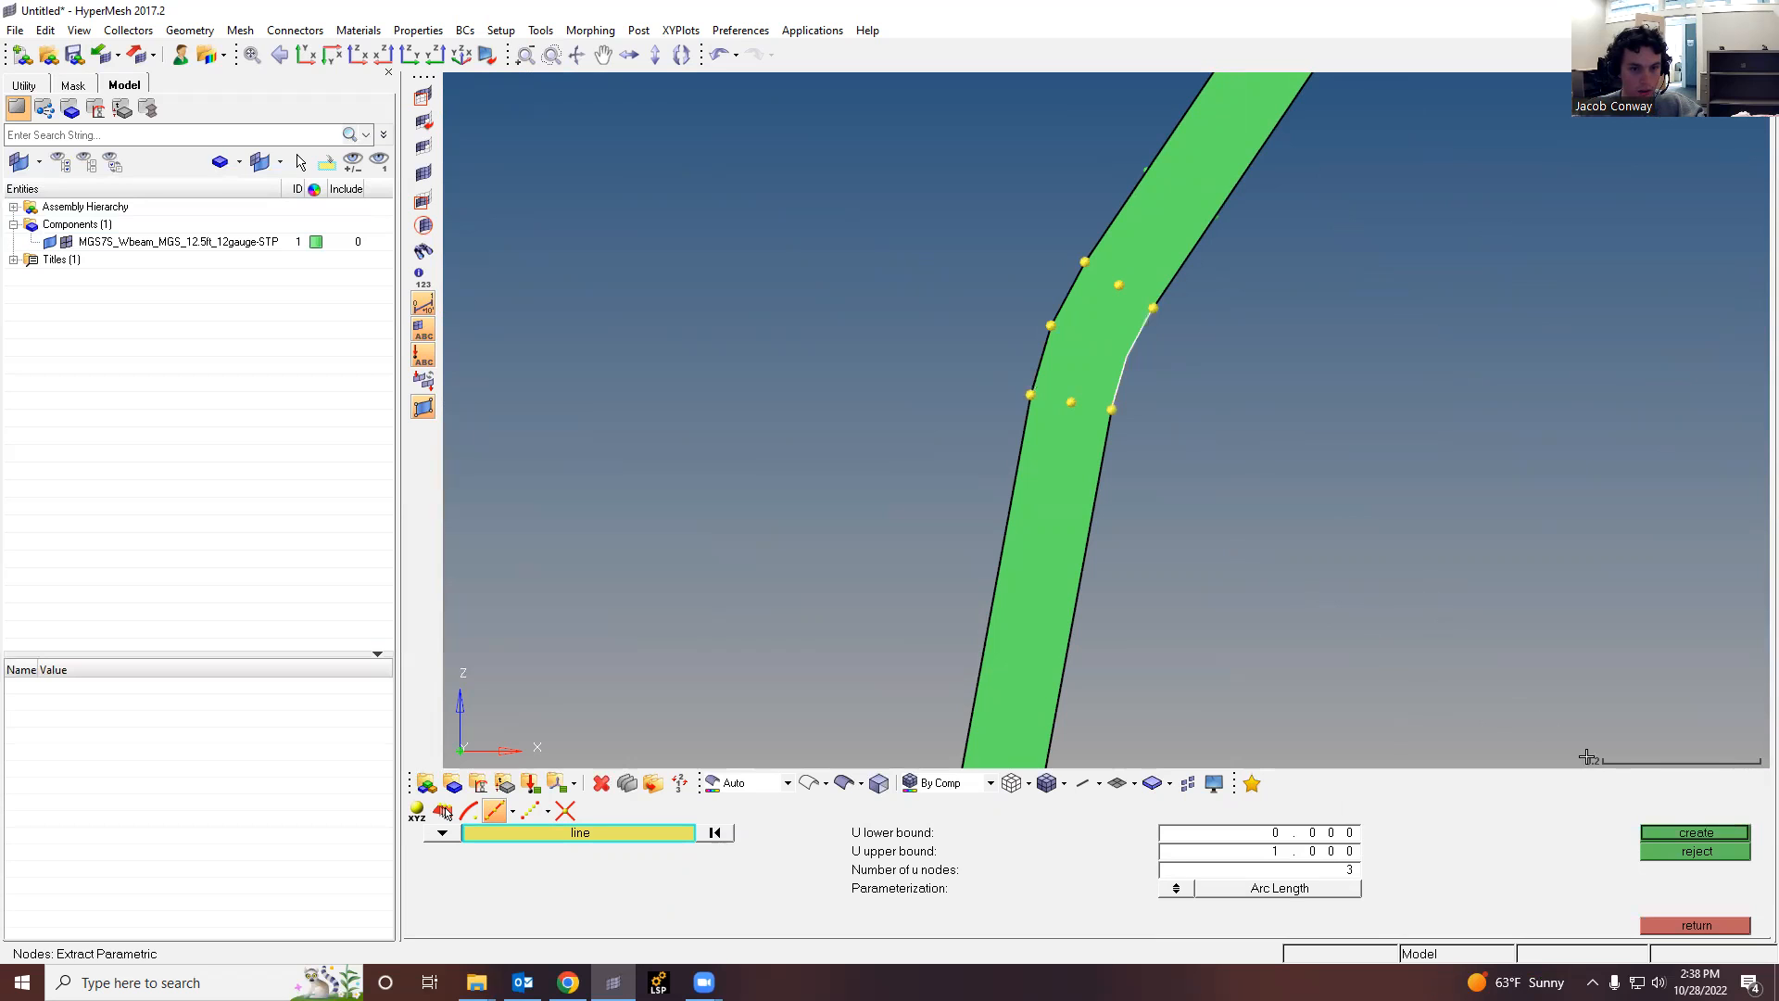
pyautogui.click(1673, 832)
pyautogui.click(1668, 925)
# Step: Extract 3 parametric nodes along both edge lines of the small bend near the profile's right end
pyautogui.scroll(-3, 1260, 483)
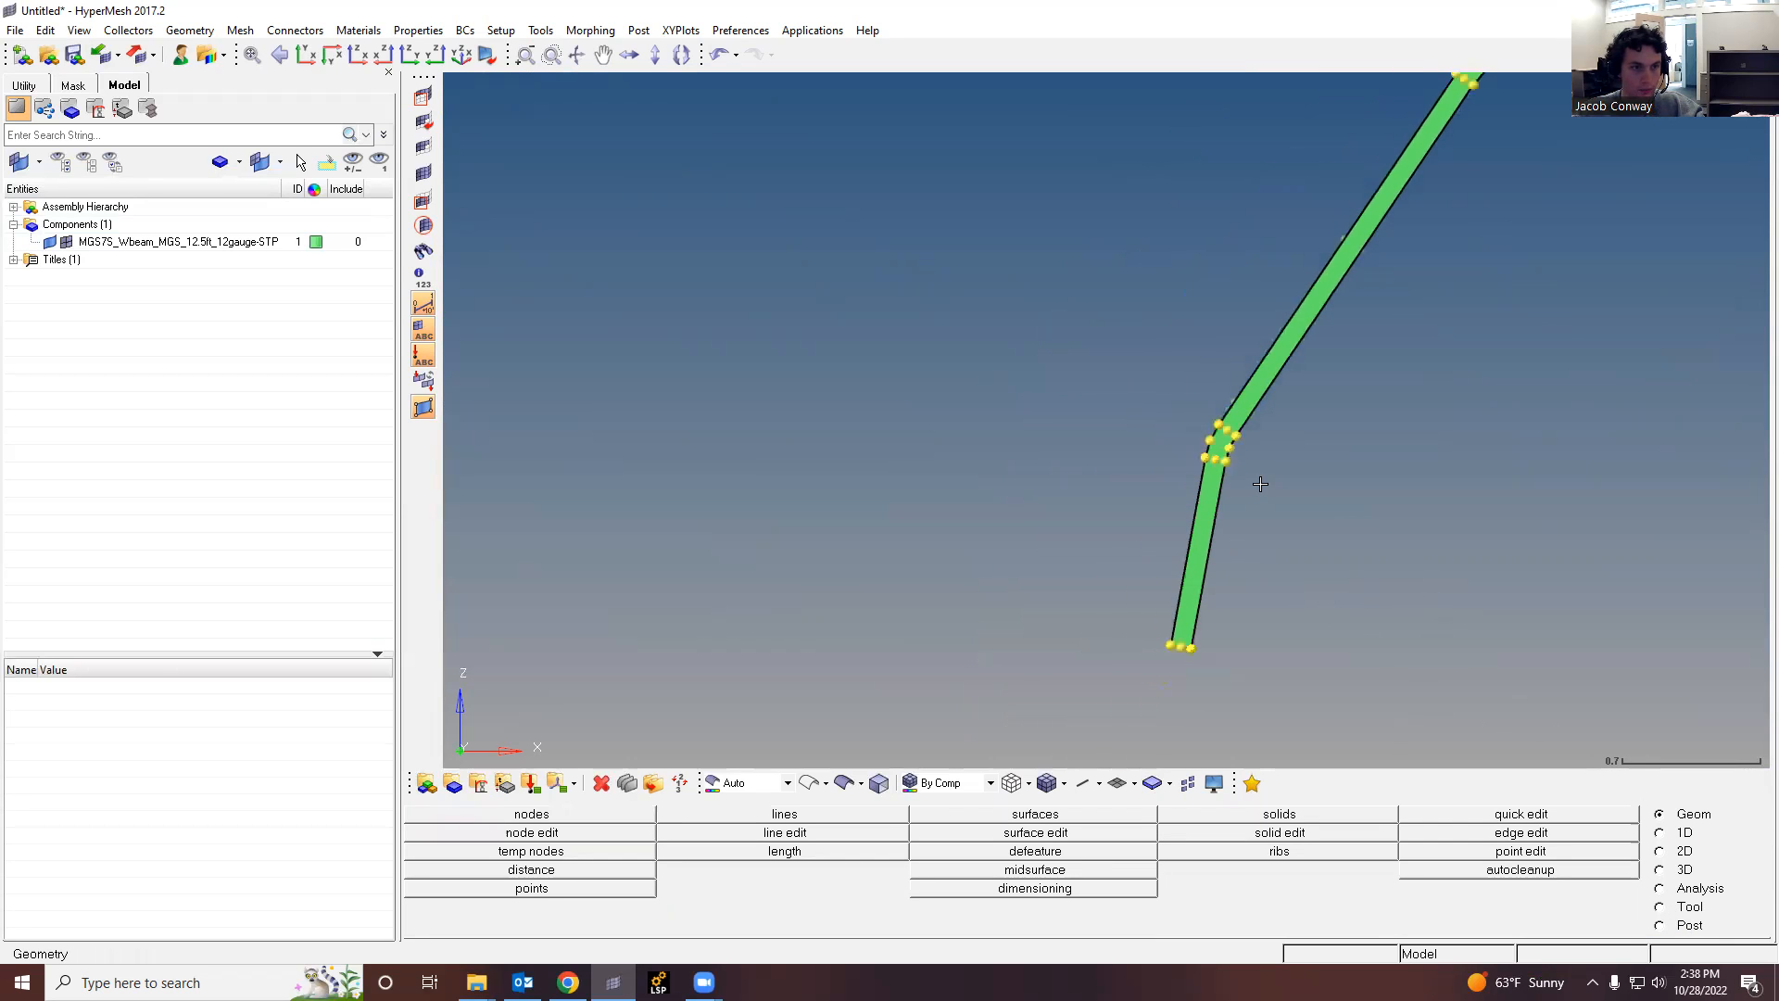
pyautogui.scroll(-4, 1108, 327)
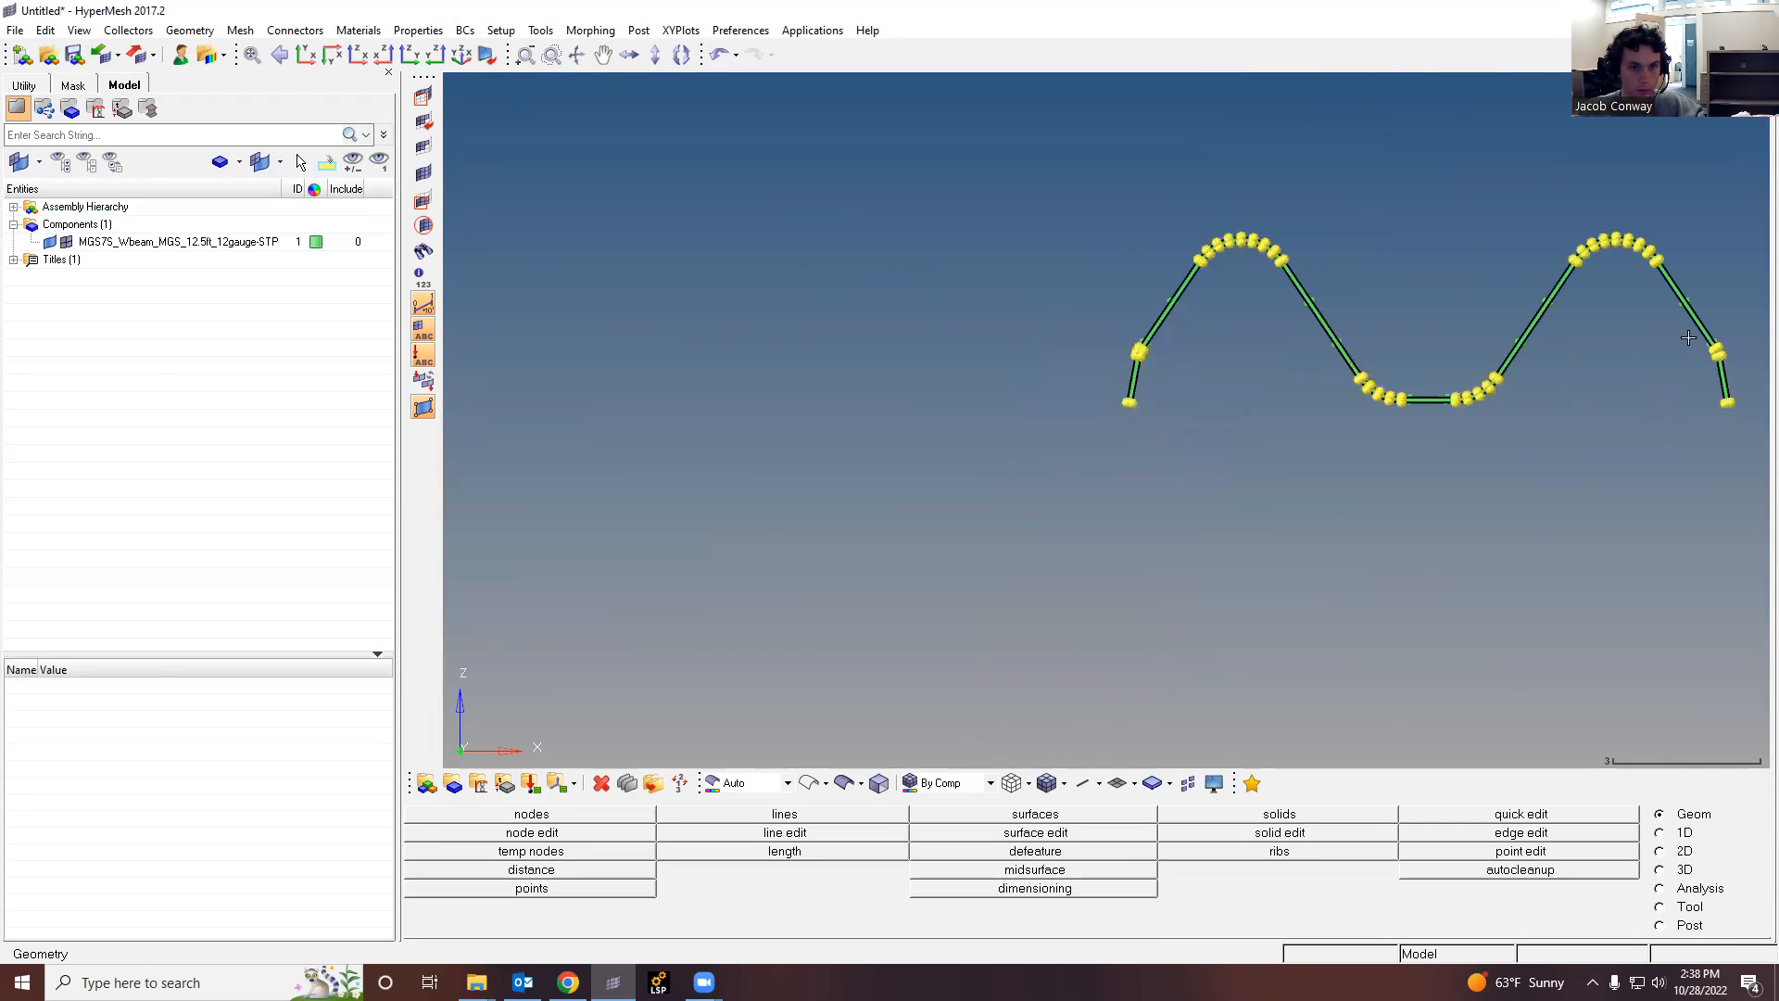
pyautogui.scroll(6, 1689, 338)
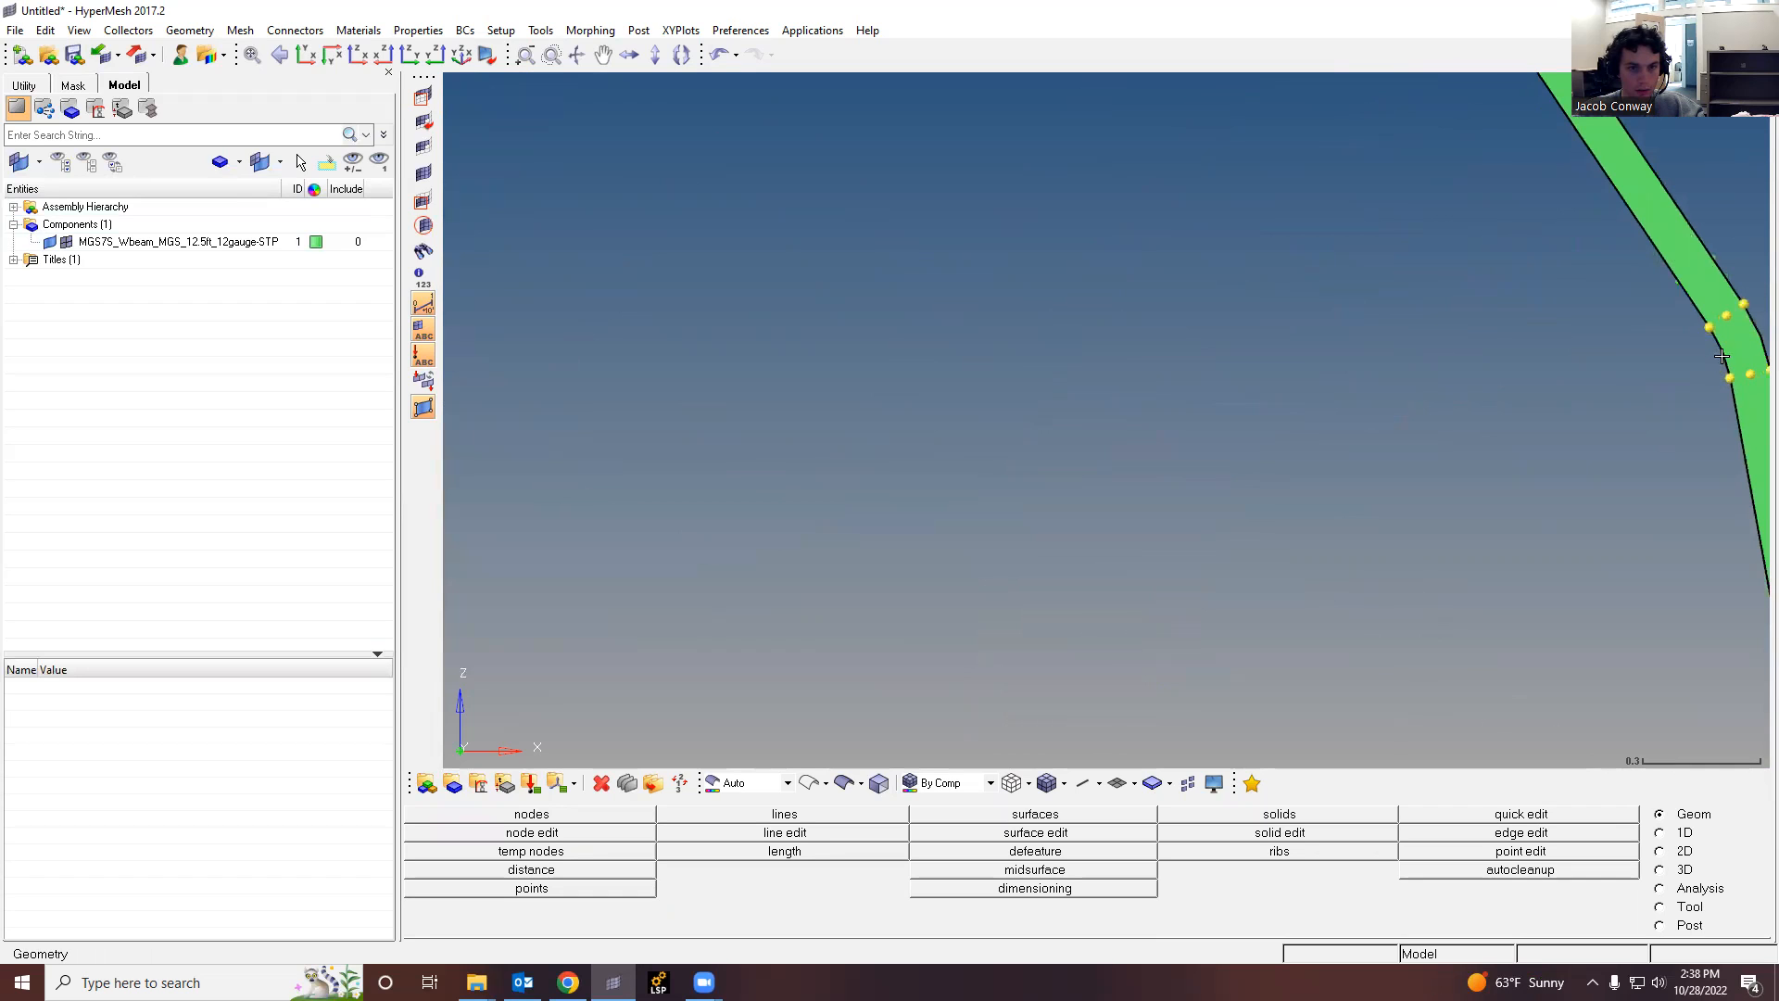
pyautogui.press('F8')
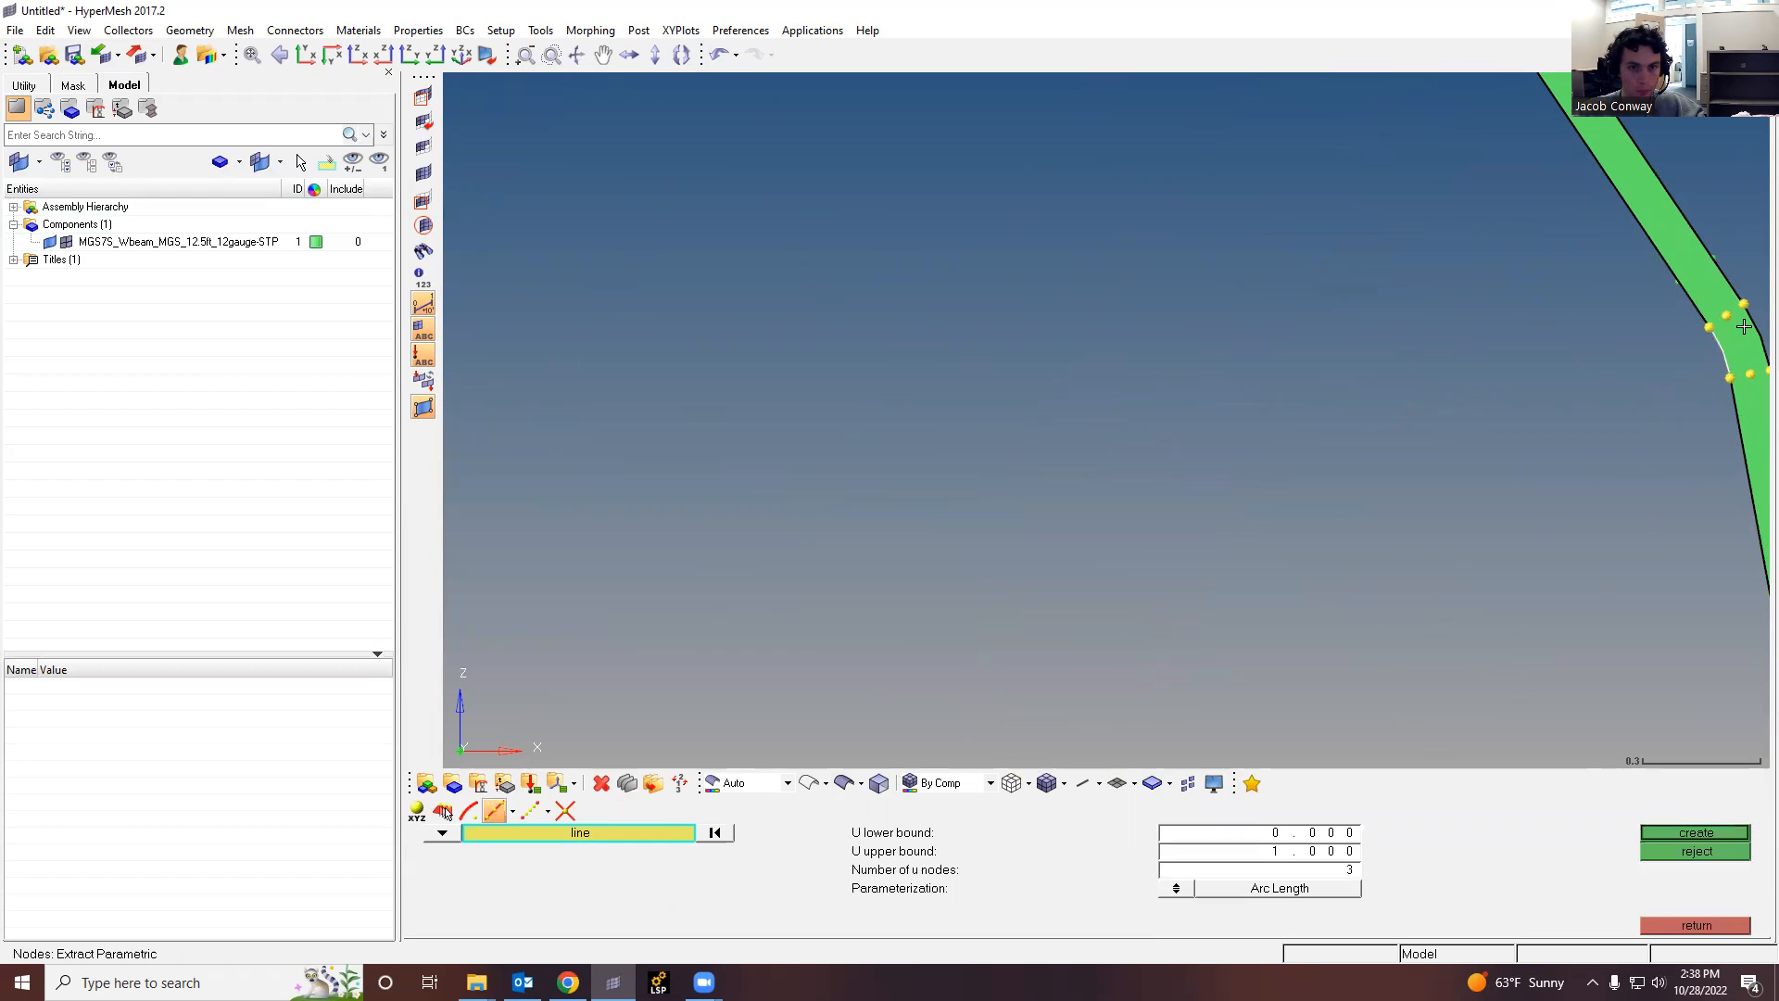
pyautogui.click(1757, 352)
pyautogui.click(1714, 836)
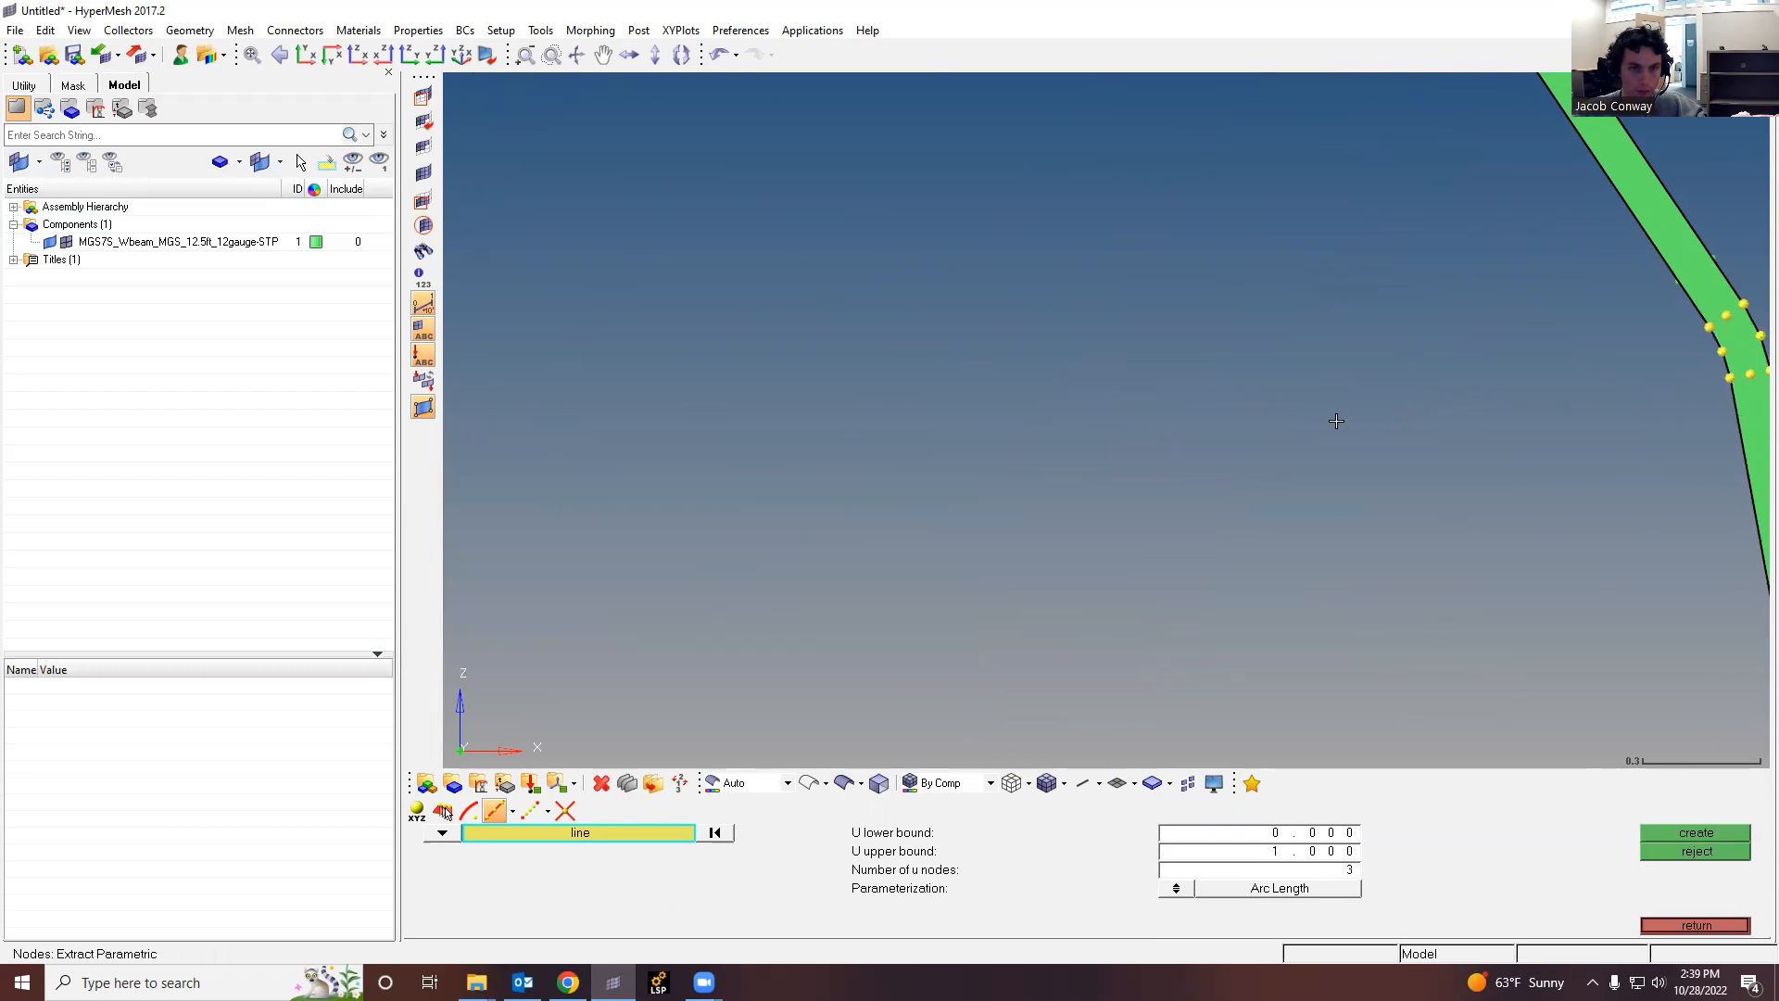
pyautogui.keyDown('ctrl'); pyautogui.scroll(-6, 1337, 421); pyautogui.keyUp('ctrl')
pyautogui.keyDown('ctrl'); pyautogui.scroll(1, 1451, 455); pyautogui.keyUp('ctrl')
pyautogui.keyDown('ctrl'); pyautogui.scroll(-5, 1203, 165); pyautogui.keyUp('ctrl')
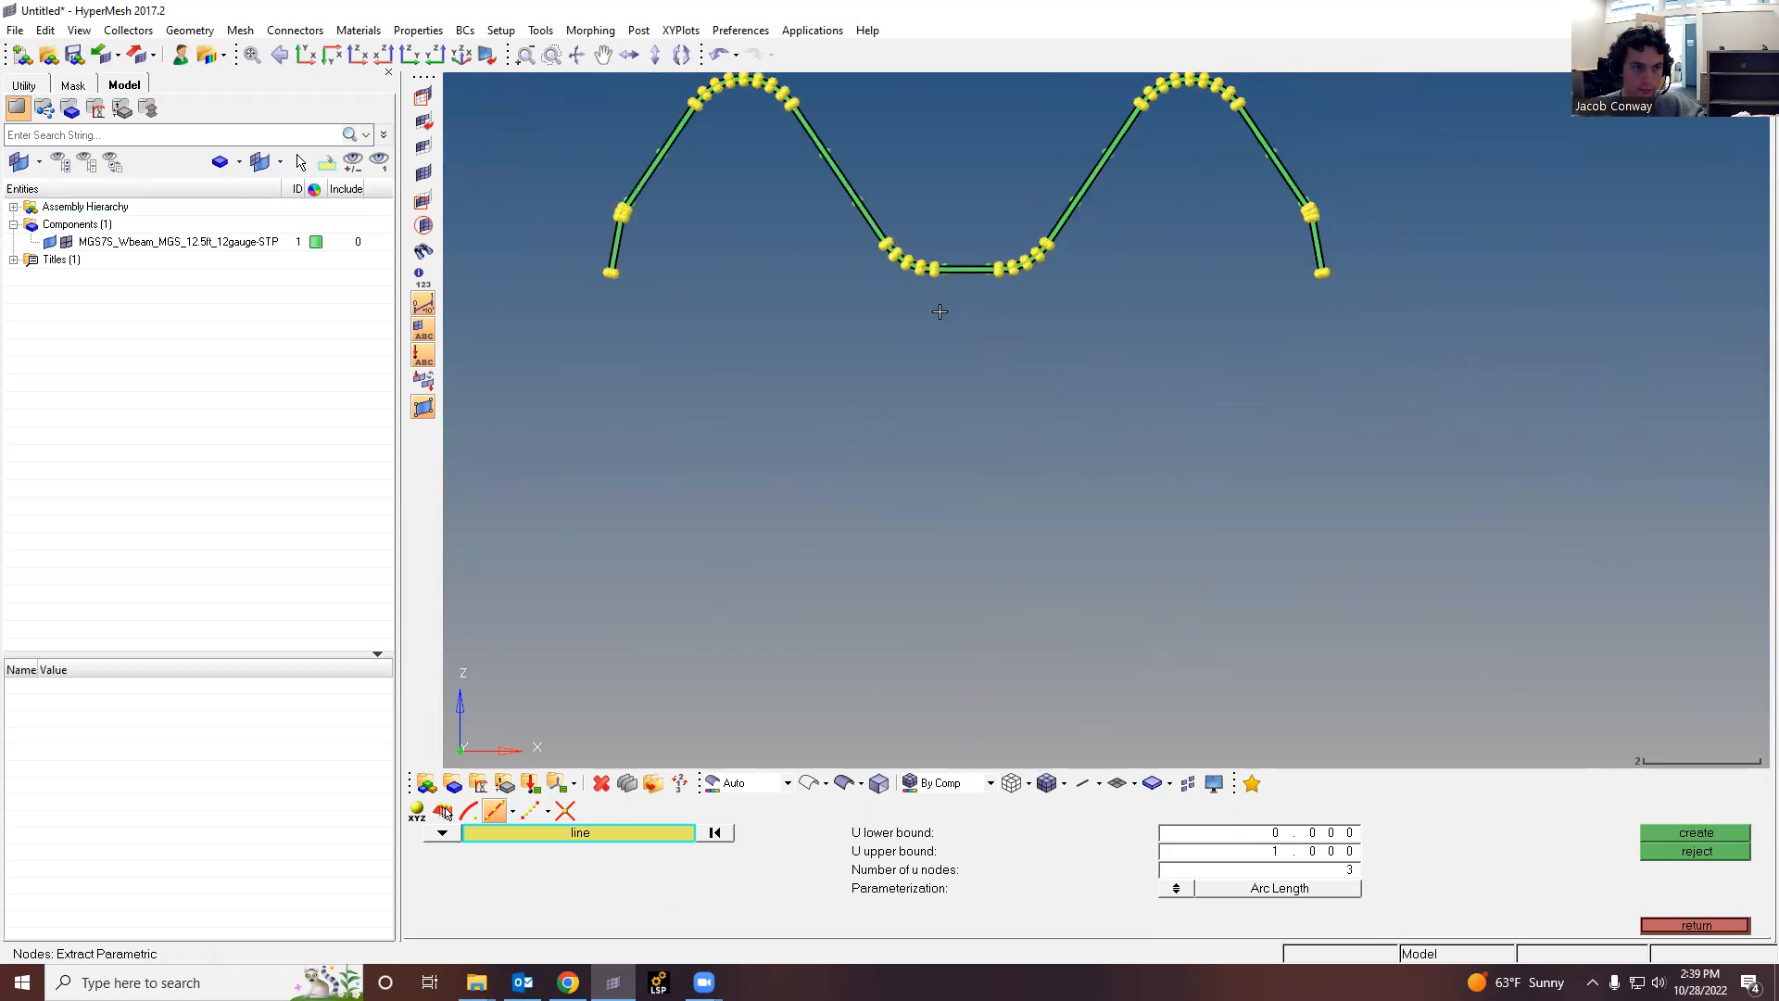
pyautogui.keyDown('ctrl'); pyautogui.scroll(4, 987, 248); pyautogui.keyUp('ctrl')
pyautogui.keyDown('ctrl'); pyautogui.scroll(-4, 1029, 439); pyautogui.keyUp('ctrl')
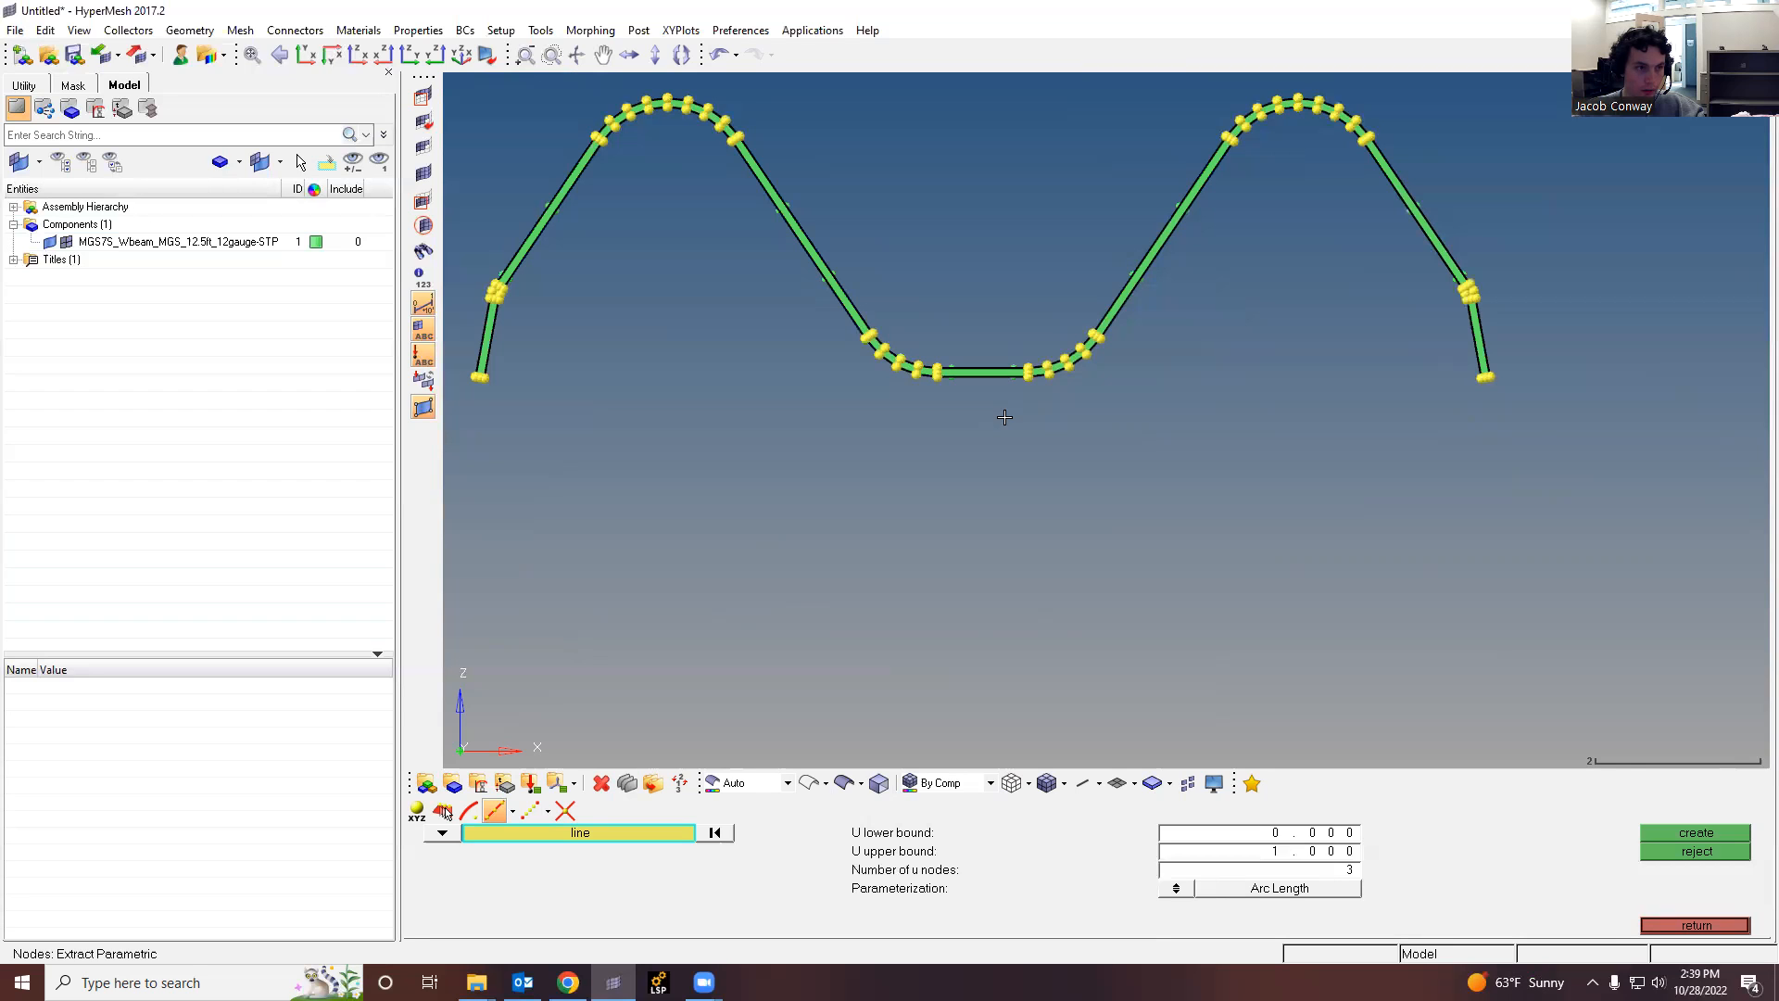
pyautogui.click(1659, 925)
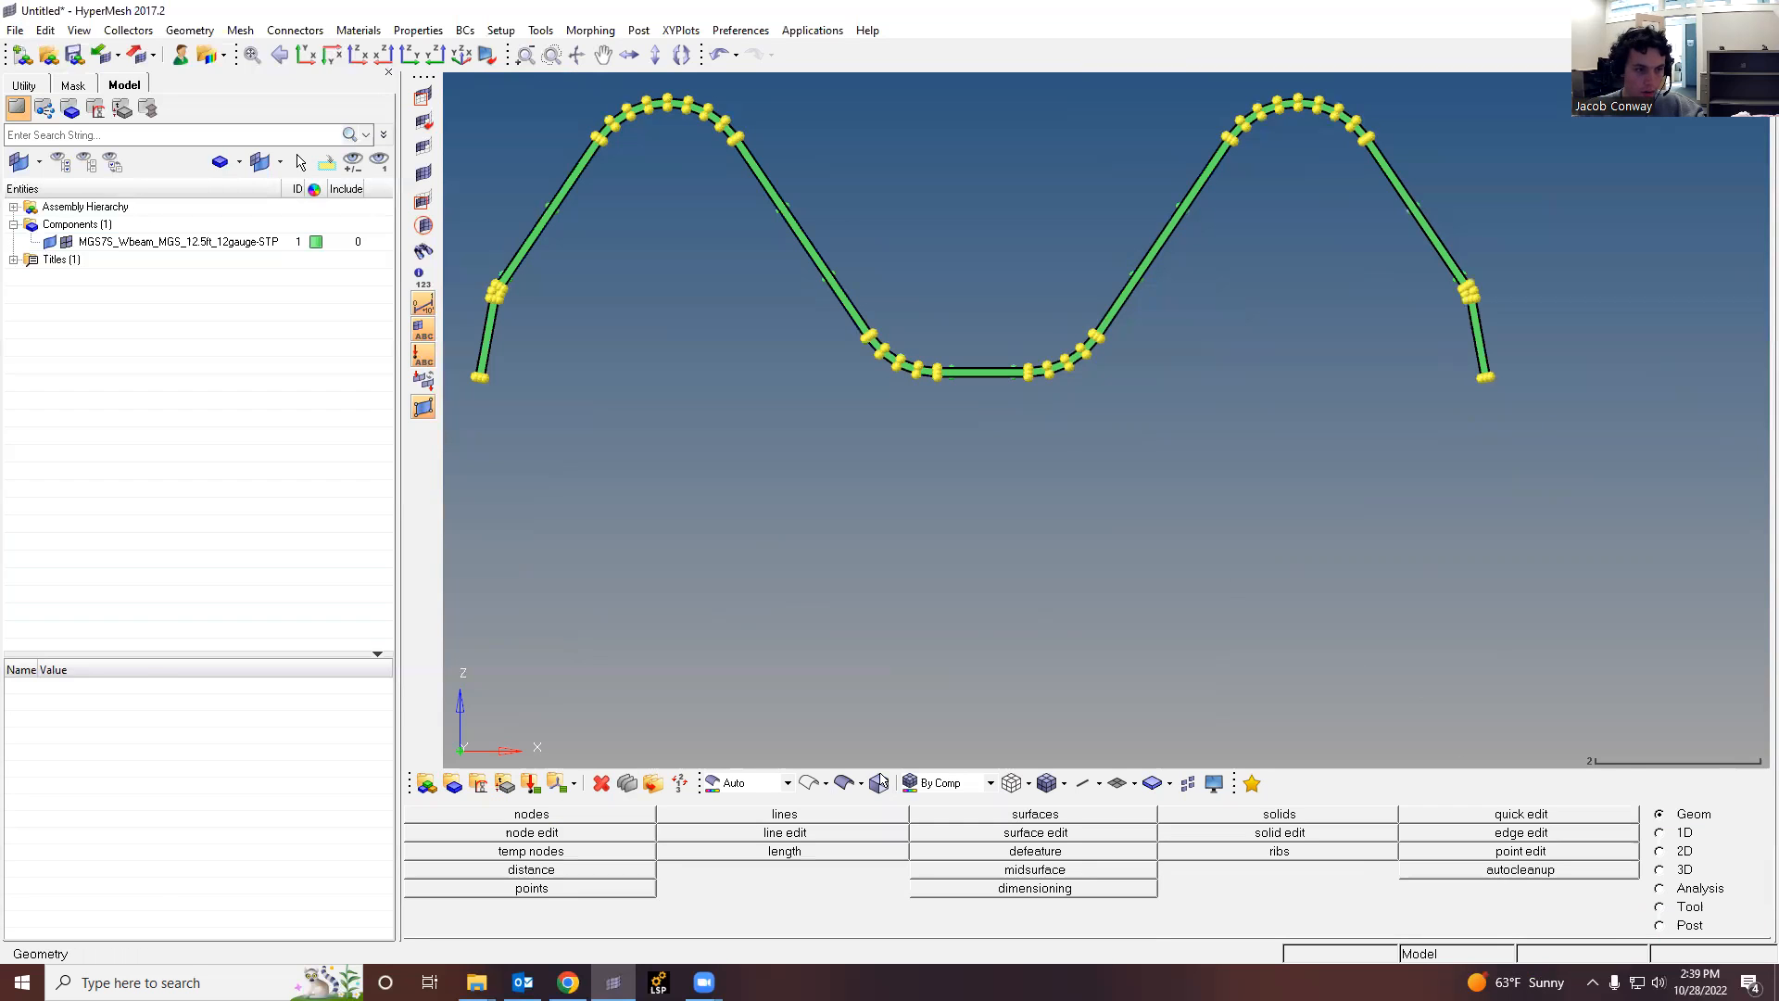
# Step: Interpolate 1 node between the two middle edge nodes of the small bend near the profile's left end
pyautogui.click(556, 817)
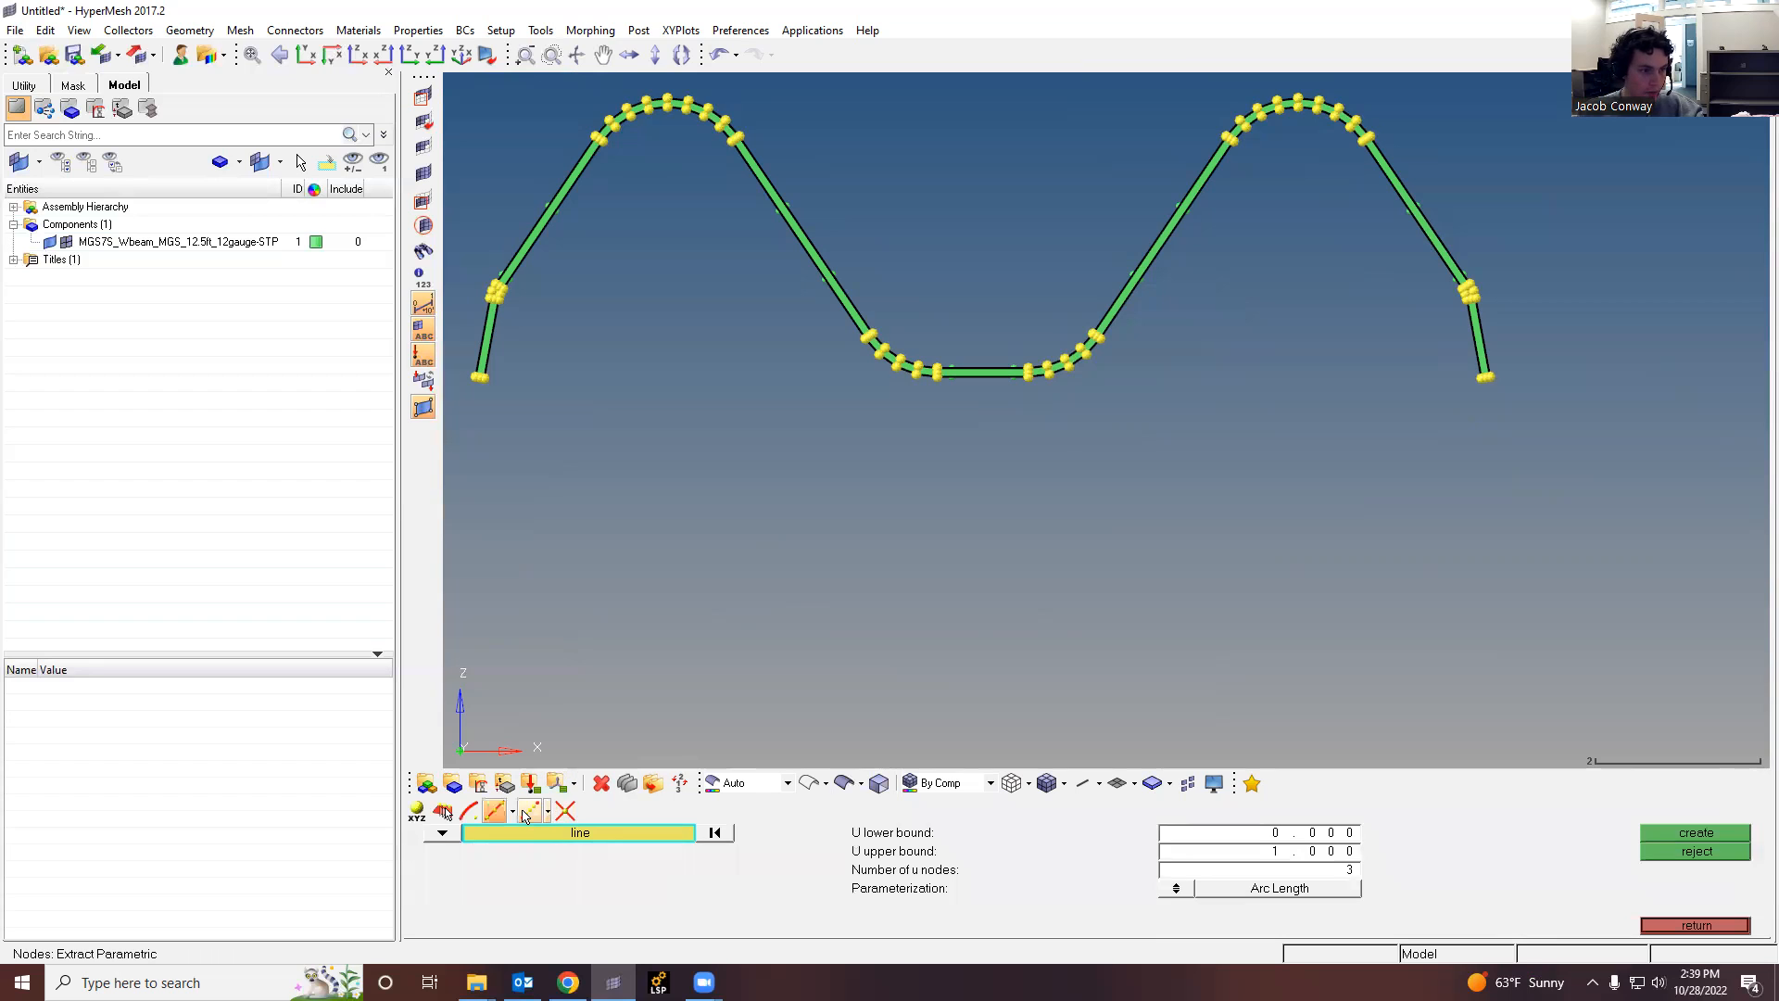
pyautogui.click(525, 813)
pyautogui.click(1259, 846)
pyautogui.write('1')
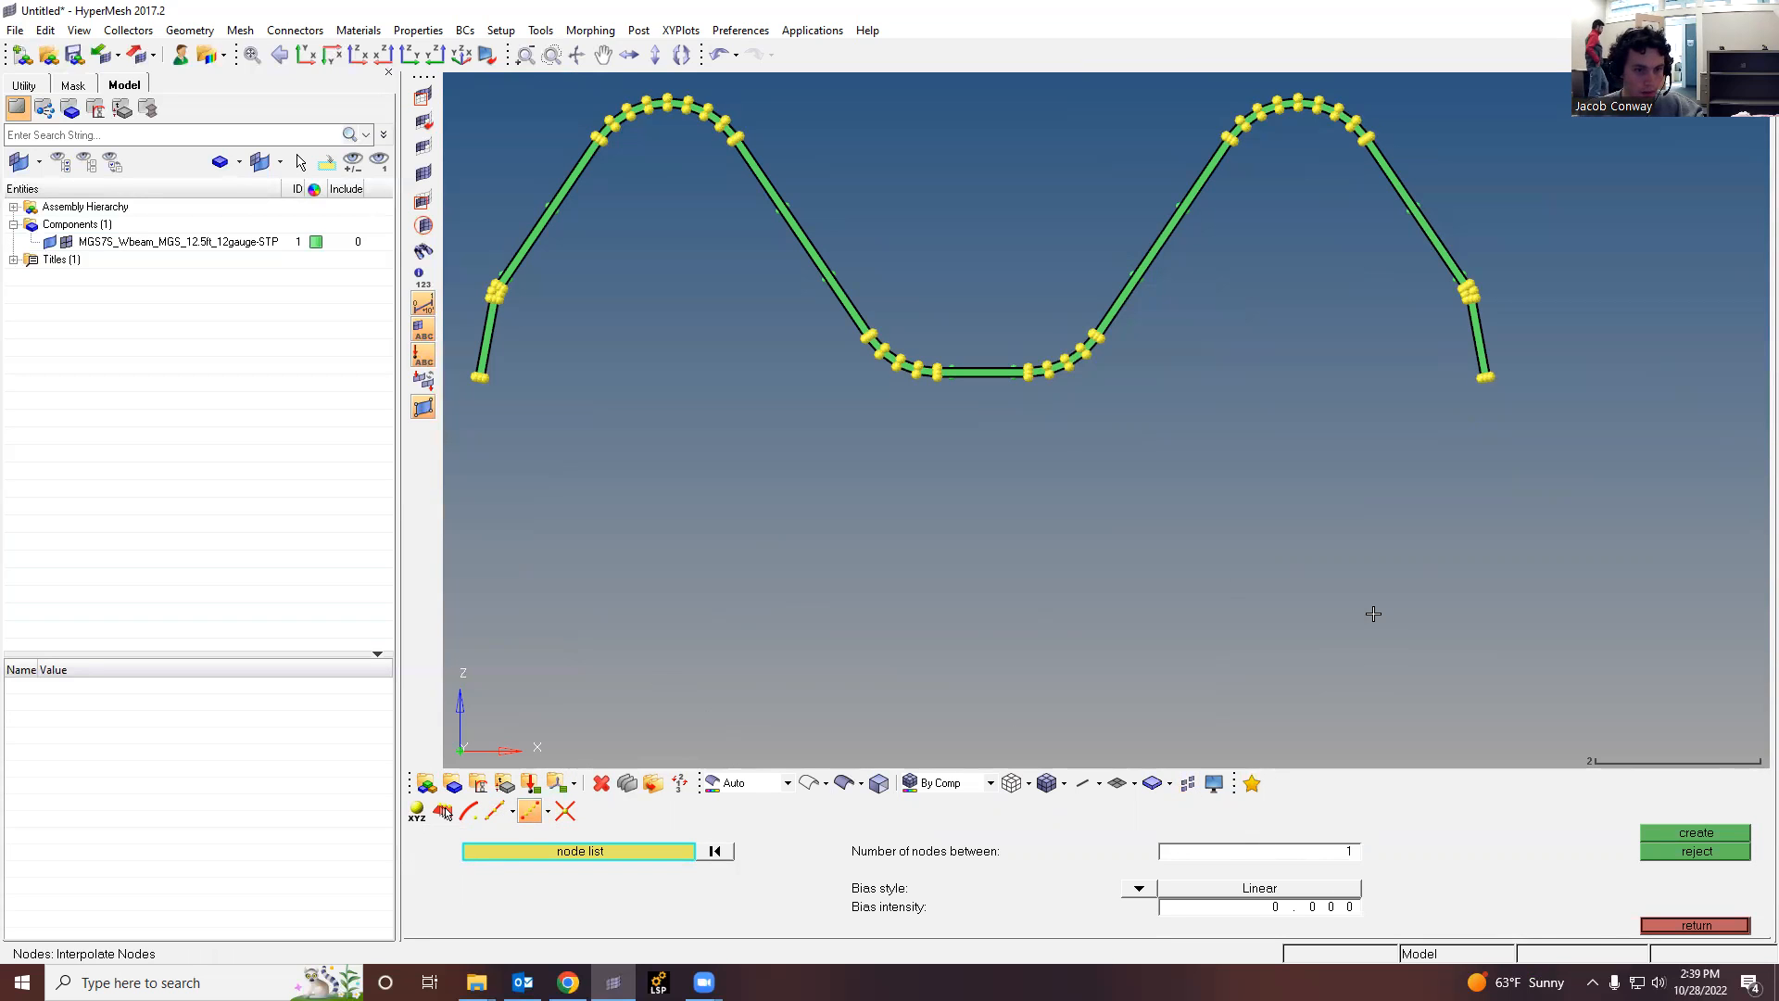
pyautogui.scroll(-4, 1057, 664)
pyautogui.scroll(5, 822, 525)
pyautogui.scroll(2, 947, 570)
pyautogui.scroll(3, 1143, 492)
pyautogui.click(1047, 445)
pyautogui.click(996, 424)
pyautogui.click(1672, 833)
# Step: Interpolate 1 mid-thickness node between each of the next two facing edge-node pairs where the left crest's bend begins
pyautogui.scroll(-3, 1335, 600)
pyautogui.scroll(-1, 1562, 200)
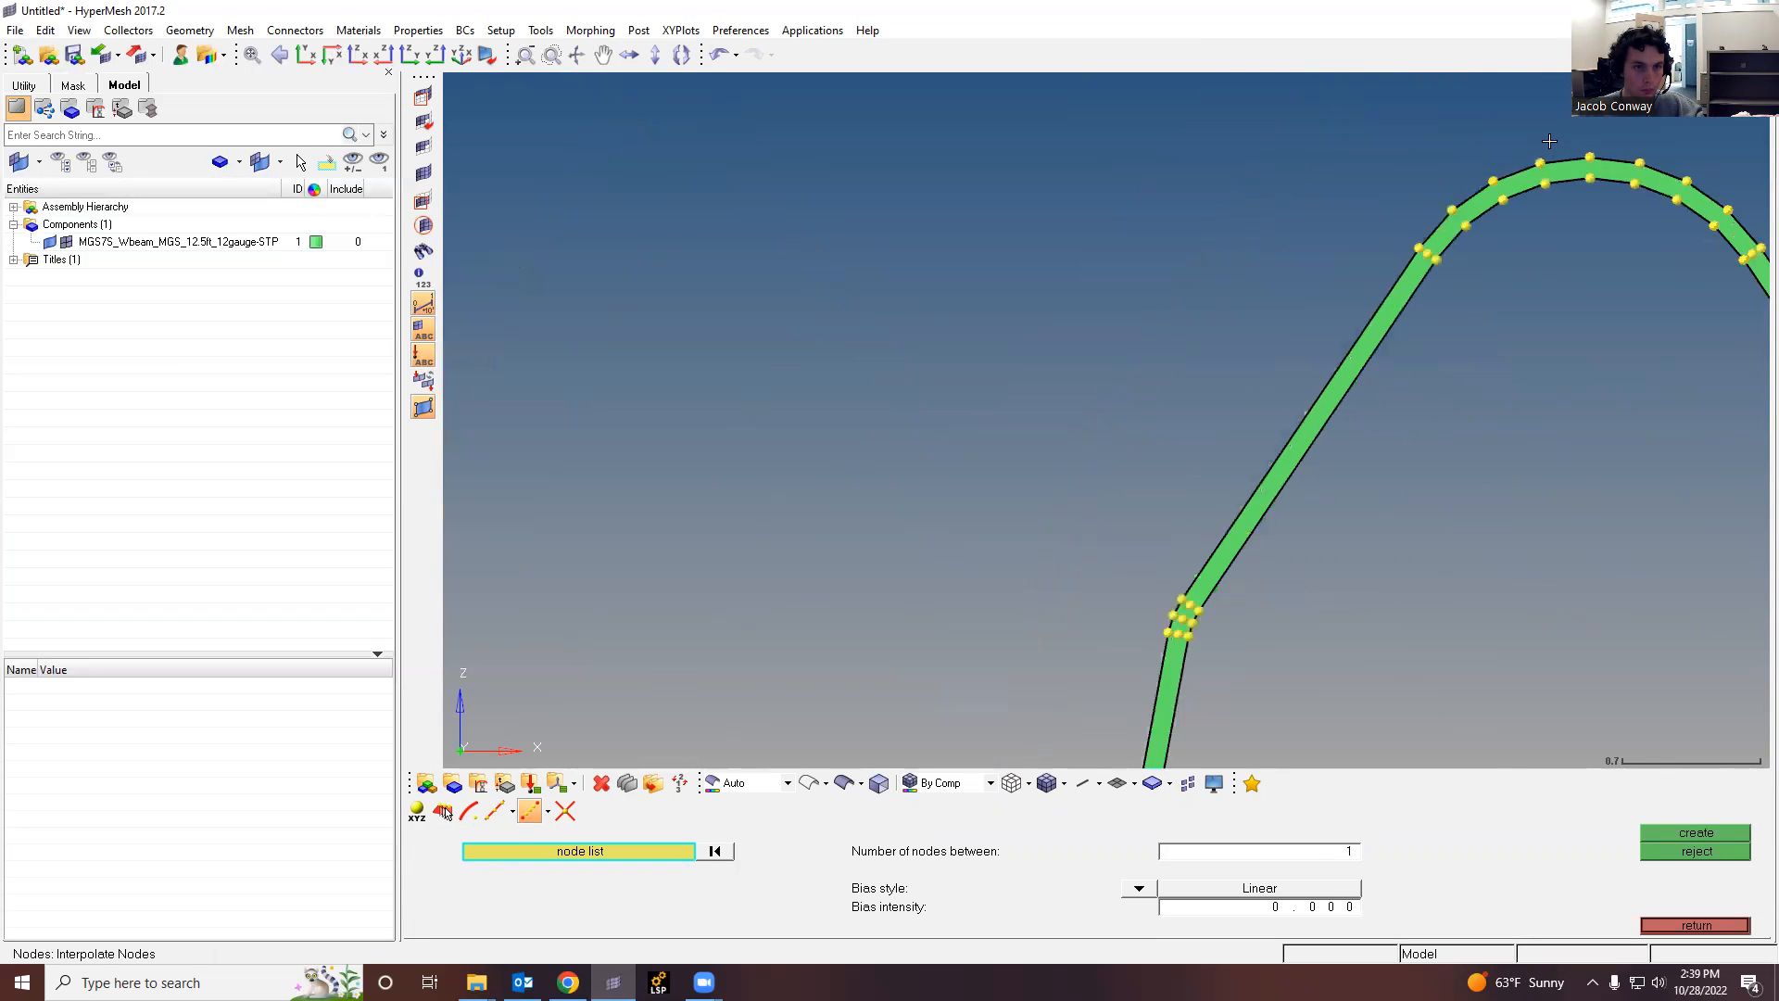
pyautogui.scroll(2, 1347, 350)
pyautogui.click(1386, 306)
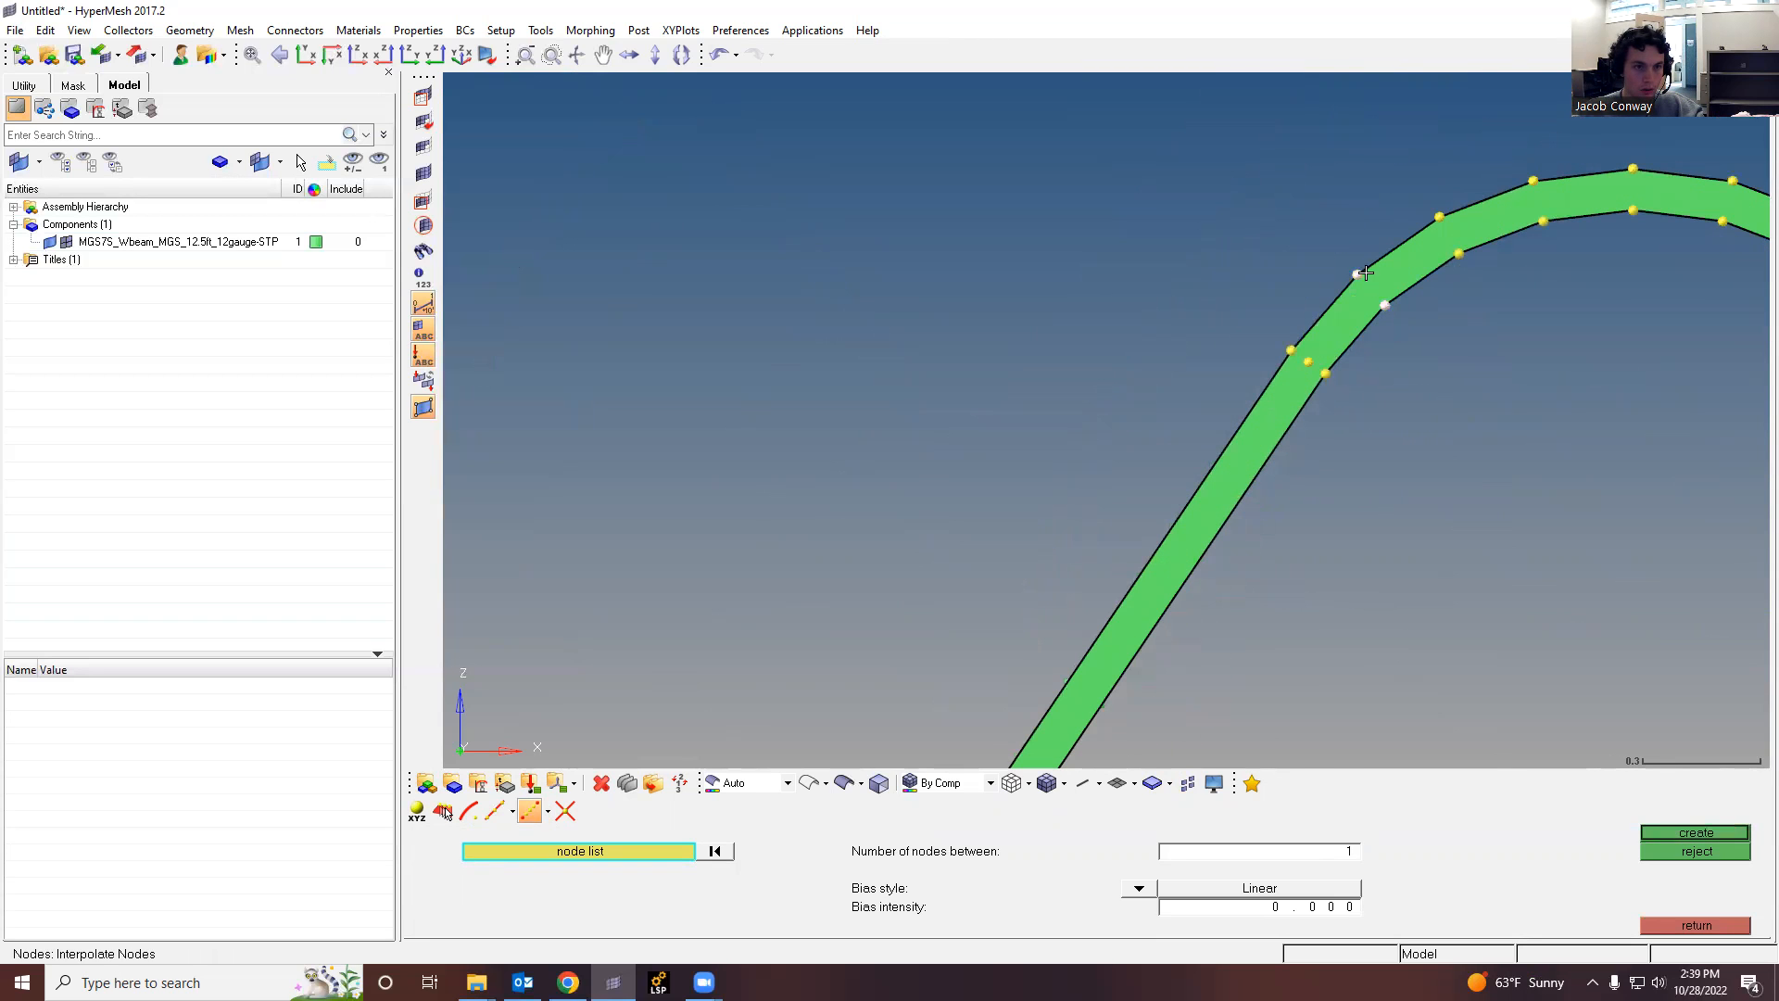
pyautogui.click(1679, 832)
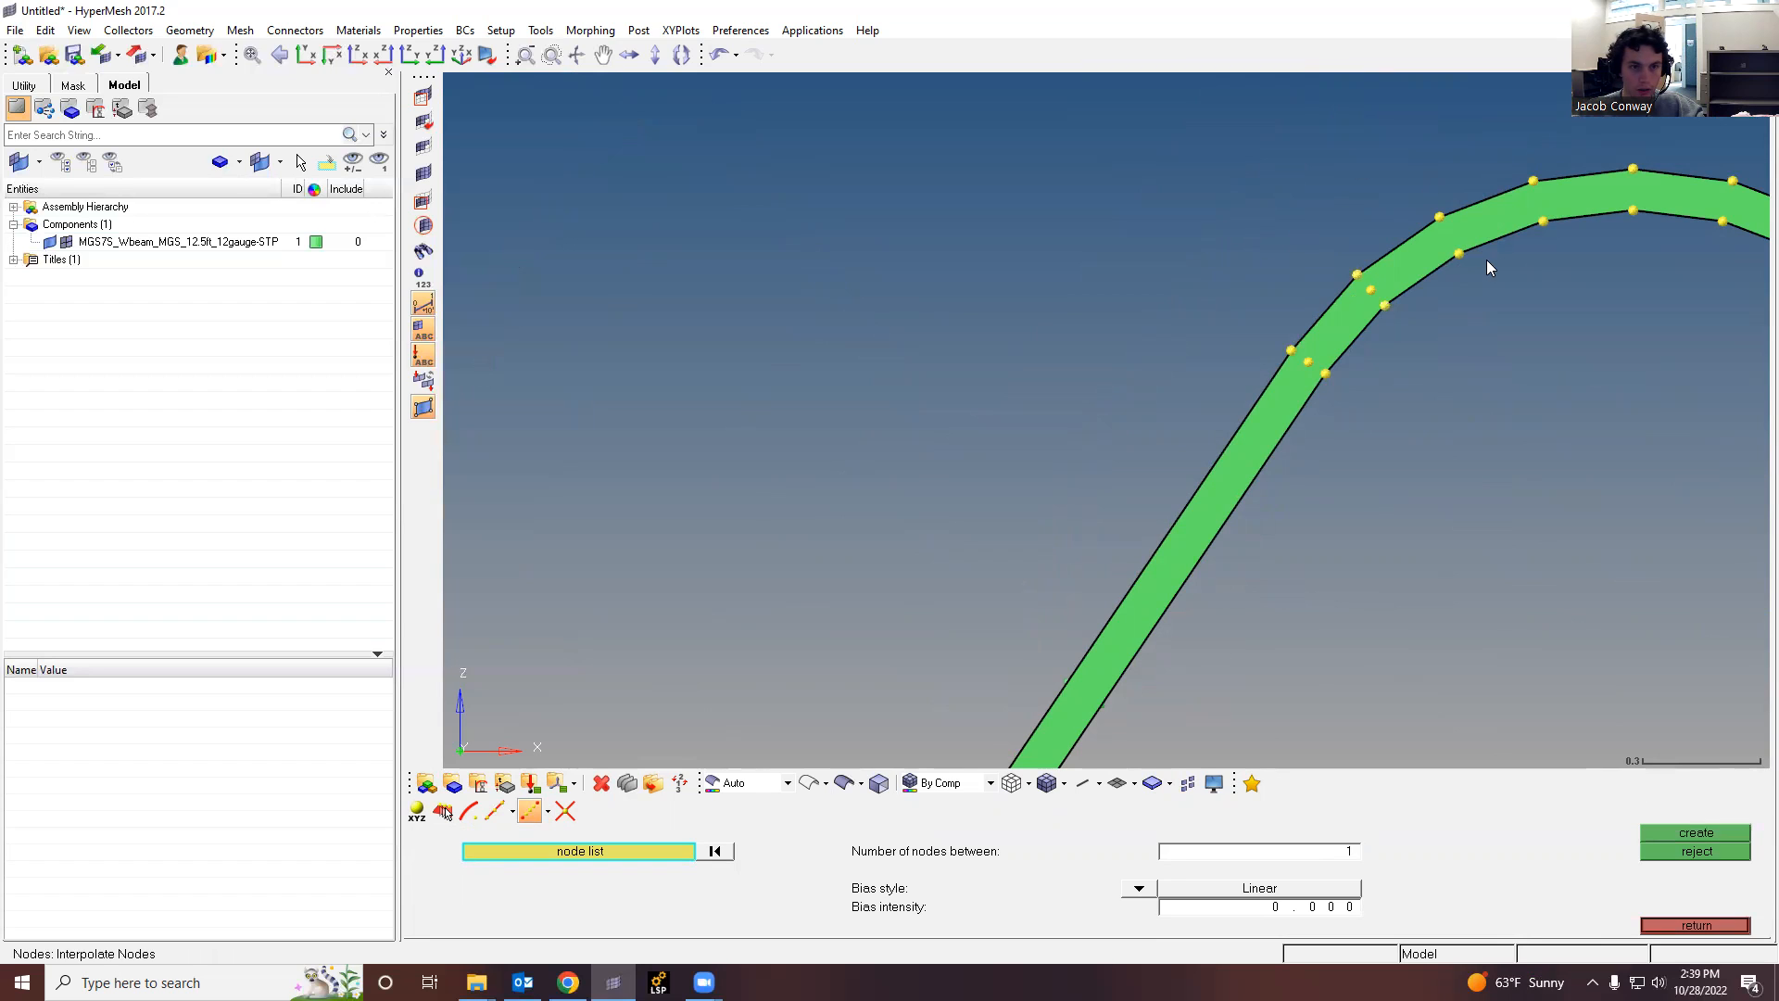
pyautogui.click(1458, 253)
pyautogui.click(1439, 217)
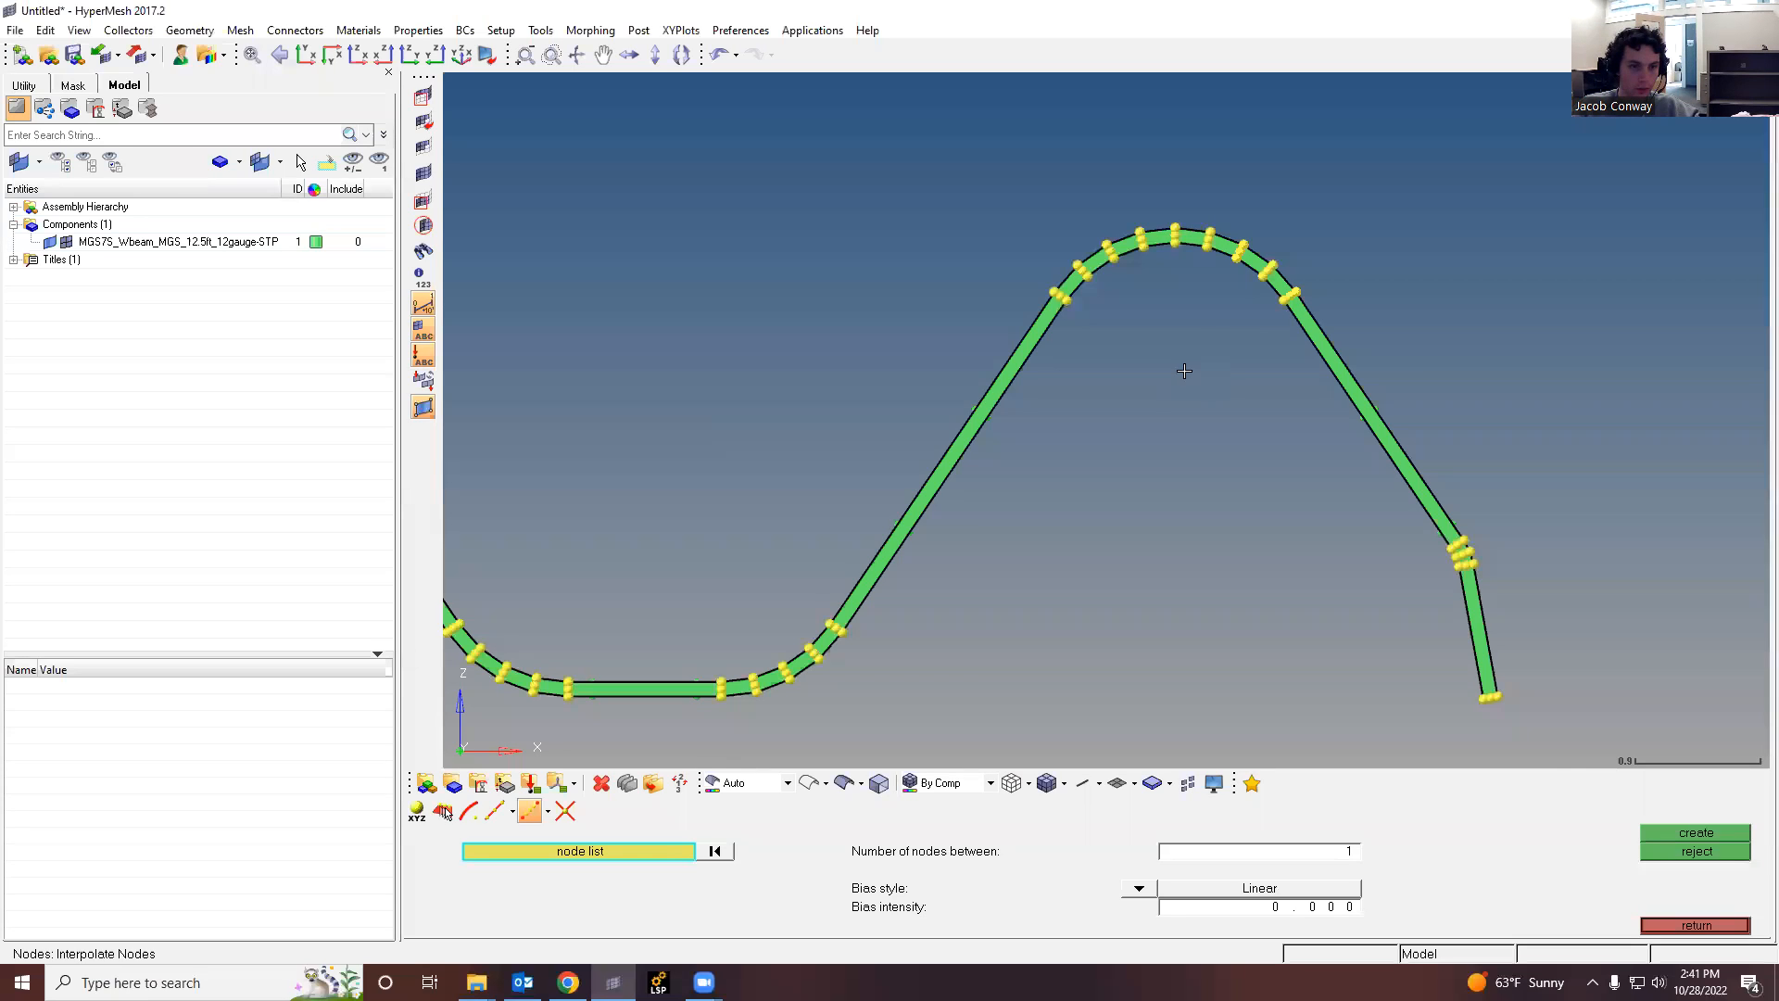
# Step: Examine the mid-thickness nodes around the profile's bends for completeness
pyautogui.scroll(3, 1207, 249)
pyautogui.scroll(-5, 1206, 248)
pyautogui.scroll(-2, 1091, 678)
pyautogui.scroll(3, 1092, 679)
pyautogui.scroll(-3, 913, 552)
pyautogui.scroll(4, 961, 683)
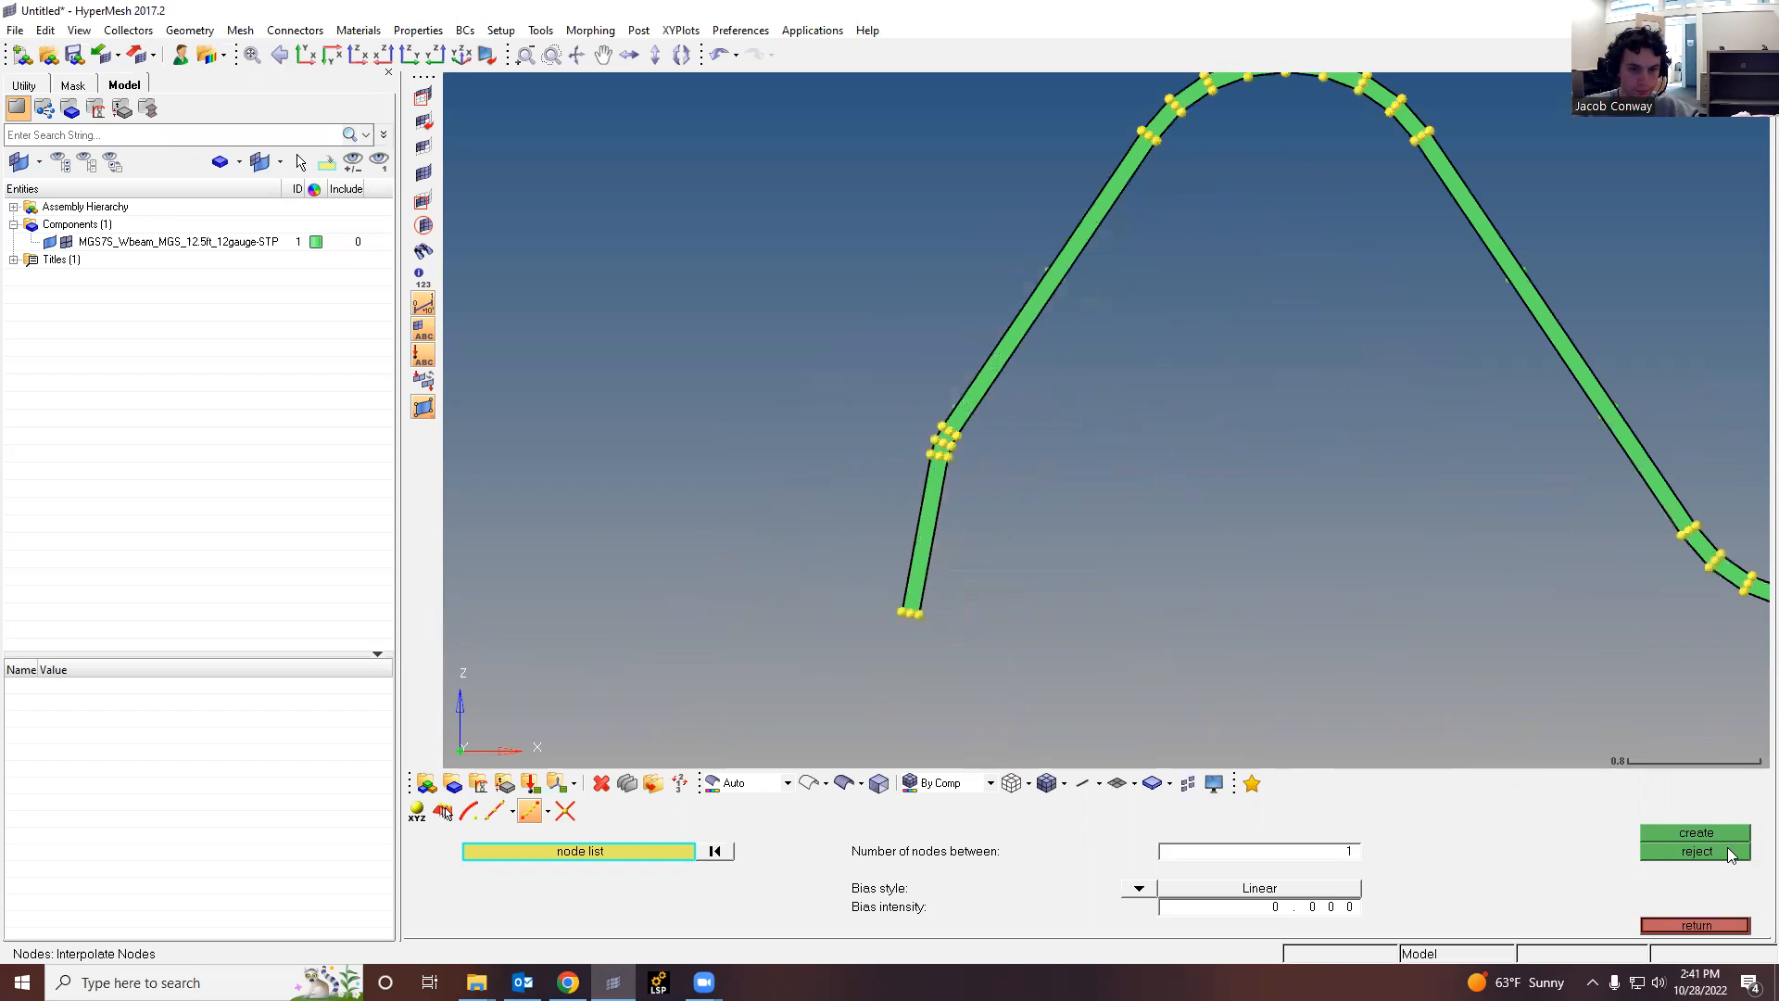
pyautogui.click(1720, 917)
# Step: Create a linear line from the mid-thickness node at the profile's left end to the lower mid-thickness node of the adjacent bend
pyautogui.click(745, 819)
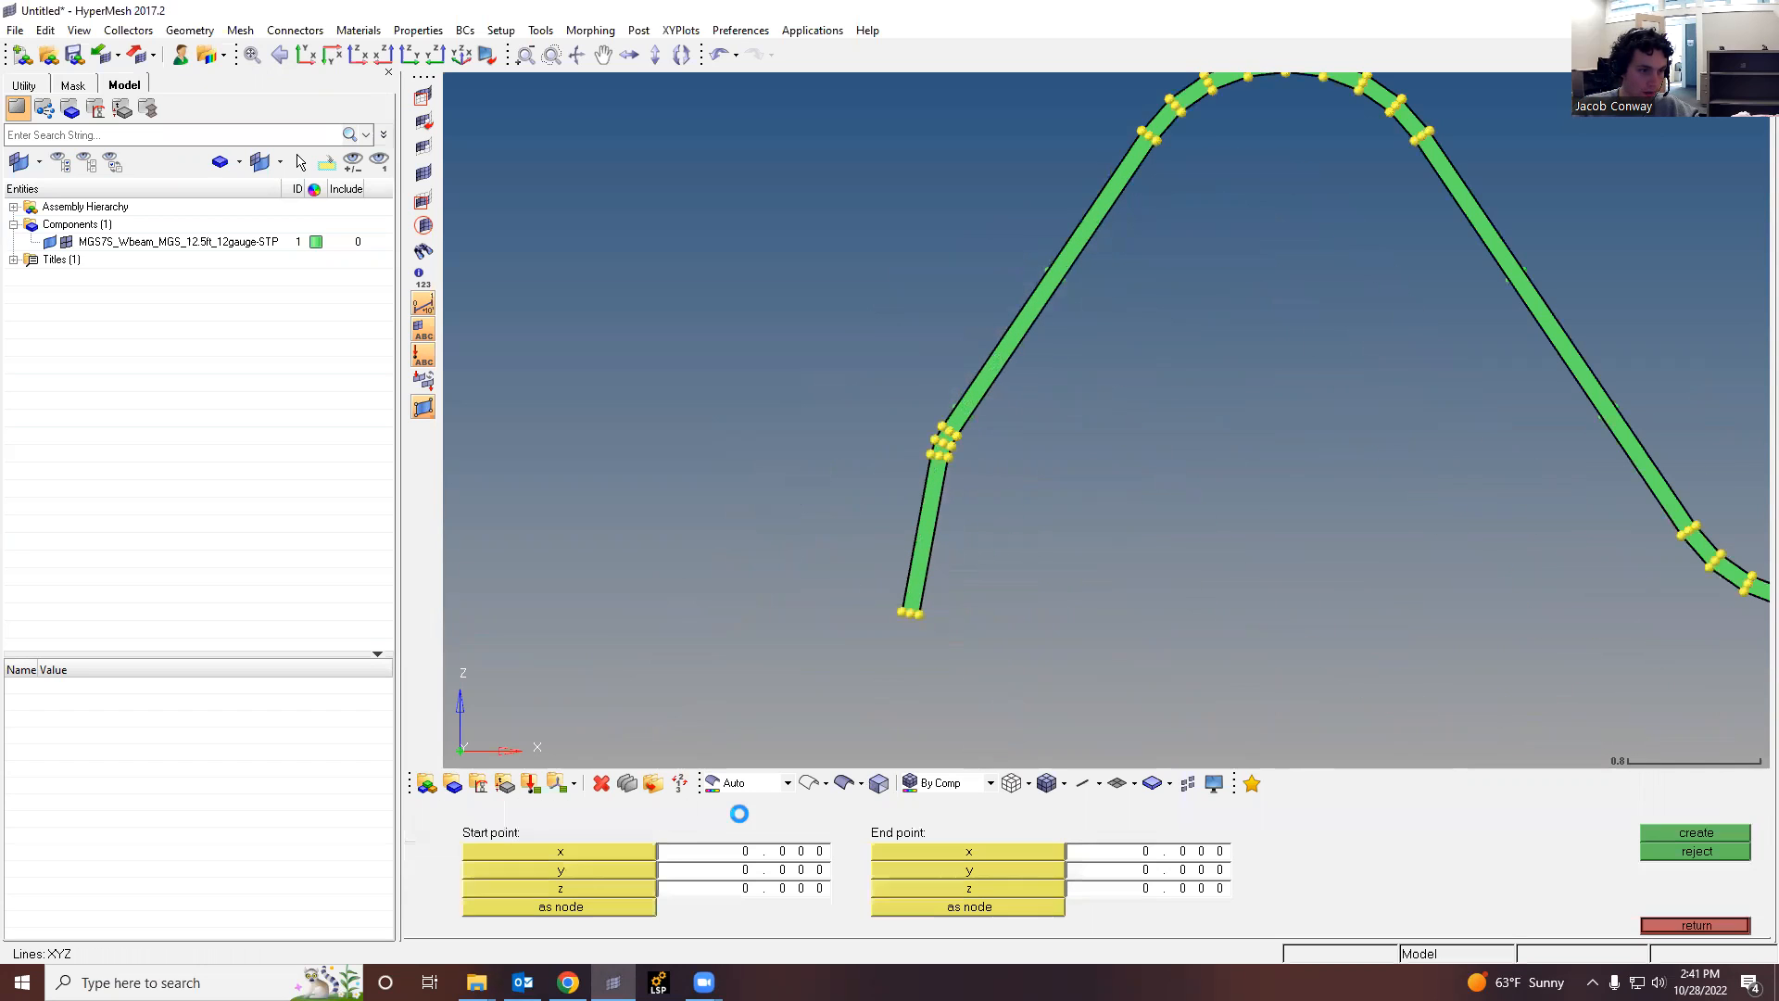
pyautogui.click(442, 810)
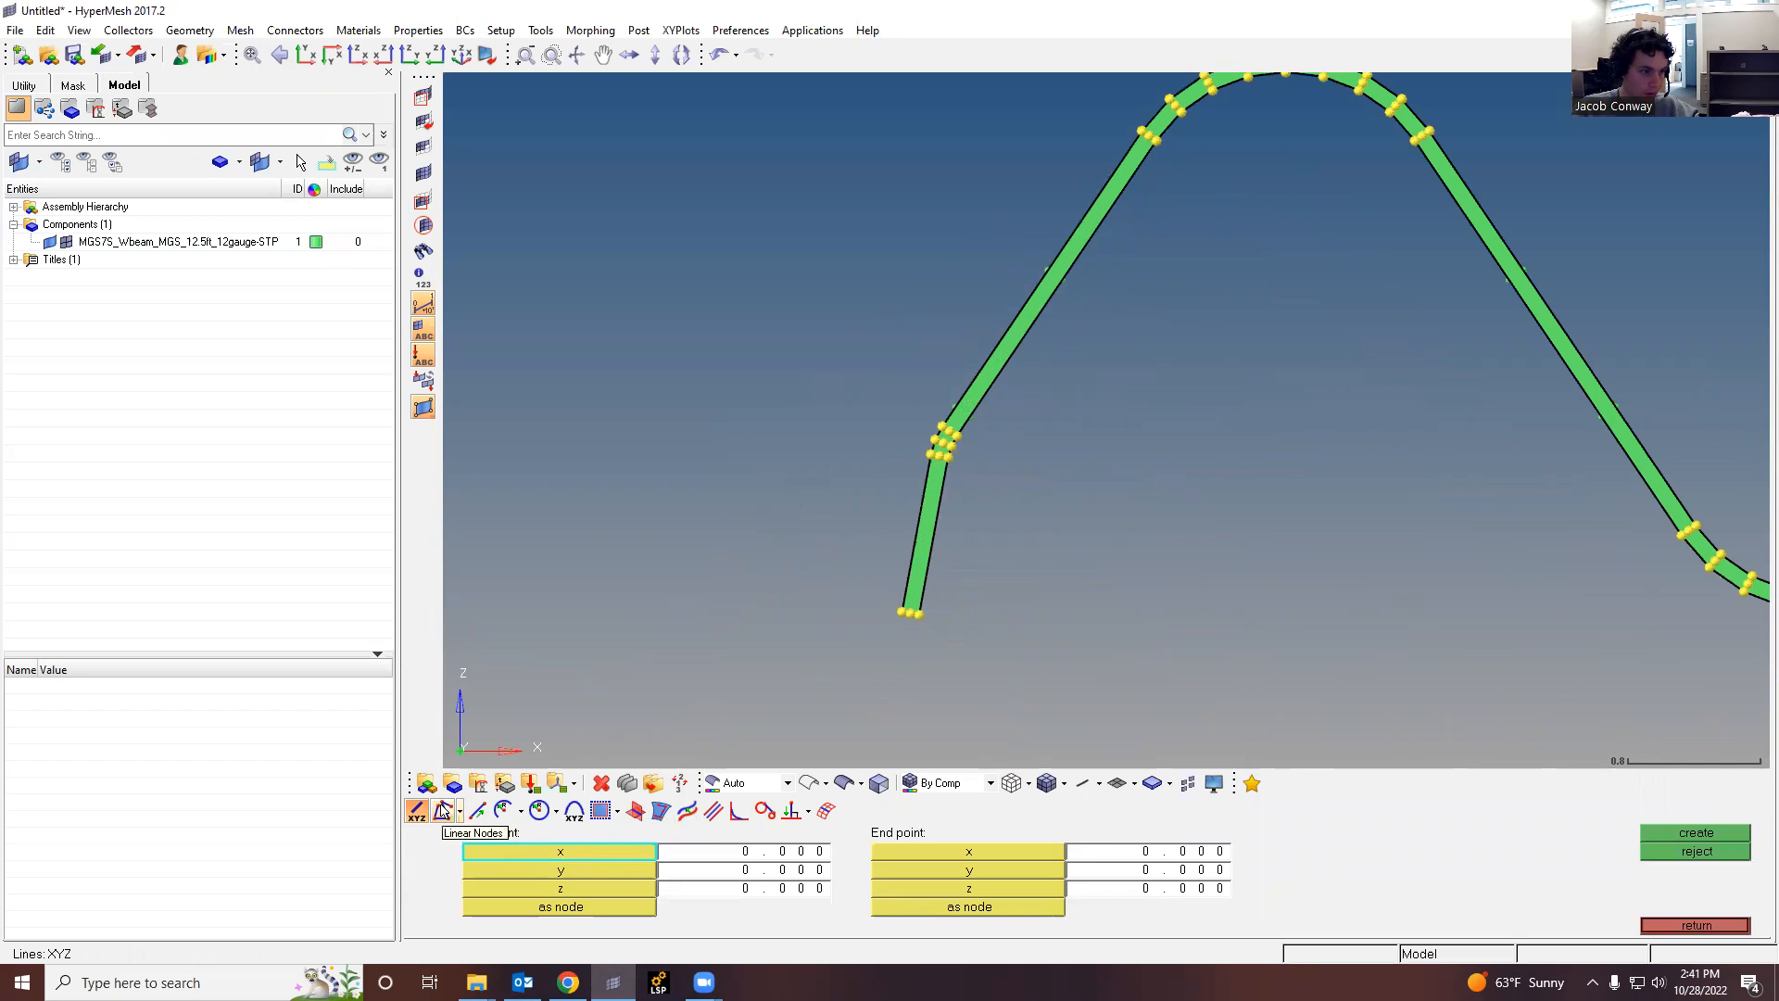
pyautogui.scroll(3, 935, 593)
pyautogui.click(1019, 626)
pyautogui.click(1104, 181)
pyautogui.click(1679, 833)
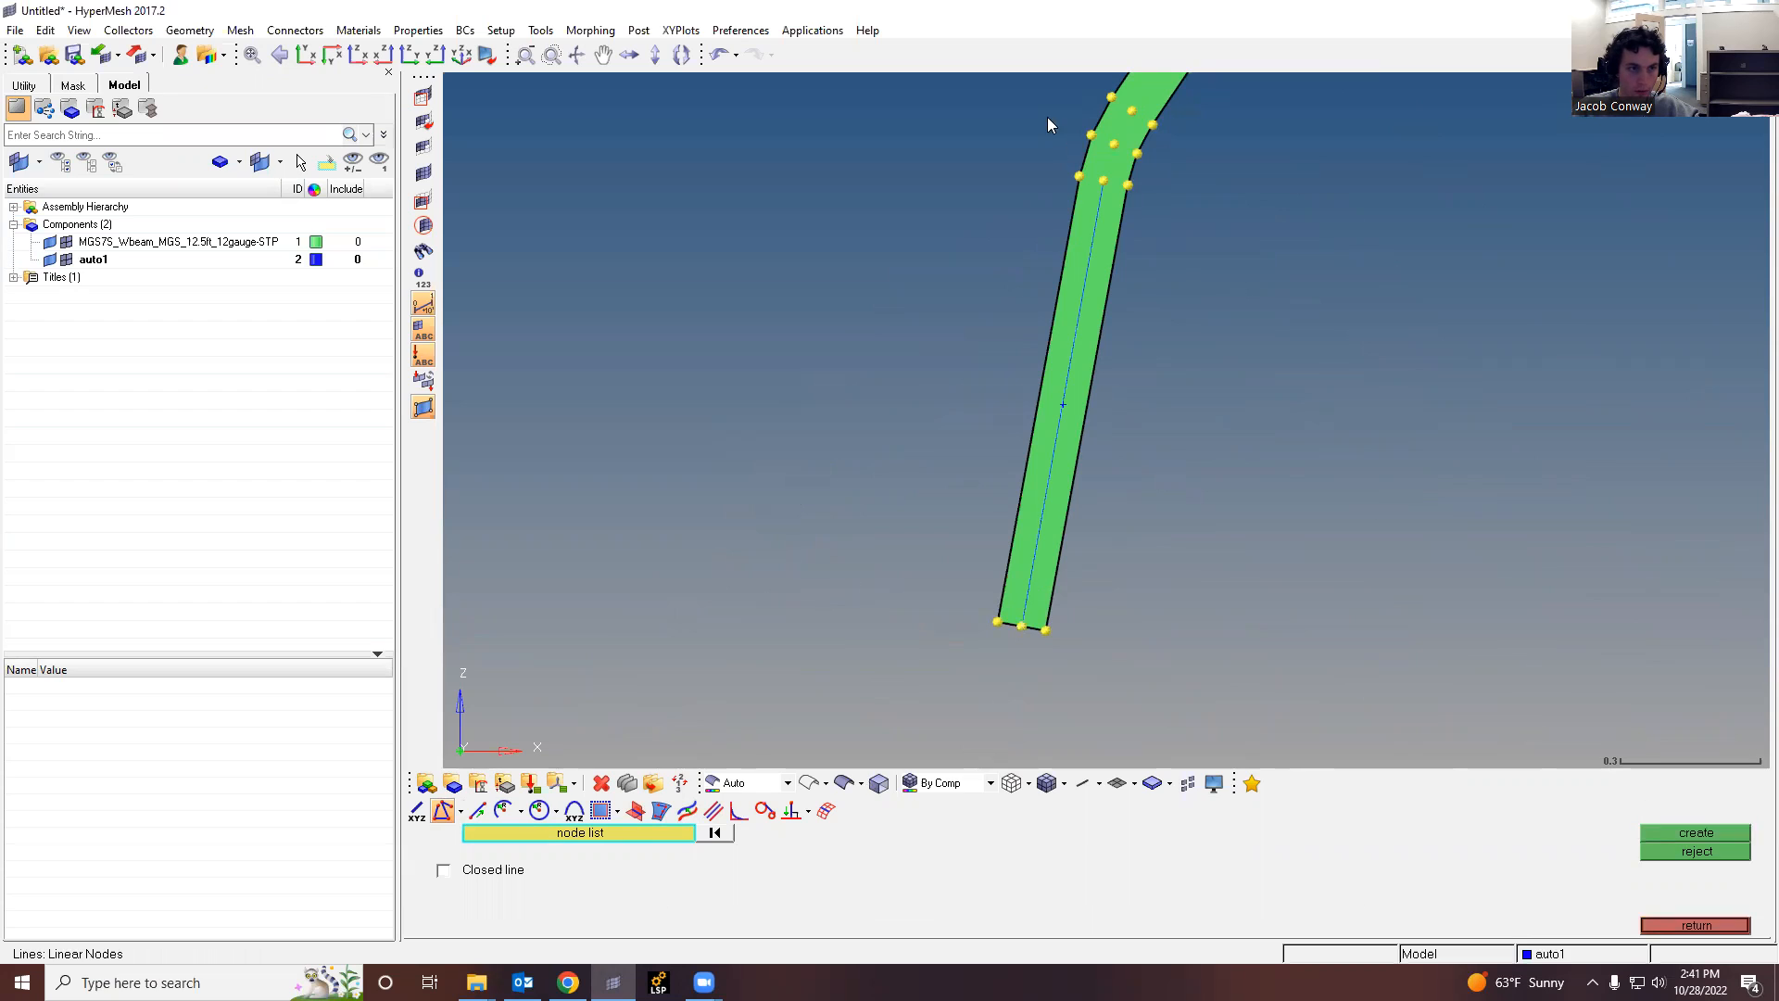
# Step: Create a linear line from the lower to the middle mid-thickness node of the small bend near the profile's left end
pyautogui.click(1103, 180)
pyautogui.click(1114, 144)
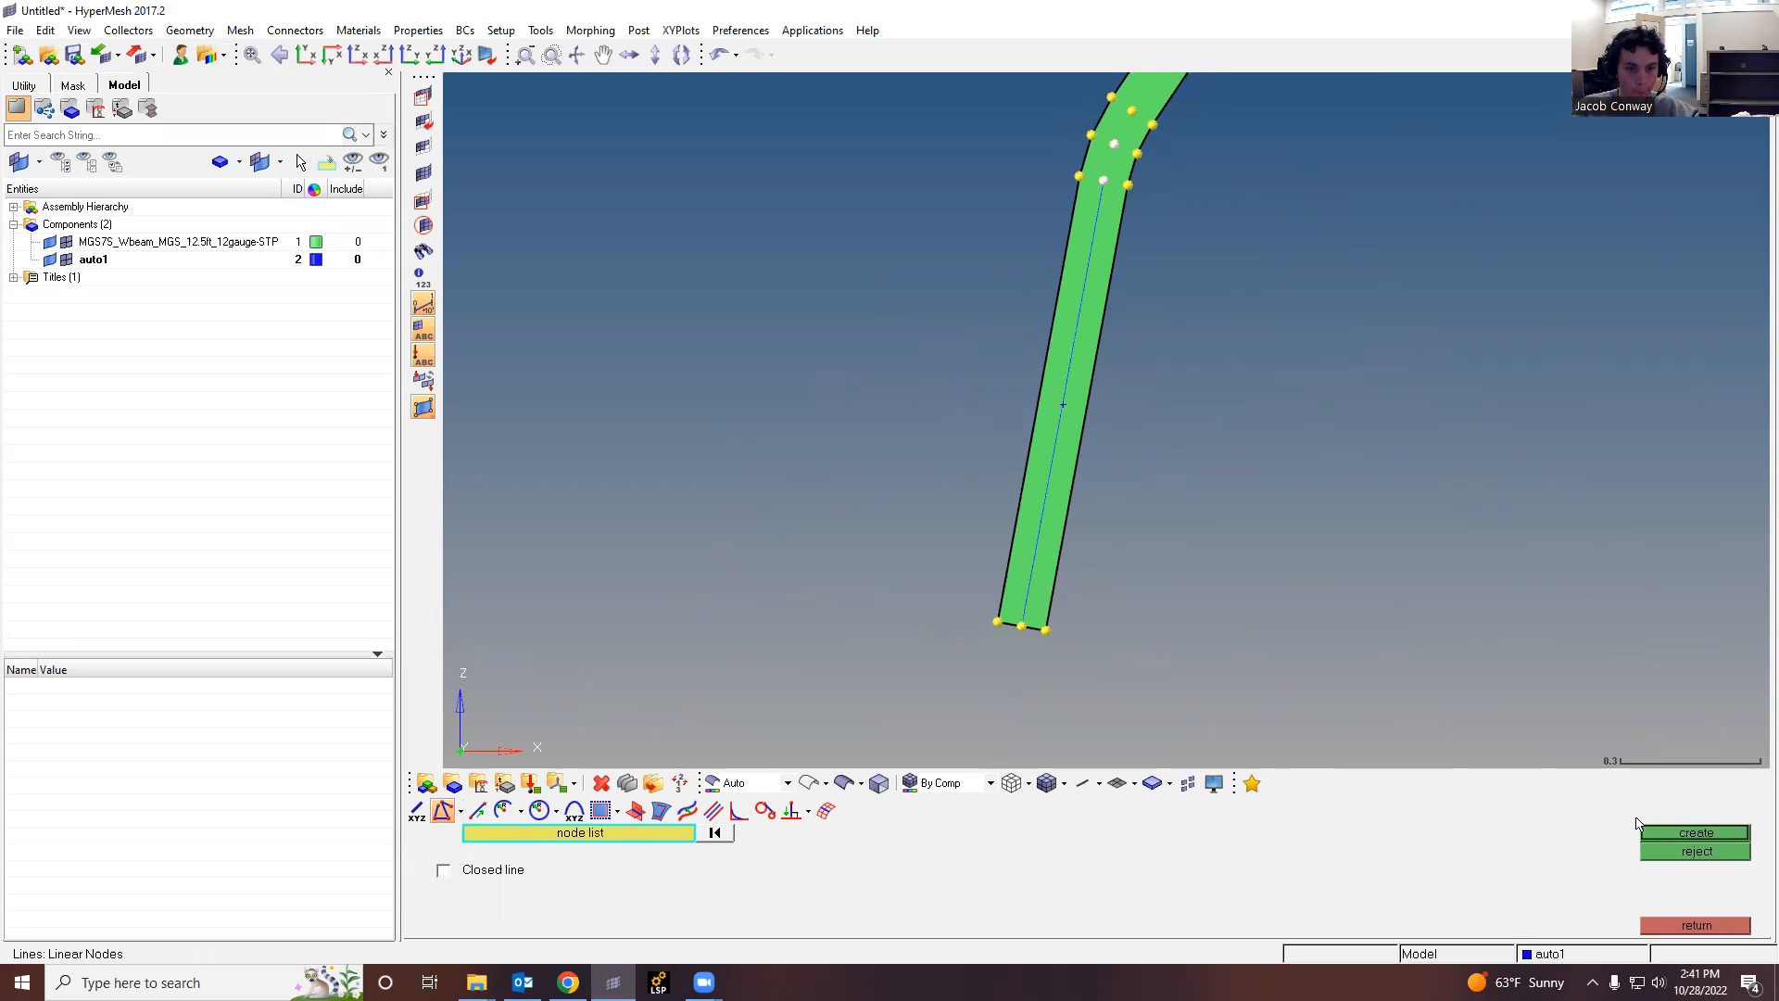
pyautogui.click(1671, 840)
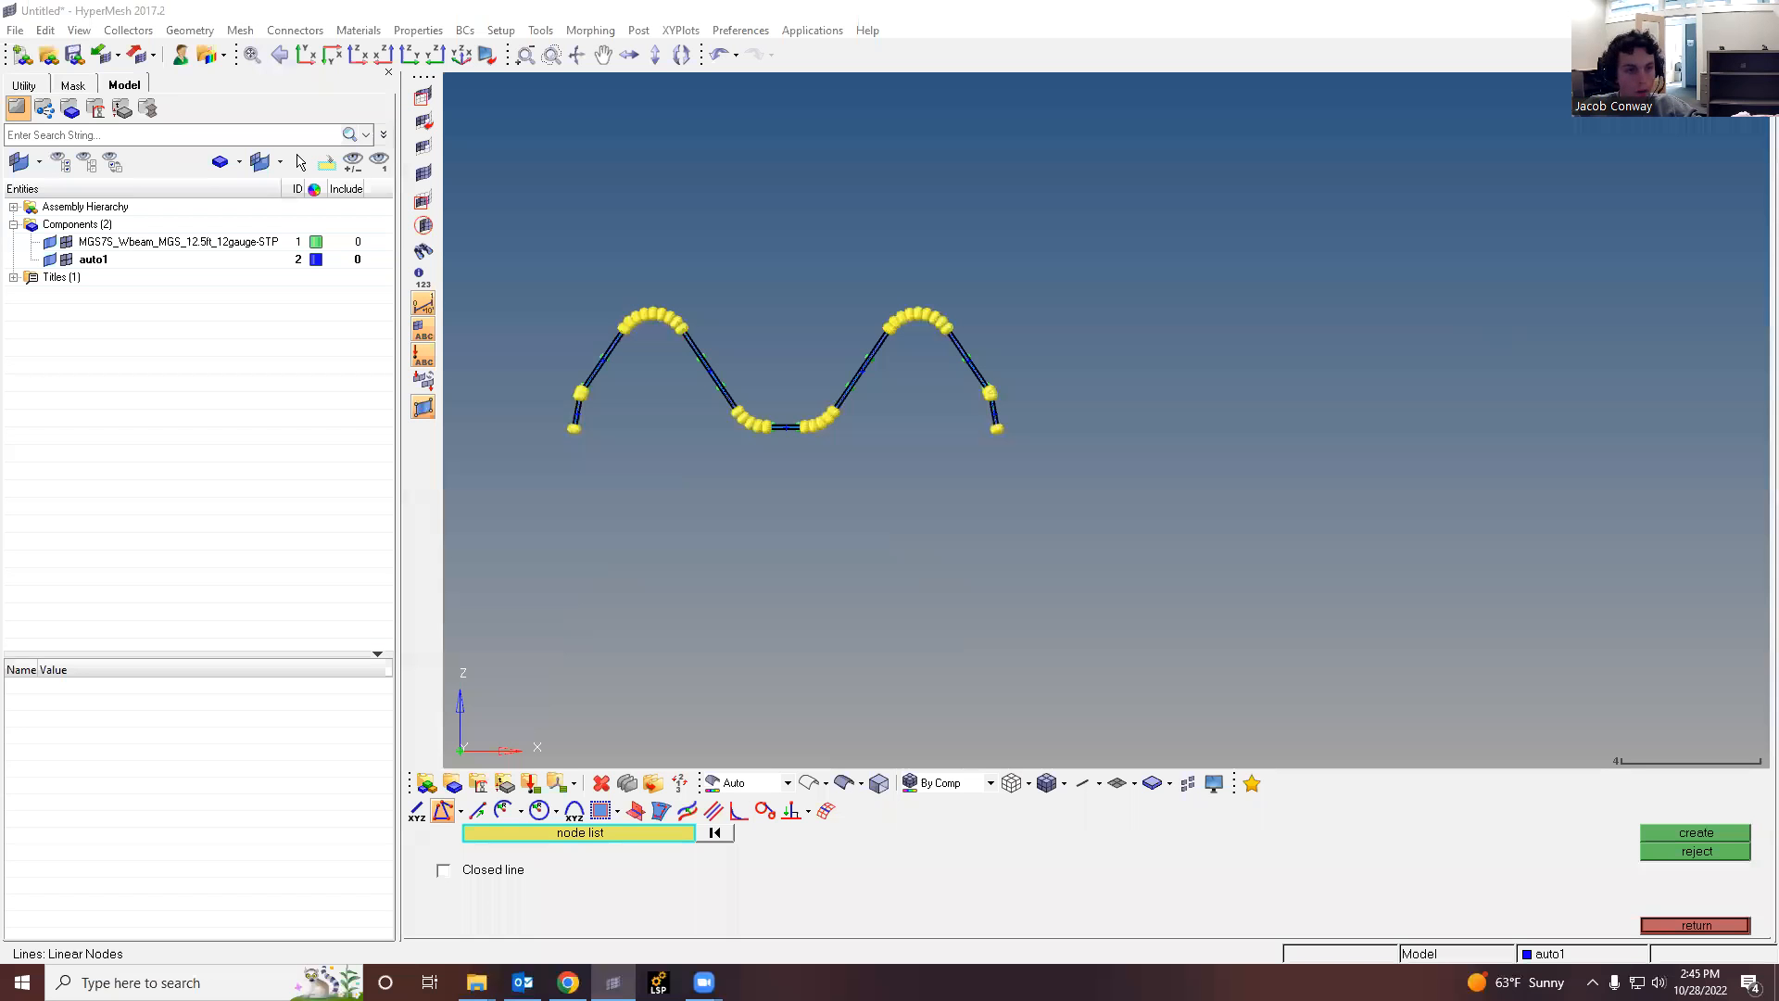
# Step: Examine the chain of mid-thickness lines along the whole W-beam profile, from the front and in an angled view
pyautogui.keyDown('ctrl'); pyautogui.scroll(8, 912, 317); pyautogui.keyUp('ctrl')
pyautogui.keyDown('ctrl'); pyautogui.scroll(-5, 1083, 427); pyautogui.keyUp('ctrl')
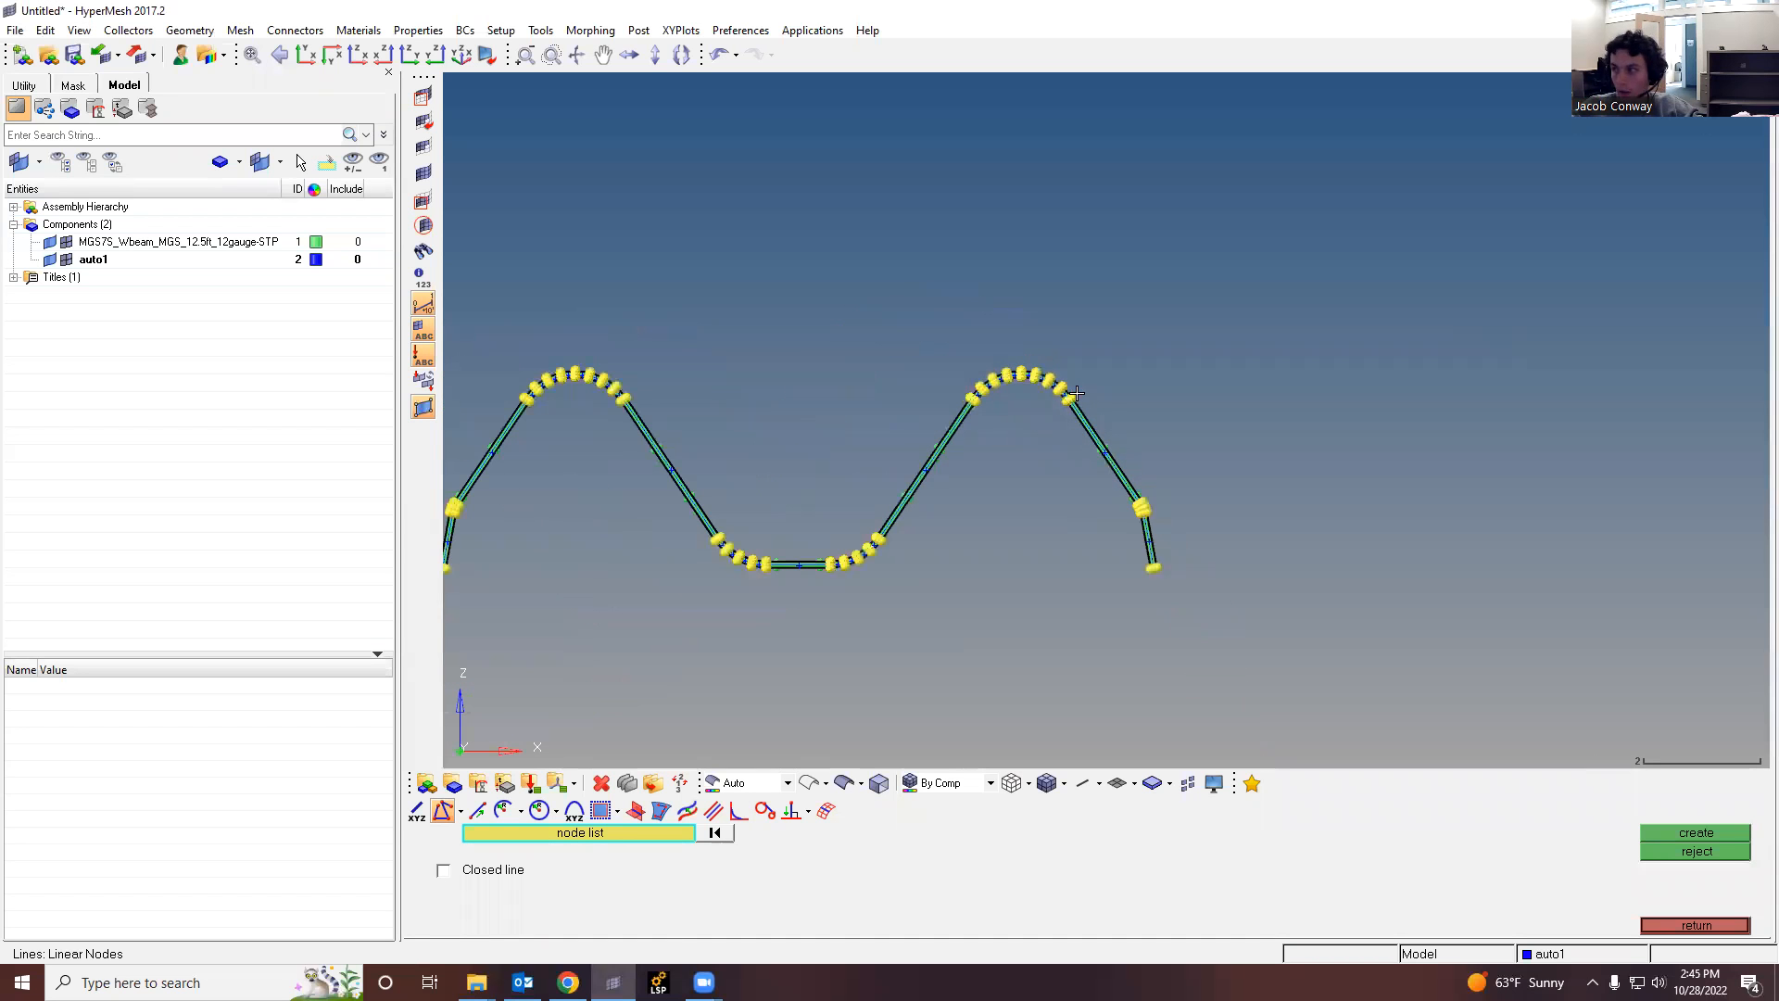
pyautogui.scroll(4, 954, 624)
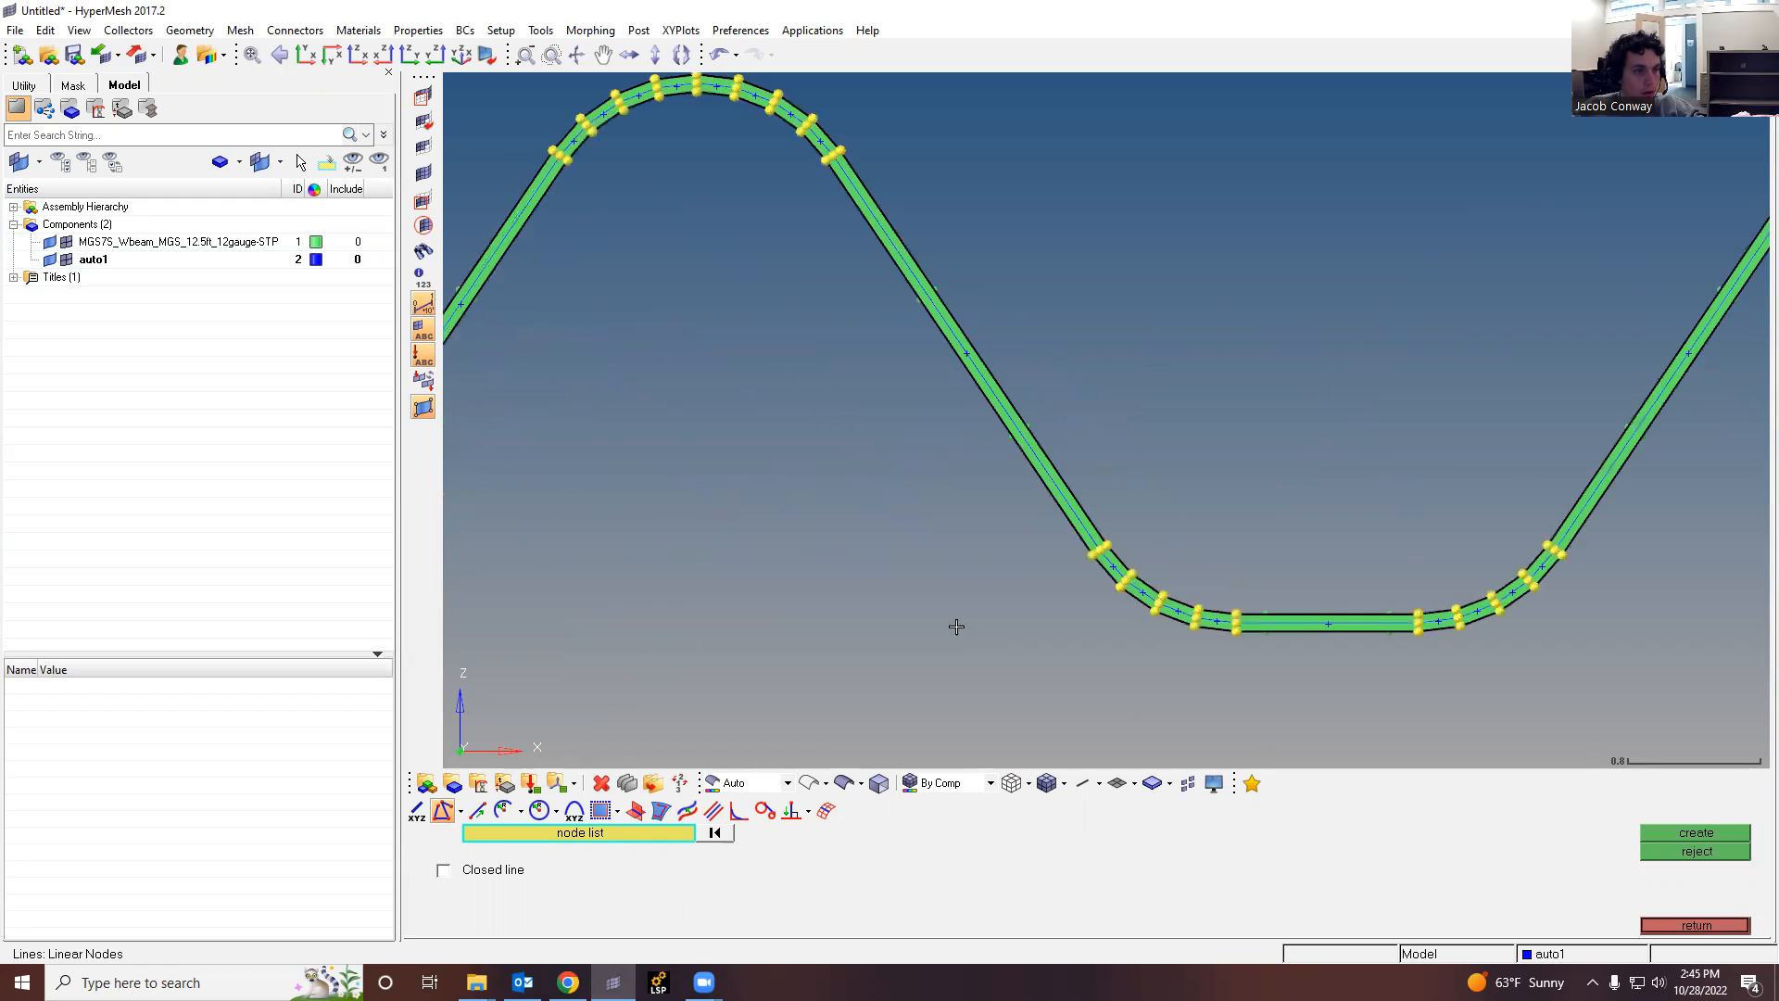
pyautogui.scroll(-3, 1158, 679)
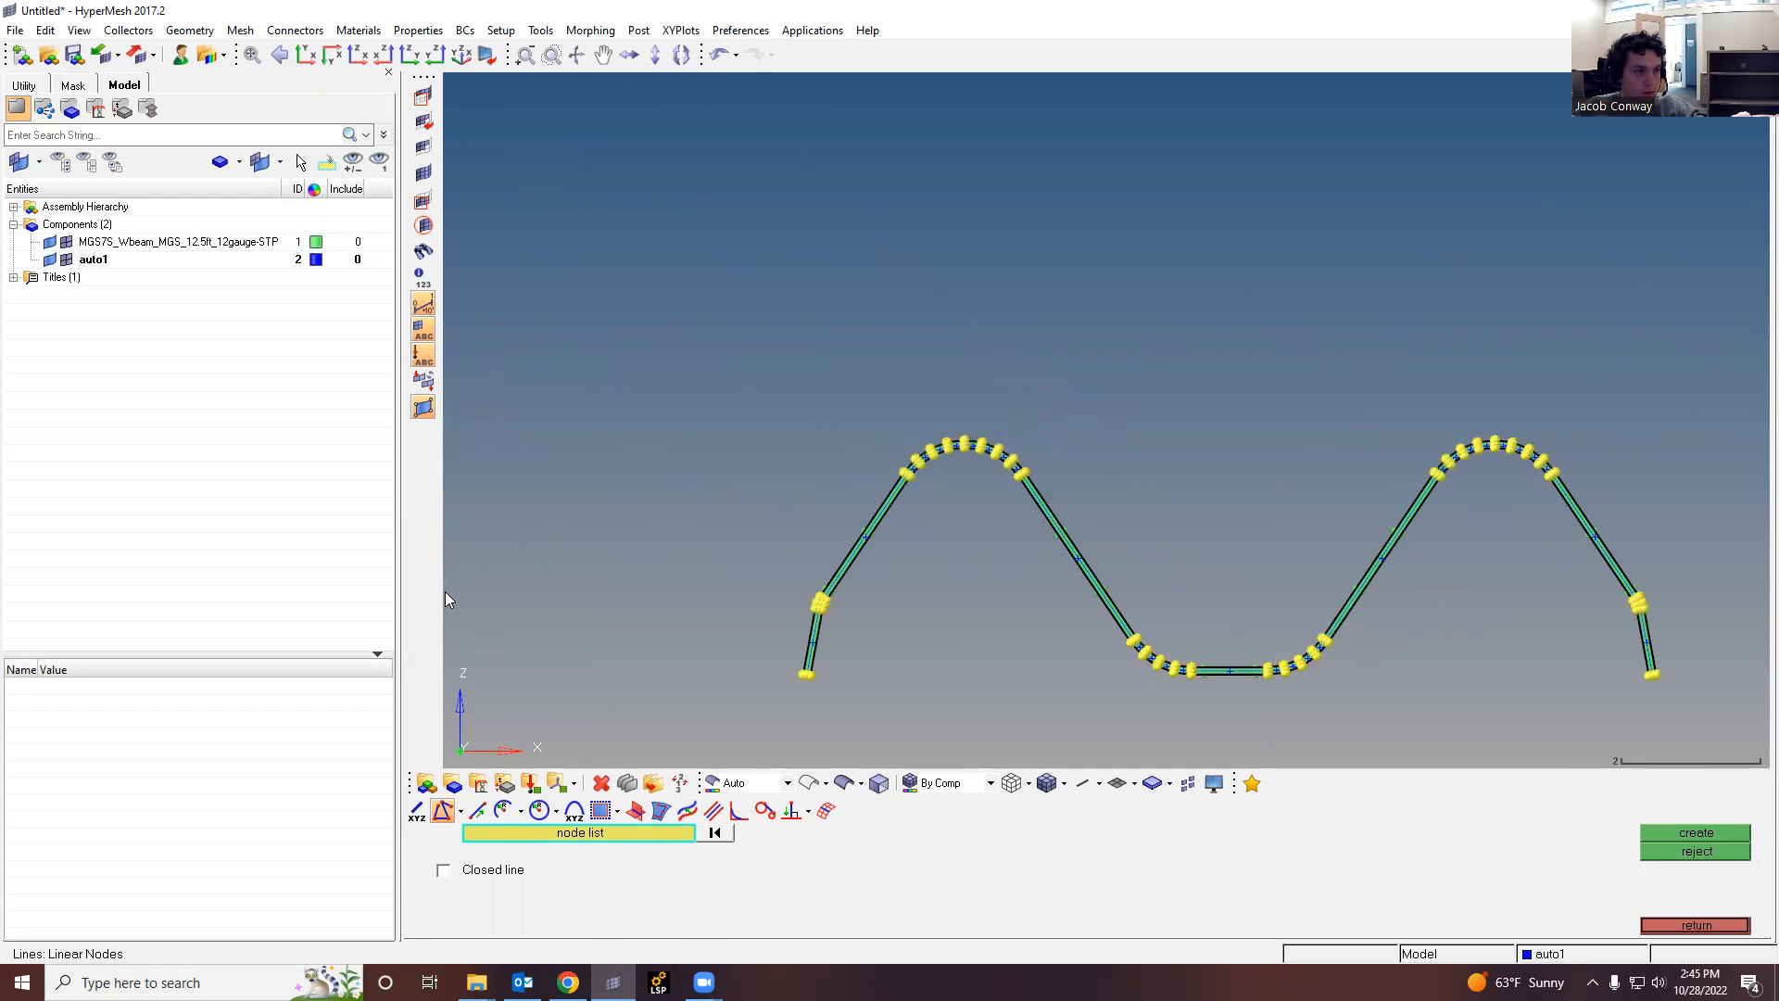
pyautogui.moveTo(392, 588); pyautogui.dragTo(309, 576)
pyautogui.scroll(-3, 980, 400)
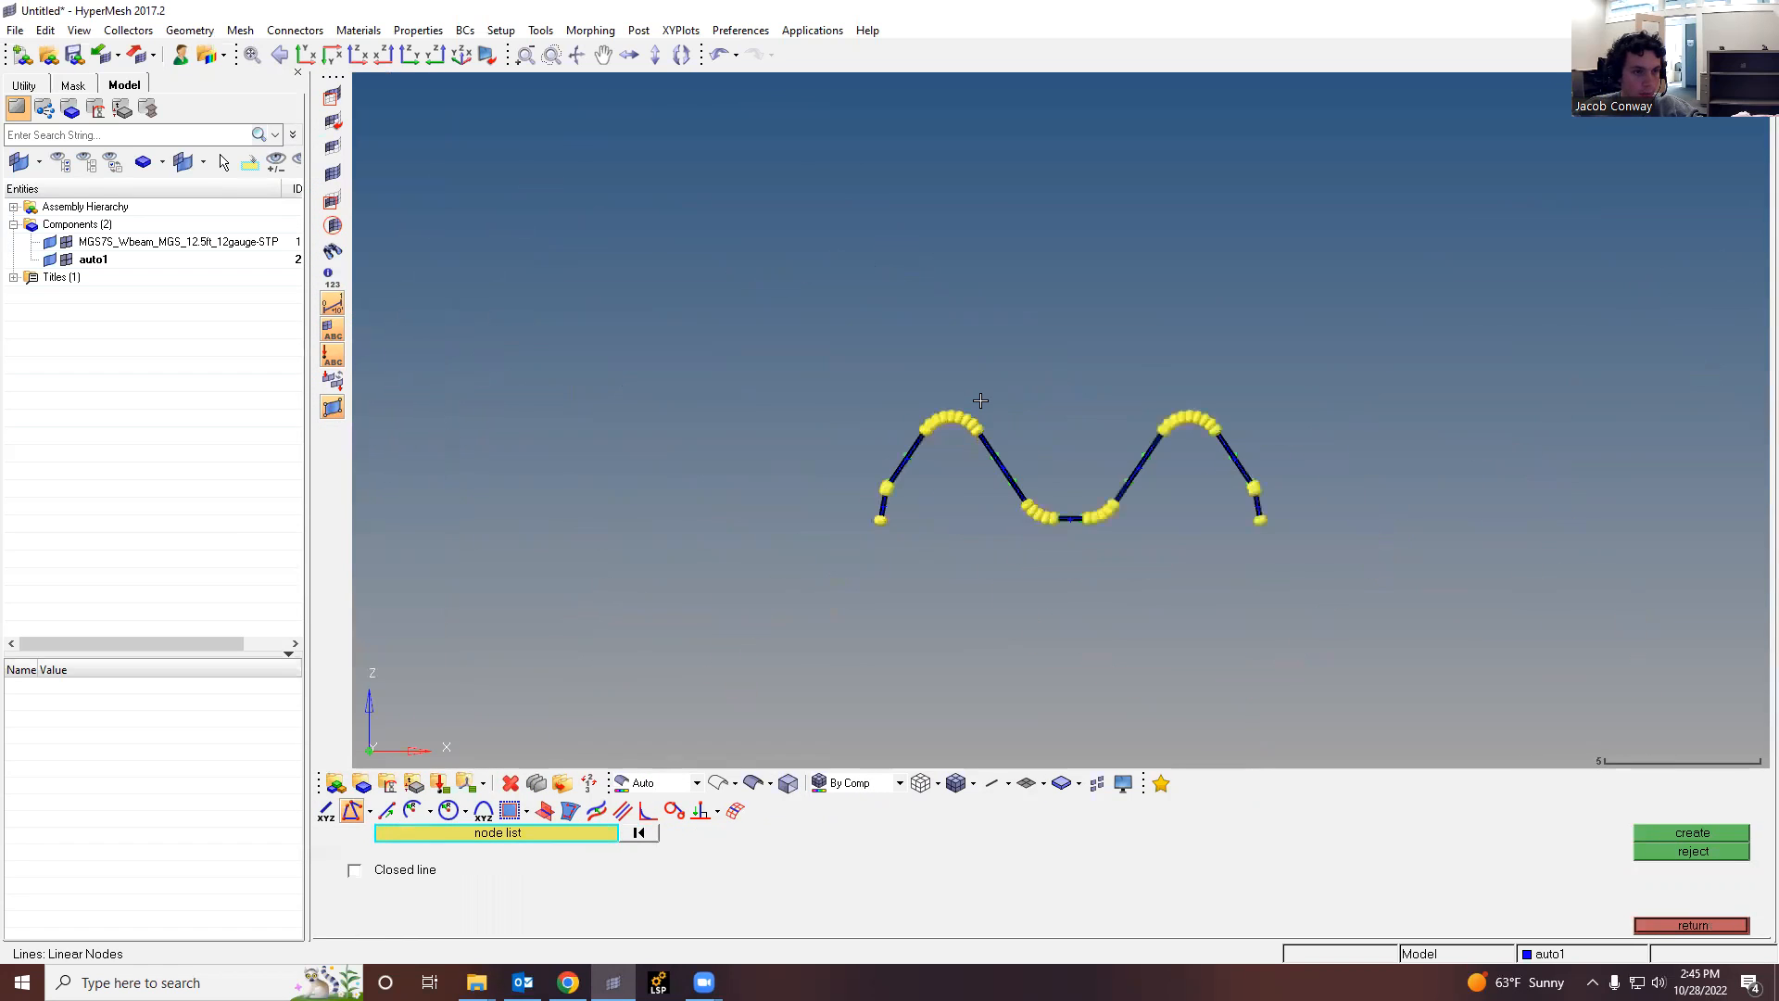
pyautogui.scroll(3, 1270, 610)
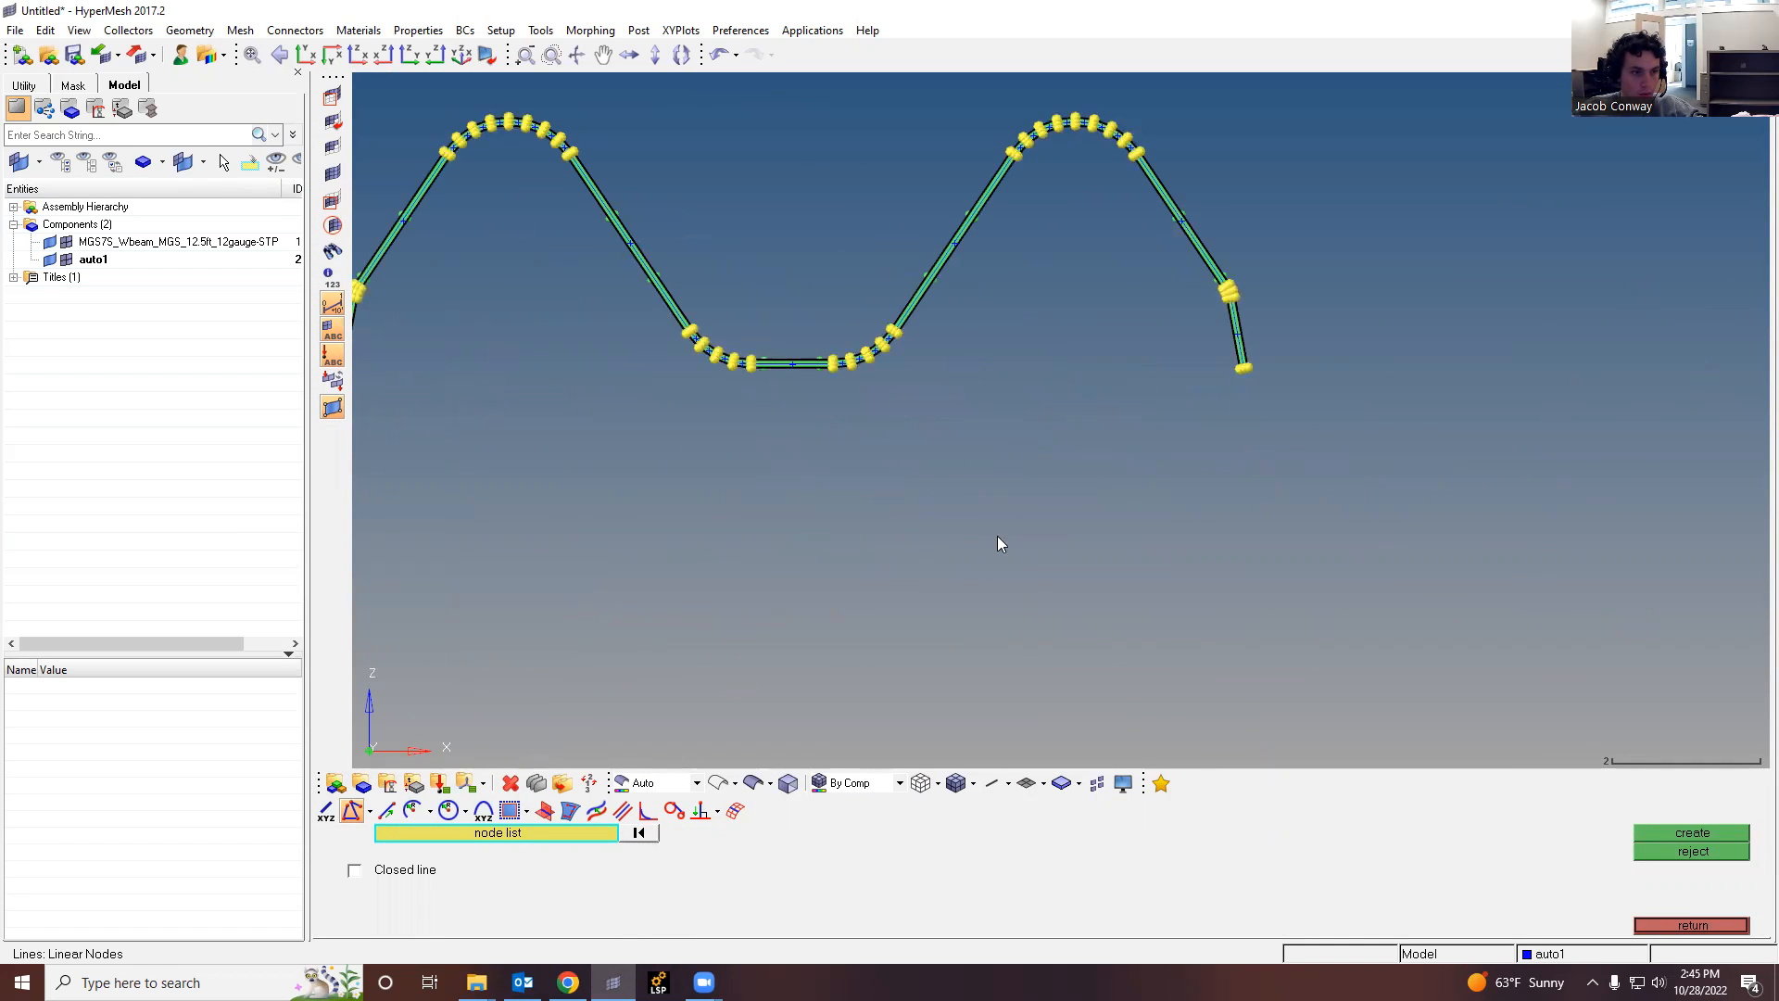
pyautogui.scroll(-3, 999, 544)
pyautogui.scroll(3, 687, 246)
pyautogui.moveTo(968, 448)
pyautogui.keyDown('ctrl'); pyautogui.mouseDown()
pyautogui.moveTo(1006, 467)
pyautogui.moveTo(1000, 452)
pyautogui.moveTo(916, 465)
pyautogui.mouseUp(); pyautogui.keyUp('ctrl')
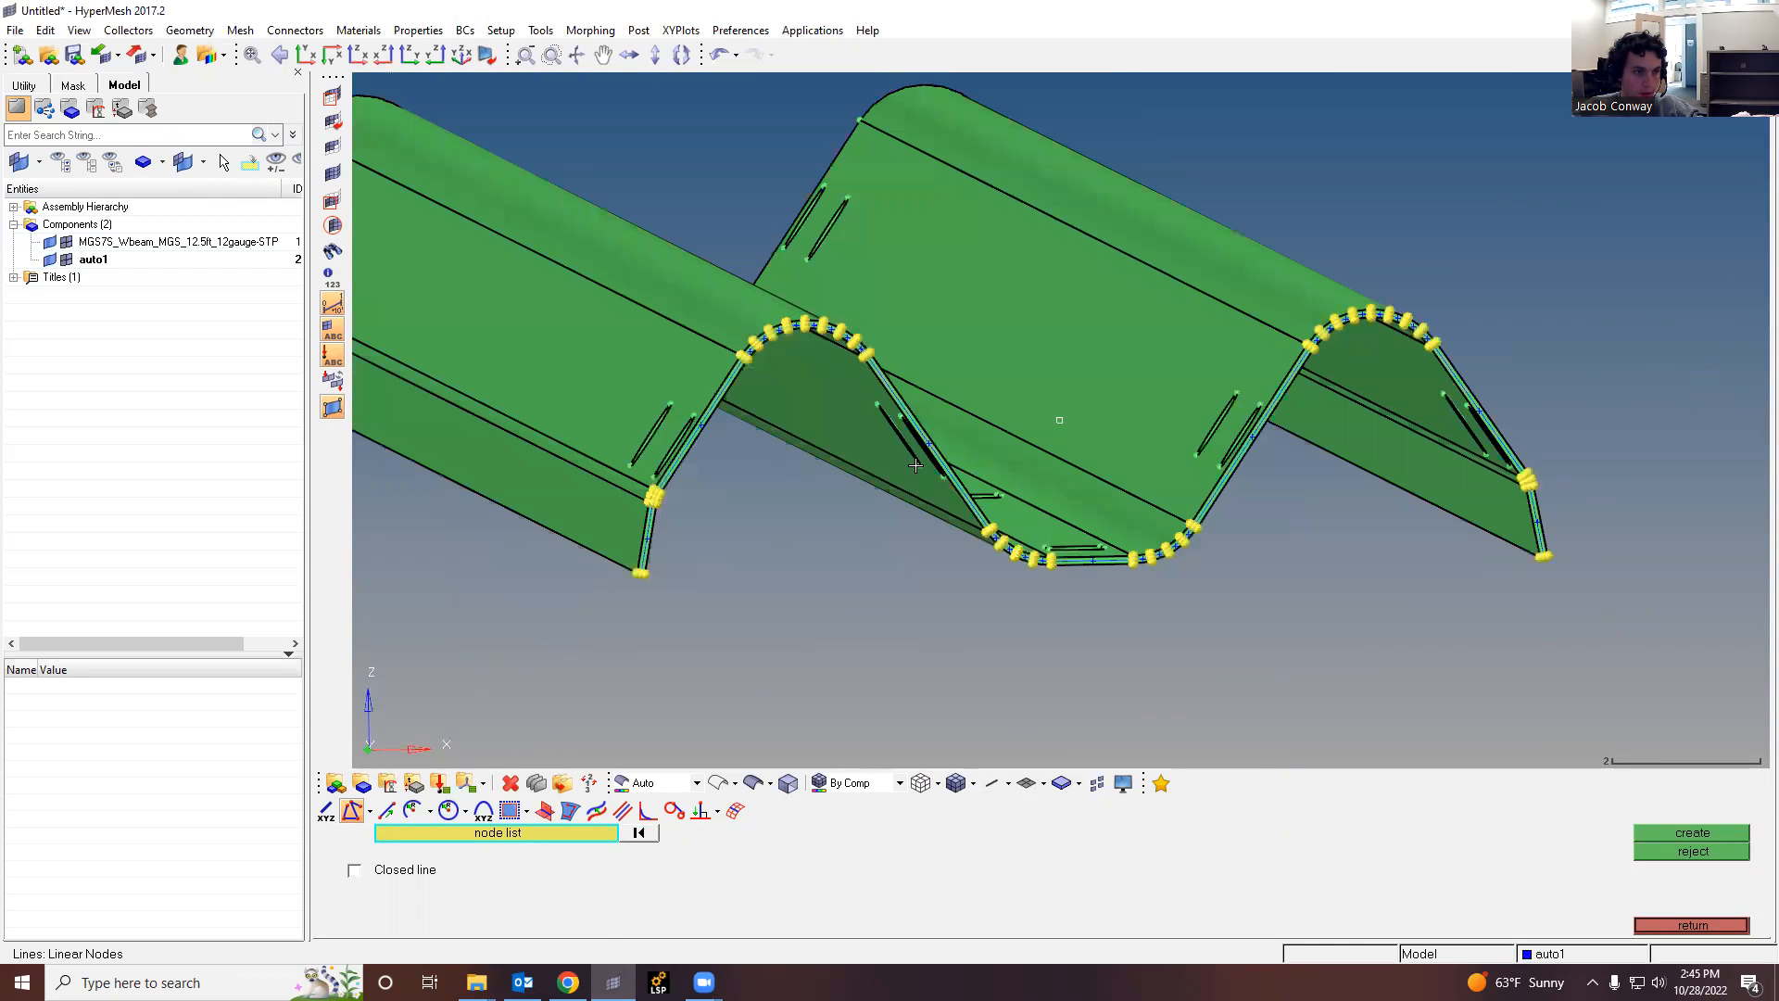
pyautogui.scroll(1, 697, 508)
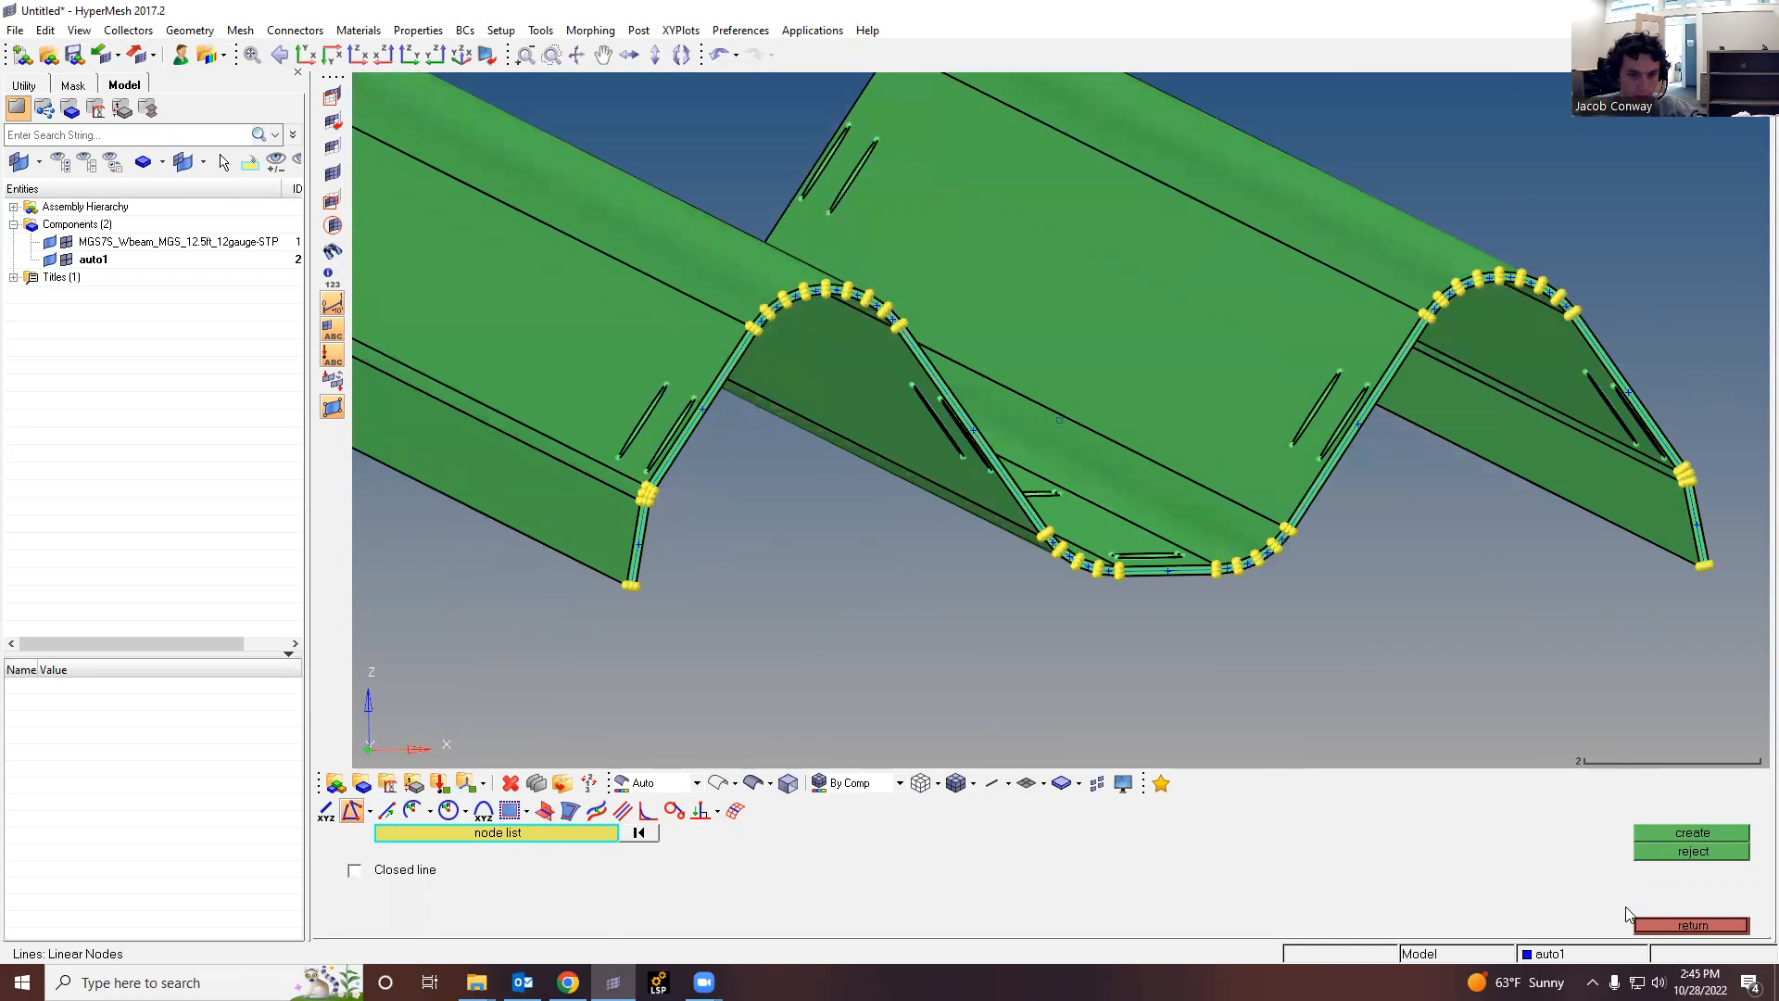
# Step: Start the Line Drag command for geometry and set the dragged entity type to lines
pyautogui.click(1654, 925)
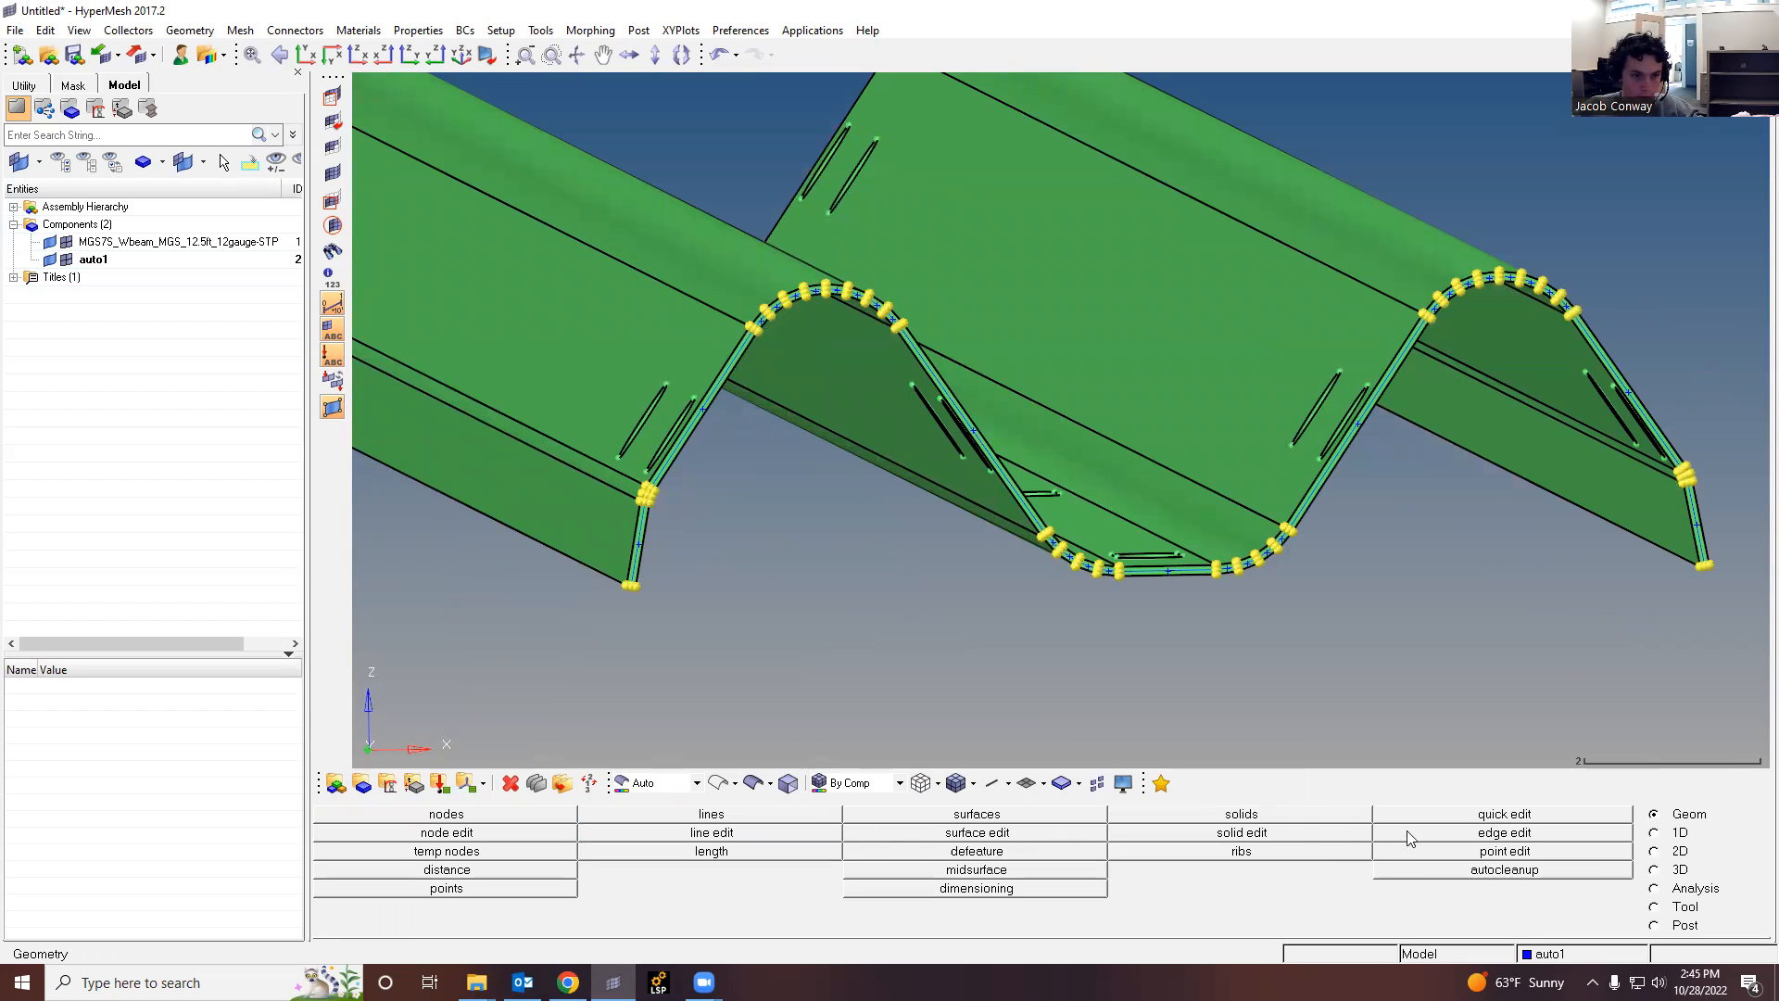
pyautogui.click(1654, 852)
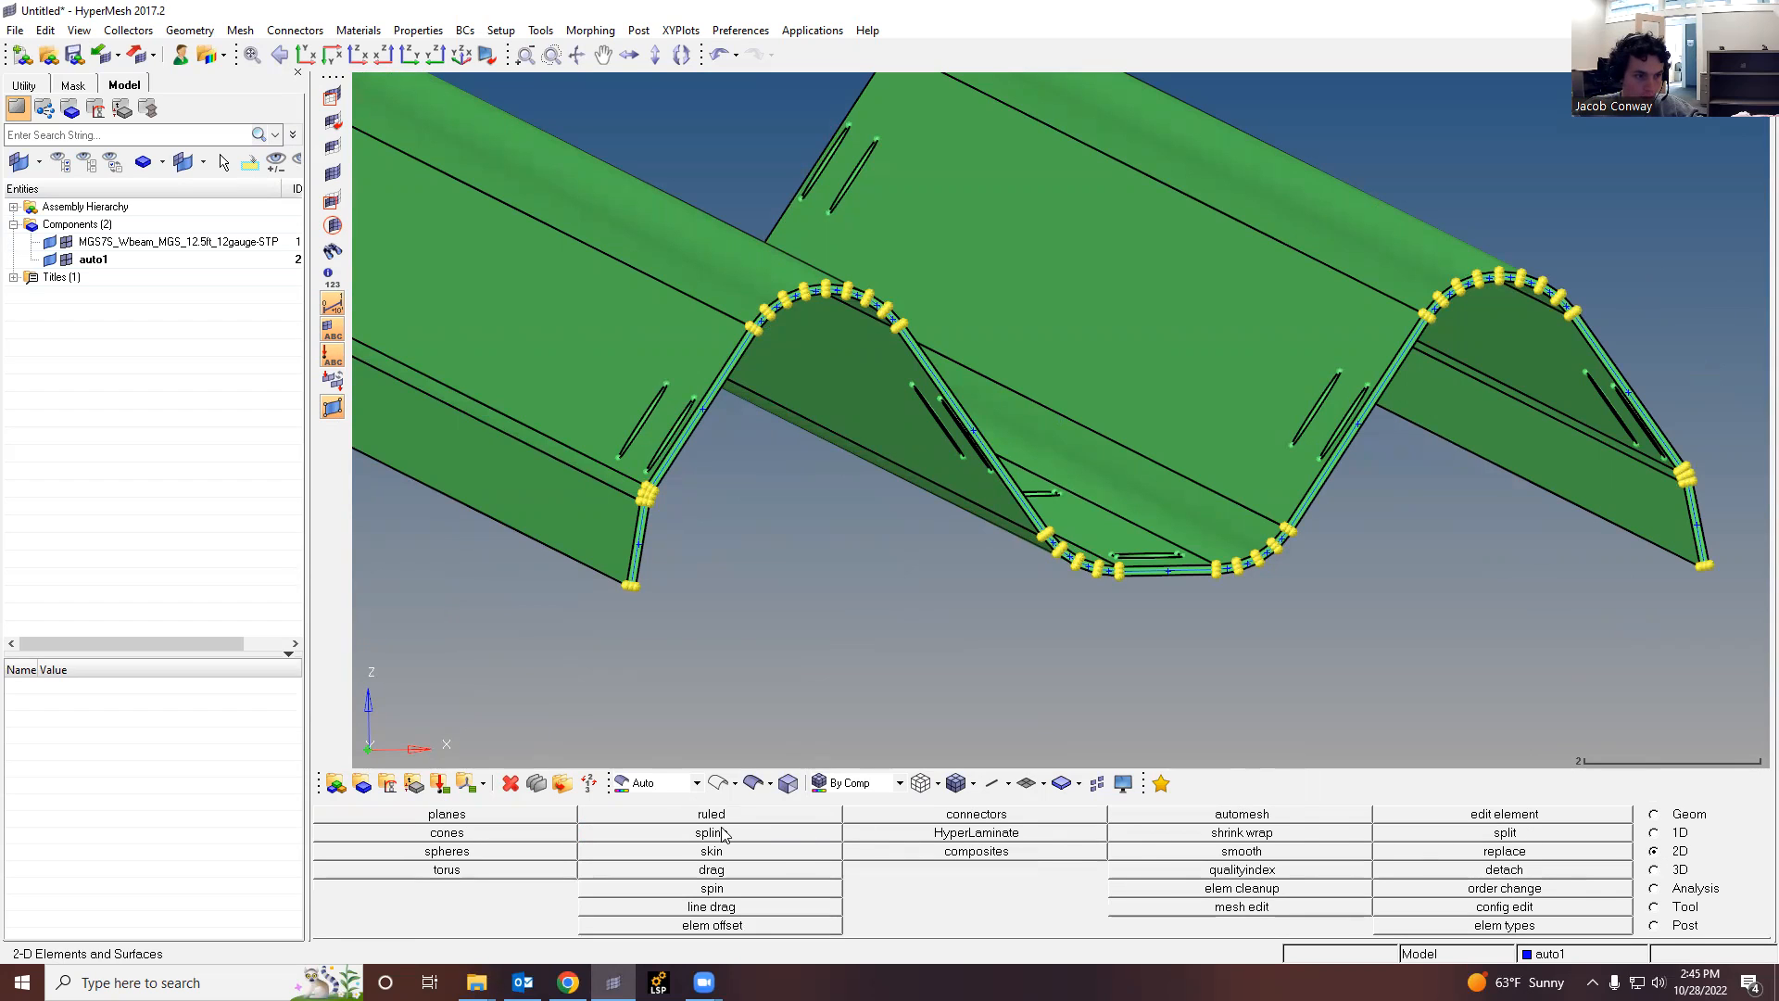
pyautogui.click(722, 912)
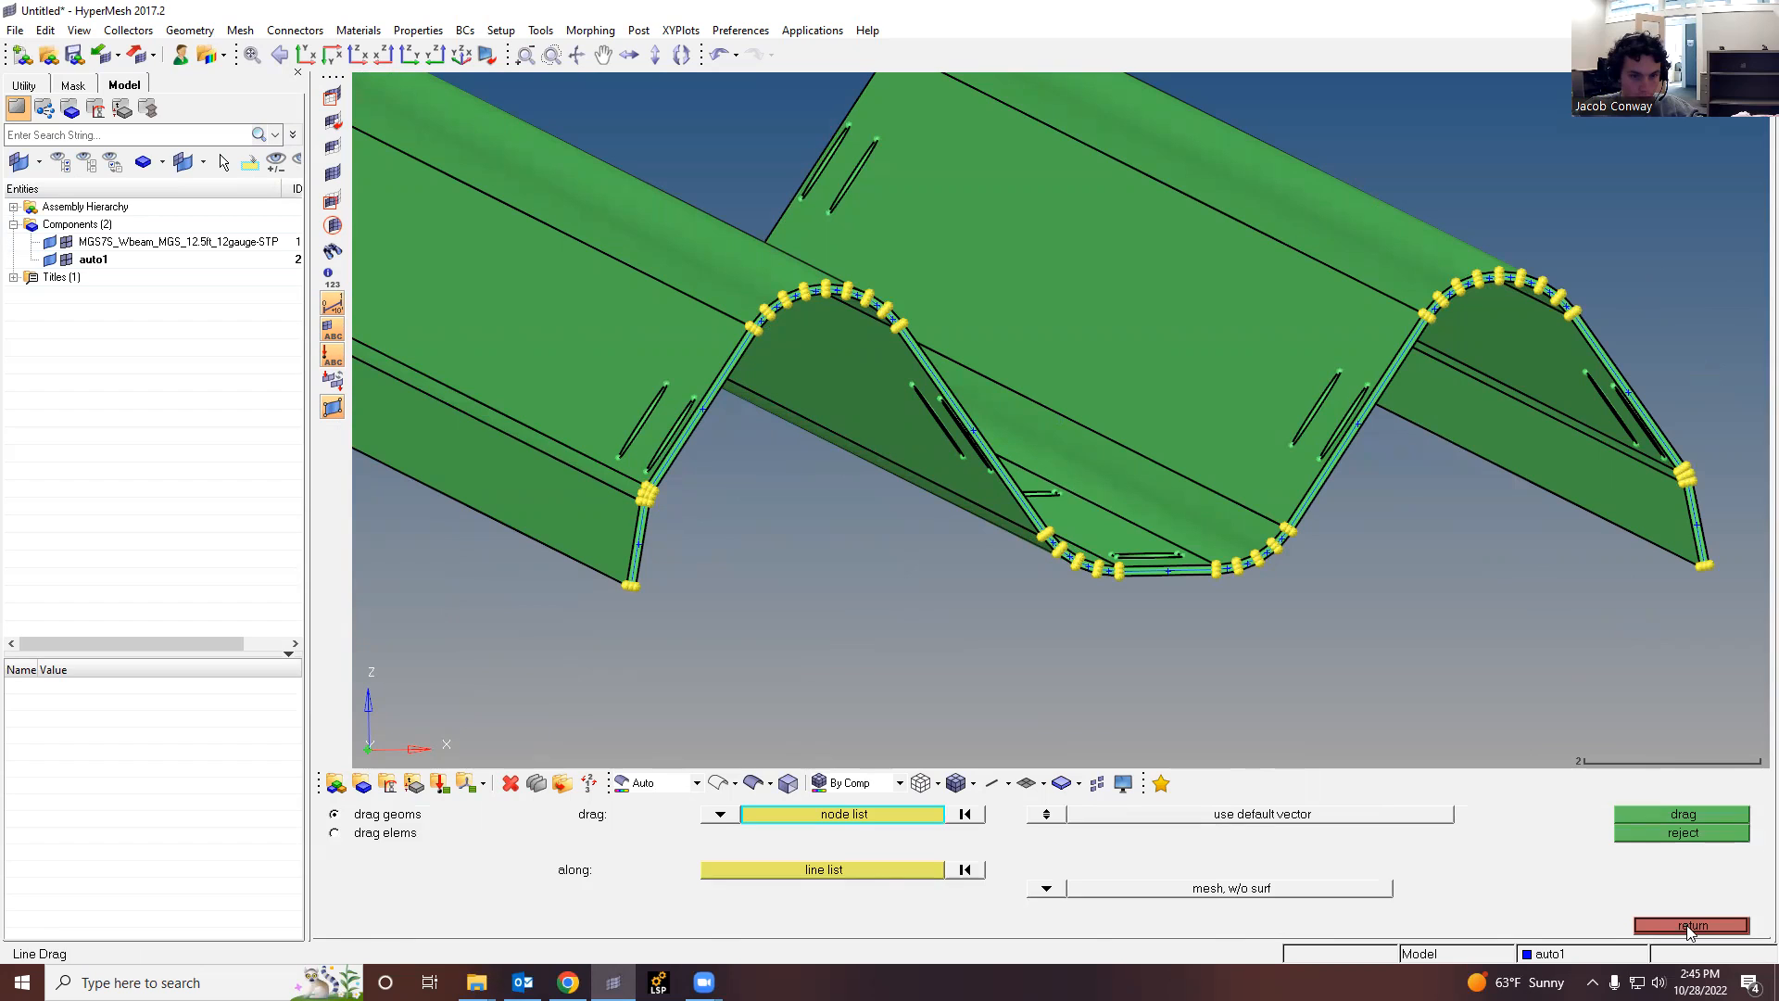
pyautogui.click(1691, 926)
pyautogui.click(687, 905)
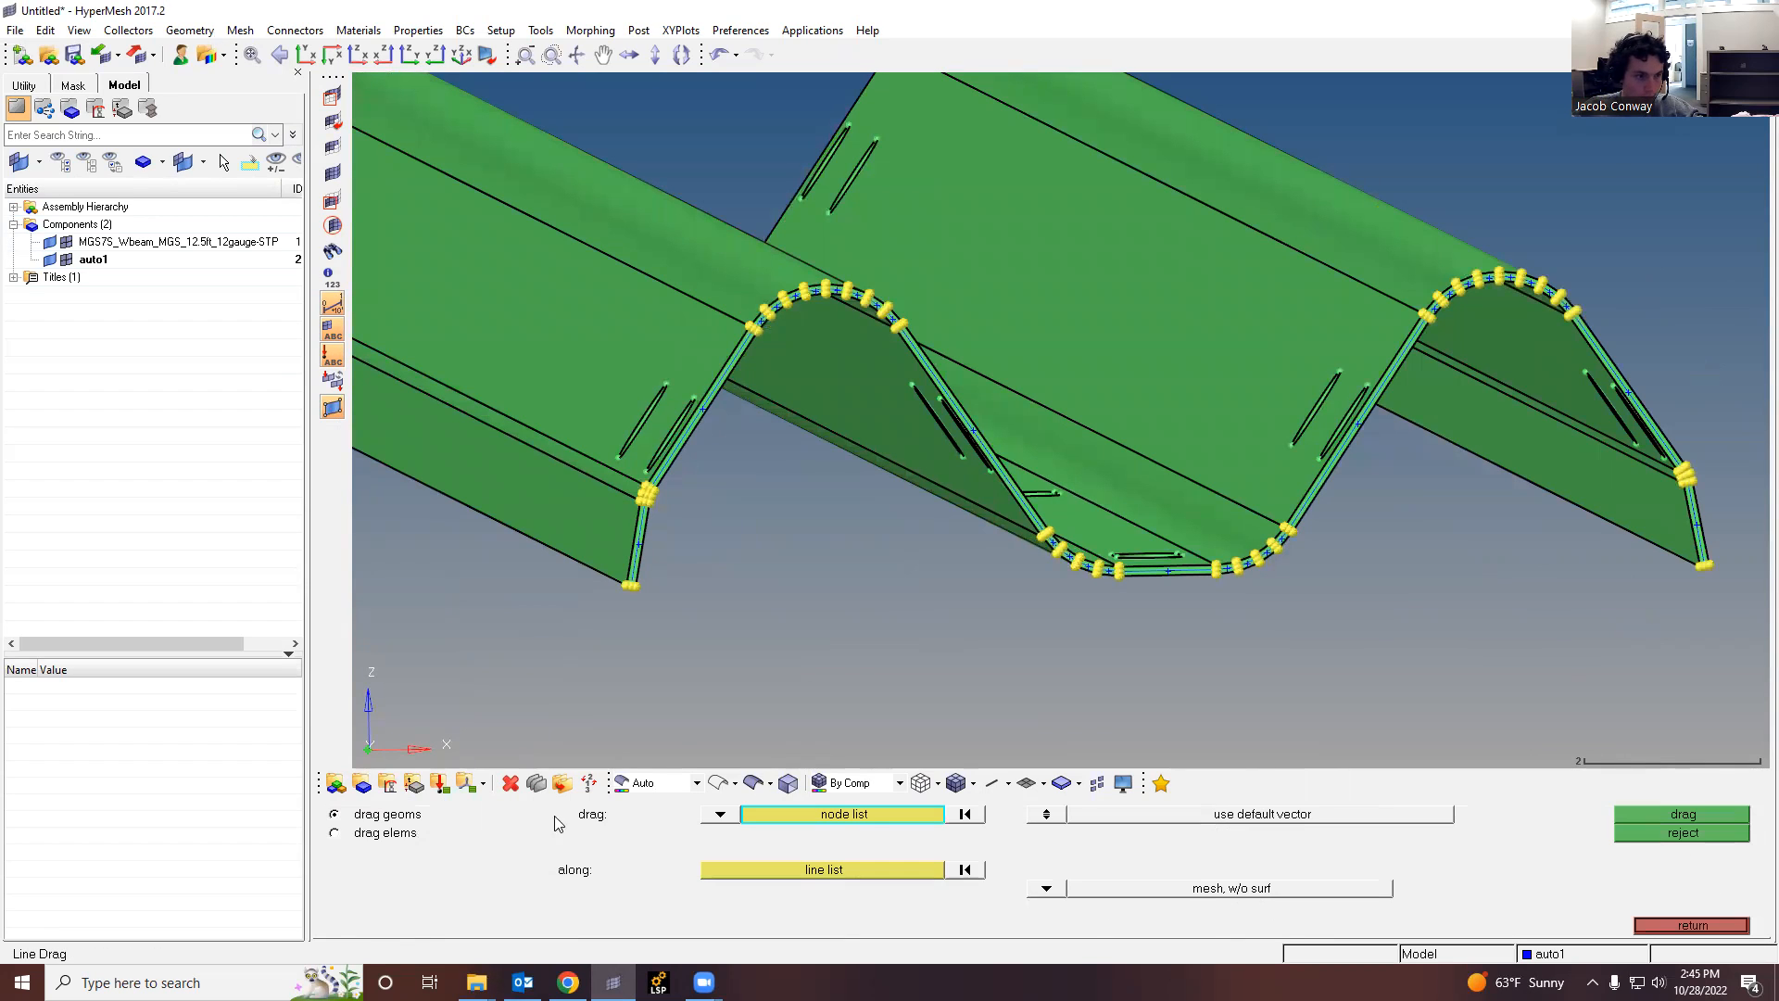
pyautogui.click(720, 814)
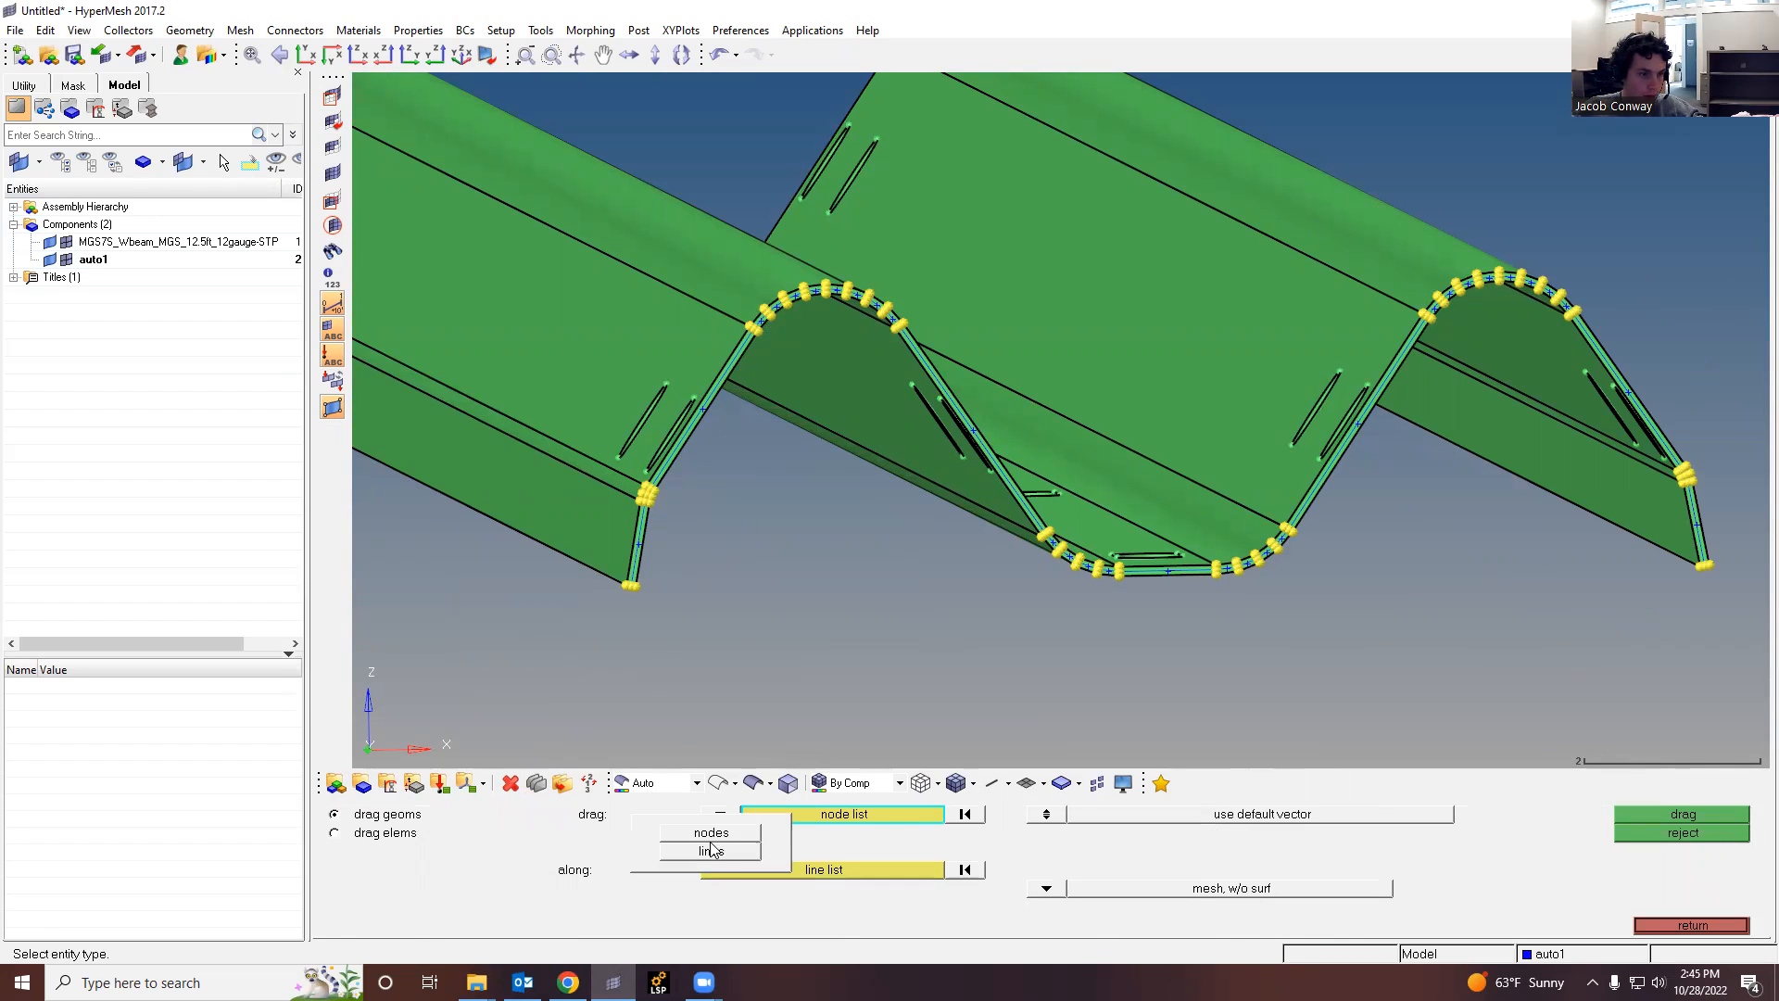
pyautogui.click(712, 851)
# Step: Try to drag the profile's left end line along the guardrail's lower longitudinal edge as a mesh without a surface
pyautogui.scroll(3, 640, 524)
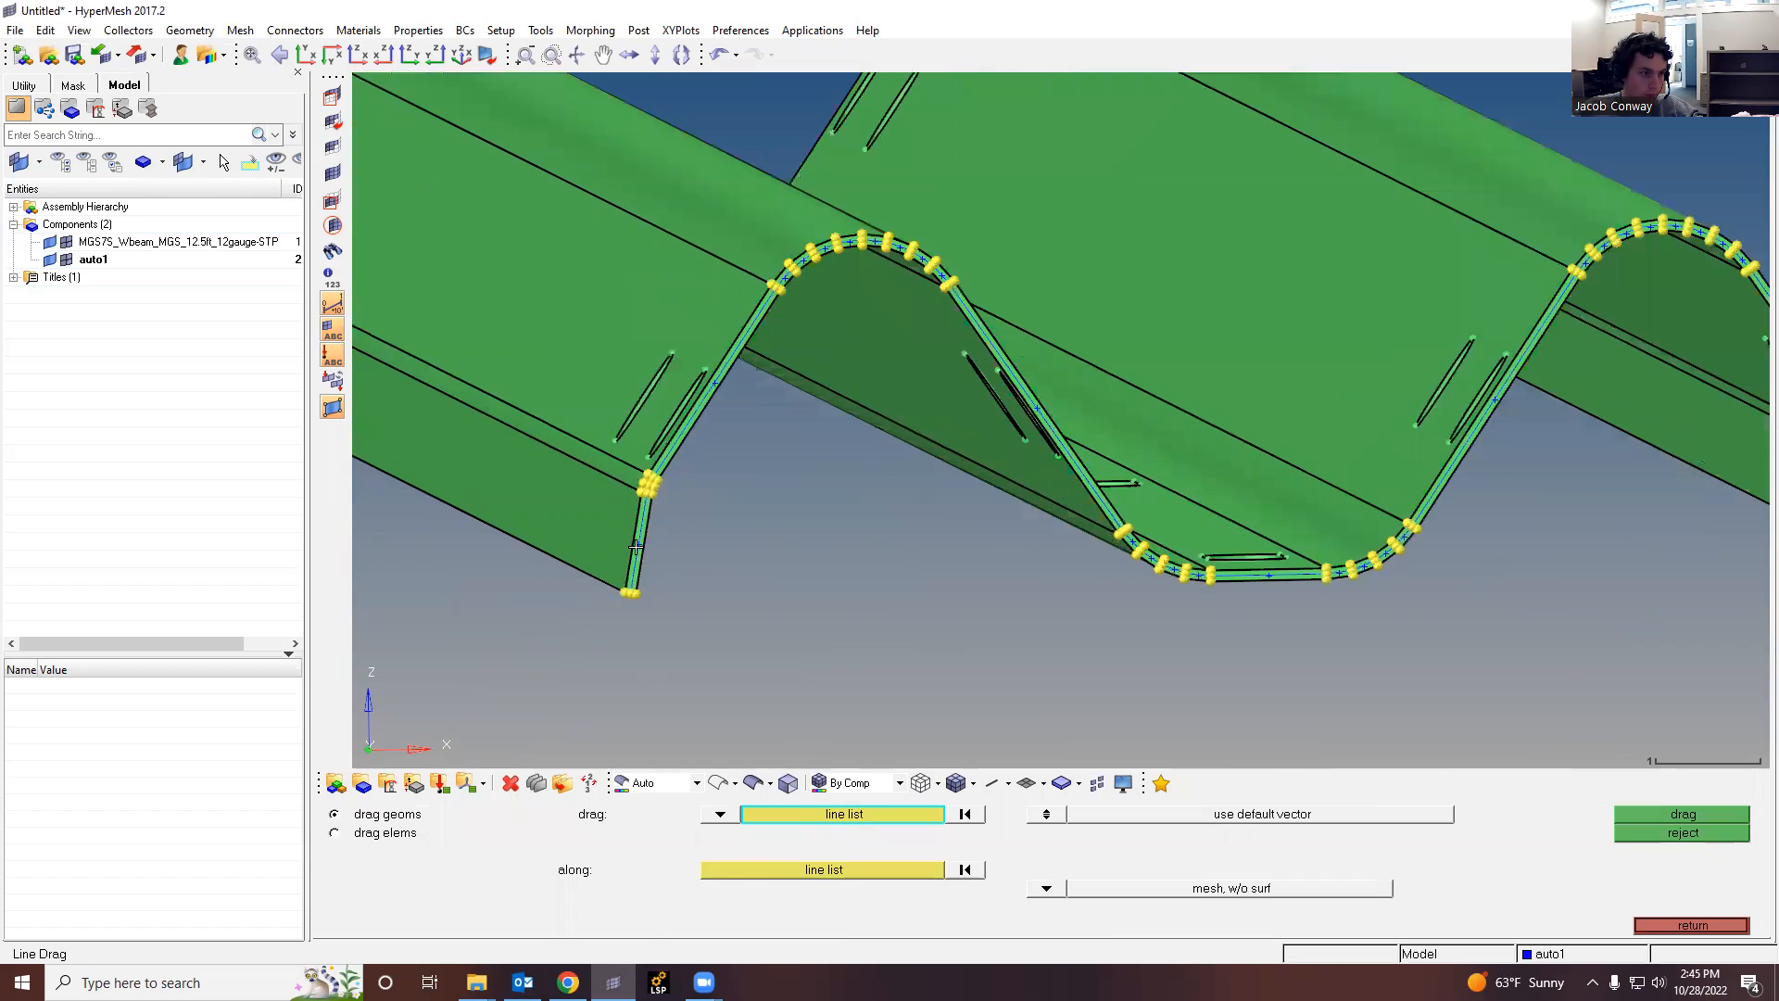
pyautogui.click(639, 524)
pyautogui.click(820, 869)
pyautogui.click(588, 629)
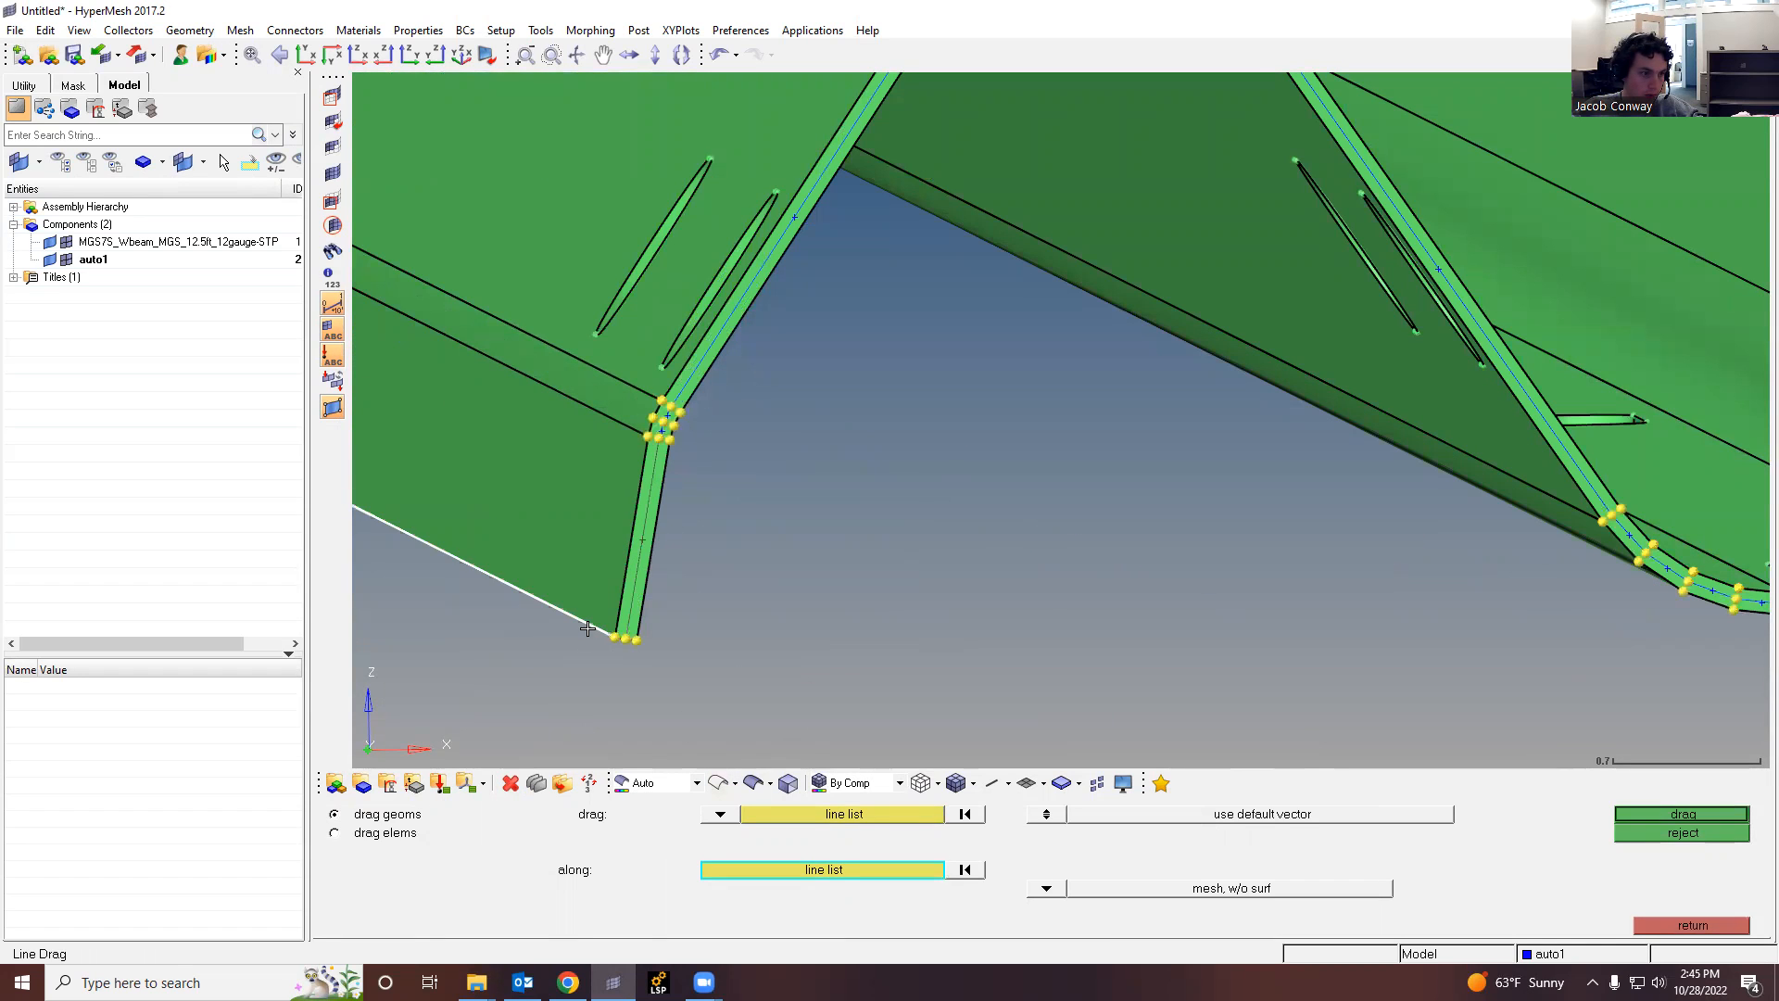
pyautogui.click(1654, 815)
pyautogui.click(51, 242)
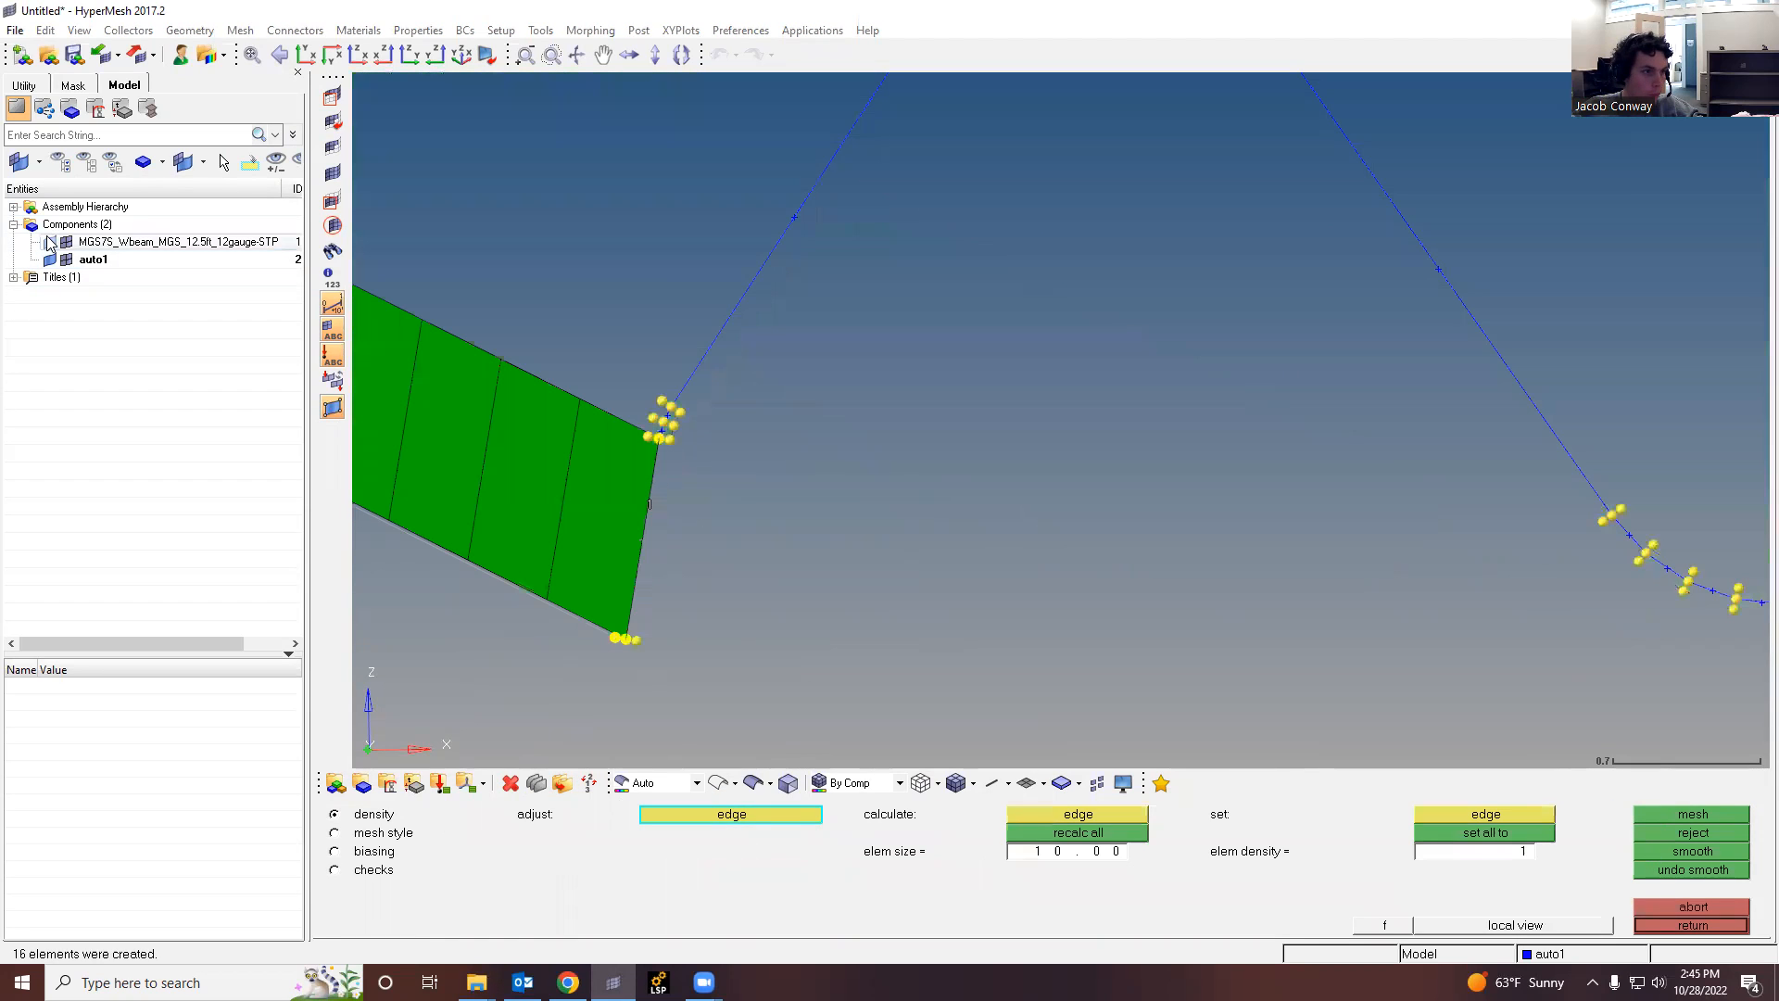
pyautogui.click(1693, 906)
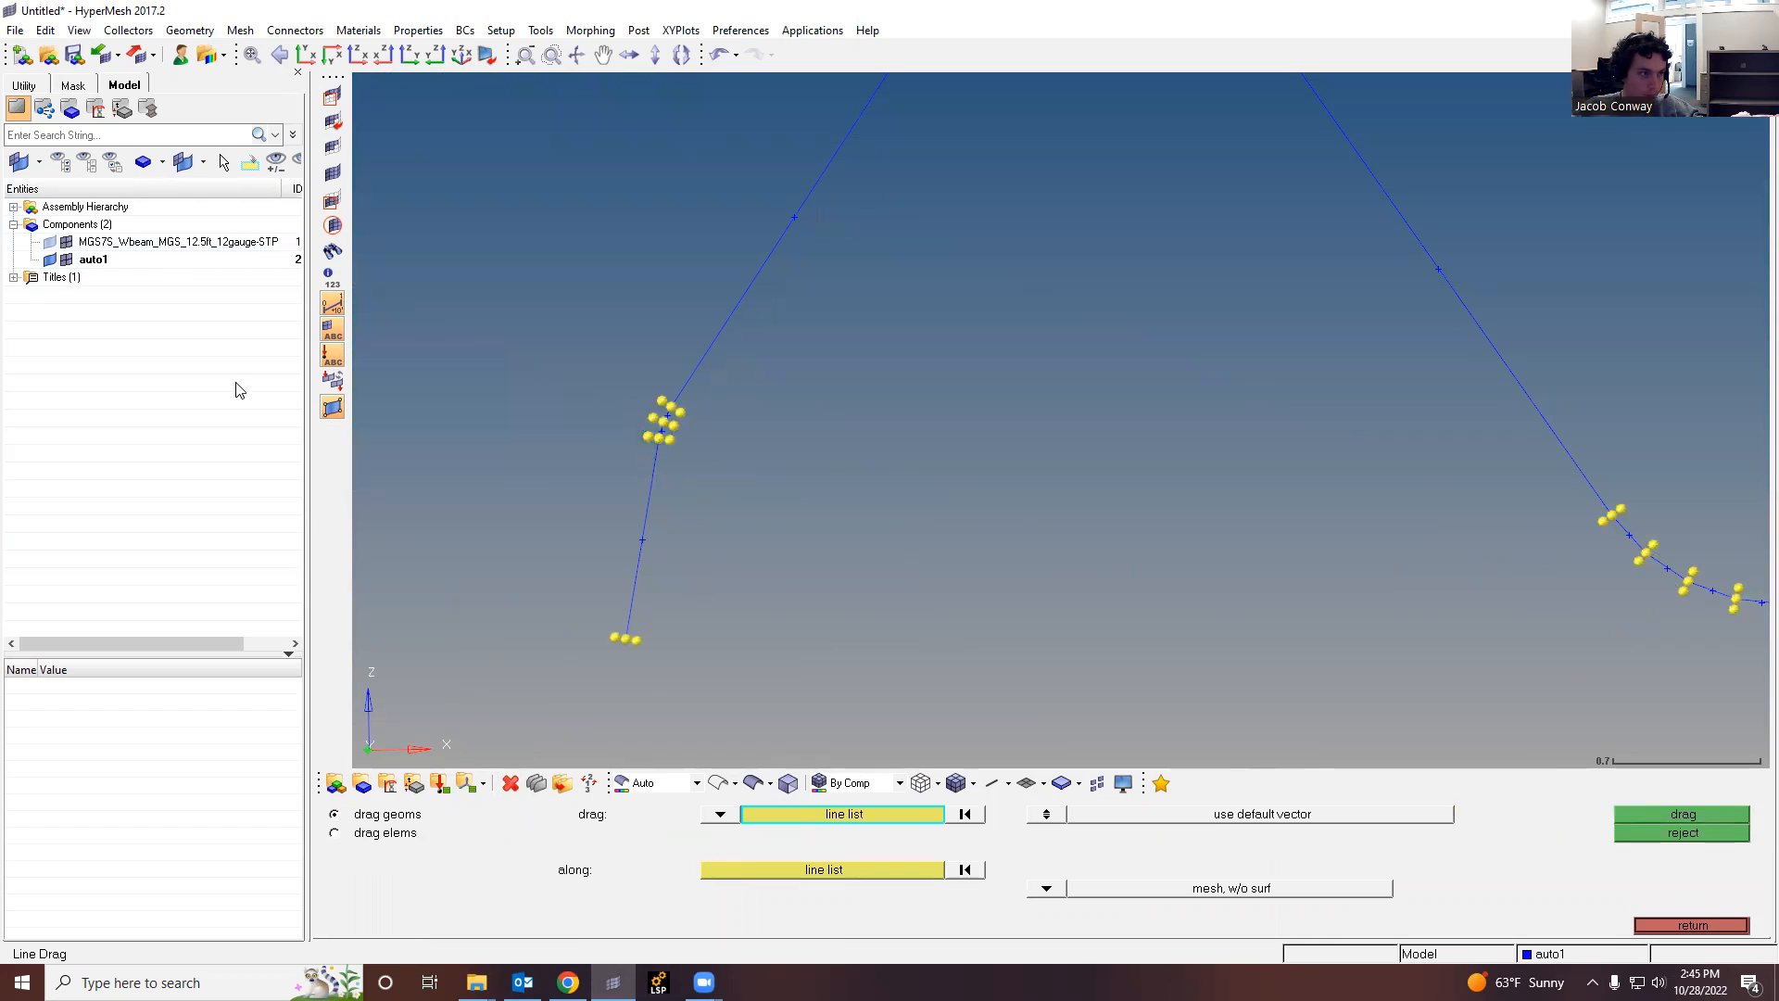
pyautogui.click(51, 242)
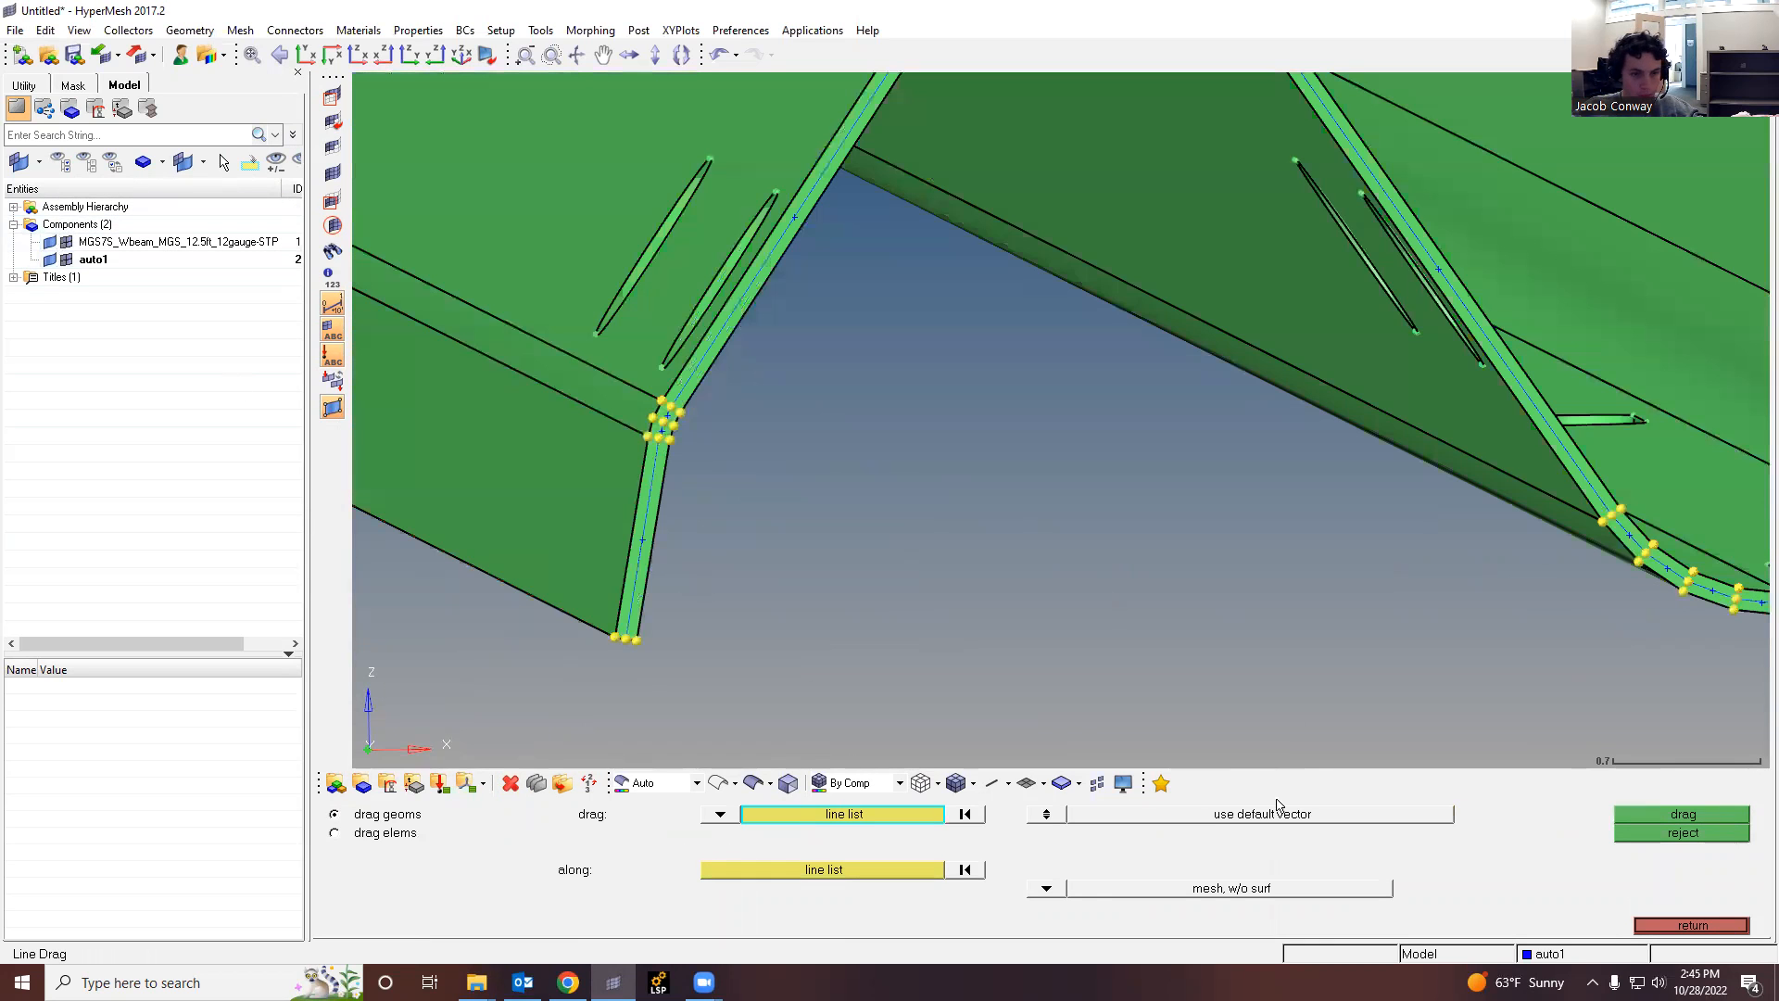
# Step: Drag the left end line along the guardrail's lower longitudinal edge as surface only, and hide the MGS7S_Wbeam_MGS_12.5ft_12gauge-STP geometry
pyautogui.click(1054, 891)
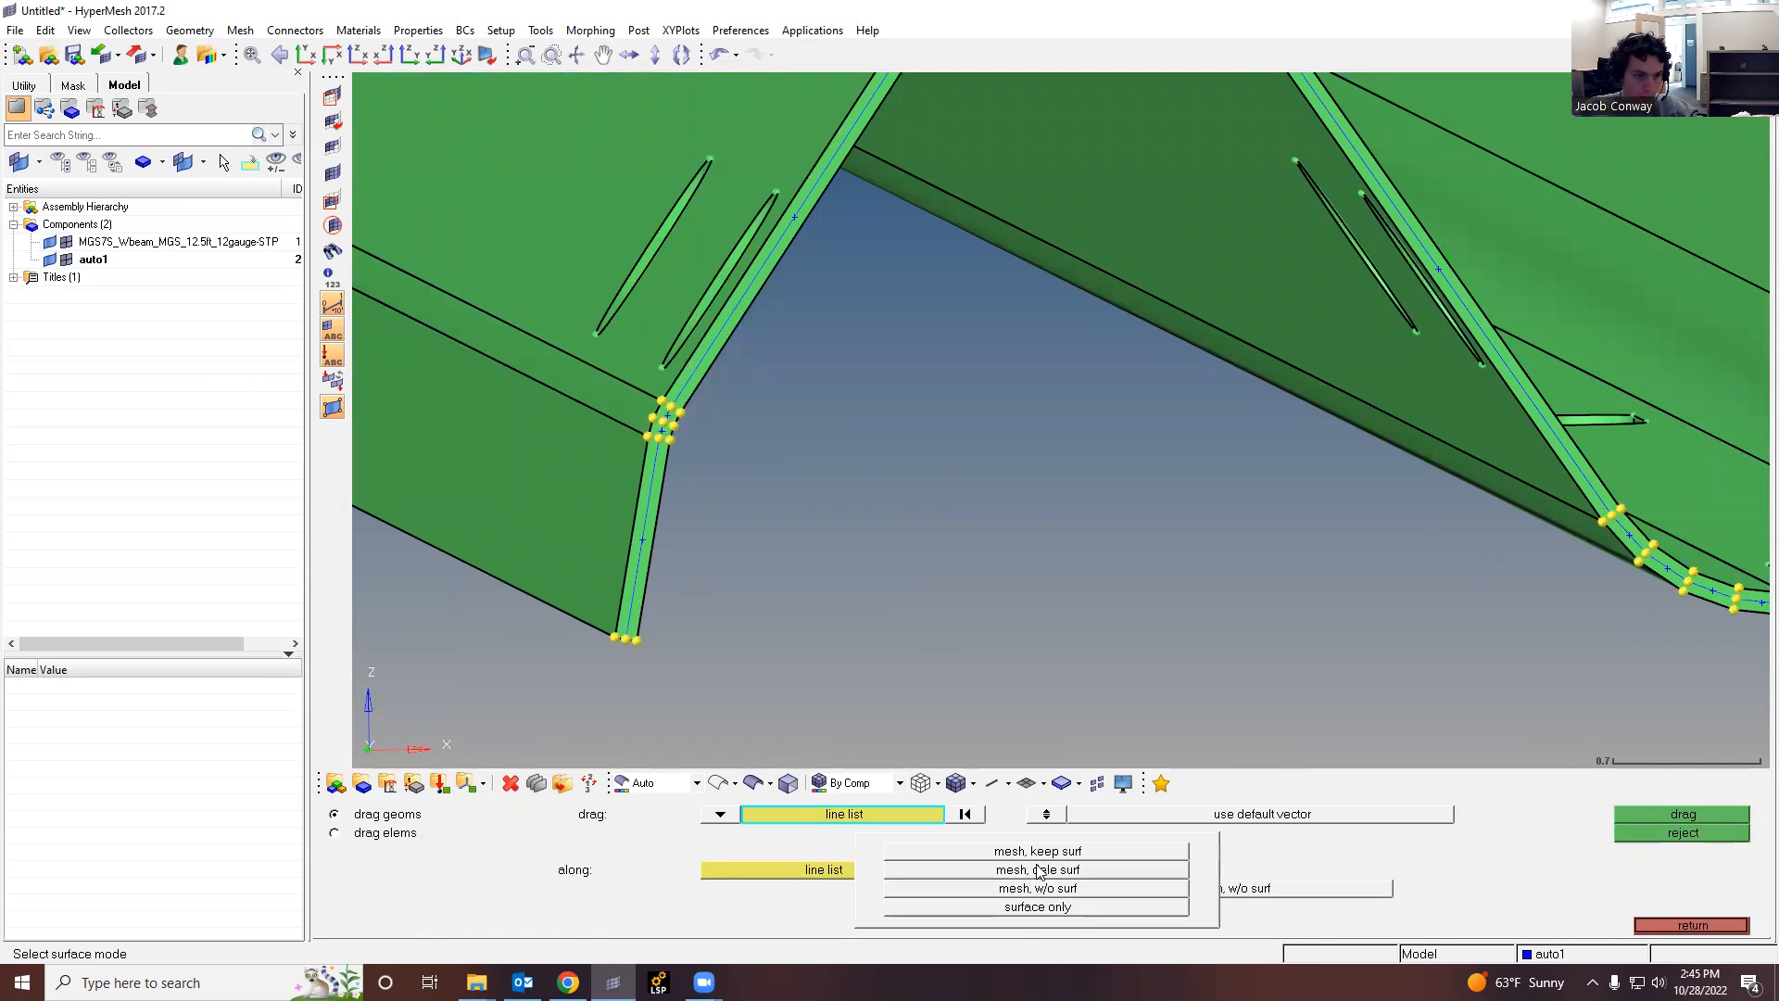
pyautogui.click(1040, 906)
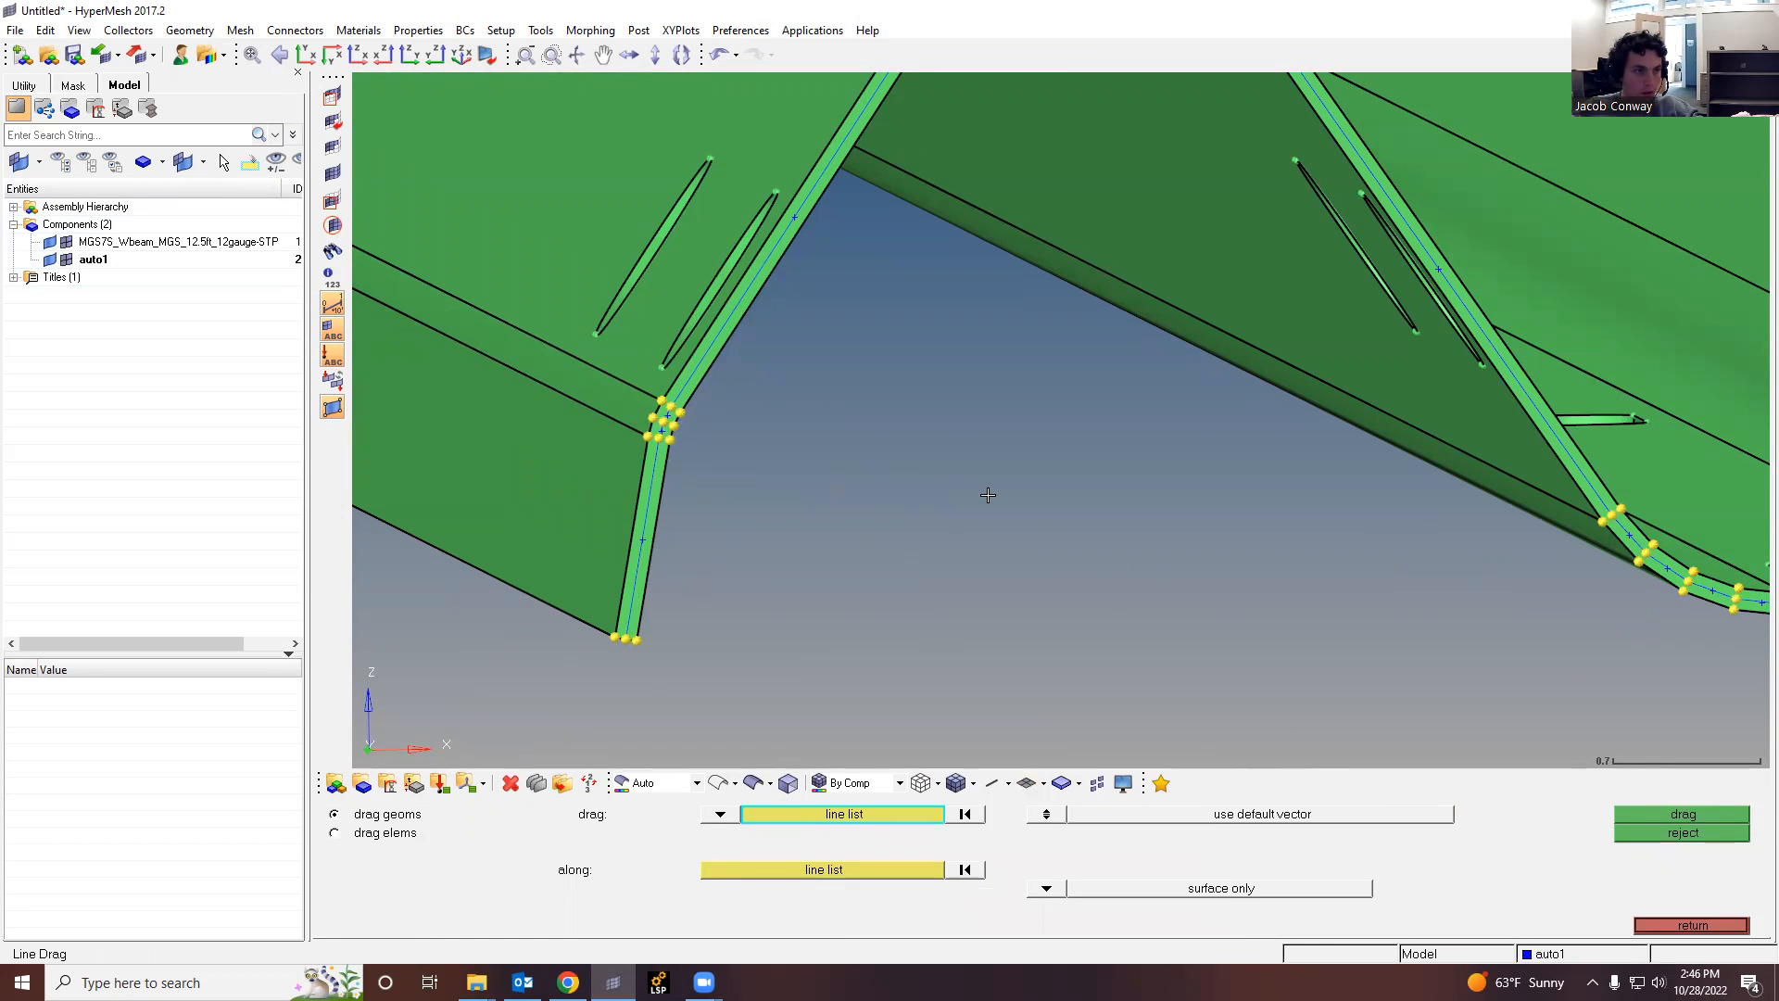
pyautogui.scroll(-5, 982, 492)
pyautogui.scroll(2, 704, 437)
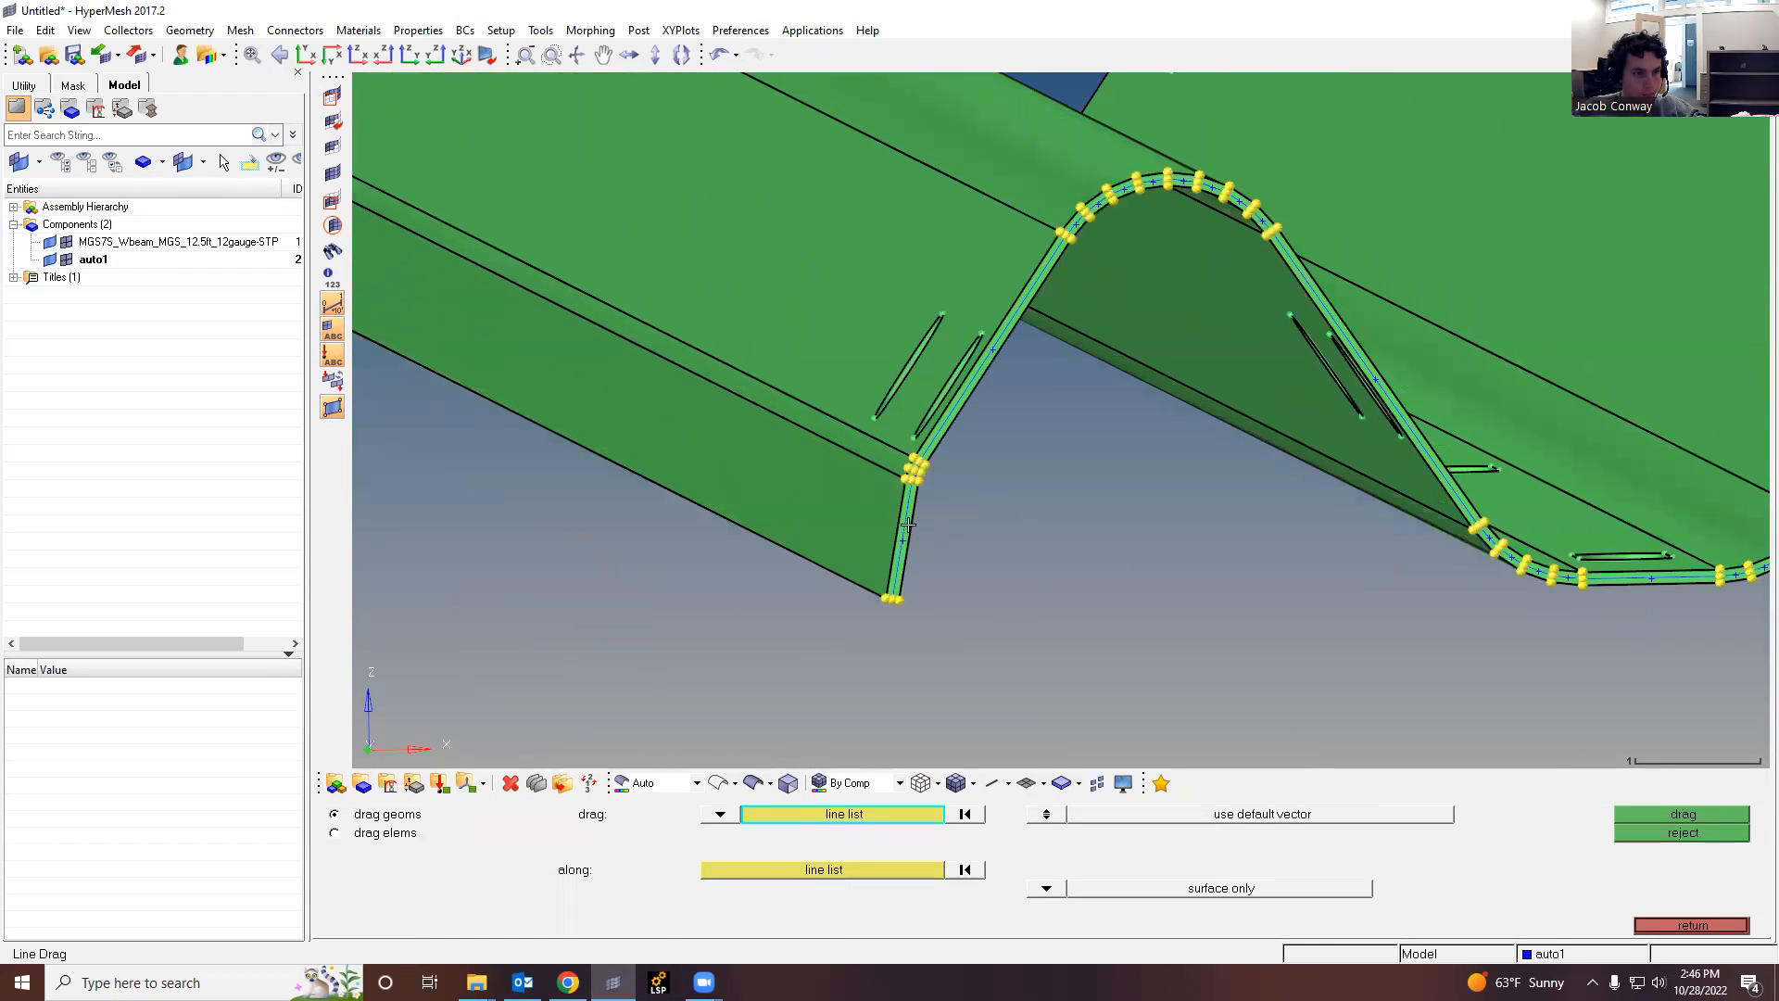
pyautogui.click(840, 861)
pyautogui.click(841, 574)
pyautogui.click(1663, 815)
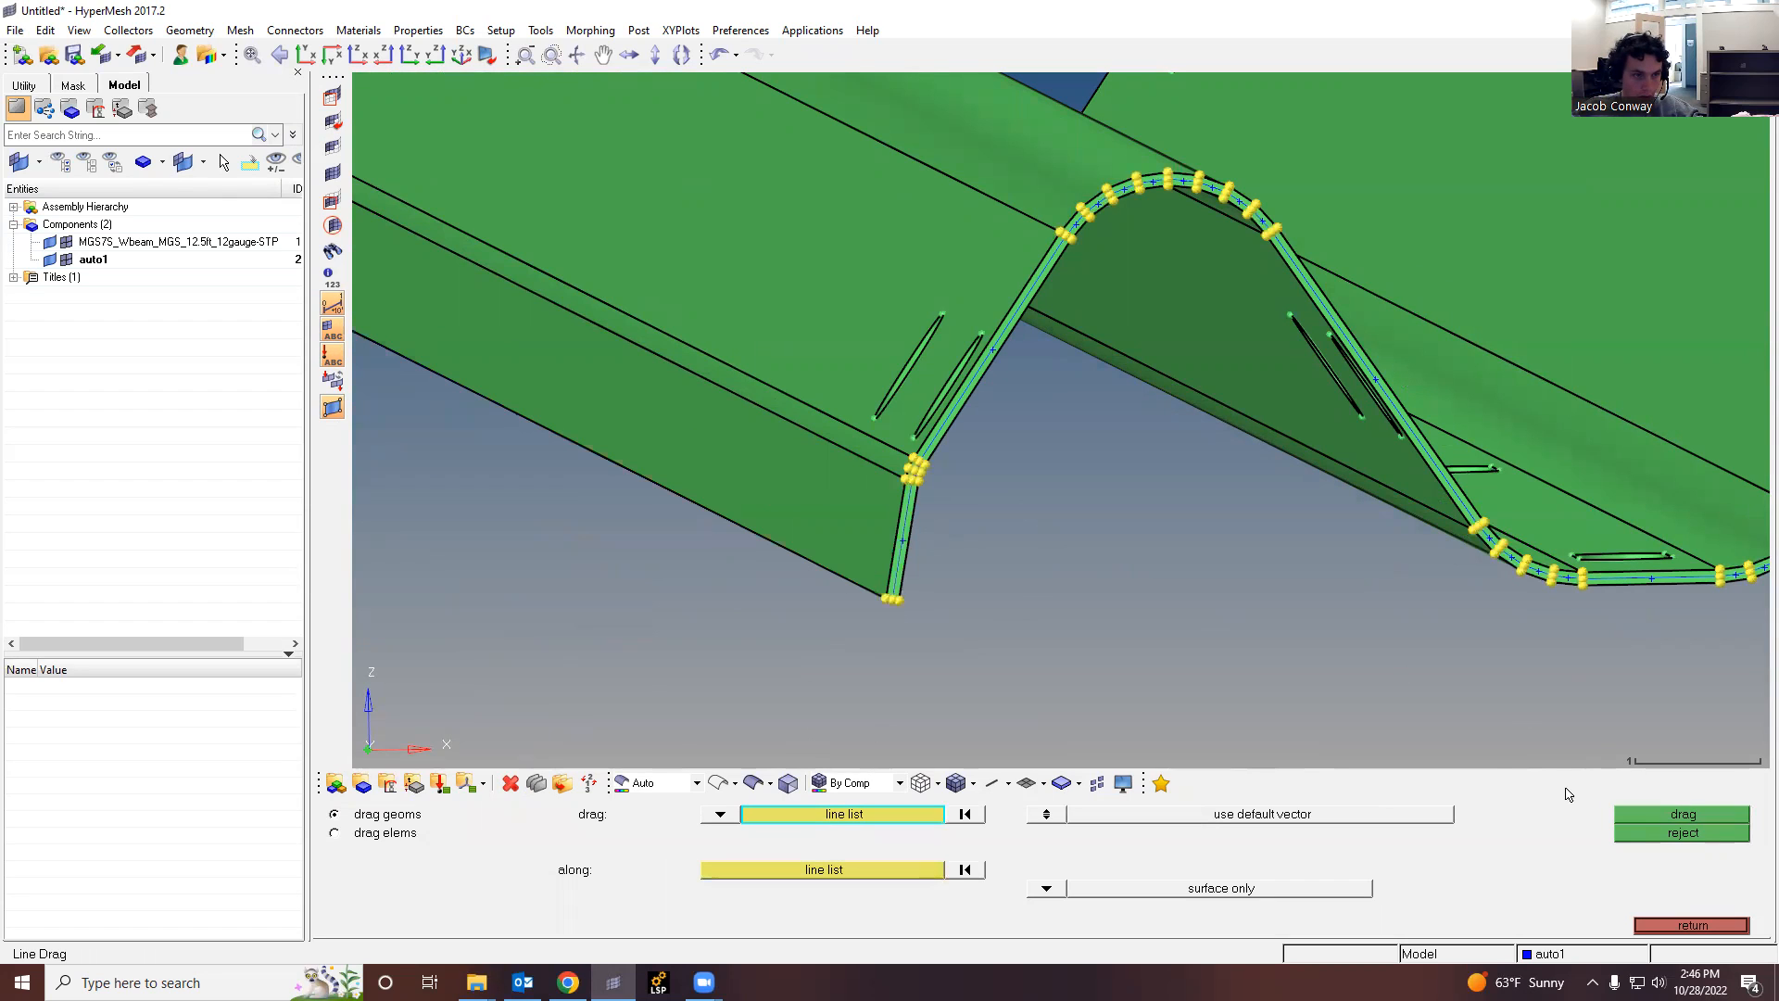
pyautogui.click(50, 242)
pyautogui.scroll(-3, 1129, 588)
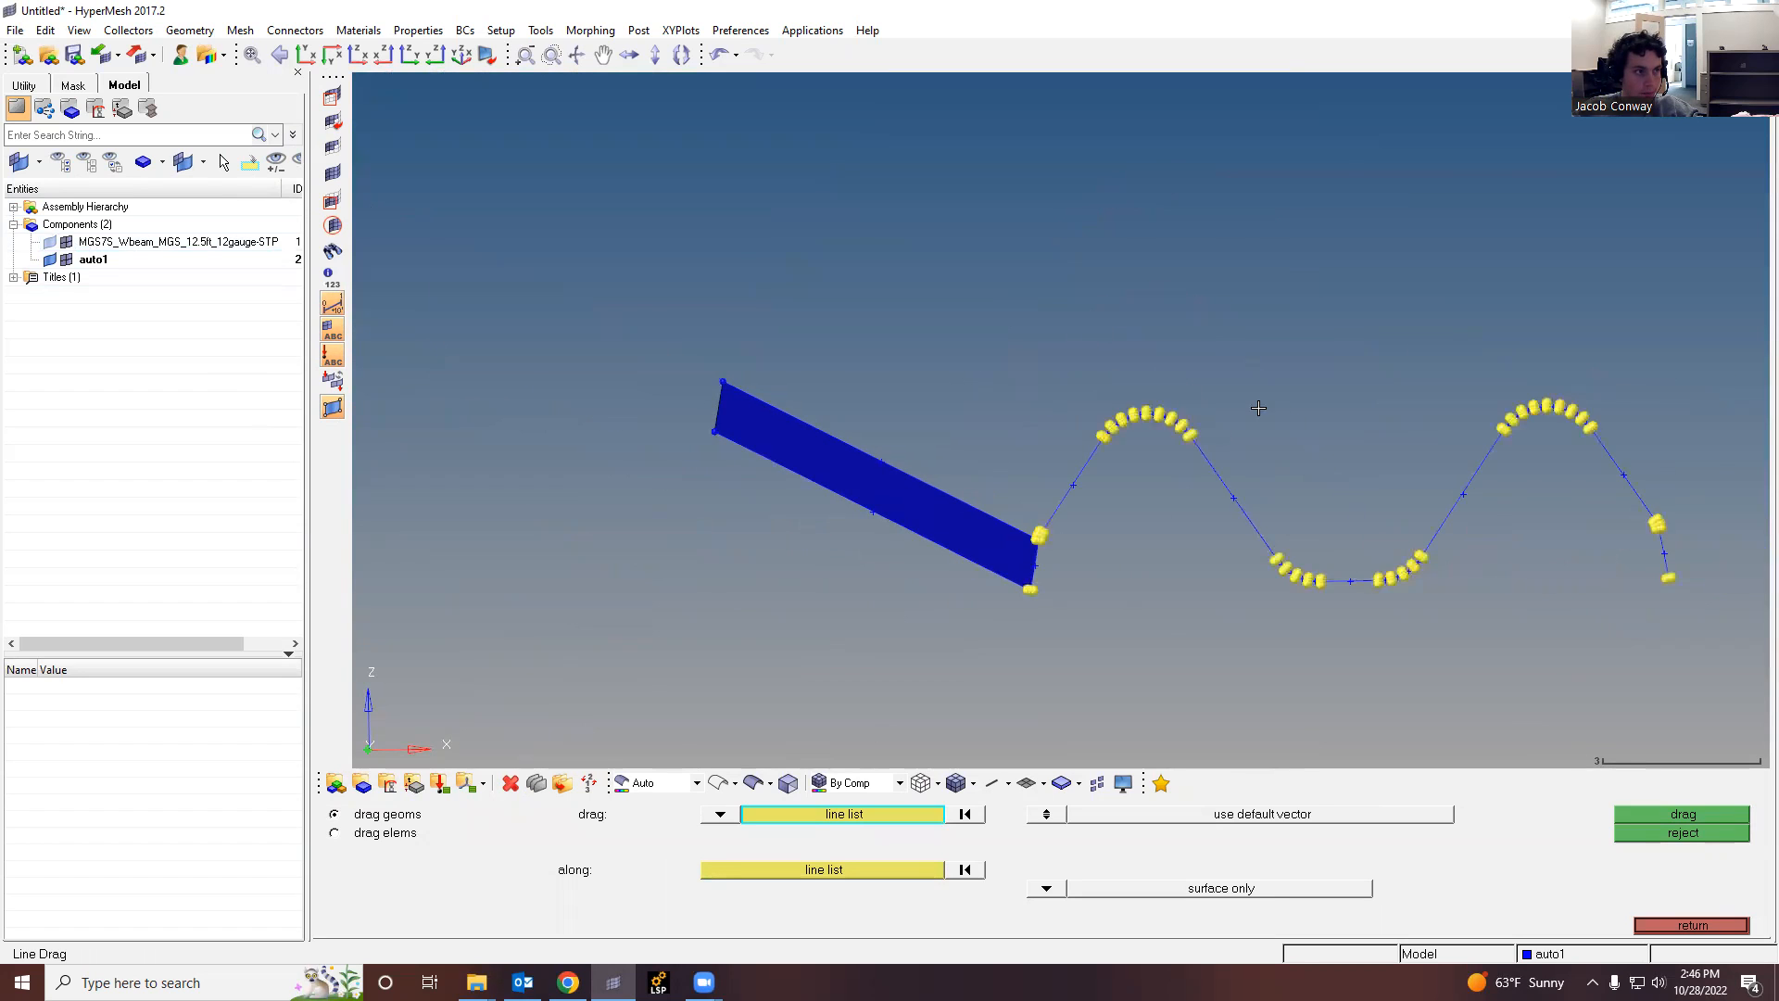
pyautogui.scroll(2, 1258, 407)
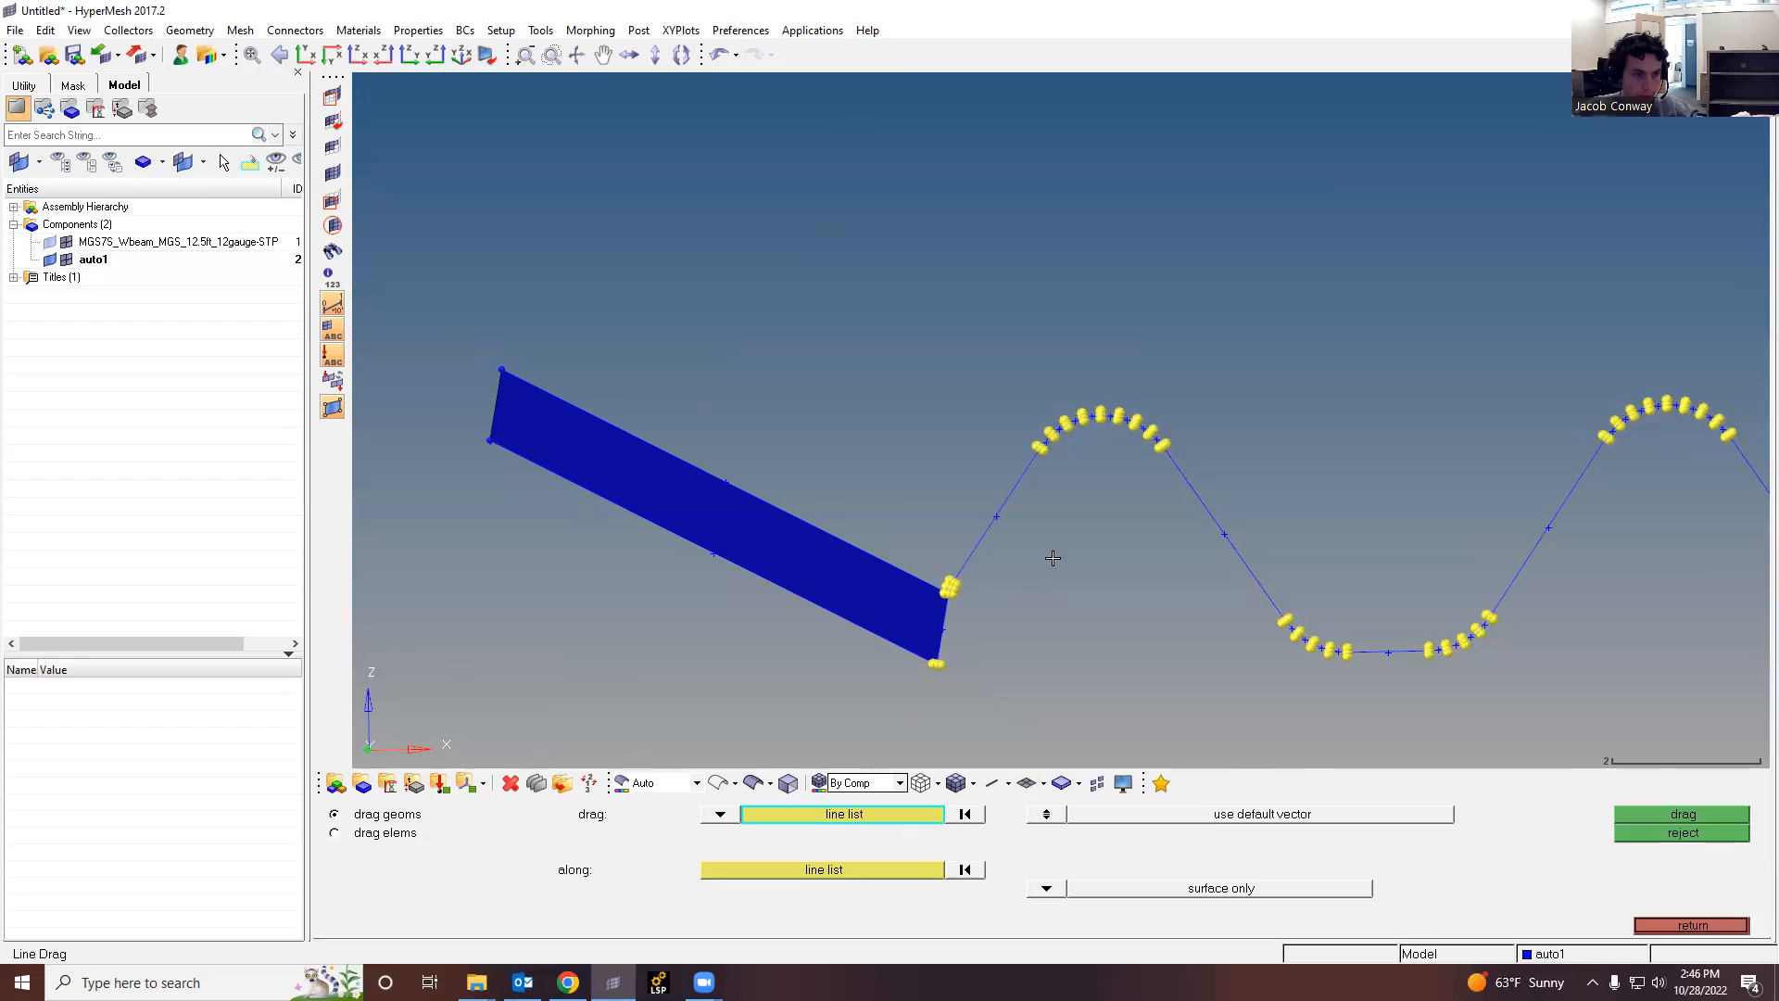
# Step: Drag the two short lines of the left bend along the adjoining surface edges to create the bend's surfaces
pyautogui.scroll(5, 914, 604)
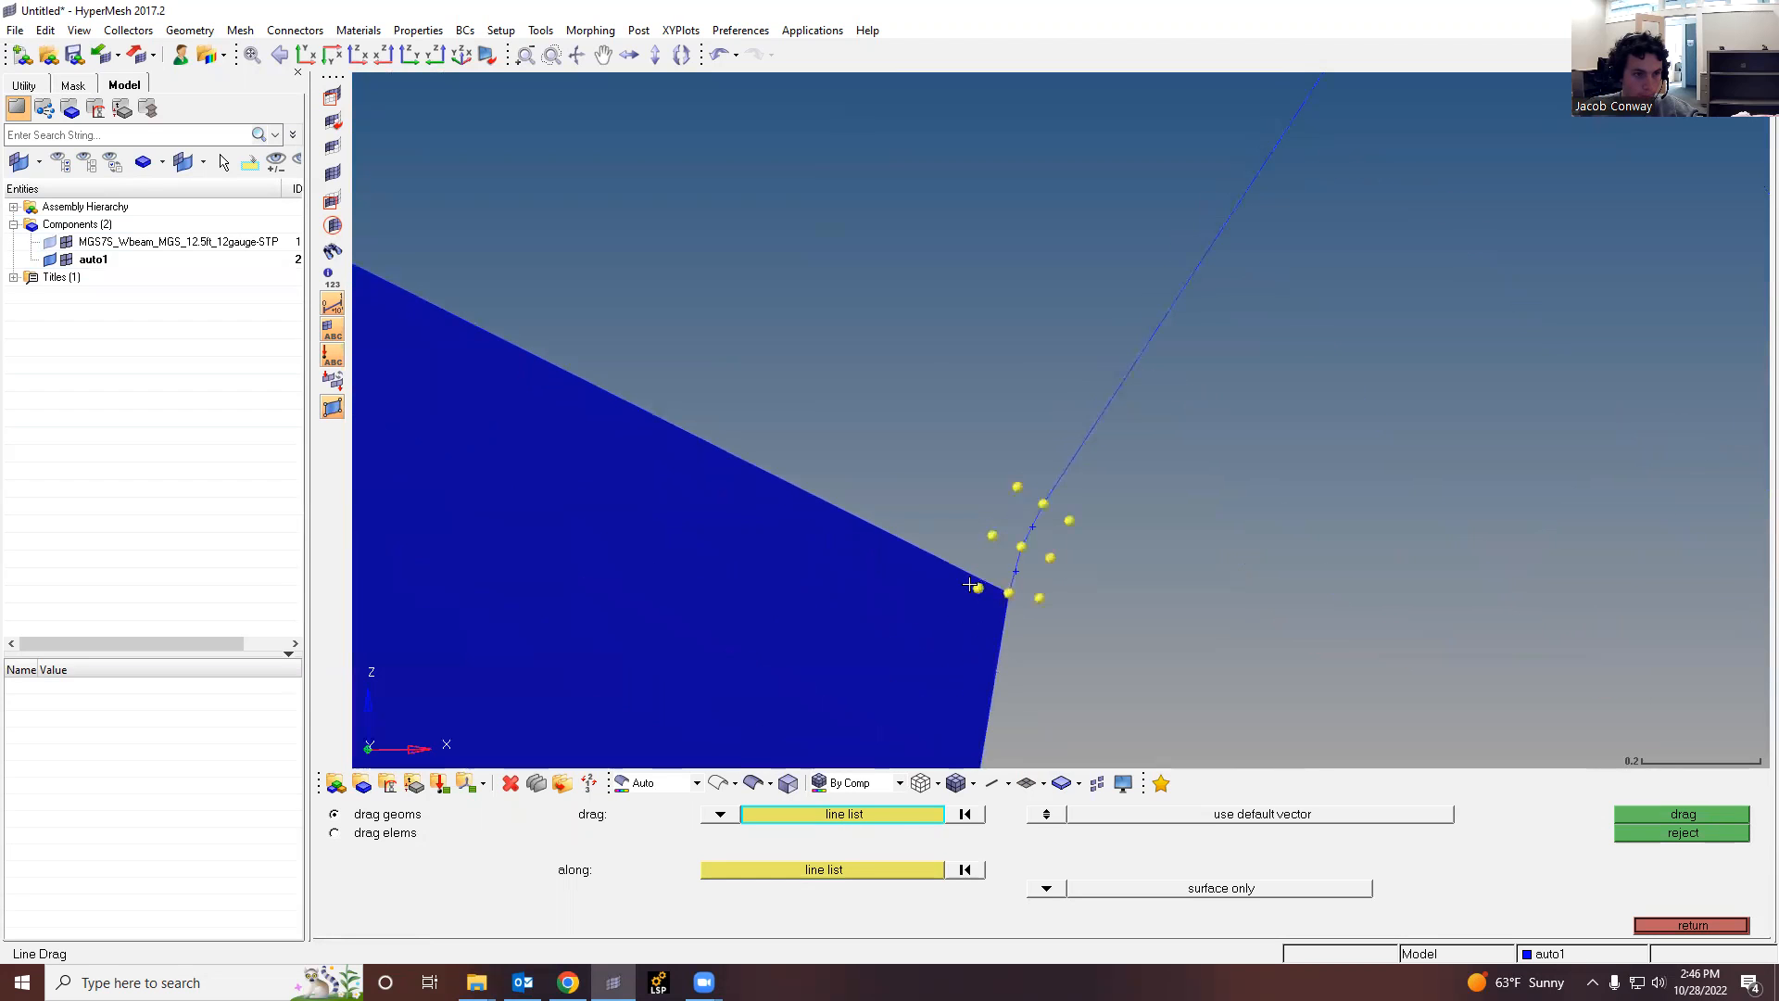
pyautogui.click(1013, 573)
pyautogui.middleClick(978, 589)
pyautogui.click(979, 589)
pyautogui.click(1719, 816)
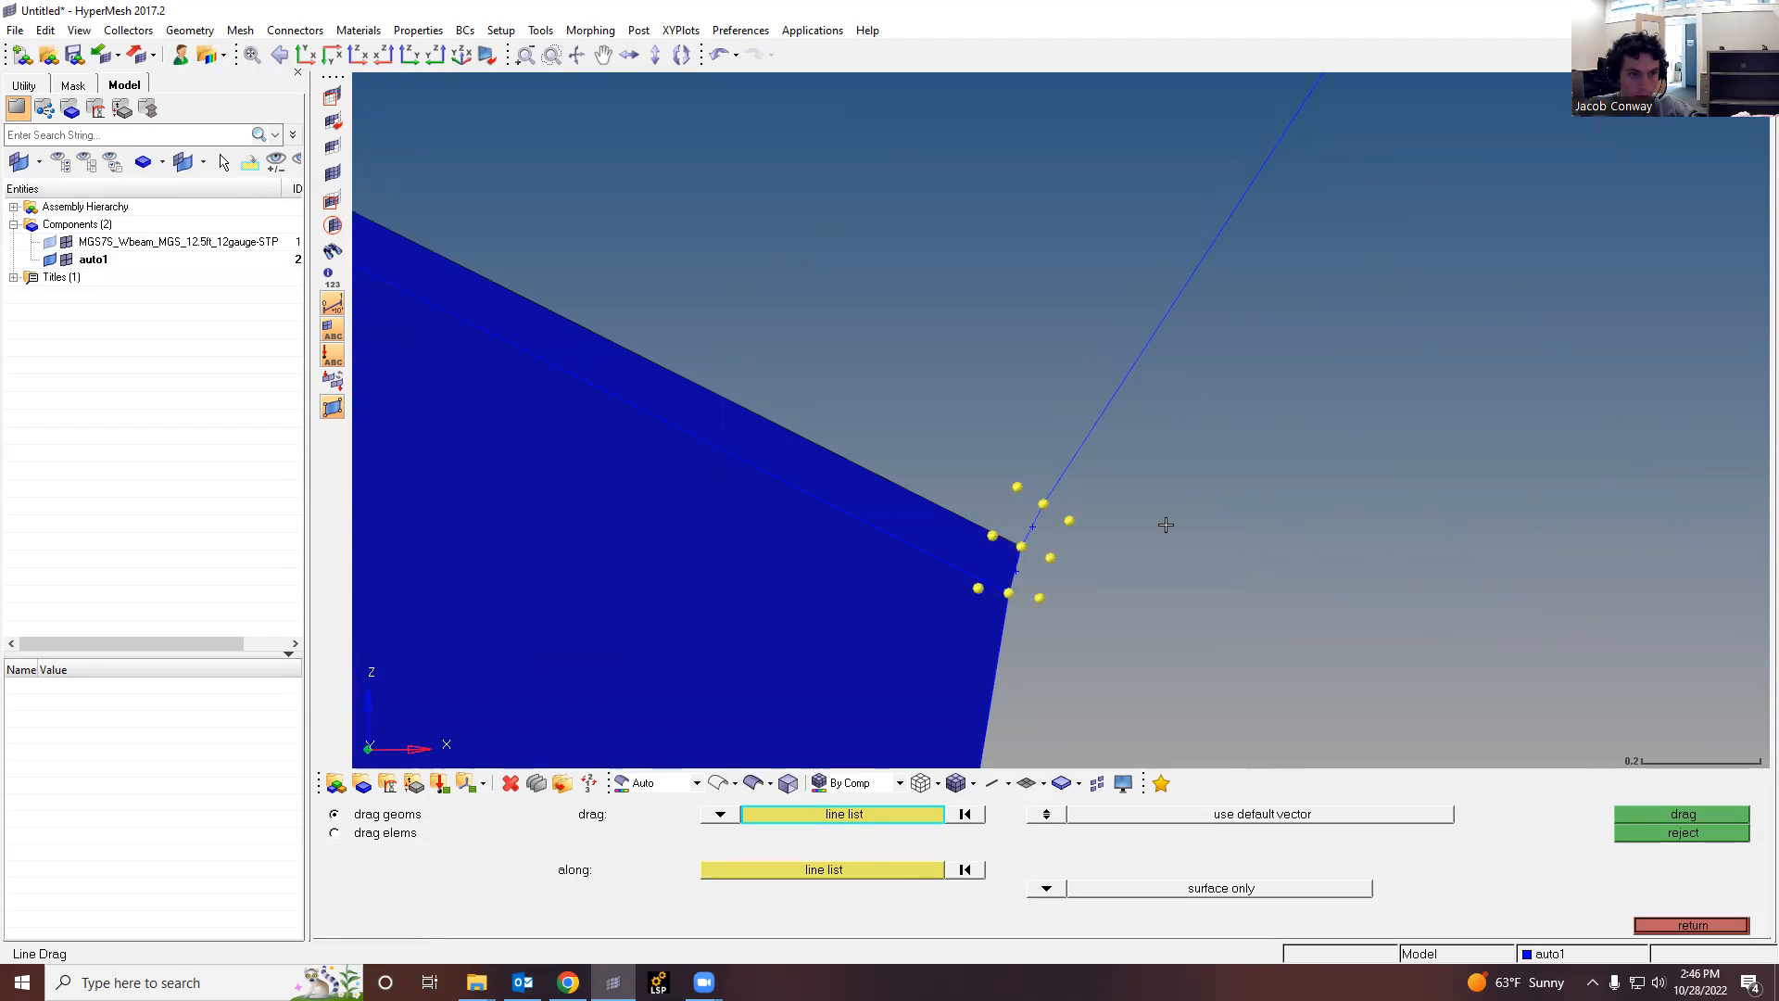
pyautogui.click(1042, 520)
pyautogui.middleClick(1029, 520)
pyautogui.click(991, 521)
pyautogui.click(1677, 815)
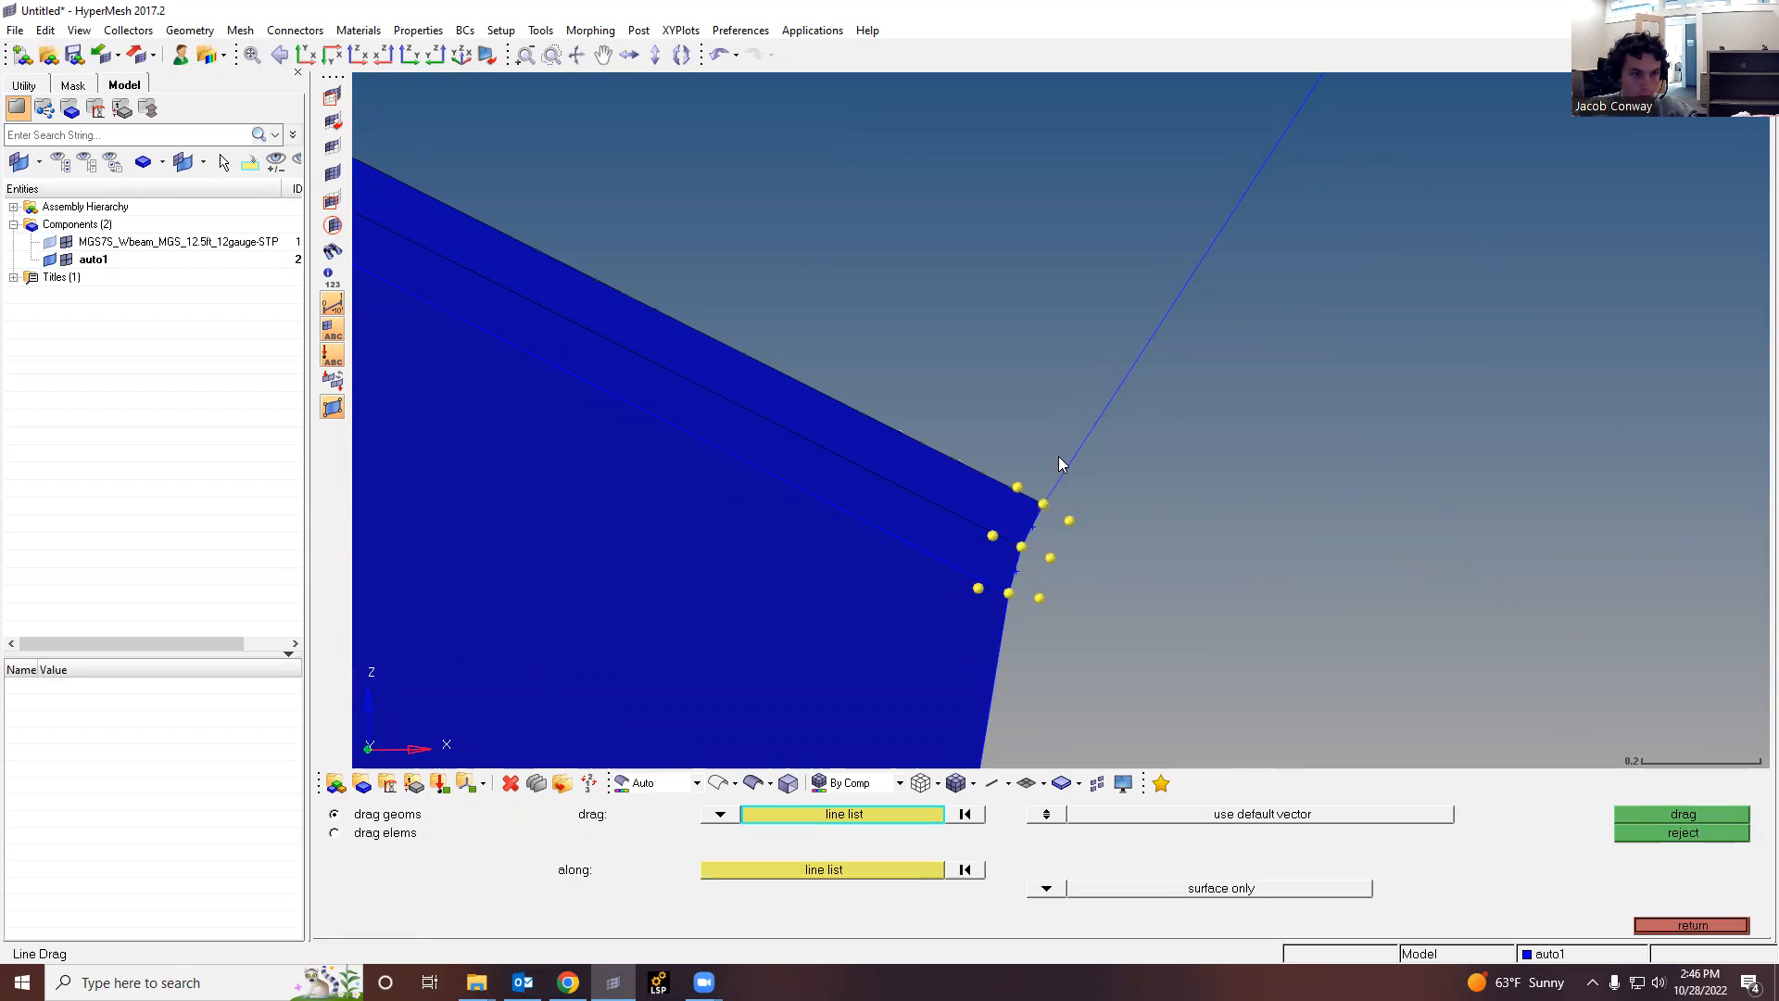
# Step: Drag the long straight line above the left bend along the bend surface's upper edge to create its surface
pyautogui.click(1075, 454)
pyautogui.middleClick(1072, 455)
pyautogui.click(985, 470)
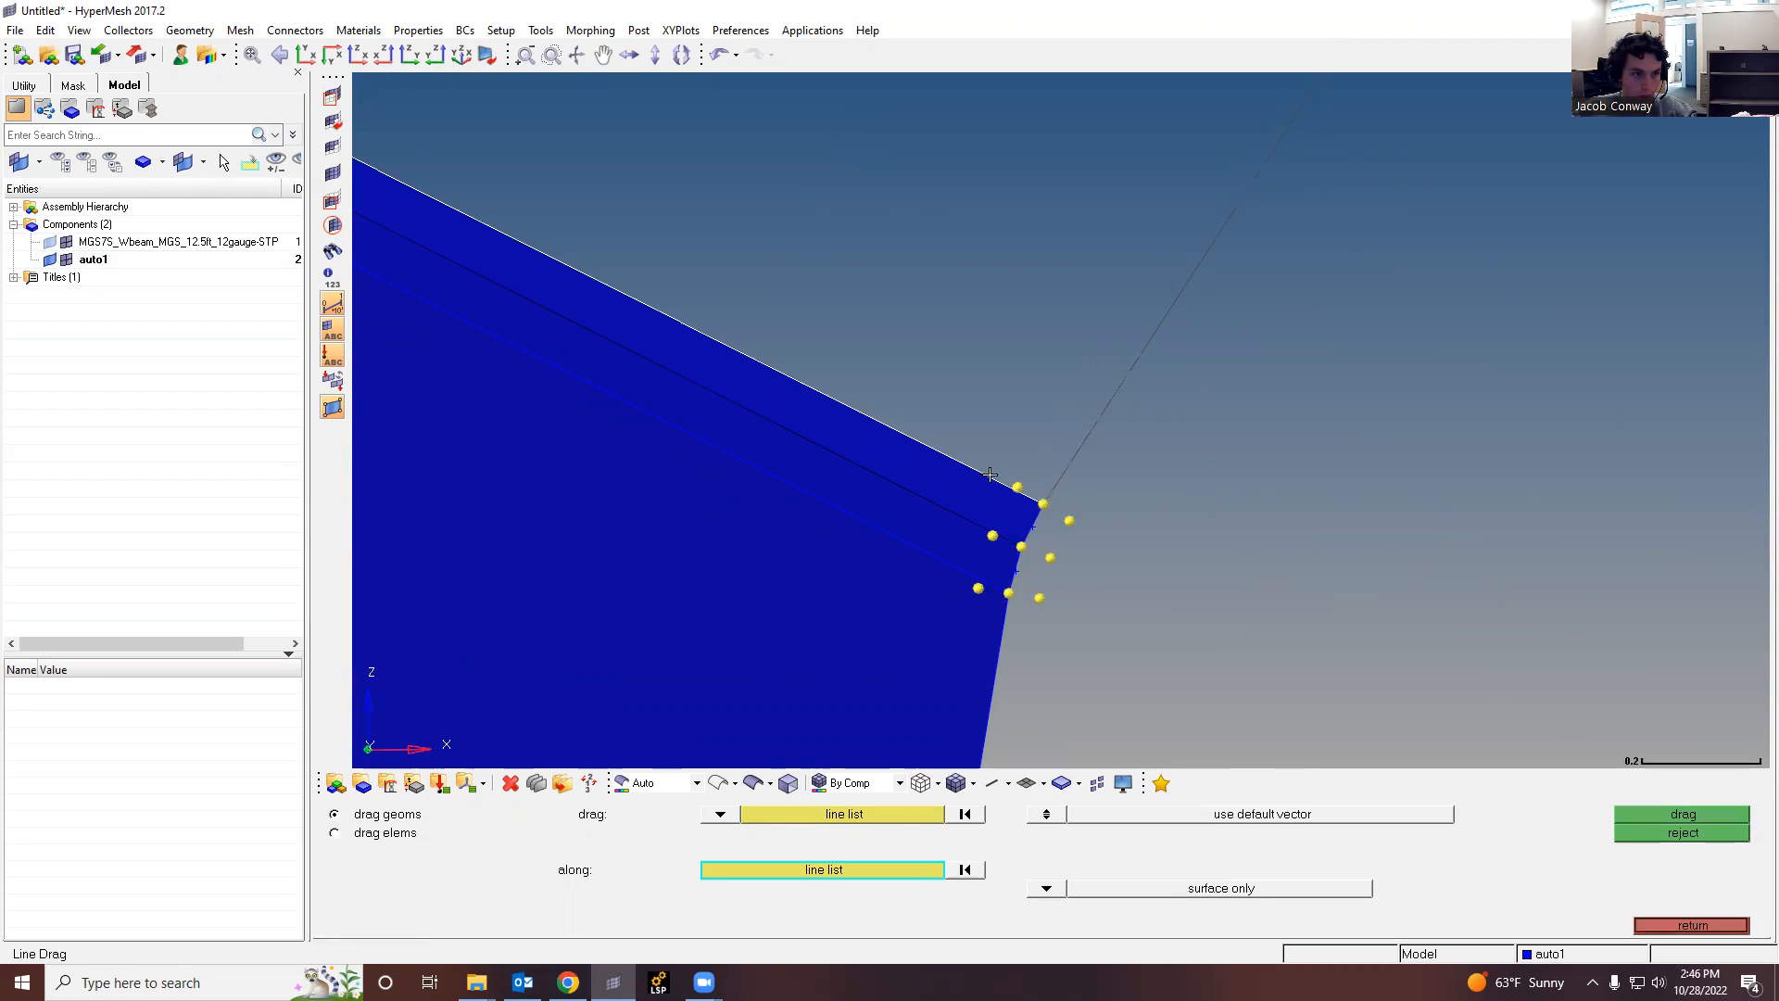
pyautogui.click(1677, 816)
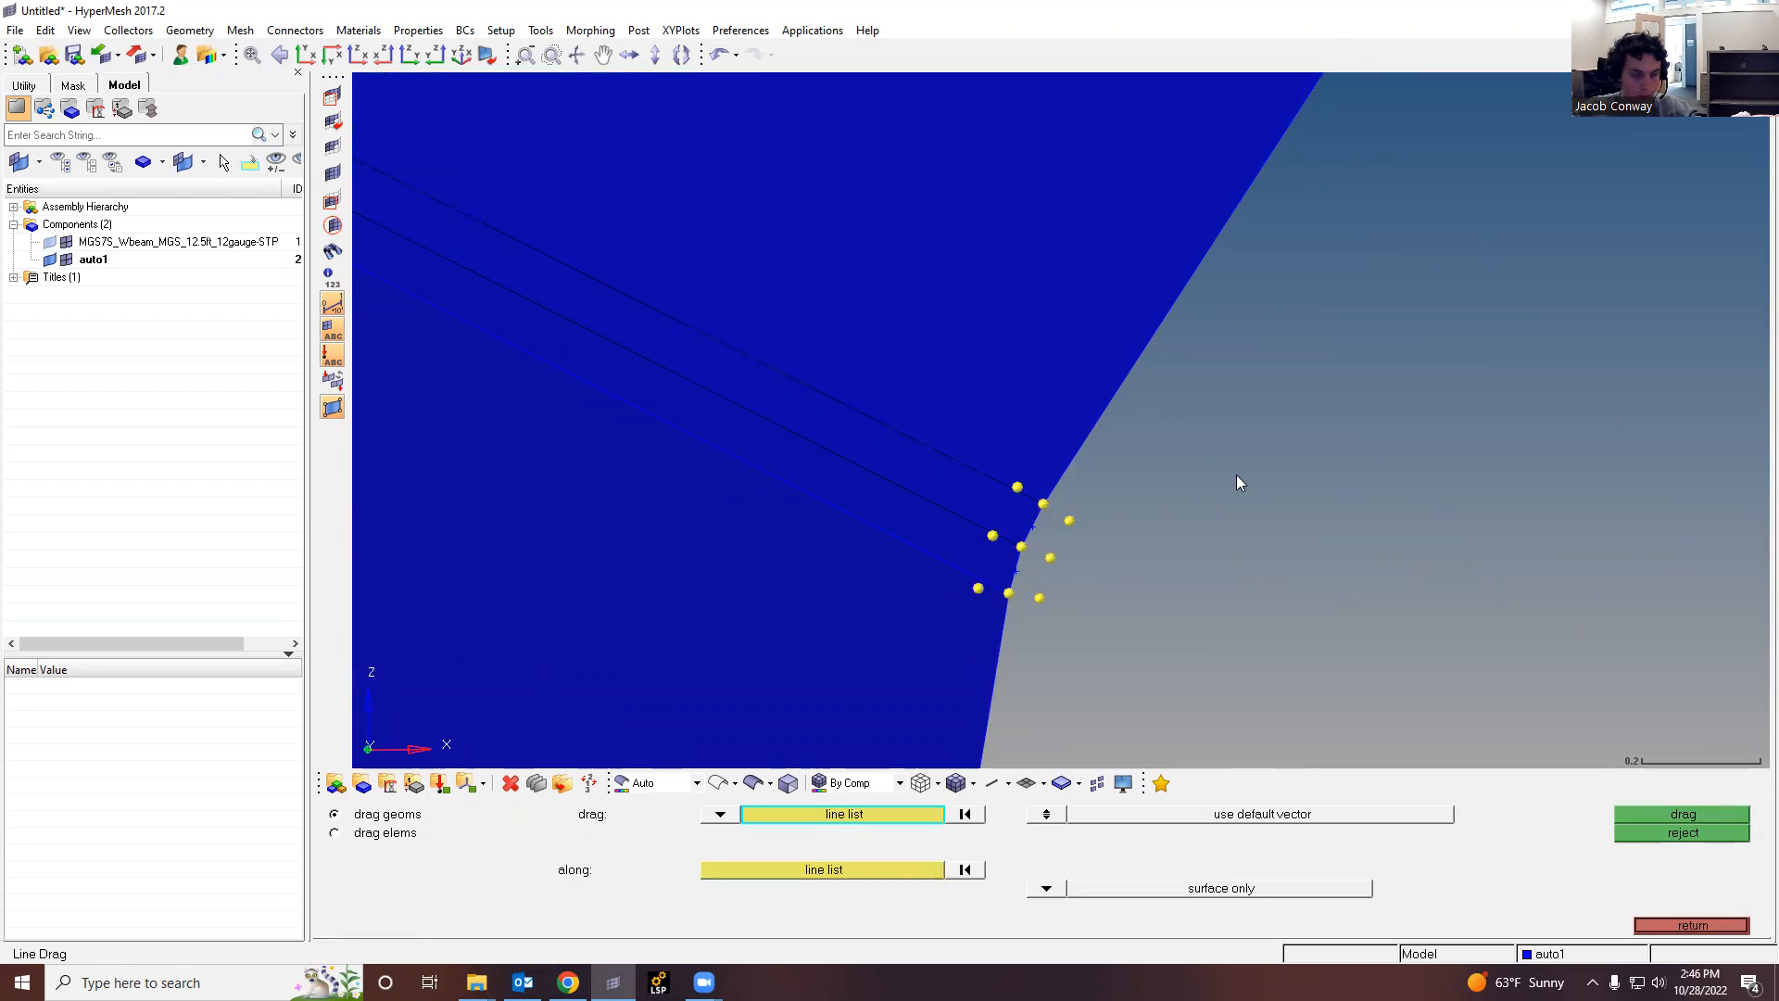
pyautogui.scroll(-5, 1311, 476)
pyautogui.scroll(3, 1346, 443)
pyautogui.scroll(-4, 1353, 589)
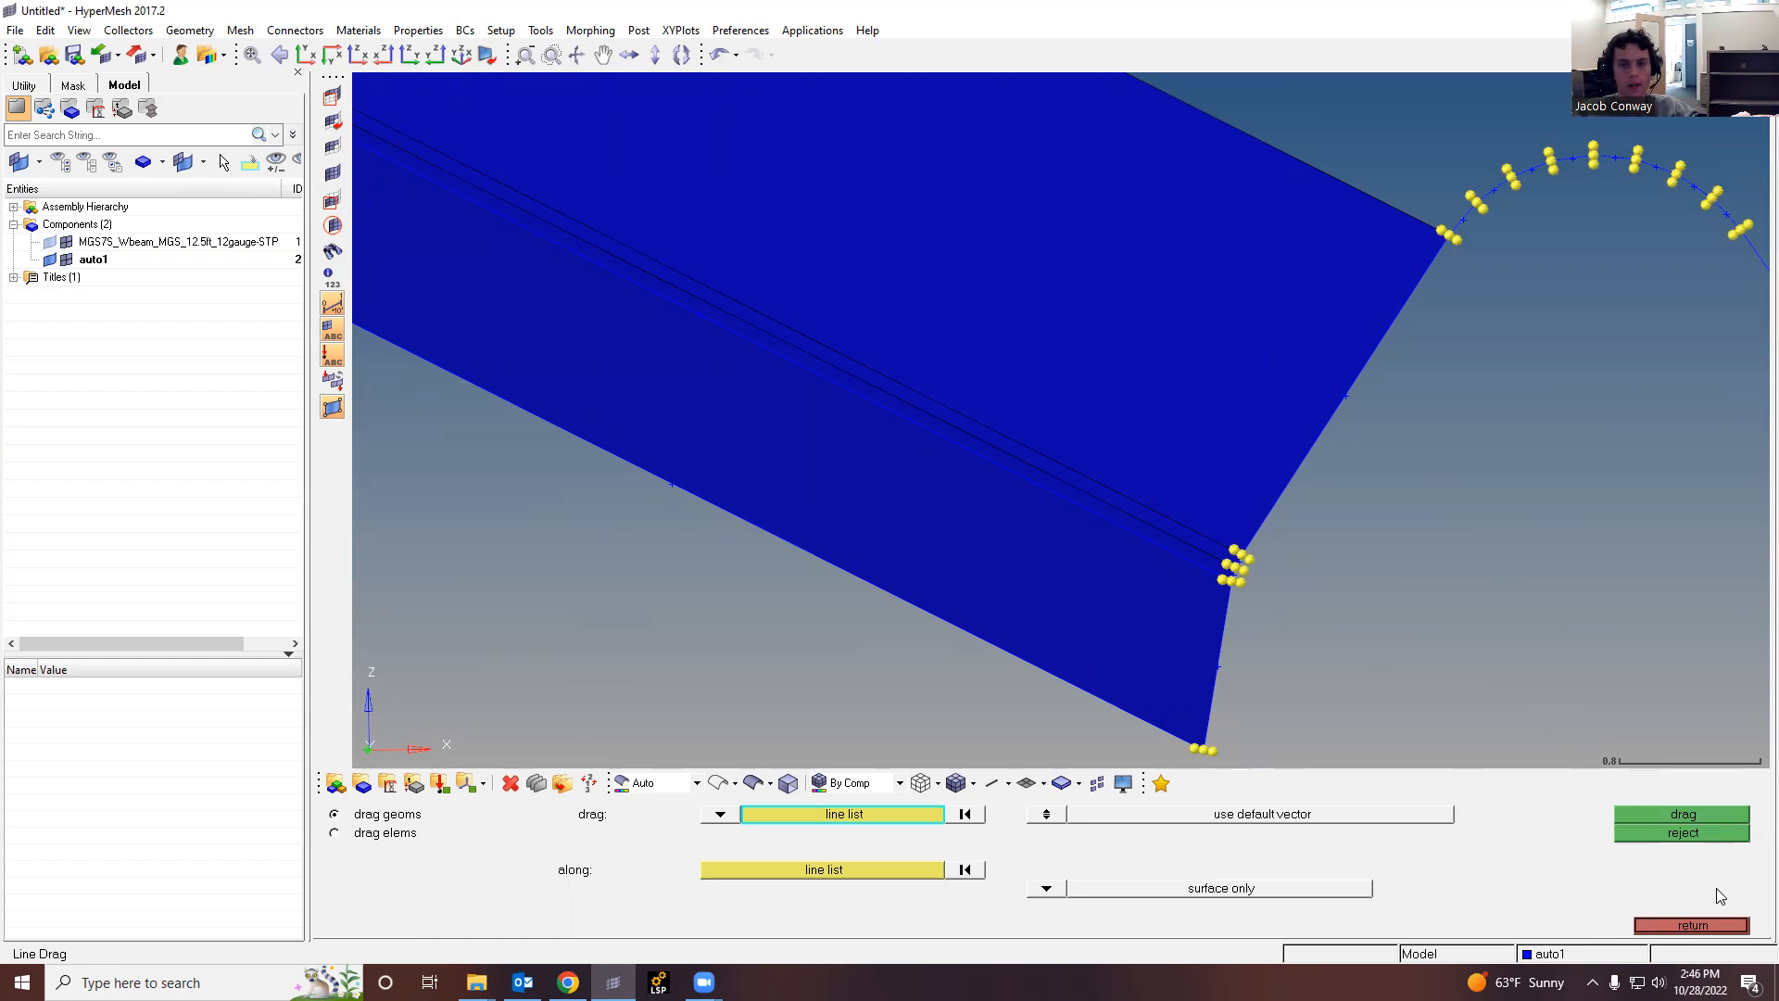
# Step: Try to untrim the shared edge between the two surfaces of the left bend with Surface Edit
pyautogui.click(1684, 926)
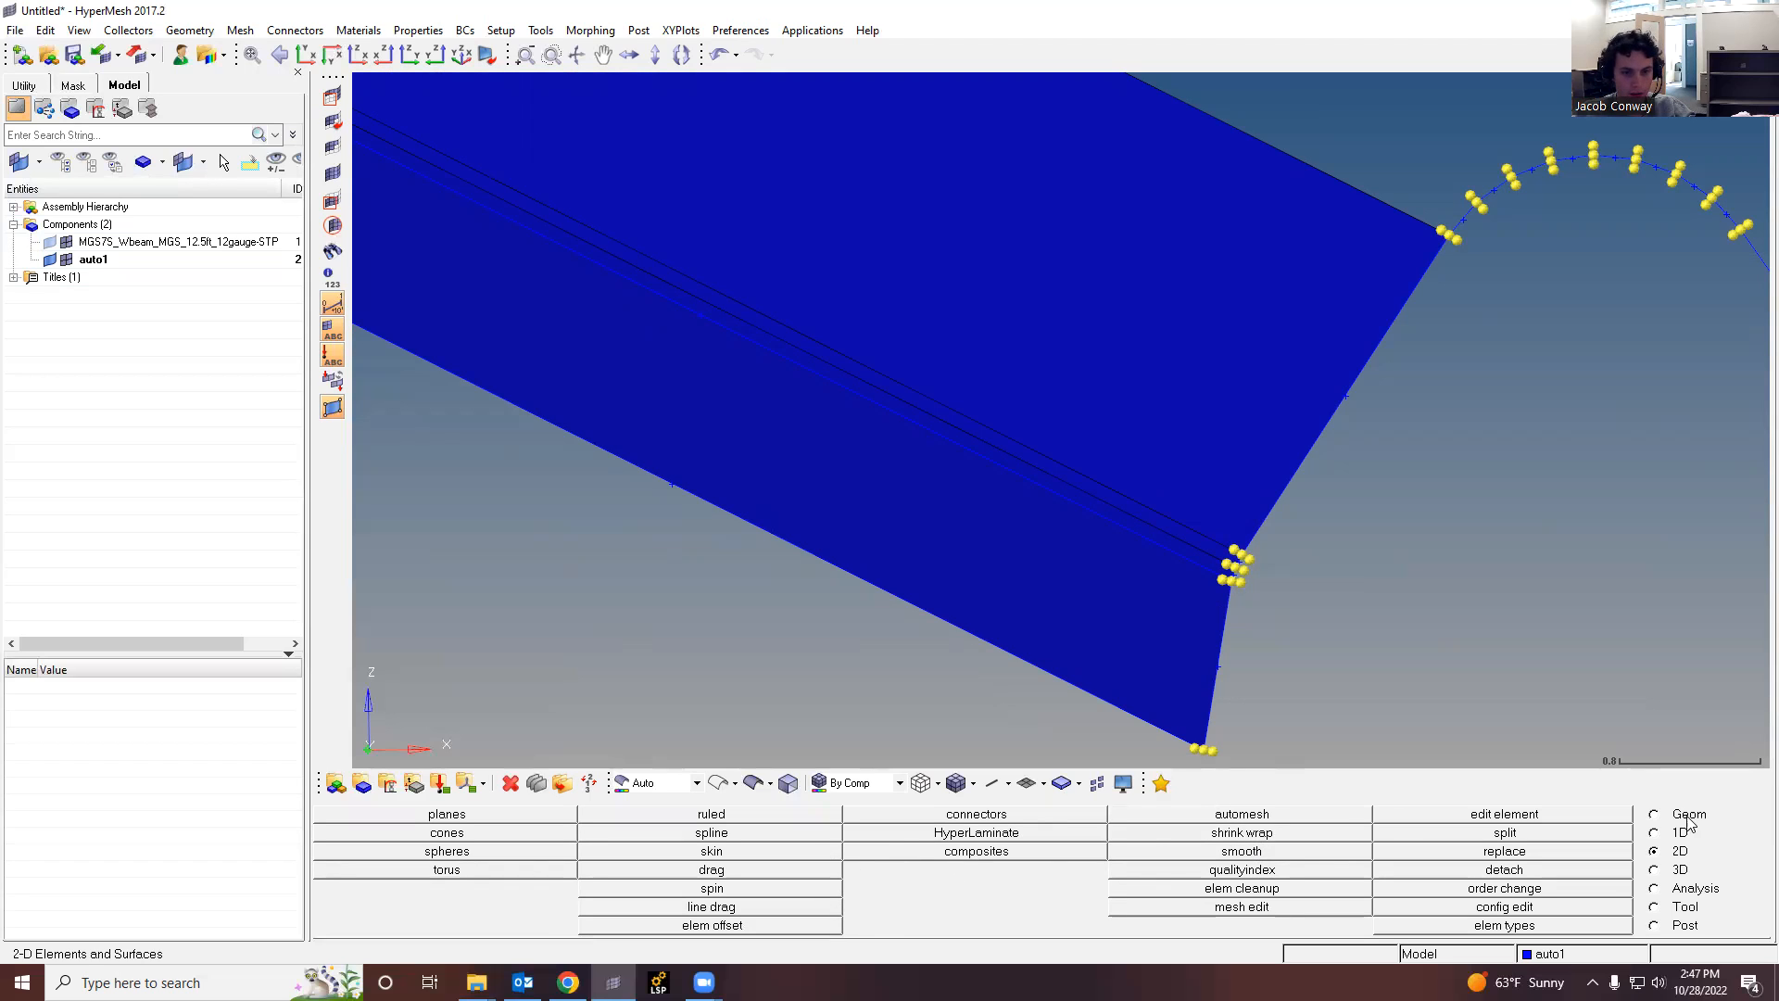
pyautogui.click(1659, 815)
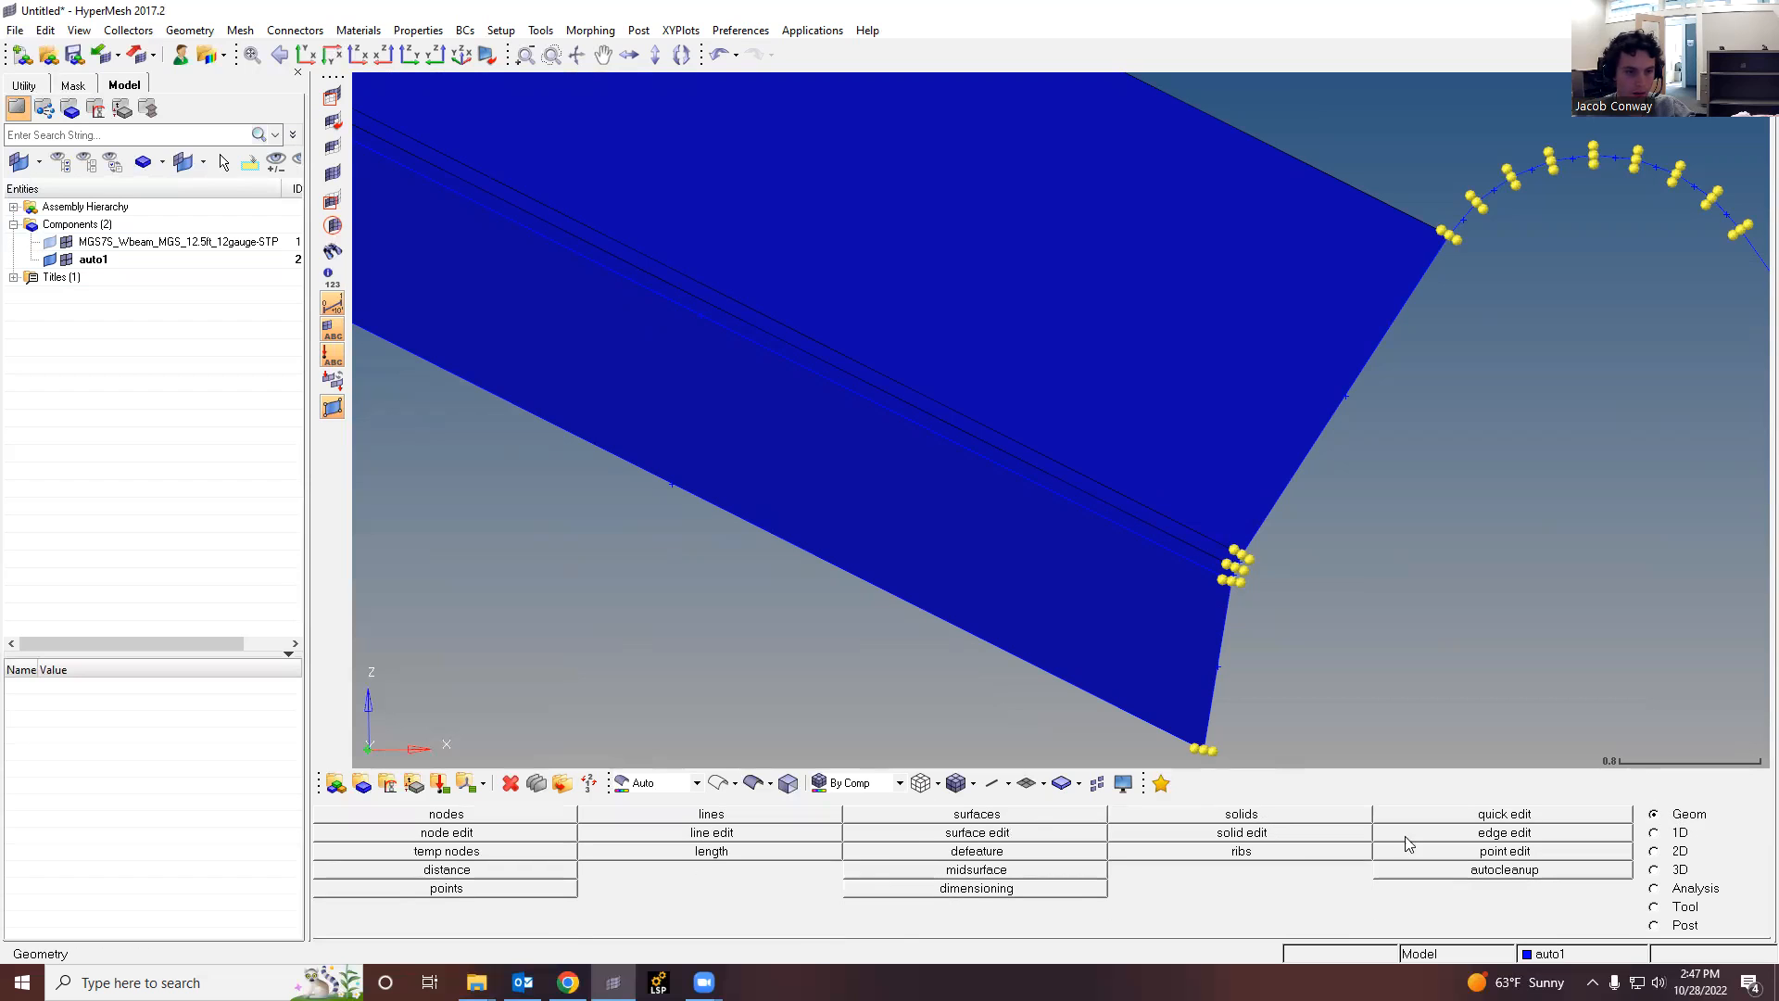
pyautogui.click(978, 832)
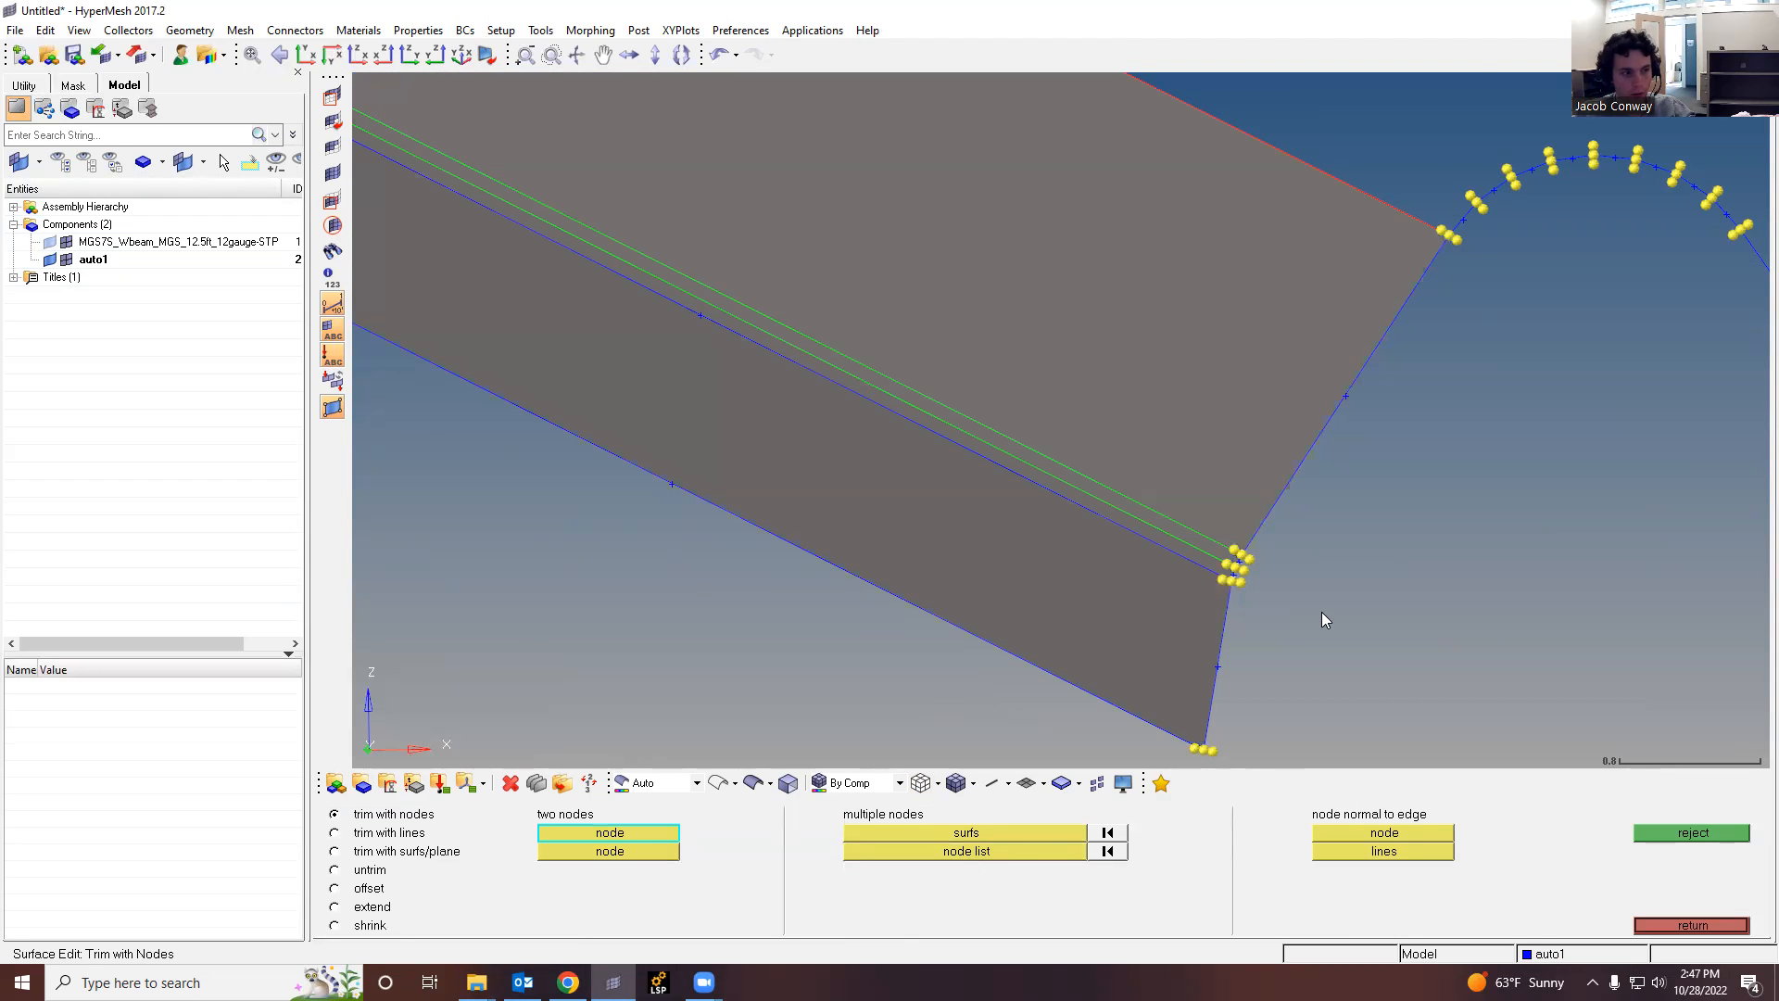
pyautogui.scroll(3, 1323, 613)
pyautogui.scroll(3, 1170, 548)
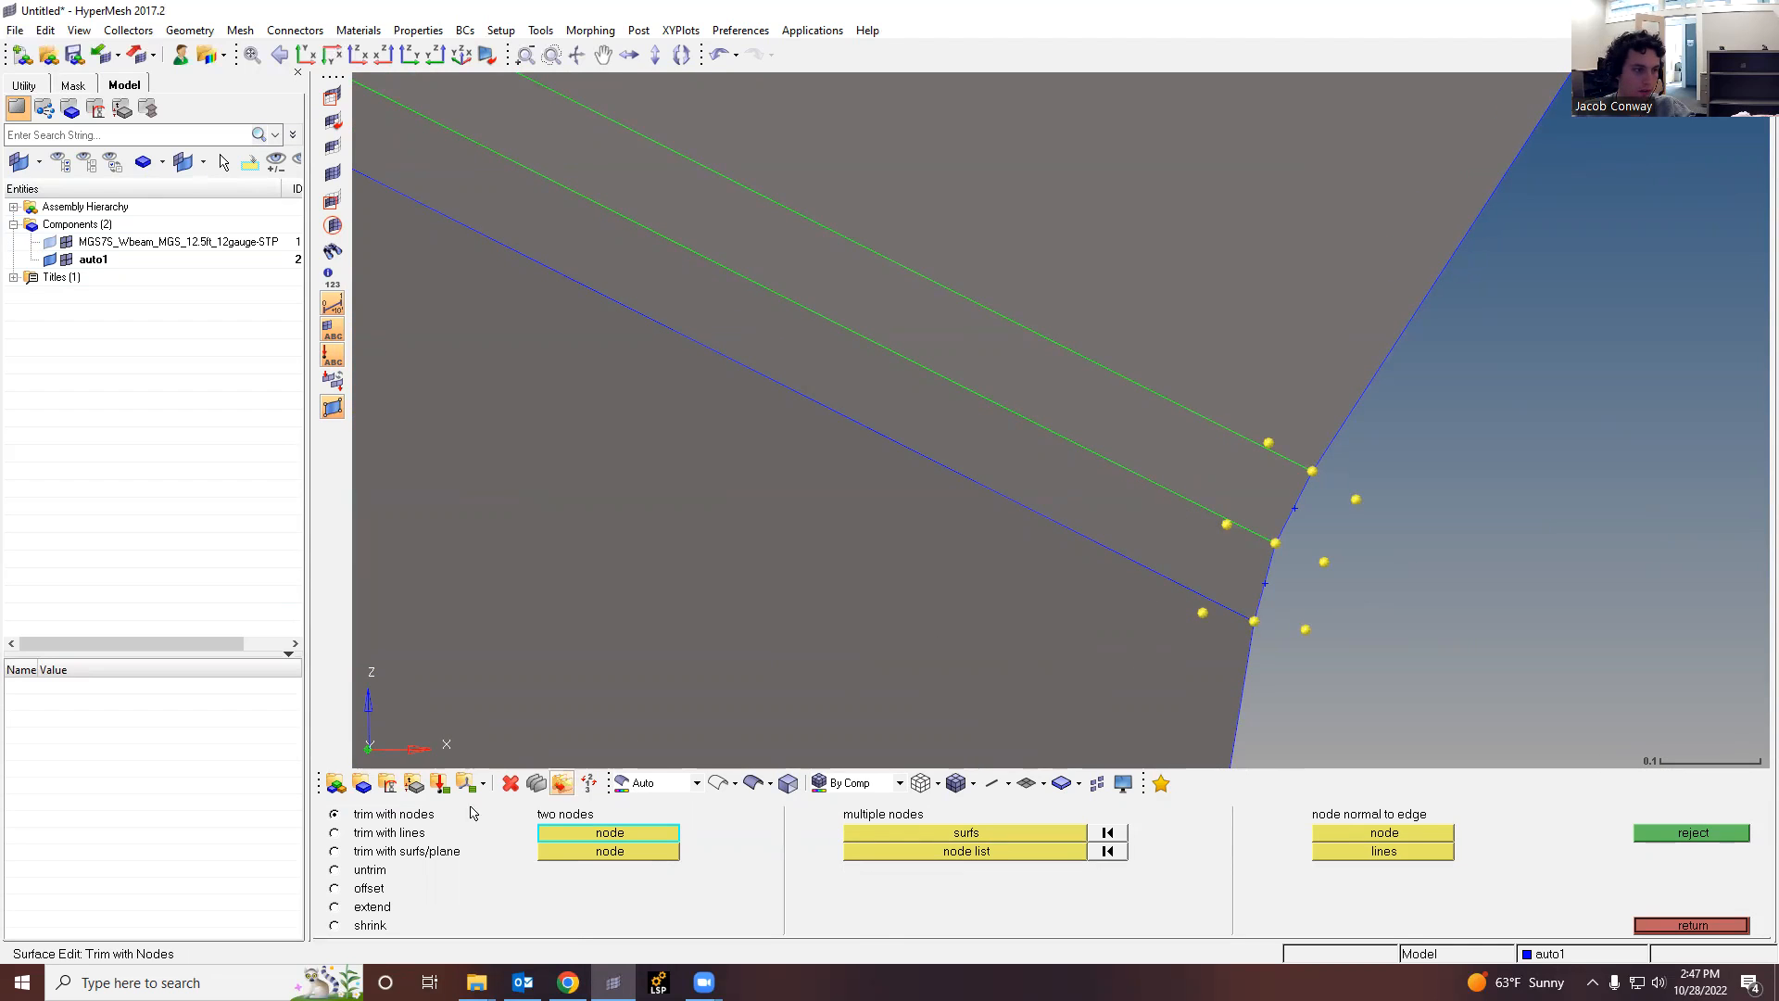
pyautogui.click(339, 871)
pyautogui.click(1109, 470)
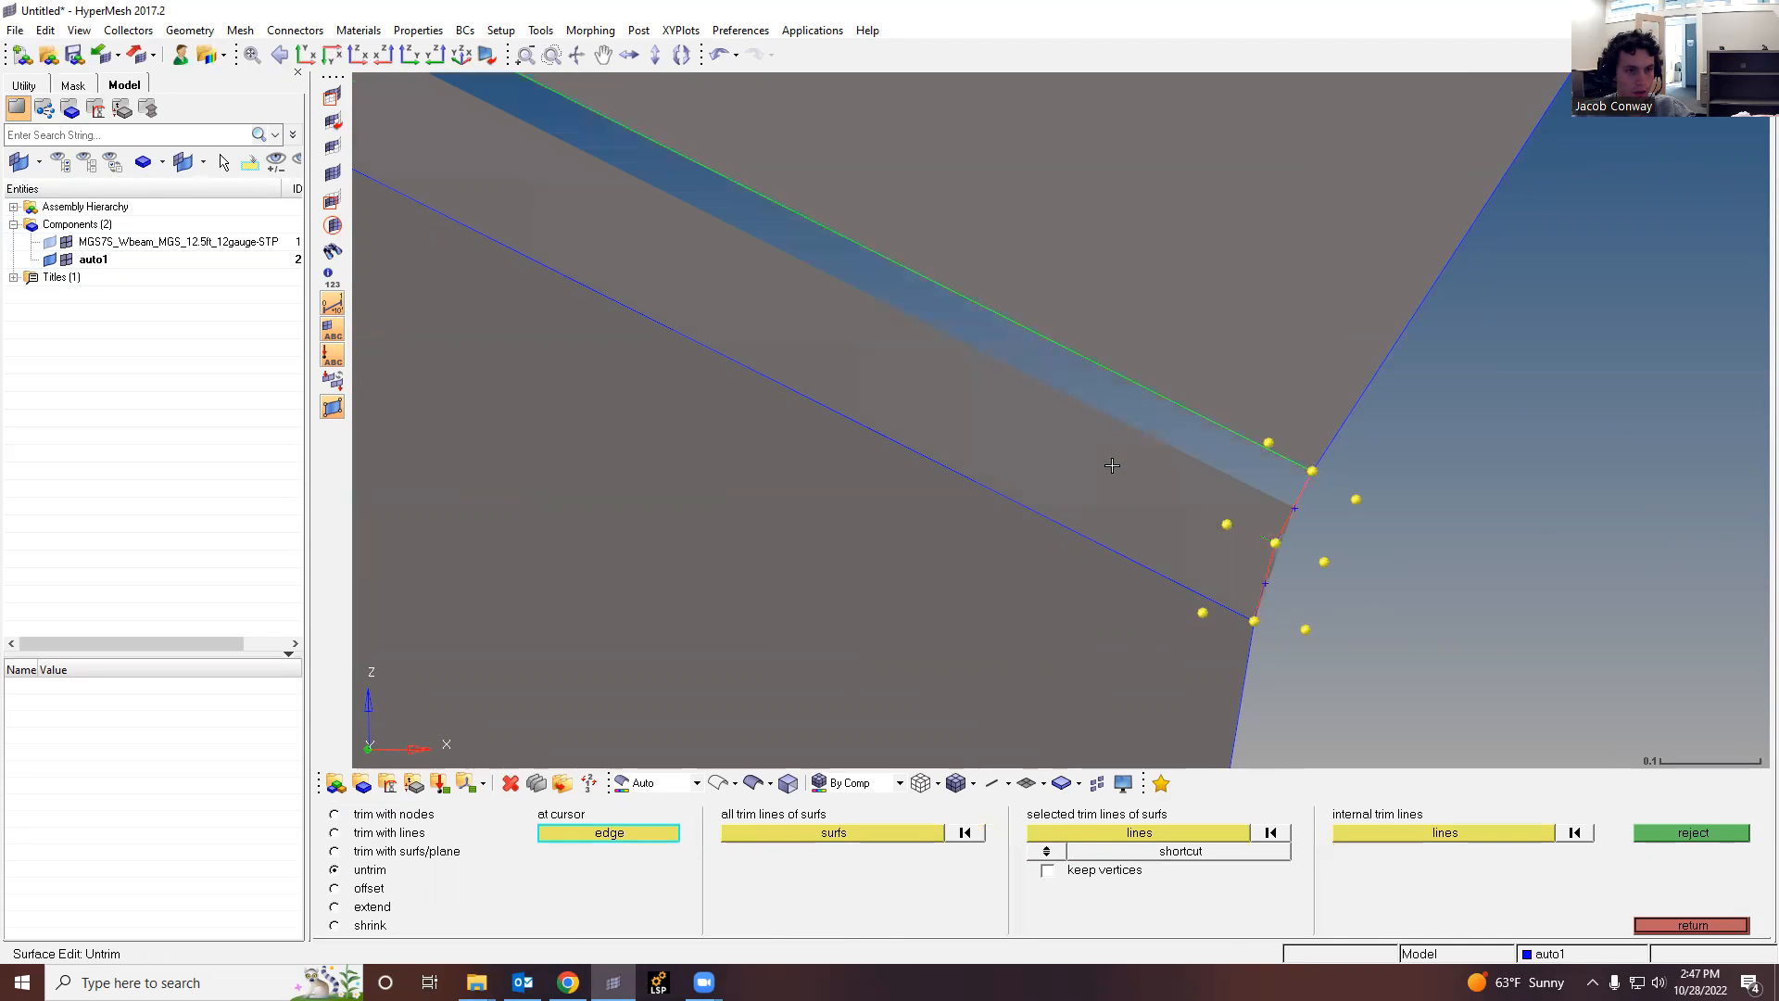
# Step: Examine the left bend's surfaces around the untrimmed edge from several angles and undo the untrim
pyautogui.scroll(-2, 1354, 554)
pyautogui.scroll(4, 1354, 554)
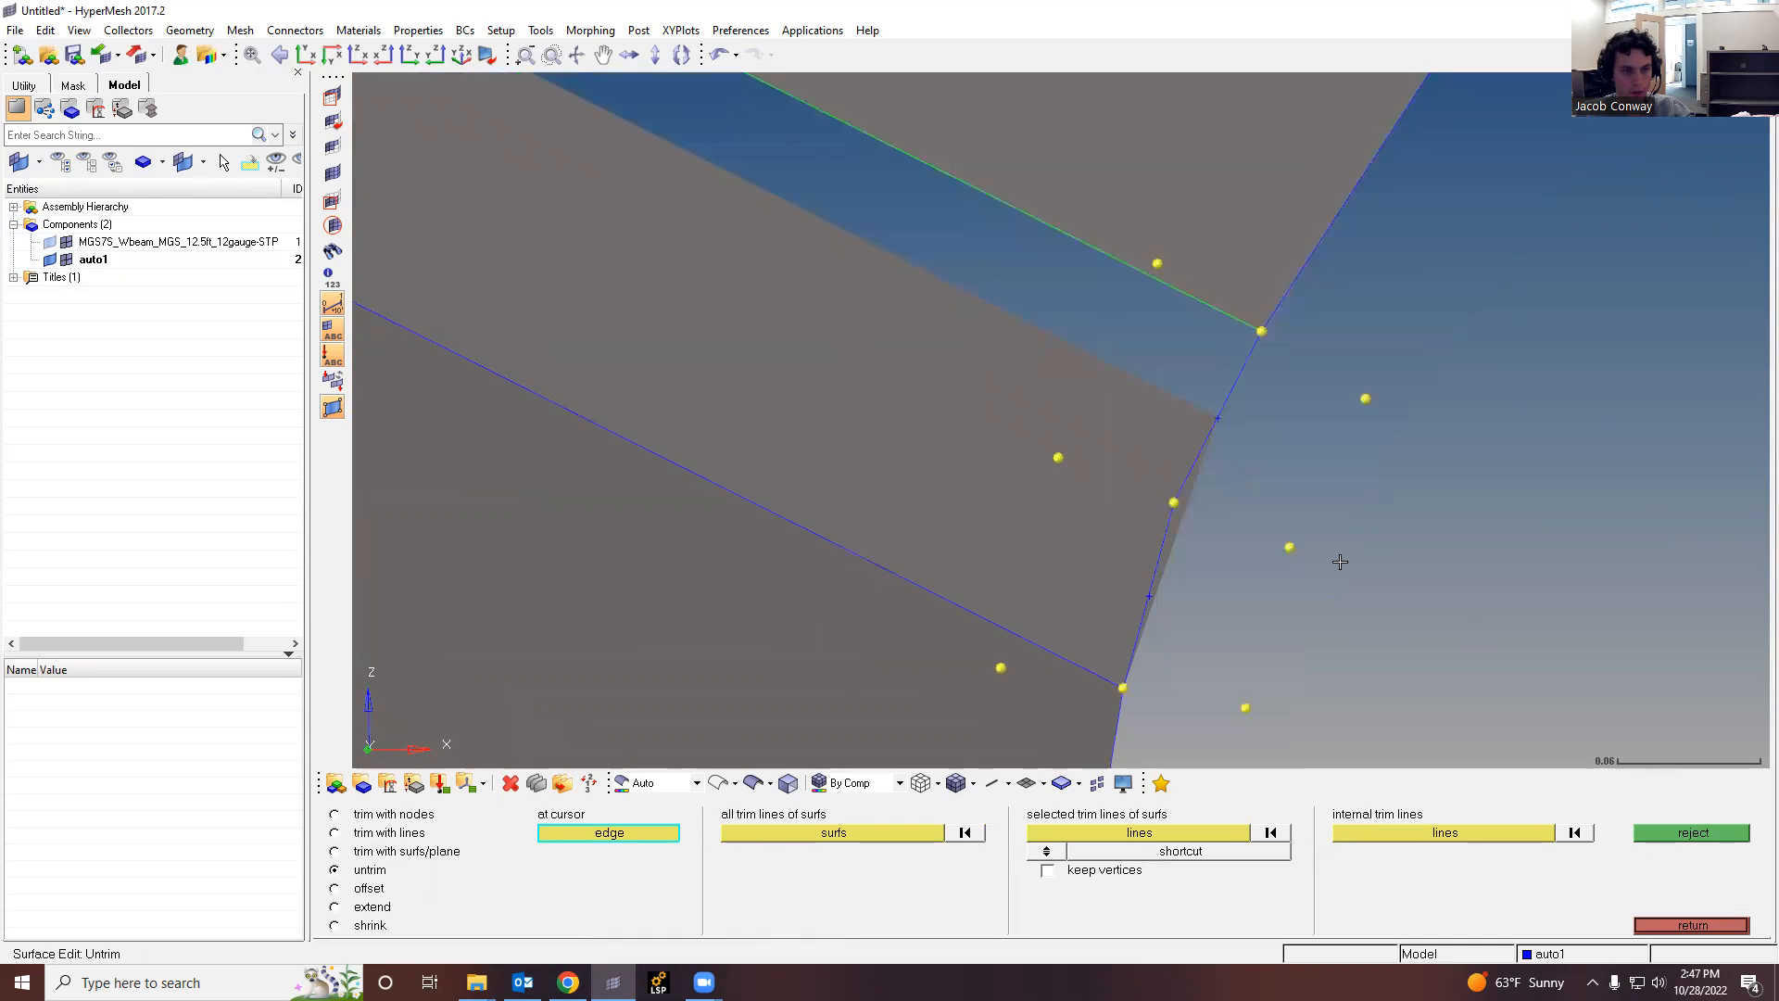
pyautogui.scroll(-10, 1153, 541)
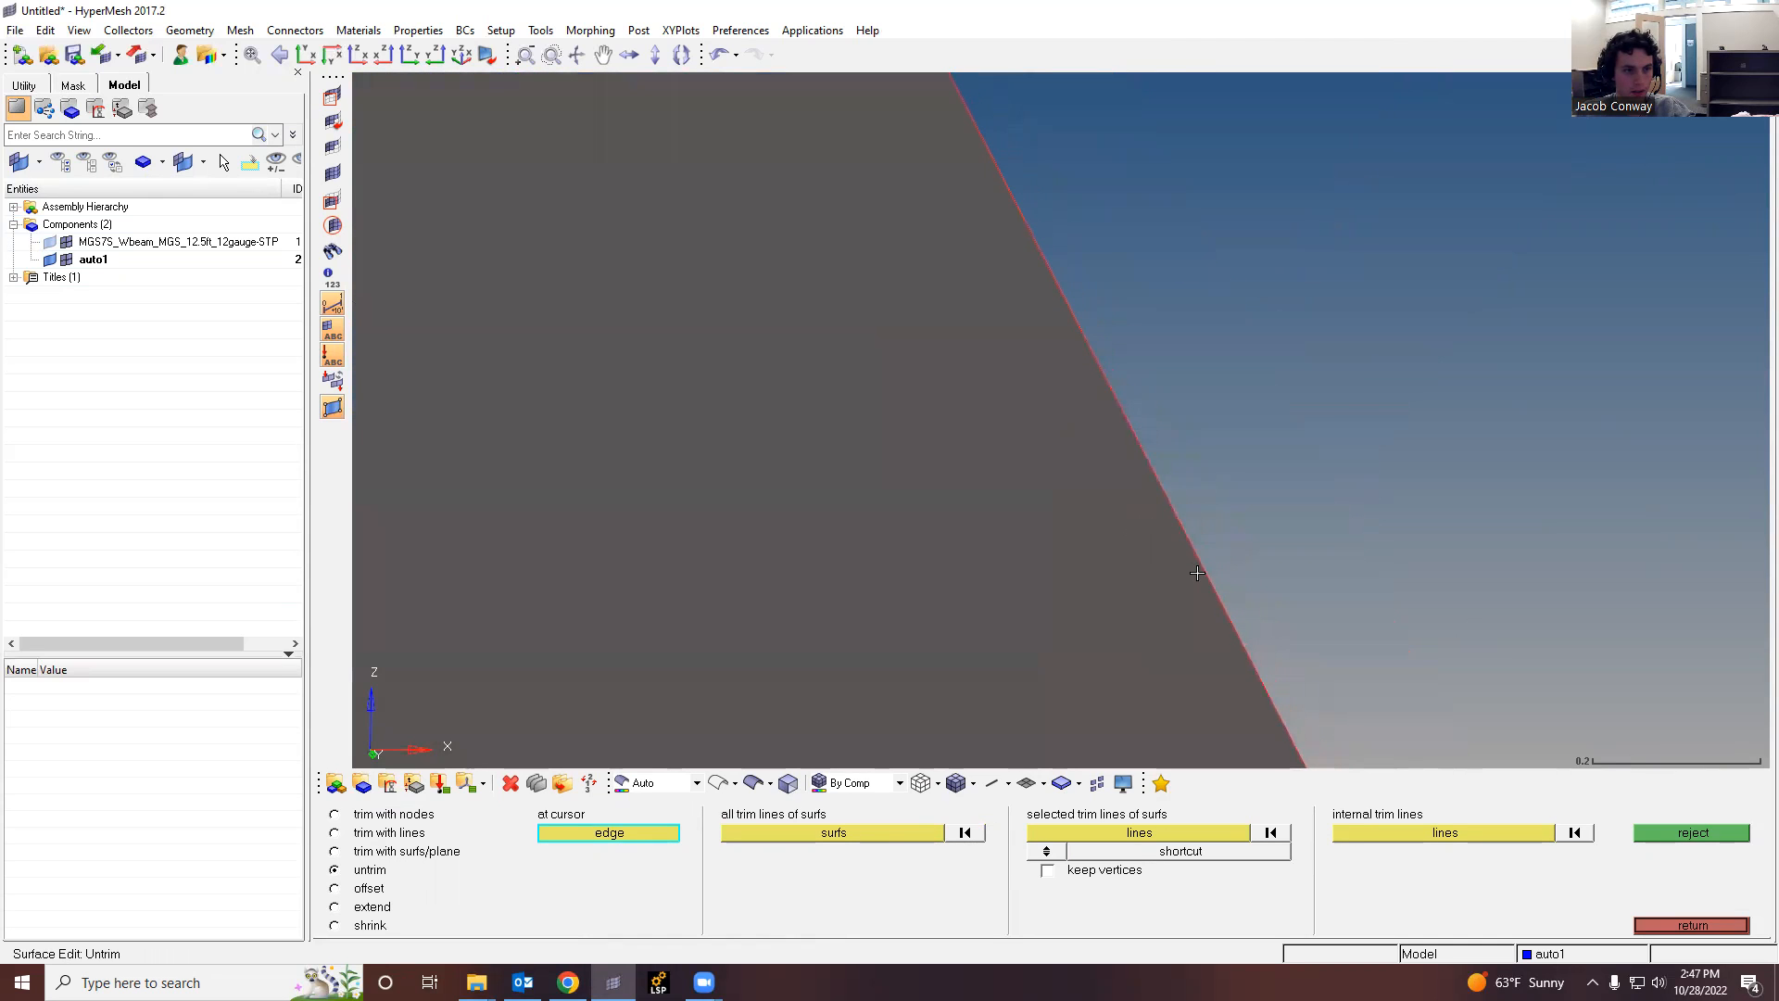
pyautogui.keyDown('ctrl'); pyautogui.moveTo(1219, 498); pyautogui.dragTo(1239, 520); pyautogui.keyUp('ctrl')
pyautogui.scroll(8, 1237, 595)
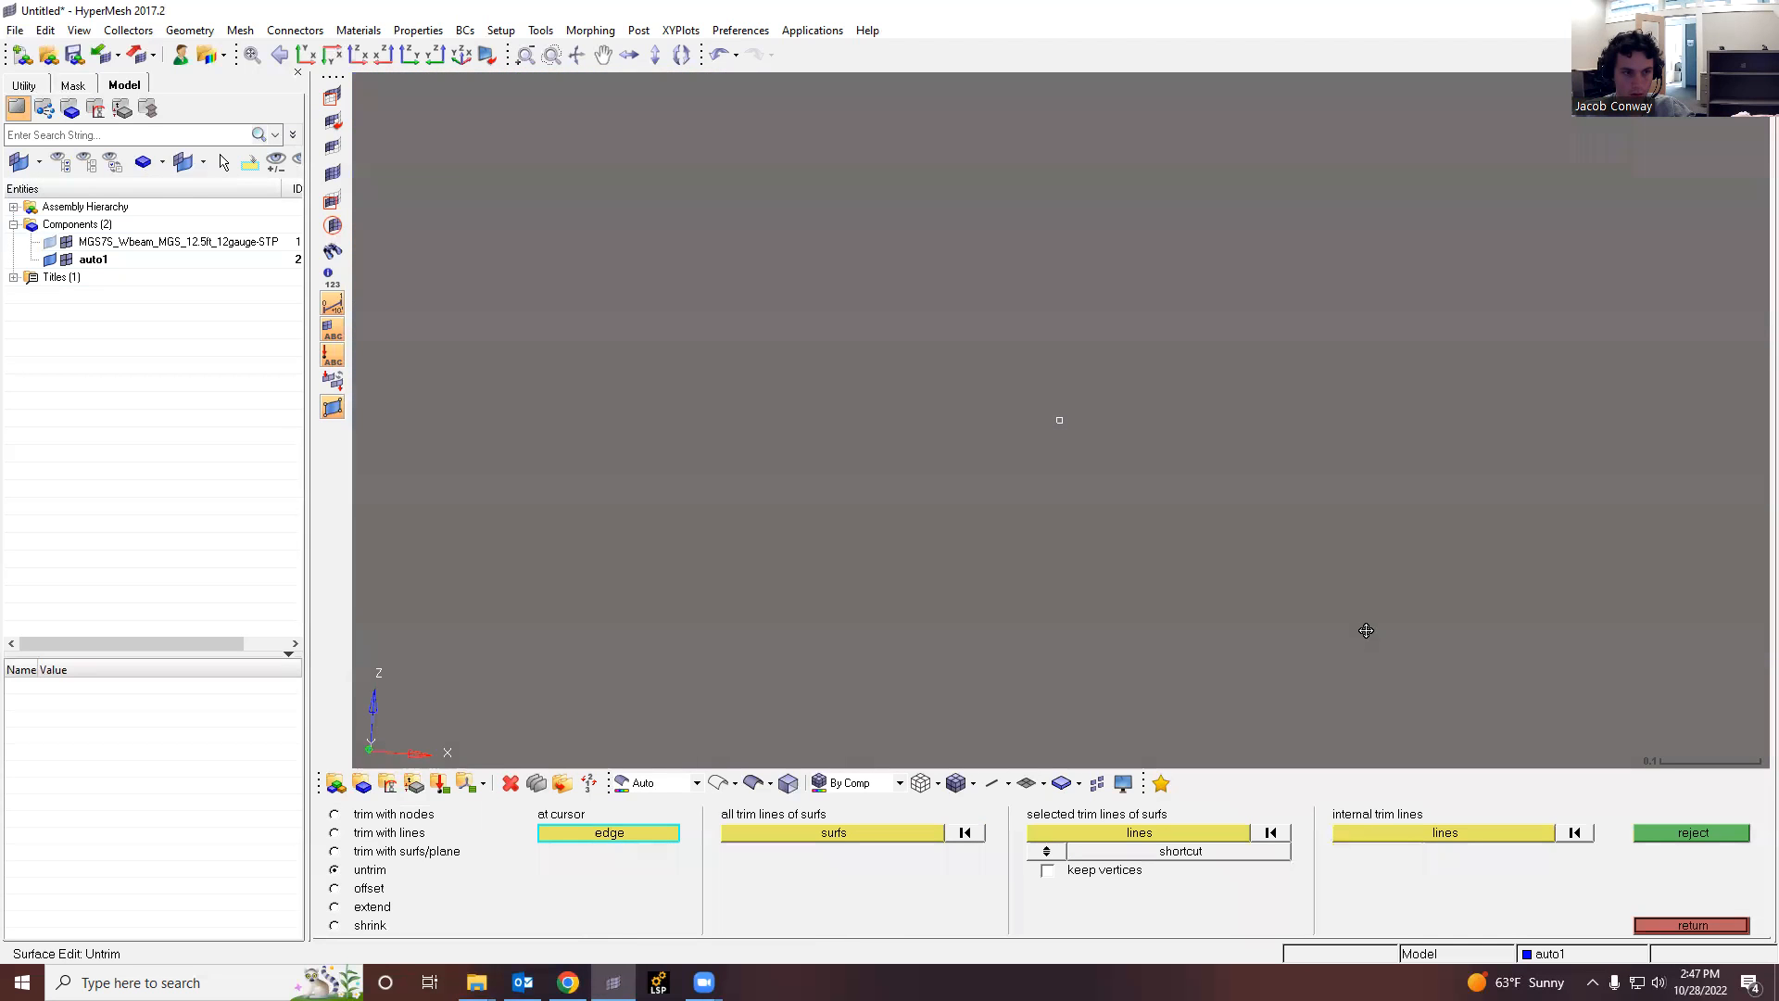
pyautogui.keyDown('ctrl'); pyautogui.scroll(-6, 1056, 616); pyautogui.keyUp('ctrl')
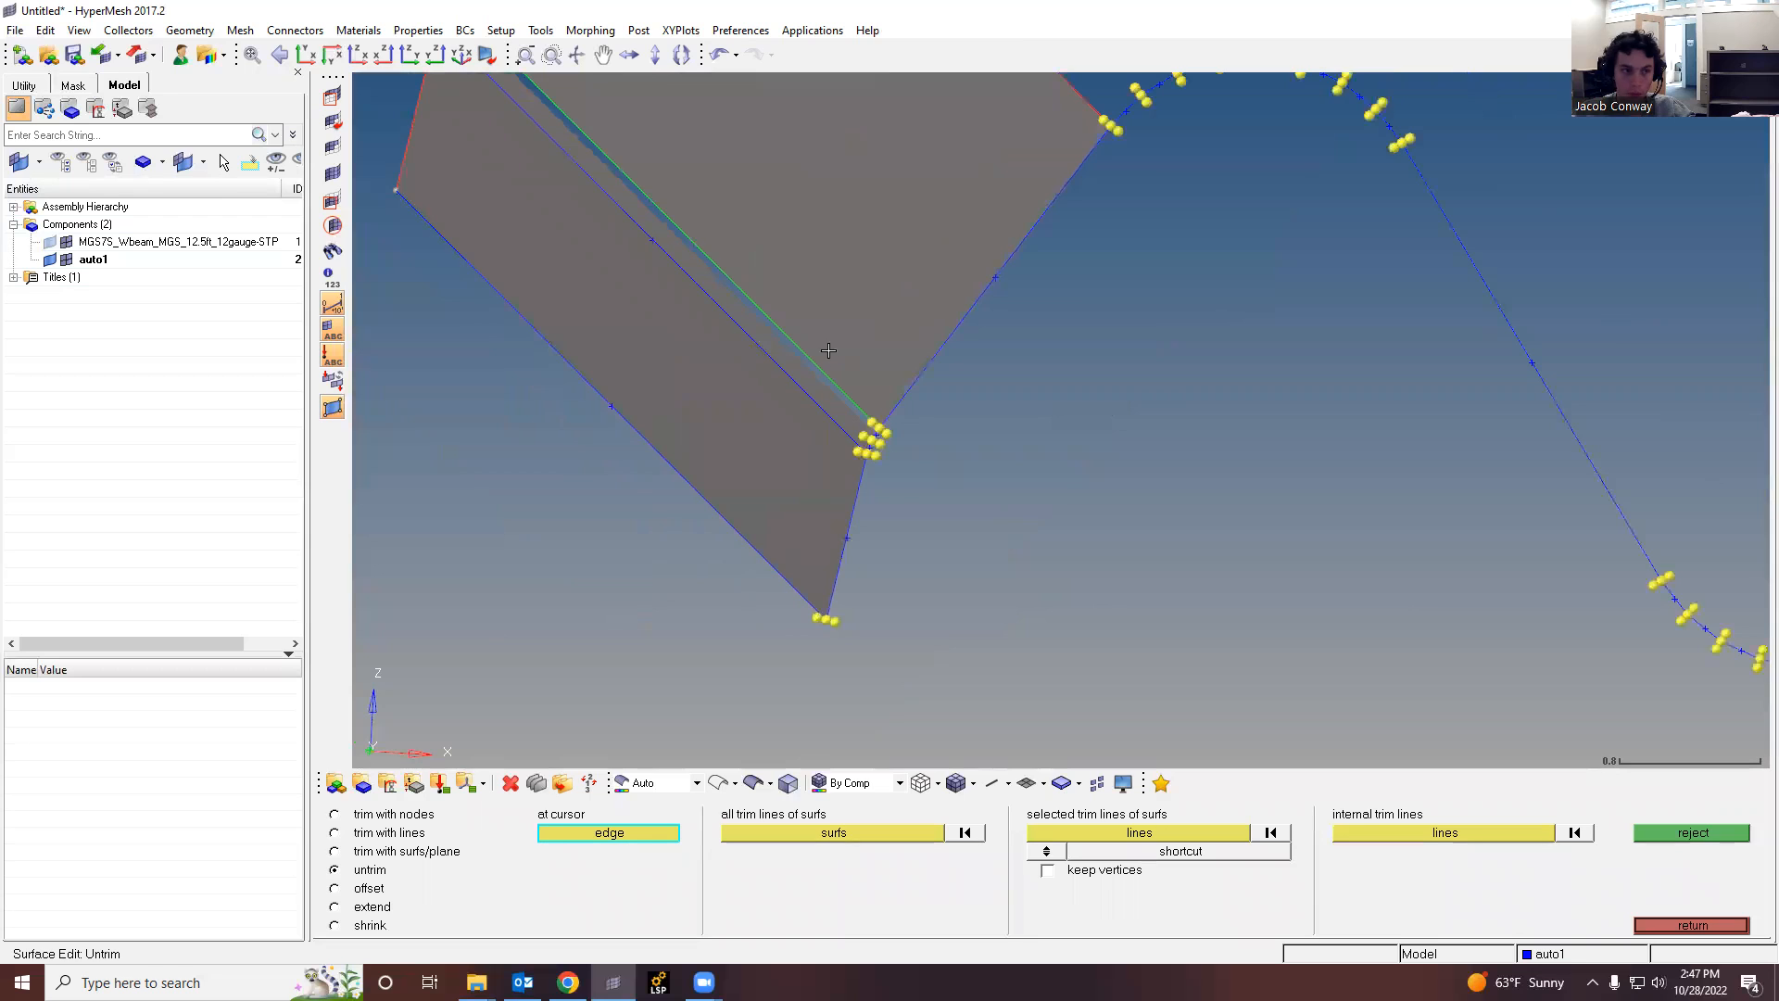
pyautogui.keyDown('ctrl'); pyautogui.scroll(5, 850, 426); pyautogui.keyUp('ctrl')
pyautogui.keyDown('ctrl'); pyautogui.scroll(4, 960, 484); pyautogui.keyUp('ctrl')
pyautogui.keyDown('ctrl'); pyautogui.scroll(-5, 963, 478); pyautogui.keyUp('ctrl')
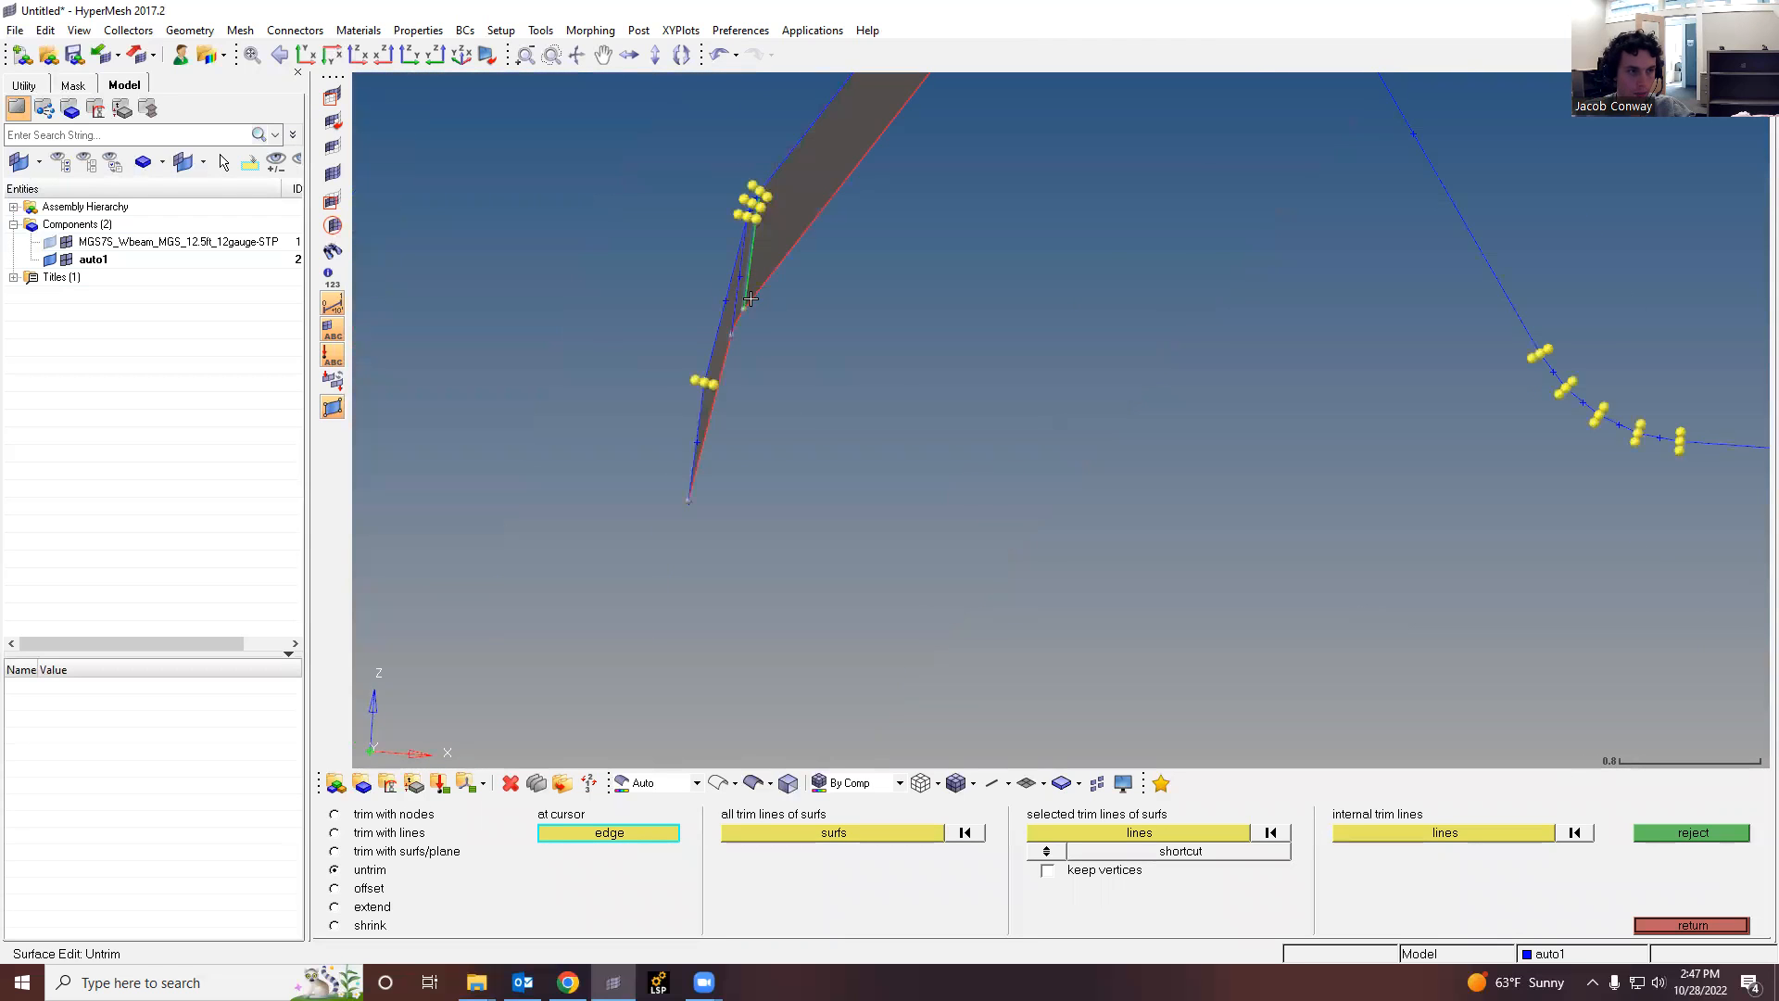
pyautogui.keyDown('ctrl'); pyautogui.scroll(4, 792, 305); pyautogui.keyUp('ctrl')
pyautogui.keyDown('ctrl'); pyautogui.moveTo(786, 312); pyautogui.dragTo(786, 309); pyautogui.keyUp('ctrl')
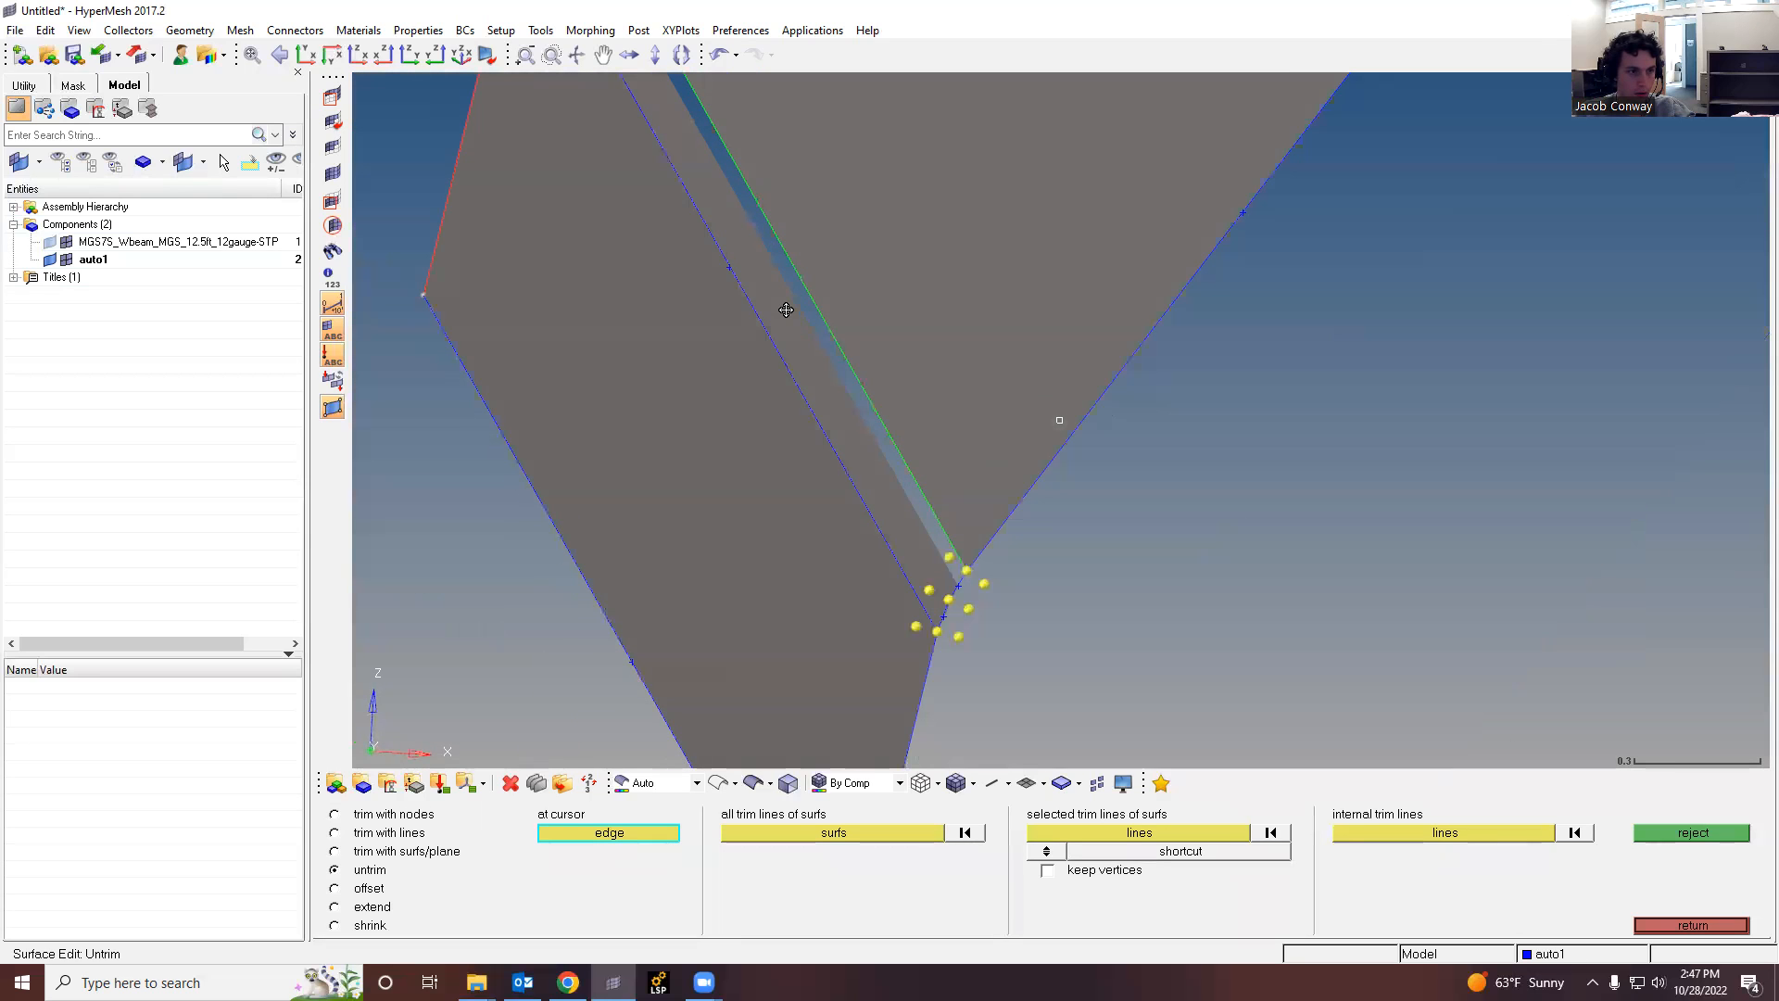
pyautogui.click(1703, 834)
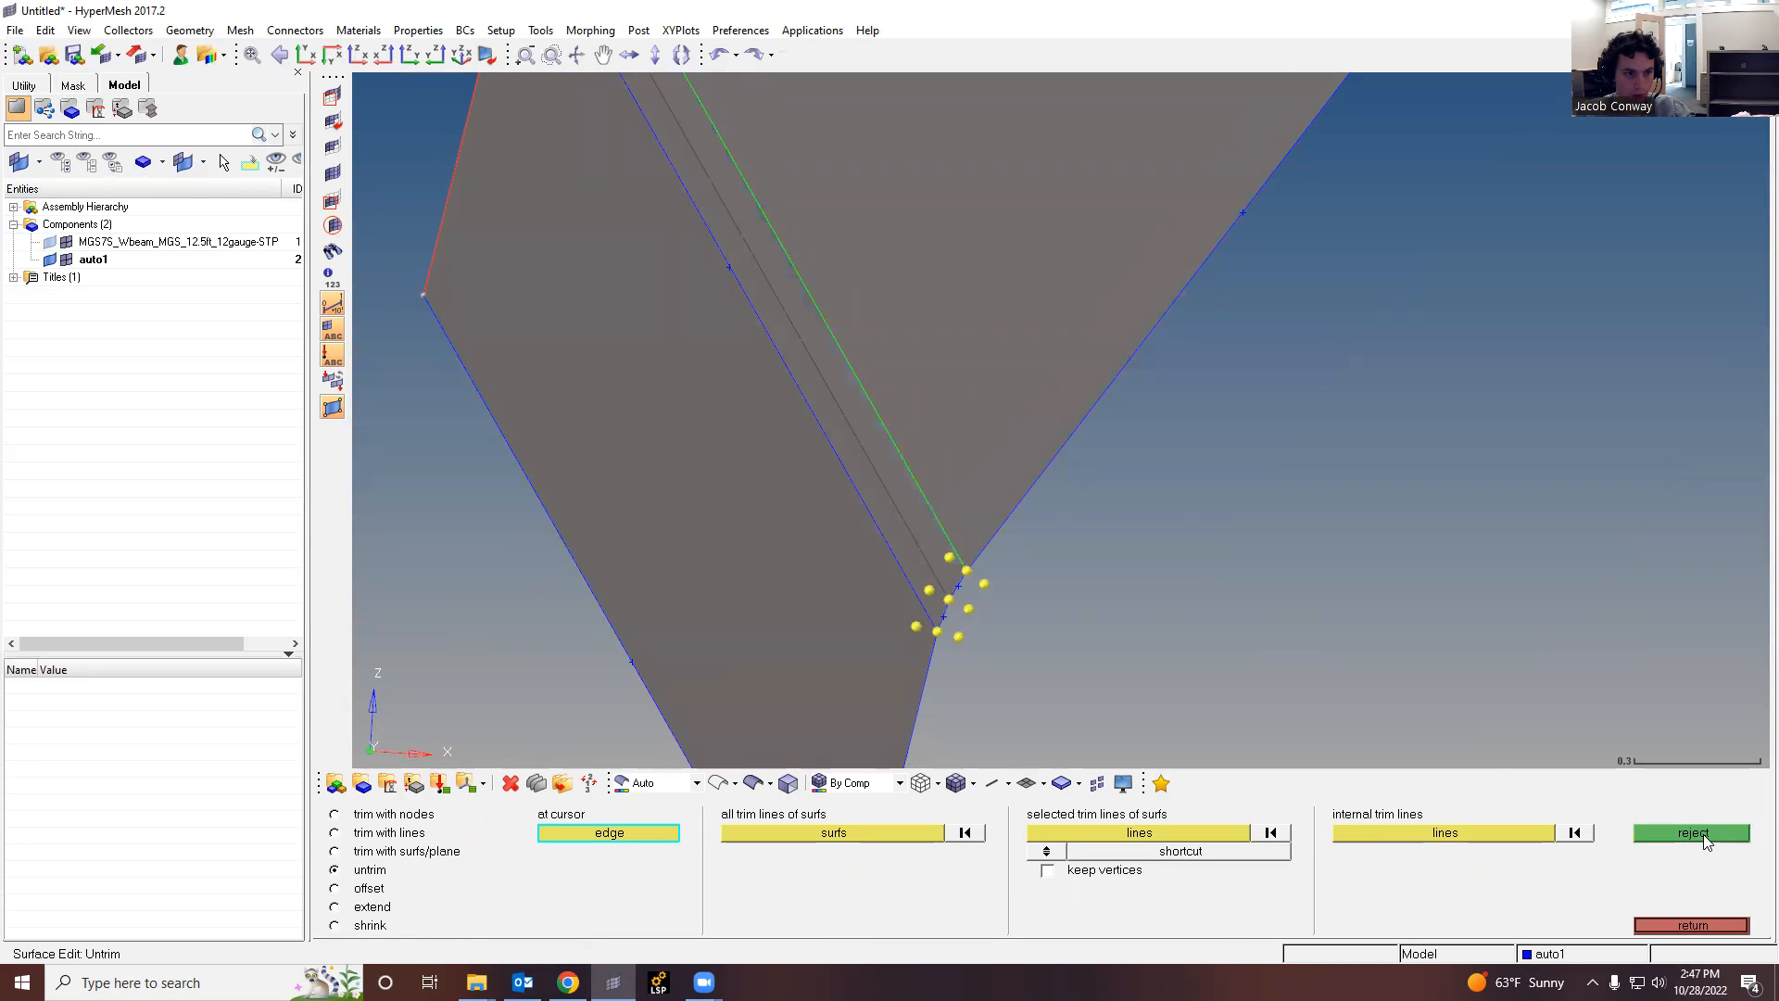
pyautogui.click(1672, 924)
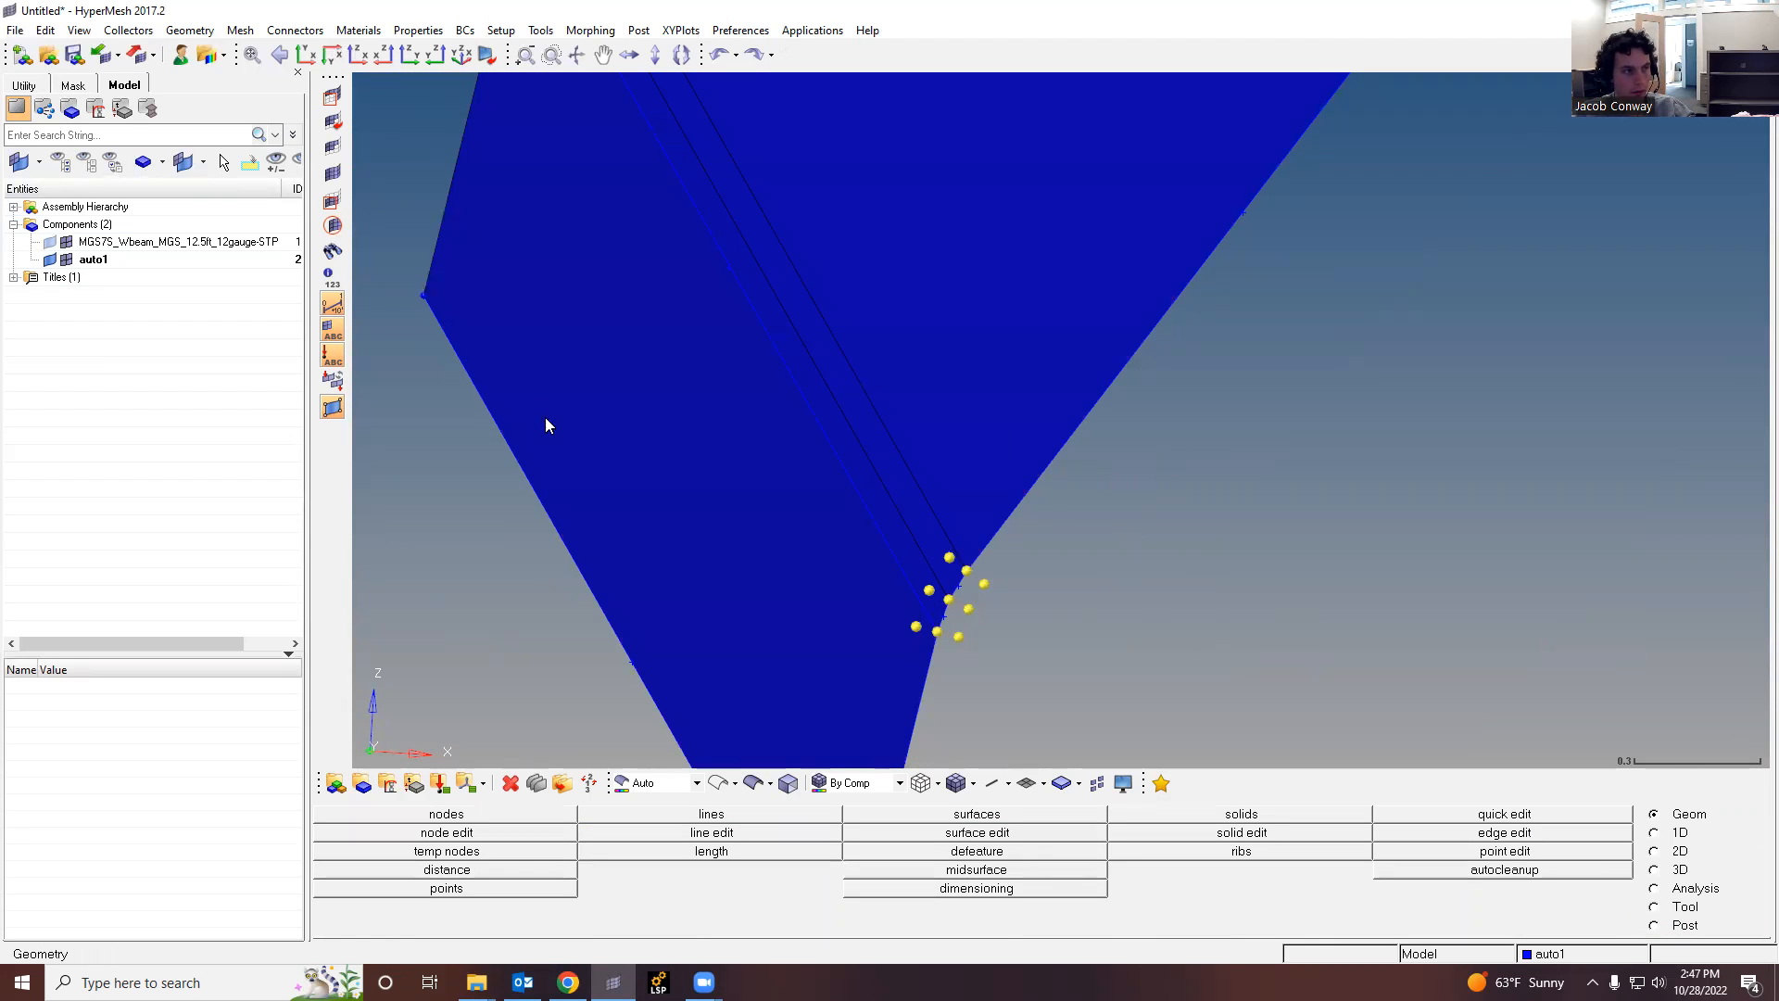
# Step: Reject the last surface dragged on the right crest and restart Line Drag
pyautogui.scroll(-4, 1249, 636)
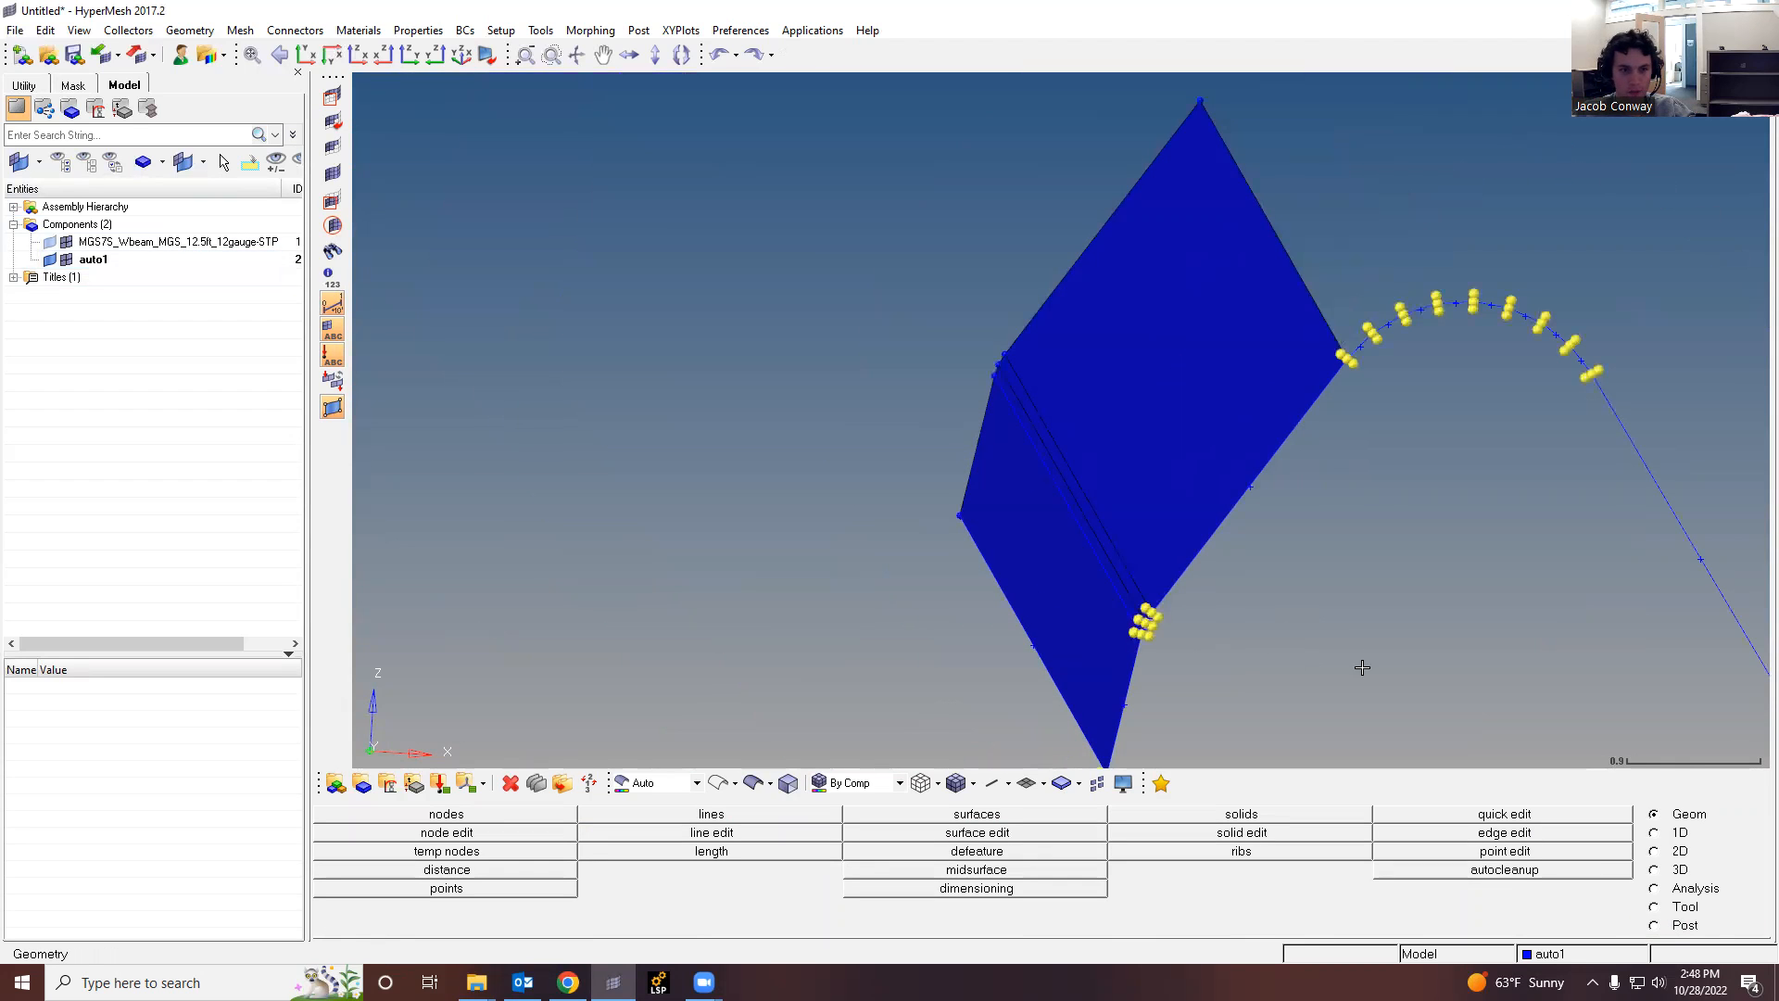
pyautogui.moveTo(1414, 430)
pyautogui.keyDown('ctrl'); pyautogui.mouseDown()
pyautogui.moveTo(1430, 453)
pyautogui.moveTo(1434, 429)
pyautogui.moveTo(1430, 450)
pyautogui.moveTo(1307, 445)
pyautogui.moveTo(1675, 269)
pyautogui.mouseUp(); pyautogui.keyUp('ctrl')
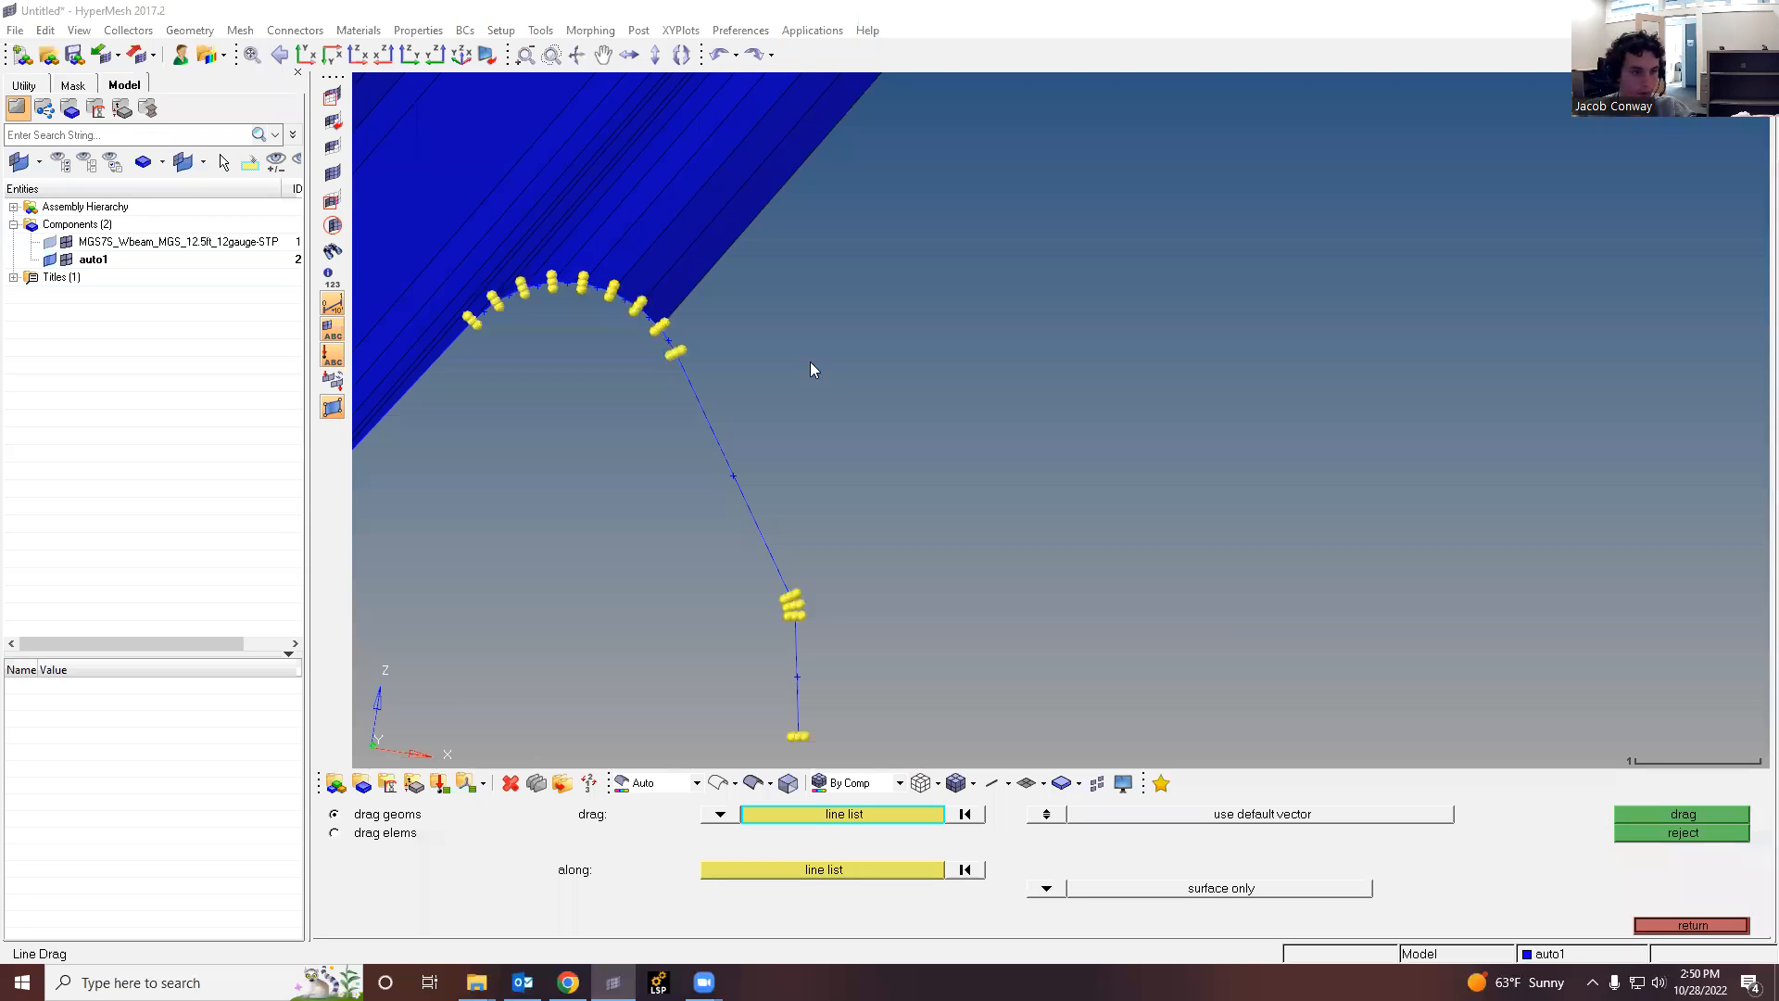
pyautogui.click(744, 517)
pyautogui.middleClick(678, 293)
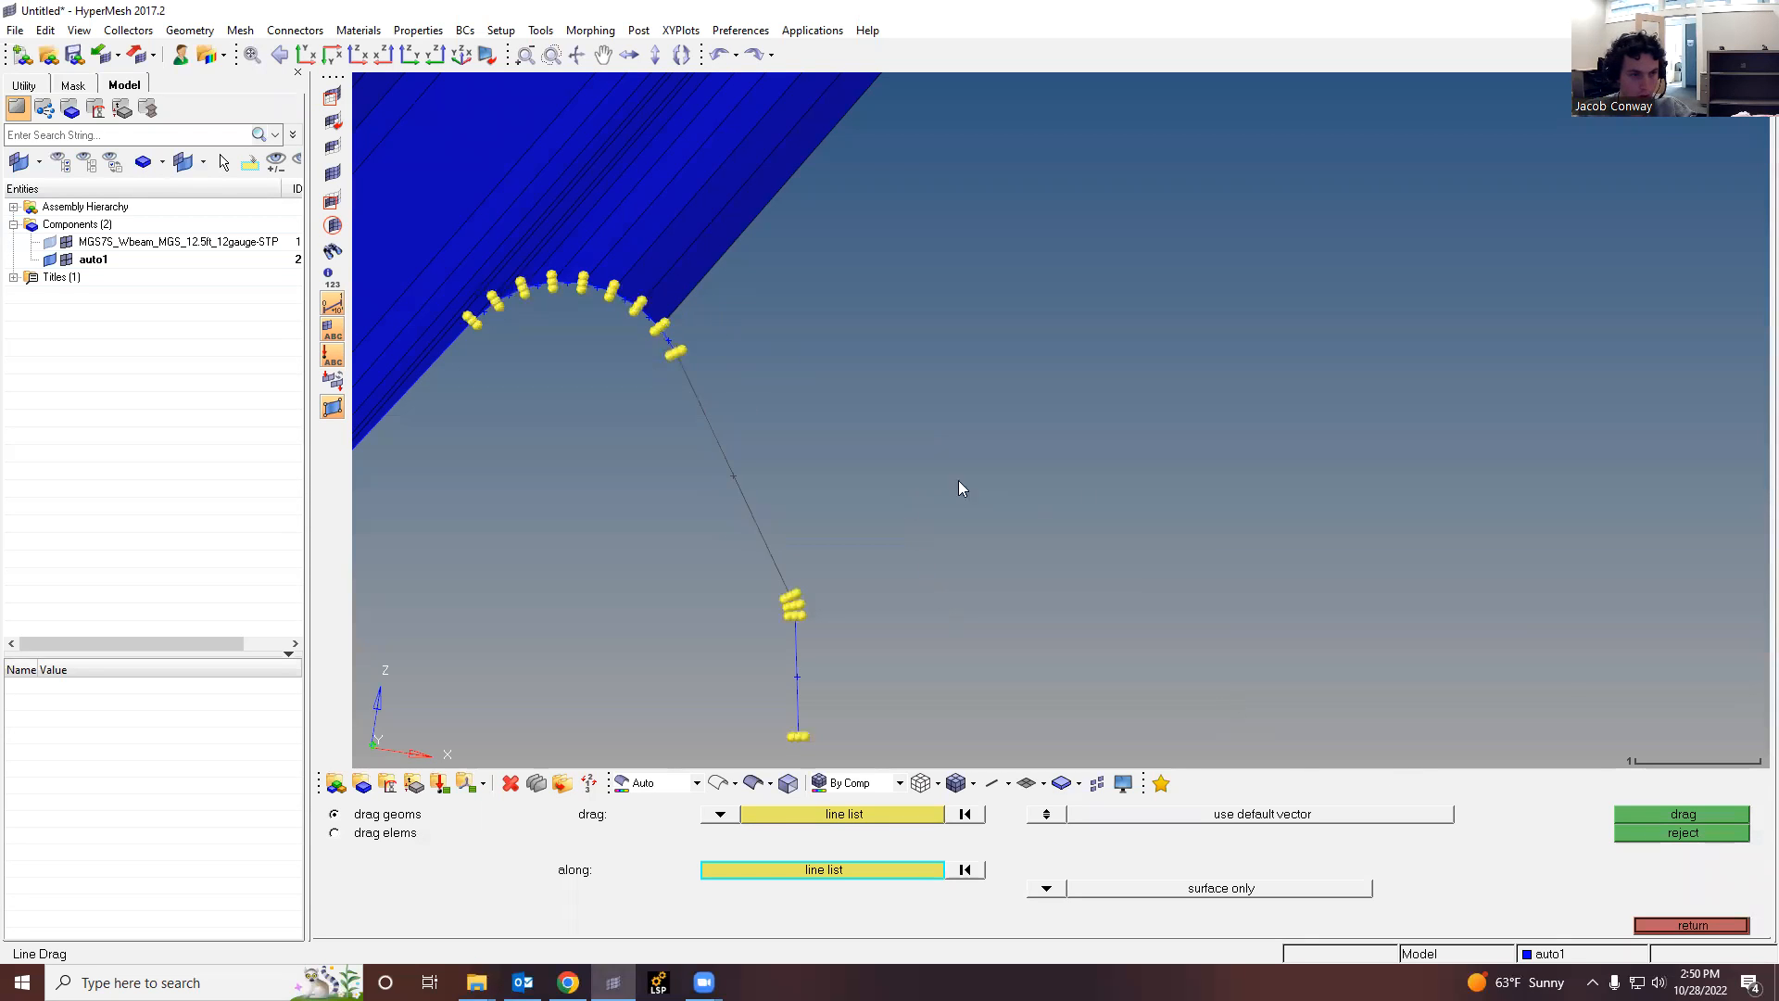
pyautogui.click(1649, 836)
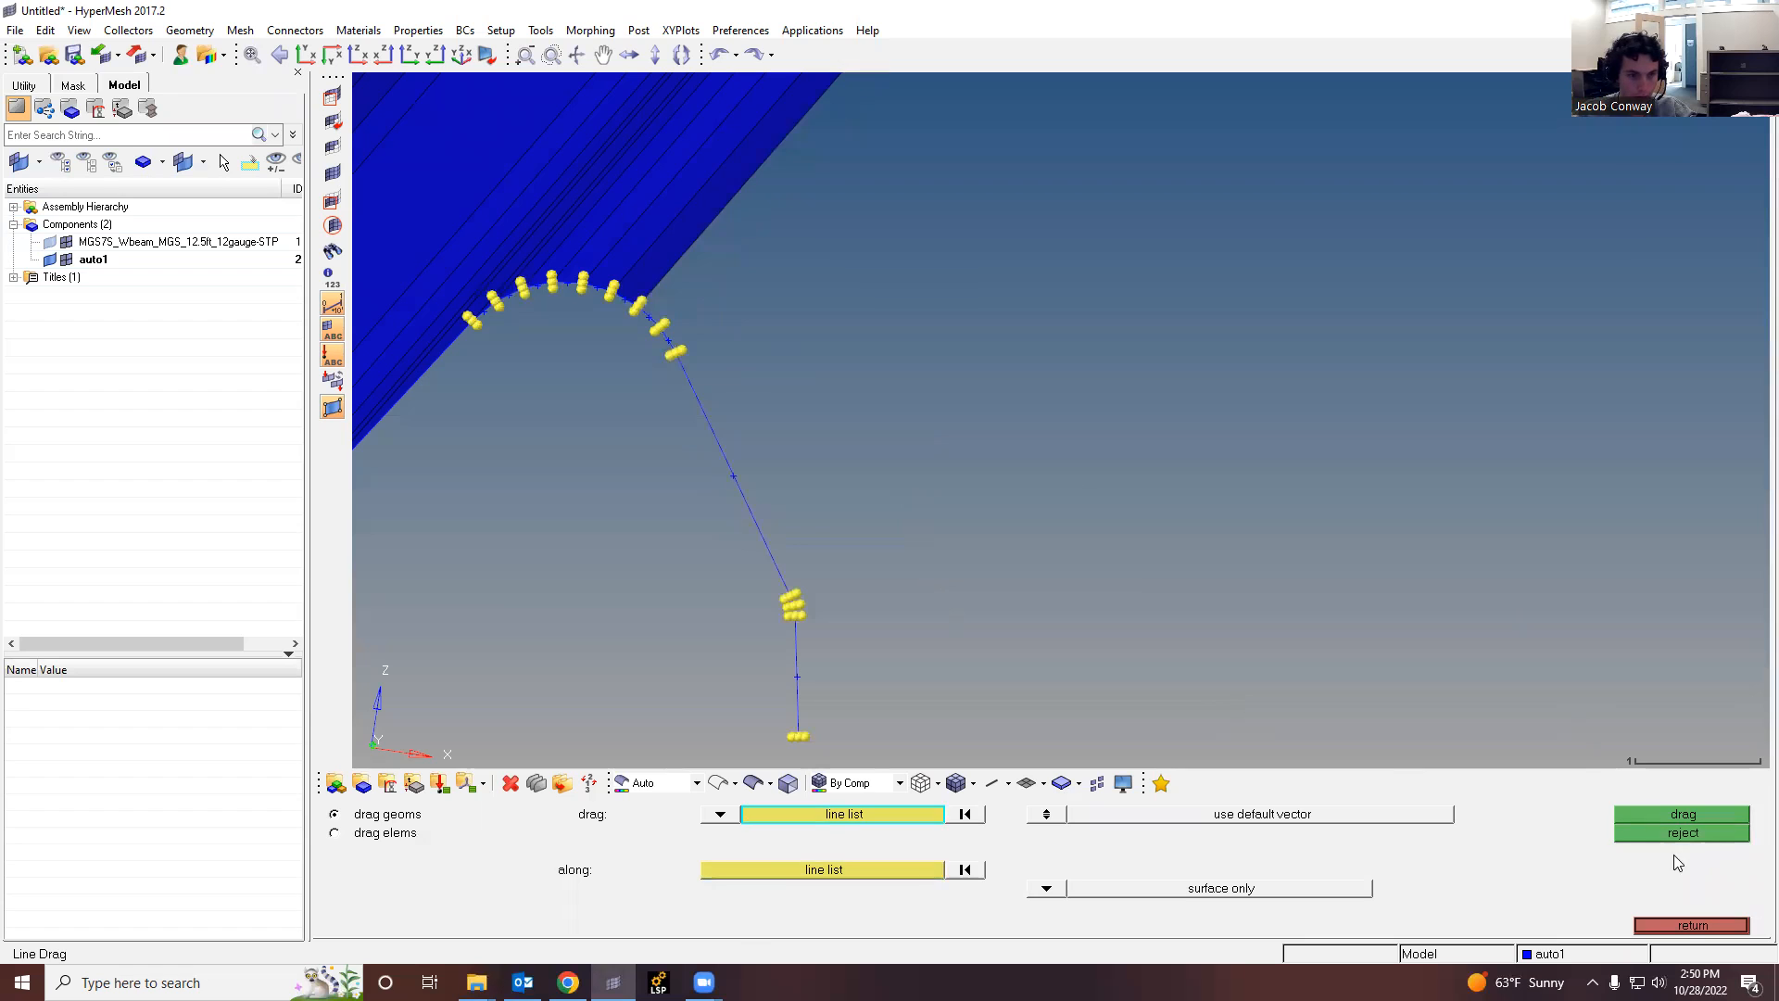
pyautogui.click(1690, 925)
pyautogui.click(742, 906)
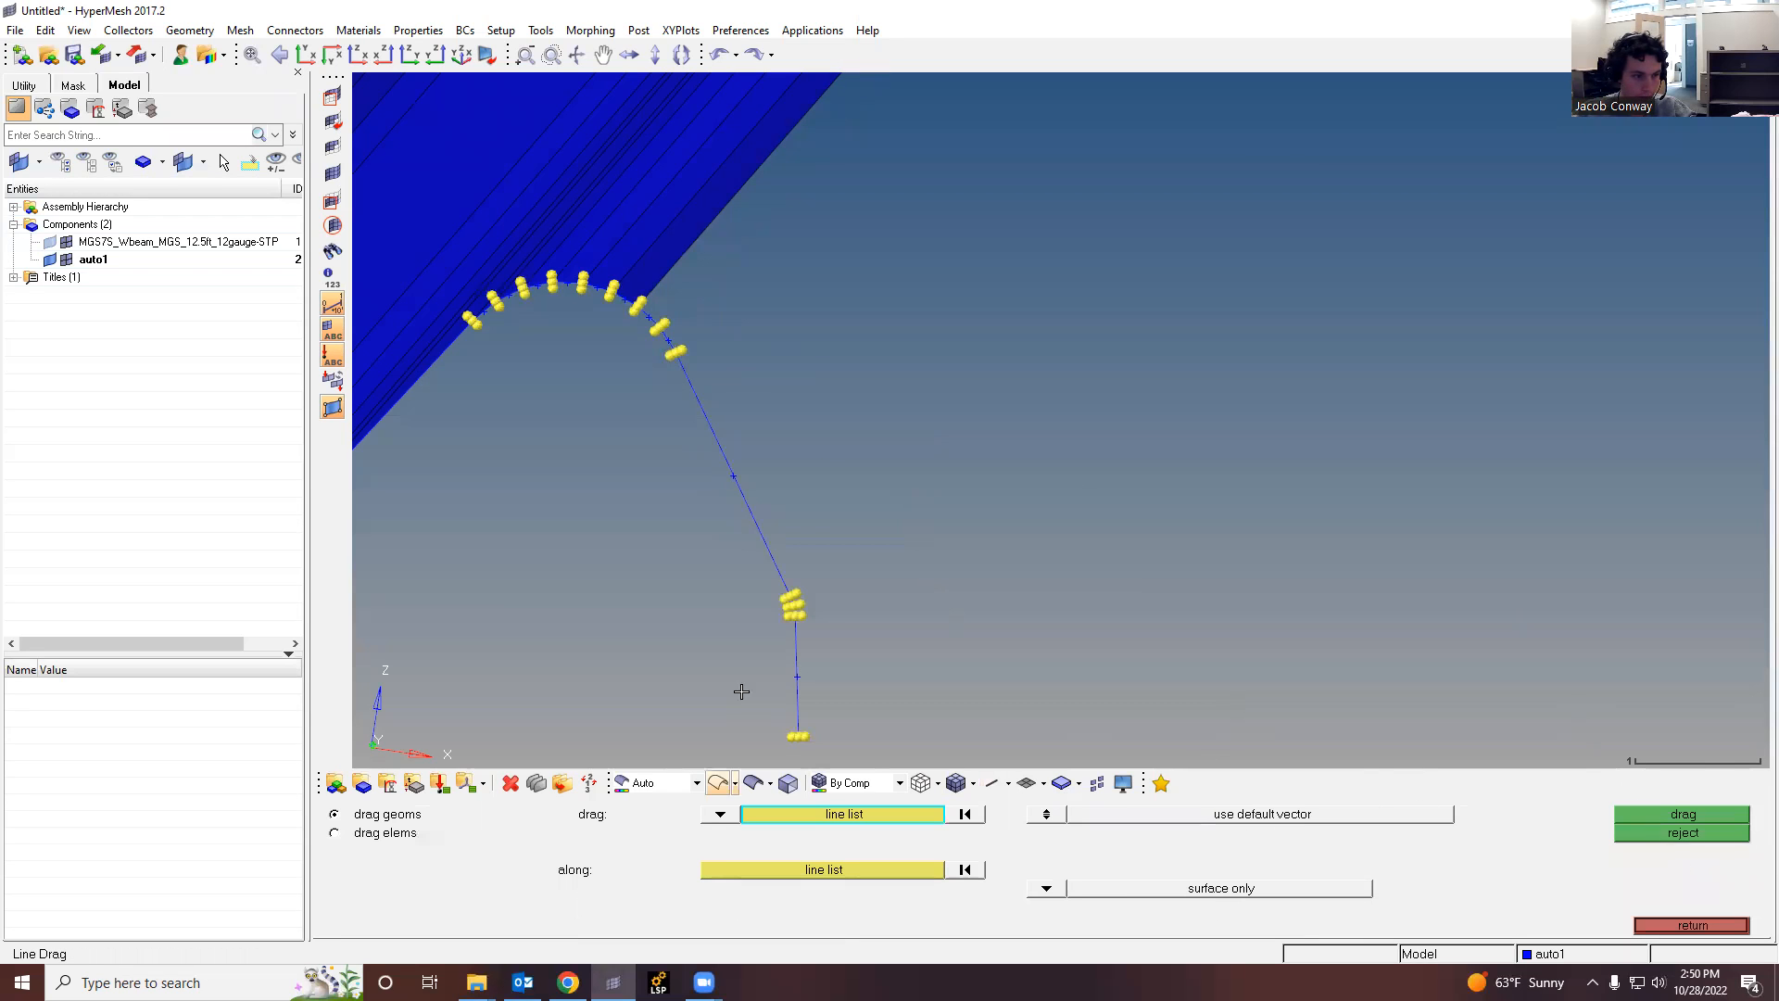
# Step: Drag the last two short lines of the right crest along the adjoining surface edges, as surface only
pyautogui.scroll(2, 719, 334)
pyautogui.scroll(-2, 1136, 528)
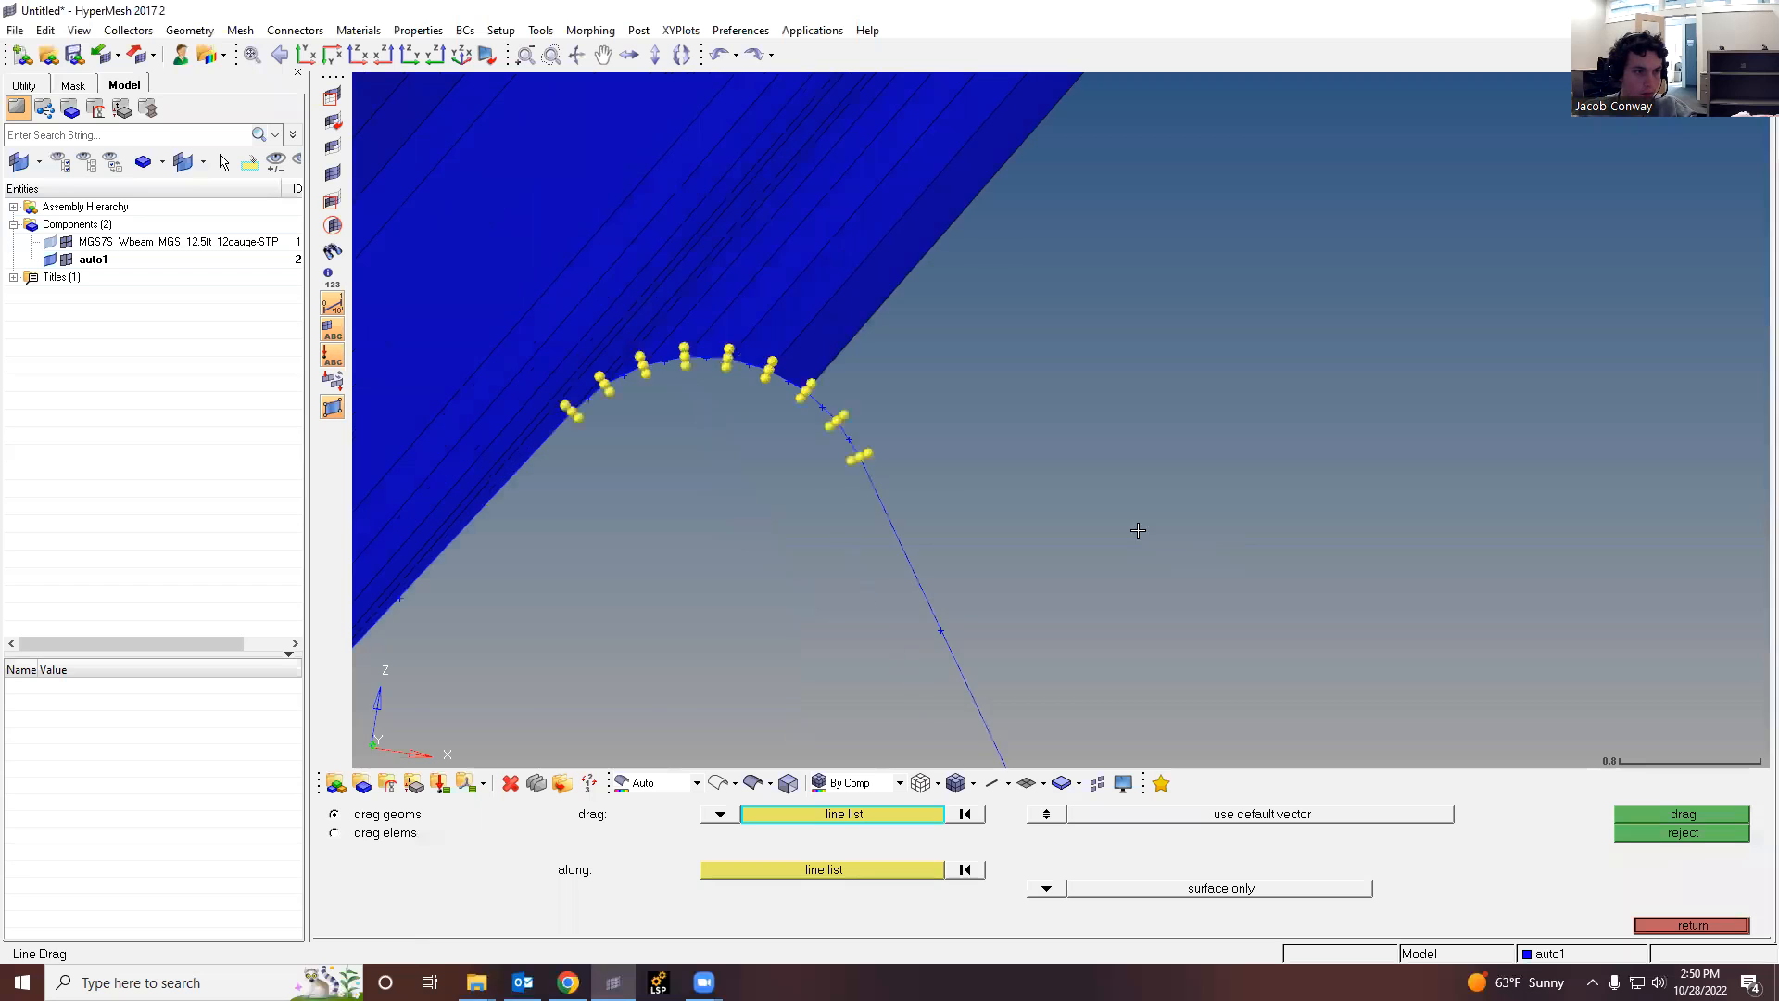
pyautogui.scroll(2, 850, 386)
pyautogui.click(906, 399)
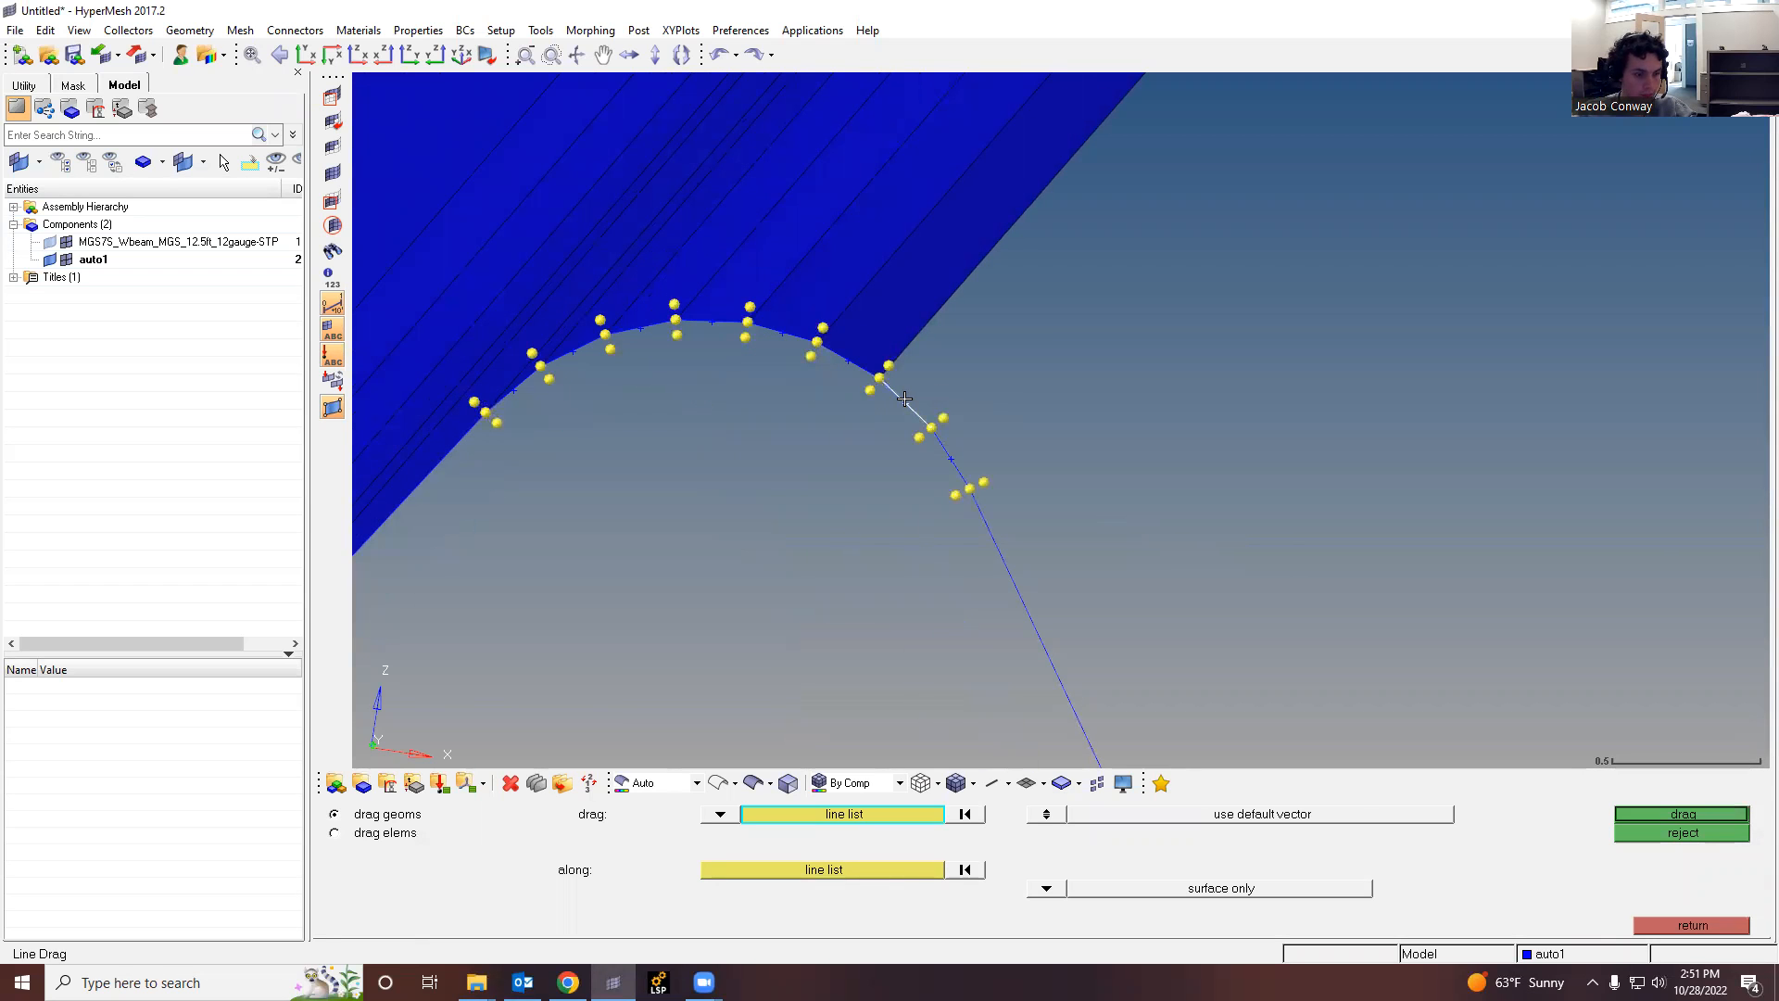
pyautogui.middleClick(917, 342)
pyautogui.click(918, 335)
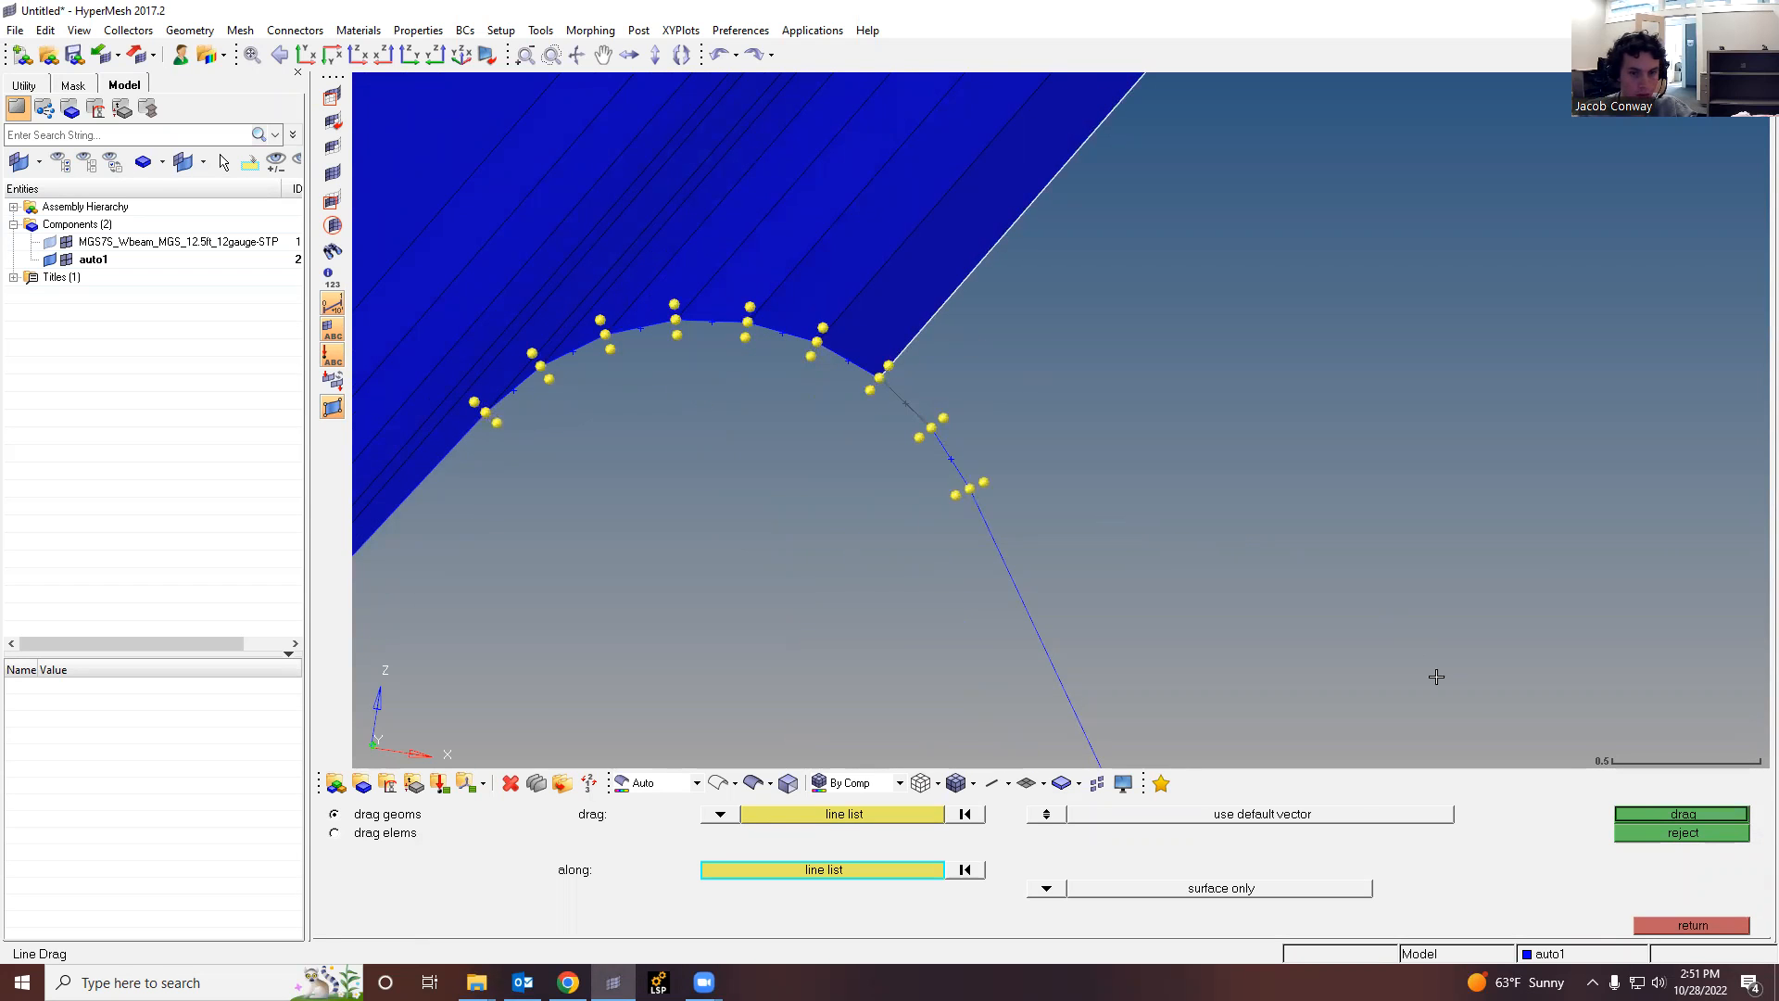
pyautogui.click(1658, 816)
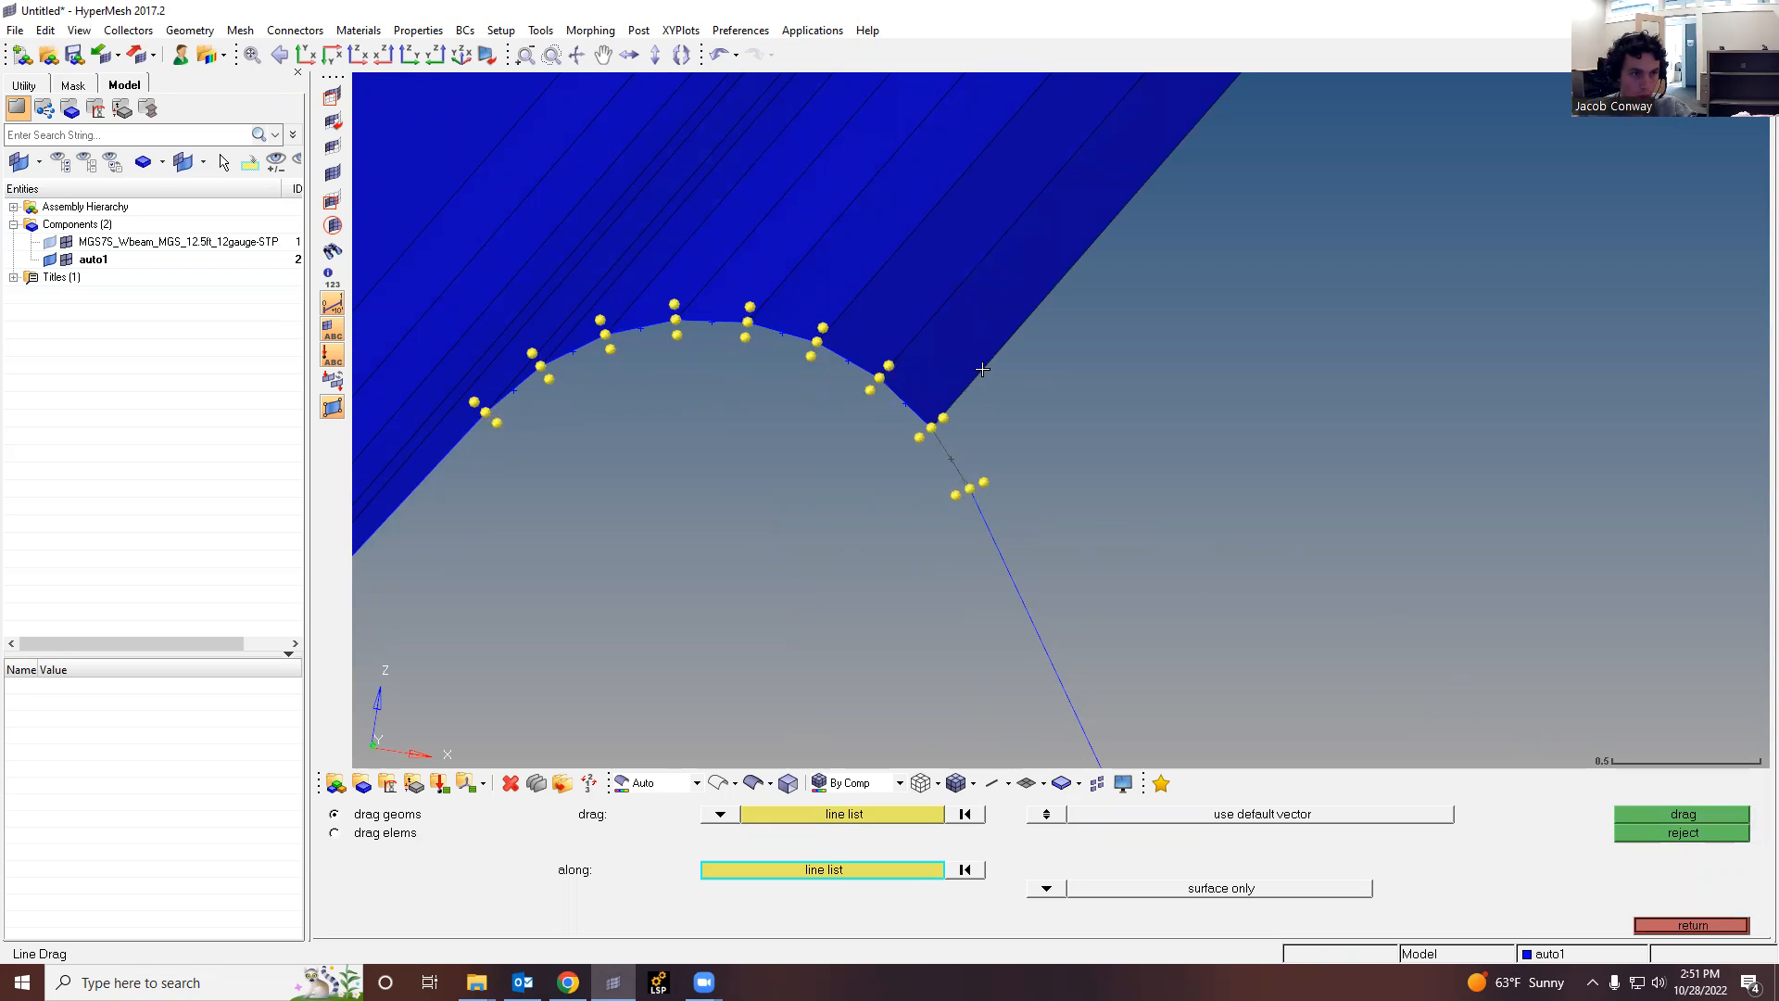
pyautogui.click(982, 369)
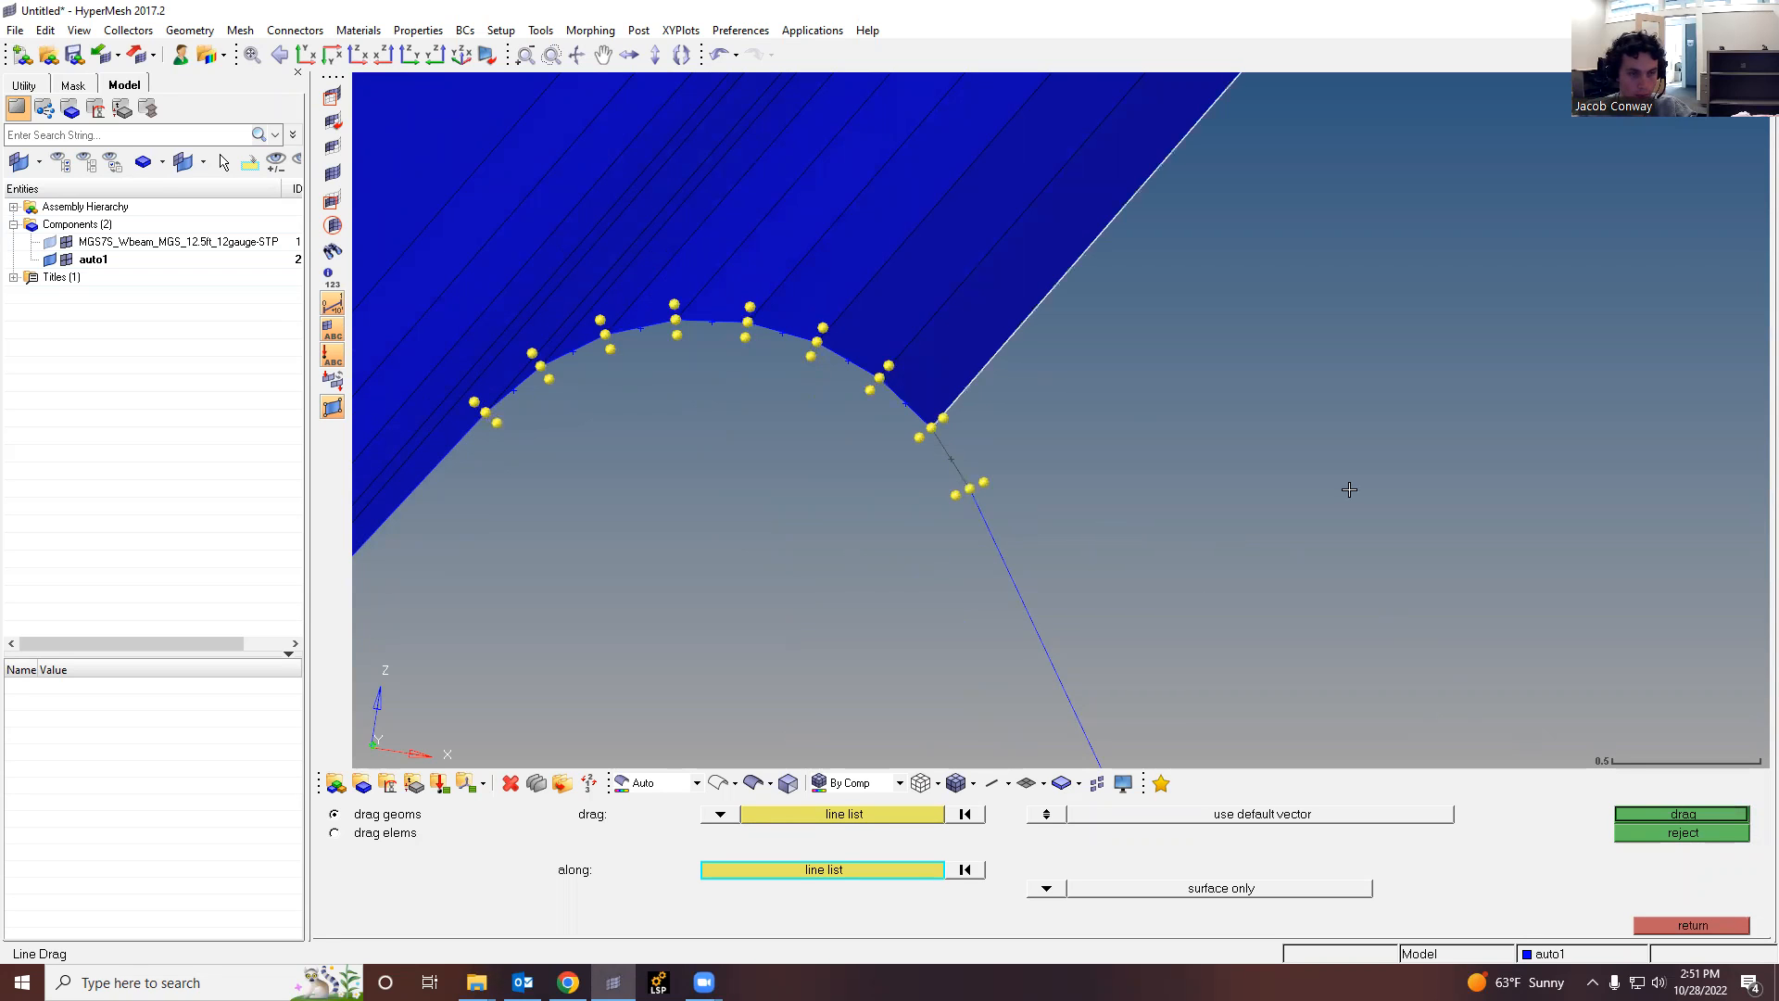
pyautogui.click(1658, 814)
# Step: Drag the long straight line beyond the right crest along the crest surface's outer edge to create its surface
pyautogui.scroll(-6, 1232, 561)
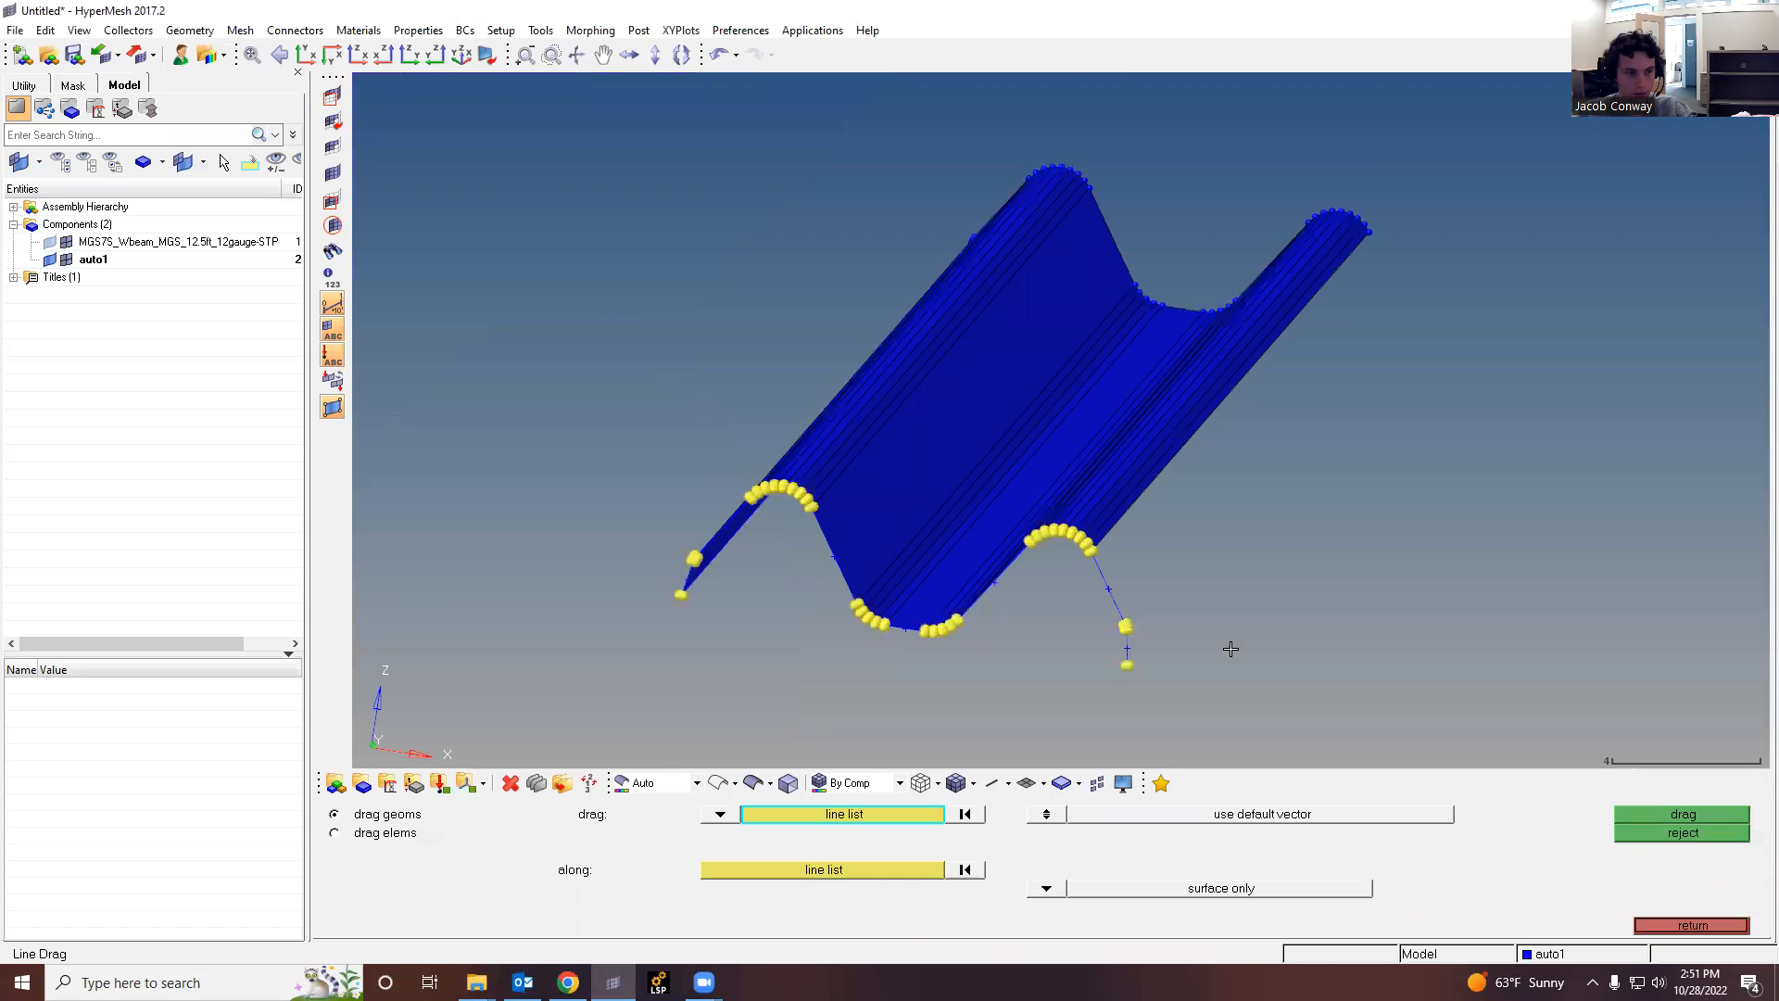
pyautogui.scroll(4, 1012, 480)
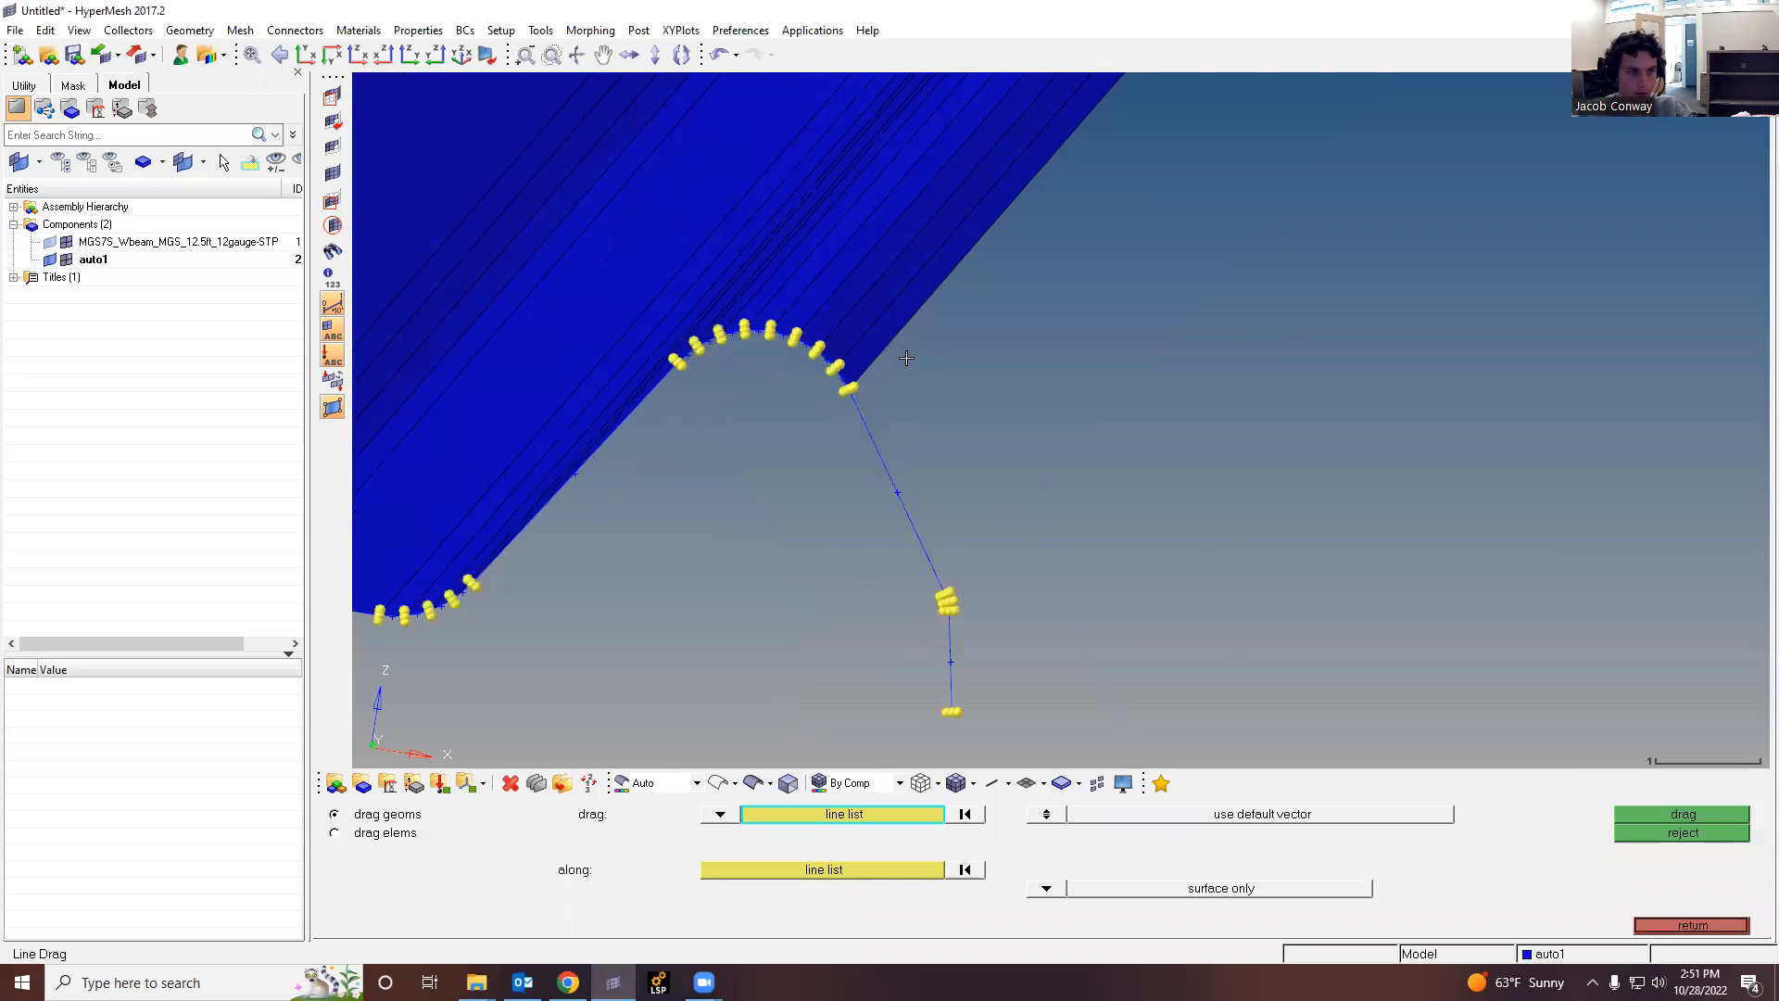
pyautogui.middleClick(873, 462)
pyautogui.click(872, 353)
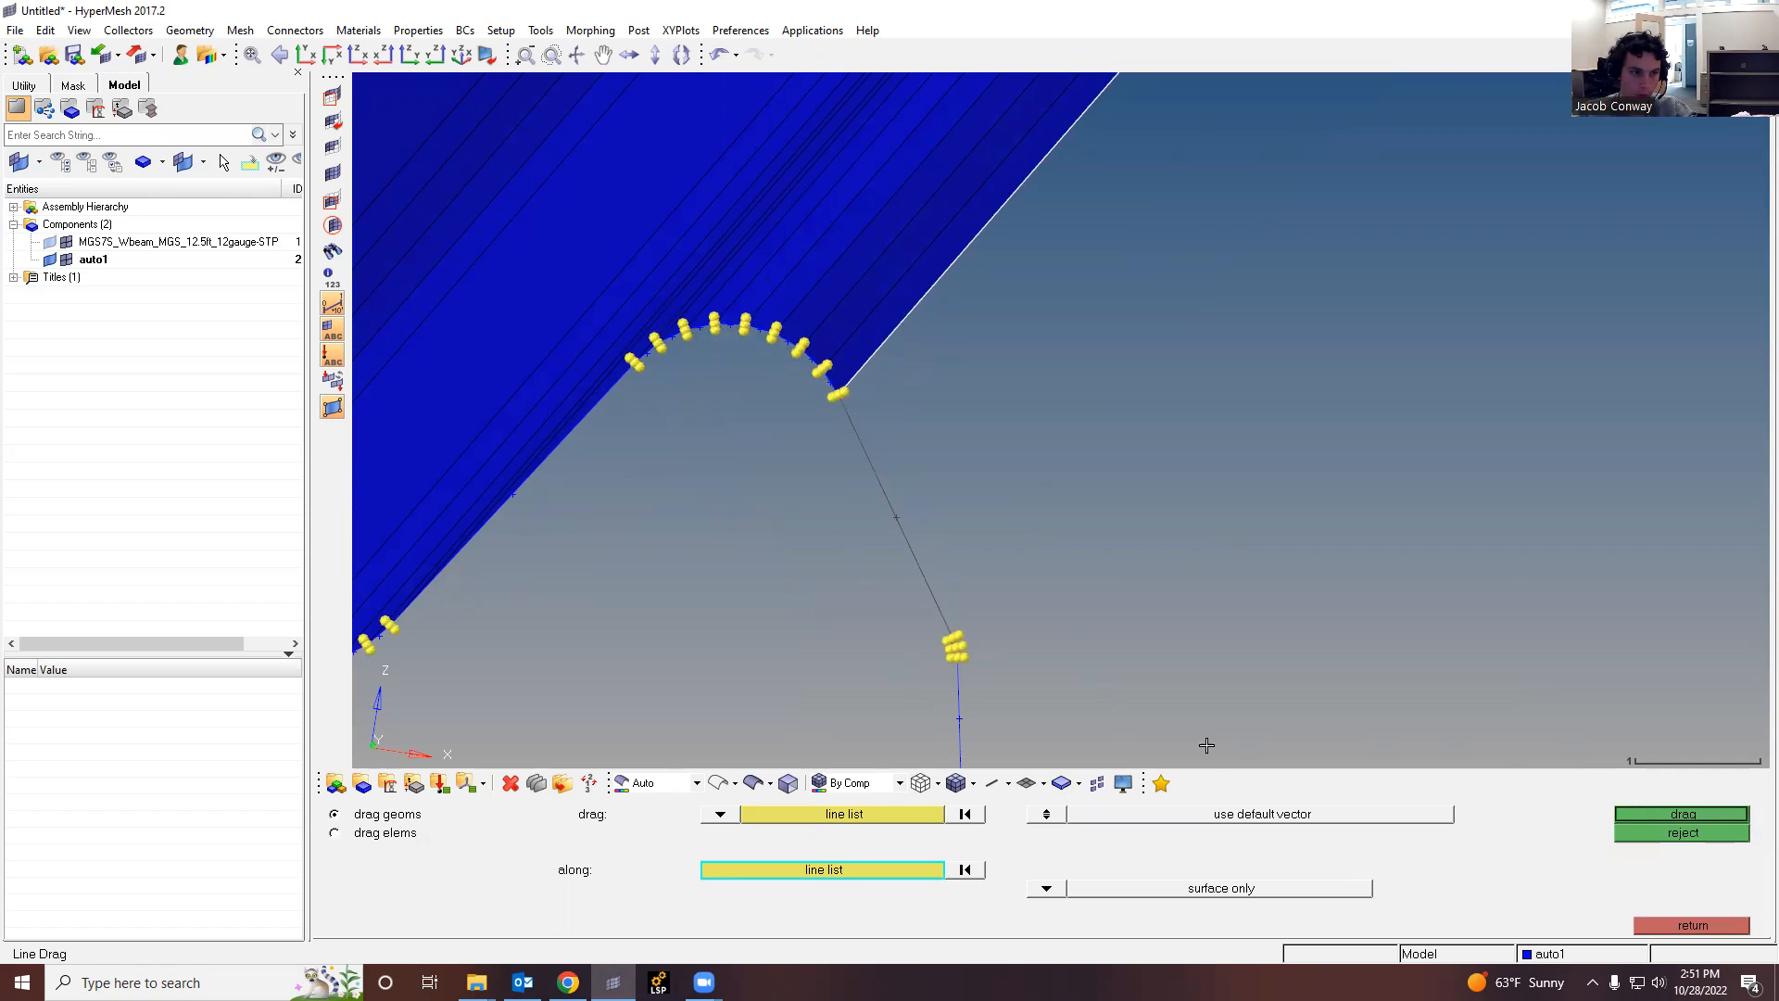
pyautogui.click(1659, 812)
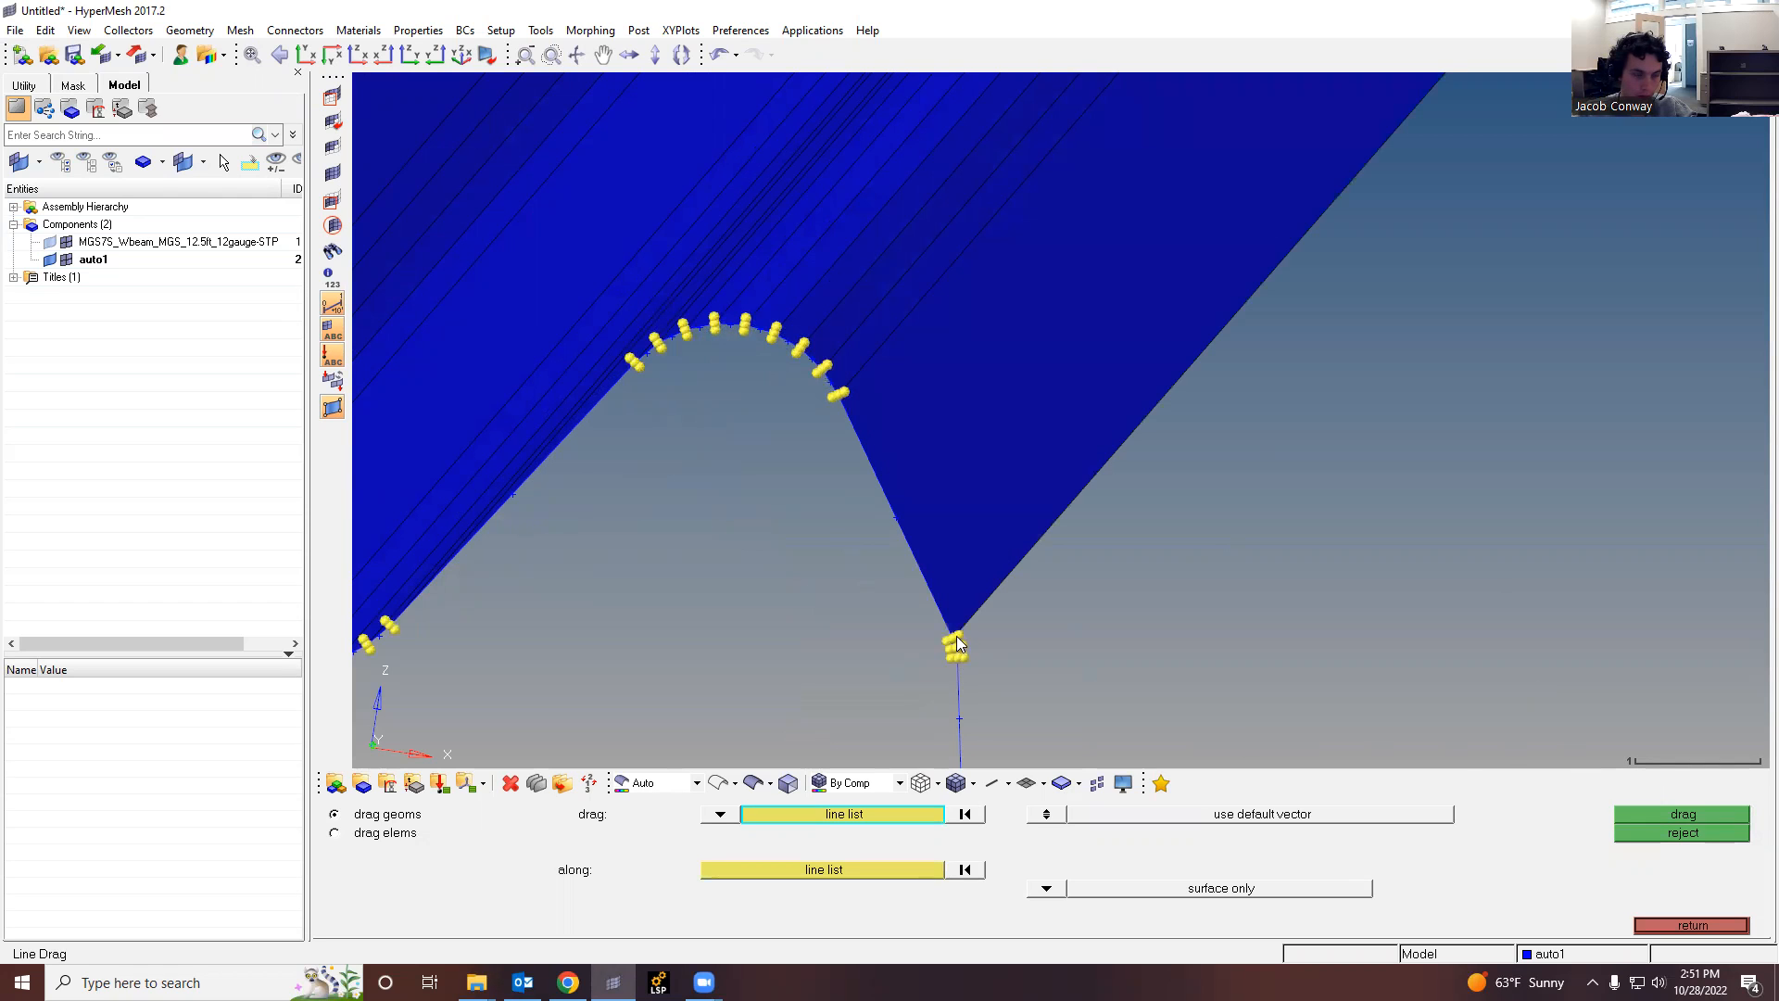
# Step: Drag the two short lines of the right bend along the adjoining surface edges to create the bend's surfaces
pyautogui.scroll(3, 956, 637)
pyautogui.click(956, 657)
pyautogui.click(971, 624)
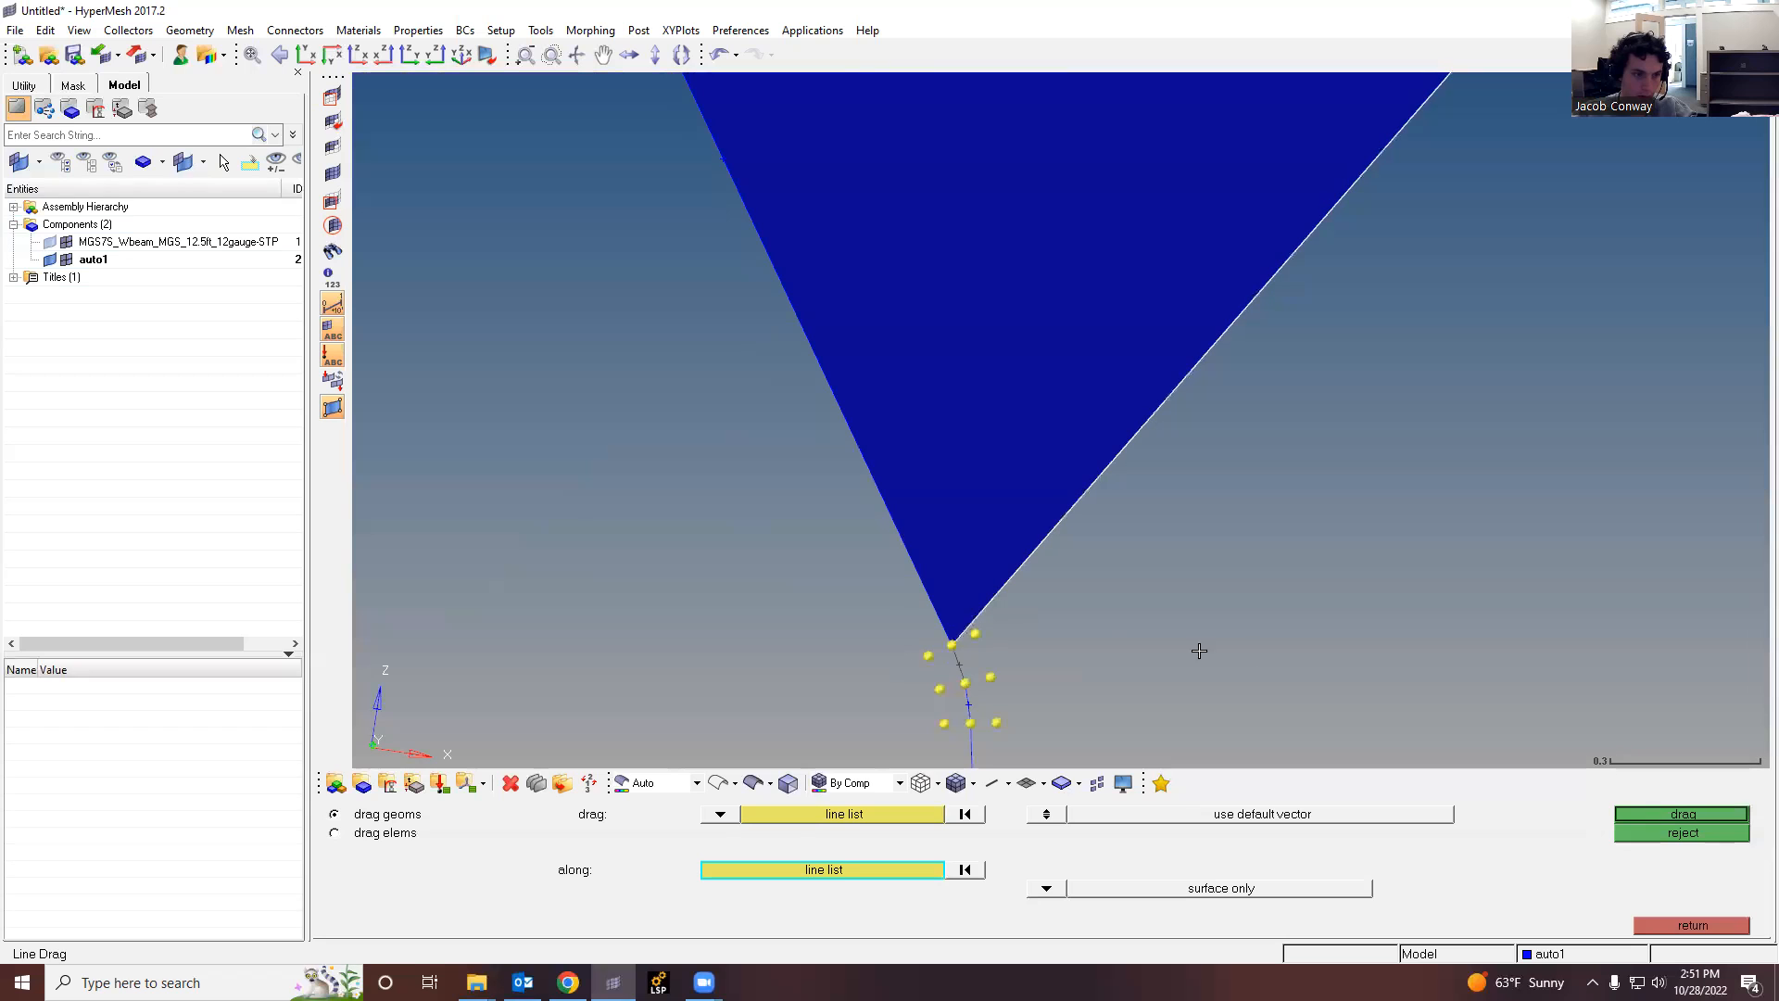
pyautogui.click(1645, 812)
pyautogui.scroll(-5, 792, 322)
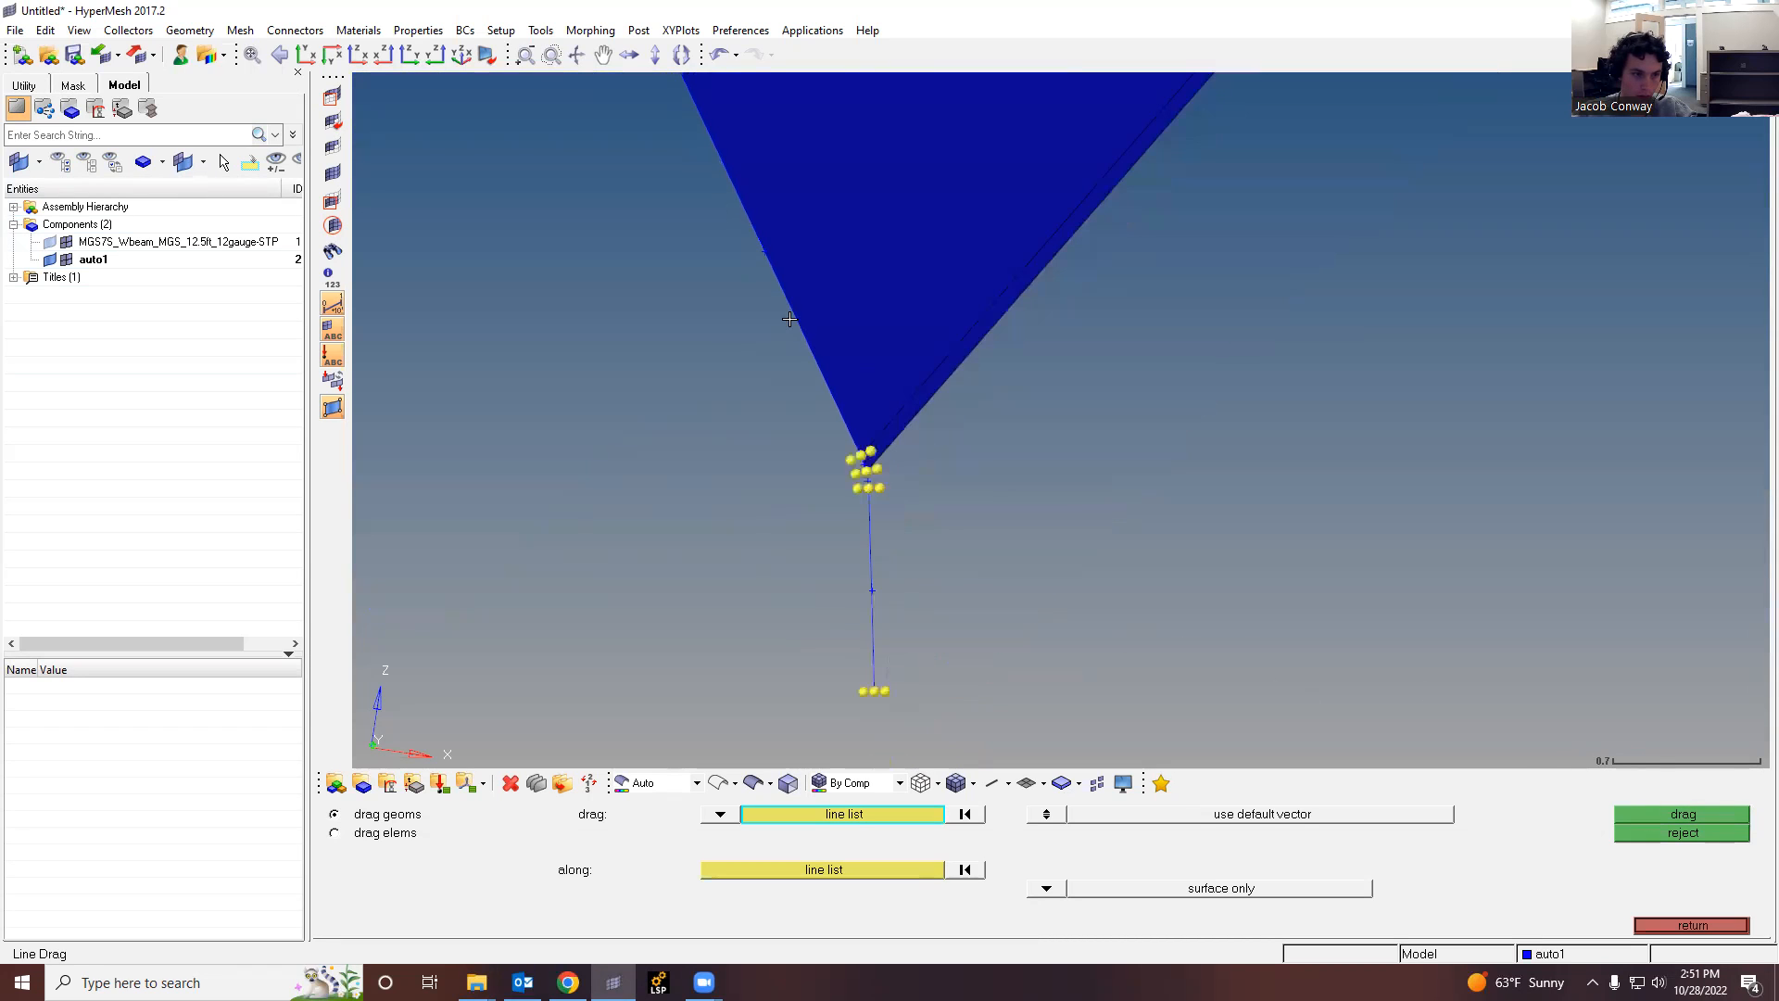
pyautogui.scroll(6, 860, 556)
pyautogui.click(894, 317)
pyautogui.middleClick(918, 281)
pyautogui.click(923, 258)
pyautogui.click(1677, 815)
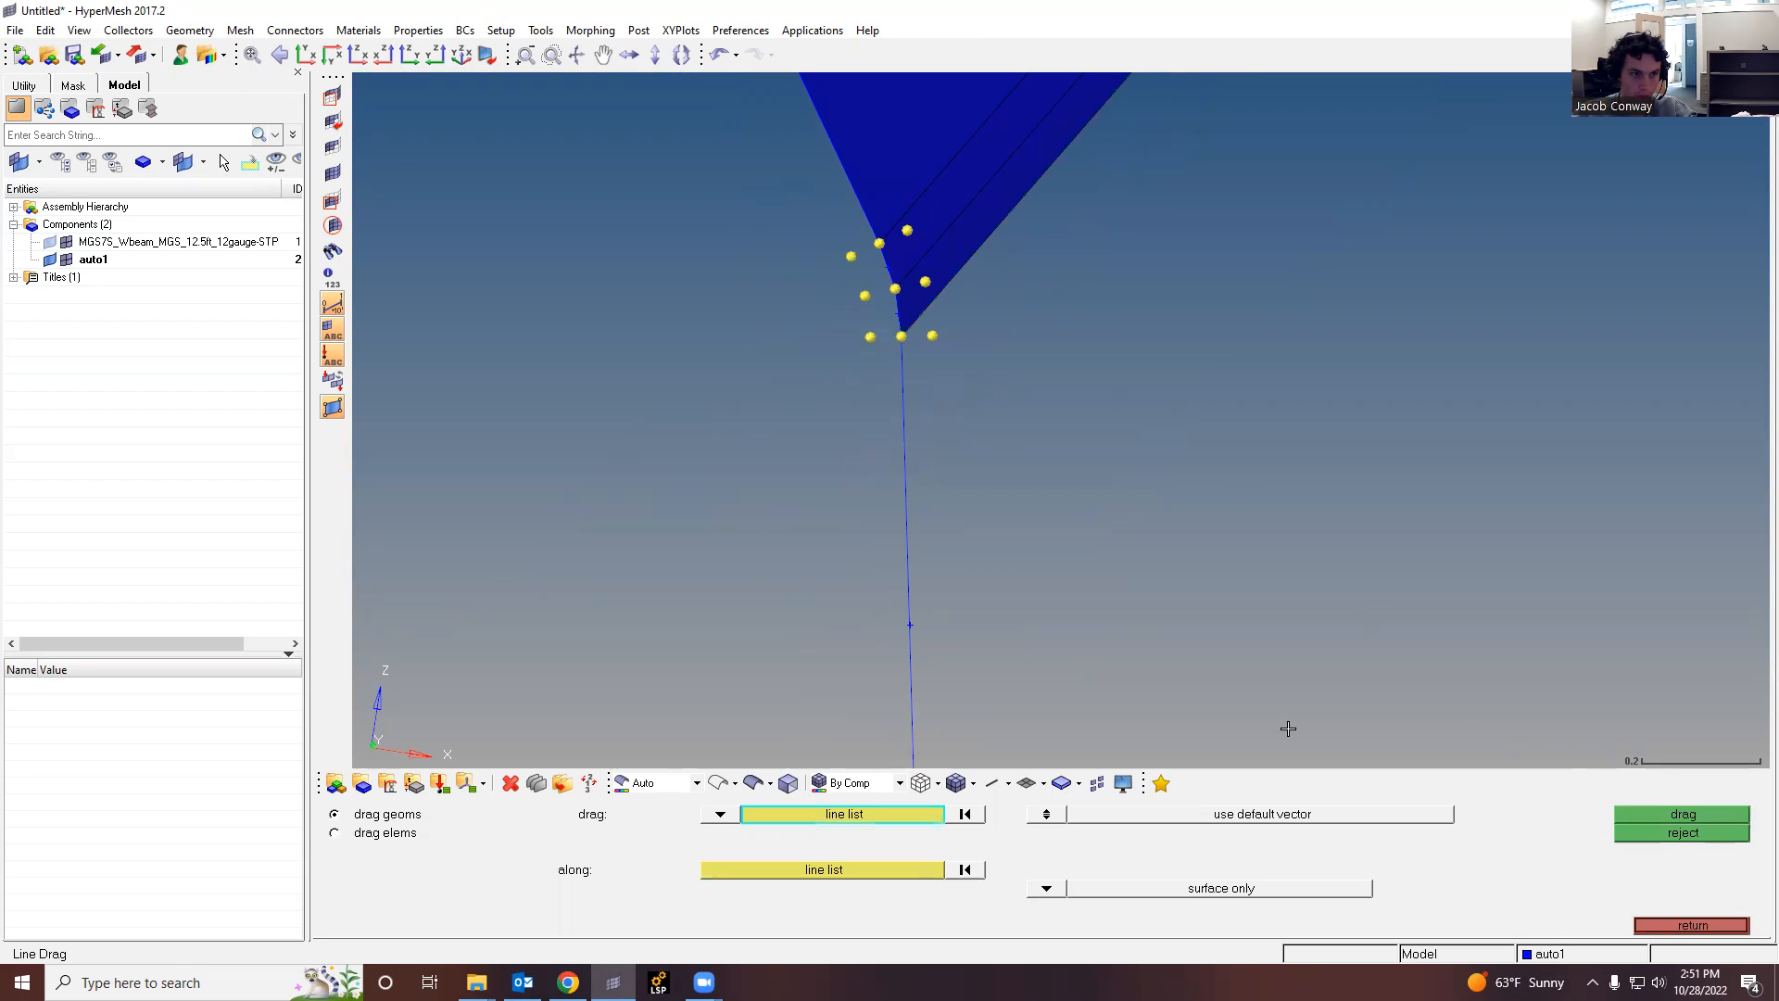
# Step: Drag the profile's right end line along the bend surface's lower edge to create the final surface
pyautogui.click(906, 478)
pyautogui.middleClick(945, 332)
pyautogui.click(942, 291)
pyautogui.click(1683, 814)
pyautogui.scroll(-3, 781, 332)
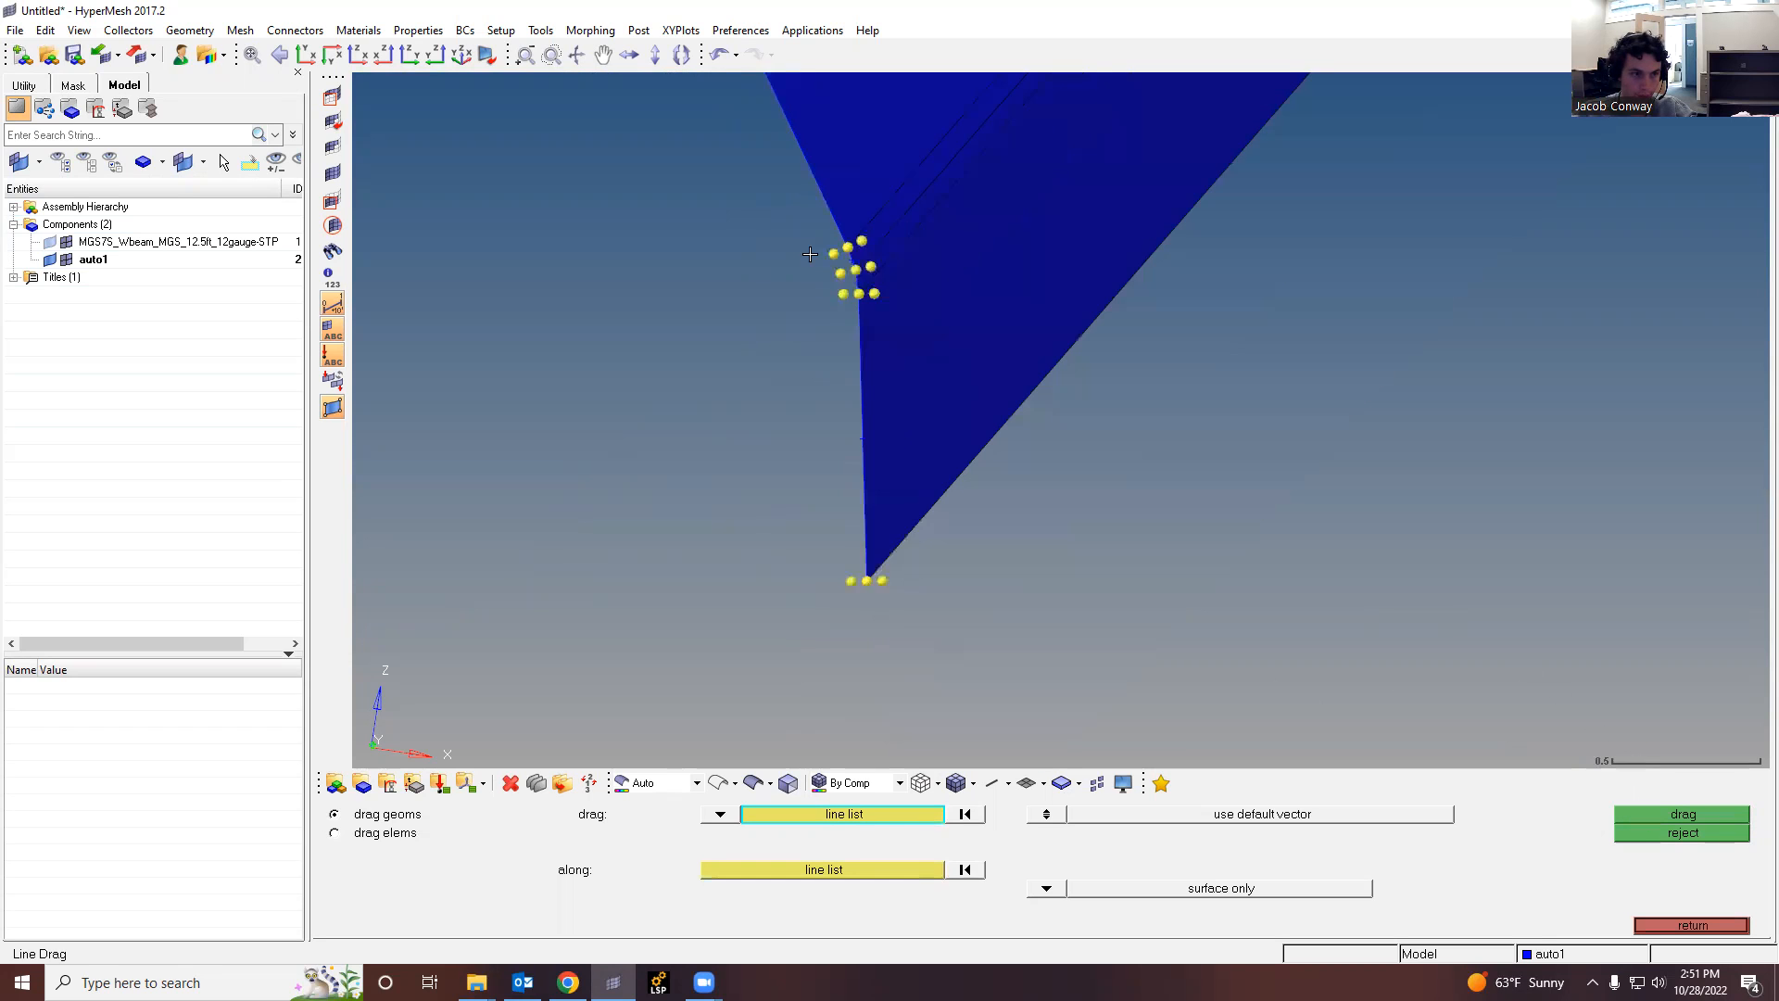
pyautogui.scroll(-4, 780, 332)
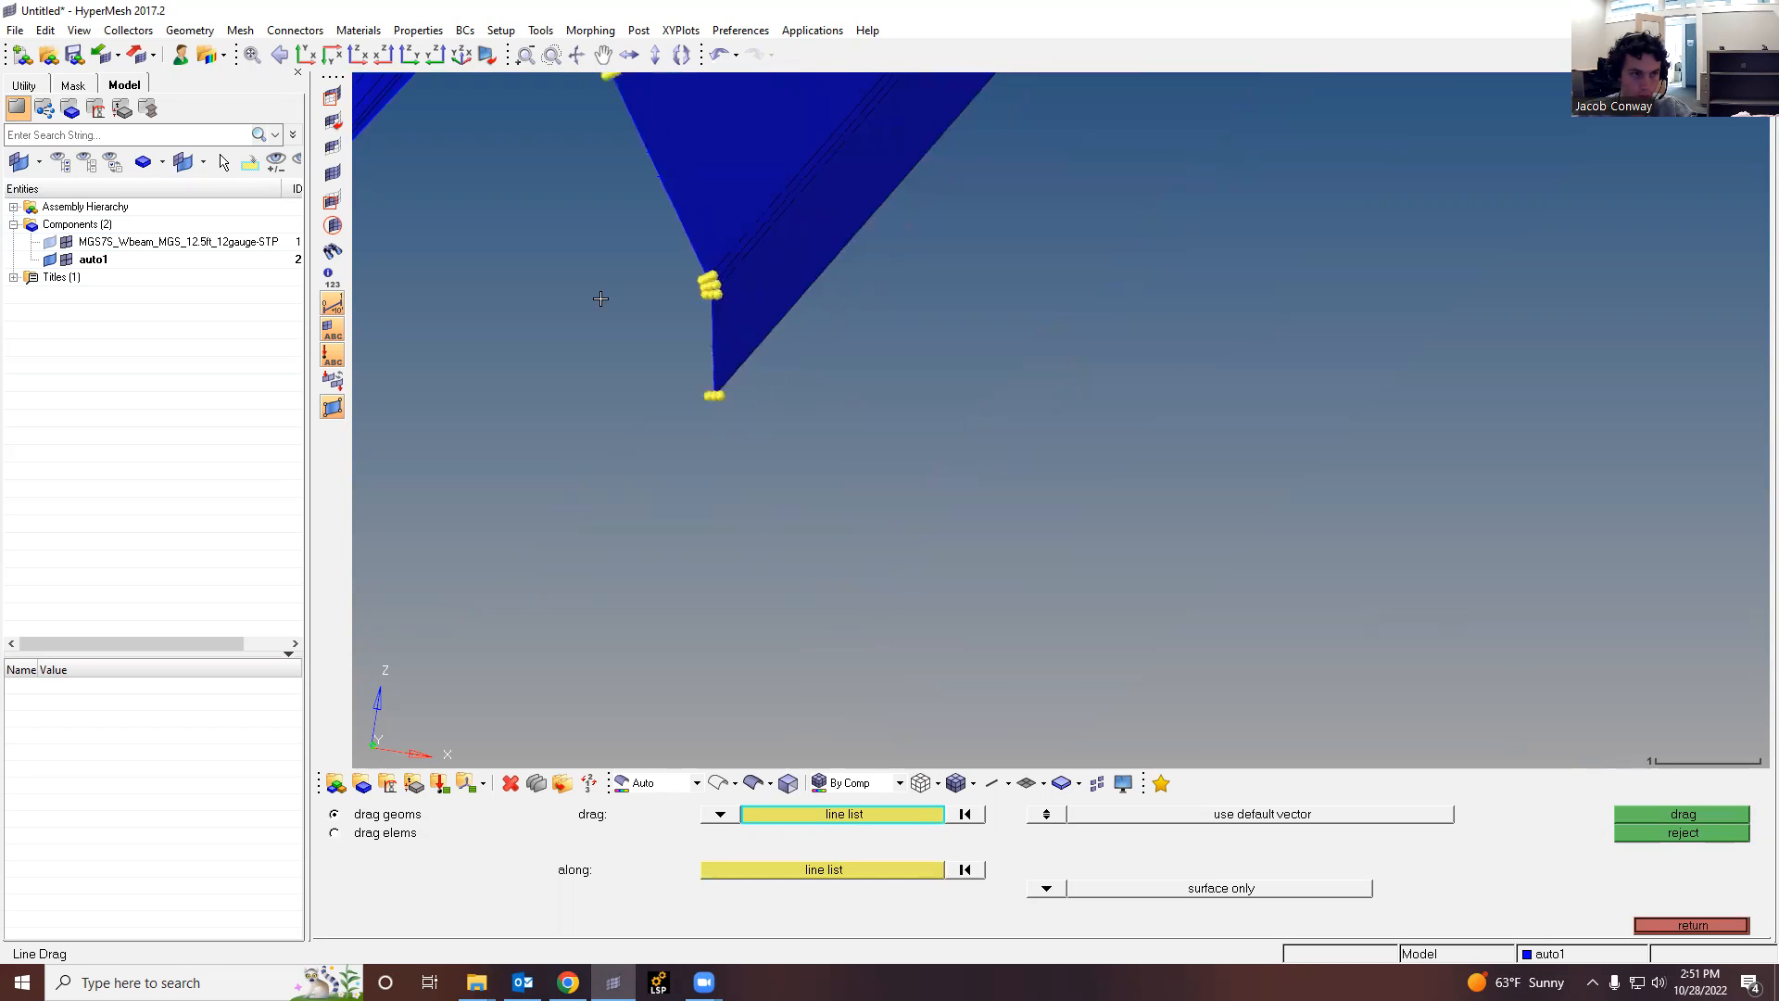
pyautogui.click(1668, 925)
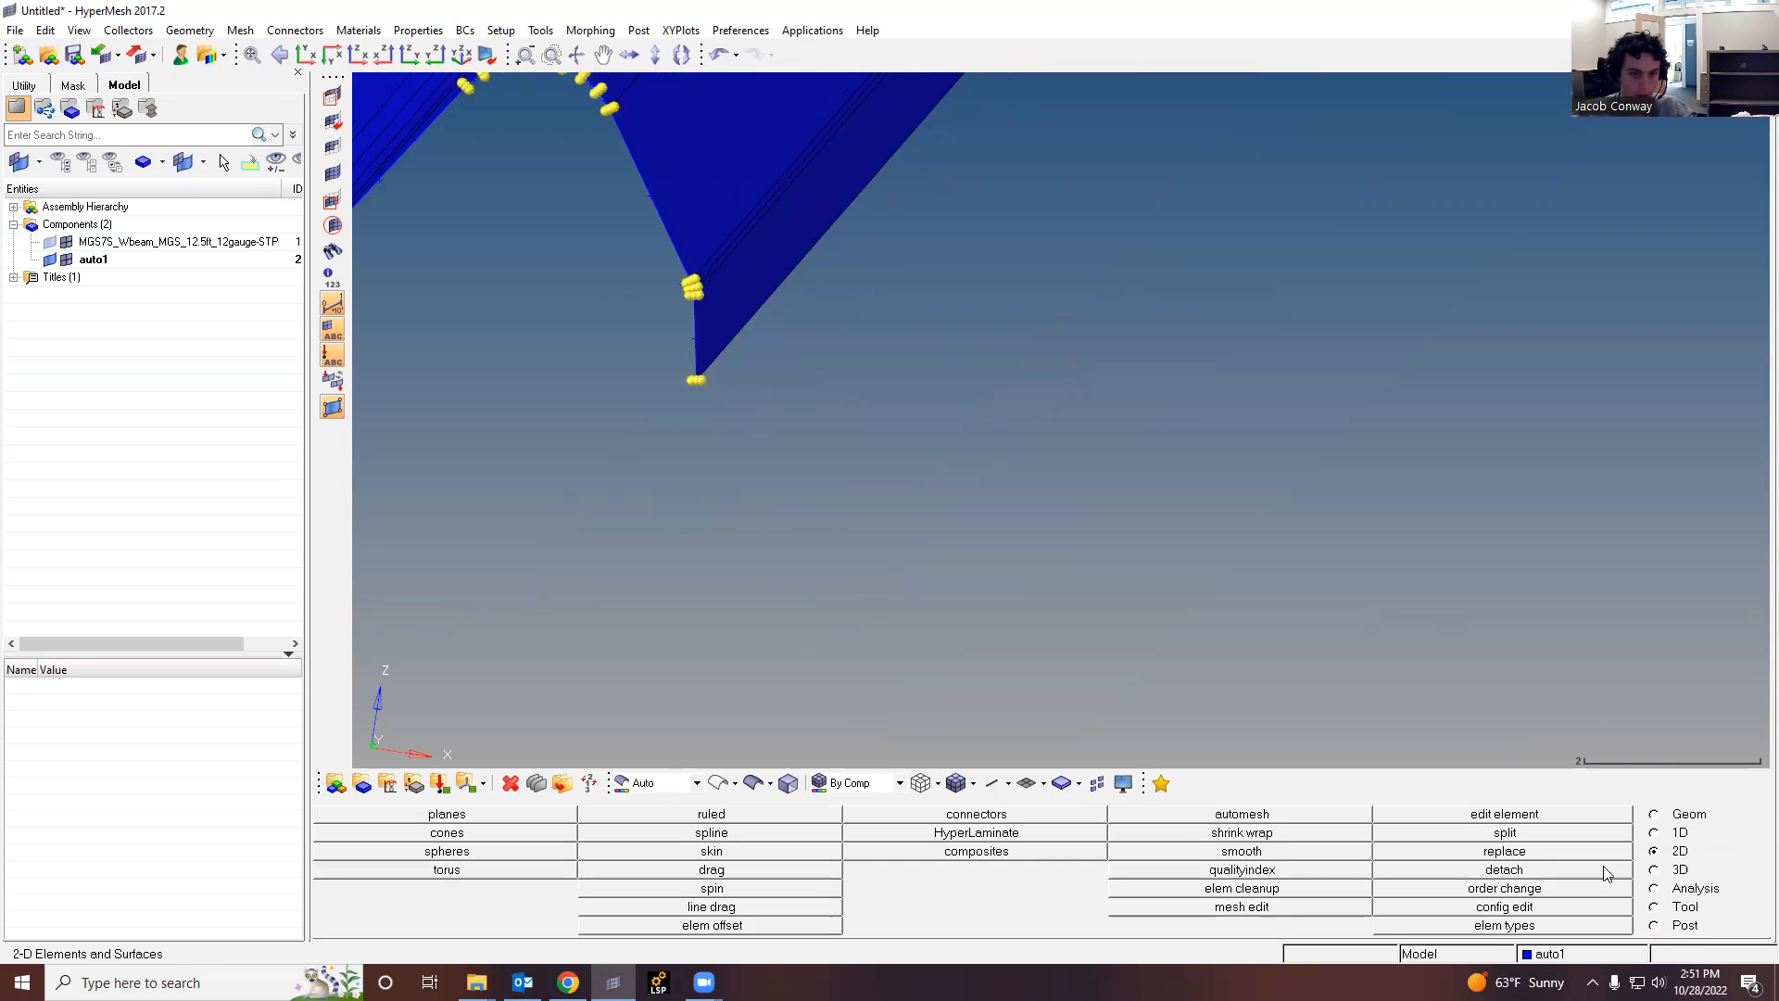
# Step: Redisplay the MGS7S_Wbeam_MGS_12.5ft_12gauge-STP geometry and view the guardrail's end profile in the XZ plane
pyautogui.click(49, 243)
pyautogui.click(306, 53)
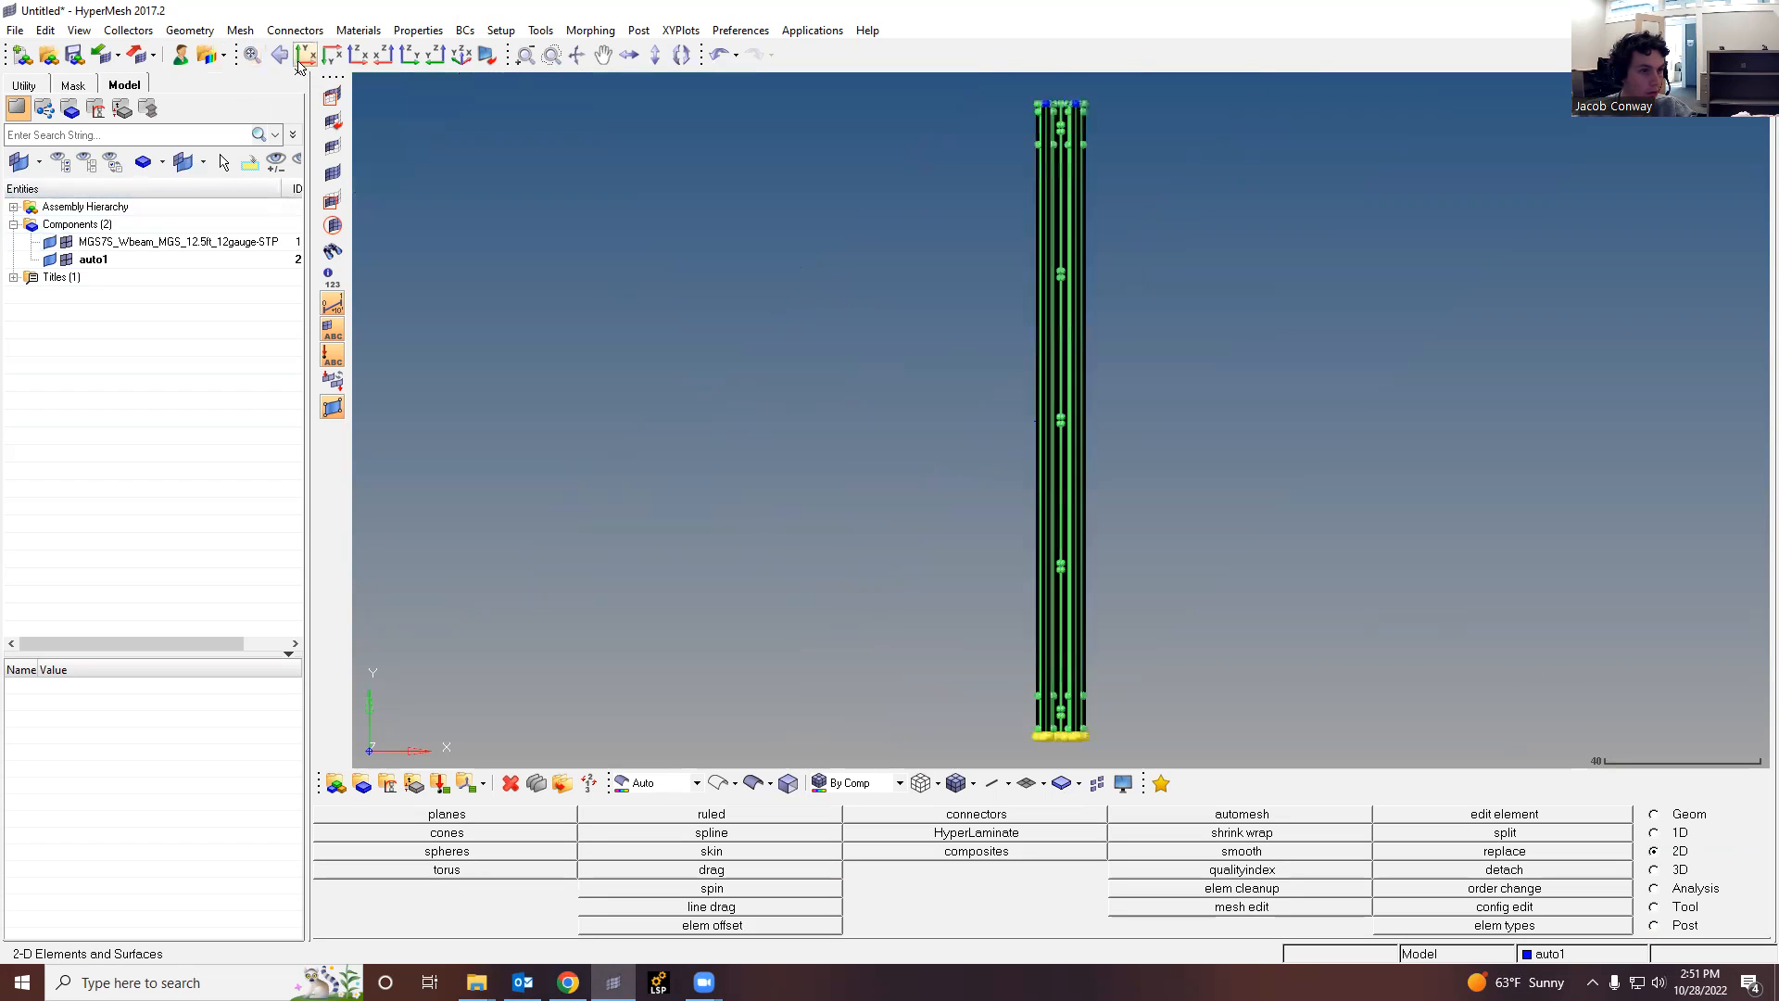
pyautogui.click(358, 54)
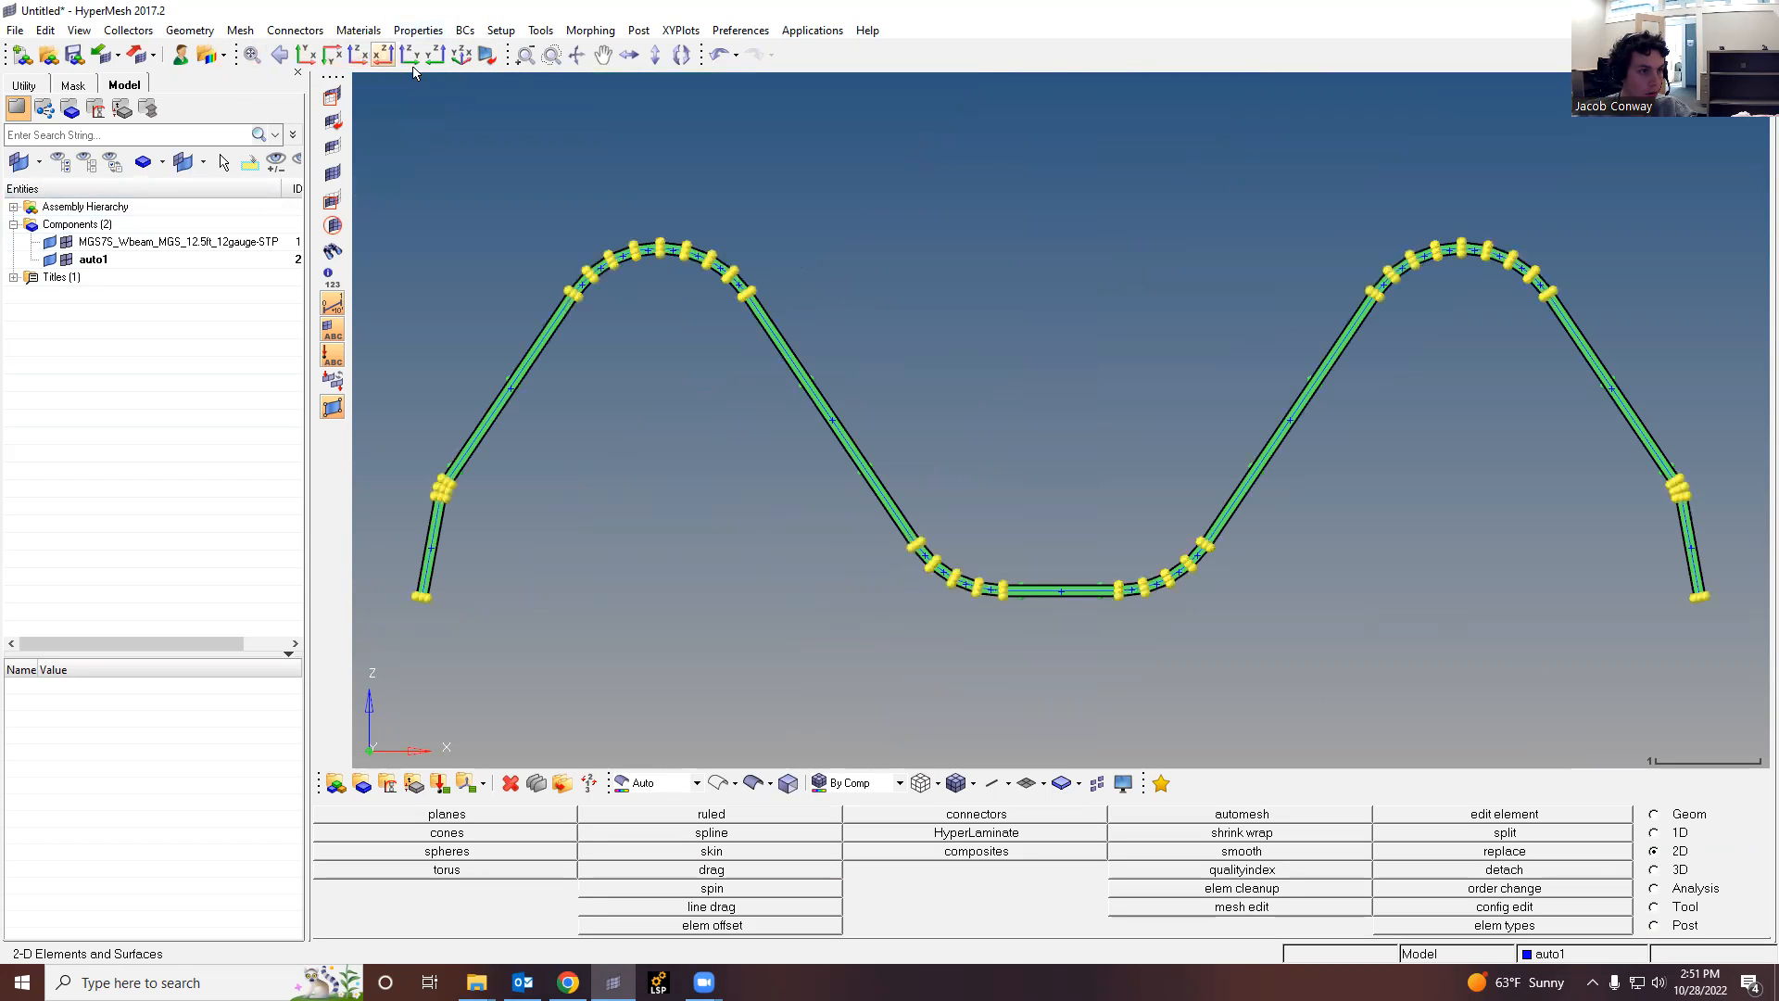
# Step: Compare the original guardrail's bolt slots with the auto1 midsurface by hiding and redisplaying the MGS7S_Wbeam_MGS_12.5ft_12gauge-STP geometry
pyautogui.scroll(3, 805, 354)
pyautogui.scroll(-7, 869, 572)
pyautogui.scroll(6, 1286, 718)
pyautogui.scroll(-7, 1364, 481)
pyautogui.scroll(4, 1590, 311)
pyautogui.keyDown('ctrl'); pyautogui.moveTo(1590, 311); pyautogui.dragTo(1204, 436); pyautogui.keyUp('ctrl')
pyautogui.scroll(-4, 1204, 436)
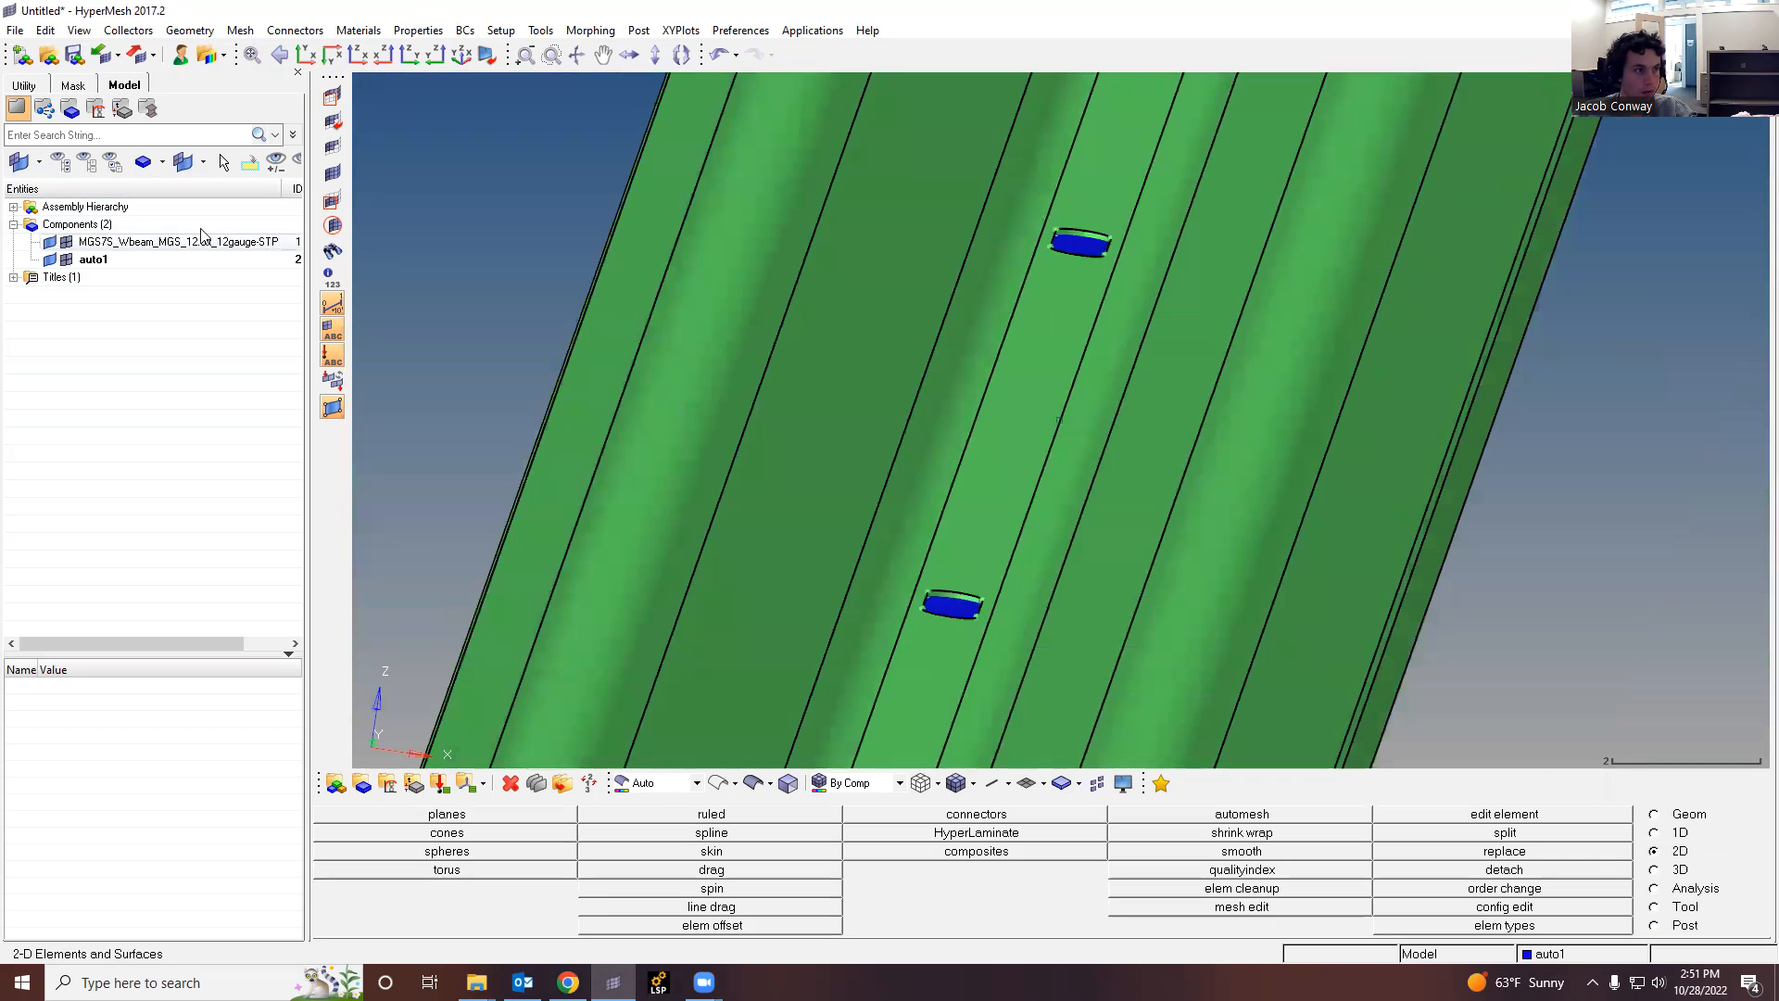
pyautogui.click(50, 241)
pyautogui.click(50, 242)
pyautogui.click(50, 242)
pyautogui.scroll(-5, 484, 349)
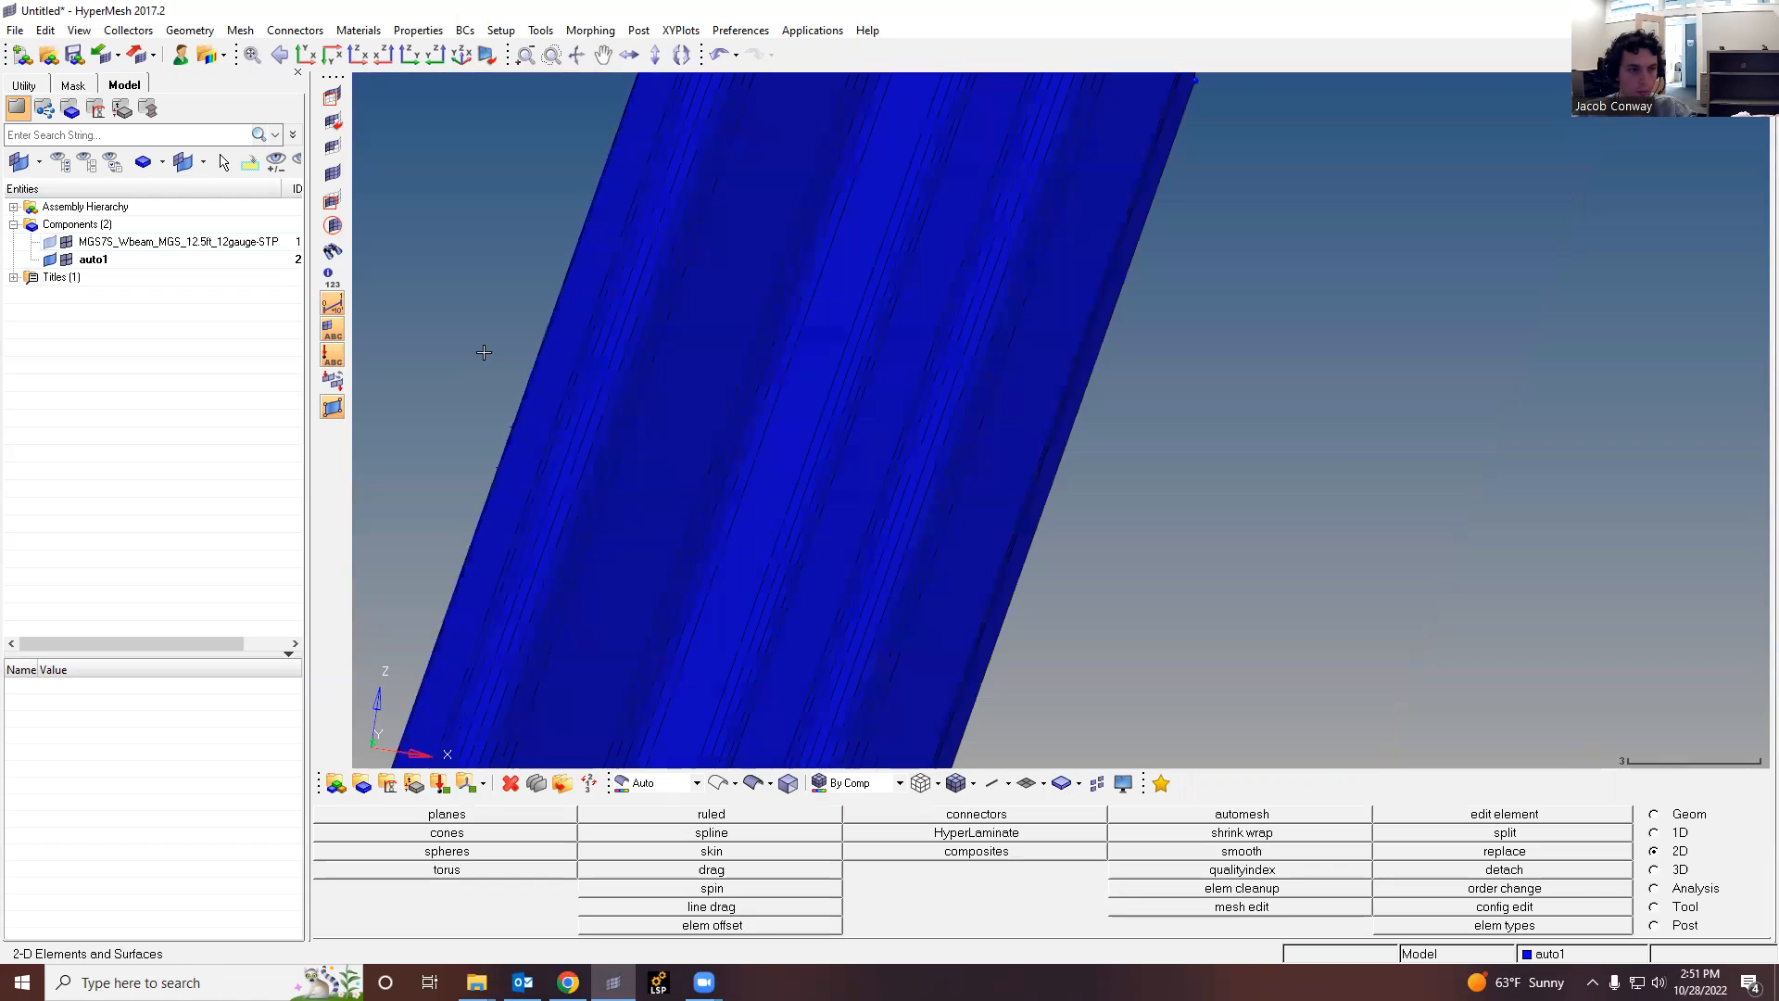
pyautogui.moveTo(949, 497)
pyautogui.keyDown('ctrl'); pyautogui.mouseDown()
pyautogui.moveTo(980, 482)
pyautogui.moveTo(952, 469)
pyautogui.moveTo(953, 500)
pyautogui.moveTo(954, 476)
pyautogui.mouseUp(); pyautogui.keyUp('ctrl')
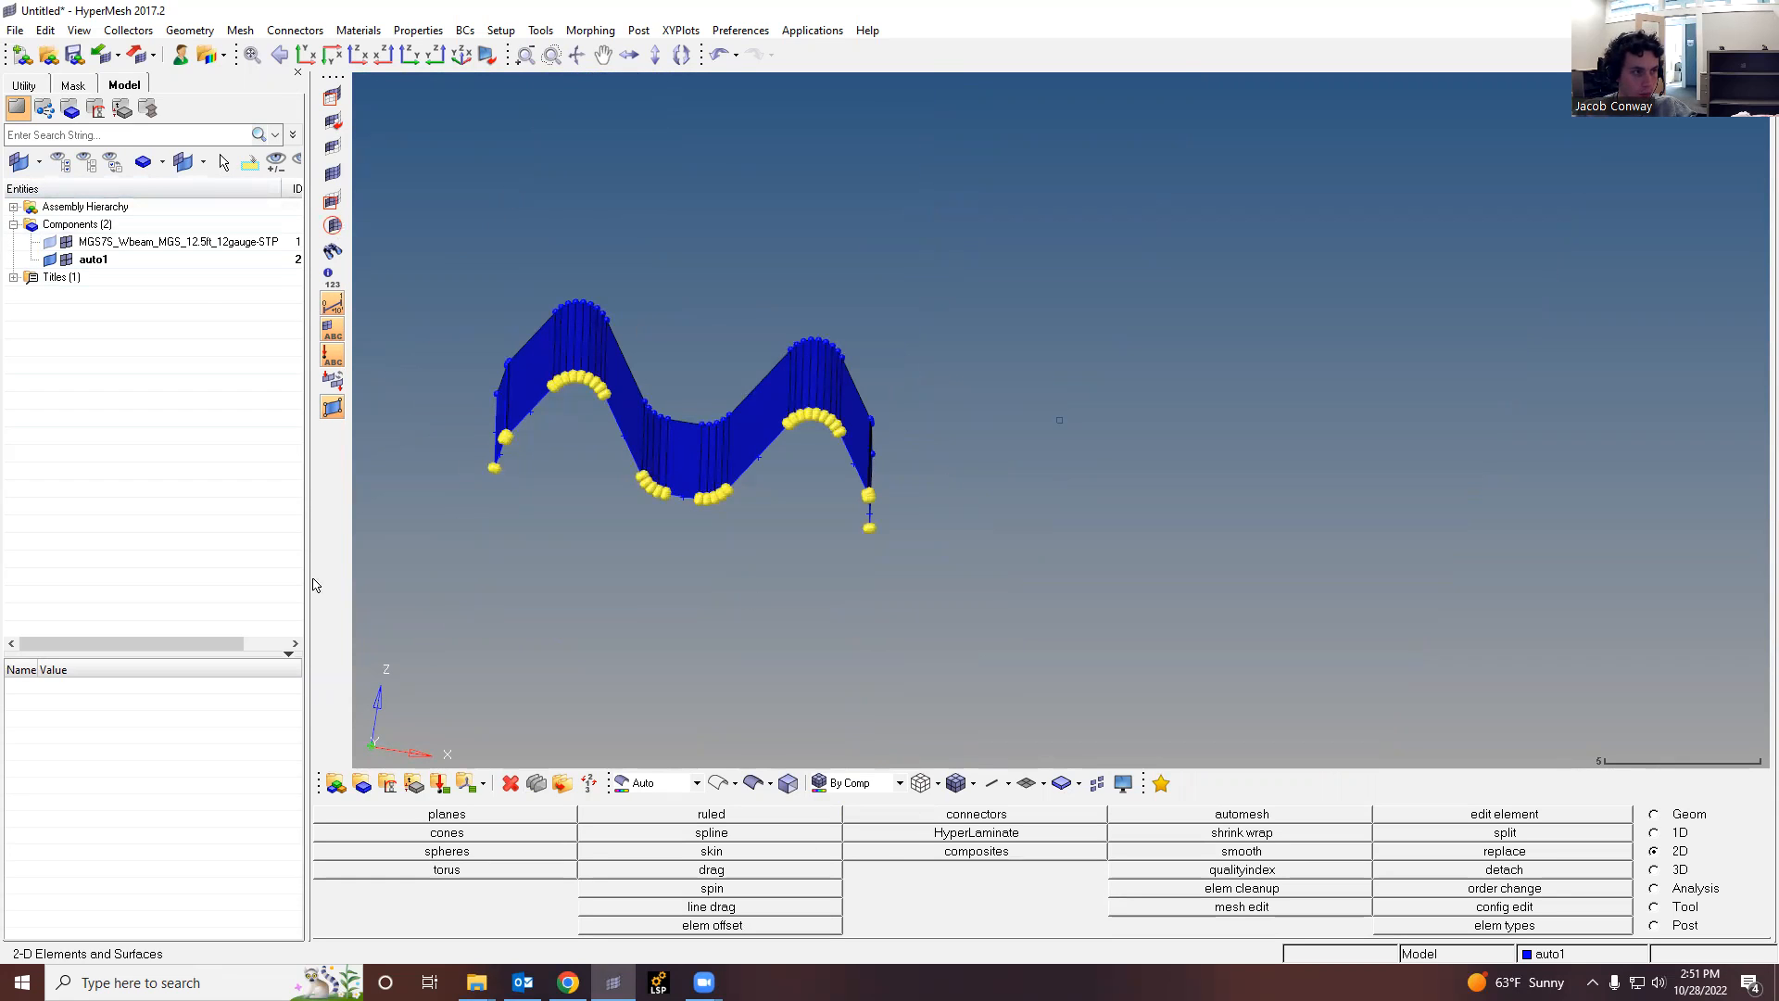
pyautogui.click(51, 240)
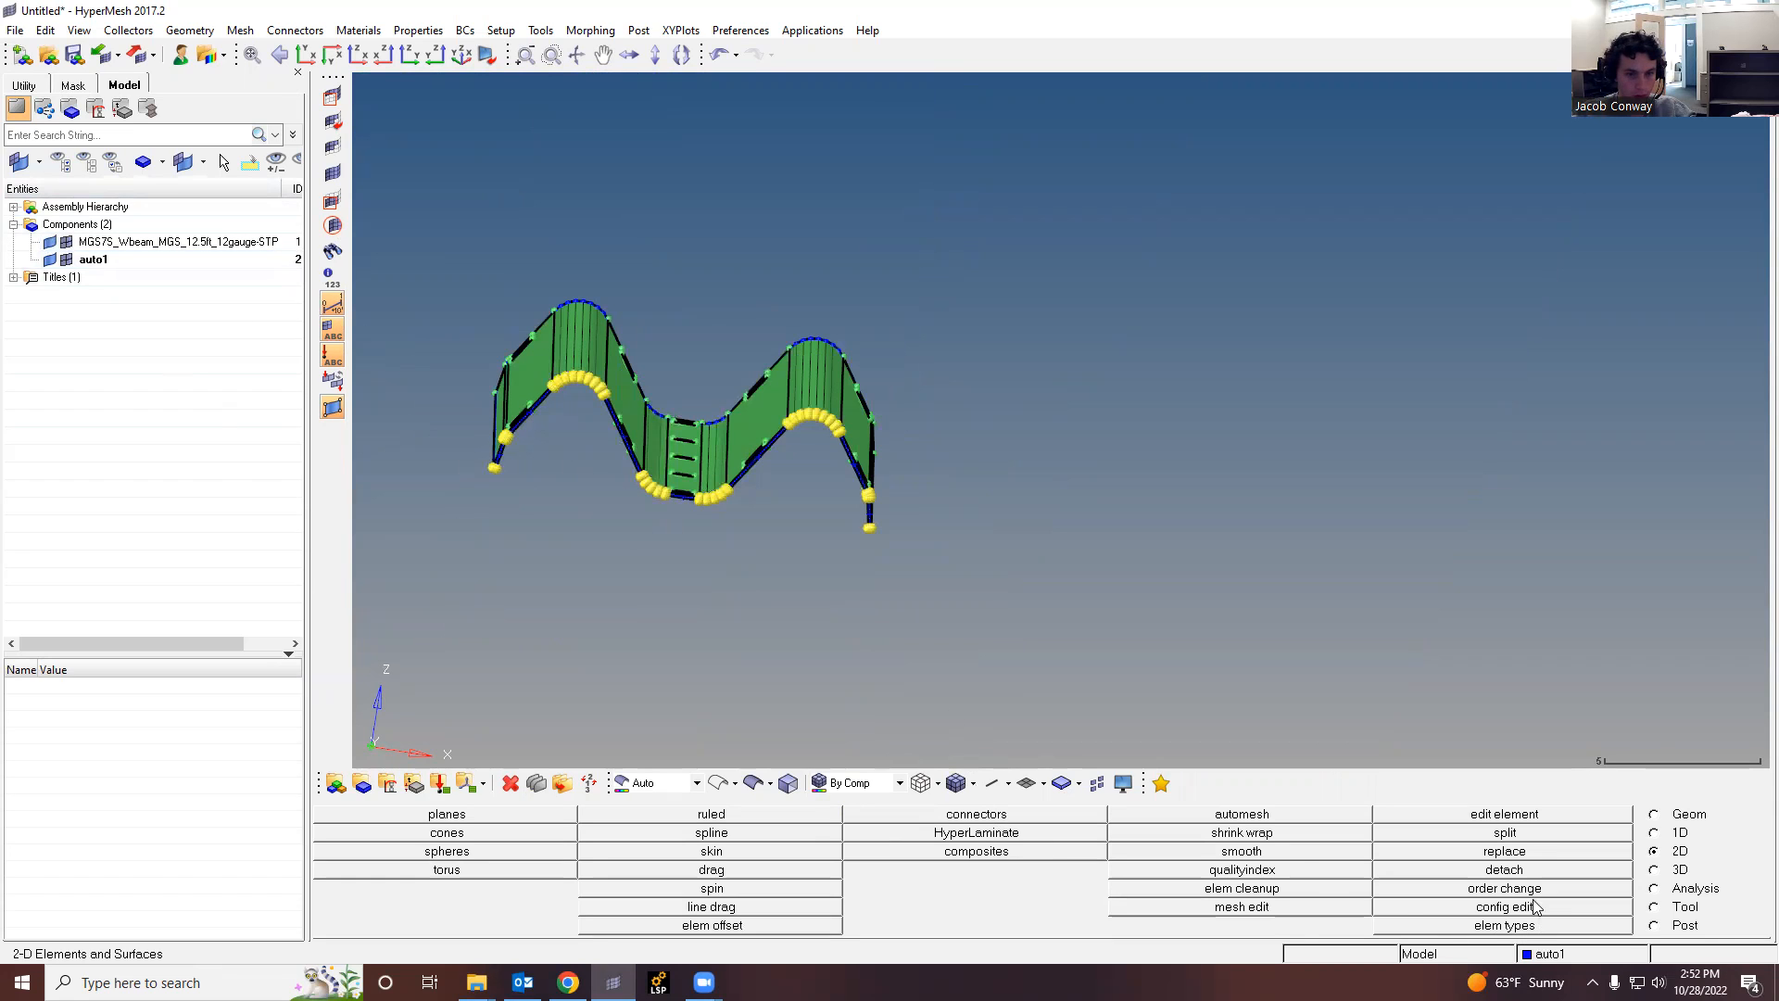
# Step: Set up a surface edit that trims surfaces with lines, using surf edges projected normal to surface, from the XZ view
pyautogui.click(1685, 815)
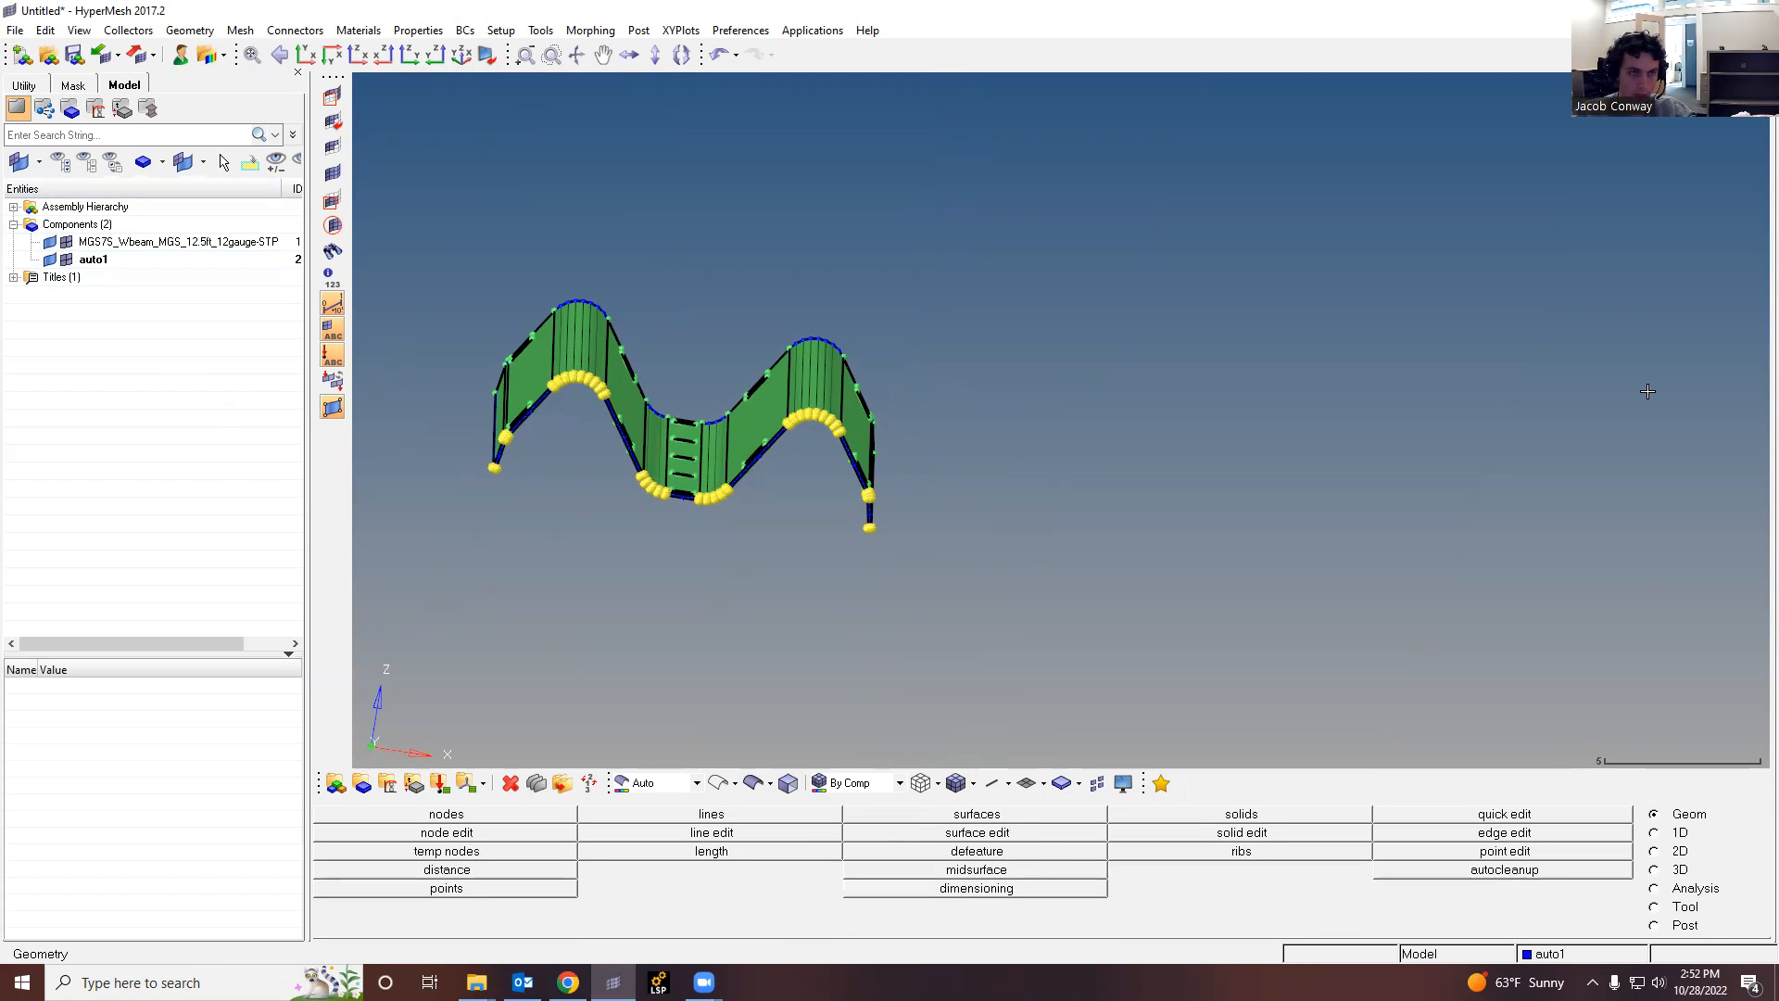
pyautogui.click(366, 60)
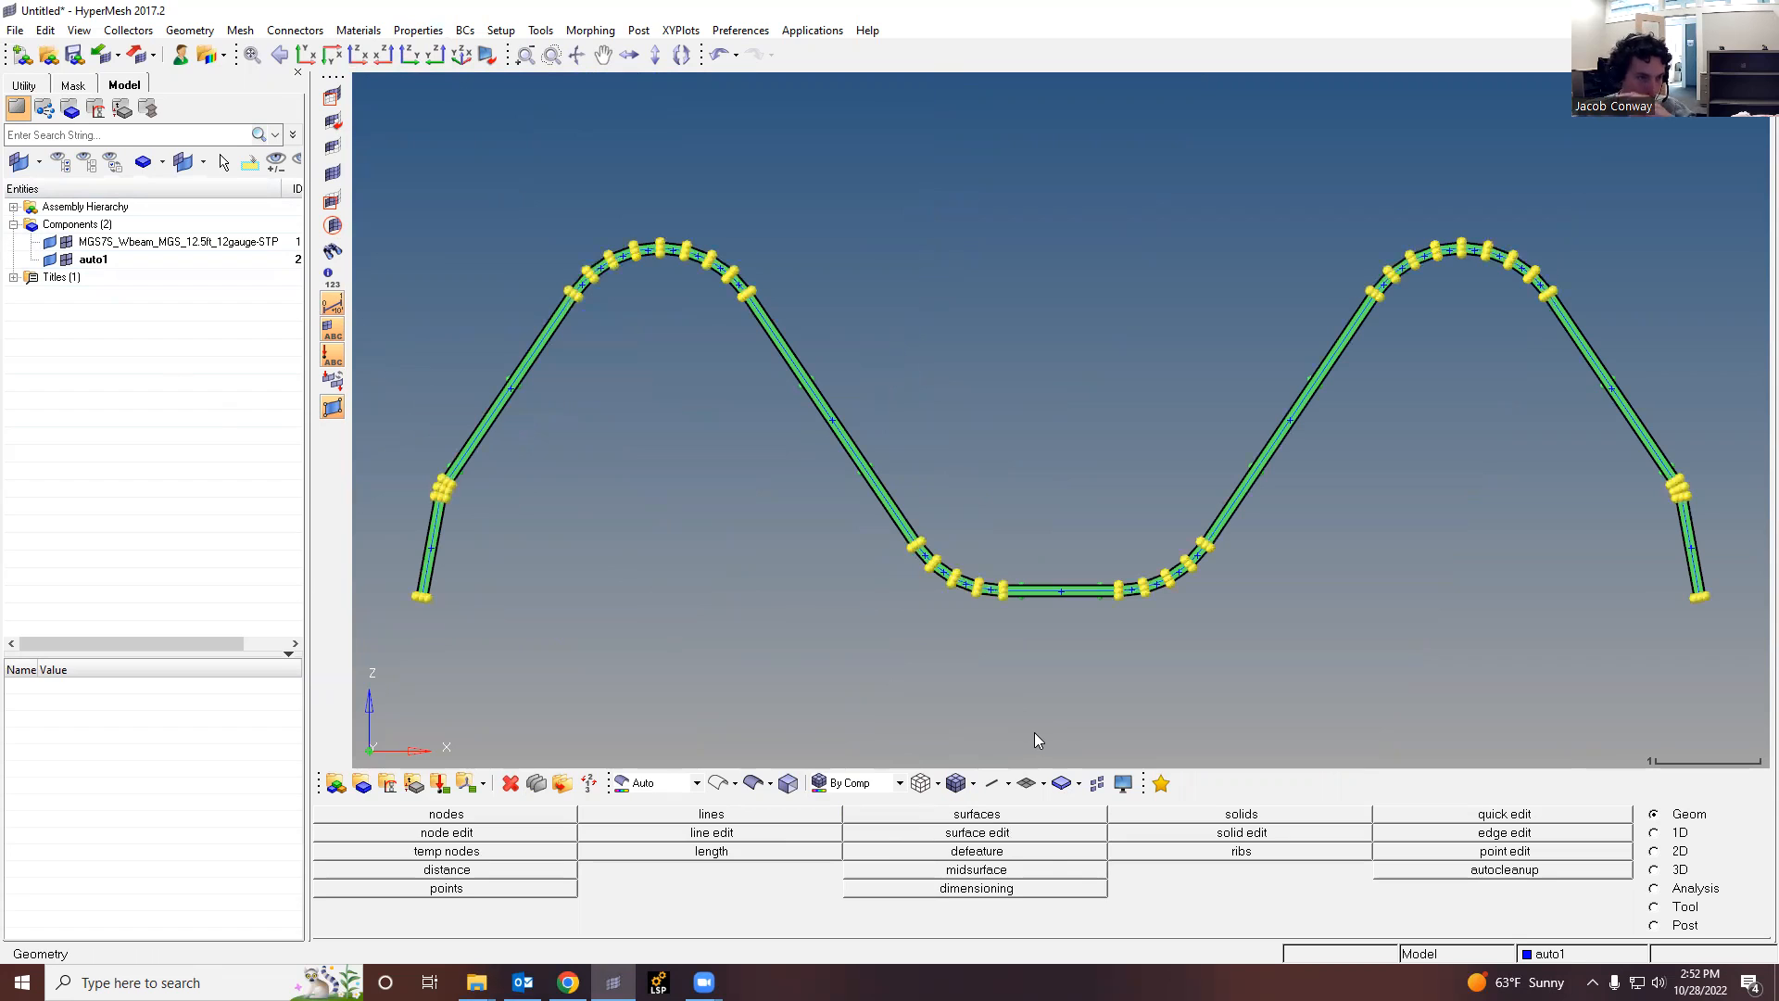
pyautogui.click(977, 833)
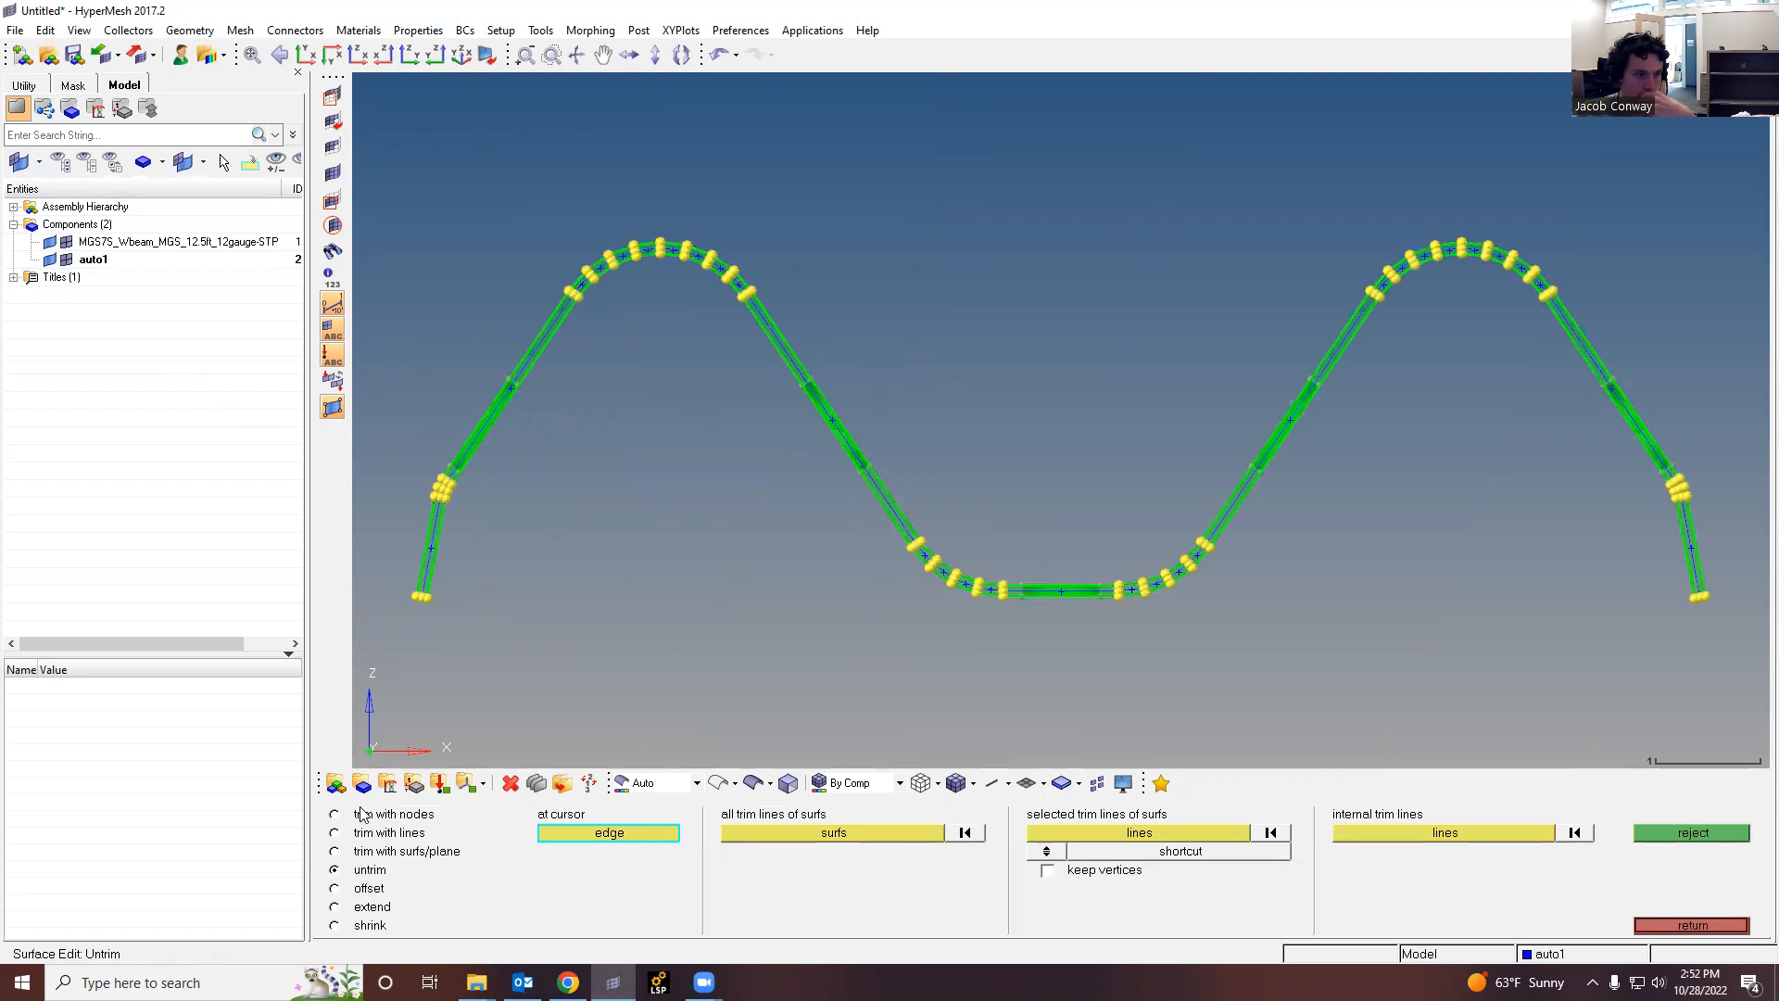
pyautogui.click(336, 833)
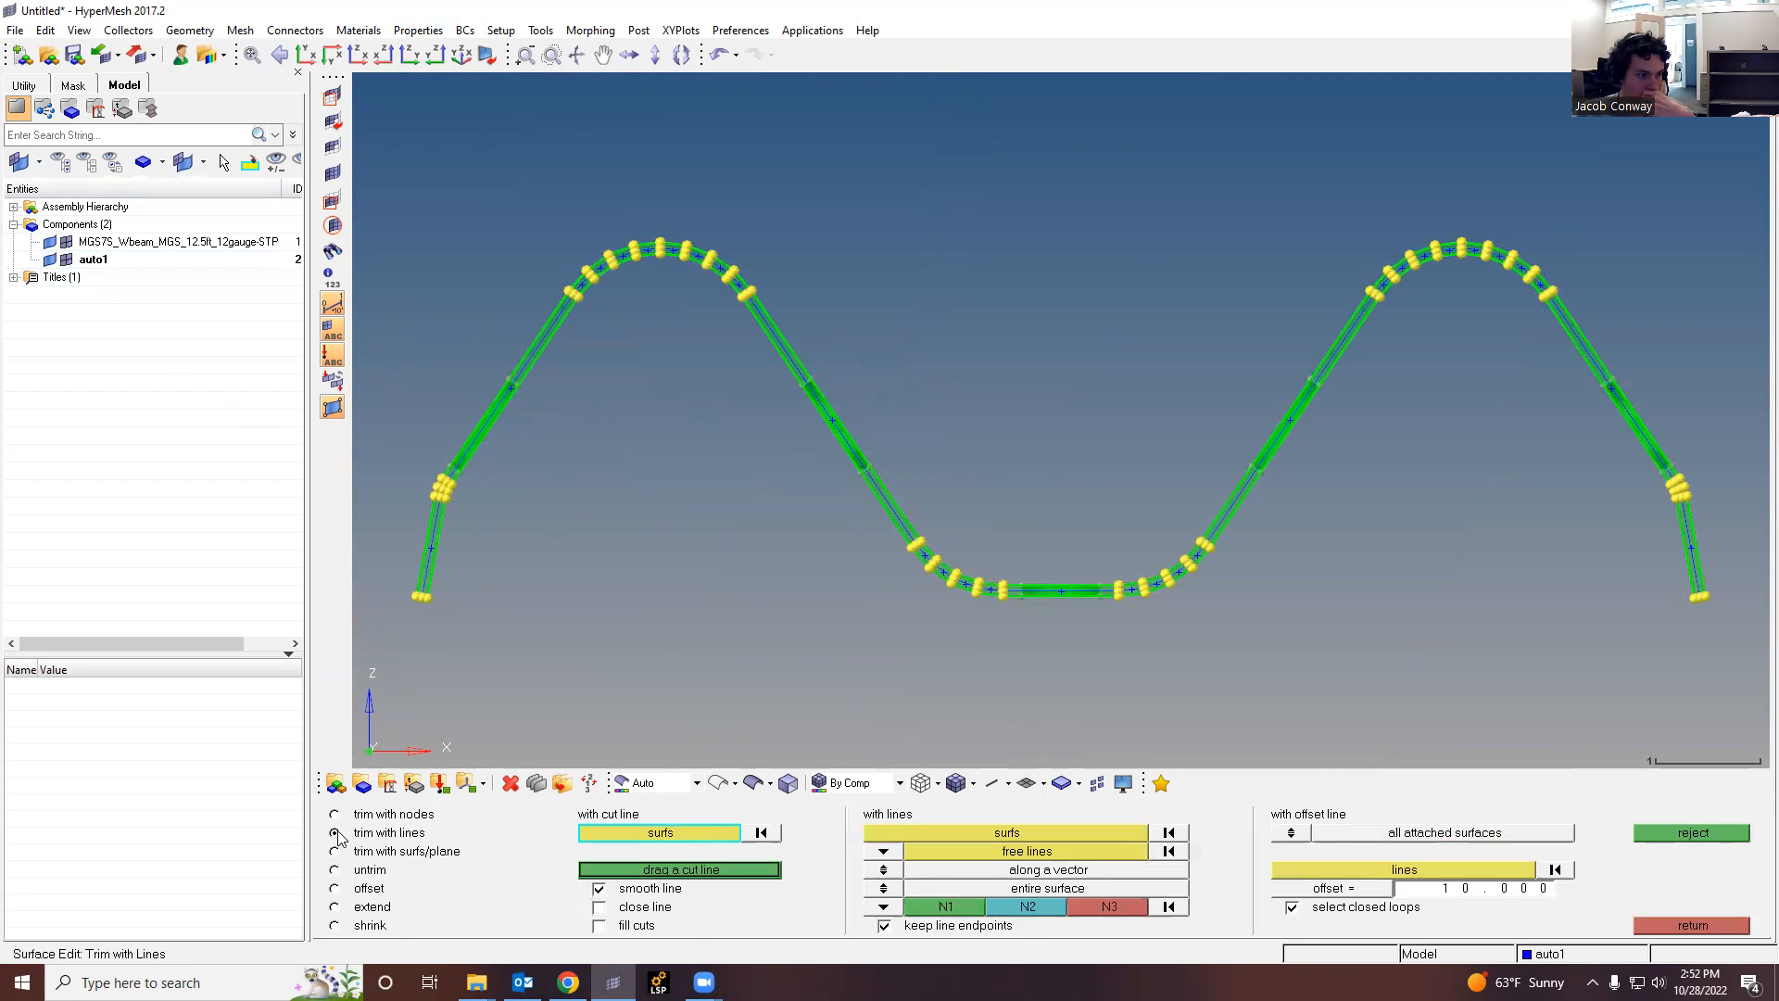
pyautogui.click(973, 830)
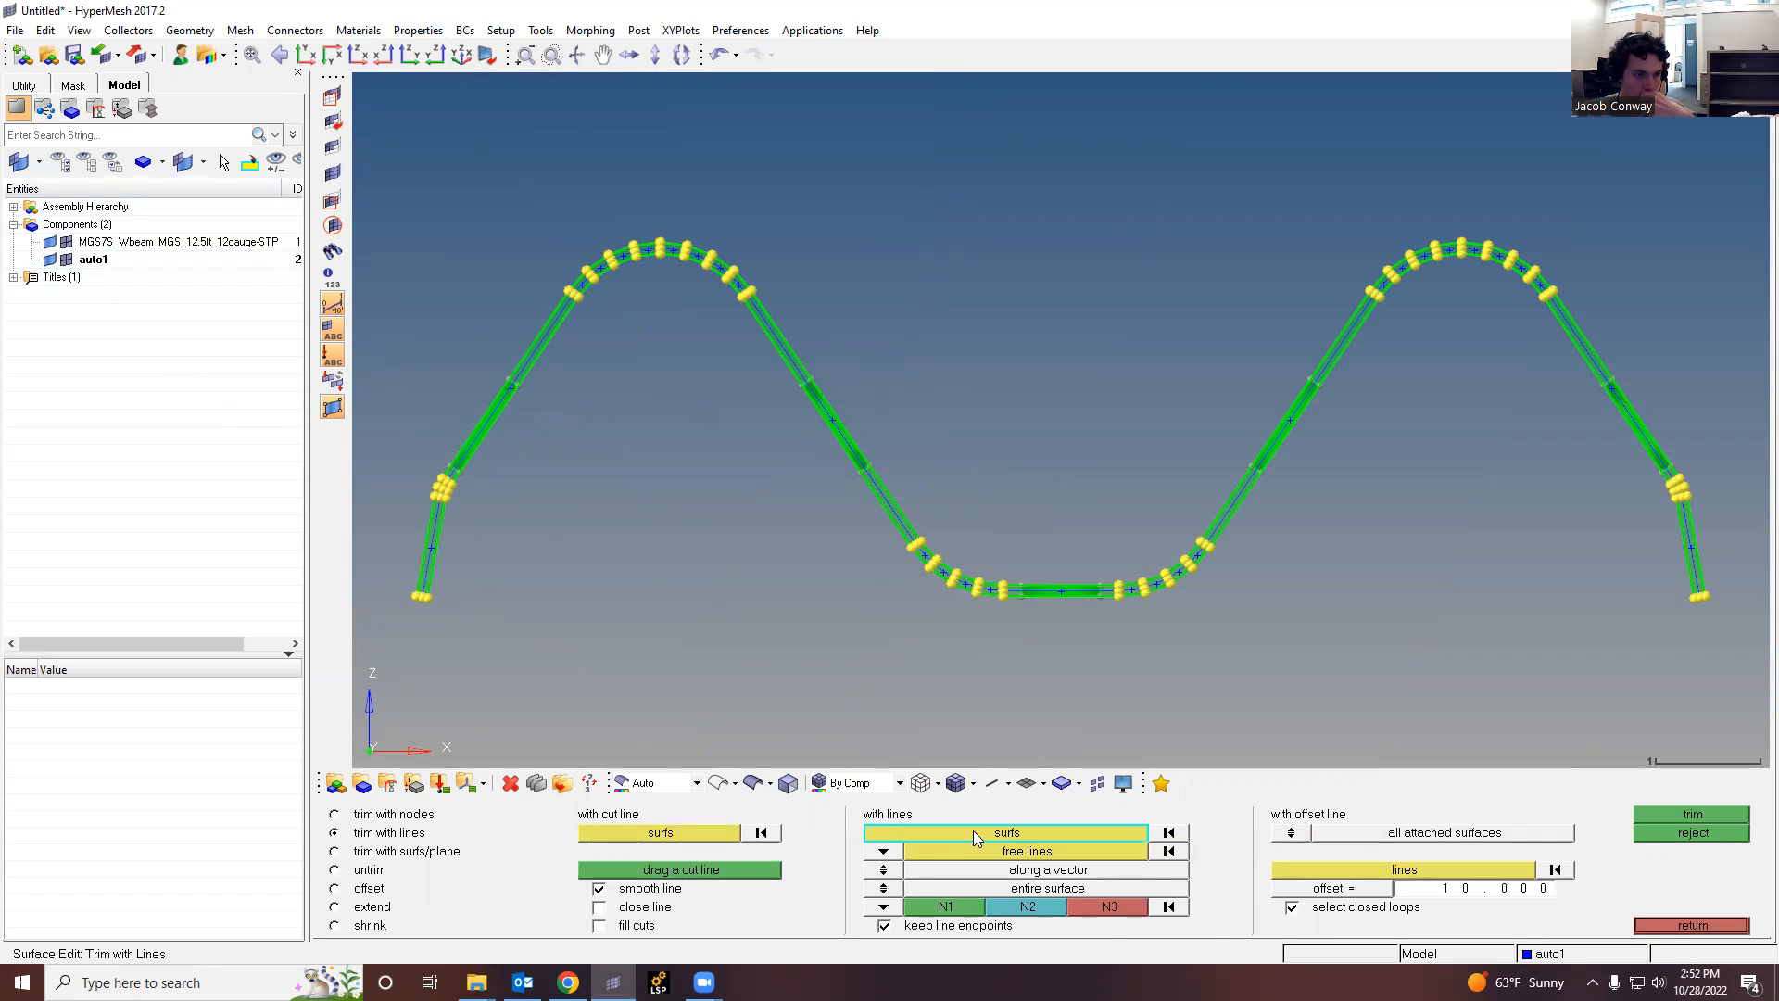
pyautogui.click(883, 854)
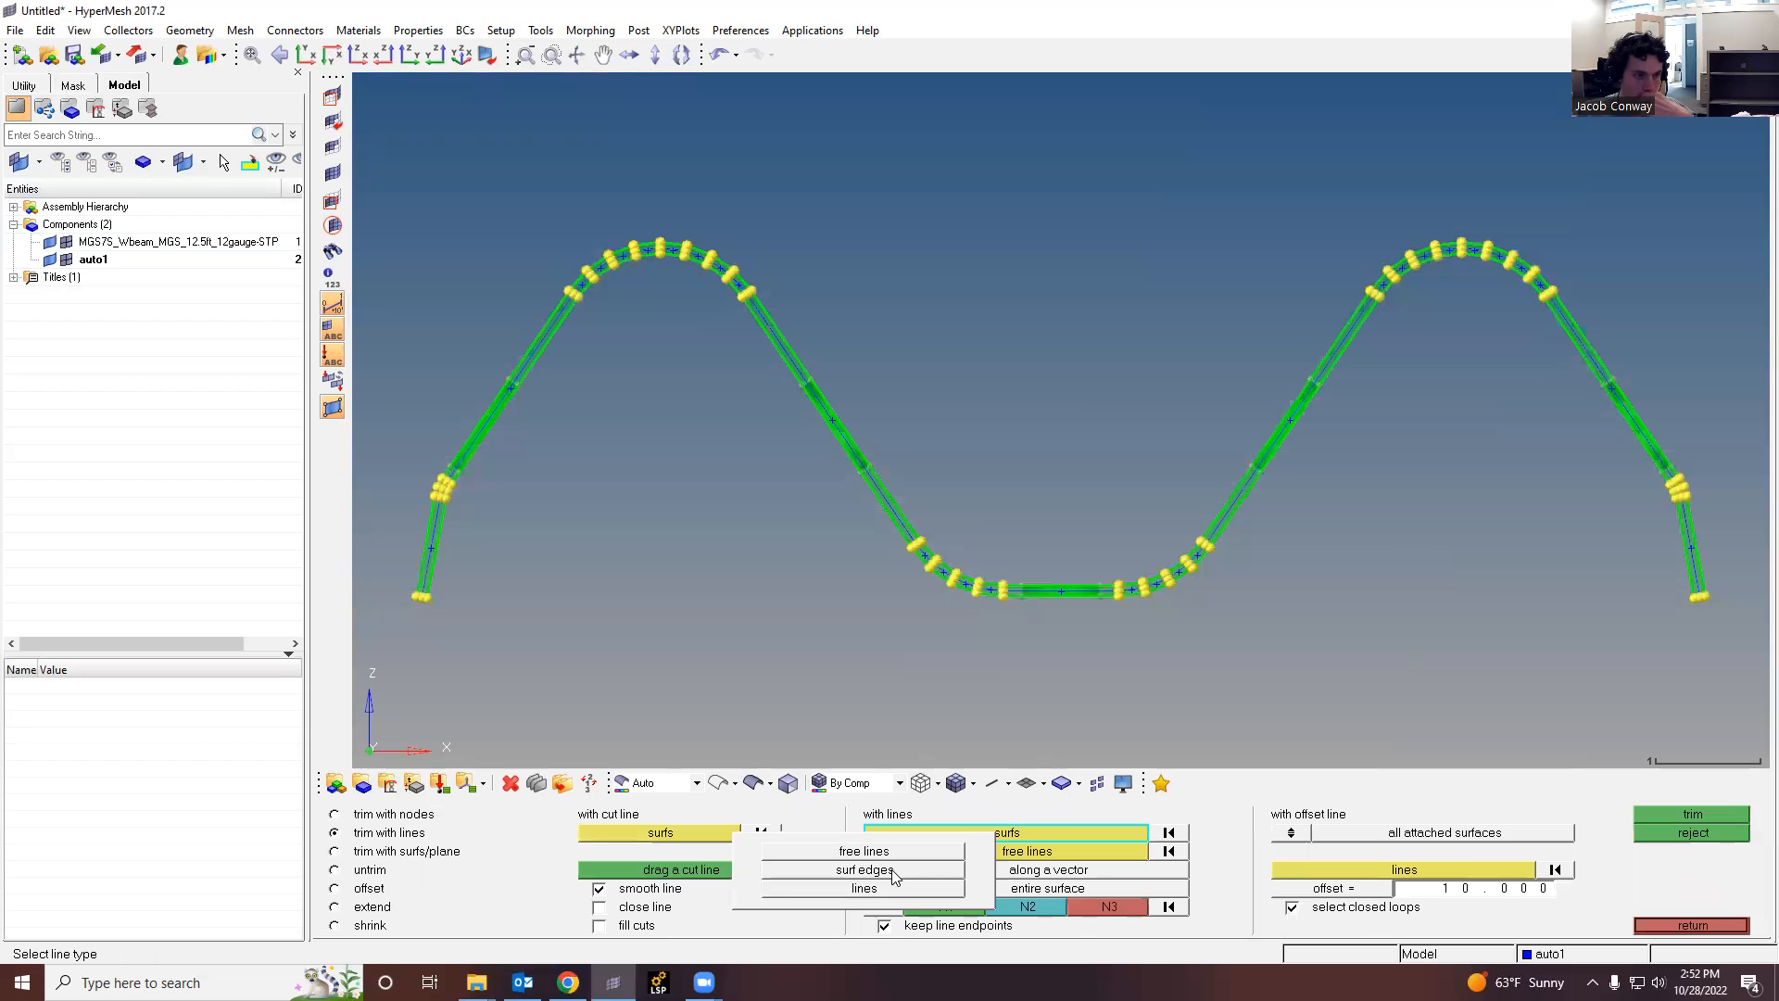
pyautogui.click(894, 872)
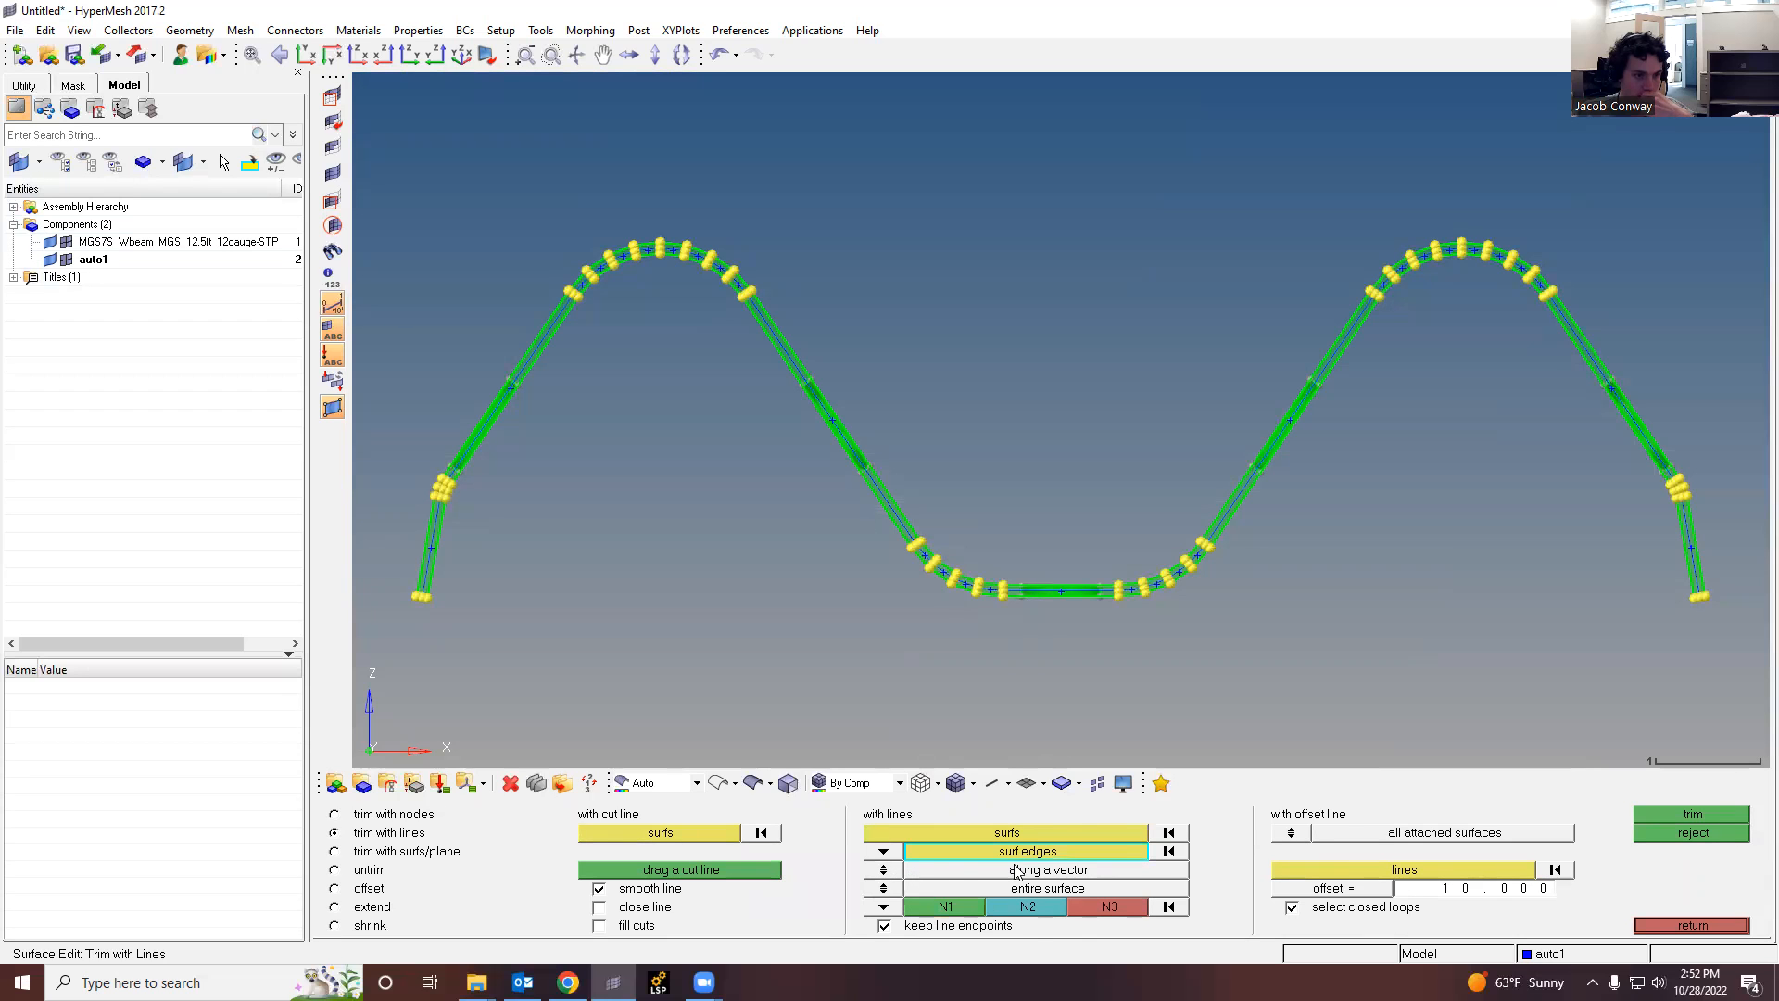
pyautogui.click(886, 871)
pyautogui.click(971, 834)
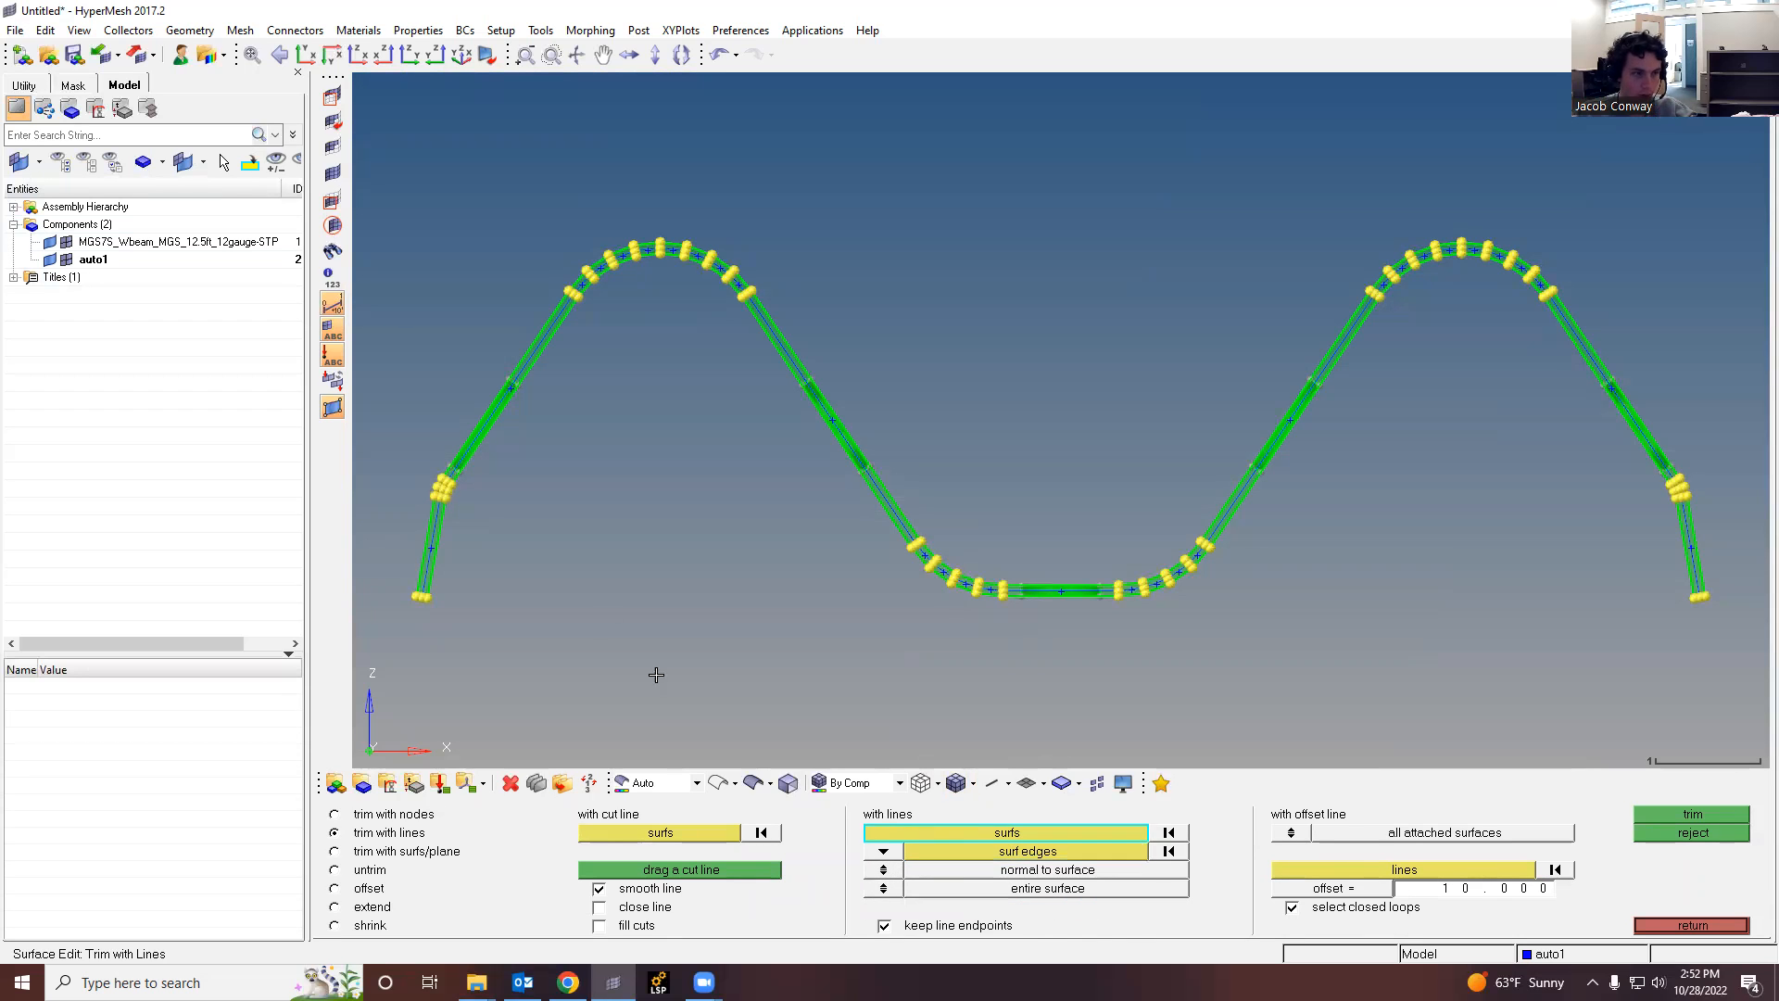
# Step: Select all the midsurface surfaces for trimming with the original geometry hidden, and redisplay the original geometry to view its slots
pyautogui.click(51, 261)
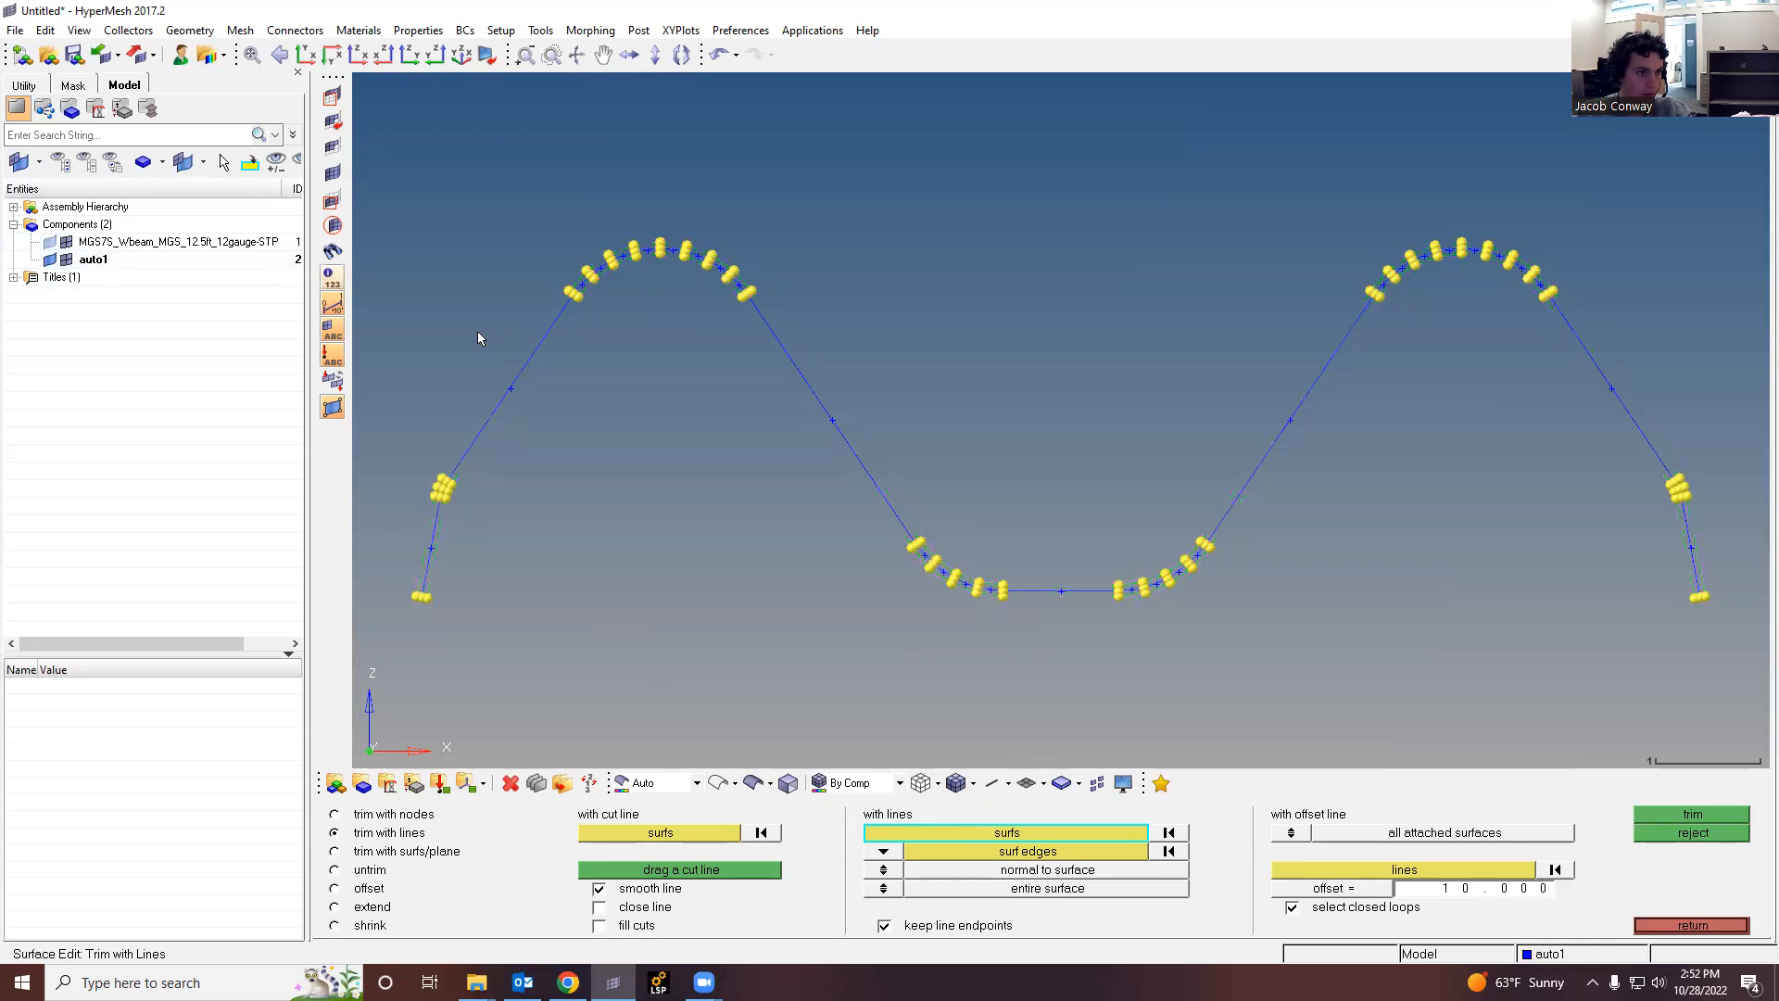
pyautogui.keyDown('ctrl'); pyautogui.moveTo(595, 411); pyautogui.dragTo(601, 486); pyautogui.keyUp('ctrl')
pyautogui.keyDown('ctrl'); pyautogui.scroll(-5, 799, 403); pyautogui.keyUp('ctrl')
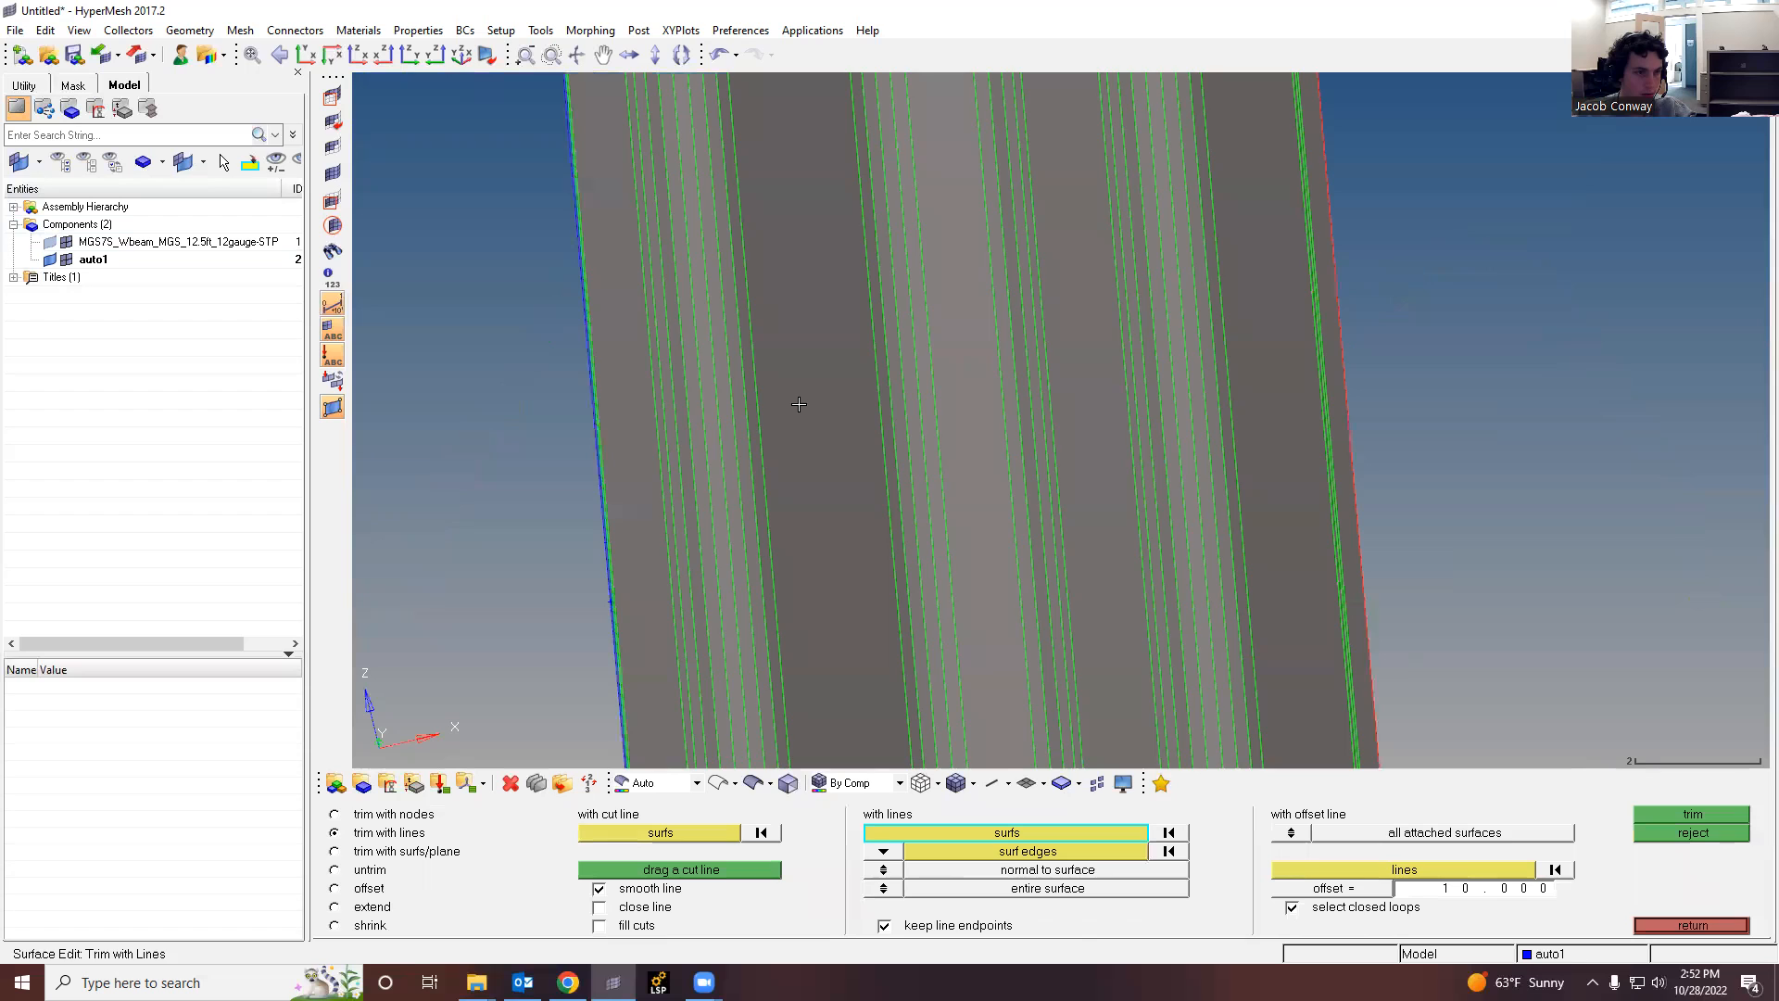
pyautogui.keyDown('shift'); pyautogui.moveTo(953, 565); pyautogui.dragTo(628, 175); pyautogui.keyUp('shift')
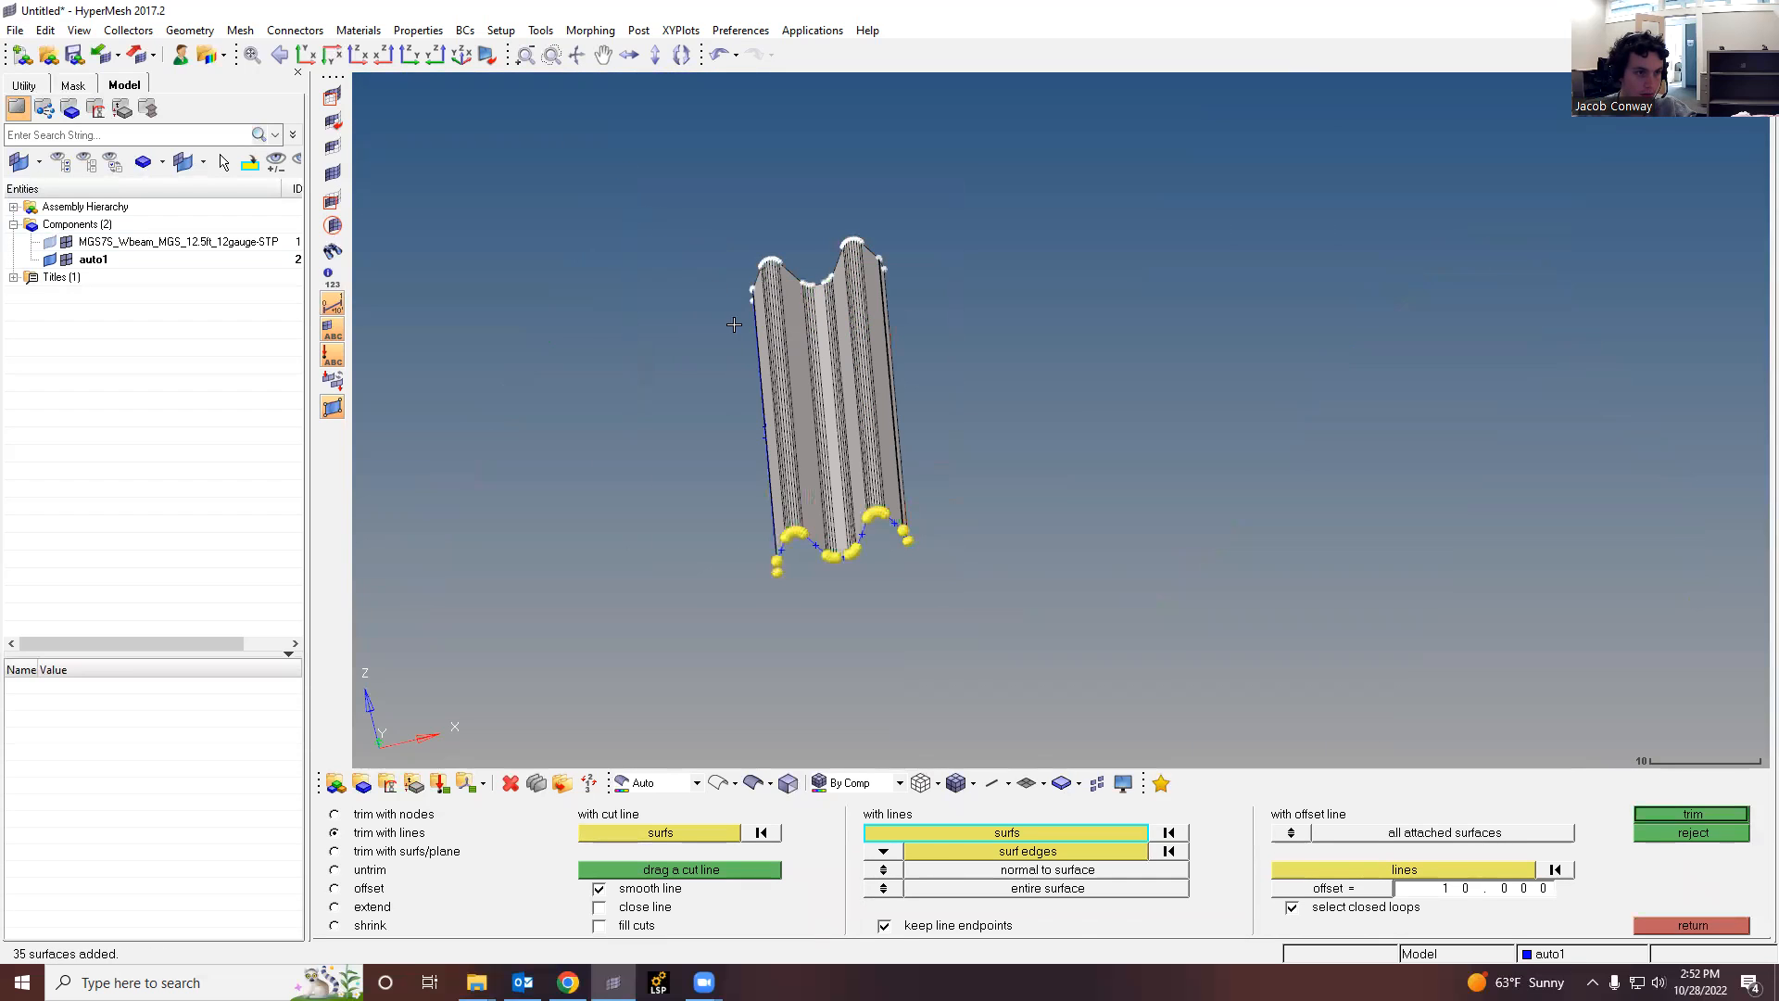
pyautogui.keyDown('shift'); pyautogui.moveTo(995, 621); pyautogui.dragTo(634, 222); pyautogui.keyUp('shift')
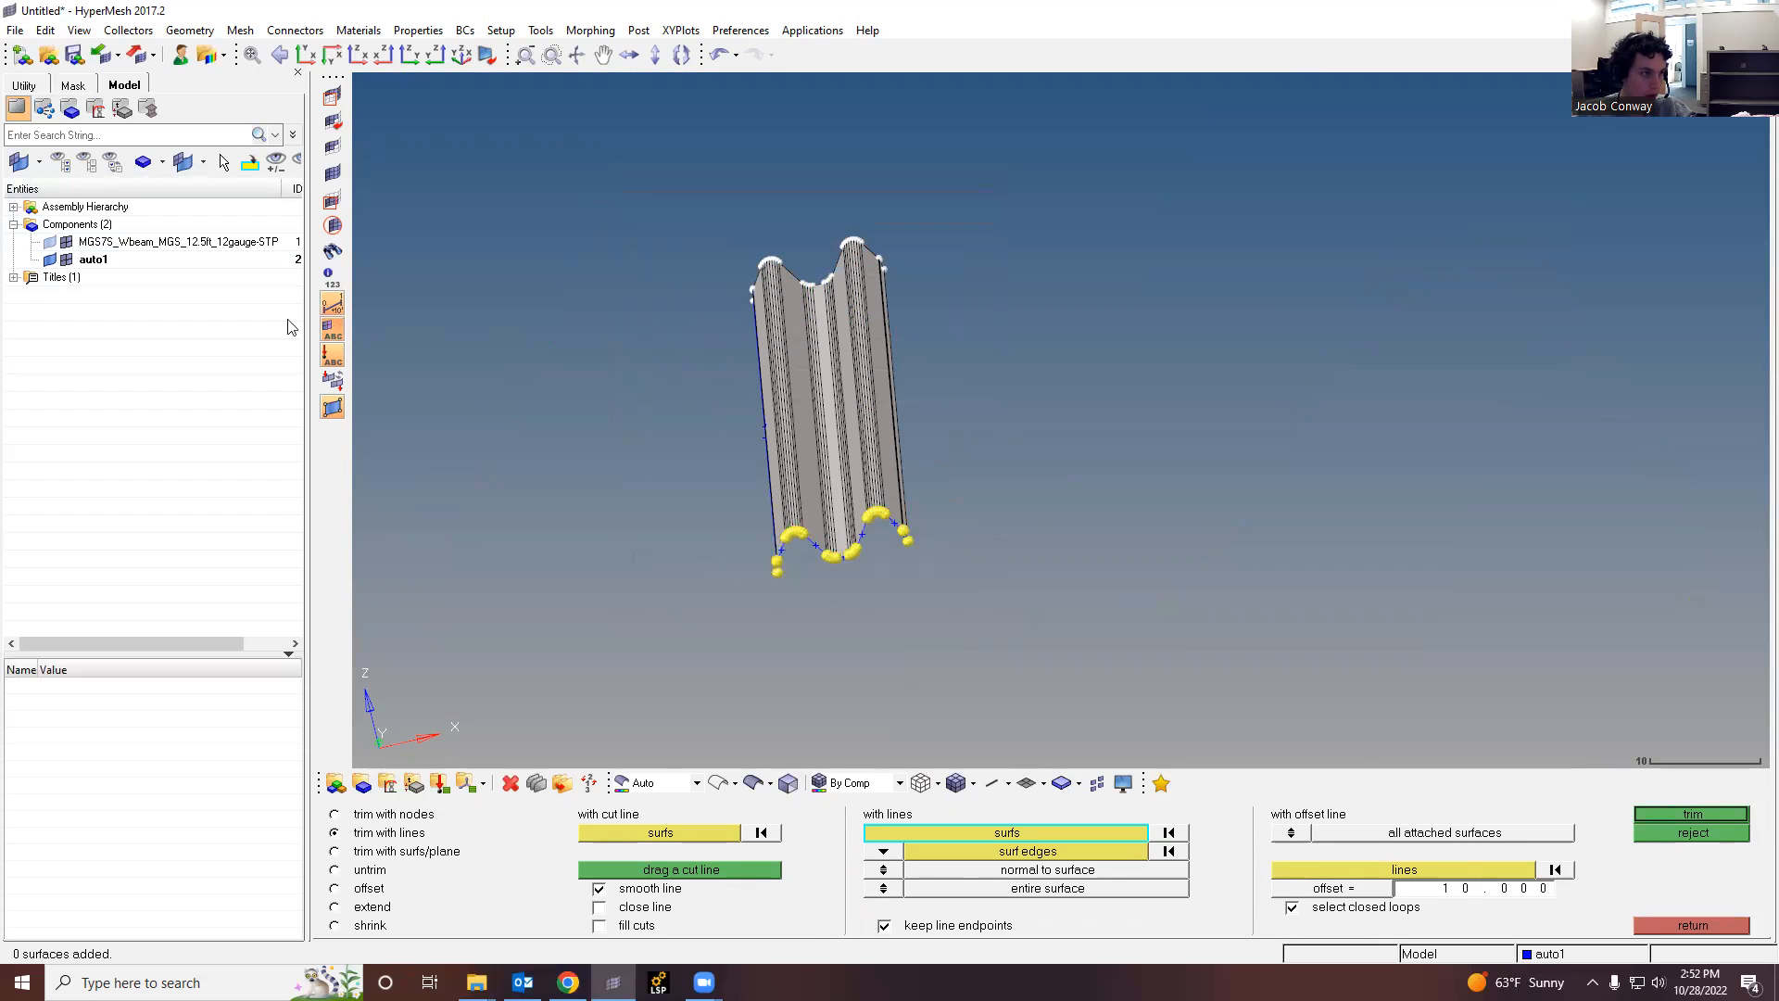
pyautogui.scroll(4, 866, 602)
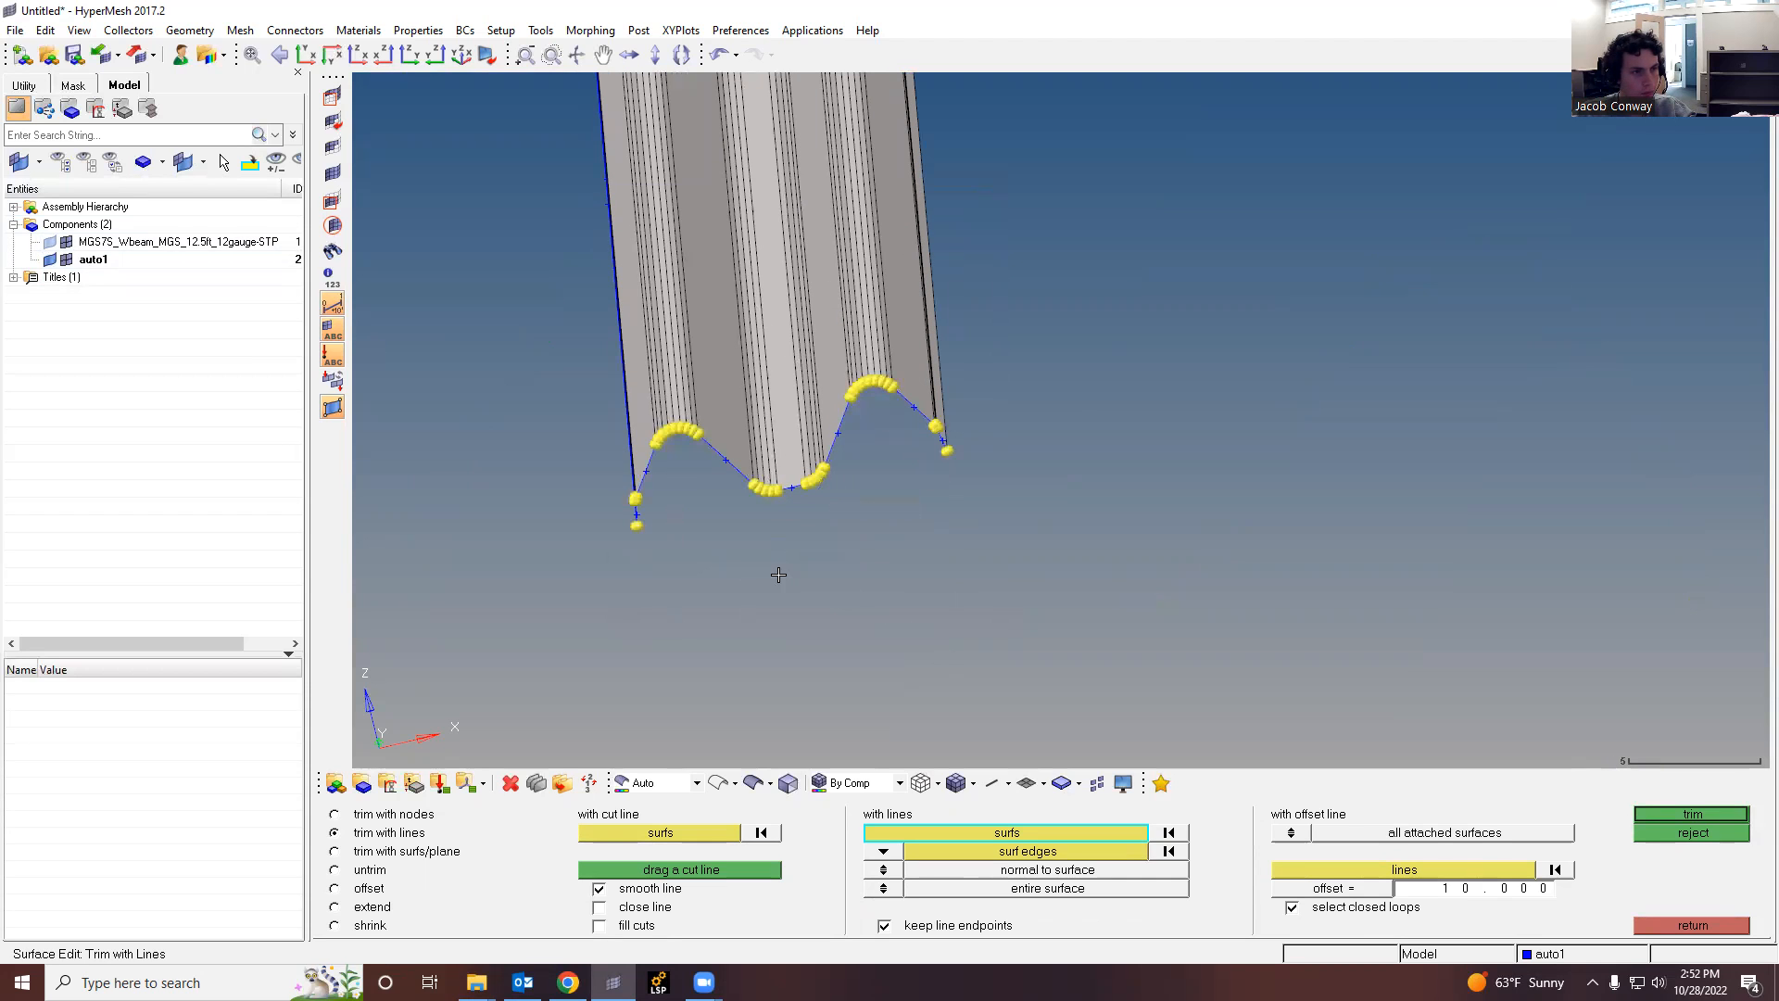
pyautogui.scroll(1, 773, 564)
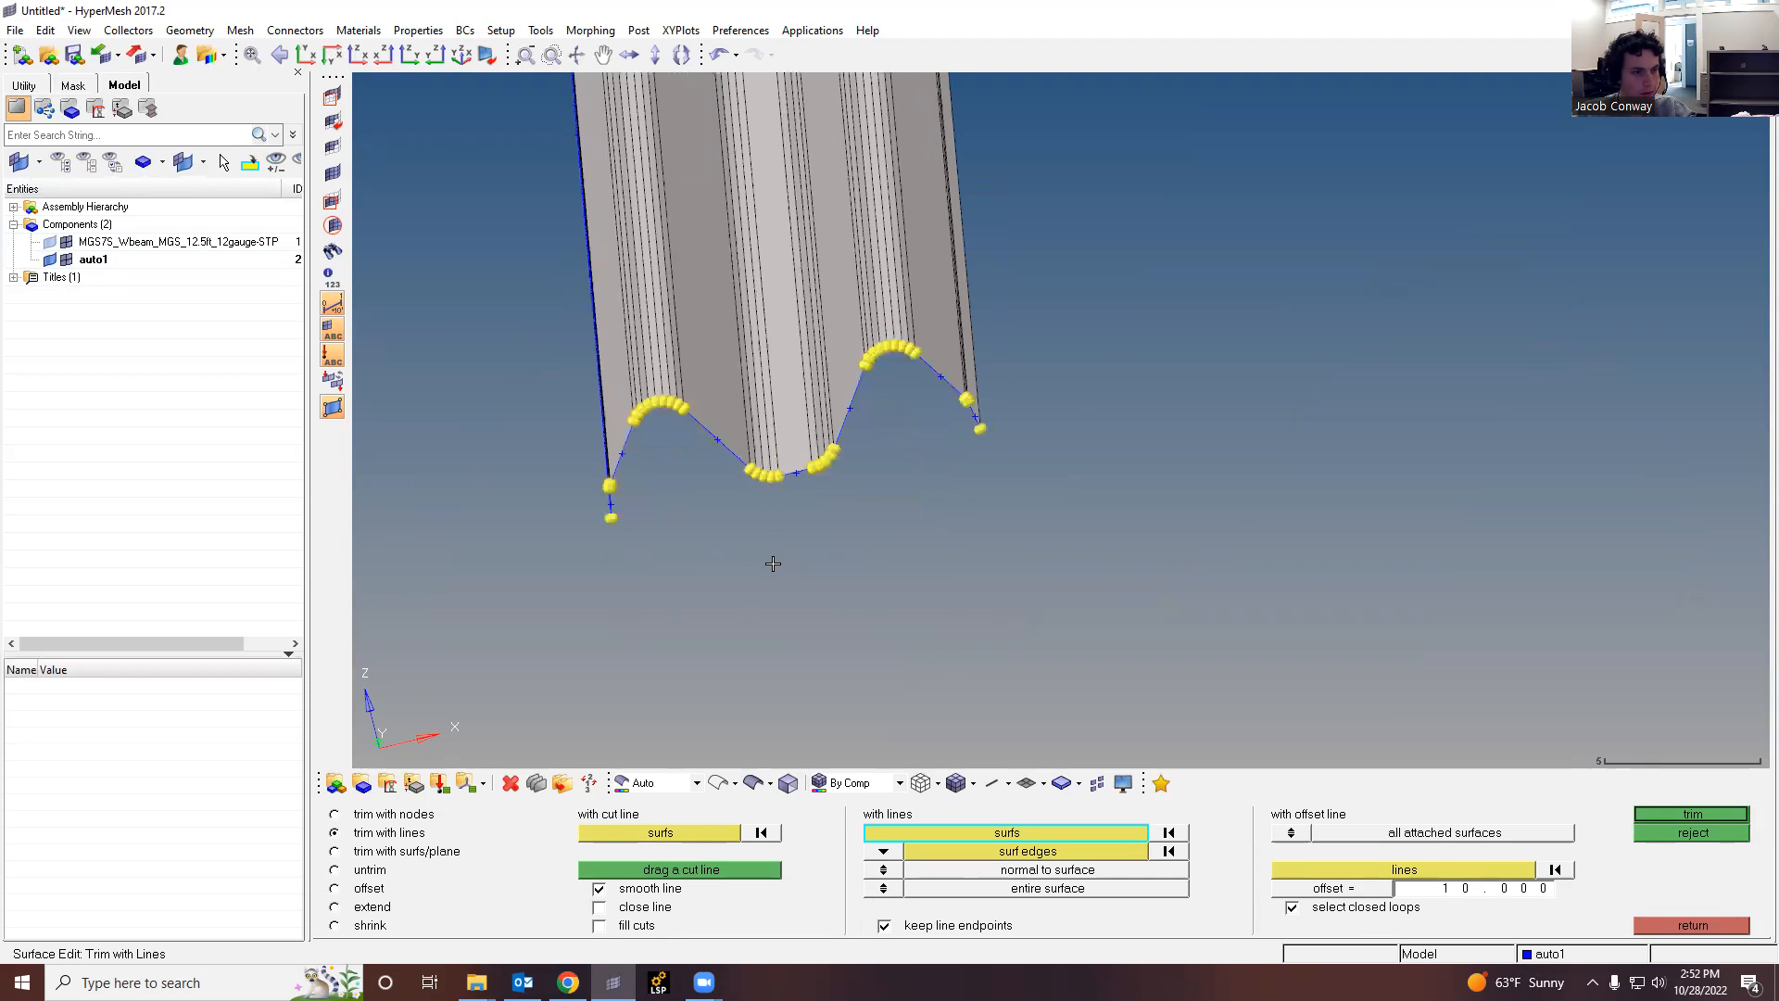
pyautogui.click(49, 242)
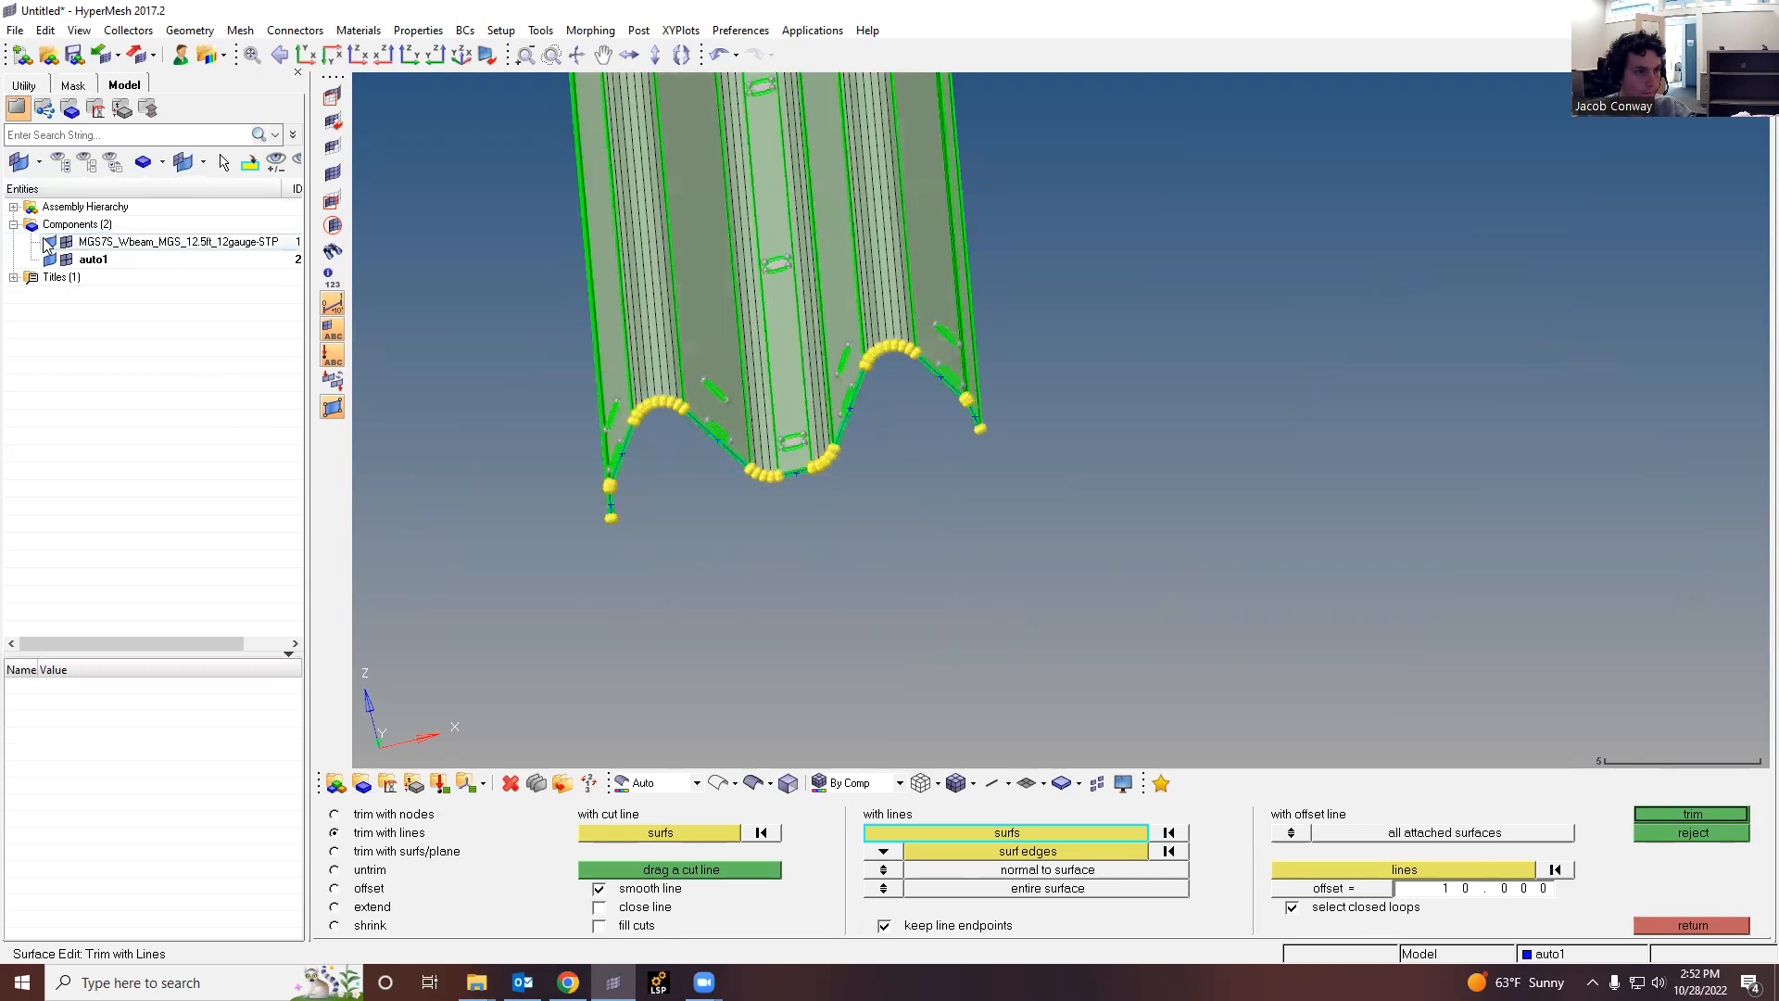
pyautogui.keyDown('ctrl'); pyautogui.moveTo(782, 520); pyautogui.dragTo(758, 547); pyautogui.keyUp('ctrl')
pyautogui.keyDown('ctrl'); pyautogui.moveTo(628, 539); pyautogui.dragTo(625, 561); pyautogui.keyUp('ctrl')
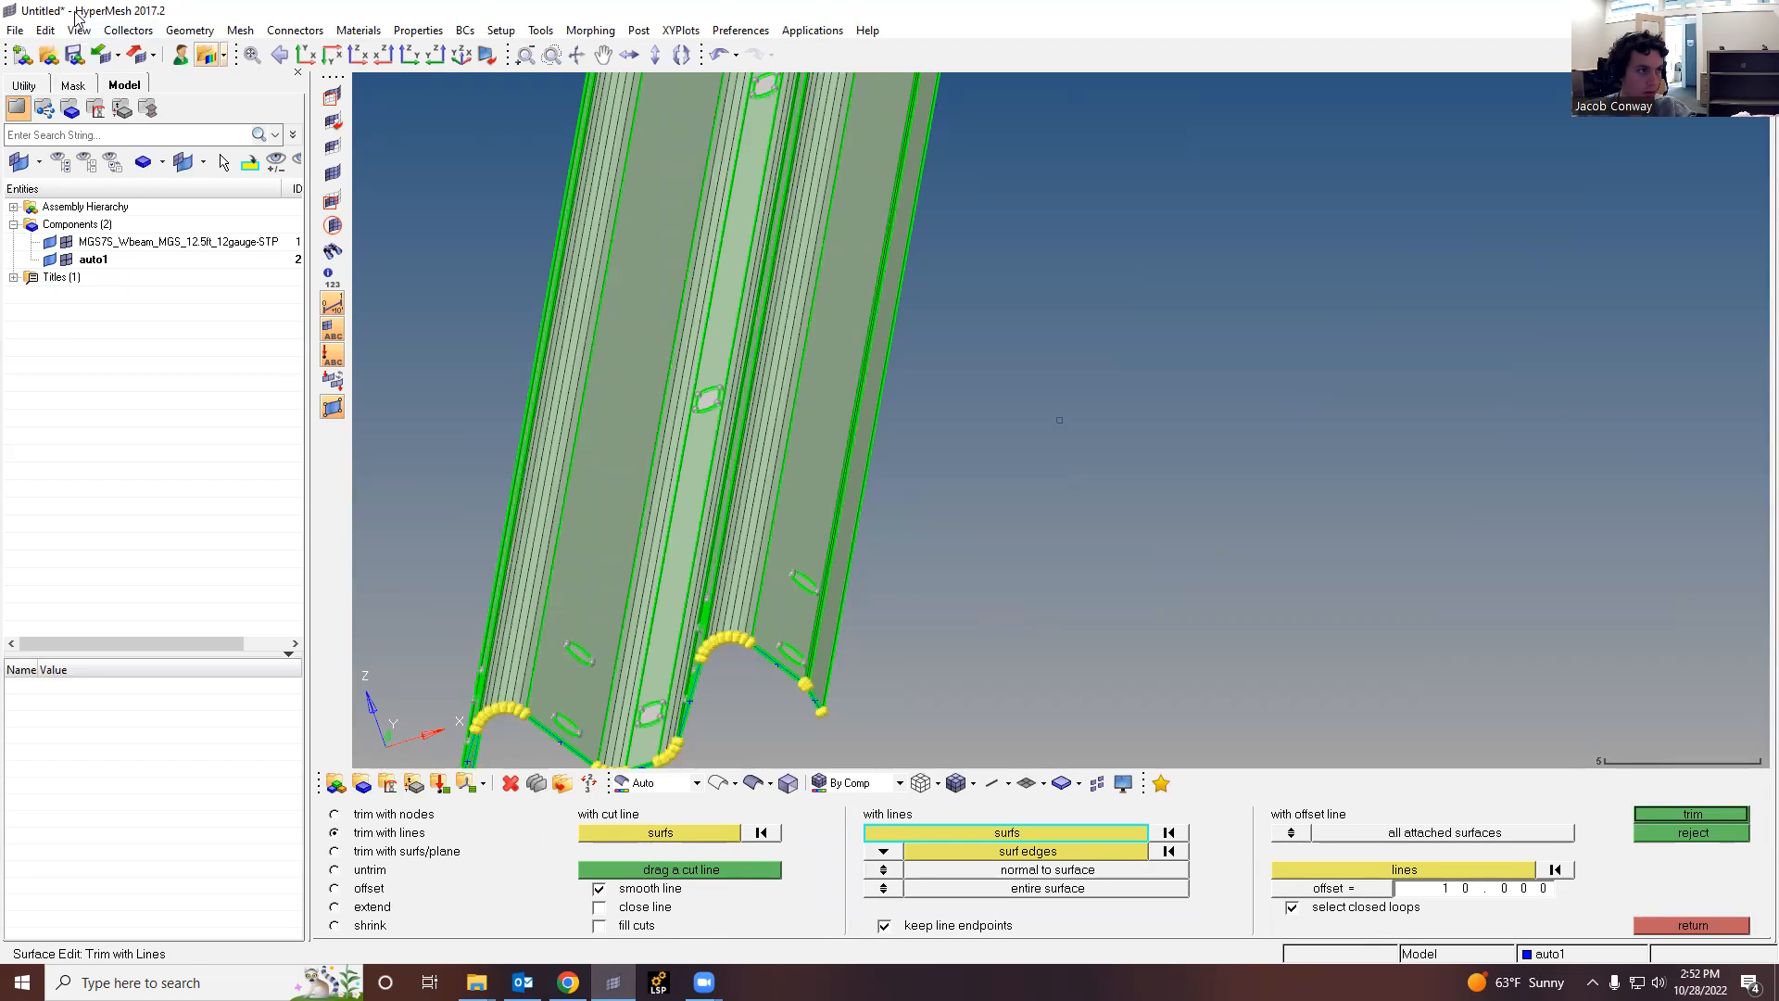
# Step: Start saving the model under the name wrail prelim midsurface, choosing the wrail folder within HW4 Impact on the Desktop
pyautogui.click(15, 30)
pyautogui.click(47, 132)
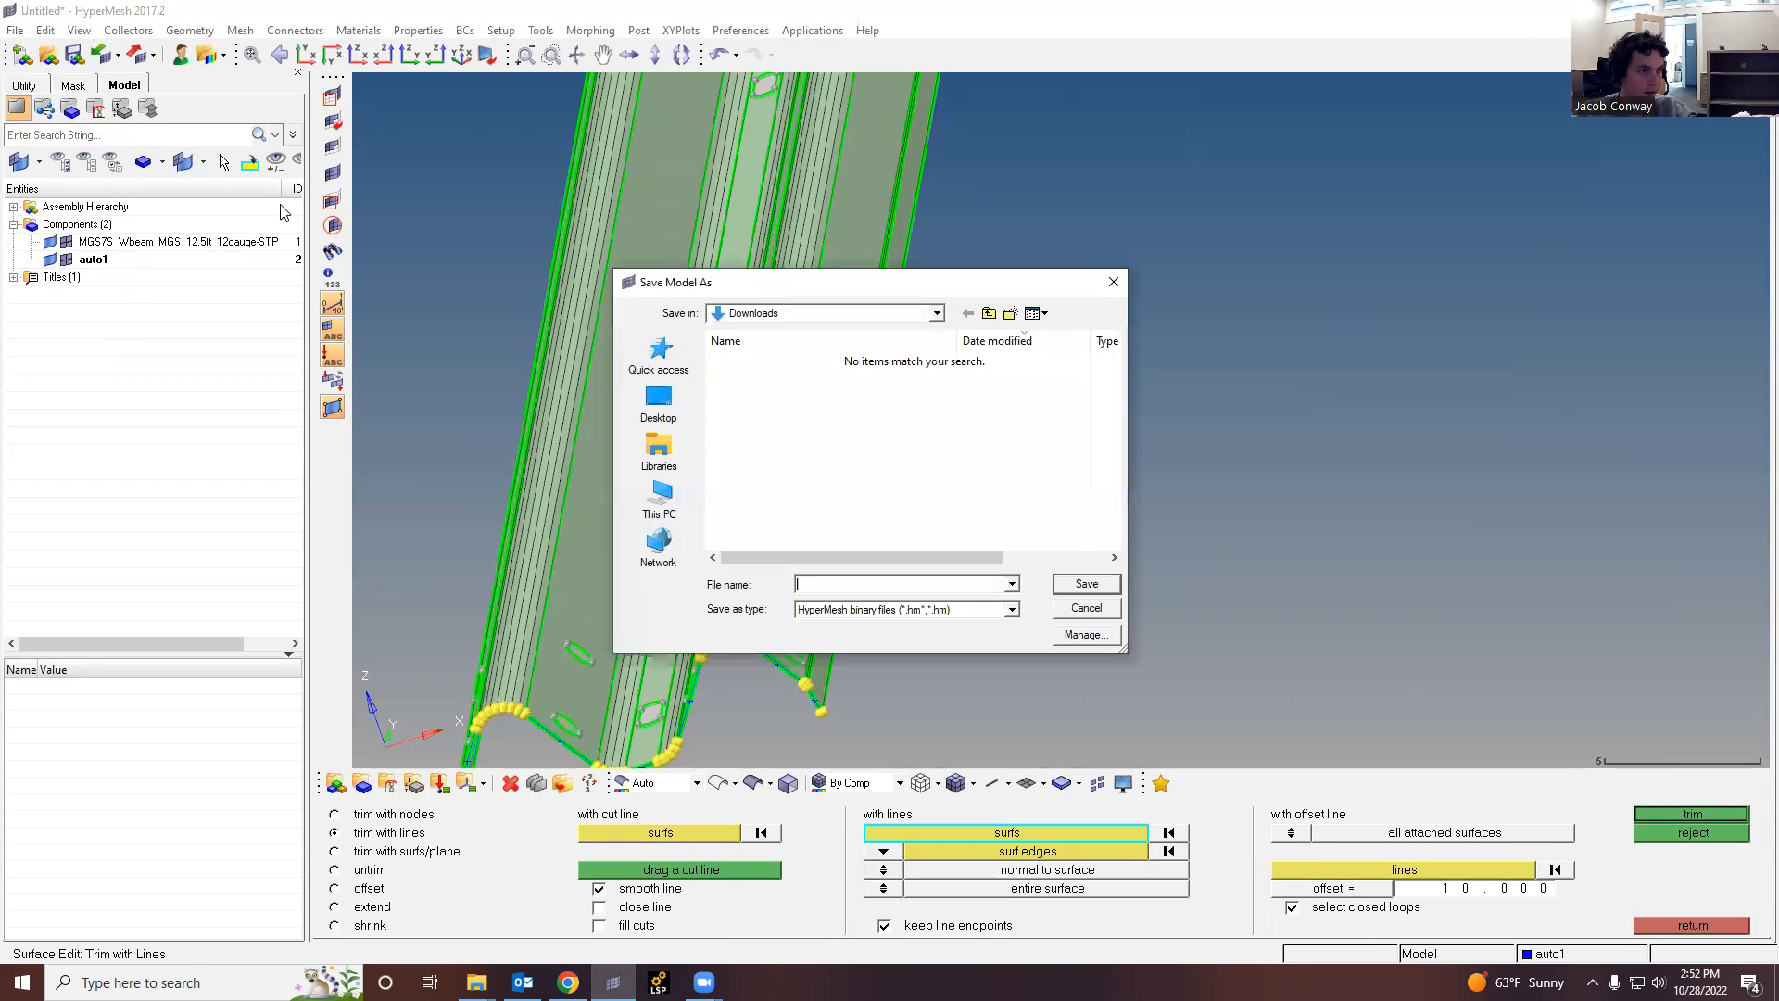
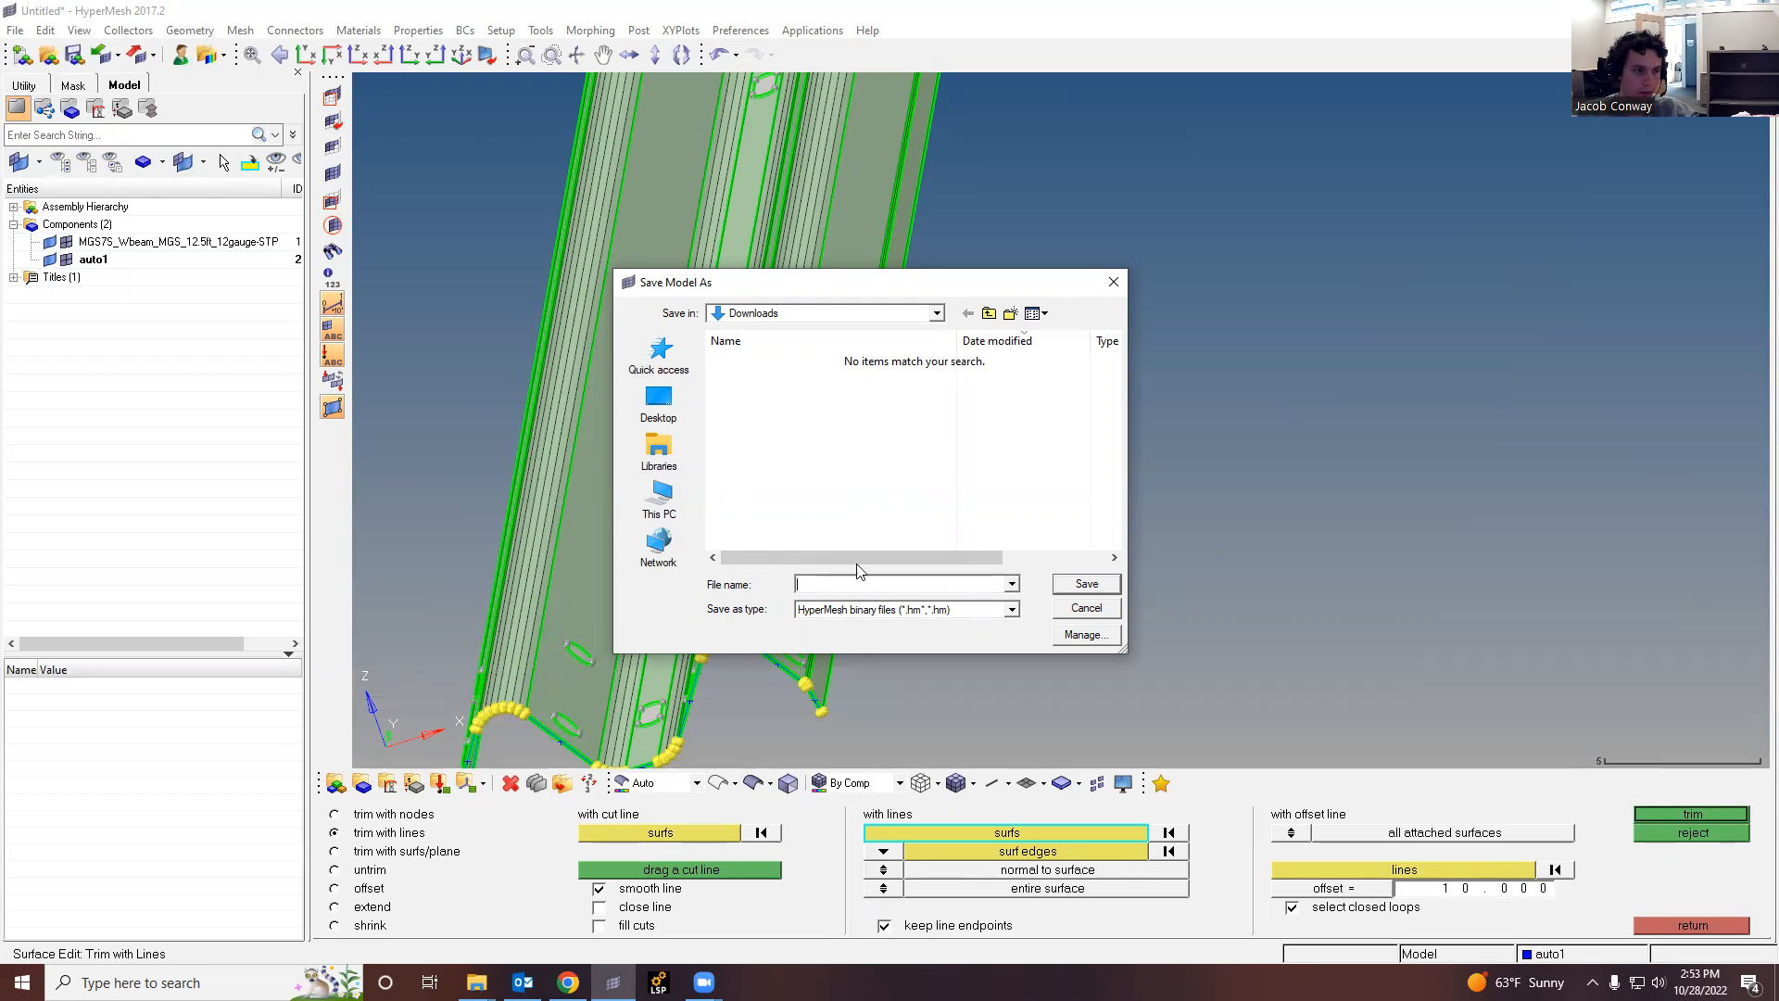
pyautogui.click(661, 398)
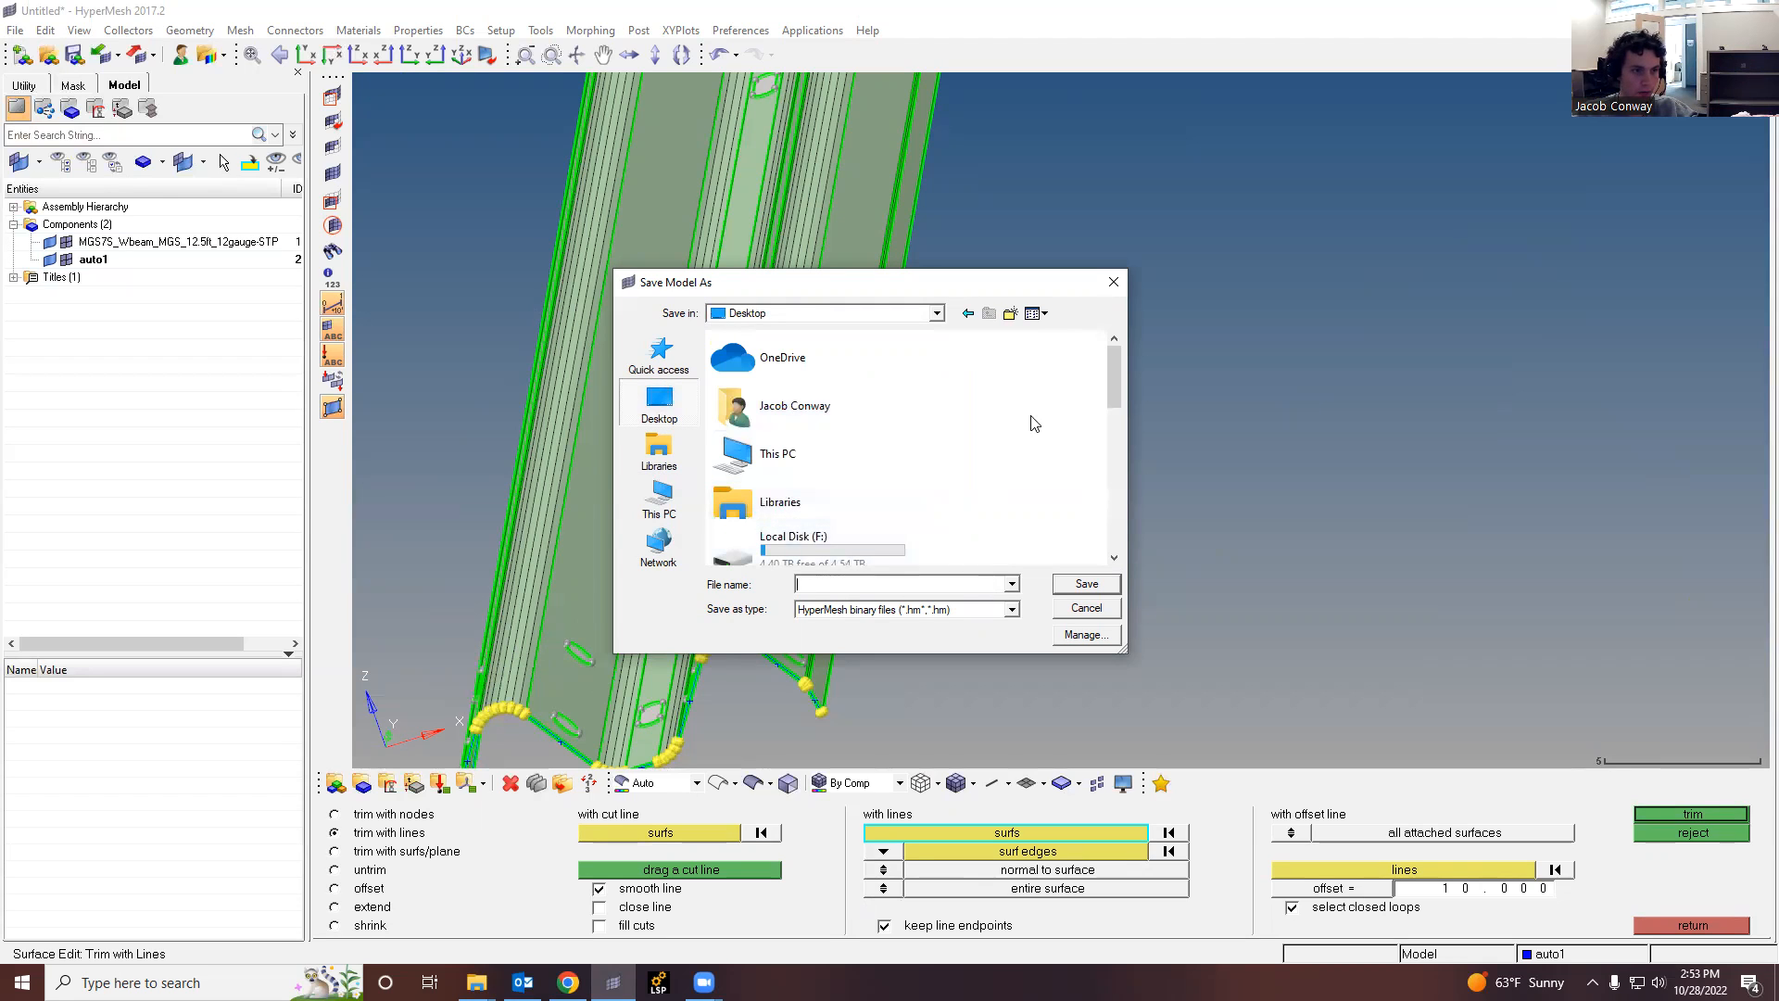
pyautogui.moveTo(1118, 370); pyautogui.dragTo(1124, 395)
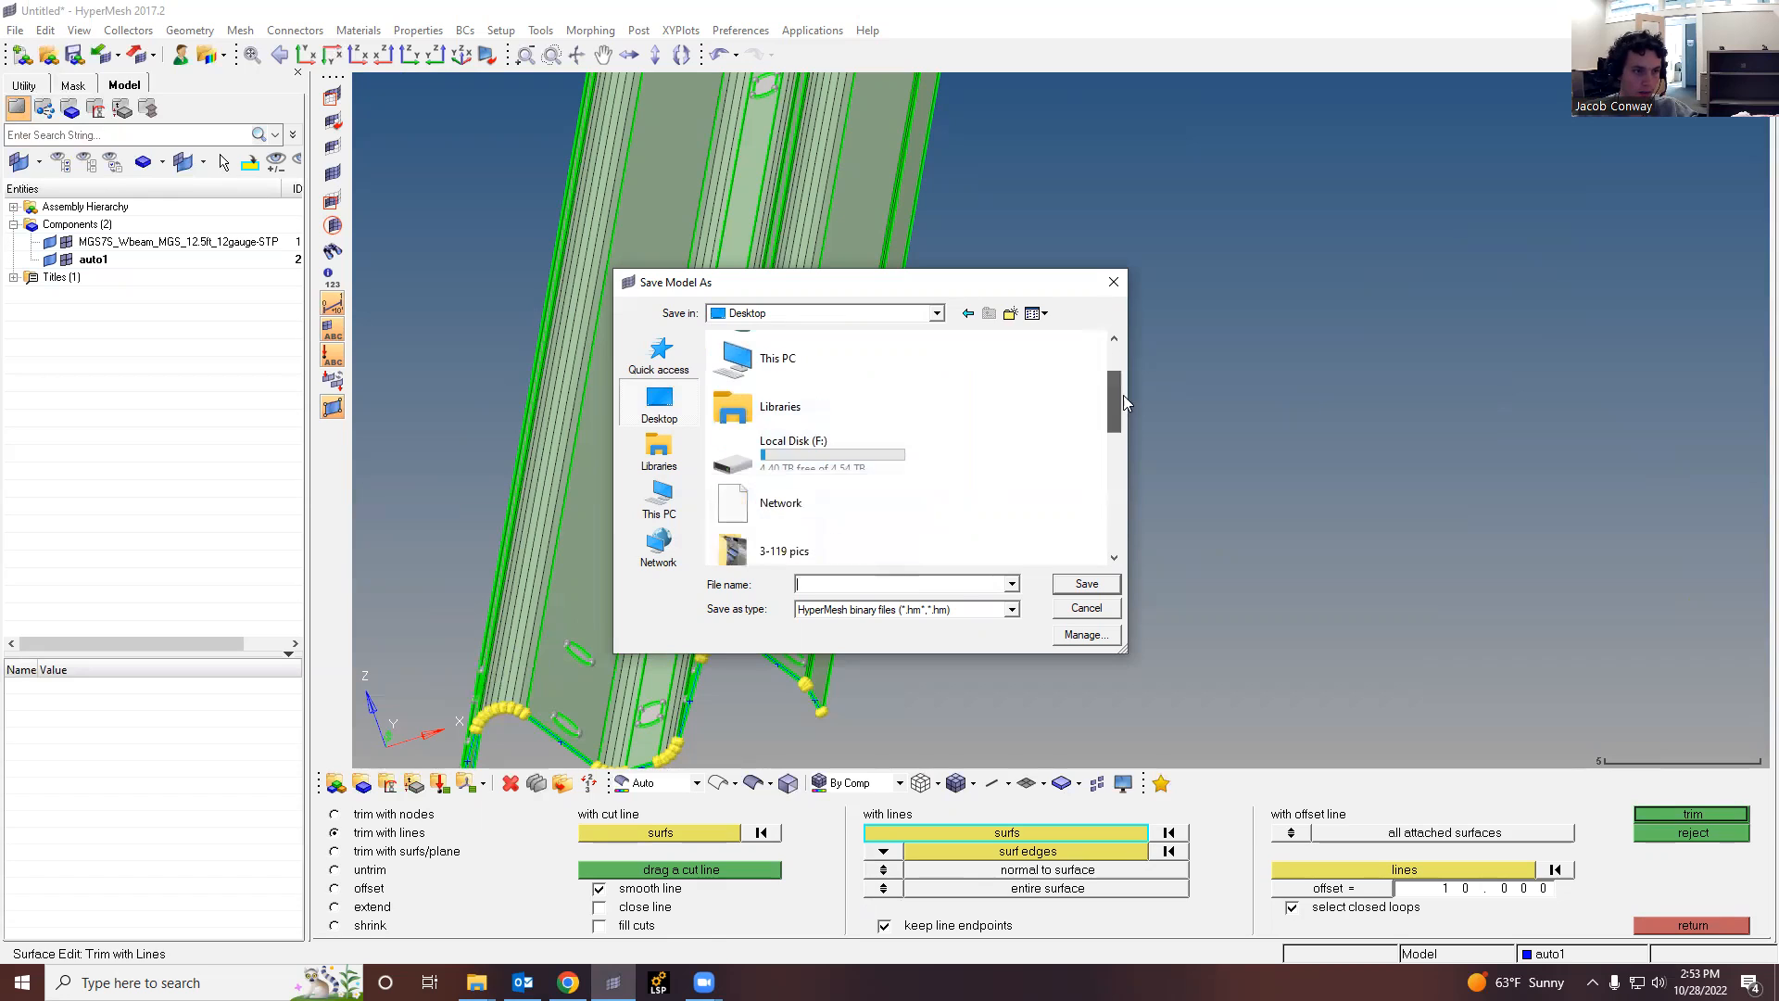
pyautogui.click(811, 584)
pyautogui.write('wra')
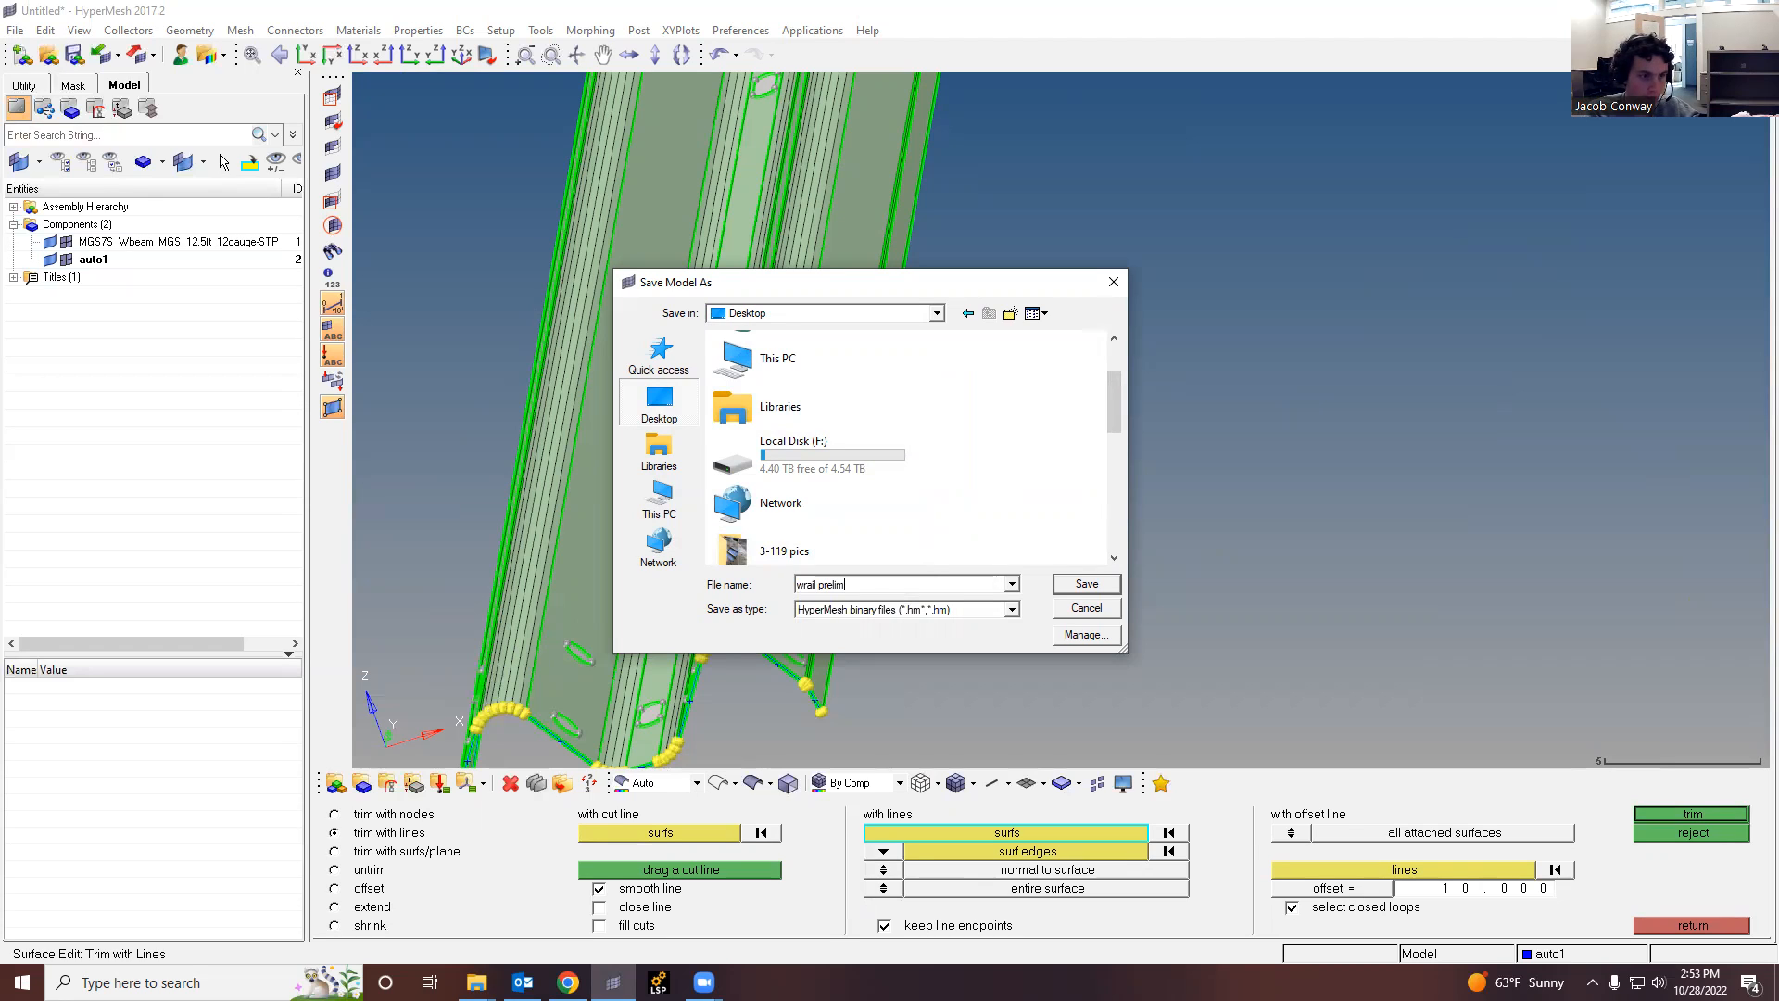
pyautogui.write('il prelim midsurf')
pyautogui.click(1113, 556)
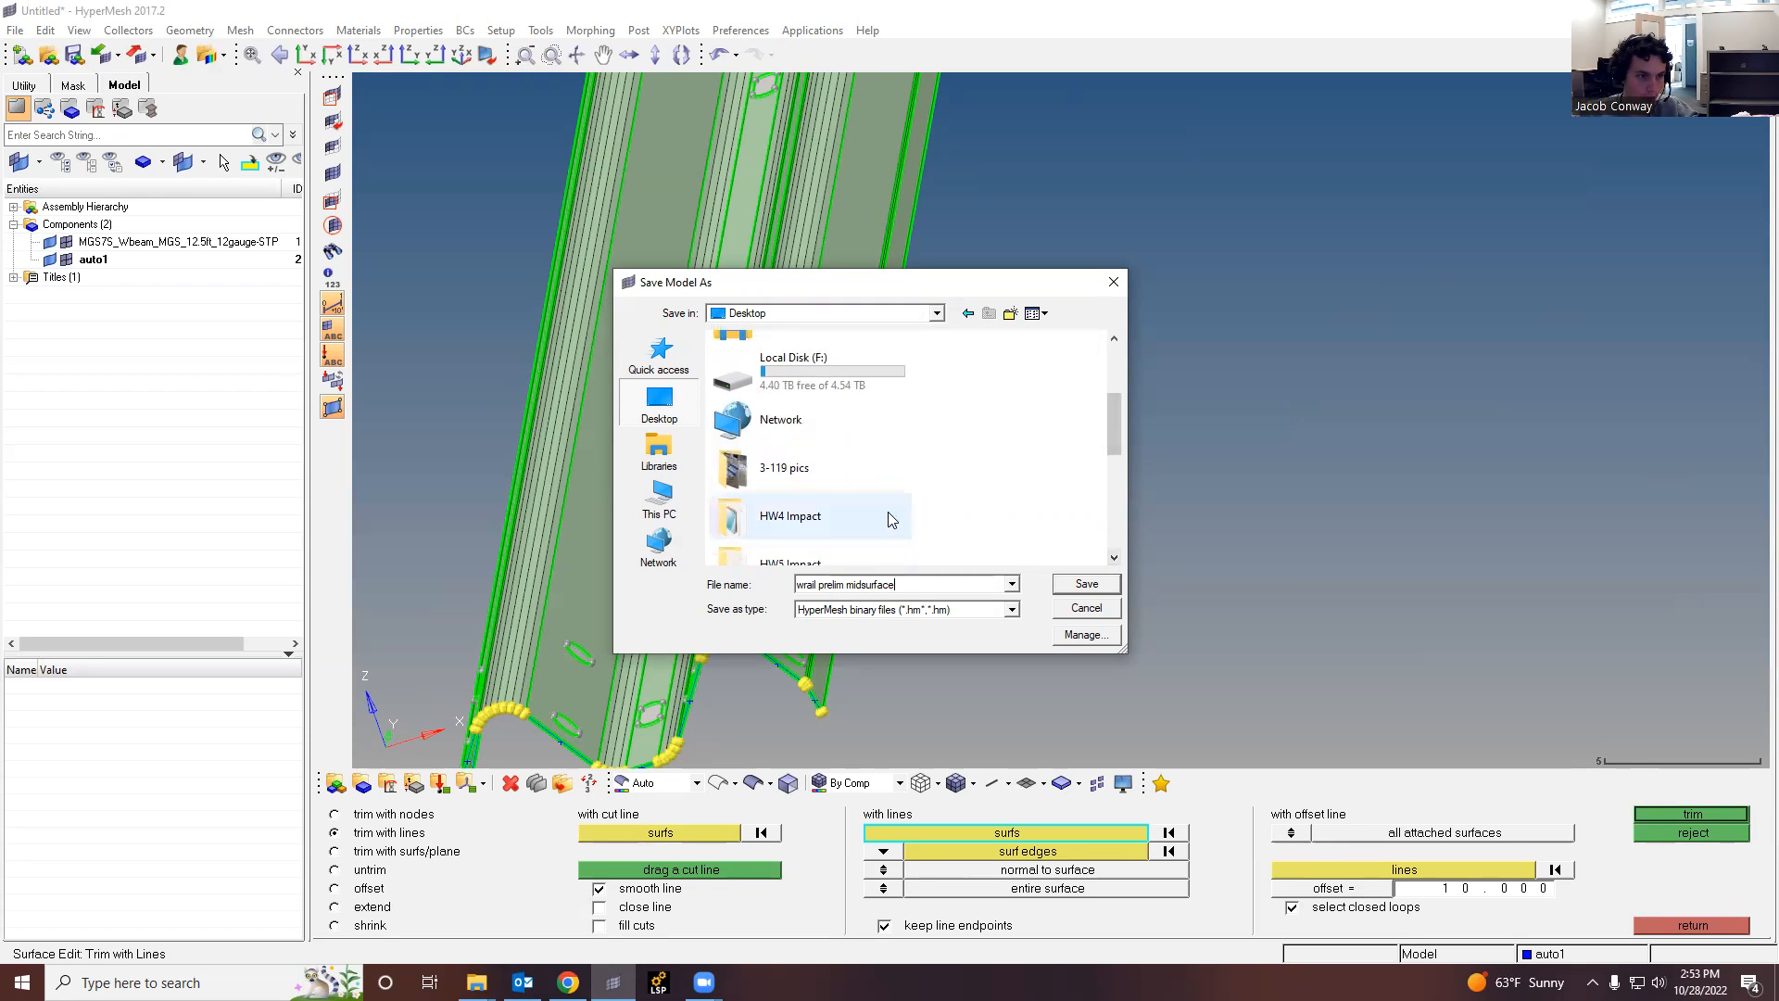
pyautogui.doubleClick(891, 519)
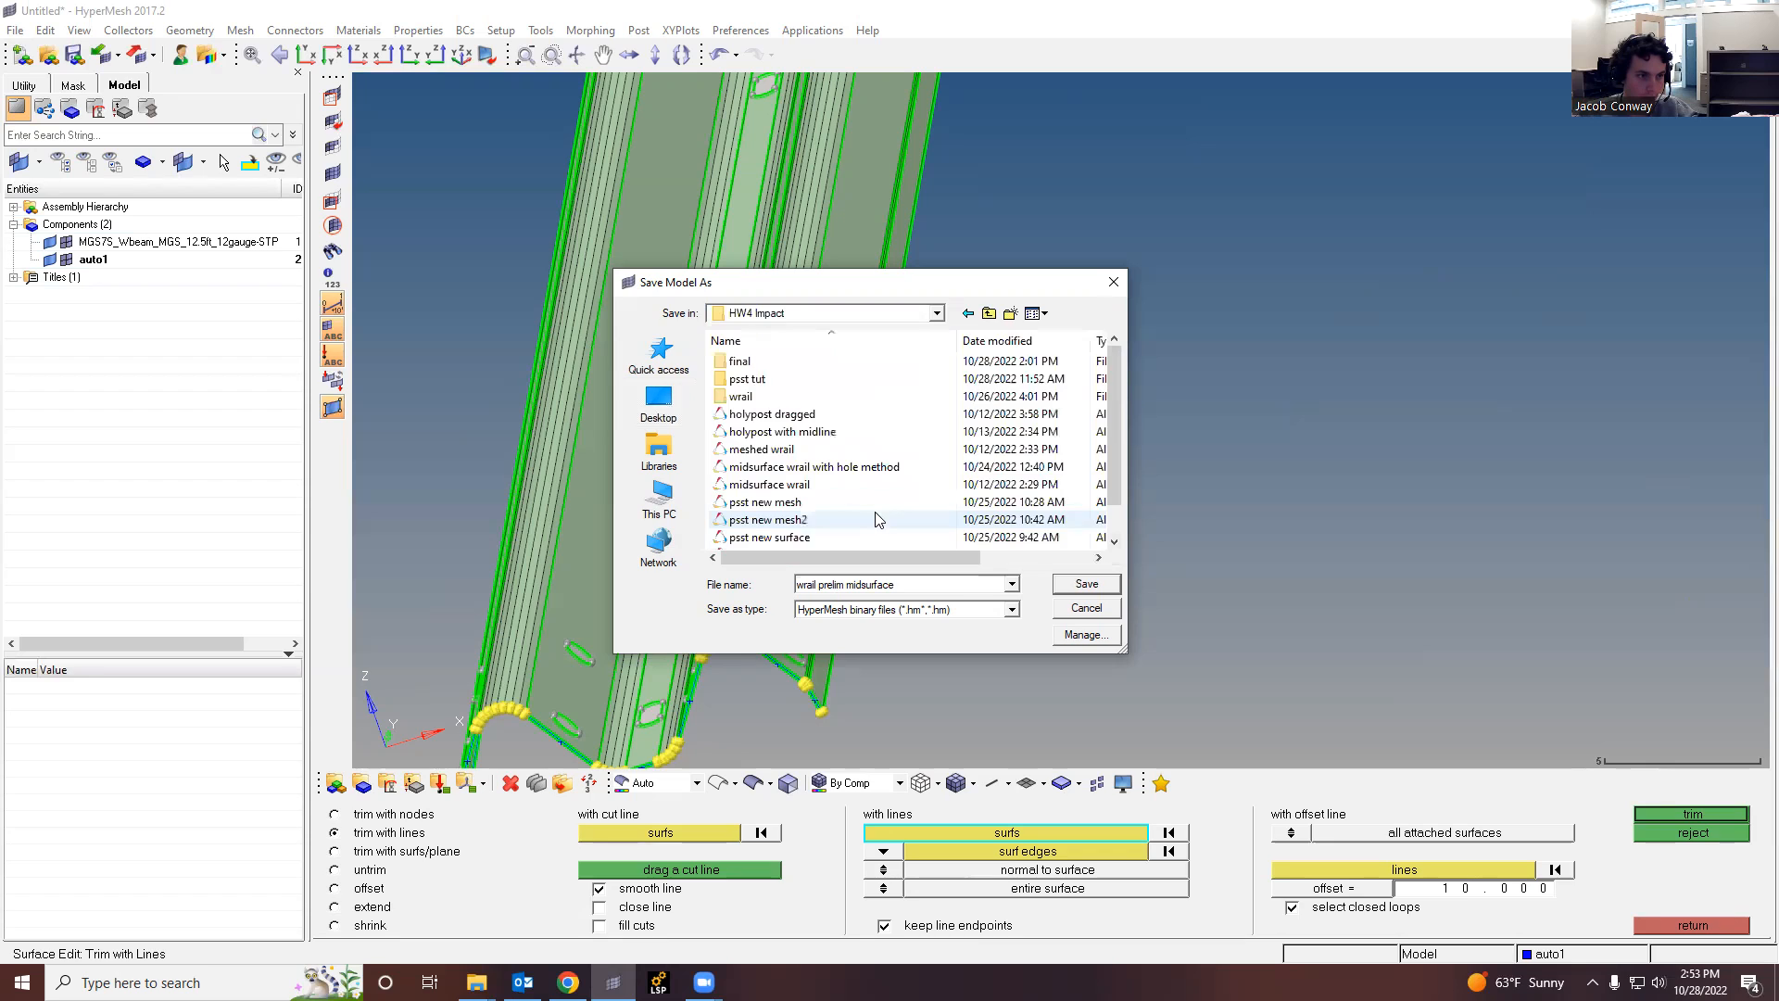
pyautogui.doubleClick(766, 396)
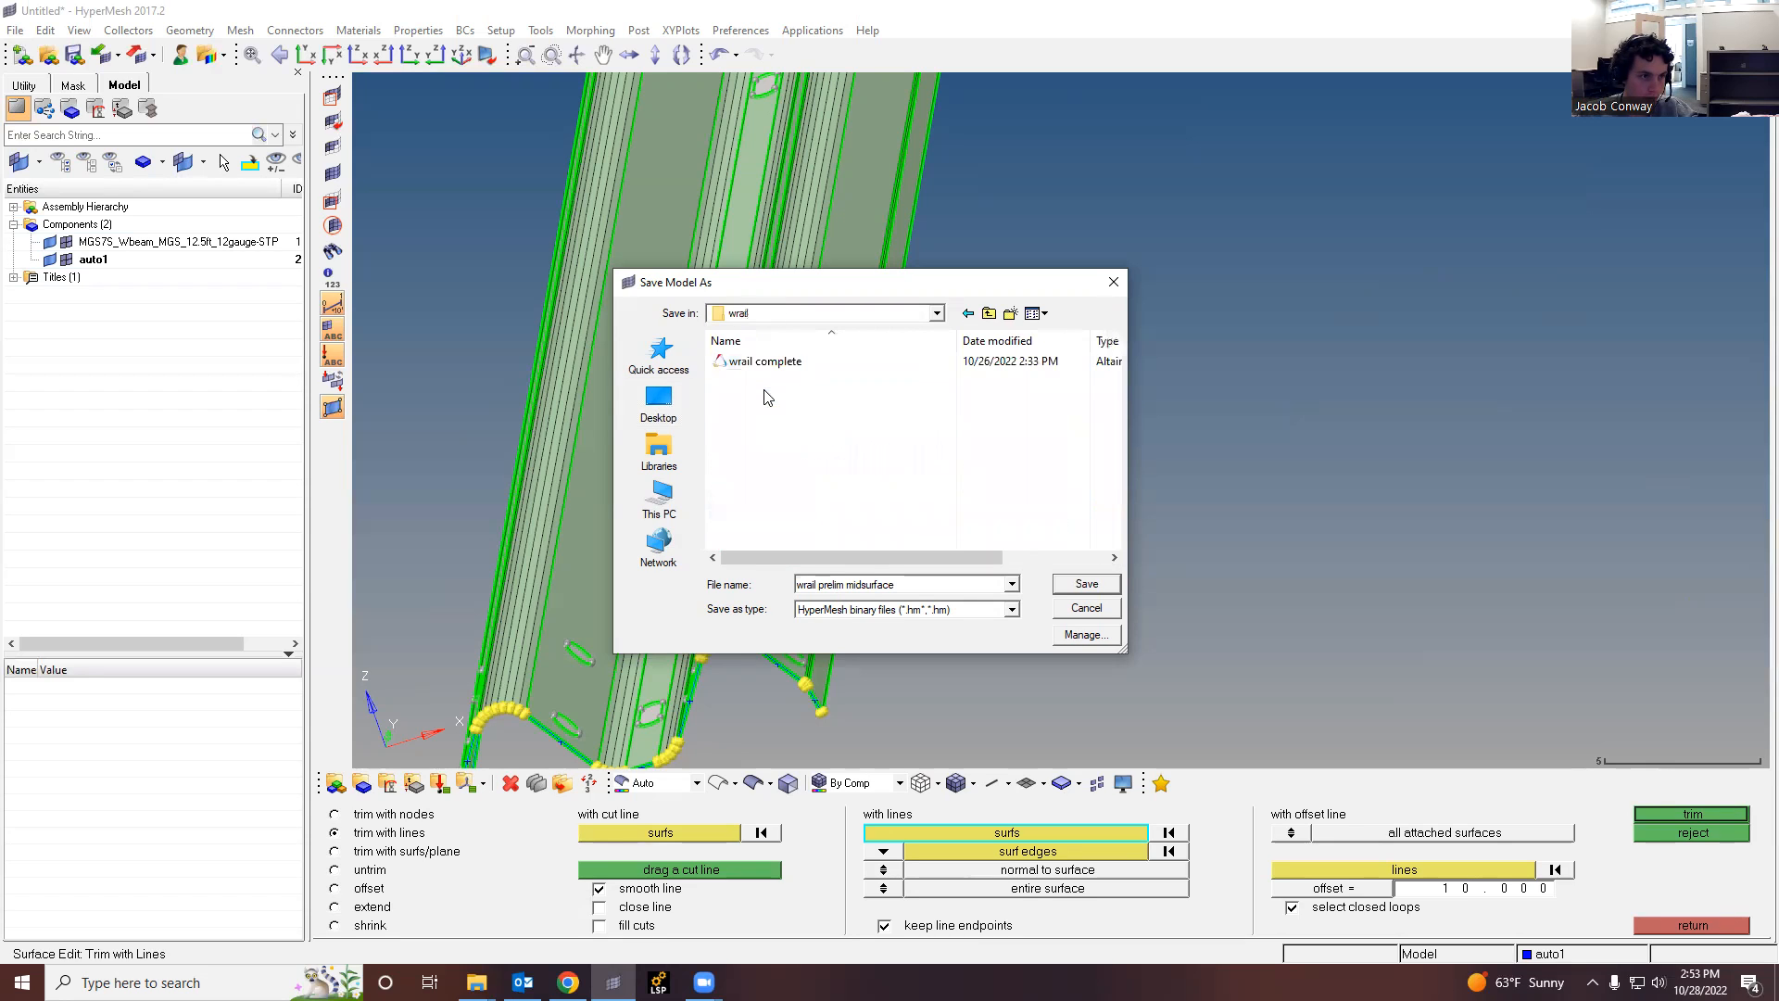
# Step: Create a folder named for YT vid inside wrail and save the HyperMesh binary model in it
pyautogui.click(1002, 318)
pyautogui.write('vi')
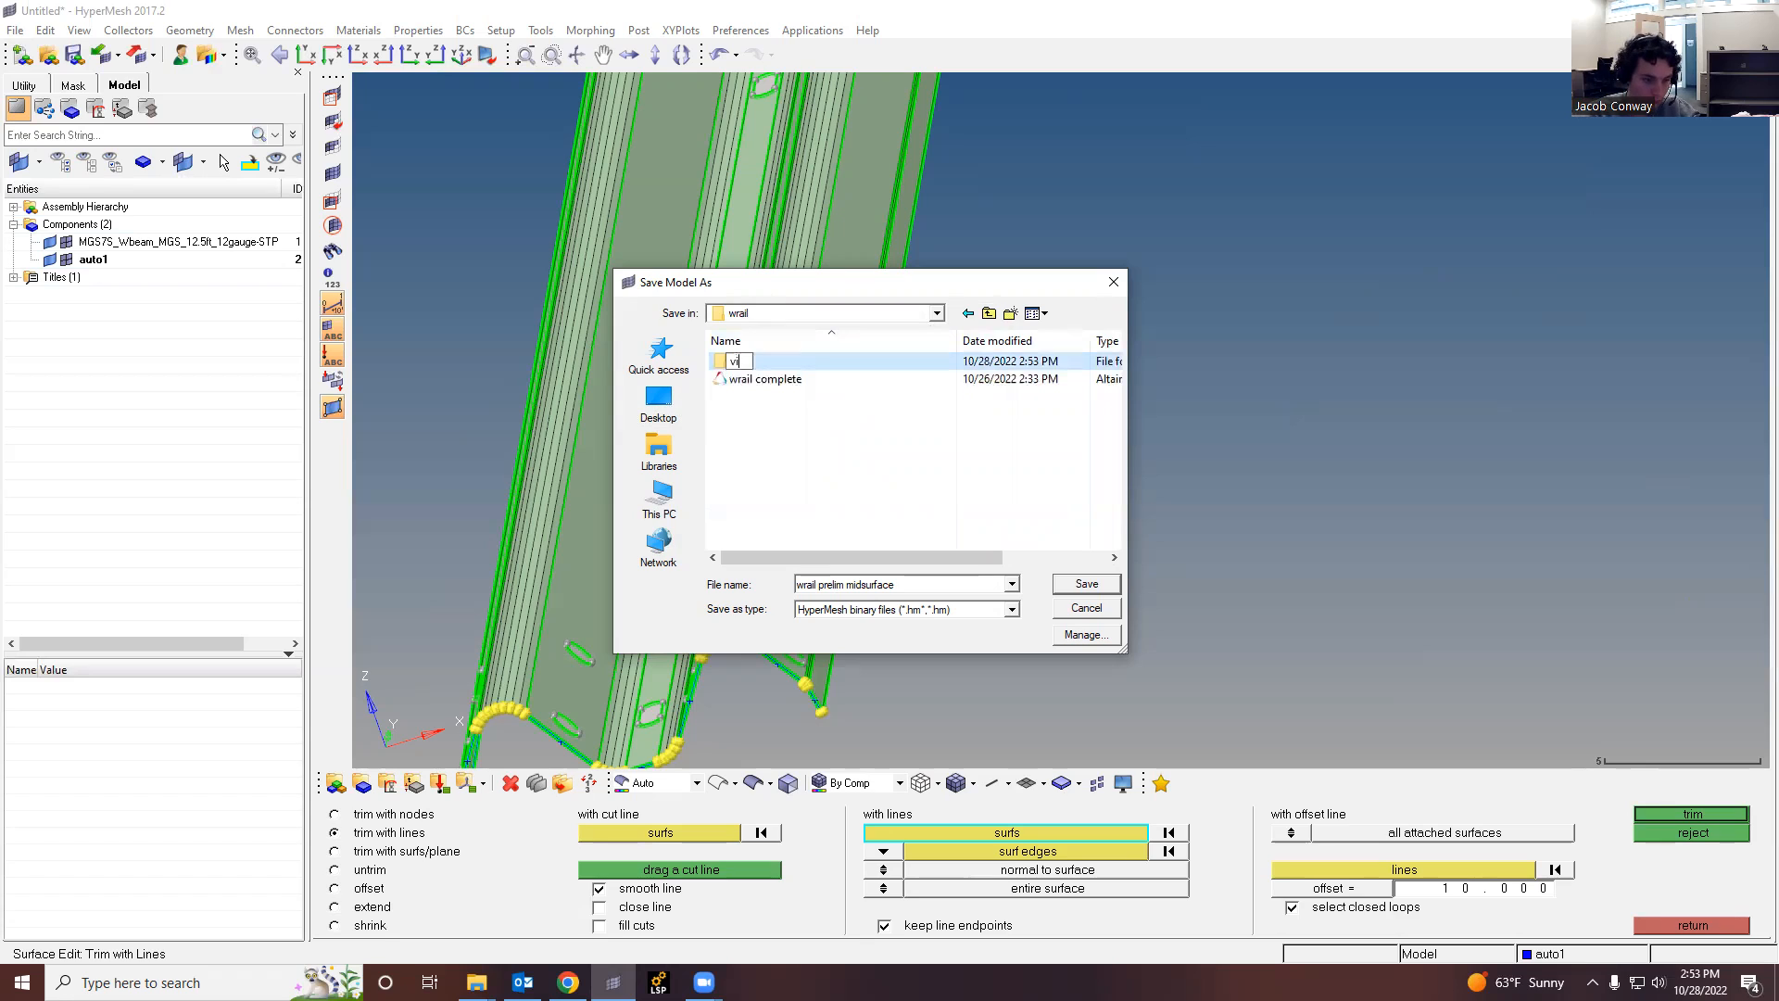
pyautogui.write('for YT vid')
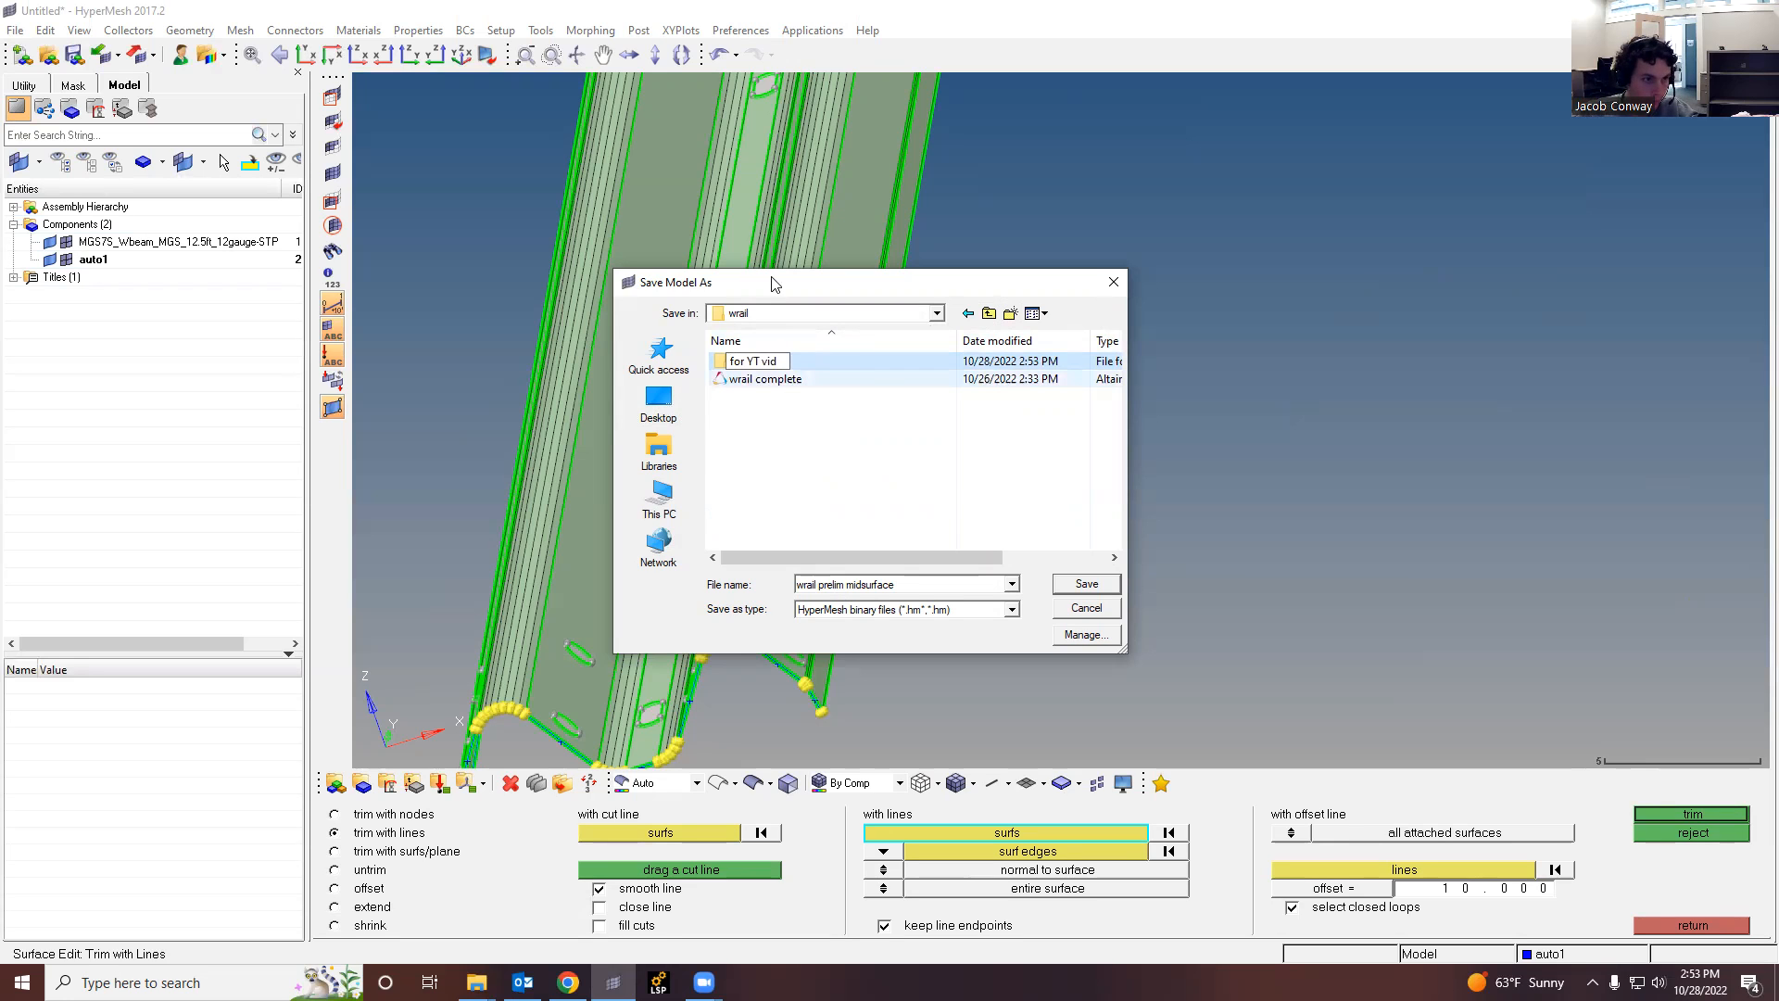
pyautogui.press('Return')
pyautogui.doubleClick(804, 359)
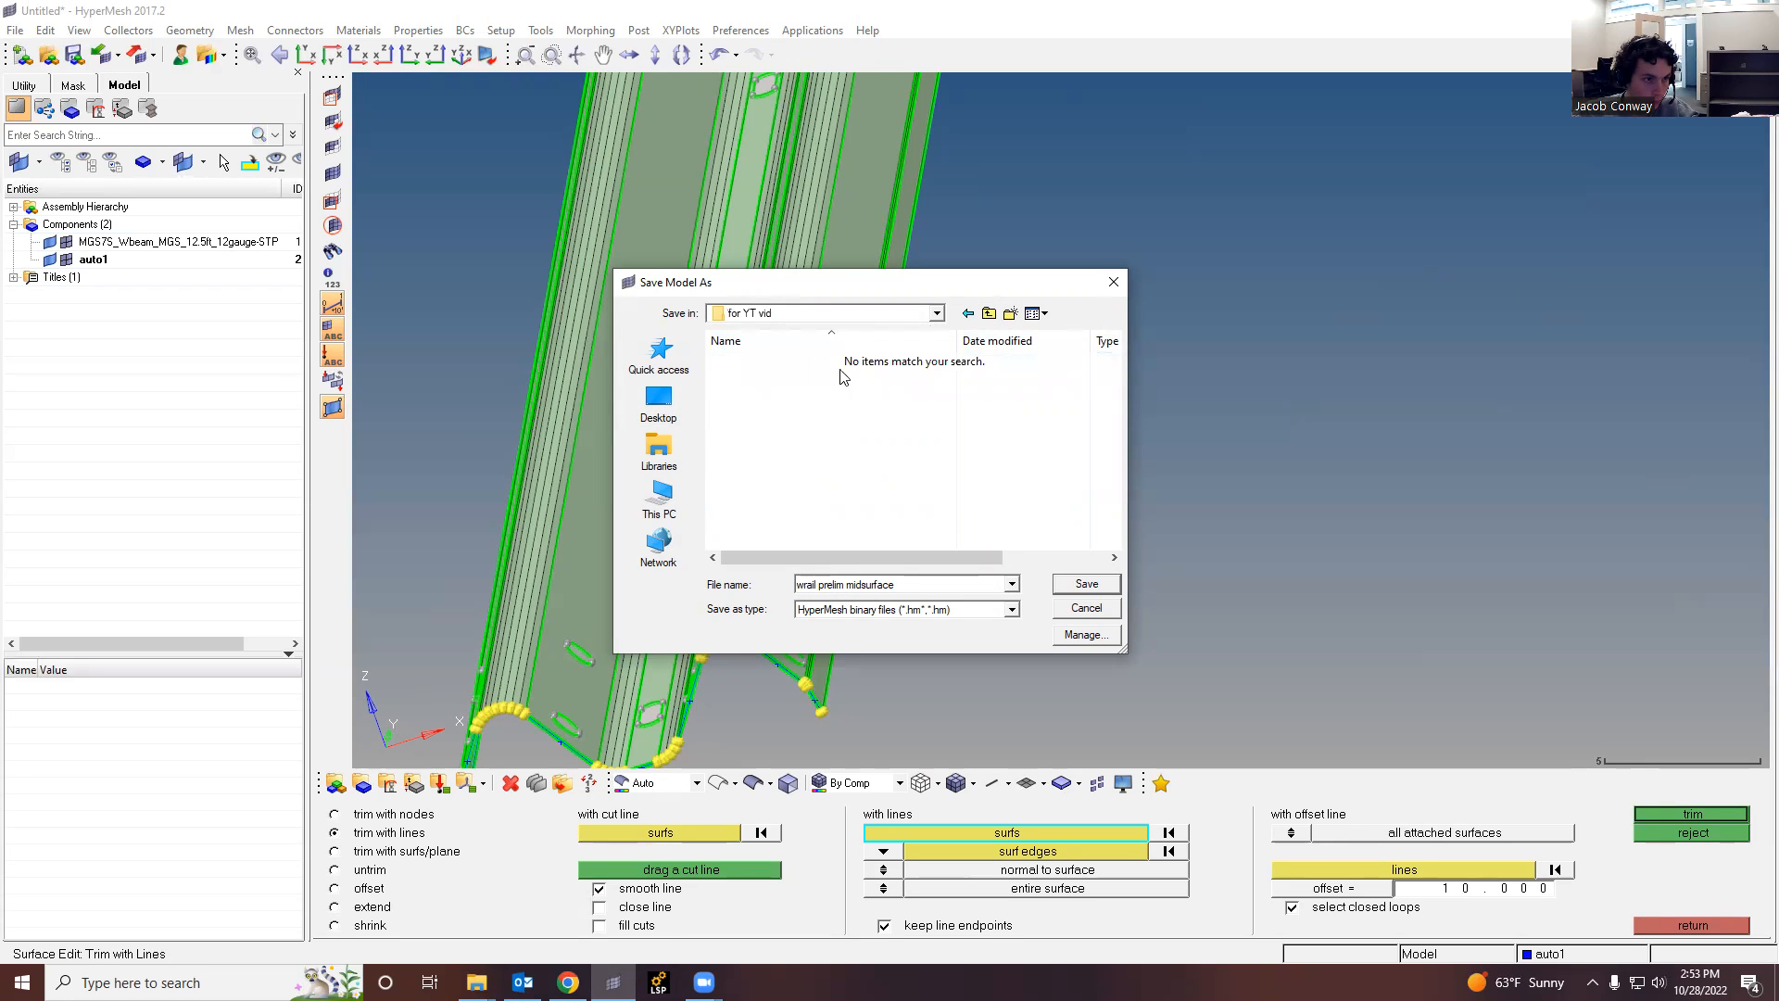
pyautogui.click(1061, 584)
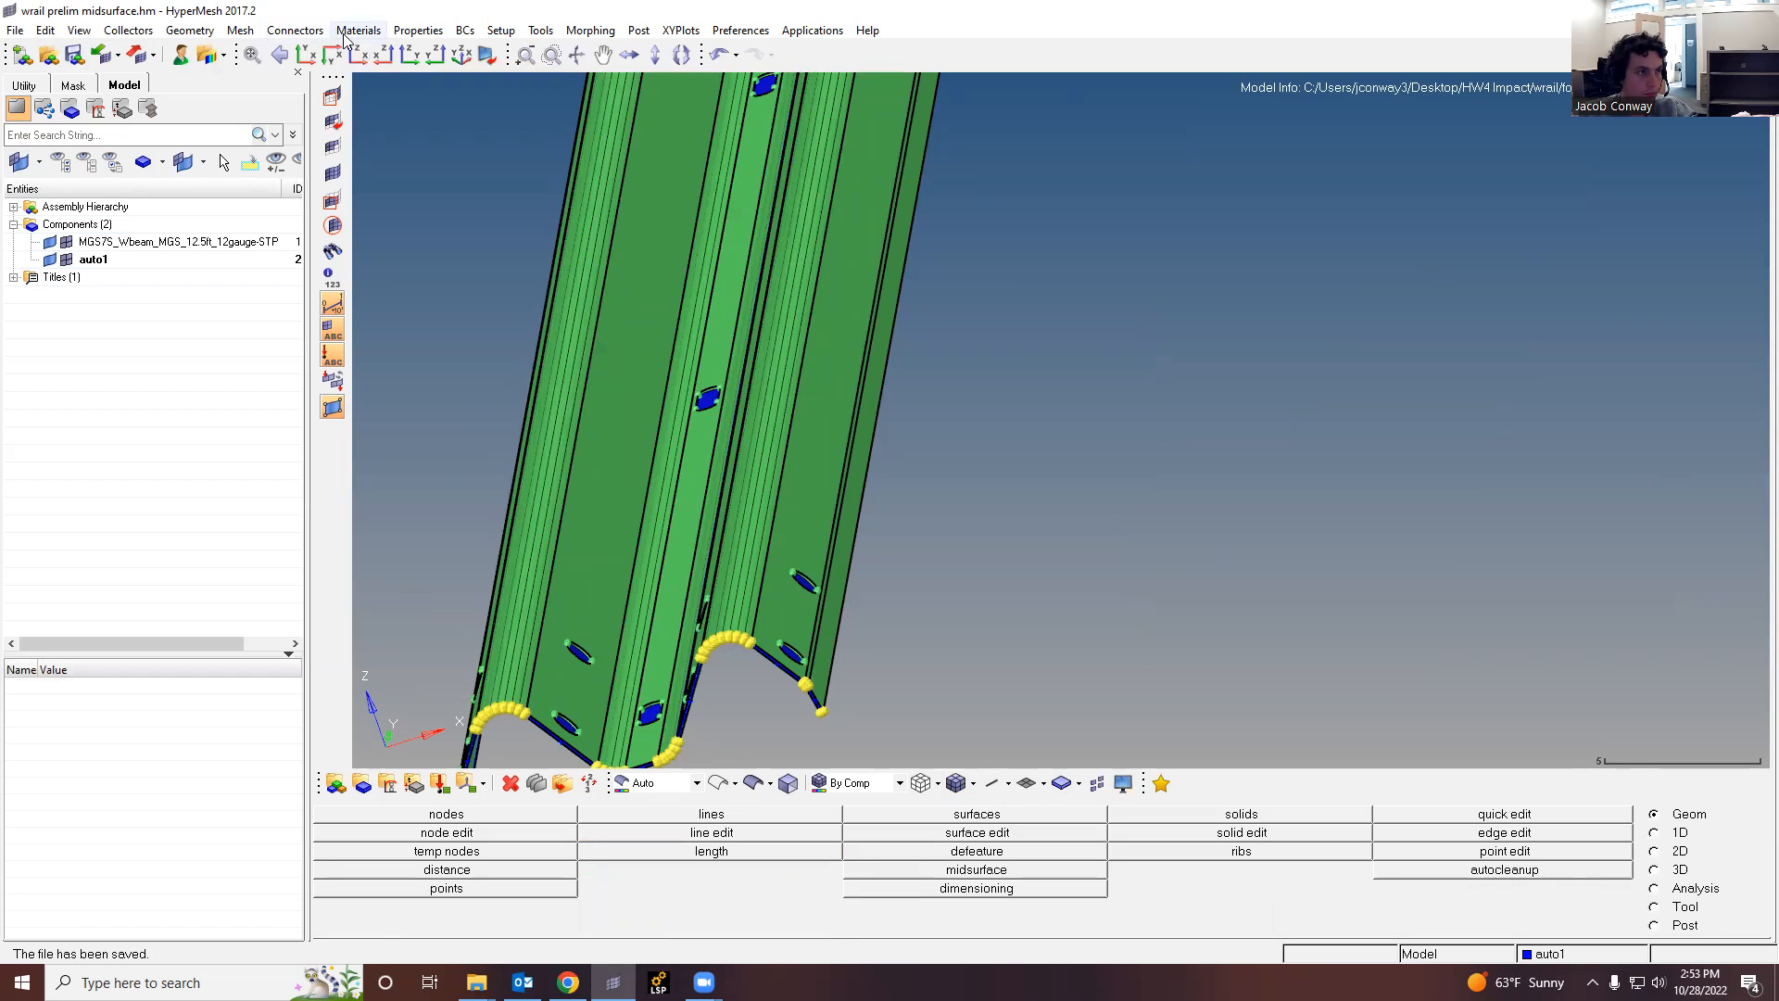
# Step: Reopen the trim-with-lines surface edit, hide the original geometry and select all the midsurface surfaces
pyautogui.click(374, 56)
pyautogui.click(380, 57)
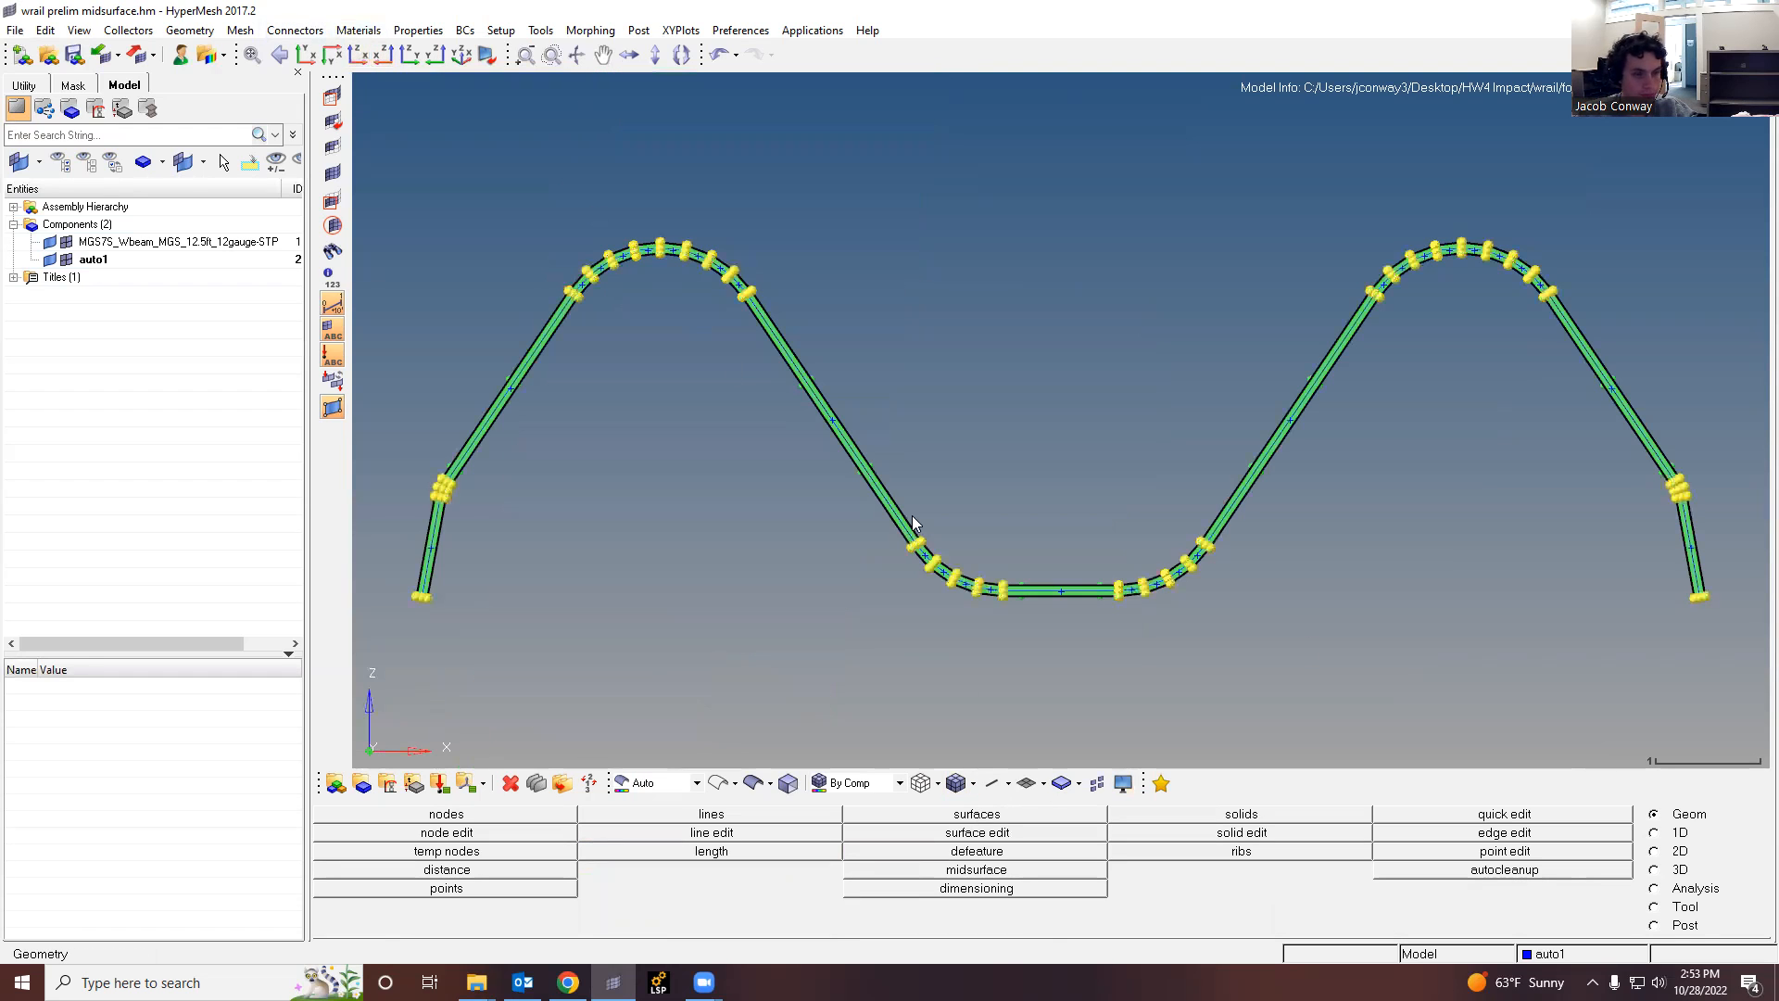
pyautogui.click(999, 834)
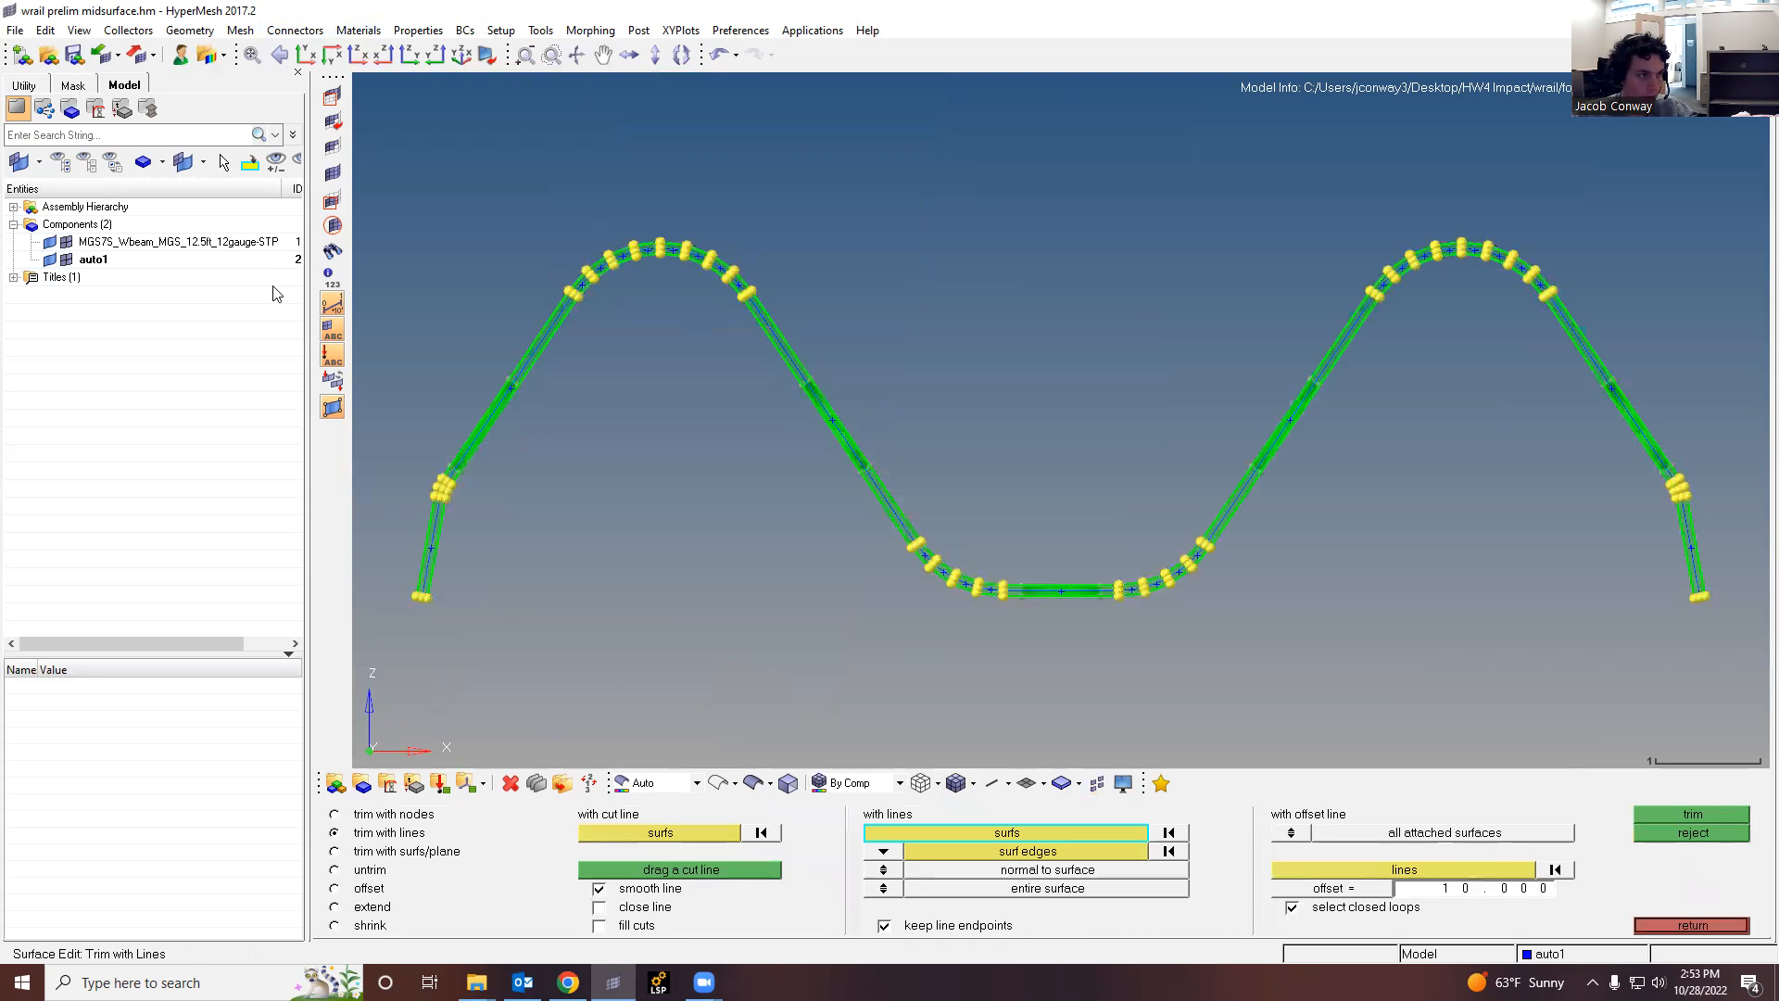
pyautogui.click(49, 242)
pyautogui.keyDown('ctrl'); pyautogui.moveTo(823, 232); pyautogui.dragTo(829, 259); pyautogui.keyUp('ctrl')
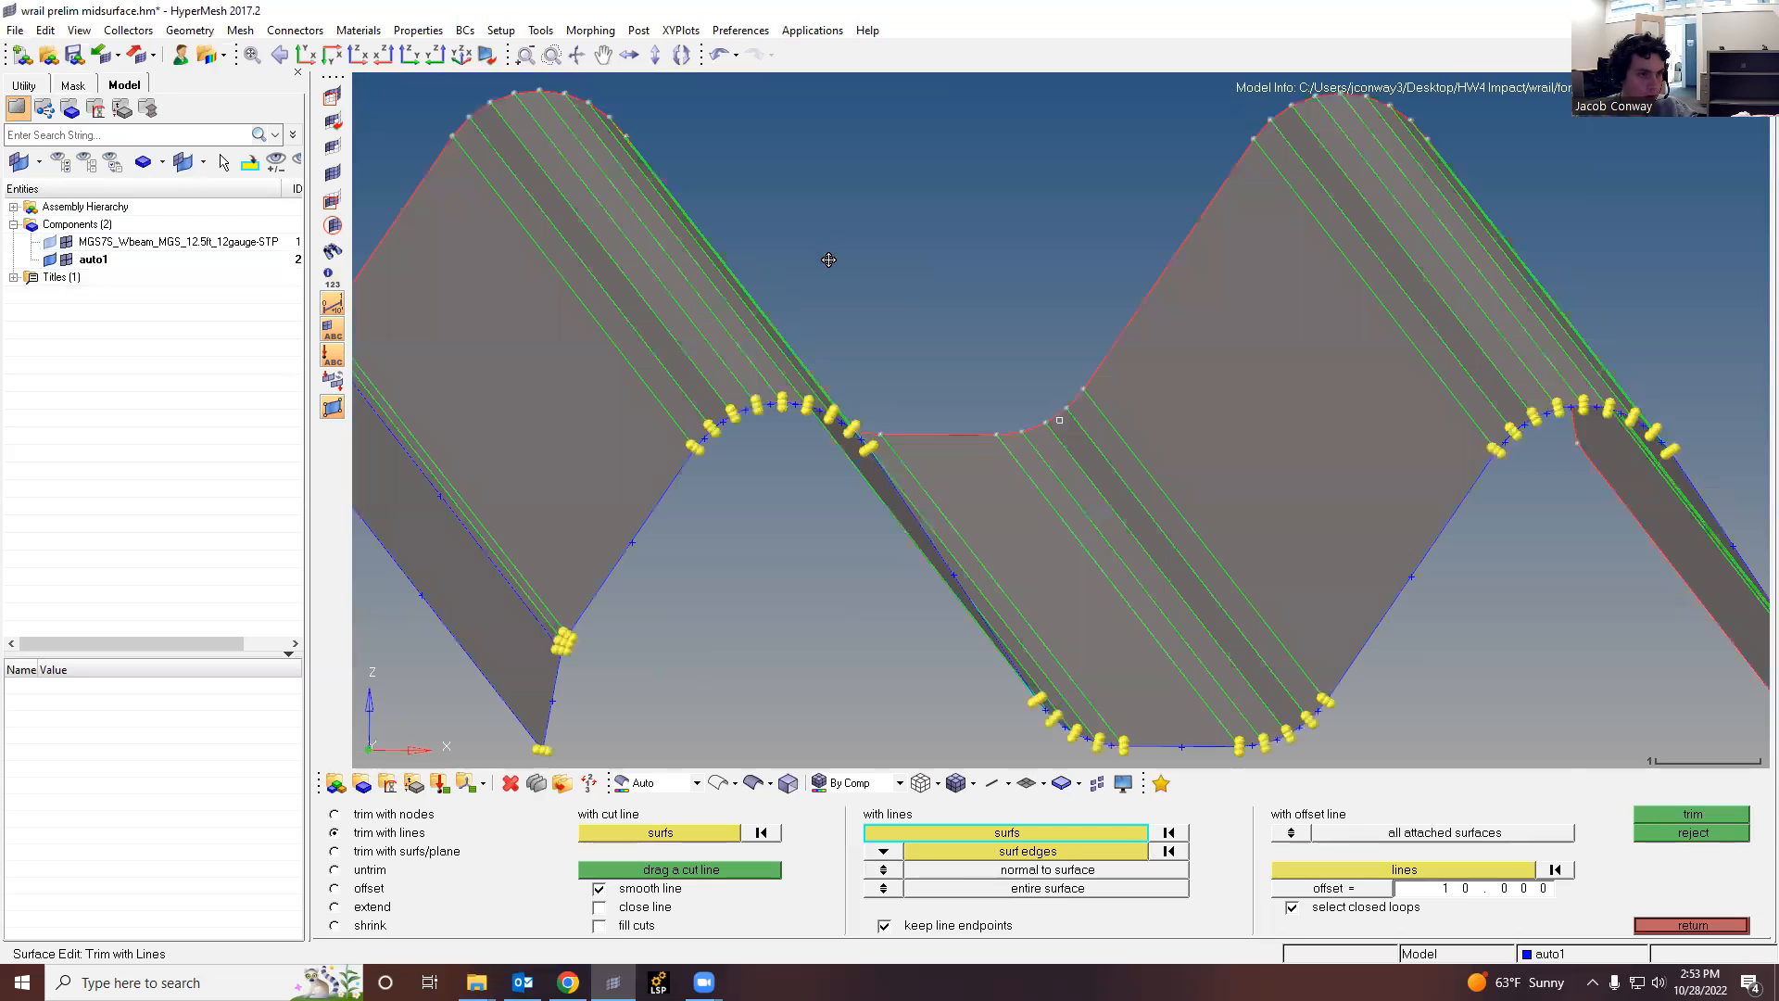
pyautogui.scroll(5, 851, 302)
pyautogui.scroll(-5, 1278, 725)
pyautogui.keyDown('ctrl'); pyautogui.keyDown('shift'); pyautogui.moveTo(1357, 748); pyautogui.dragTo(508, 239); pyautogui.keyUp('shift'); pyautogui.keyUp('ctrl')
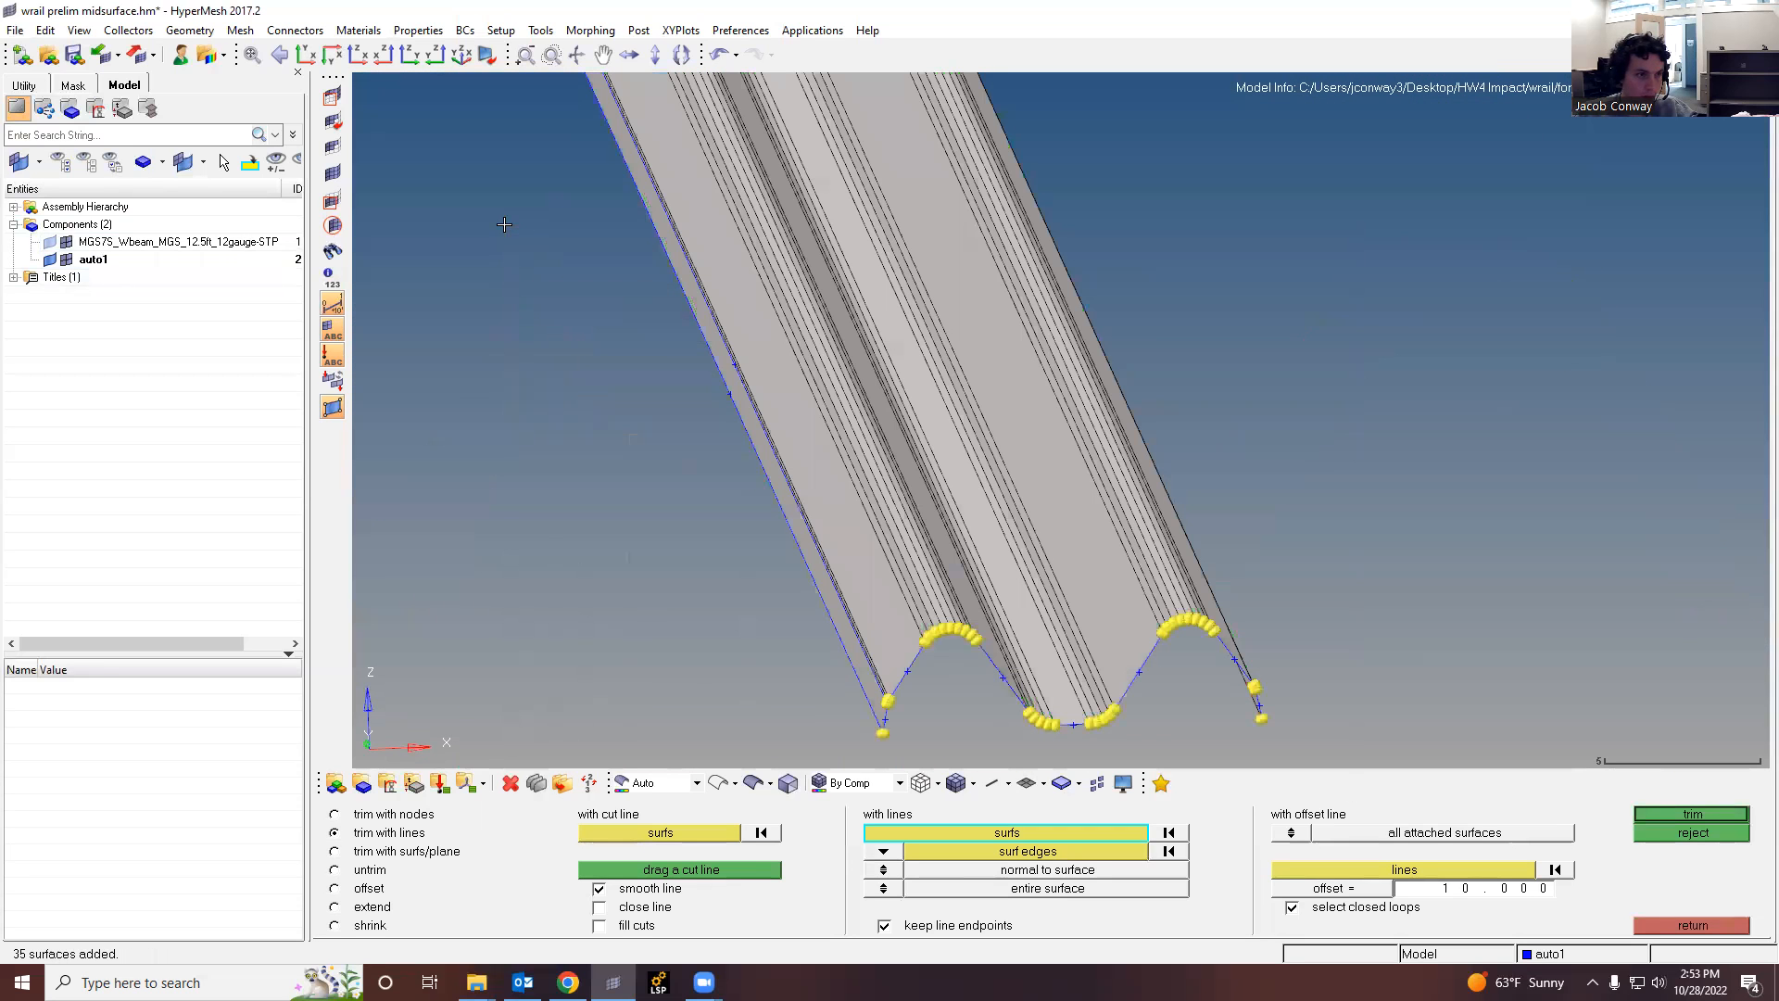
# Step: Redisplay the original geometry in the XZ view and activate surf edges as the trimming lines
pyautogui.click(49, 243)
pyautogui.click(358, 57)
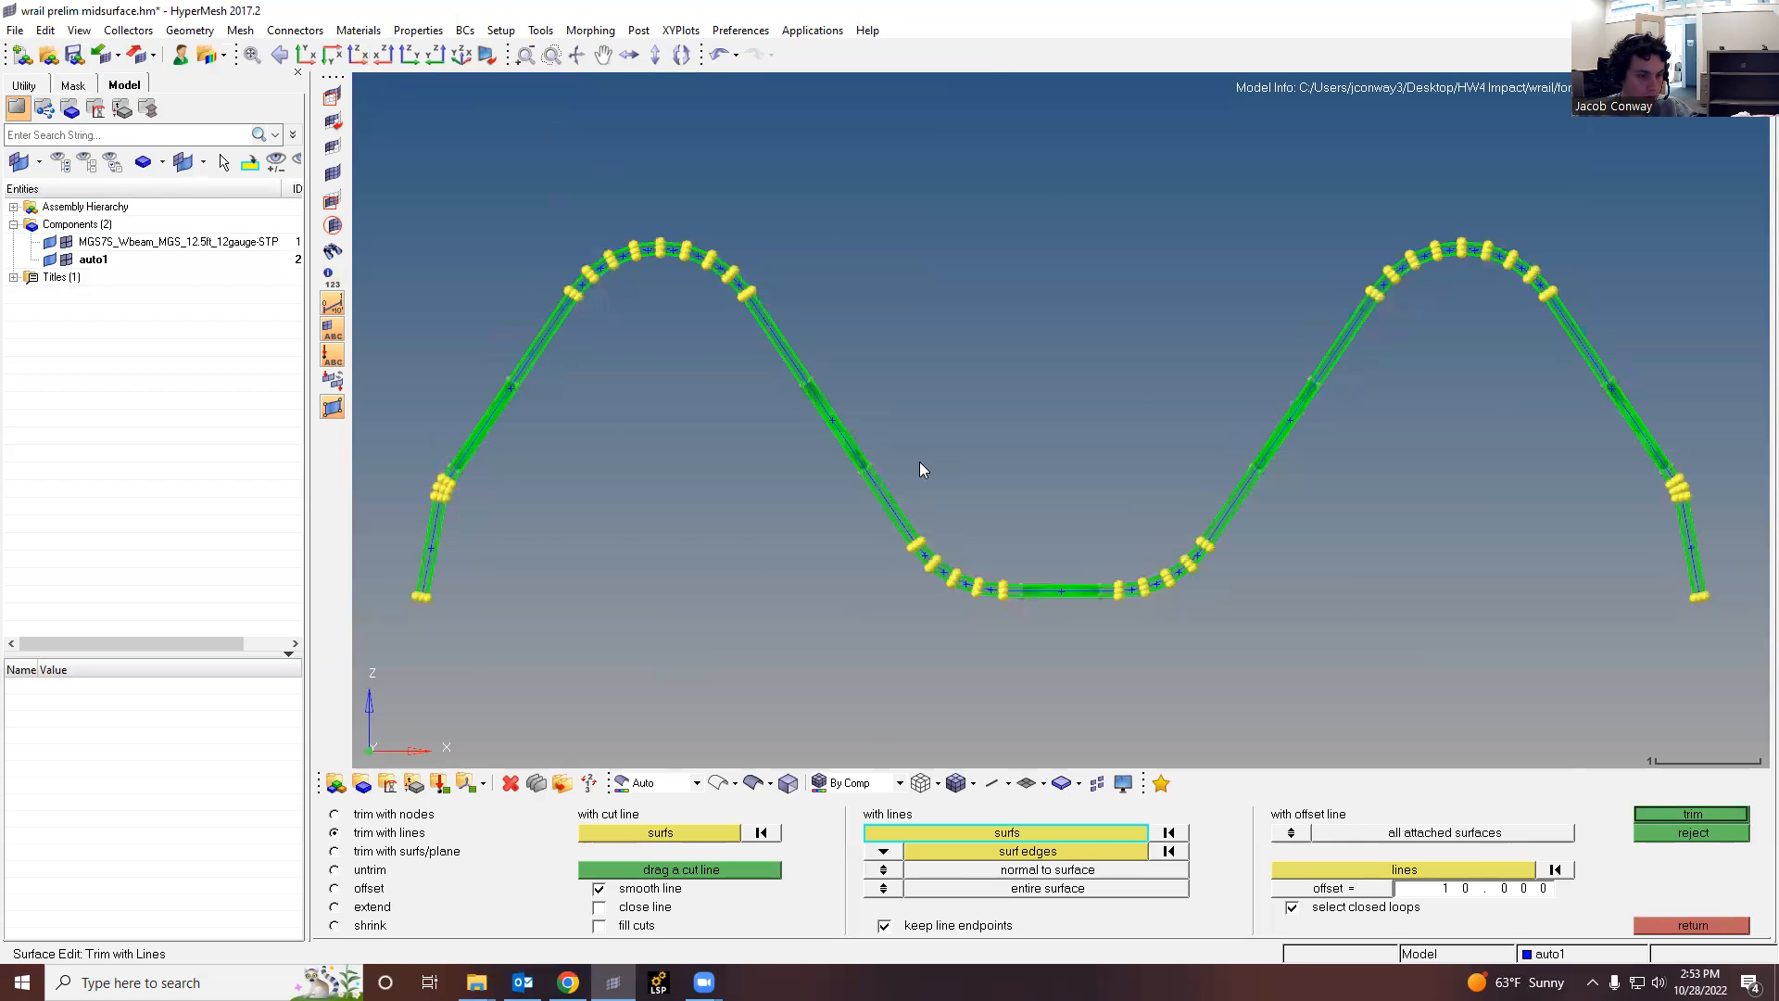
pyautogui.click(884, 853)
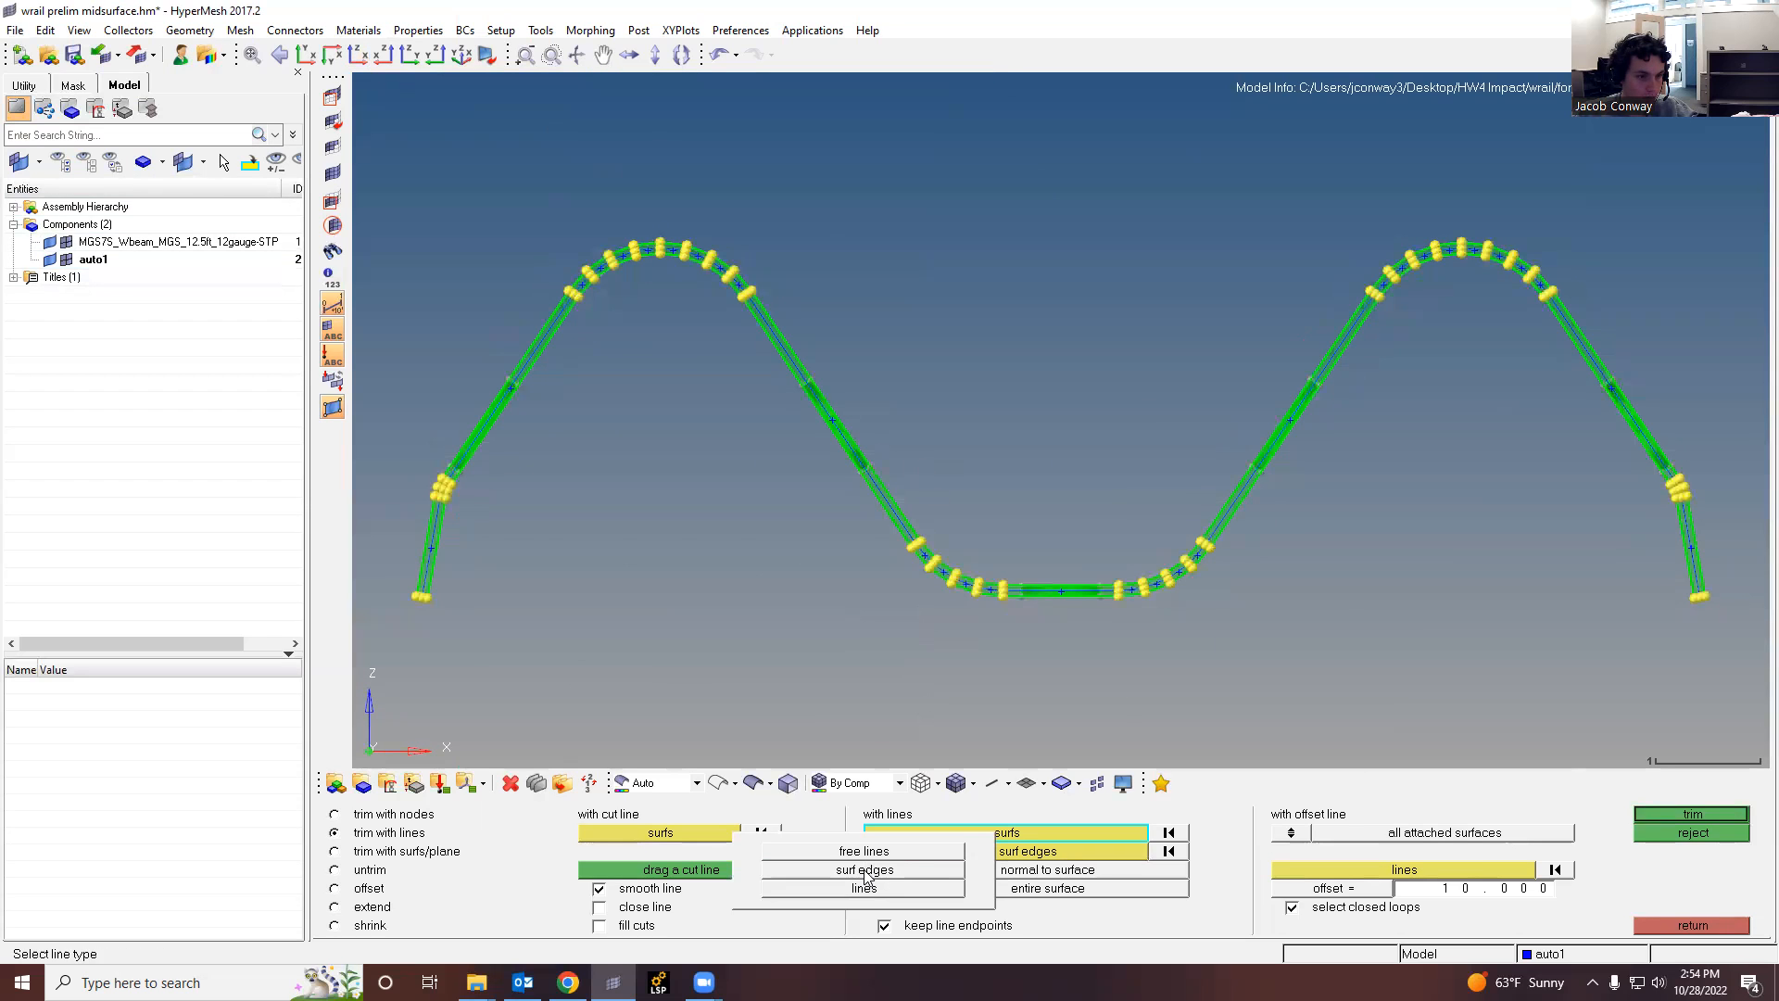
pyautogui.click(950, 872)
pyautogui.click(1026, 851)
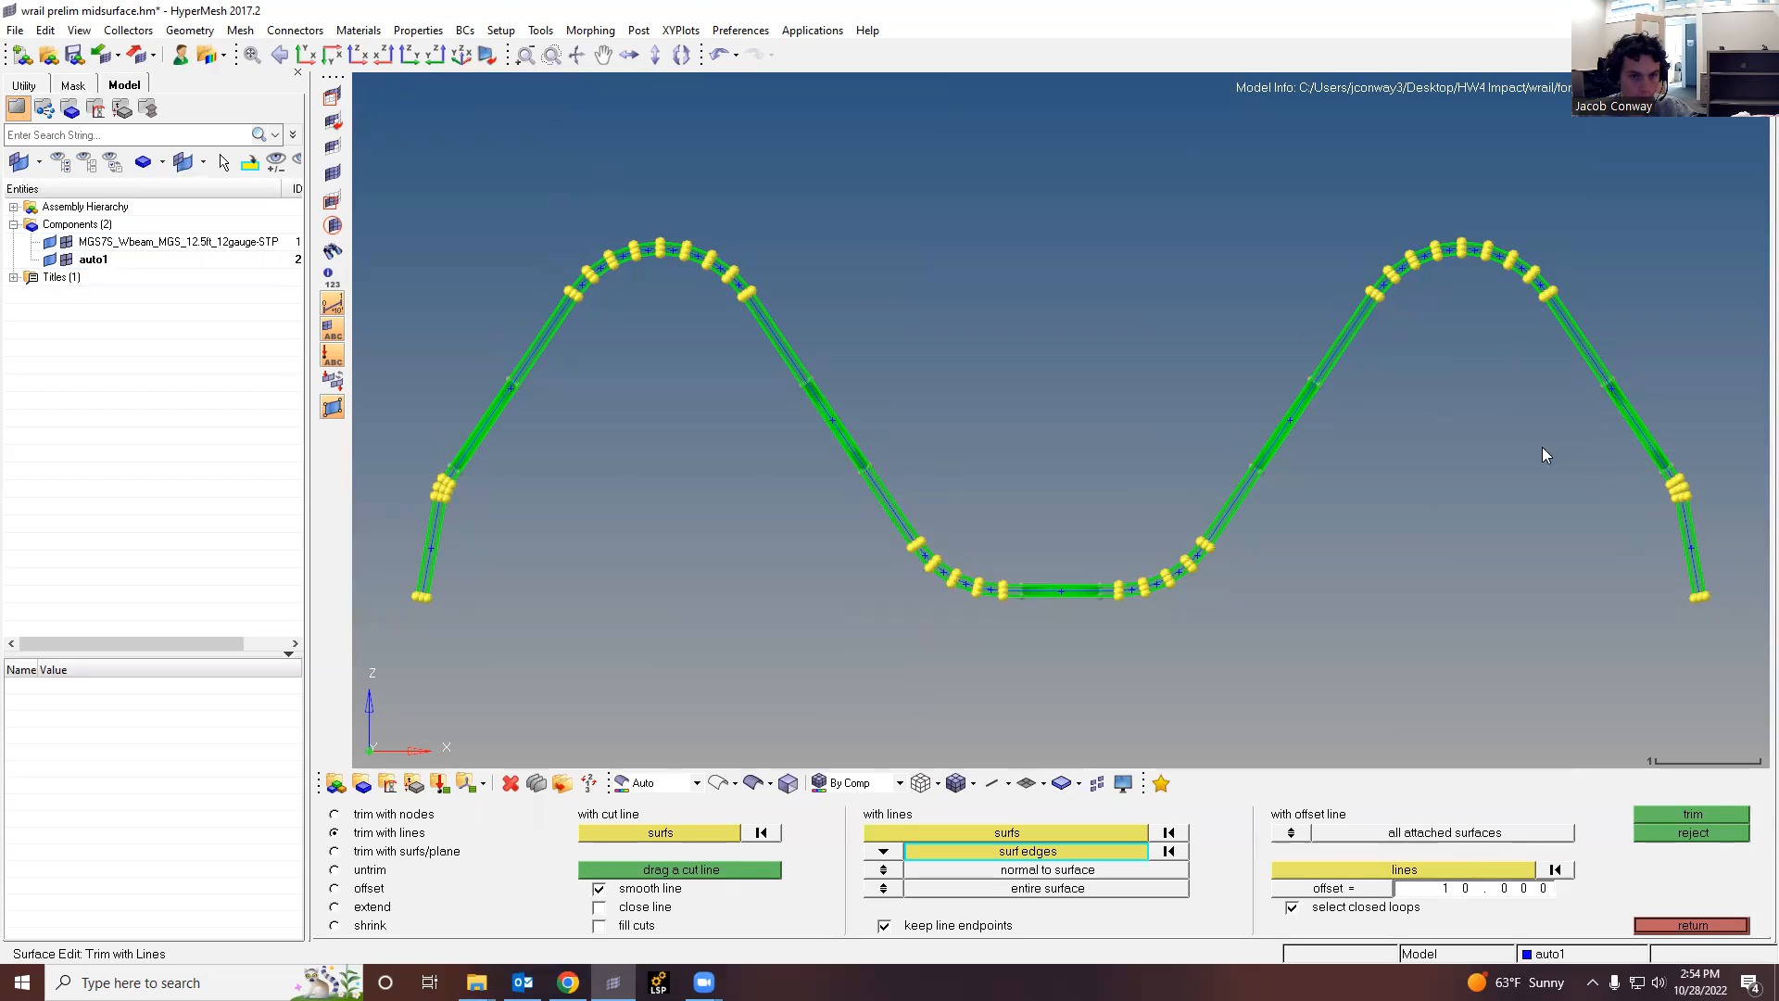
# Step: Window-select the slot edges on all four sloped webs of the original geometry from the XZ view
pyautogui.keyDown('ctrl'); pyautogui.scroll(-2, 1491, 446); pyautogui.keyUp('ctrl')
pyautogui.keyDown('ctrl'); pyautogui.scroll(1, 1480, 448); pyautogui.keyUp('ctrl')
pyautogui.keyDown('shift'); pyautogui.moveTo(1328, 424); pyautogui.dragTo(1316, 416); pyautogui.keyUp('shift')
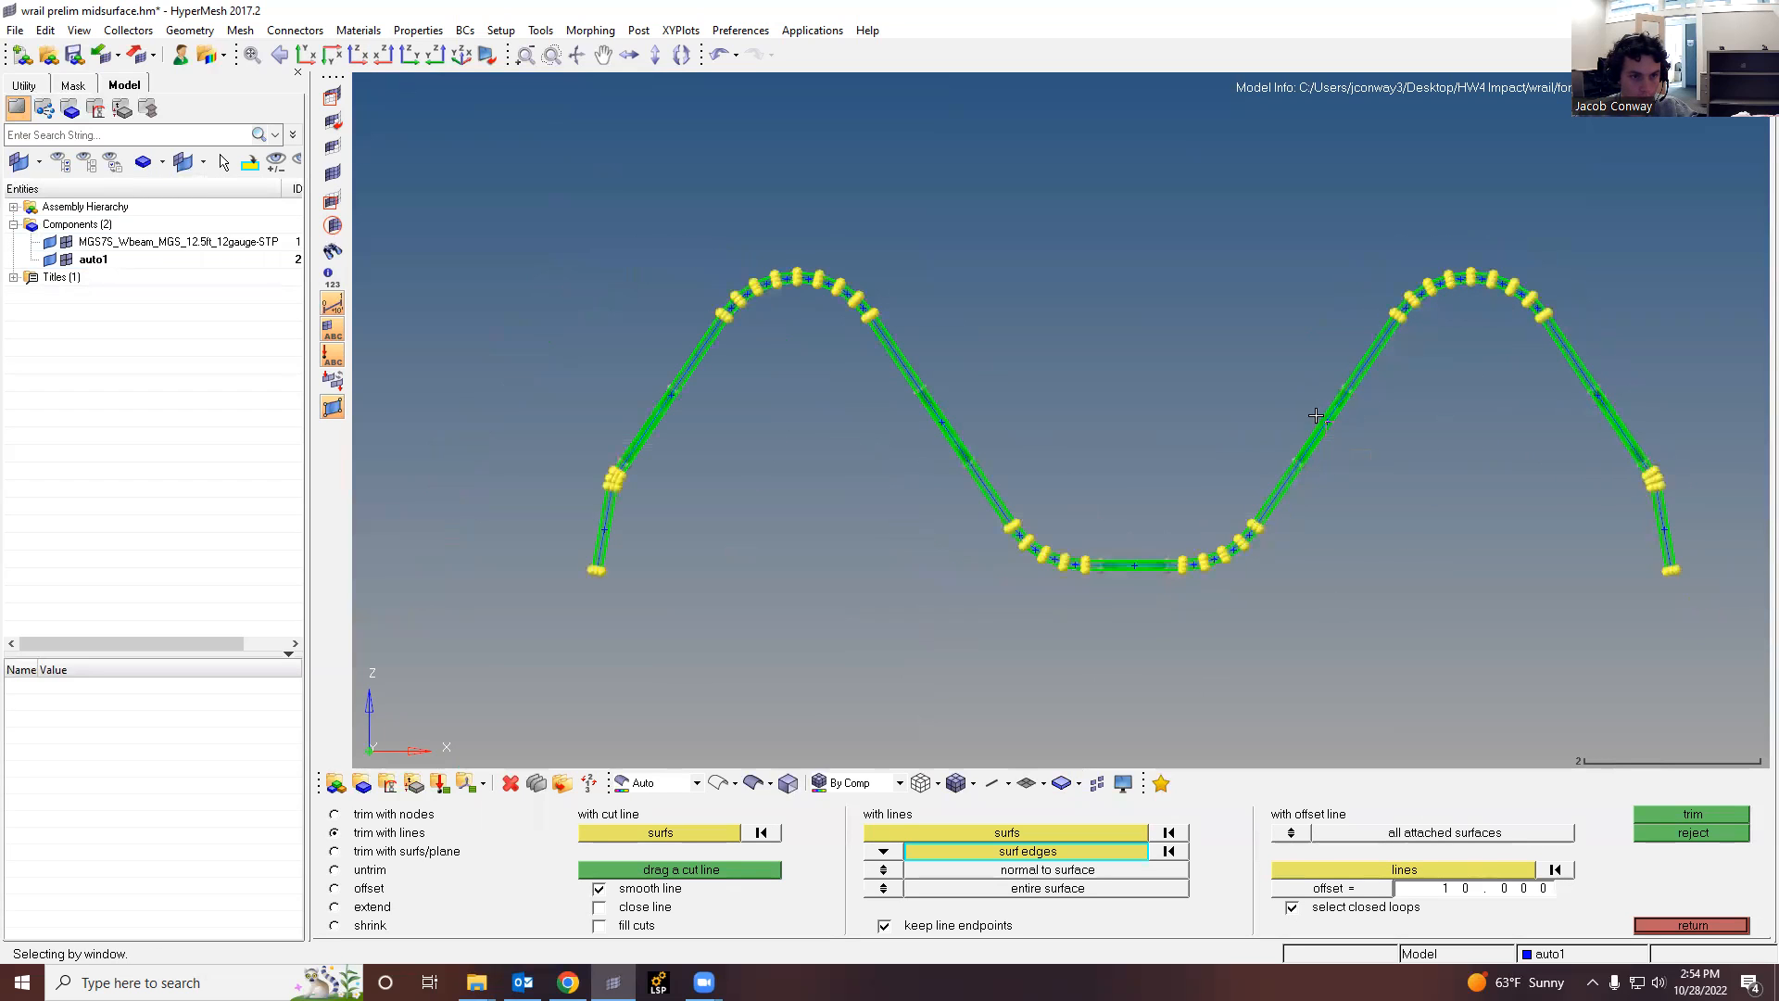
pyautogui.keyDown('shift'); pyautogui.moveTo(1251, 356); pyautogui.dragTo(1251, 356); pyautogui.keyUp('shift')
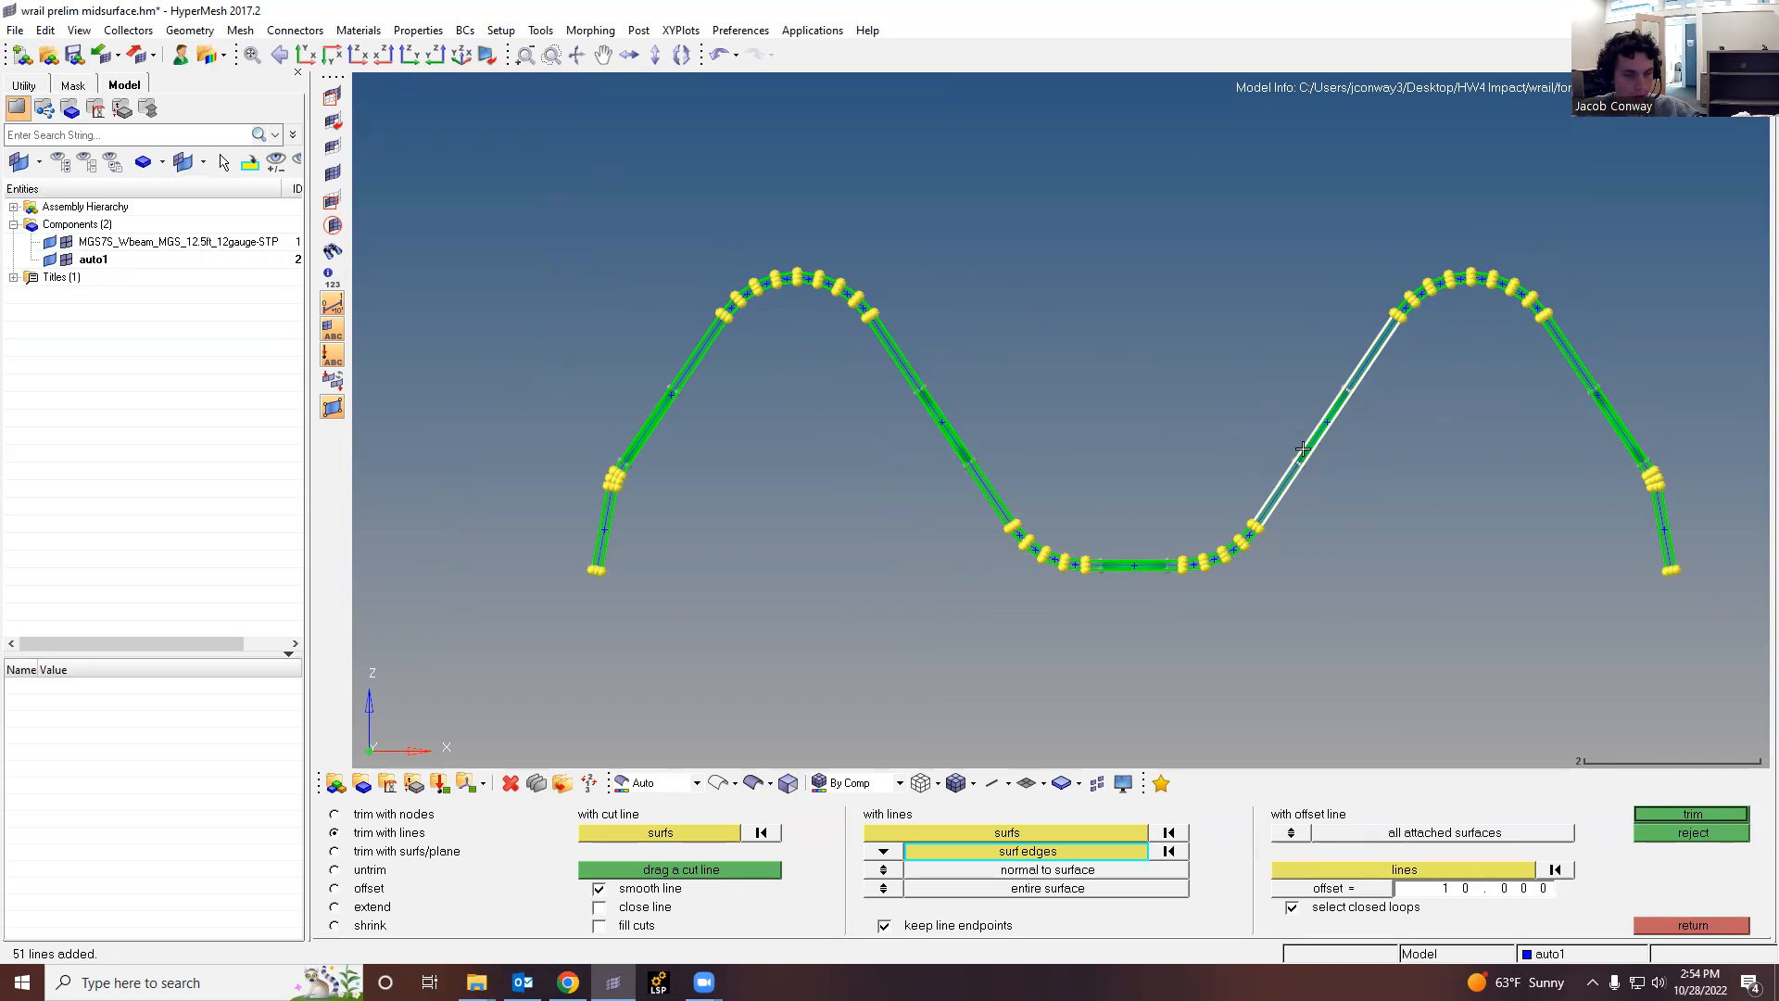
pyautogui.scroll(5, 1220, 377)
pyautogui.keyDown('ctrl'); pyautogui.moveTo(1235, 380); pyautogui.dragTo(1189, 372); pyautogui.keyUp('ctrl')
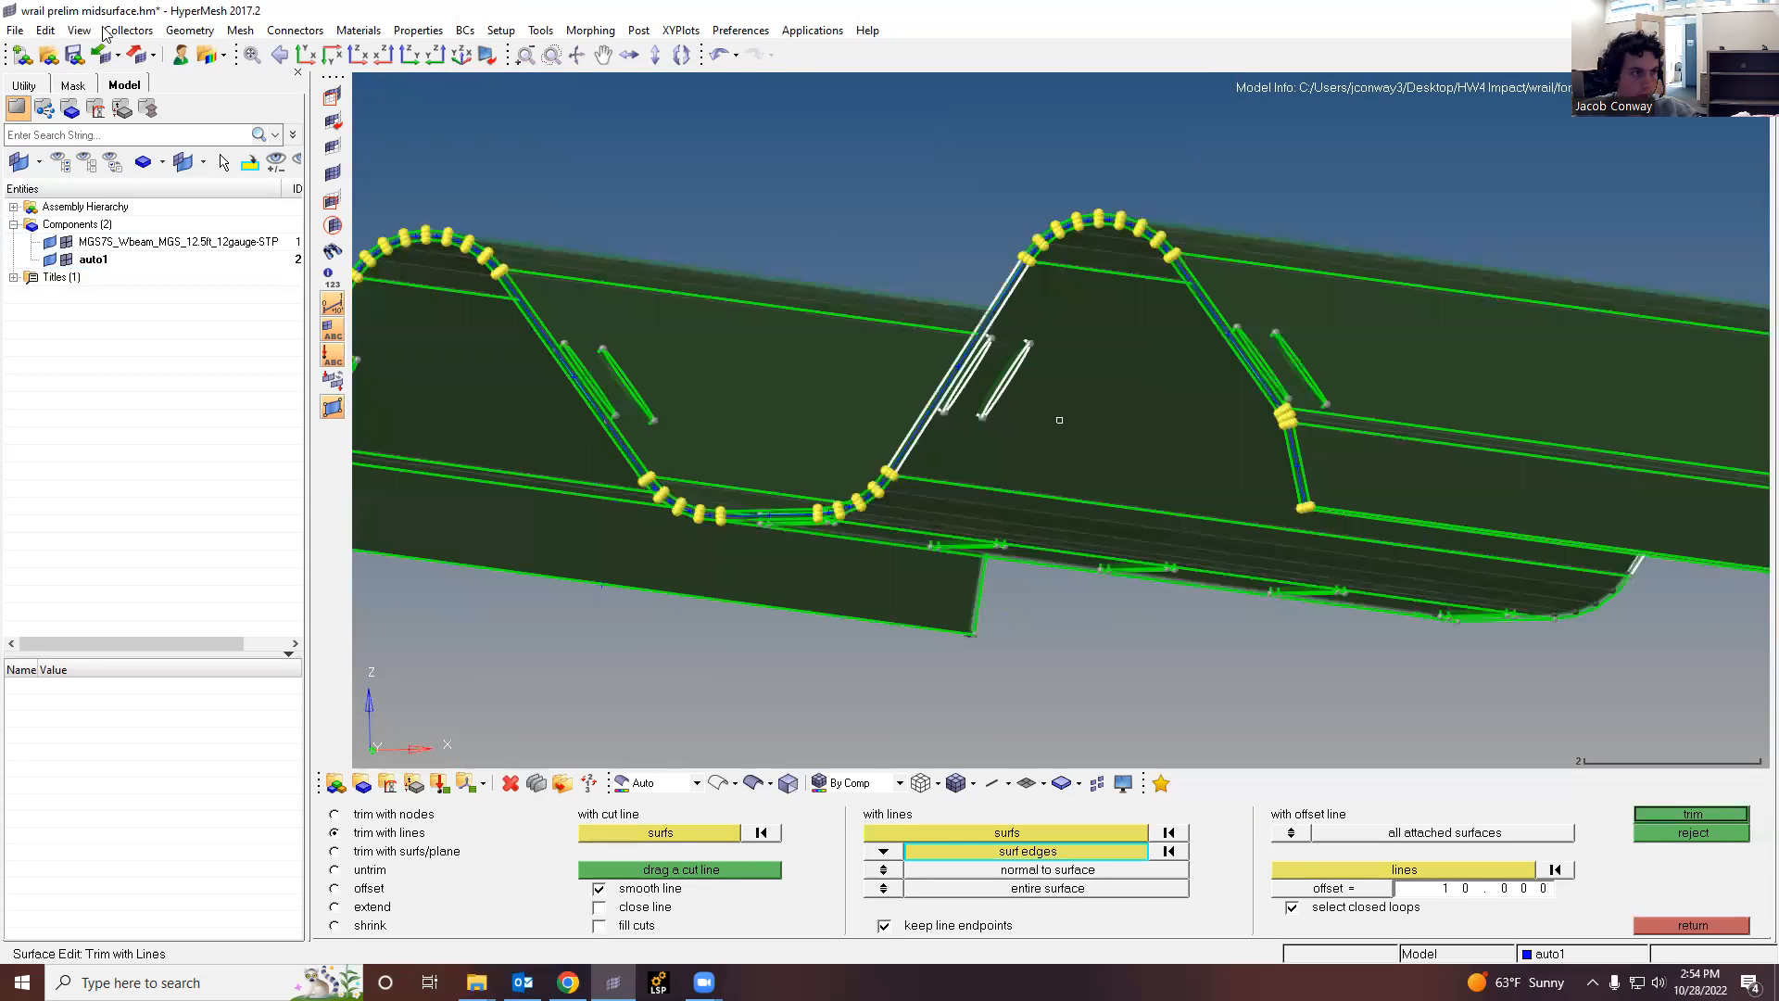
pyautogui.click(356, 56)
pyautogui.keyDown('shift'); pyautogui.moveTo(1709, 452); pyautogui.dragTo(1476, 320); pyautogui.keyUp('shift')
pyautogui.keyDown('shift'); pyautogui.moveTo(943, 514); pyautogui.dragTo(689, 322); pyautogui.keyUp('shift')
pyautogui.keyDown('shift'); pyautogui.moveTo(621, 477); pyautogui.dragTo(467, 324); pyautogui.keyUp('shift')
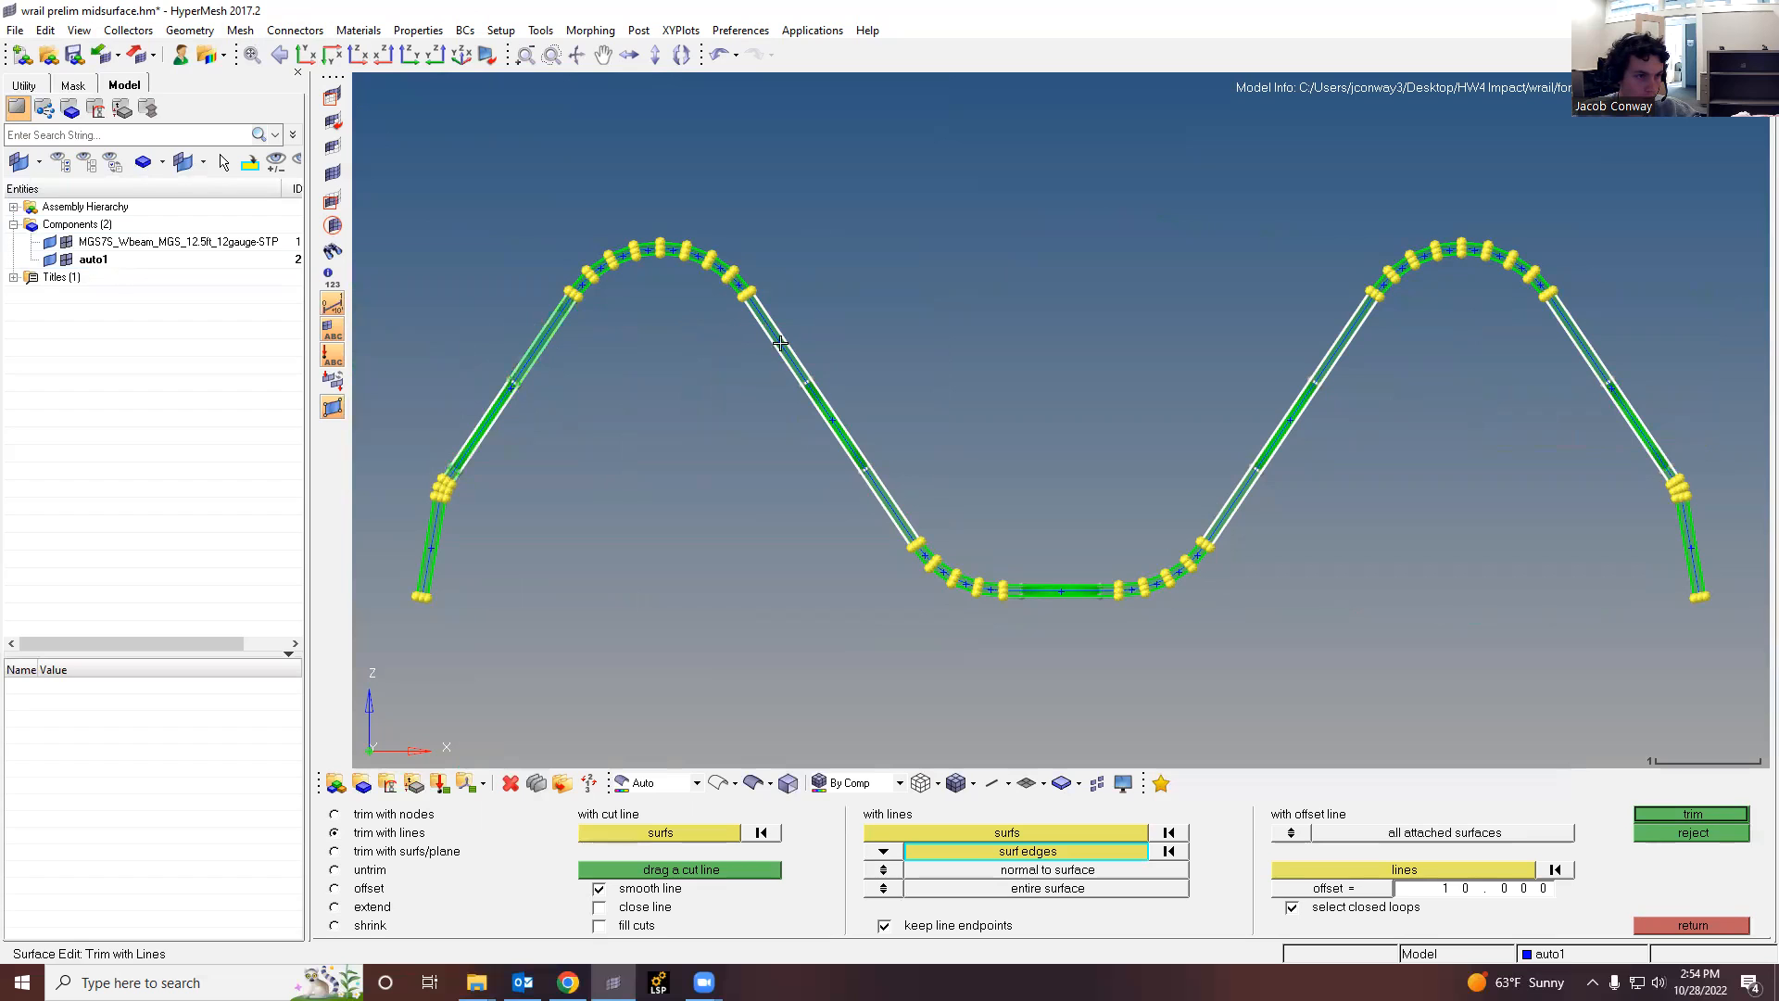
# Step: Deselect the long edges of the two sloped webs at the left hump, keeping their slot edges selected
pyautogui.scroll(3, 419, 413)
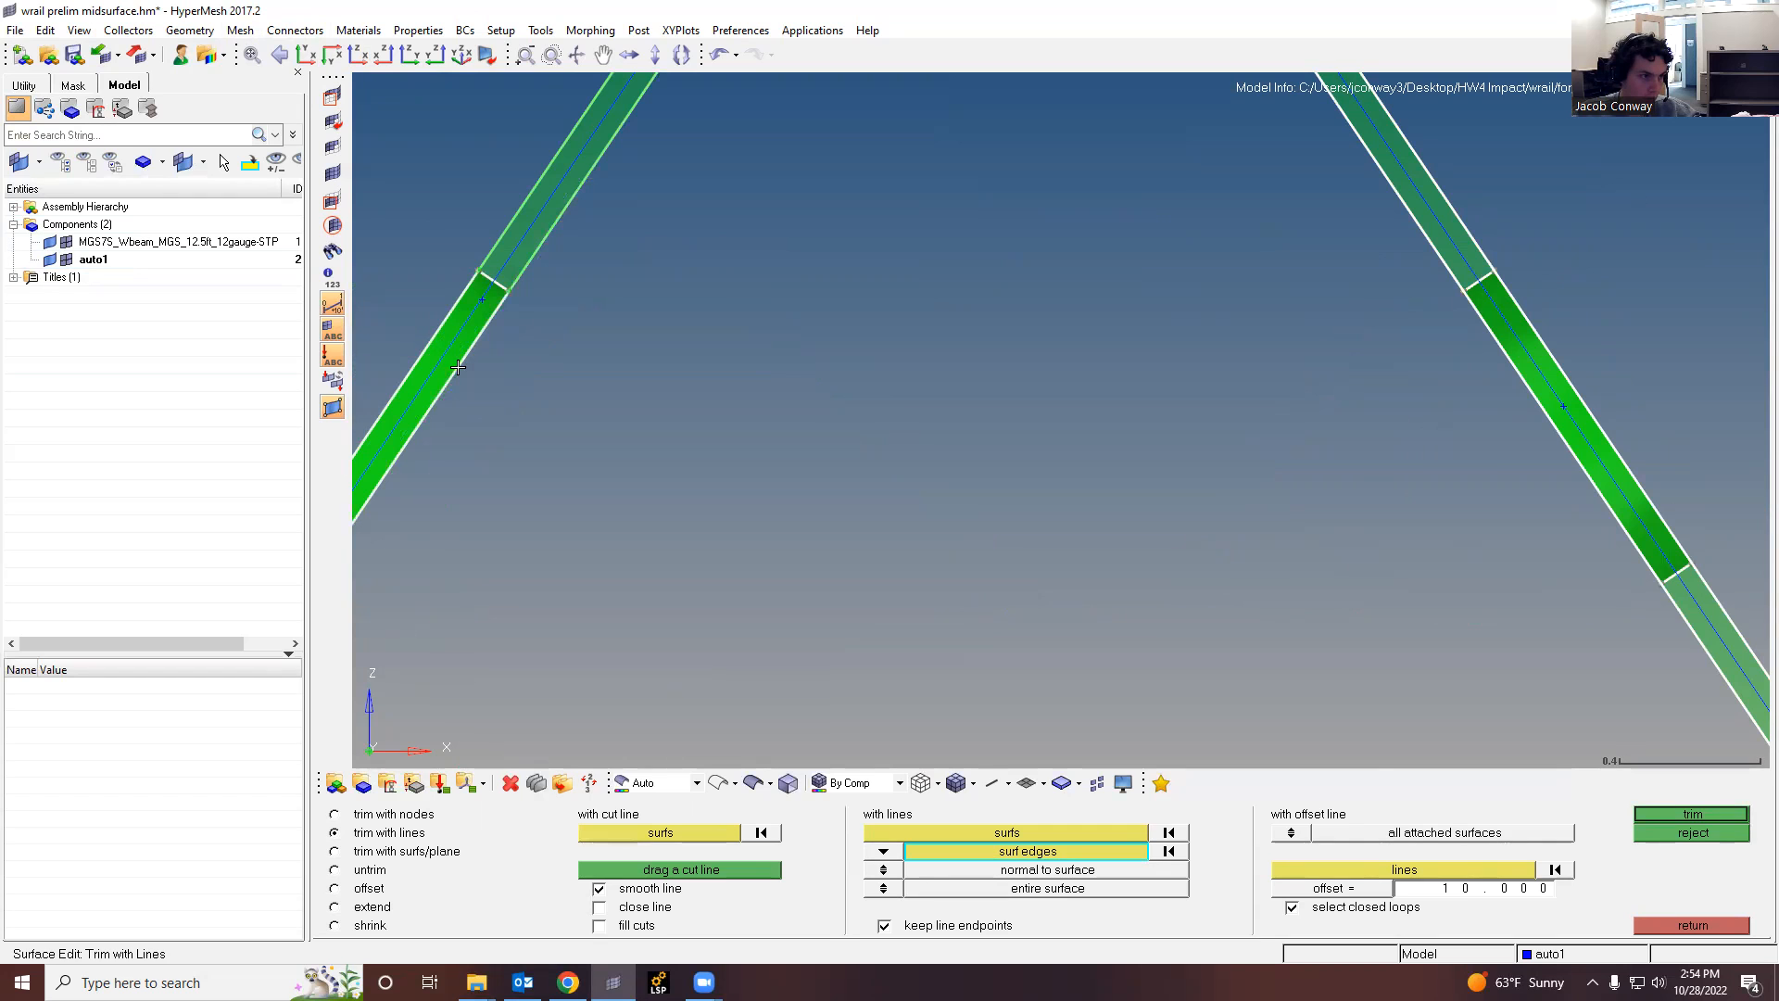
pyautogui.scroll(-3, 562, 413)
pyautogui.moveTo(587, 433)
pyautogui.keyDown('ctrl'); pyautogui.mouseDown()
pyautogui.moveTo(606, 443)
pyautogui.moveTo(591, 433)
pyautogui.mouseUp(); pyautogui.keyUp('ctrl')
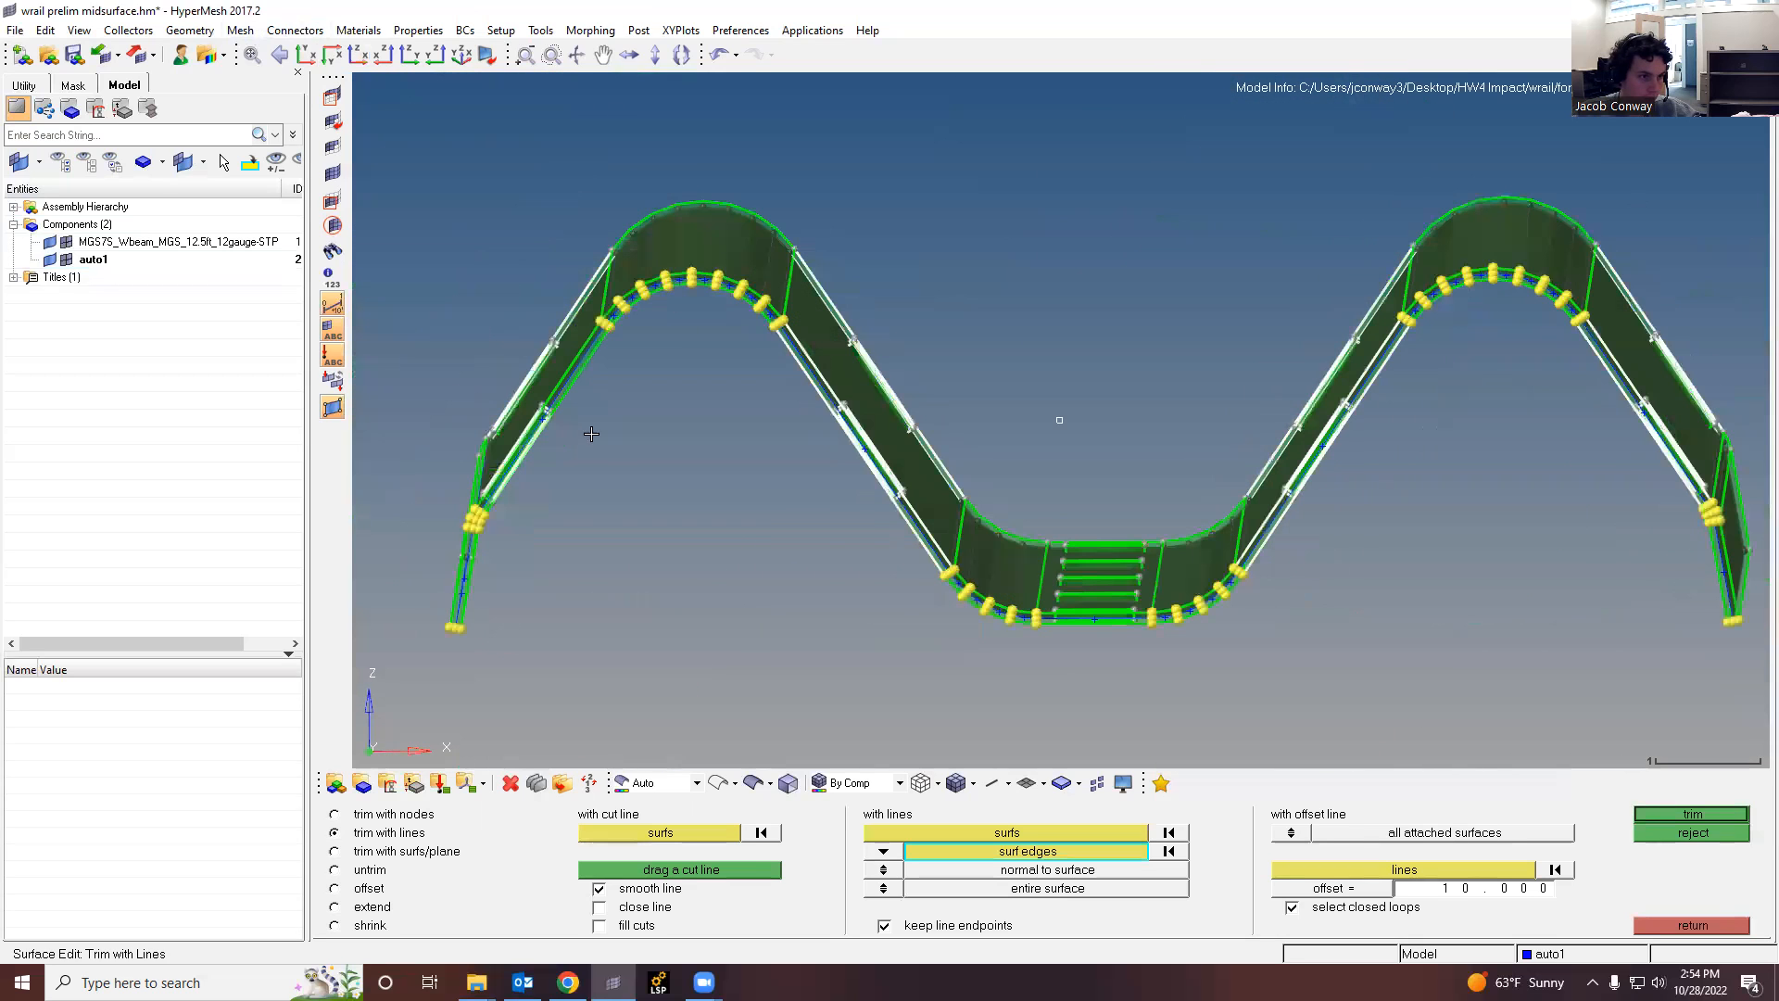
pyautogui.click(359, 56)
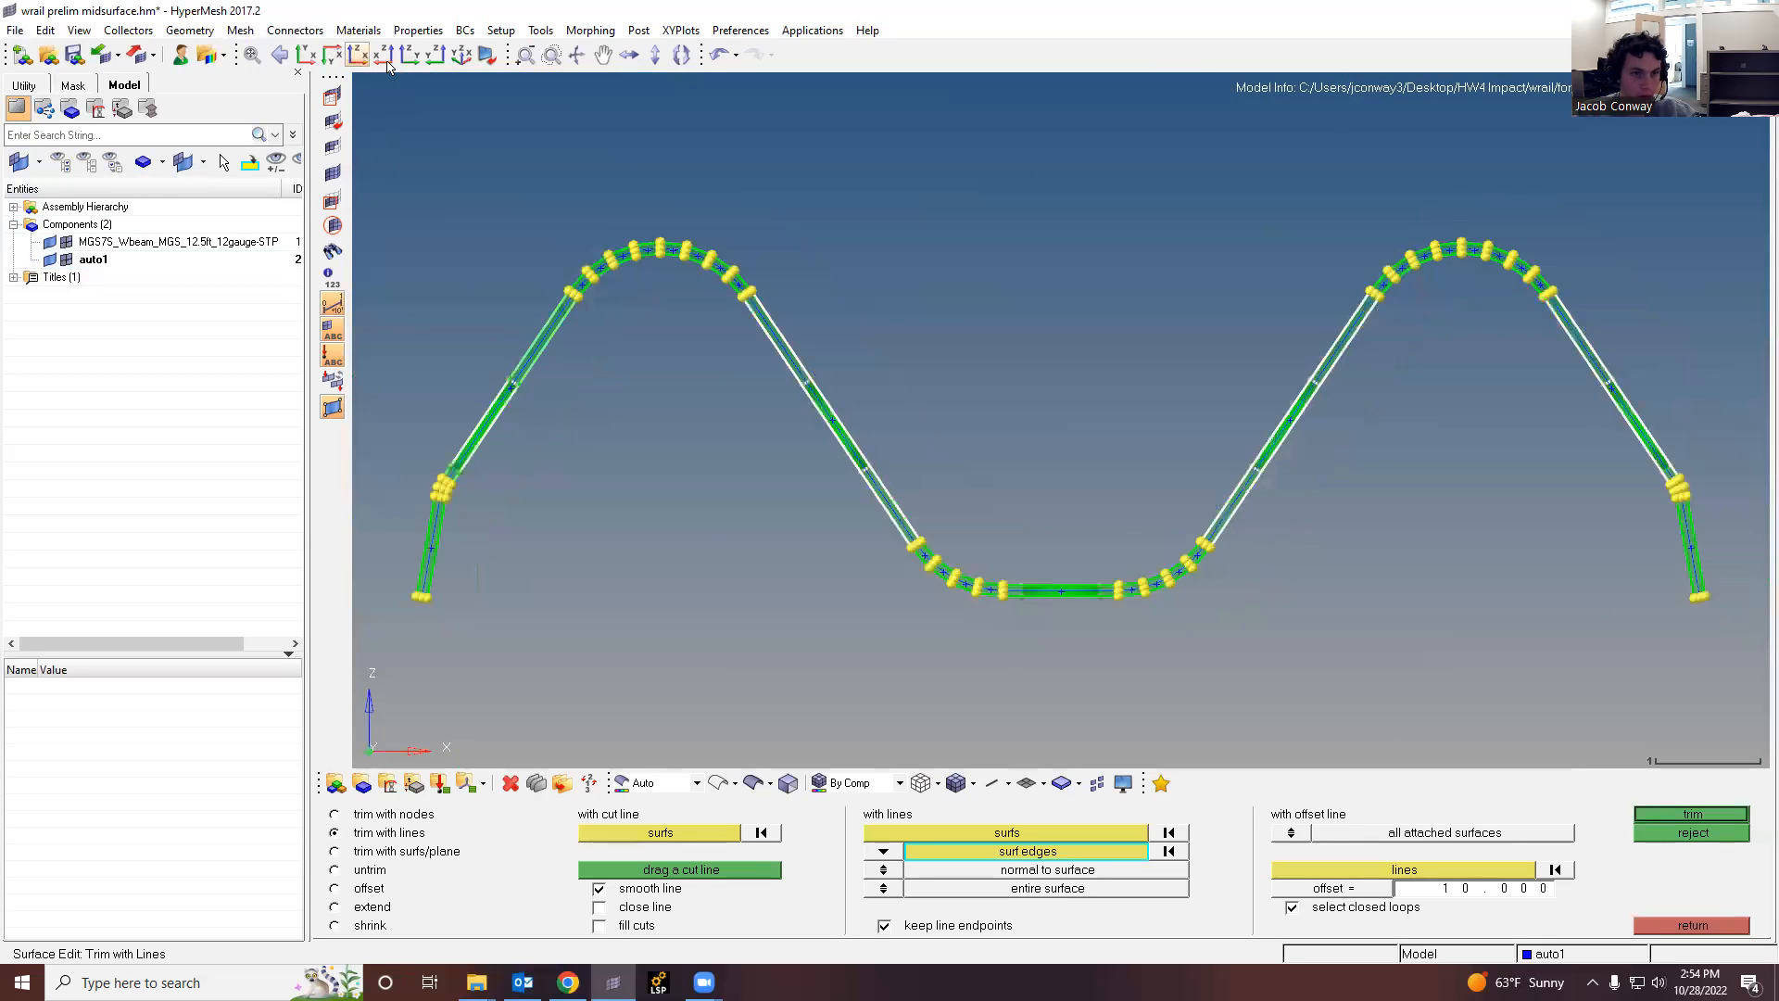
pyautogui.scroll(5, 835, 430)
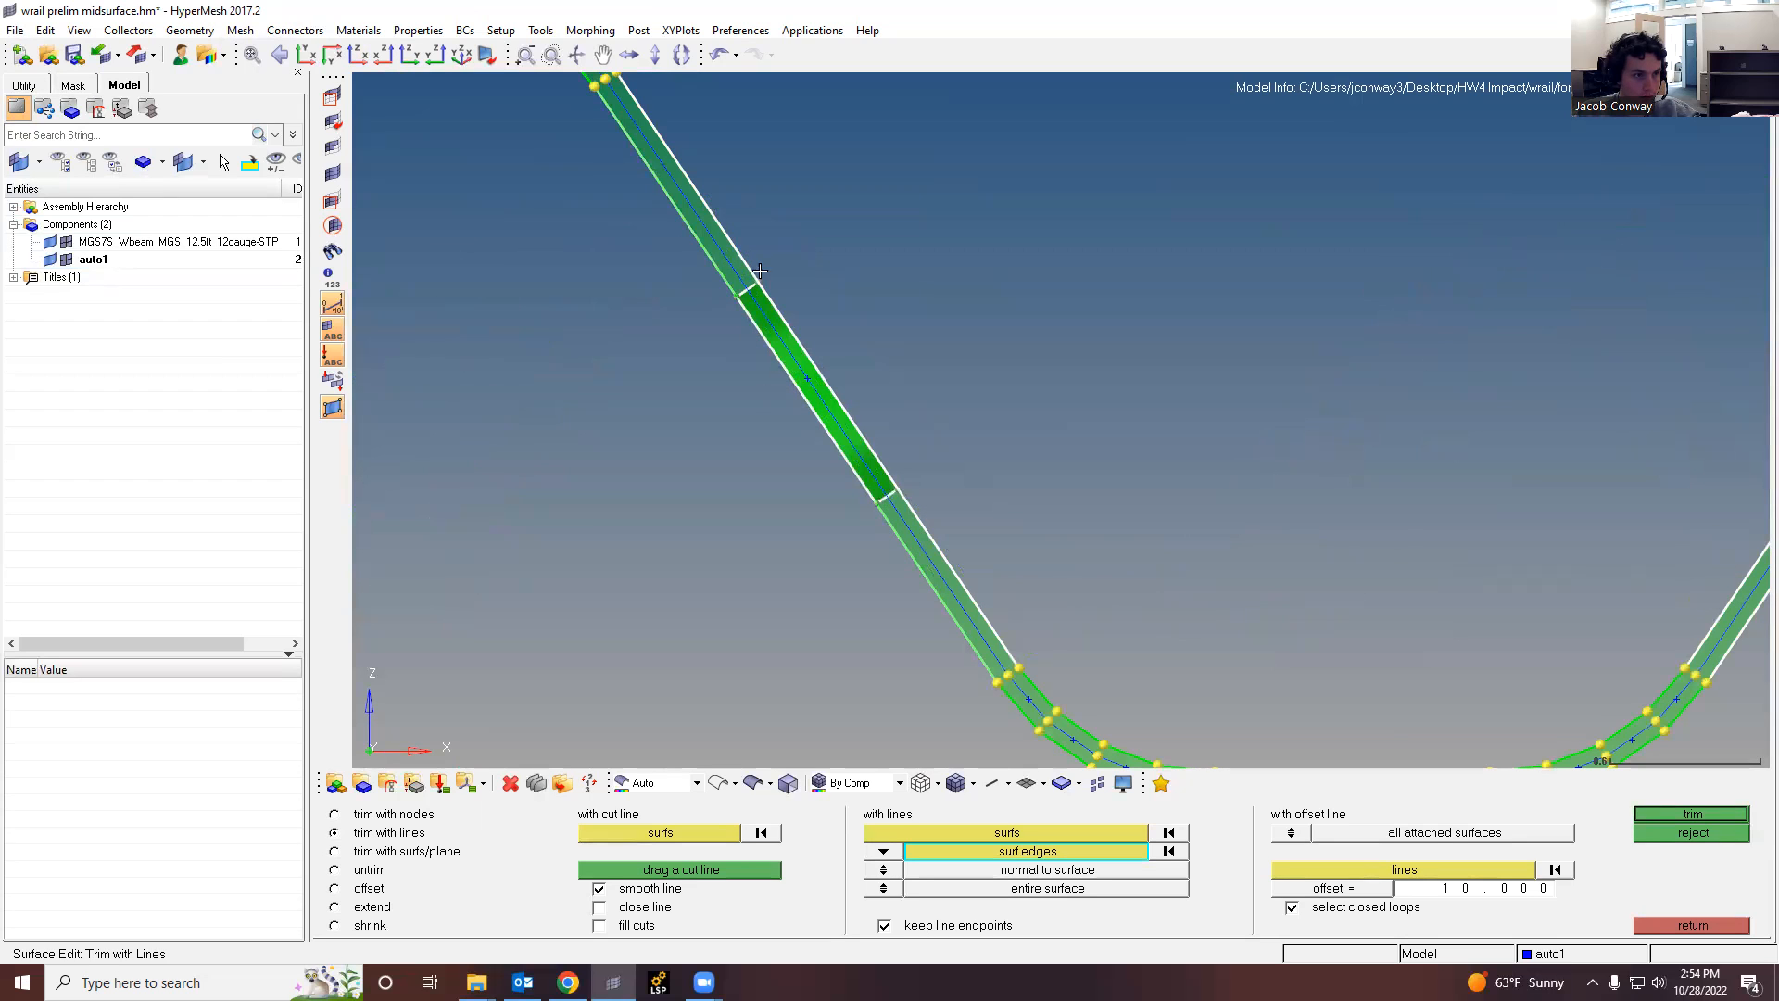
pyautogui.scroll(-4, 695, 504)
pyautogui.scroll(4, 538, 495)
pyautogui.scroll(1, 487, 595)
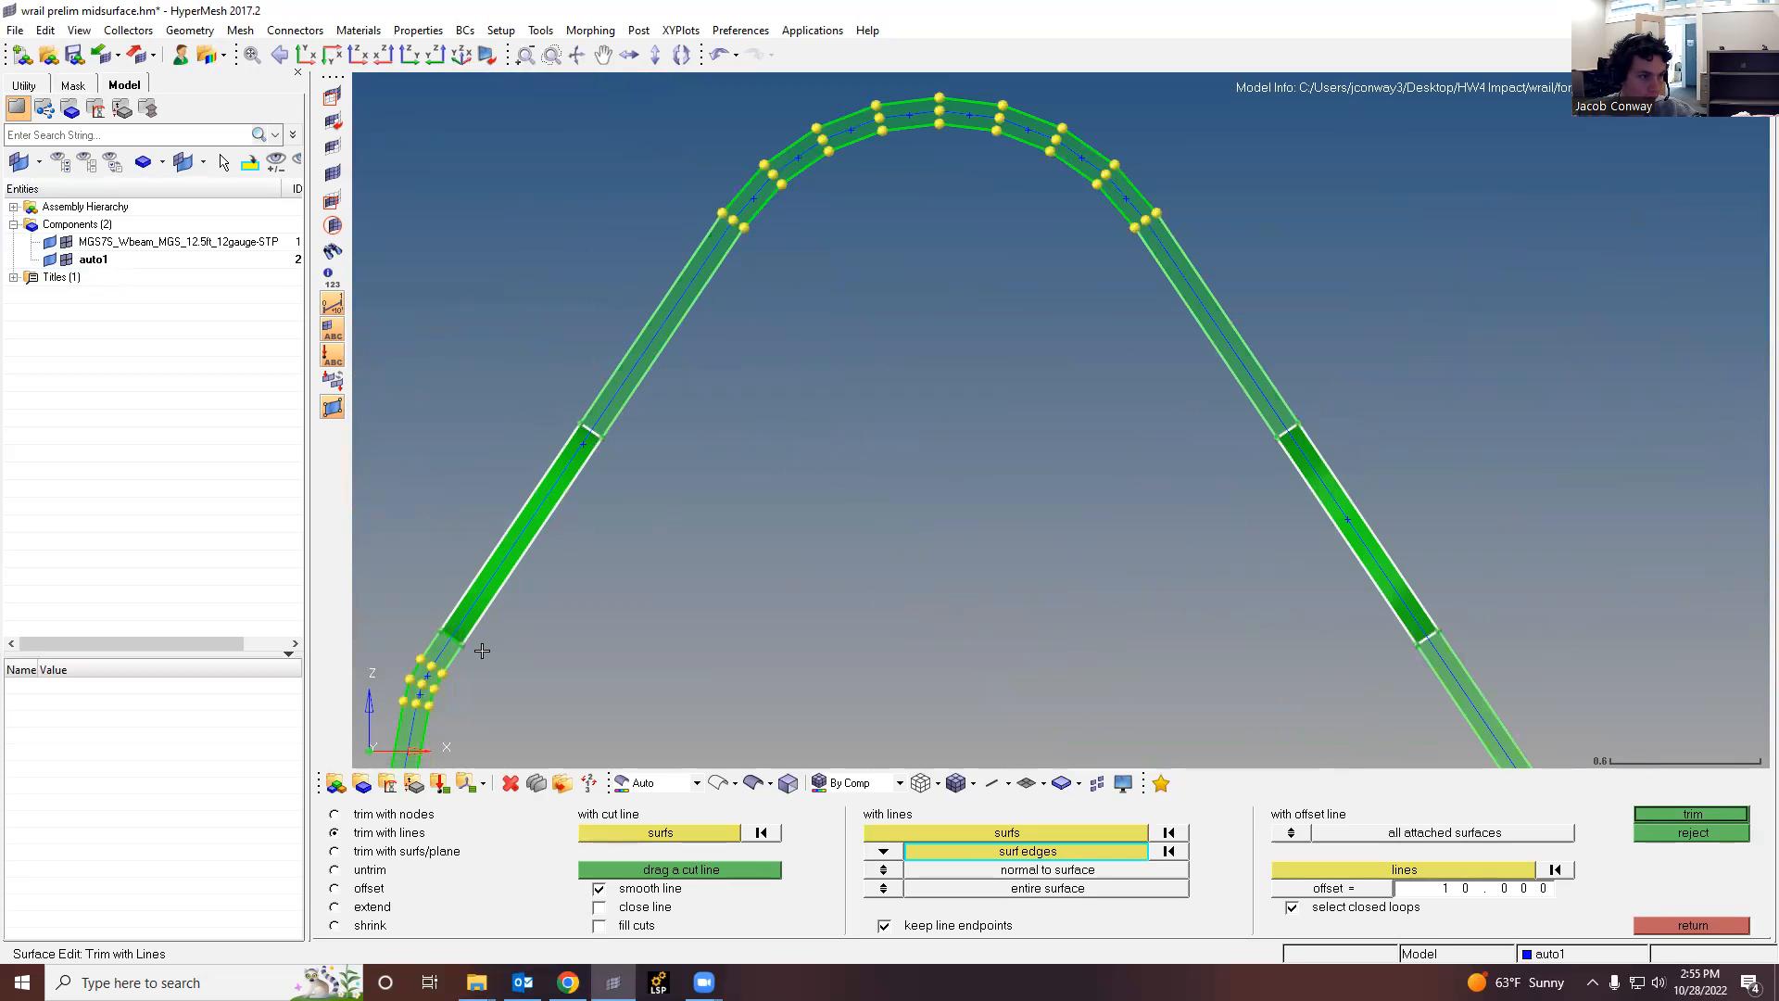
pyautogui.moveTo(649, 539)
pyautogui.keyDown('ctrl'); pyautogui.mouseDown()
pyautogui.moveTo(634, 530)
pyautogui.moveTo(664, 545)
pyautogui.mouseUp(); pyautogui.keyUp('ctrl')
pyautogui.press('f')
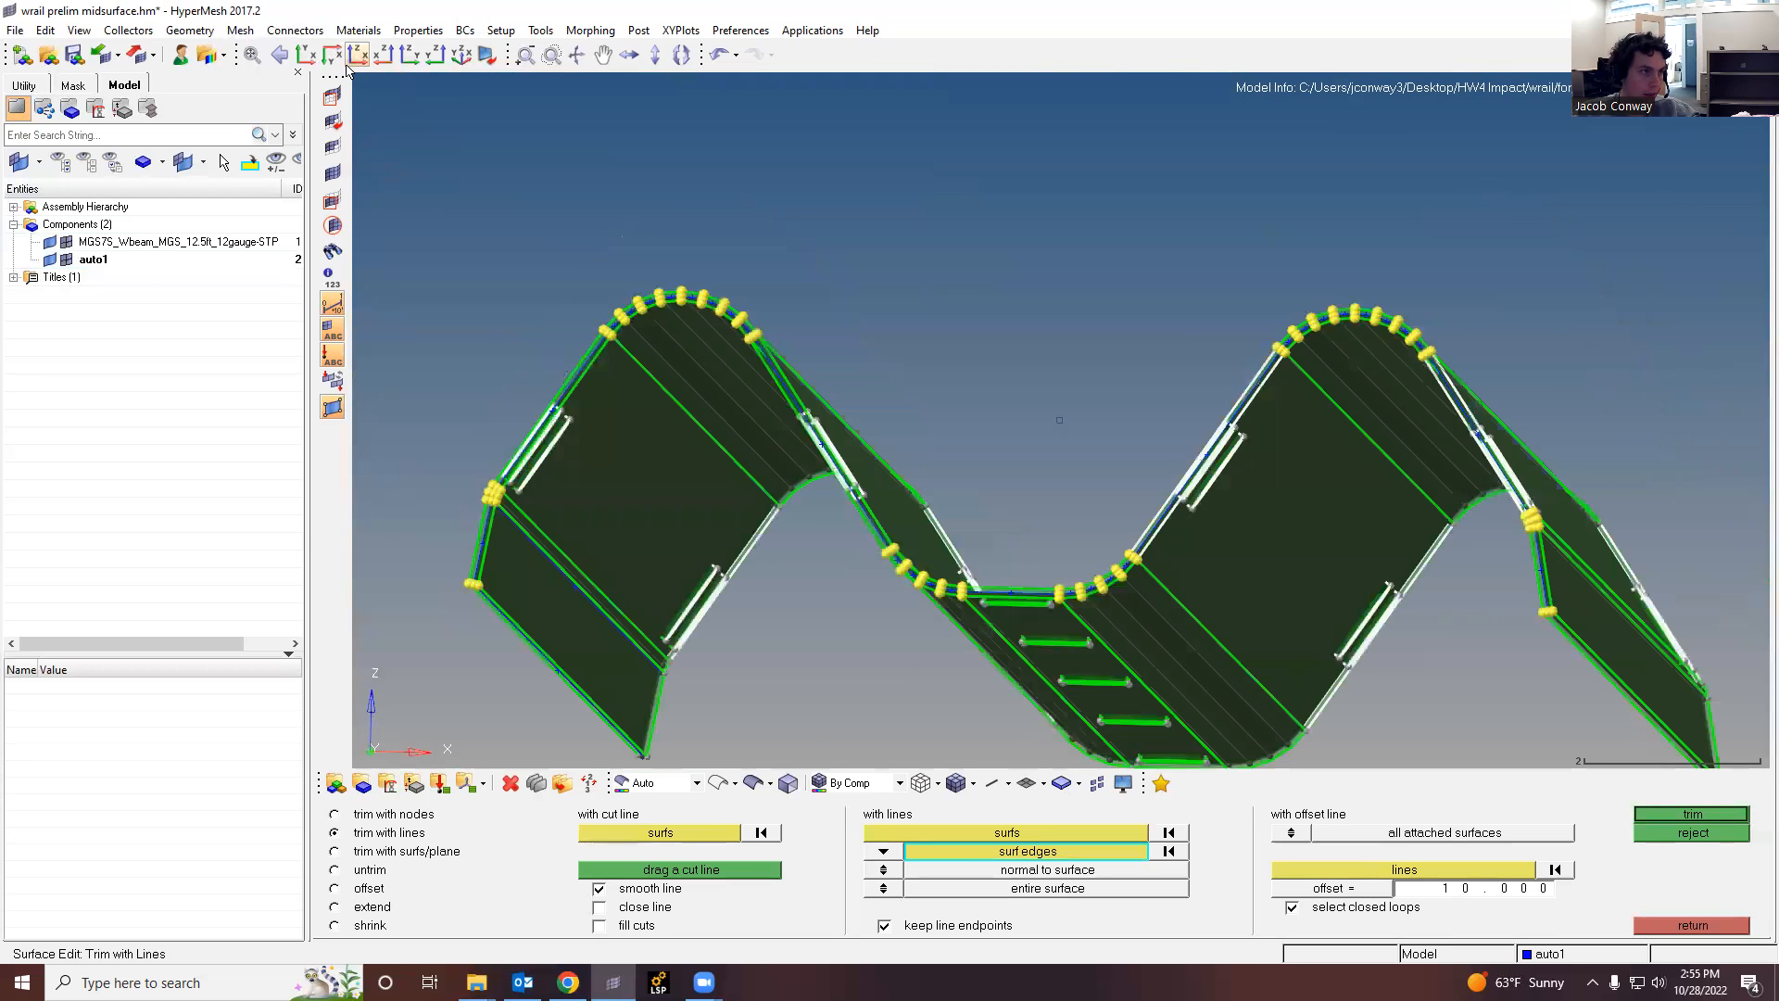
# Step: Deselect the long edges of the two sloped webs at the right hump from the XZ view
pyautogui.click(358, 55)
pyautogui.rightClick(1229, 499)
pyautogui.rightClick(1244, 500)
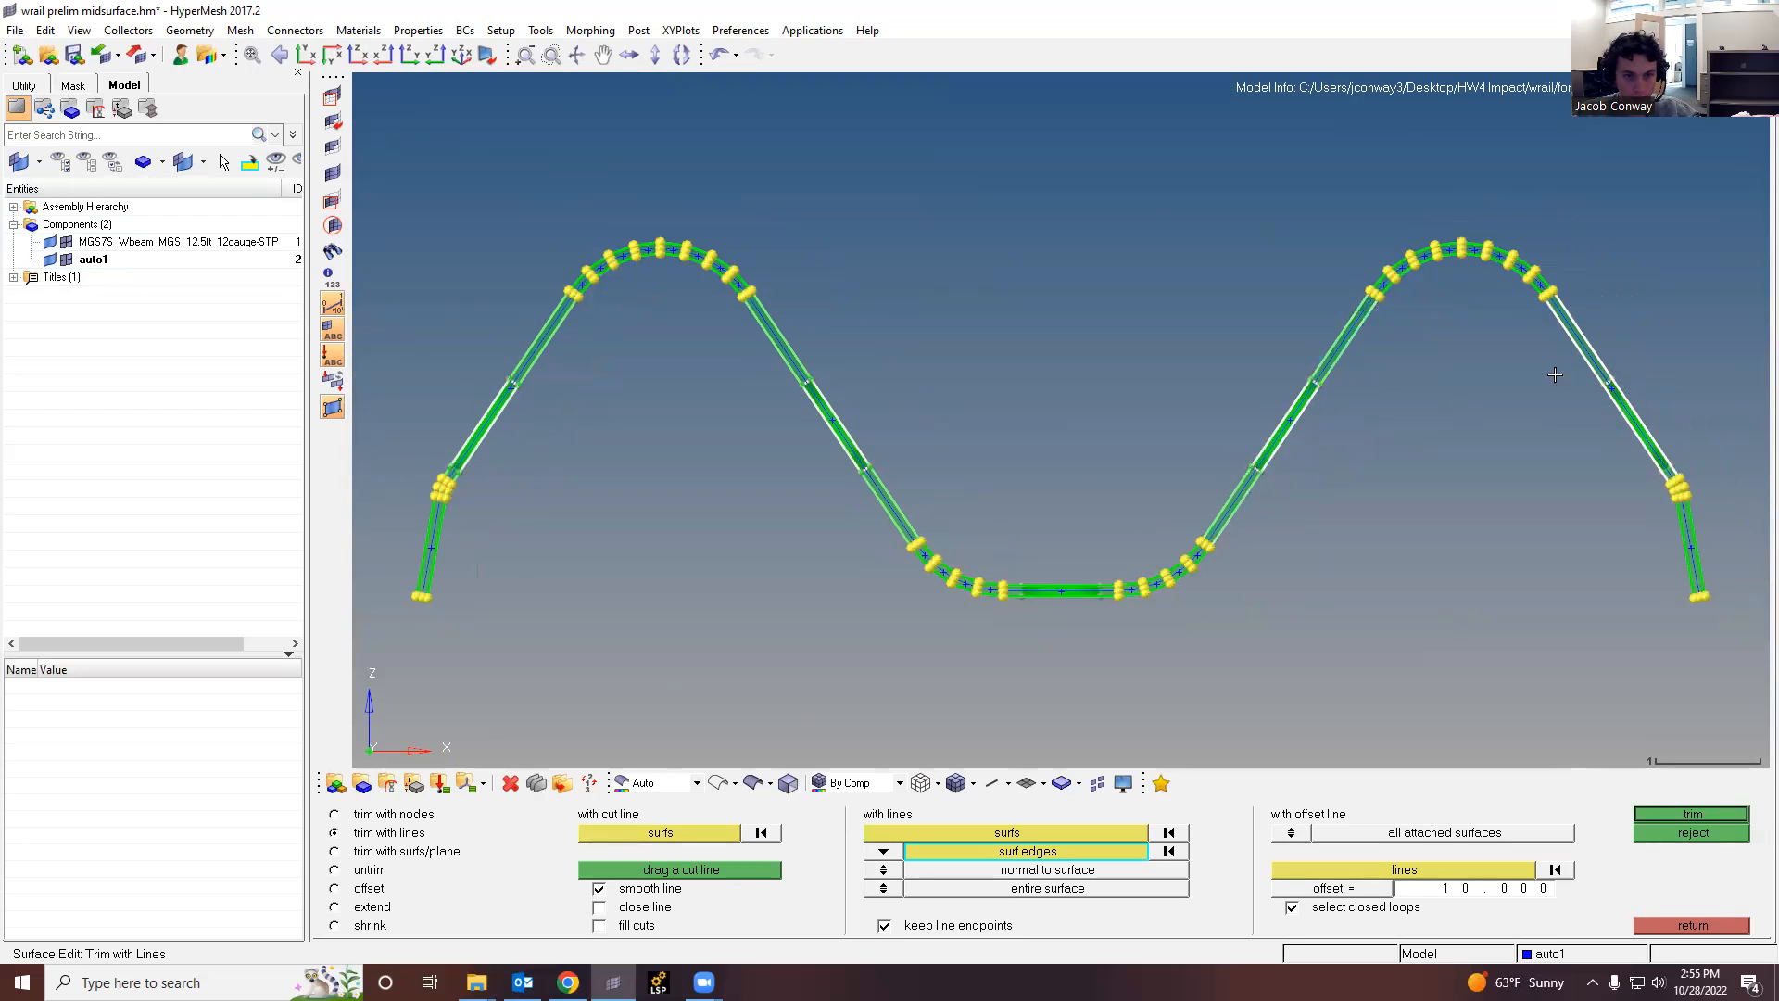
pyautogui.rightClick(1568, 344)
pyautogui.rightClick(1581, 327)
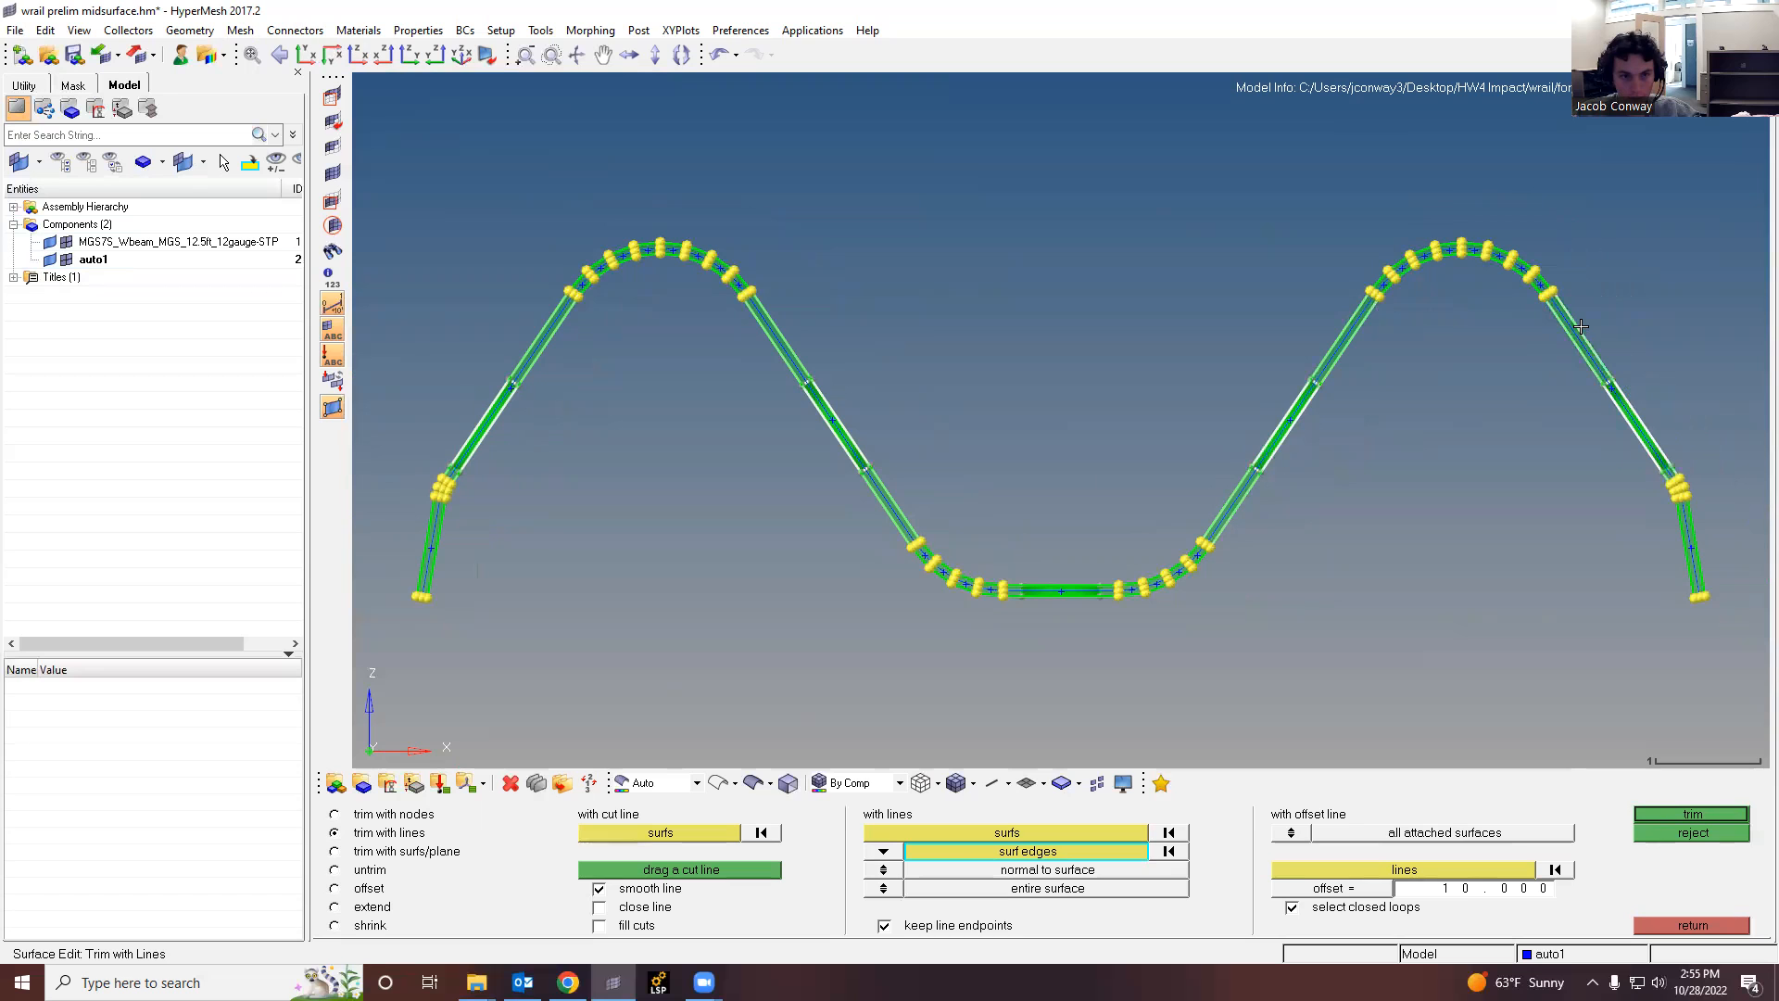
# Step: Add the edges of the slots along the rail's central flat to the trimming lines, selecting them from the XZ view
pyautogui.keyDown('ctrl'); pyautogui.moveTo(1075, 456); pyautogui.dragTo(1077, 448); pyautogui.keyUp('ctrl')
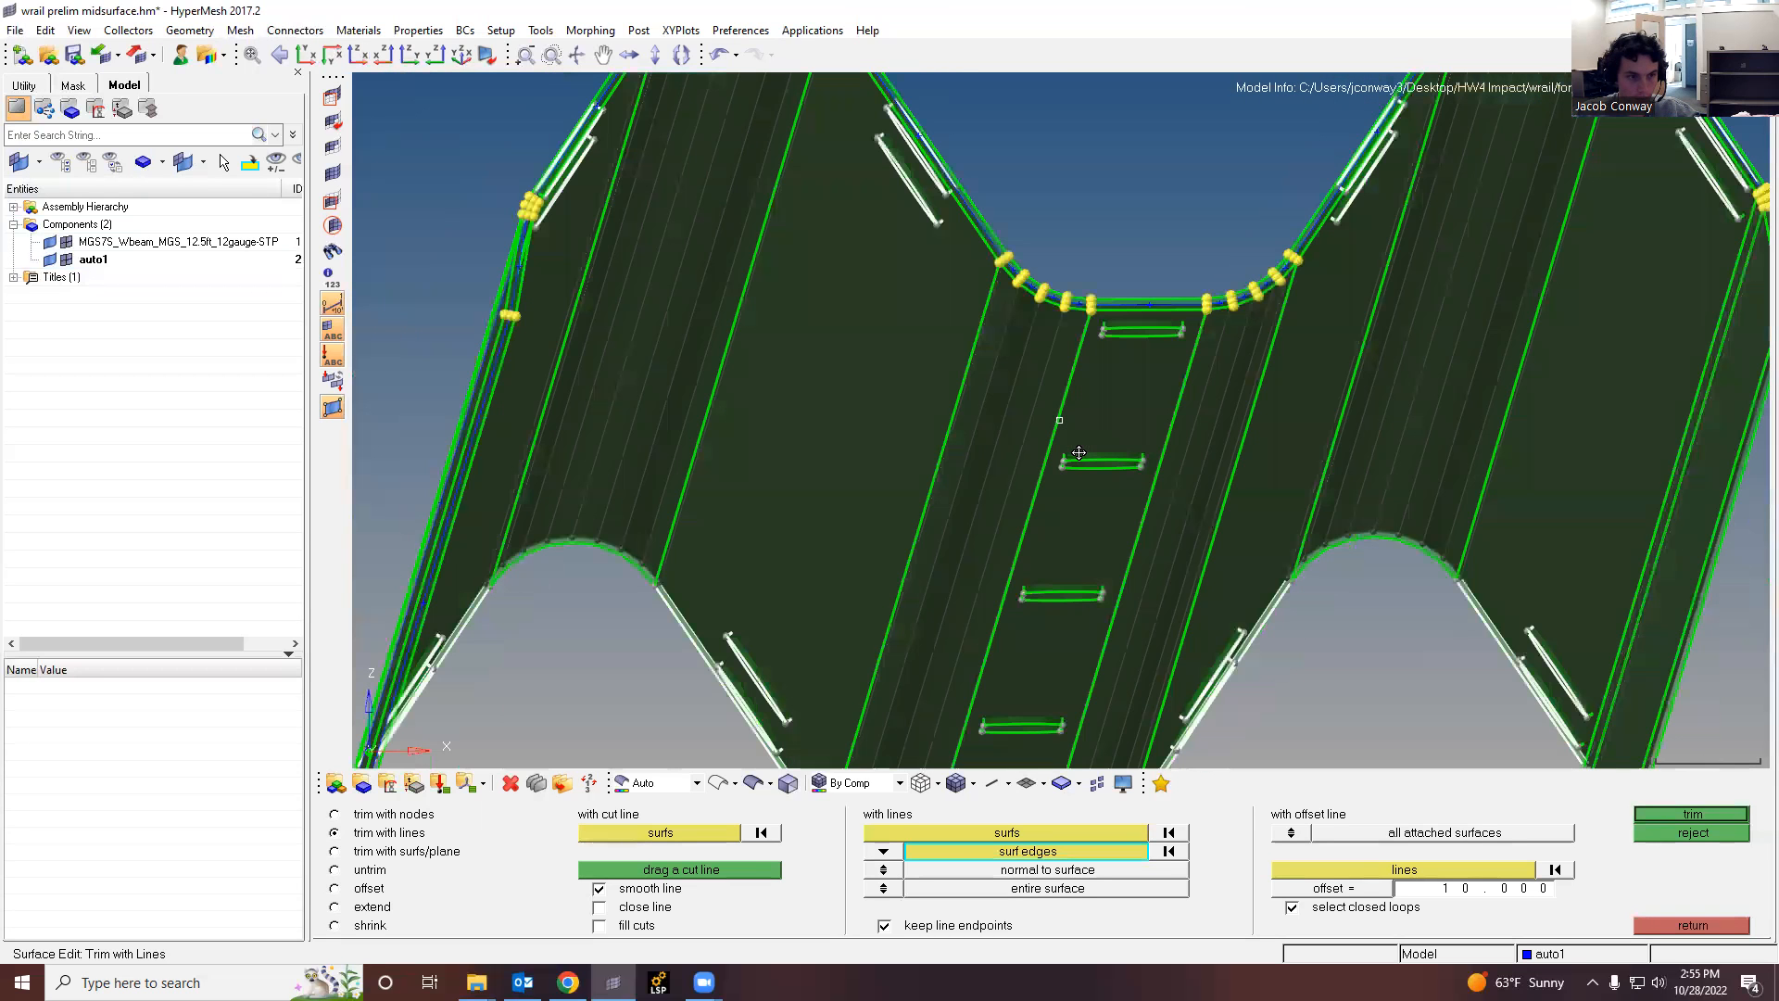
pyautogui.click(363, 60)
pyautogui.keyDown('shift'); pyautogui.moveTo(1124, 619); pyautogui.dragTo(1040, 538); pyautogui.keyUp('shift')
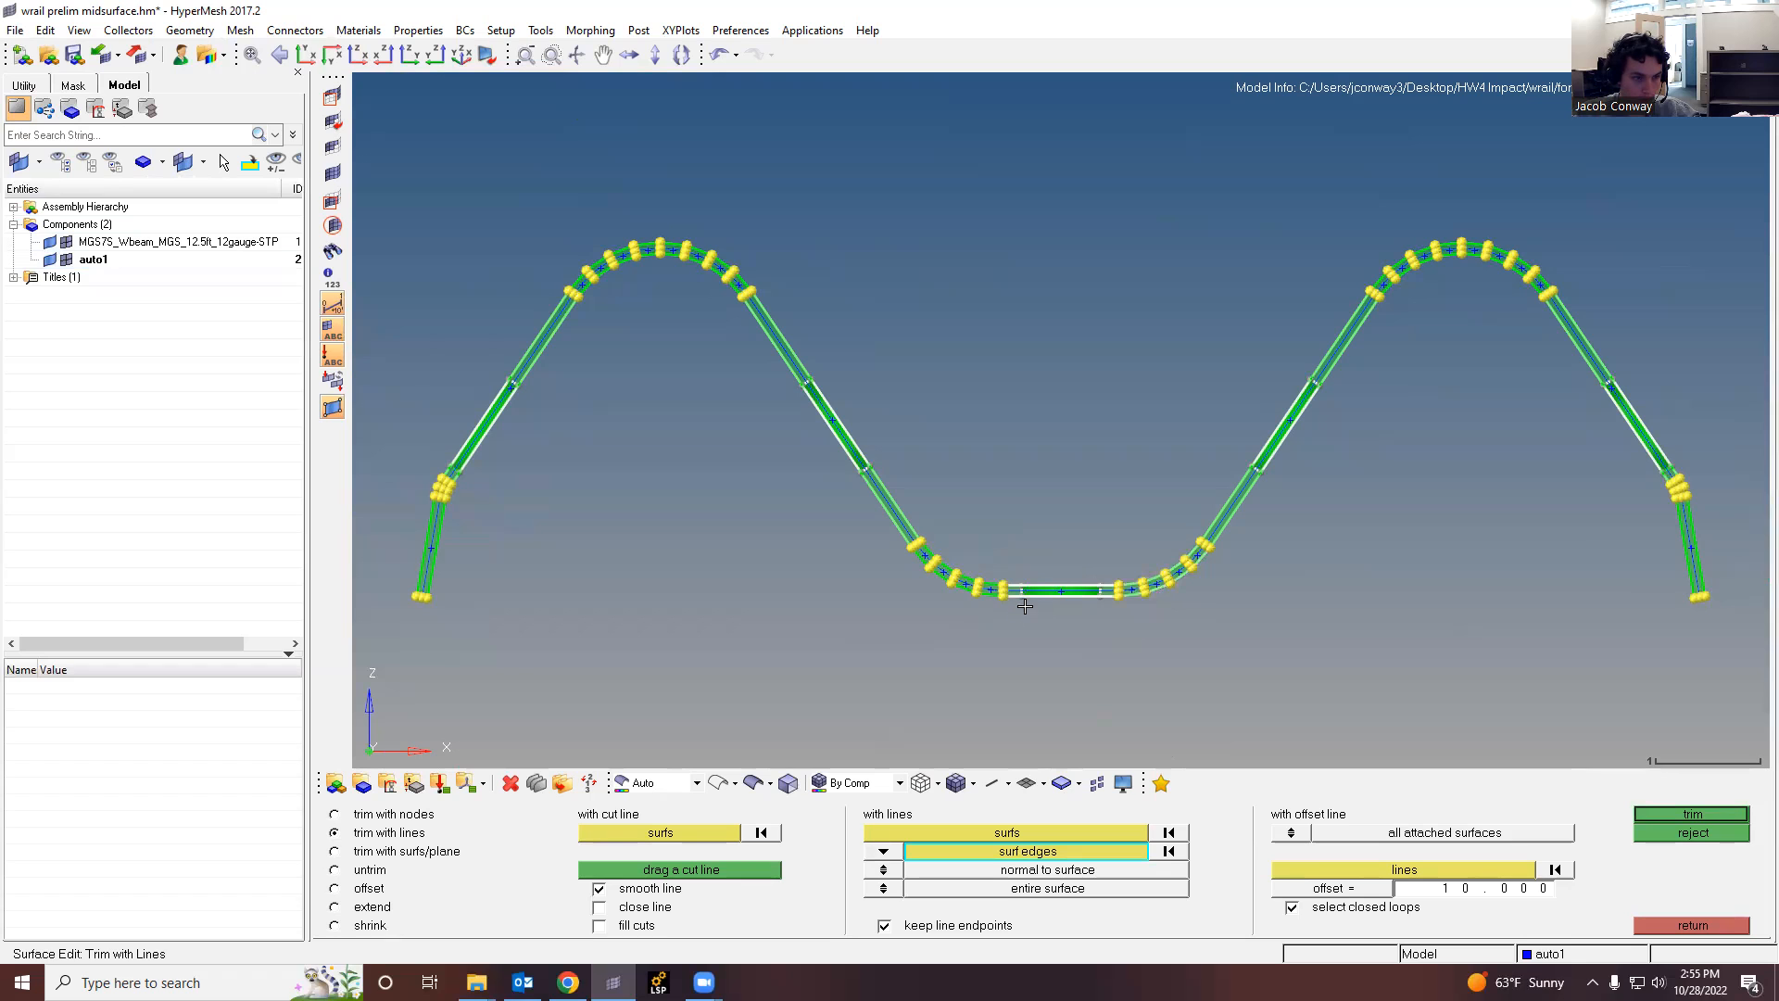
# Step: Check the slot edge selection along the rail and trim the midsurface surfaces with it
pyautogui.keyDown('ctrl'); pyautogui.moveTo(1051, 647); pyautogui.dragTo(1030, 567); pyautogui.keyUp('ctrl')
pyautogui.keyDown('ctrl'); pyautogui.scroll(-5, 1044, 588); pyautogui.keyUp('ctrl')
pyautogui.keyDown('ctrl'); pyautogui.scroll(-5, 1030, 579); pyautogui.keyUp('ctrl')
pyautogui.keyDown('ctrl'); pyautogui.scroll(6, 1060, 722); pyautogui.keyUp('ctrl')
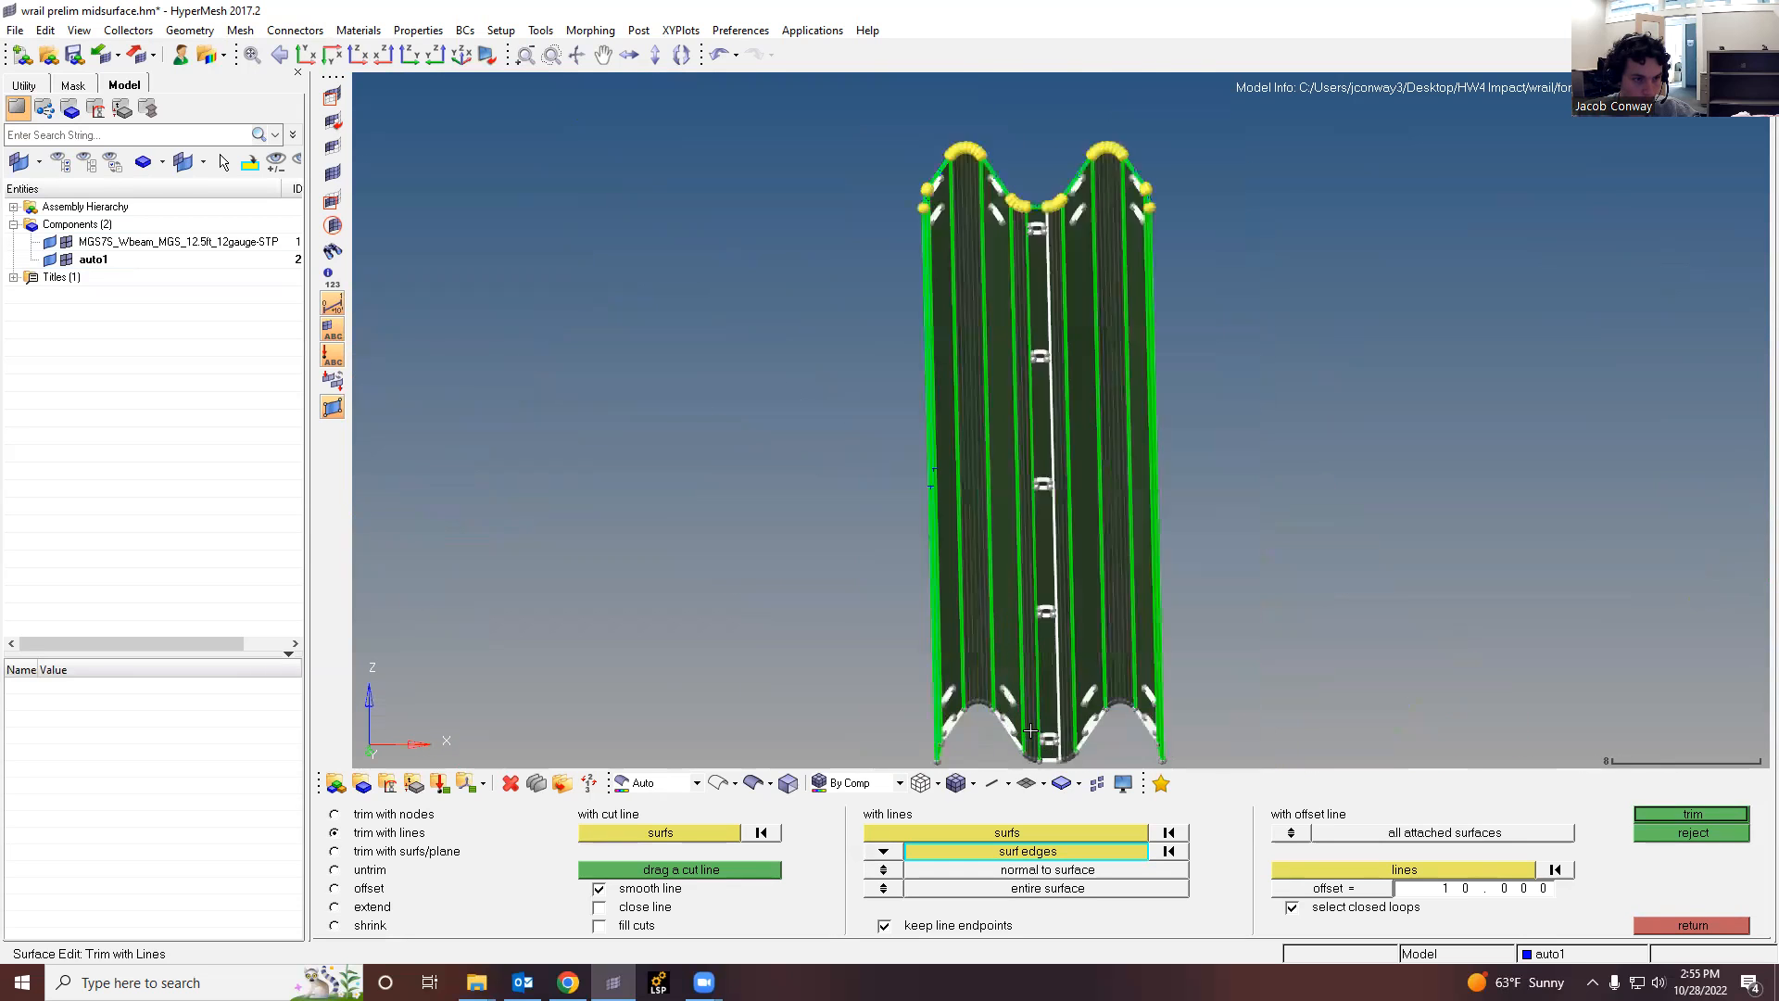
pyautogui.keyDown('ctrl'); pyautogui.moveTo(1142, 610); pyautogui.dragTo(1123, 577); pyautogui.keyUp('ctrl')
pyautogui.click(1713, 816)
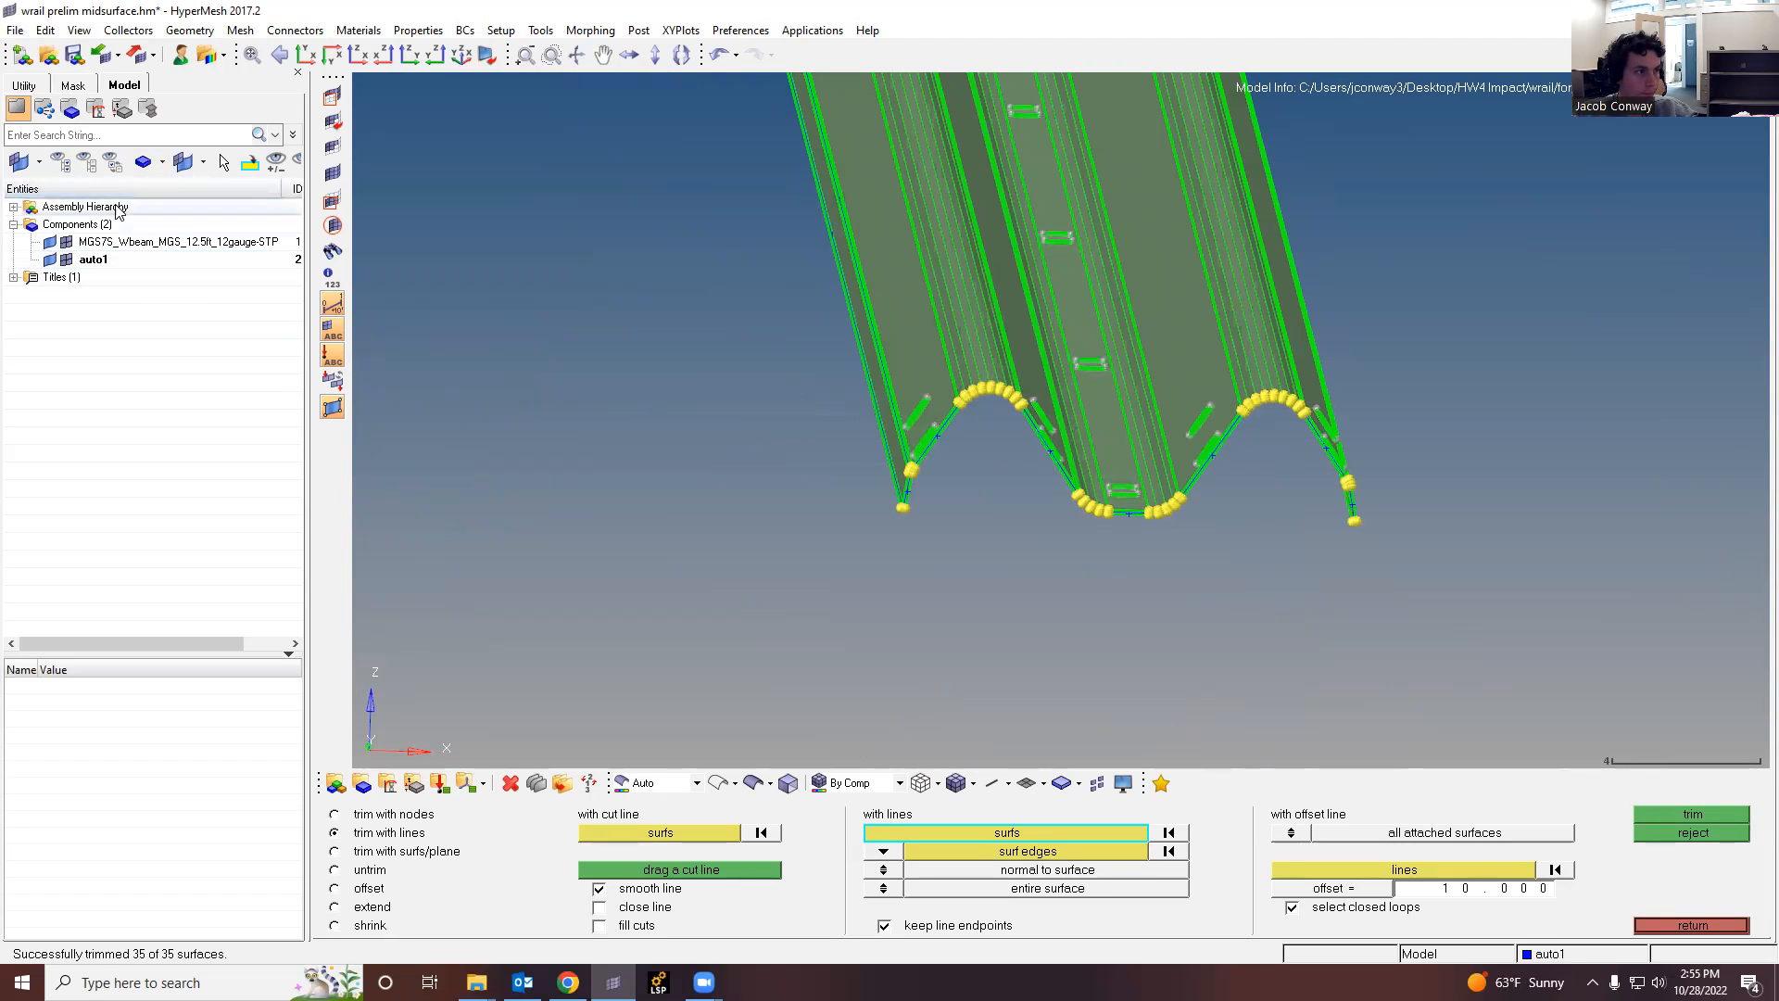
# Step: Hide the original geometry and inspect the slot outlines trimmed into the midsurface
pyautogui.click(54, 240)
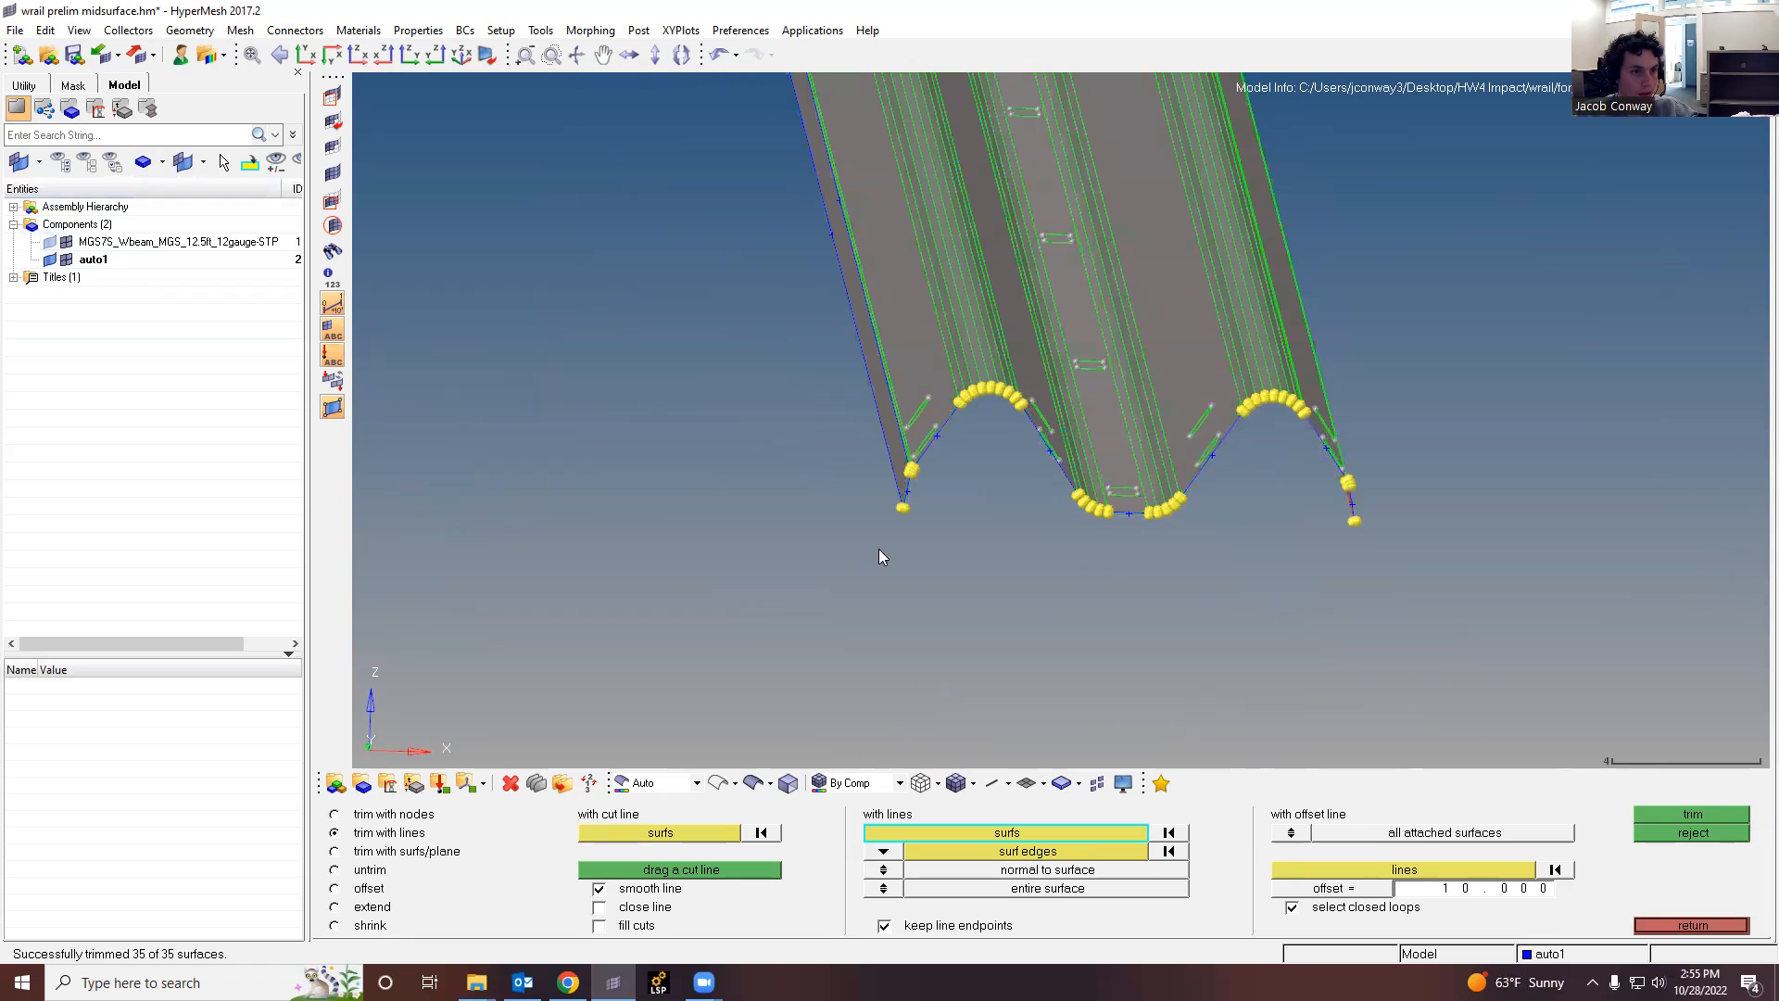
pyautogui.keyDown('ctrl'); pyautogui.scroll(-7, 1091, 313); pyautogui.keyUp('ctrl')
pyautogui.keyDown('ctrl'); pyautogui.scroll(8, 937, 226); pyautogui.keyUp('ctrl')
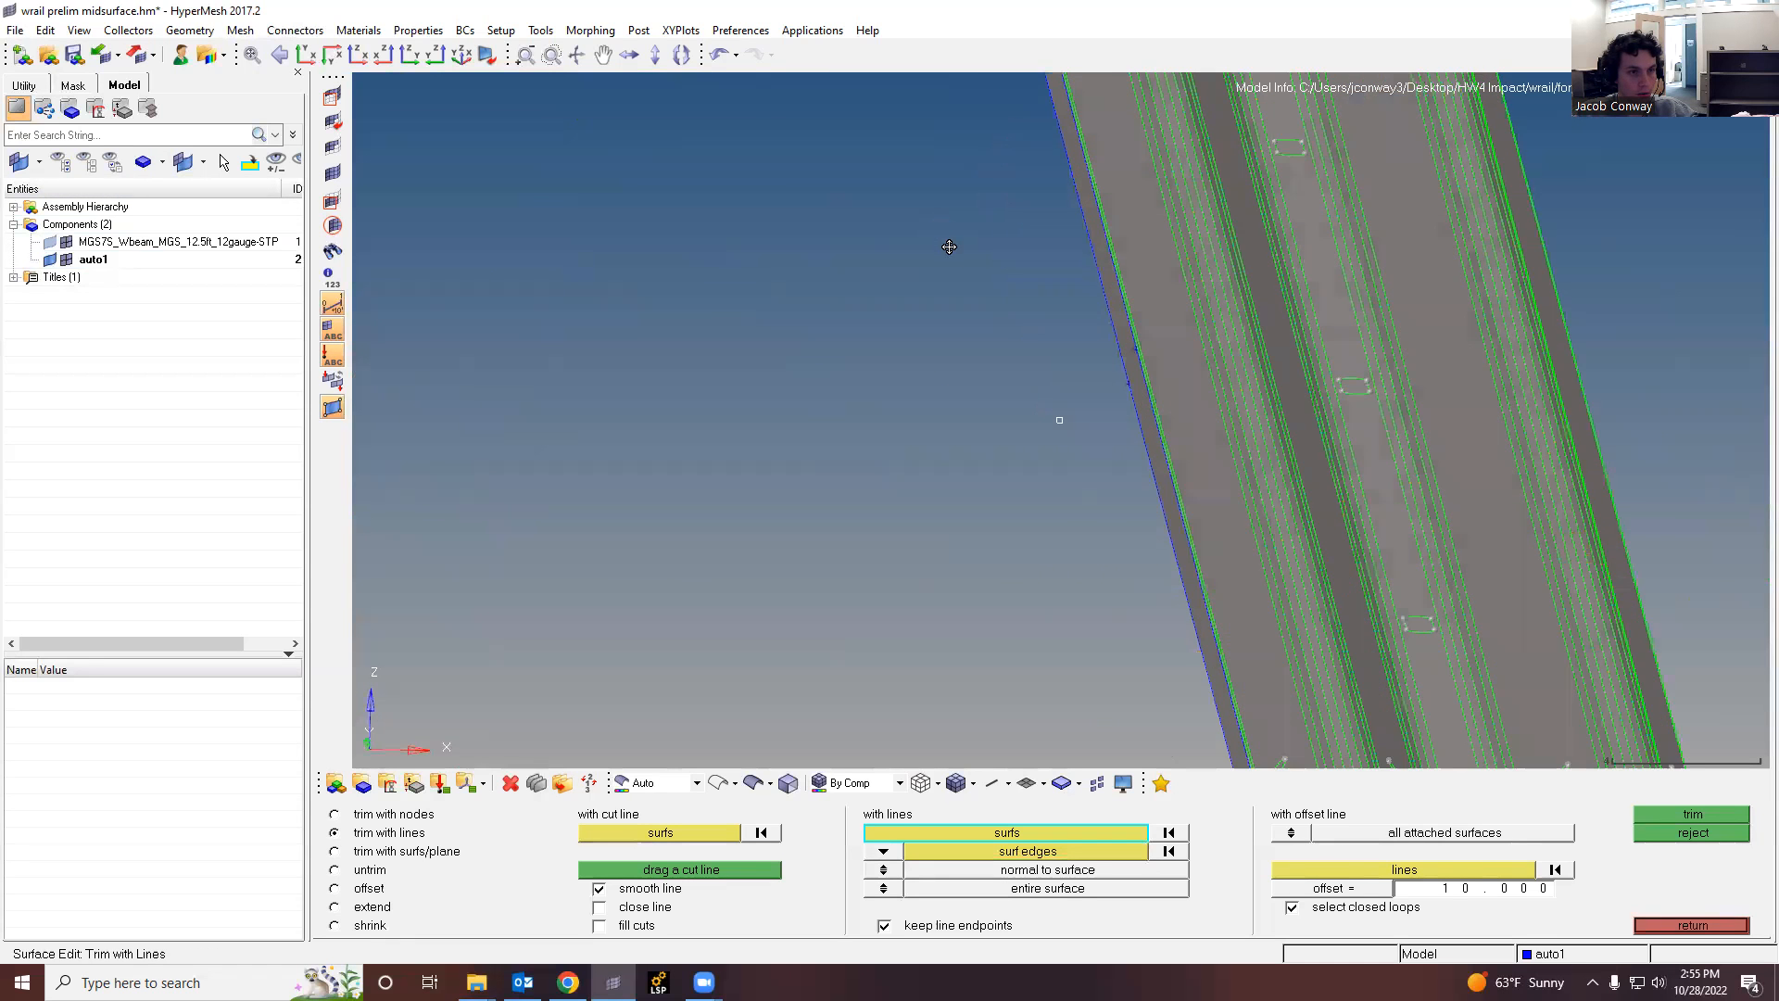
pyautogui.moveTo(882, 207)
pyautogui.keyDown('ctrl'); pyautogui.mouseDown()
pyautogui.moveTo(870, 269)
pyautogui.moveTo(921, 294)
pyautogui.mouseUp(); pyautogui.keyUp('ctrl')
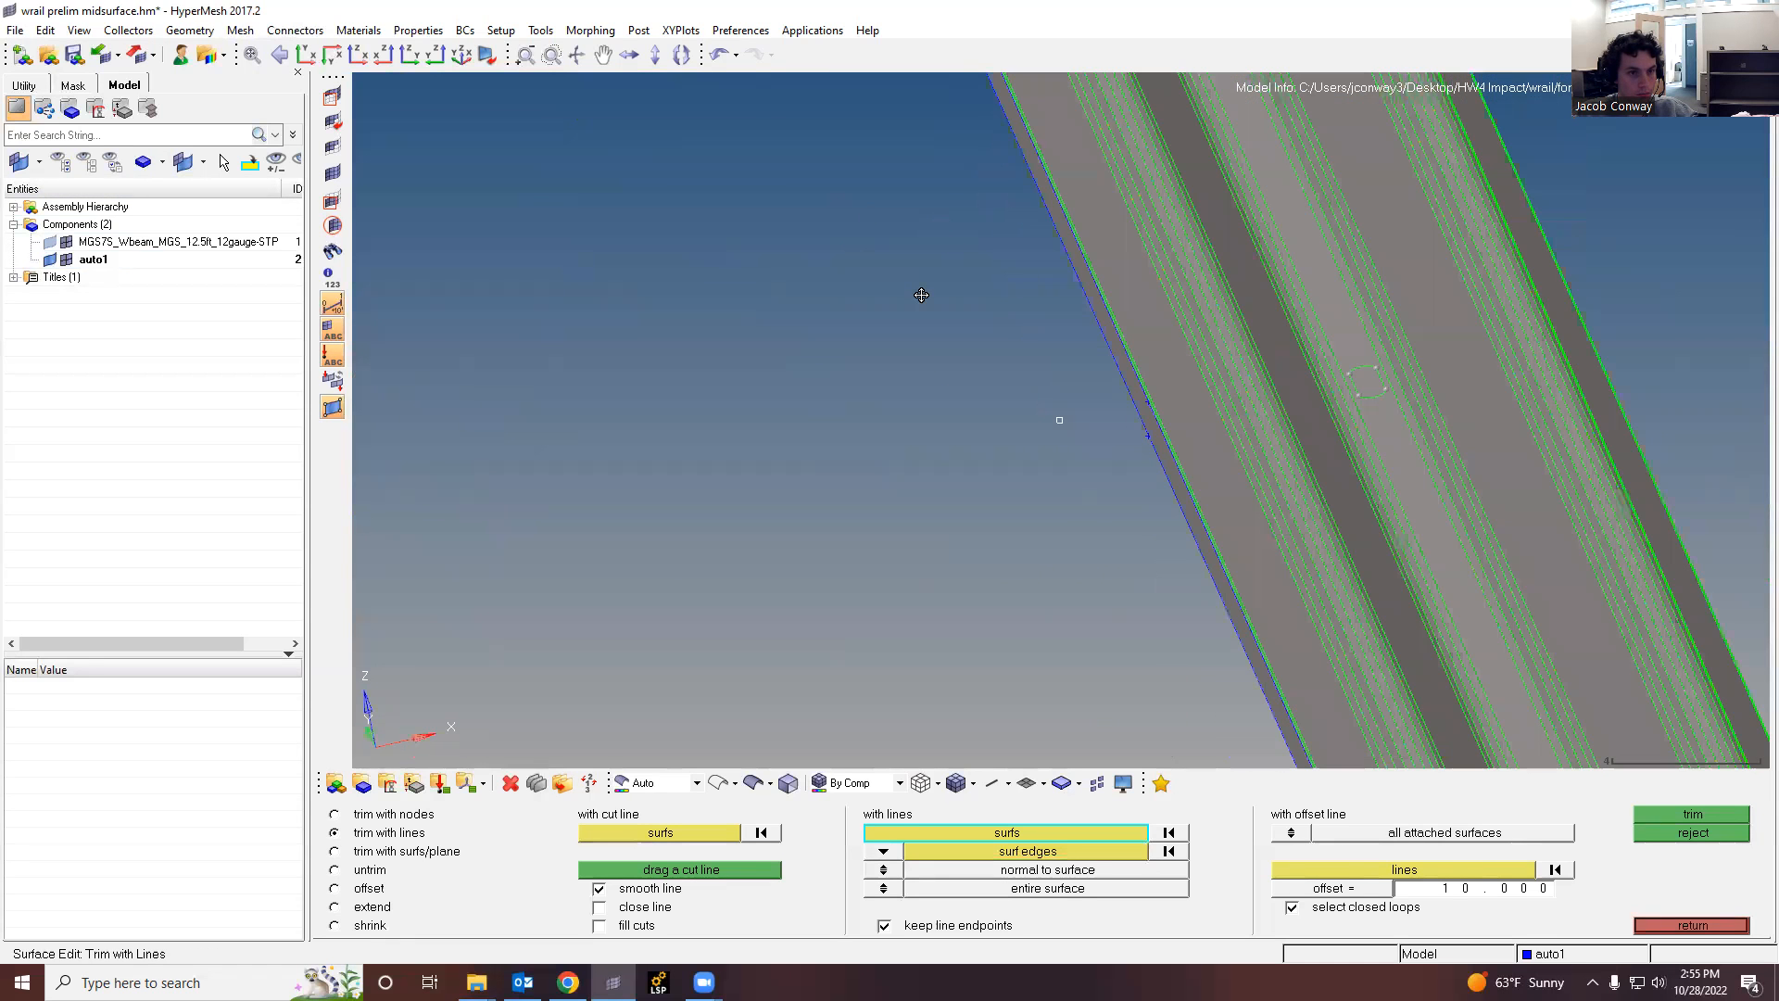
pyautogui.keyDown('ctrl'); pyautogui.scroll(-3, 1119, 307); pyautogui.keyUp('ctrl')
pyautogui.keyDown('ctrl'); pyautogui.scroll(-2, 1273, 289); pyautogui.keyUp('ctrl')
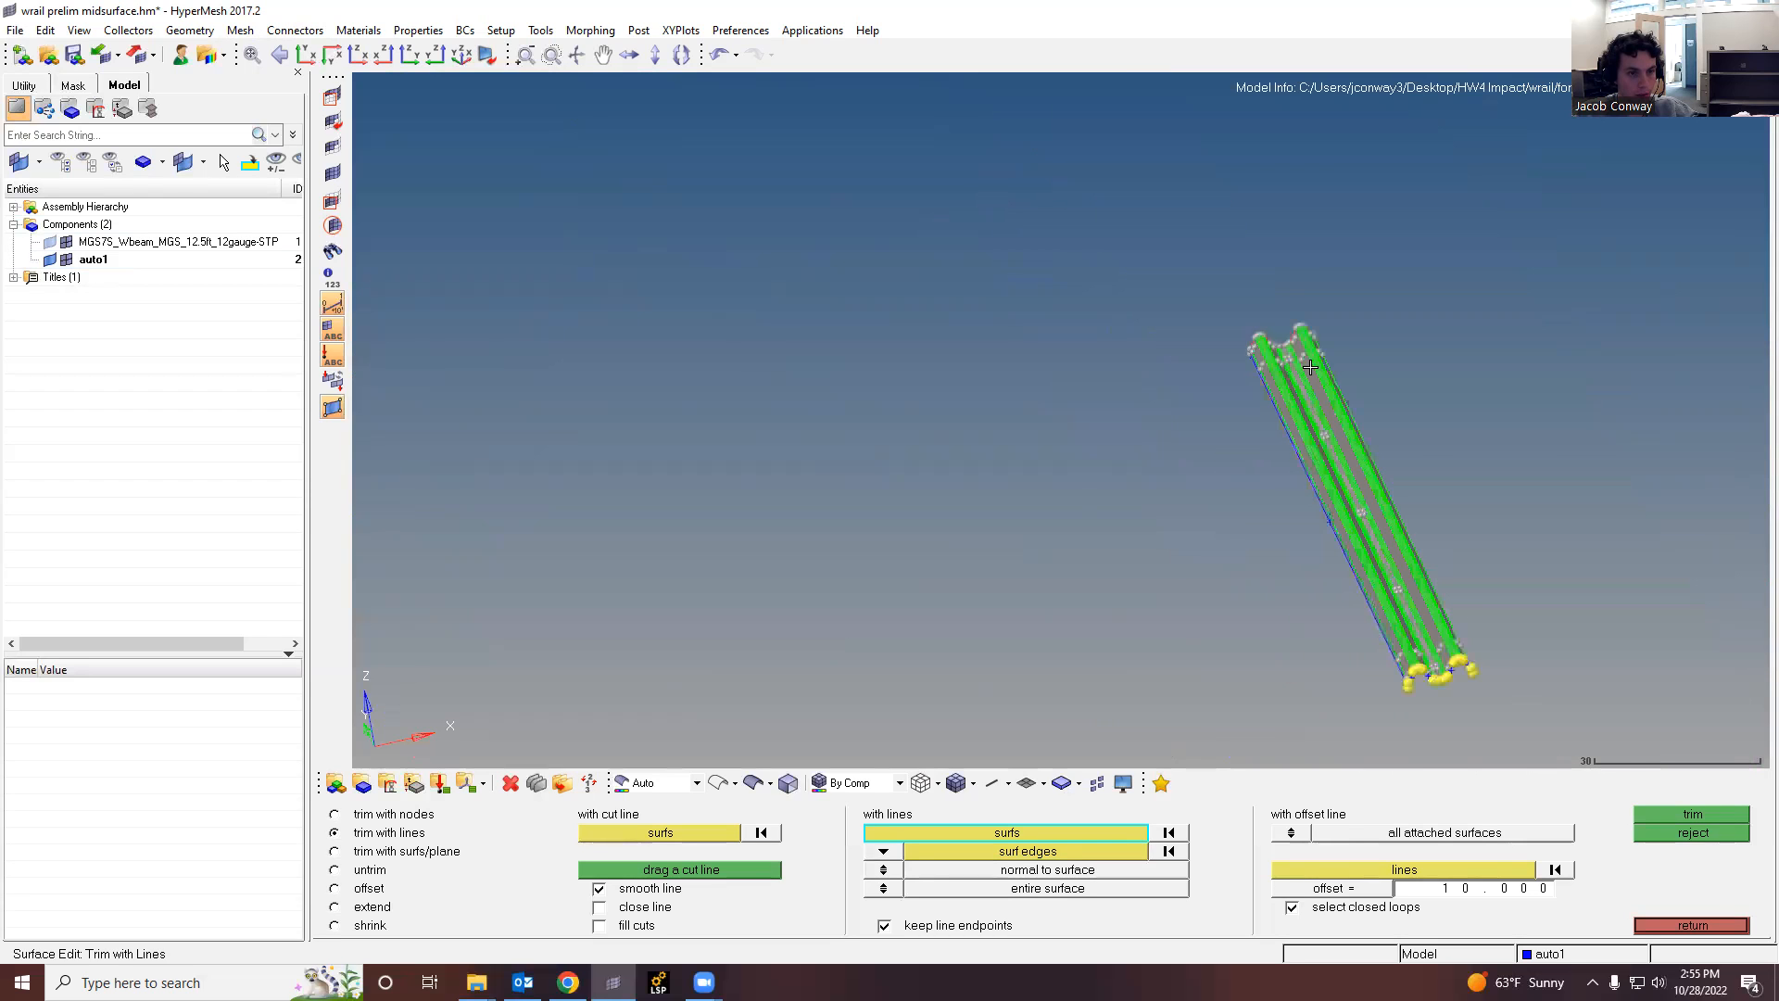
pyautogui.keyDown('ctrl'); pyautogui.scroll(1, 1273, 289); pyautogui.keyUp('ctrl')
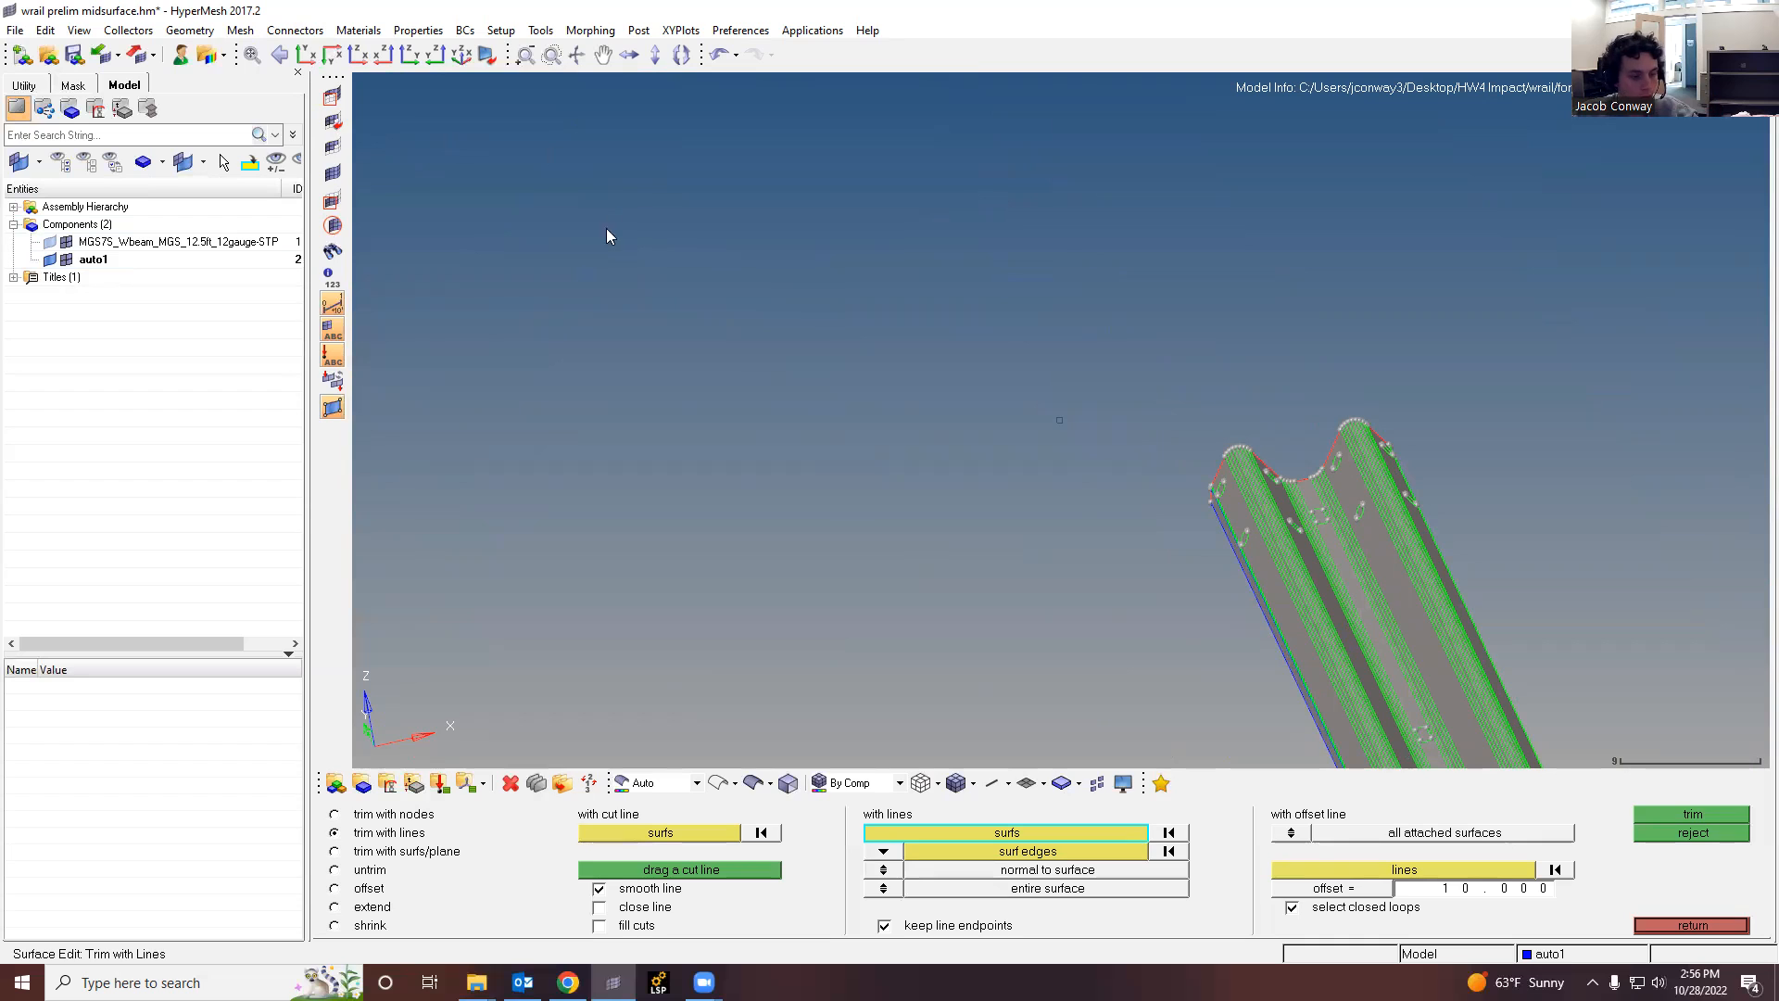
# Step: Set up a deletion of surfaces and return to the XZ view
pyautogui.click(510, 783)
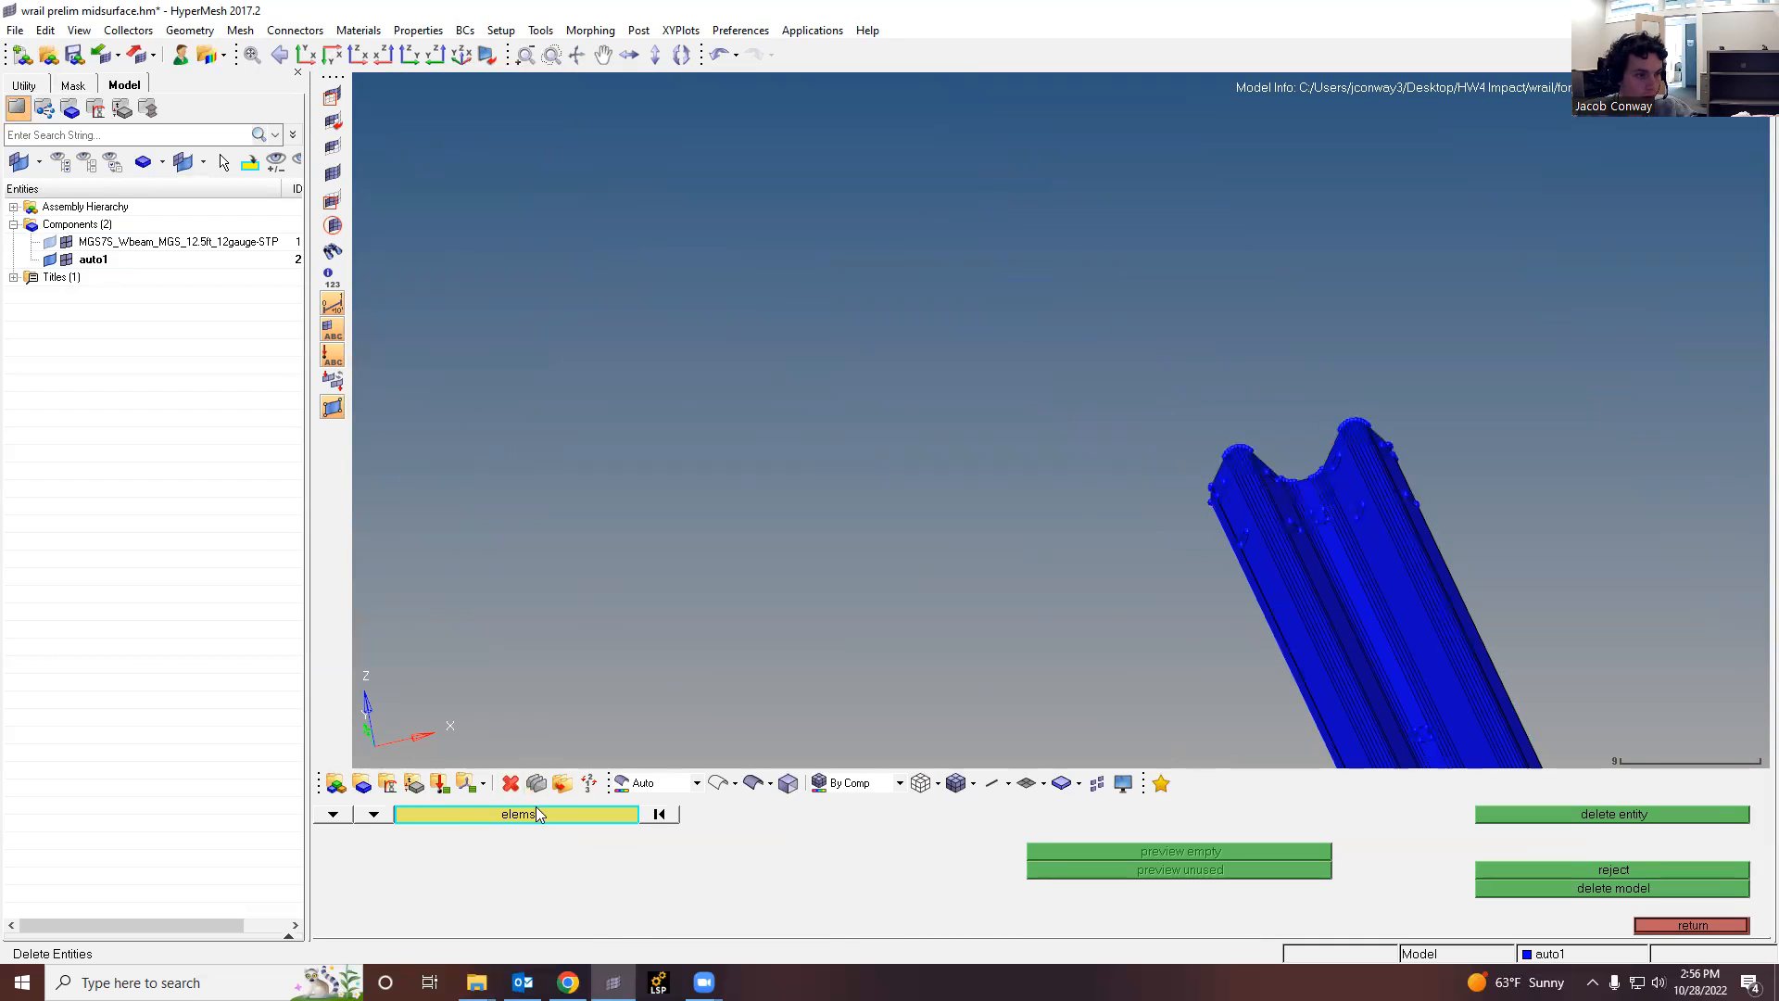
pyautogui.click(374, 814)
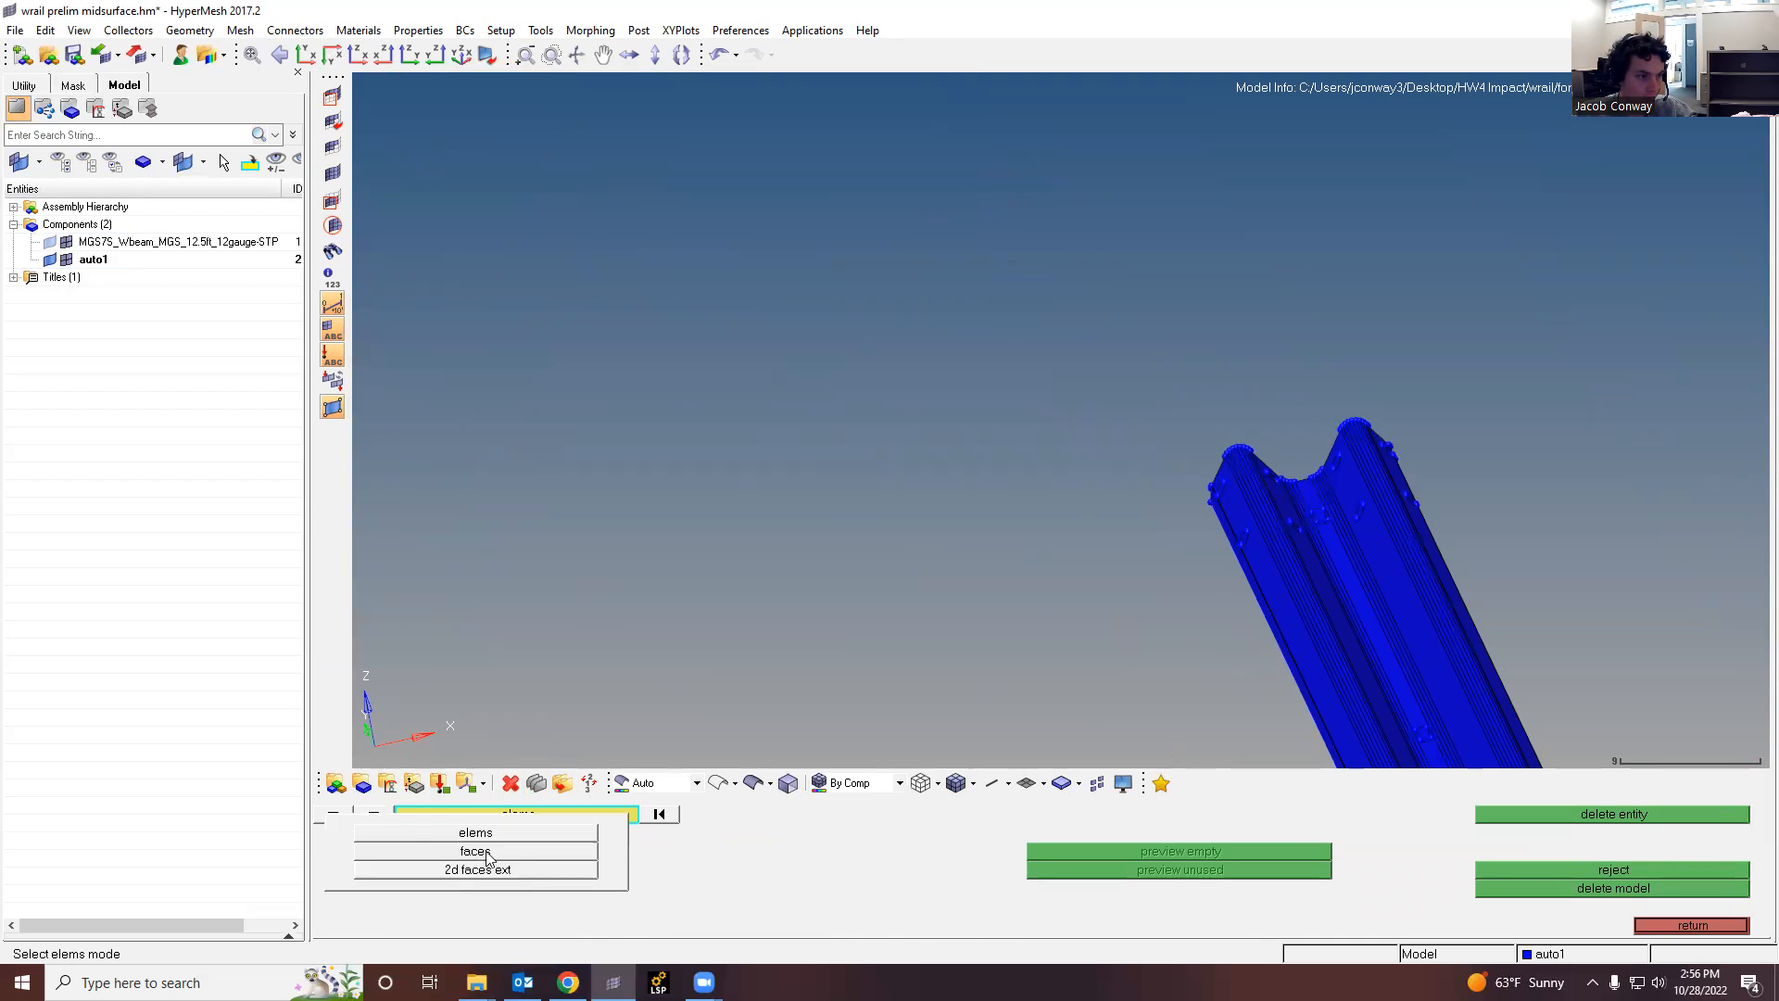
pyautogui.click(360, 831)
pyautogui.click(332, 815)
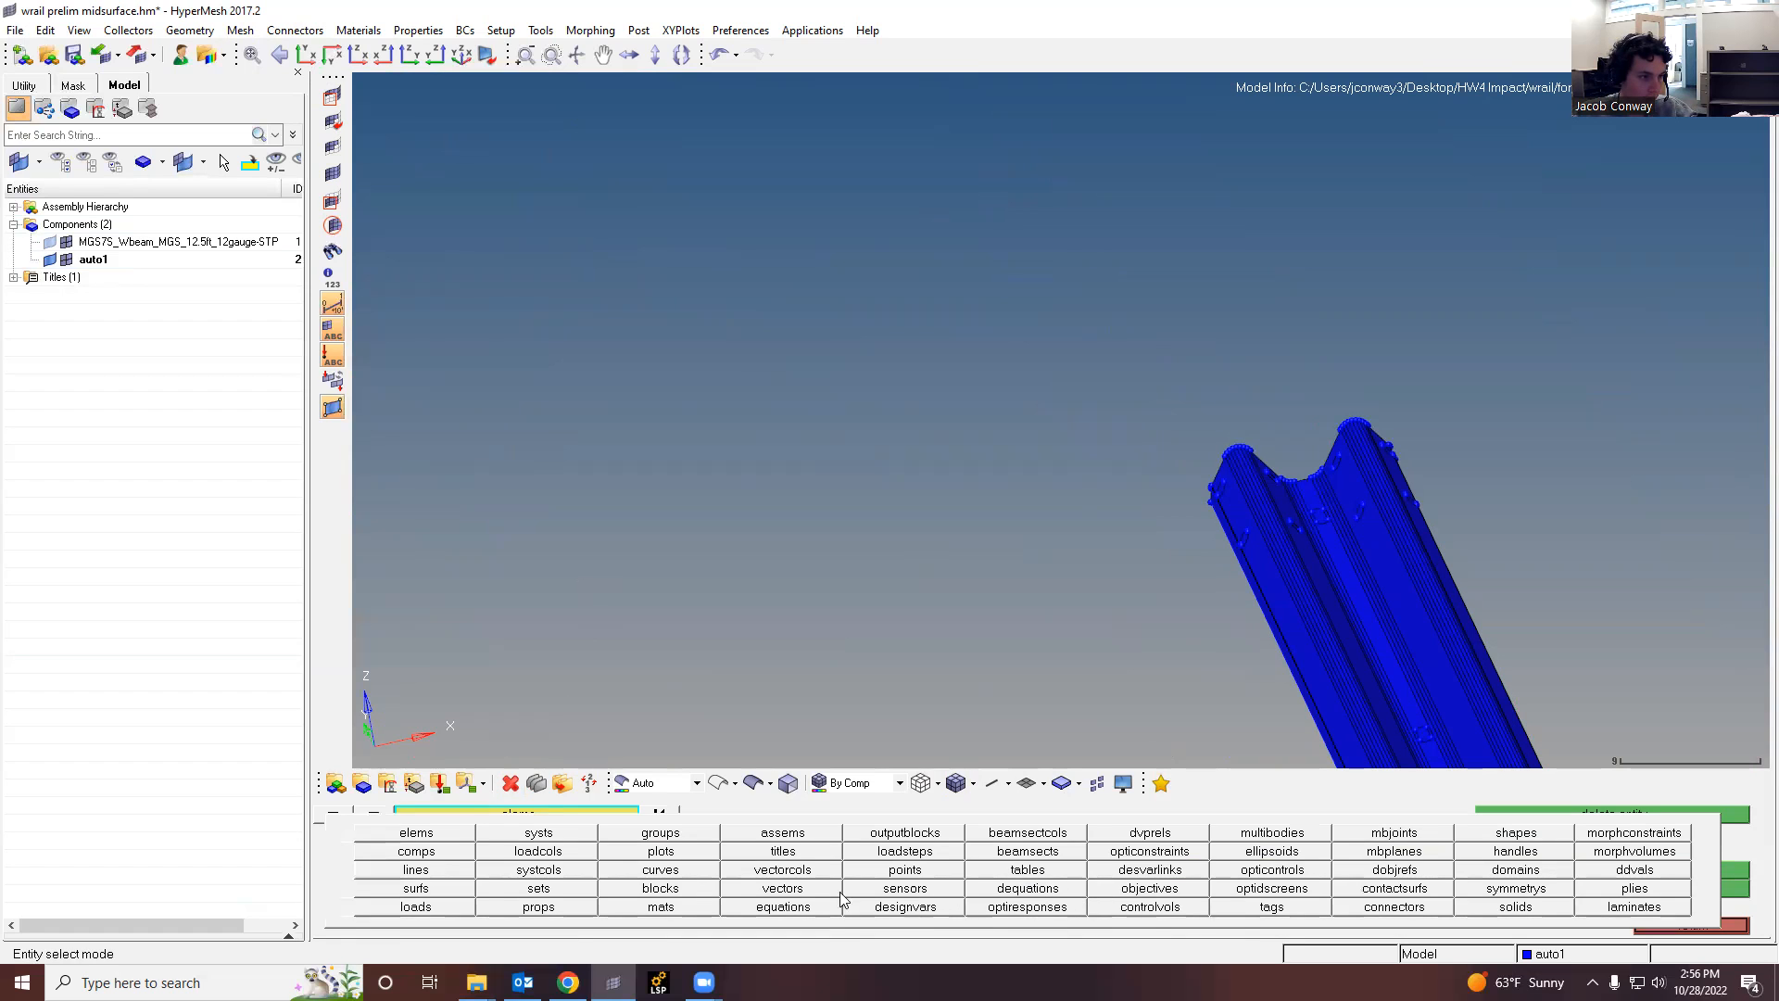
pyautogui.click(450, 888)
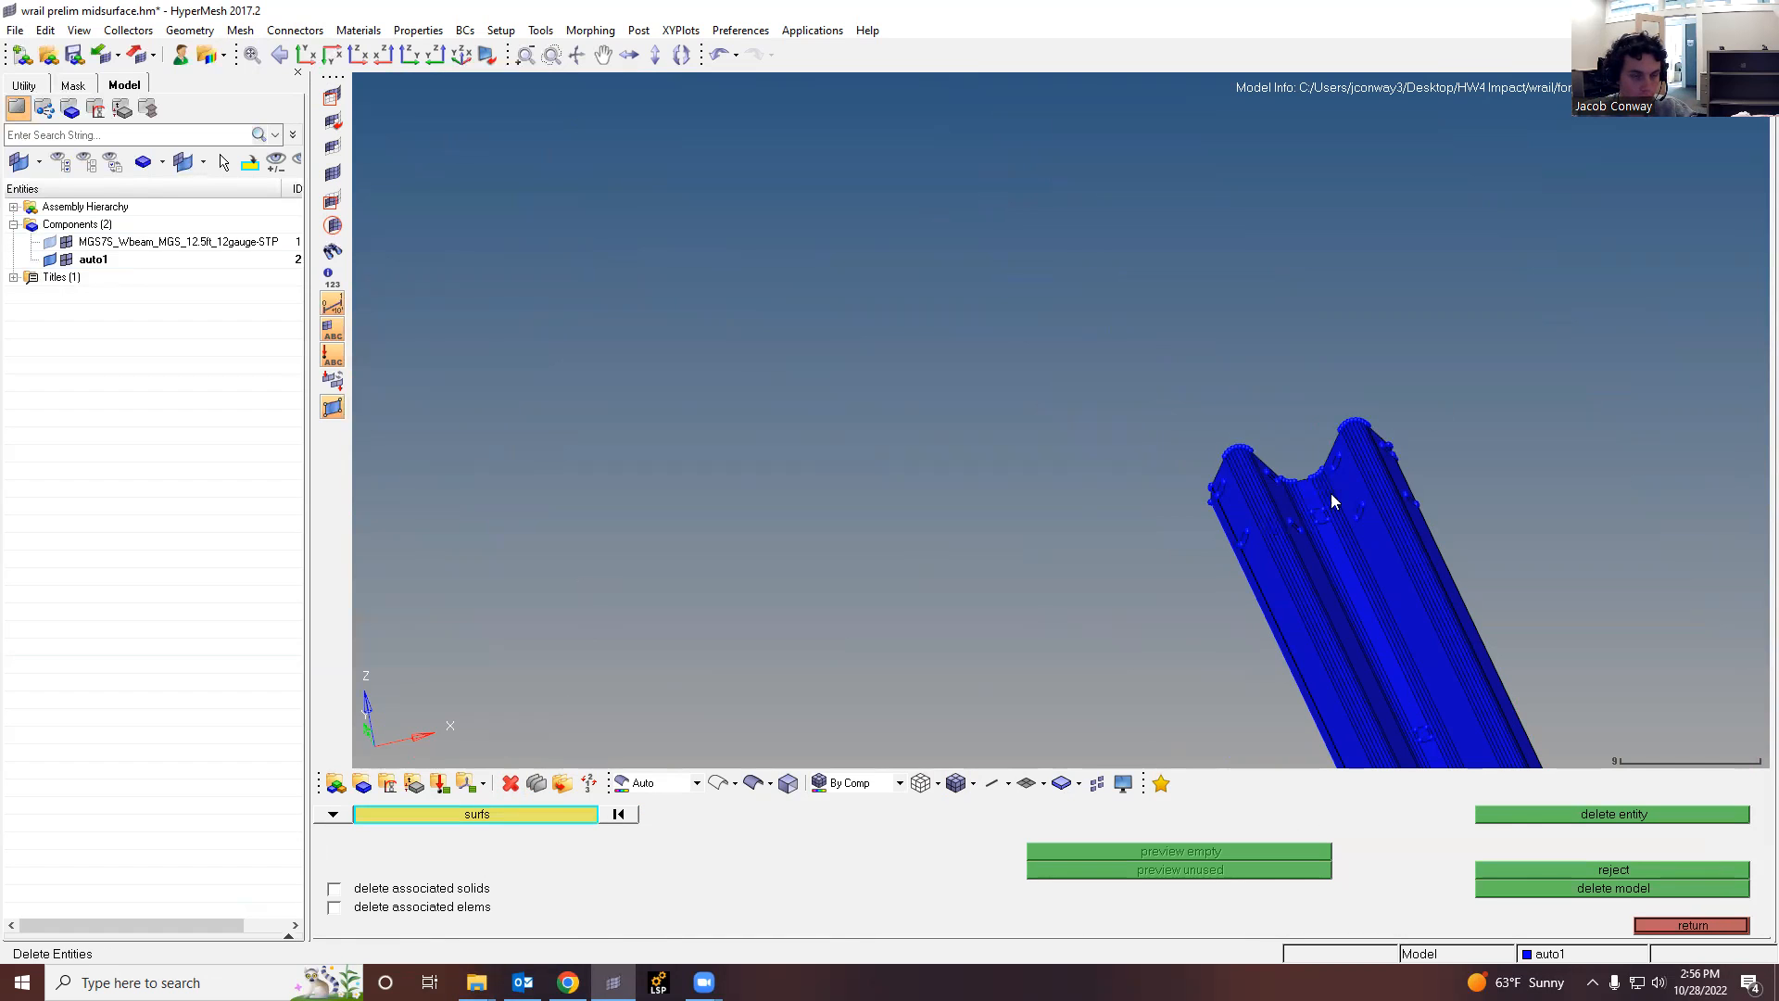
pyautogui.click(359, 56)
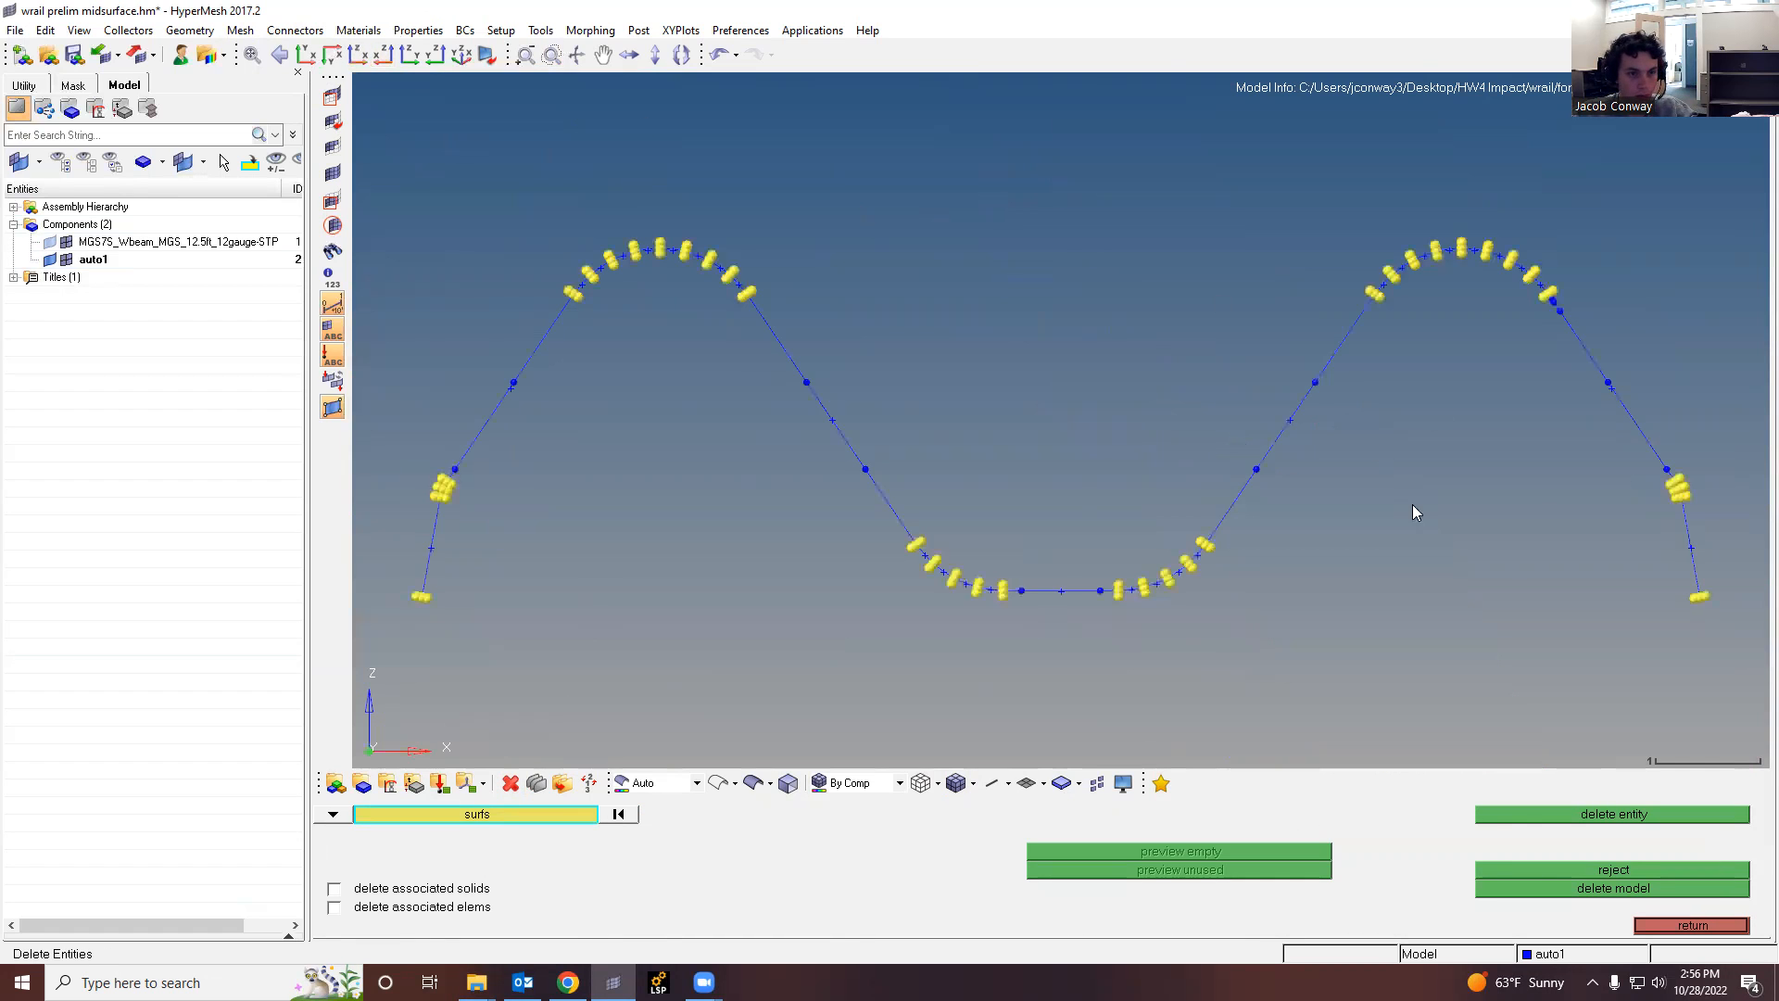
# Step: Window-select the slot surfaces on the rail's inclined webs, outer flanges and central flat for deletion from the XZ view
pyautogui.keyDown('shift'); pyautogui.moveTo(1359, 471); pyautogui.dragTo(1215, 350); pyautogui.keyUp('shift')
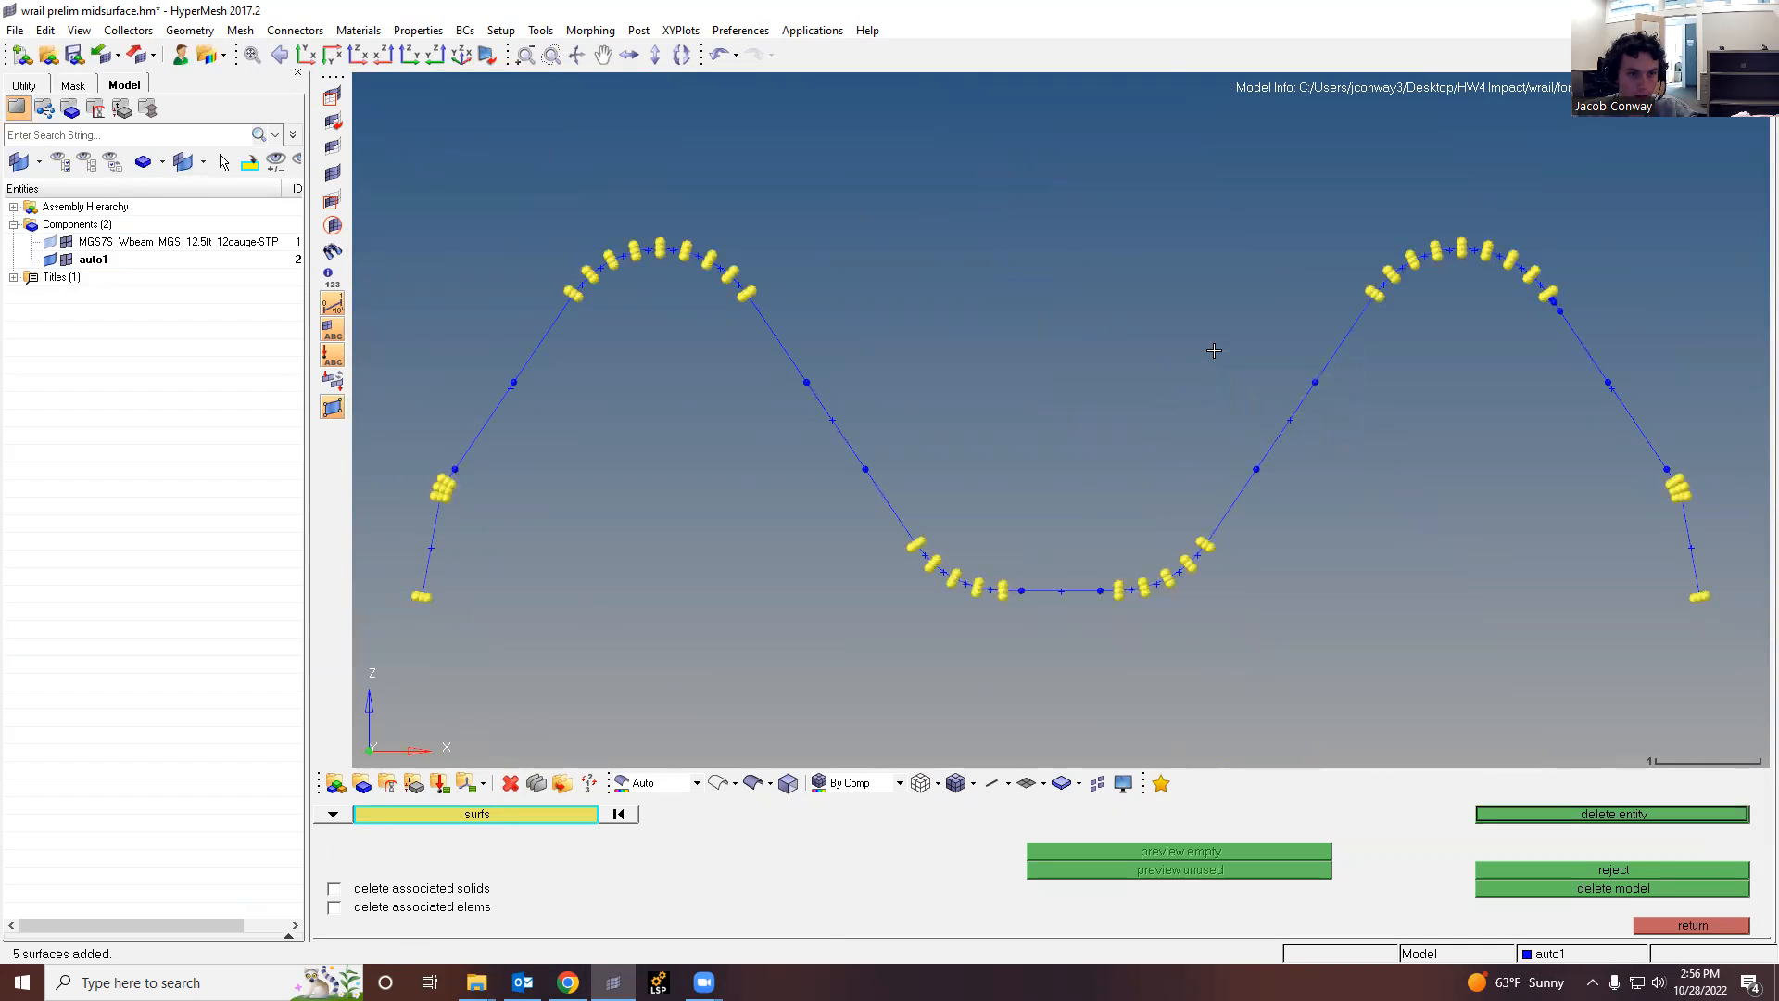
pyautogui.keyDown('shift'); pyautogui.moveTo(1668, 419); pyautogui.dragTo(1537, 341); pyautogui.keyUp('shift')
pyautogui.keyDown('shift'); pyautogui.moveTo(900, 471); pyautogui.dragTo(765, 382); pyautogui.keyUp('shift')
pyautogui.keyDown('shift'); pyautogui.moveTo(547, 405); pyautogui.dragTo(431, 349); pyautogui.keyUp('shift')
pyautogui.keyDown('shift'); pyautogui.moveTo(1112, 631); pyautogui.dragTo(1004, 515); pyautogui.keyUp('shift')
pyautogui.keyDown('ctrl'); pyautogui.moveTo(1168, 653); pyautogui.dragTo(1173, 667); pyautogui.keyUp('ctrl')
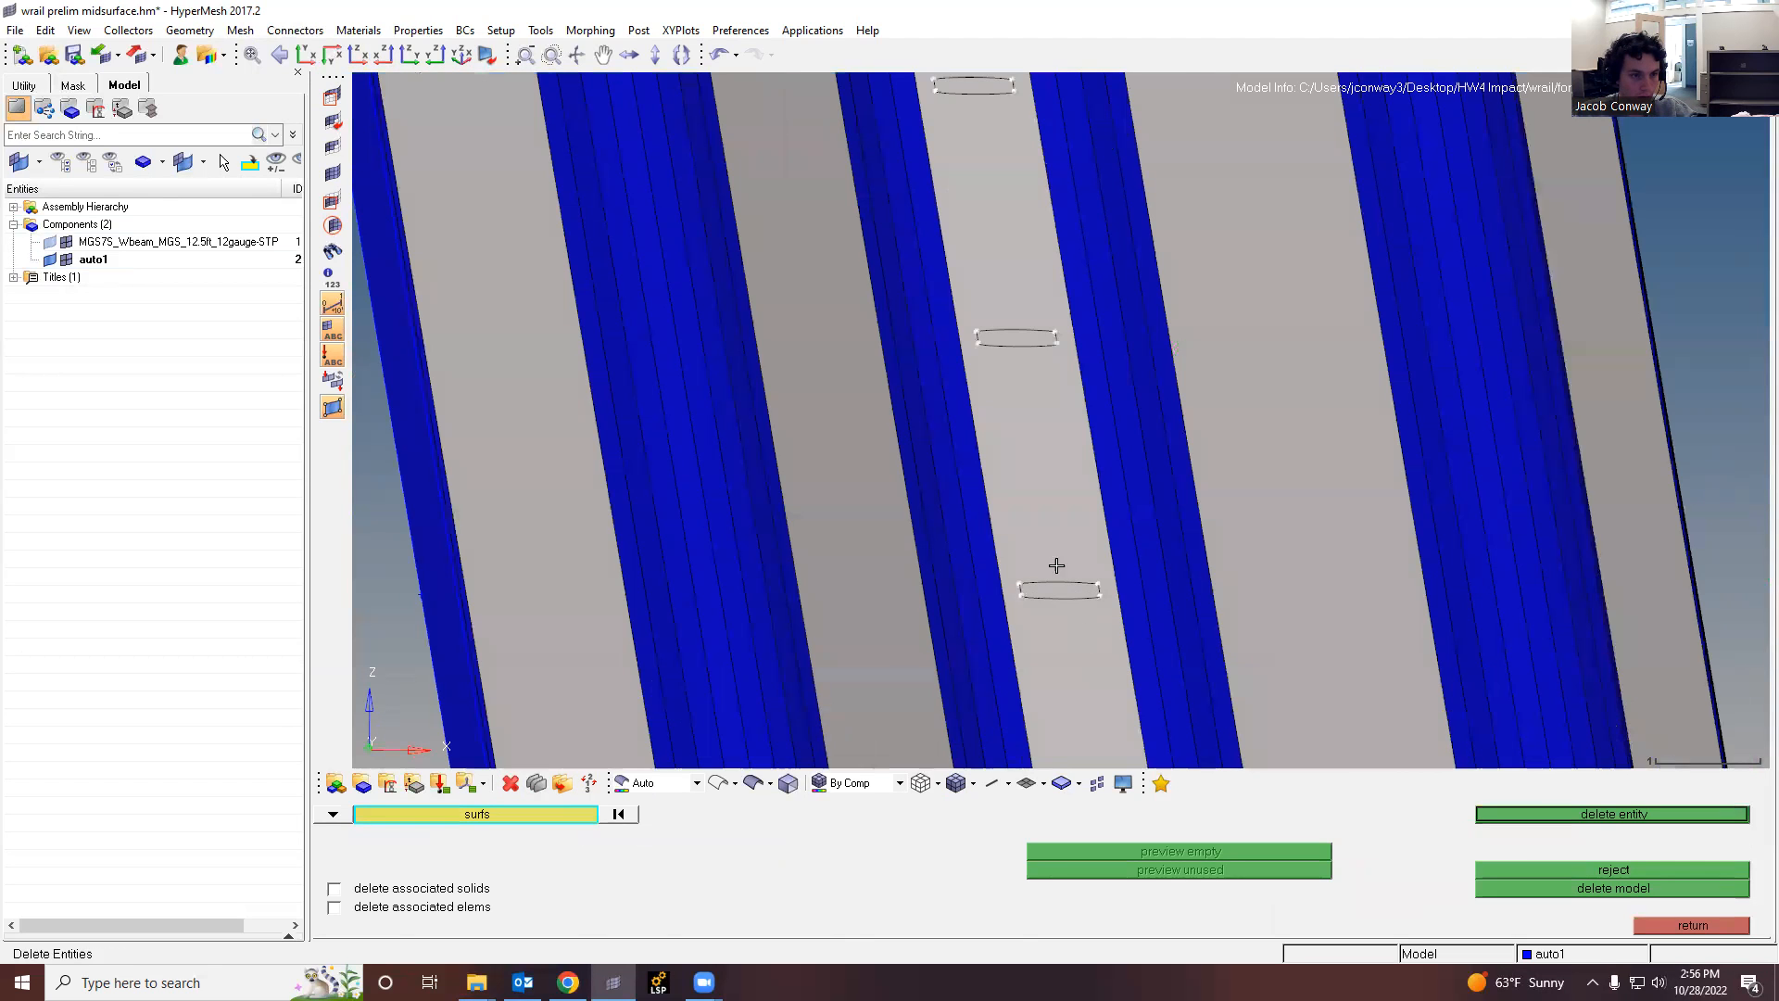
# Step: Deselect the full-length web, flange and central flat surfaces, keeping only the slot surfaces selected, and check the selection in an oblique view
pyautogui.rightClick(1042, 534)
pyautogui.rightClick(881, 533)
pyautogui.rightClick(1278, 506)
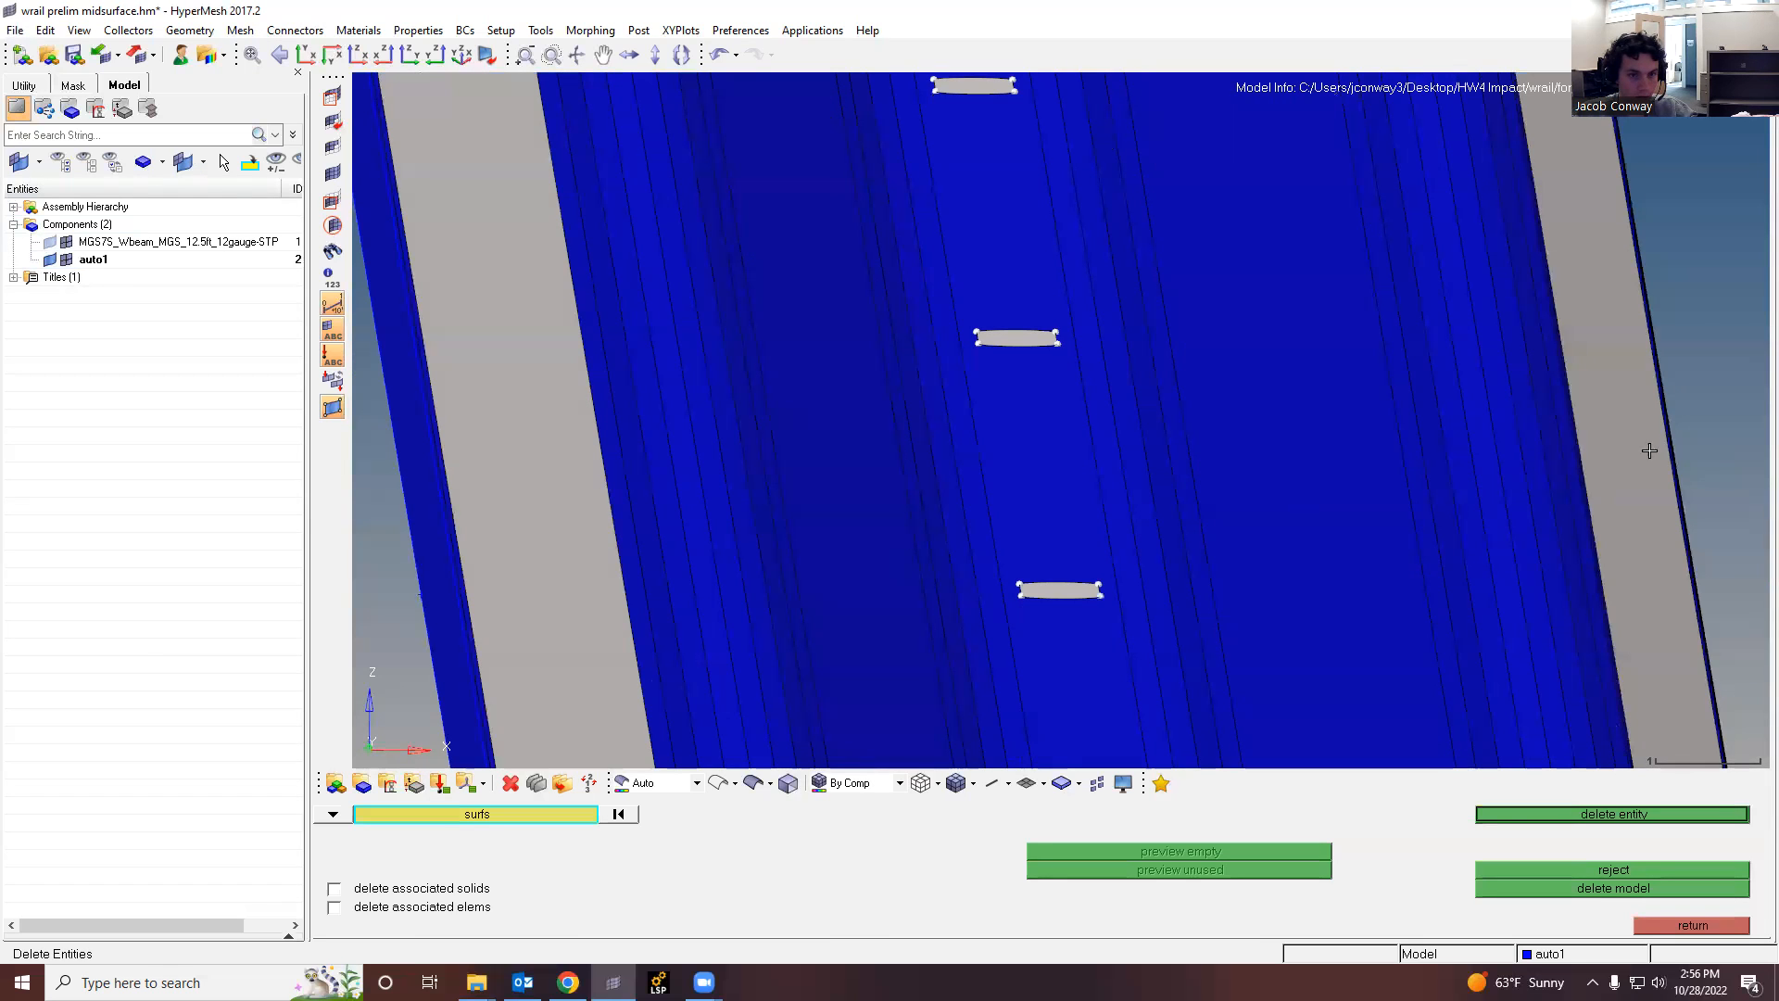
pyautogui.rightClick(1620, 456)
pyautogui.scroll(-4, 540, 492)
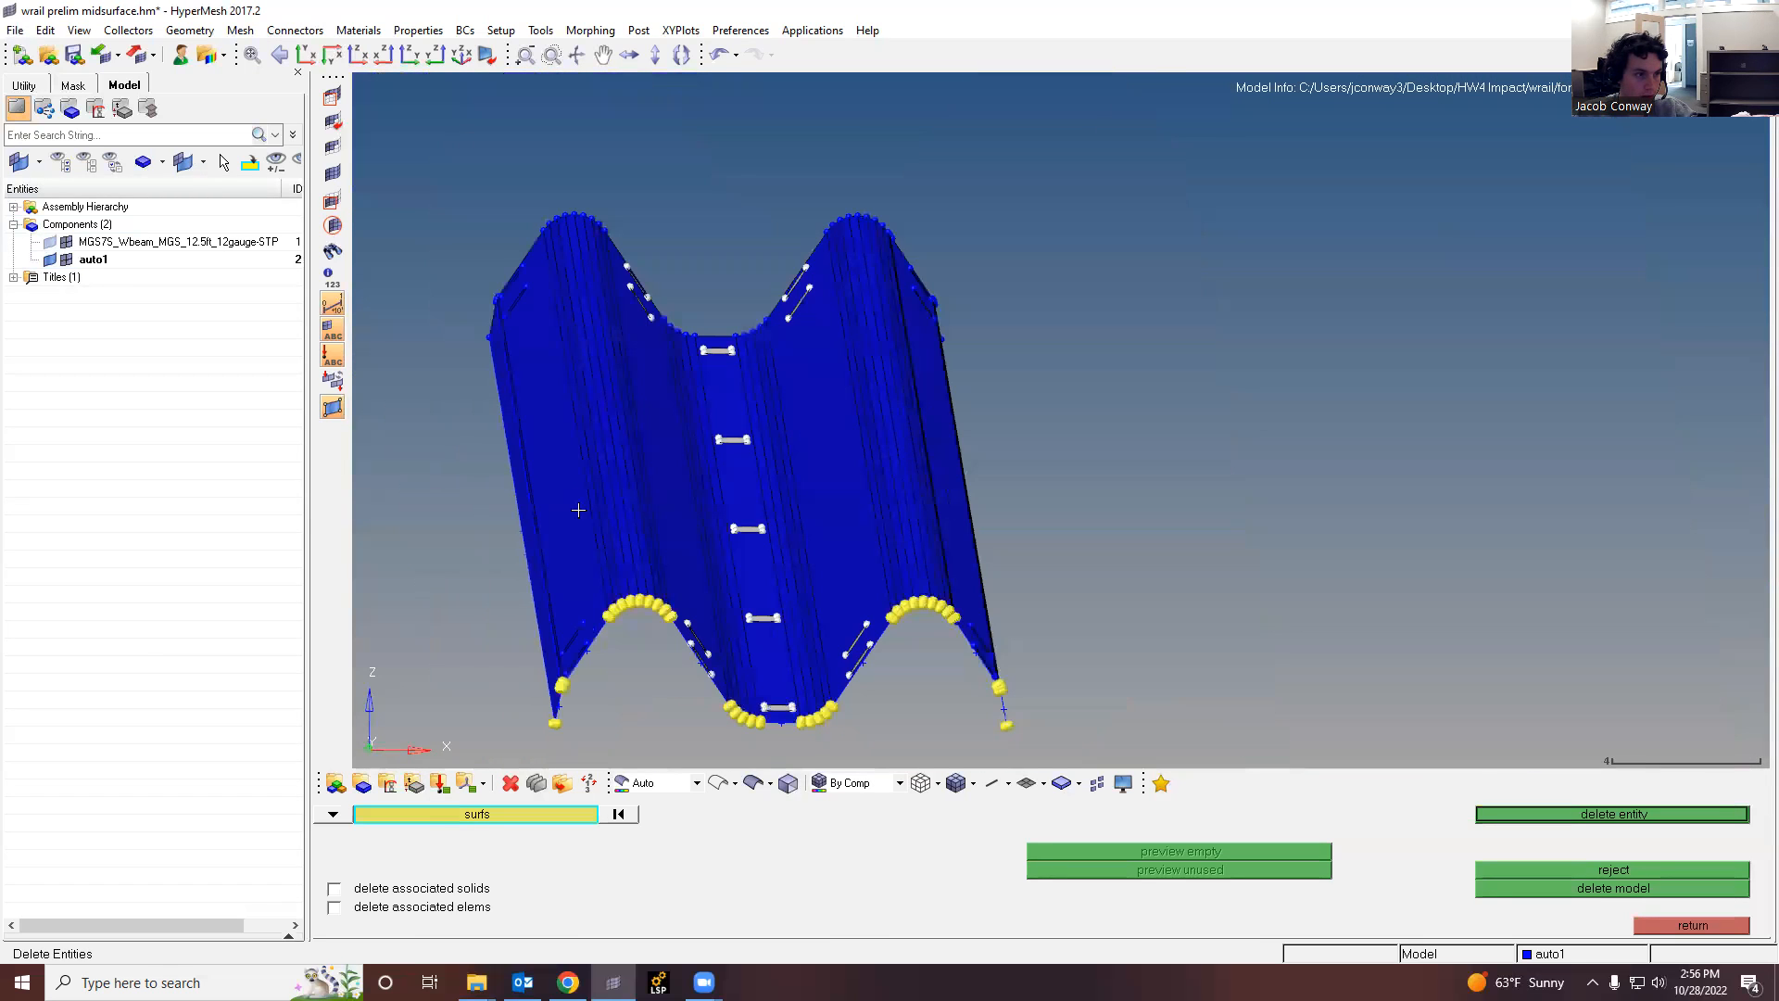
pyautogui.keyDown('ctrl'); pyautogui.moveTo(655, 692); pyautogui.dragTo(593, 667); pyautogui.keyUp('ctrl')
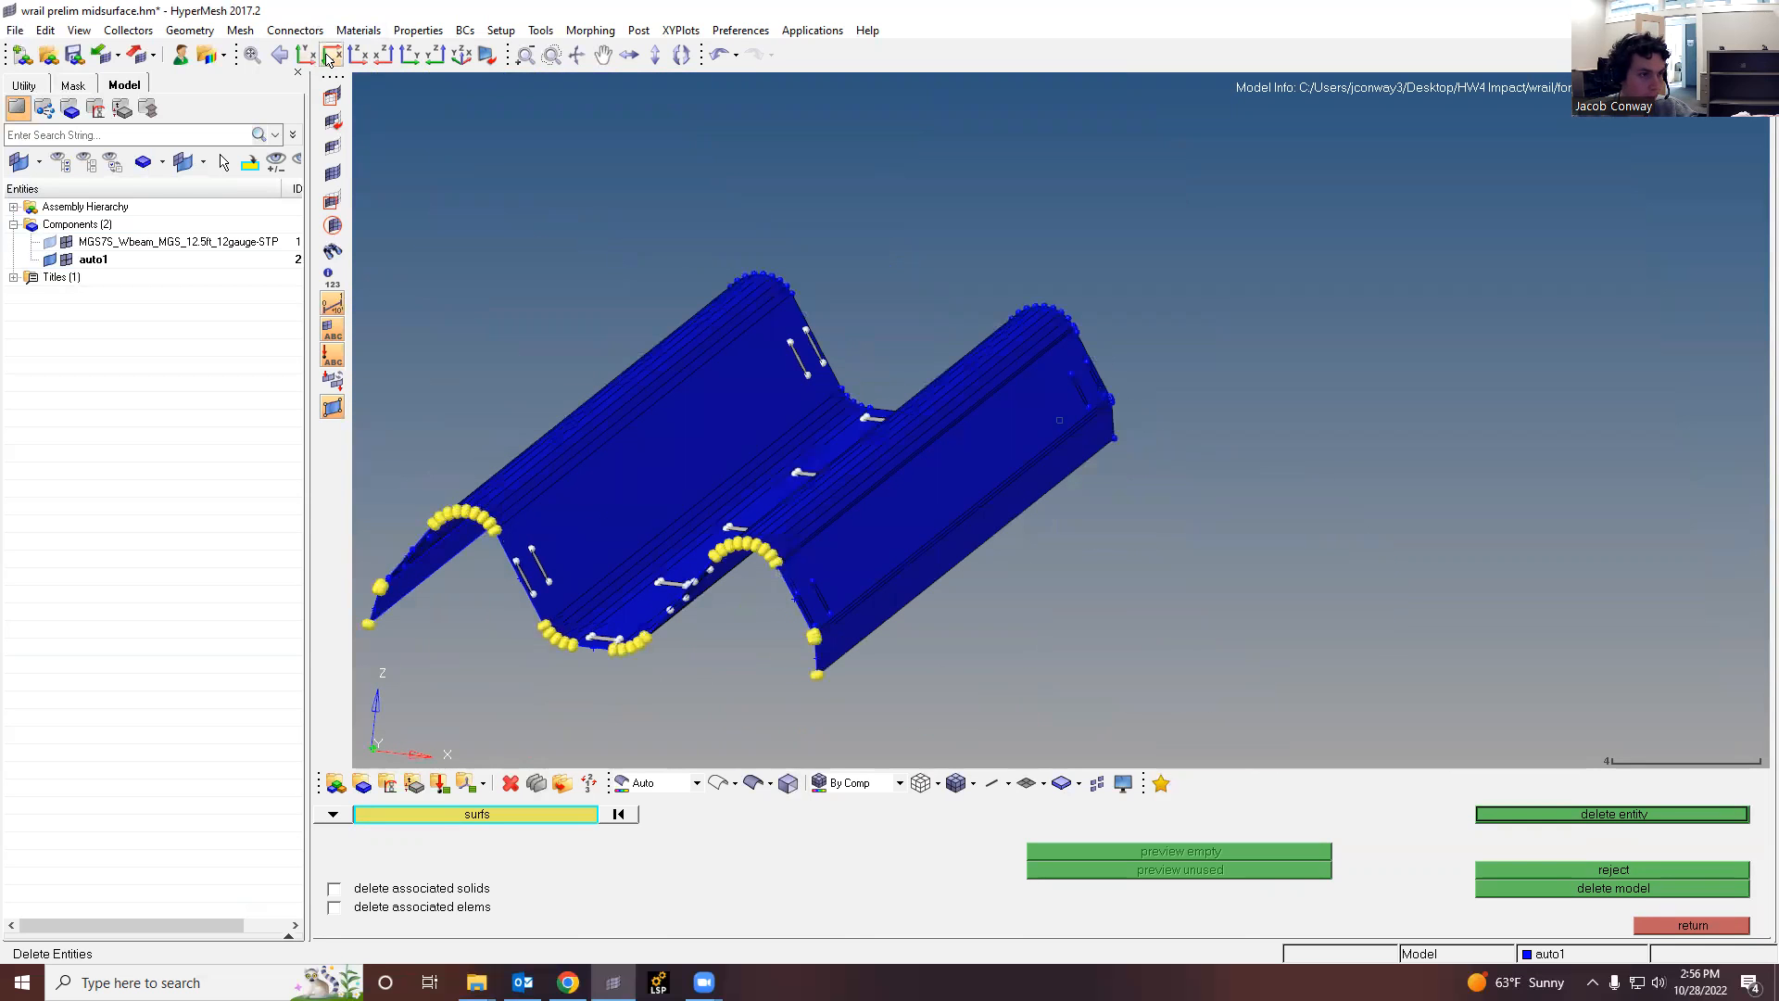
# Step: Try to add the slot surfaces on one outer flange to the selection, and deselect the full-length flange surface
pyautogui.click(358, 54)
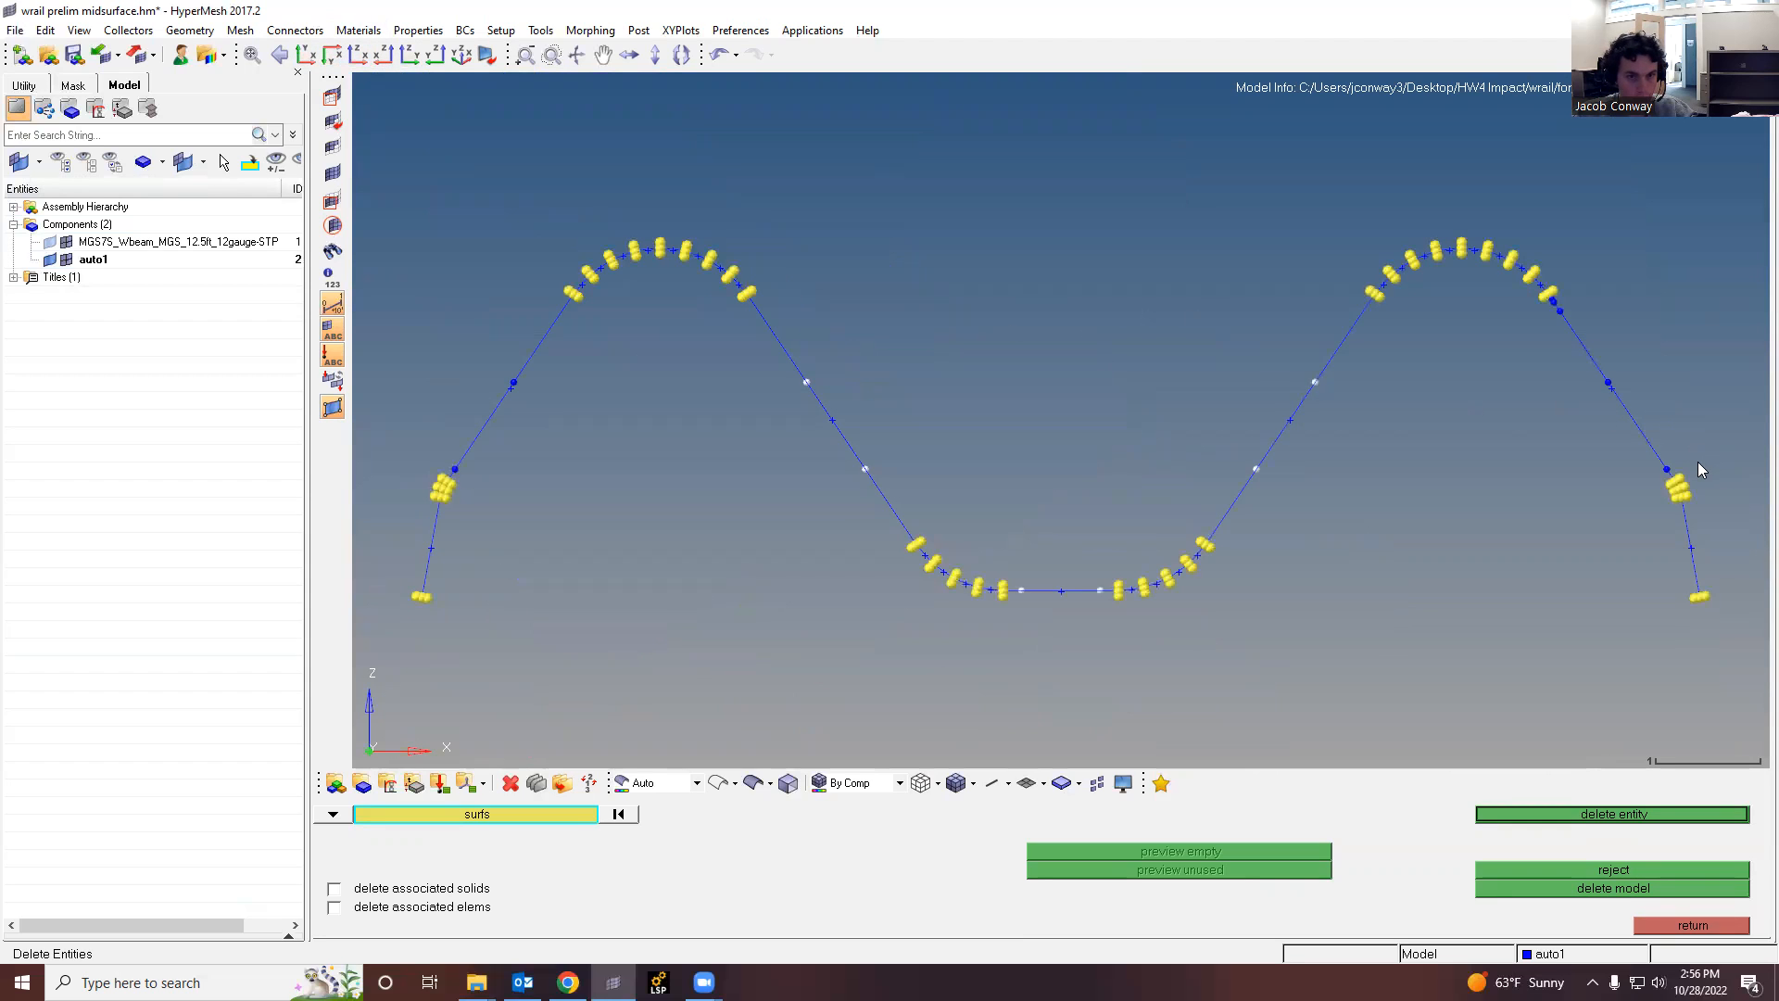
pyautogui.keyDown('shift'); pyautogui.moveTo(1671, 449); pyautogui.dragTo(1488, 326); pyautogui.keyUp('shift')
pyautogui.keyDown('ctrl'); pyautogui.moveTo(1490, 419); pyautogui.dragTo(1462, 431); pyautogui.keyUp('ctrl')
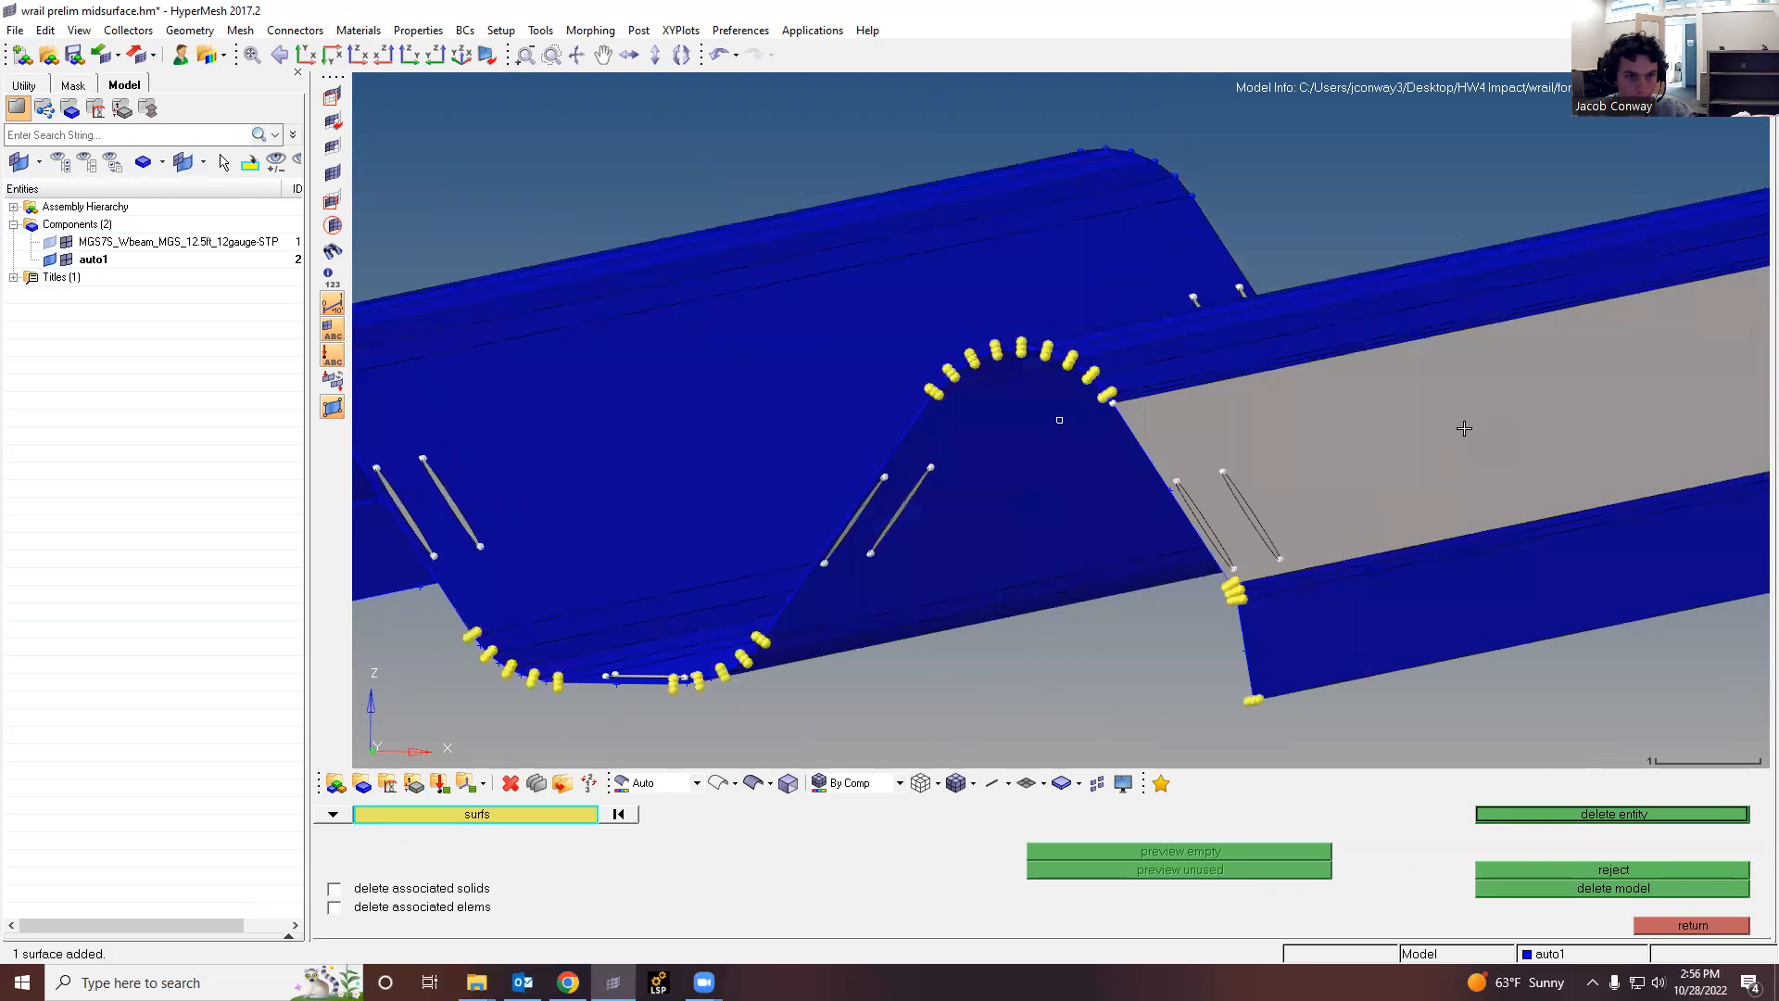
pyautogui.rightClick(1435, 445)
# Step: Check the remaining selection and delete the selected slot surfaces from the midsurface
pyautogui.keyDown('ctrl'); pyautogui.scroll(-5, 1435, 445); pyautogui.keyUp('ctrl')
pyautogui.keyDown('ctrl'); pyautogui.scroll(8, 1301, 470); pyautogui.keyUp('ctrl')
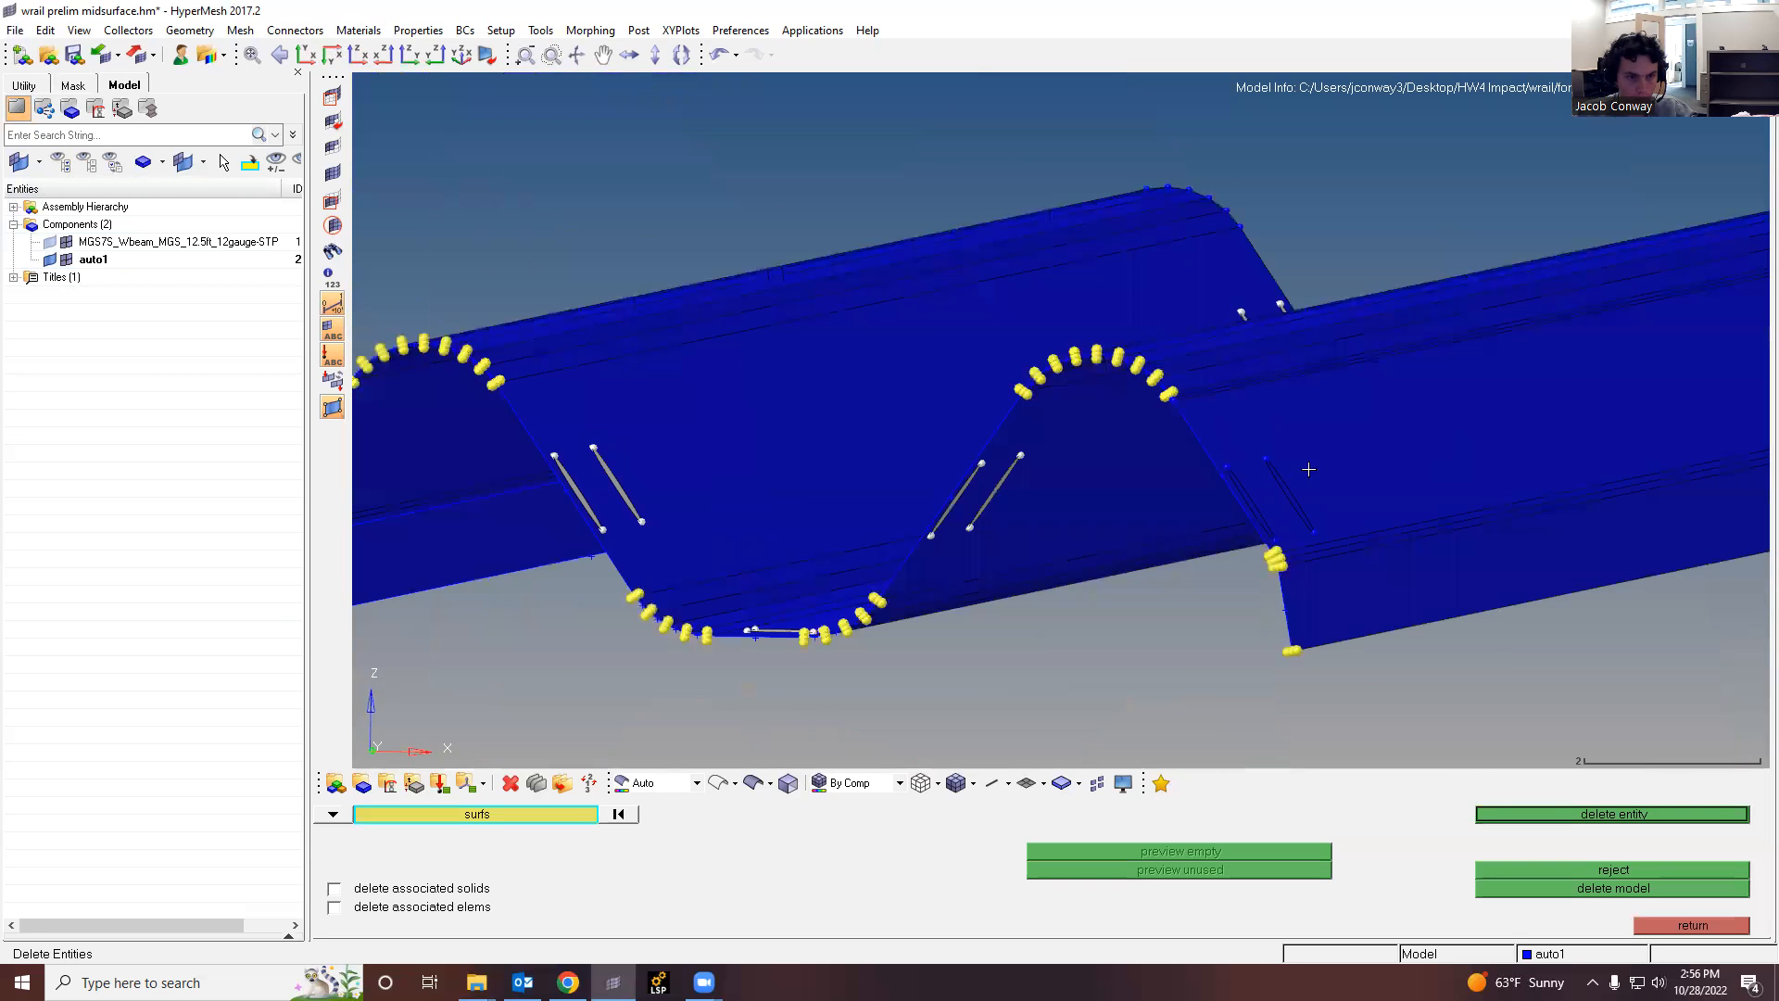
pyautogui.keyDown('ctrl'); pyautogui.moveTo(1288, 478); pyautogui.dragTo(1329, 445); pyautogui.keyUp('ctrl')
pyautogui.click(1590, 813)
# Step: Try to pick the slot surfaces on the outer flange for deletion, and leave the deletion command
pyautogui.keyDown('ctrl'); pyautogui.moveTo(1021, 560); pyautogui.dragTo(1128, 533); pyautogui.keyUp('ctrl')
pyautogui.scroll(5, 1356, 679)
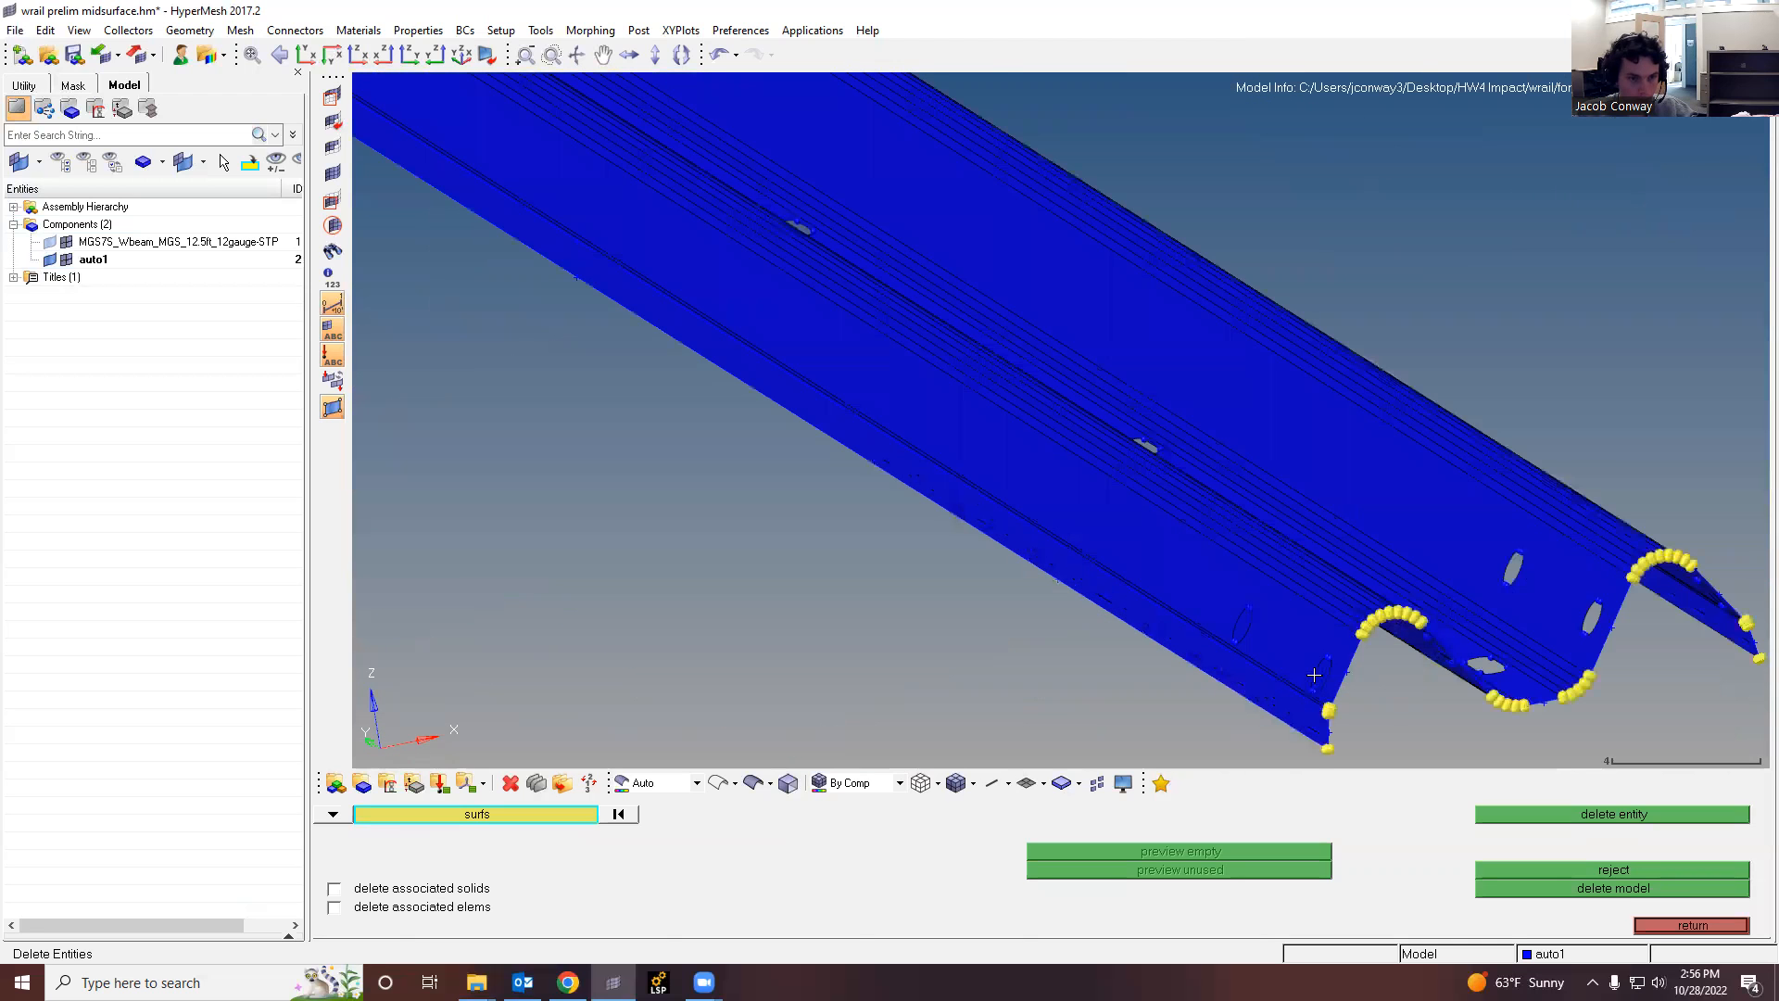
pyautogui.scroll(1, 1312, 673)
pyautogui.click(1312, 673)
pyautogui.rightClick(1273, 662)
pyautogui.click(1260, 639)
pyautogui.click(1678, 928)
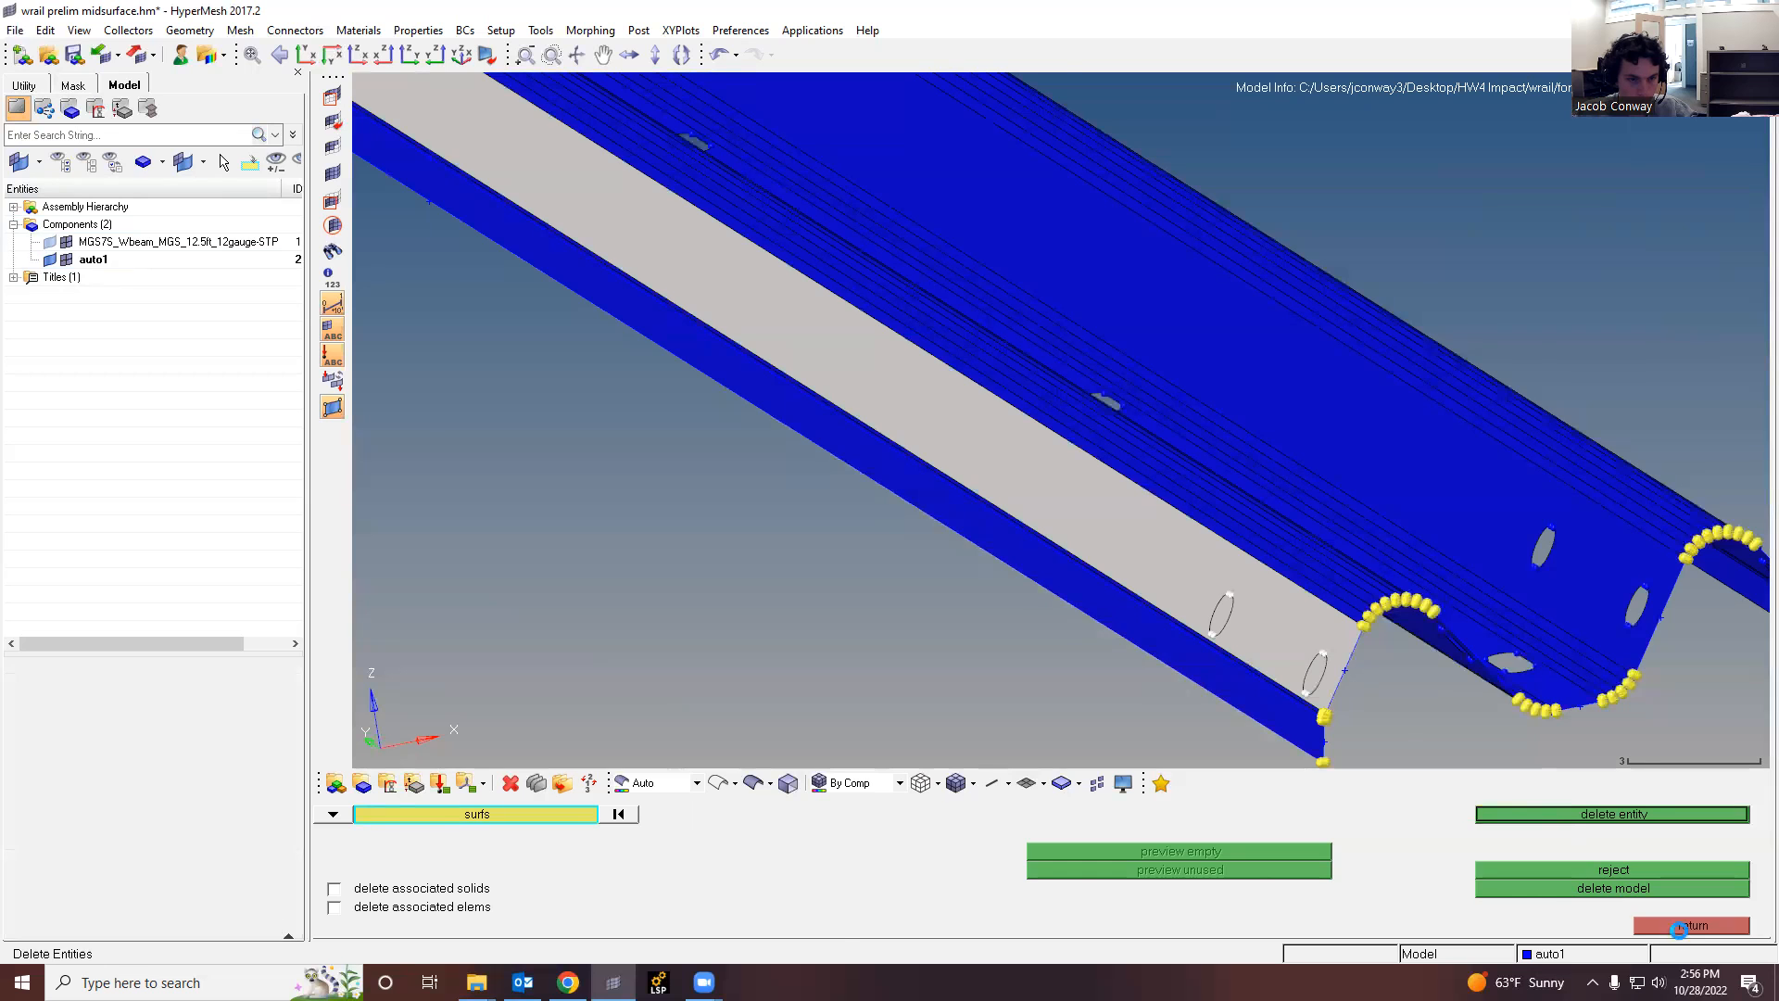
# Step: Examine whether the slot outlines on the outer flanges form closed loops at both ends of the rail
pyautogui.scroll(5, 1324, 656)
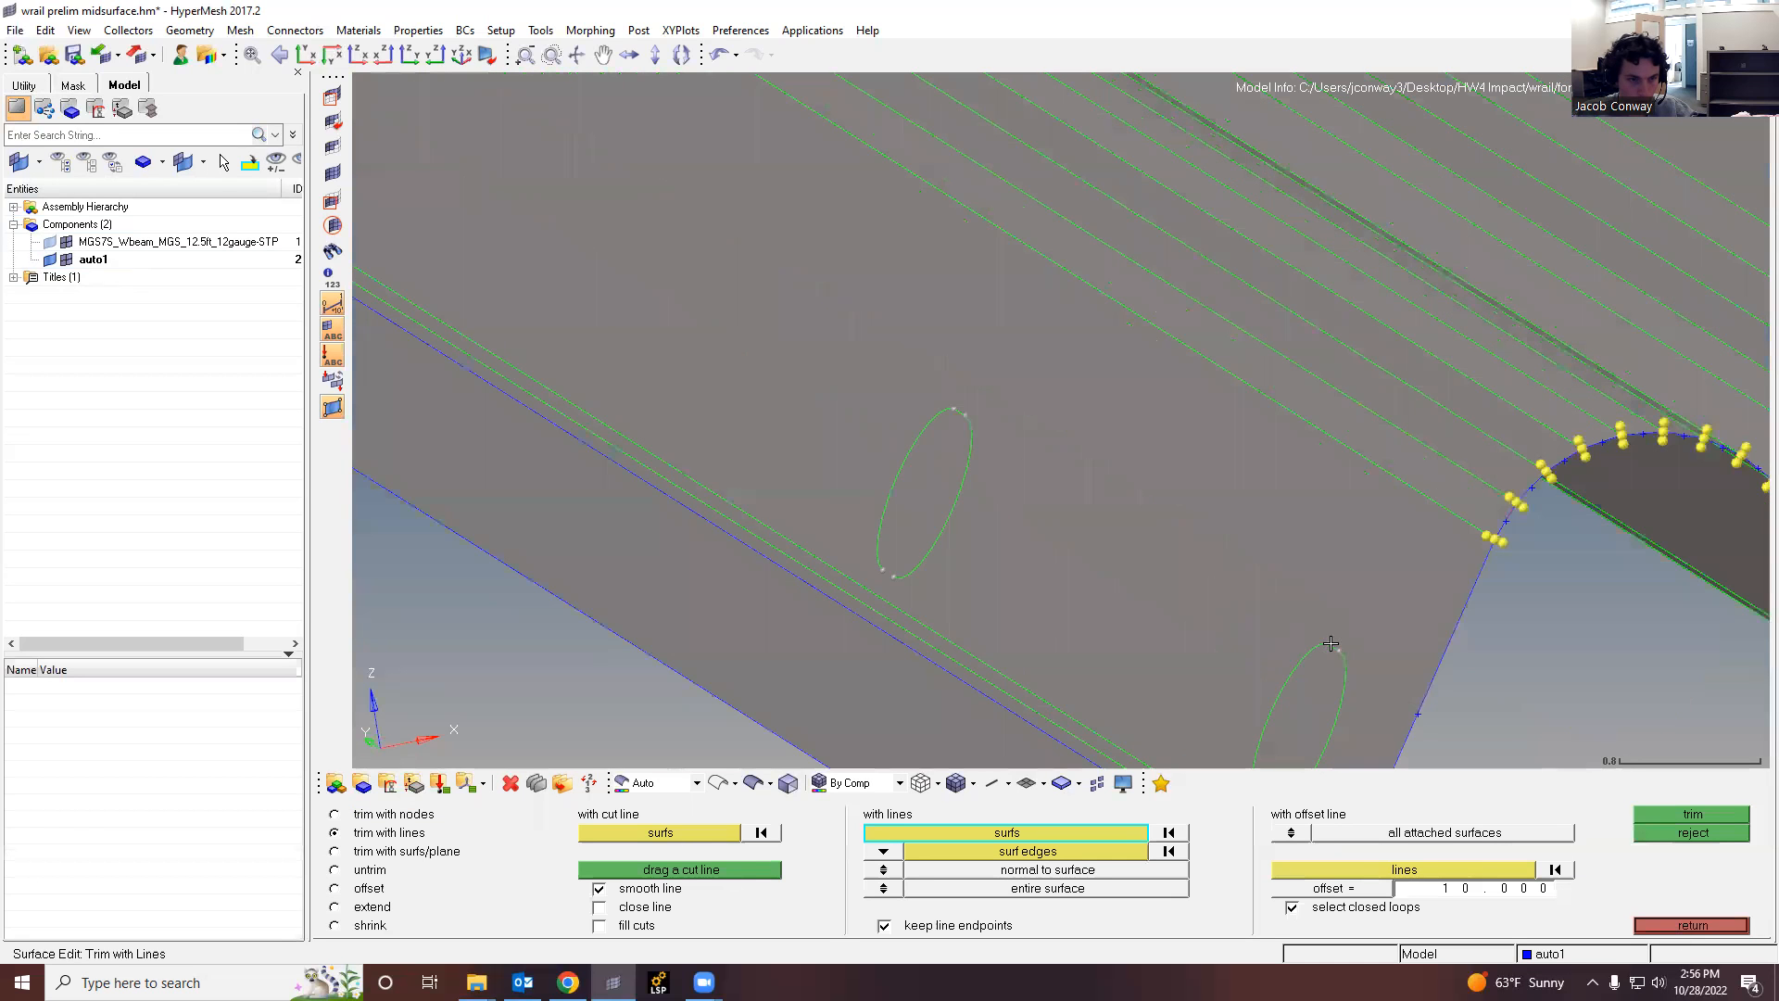
pyautogui.scroll(8, 1330, 643)
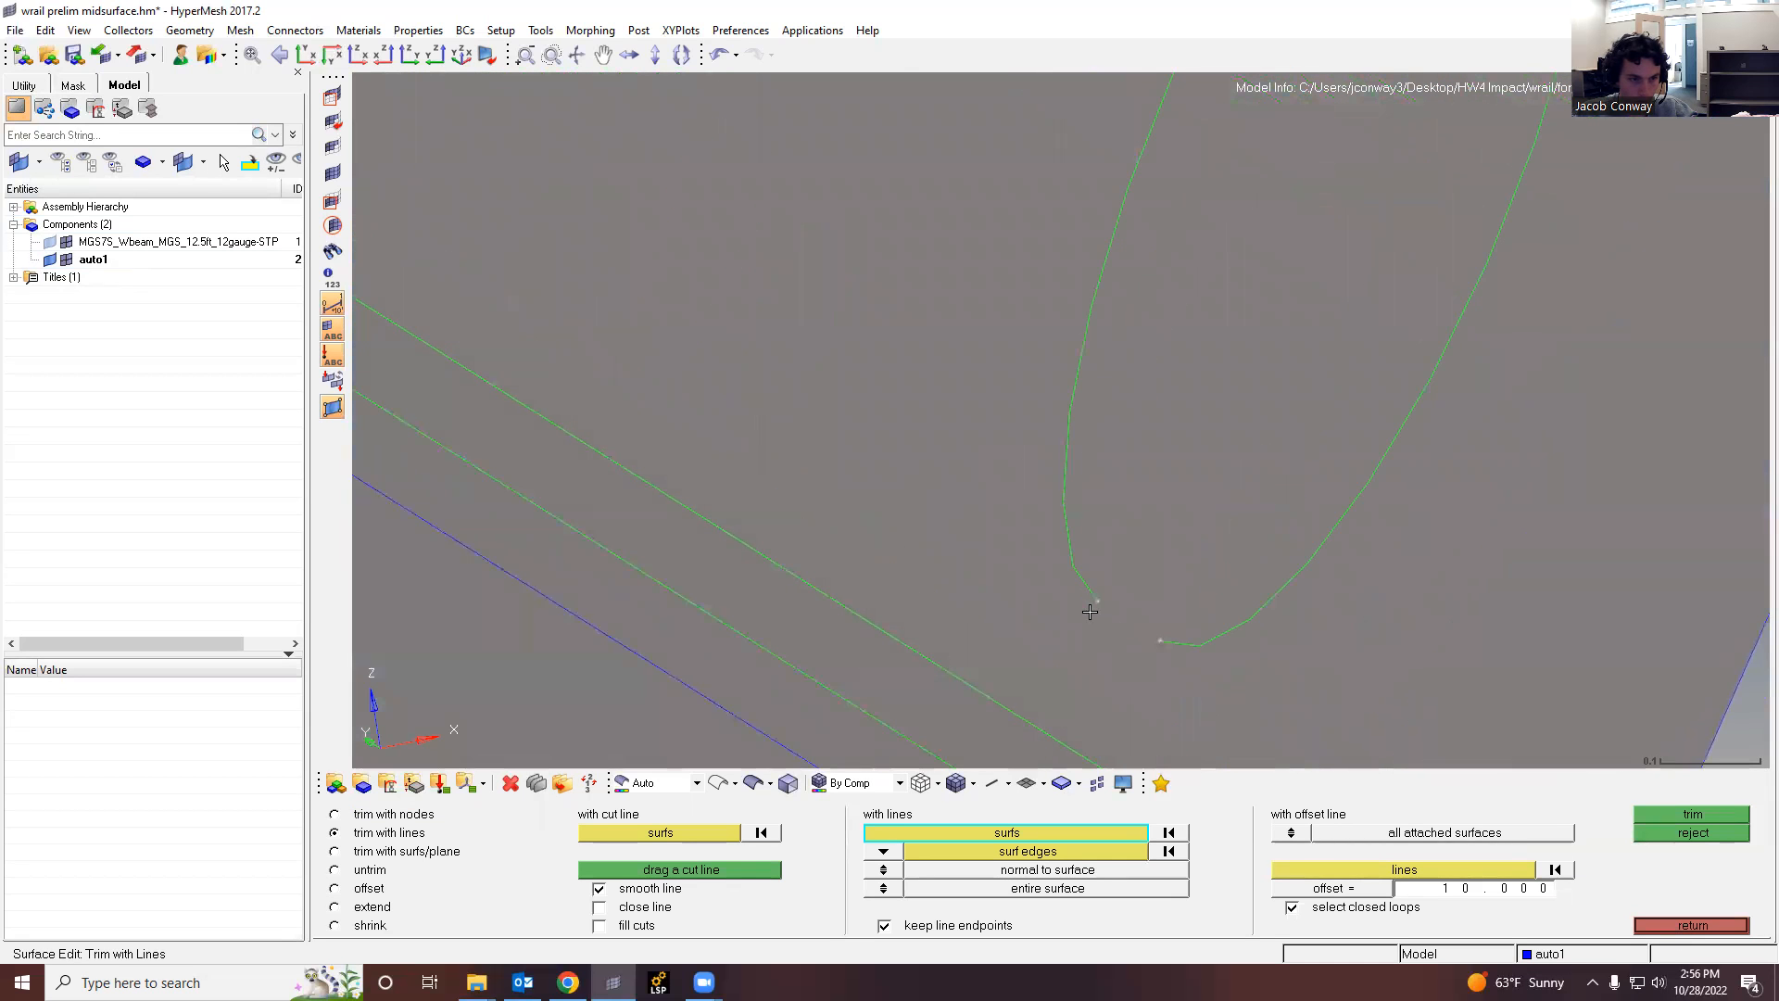
pyautogui.scroll(-9, 1090, 611)
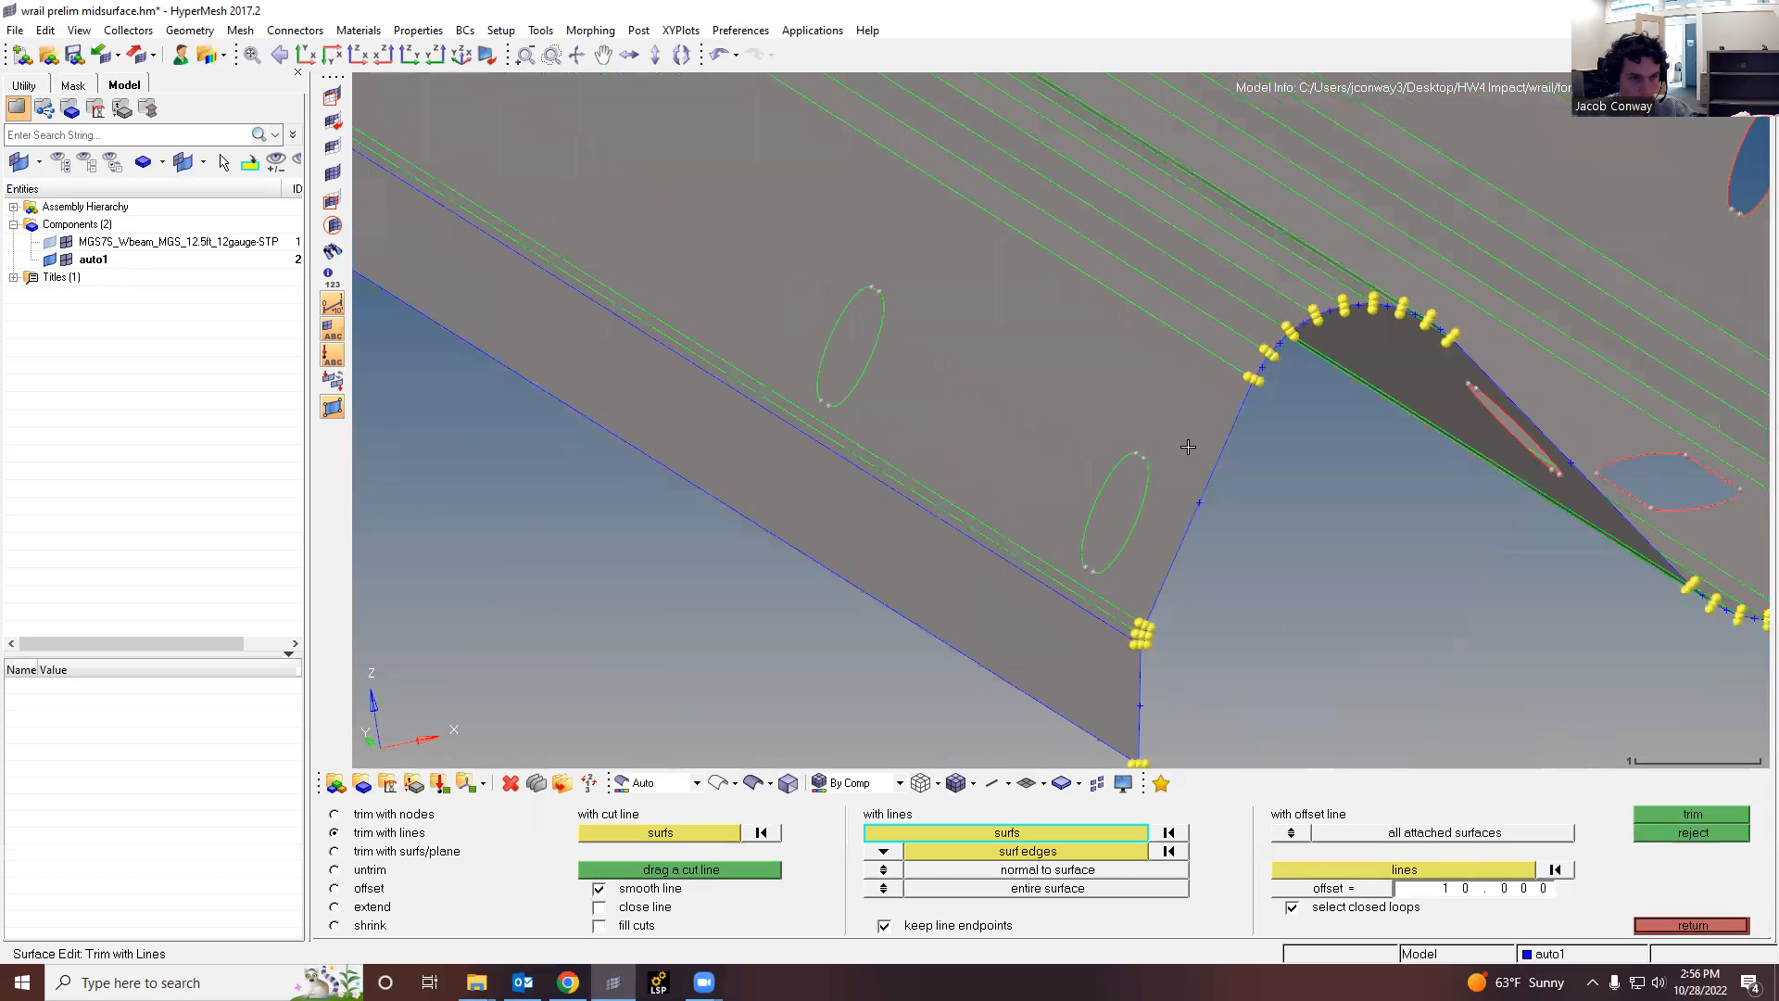
pyautogui.scroll(-3, 1188, 447)
pyautogui.moveTo(1121, 393)
pyautogui.keyDown('ctrl'); pyautogui.mouseDown()
pyautogui.moveTo(1100, 426)
pyautogui.moveTo(1080, 406)
pyautogui.moveTo(1120, 414)
pyautogui.mouseUp(); pyautogui.keyUp('ctrl')
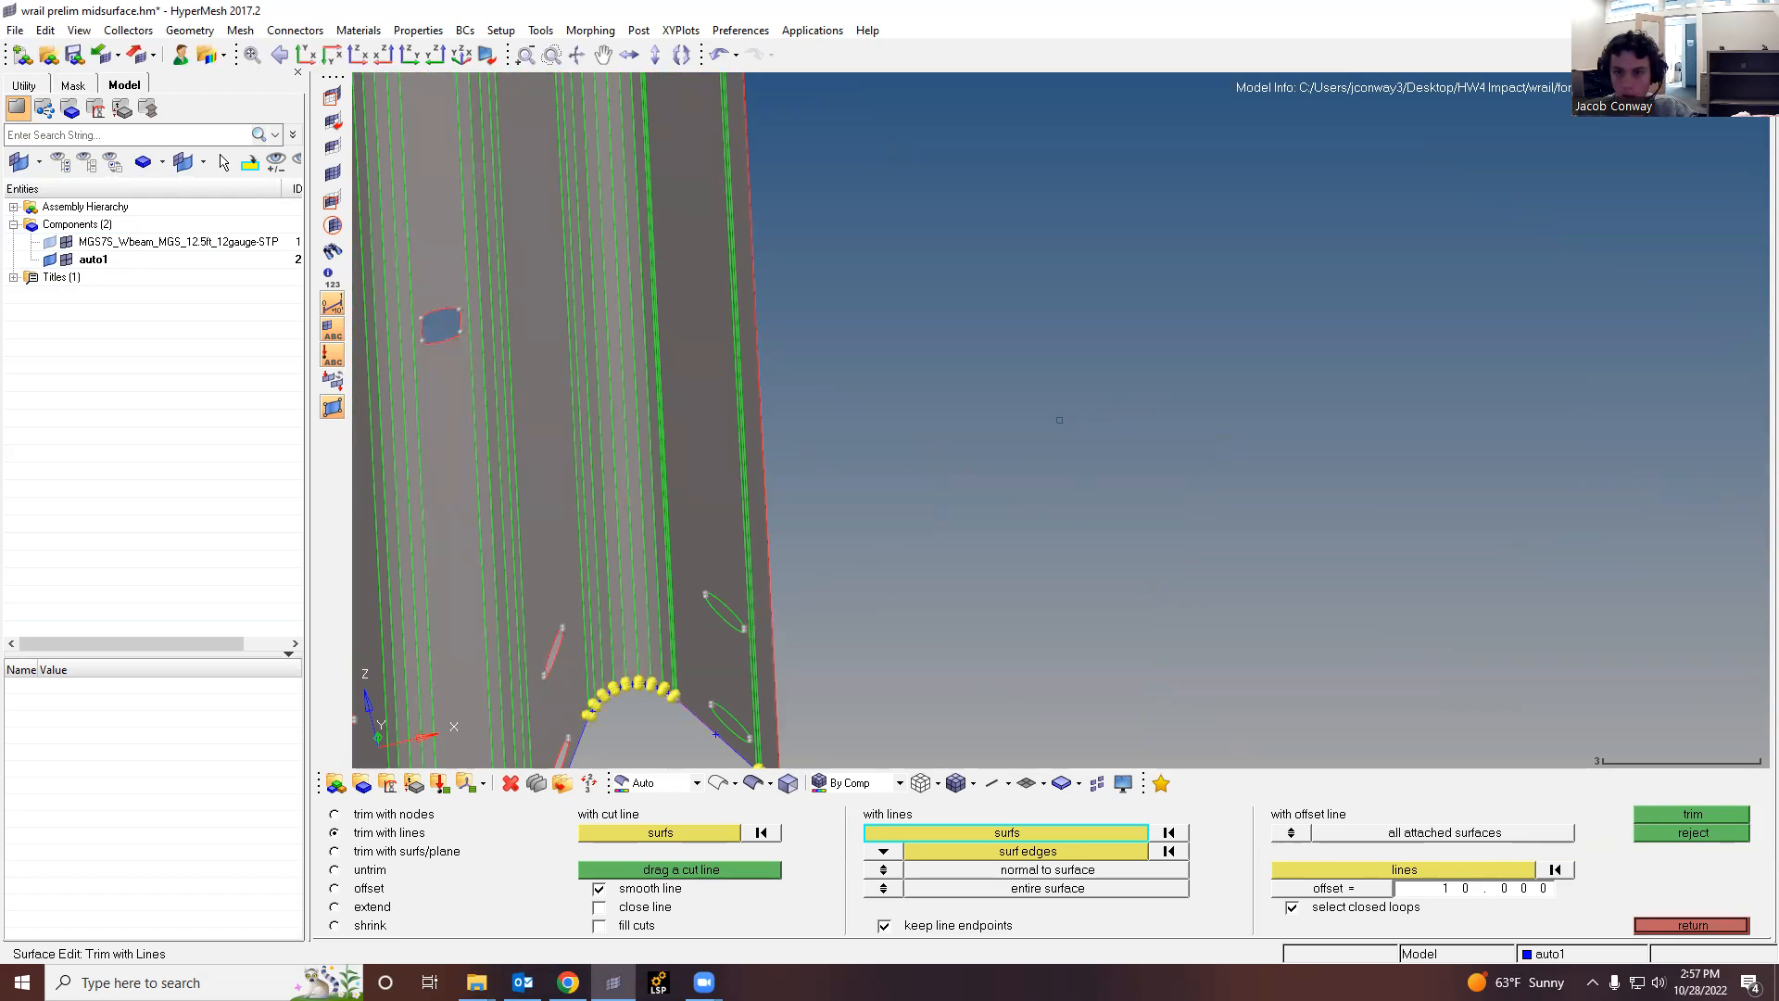
pyautogui.moveTo(832, 539)
pyautogui.keyDown('ctrl'); pyautogui.mouseDown()
pyautogui.moveTo(1013, 457)
pyautogui.moveTo(995, 514)
pyautogui.moveTo(1526, 587)
pyautogui.moveTo(1501, 627)
pyautogui.mouseUp(); pyautogui.keyUp('ctrl')
pyautogui.keyDown('ctrl'); pyautogui.scroll(6, 1440, 598); pyautogui.keyUp('ctrl')
pyautogui.keyDown('ctrl'); pyautogui.scroll(-8, 1325, 573); pyautogui.keyUp('ctrl')
pyautogui.keyDown('ctrl'); pyautogui.scroll(4, 1316, 521); pyautogui.keyUp('ctrl')
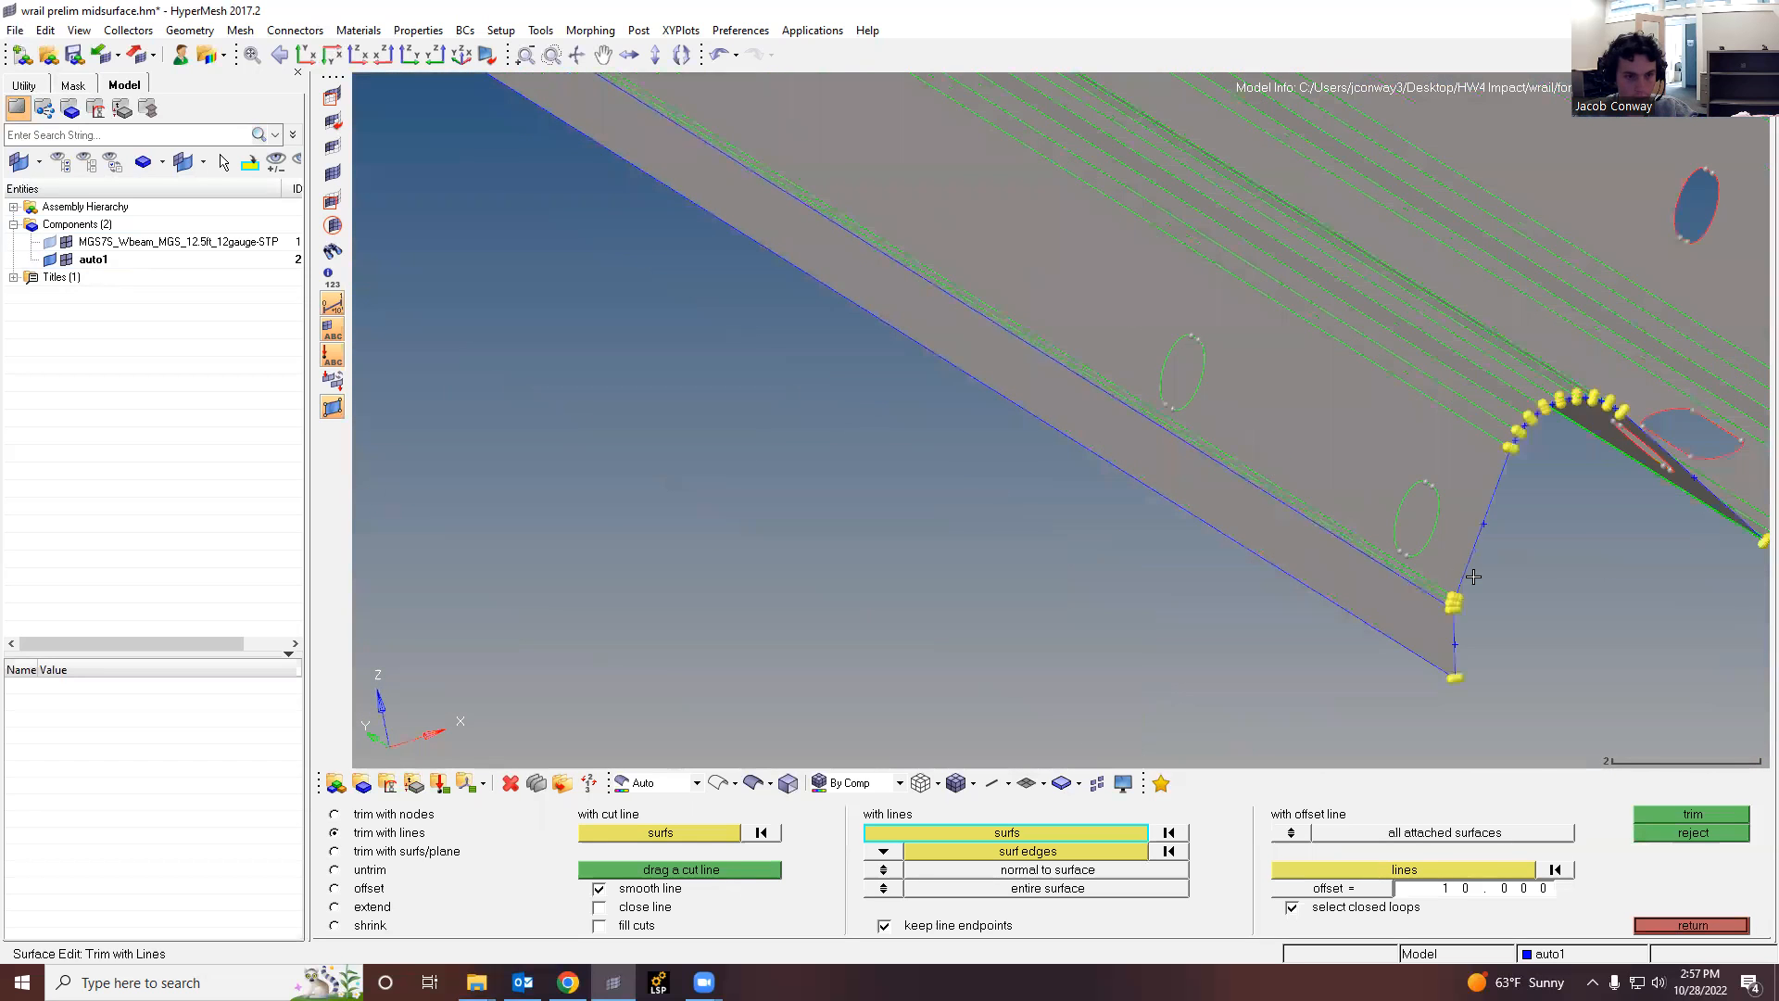
pyautogui.keyDown('ctrl'); pyautogui.scroll(-10, 1431, 550); pyautogui.keyUp('ctrl')
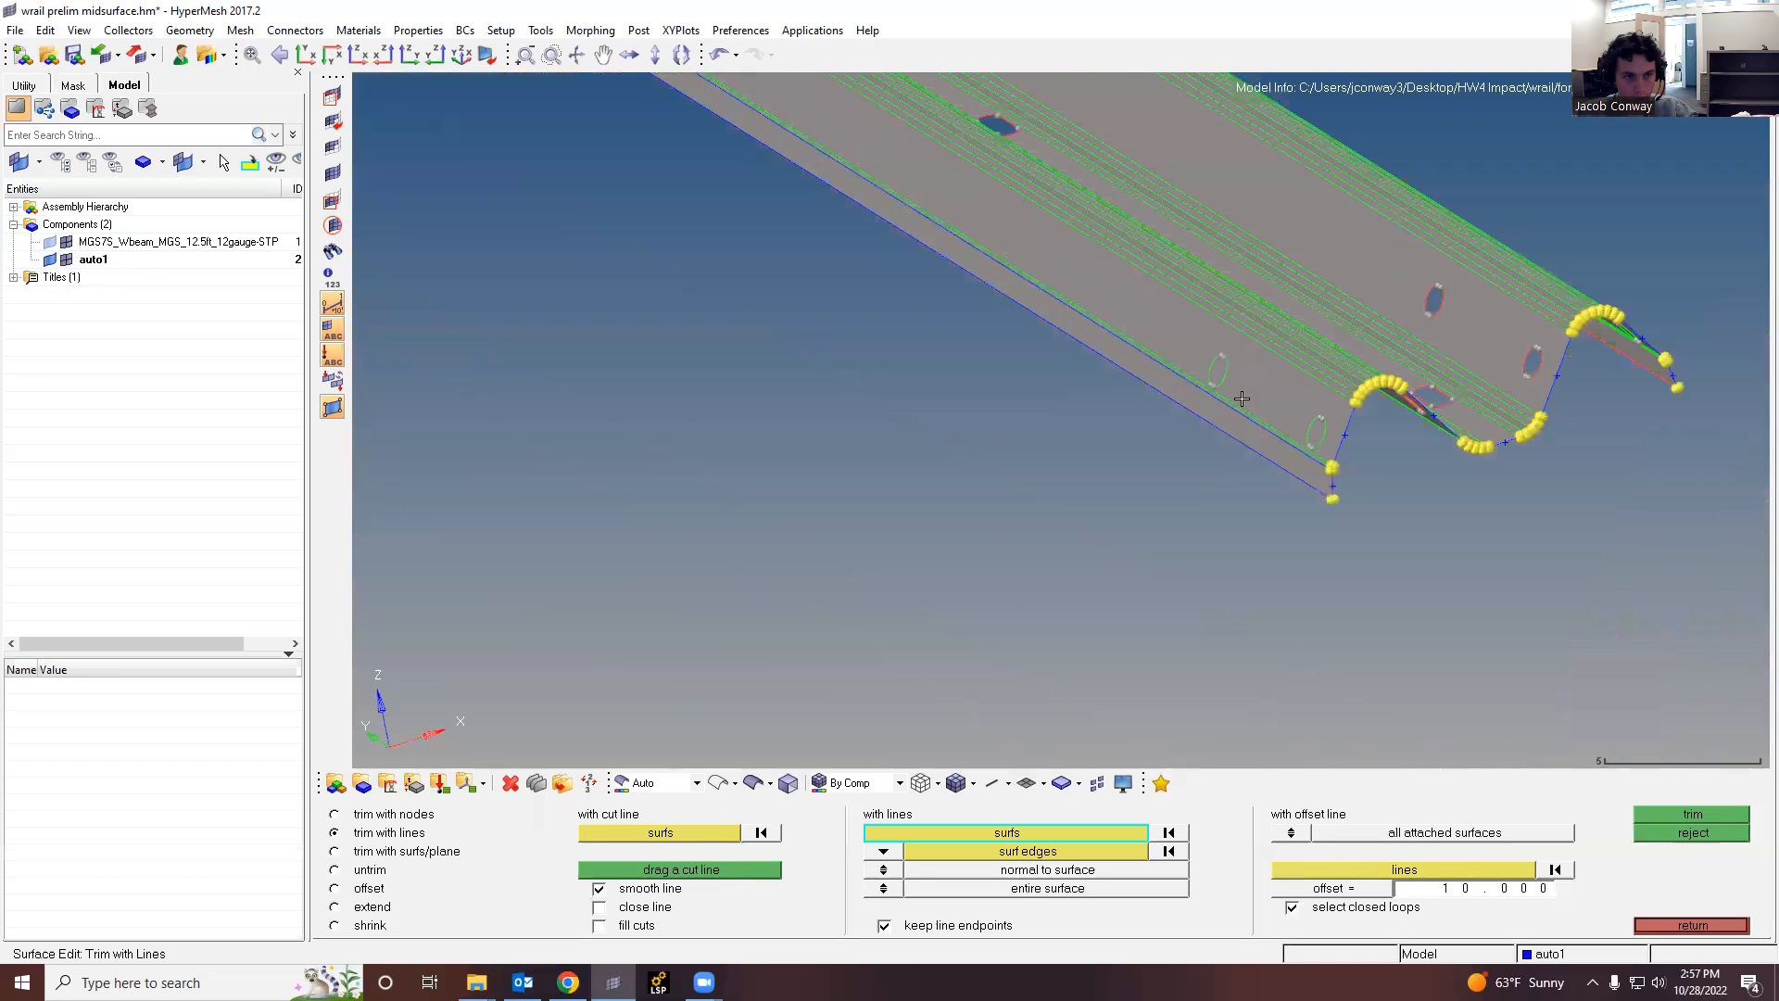
pyautogui.keyDown('ctrl'); pyautogui.scroll(4, 889, 282); pyautogui.keyUp('ctrl')
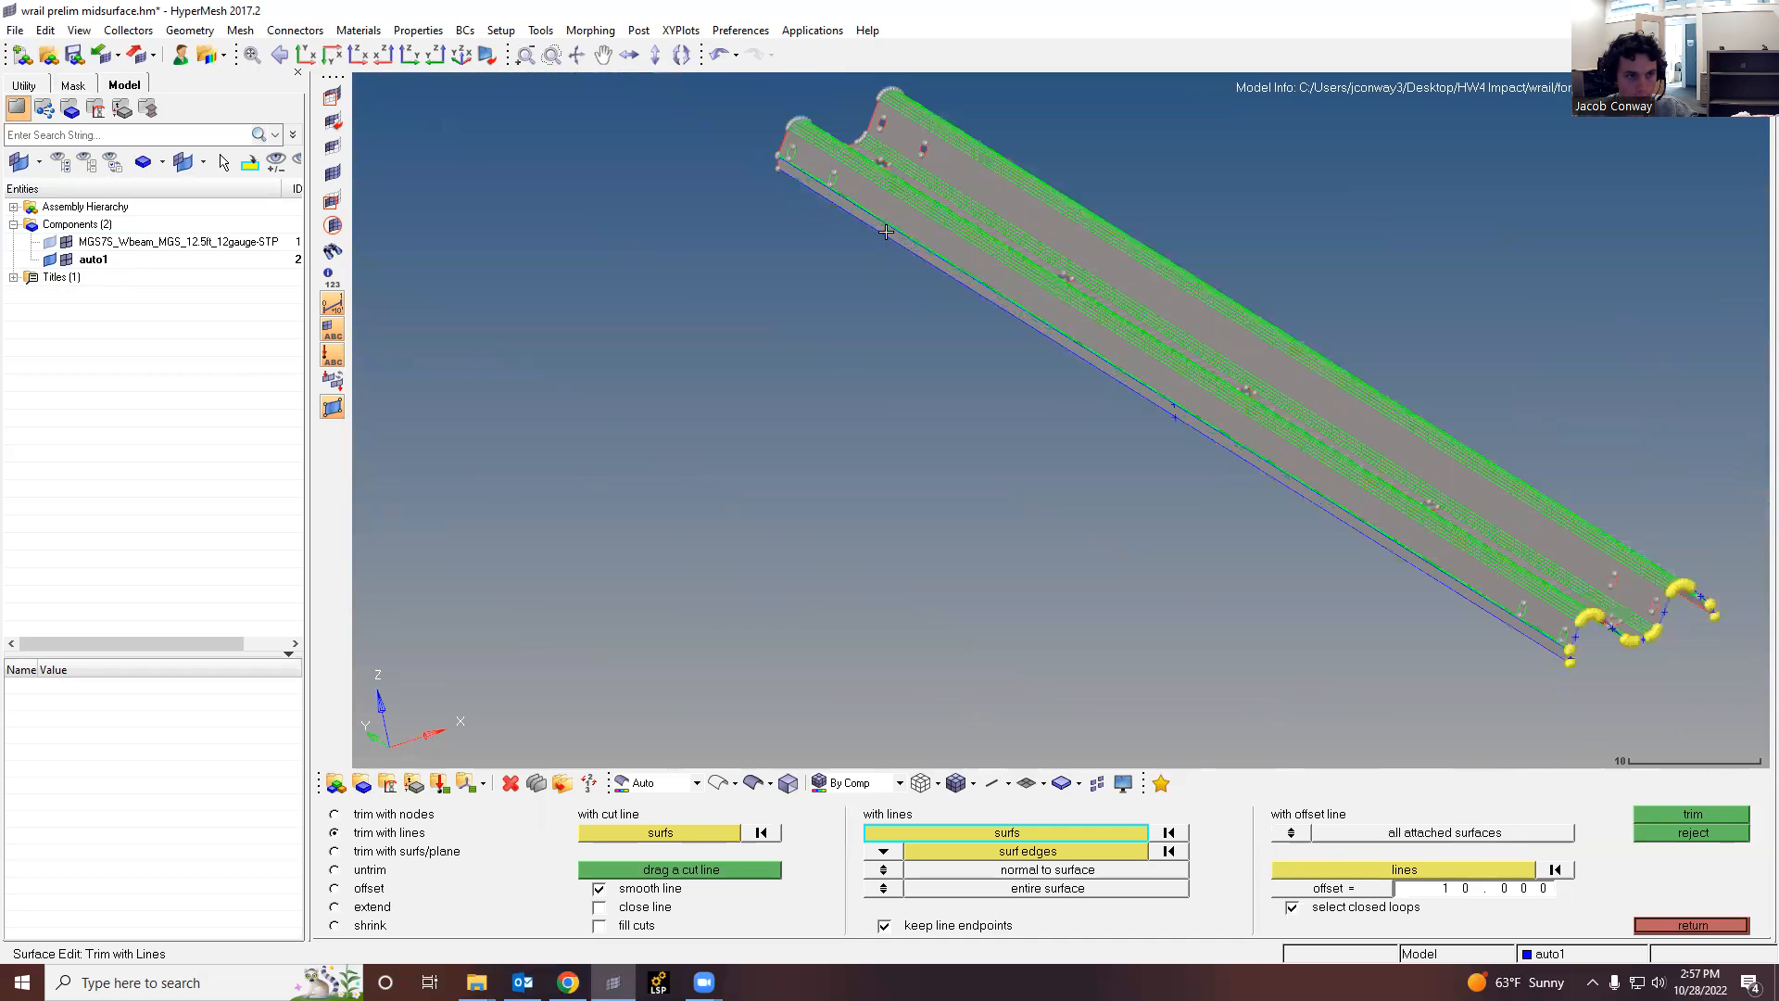
pyautogui.keyDown('ctrl'); pyautogui.scroll(4, 844, 209); pyautogui.keyUp('ctrl')
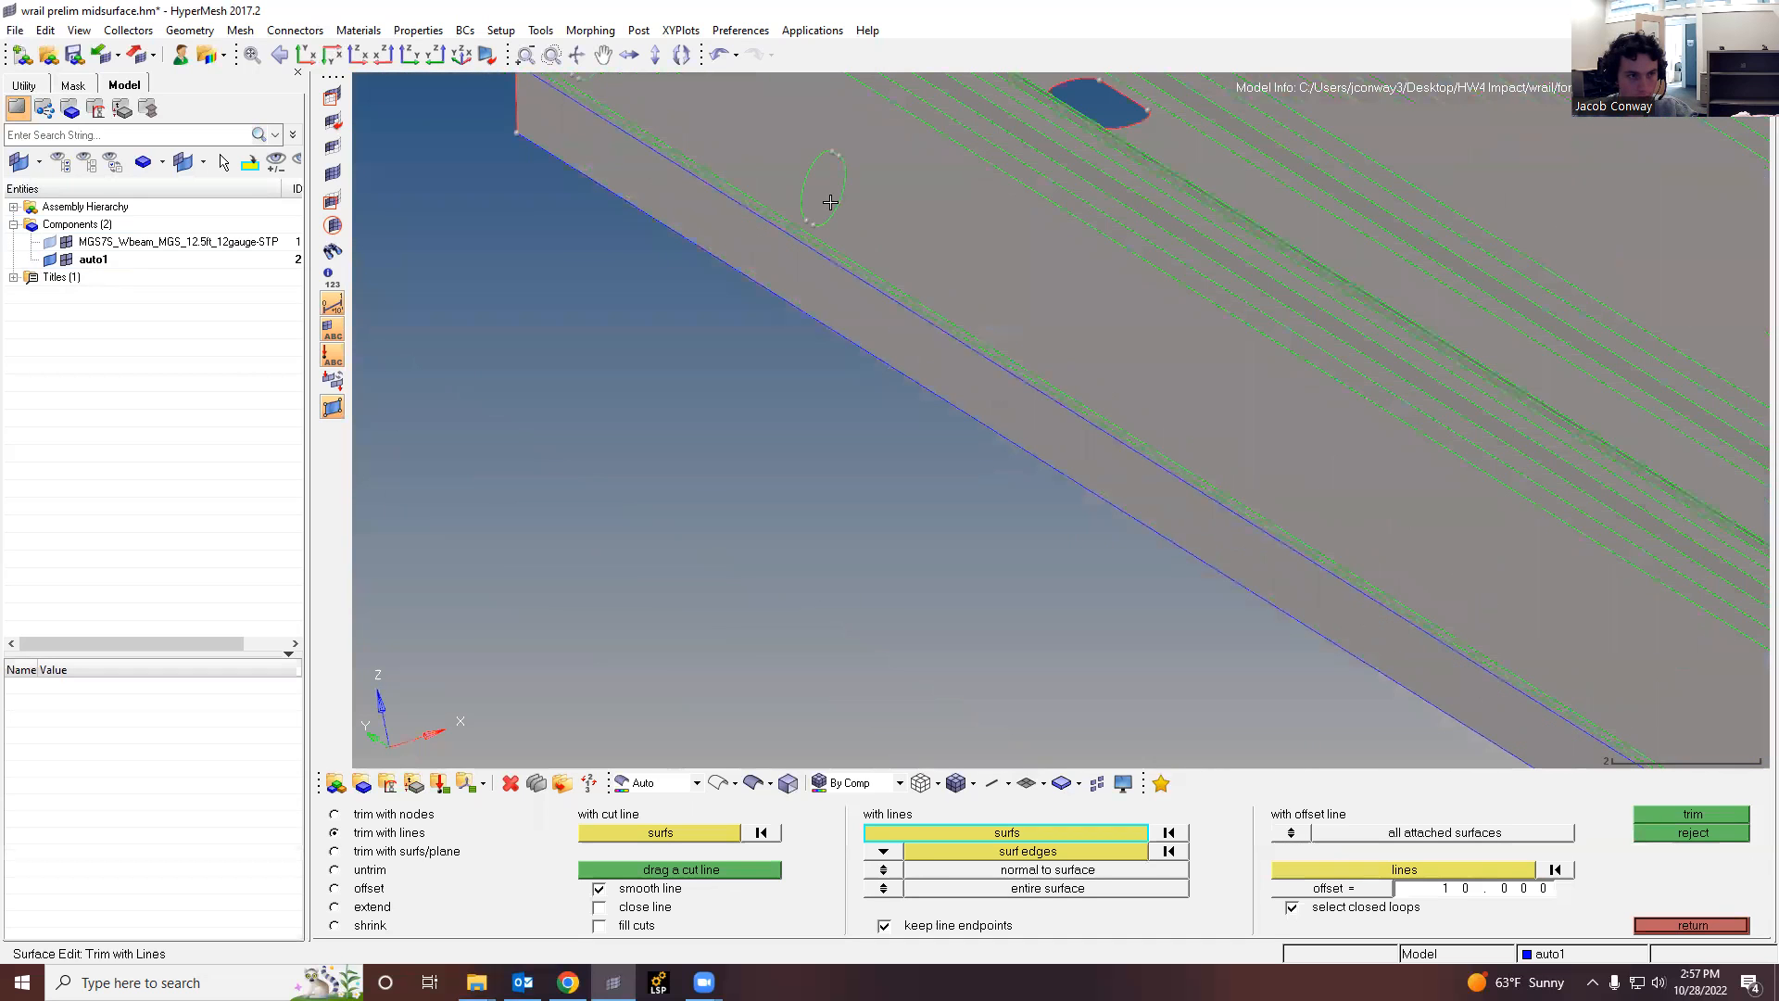
pyautogui.keyDown('ctrl'); pyautogui.moveTo(830, 202); pyautogui.dragTo(834, 198, button='right'); pyautogui.keyUp('ctrl')
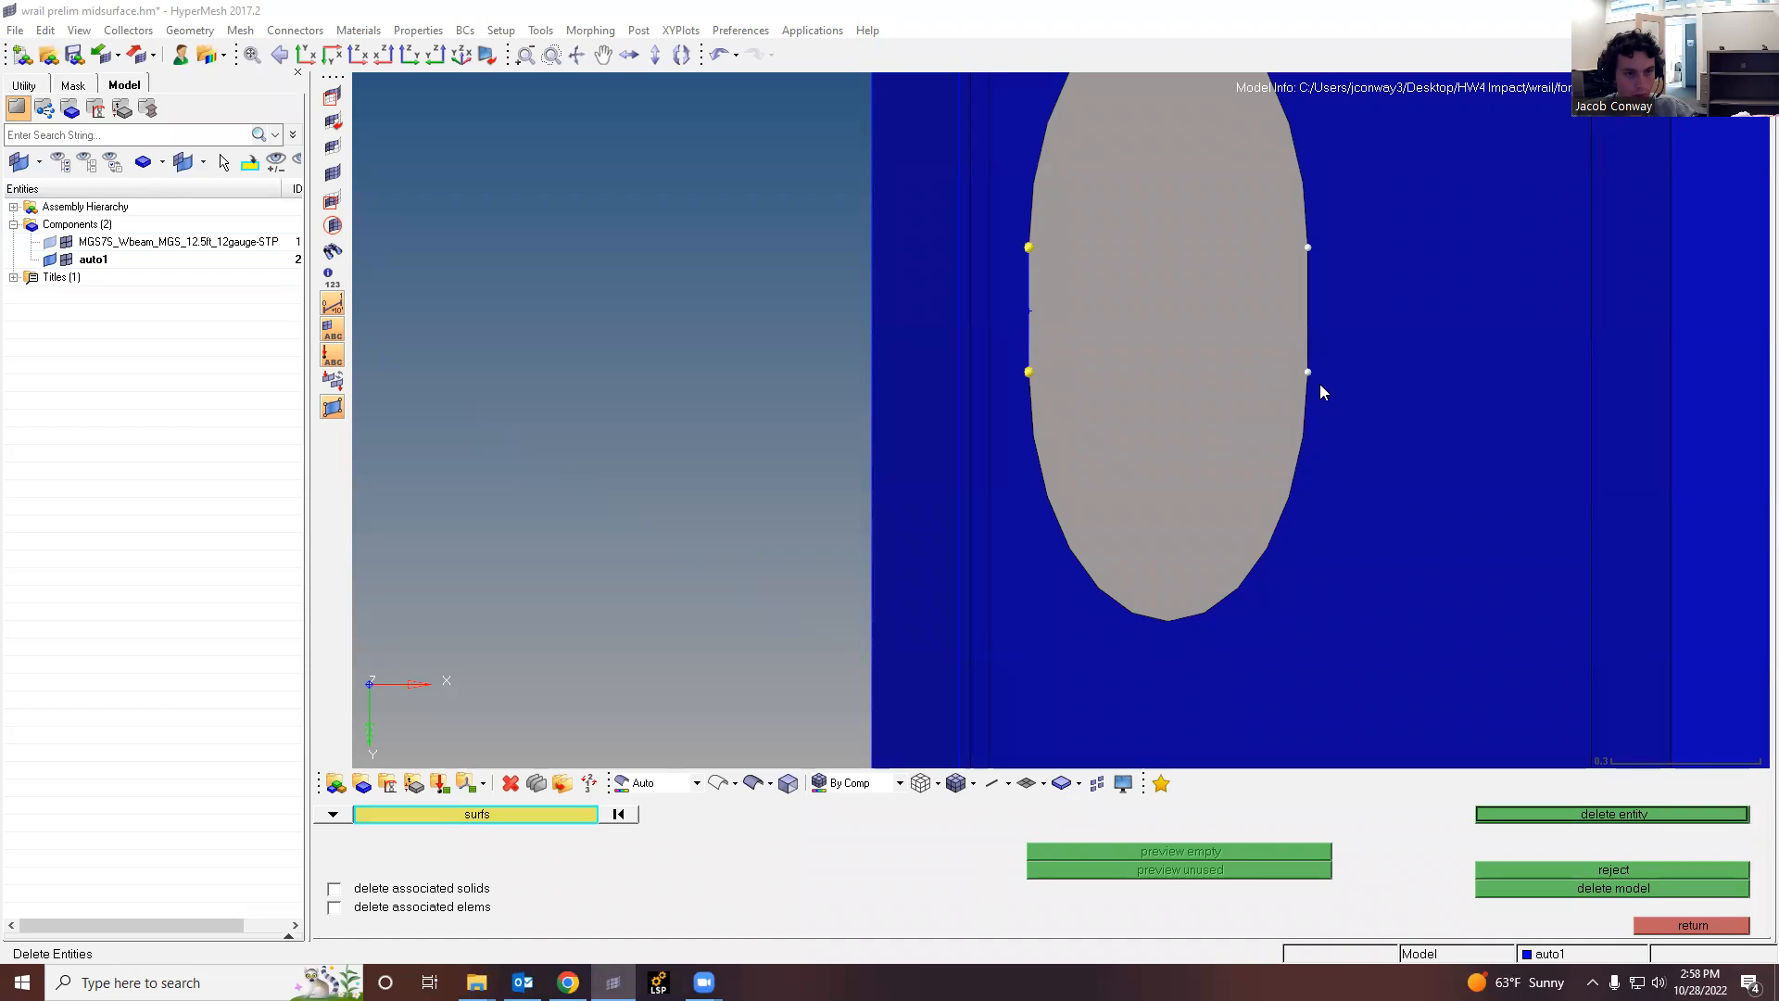
# Step: Delete the selected surface inside the closed slot outline on the outer flange
pyautogui.click(1616, 812)
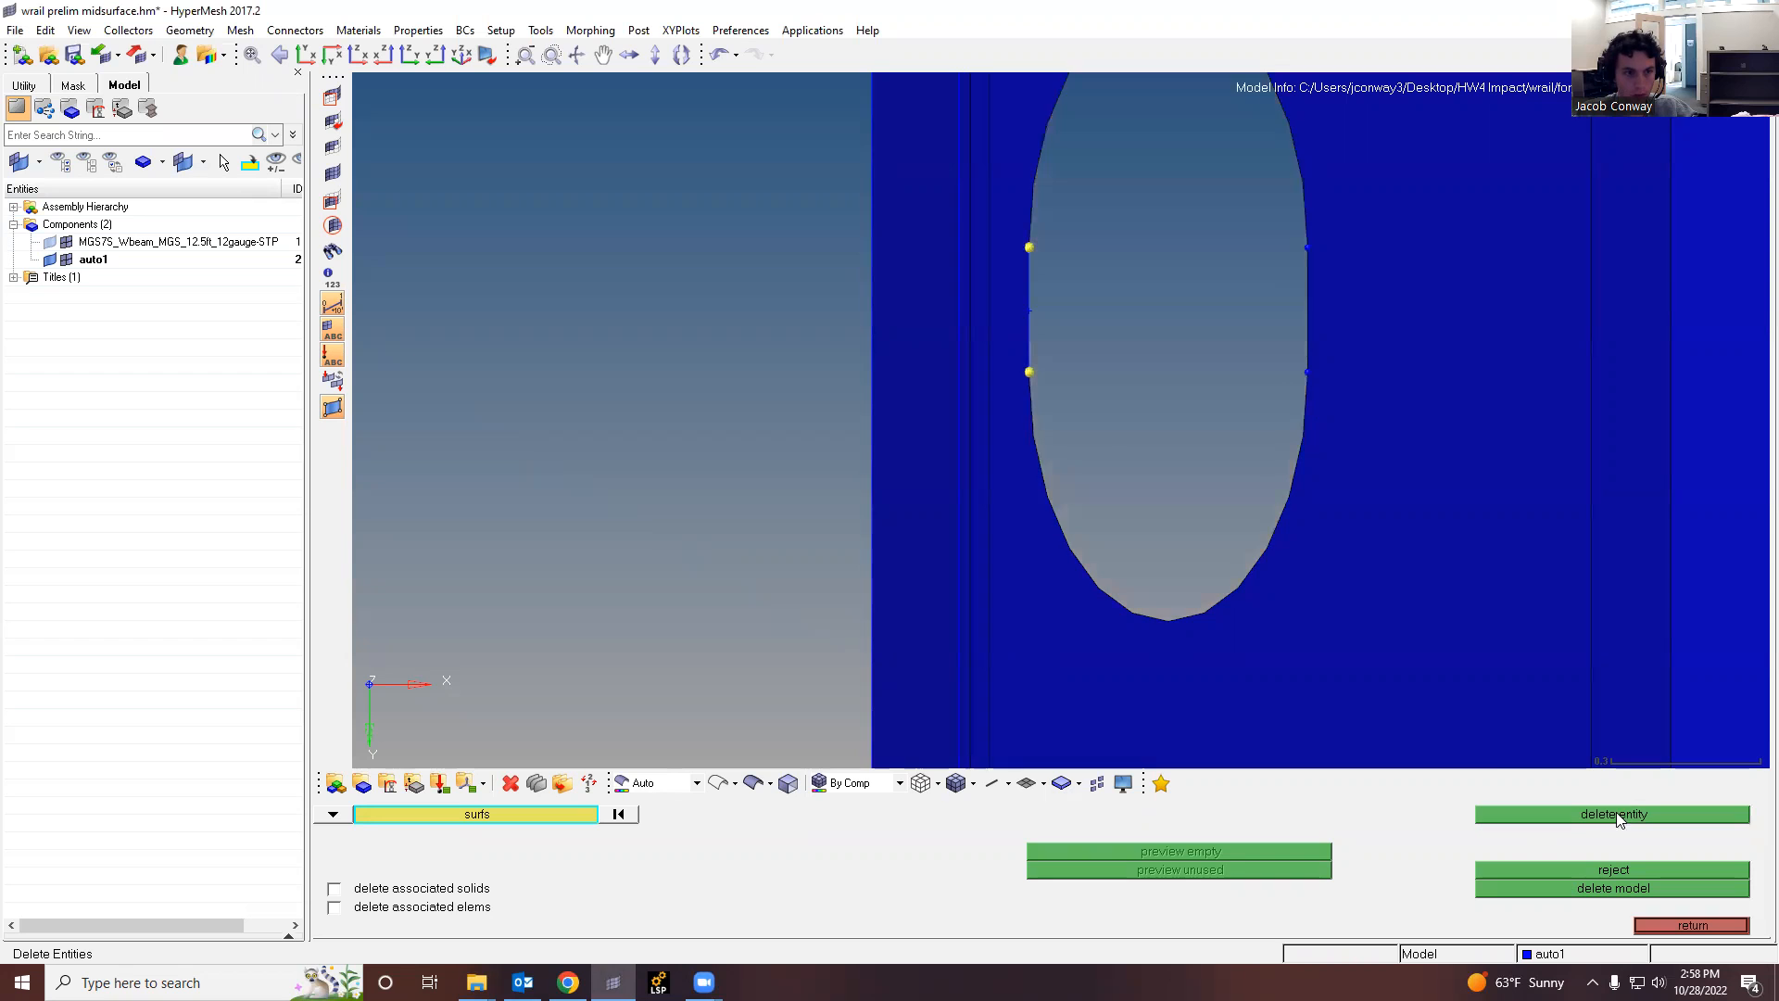
pyautogui.keyDown('ctrl'); pyautogui.scroll(-4, 1146, 418); pyautogui.keyUp('ctrl')
pyautogui.keyDown('ctrl'); pyautogui.scroll(-5, 1146, 418); pyautogui.keyUp('ctrl')
# Step: Create nodes on the two open endpoints along the outer side of the next untrimmed slot outline on the flange
pyautogui.keyDown('ctrl'); pyautogui.moveTo(1056, 417); pyautogui.dragTo(1320, 543); pyautogui.keyUp('ctrl')
pyautogui.keyDown('ctrl'); pyautogui.scroll(5, 1320, 543); pyautogui.keyUp('ctrl')
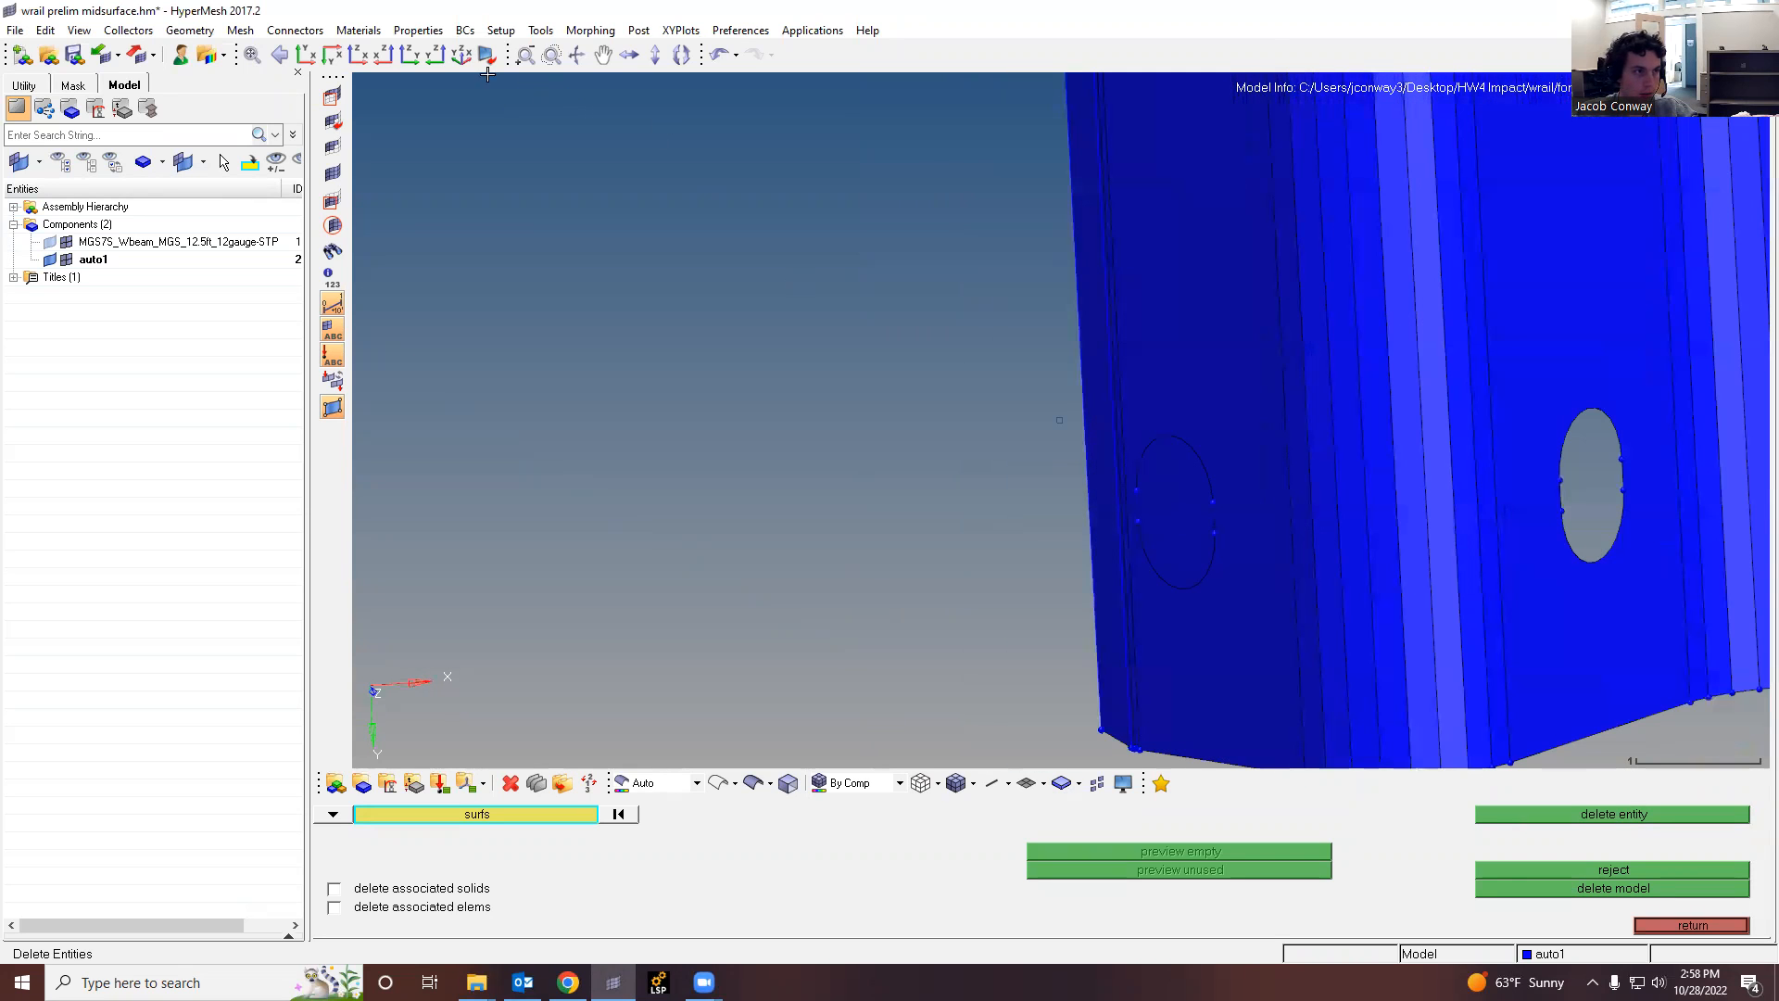
pyautogui.keyDown('ctrl'); pyautogui.scroll(5, 1151, 529); pyautogui.keyUp('ctrl')
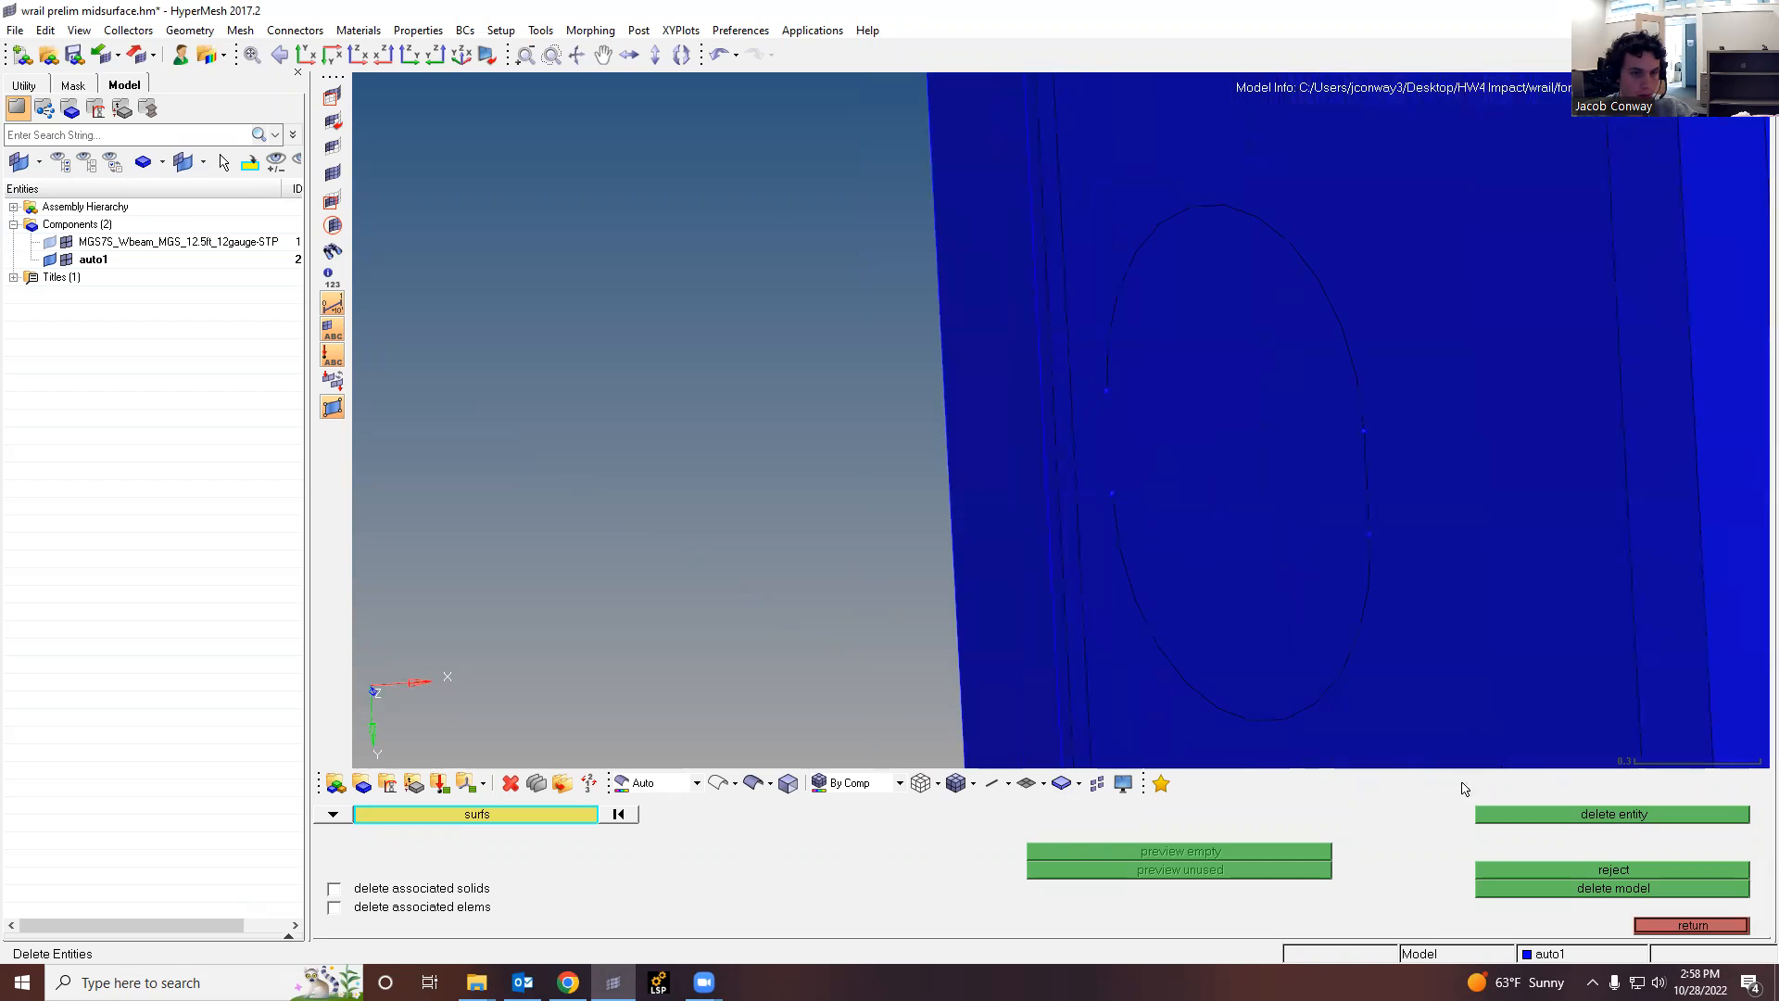
pyautogui.click(1662, 923)
pyautogui.click(1666, 919)
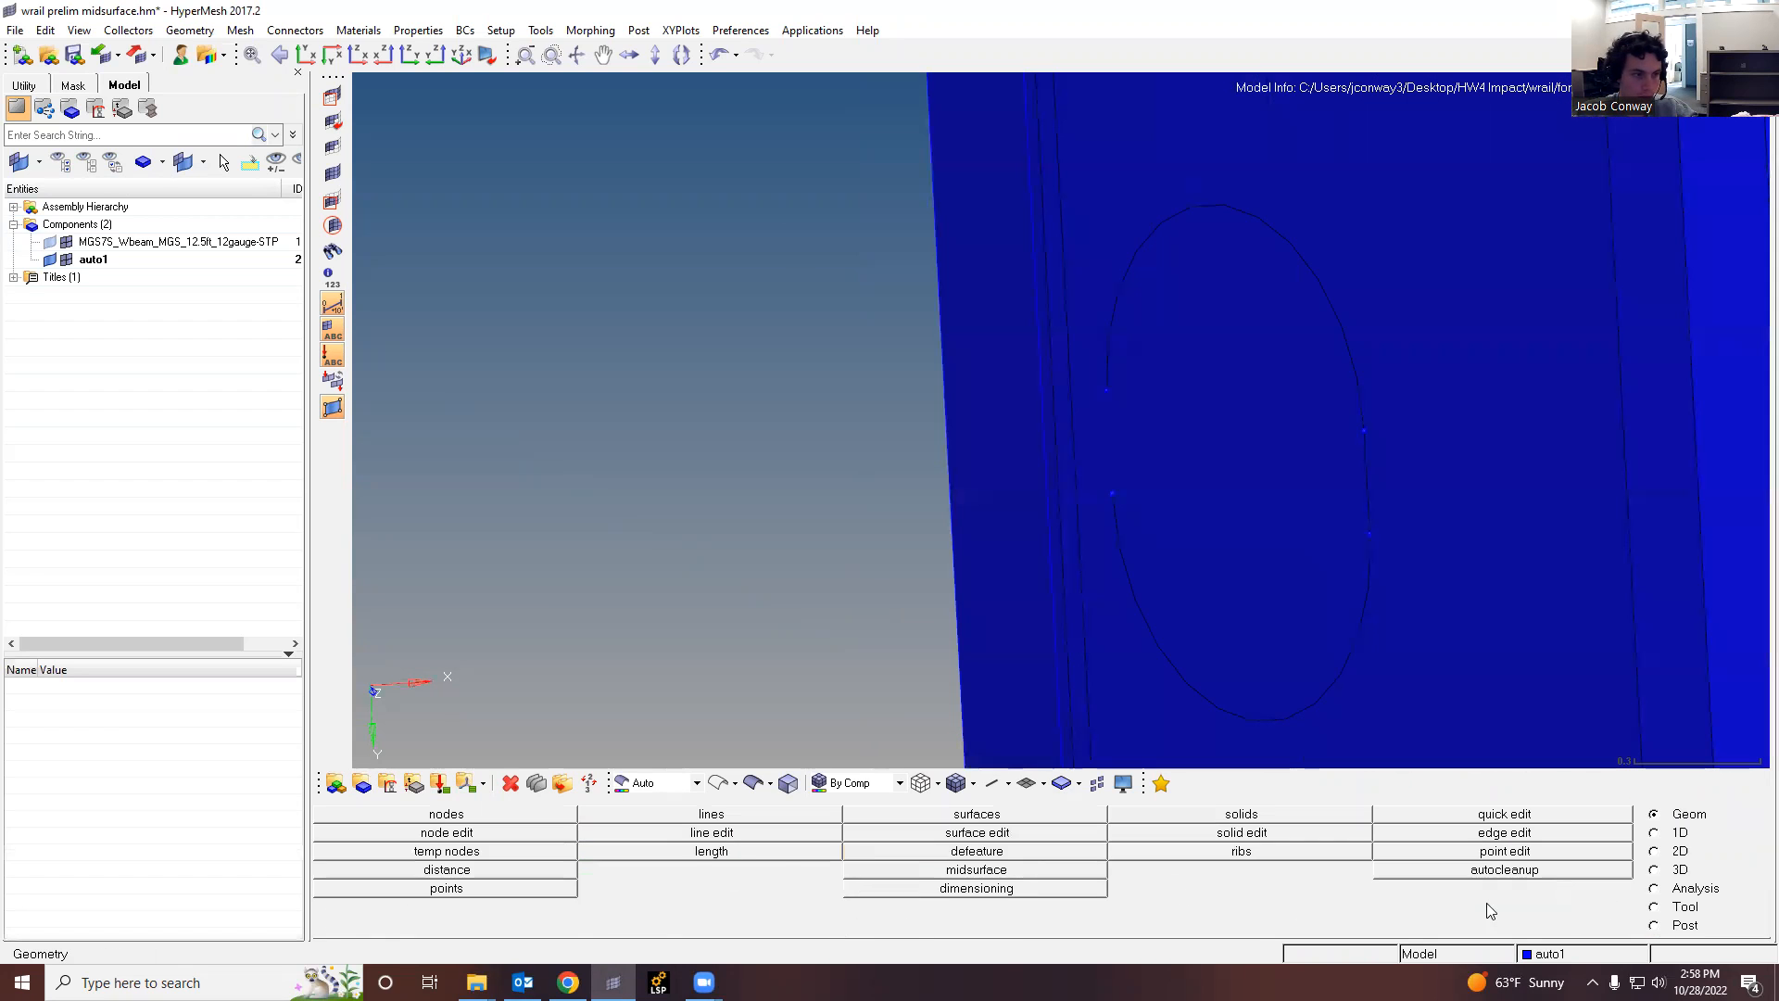
pyautogui.click(491, 813)
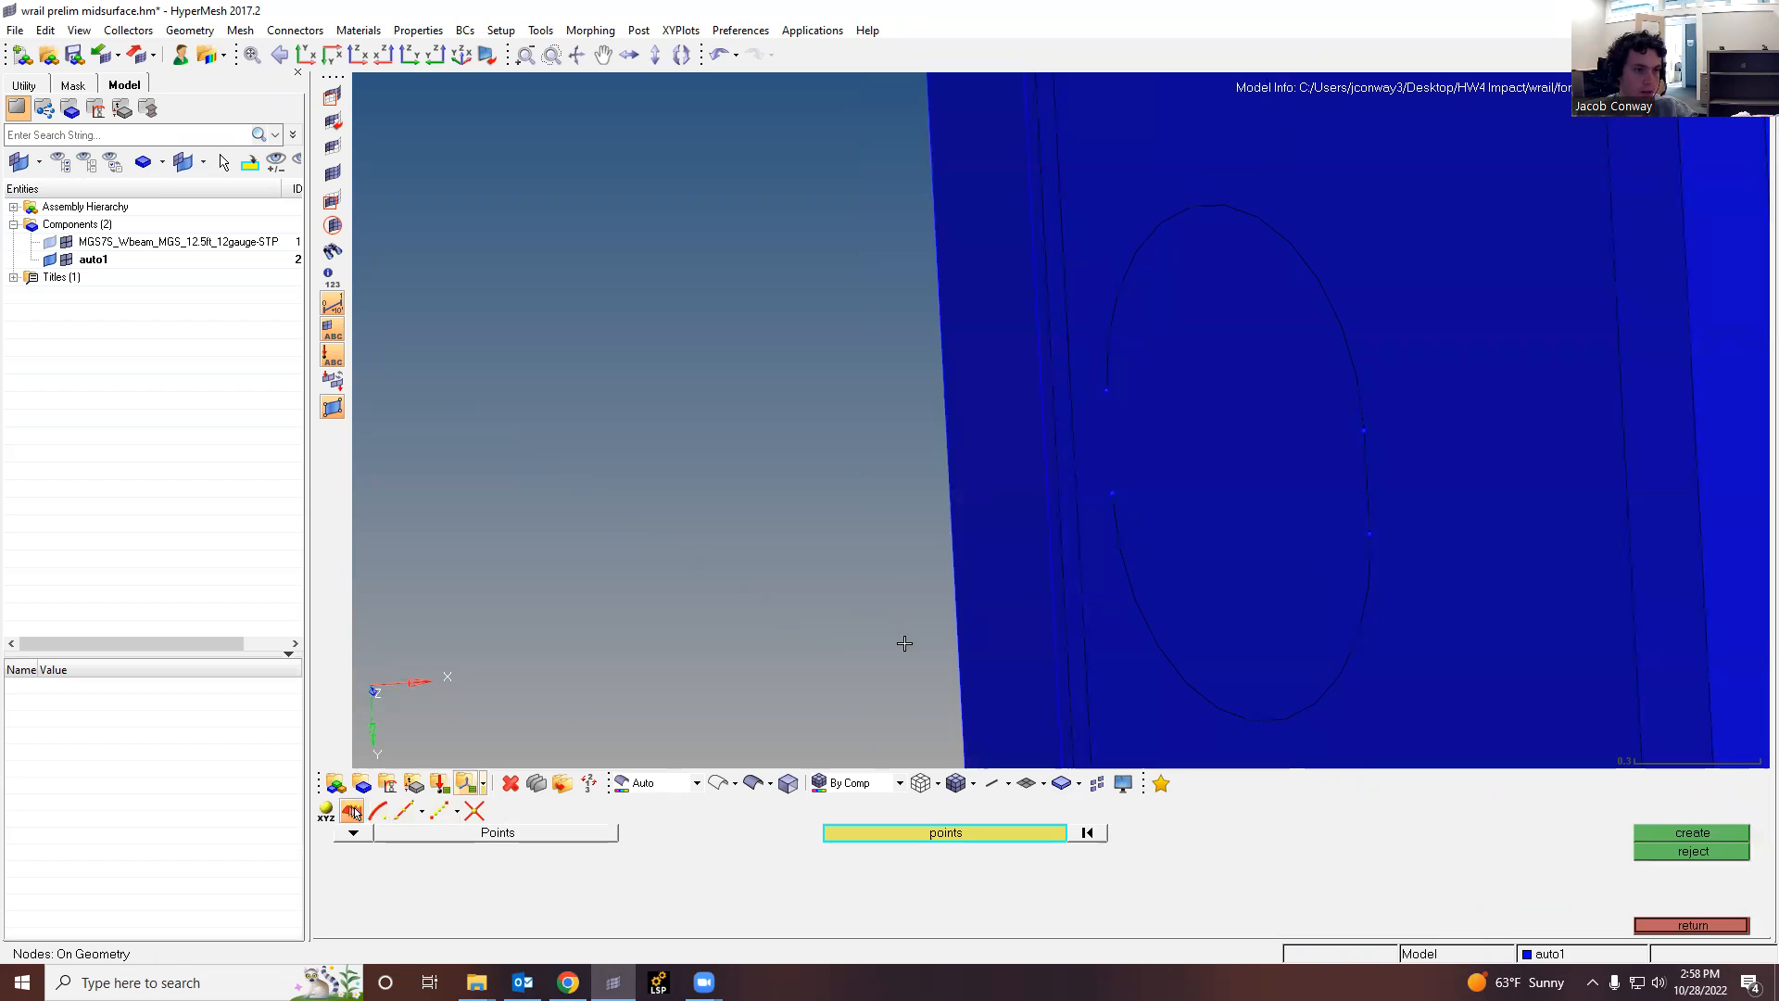
pyautogui.click(1113, 495)
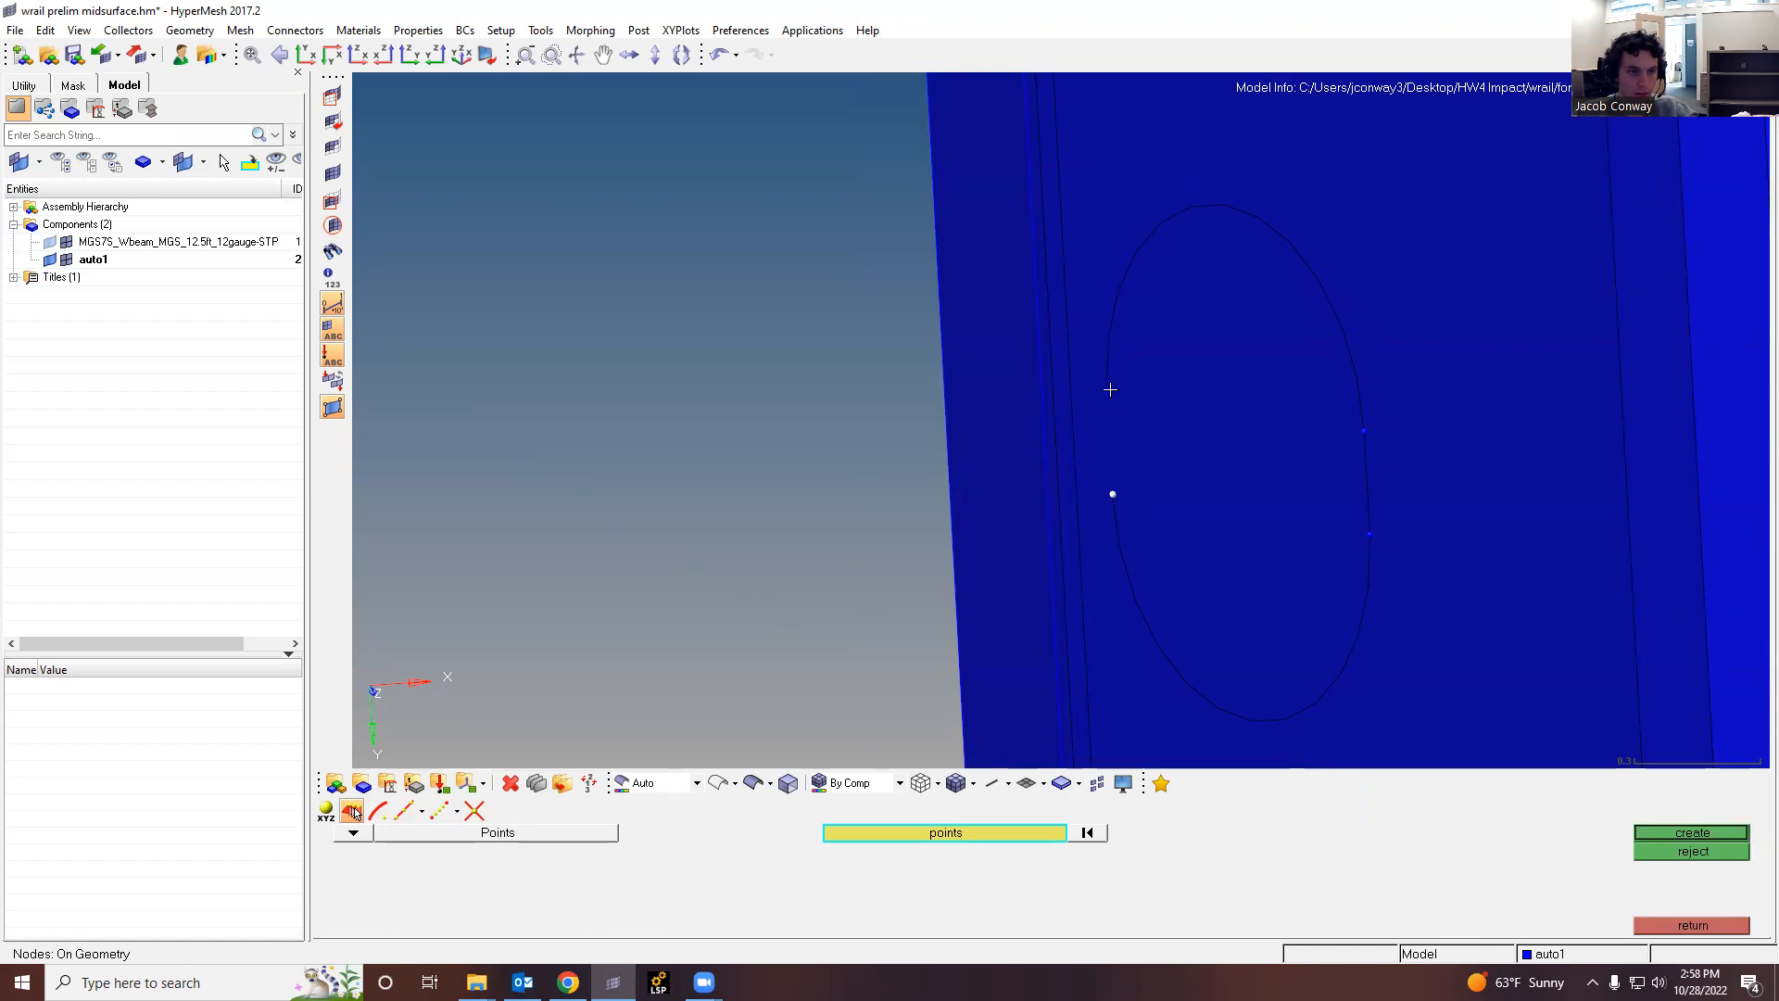
pyautogui.click(1714, 830)
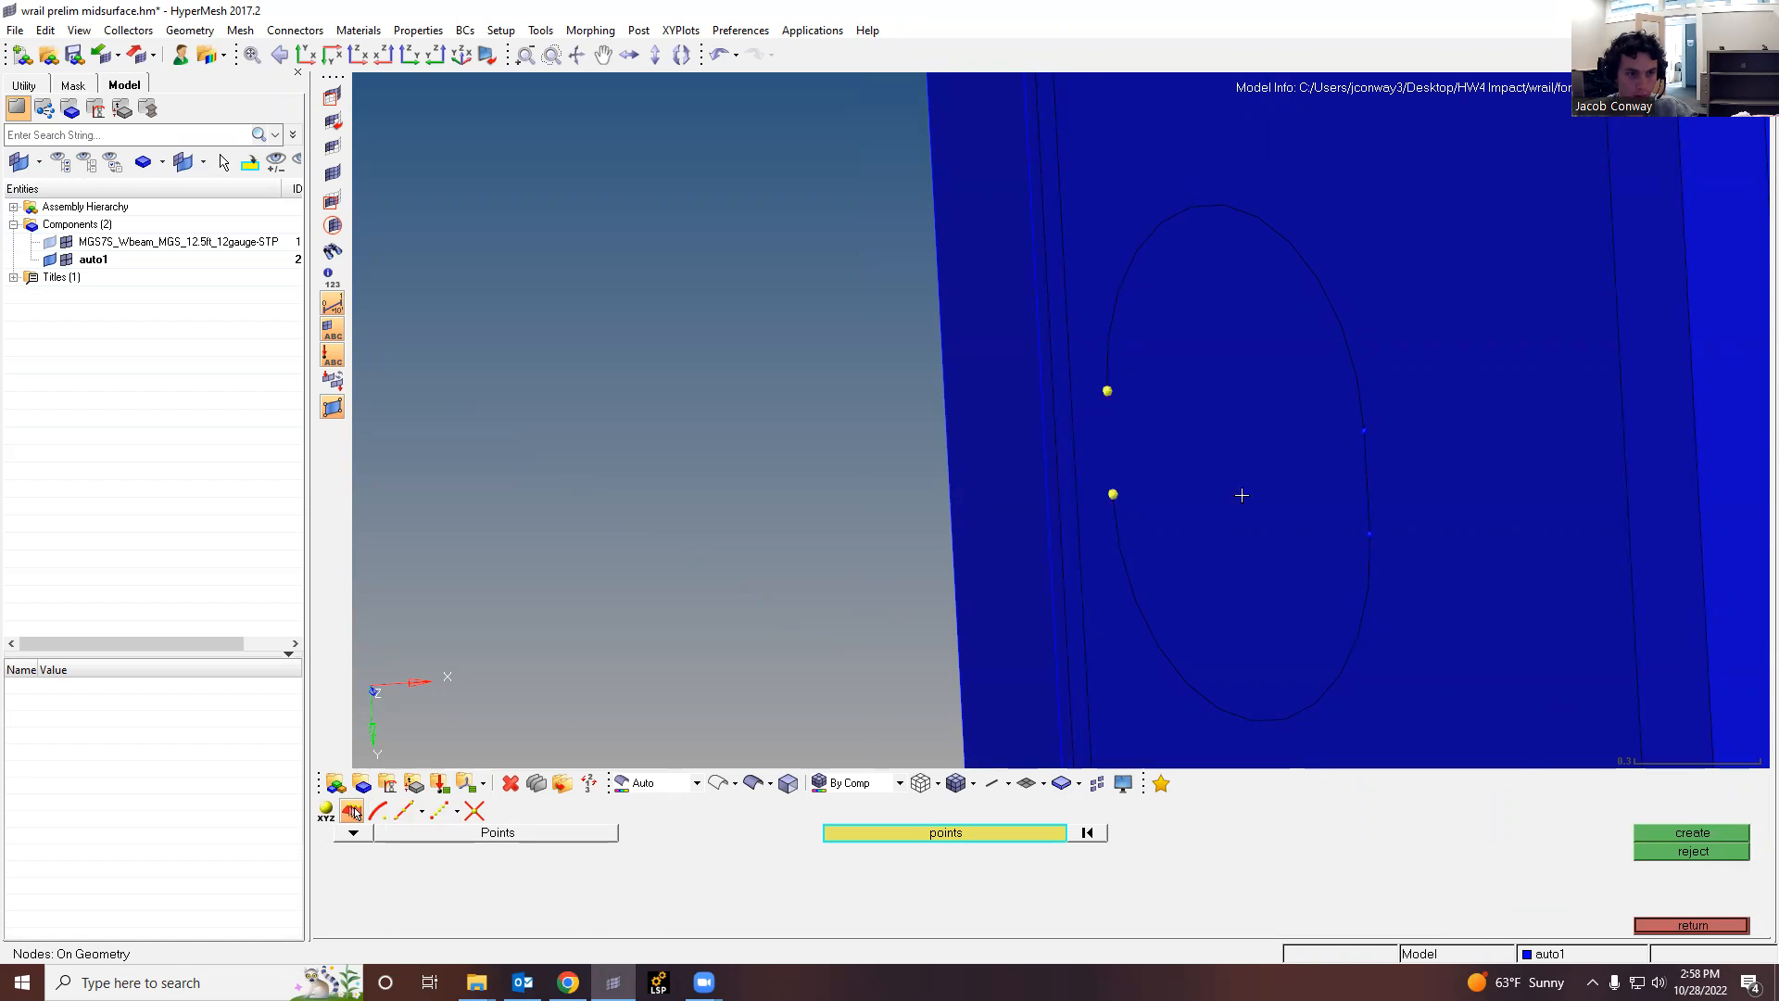
pyautogui.click(1681, 926)
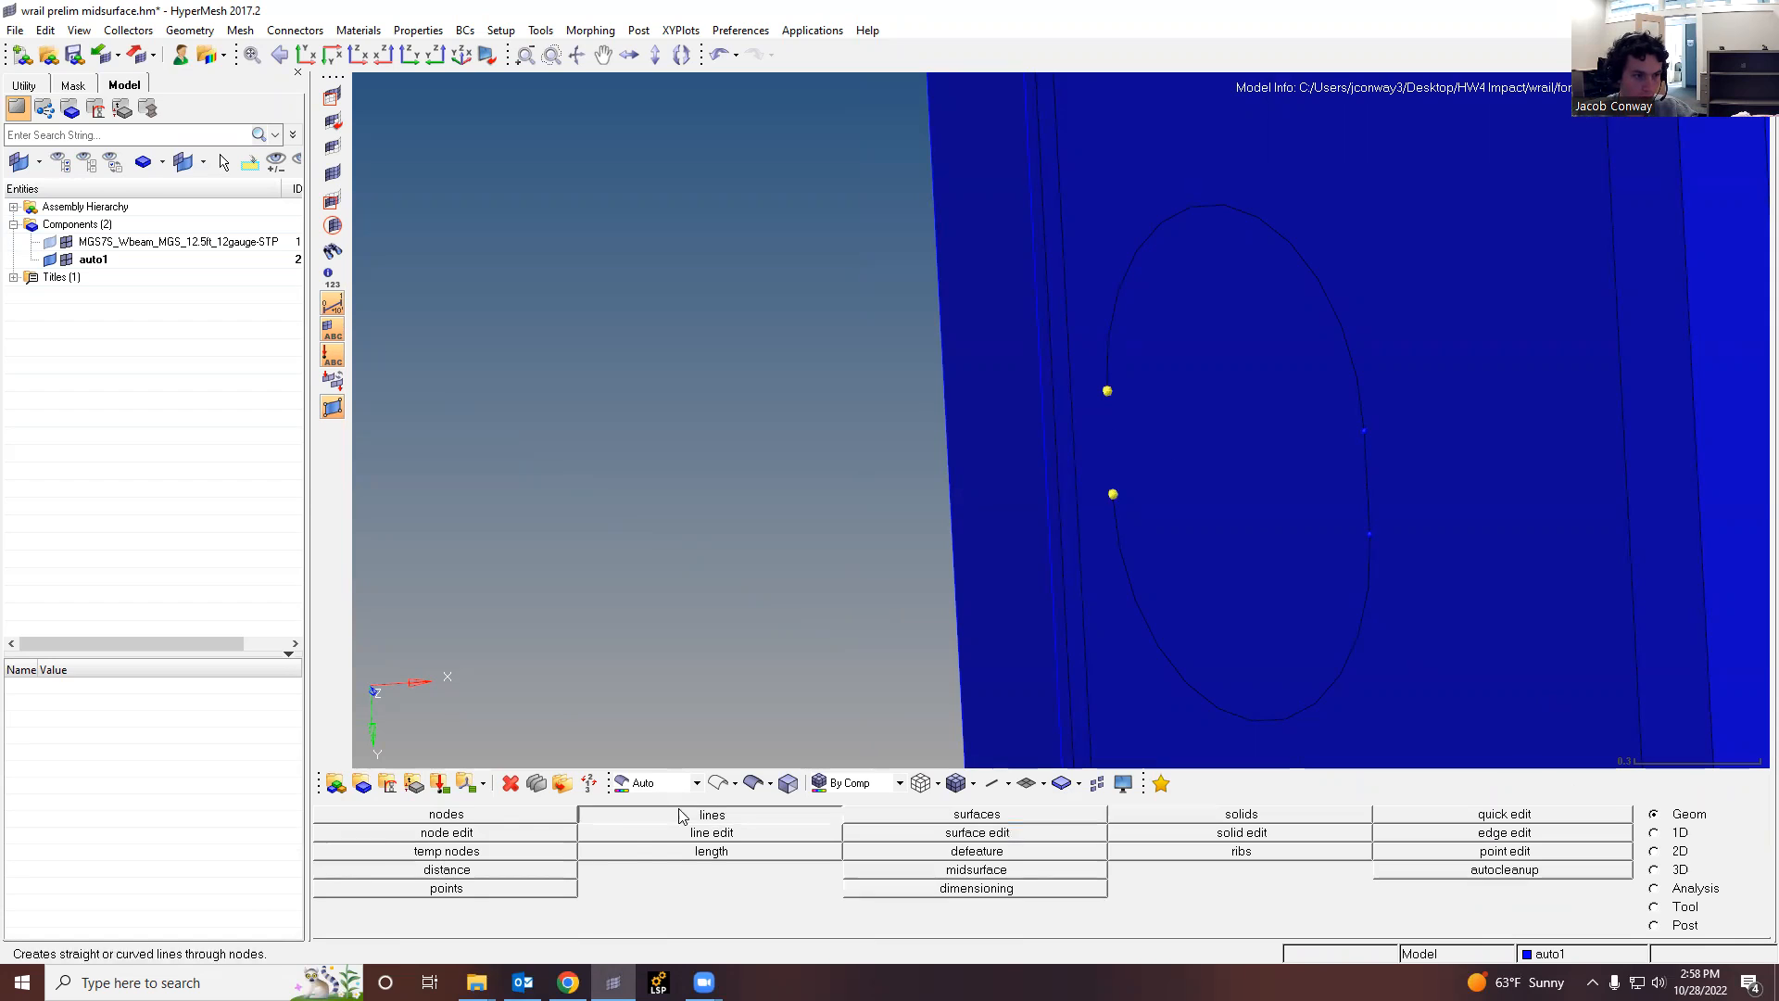
# Step: Draw a straight line between the two new nodes to close the slot outline
pyautogui.click(712, 813)
pyautogui.click(1114, 493)
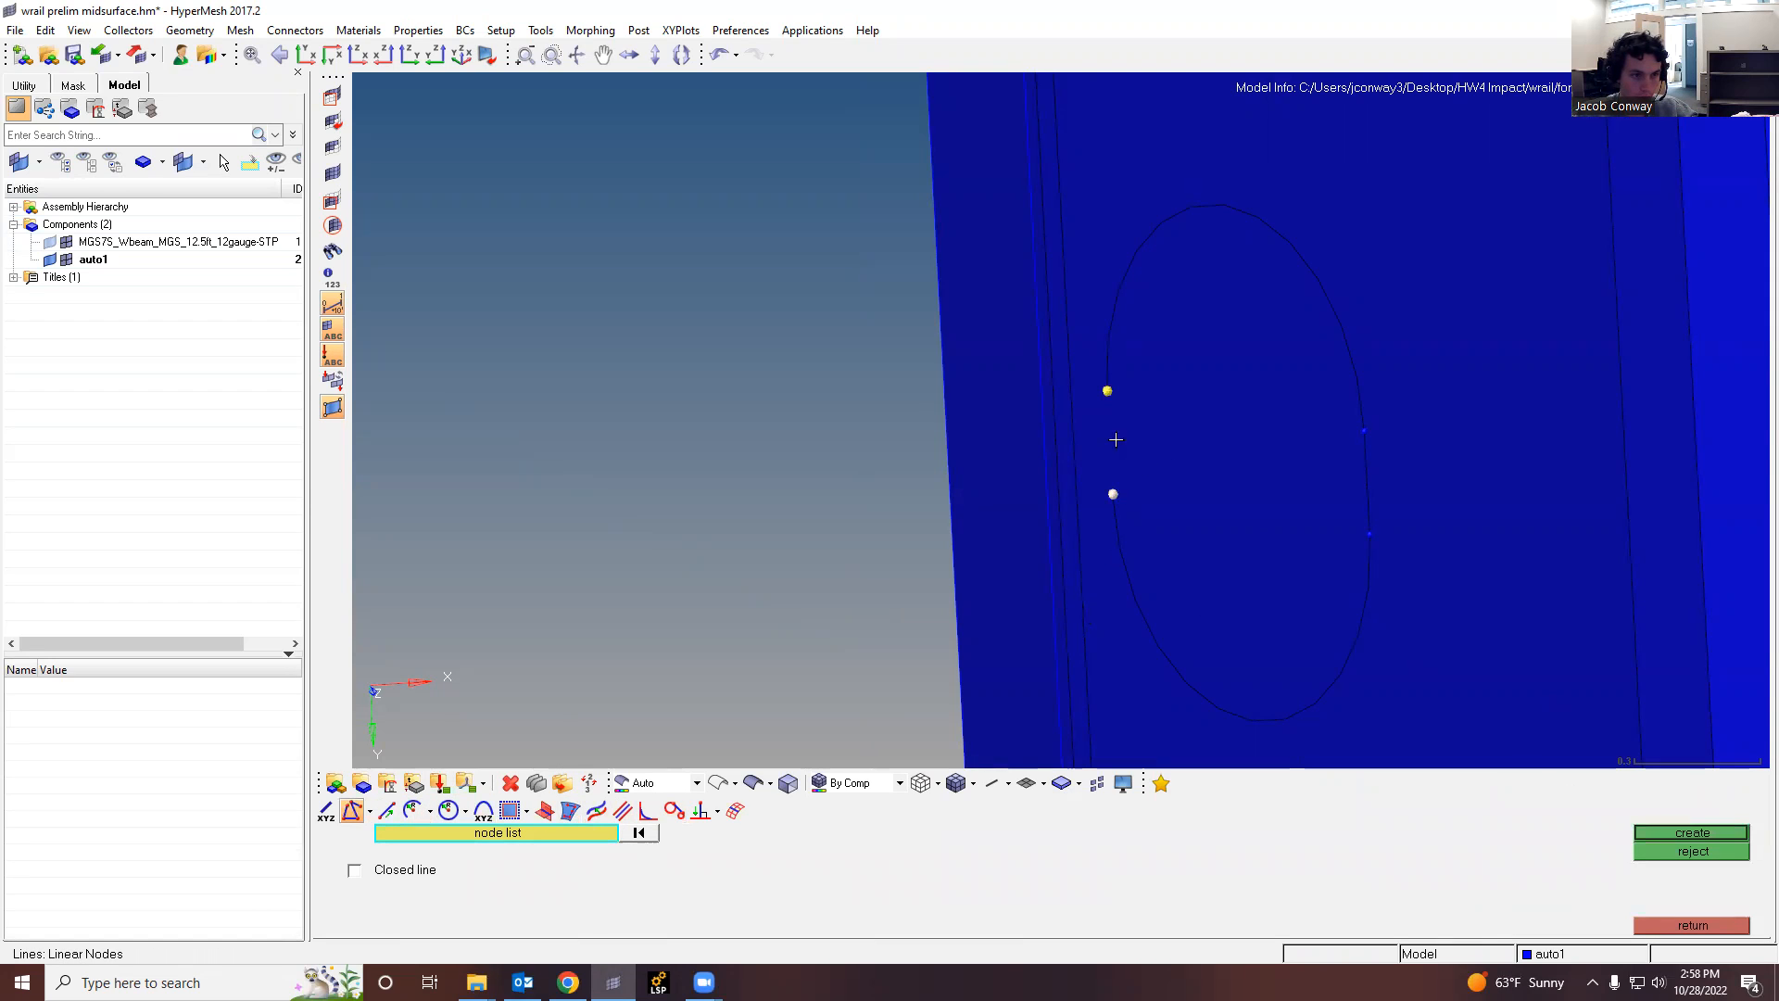
# Step: Create a straight line between the two nodes on the open side of the oval hole outline and trim the surrounding surface with it
pyautogui.click(1696, 834)
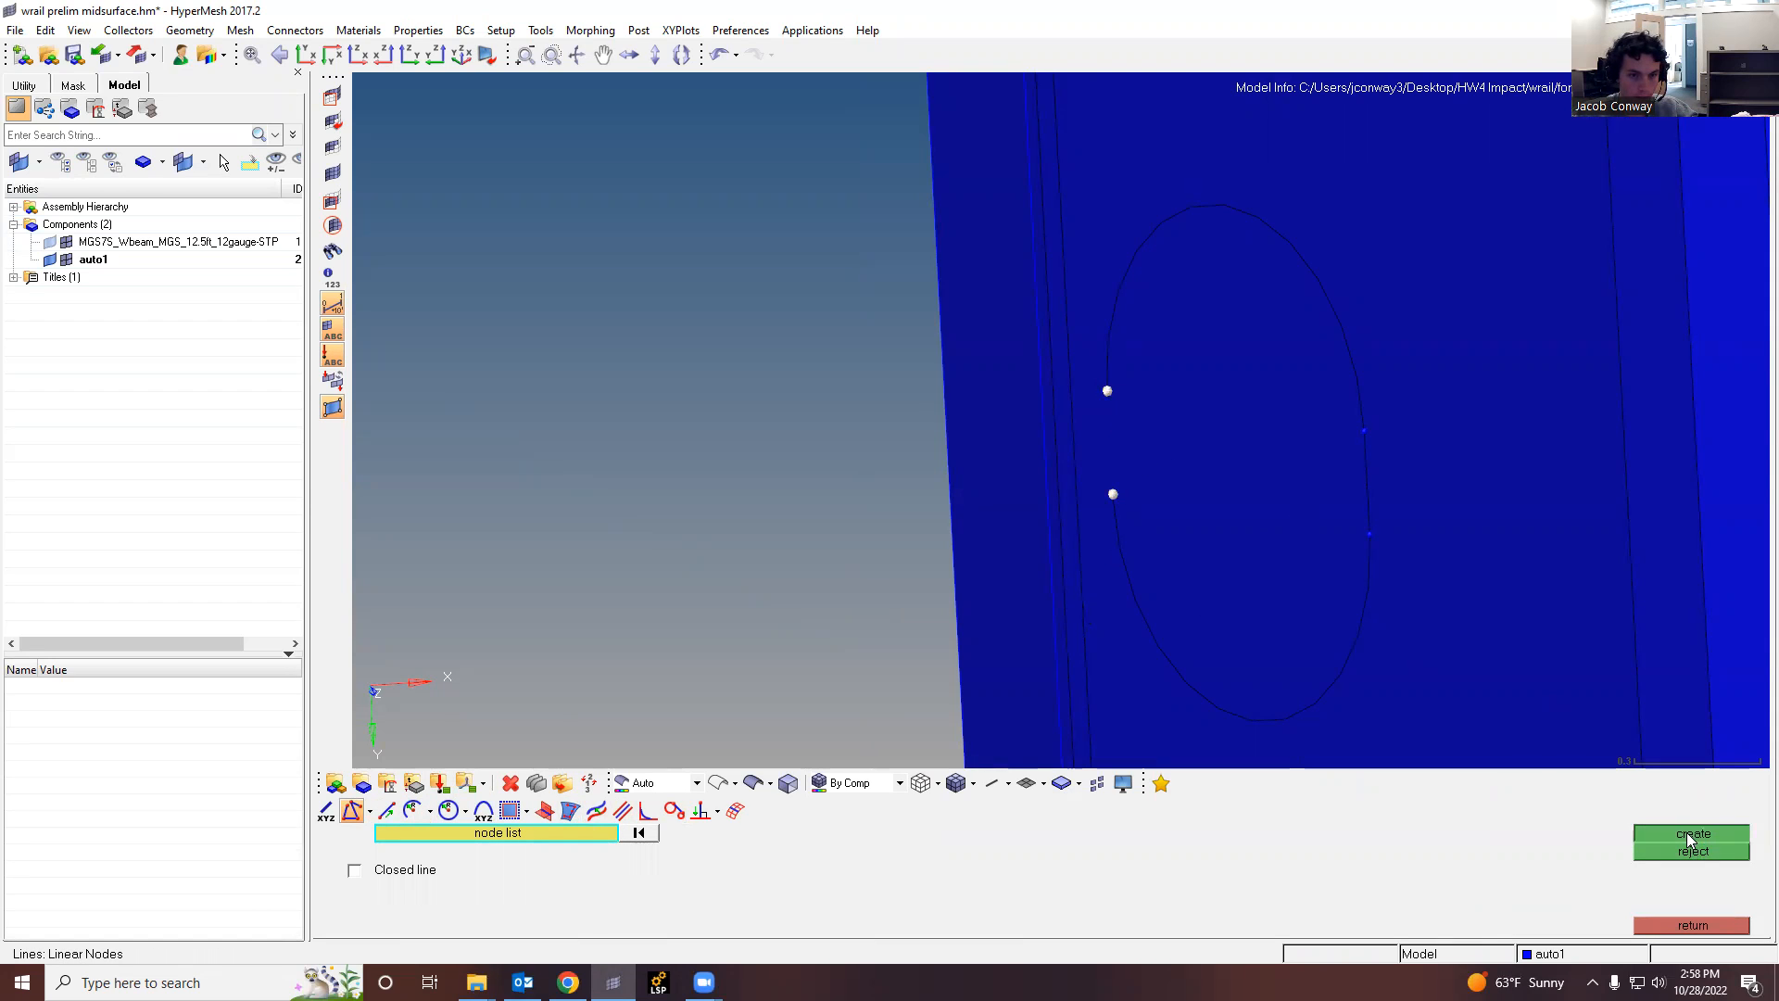
pyautogui.click(1706, 921)
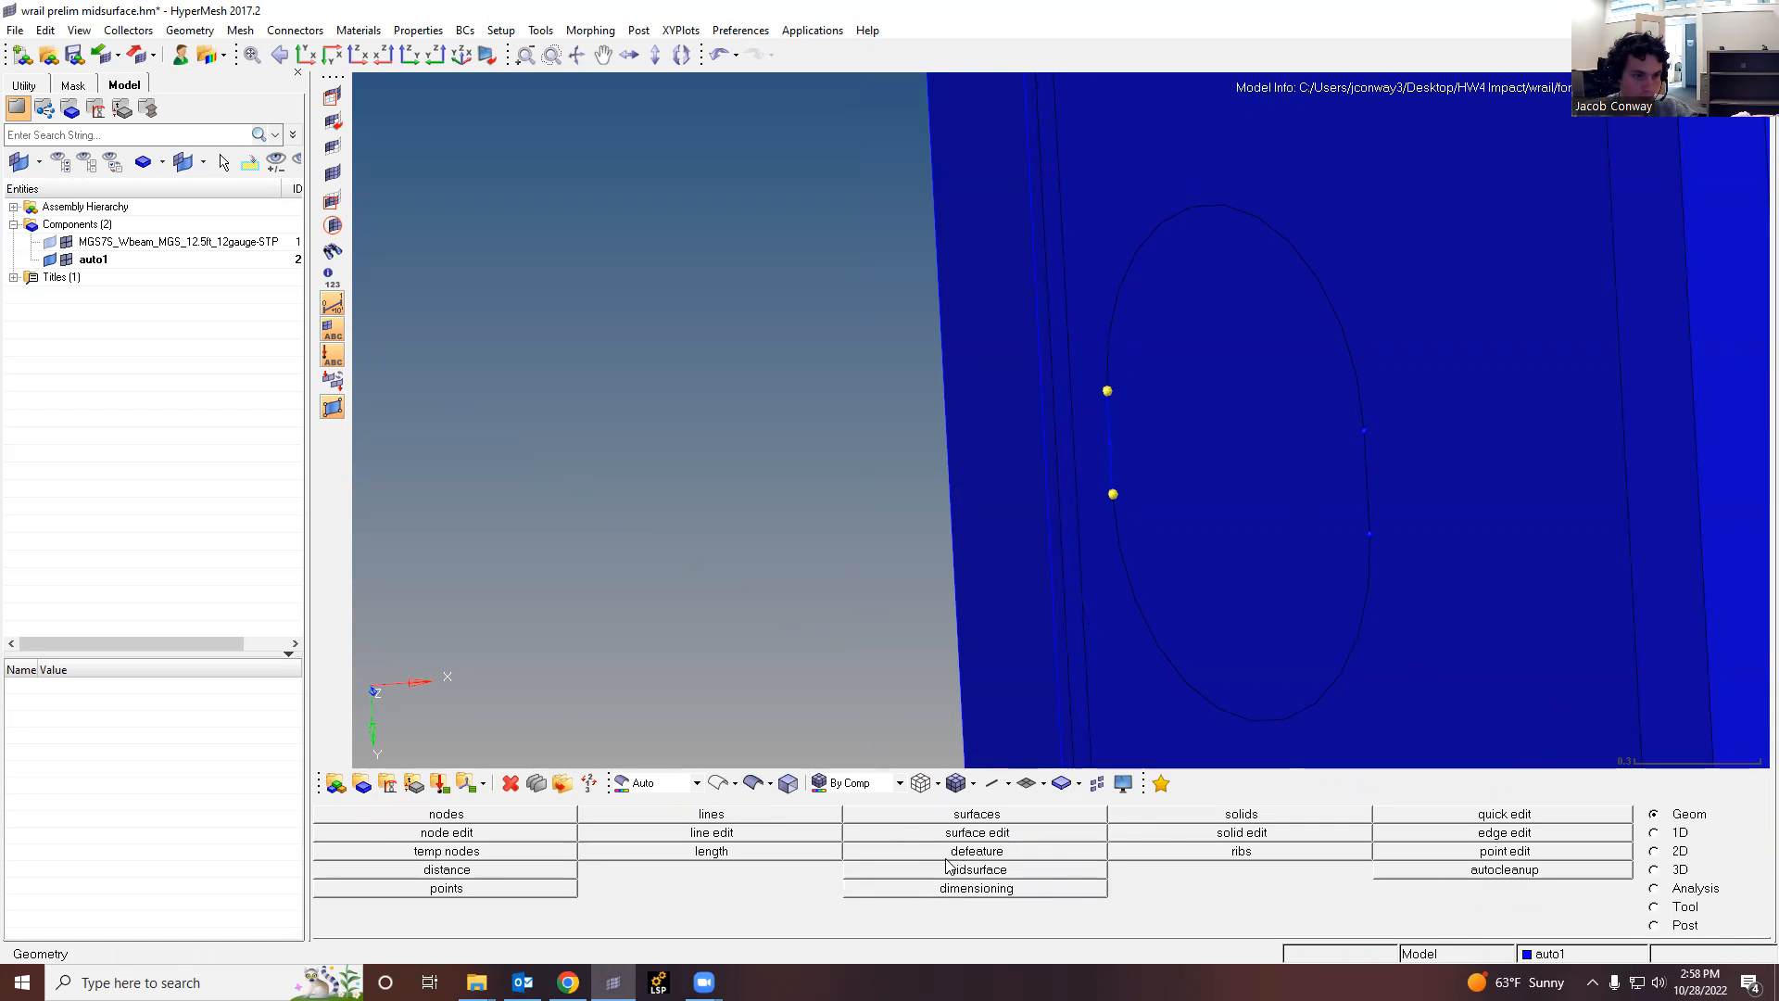
pyautogui.click(980, 834)
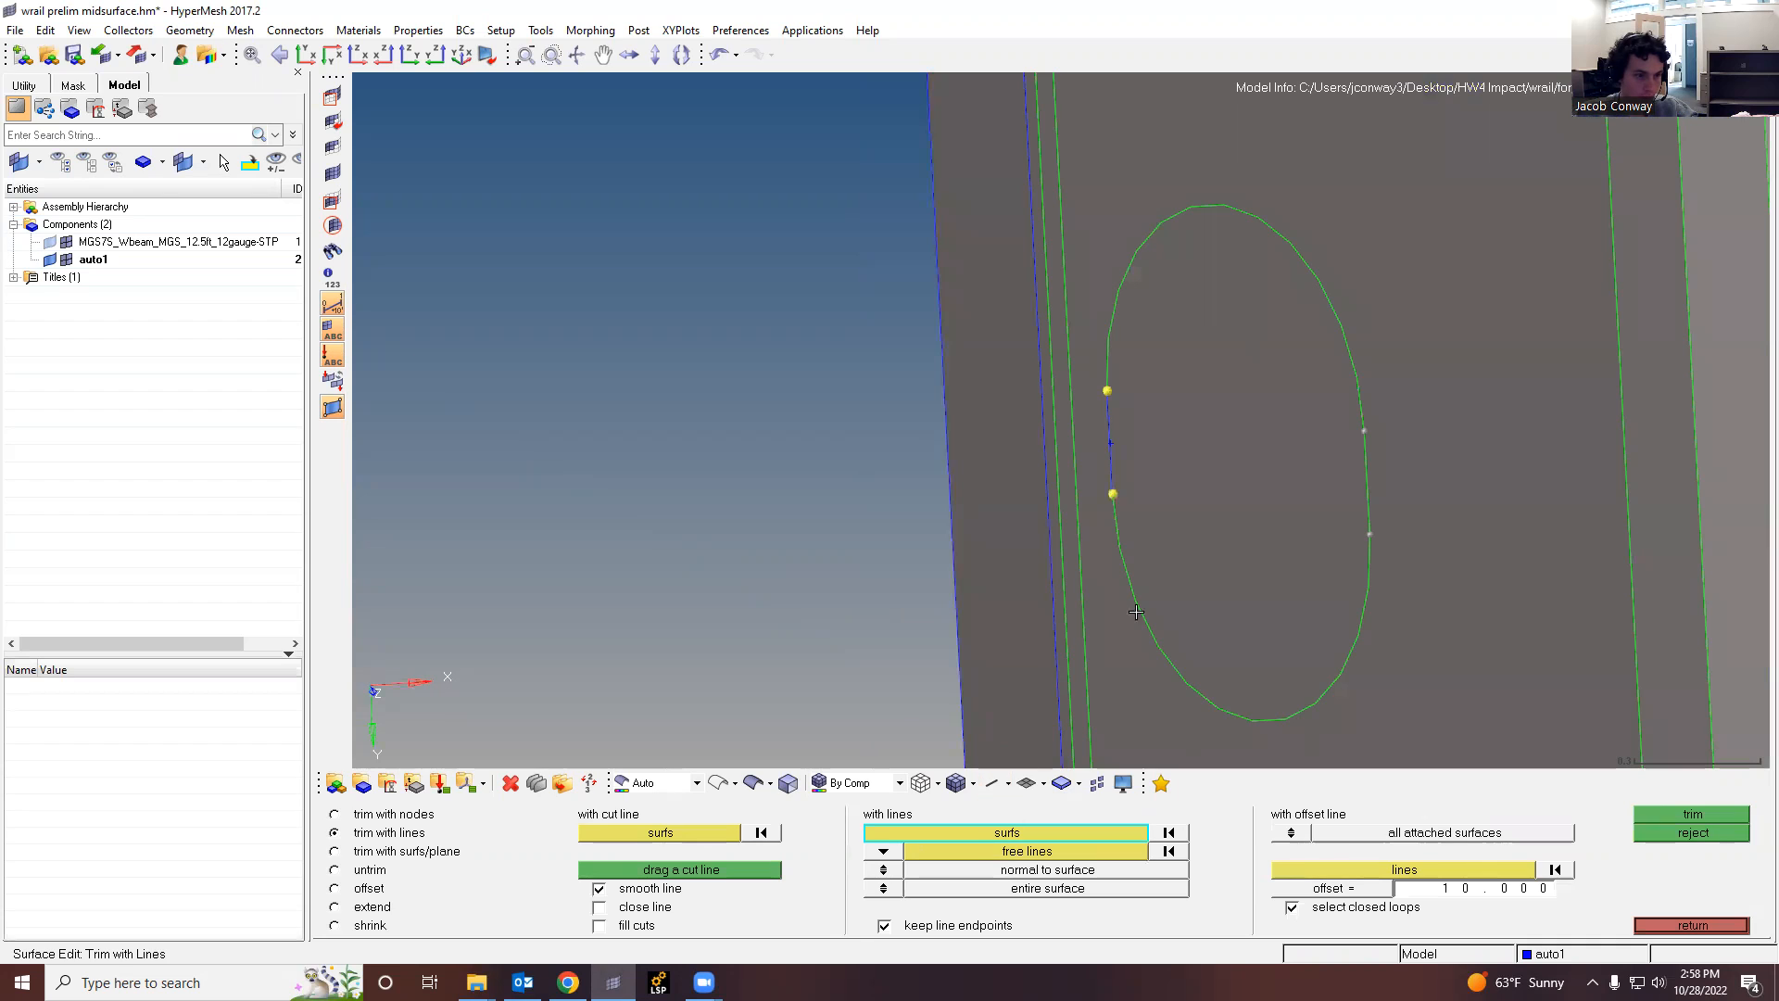
pyautogui.click(1187, 547)
pyautogui.click(1051, 845)
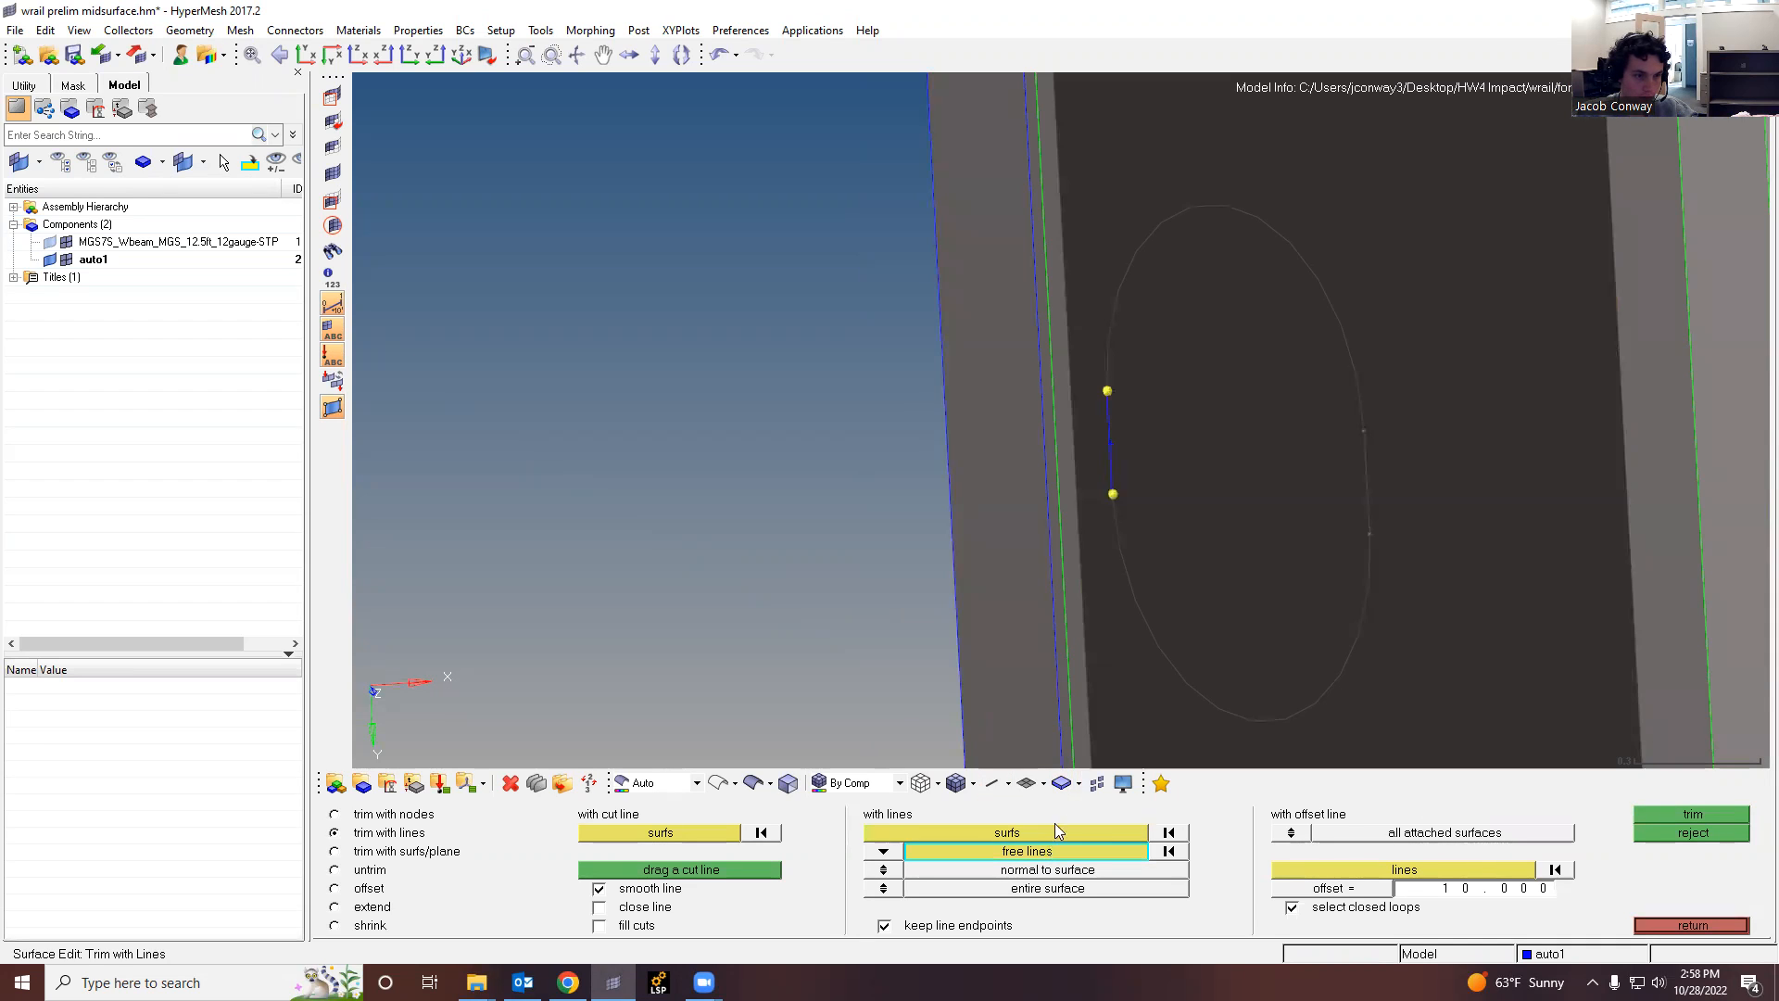
pyautogui.click(1109, 443)
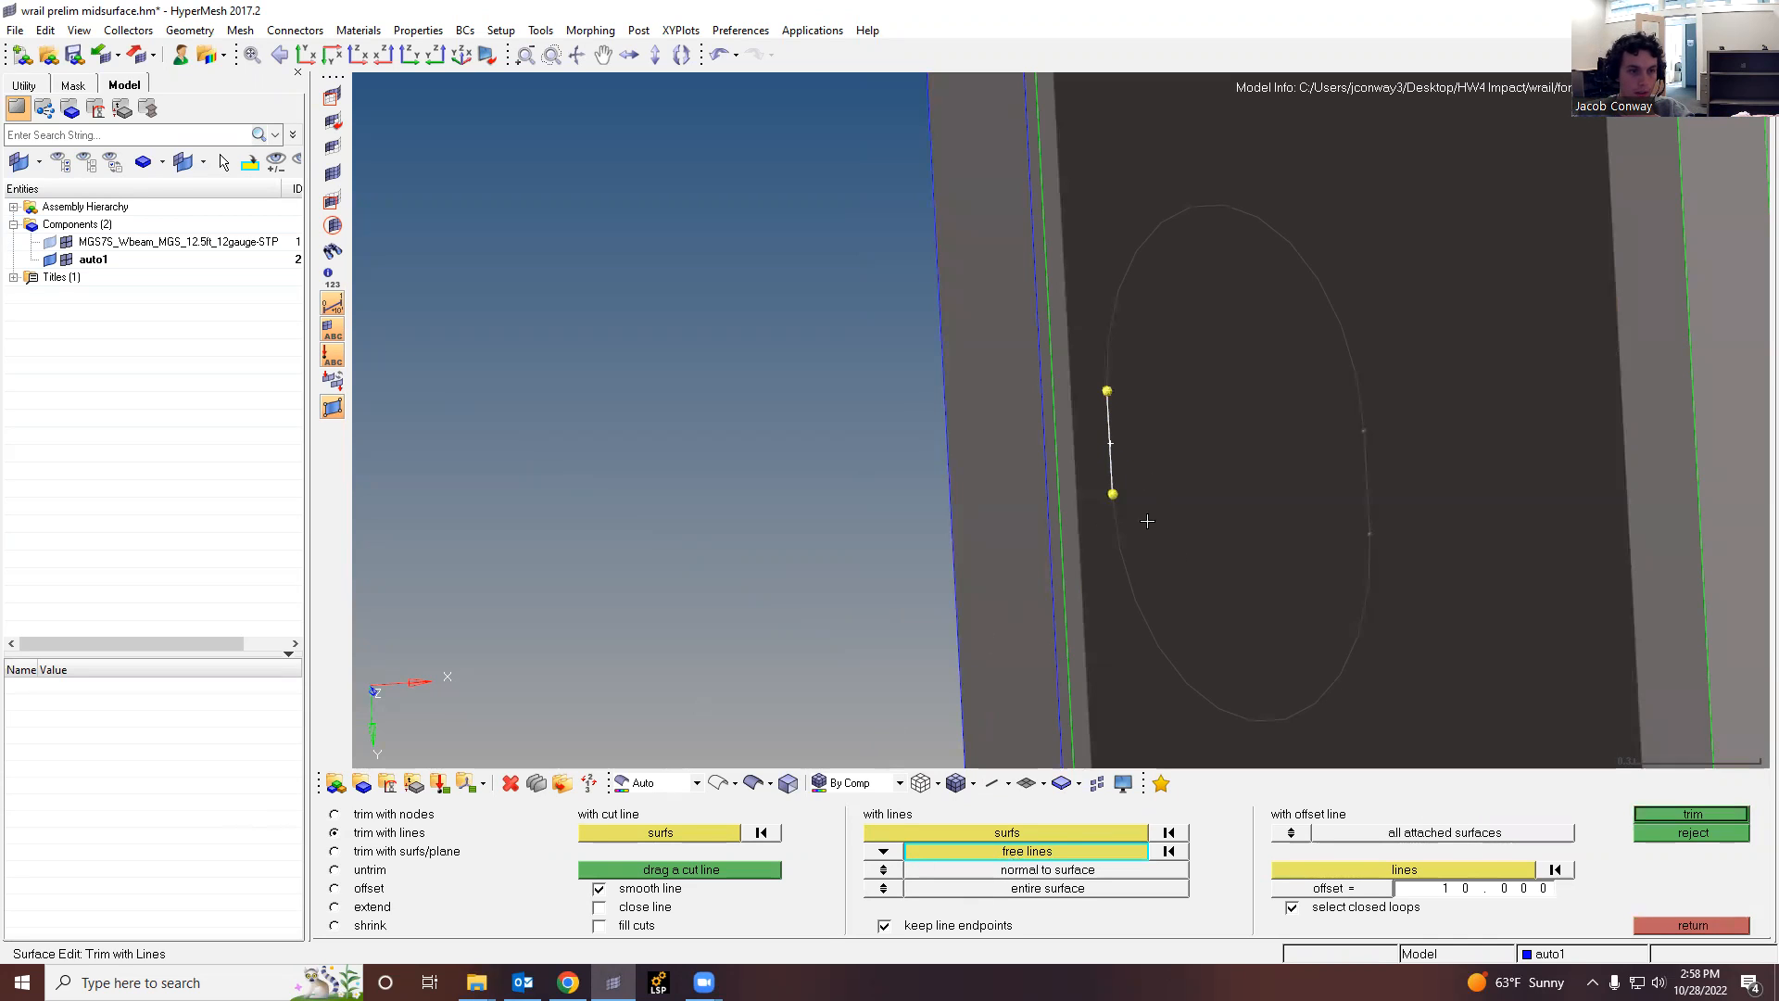
pyautogui.click(1684, 813)
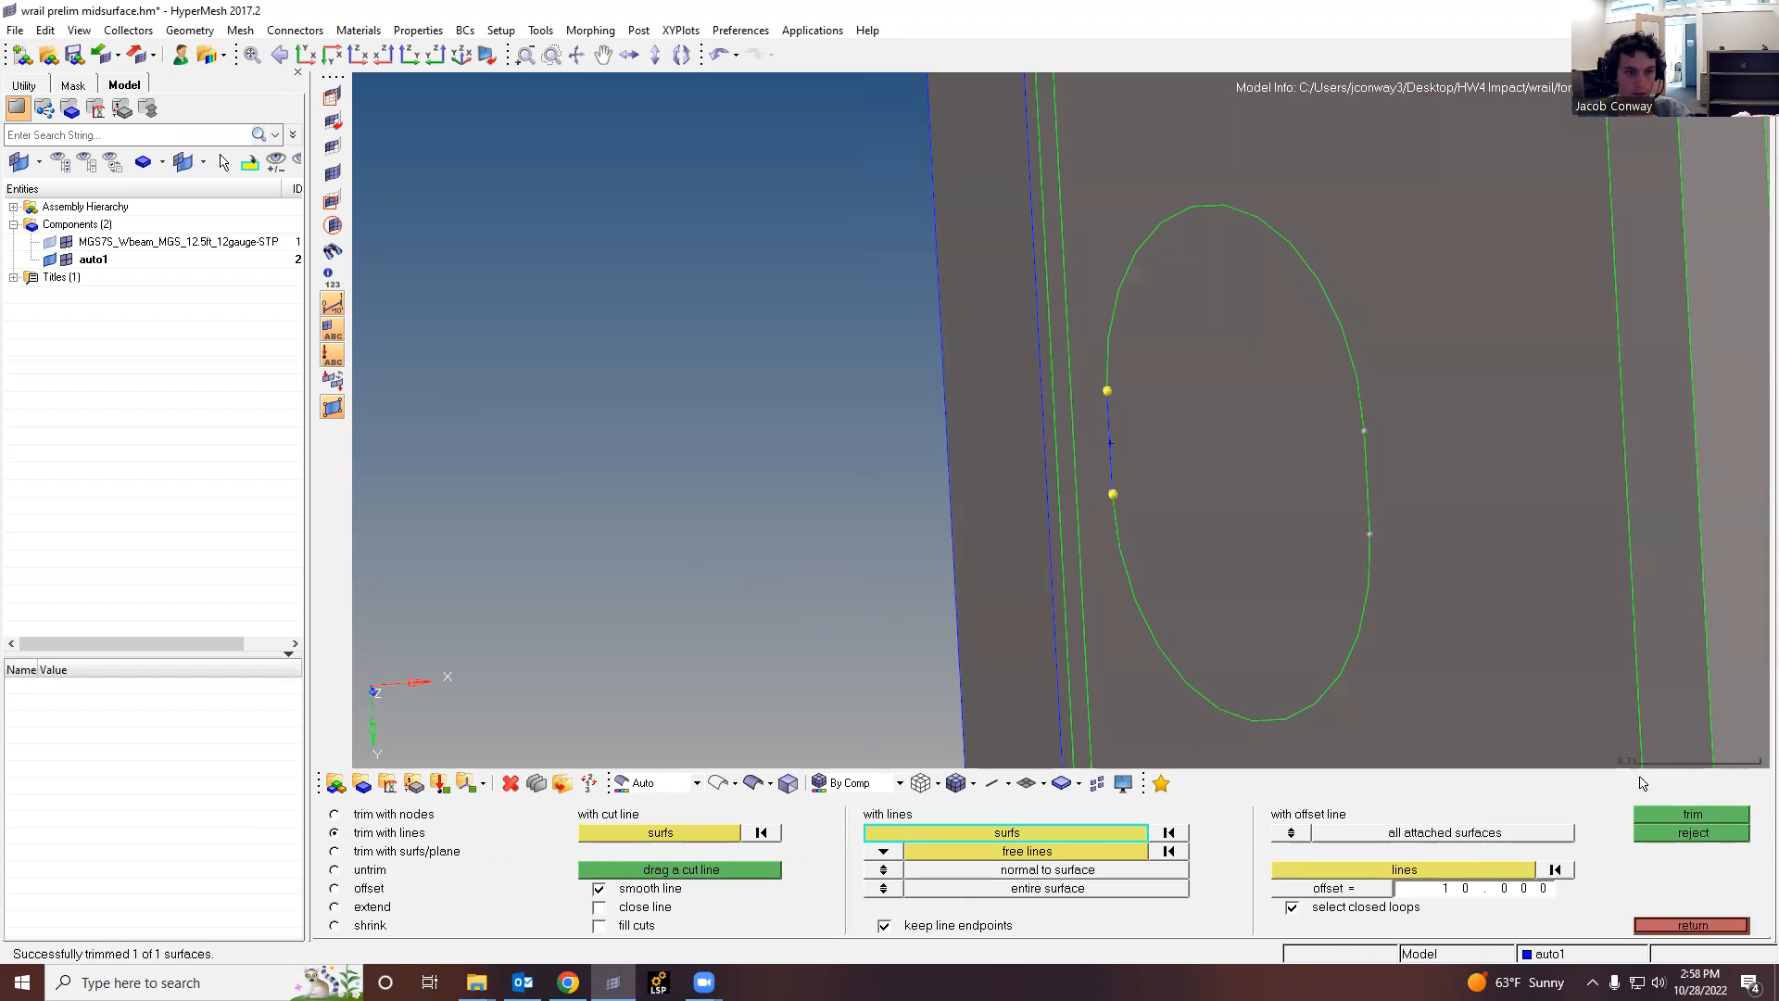
# Step: Delete the trimmed-off surface inside the oval outline to open the hole
pyautogui.click(510, 783)
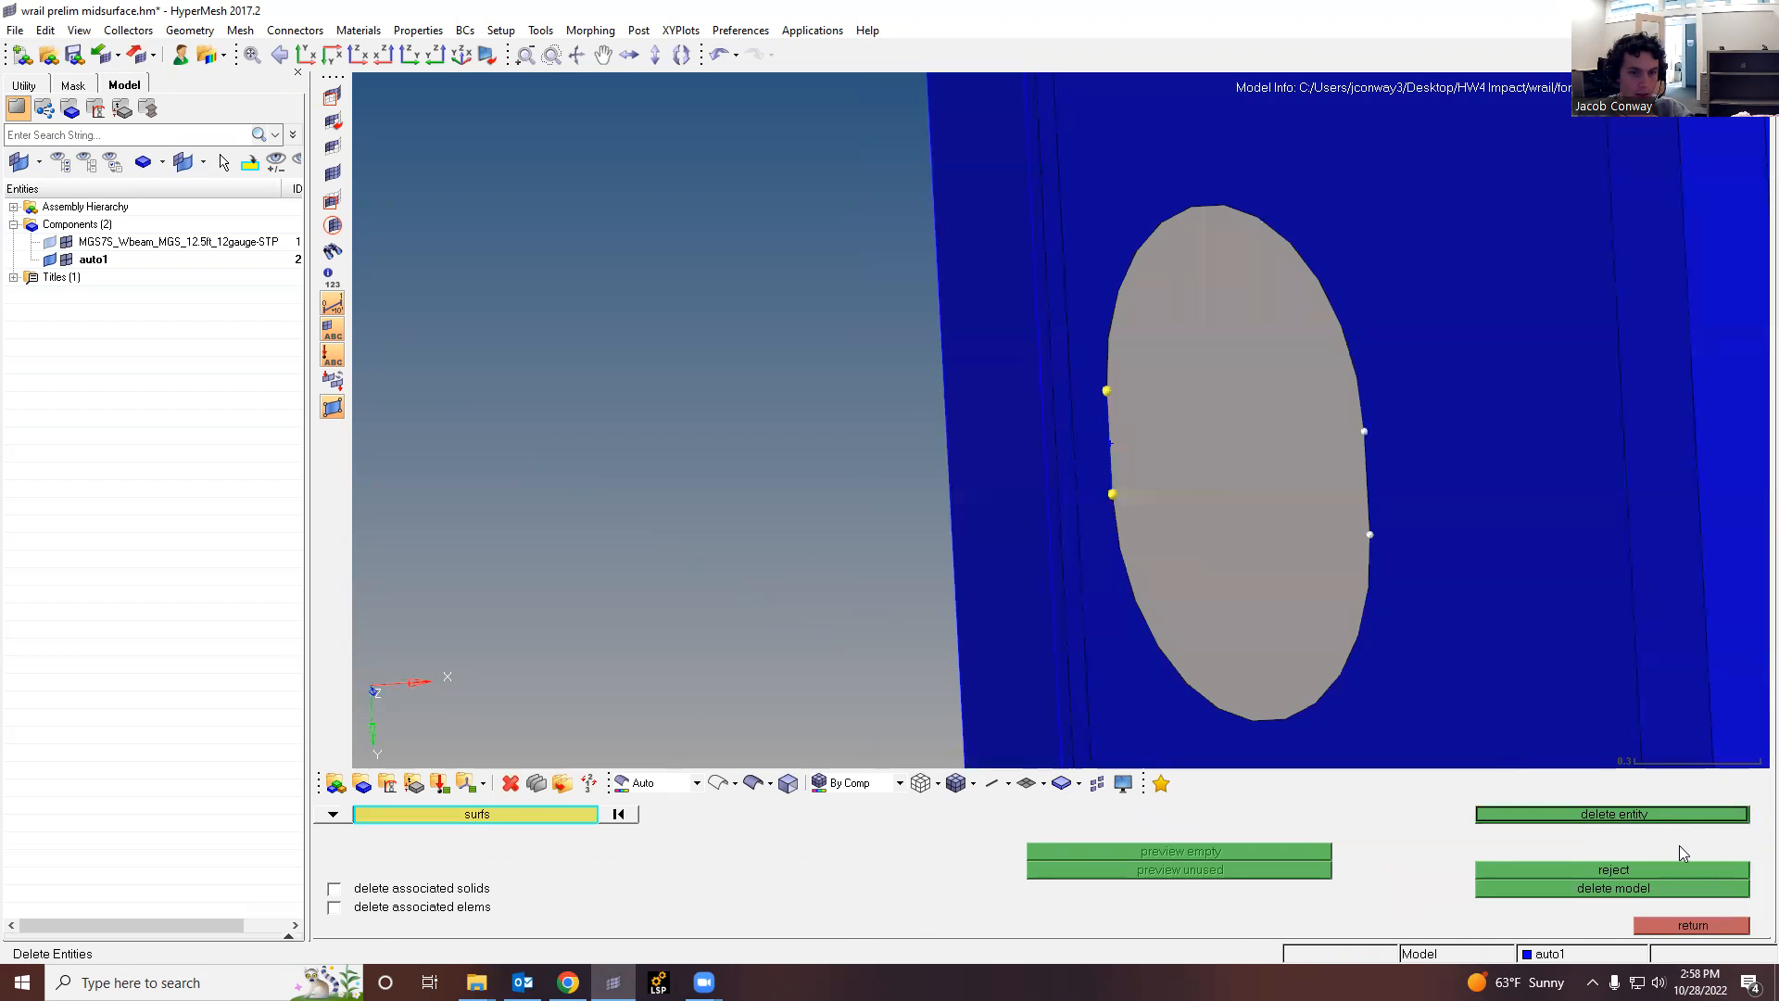
pyautogui.click(1649, 814)
pyautogui.scroll(-10, 1335, 556)
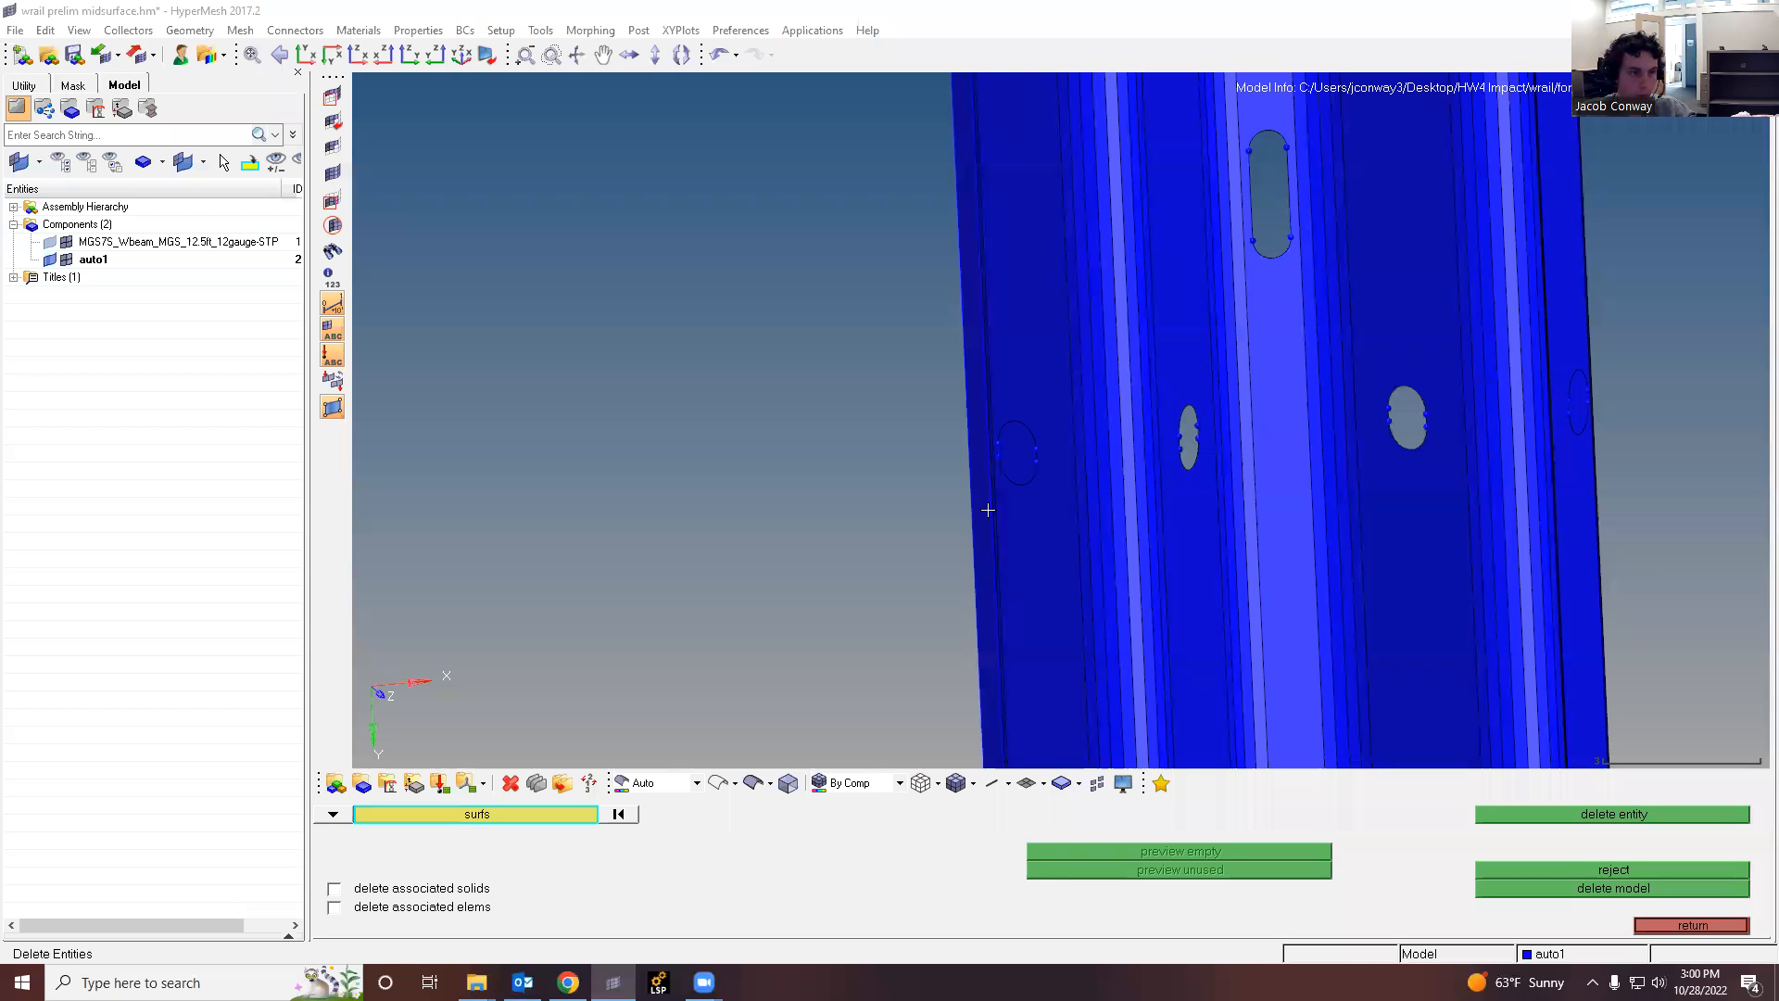
# Step: Trim the -X outer flange surface between the two edge nodes of the oval outline in the row beyond the central slot
pyautogui.hotkey('shift', 'F9')
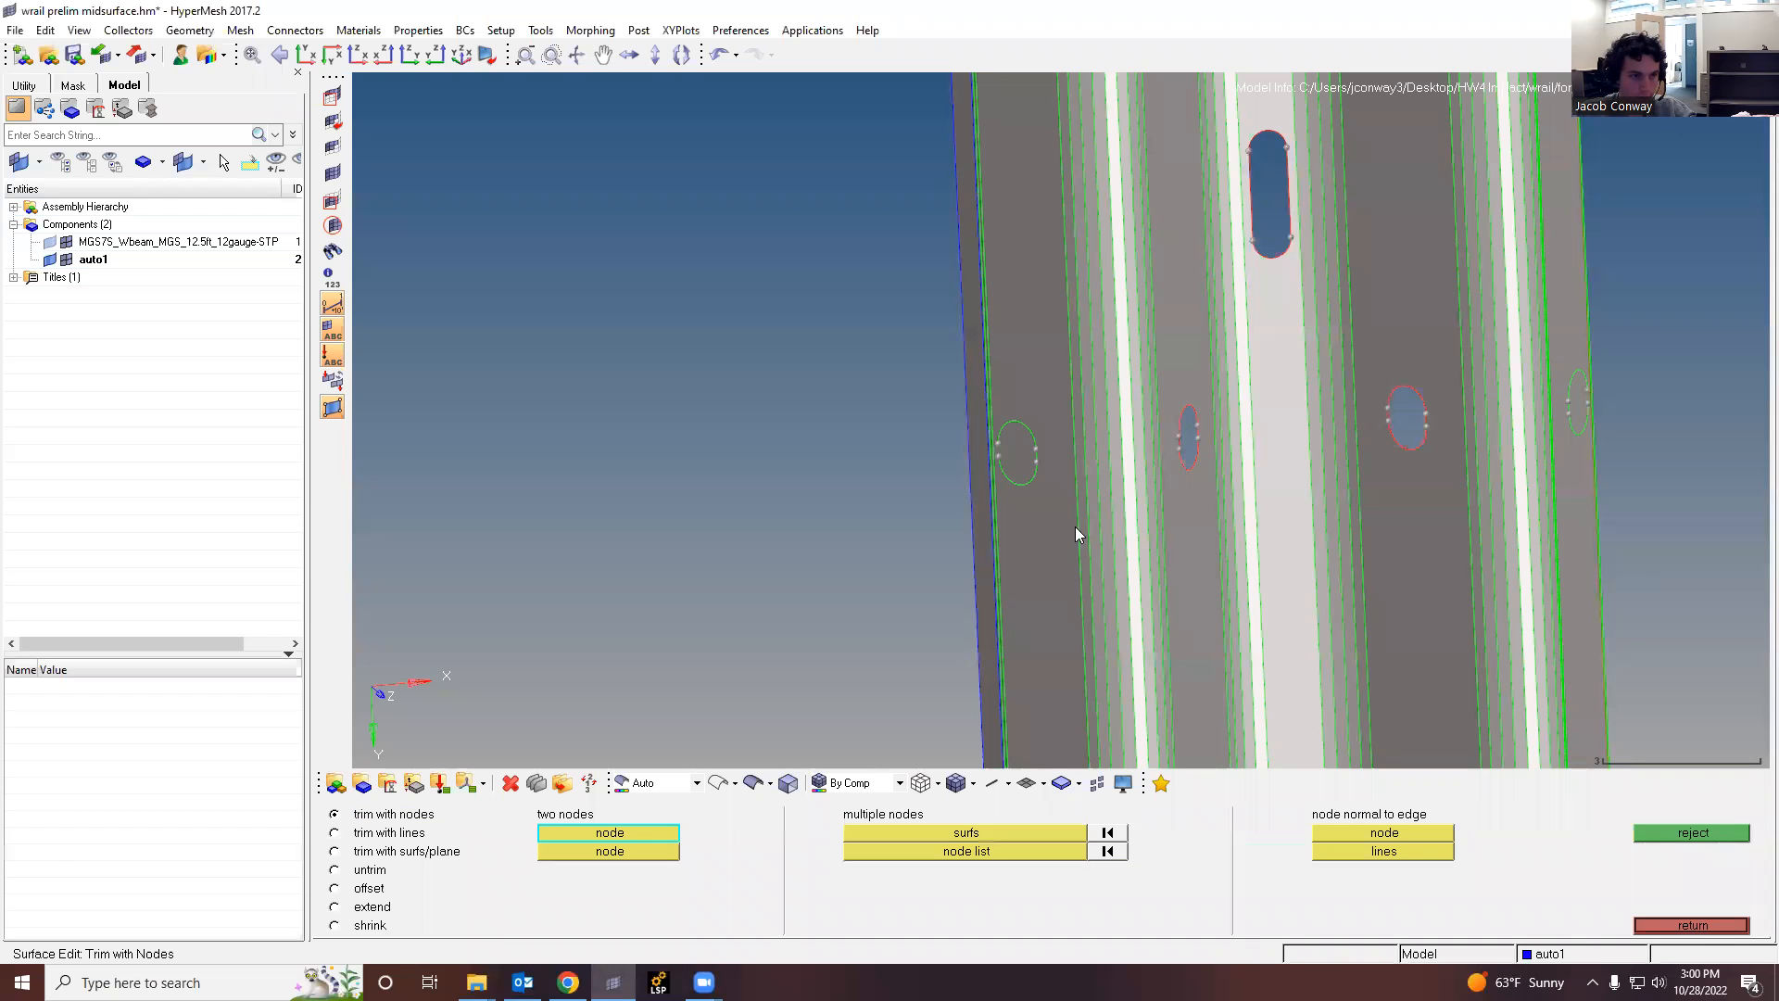
pyautogui.scroll(2, 1065, 518)
pyautogui.scroll(1, 1056, 524)
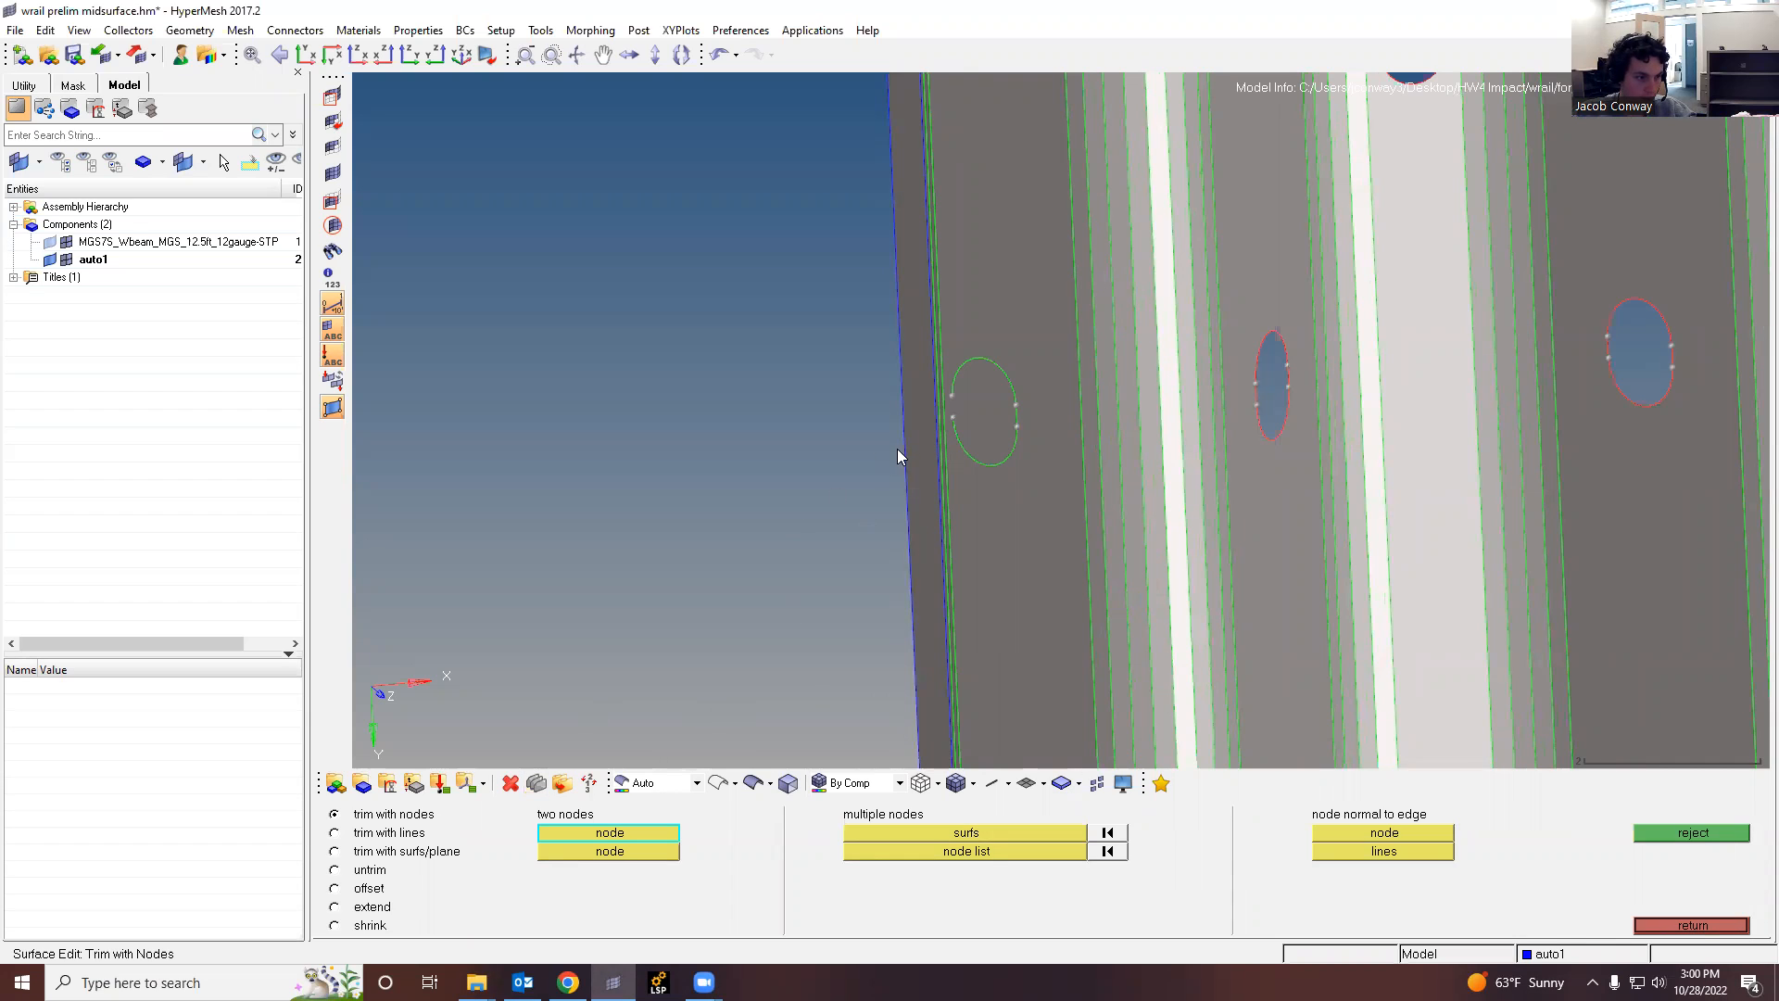
pyautogui.click(951, 417)
pyautogui.click(951, 395)
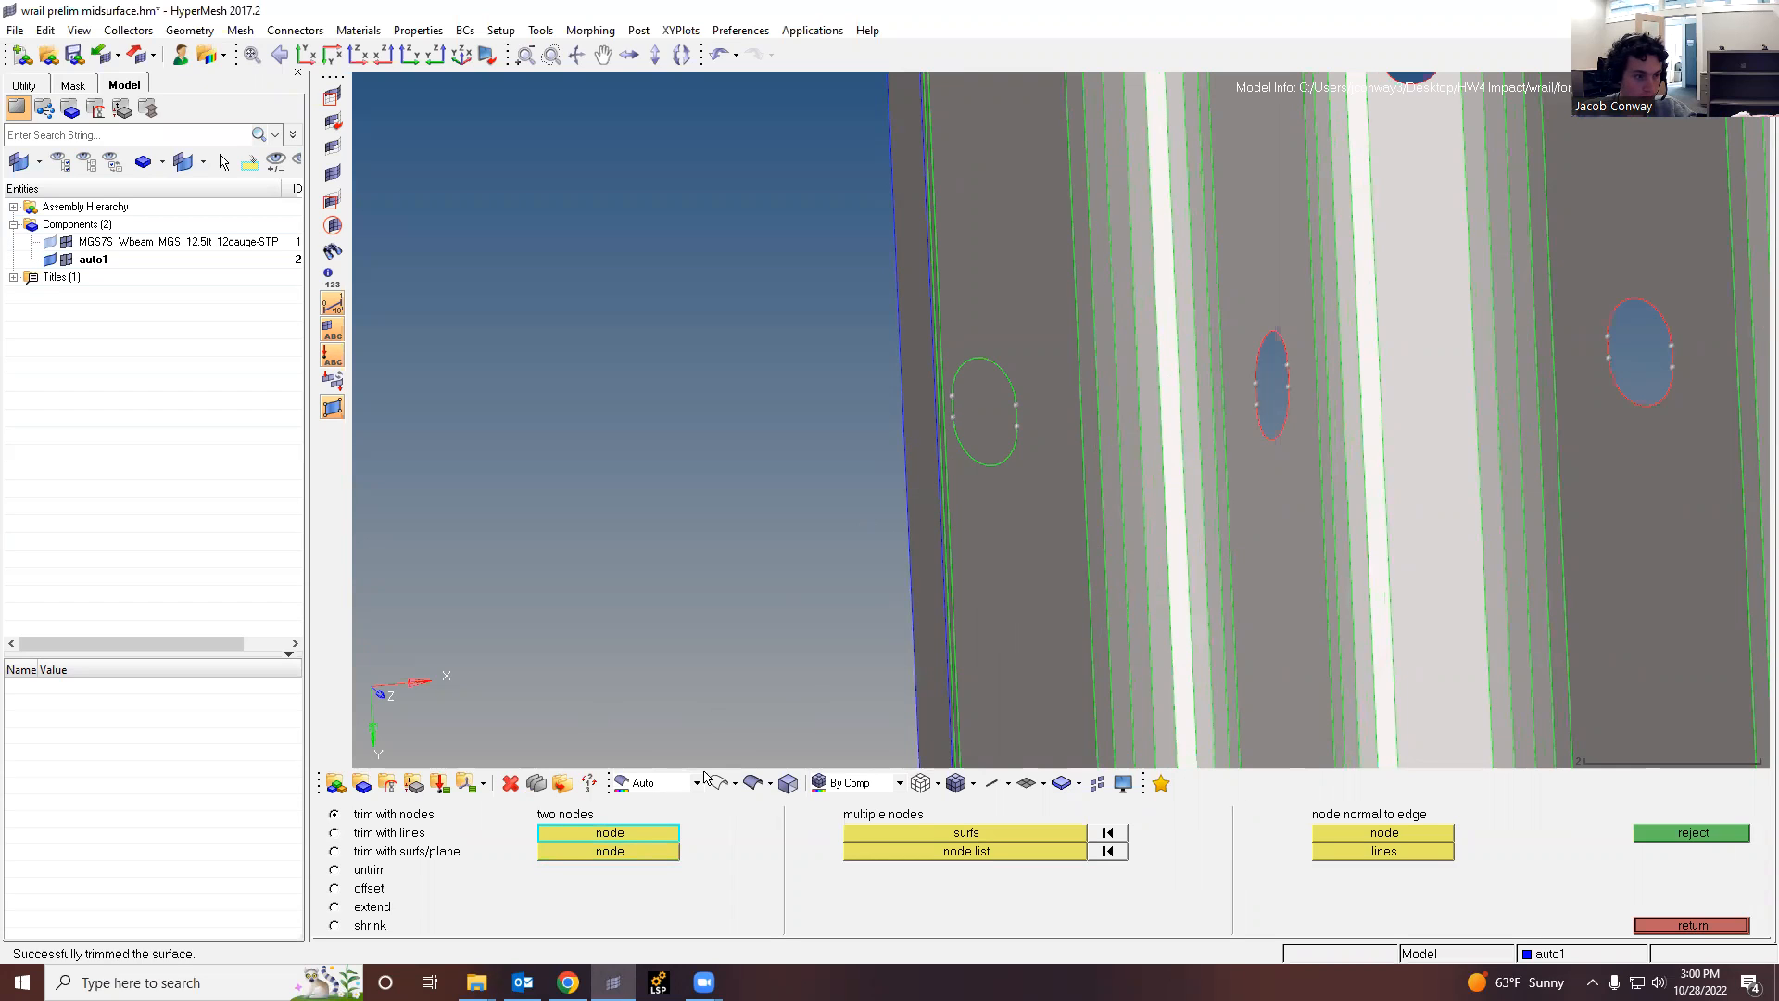
pyautogui.click(1684, 927)
pyautogui.click(1005, 843)
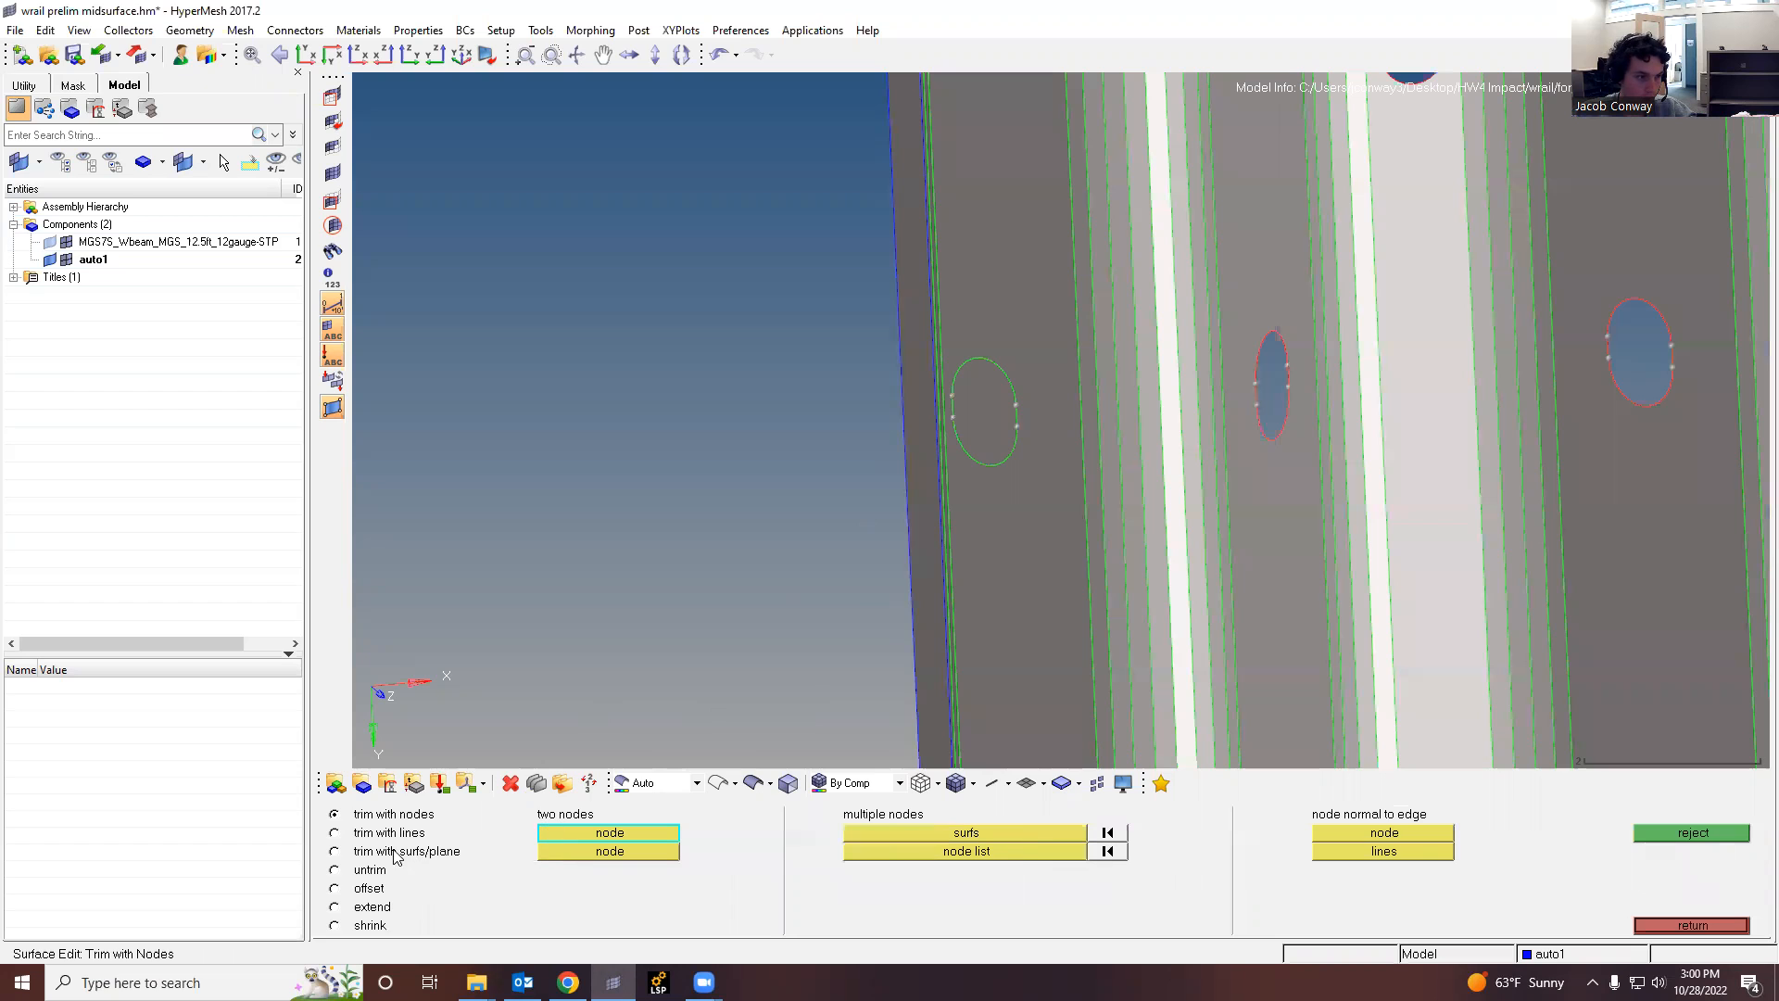
pyautogui.scroll(3, 947, 430)
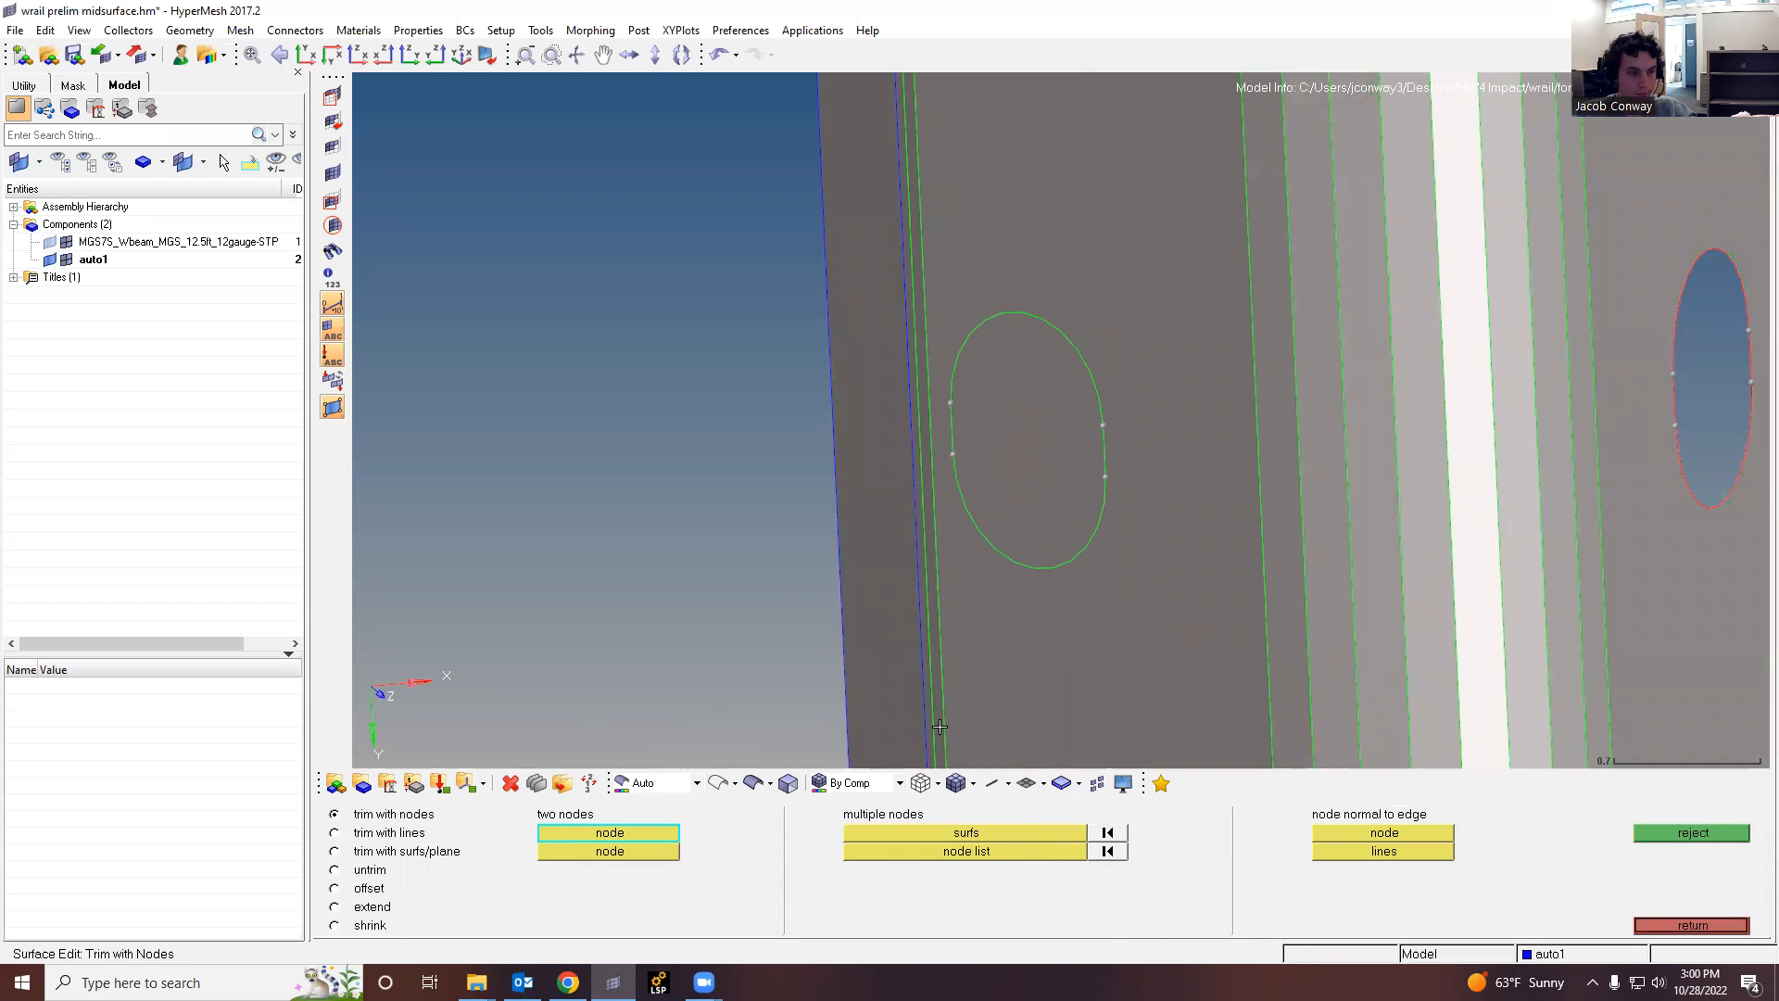
pyautogui.click(1707, 926)
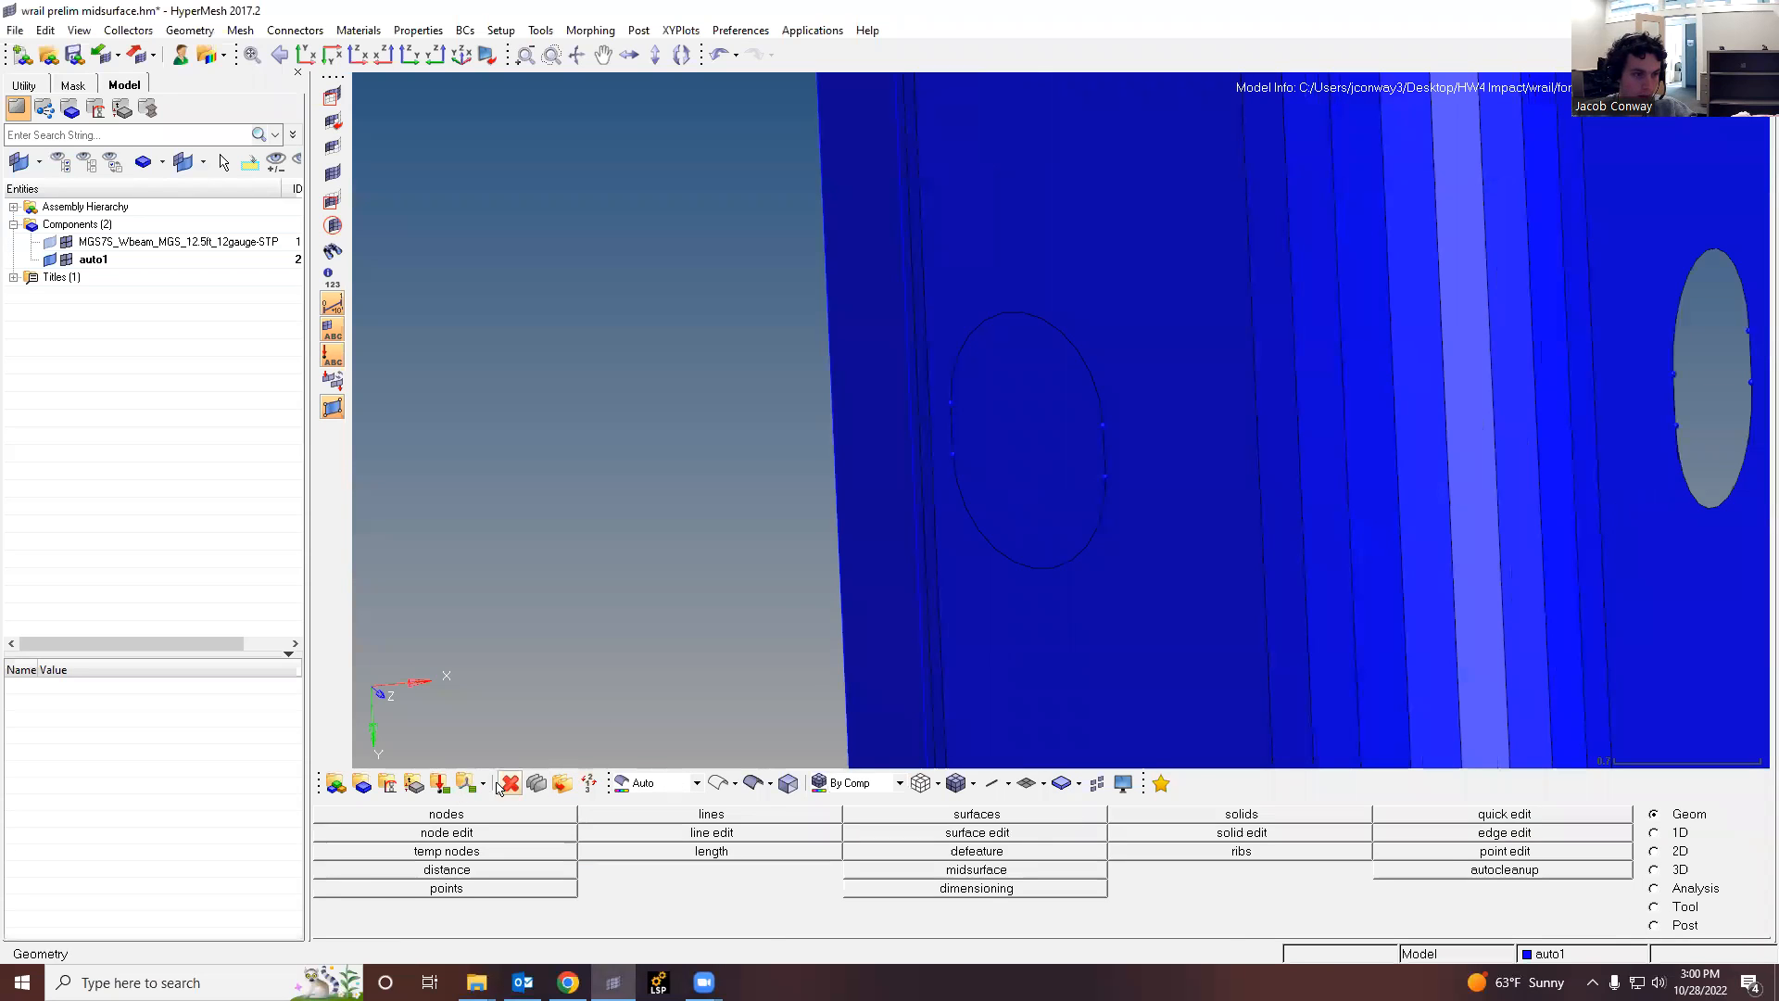
# Step: Delete the enclosed oval surface on the -X outer flange in the row beyond the central slot
pyautogui.click(501, 786)
pyautogui.click(1066, 405)
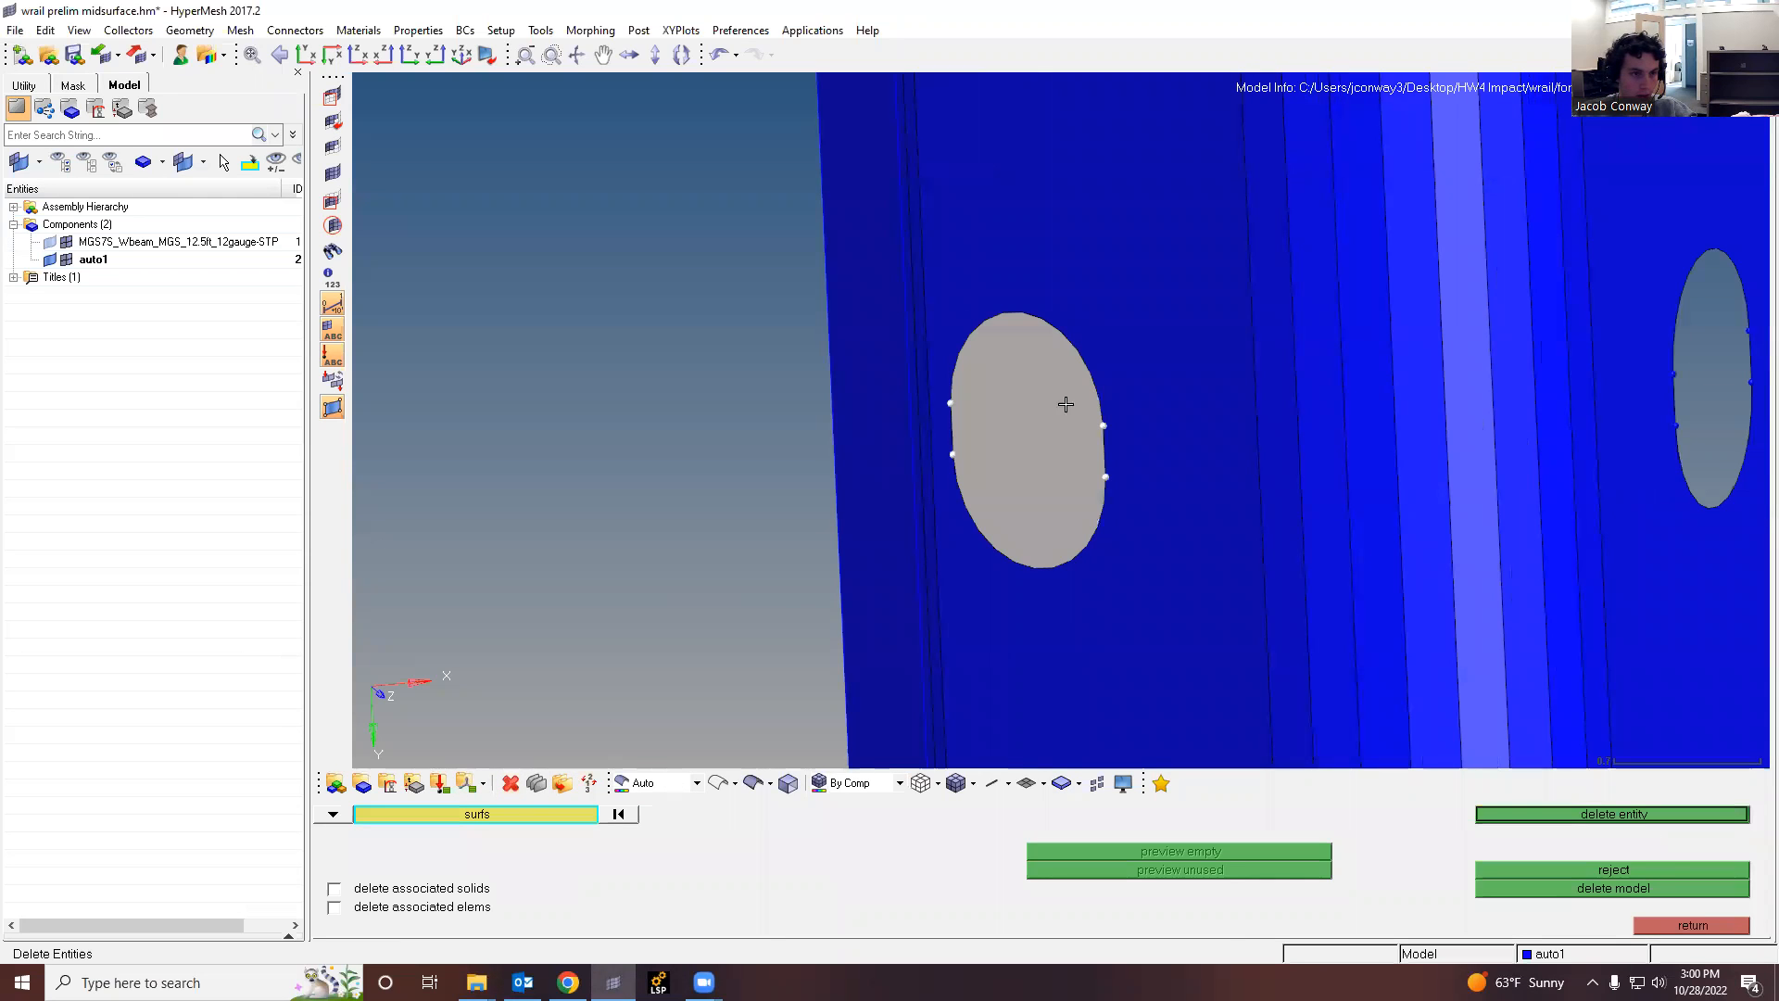
pyautogui.click(1642, 815)
# Step: Trim the -X outer flange surface between the two open-side nodes of the oval outline nearest the rail's end
pyautogui.scroll(-5, 1269, 630)
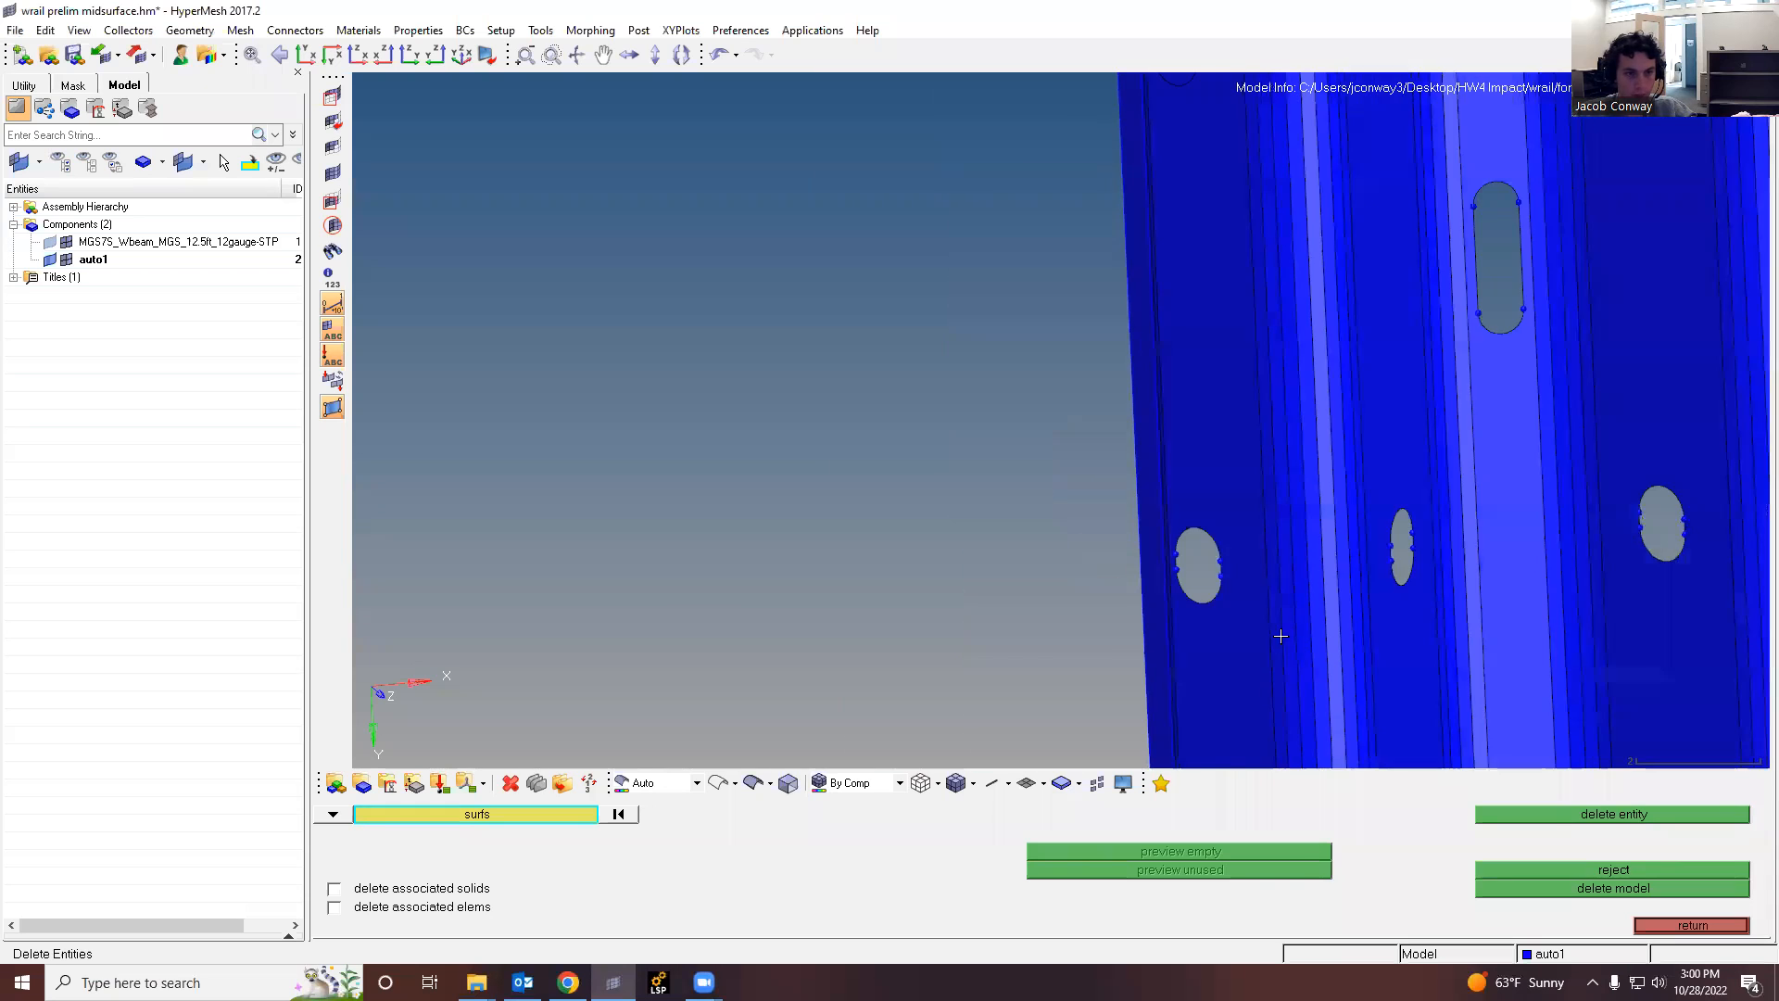
pyautogui.scroll(3, 1263, 373)
pyautogui.scroll(1, 1246, 398)
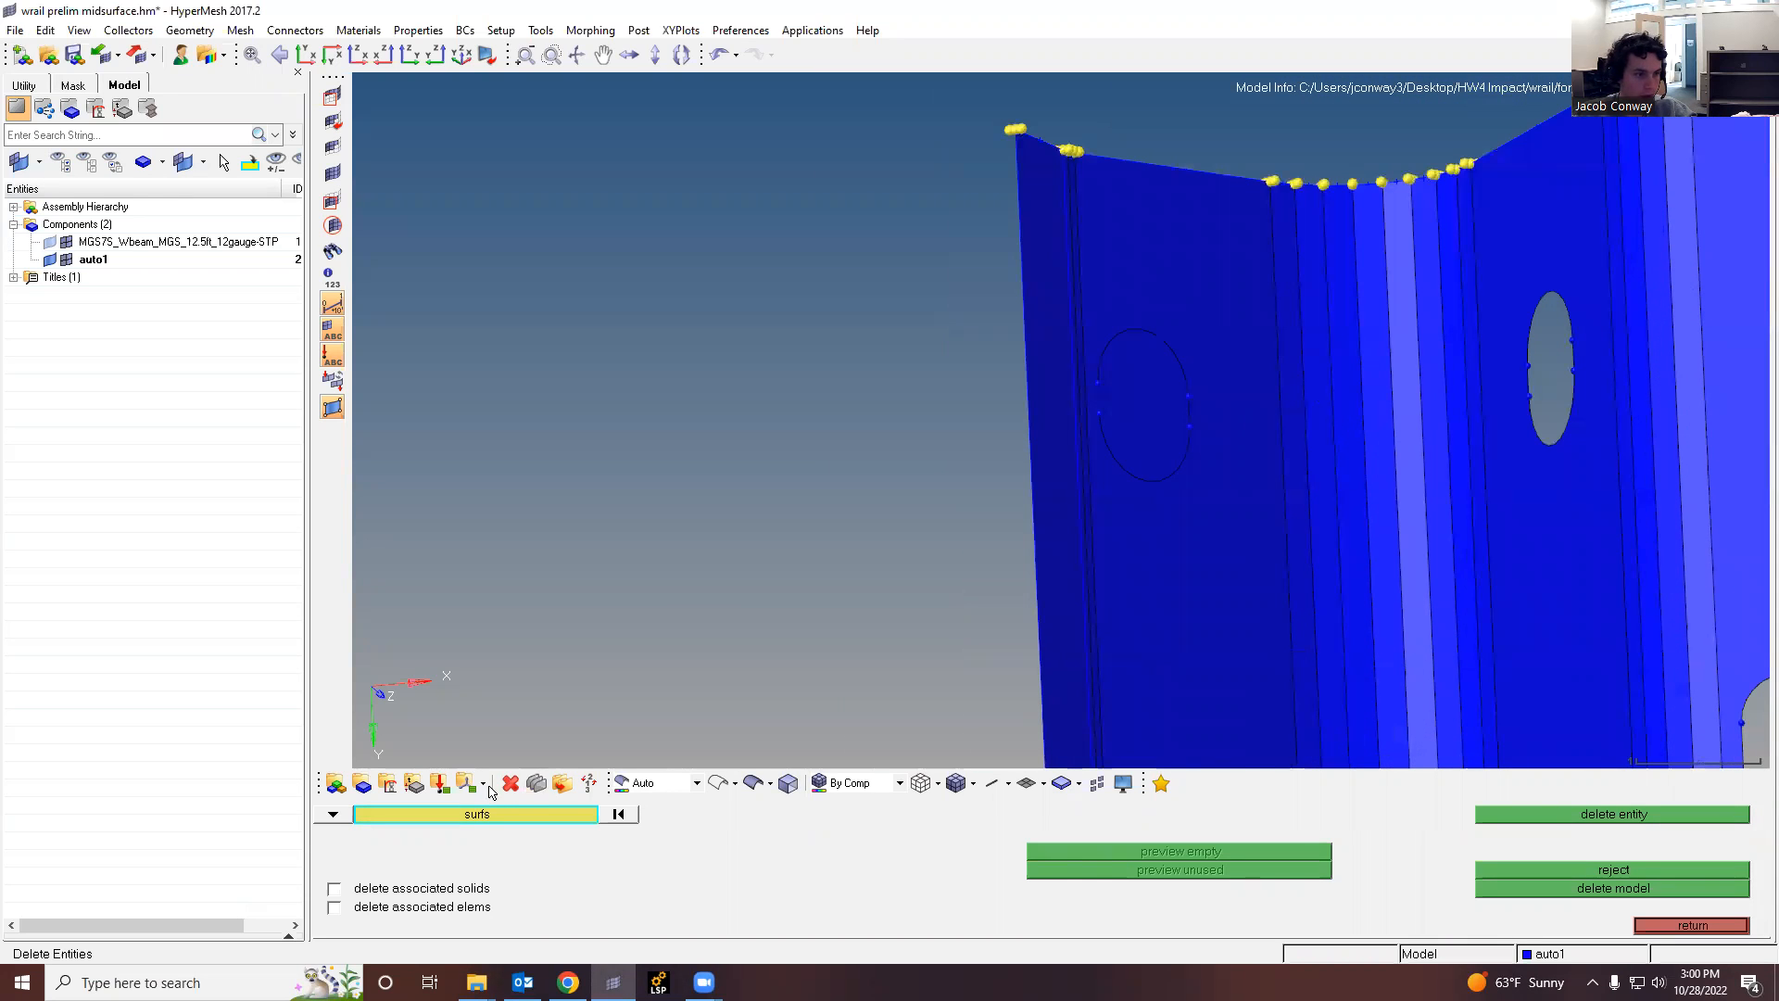
pyautogui.click(1677, 925)
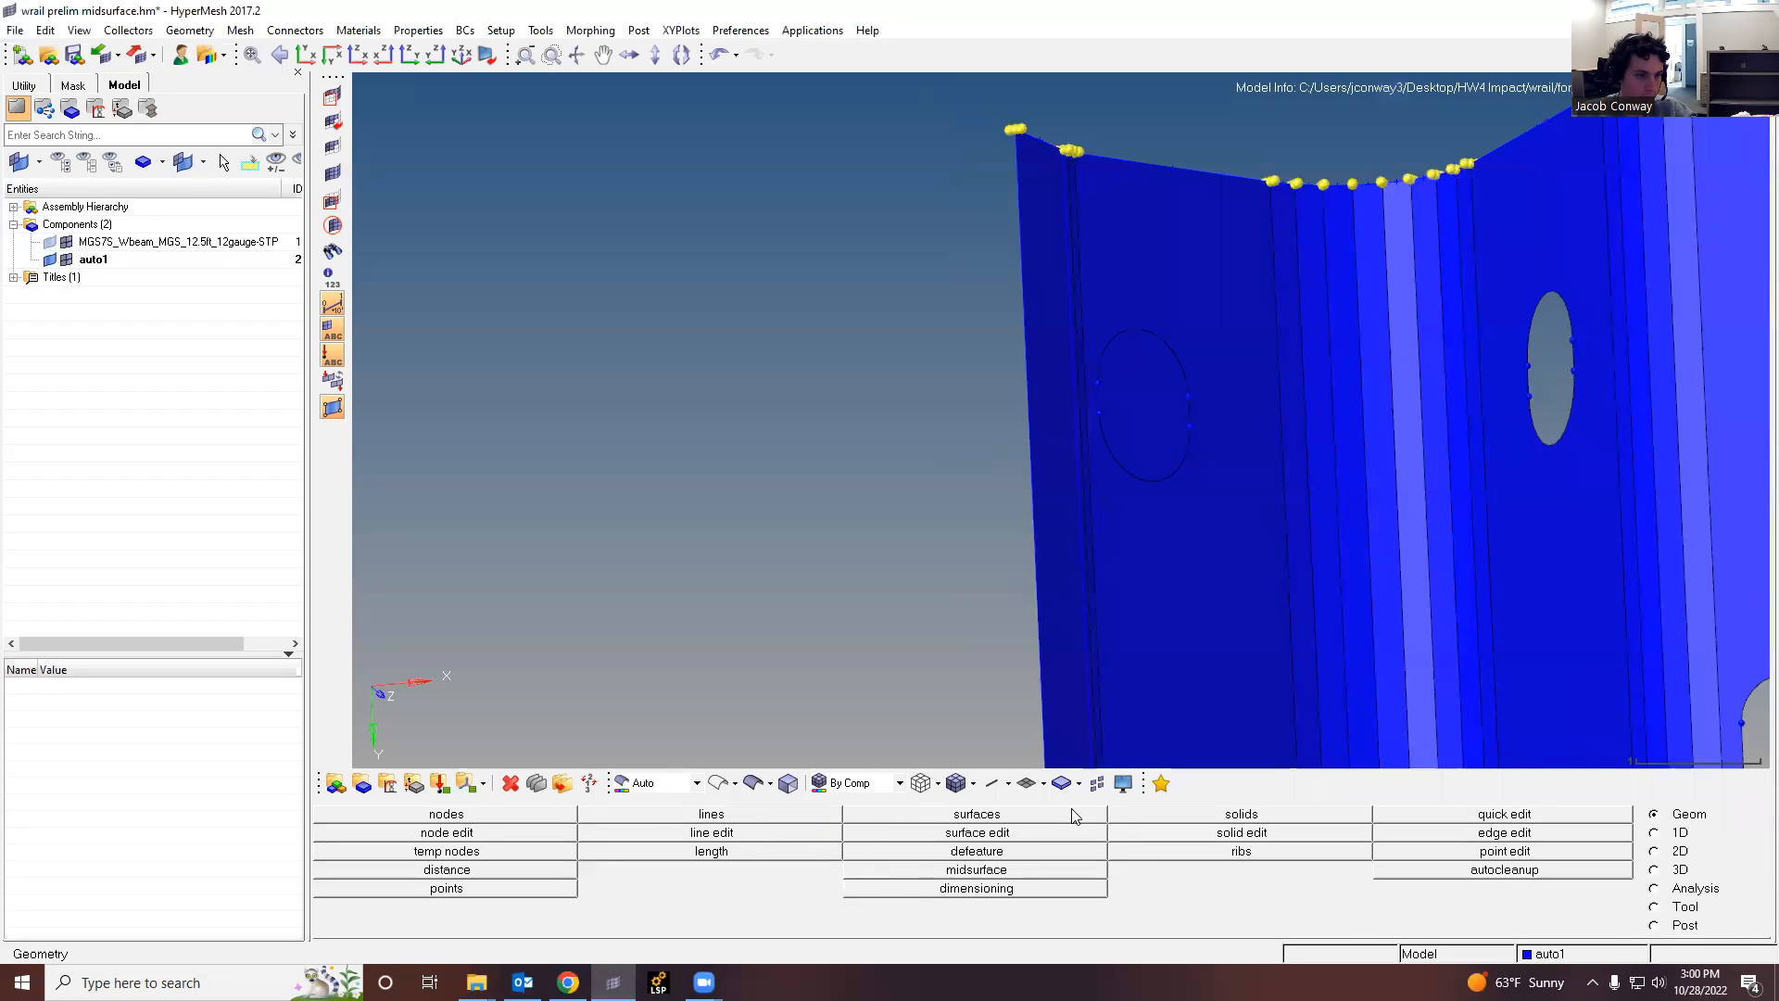
pyautogui.click(1038, 834)
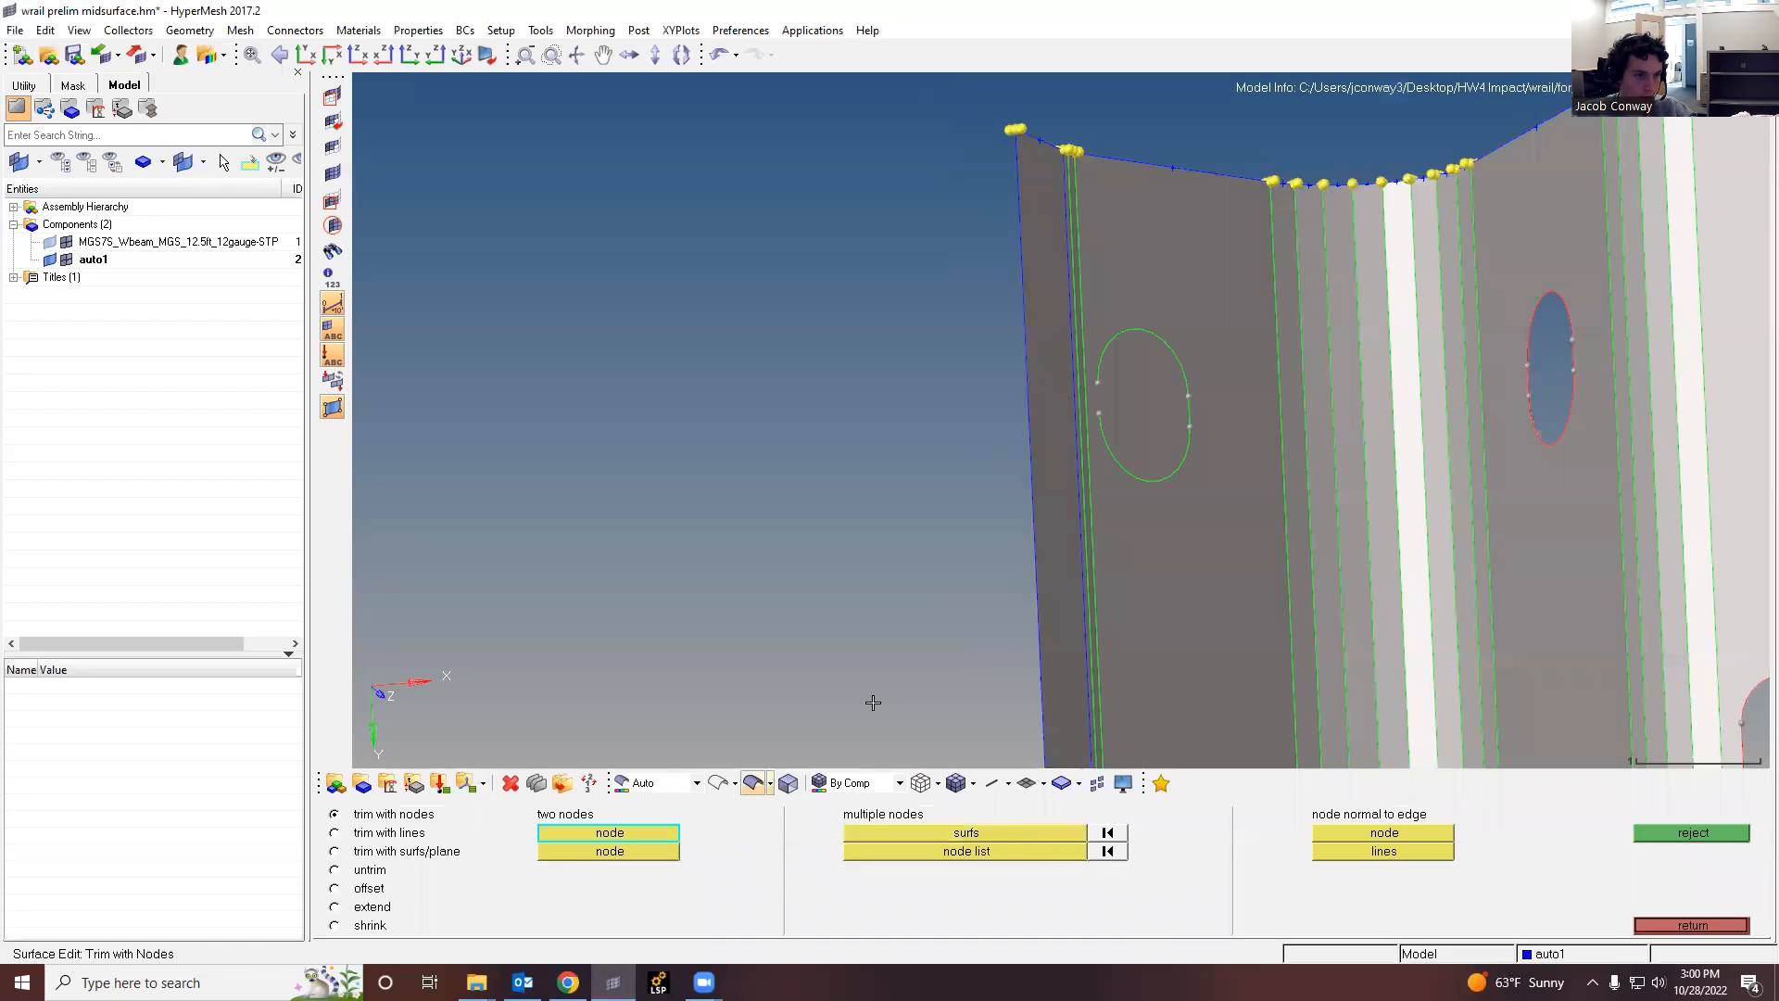
pyautogui.click(1098, 413)
pyautogui.click(1097, 381)
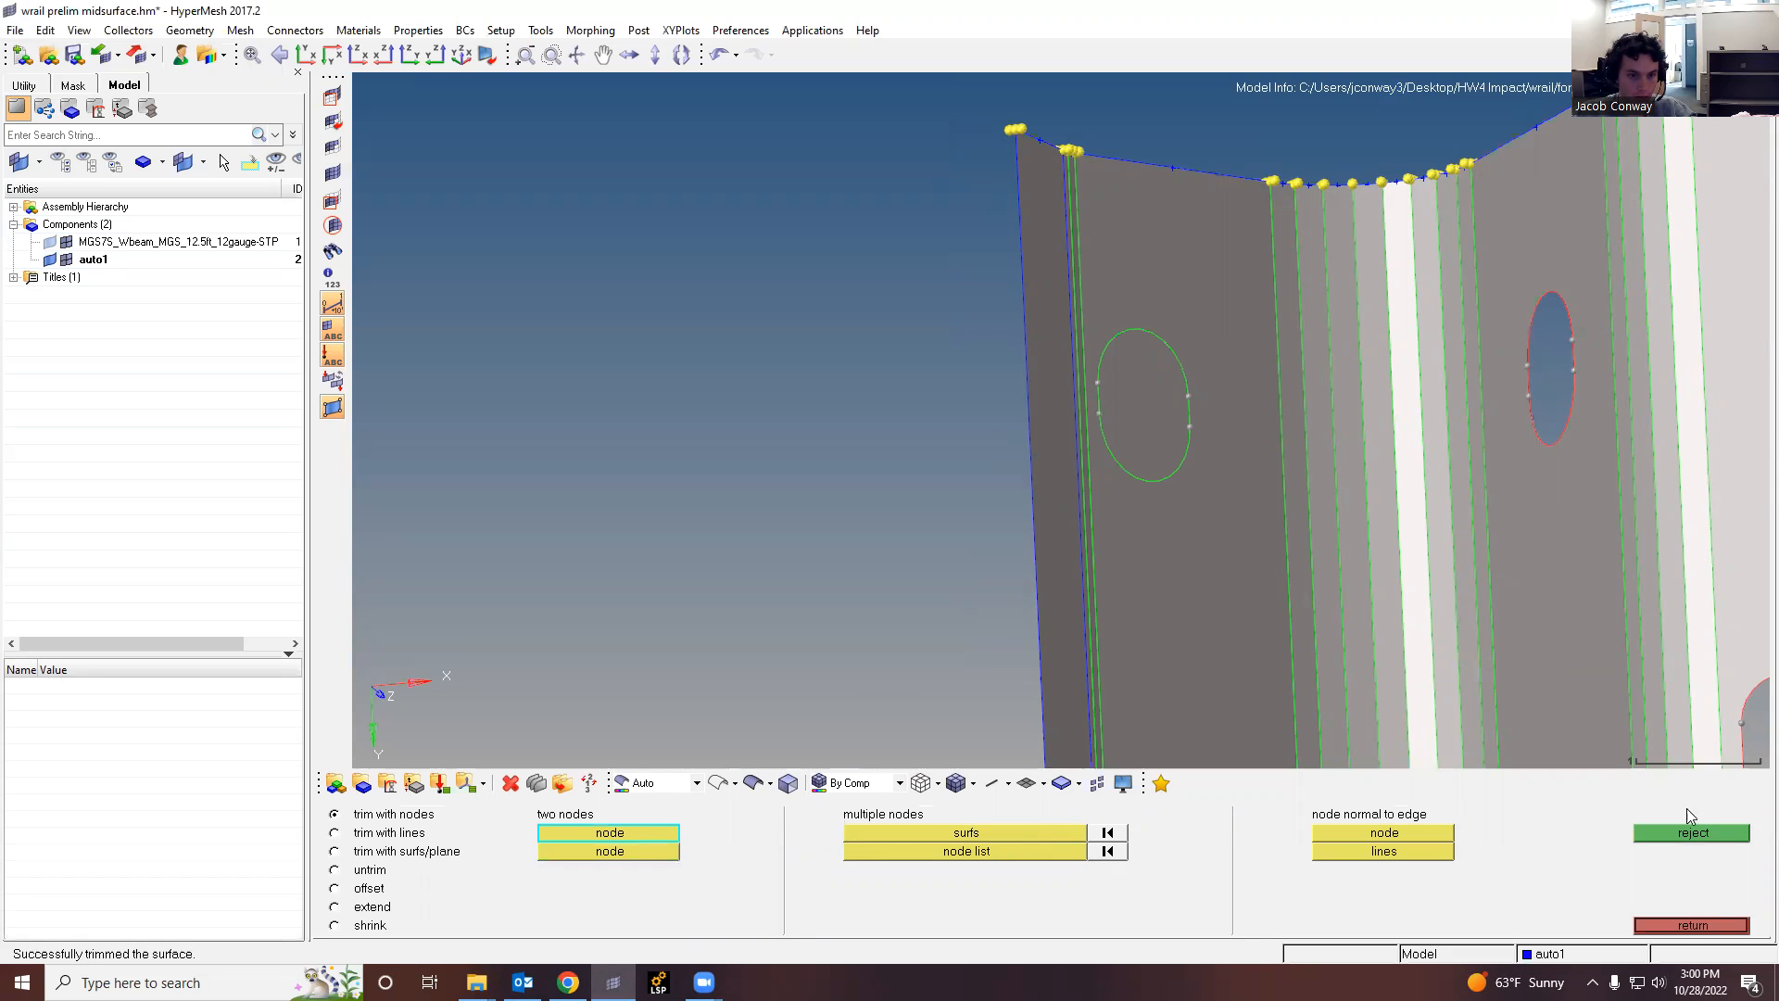
pyautogui.click(1690, 924)
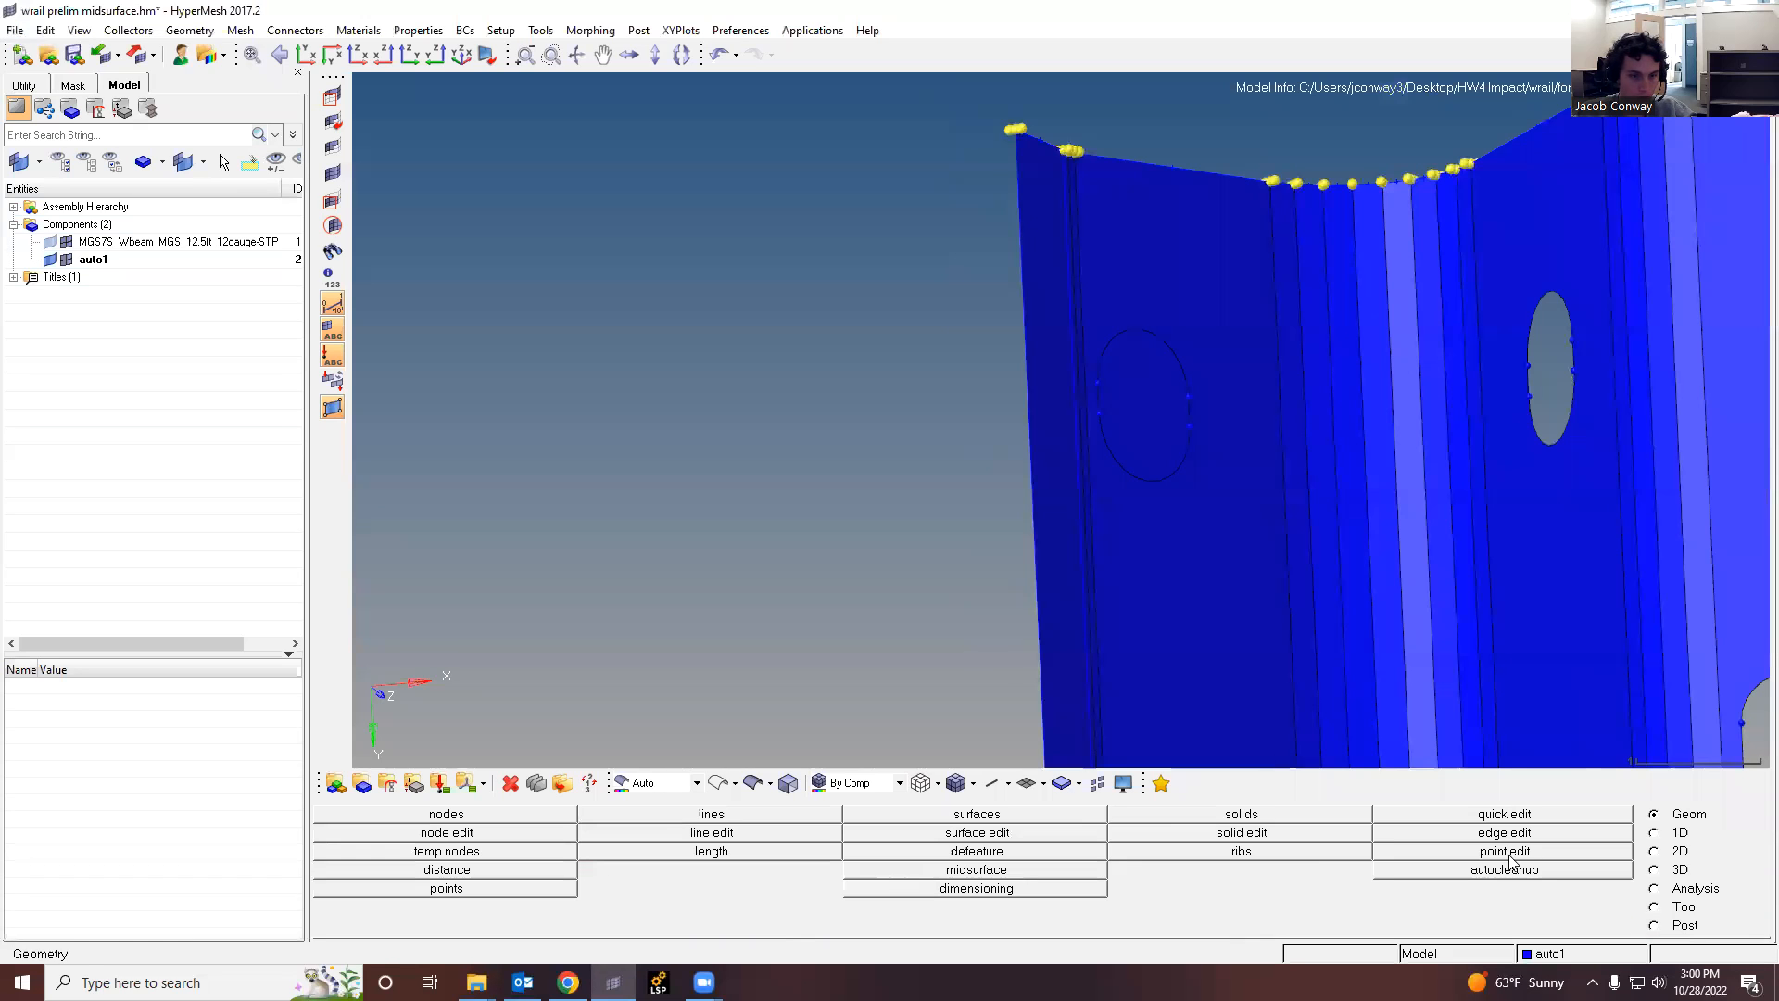
pyautogui.click(1654, 851)
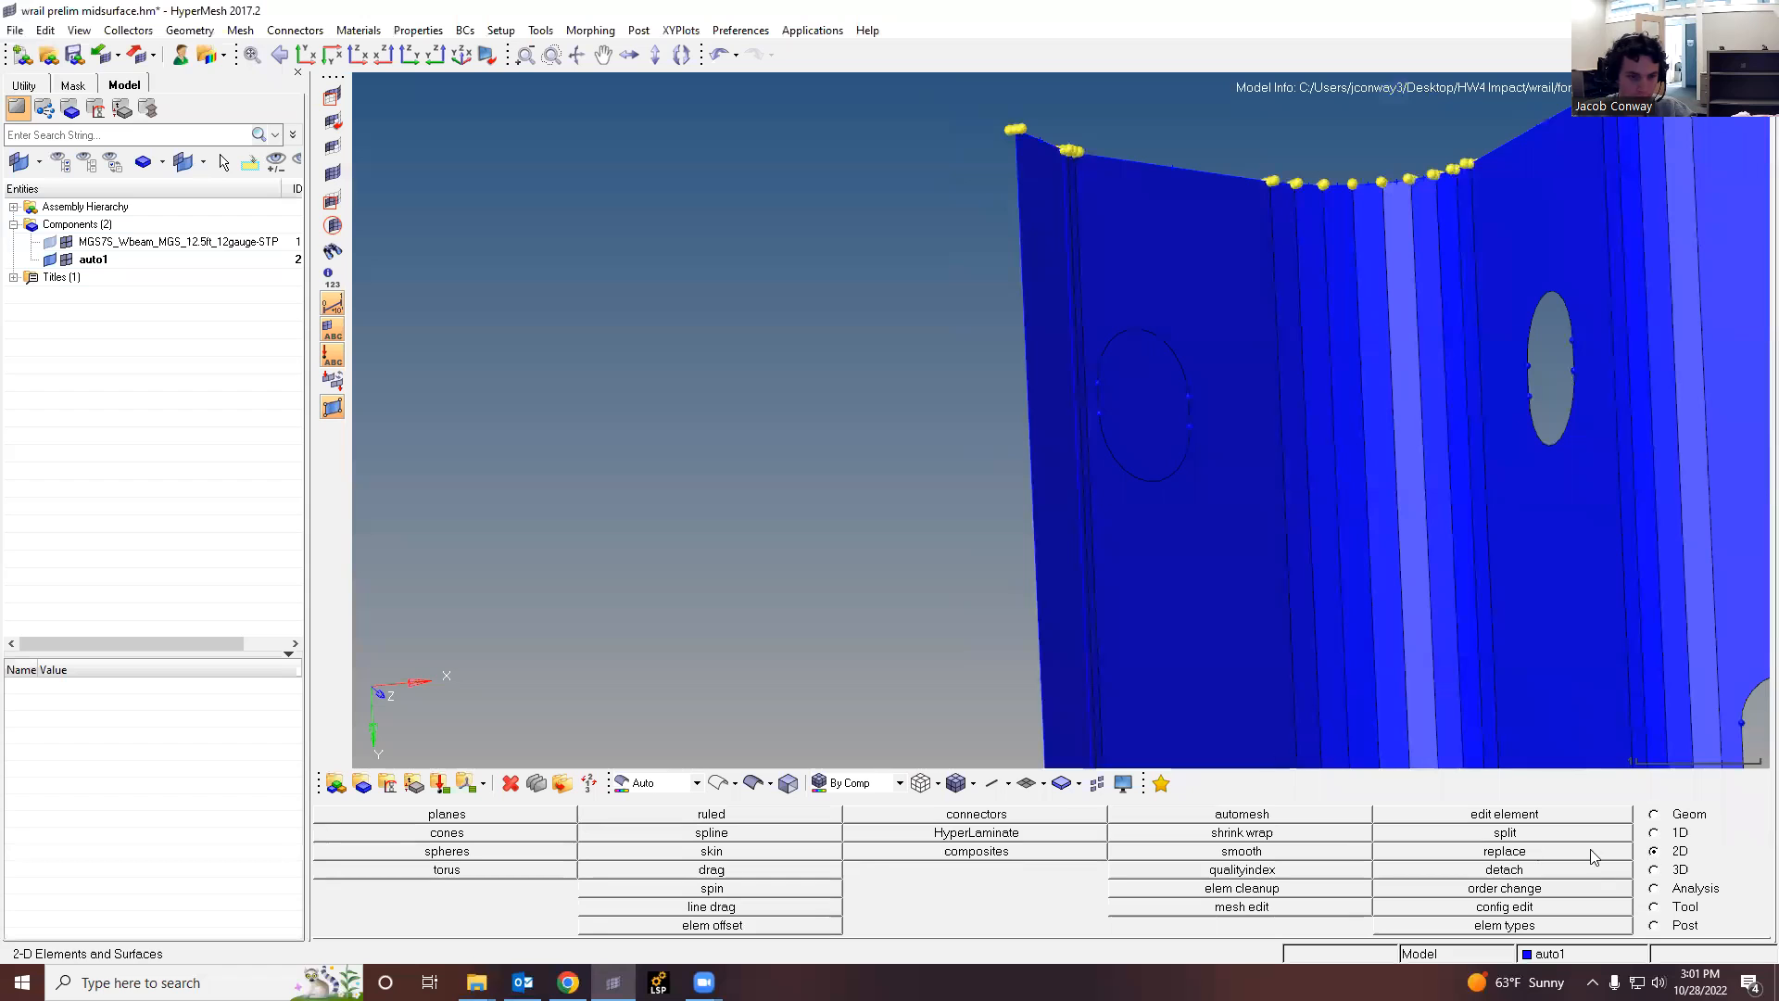
pyautogui.click(1654, 813)
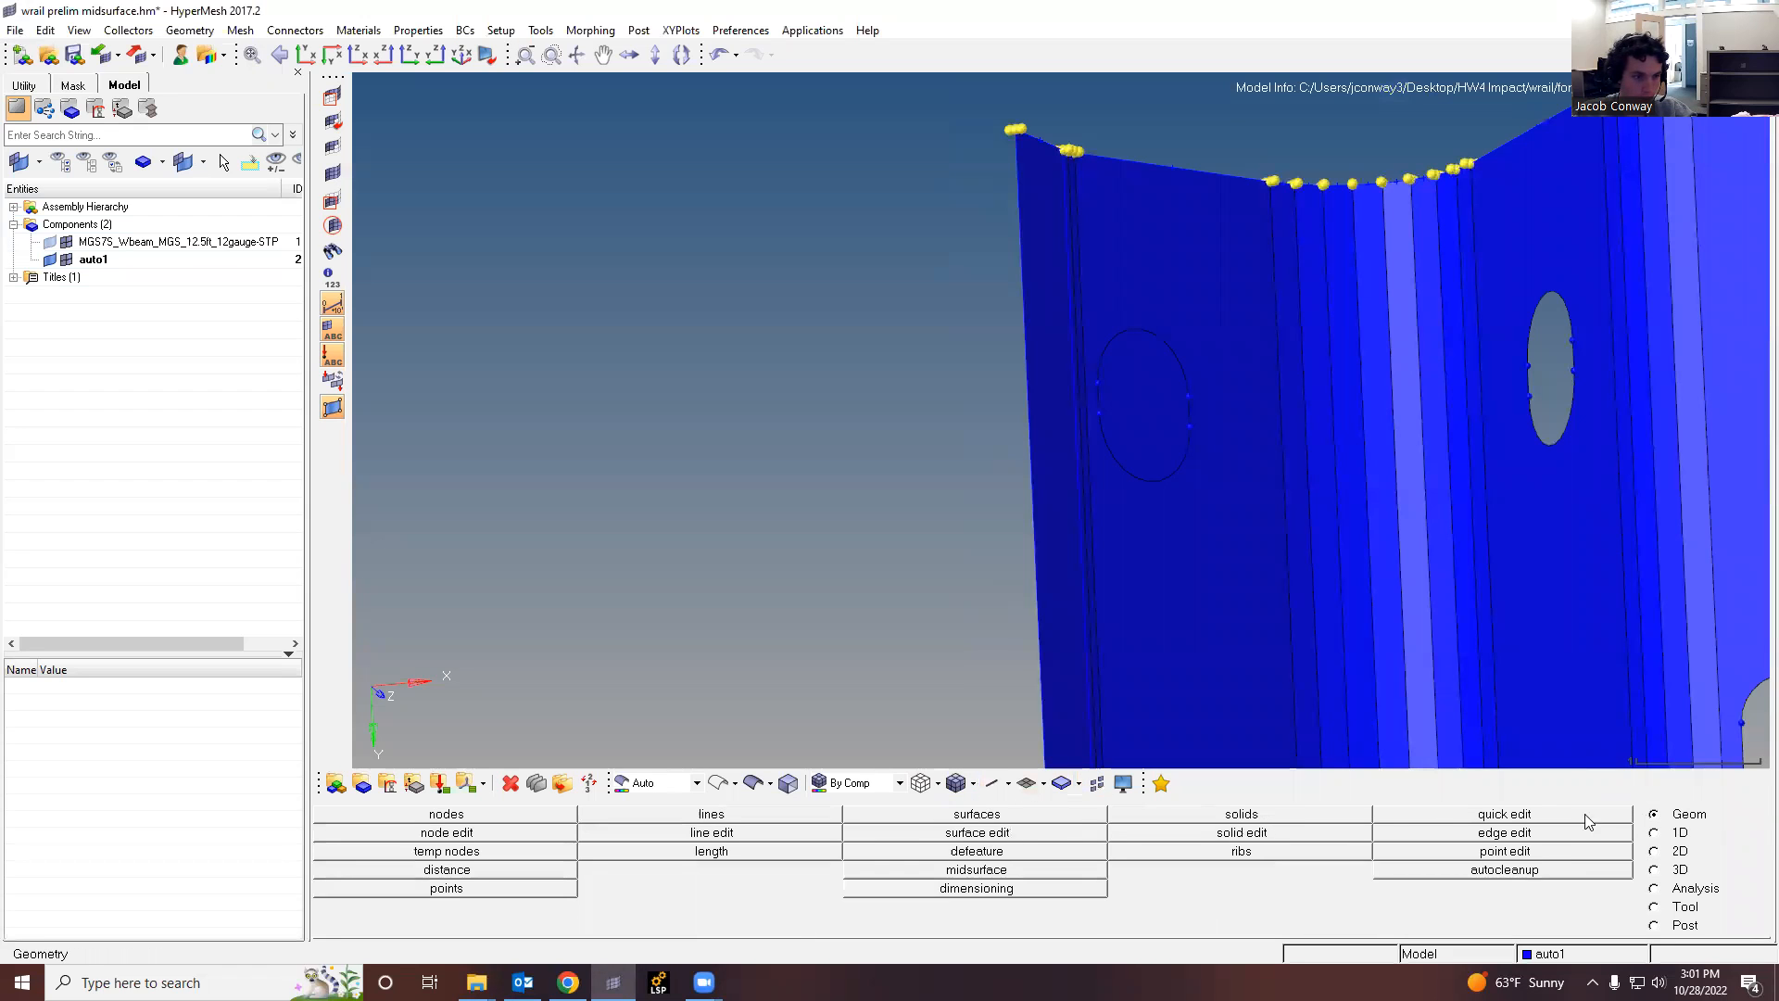
# Step: Delete the enclosed oval surface nearest the rail's end on the -X outer flange
pyautogui.click(510, 783)
pyautogui.click(1118, 413)
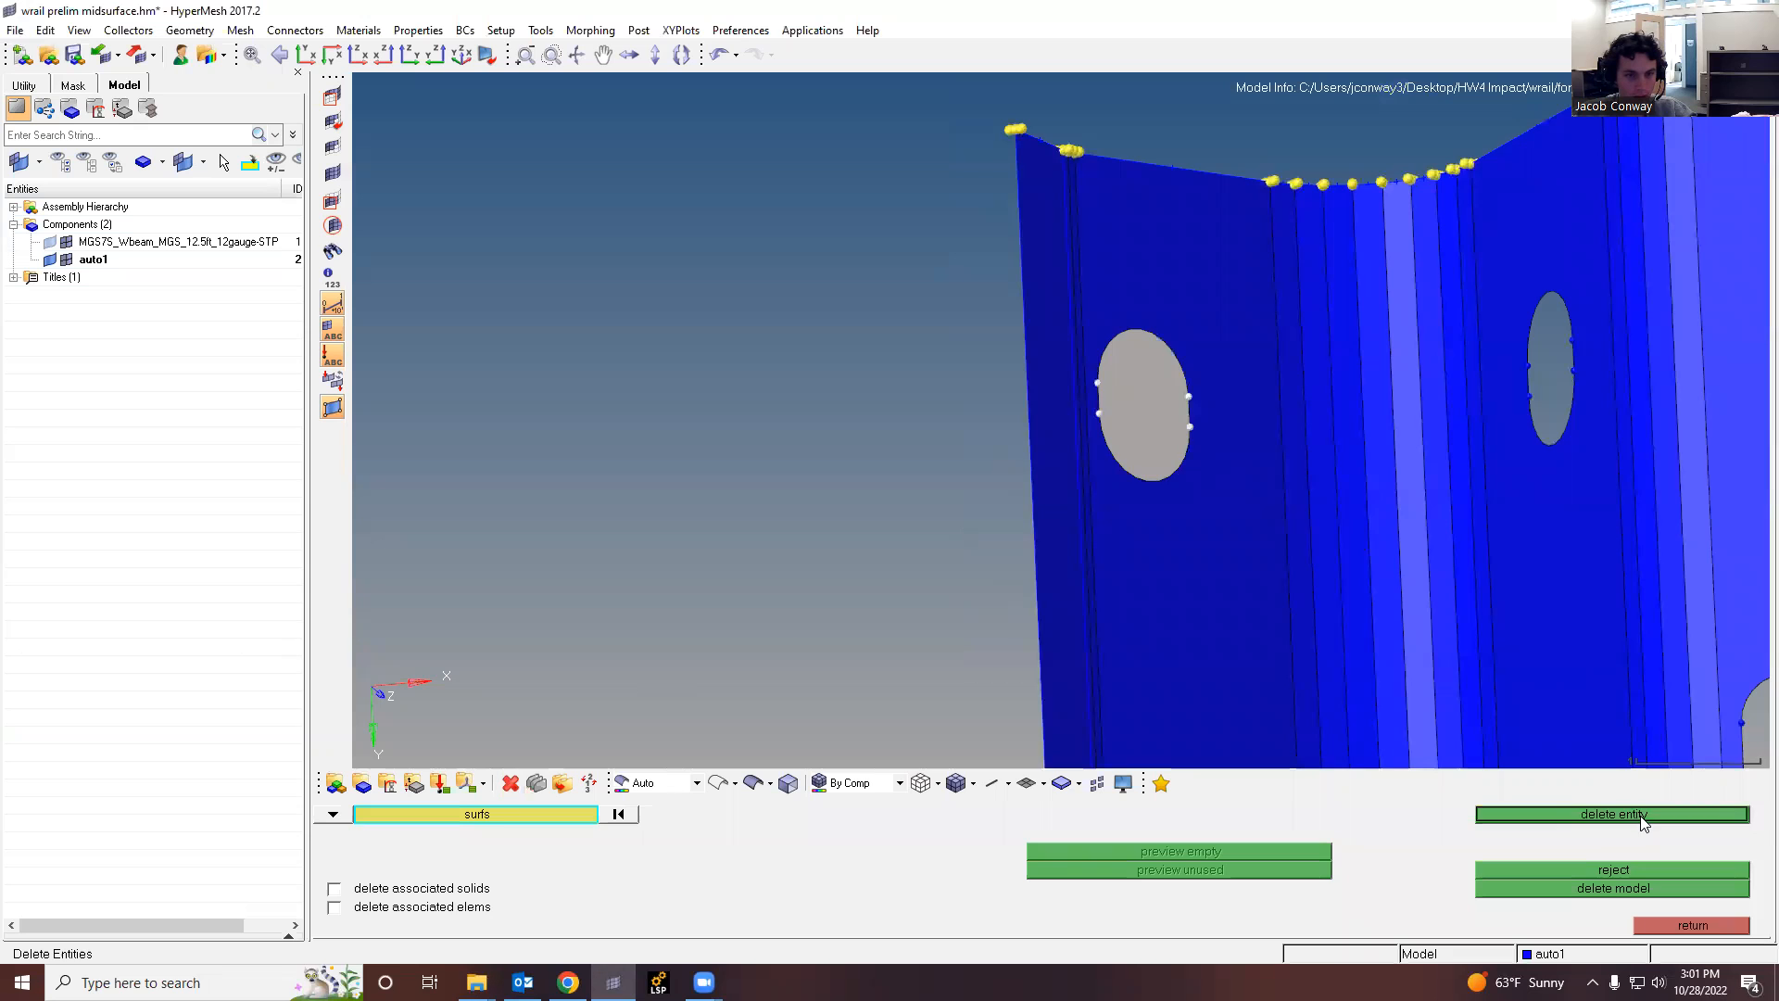
pyautogui.click(1643, 822)
# Step: Trim the +X outer flange surface between the two open-side nodes of the oval outline nearest the rail's end
pyautogui.scroll(-4, 1174, 485)
pyautogui.scroll(-2, 1437, 477)
pyautogui.scroll(4, 1498, 456)
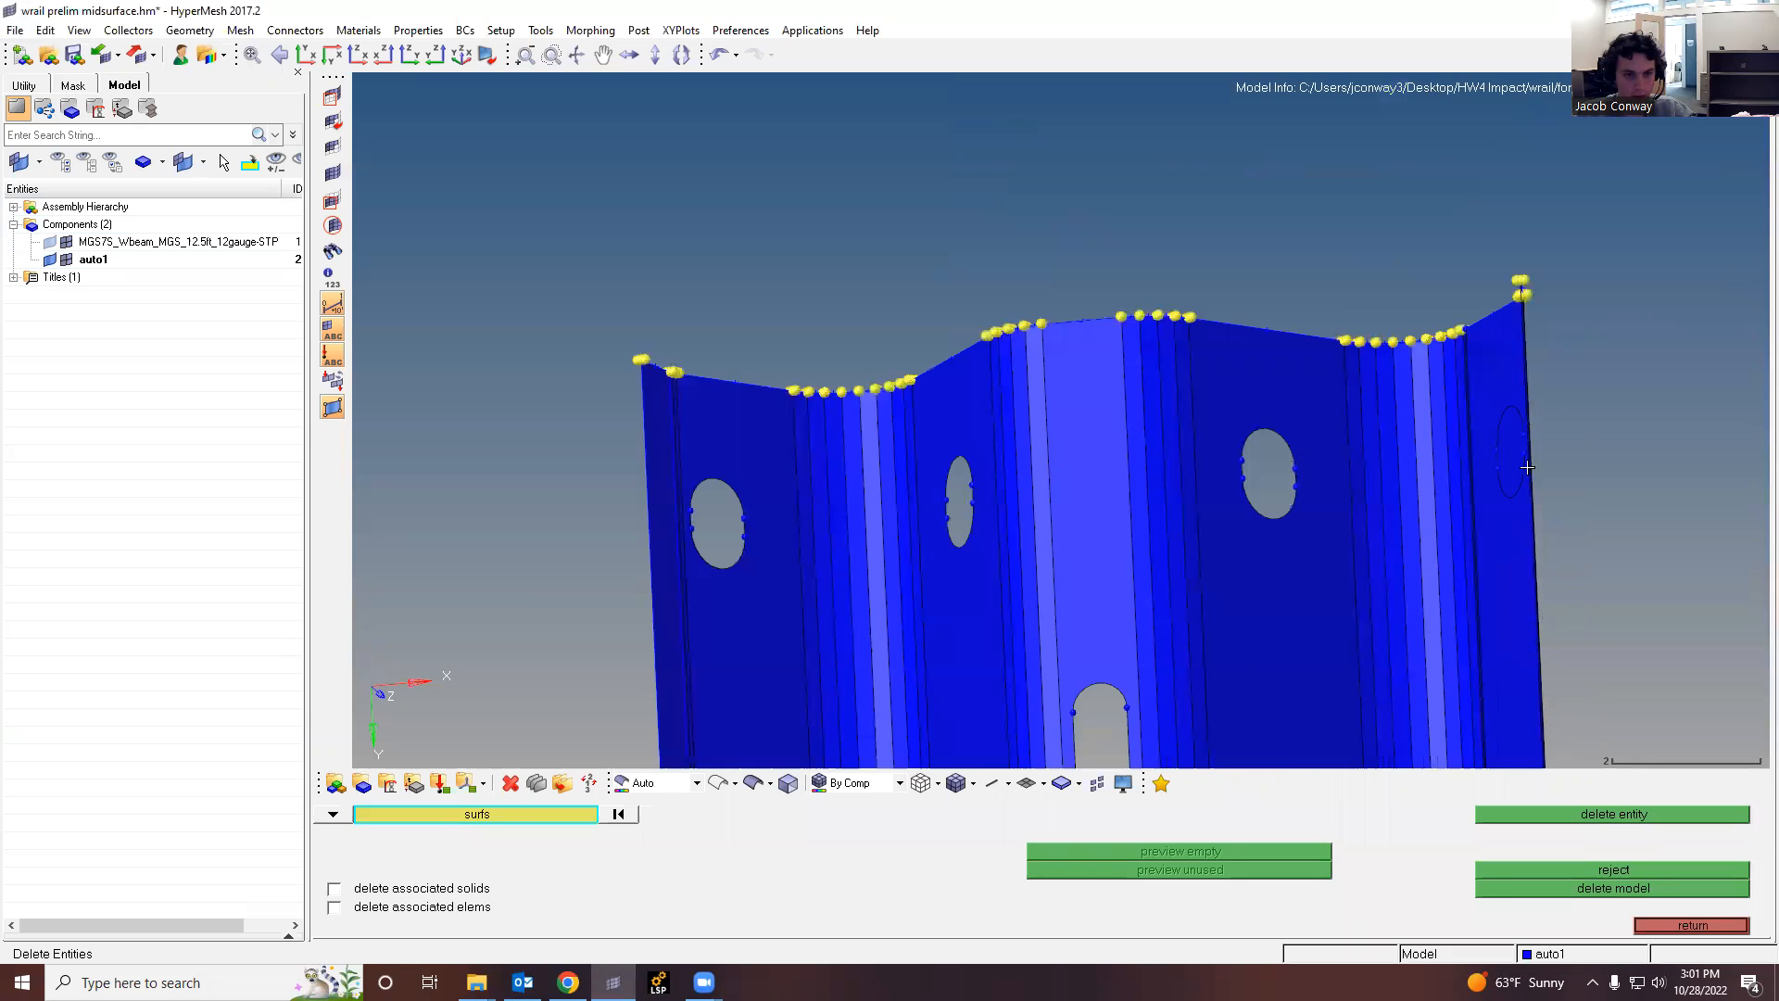
pyautogui.scroll(5, 1527, 467)
pyautogui.click(1656, 925)
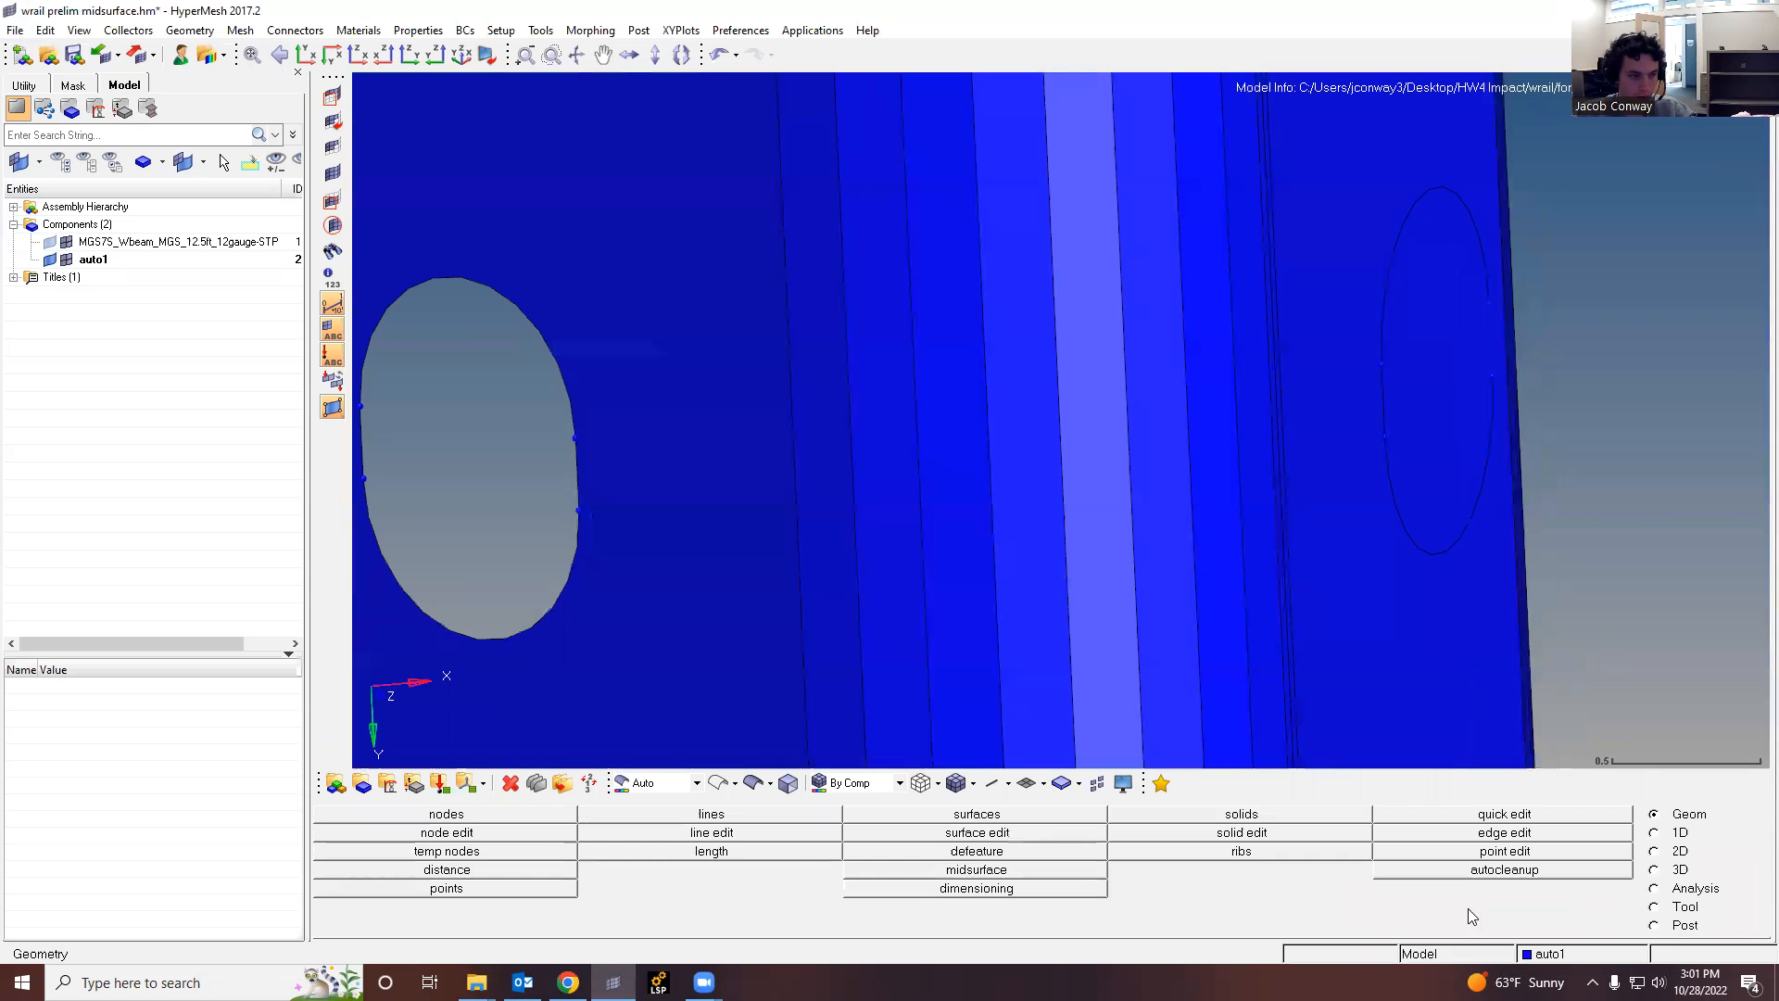
pyautogui.click(988, 832)
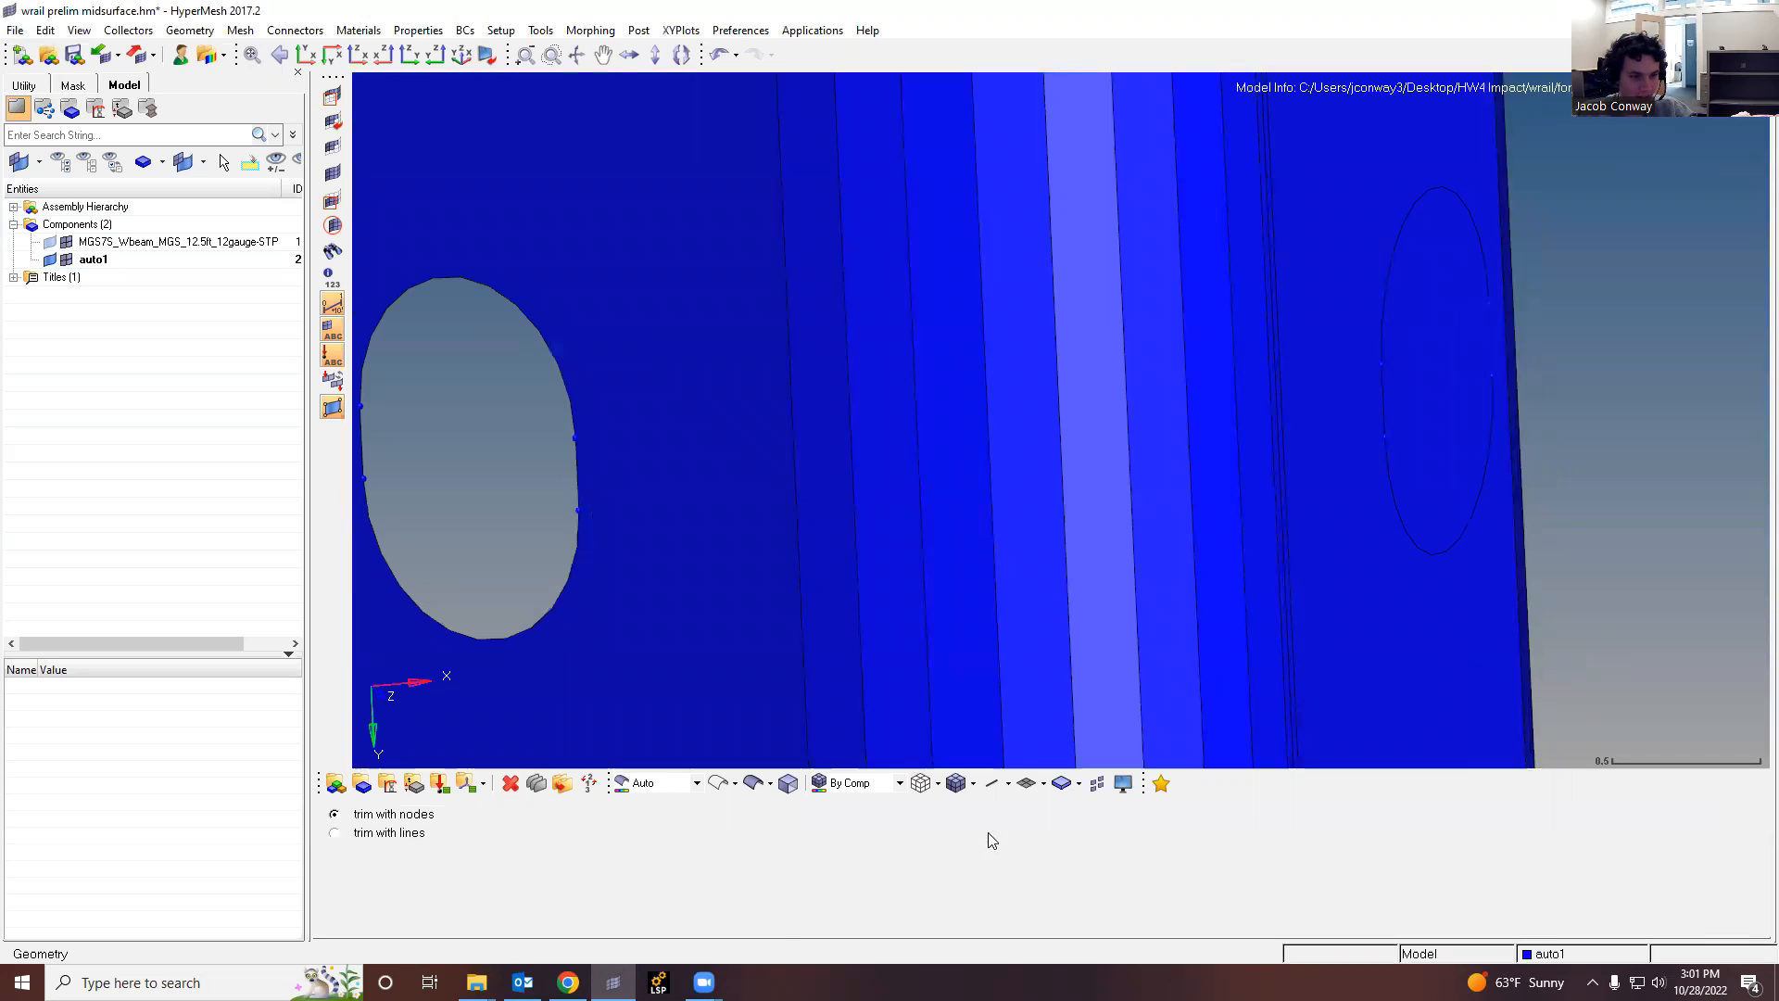
pyautogui.click(1495, 378)
pyautogui.click(1489, 305)
# Step: Trim the +X outer flange surface between the two open-side nodes of the oval outline in the row beyond the central slot
pyautogui.keyDown('ctrl'); pyautogui.scroll(-14, 1341, 318); pyautogui.keyUp('ctrl')
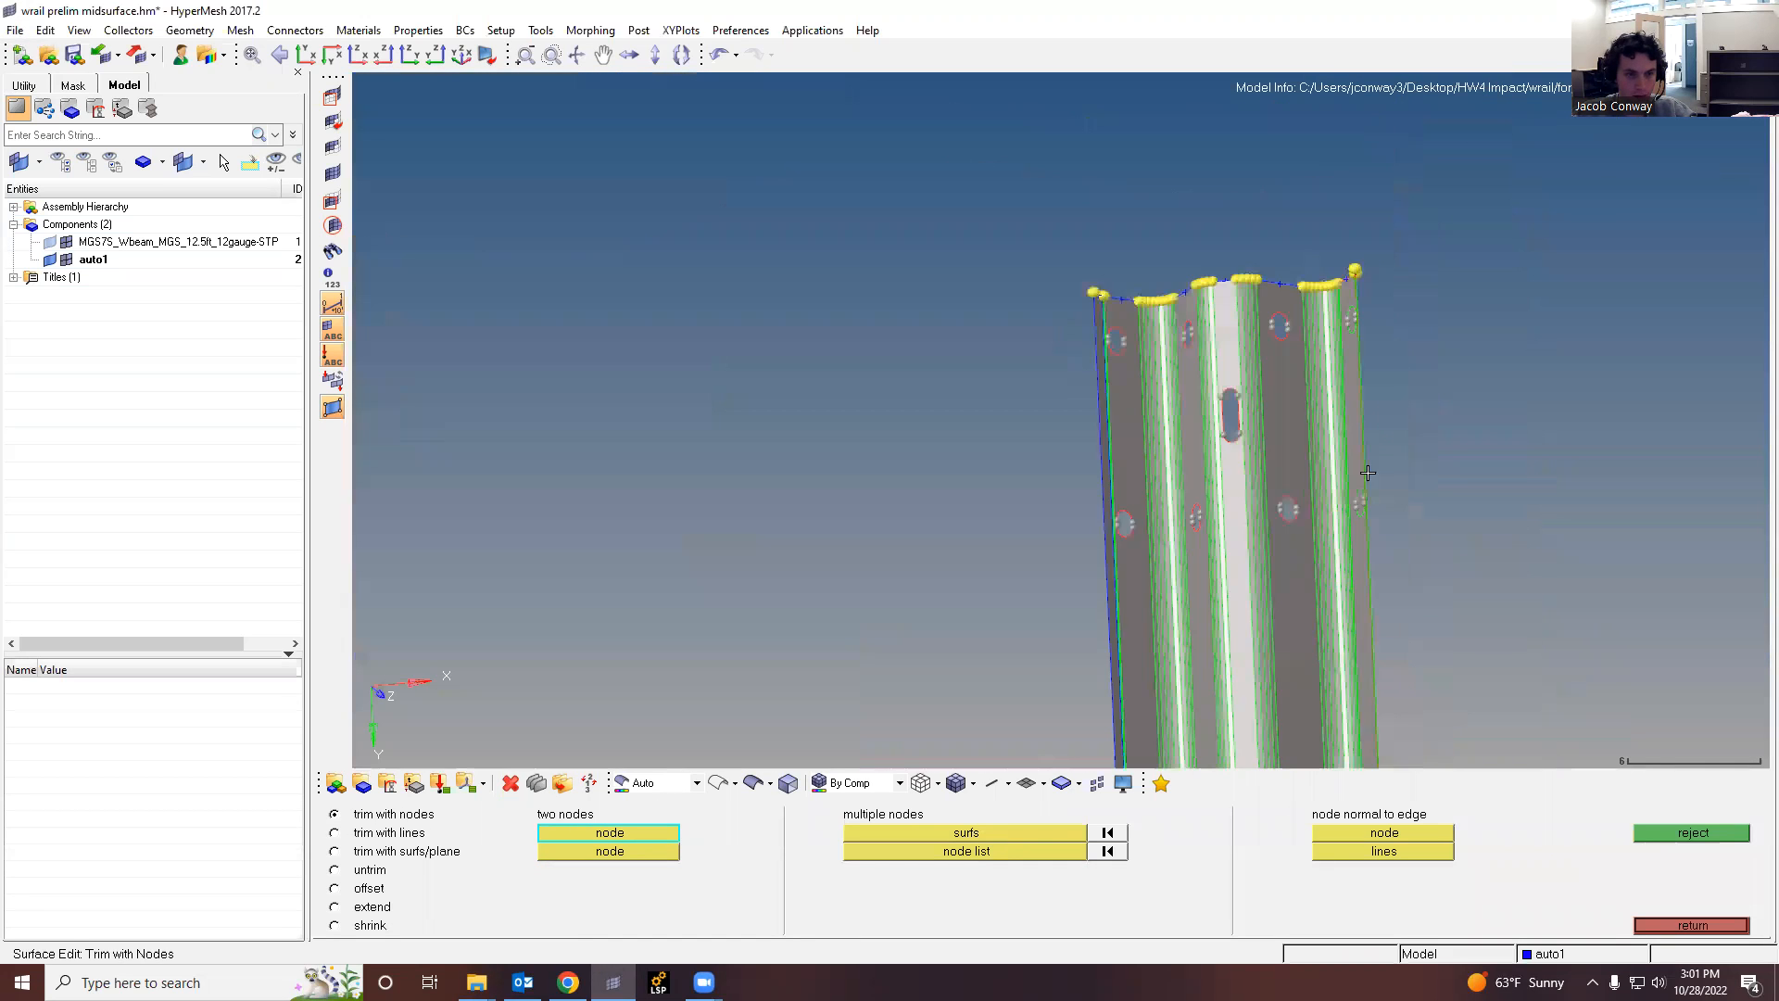
pyautogui.keyDown('ctrl'); pyautogui.scroll(6, 1371, 475); pyautogui.keyUp('ctrl')
pyautogui.keyDown('ctrl'); pyautogui.scroll(1, 1347, 536); pyautogui.keyUp('ctrl')
pyautogui.click(1351, 530)
pyautogui.click(1354, 514)
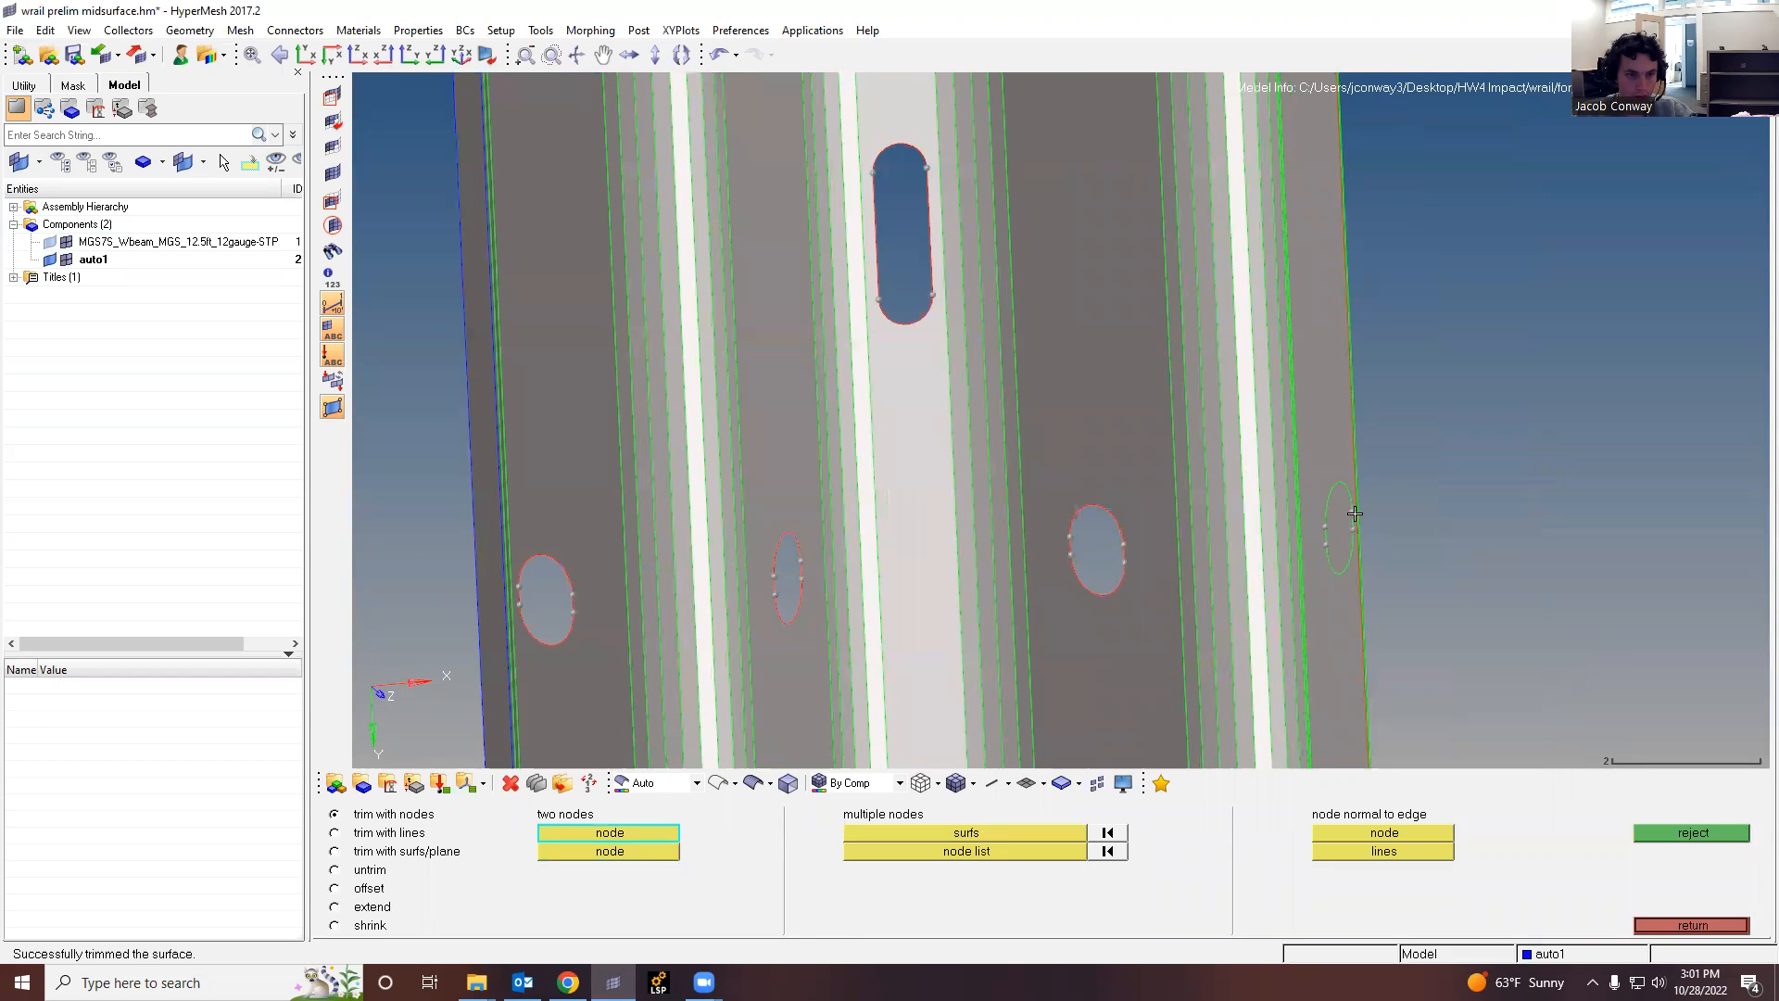
pyautogui.click(1711, 922)
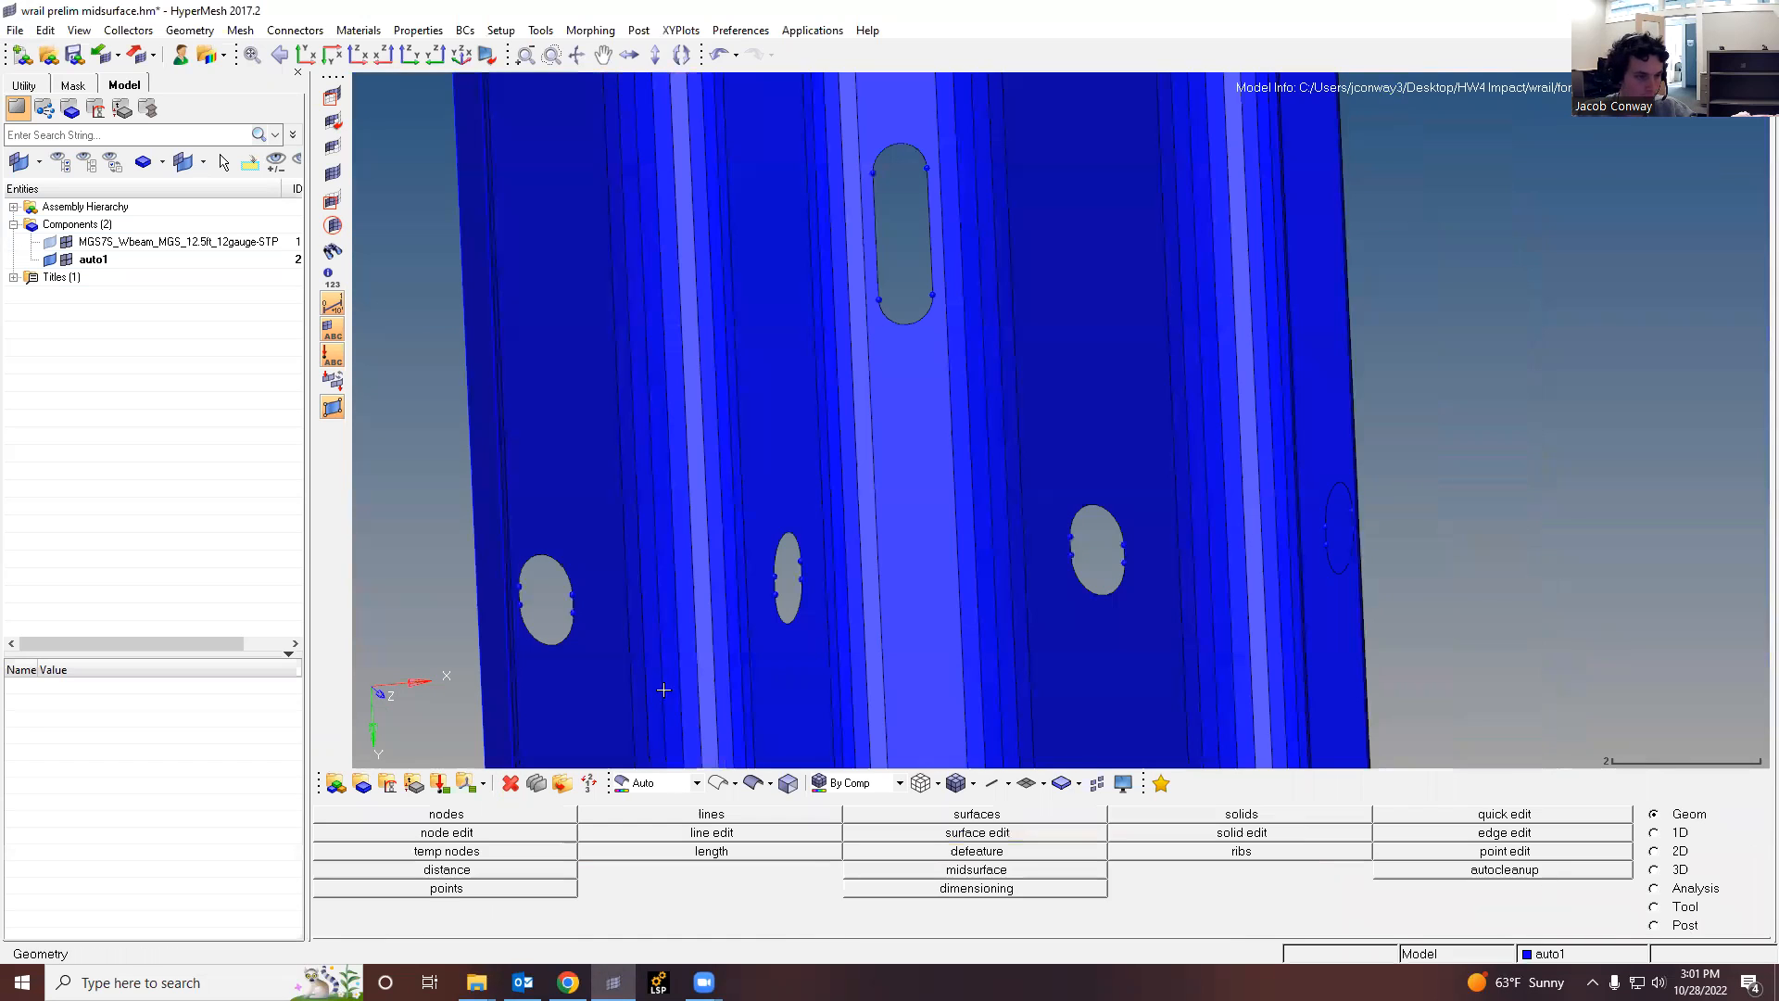
# Step: Delete the two enclosed oval surfaces on the +X outer flange, nearest the rail's end and in the row beyond the central slot
pyautogui.click(477, 815)
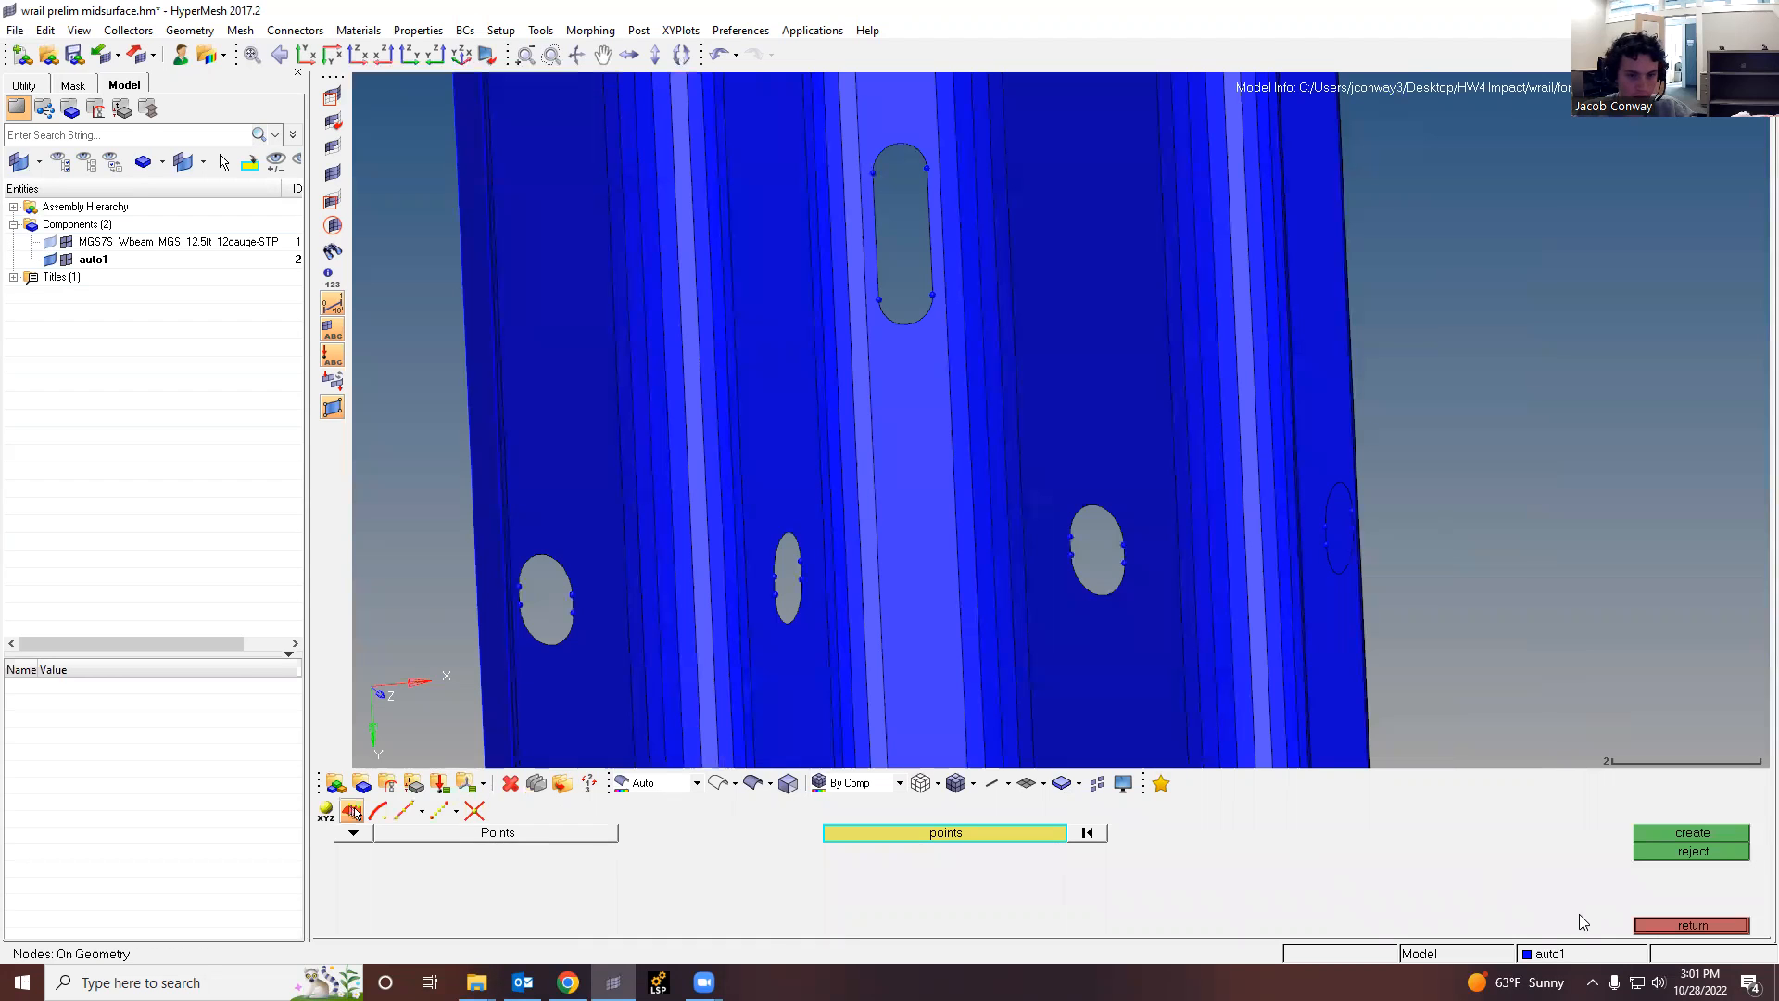
pyautogui.click(1651, 925)
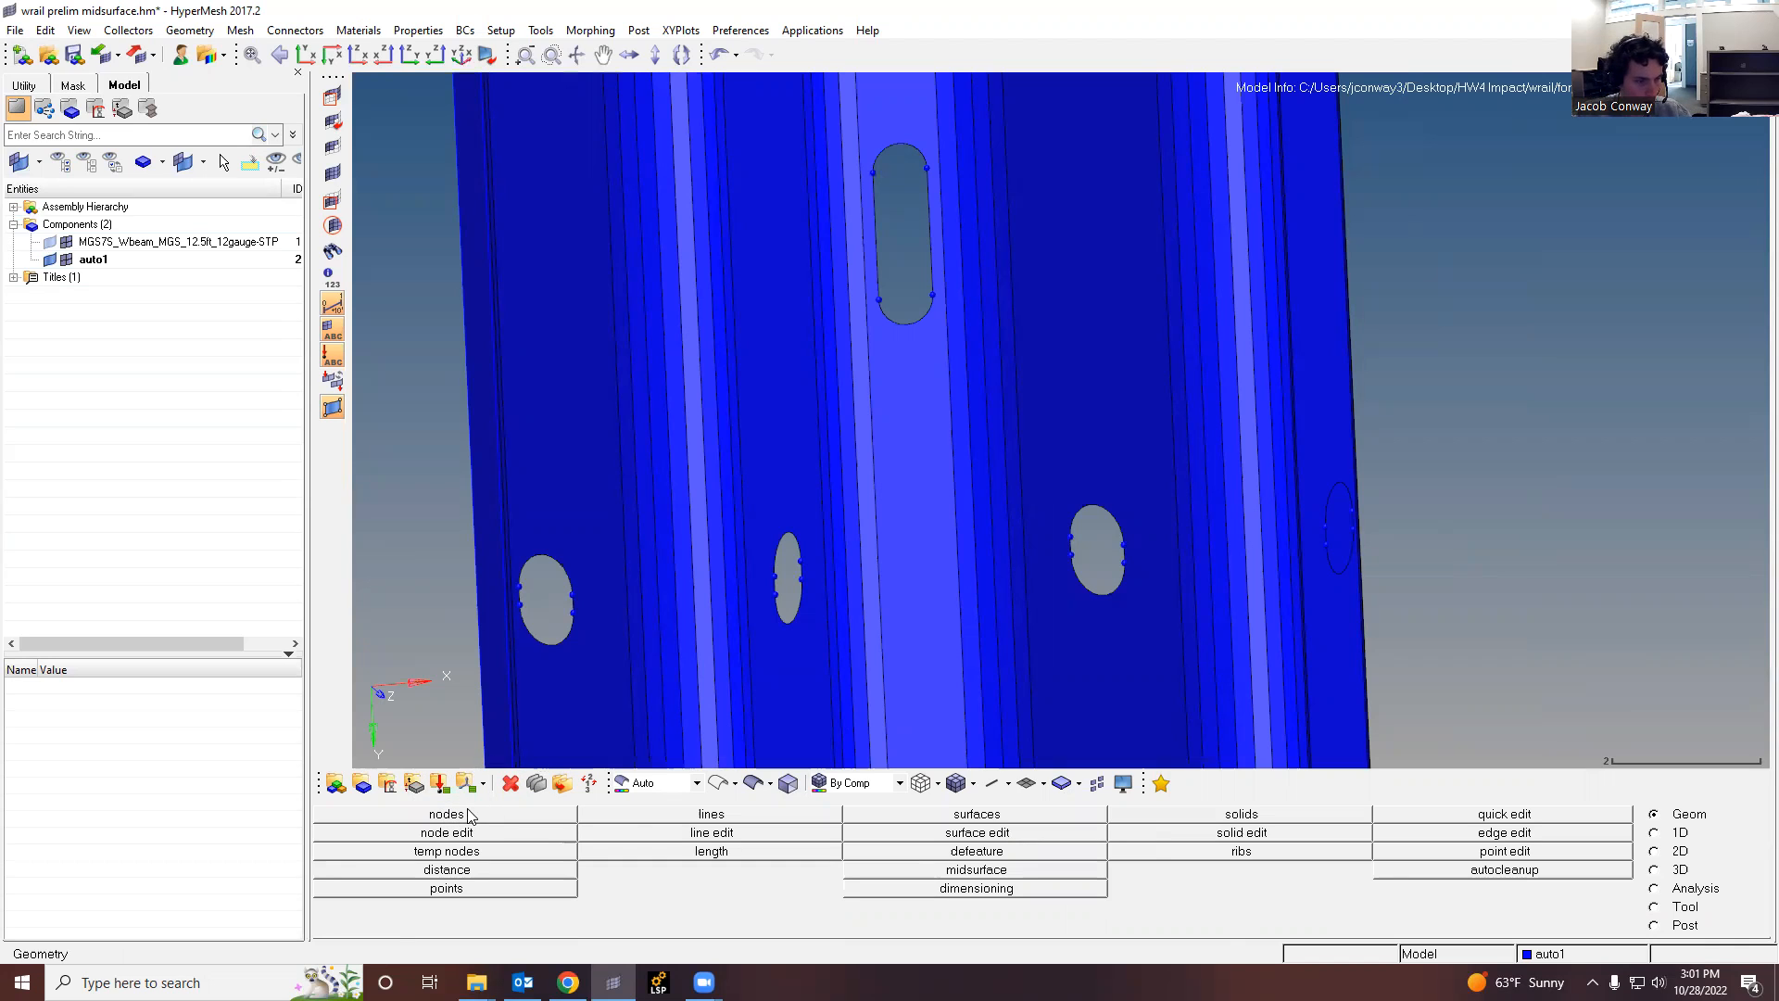
pyautogui.click(510, 783)
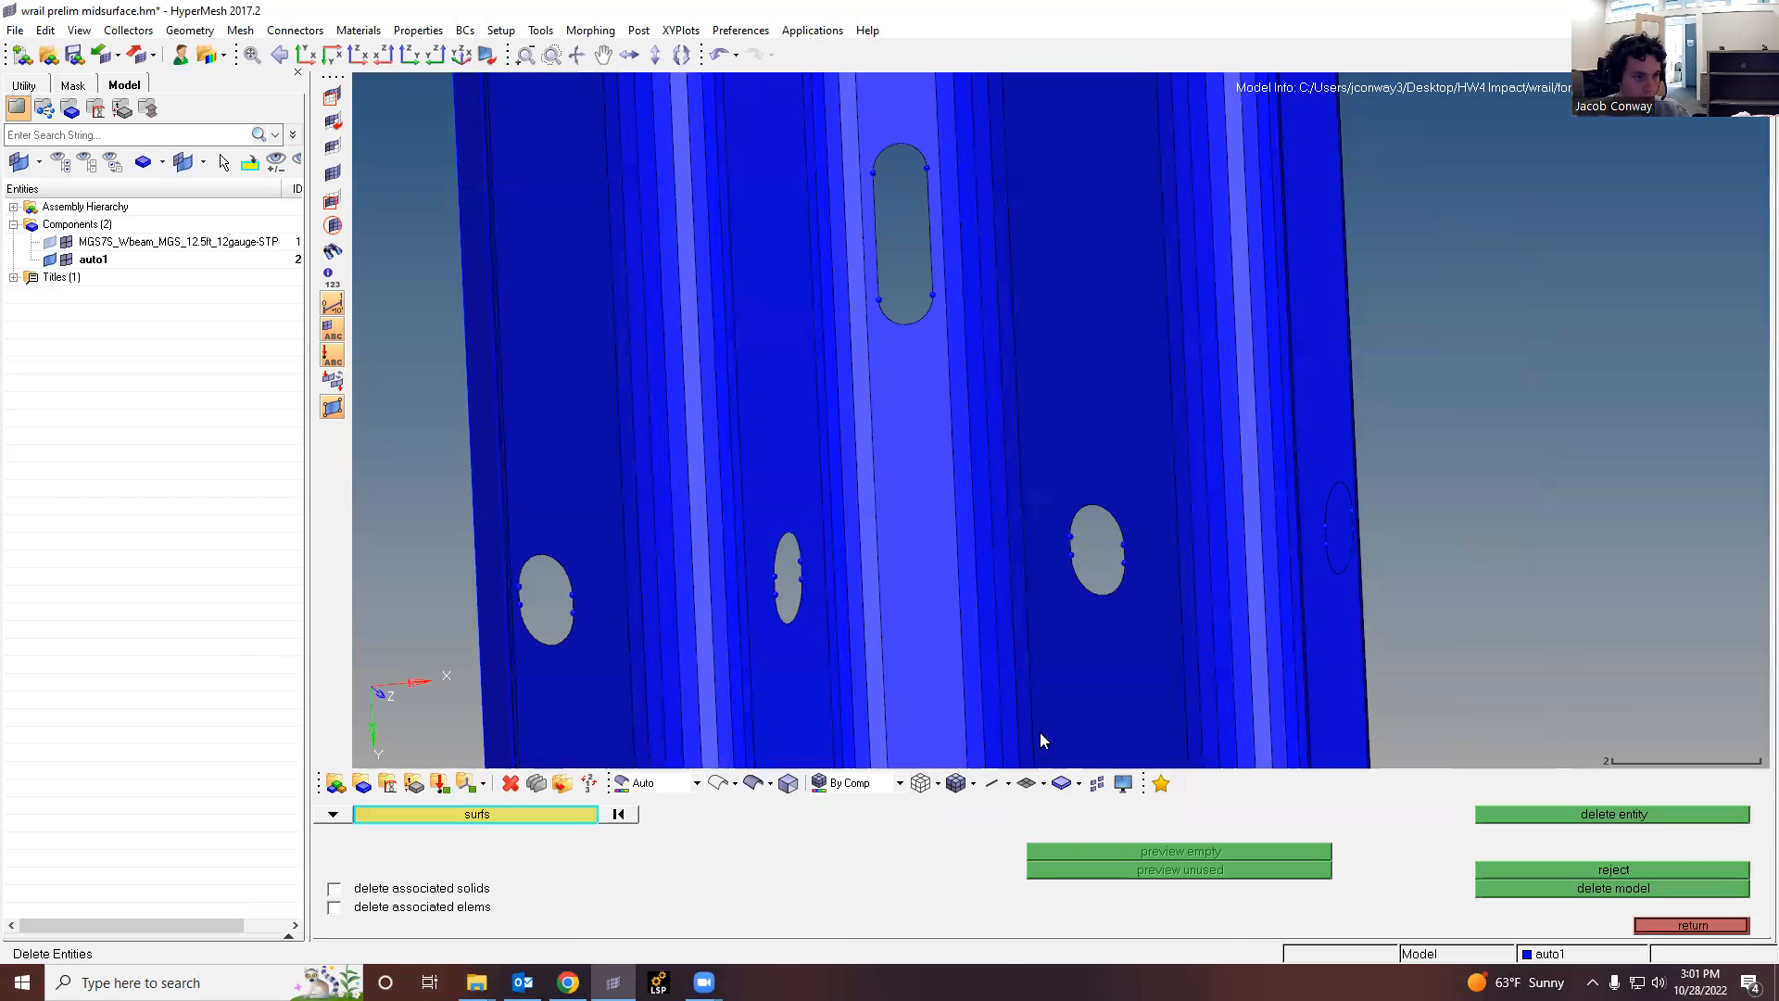
pyautogui.click(1341, 542)
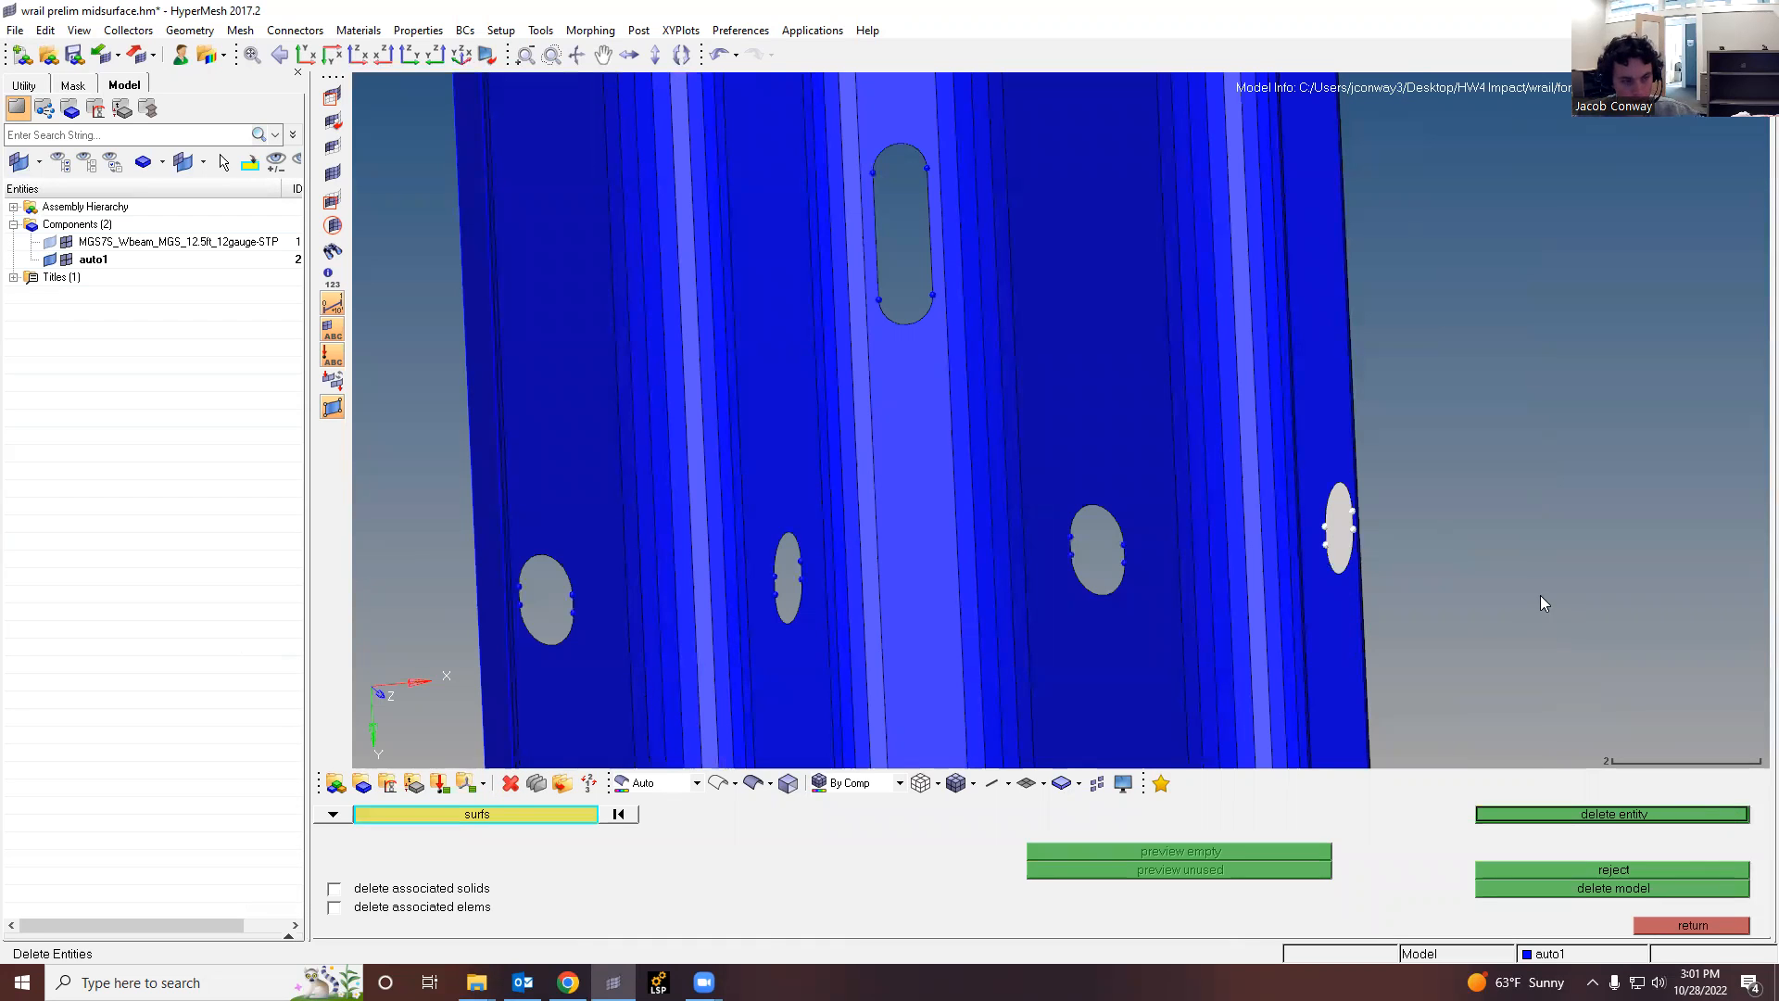
pyautogui.keyDown('ctrl'); pyautogui.scroll(-5, 1536, 637); pyautogui.keyUp('ctrl')
pyautogui.keyDown('ctrl'); pyautogui.scroll(3, 1441, 299); pyautogui.keyUp('ctrl')
pyautogui.click(1446, 343)
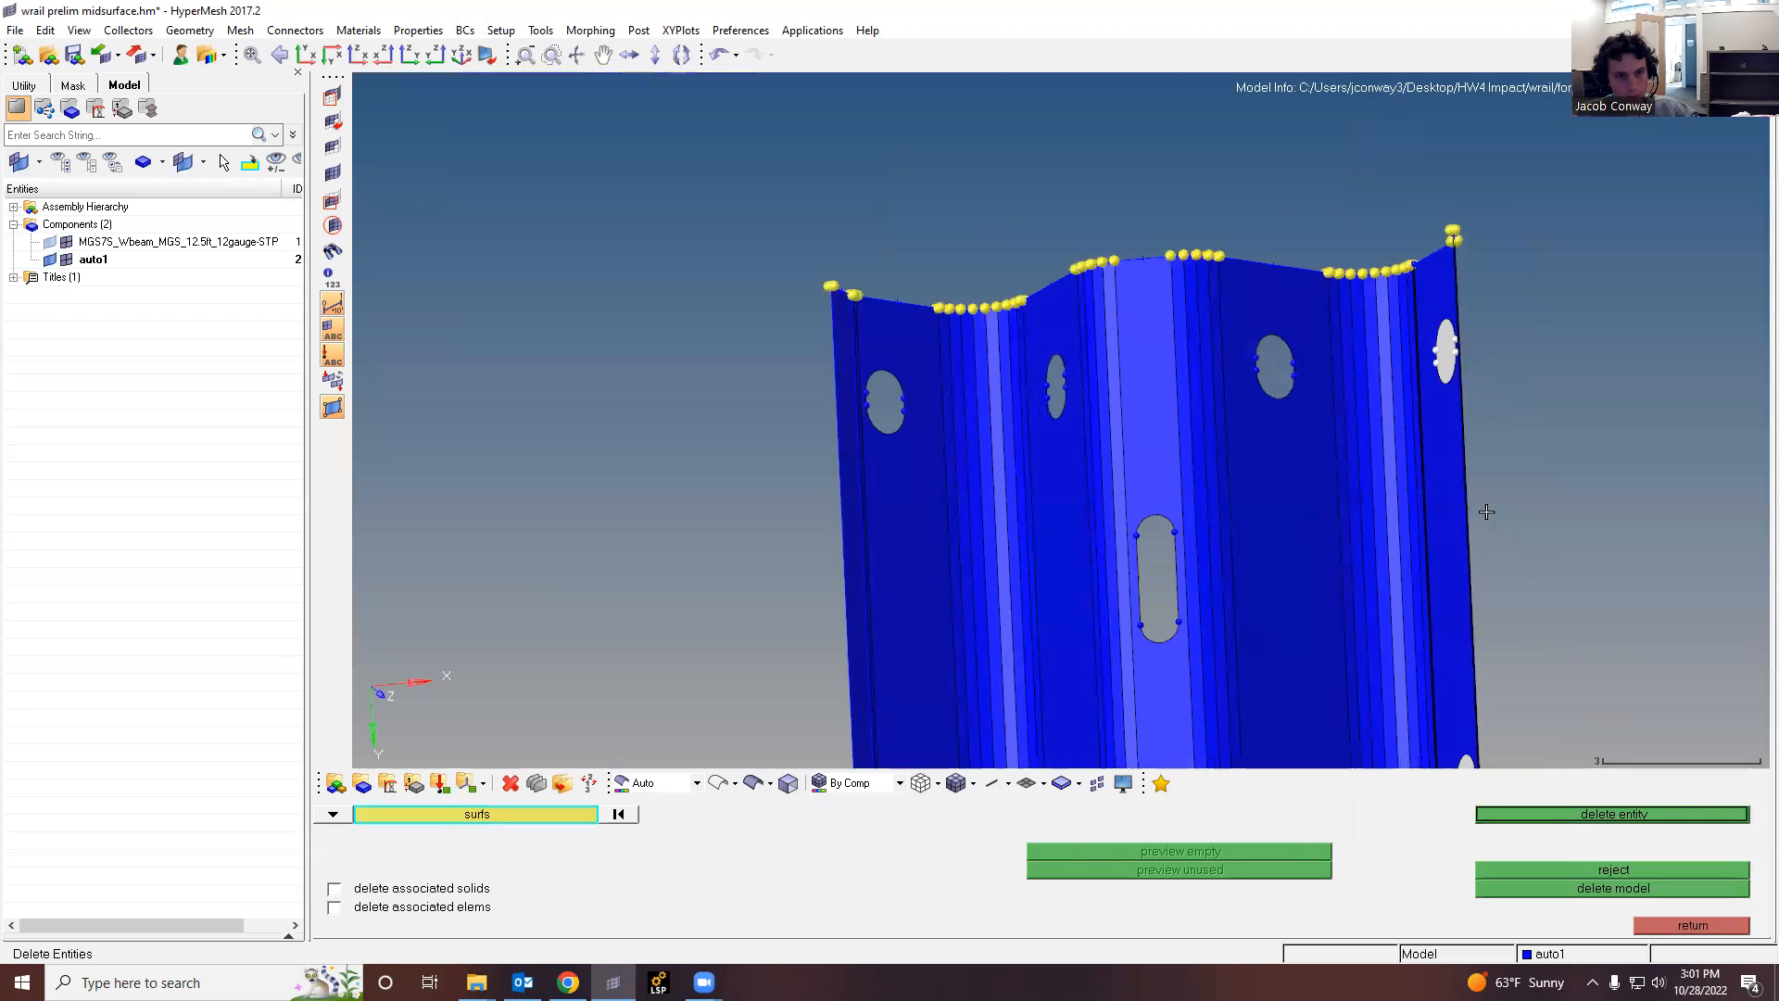
pyautogui.click(1590, 816)
pyautogui.click(1690, 925)
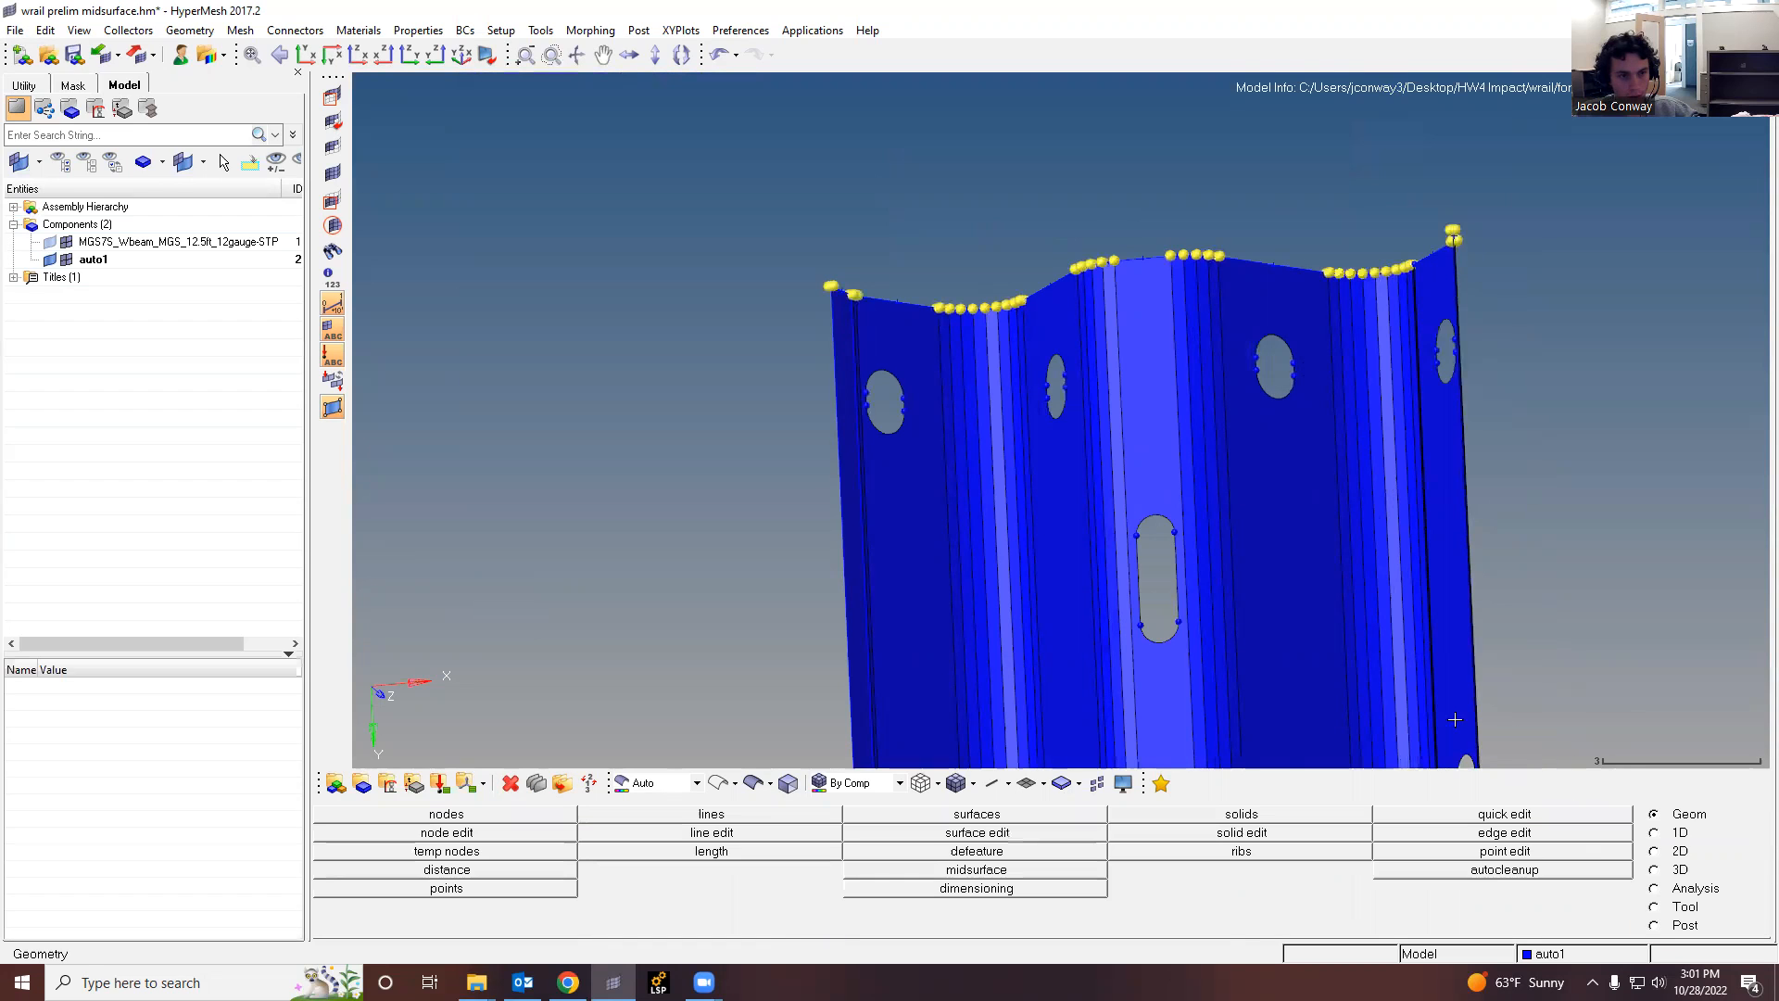
# Step: Check the rows of bolt holes and the central slots at the rail's opposite end for any oval that is still closed
pyautogui.keyDown('ctrl'); pyautogui.scroll(-8, 1153, 613); pyautogui.keyUp('ctrl')
pyautogui.scroll(8, 1149, 649)
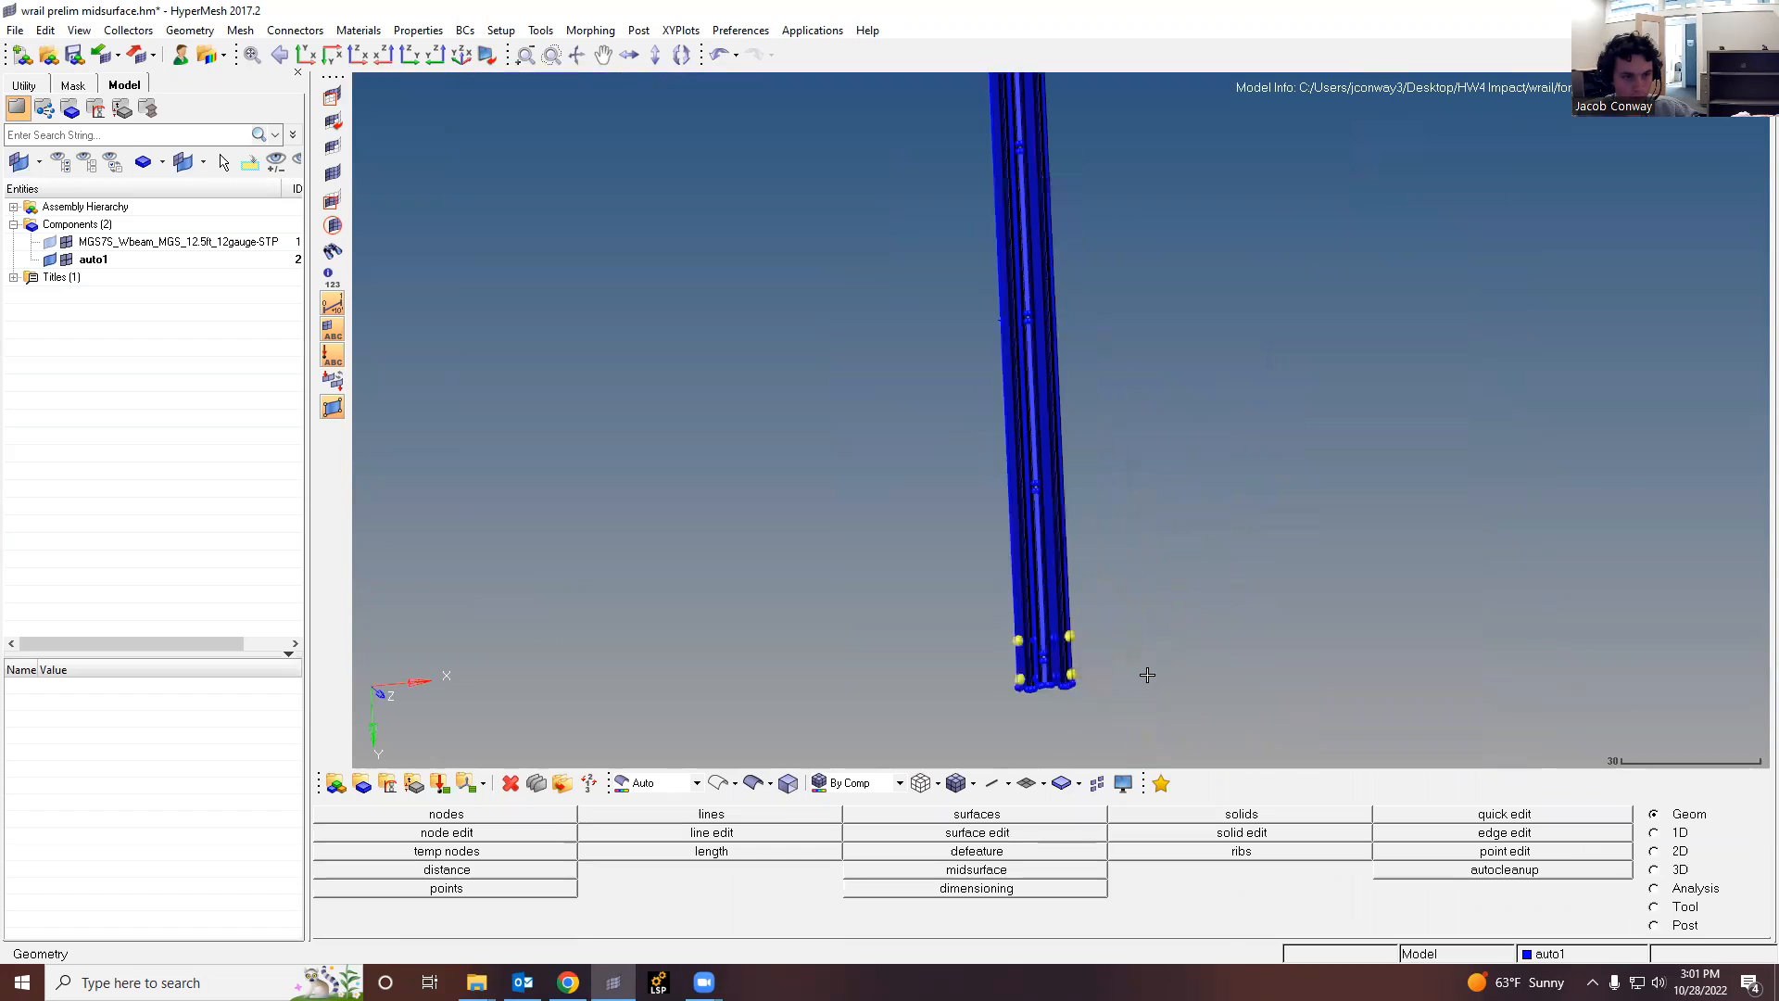
pyautogui.keyDown('ctrl'); pyautogui.scroll(2, 1168, 688); pyautogui.keyUp('ctrl')
pyautogui.keyDown('ctrl'); pyautogui.scroll(3, 1116, 575); pyautogui.keyUp('ctrl')
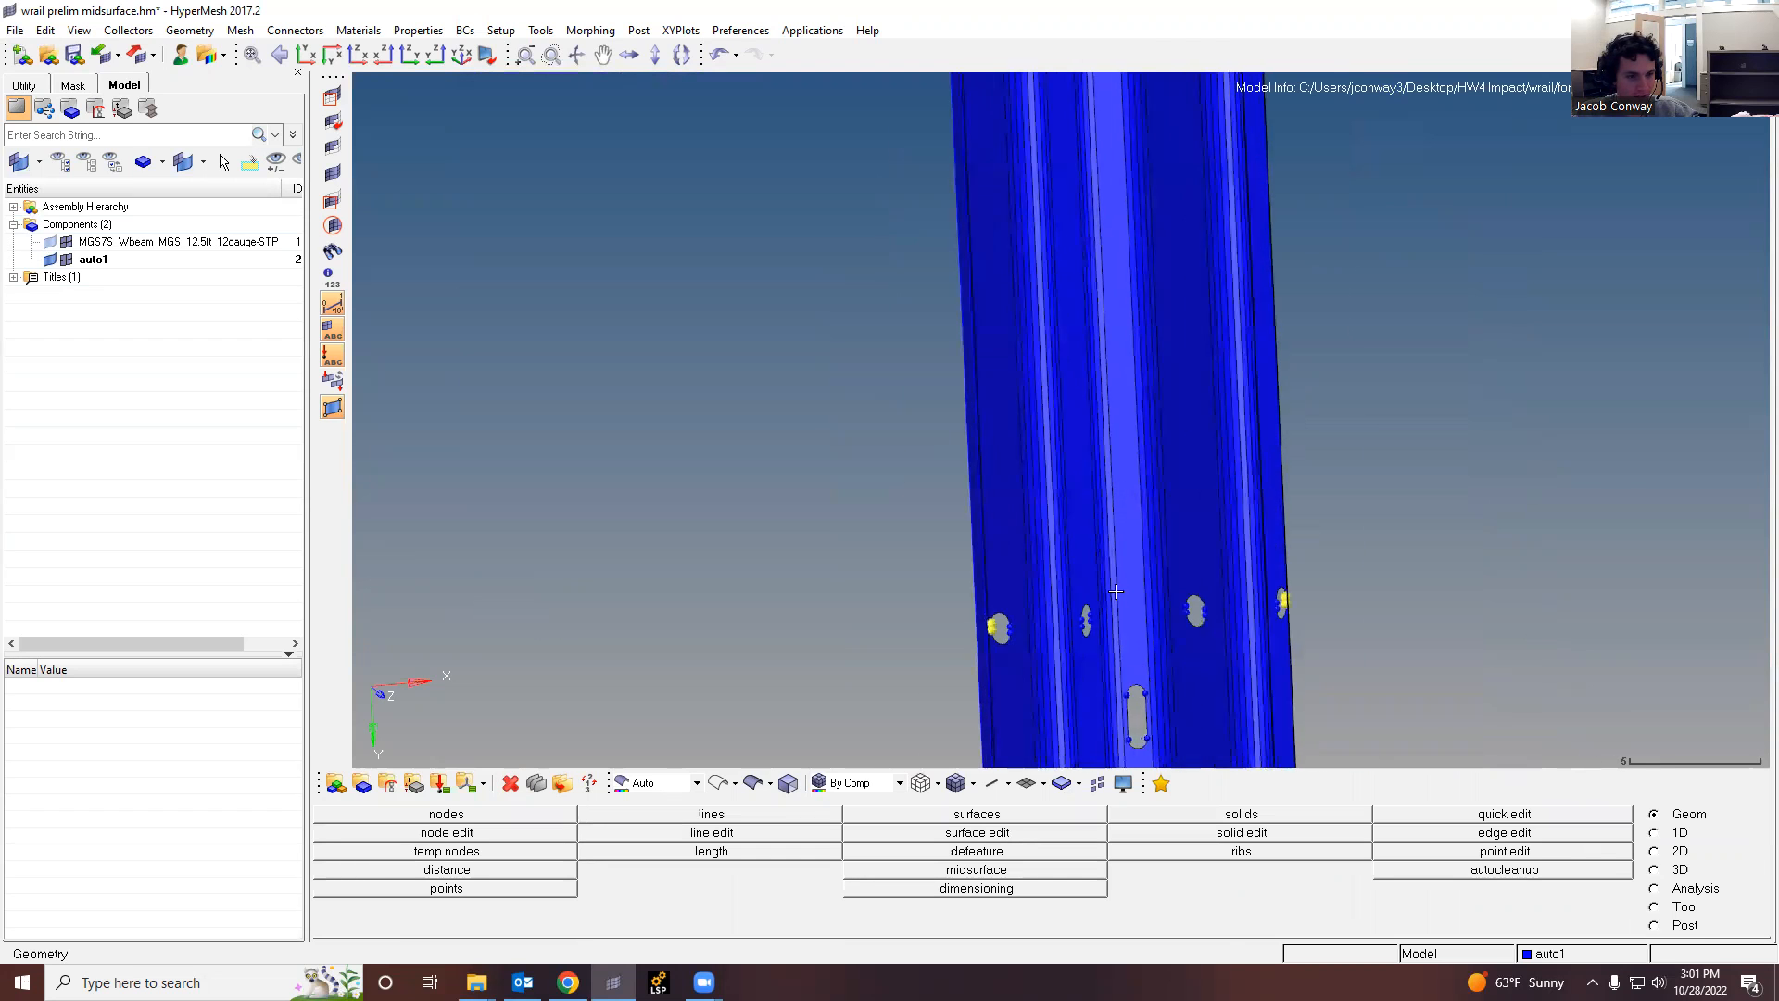
pyautogui.keyDown('ctrl'); pyautogui.scroll(-5, 1116, 572); pyautogui.keyUp('ctrl')
pyautogui.scroll(-3, 1115, 572)
pyautogui.scroll(5, 1140, 604)
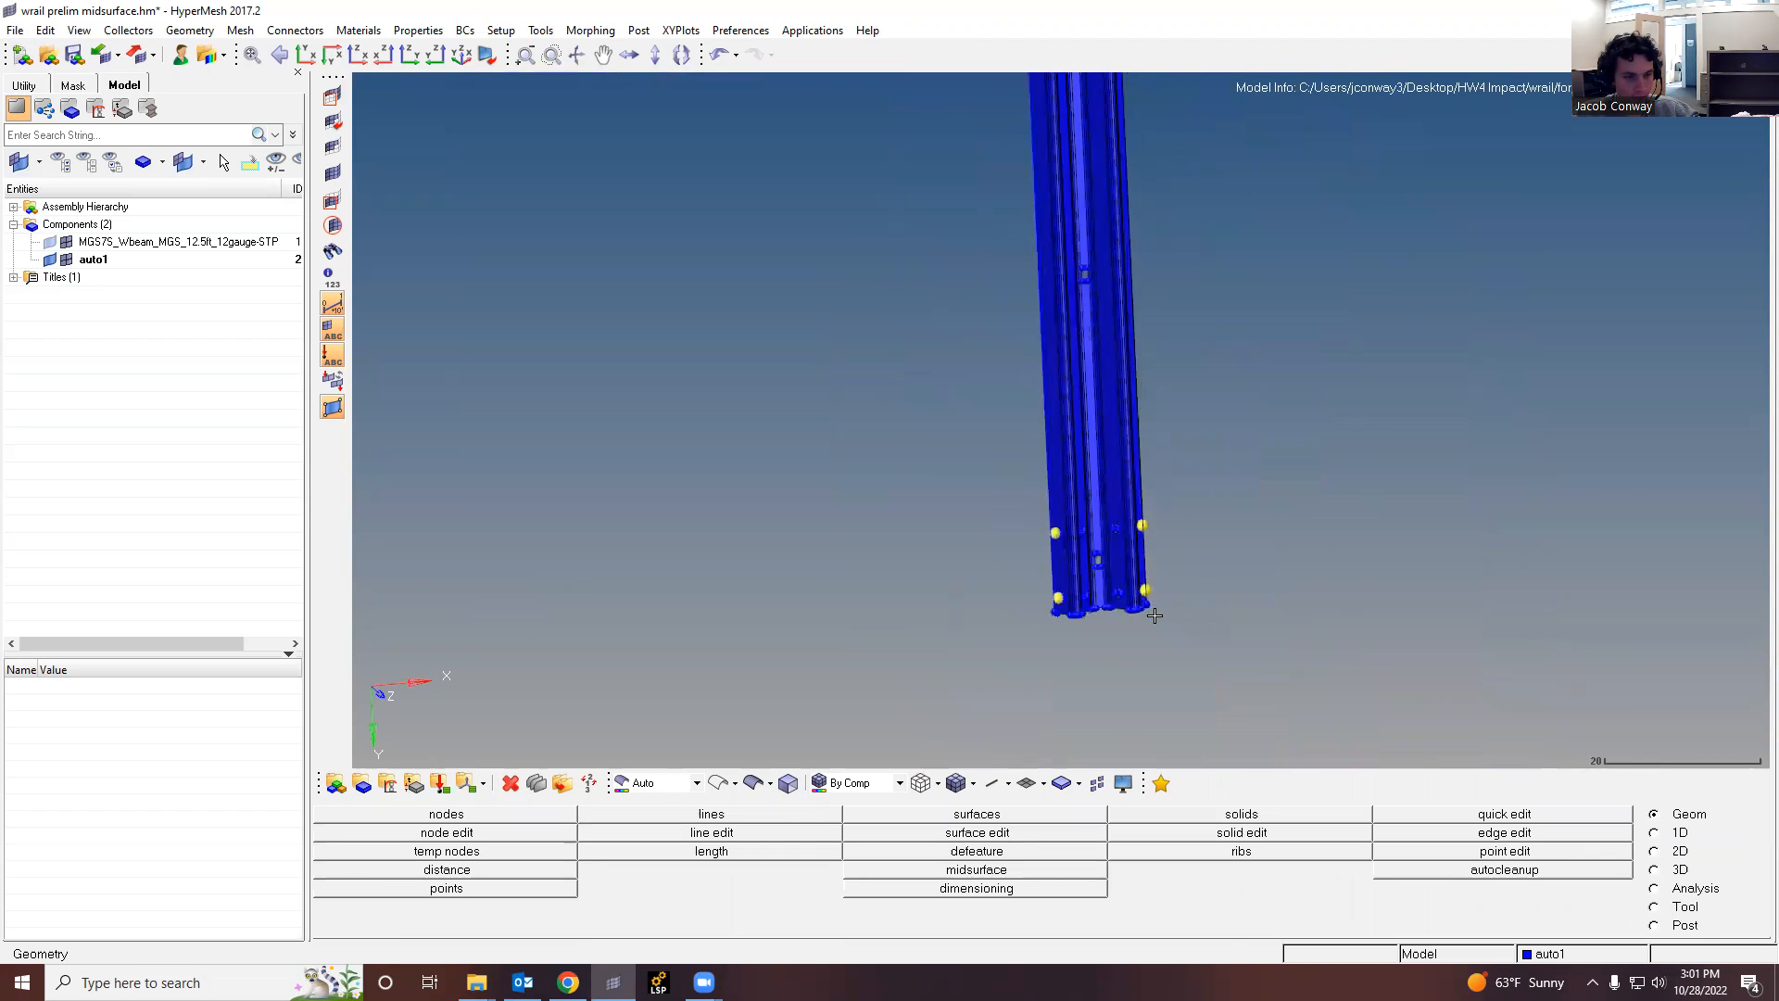
pyautogui.scroll(1, 987, 410)
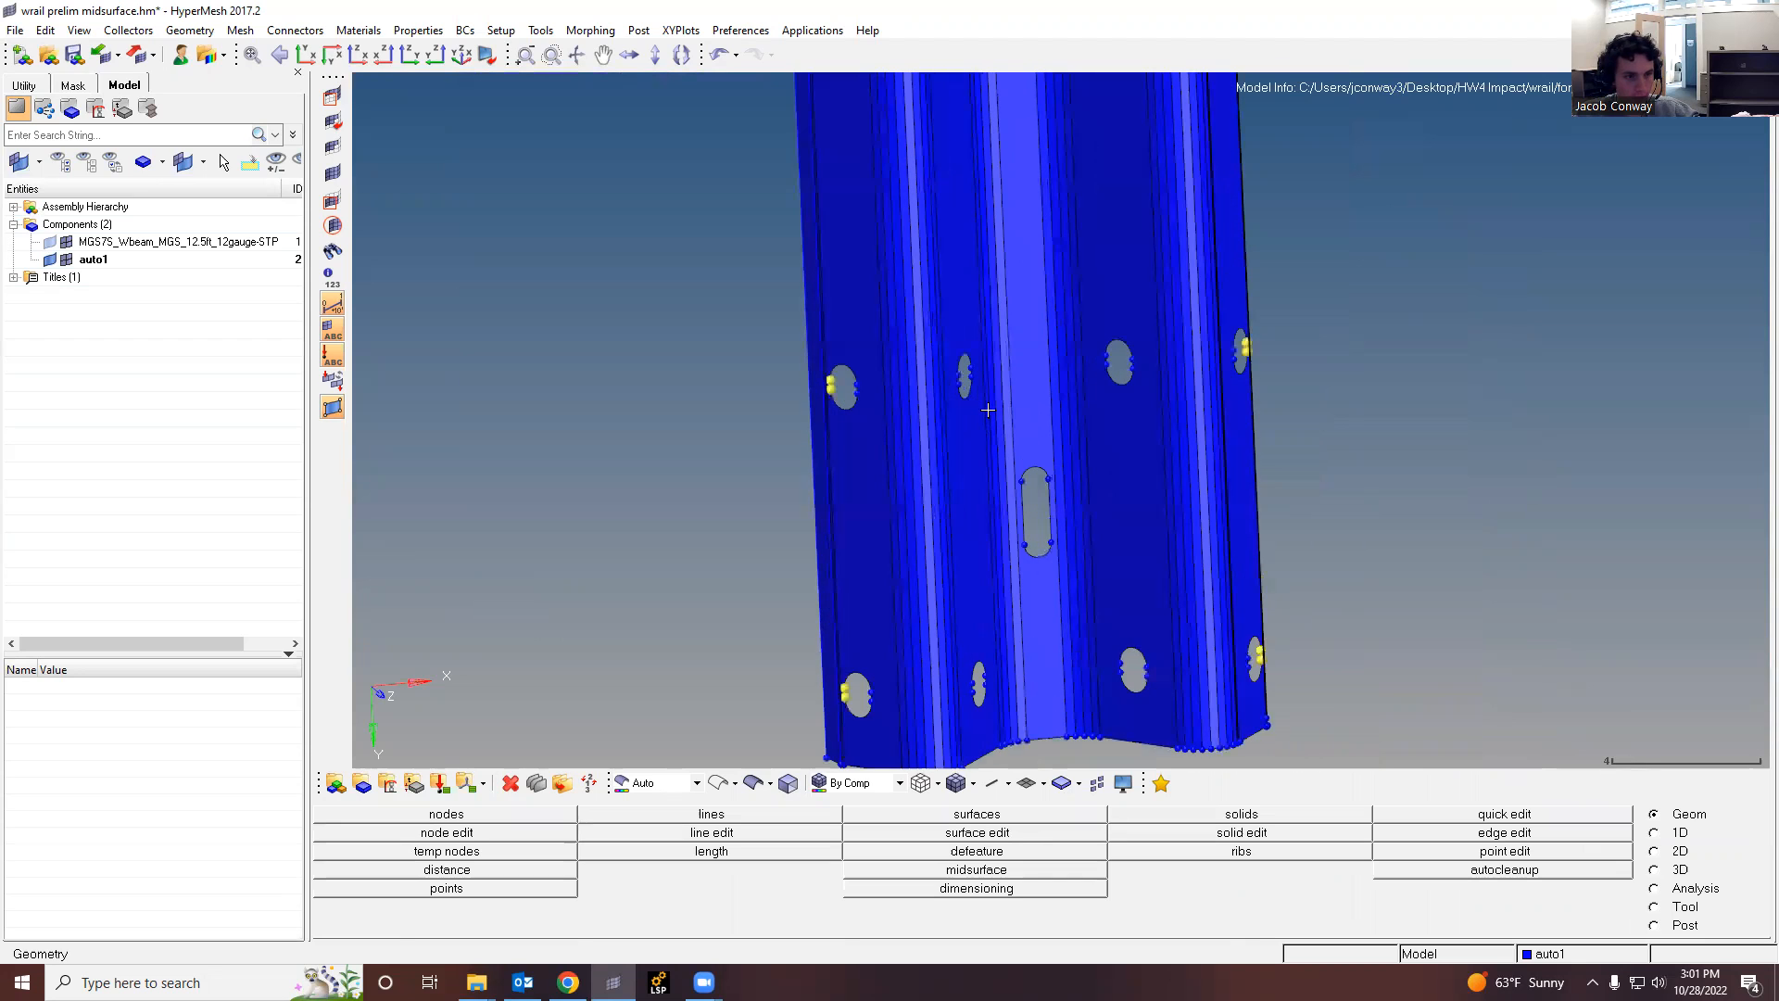
pyautogui.scroll(1, 987, 409)
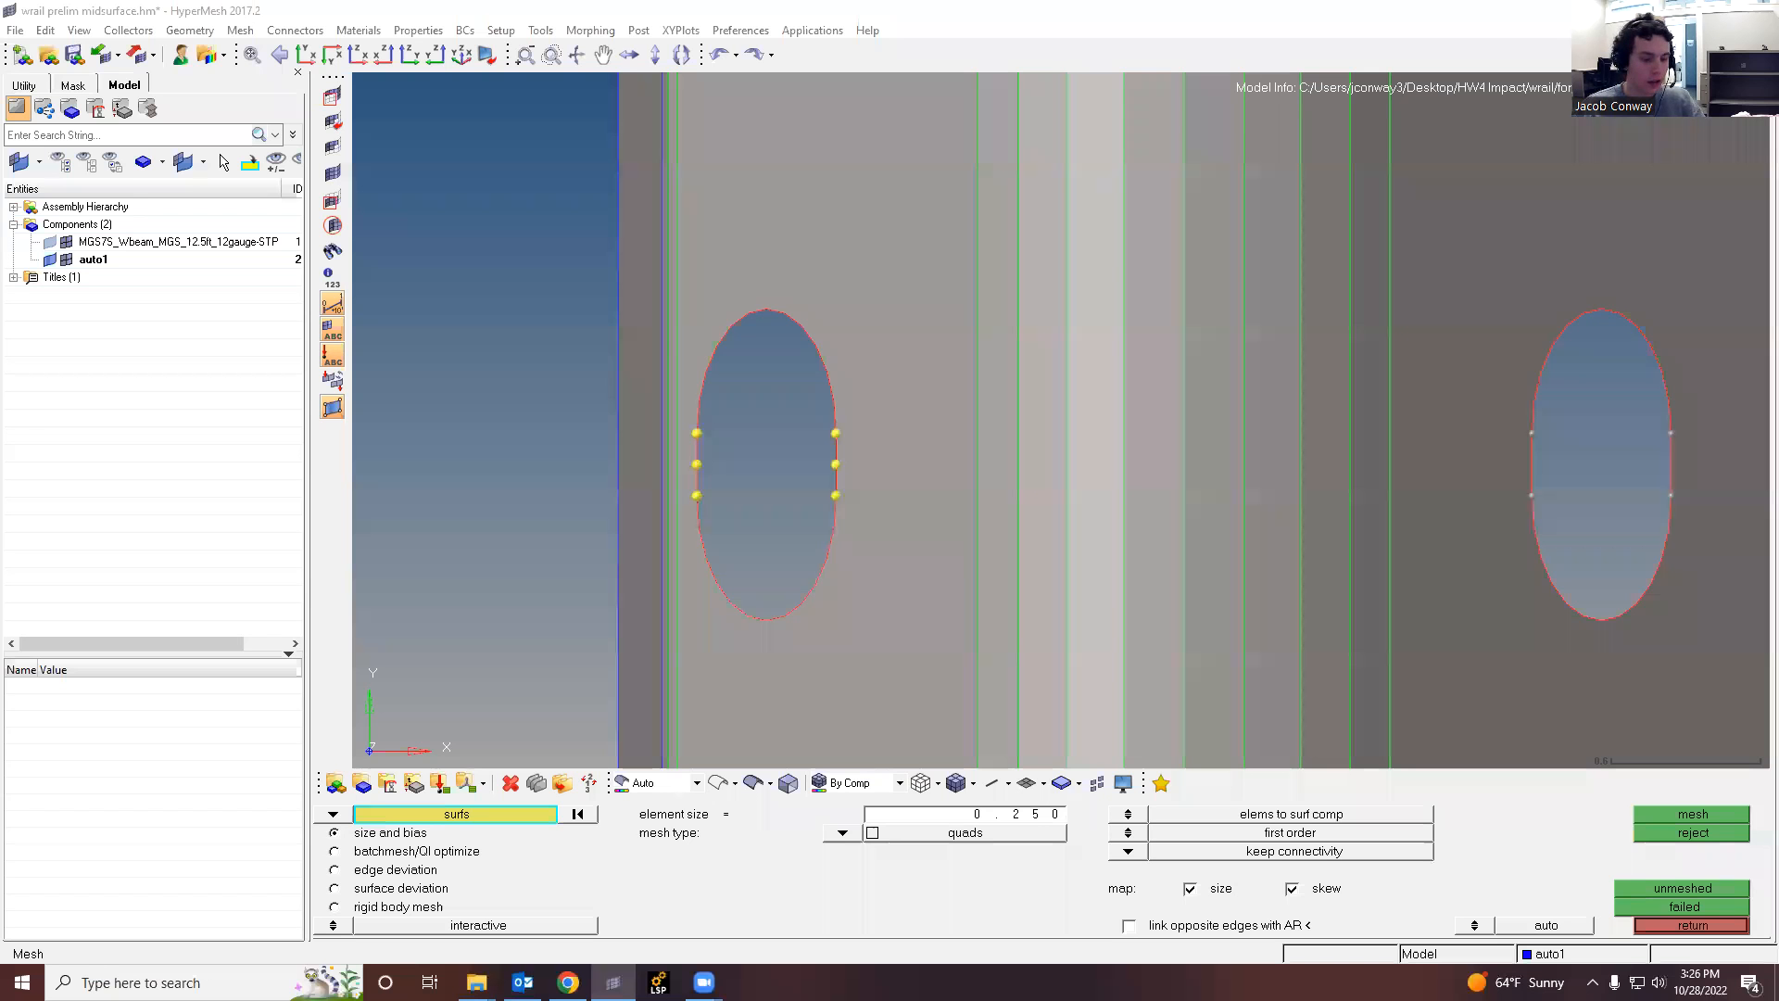
# Step: Examine the bolt holes, their edge nodes and the trim line through the central slot, comparing both ends of the rail
pyautogui.scroll(-5, 786, 486)
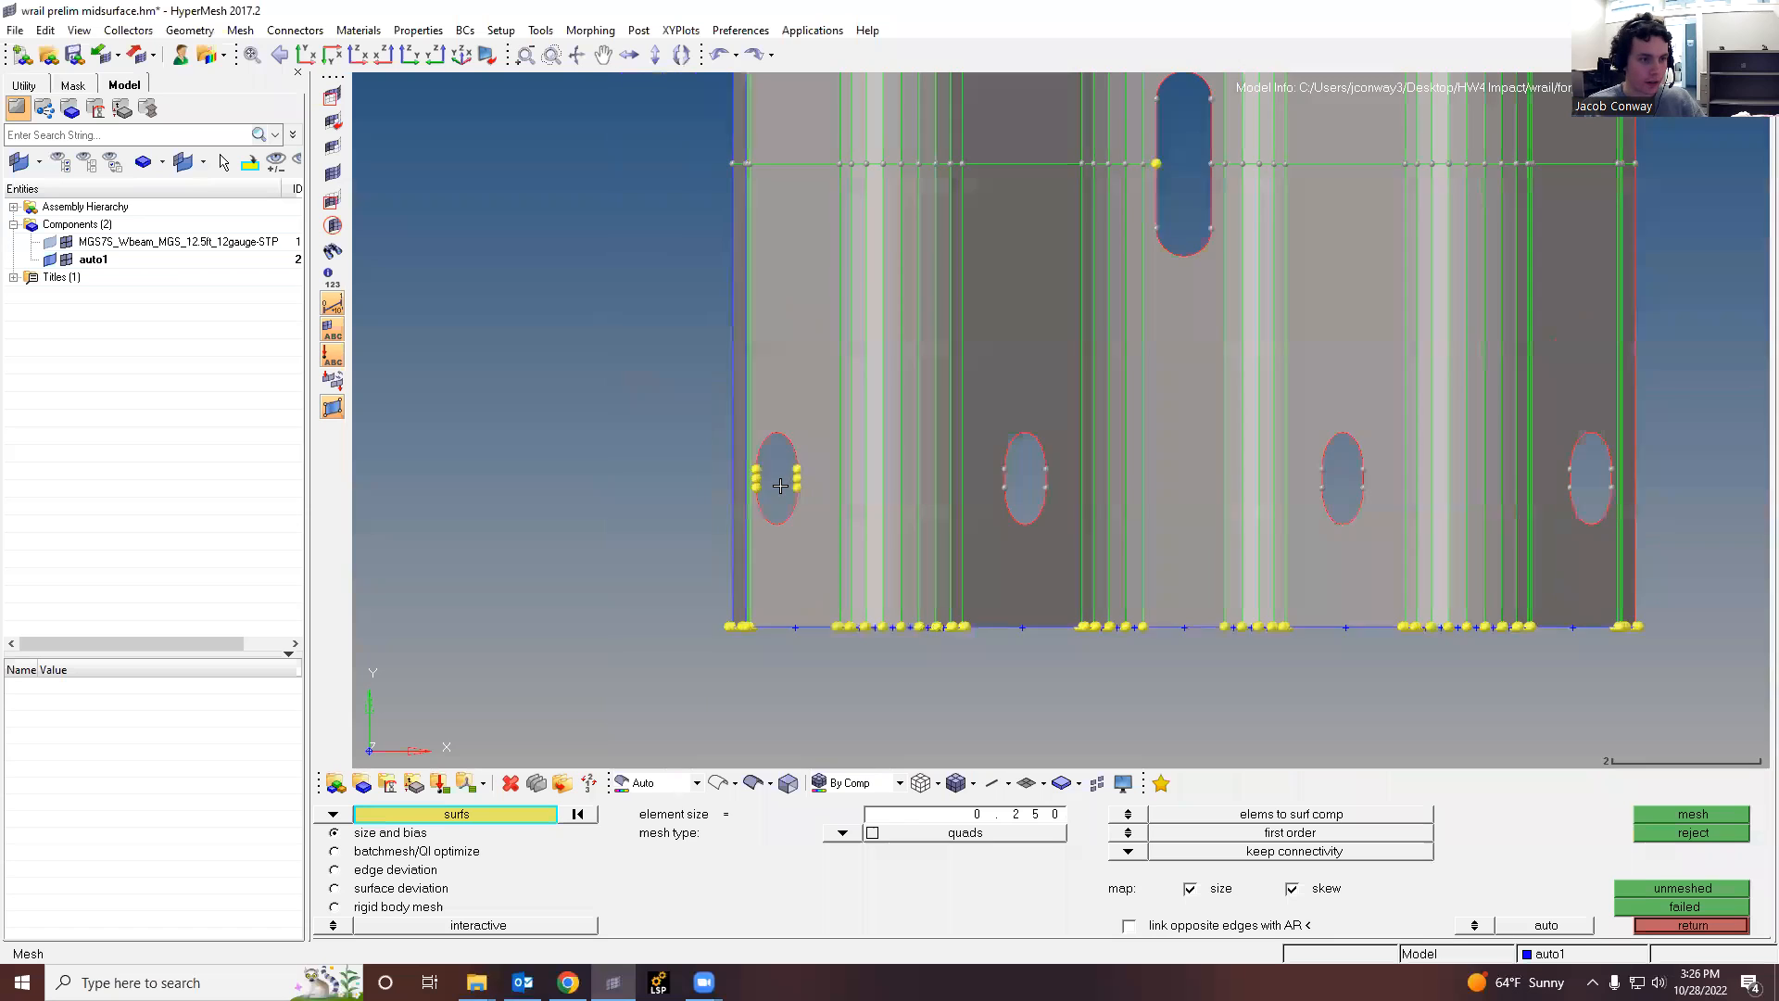
pyautogui.scroll(-3, 800, 499)
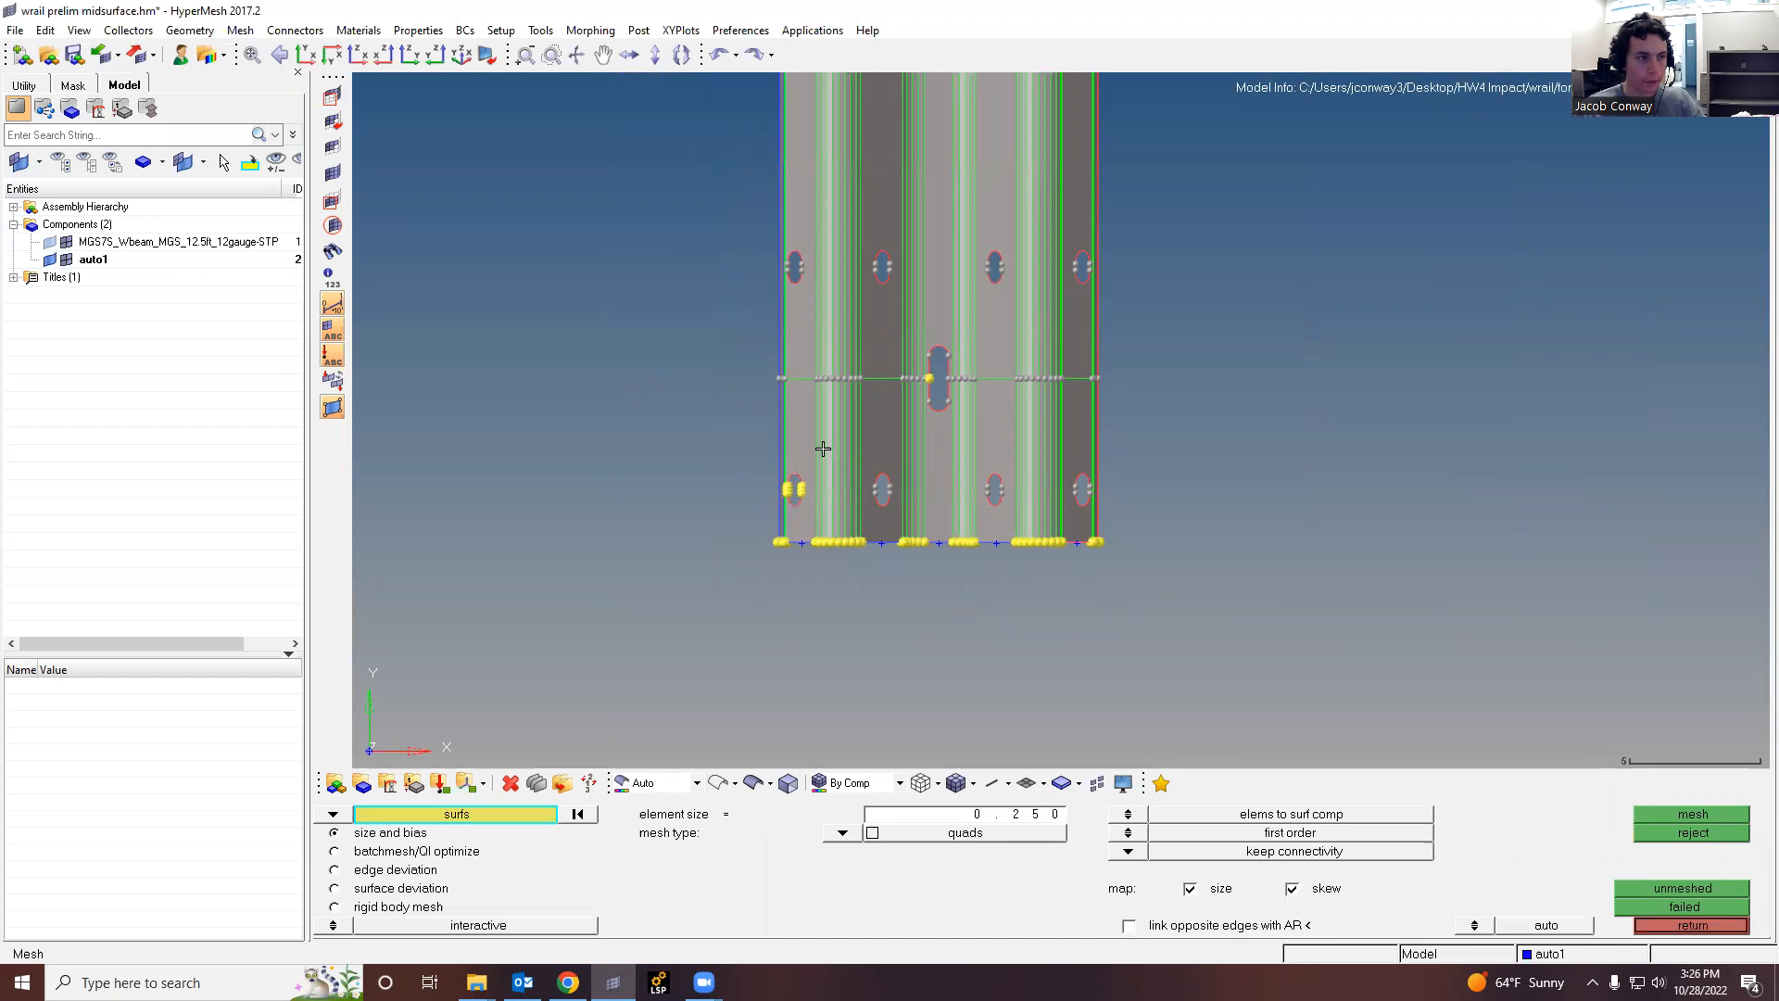
pyautogui.scroll(5, 815, 411)
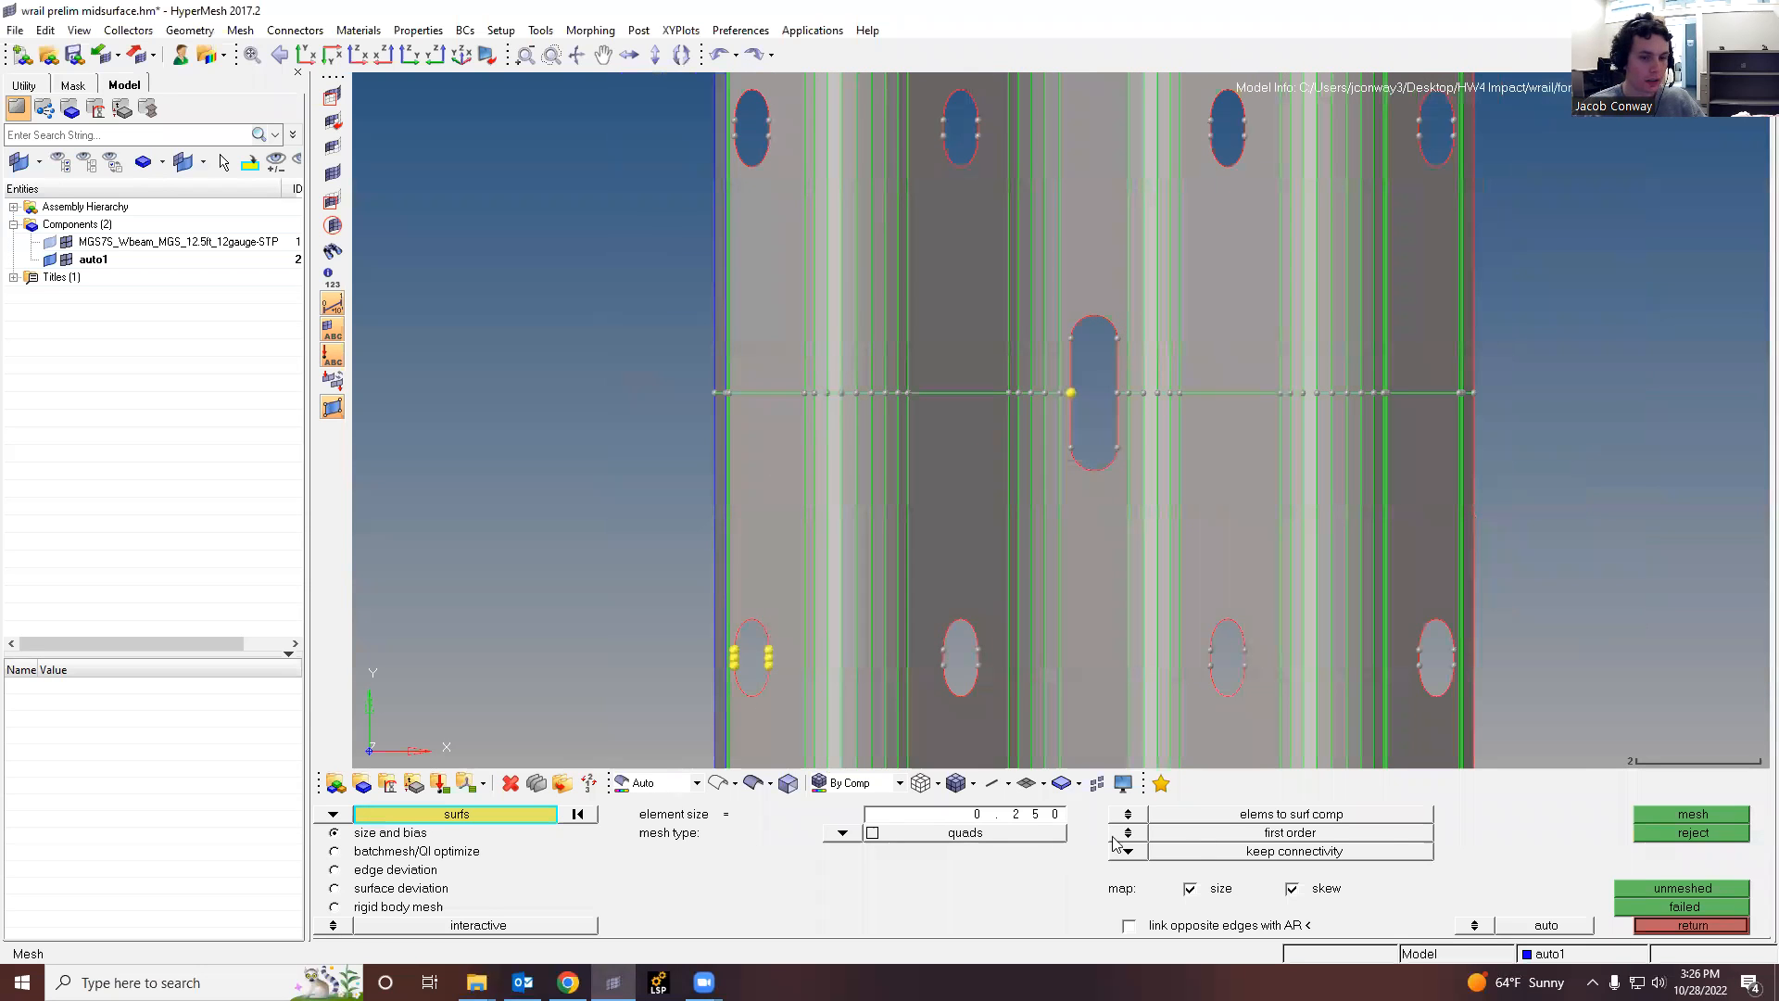
pyautogui.click(1726, 925)
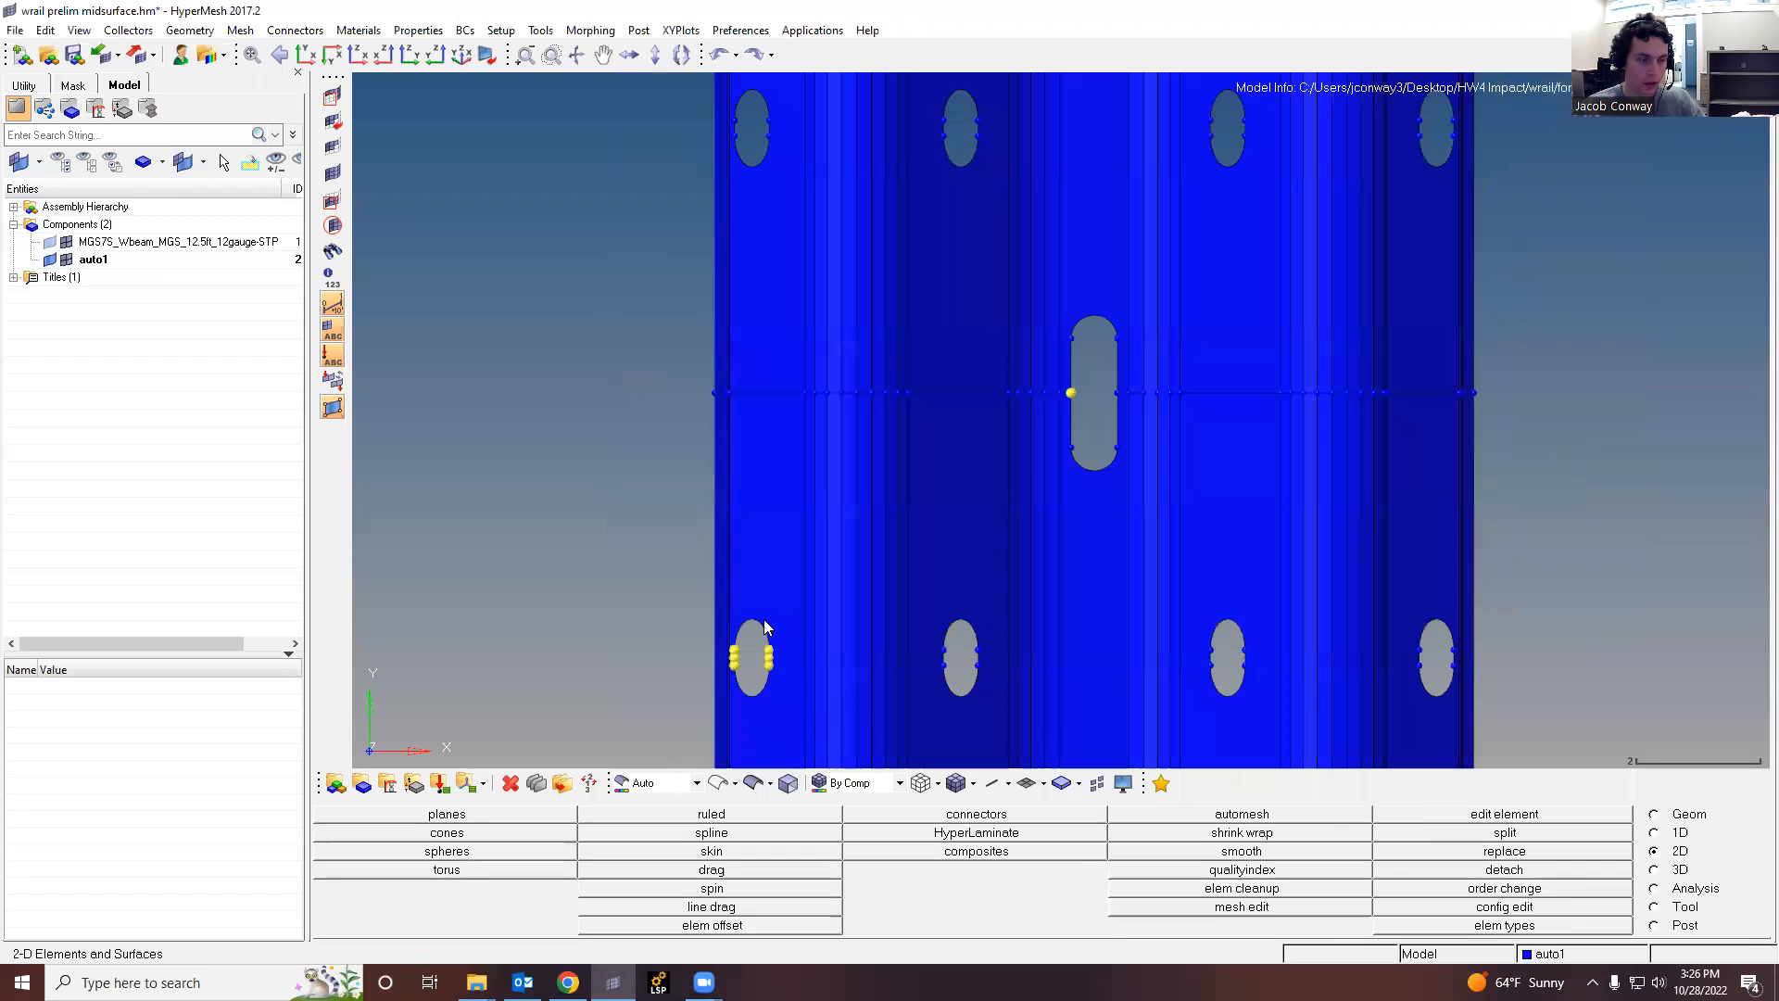
pyautogui.scroll(-2, 678, 504)
pyautogui.scroll(4, 724, 628)
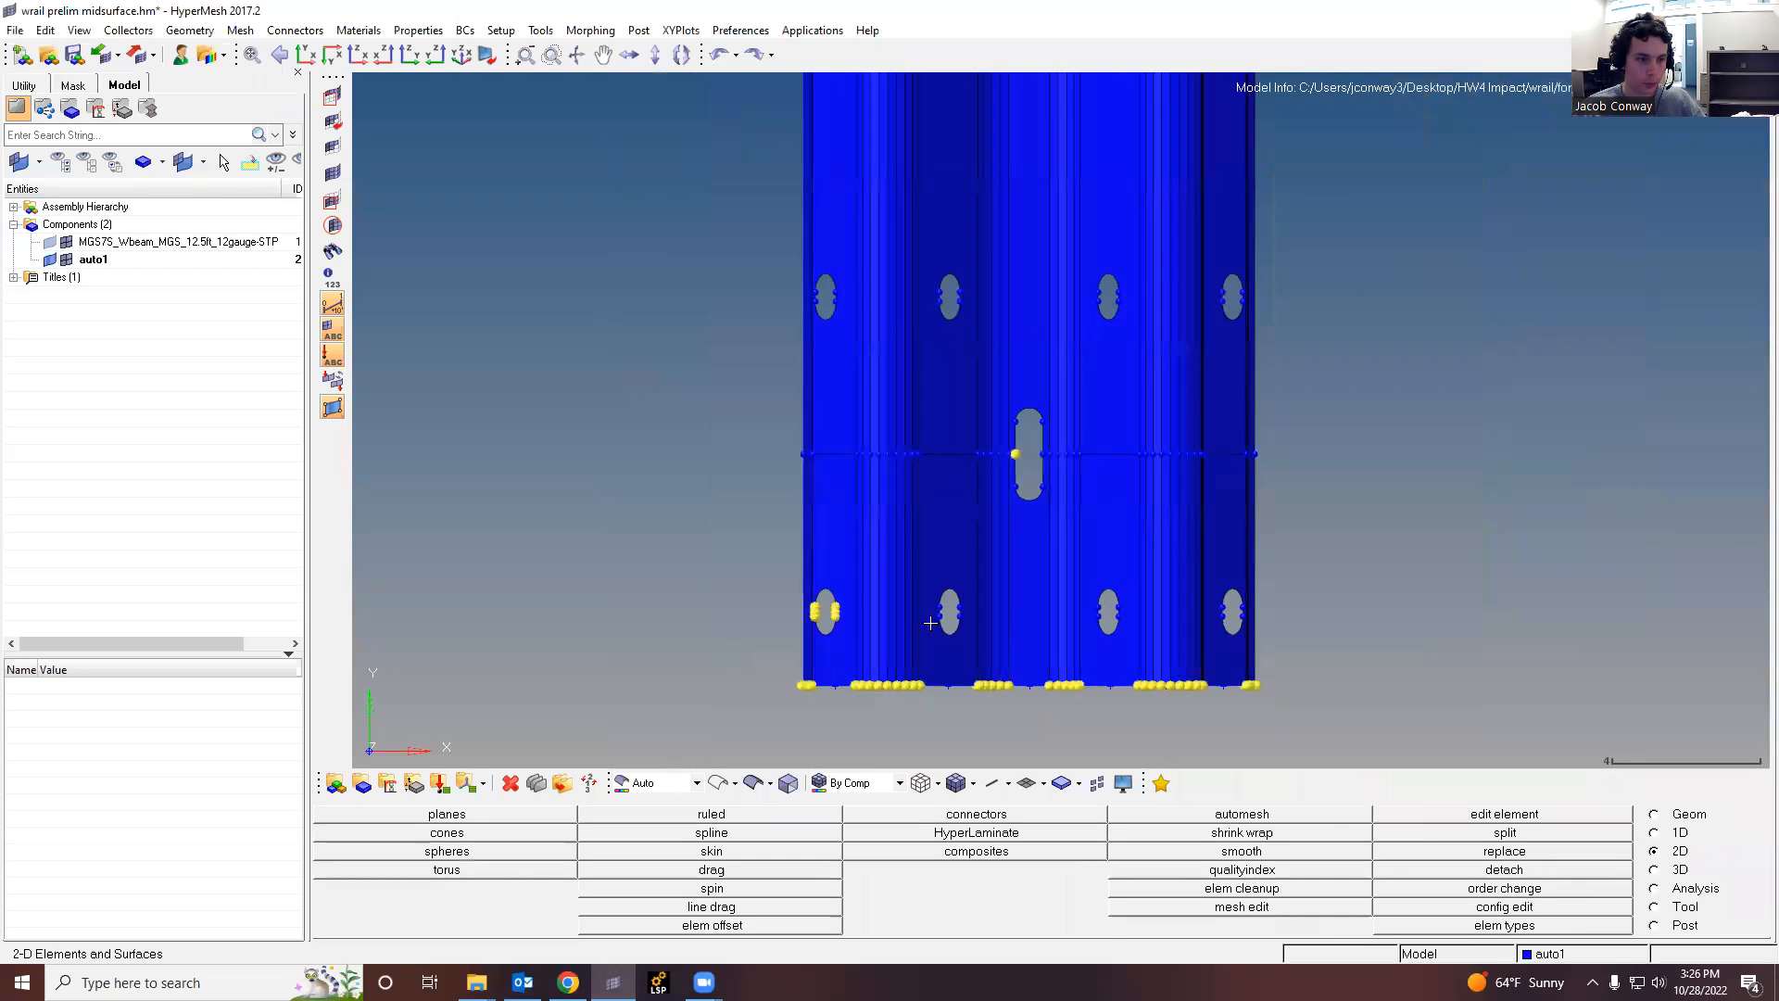
pyautogui.scroll(3, 724, 627)
pyautogui.scroll(-3, 908, 619)
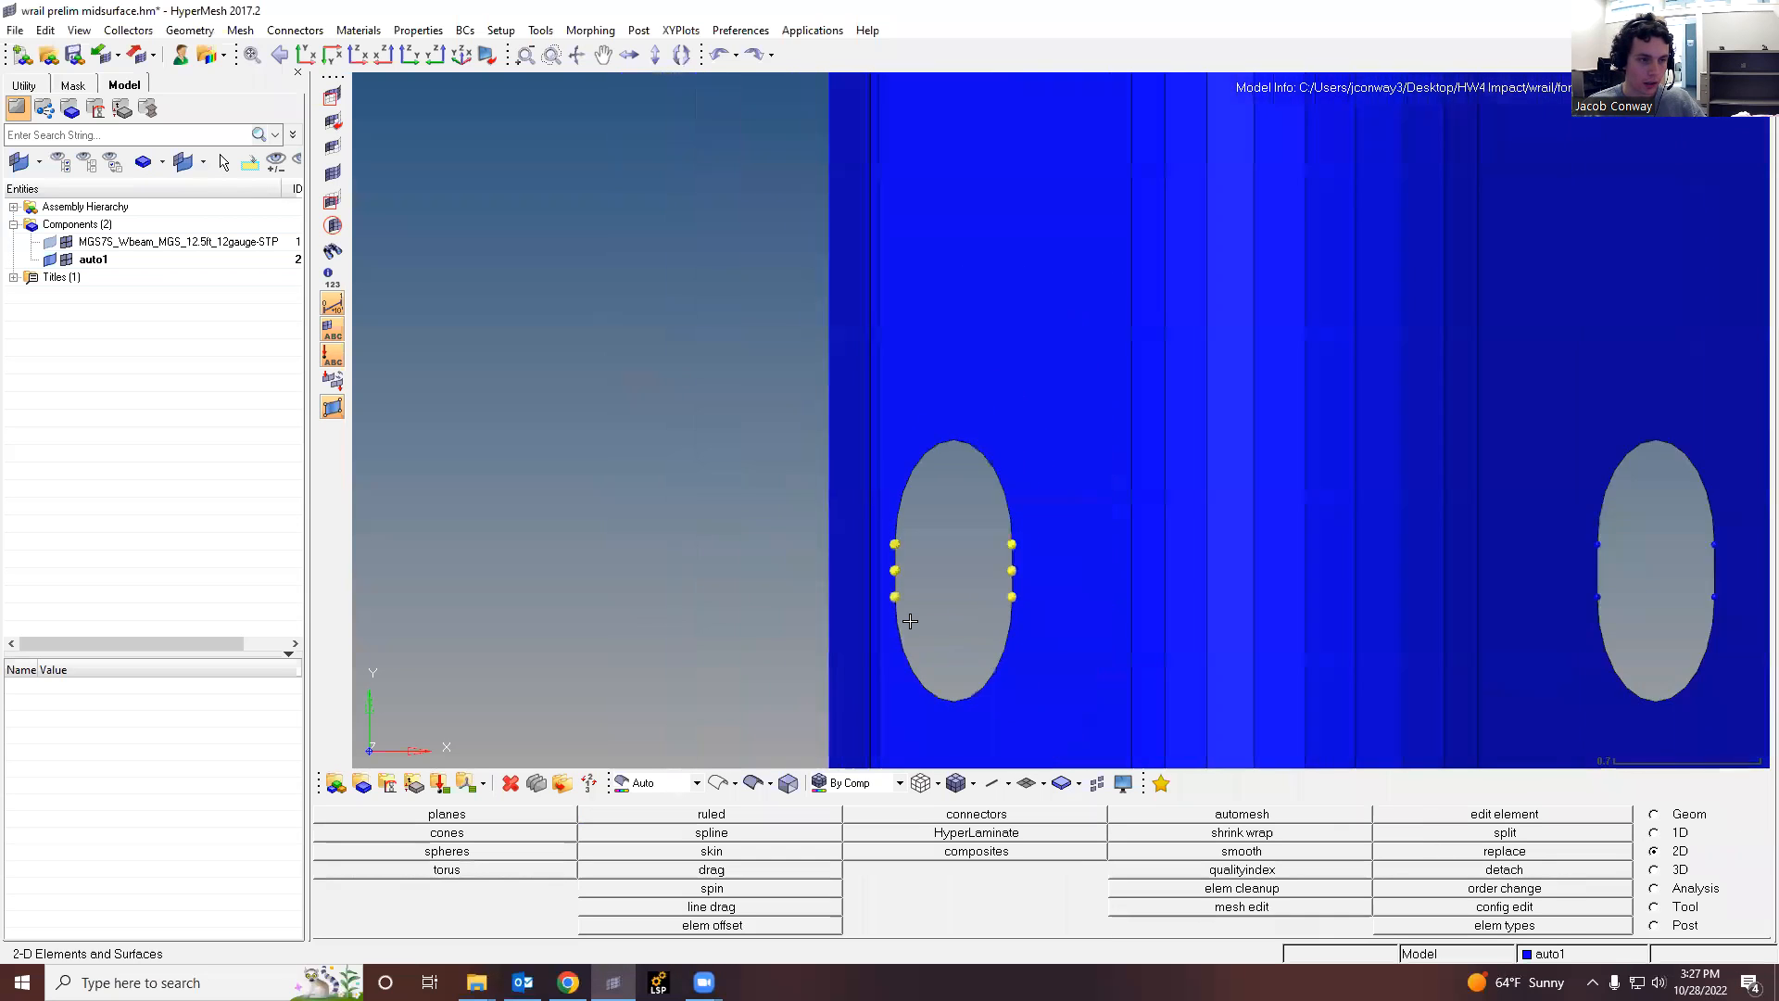
pyautogui.scroll(-3, 908, 621)
pyautogui.scroll(-6, 942, 637)
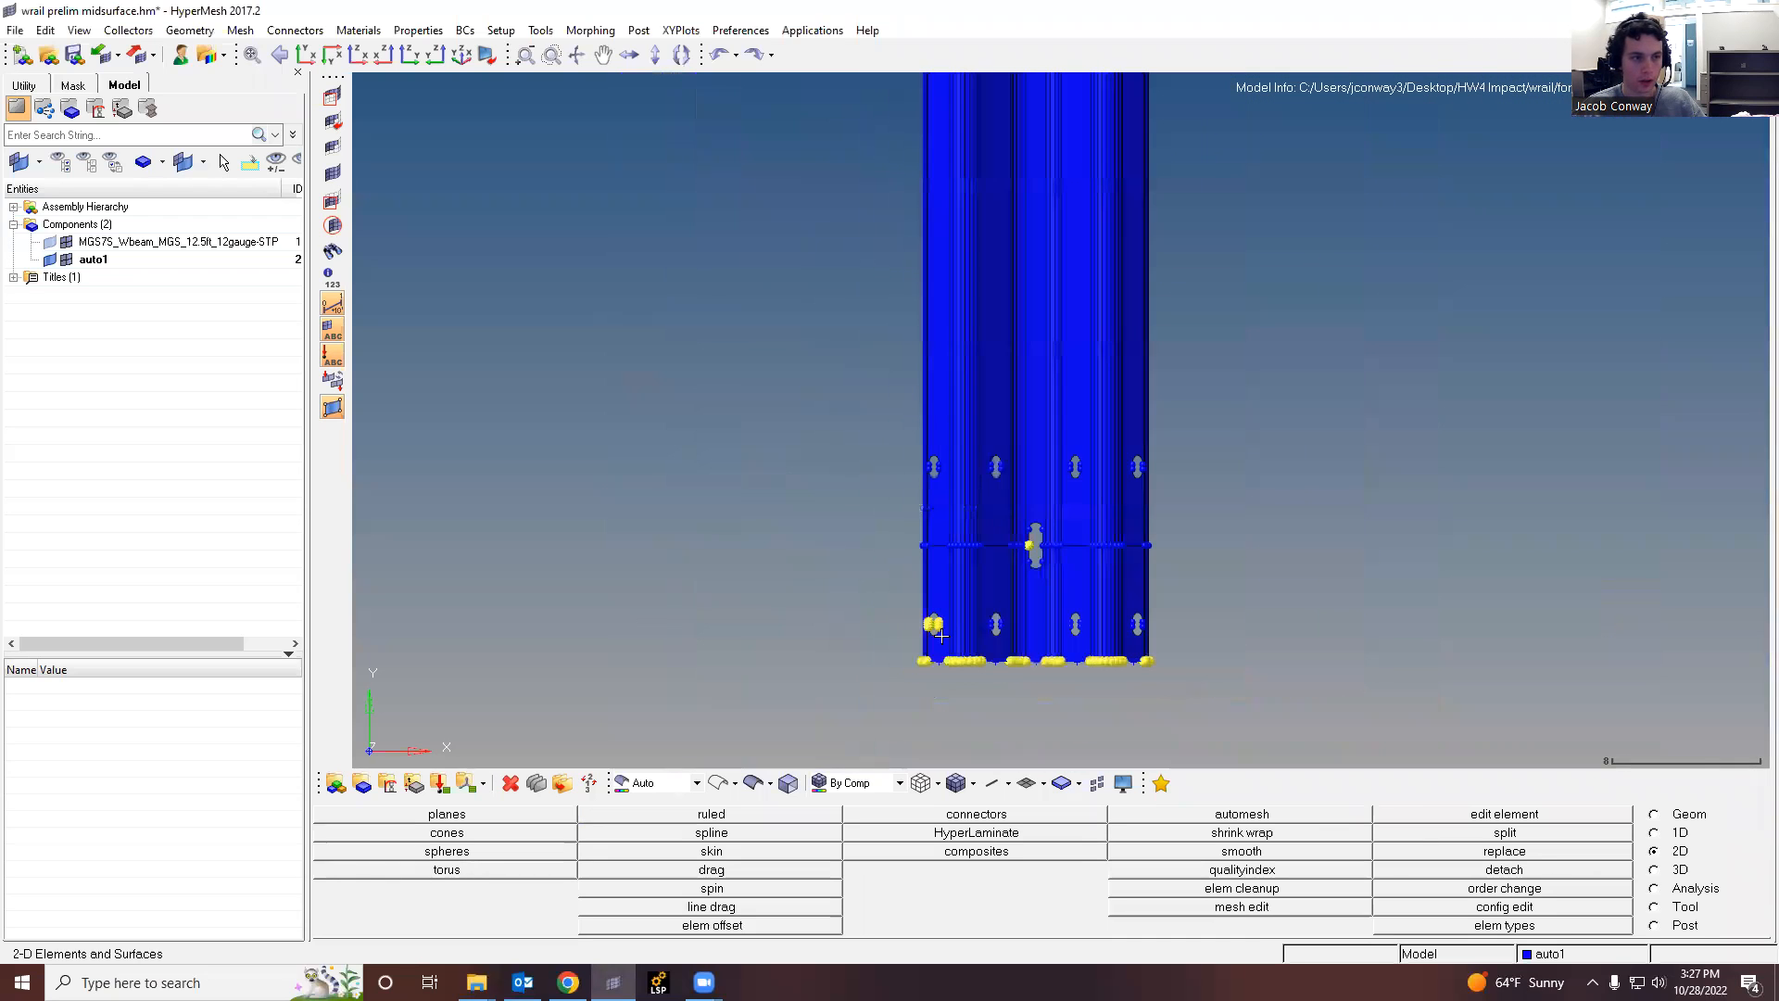
pyautogui.scroll(-3, 945, 649)
pyautogui.scroll(4, 990, 386)
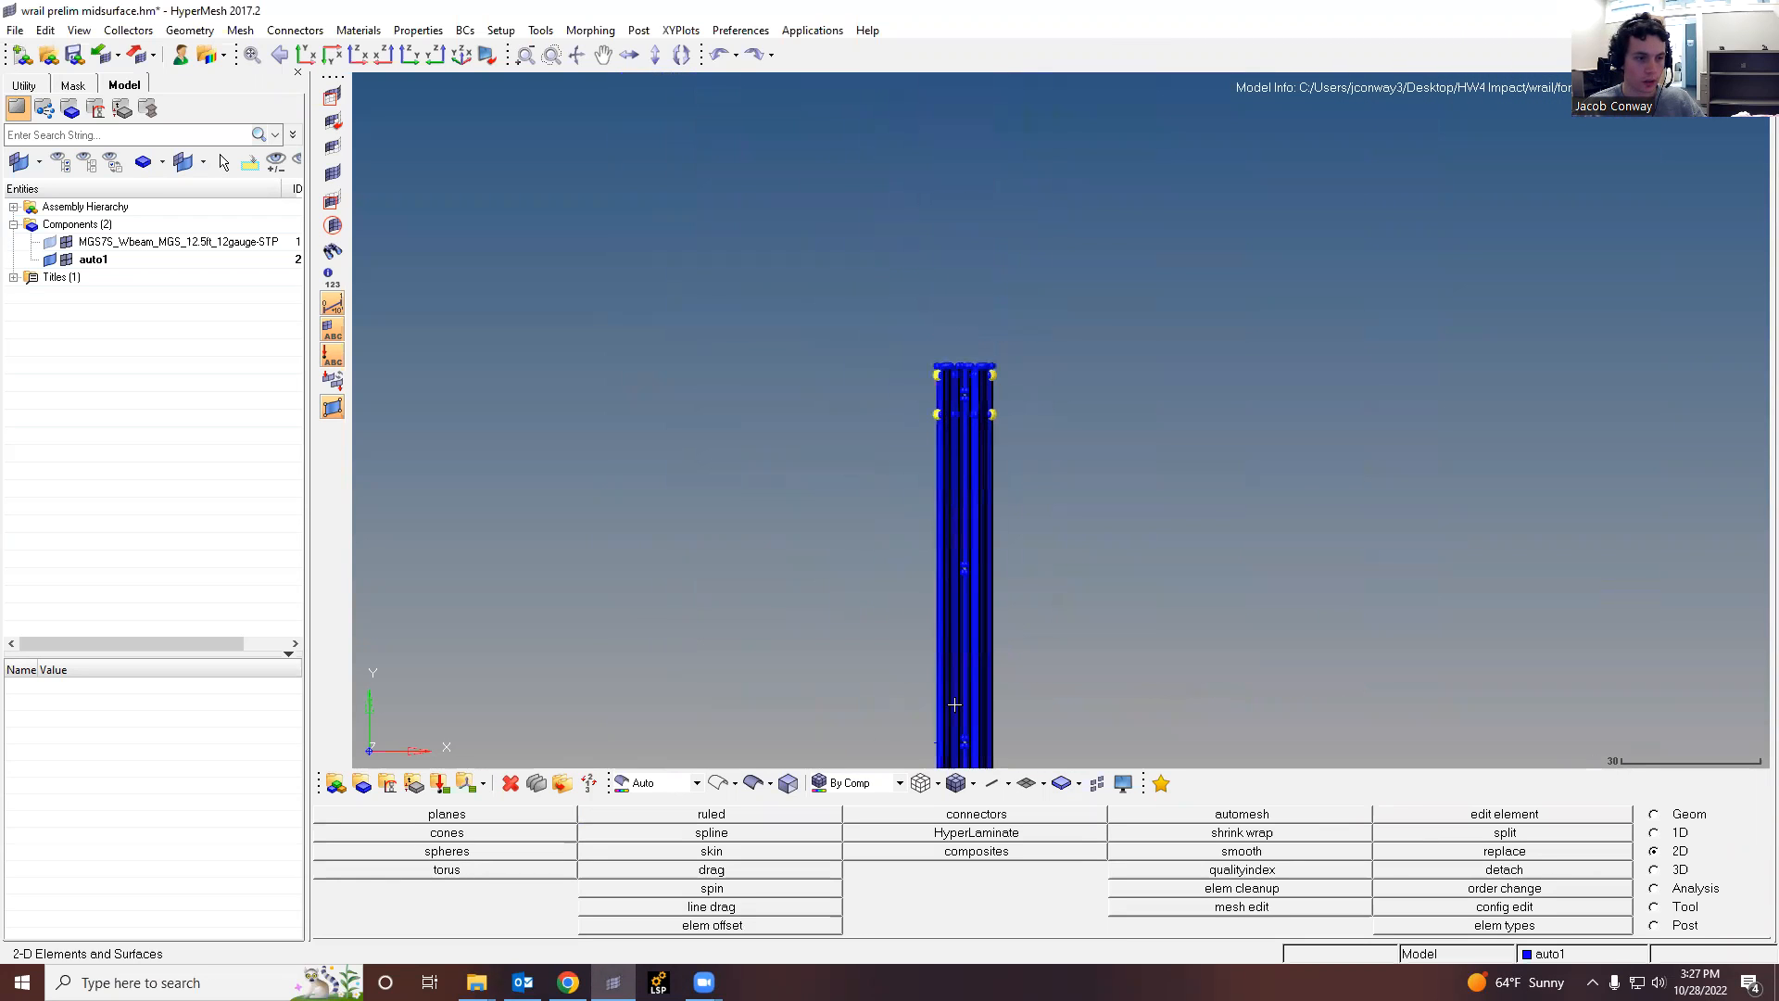
pyautogui.scroll(-3, 989, 385)
pyautogui.scroll(4, 997, 681)
pyautogui.scroll(-3, 999, 658)
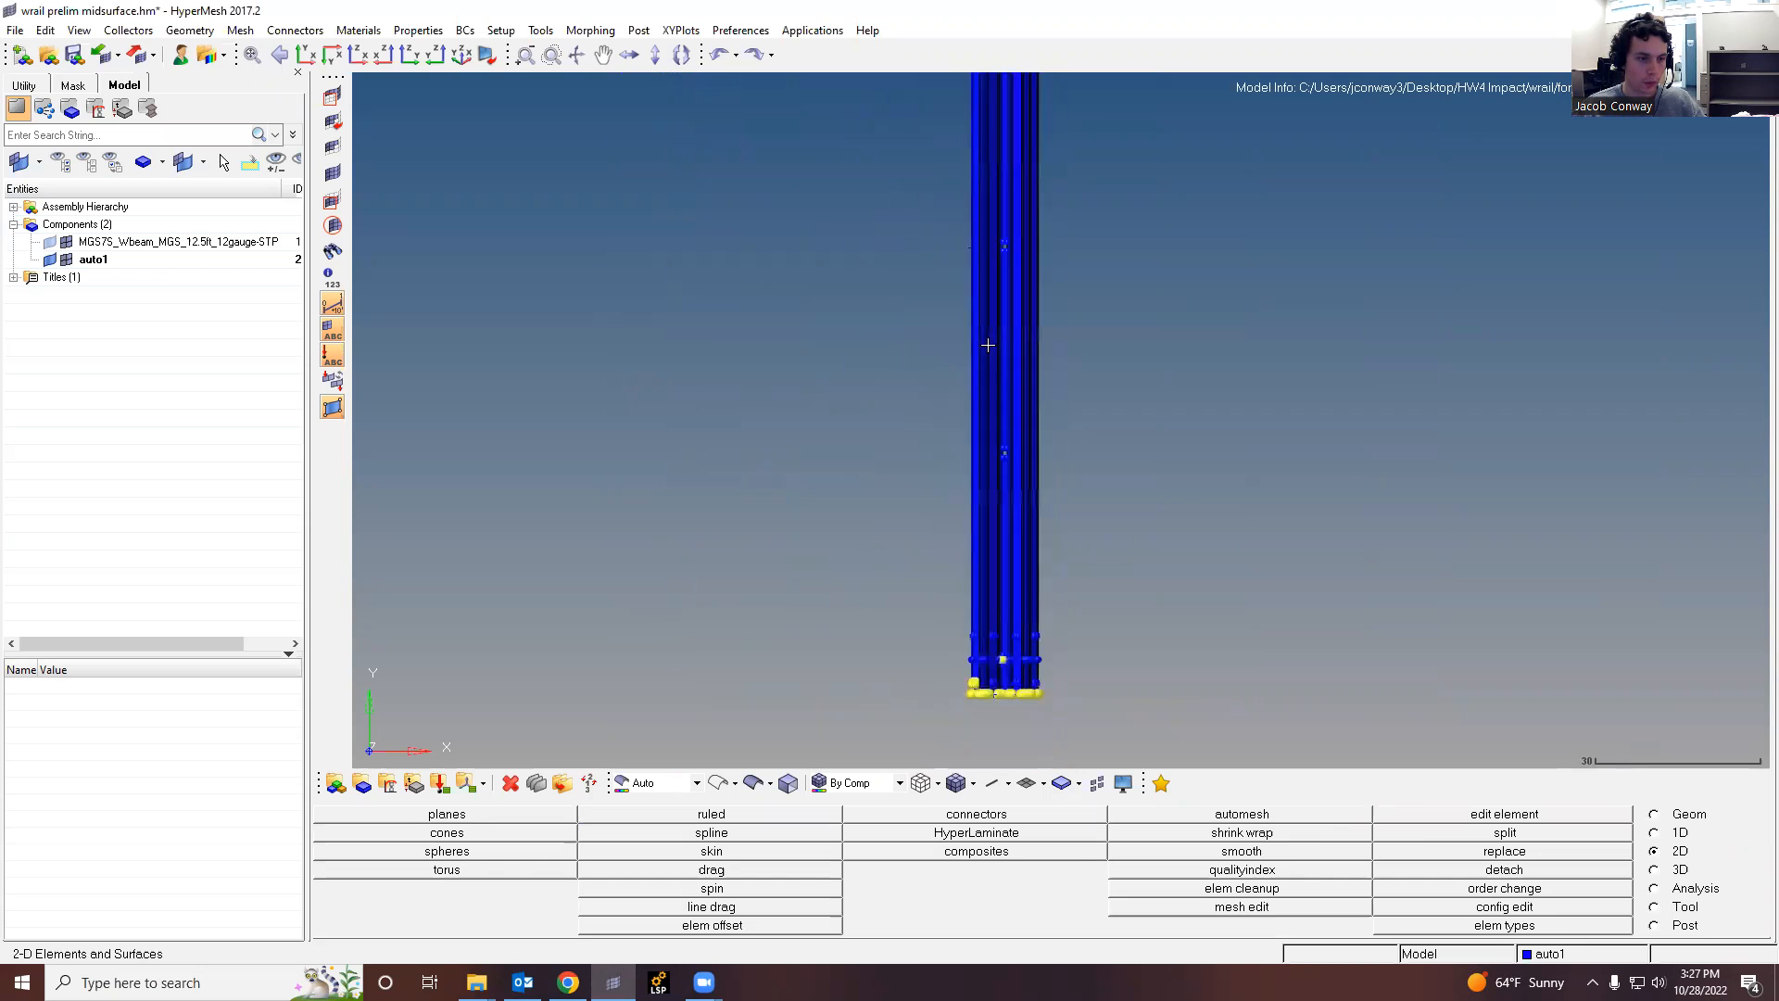
pyautogui.scroll(4, 999, 638)
pyautogui.scroll(5, 927, 445)
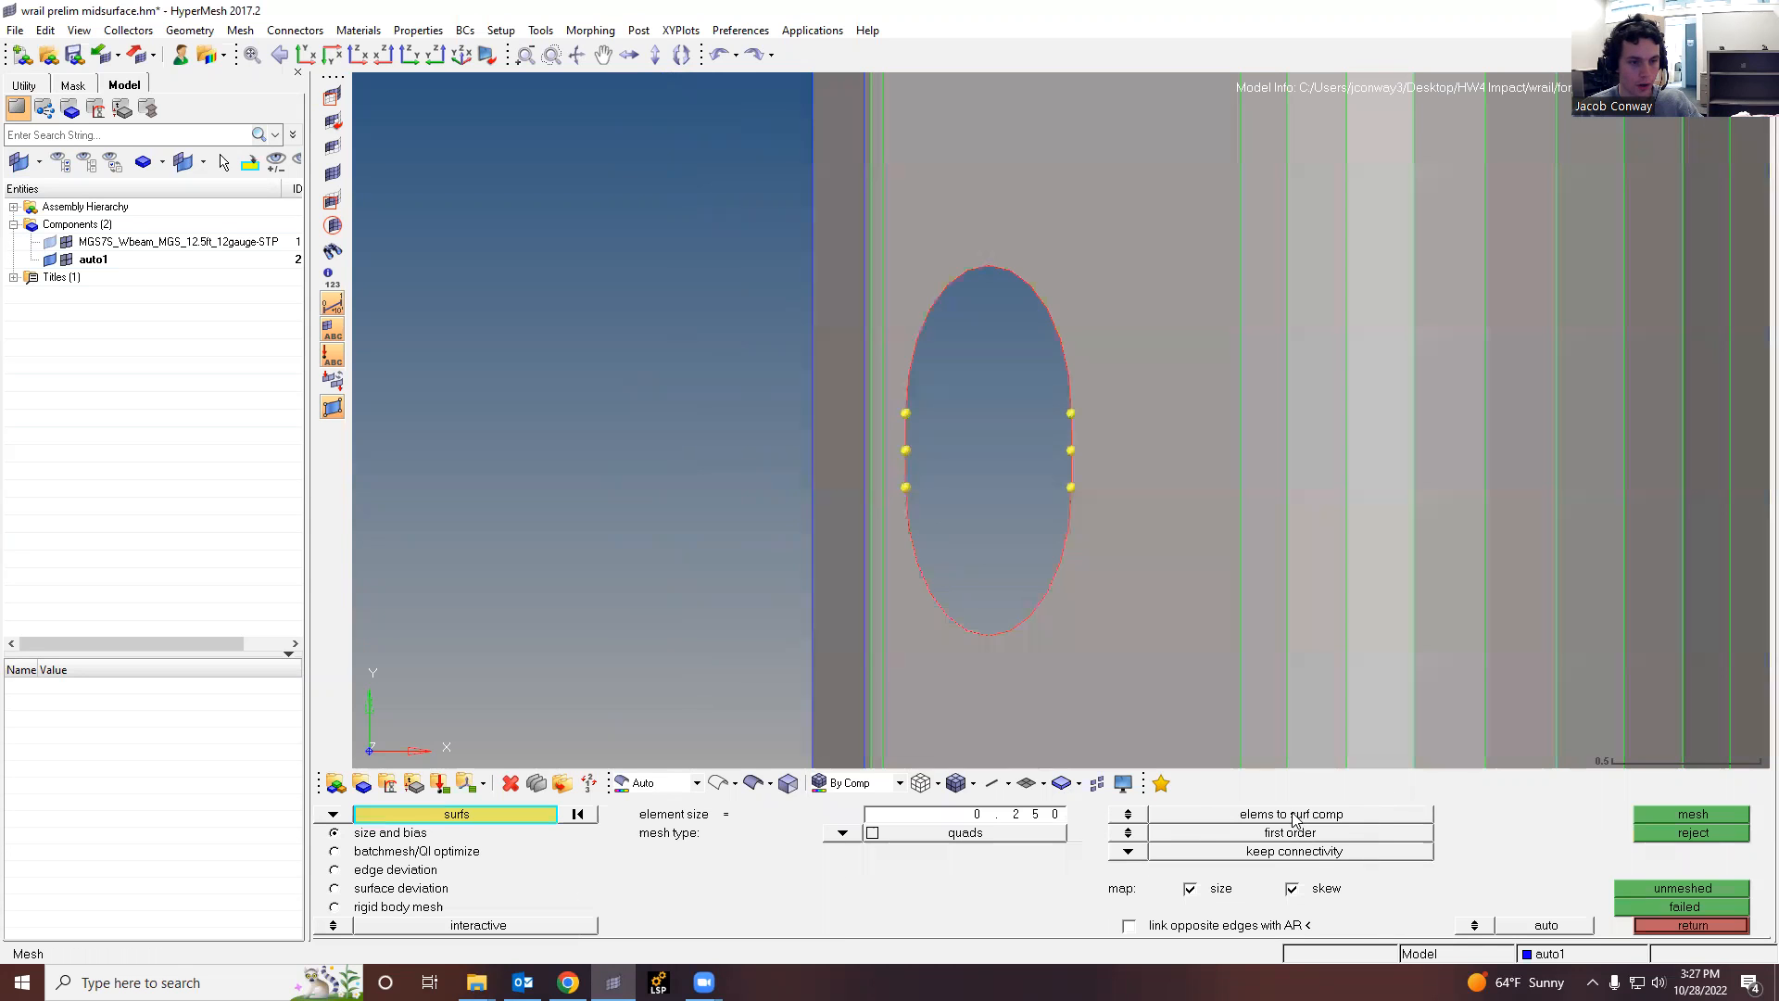
pyautogui.click(1297, 815)
pyautogui.scroll(-5, 1136, 664)
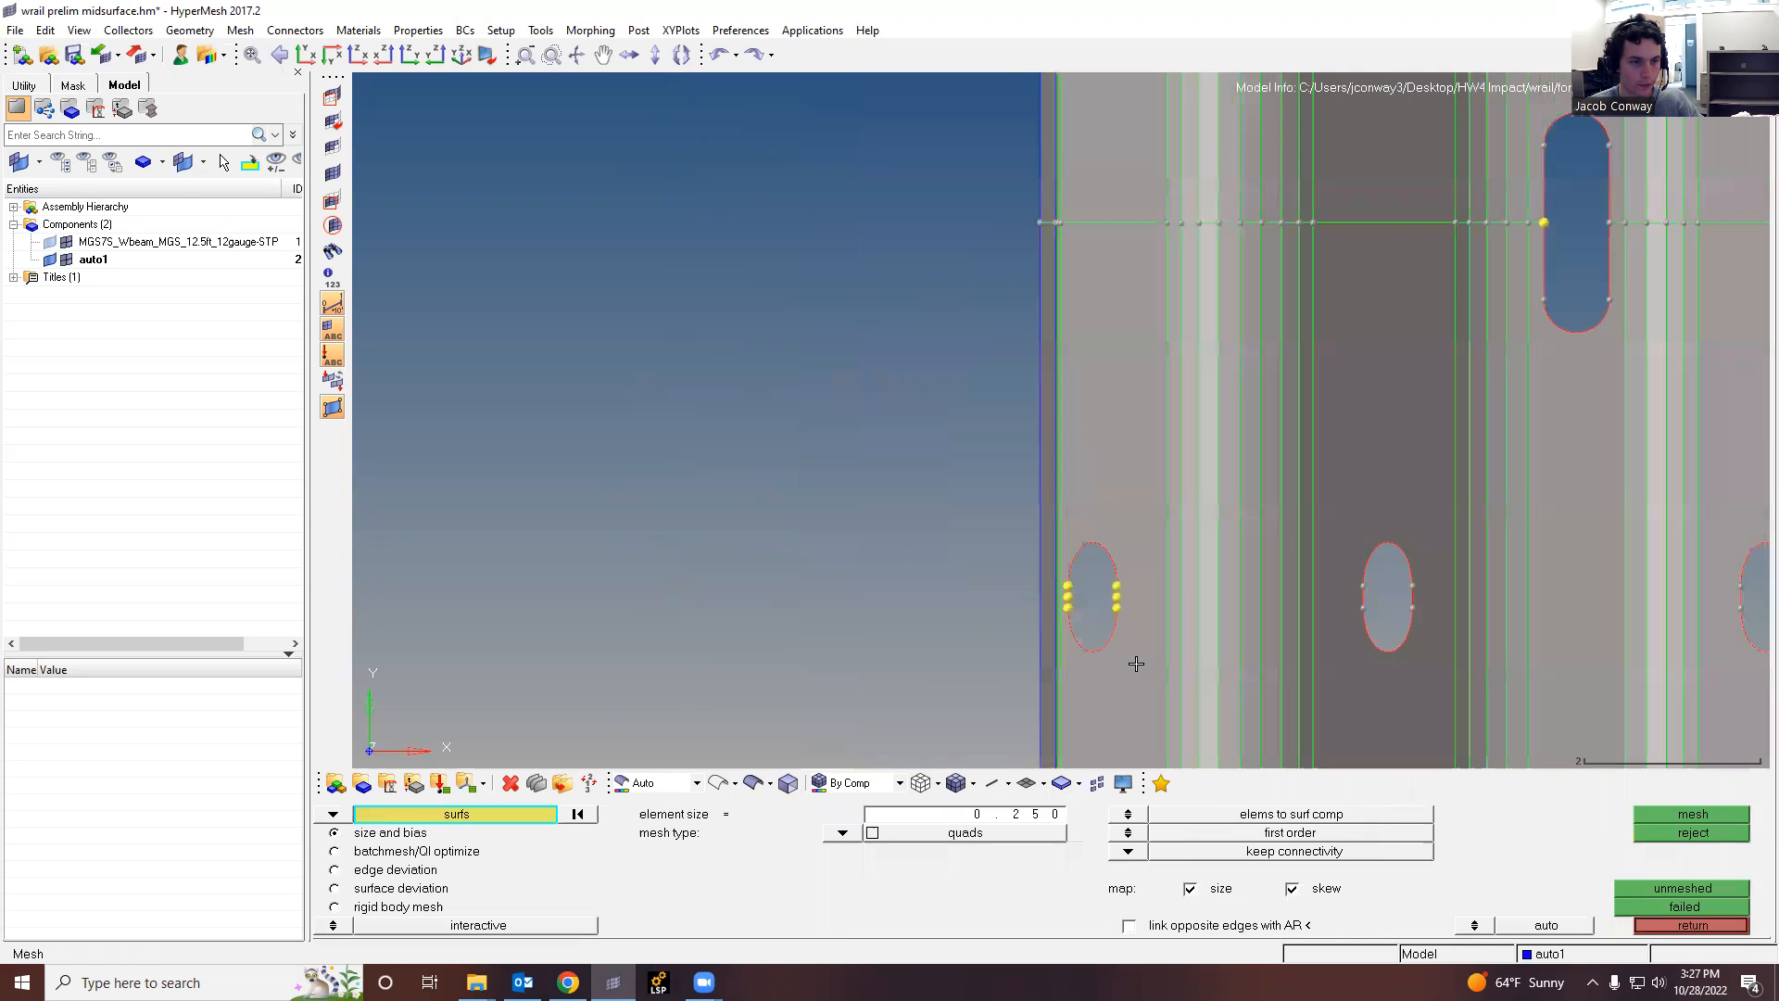
pyautogui.click(1690, 925)
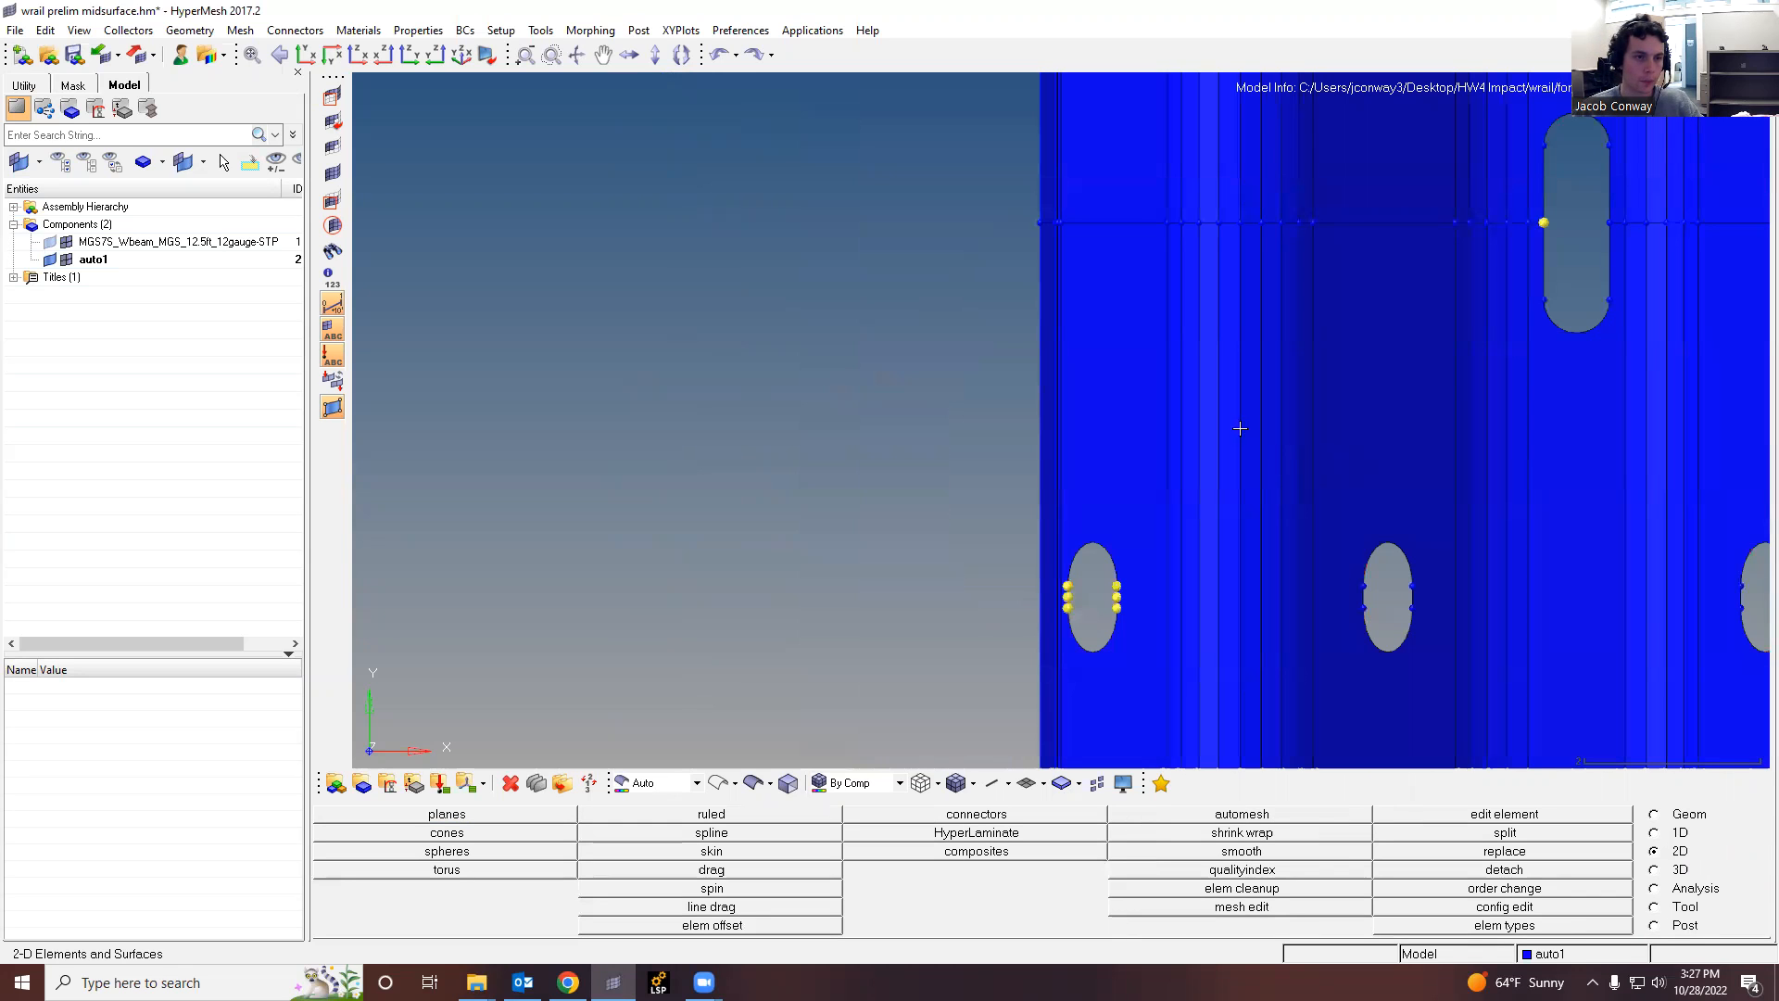
# Step: Reject the y-axis plane trim that cuts across the rail through the middle of the central slot near the -Y end
pyautogui.scroll(-5, 1183, 612)
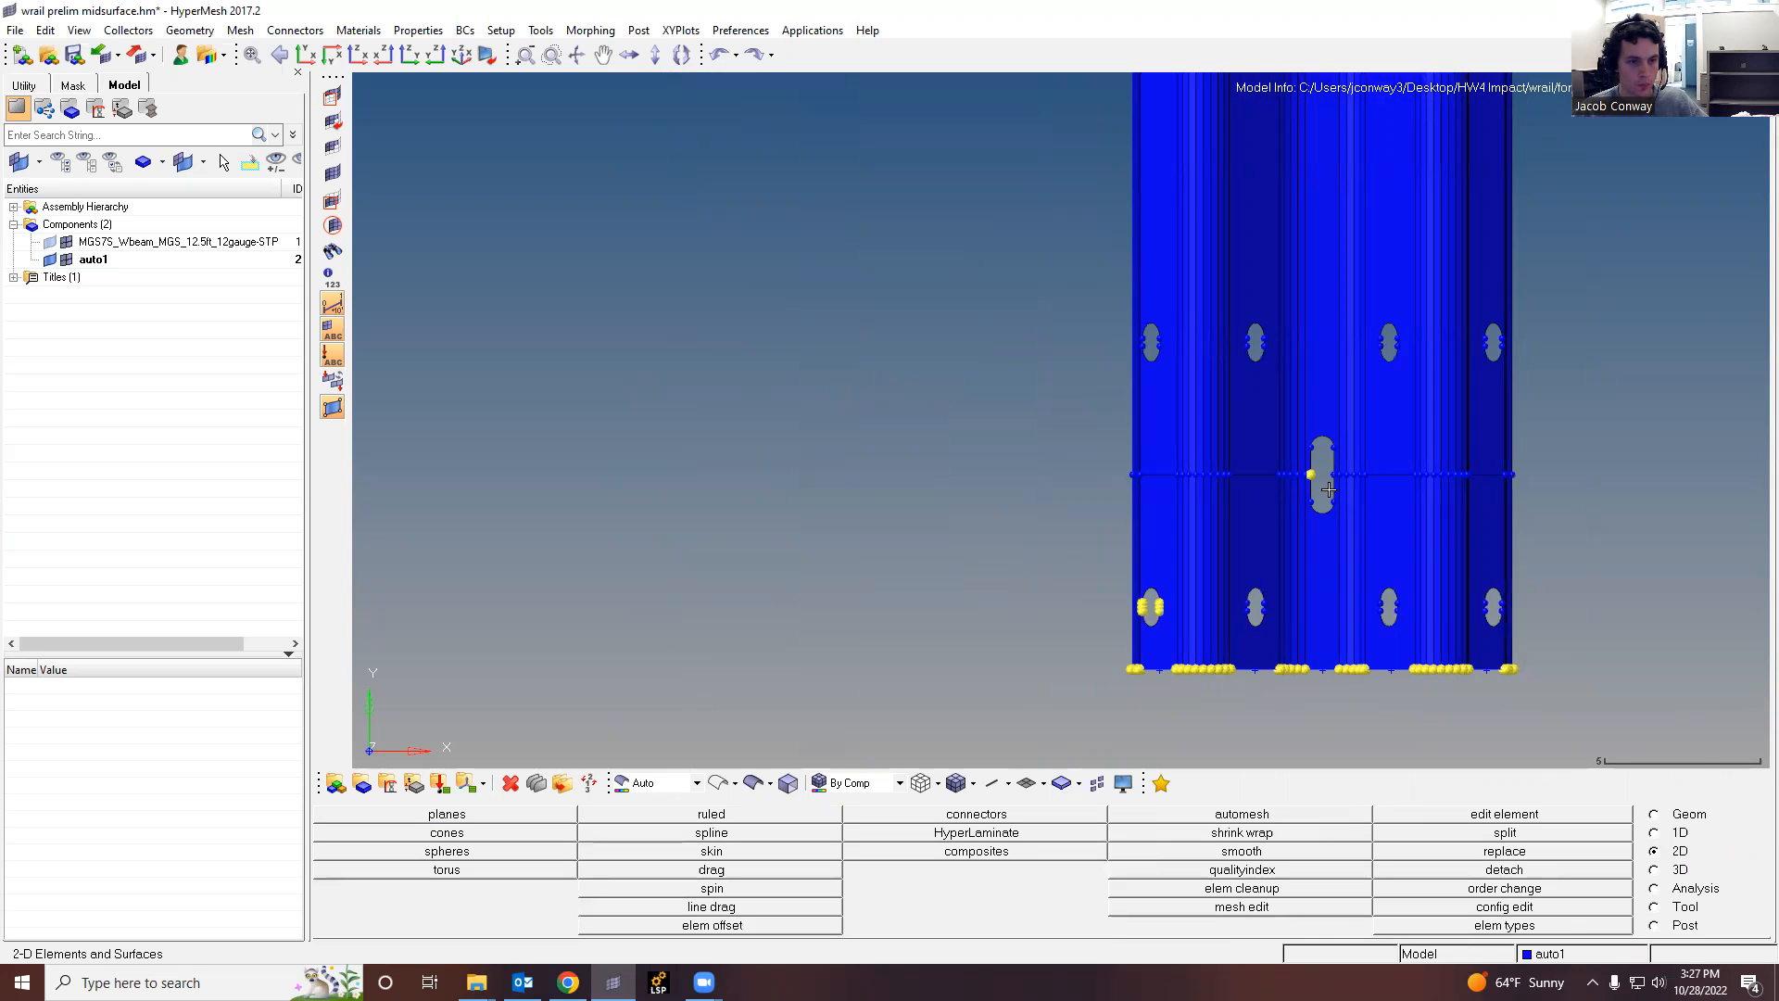
pyautogui.scroll(5, 1329, 489)
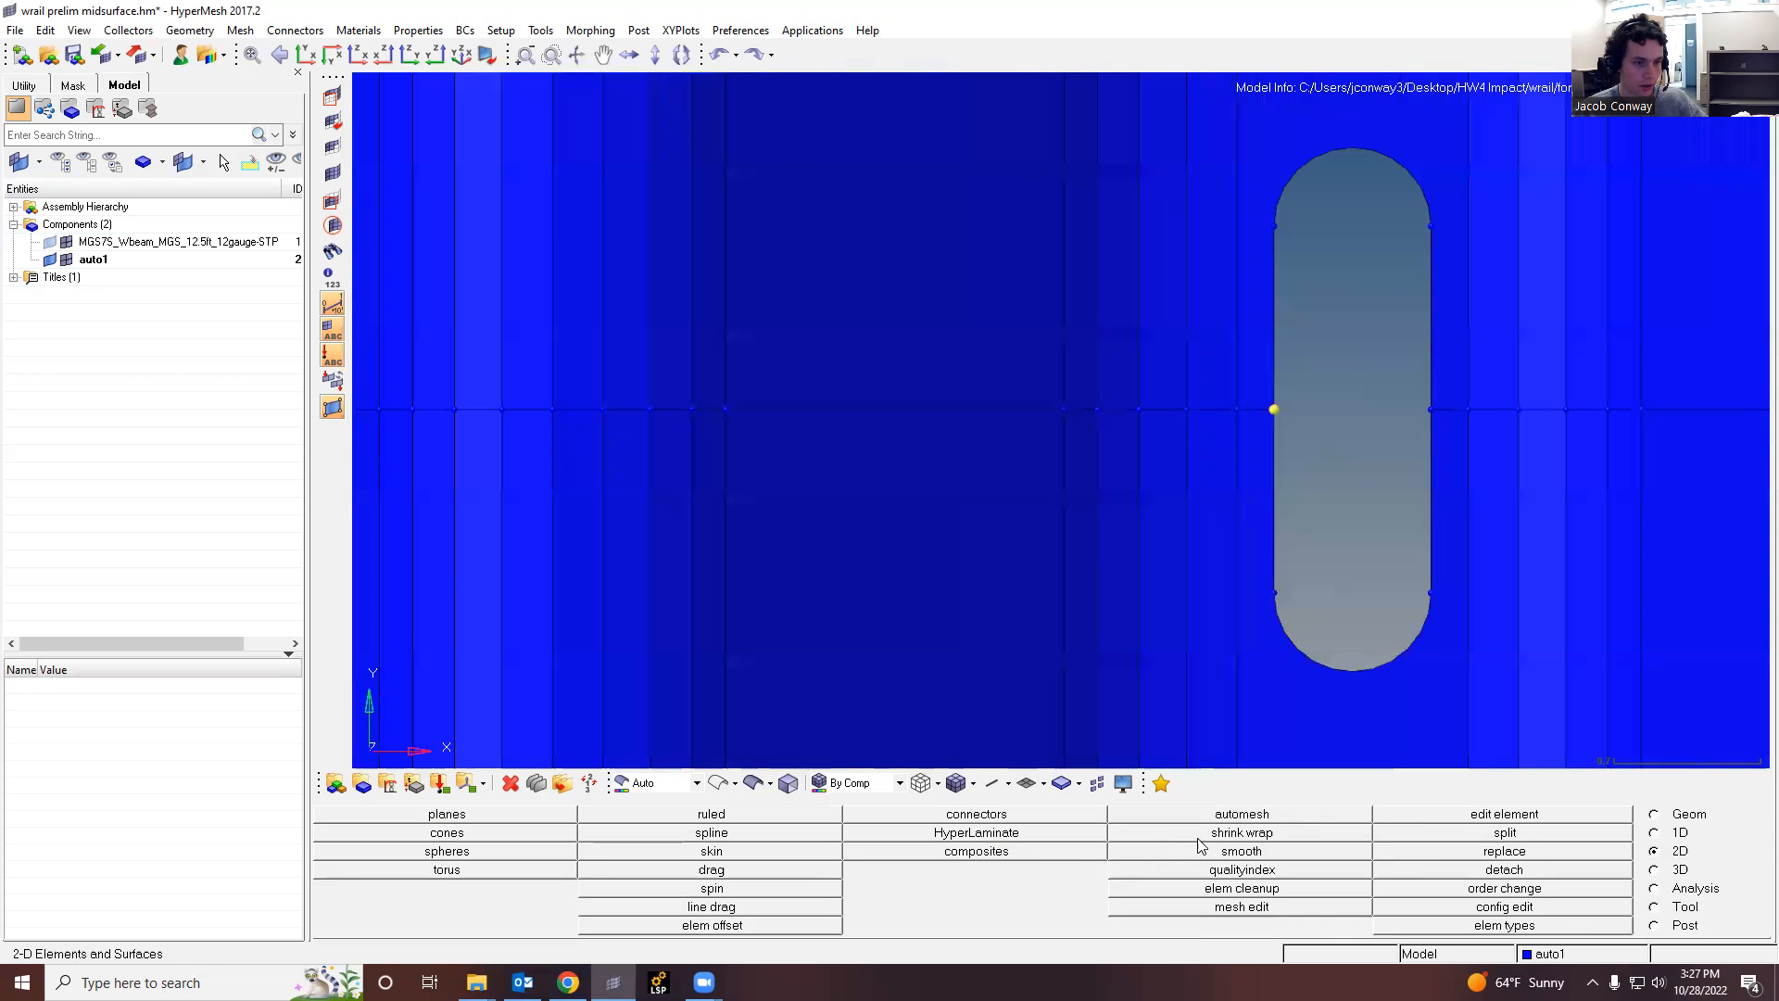
pyautogui.click(1654, 815)
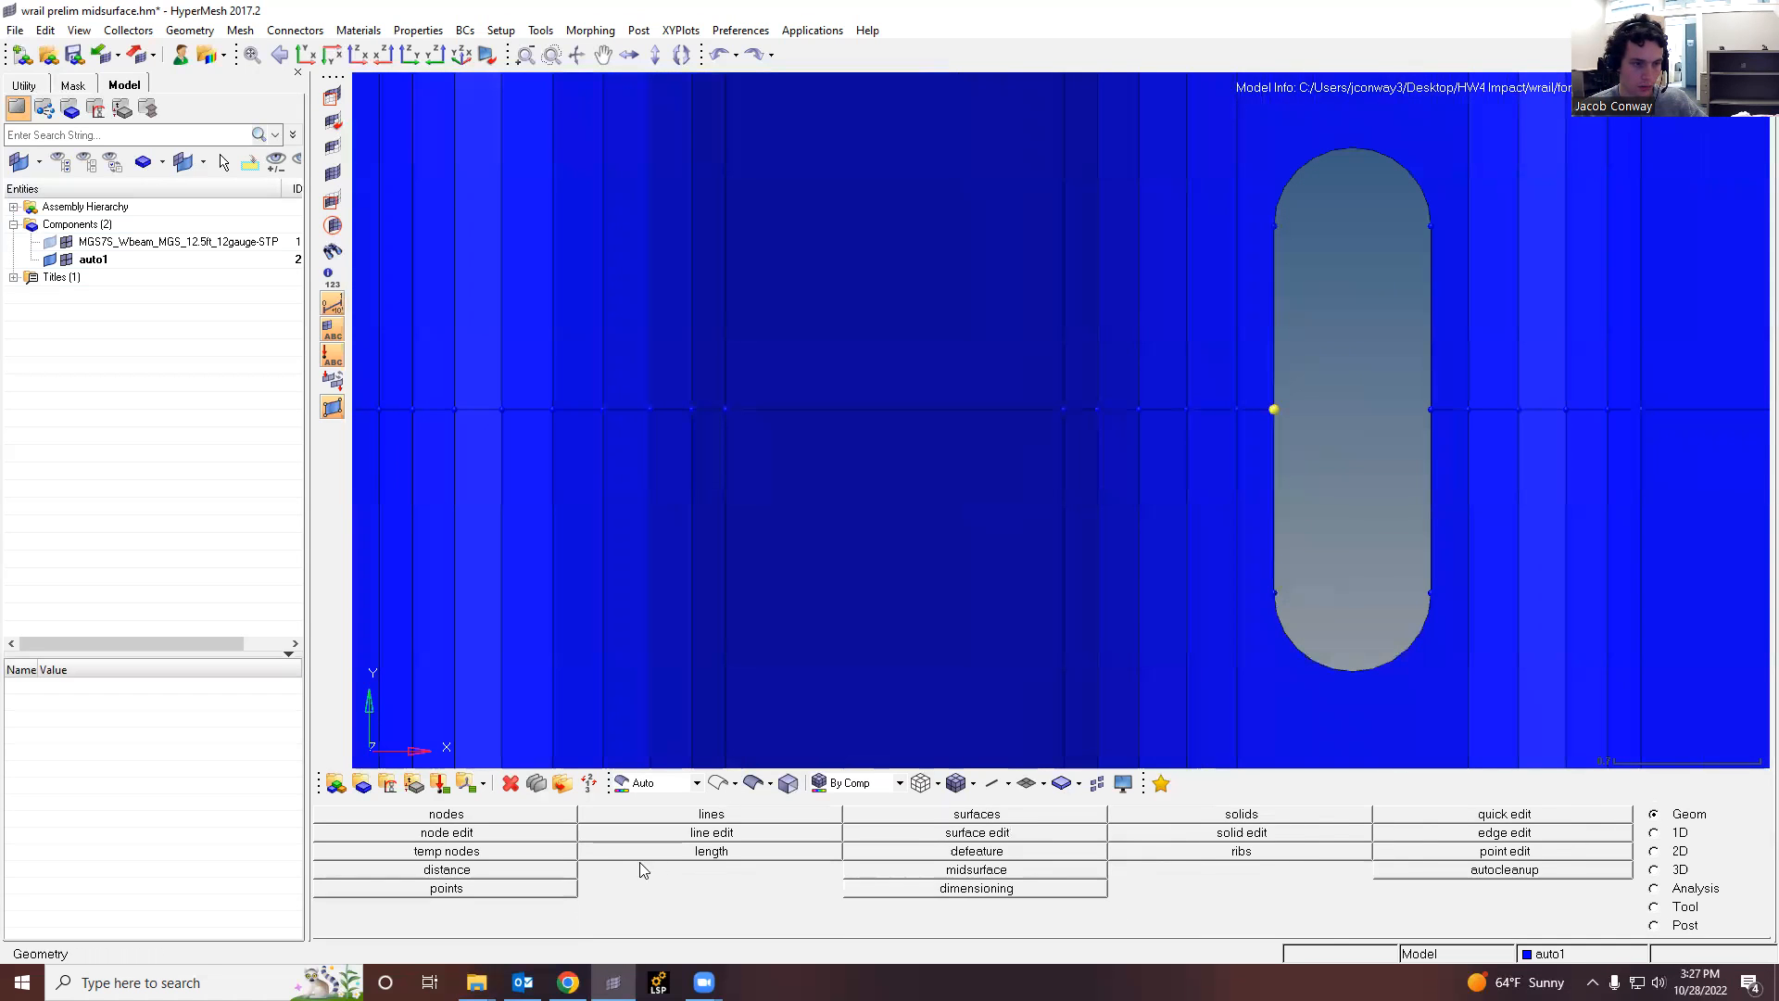
pyautogui.click(984, 832)
pyautogui.click(334, 832)
pyautogui.click(335, 850)
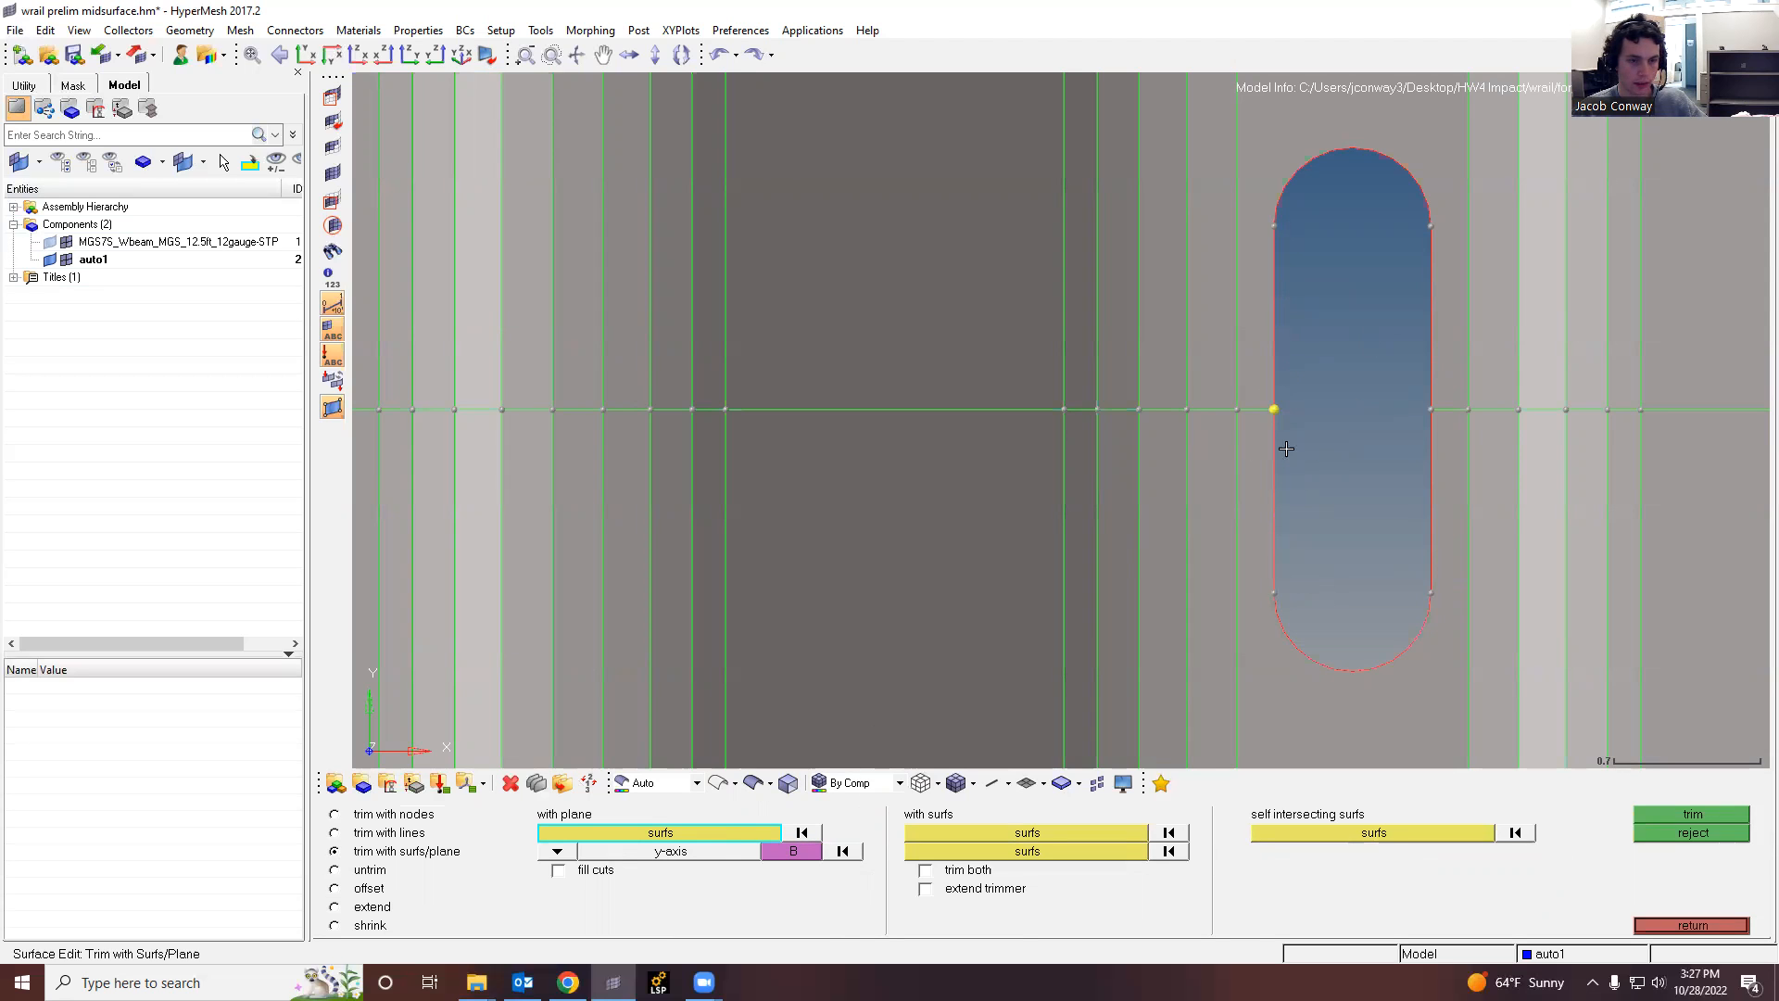
pyautogui.scroll(-5, 1286, 449)
pyautogui.scroll(3, 1291, 436)
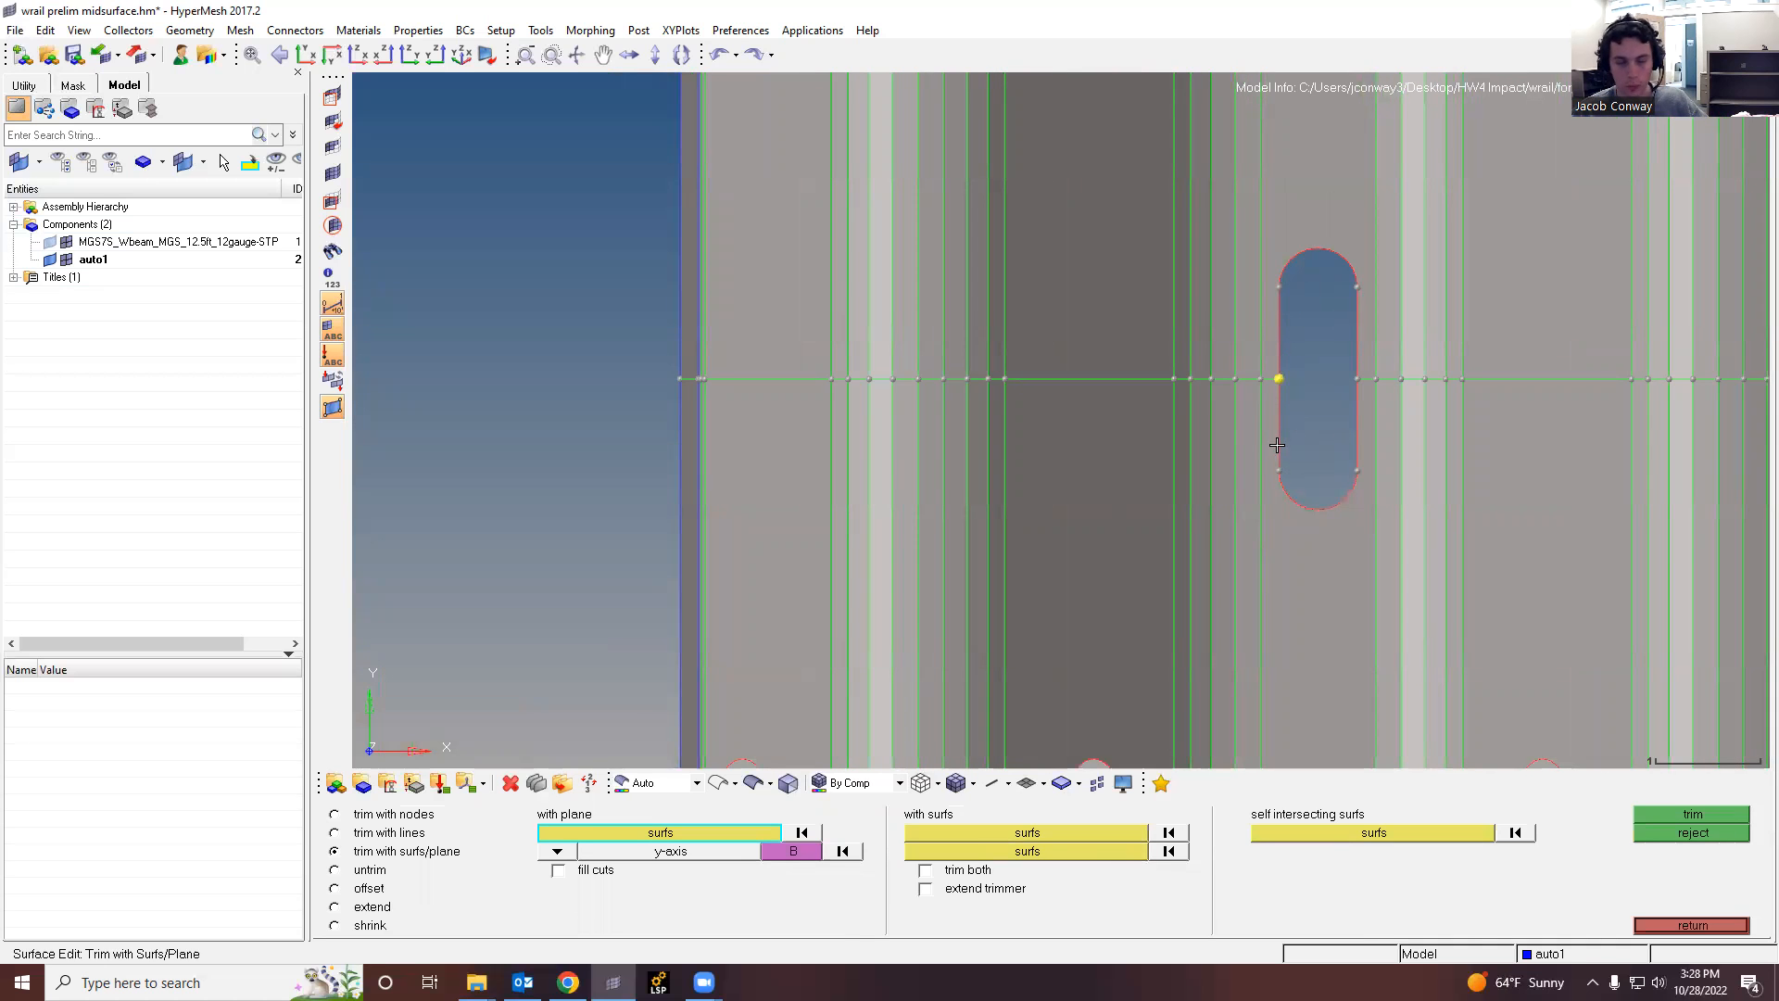
pyautogui.scroll(-4, 1279, 446)
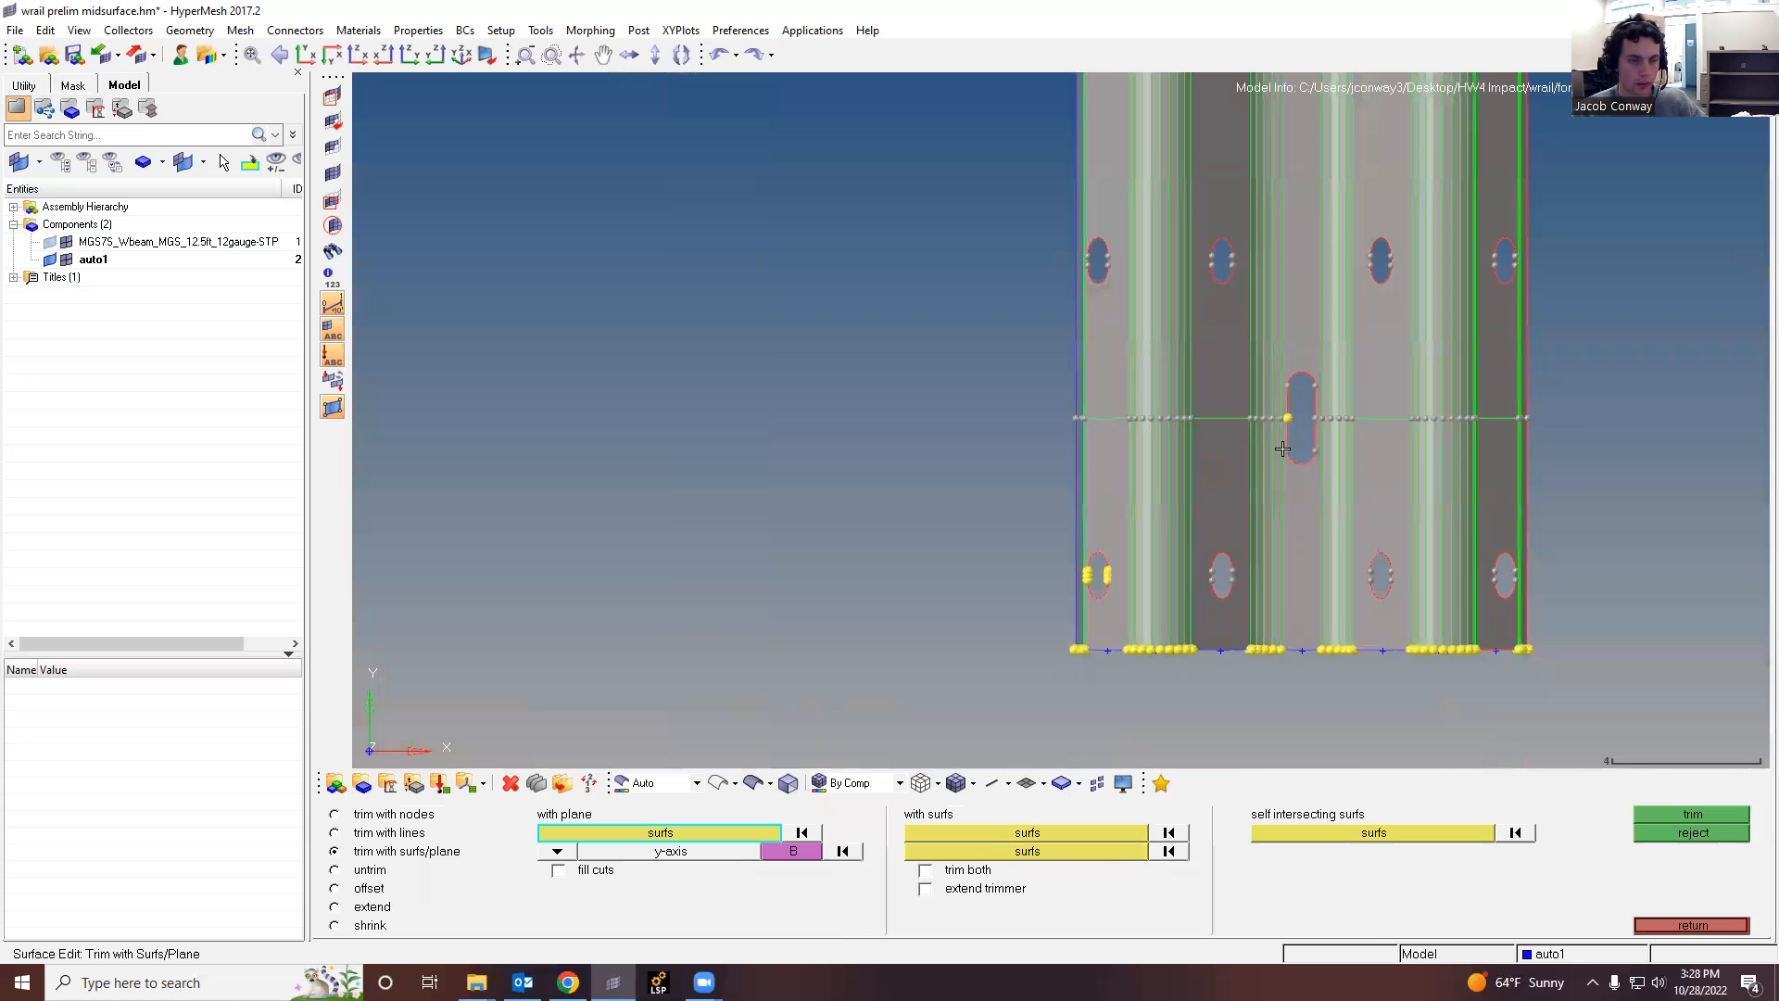
pyautogui.scroll(4, 1282, 448)
pyautogui.scroll(-6, 1233, 561)
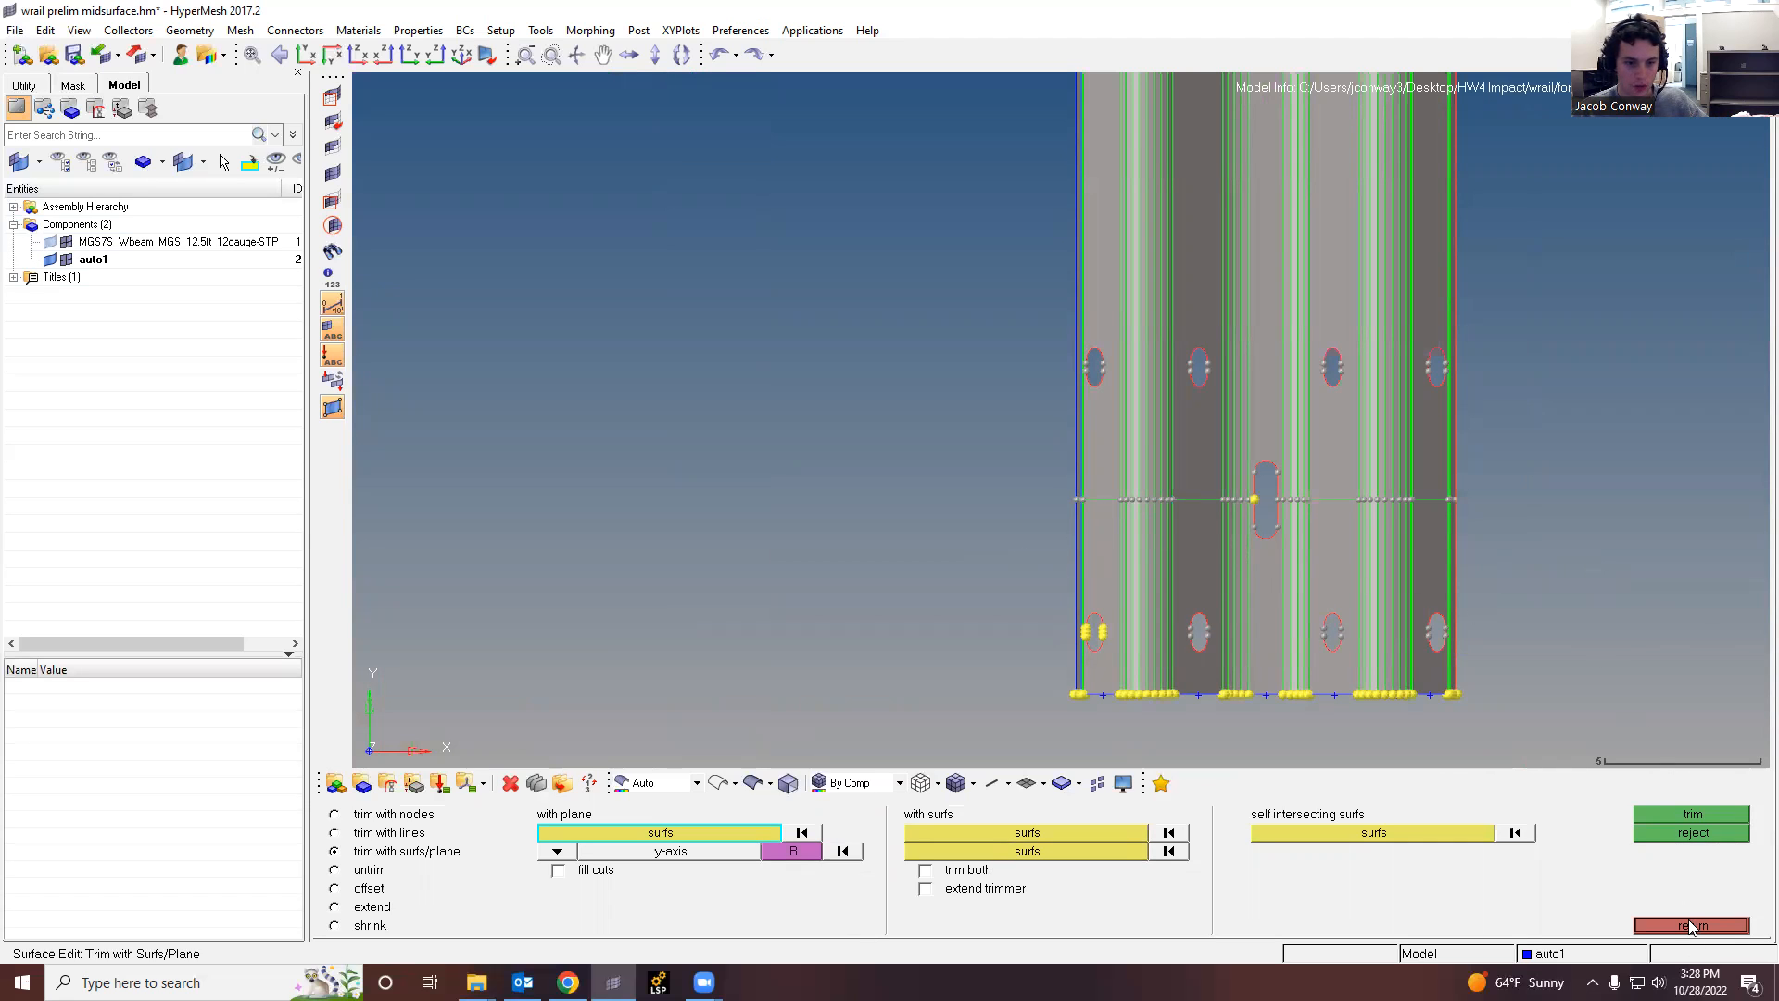
pyautogui.click(1692, 833)
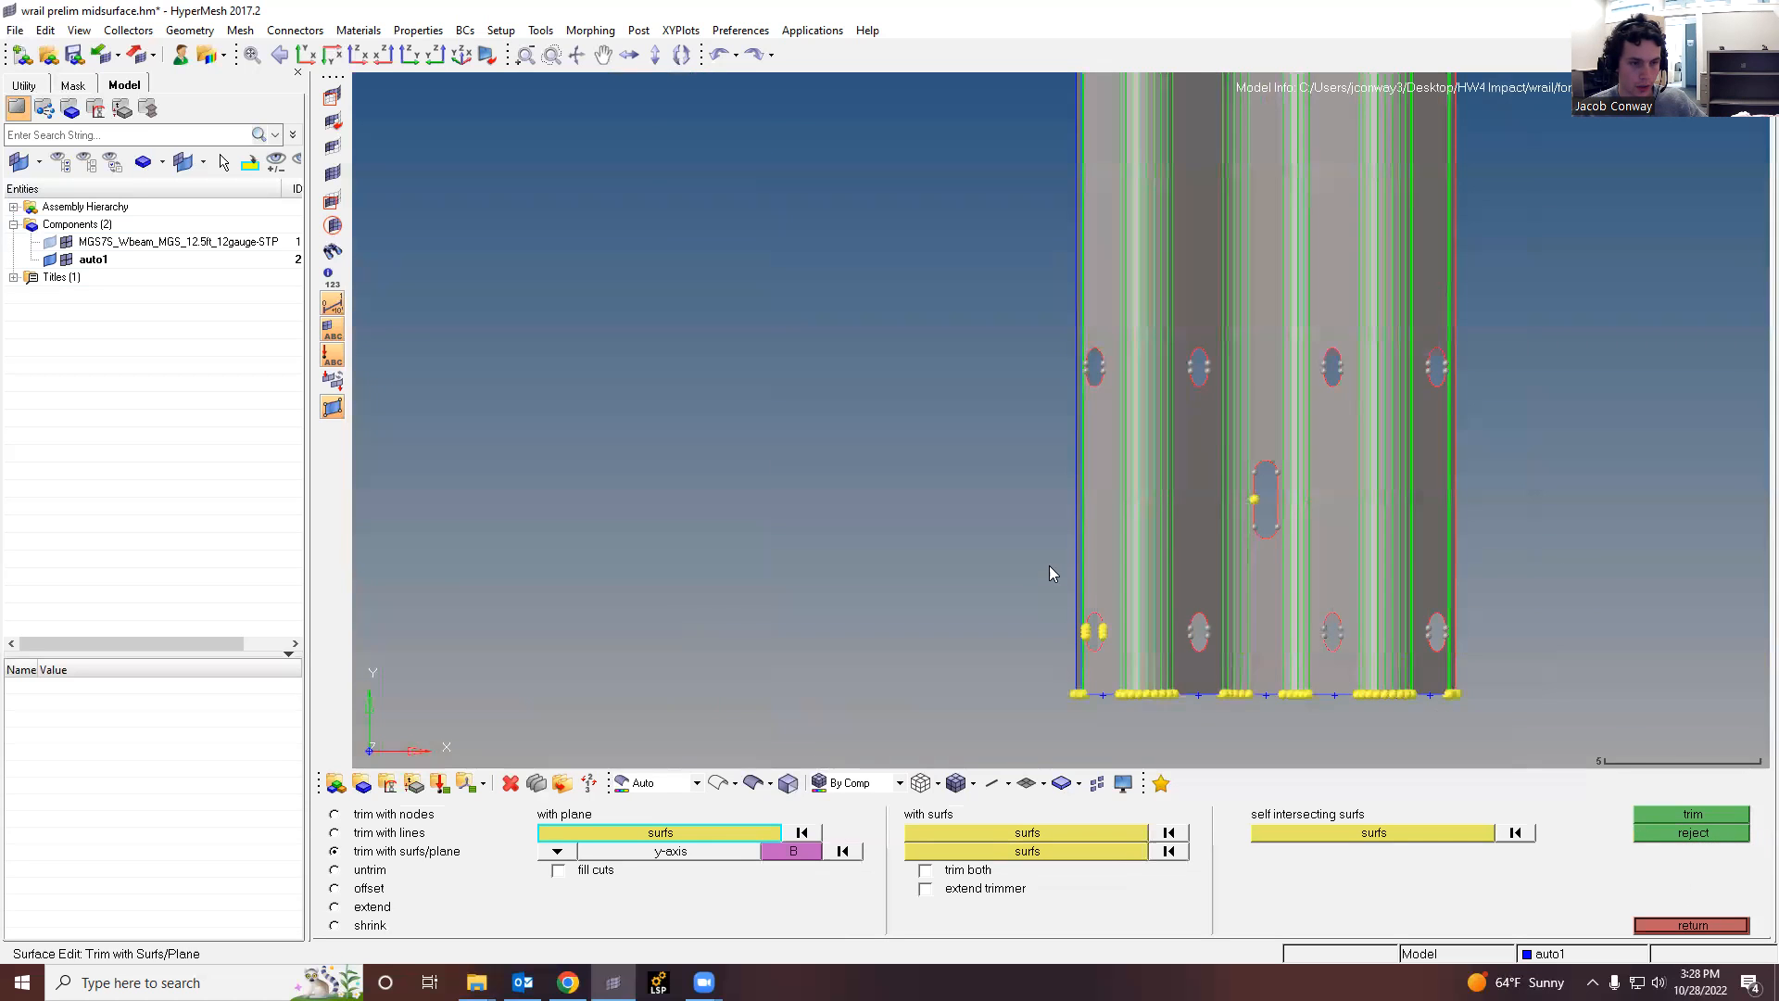
# Step: Create 100 evenly spaced parametric nodes along the lengthwise line running between the second bolt hole and the central slot
pyautogui.keyDown('ctrl'); pyautogui.scroll(3, 1050, 567); pyautogui.keyUp('ctrl')
pyautogui.keyDown('ctrl'); pyautogui.scroll(-4, 1138, 517); pyautogui.keyUp('ctrl')
pyautogui.keyDown('ctrl'); pyautogui.scroll(4, 1224, 604); pyautogui.keyUp('ctrl')
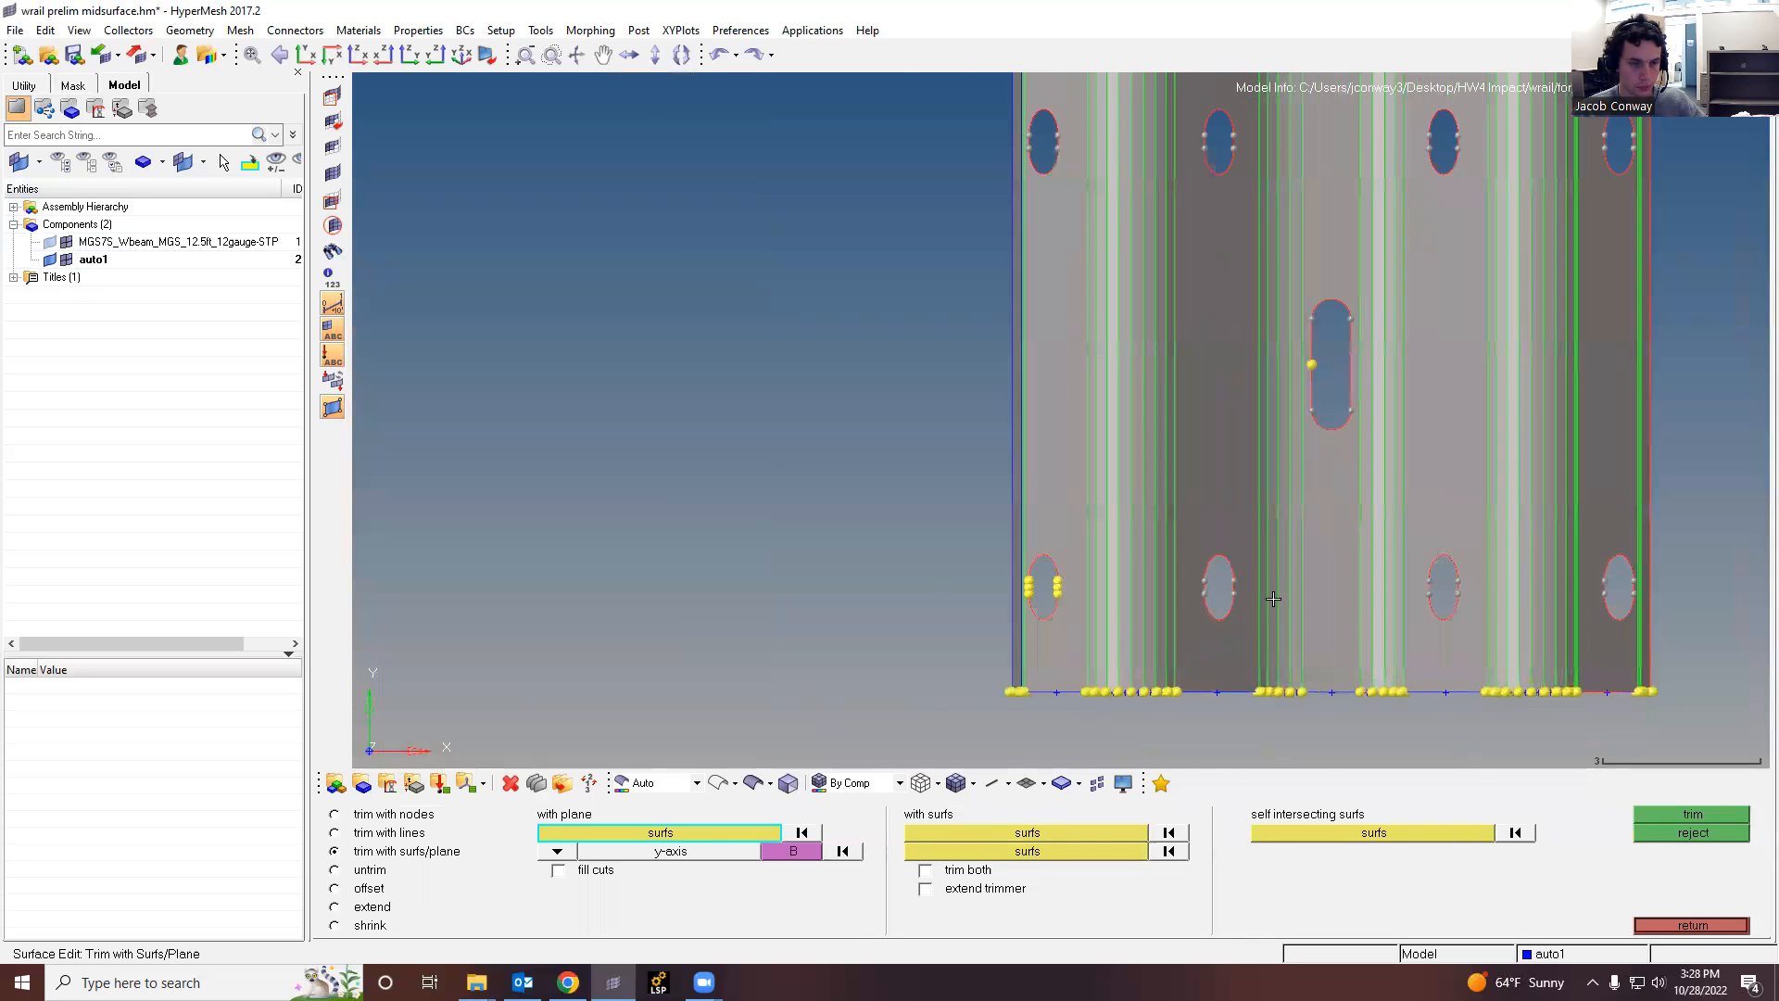
pyautogui.keyDown('ctrl'); pyautogui.scroll(2, 1273, 599); pyautogui.keyUp('ctrl')
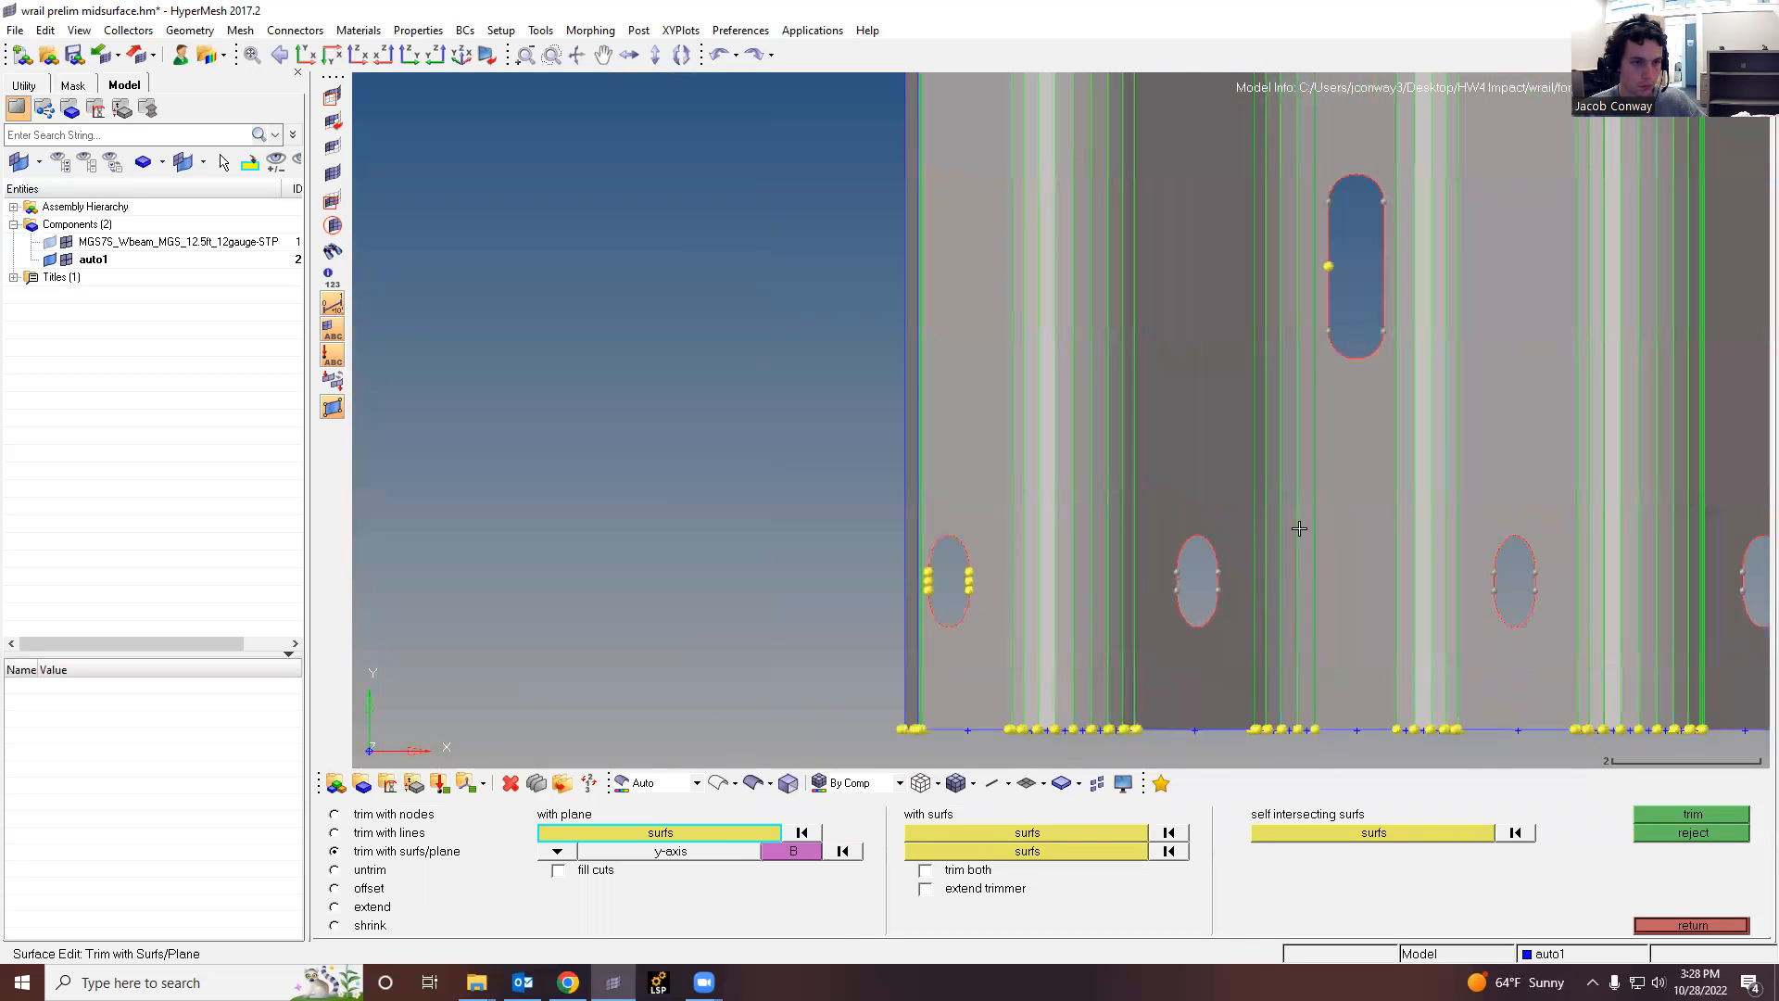
pyautogui.click(1693, 925)
pyautogui.click(455, 823)
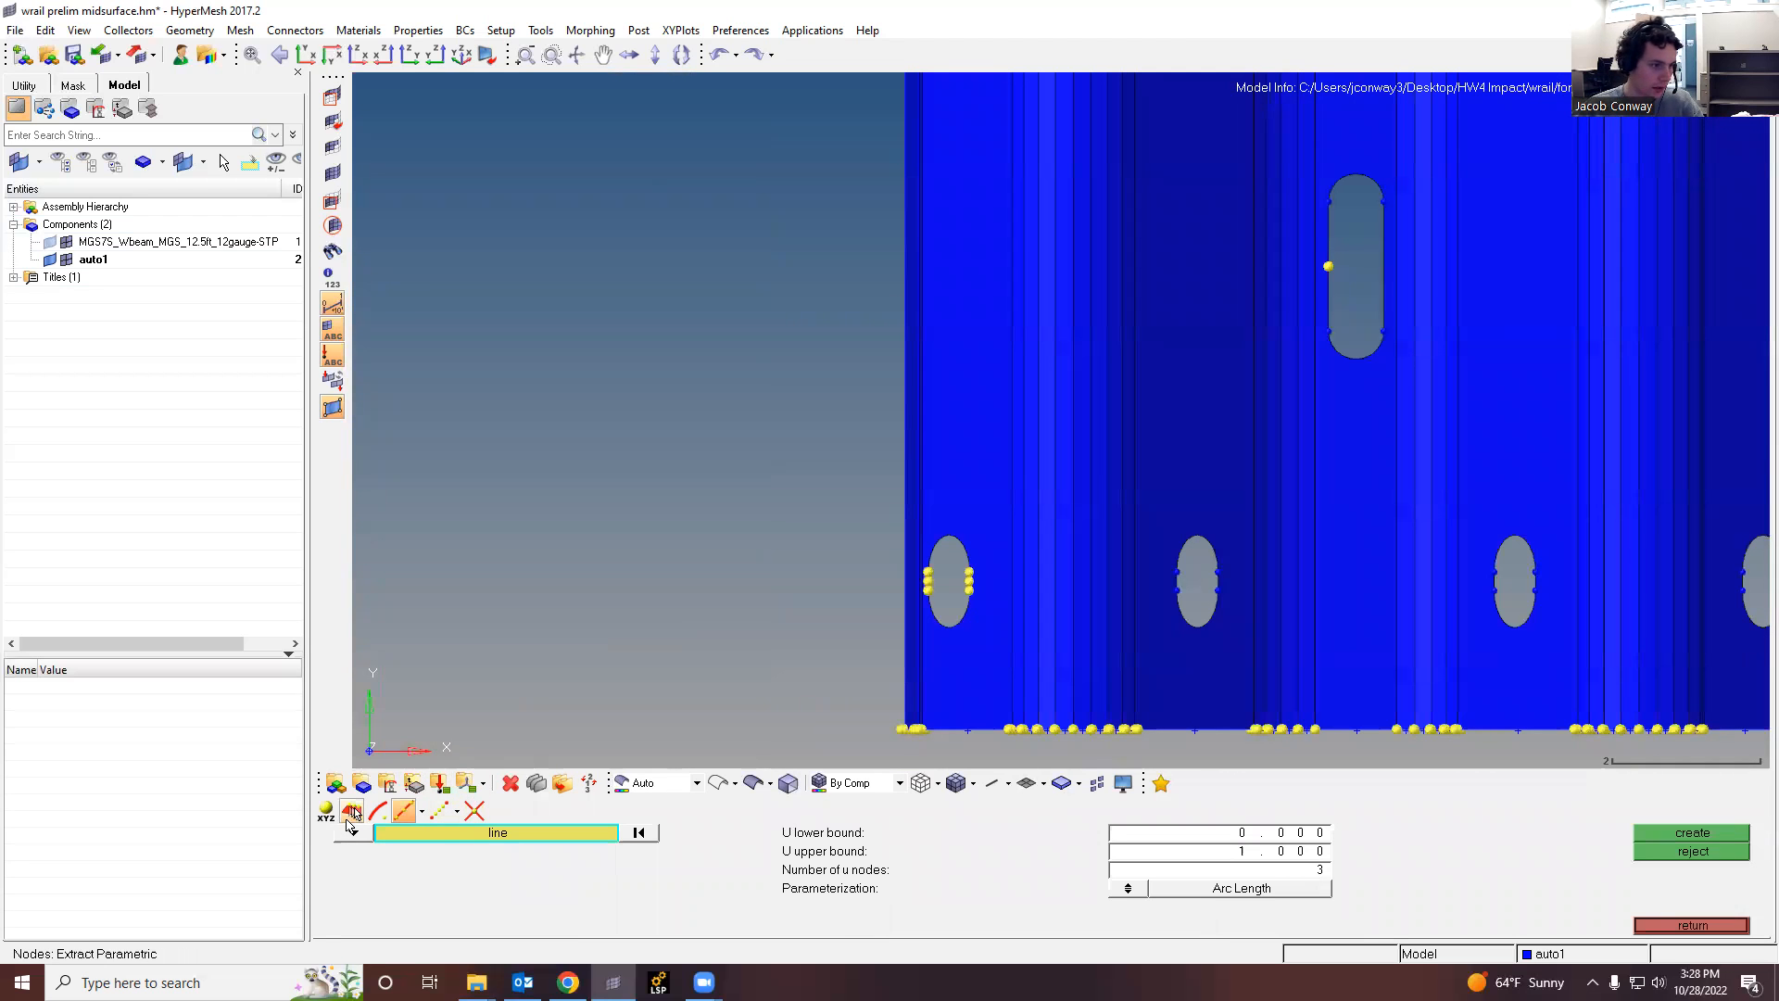
pyautogui.click(352, 812)
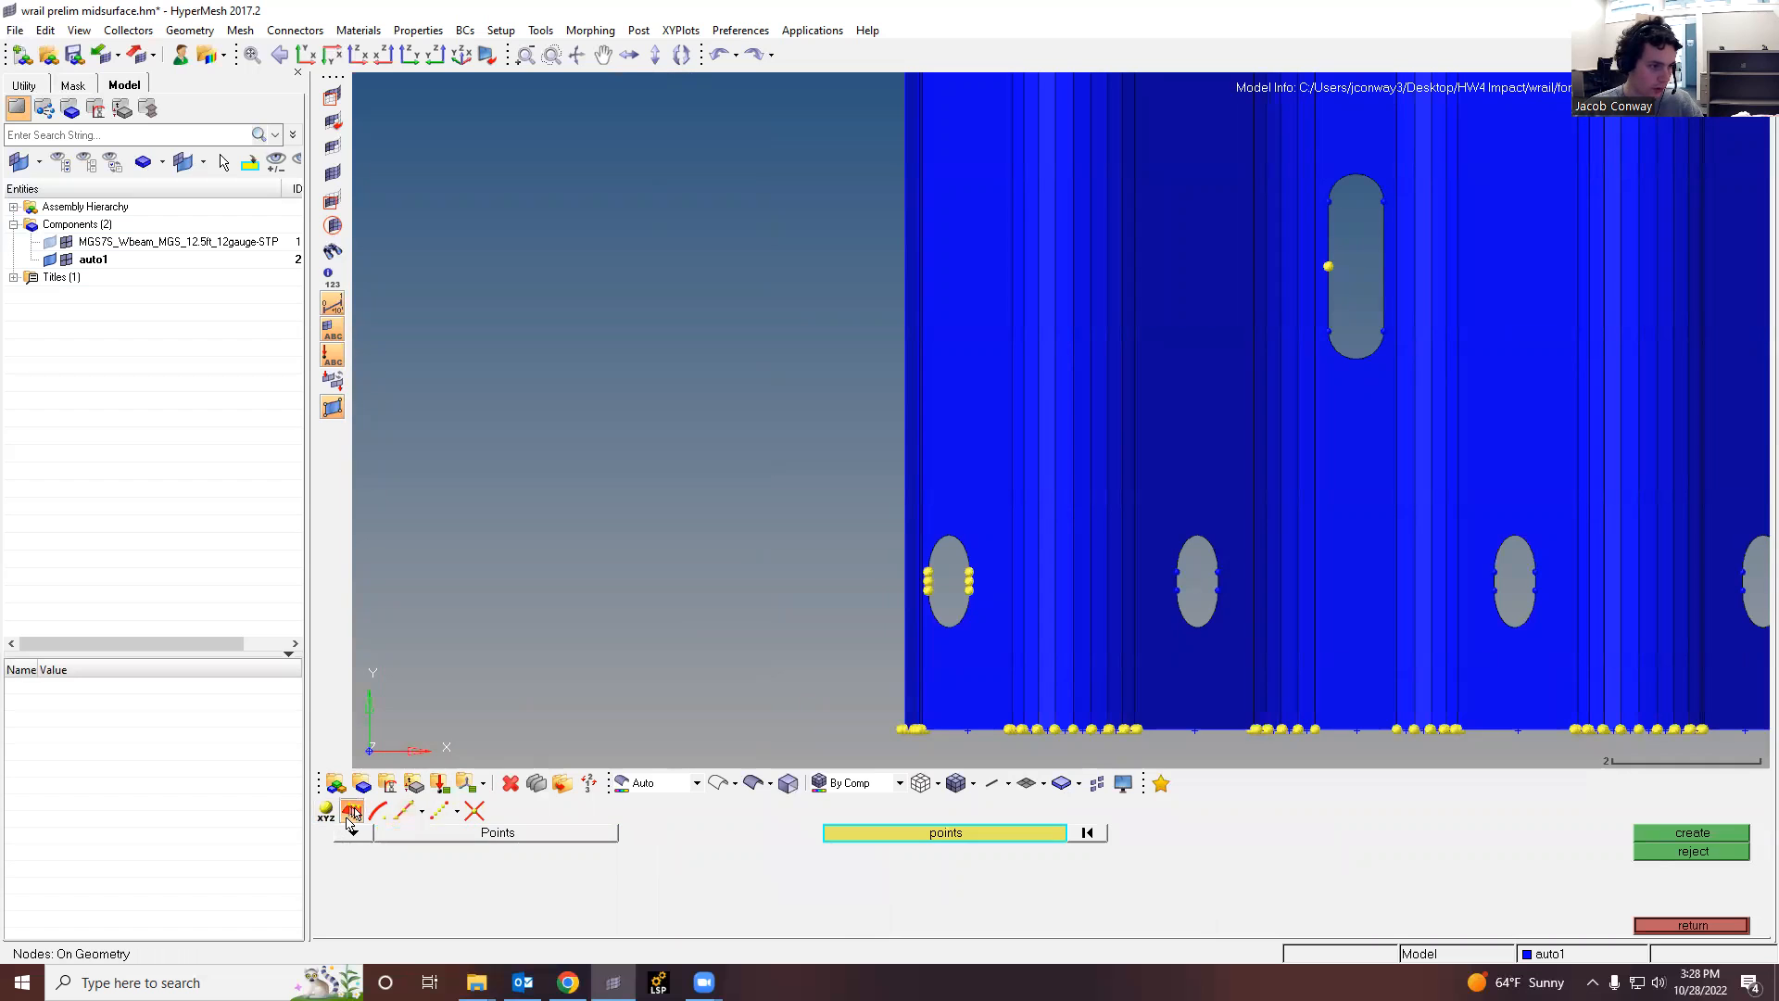
pyautogui.click(405, 812)
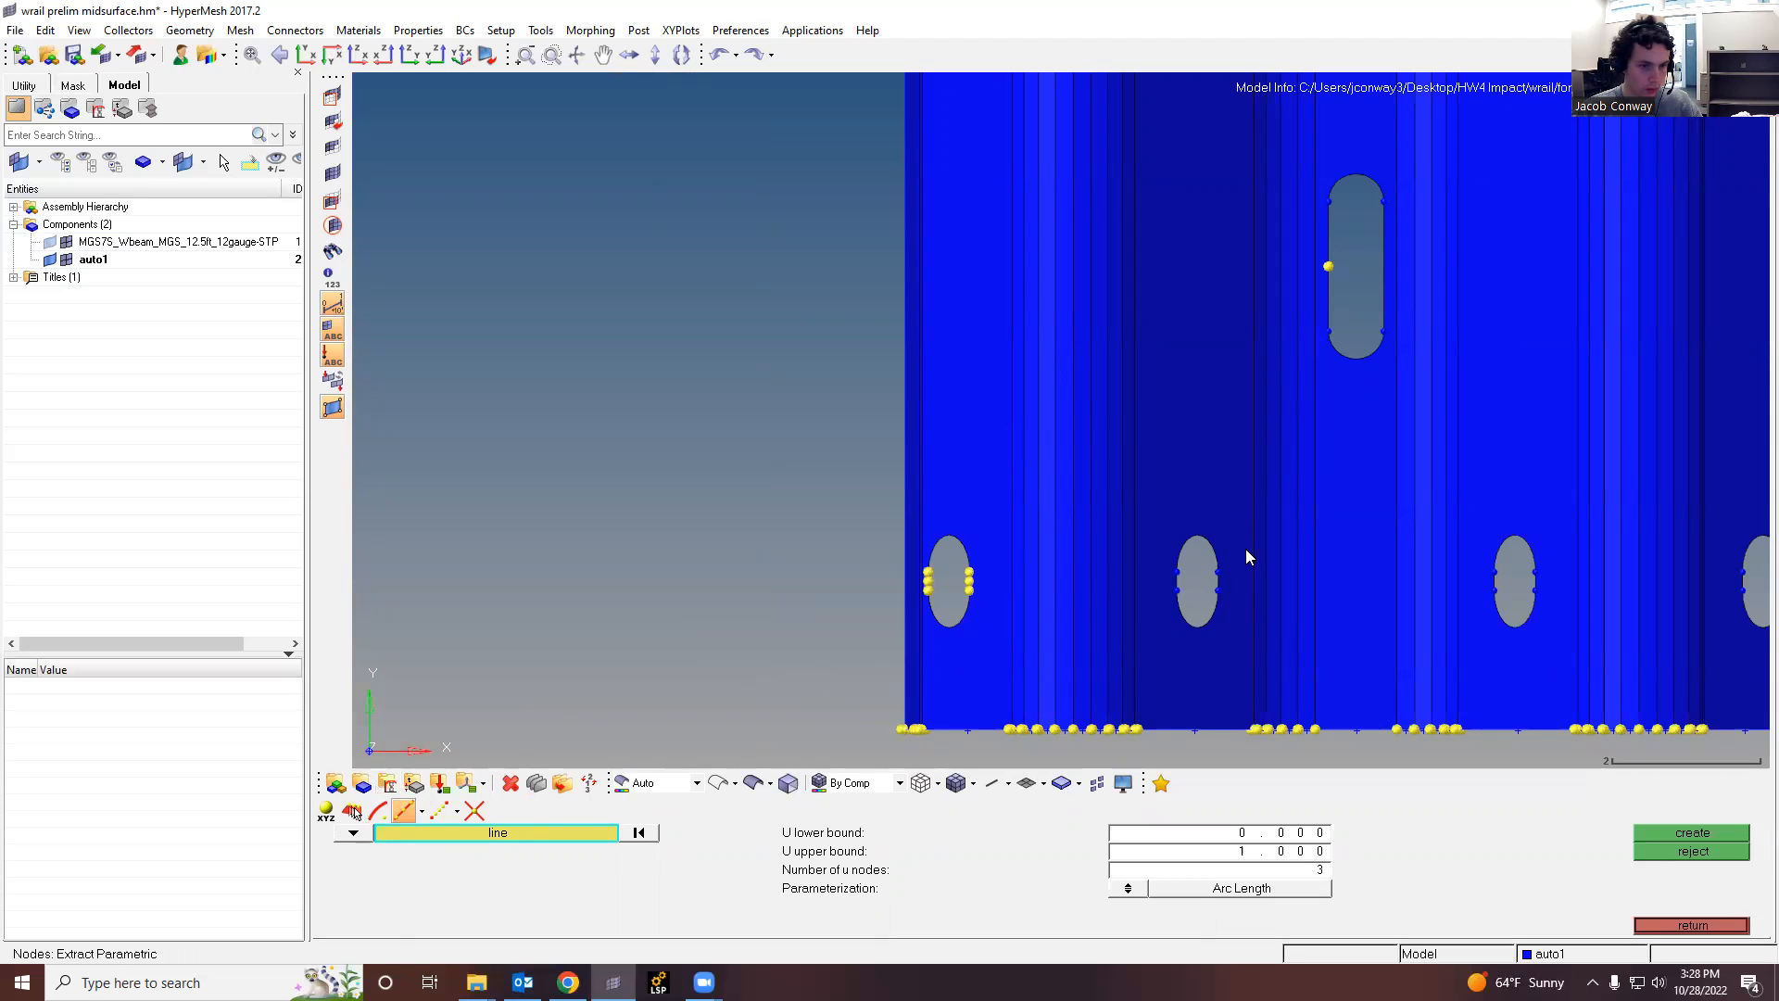
pyautogui.click(1301, 871)
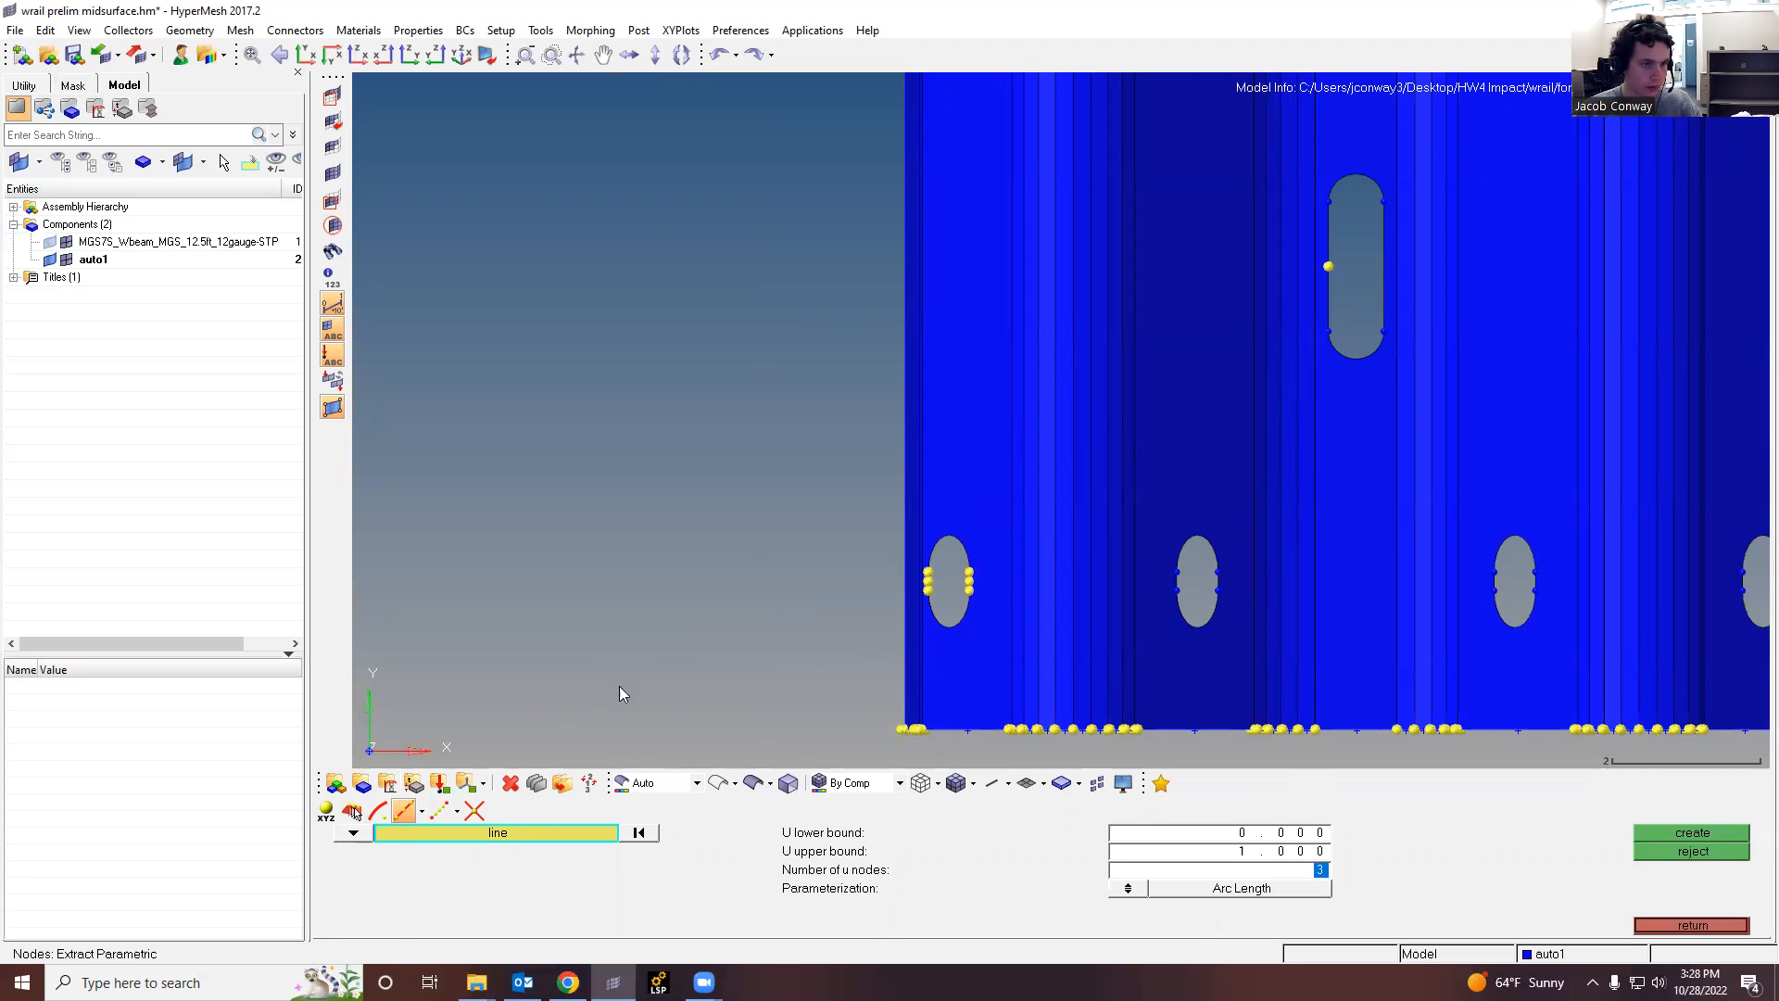
pyautogui.scroll(-10, 1111, 562)
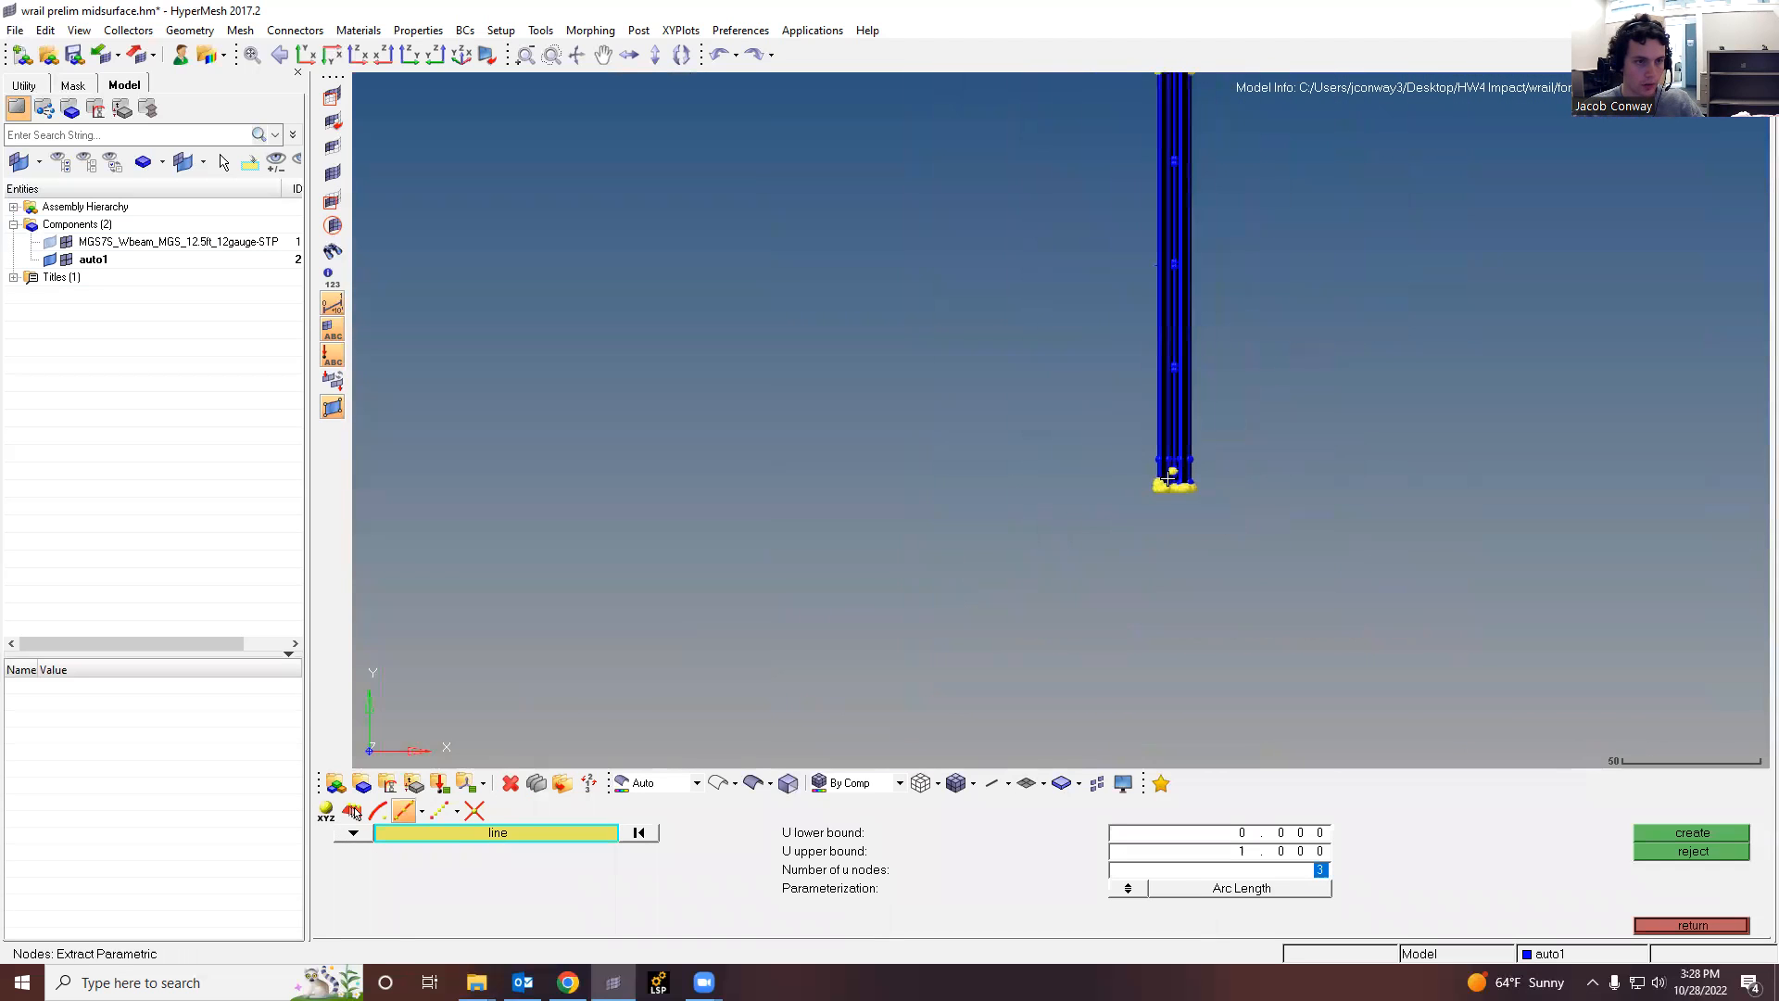
pyautogui.scroll(5, 1173, 514)
pyautogui.scroll(1, 1159, 462)
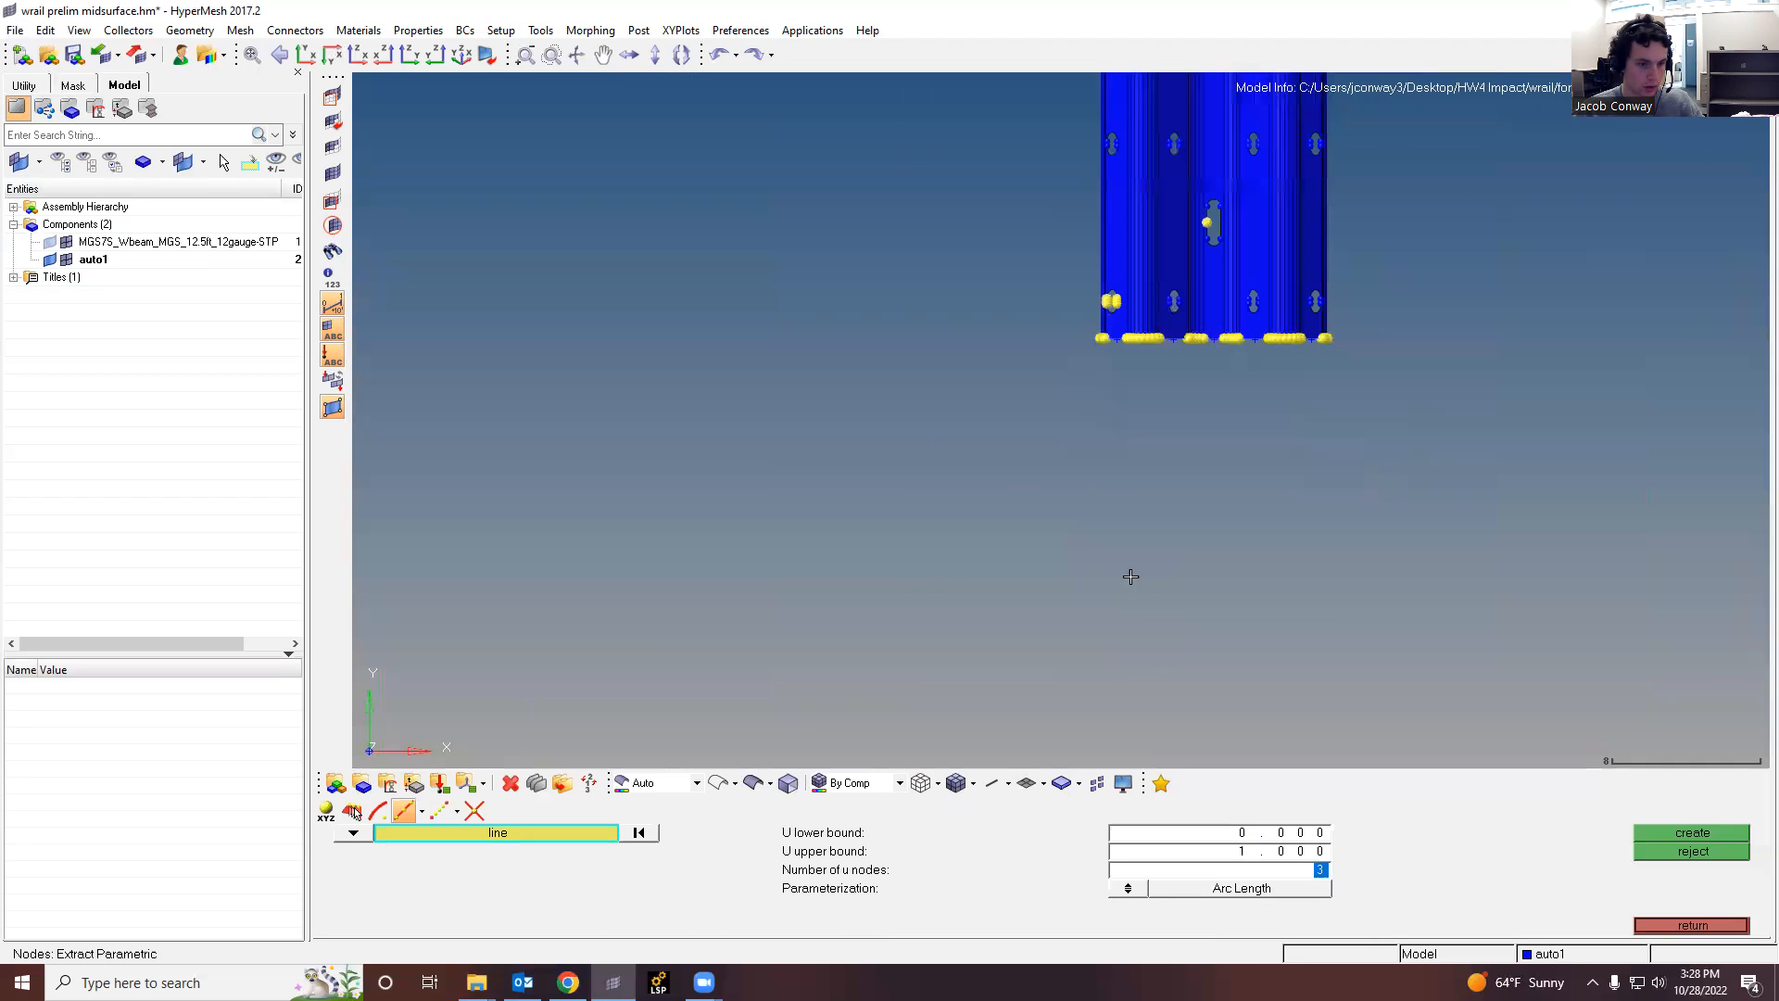
pyautogui.write('100')
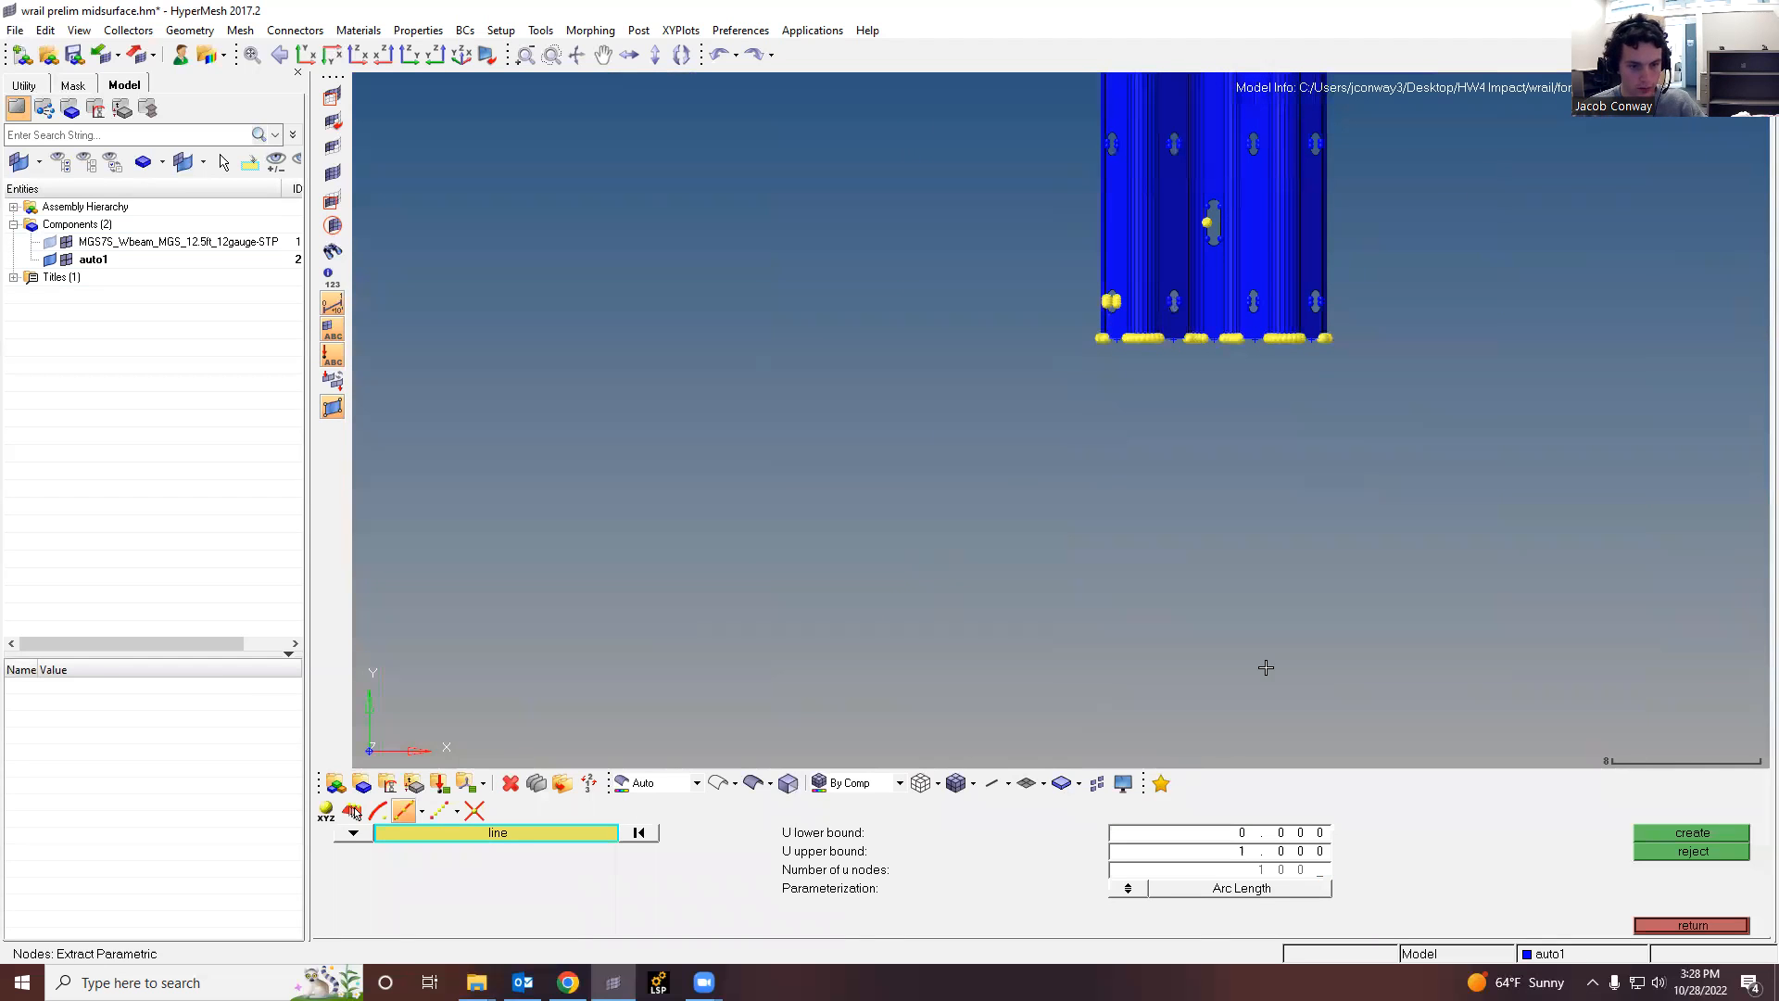
pyautogui.scroll(-3, 1237, 611)
pyautogui.scroll(5, 1194, 435)
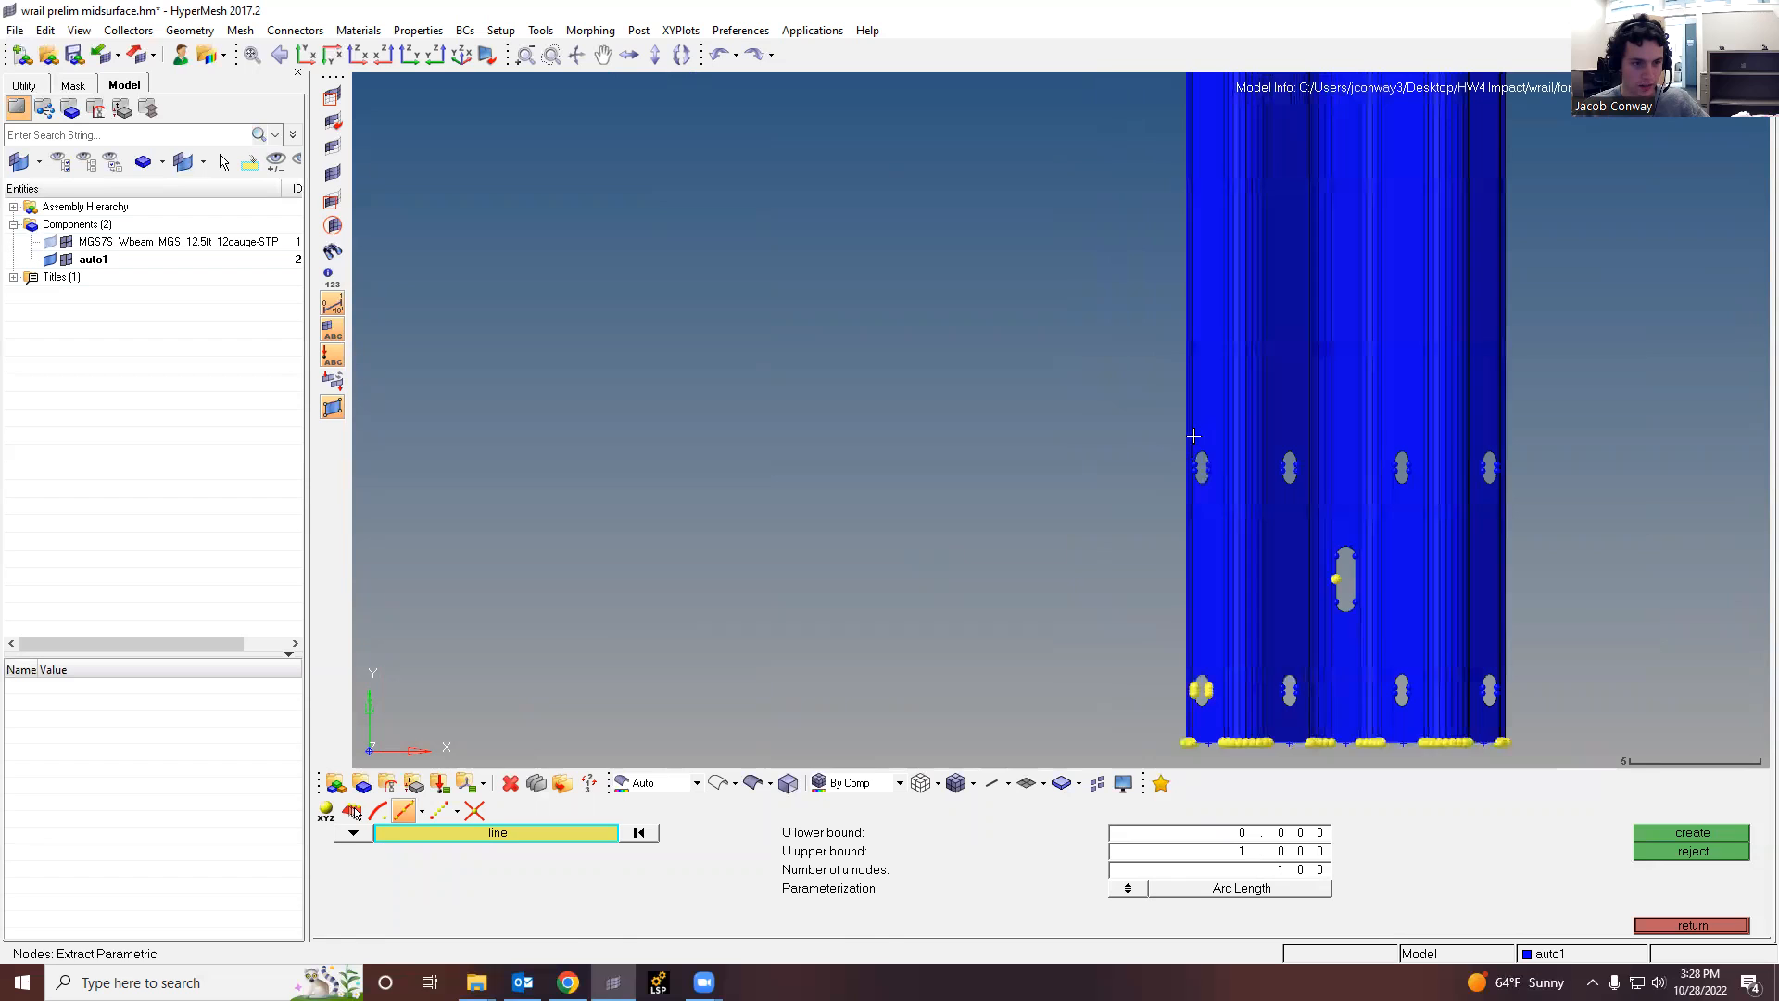
pyautogui.scroll(4, 1306, 667)
pyautogui.click(1283, 604)
pyautogui.click(1675, 834)
pyautogui.scroll(-3, 1246, 607)
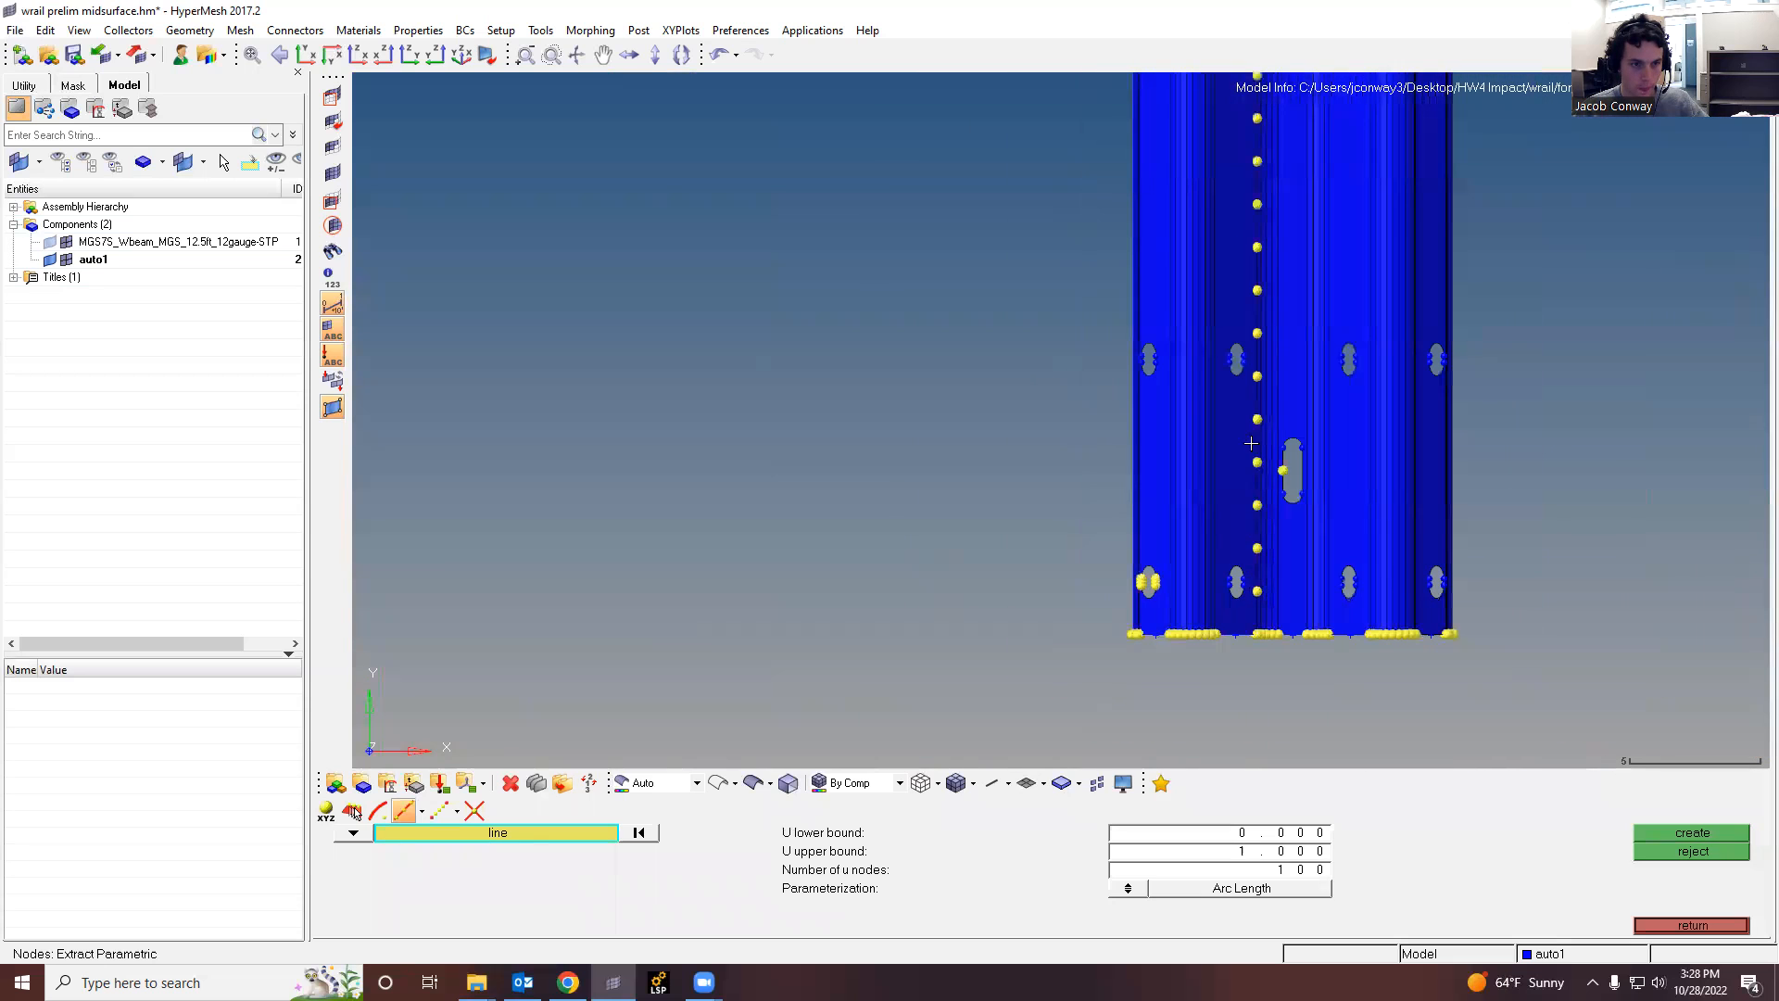
pyautogui.scroll(-7, 1256, 473)
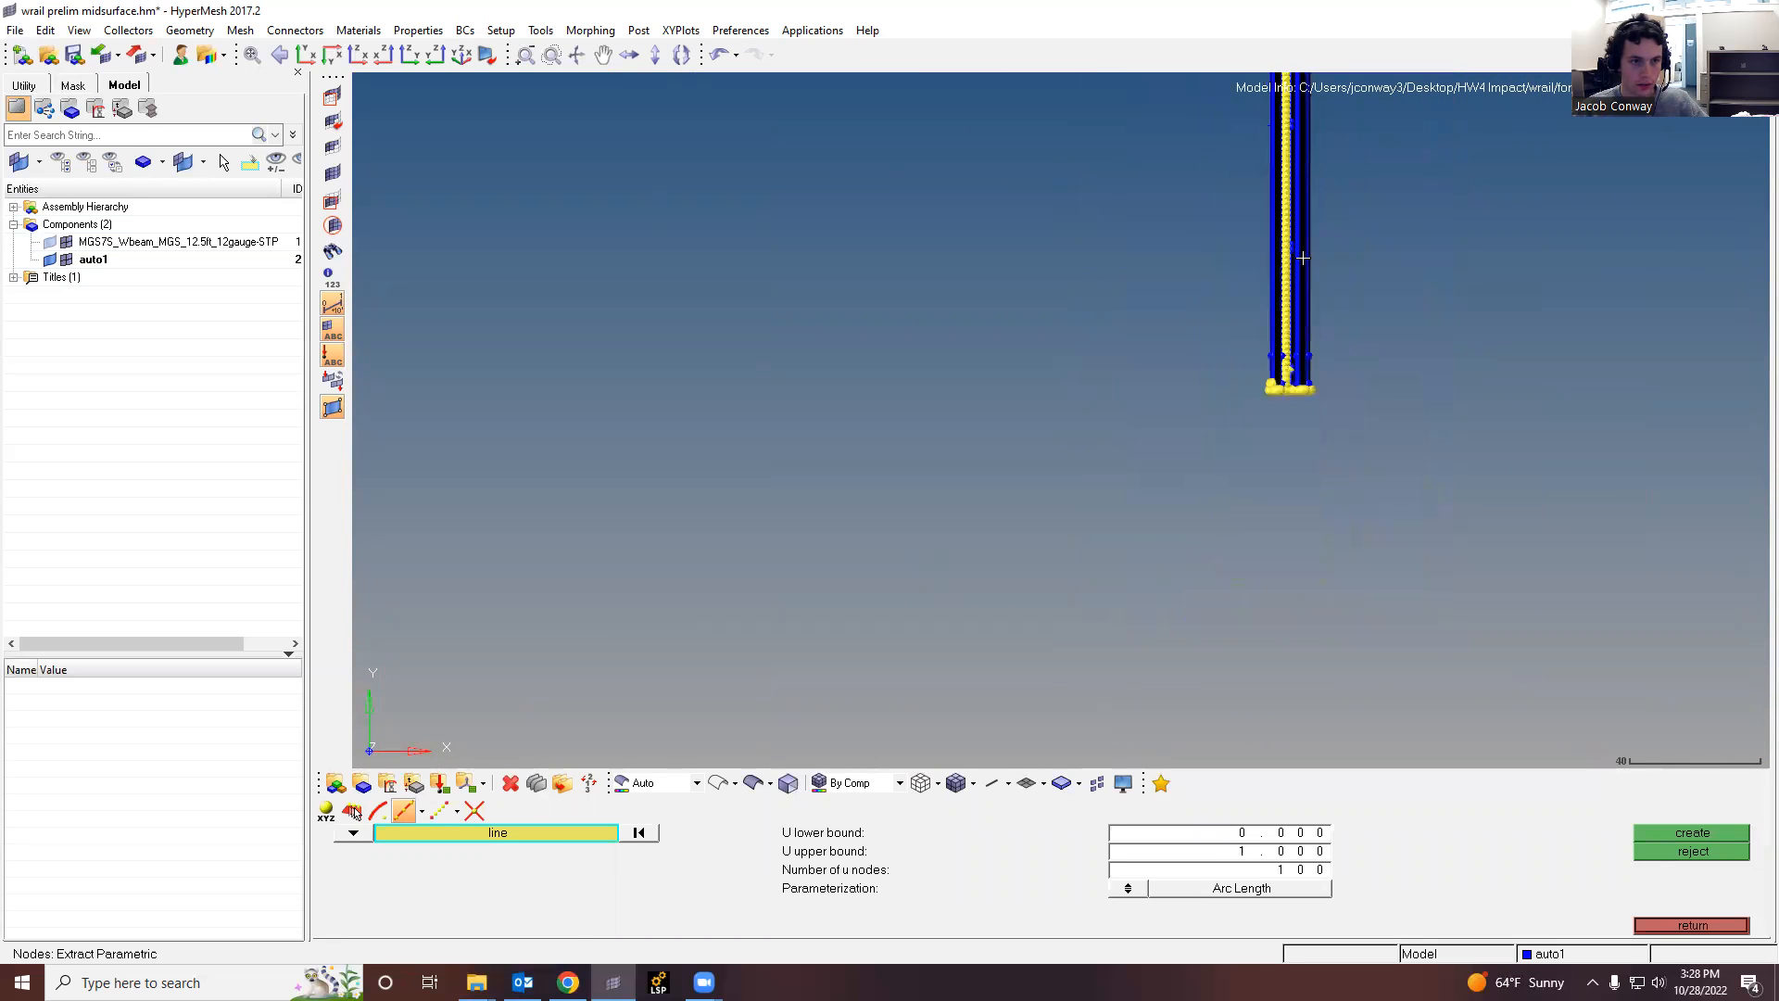
pyautogui.scroll(8, 1304, 414)
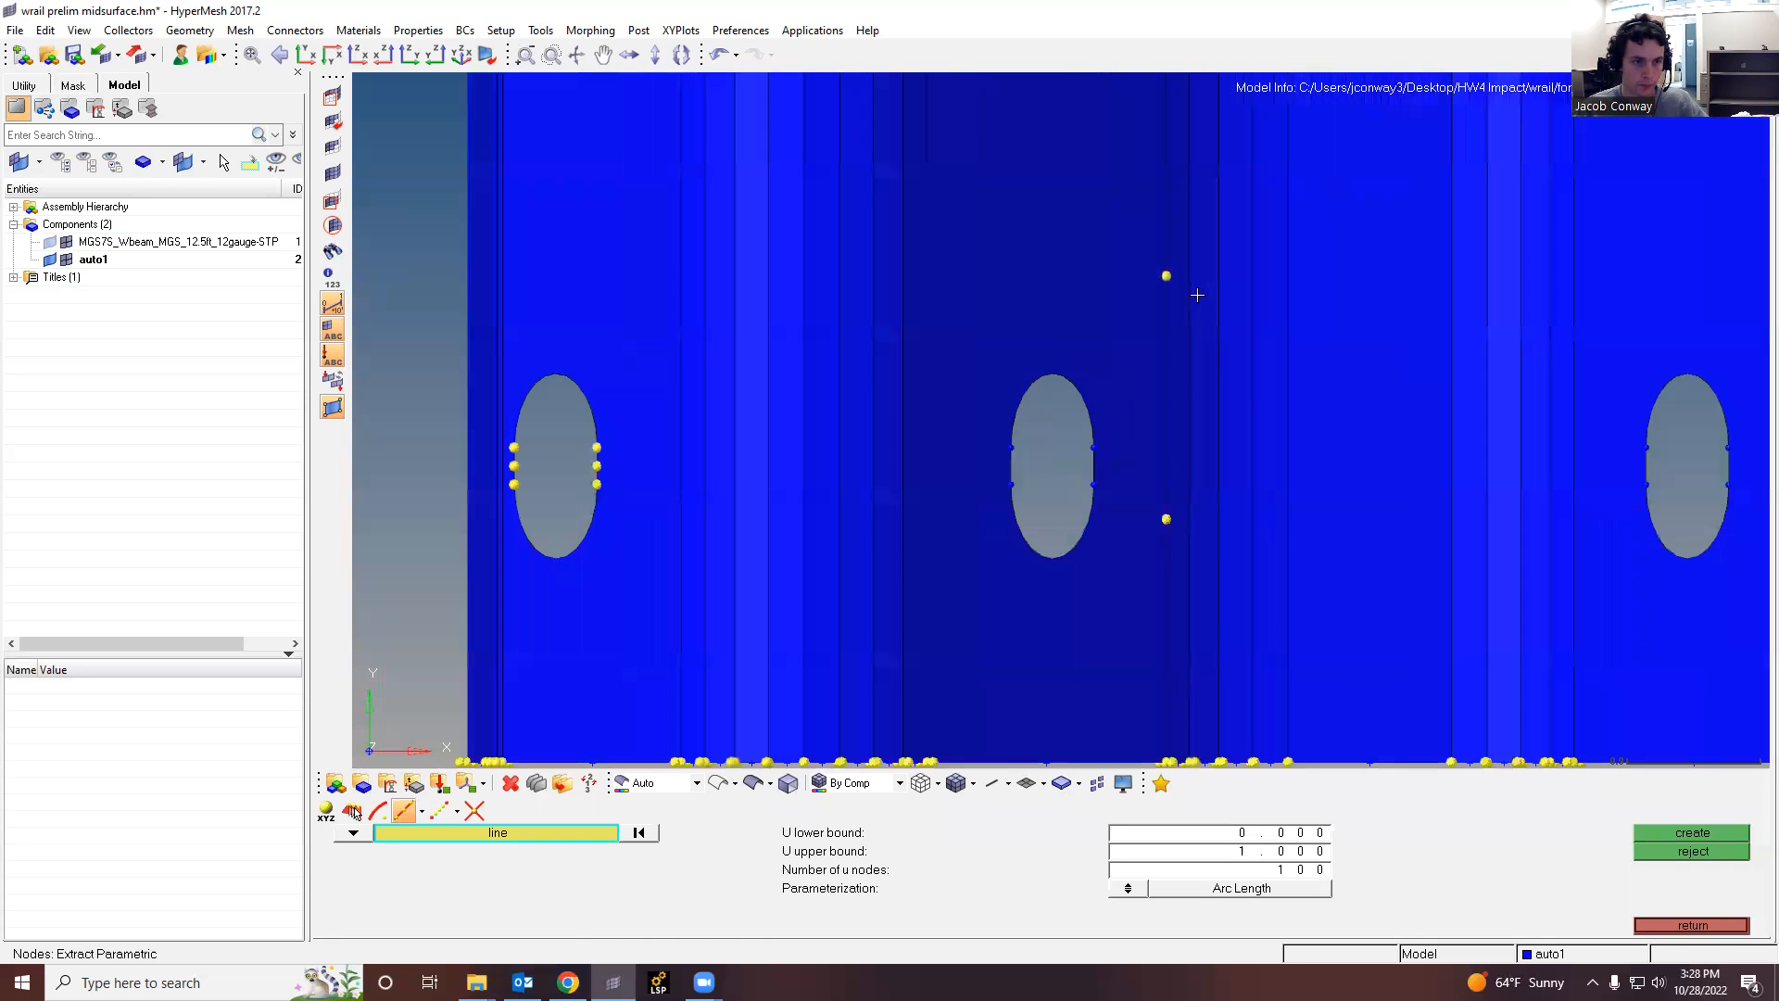
pyautogui.click(1678, 925)
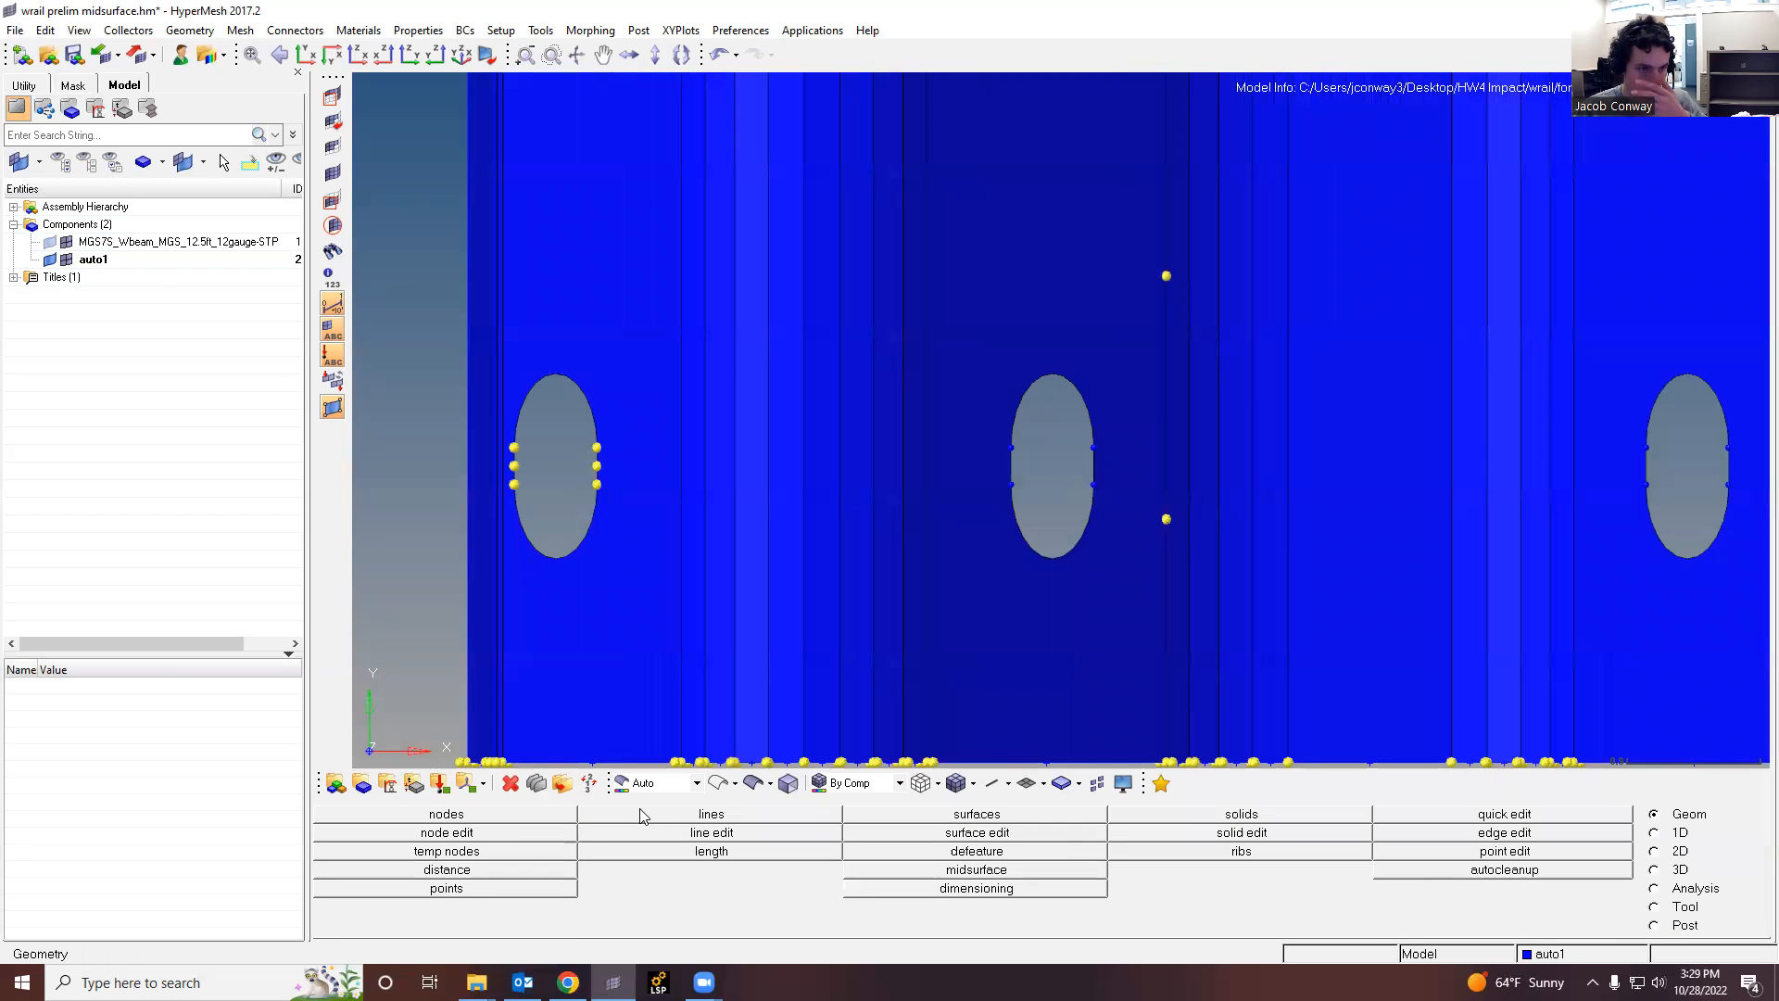
# Step: Examine where the new lengthwise nodes fall relative to the bolt-hole rows and the central slot near the rail's -Y end
pyautogui.scroll(-2, 1201, 736)
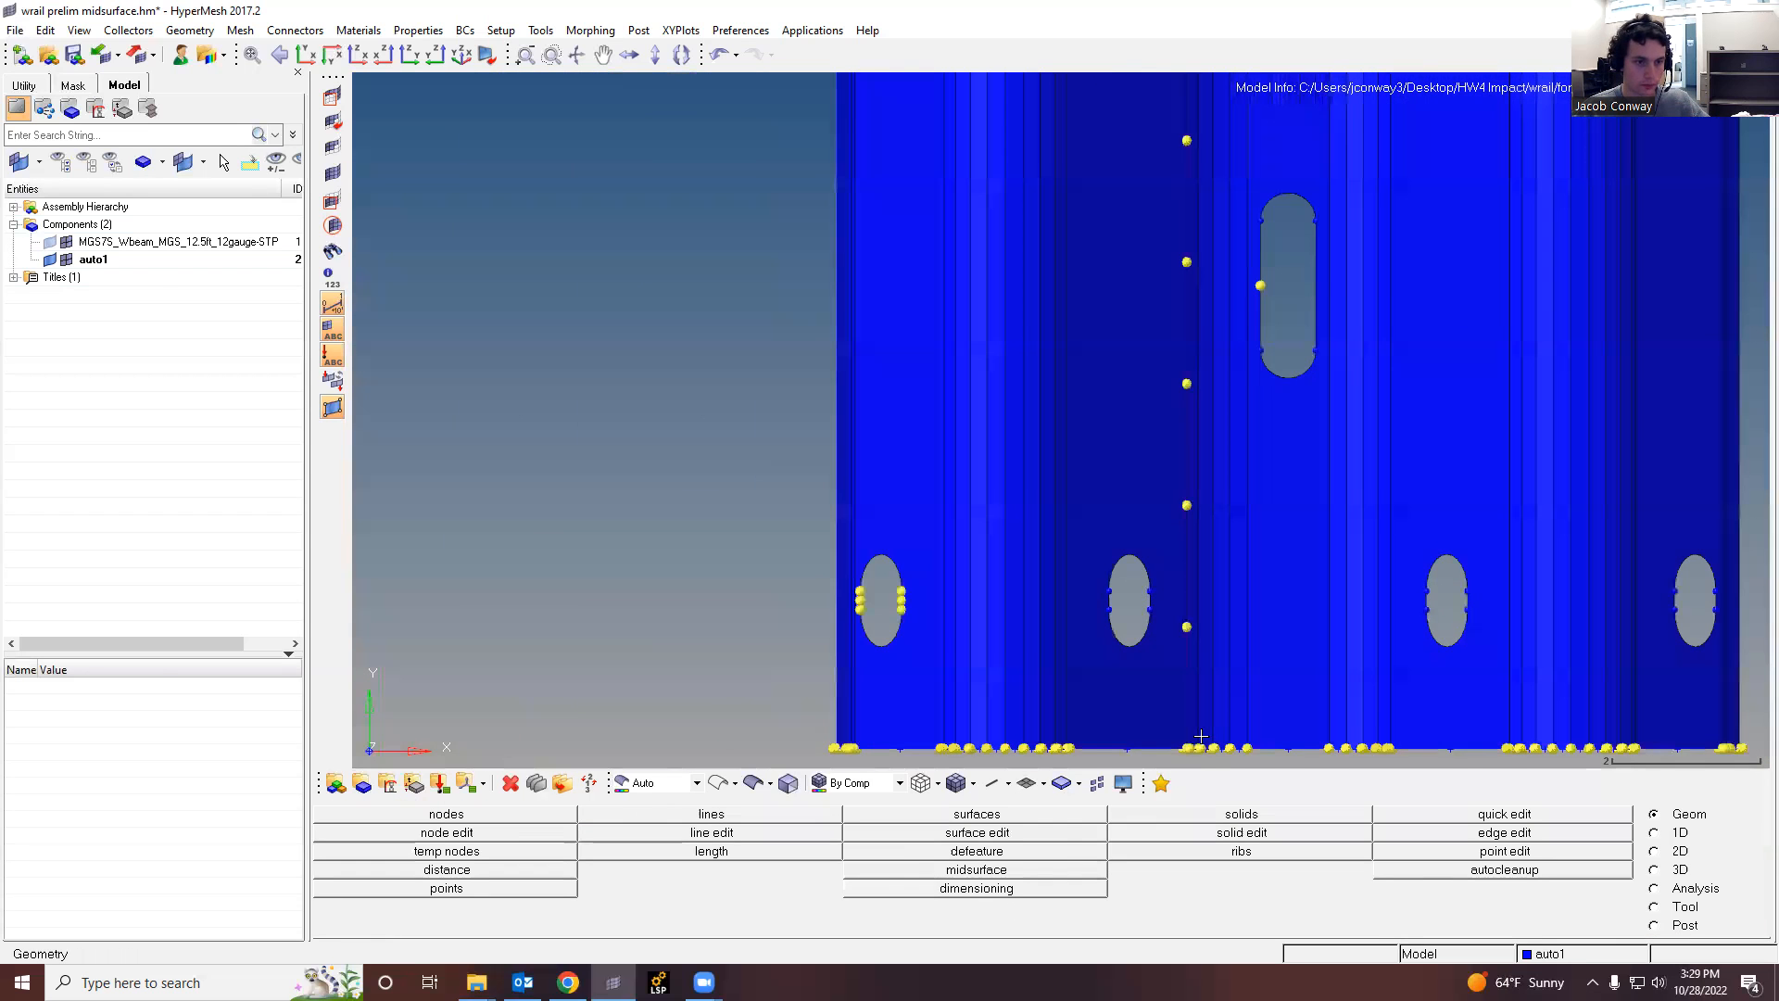
pyautogui.scroll(-1, 1200, 736)
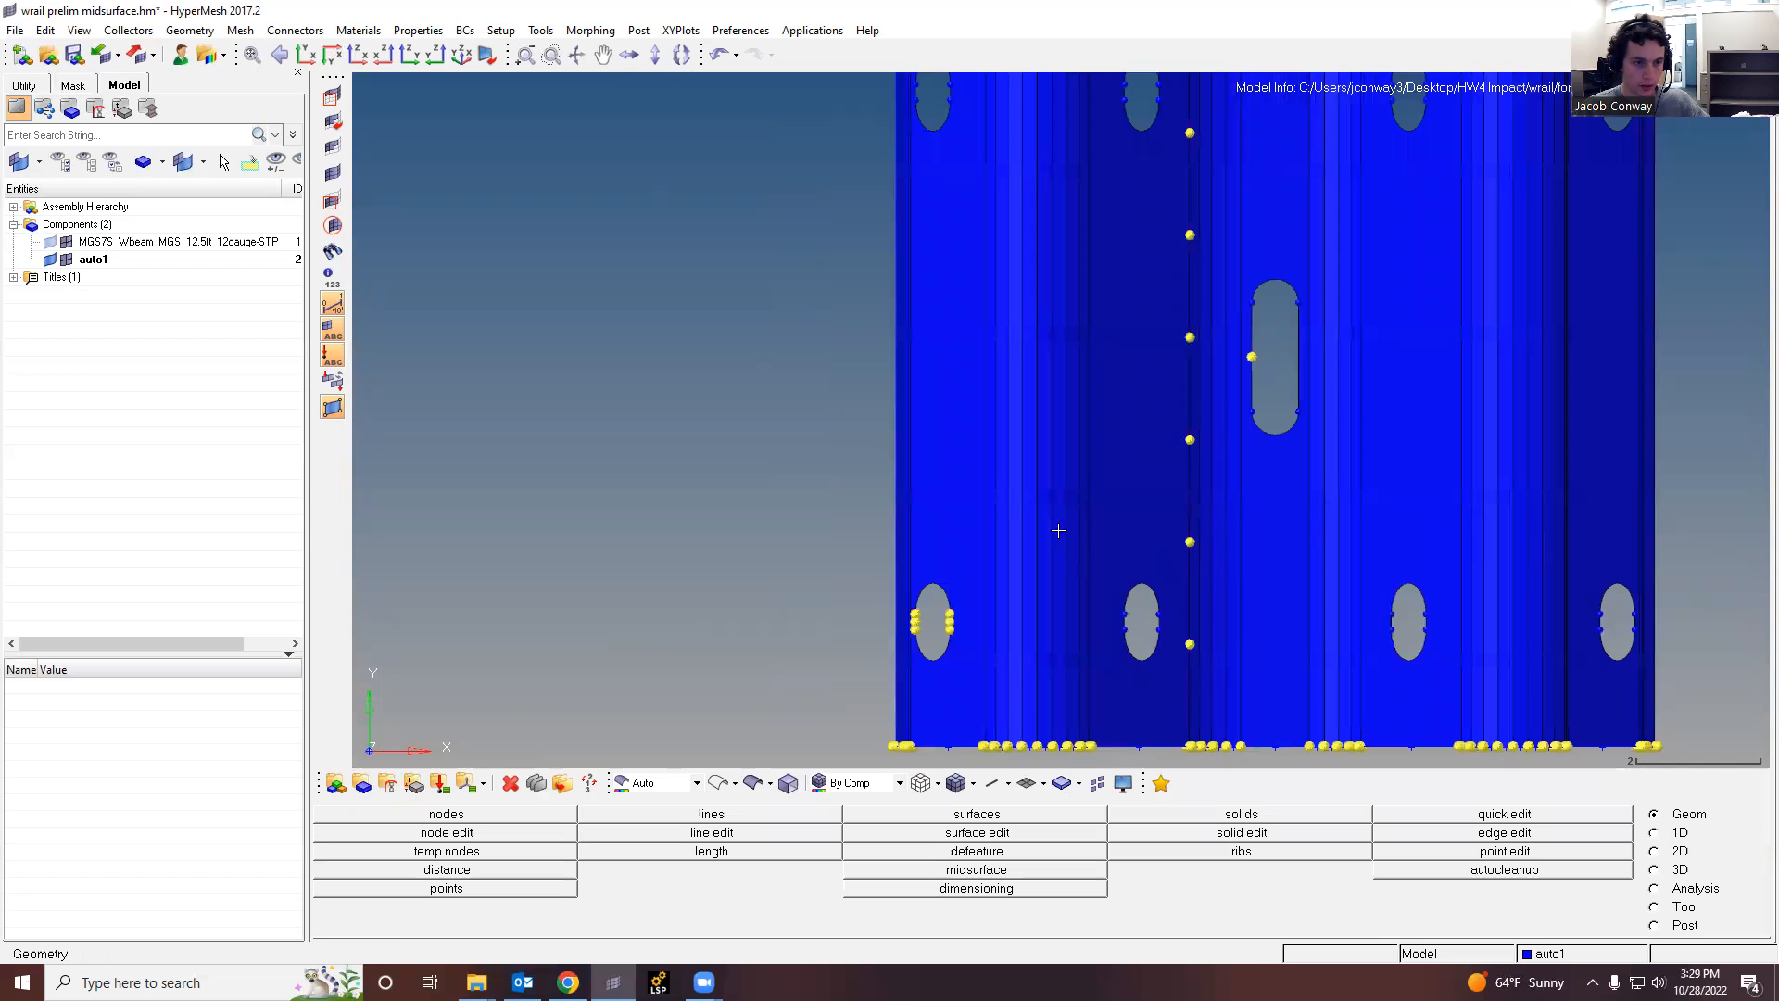
pyautogui.scroll(-2, 1187, 550)
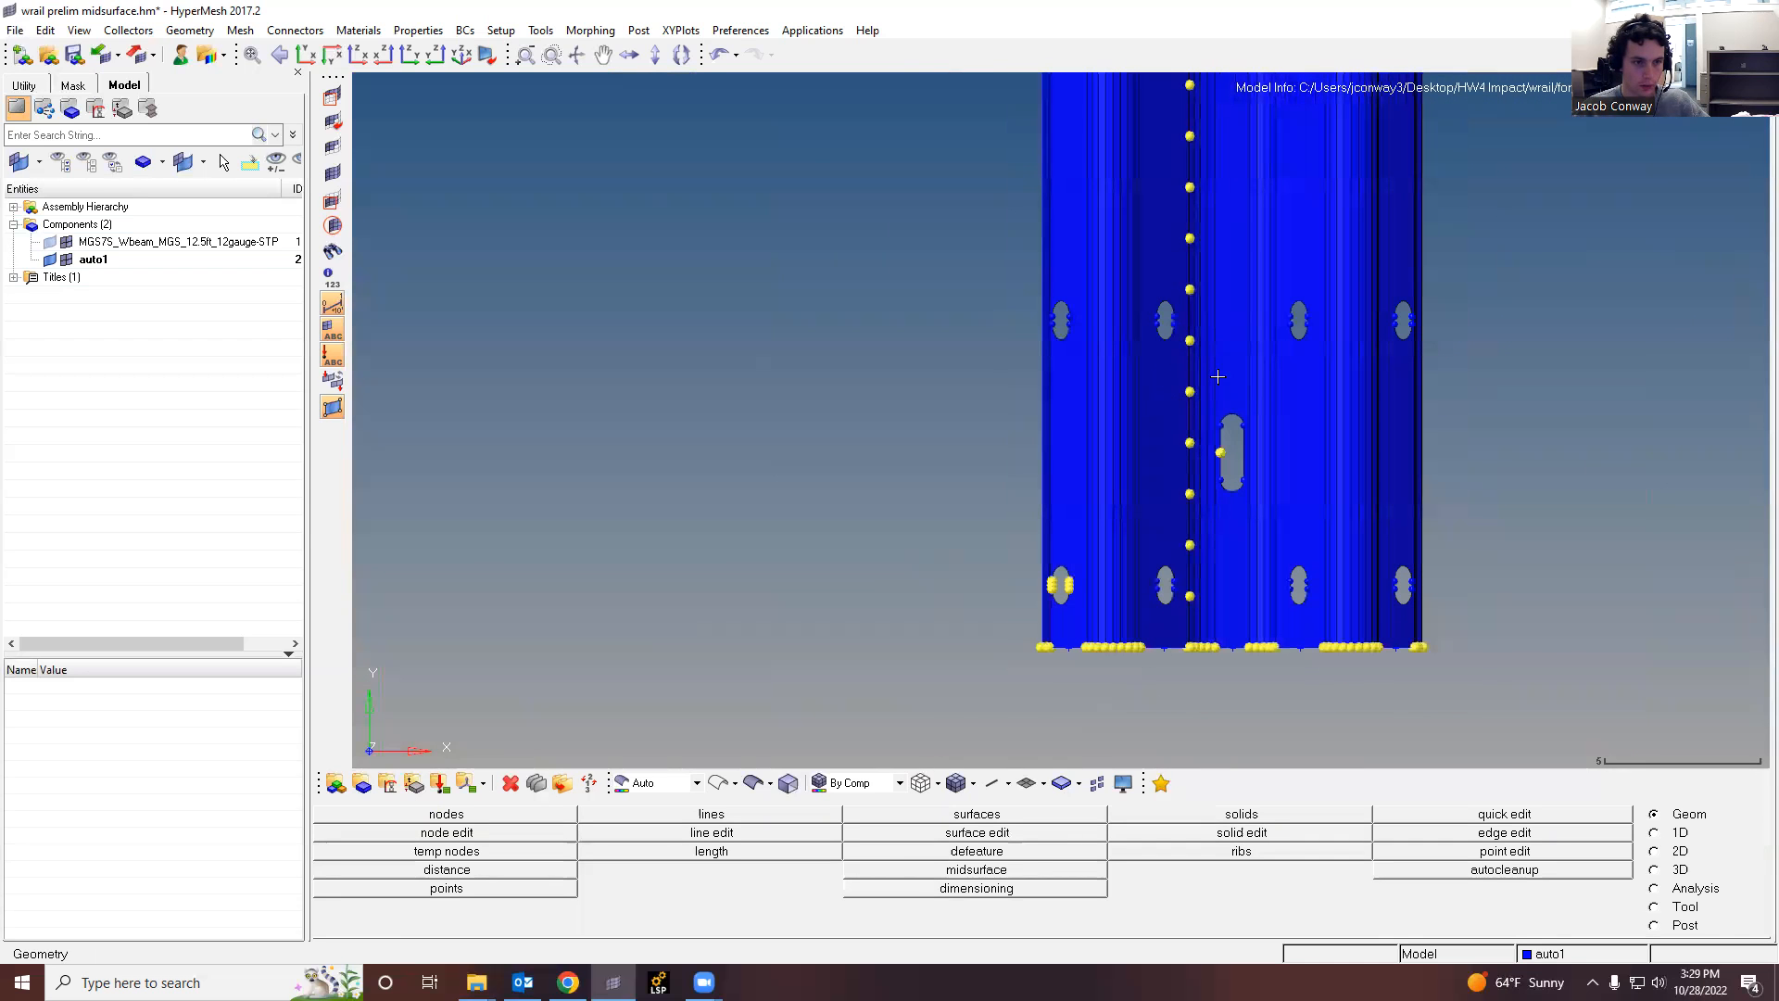
pyautogui.scroll(3, 1218, 376)
pyautogui.scroll(-2, 1242, 473)
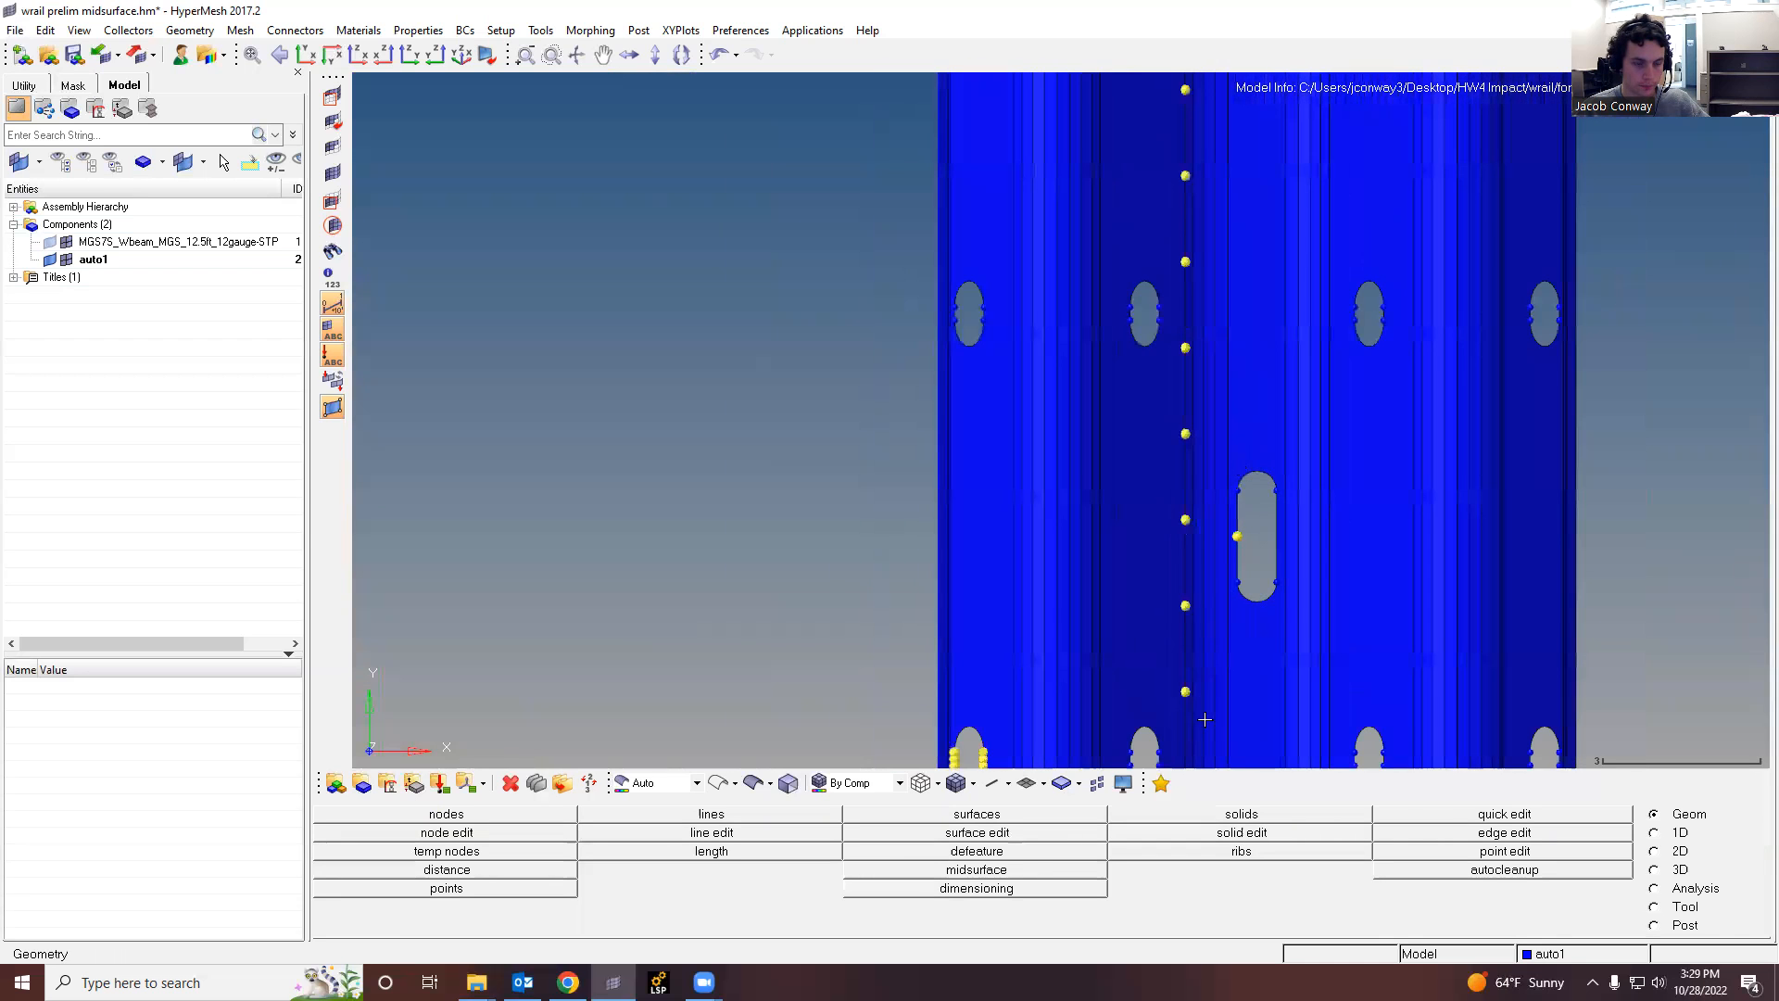
pyautogui.scroll(-3, 1132, 403)
pyautogui.scroll(5, 1168, 556)
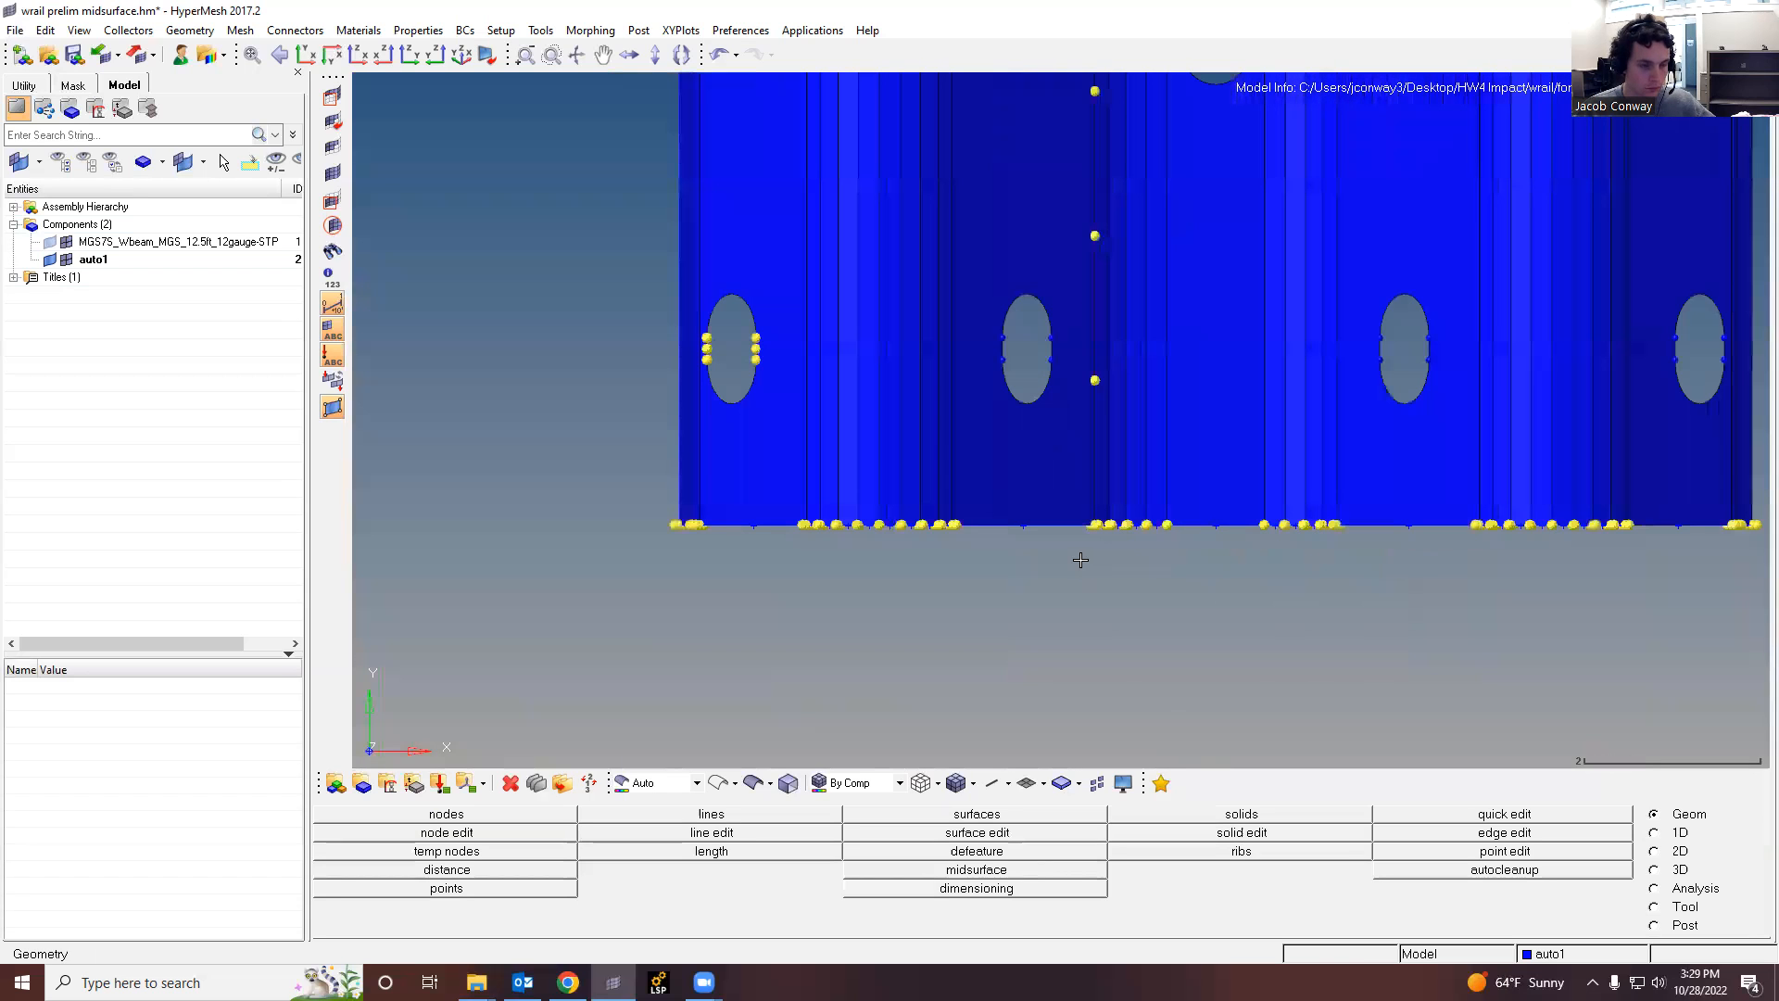
# Step: Trim all rail surfaces with a y-axis plane through the lengthwise node between the -Y end bolt-hole row and the central slot
pyautogui.click(972, 834)
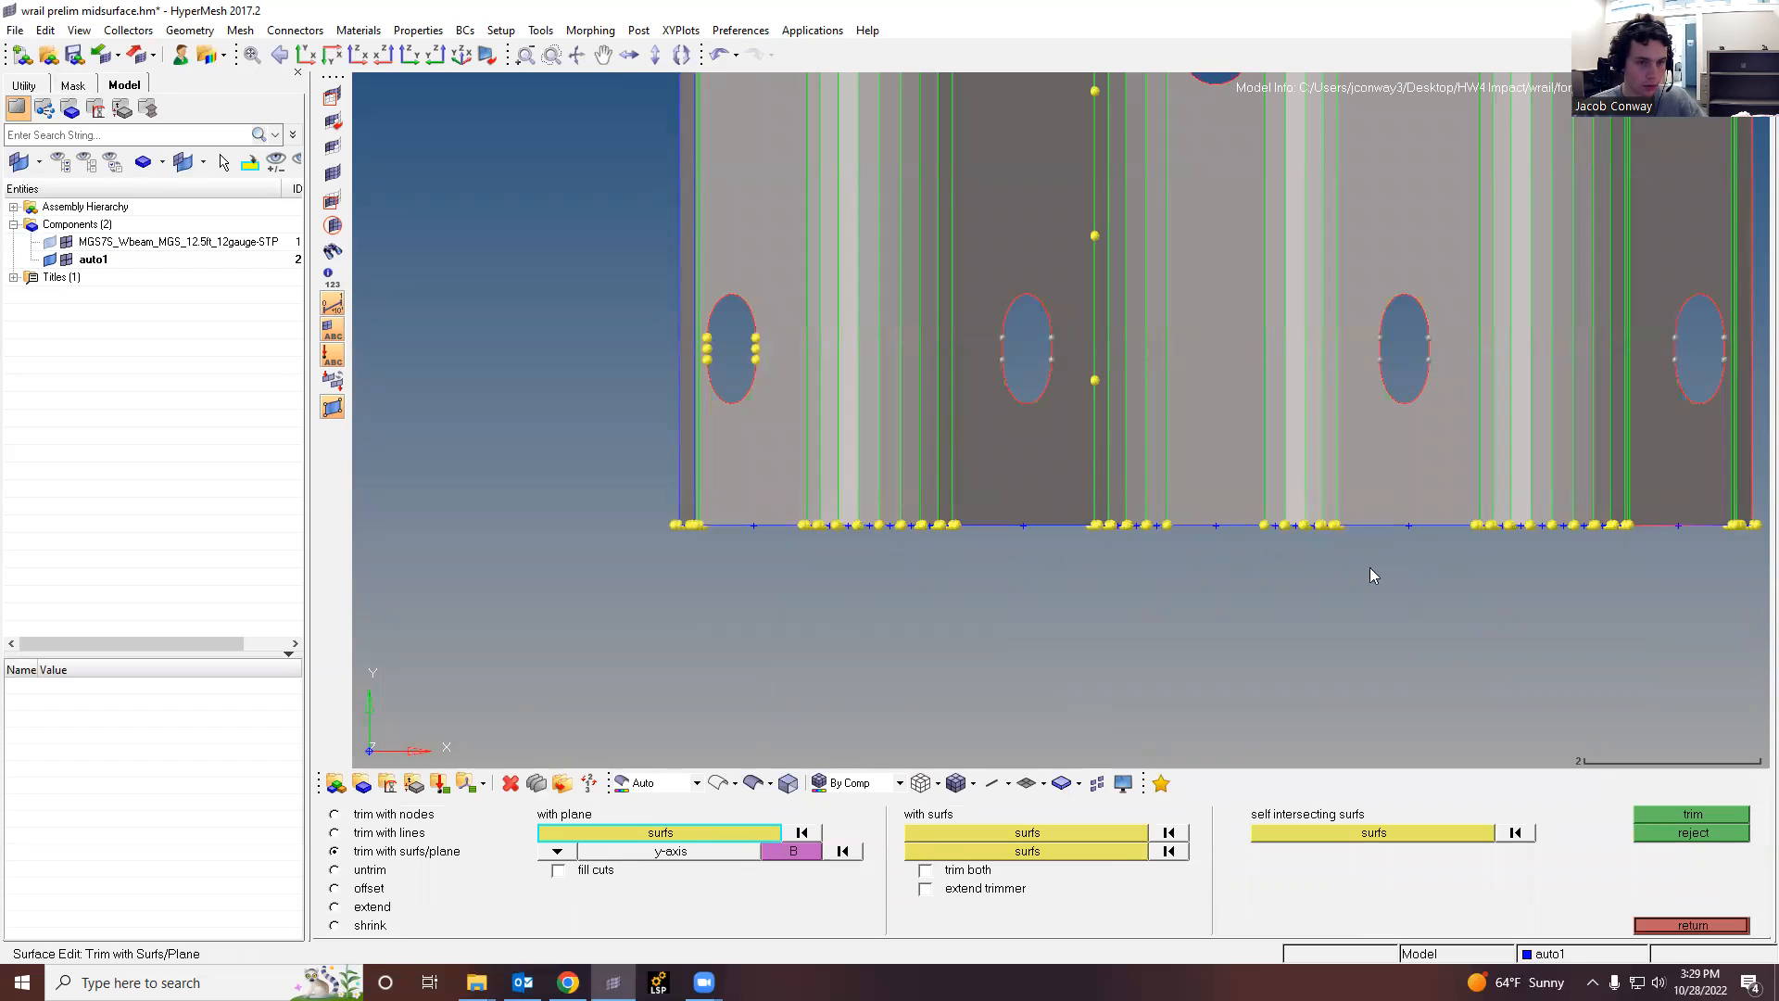
pyautogui.keyDown('ctrl'); pyautogui.scroll(-5, 1370, 569); pyautogui.keyUp('ctrl')
pyautogui.keyDown('ctrl'); pyautogui.moveTo(1459, 601); pyautogui.dragTo(1294, 480); pyautogui.keyUp('ctrl')
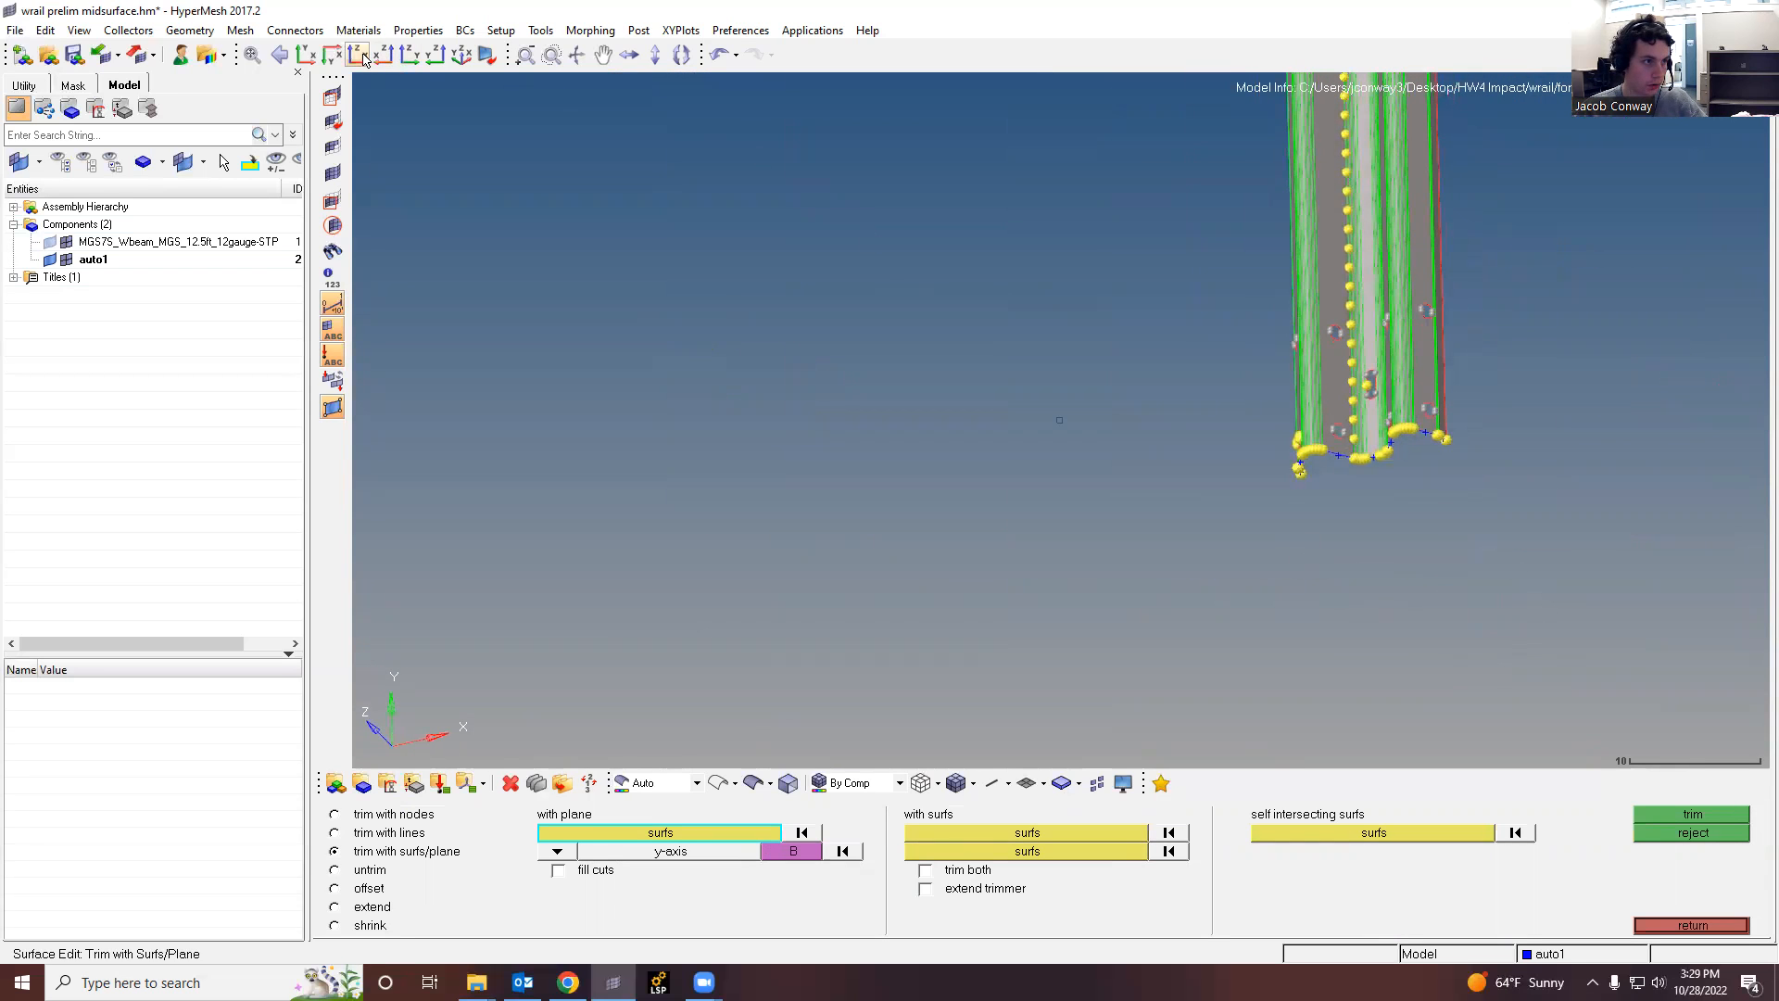
pyautogui.click(306, 56)
pyautogui.scroll(-3, 977, 394)
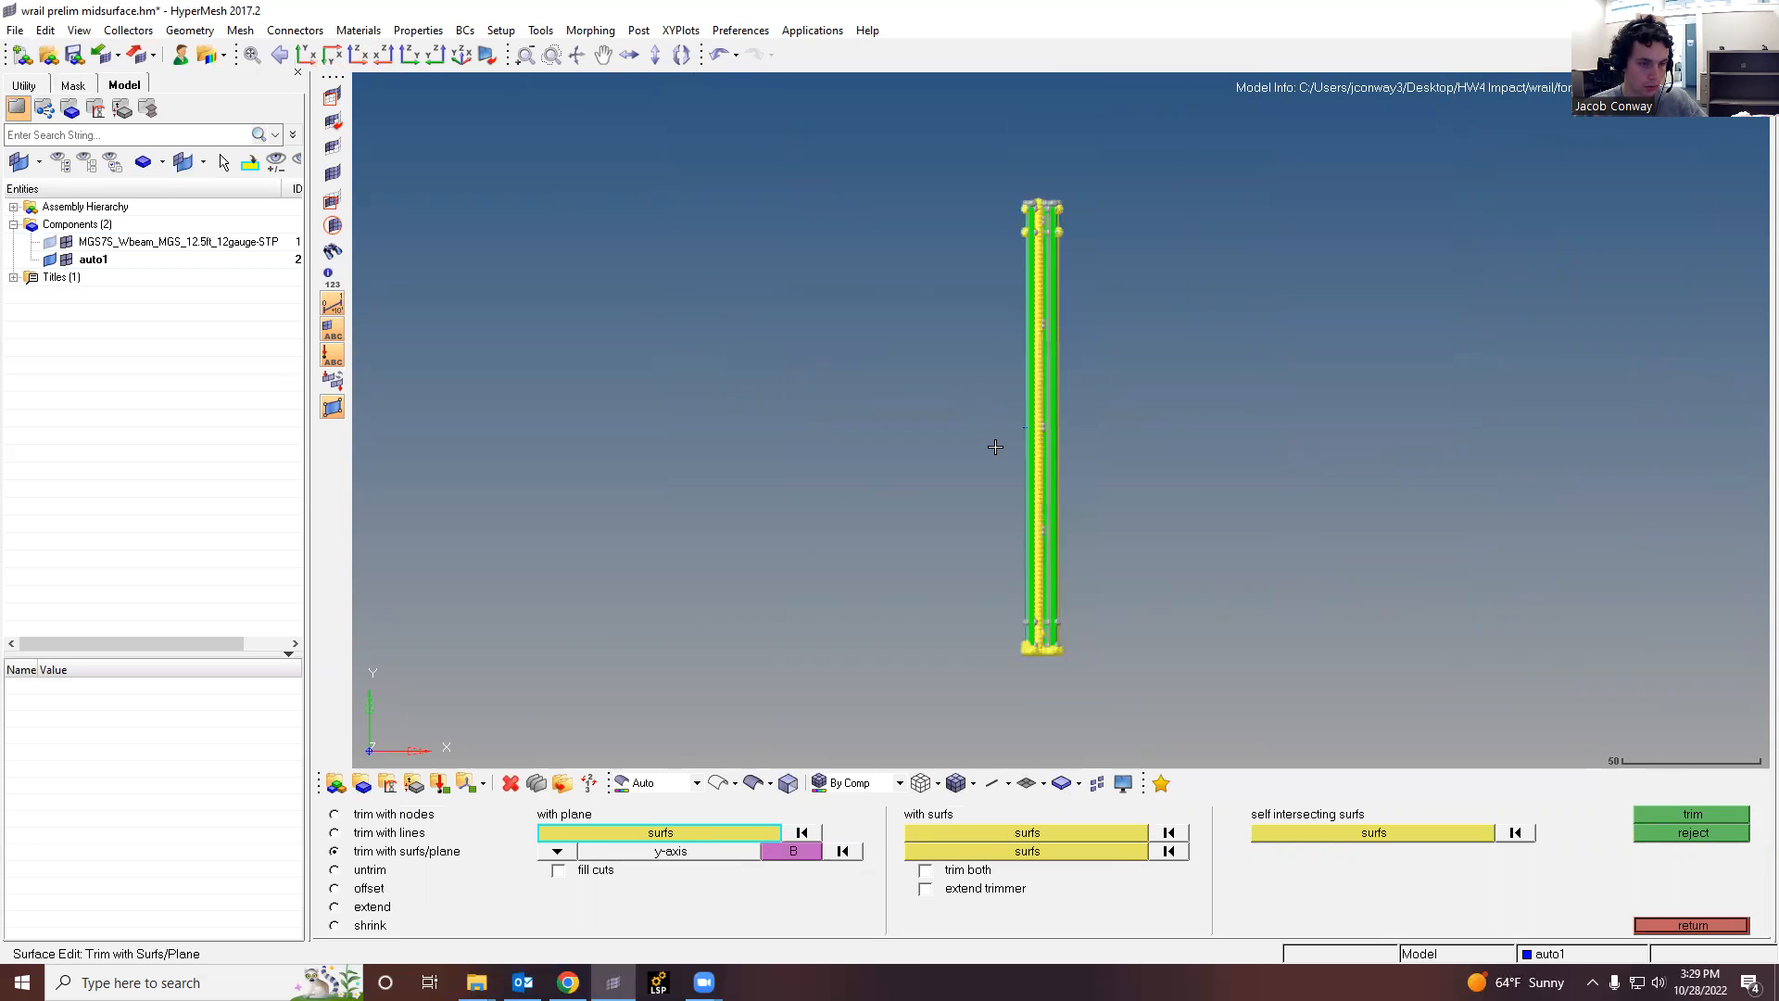
pyautogui.scroll(8, 1025, 536)
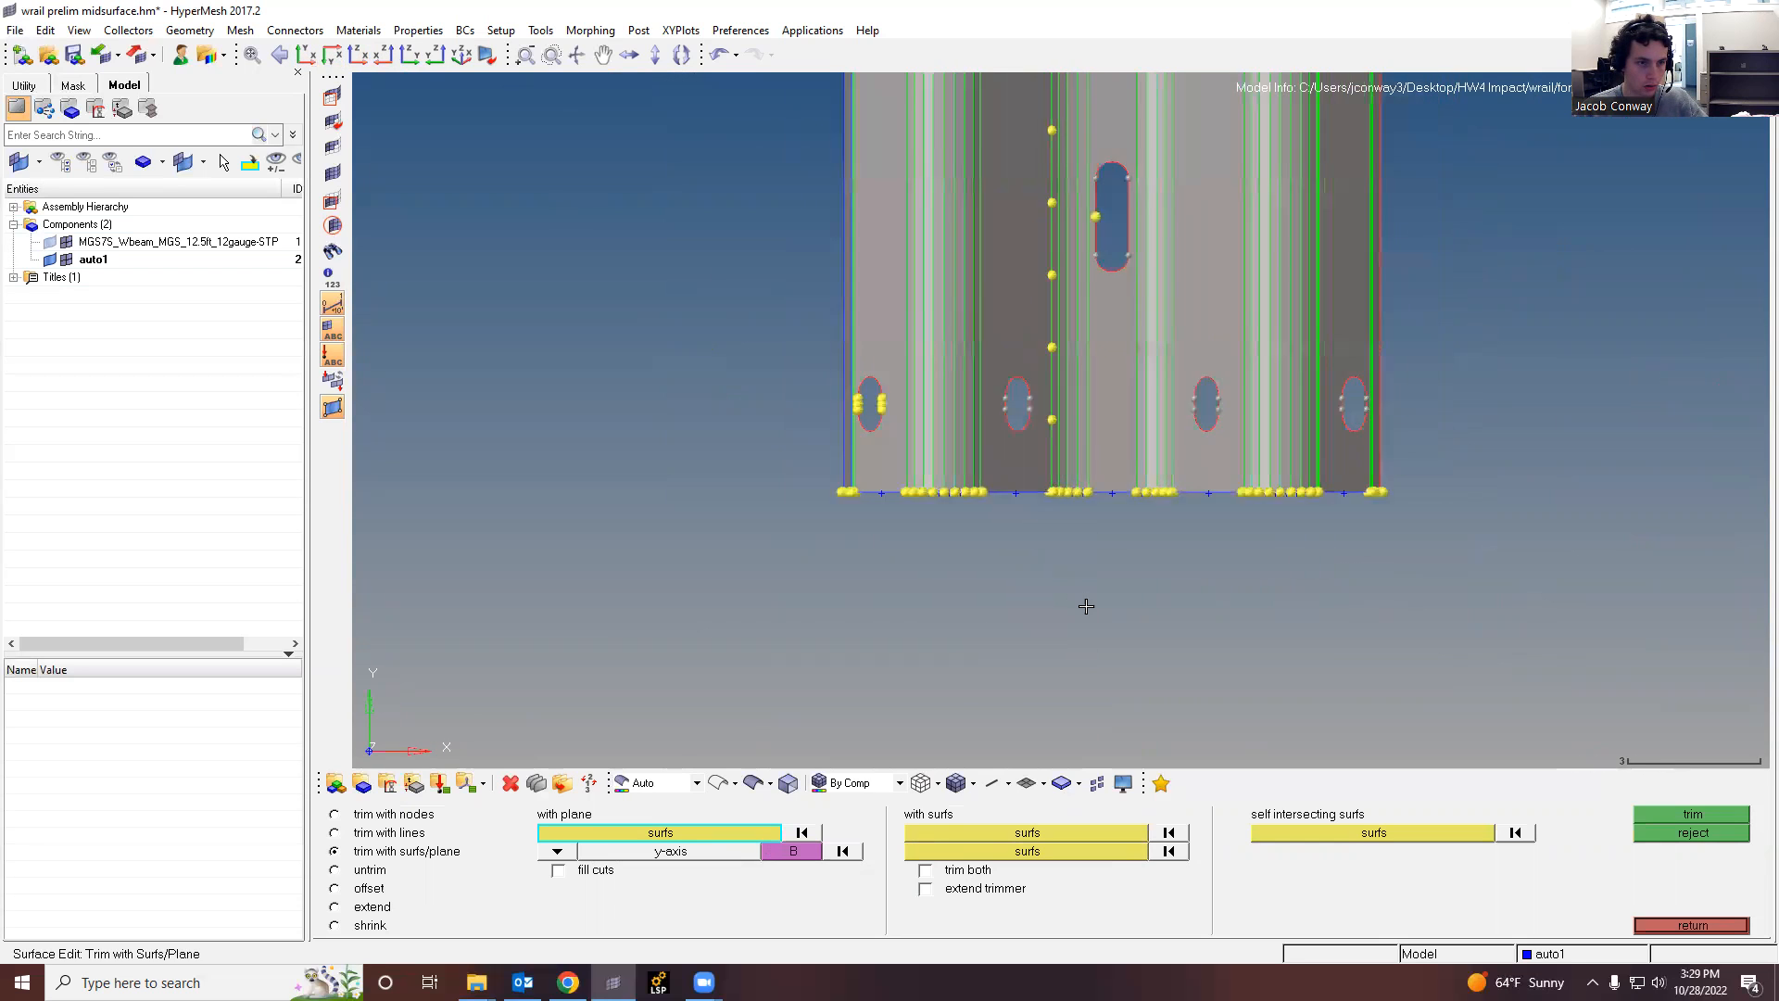
pyautogui.scroll(-2, 1084, 607)
pyautogui.keyDown('shift'); pyautogui.moveTo(1310, 627); pyautogui.dragTo(817, 220); pyautogui.keyUp('shift')
pyautogui.scroll(3, 1125, 560)
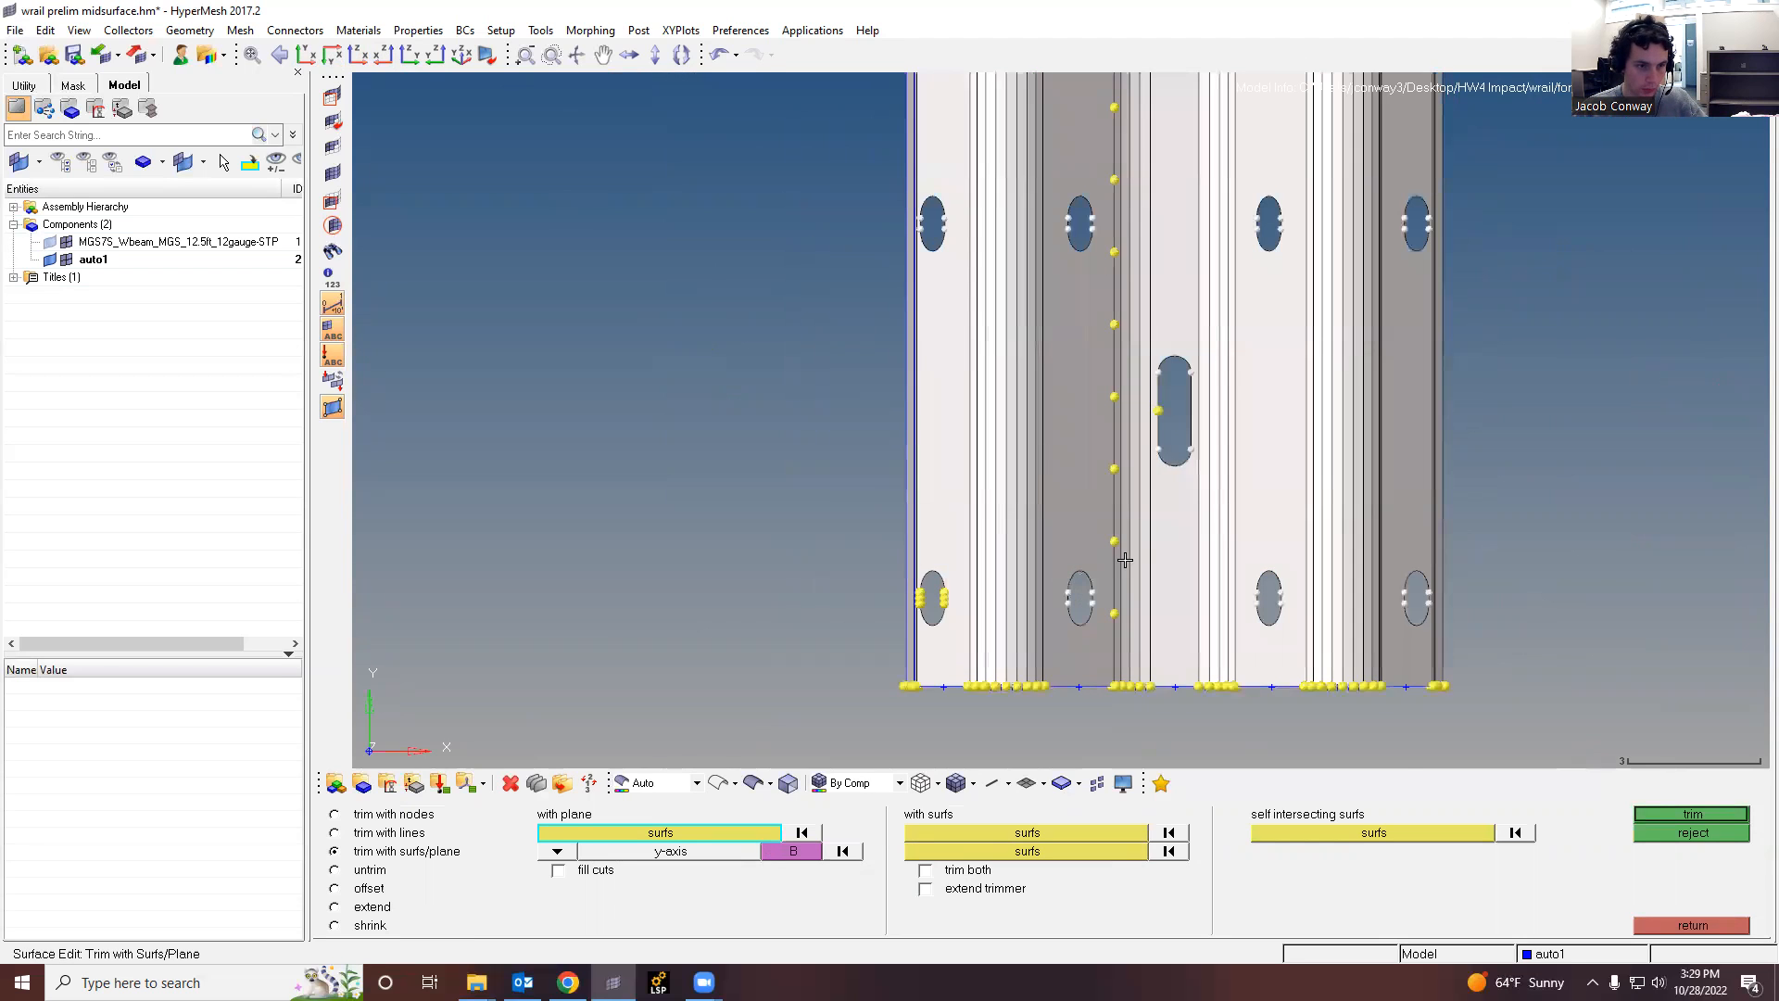
pyautogui.scroll(2, 1125, 560)
pyautogui.middleClick(890, 732)
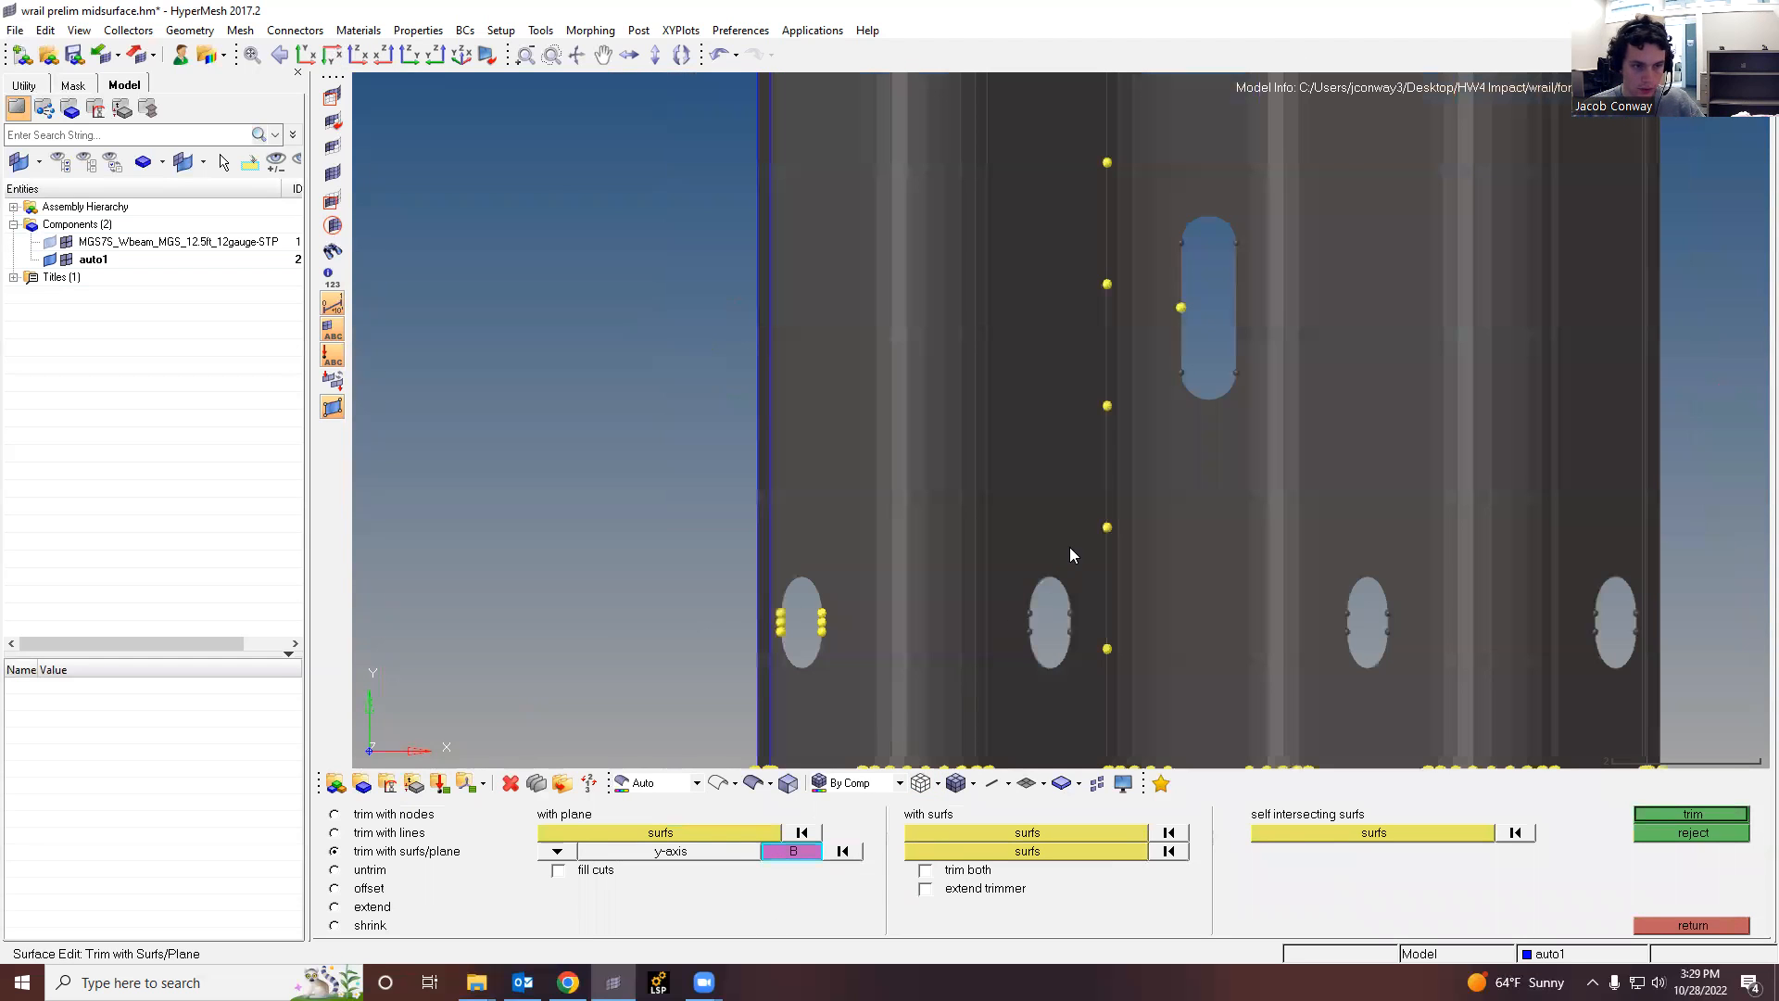
pyautogui.click(1692, 814)
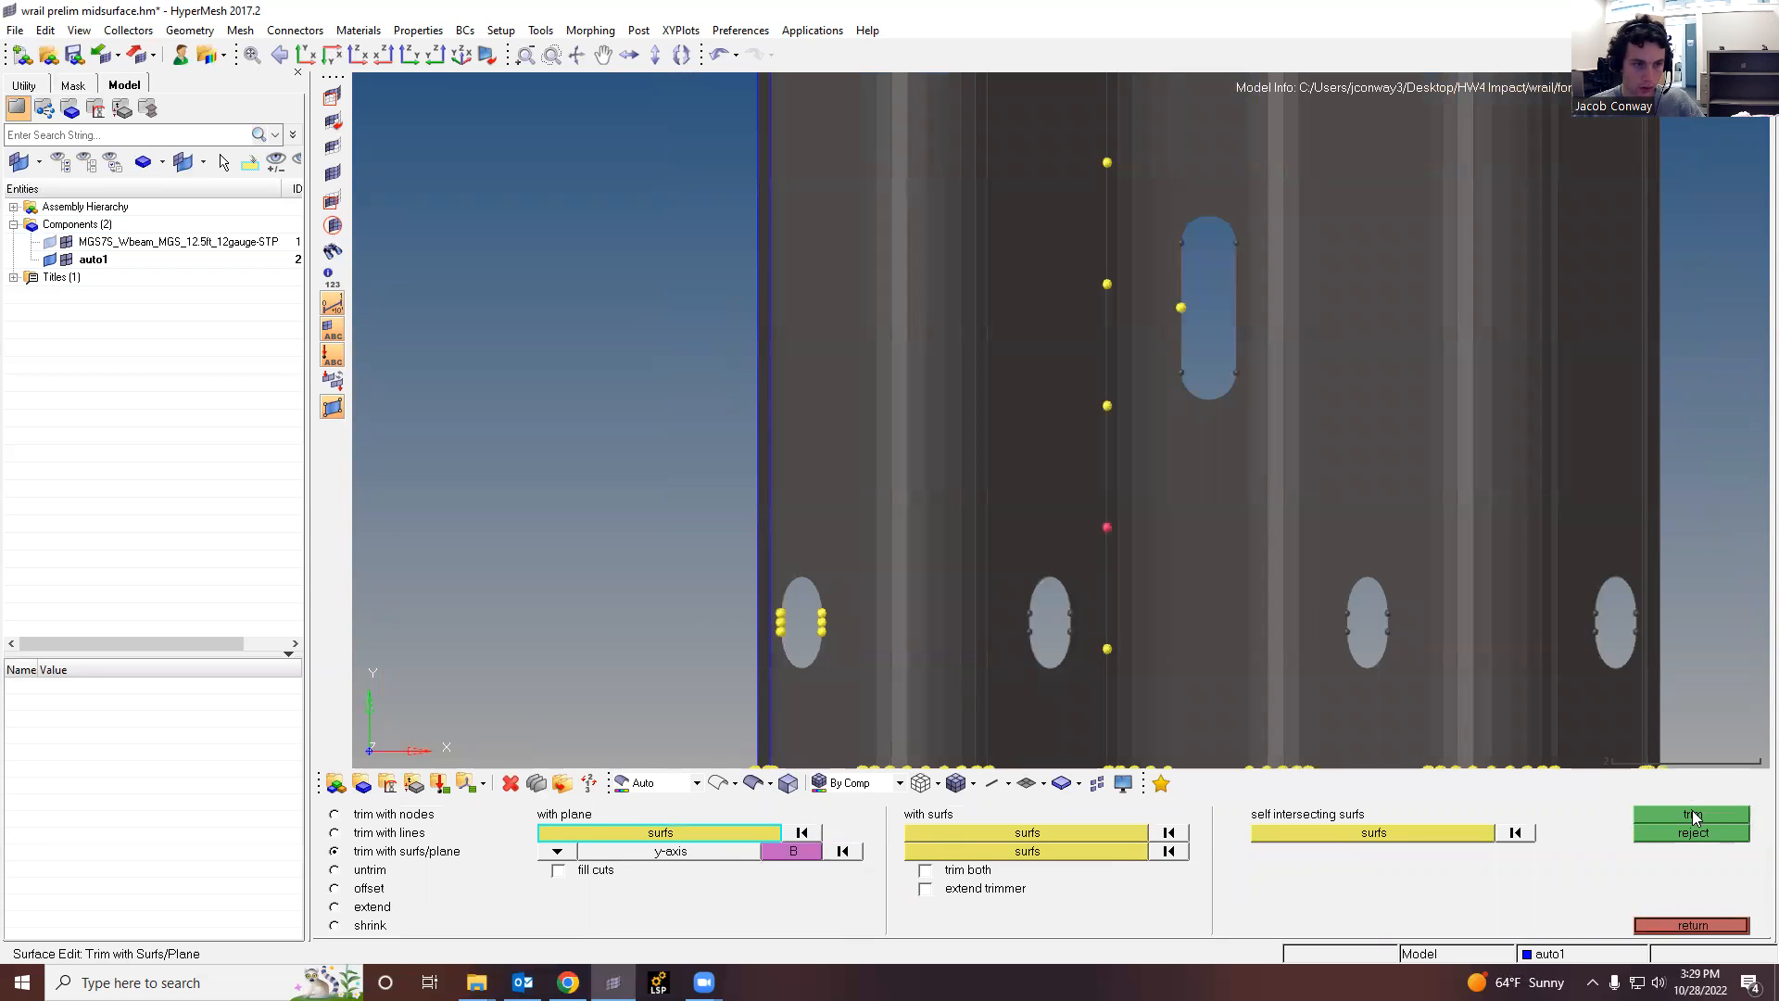
# Step: Trim the surfaces beyond the first cut with a y-axis plane through the lengthwise node between the central slot and second bolt-hole row
pyautogui.scroll(-2, 1109, 562)
pyautogui.scroll(2, 1115, 586)
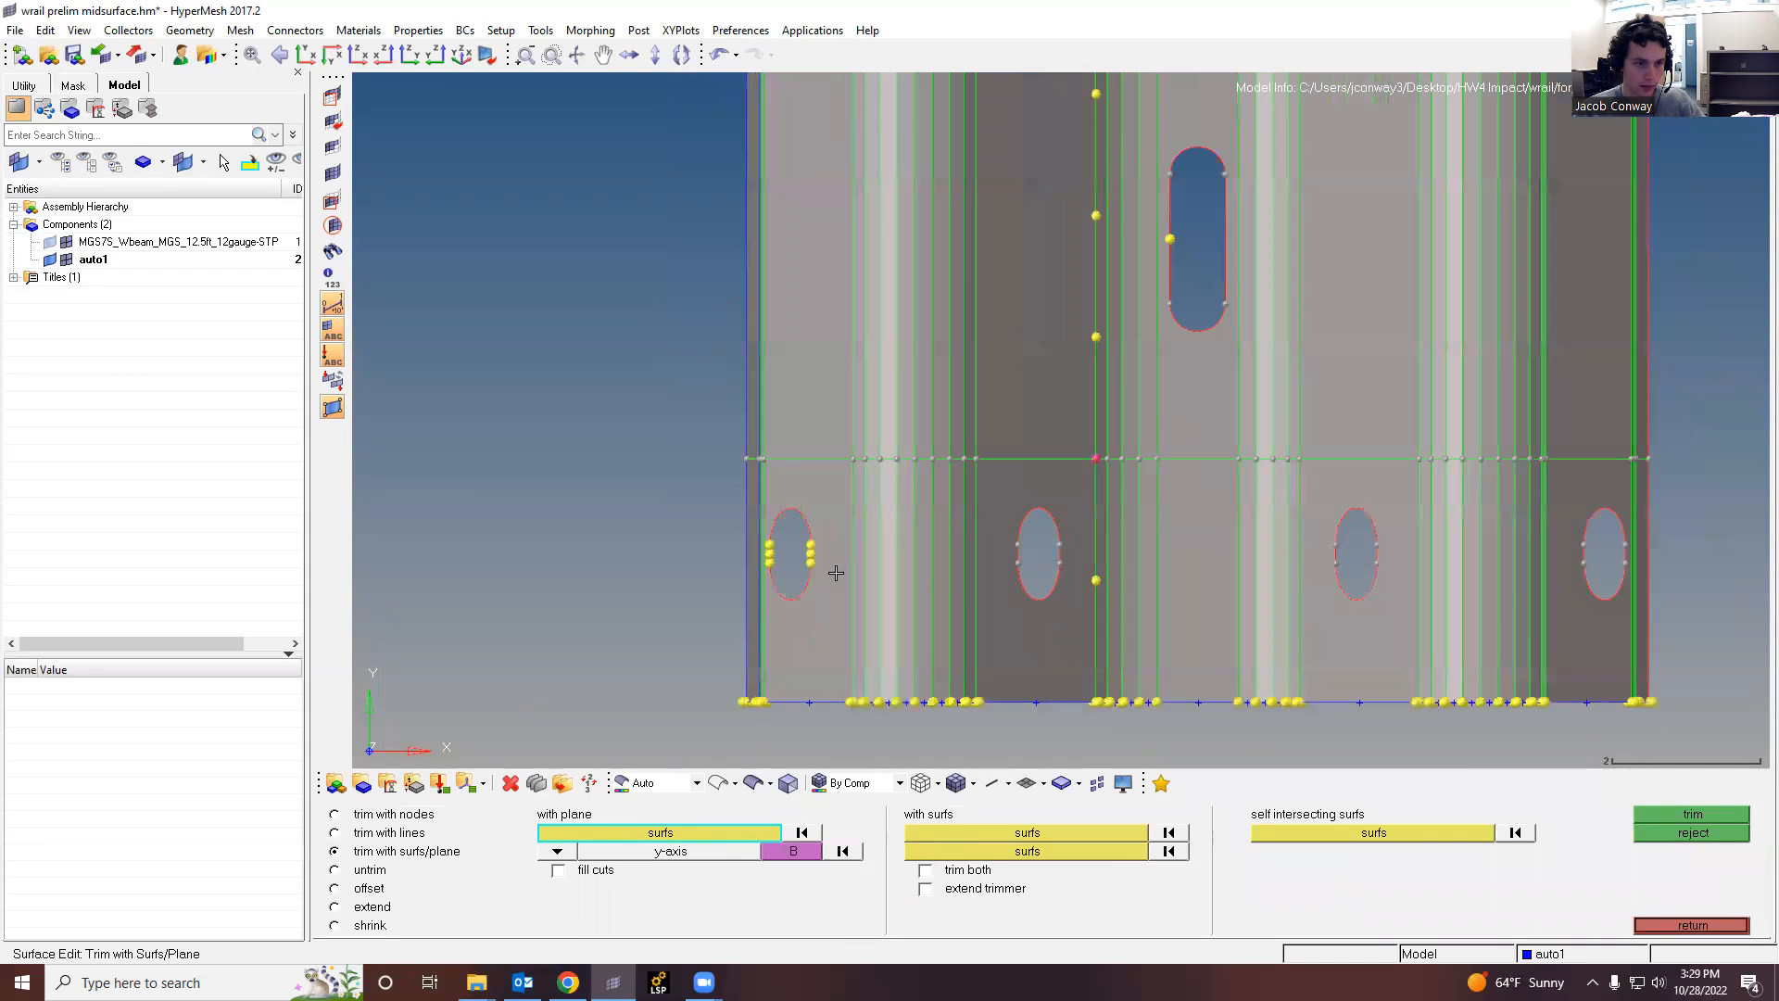
pyautogui.scroll(-1, 1270, 605)
pyautogui.scroll(1, 1218, 365)
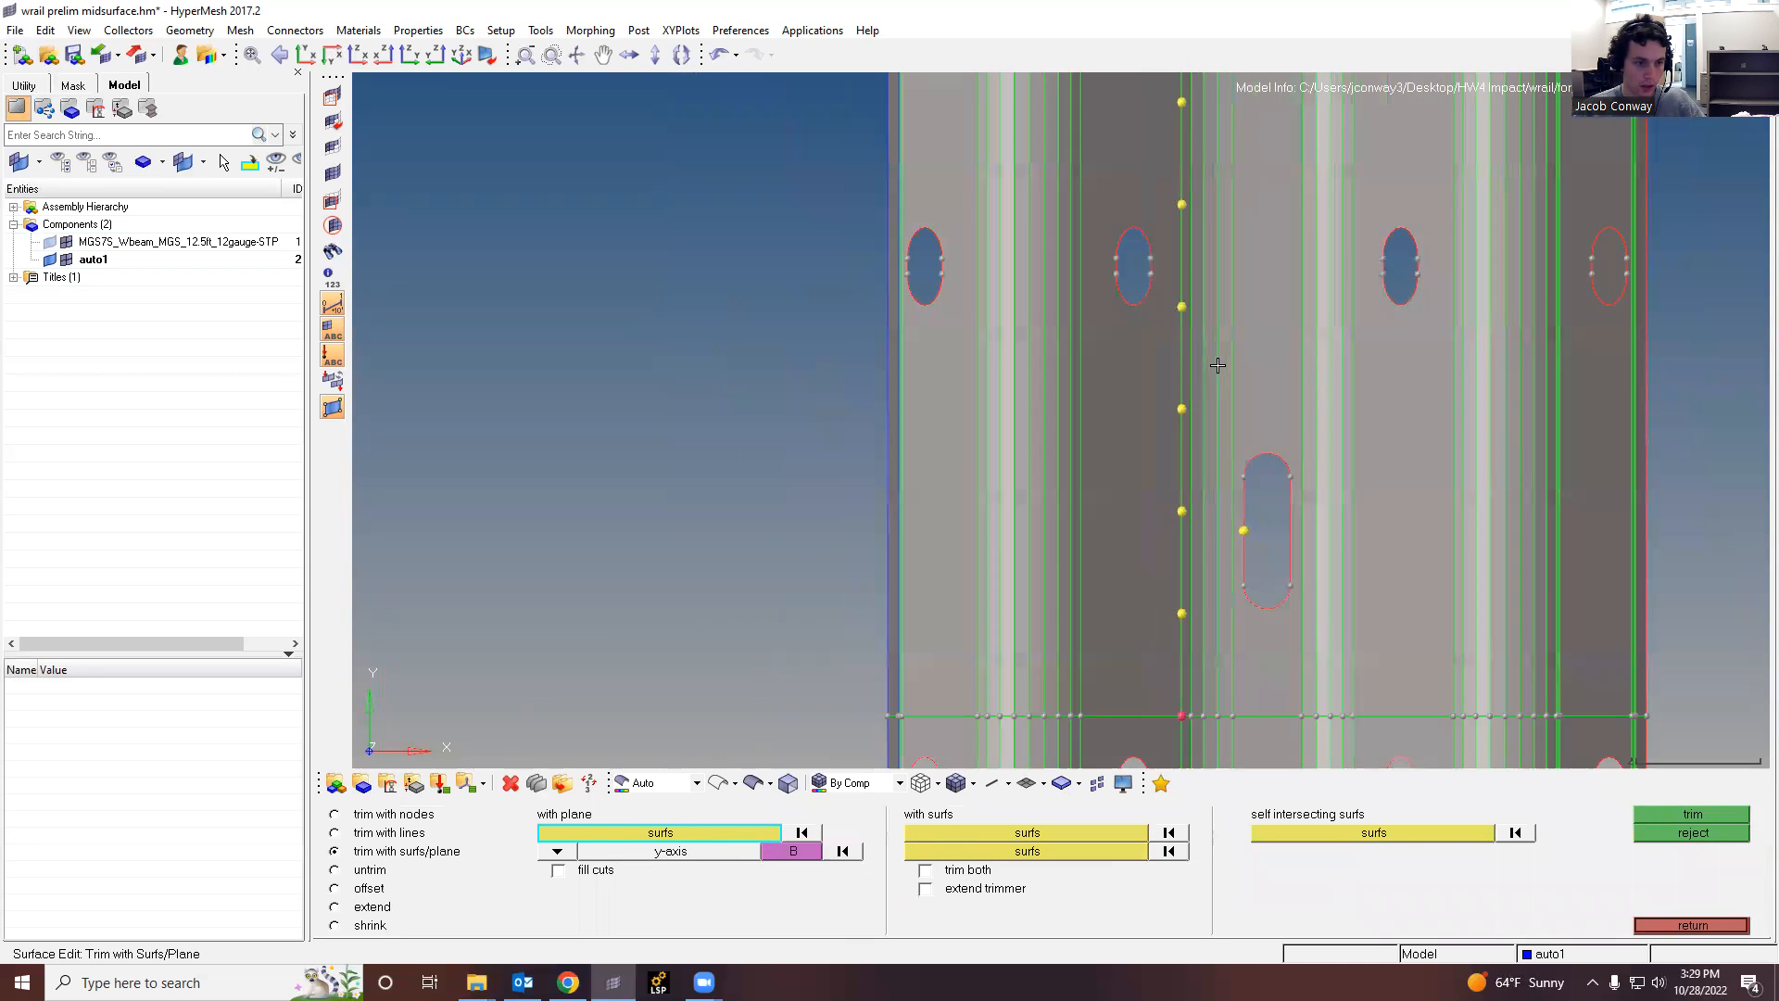
pyautogui.keyDown('shift'); pyautogui.moveTo(1673, 640); pyautogui.dragTo(705, 102); pyautogui.keyUp('shift')
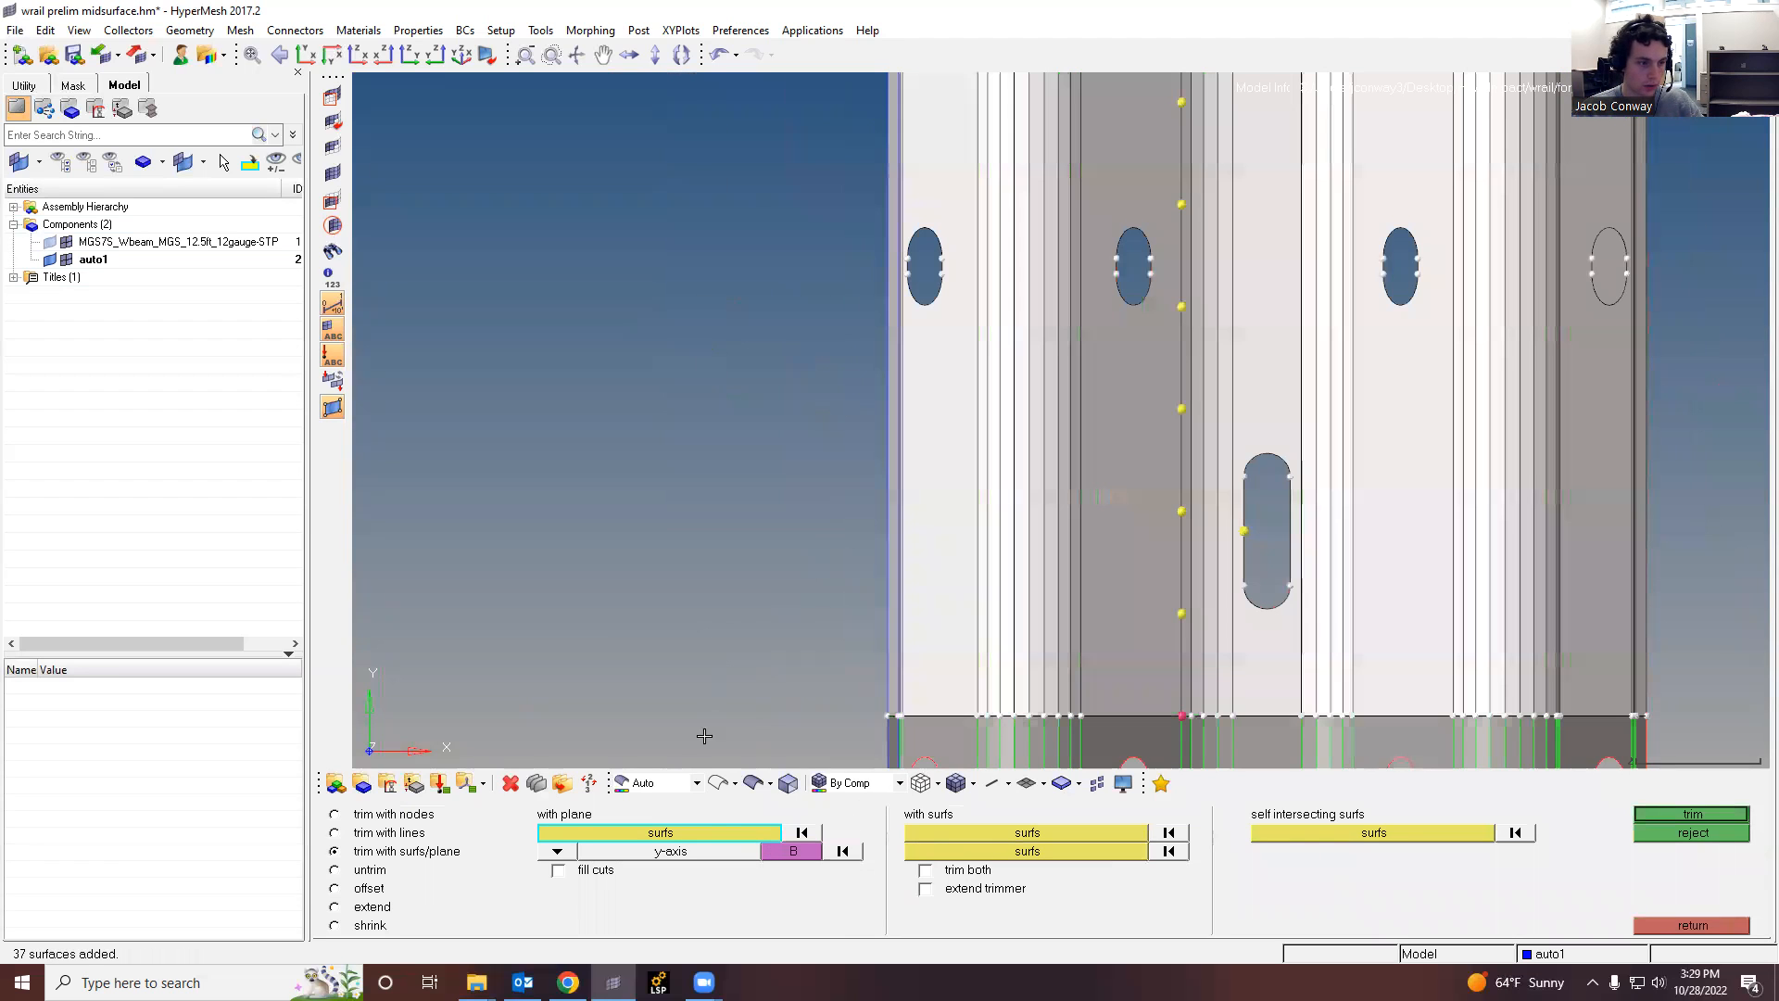
pyautogui.click(783, 850)
pyautogui.click(1692, 815)
# Step: Trim the surfaces beyond the slot with a y-axis plane through the lengthwise node just past the second bolt-hole row, three nodes from the previous cut
pyautogui.scroll(-2, 1473, 685)
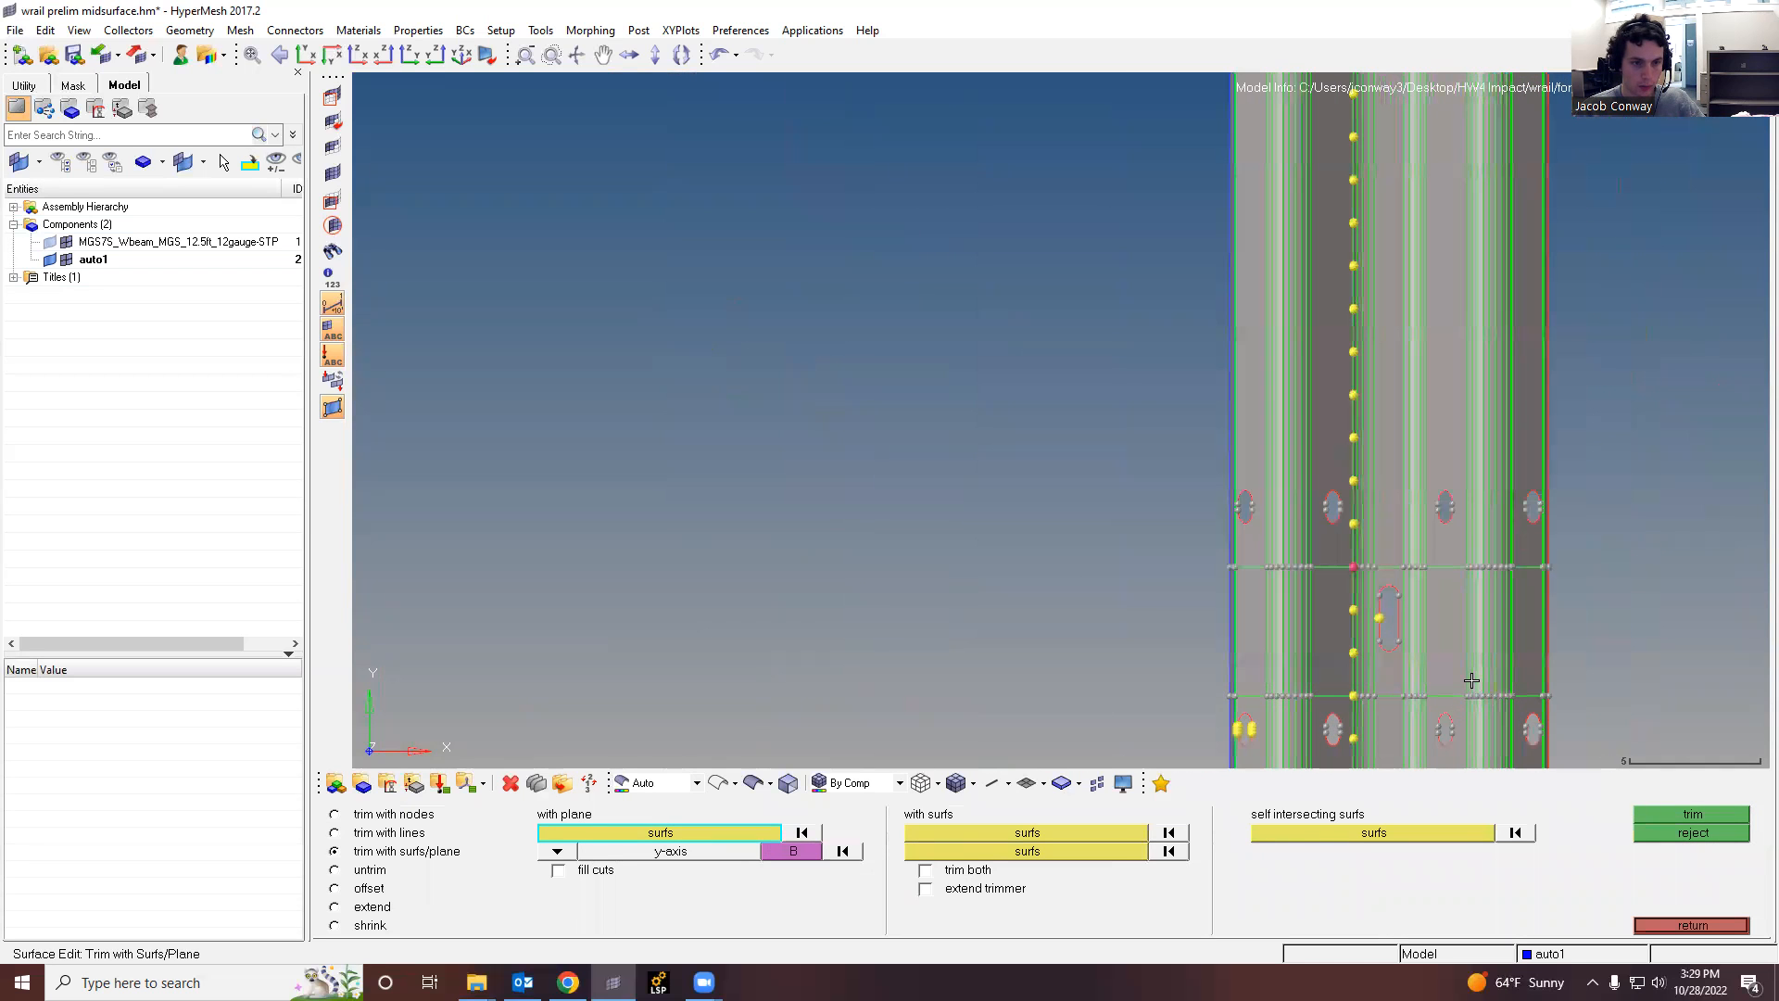
pyautogui.scroll(-1, 1497, 687)
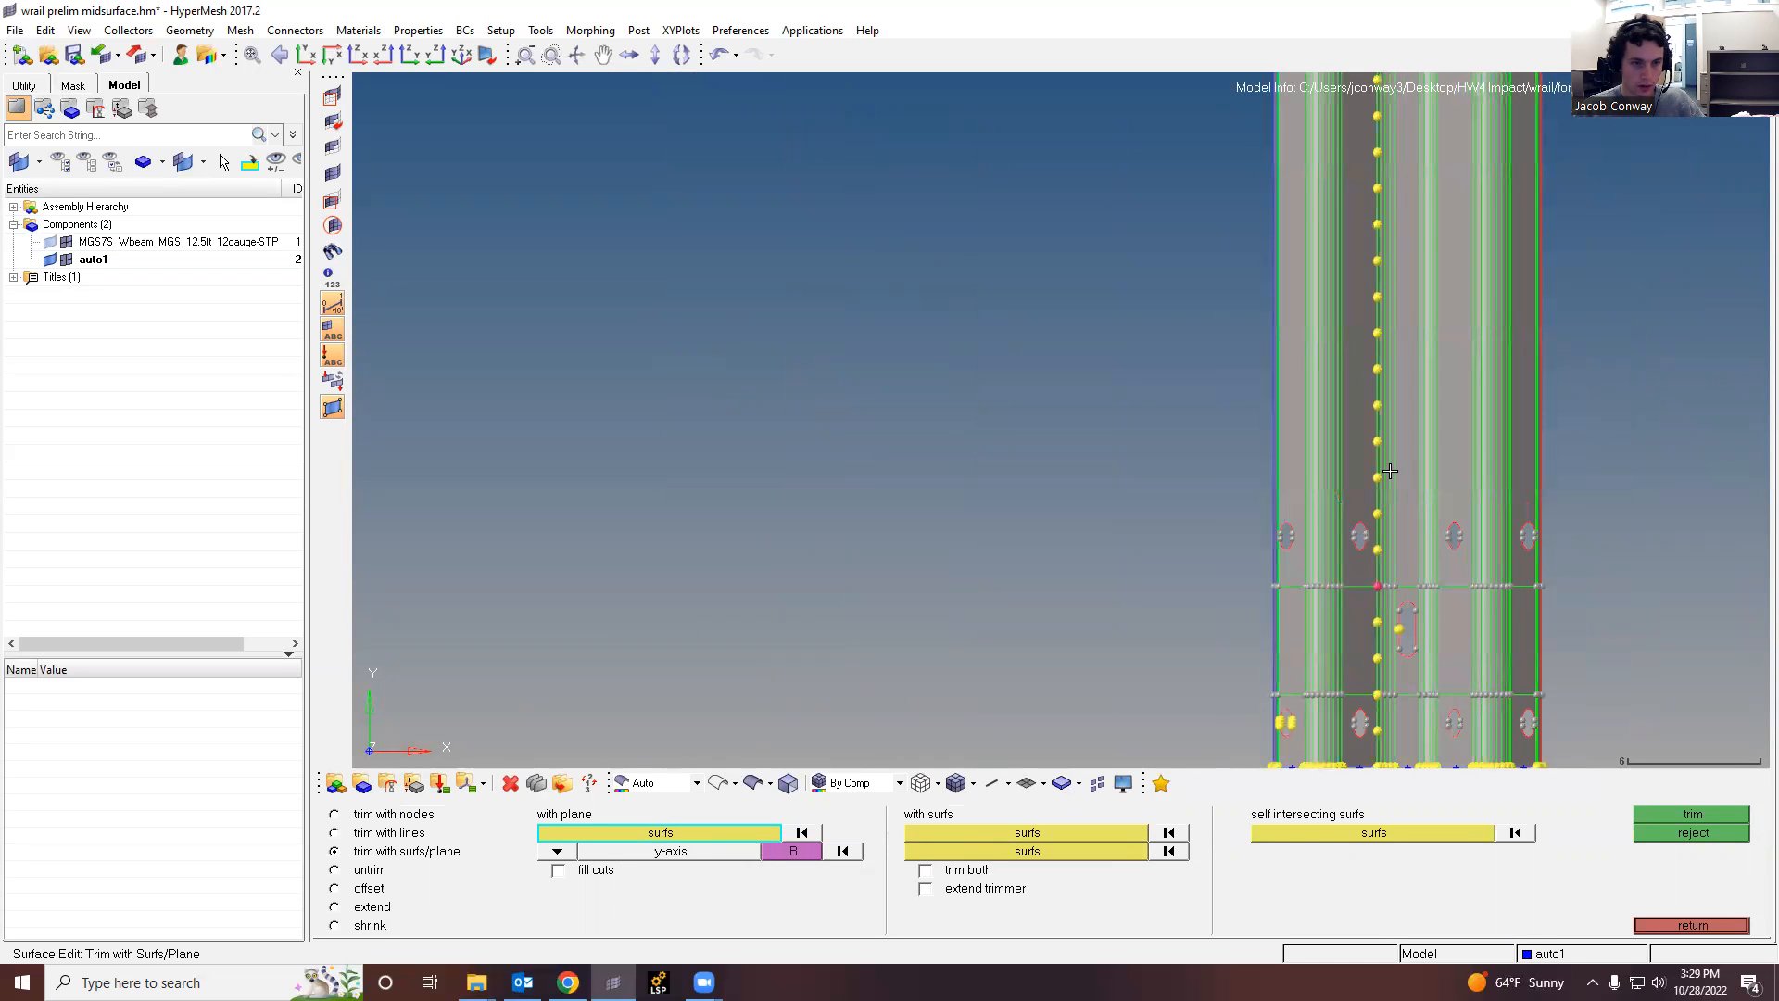
pyautogui.scroll(4, 1390, 472)
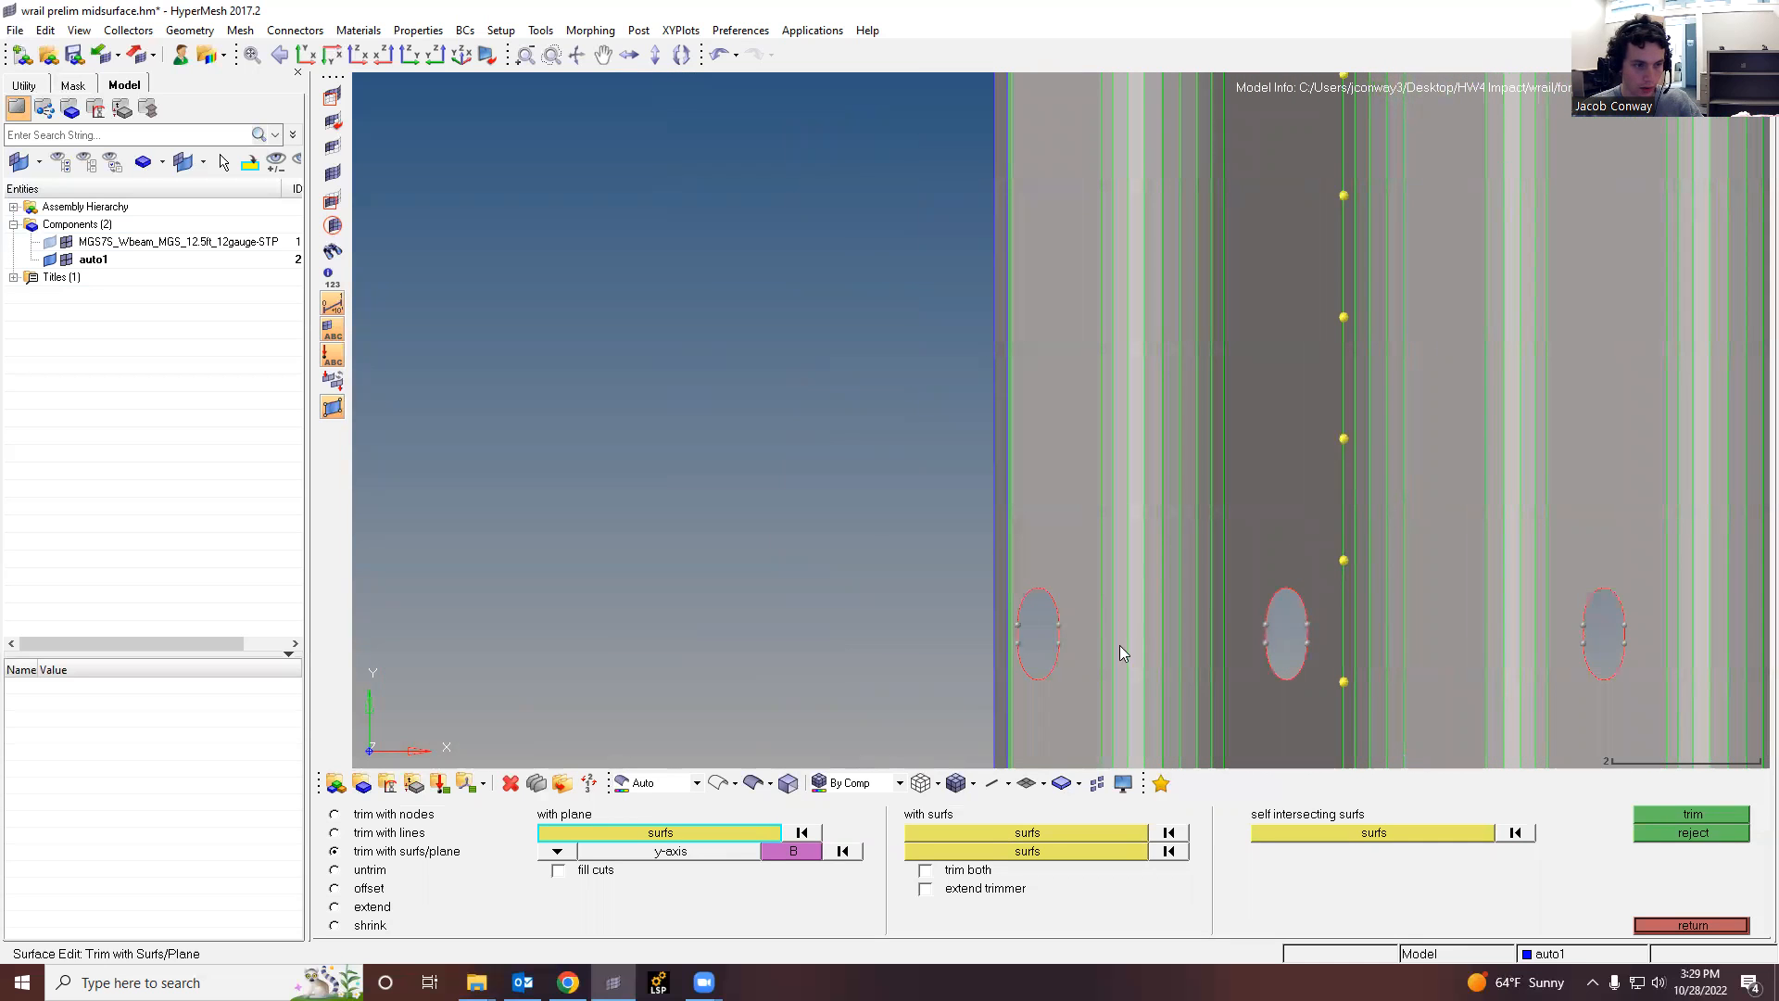
pyautogui.scroll(-6, 1405, 517)
pyautogui.scroll(5, 1592, 550)
pyautogui.keyDown('shift'); pyautogui.moveTo(1542, 625); pyautogui.dragTo(721, 286); pyautogui.keyUp('shift')
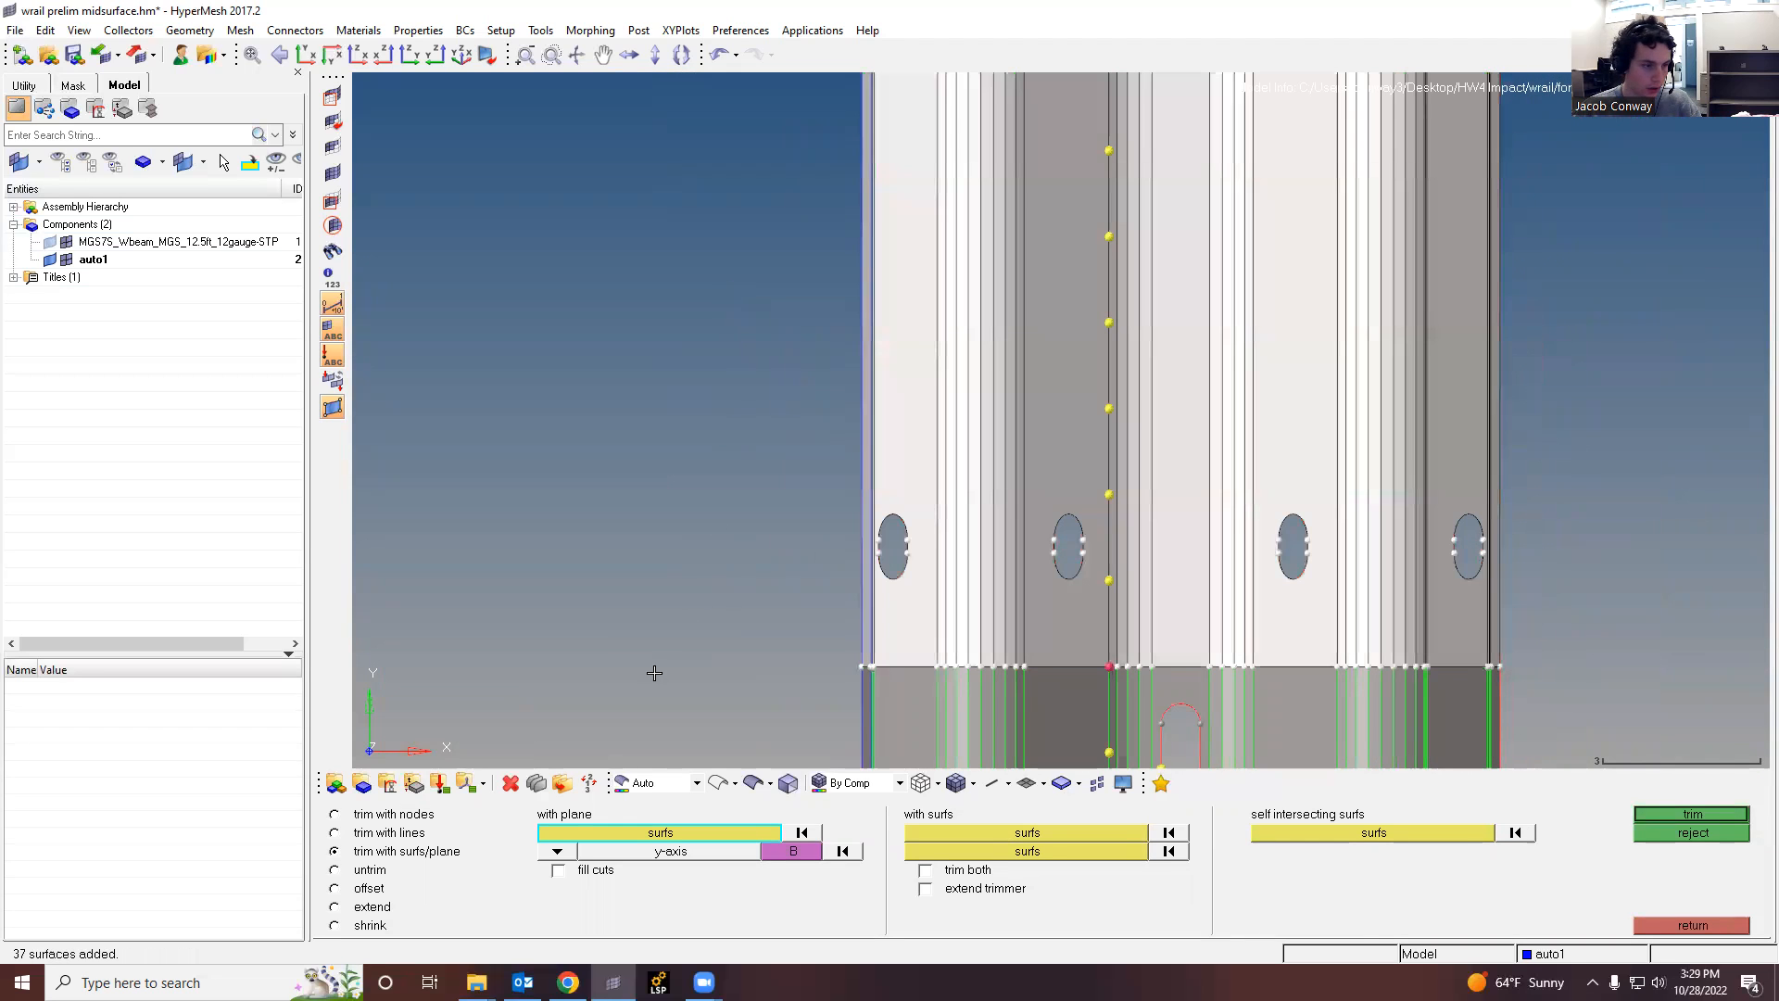
pyautogui.click(790, 851)
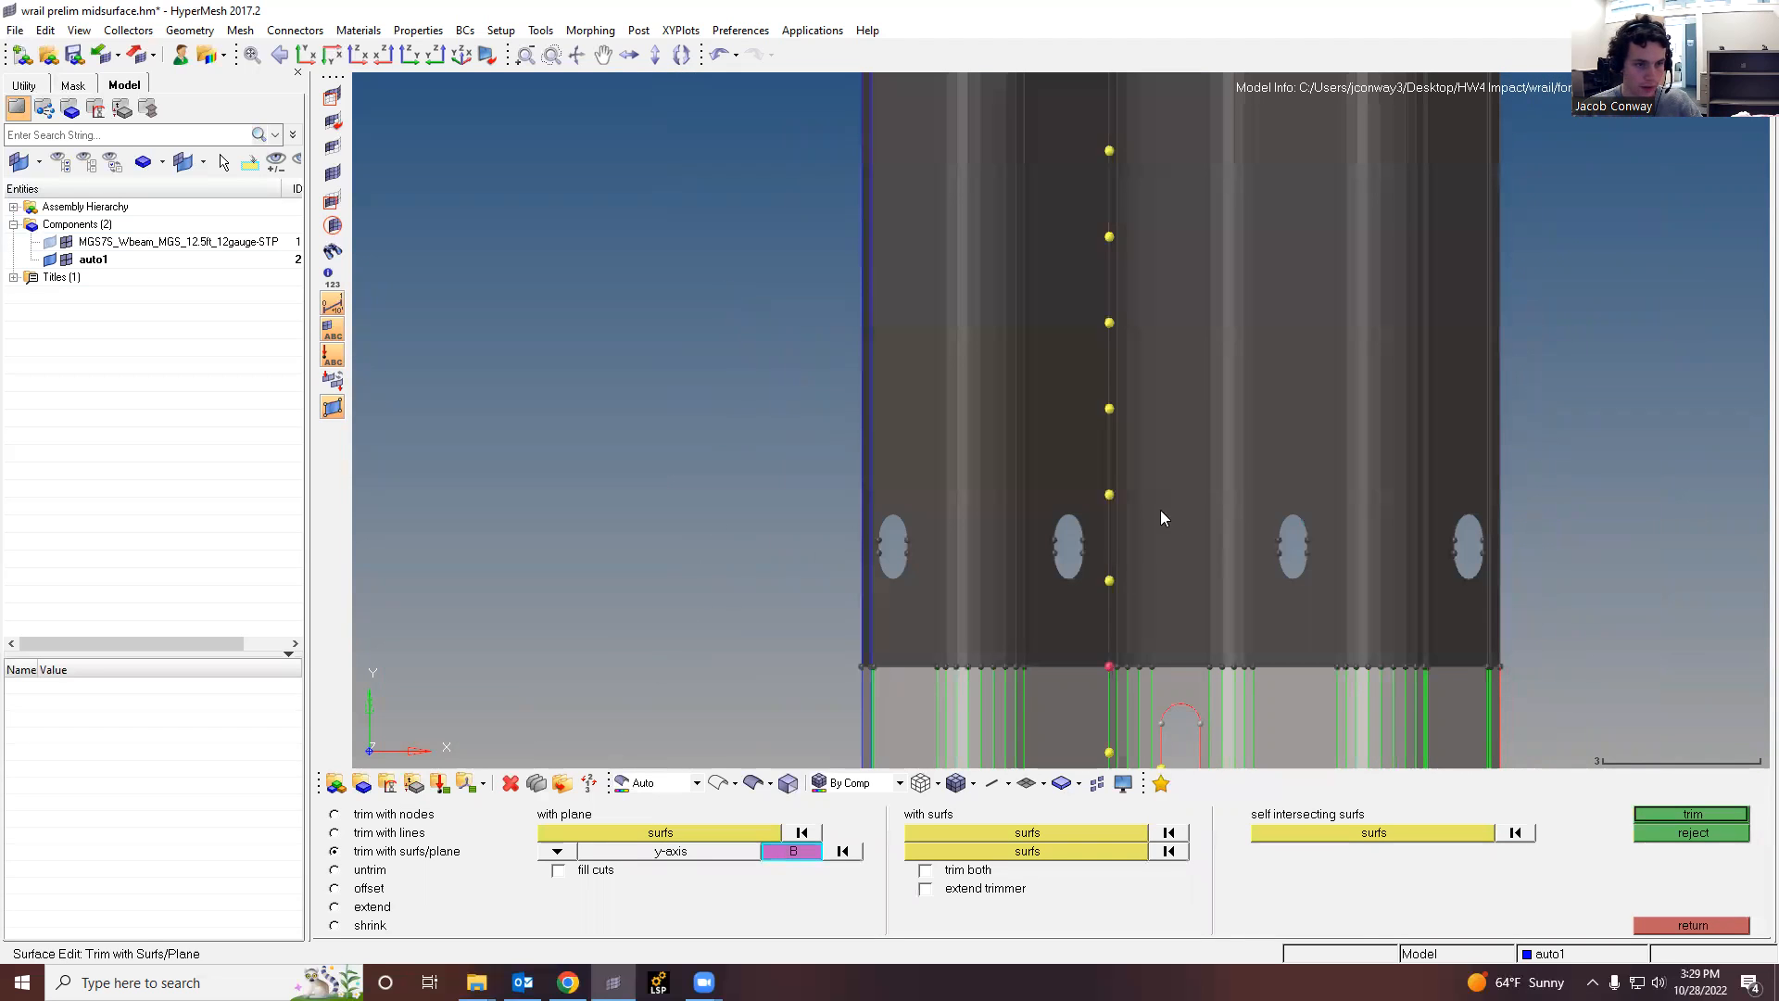
pyautogui.click(1108, 408)
pyautogui.click(1656, 813)
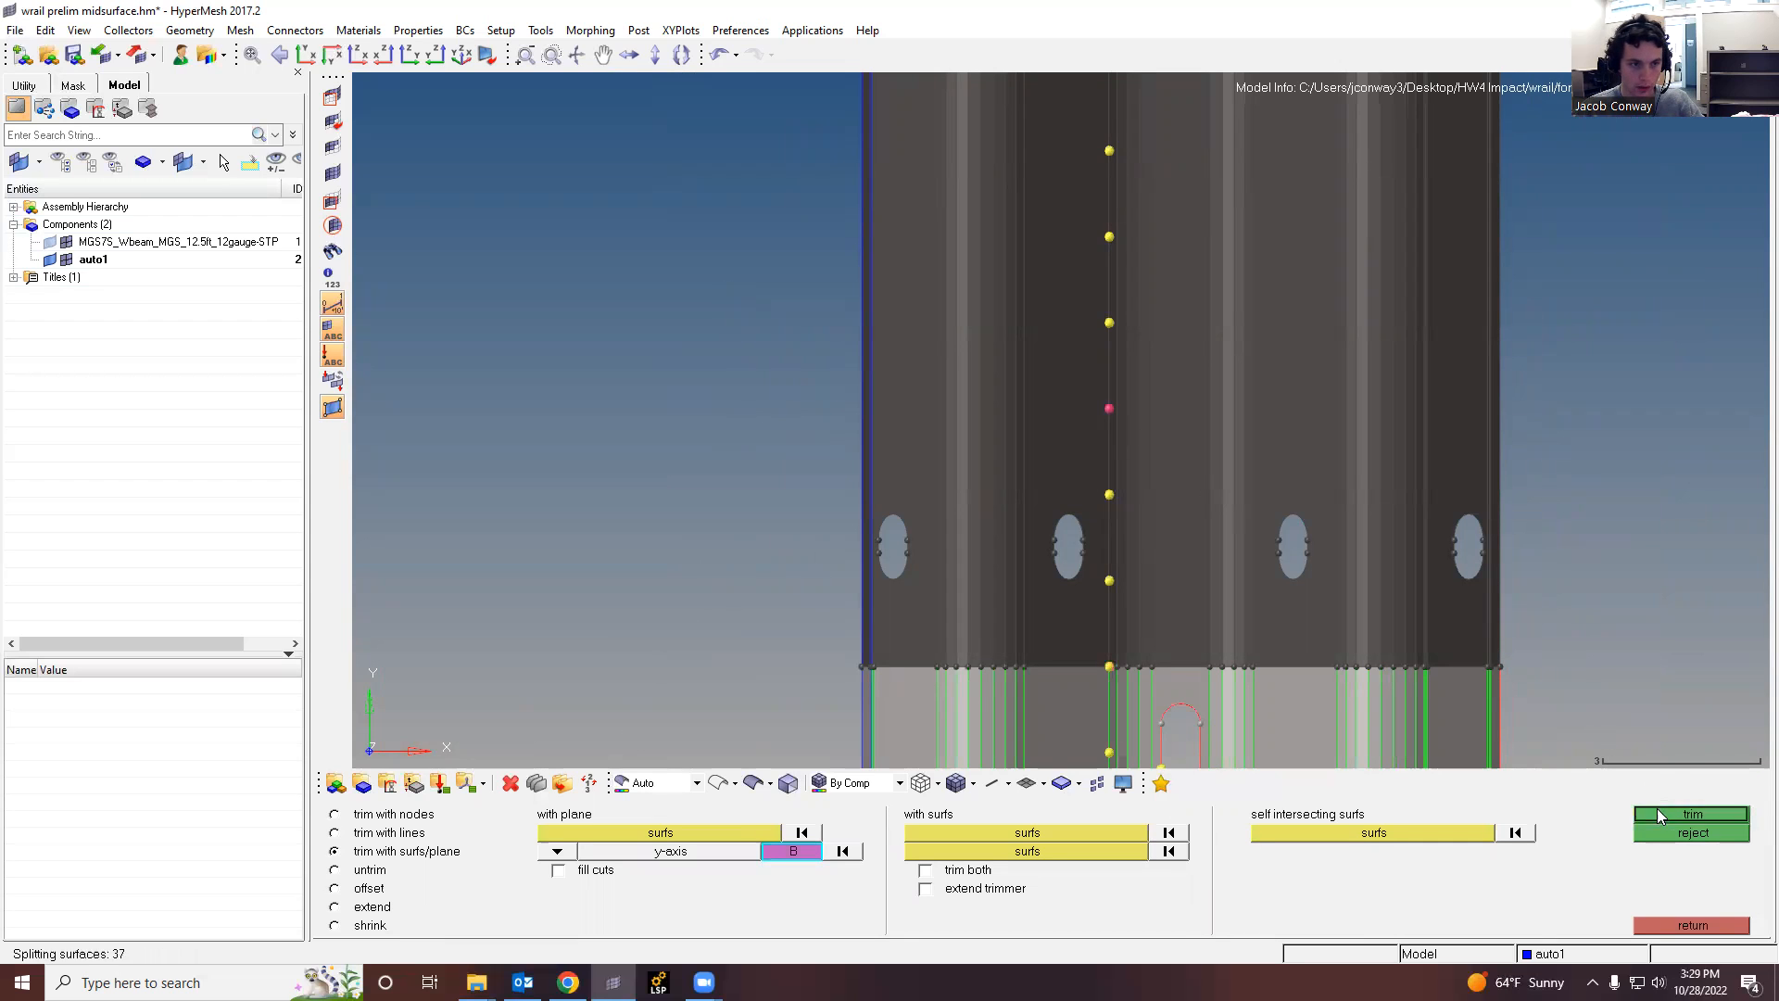
# Step: Trim the surfaces beyond the bolt holes with a y-axis plane through the lengthwise node just before the first mid-rail slot
pyautogui.scroll(-5, 1445, 674)
pyautogui.scroll(-2, 1438, 269)
pyautogui.scroll(7, 1350, 386)
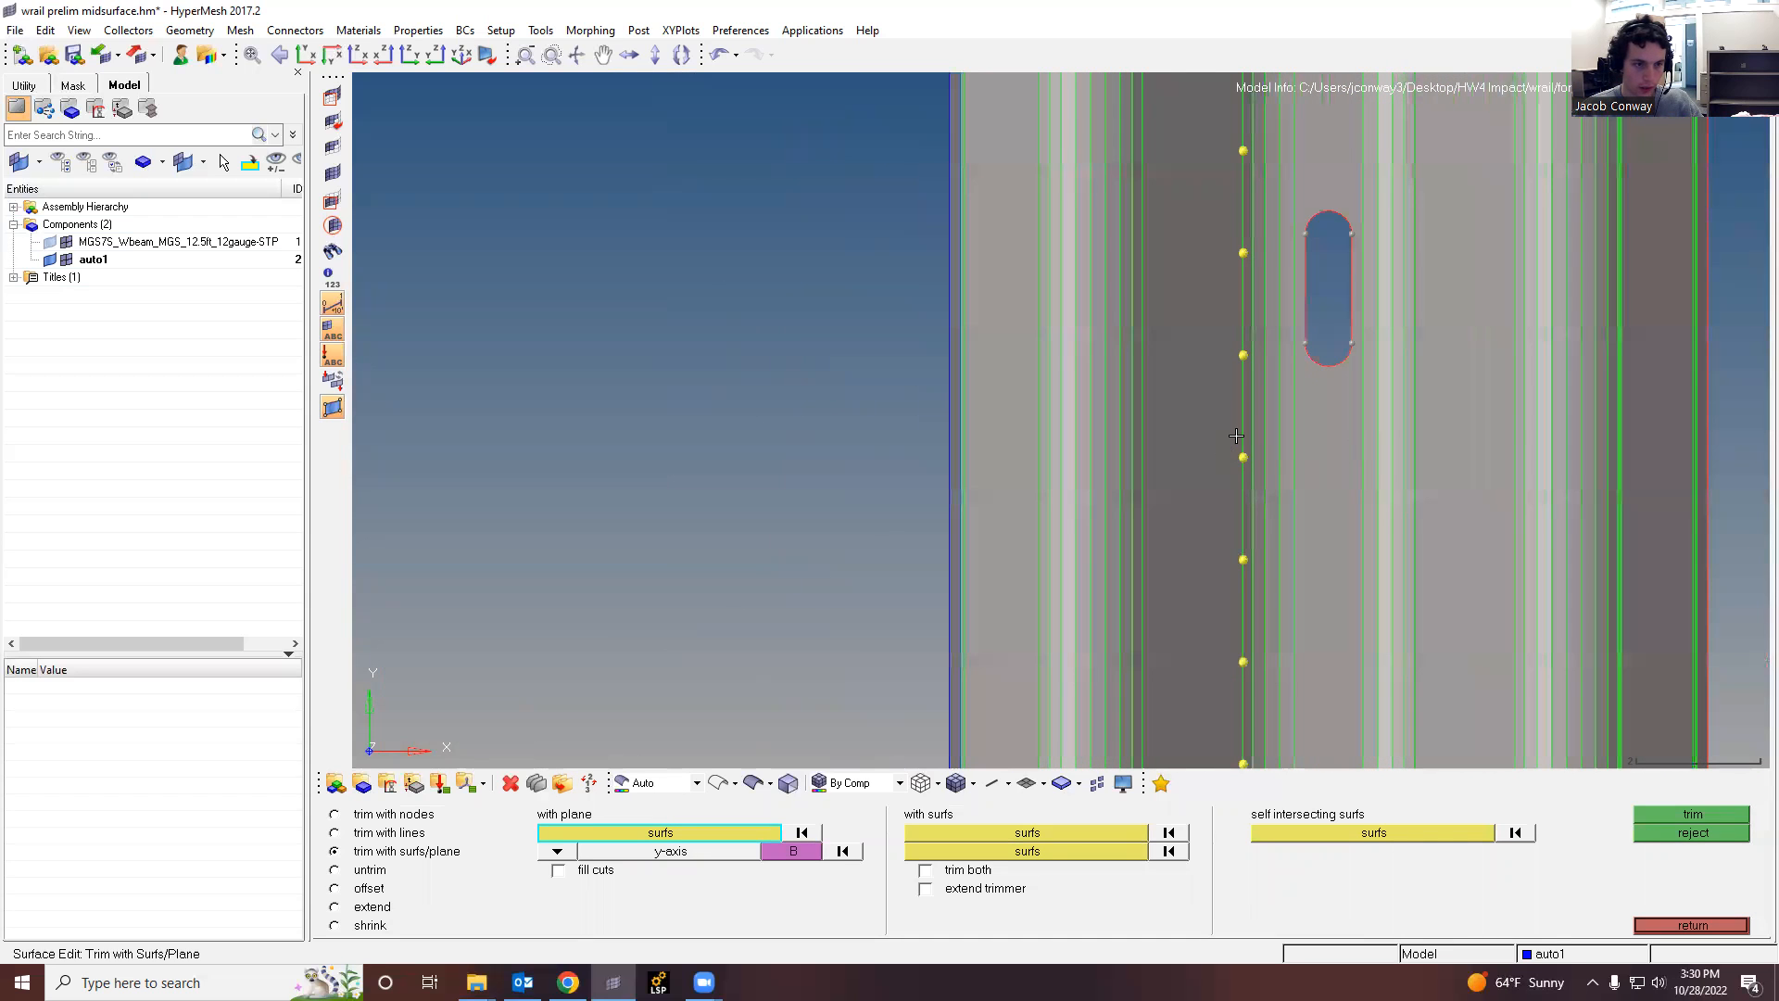
pyautogui.keyDown('shift'); pyautogui.moveTo(1732, 537); pyautogui.dragTo(712, 257); pyautogui.keyUp('shift')
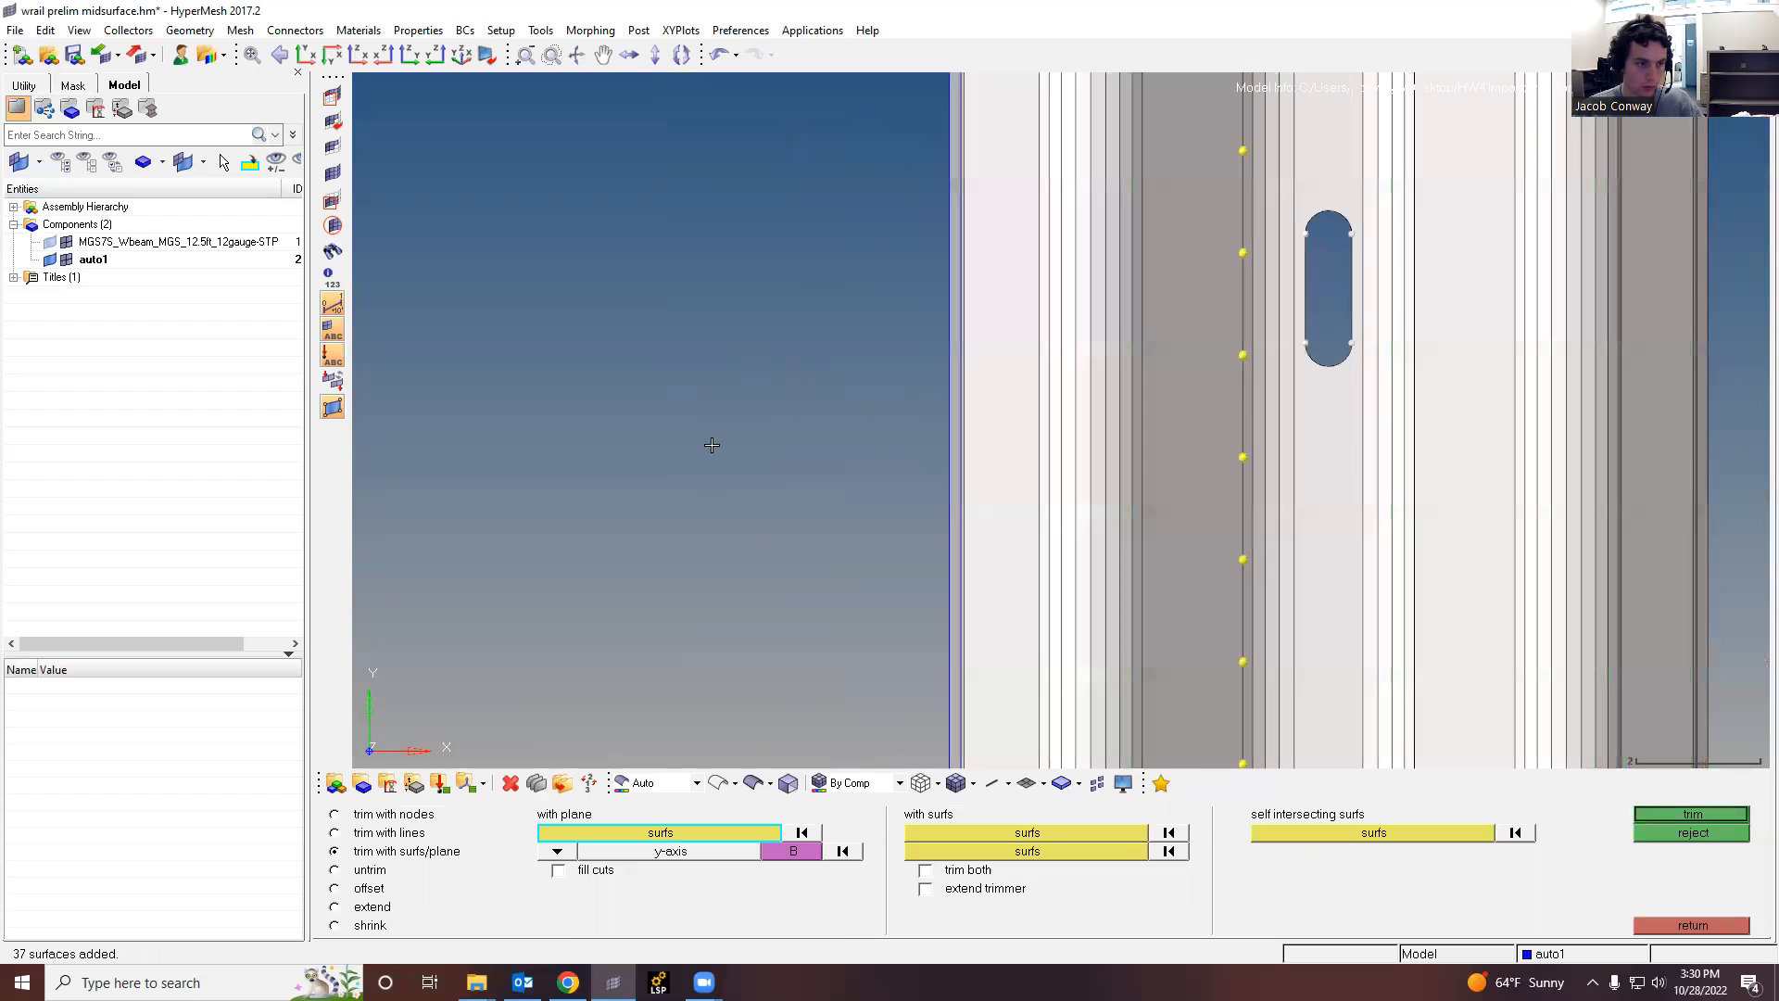
pyautogui.click(799, 850)
pyautogui.click(1242, 457)
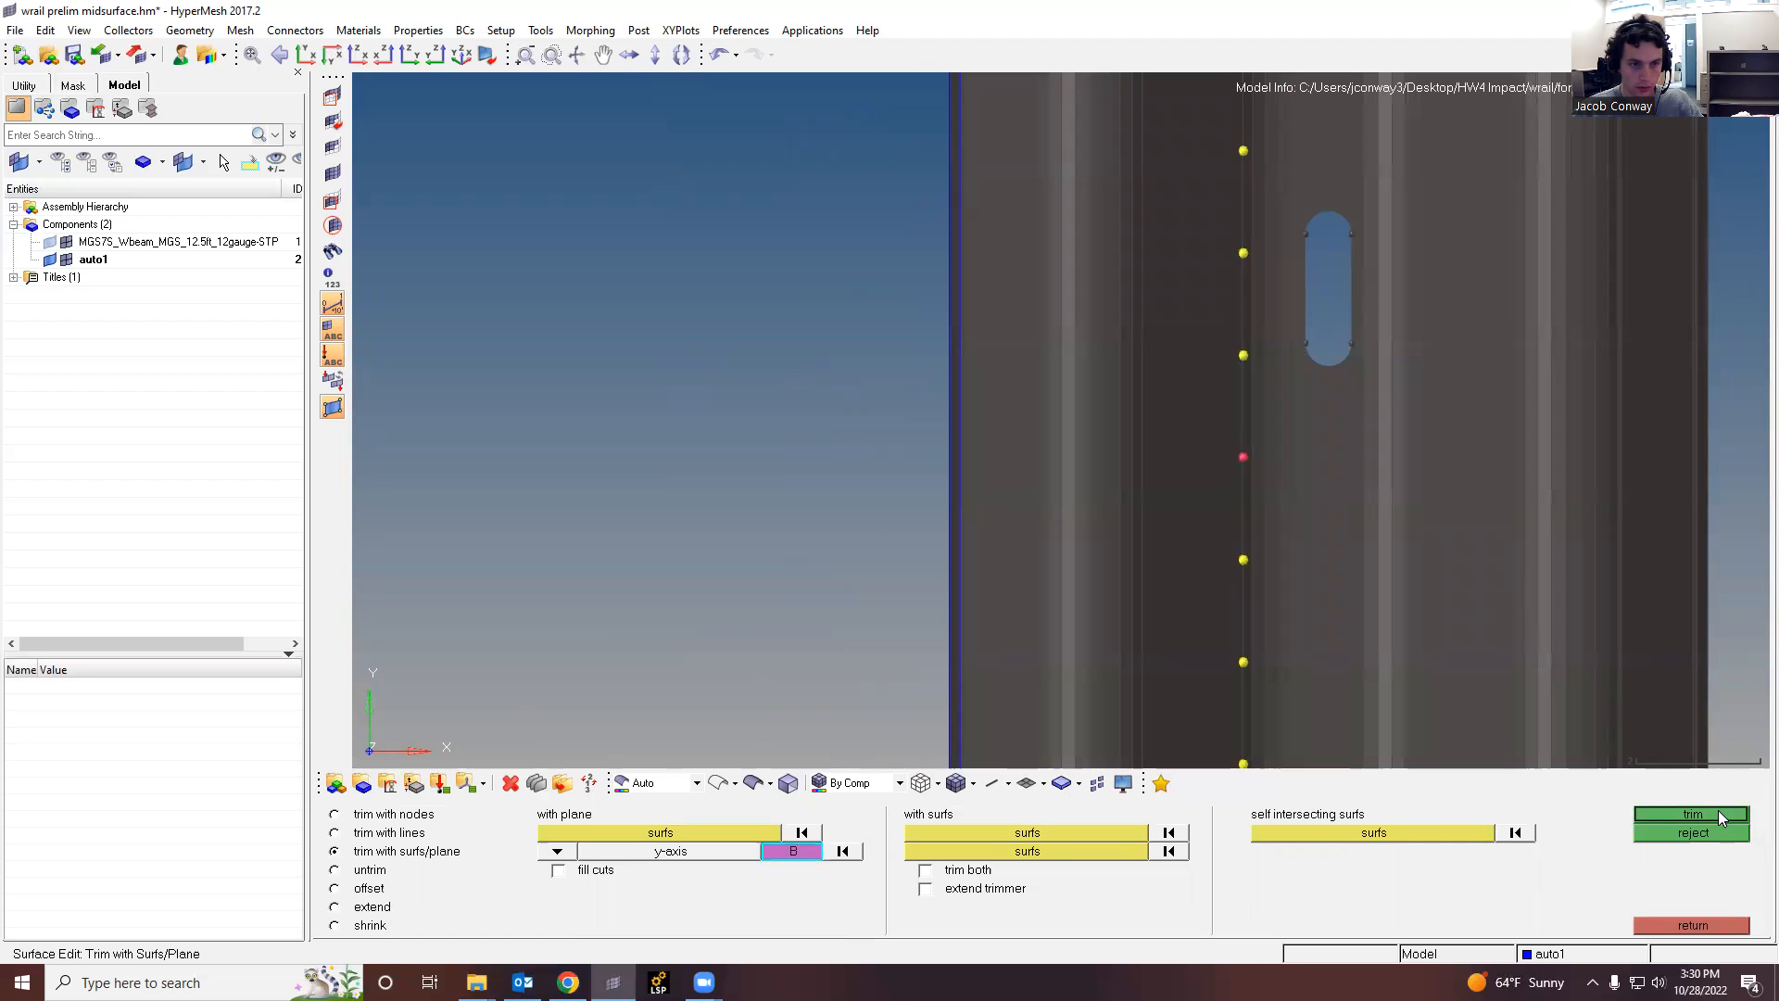
pyautogui.click(1694, 815)
# Step: Trim the surfaces around the first mid-rail slot with a y-axis plane through the node past it, three nodes beyond the previous cut
pyautogui.scroll(-3, 1339, 621)
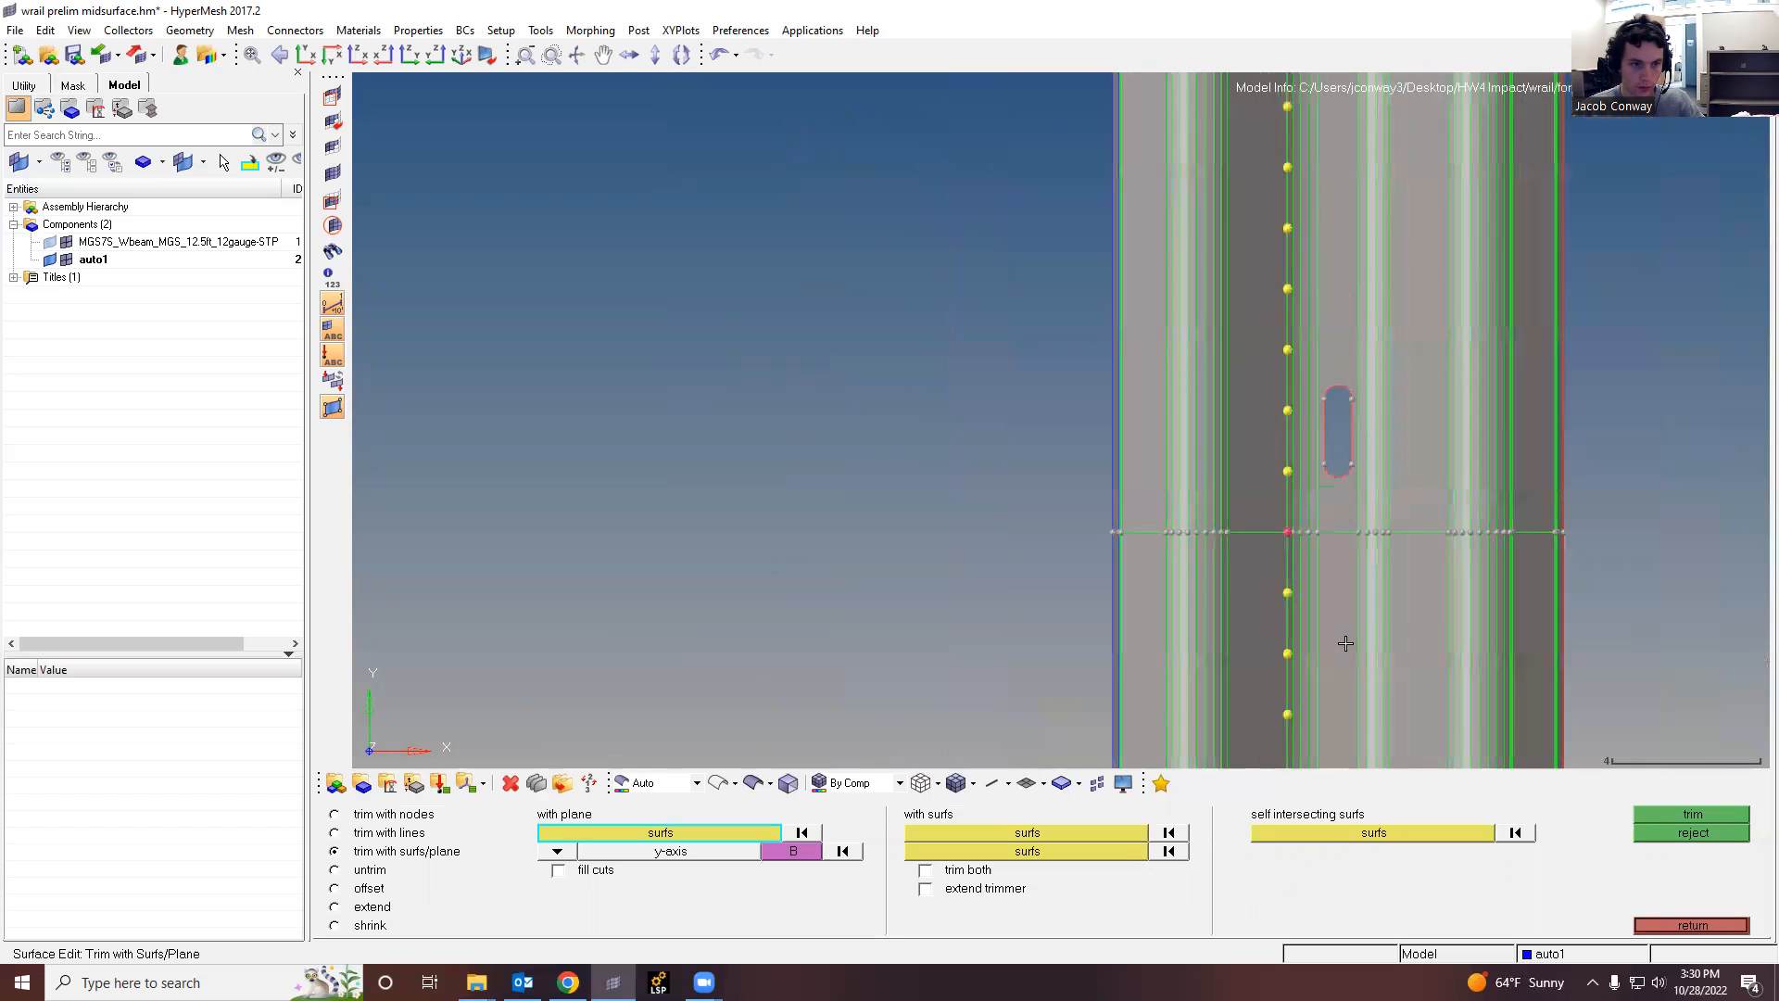
pyautogui.scroll(-2, 1345, 600)
pyautogui.scroll(3, 1345, 600)
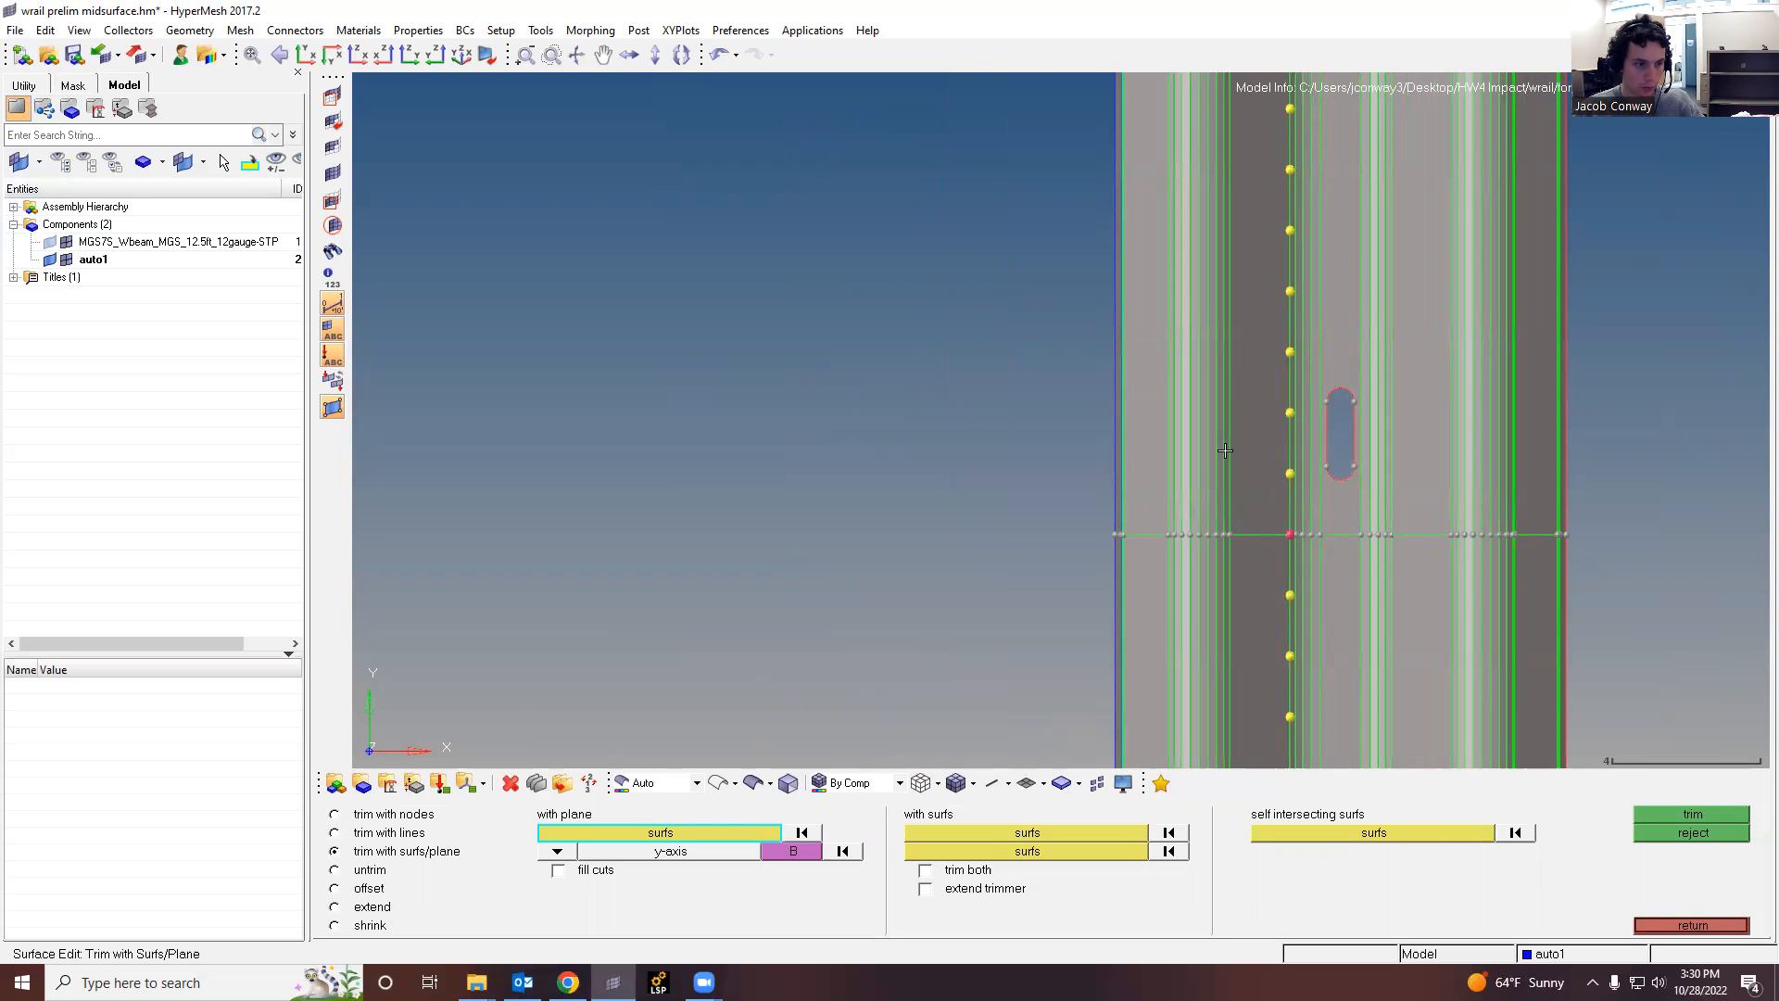
pyautogui.keyDown('shift'); pyautogui.moveTo(1611, 495); pyautogui.dragTo(982, 249); pyautogui.keyUp('shift')
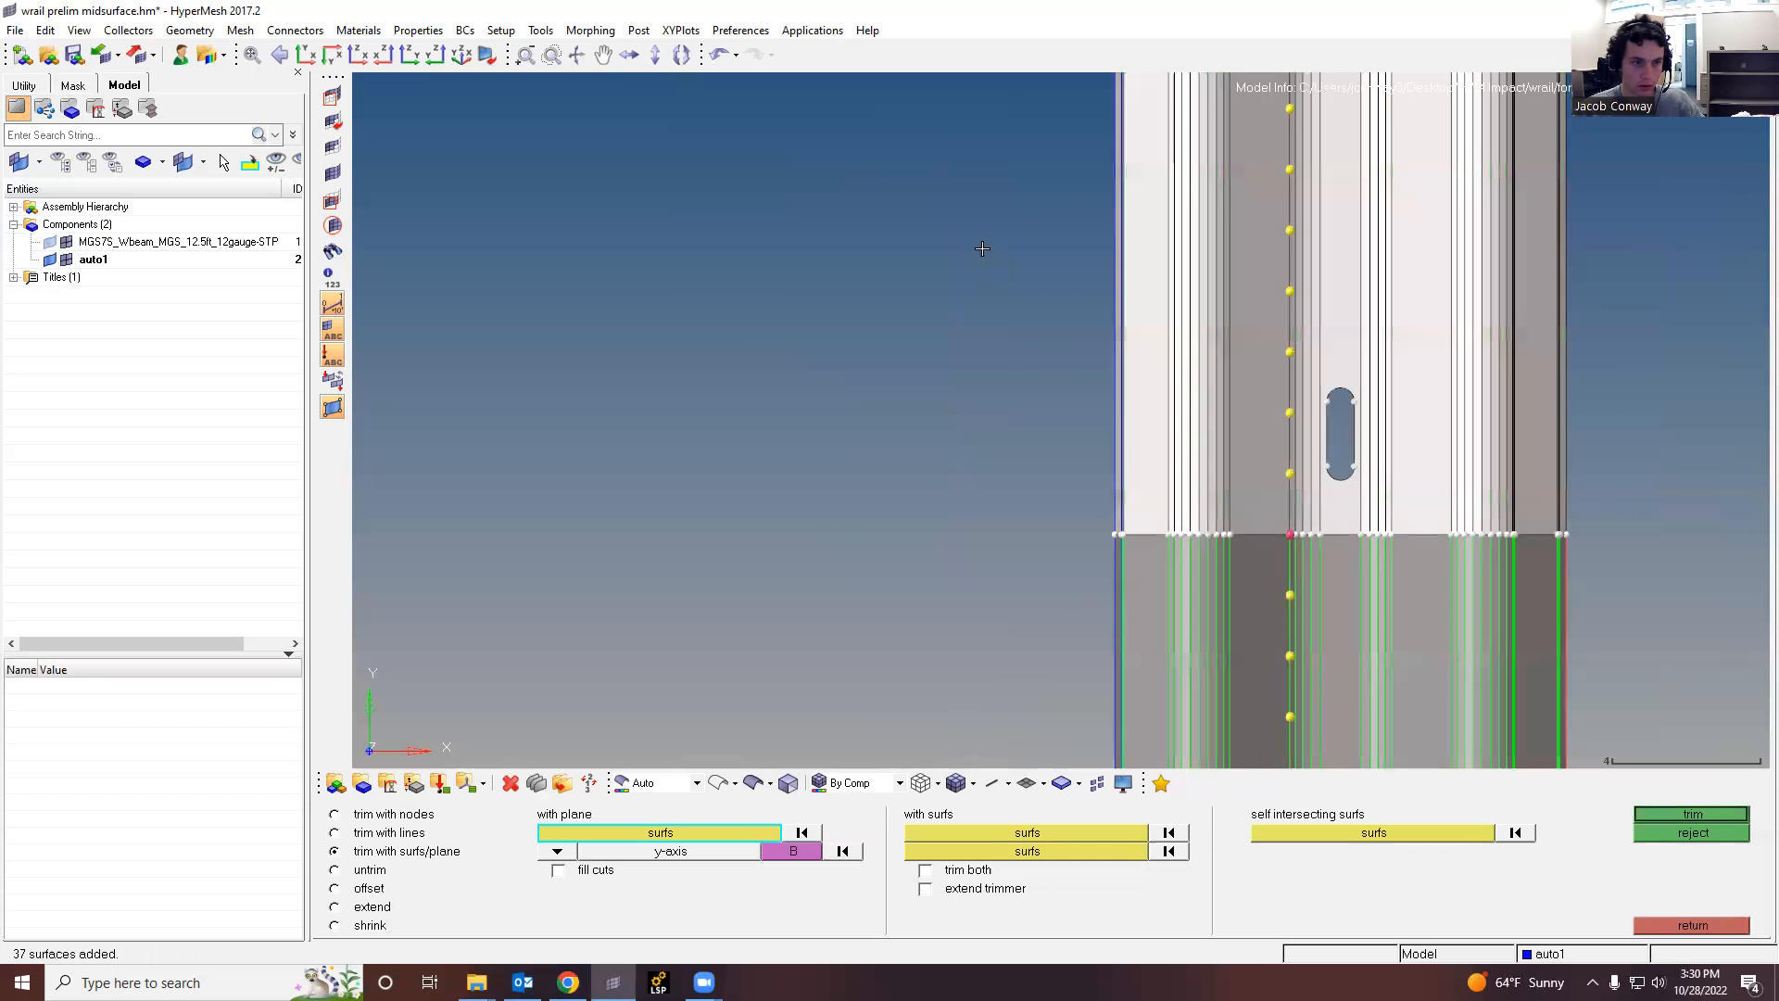
pyautogui.click(774, 852)
pyautogui.click(1291, 349)
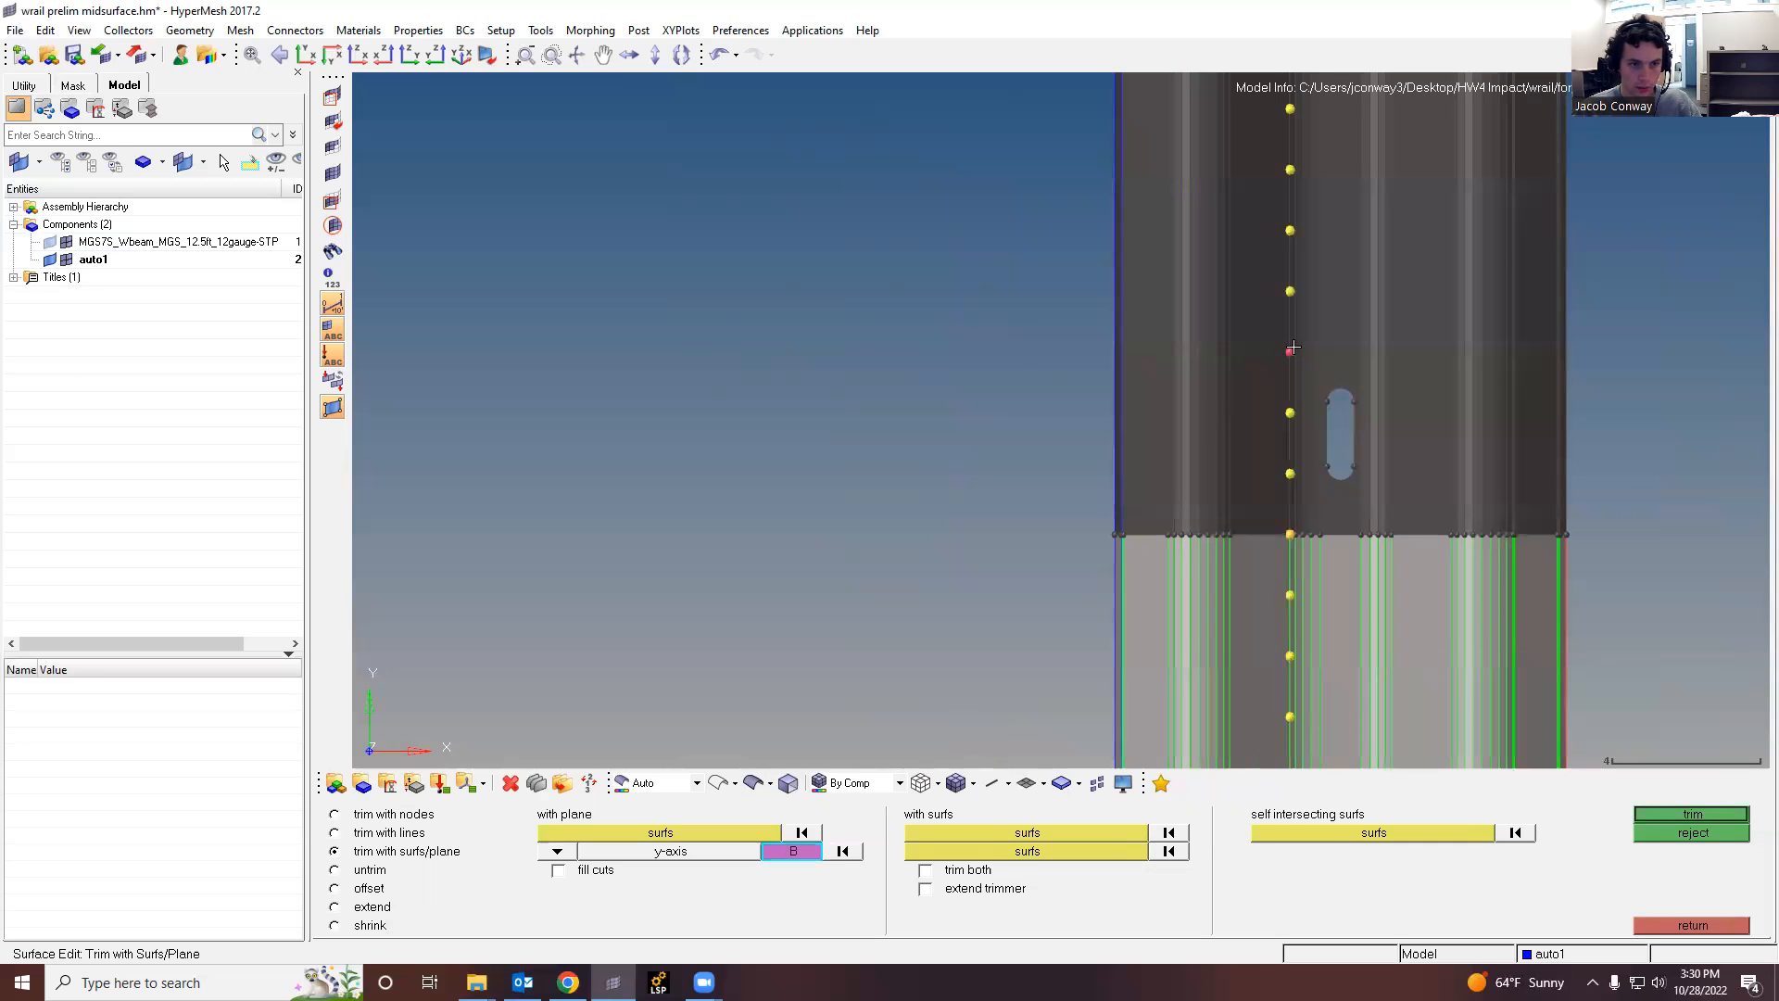
pyautogui.click(1692, 814)
# Step: Trim the remaining +Y surfaces with a y-axis plane through the lengthwise node just before the second mid-rail slot
pyautogui.scroll(-5, 1425, 603)
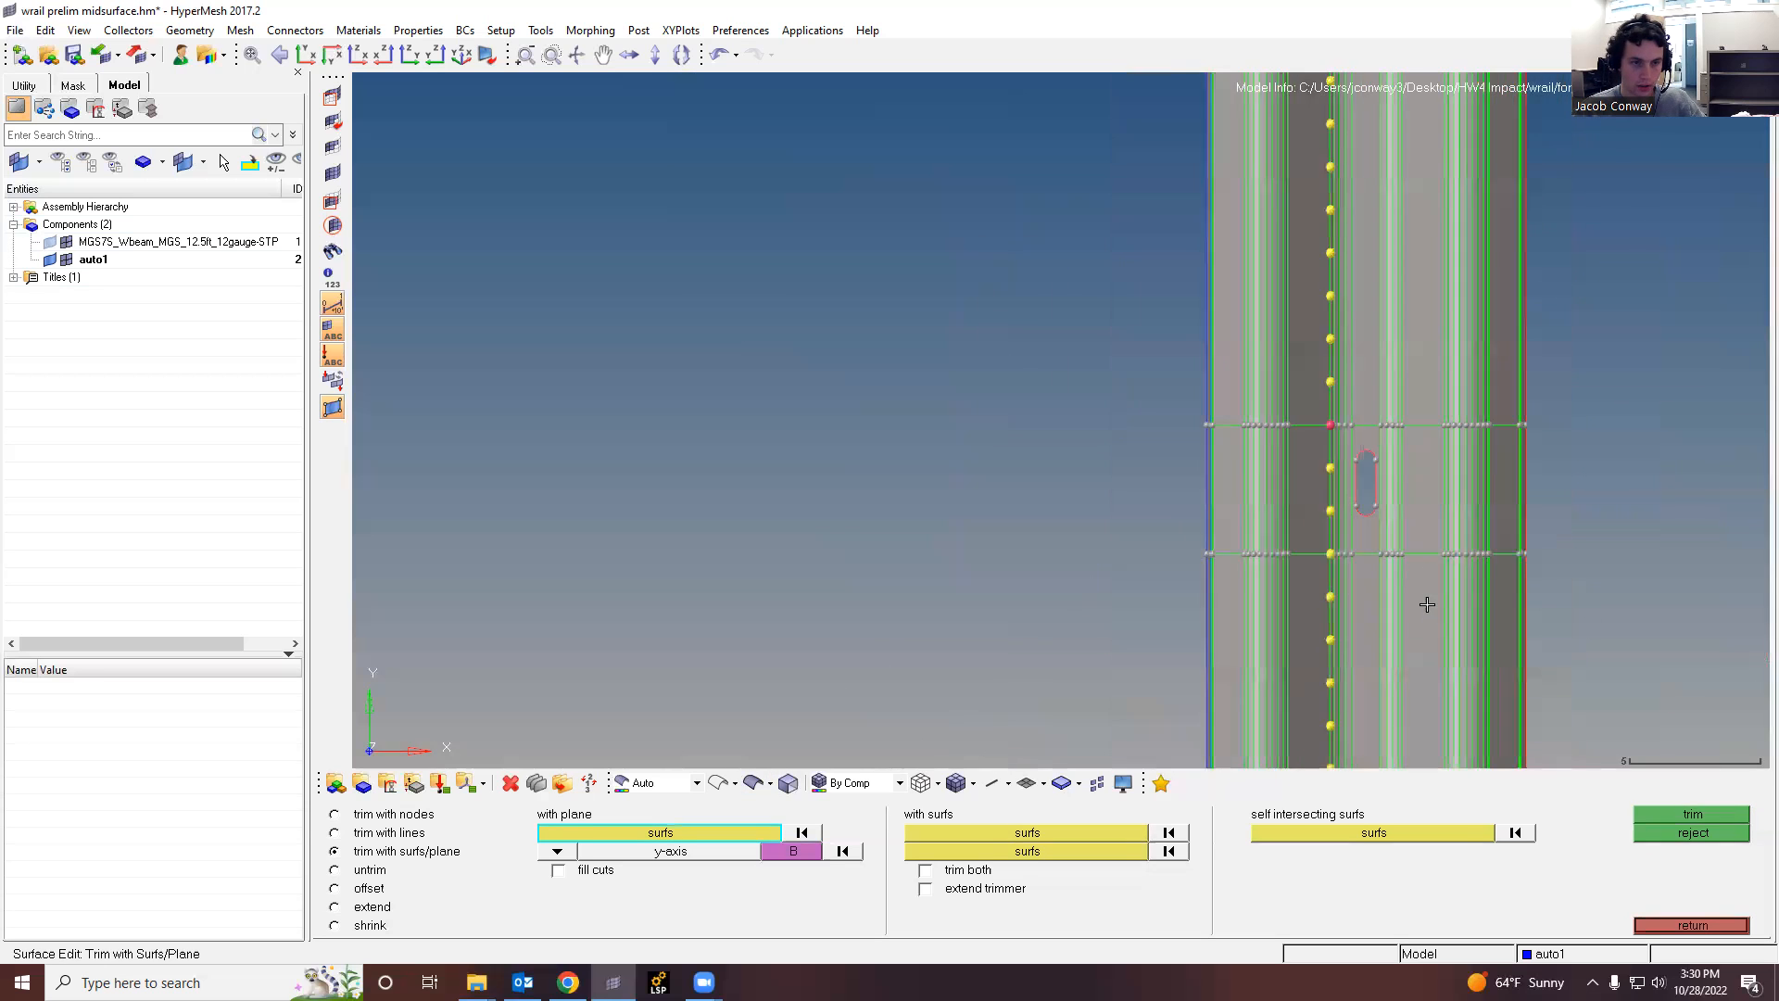
pyautogui.scroll(-6, 1432, 175)
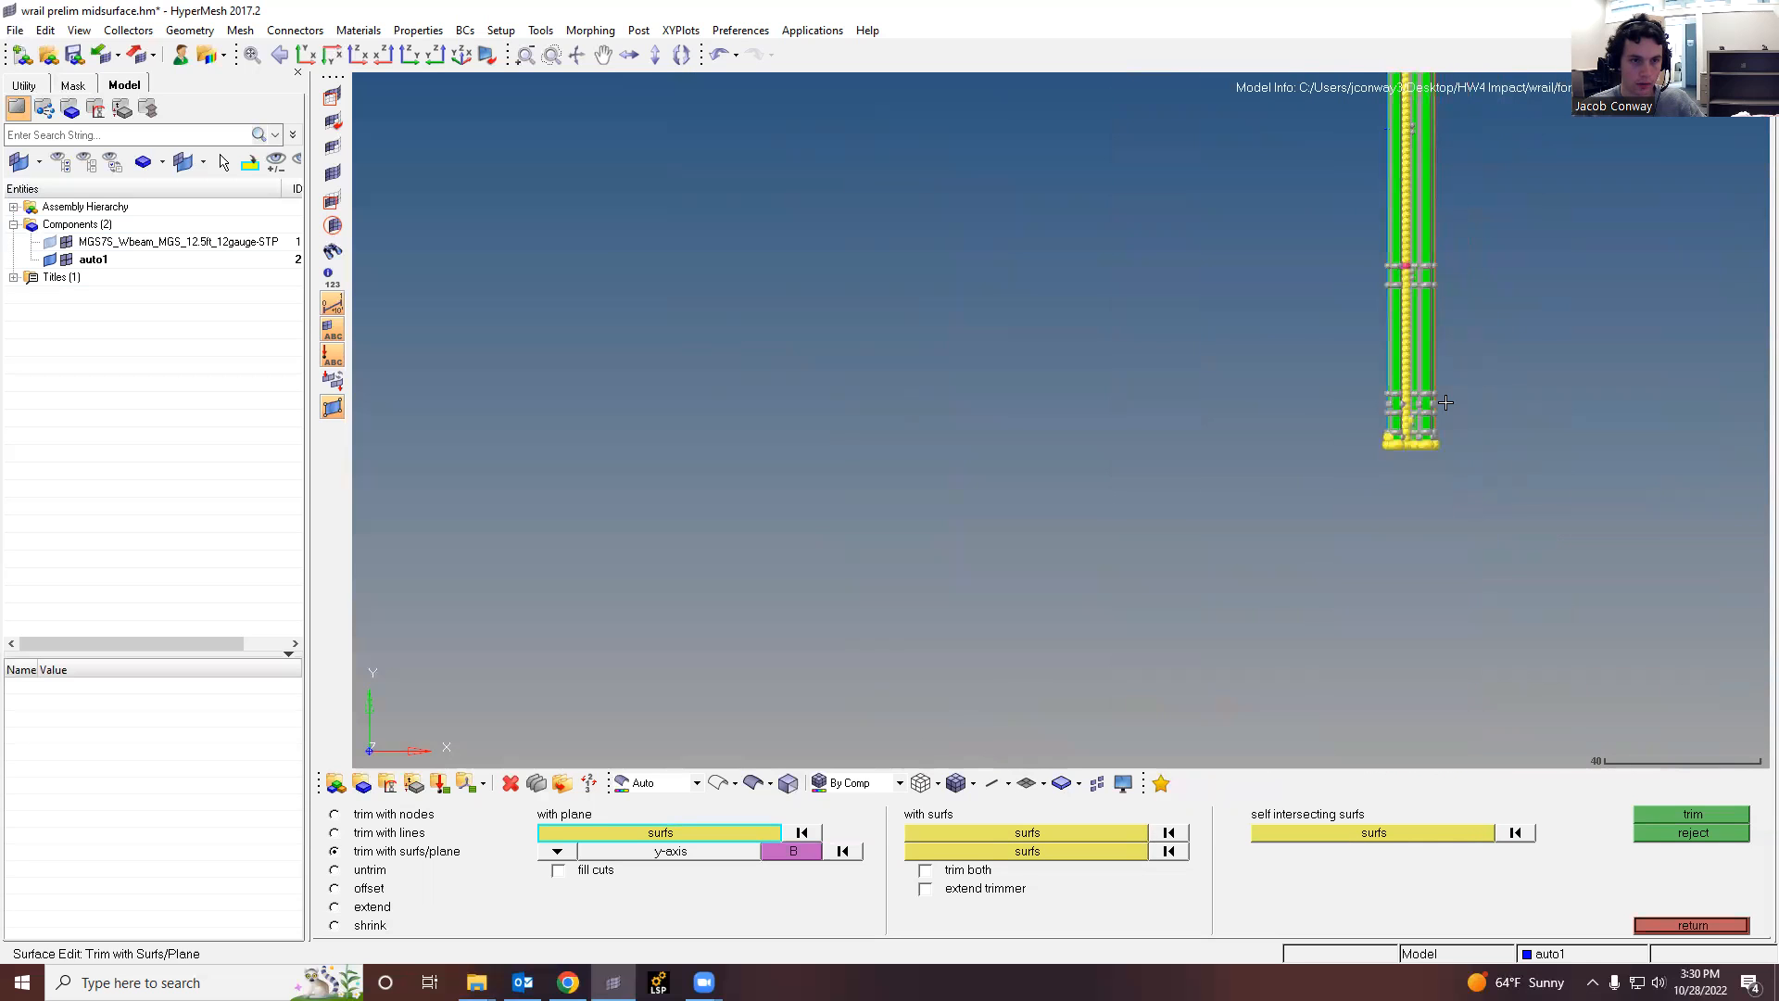
pyautogui.scroll(4, 1482, 414)
pyautogui.scroll(8, 1482, 413)
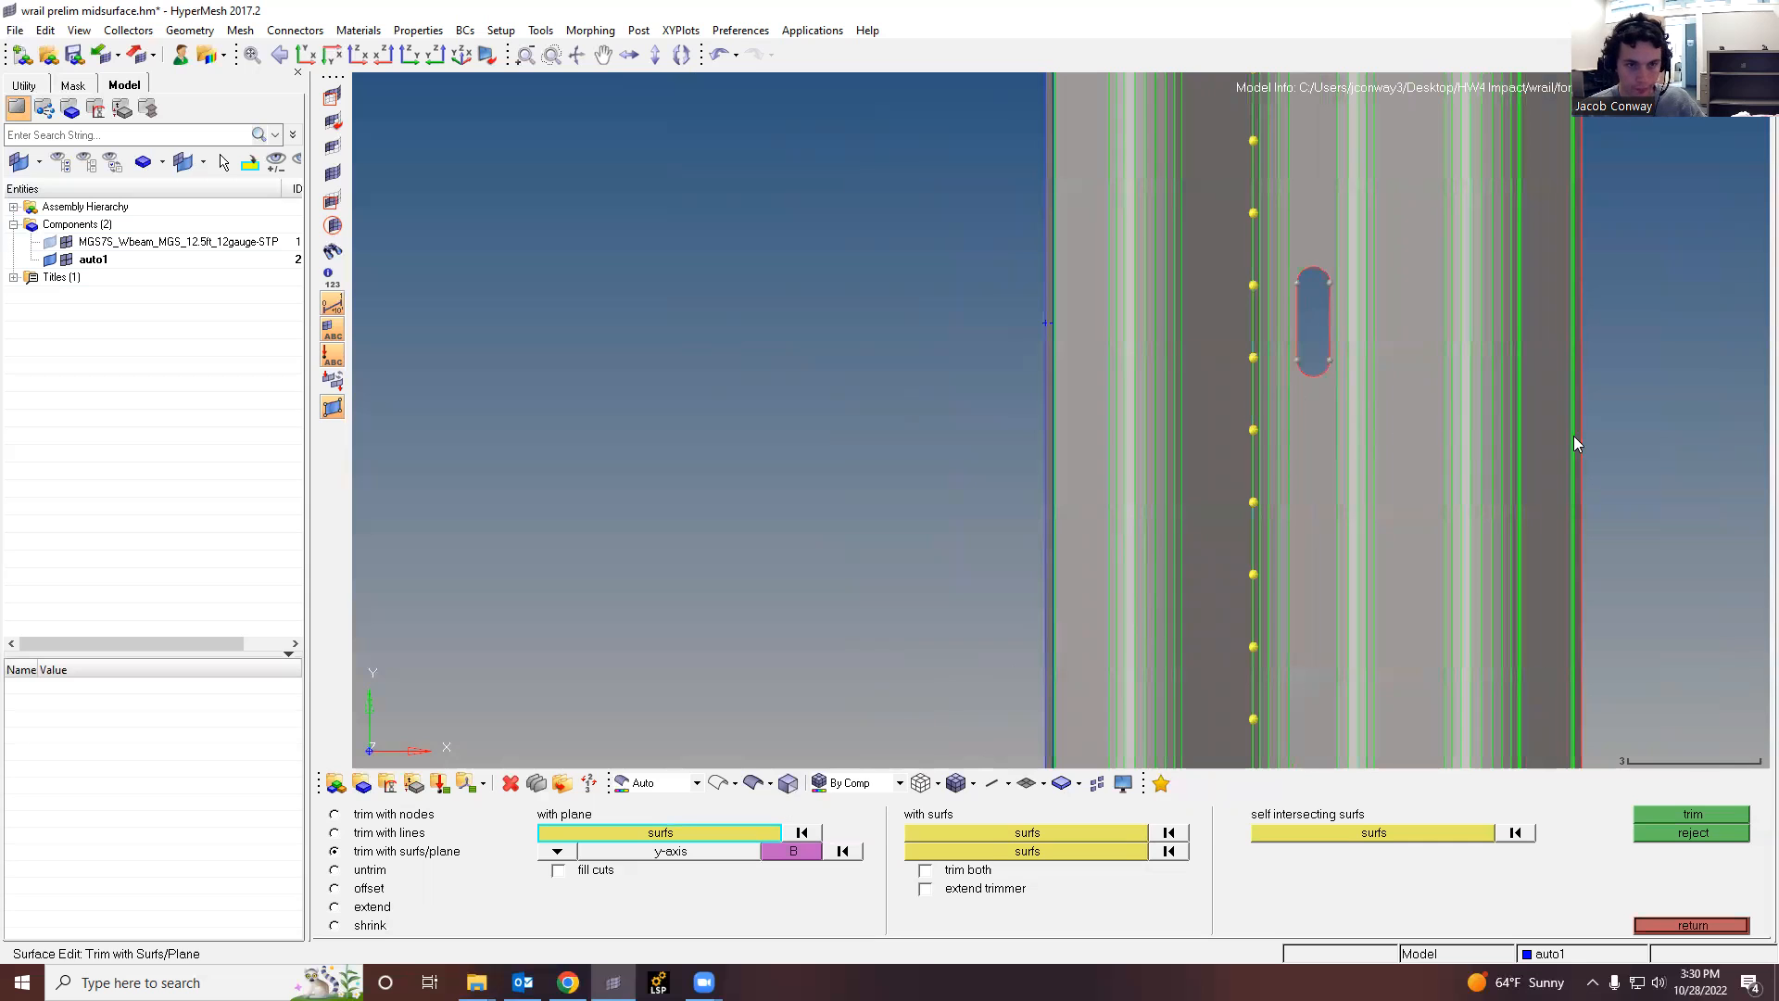
pyautogui.keyDown('shift'); pyautogui.moveTo(1658, 476); pyautogui.dragTo(1063, 220); pyautogui.keyUp('shift')
pyautogui.keyDown('shift'); pyautogui.moveTo(838, 198); pyautogui.dragTo(832, 366); pyautogui.keyUp('shift')
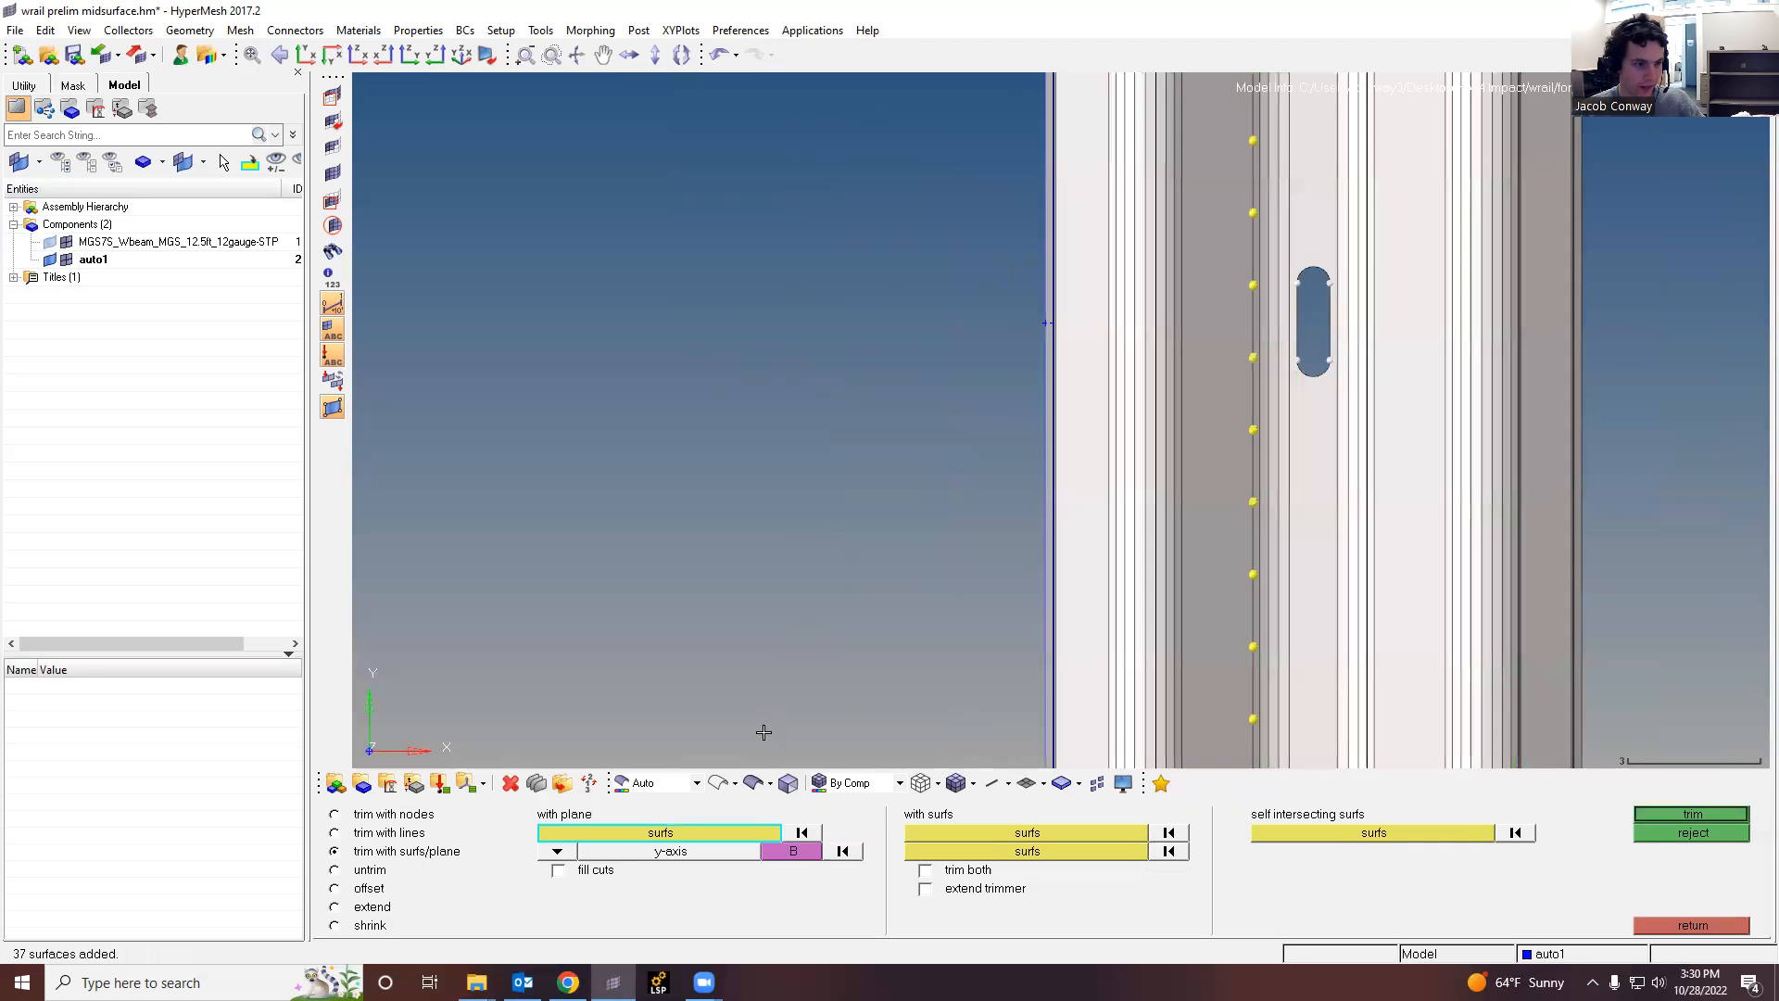
pyautogui.click(806, 851)
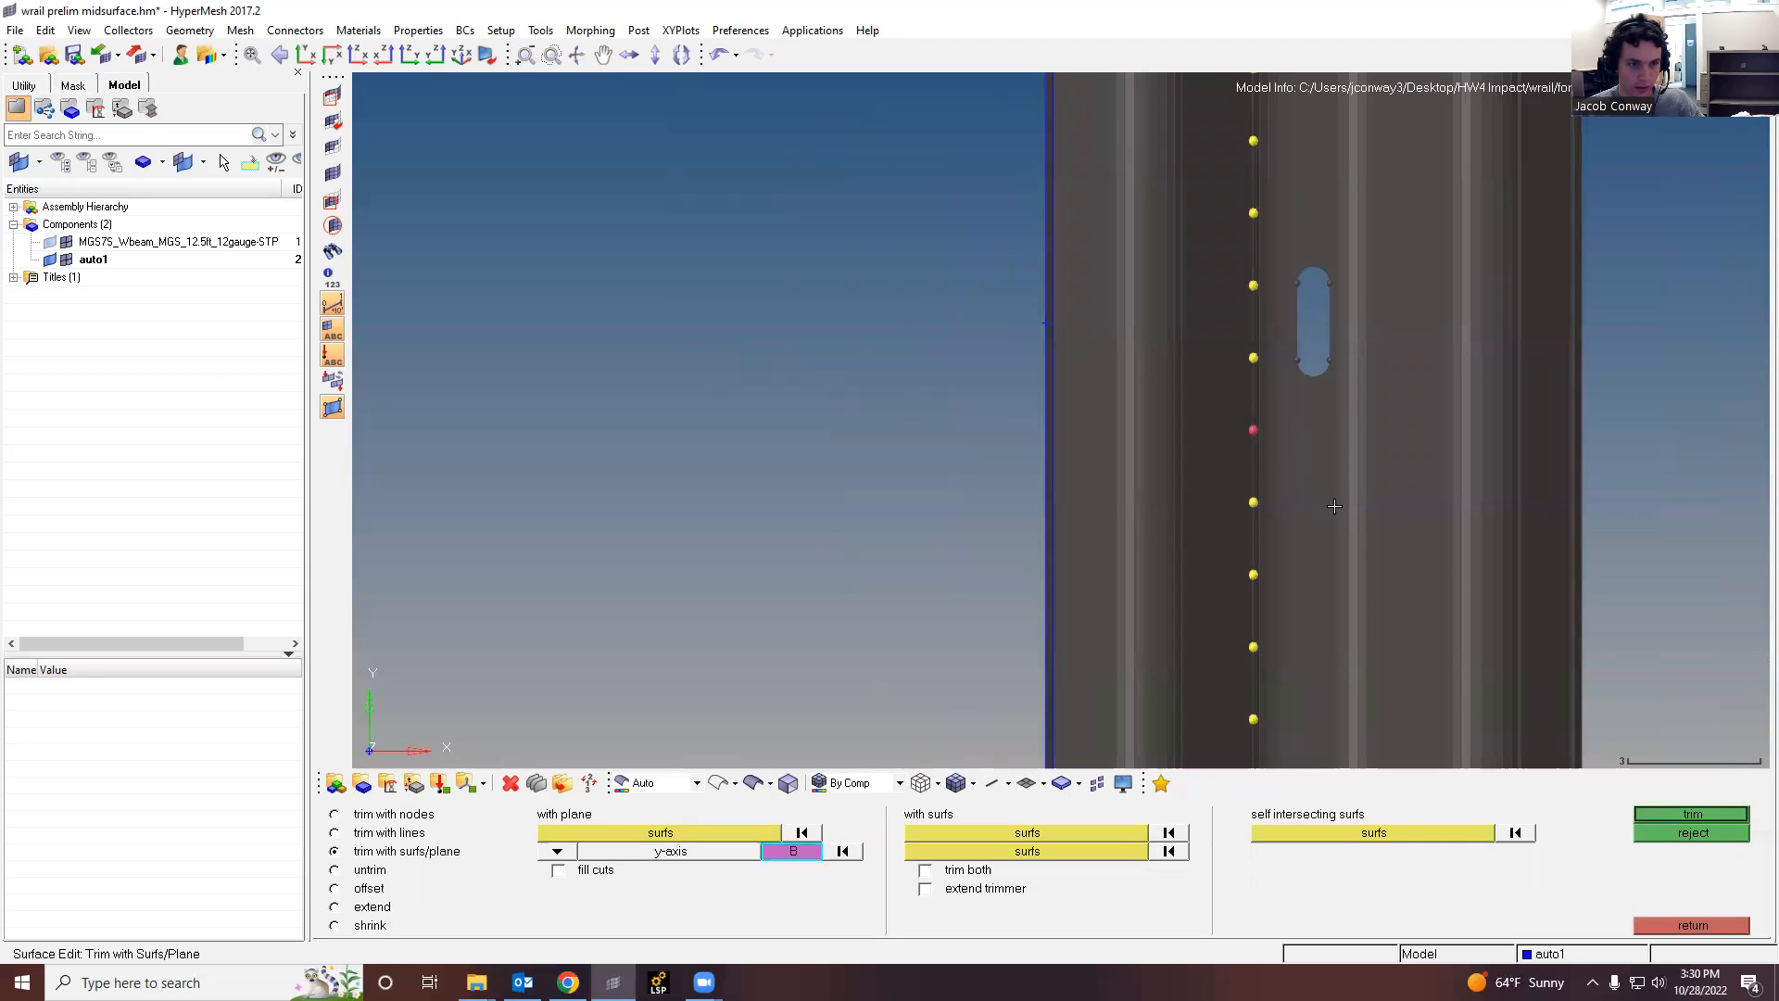
pyautogui.click(1691, 814)
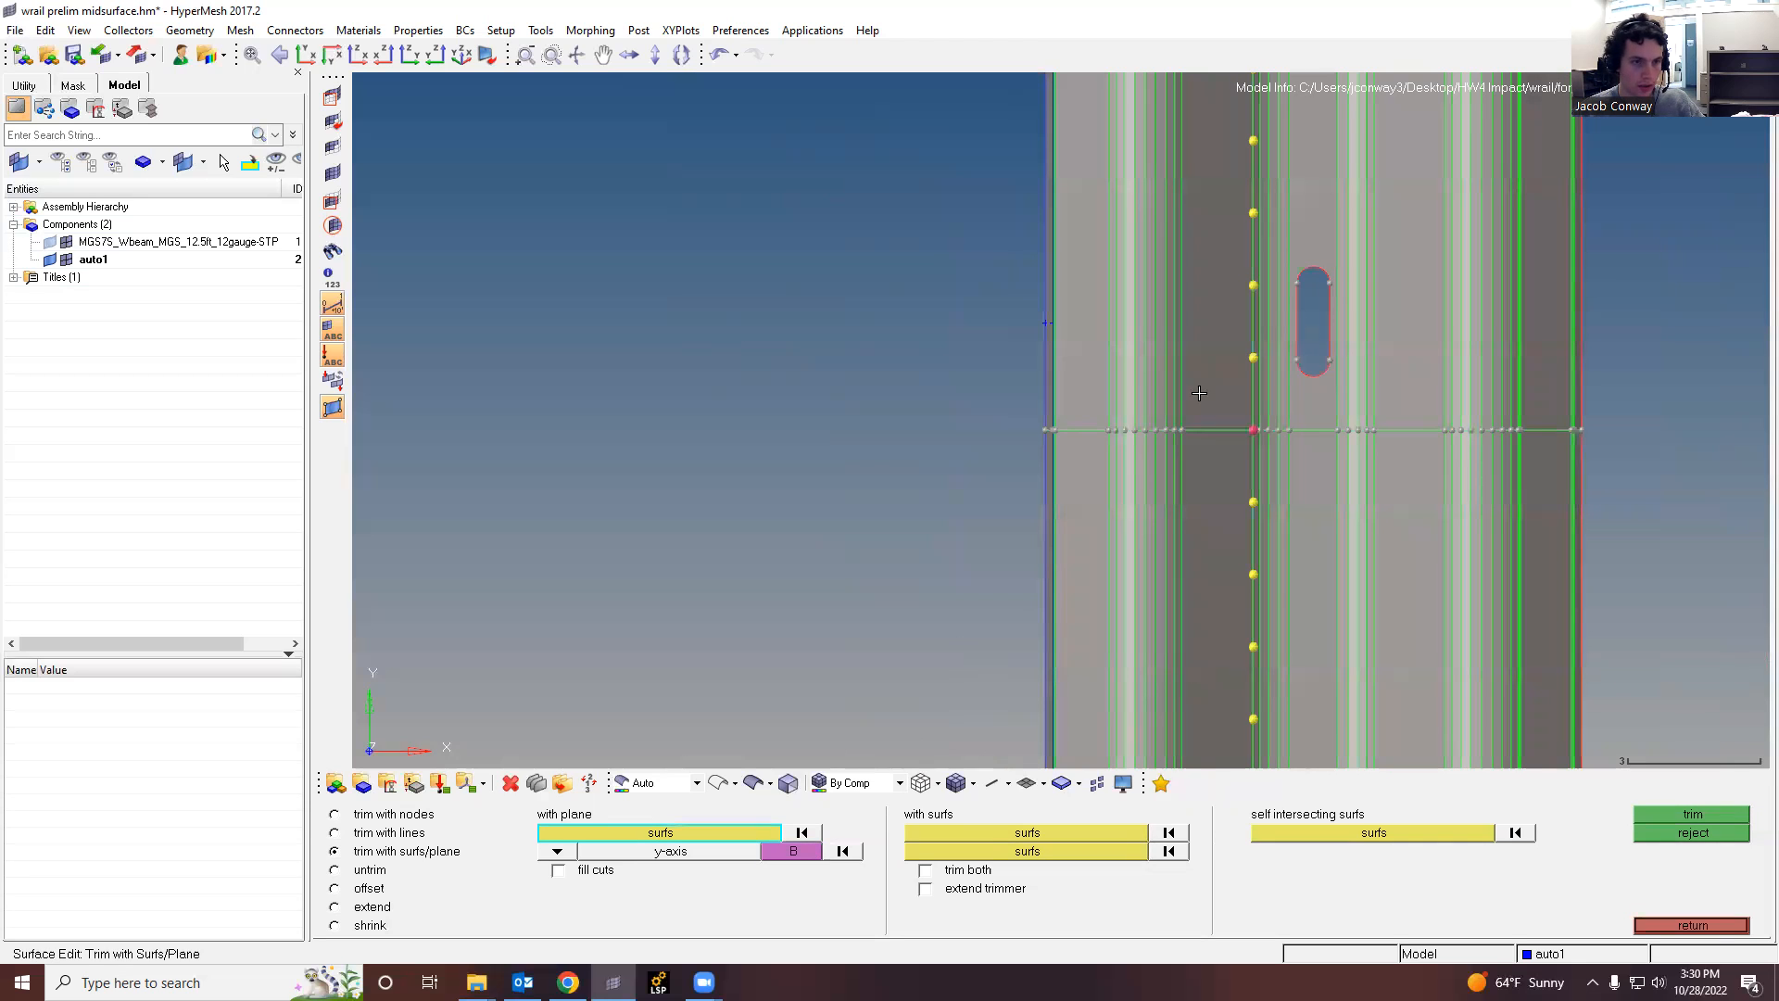
# Step: Trim the surfaces around the second mid-rail slot with a y-axis plane through the node past it, three nodes beyond the previous cut
pyautogui.click(805, 853)
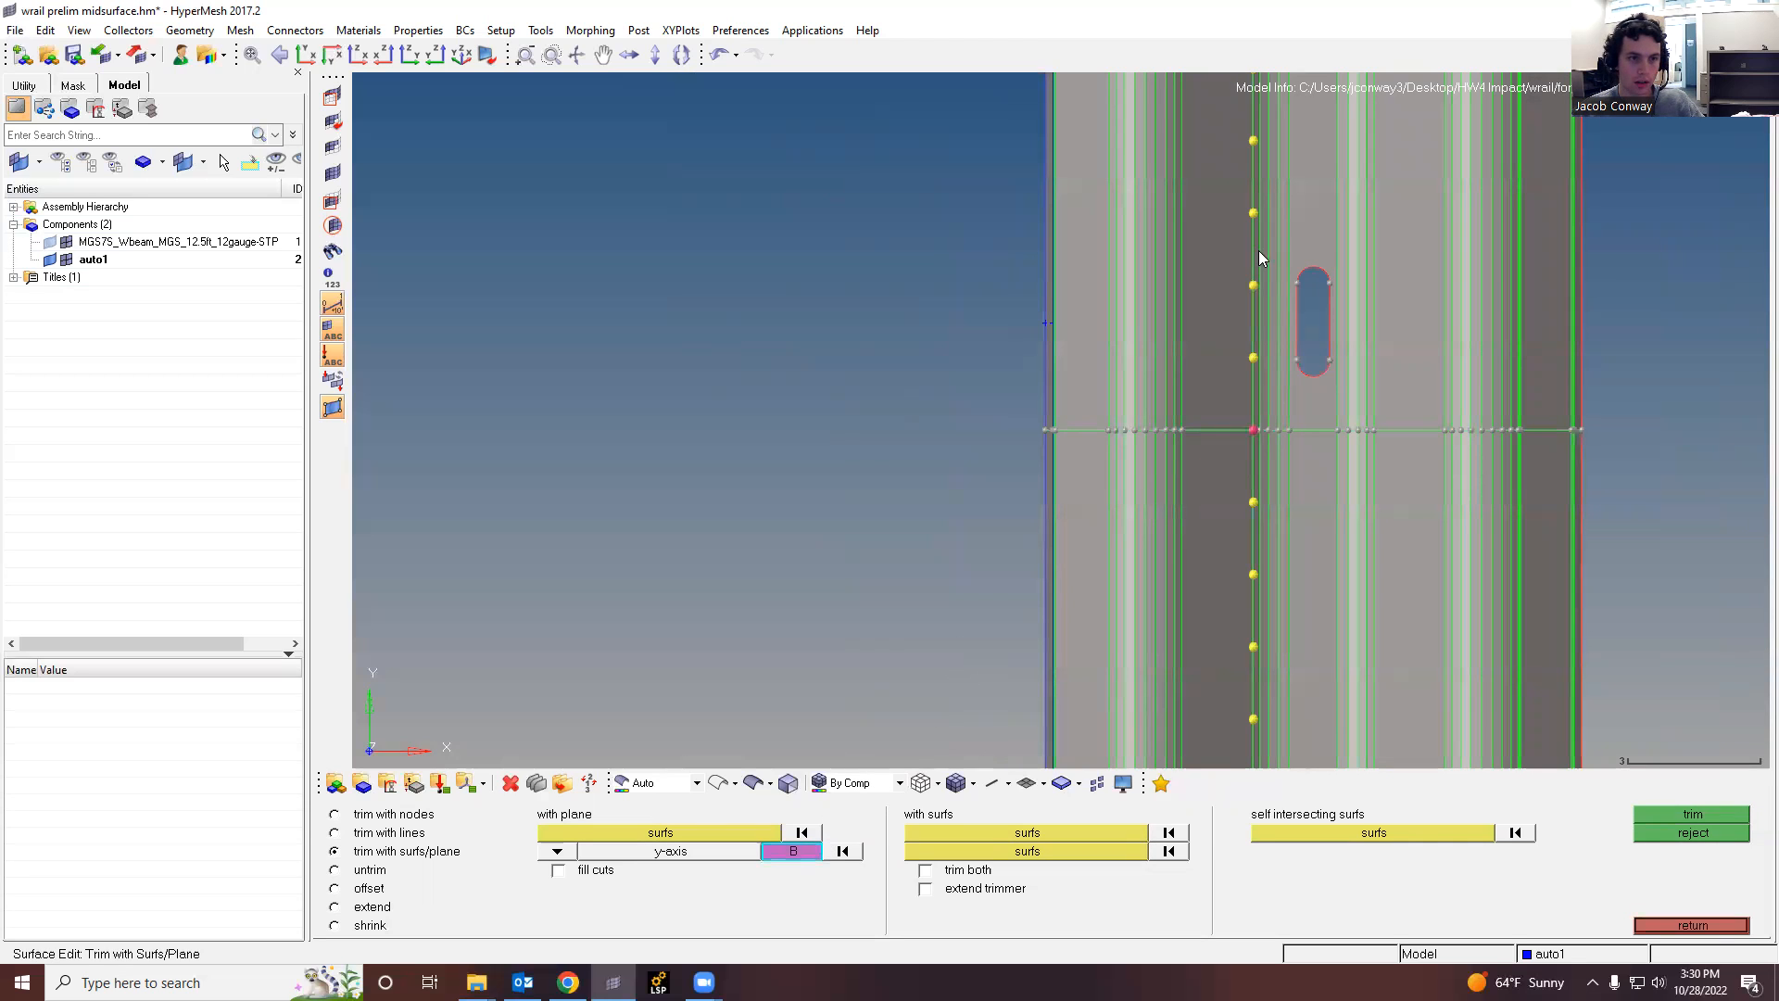
pyautogui.click(1253, 212)
pyautogui.click(1690, 812)
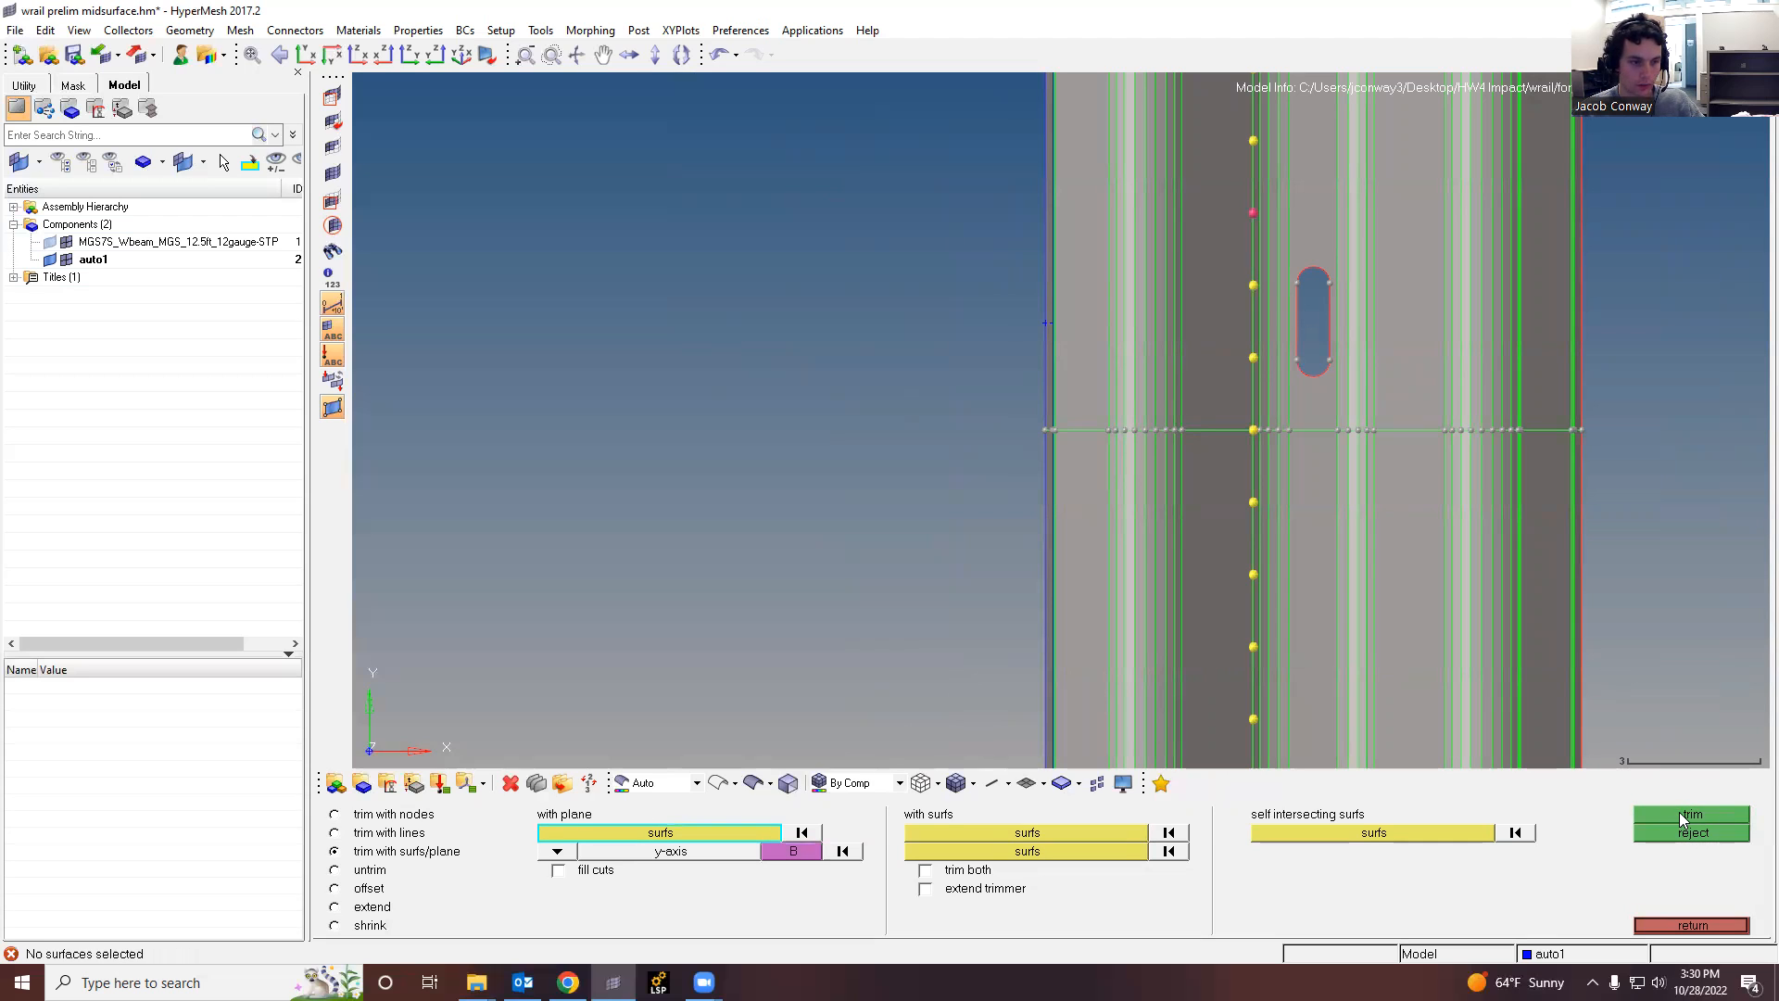
pyautogui.click(802, 854)
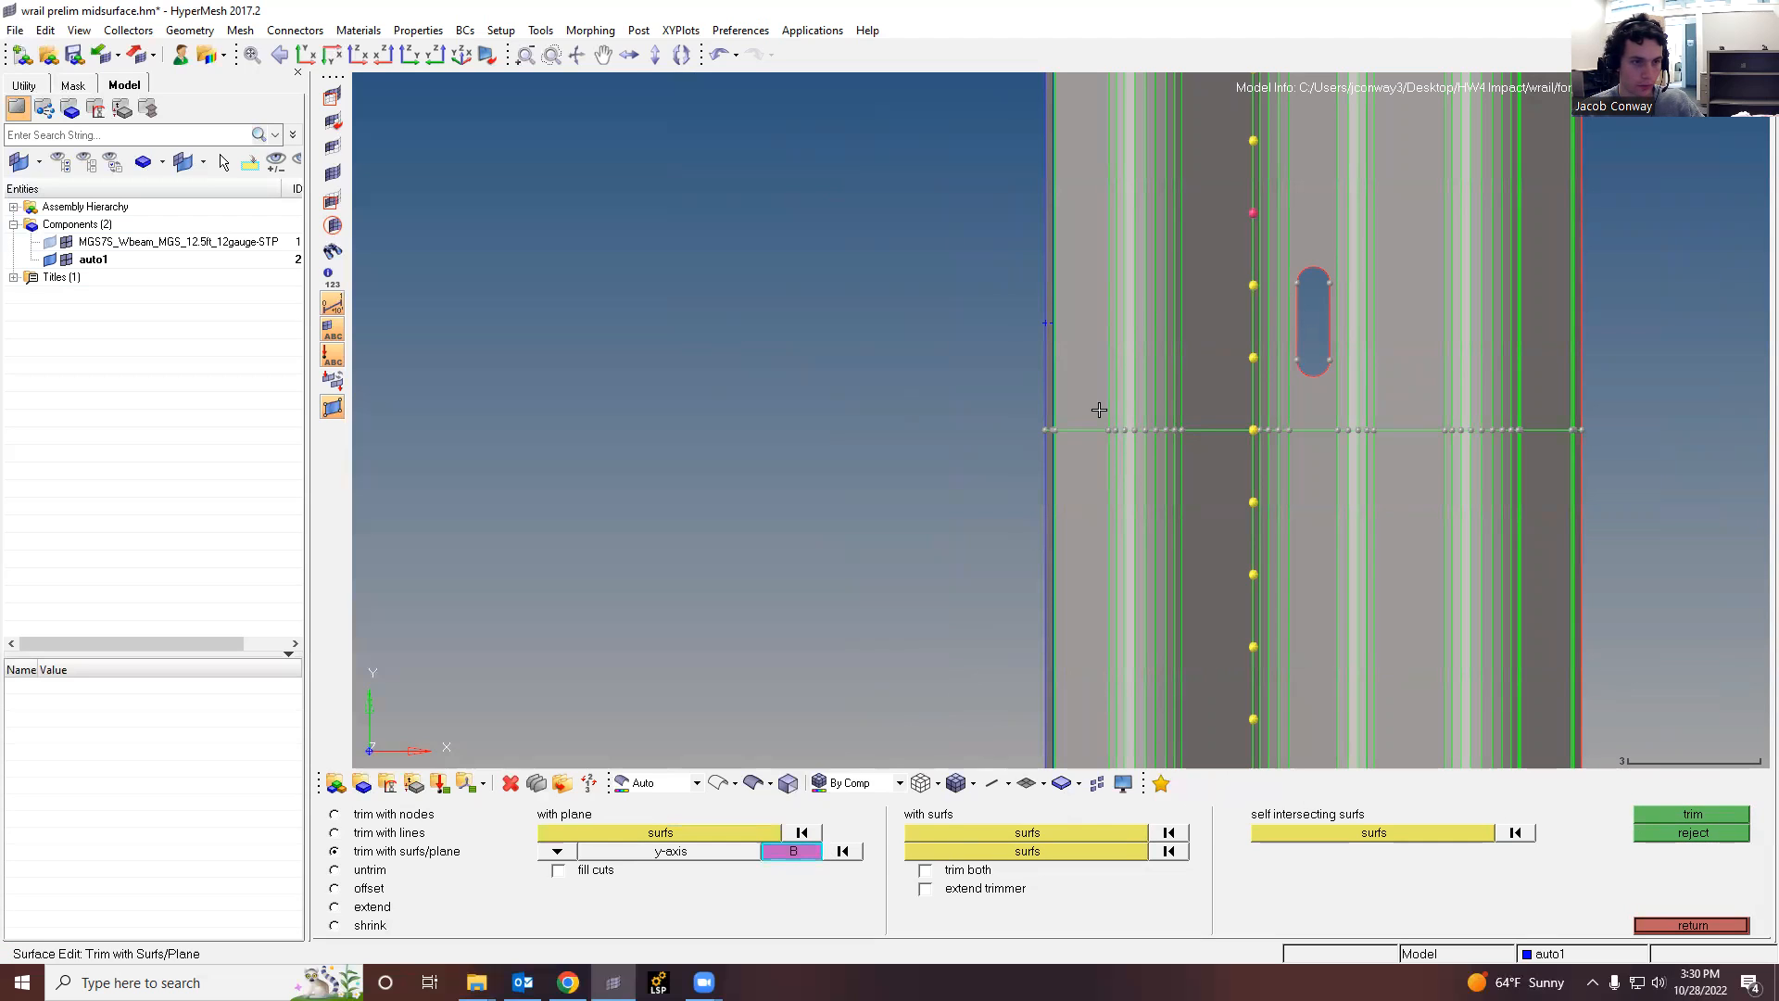
pyautogui.click(1720, 820)
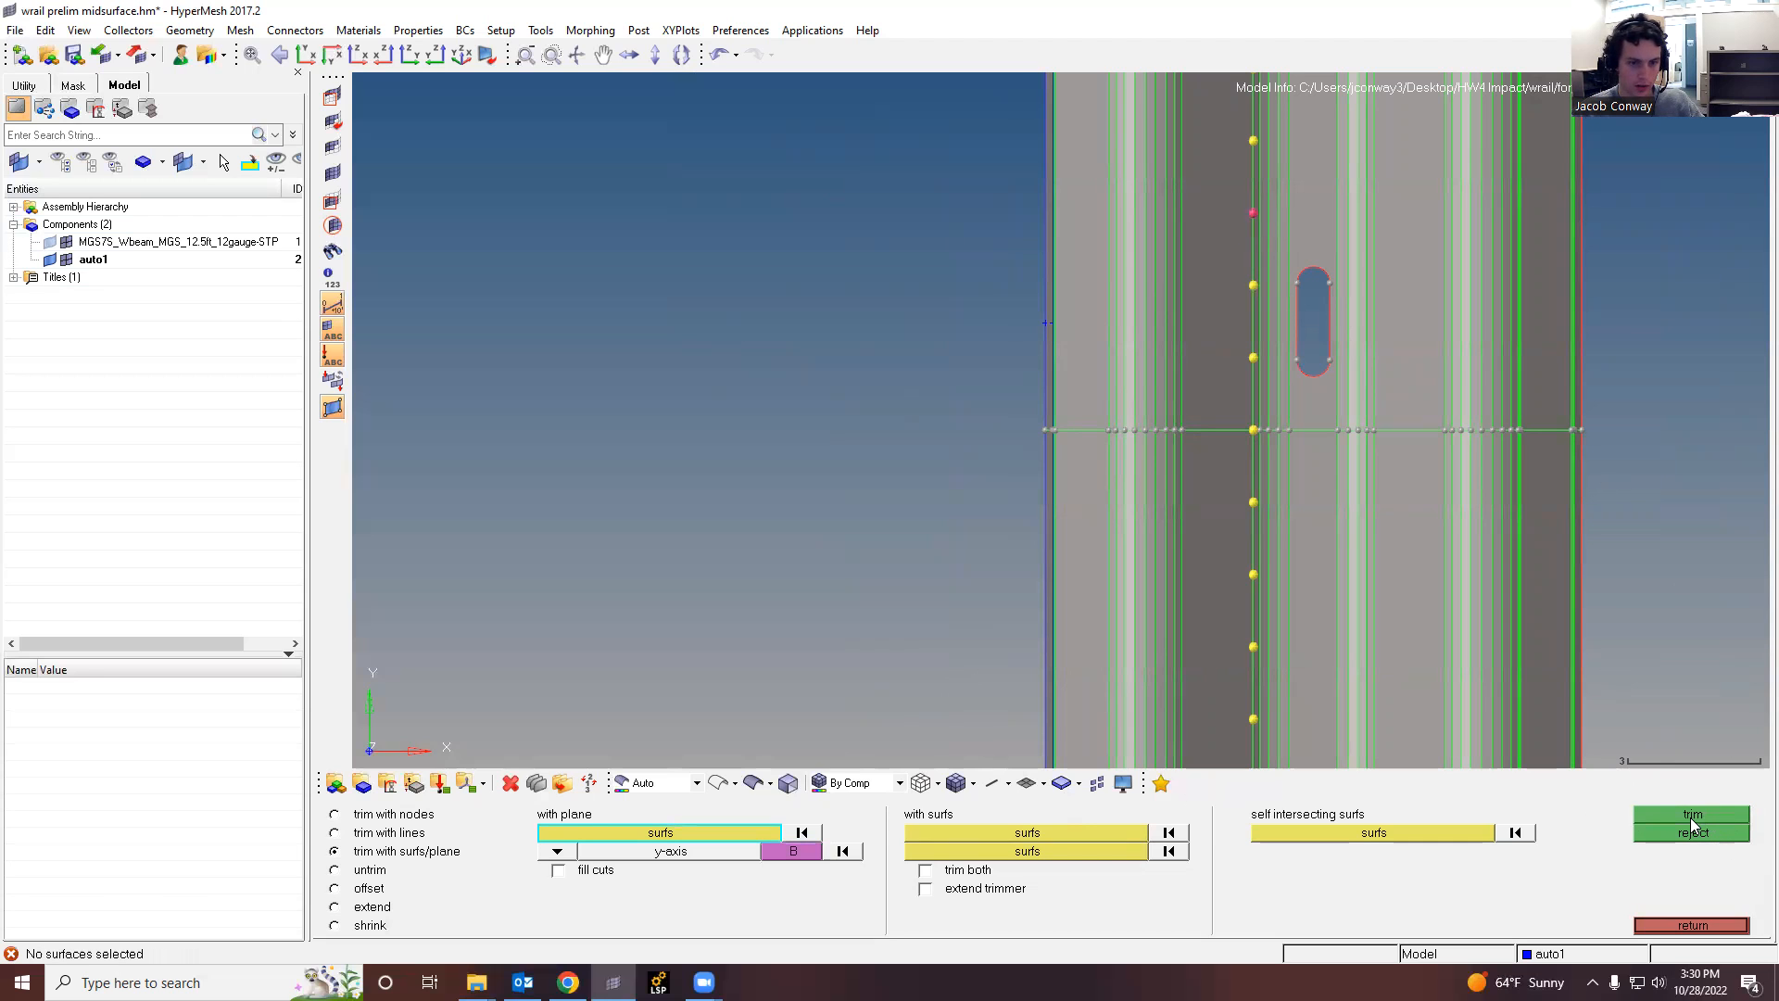
pyautogui.click(690, 834)
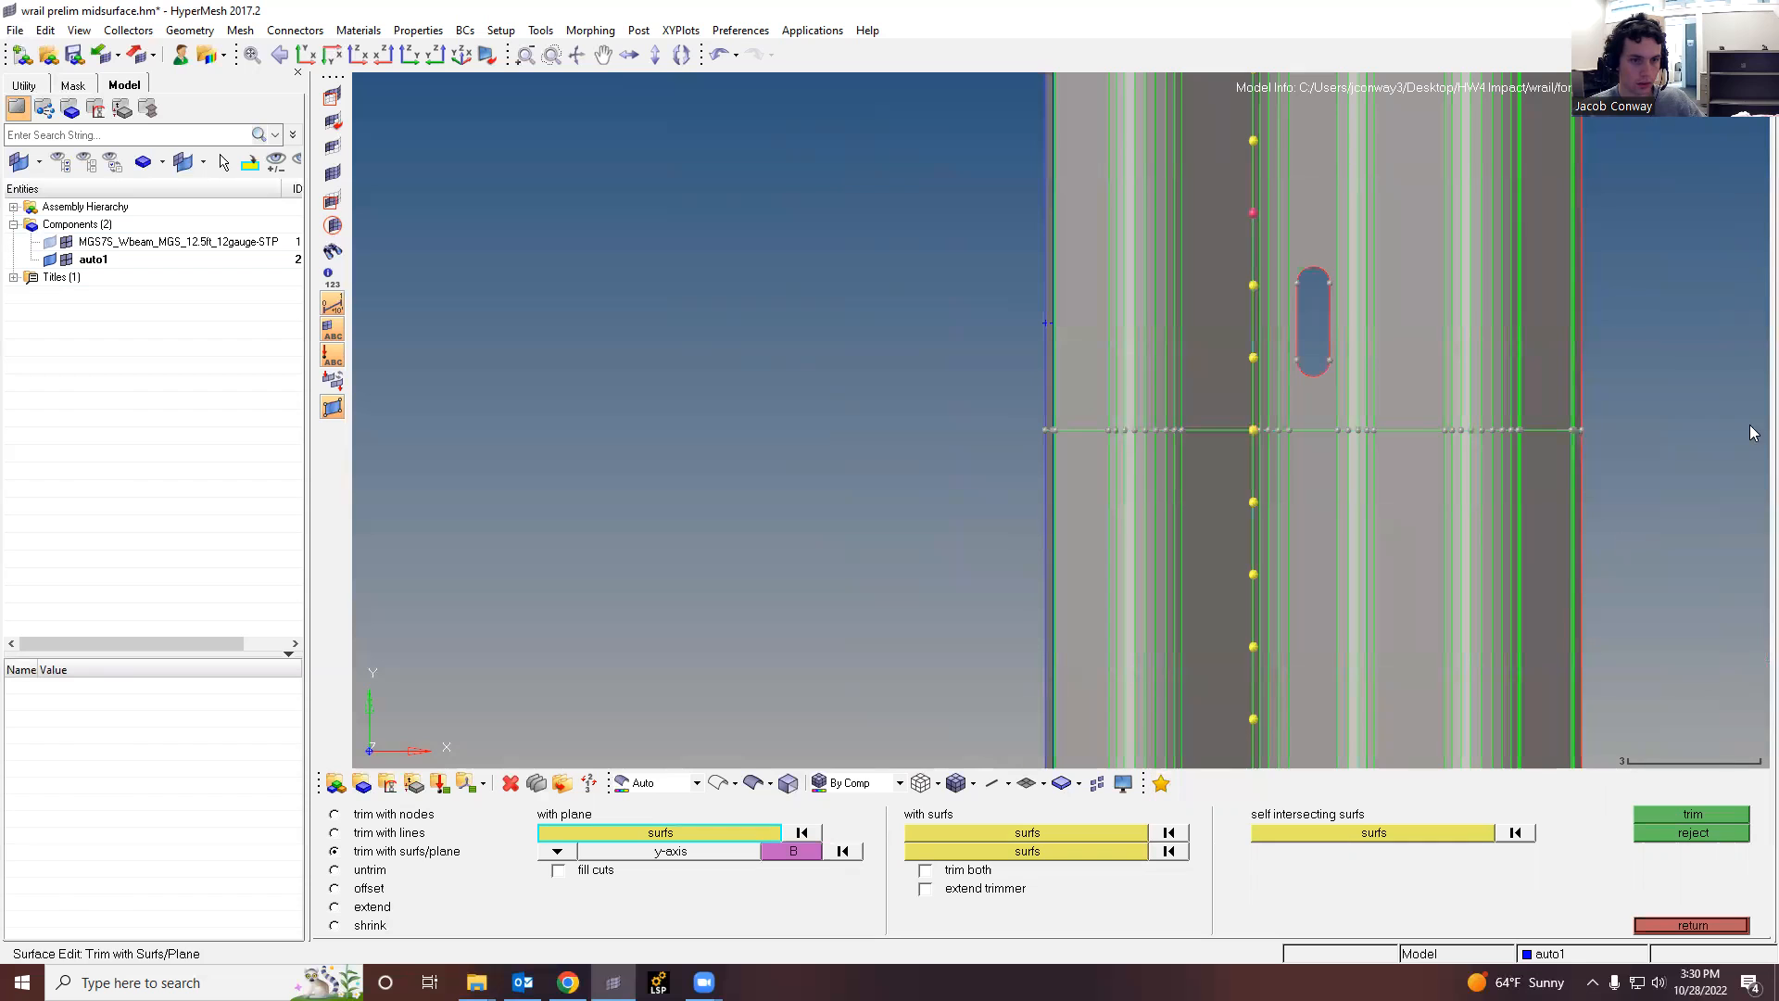
pyautogui.keyDown('shift'); pyautogui.moveTo(1635, 398); pyautogui.dragTo(940, 235); pyautogui.keyUp('shift')
pyautogui.click(1692, 813)
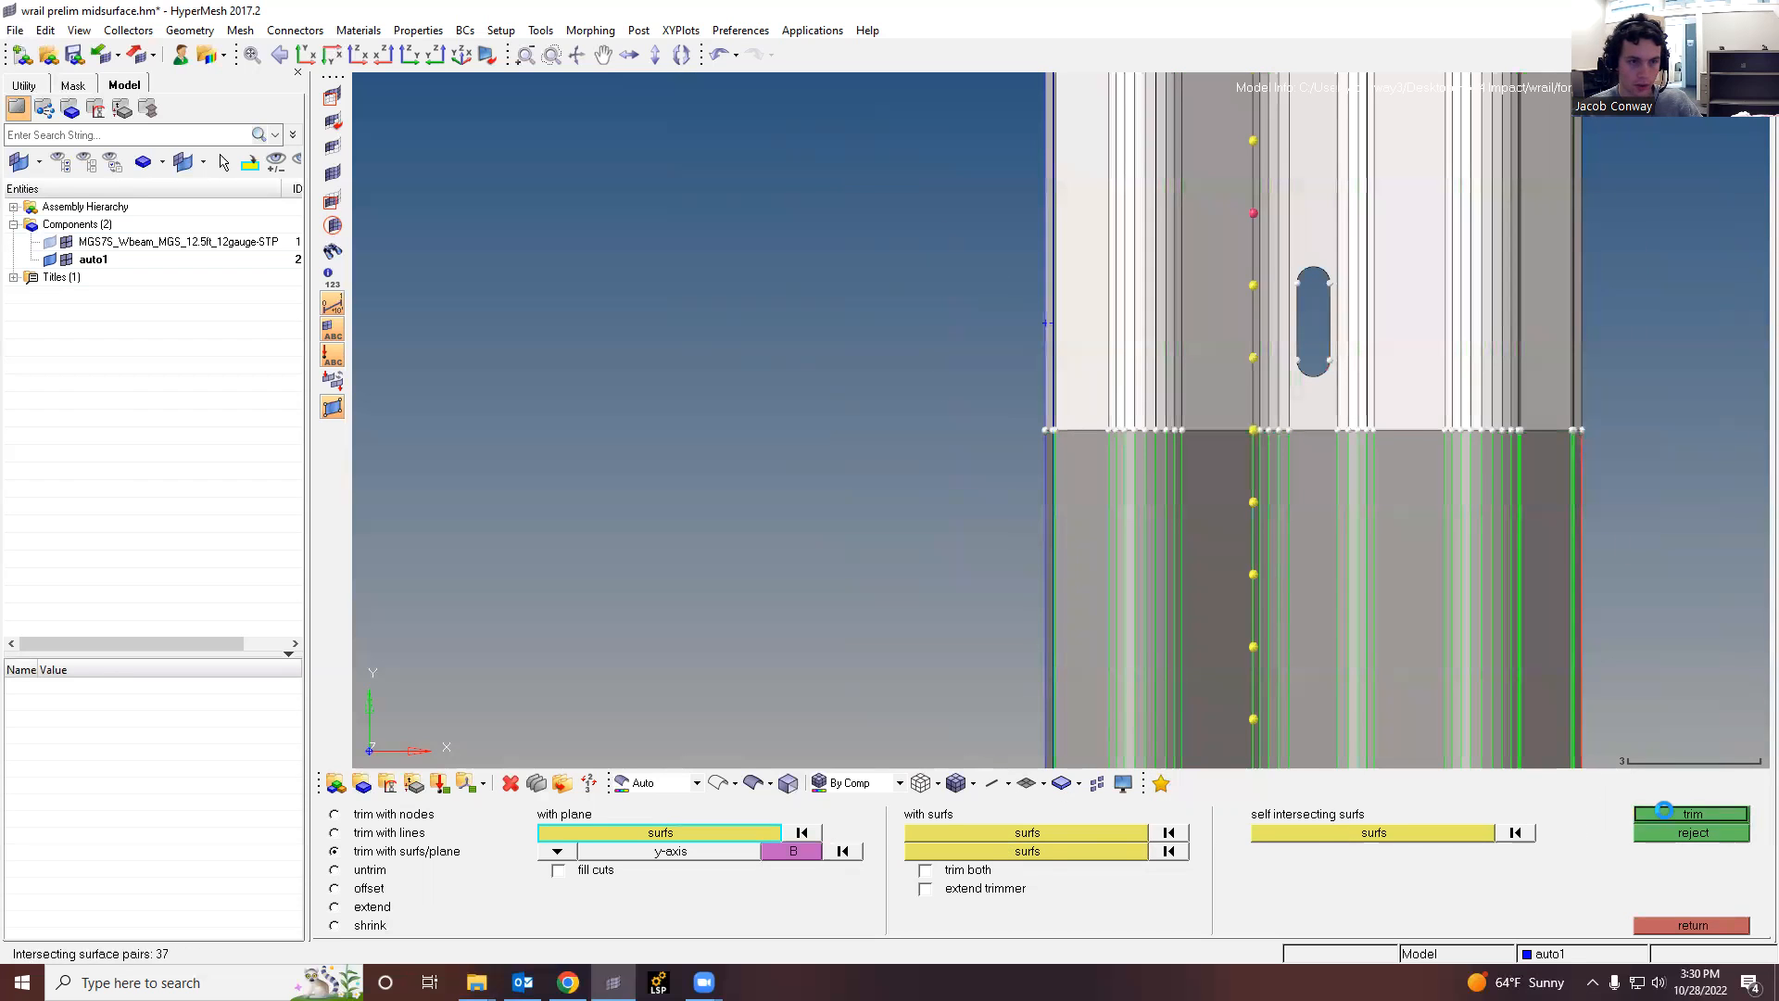
# Step: Trim the remaining +Y surfaces with a y-axis plane through the lengthwise node just before the third mid-rail slot
pyautogui.scroll(-2, 1611, 620)
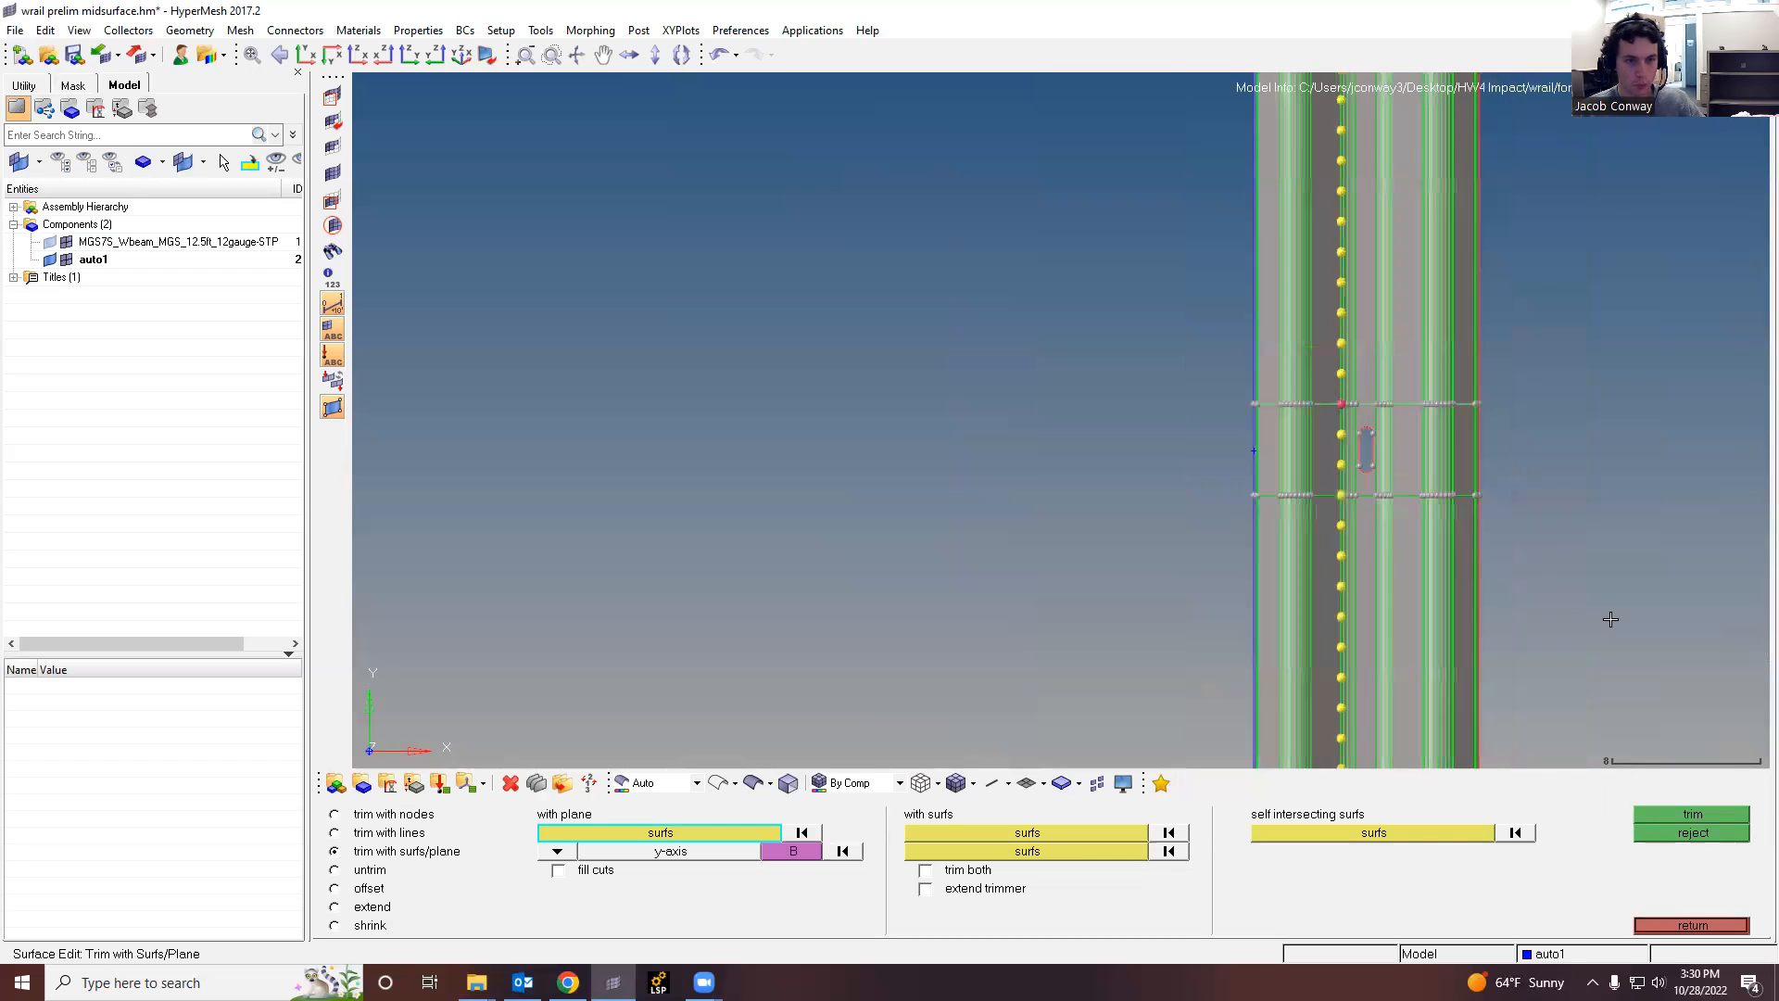
pyautogui.scroll(-2, 1552, 459)
pyautogui.scroll(-1, 1540, 454)
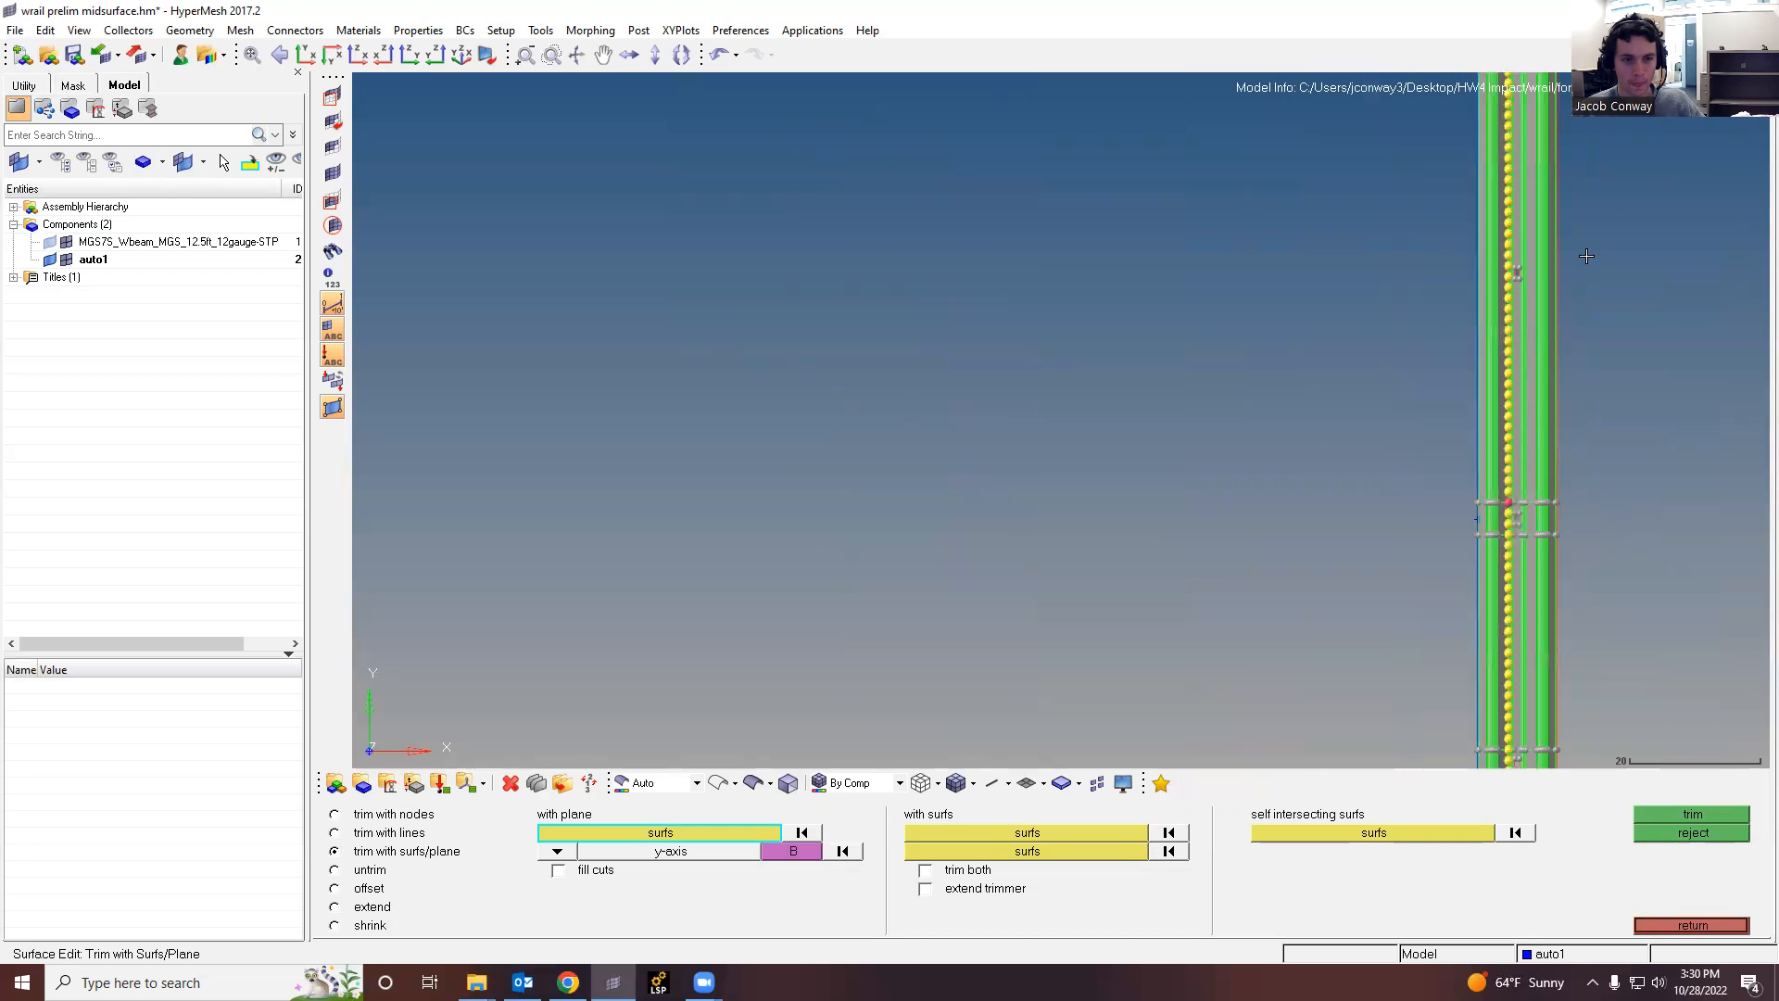
pyautogui.scroll(1, 1586, 257)
pyautogui.scroll(2, 1575, 287)
pyautogui.scroll(2, 1438, 330)
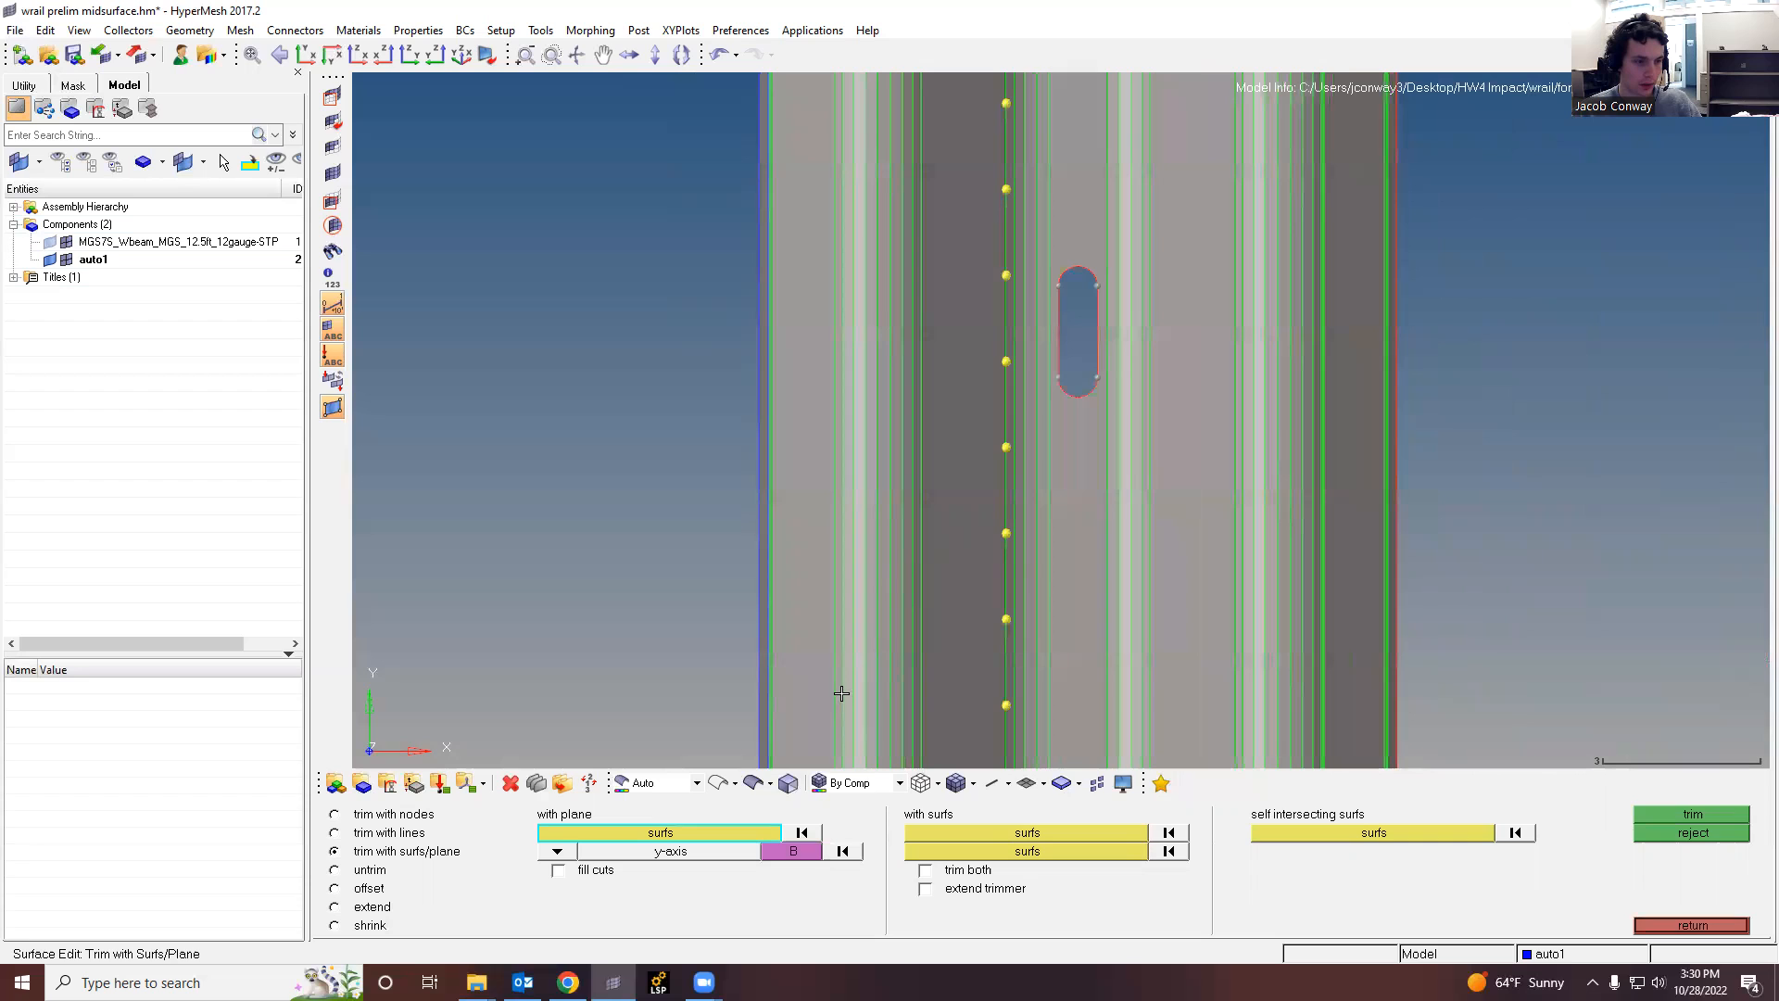
pyautogui.click(806, 852)
pyautogui.click(1005, 448)
pyautogui.click(704, 833)
pyautogui.keyDown('shift'); pyautogui.moveTo(1558, 591); pyautogui.dragTo(505, 339); pyautogui.keyUp('shift')
pyautogui.click(1685, 815)
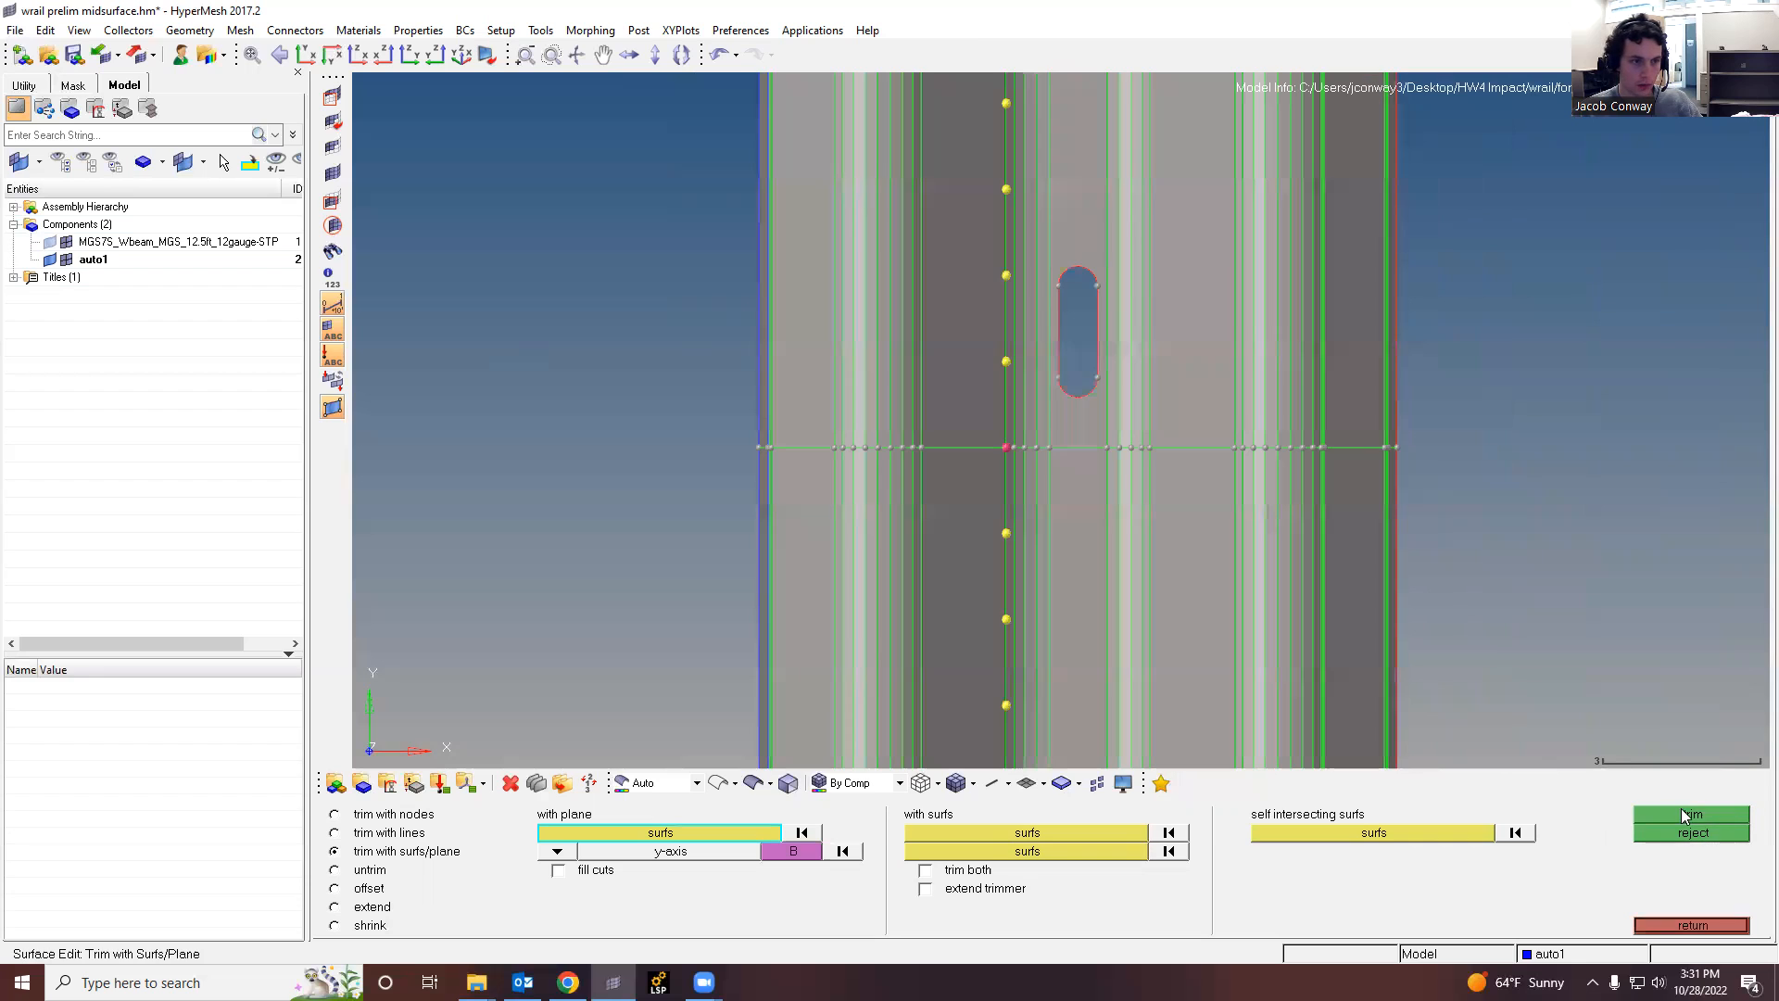
# Step: Trim the surfaces around the third mid-rail slot with a y-axis plane through the node past it, three nodes beyond the previous cut
pyautogui.click(797, 852)
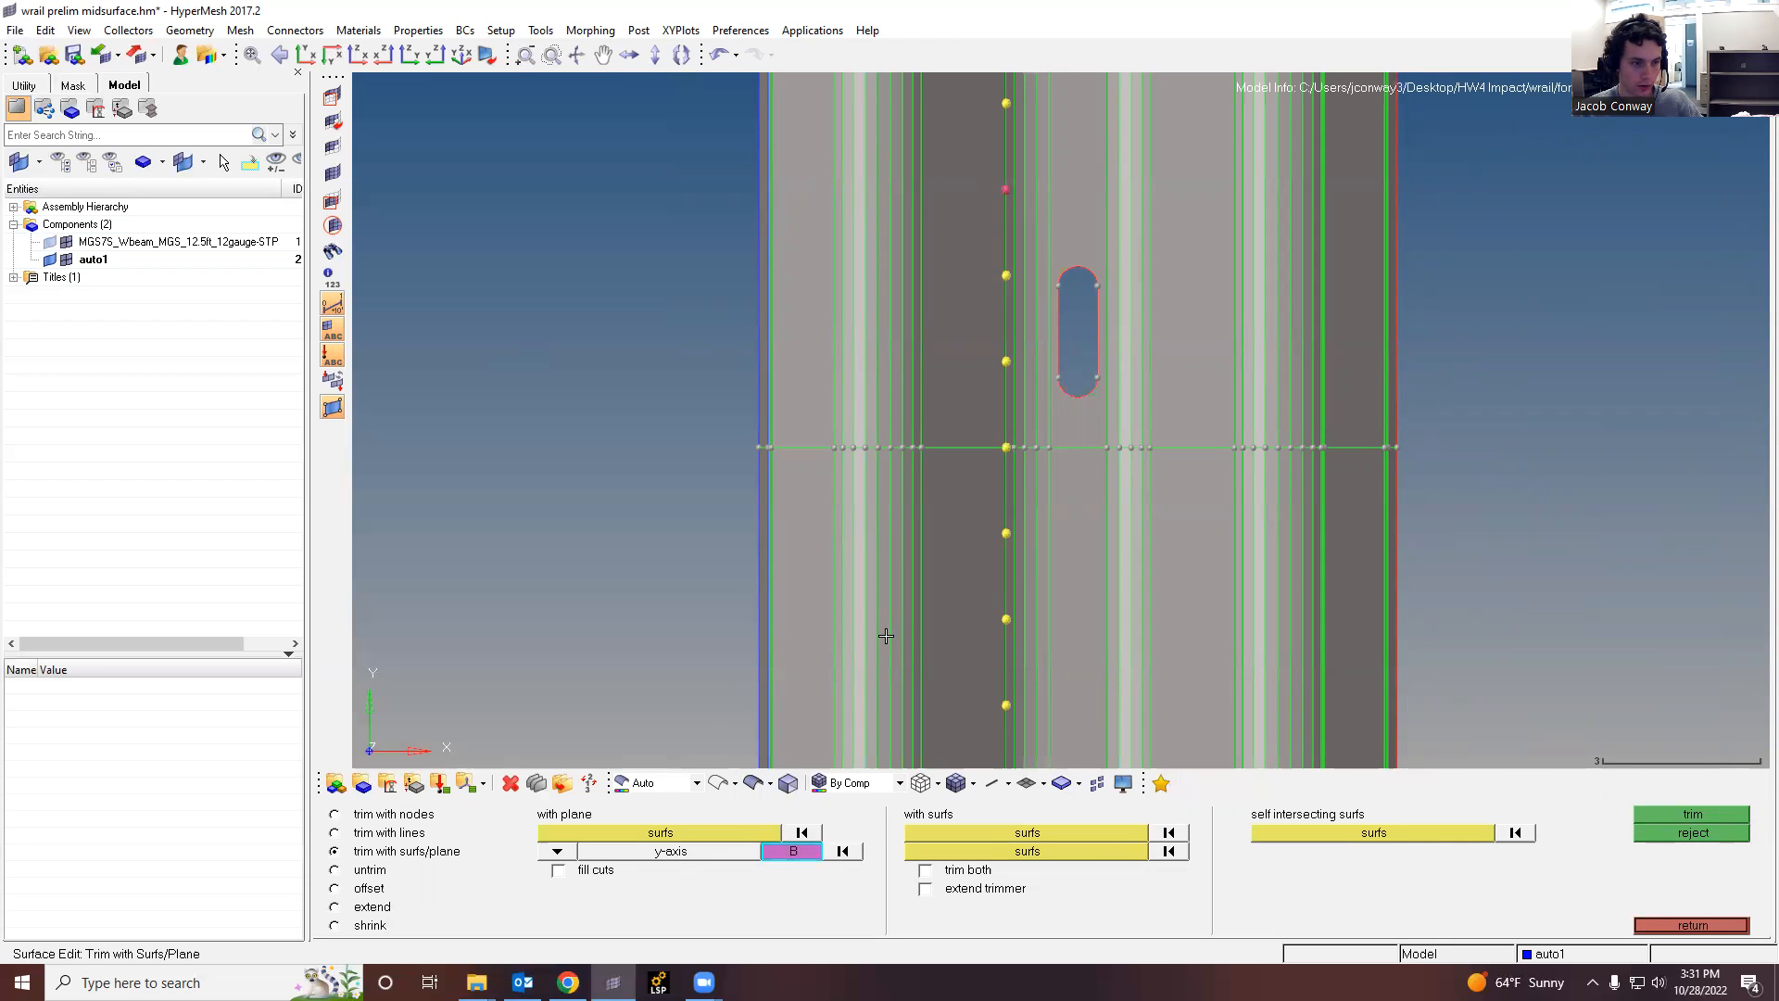
pyautogui.click(700, 831)
pyautogui.keyDown('shift'); pyautogui.moveTo(1510, 436); pyautogui.dragTo(583, 169); pyautogui.keyUp('shift')
pyautogui.click(1692, 813)
# Step: Trim the remaining +Y surfaces with a y-axis plane through the second lengthwise node before the +Y end's inner bolt-hole row
pyautogui.scroll(-5, 1464, 671)
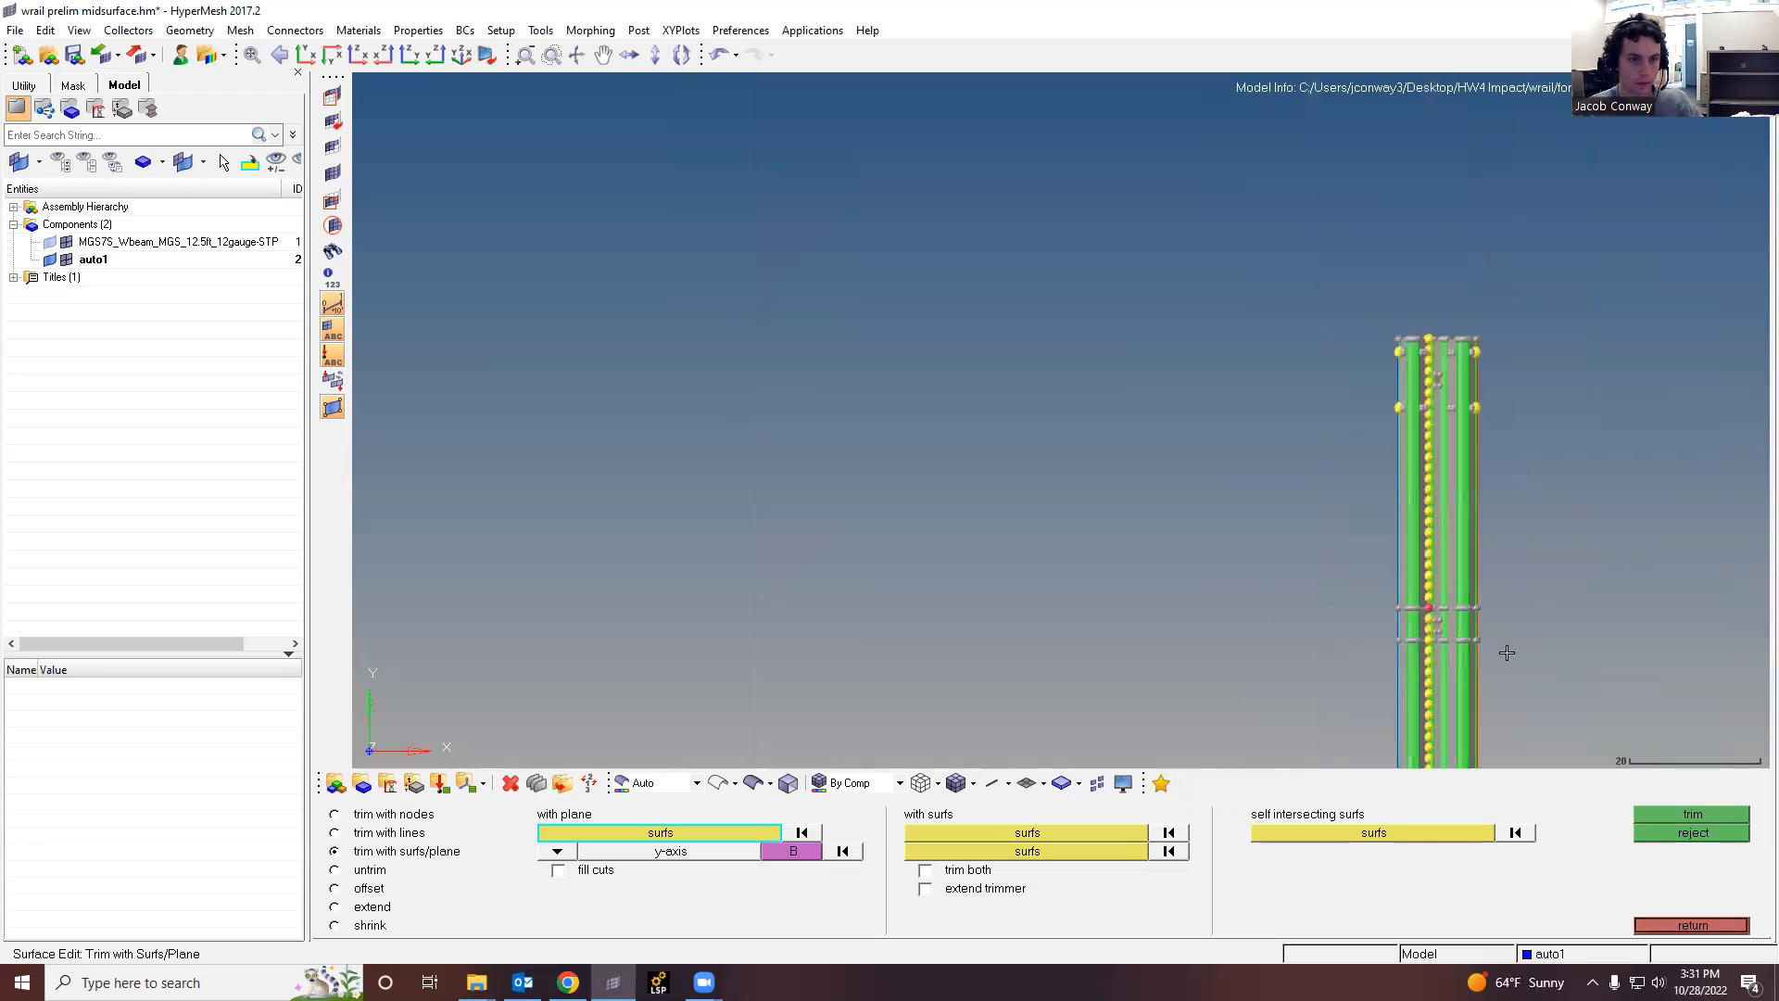
pyautogui.scroll(5, 1496, 428)
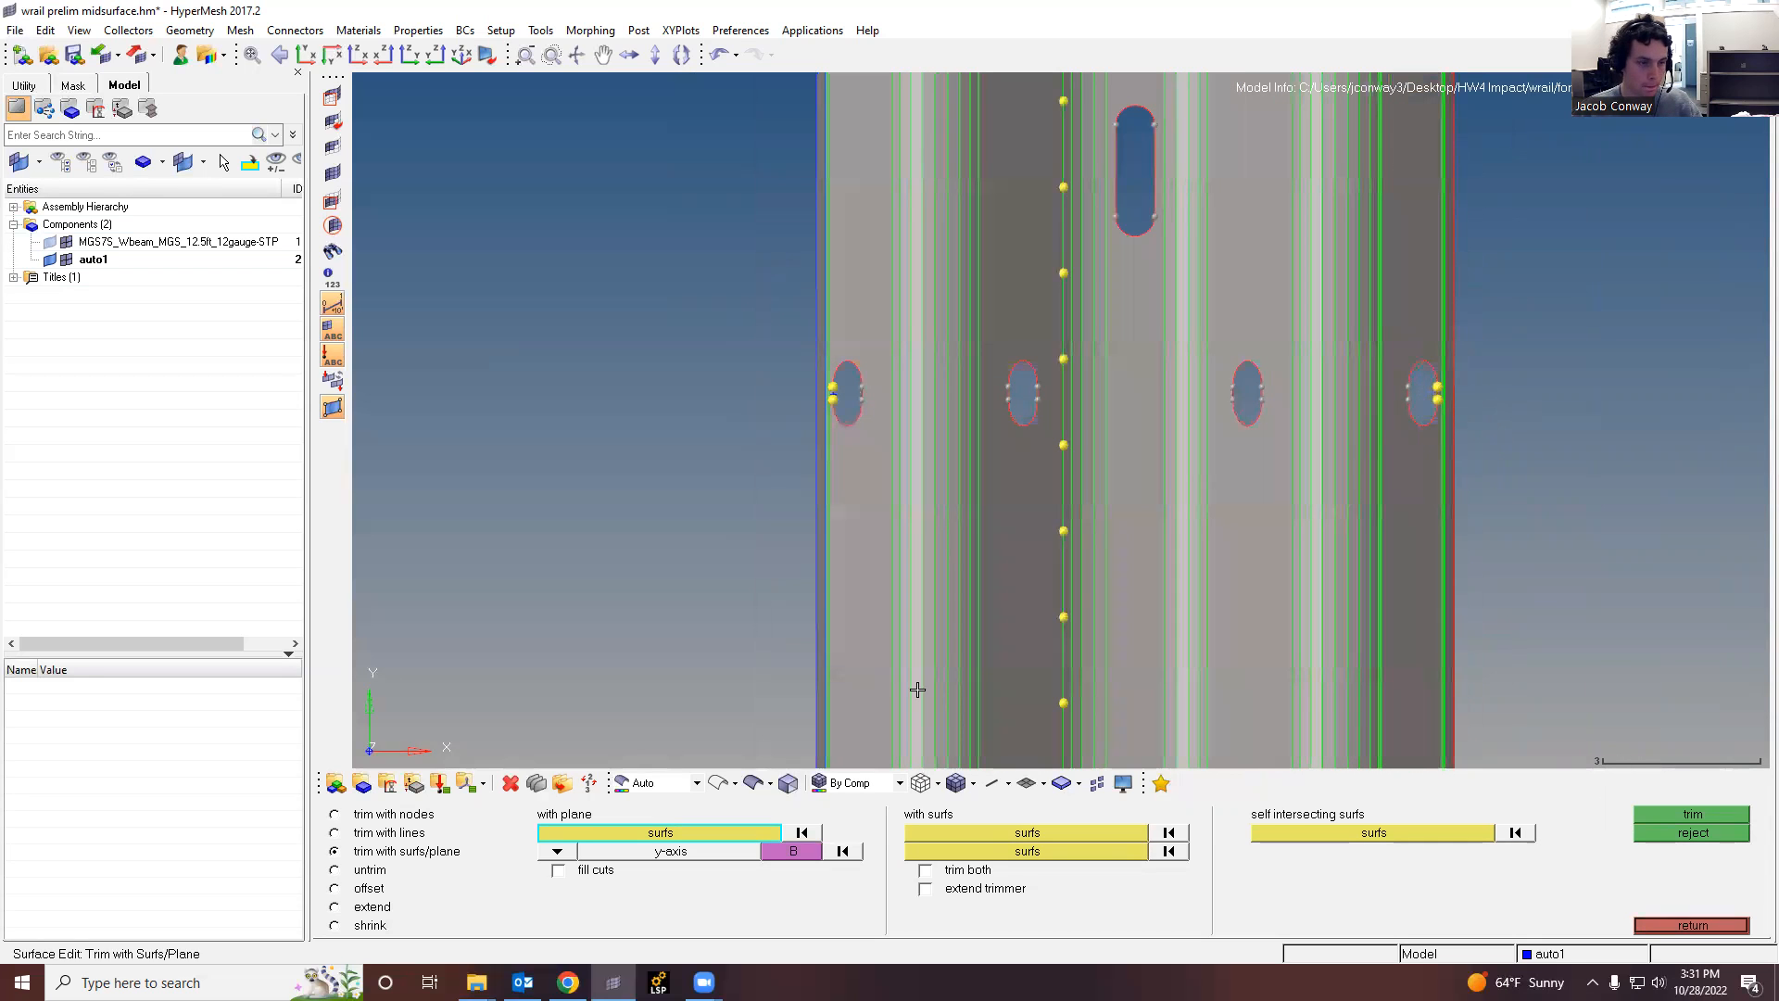
pyautogui.click(803, 850)
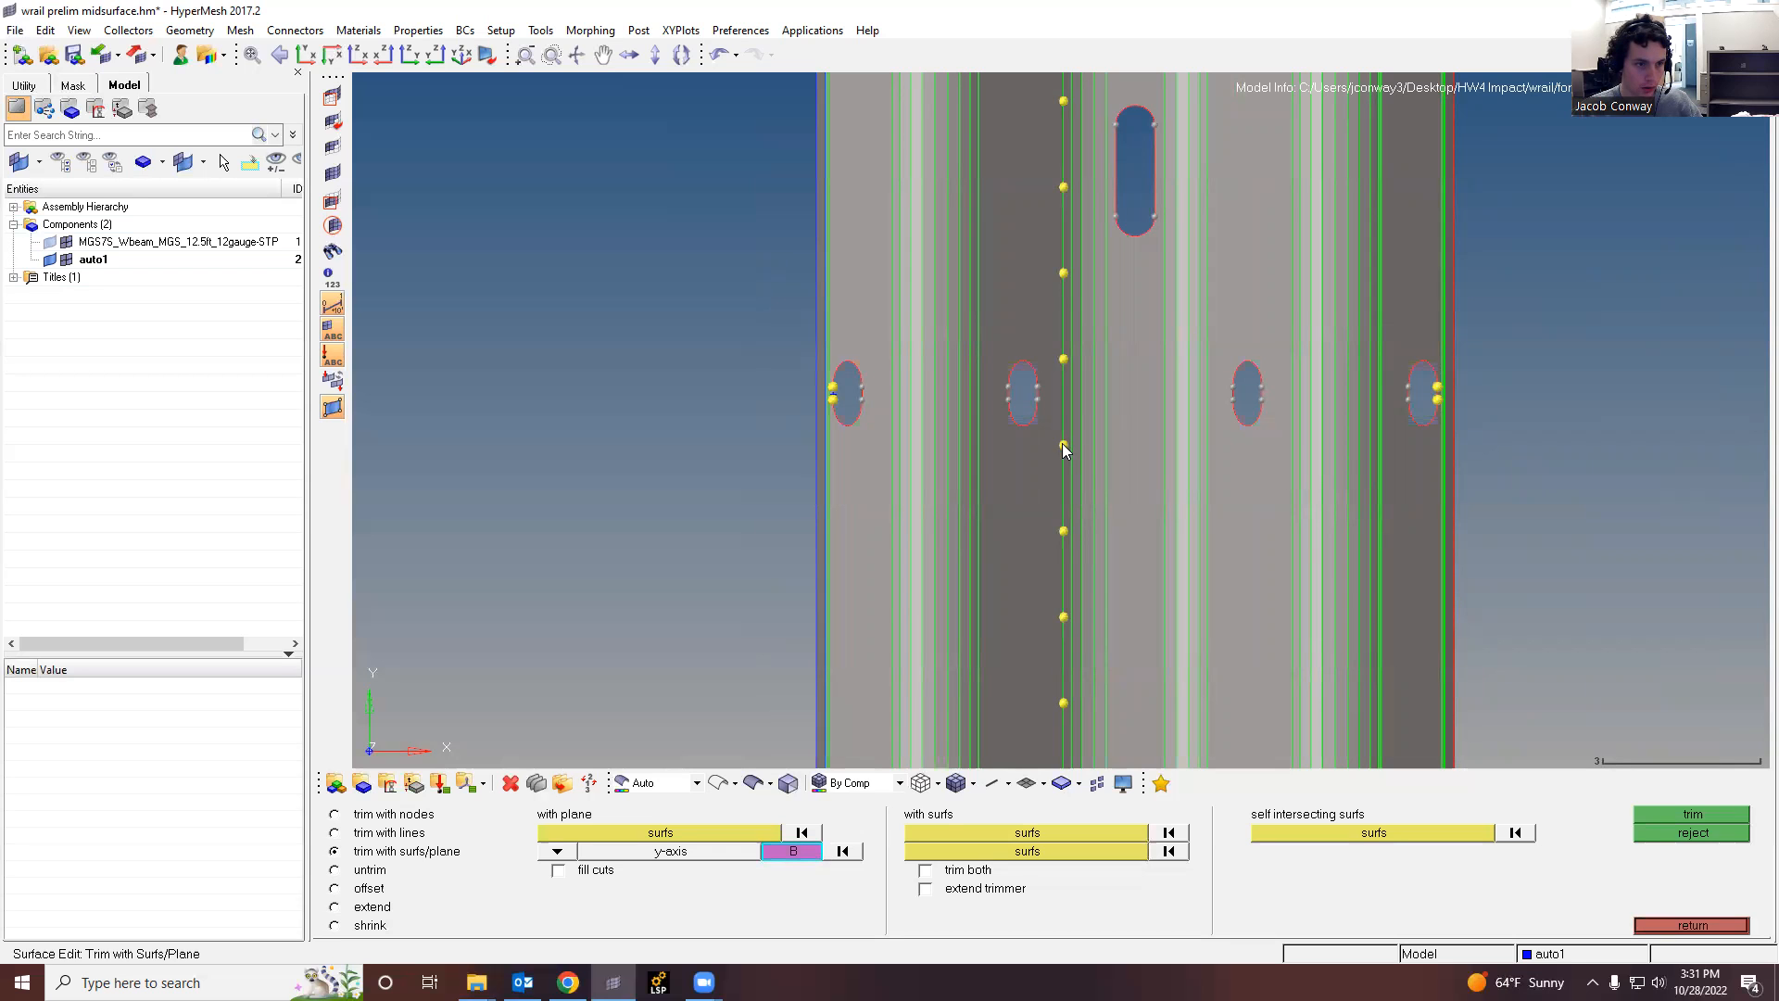
pyautogui.scroll(6, 1062, 443)
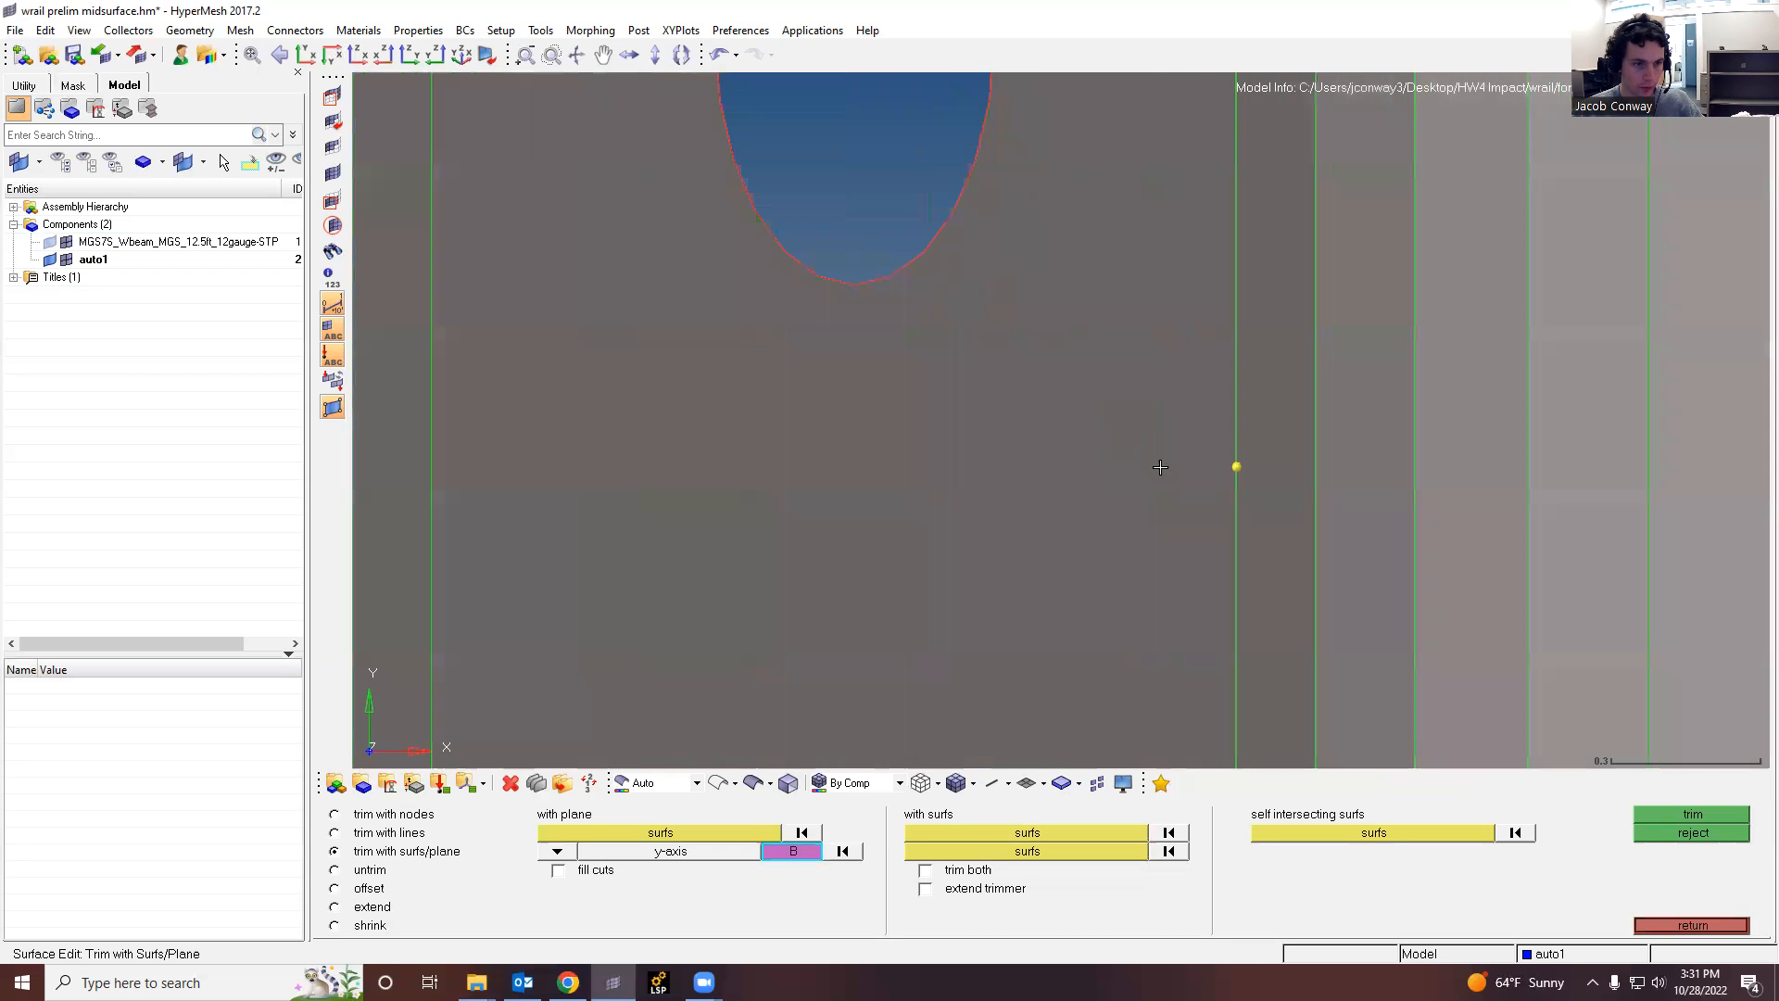
pyautogui.scroll(-3, 1161, 467)
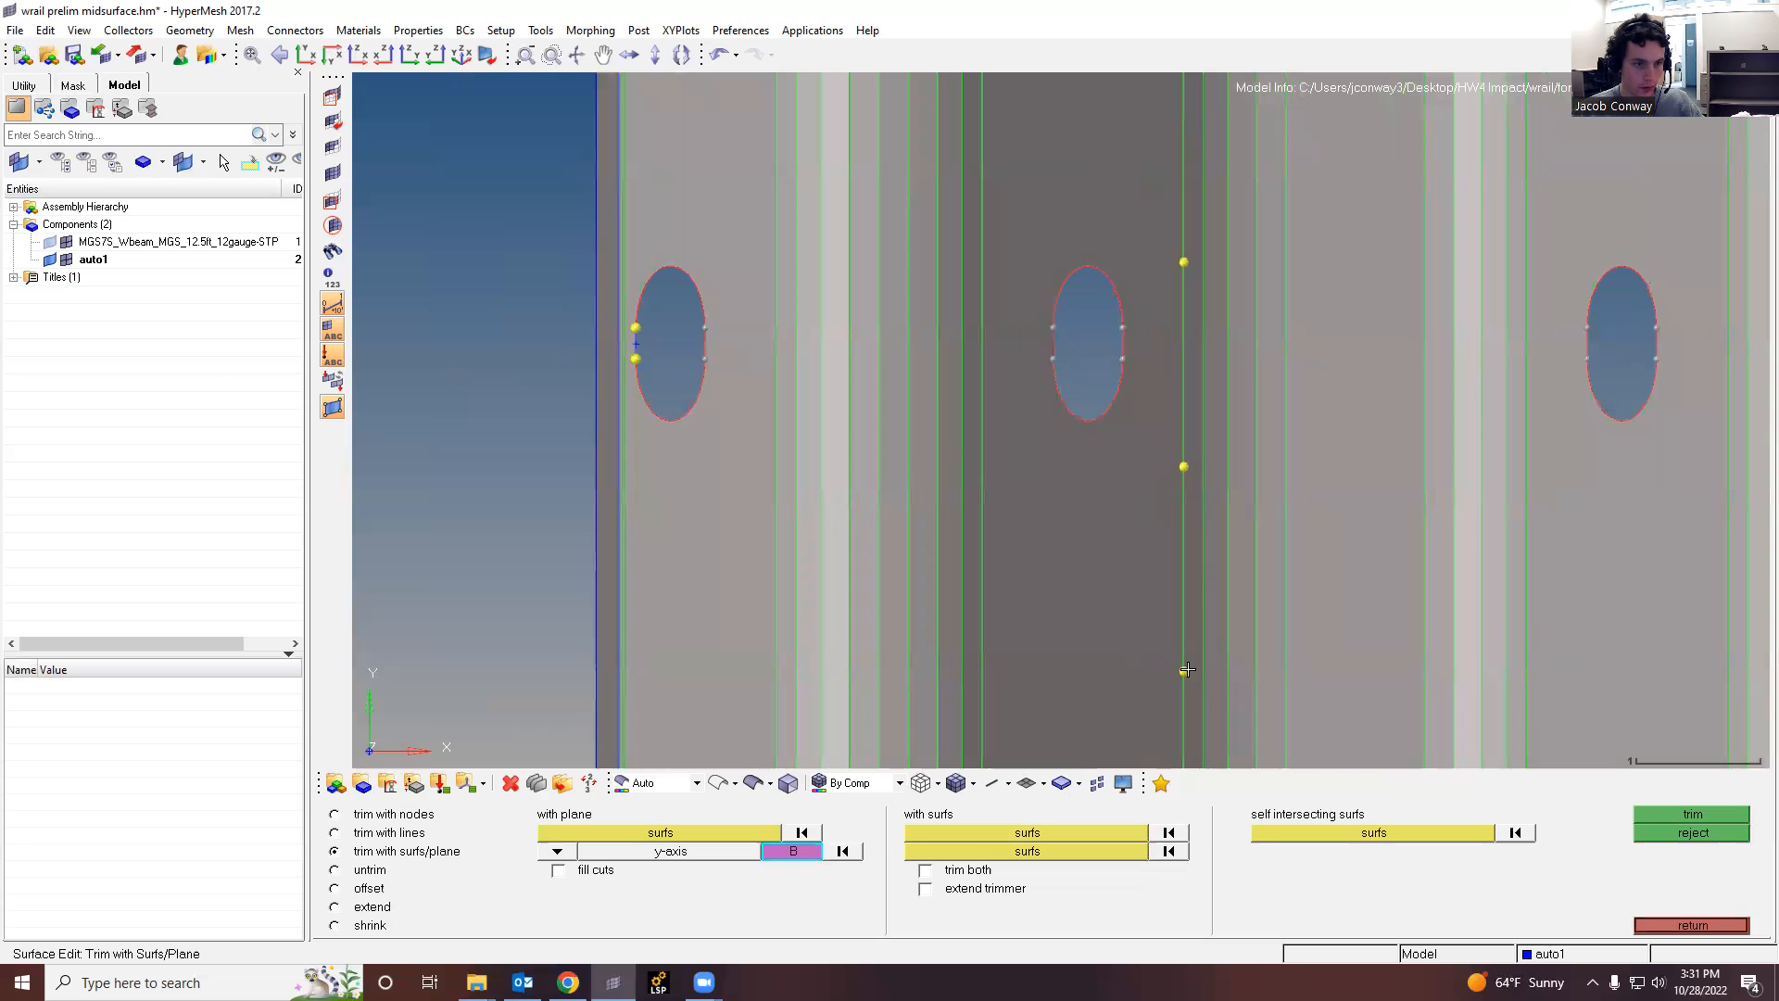
pyautogui.scroll(-5, 1187, 669)
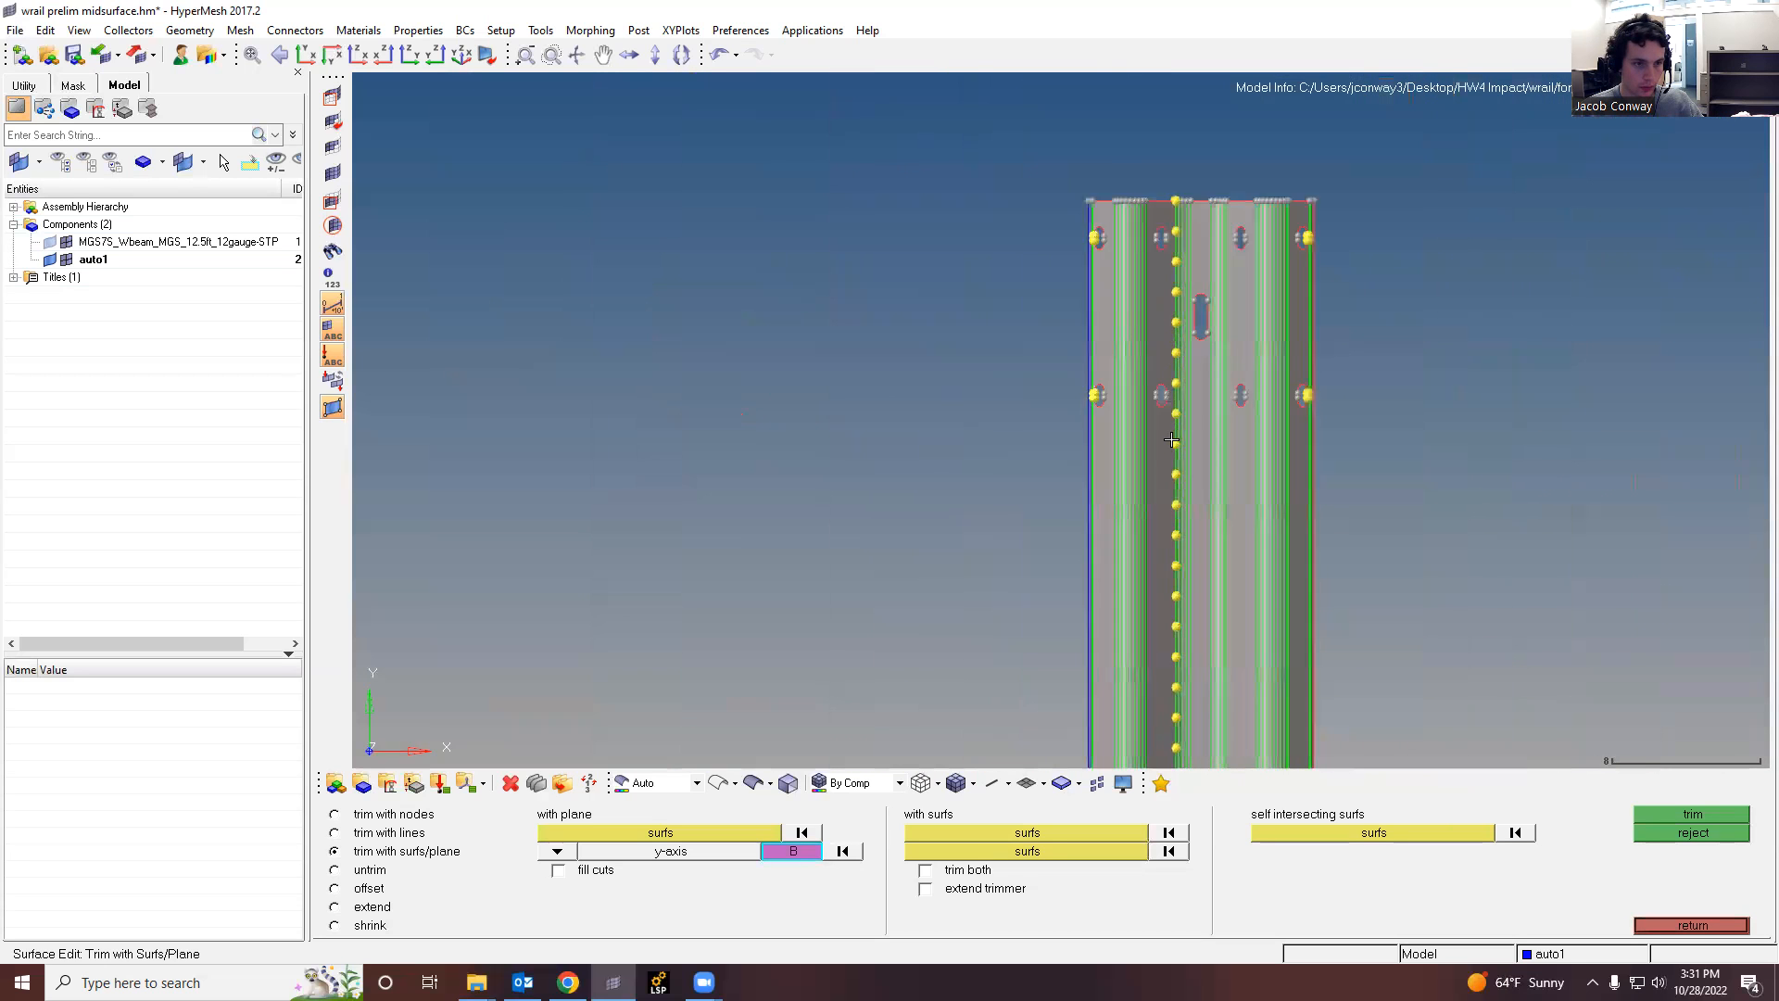
pyautogui.scroll(2, 1172, 440)
pyautogui.click(1190, 443)
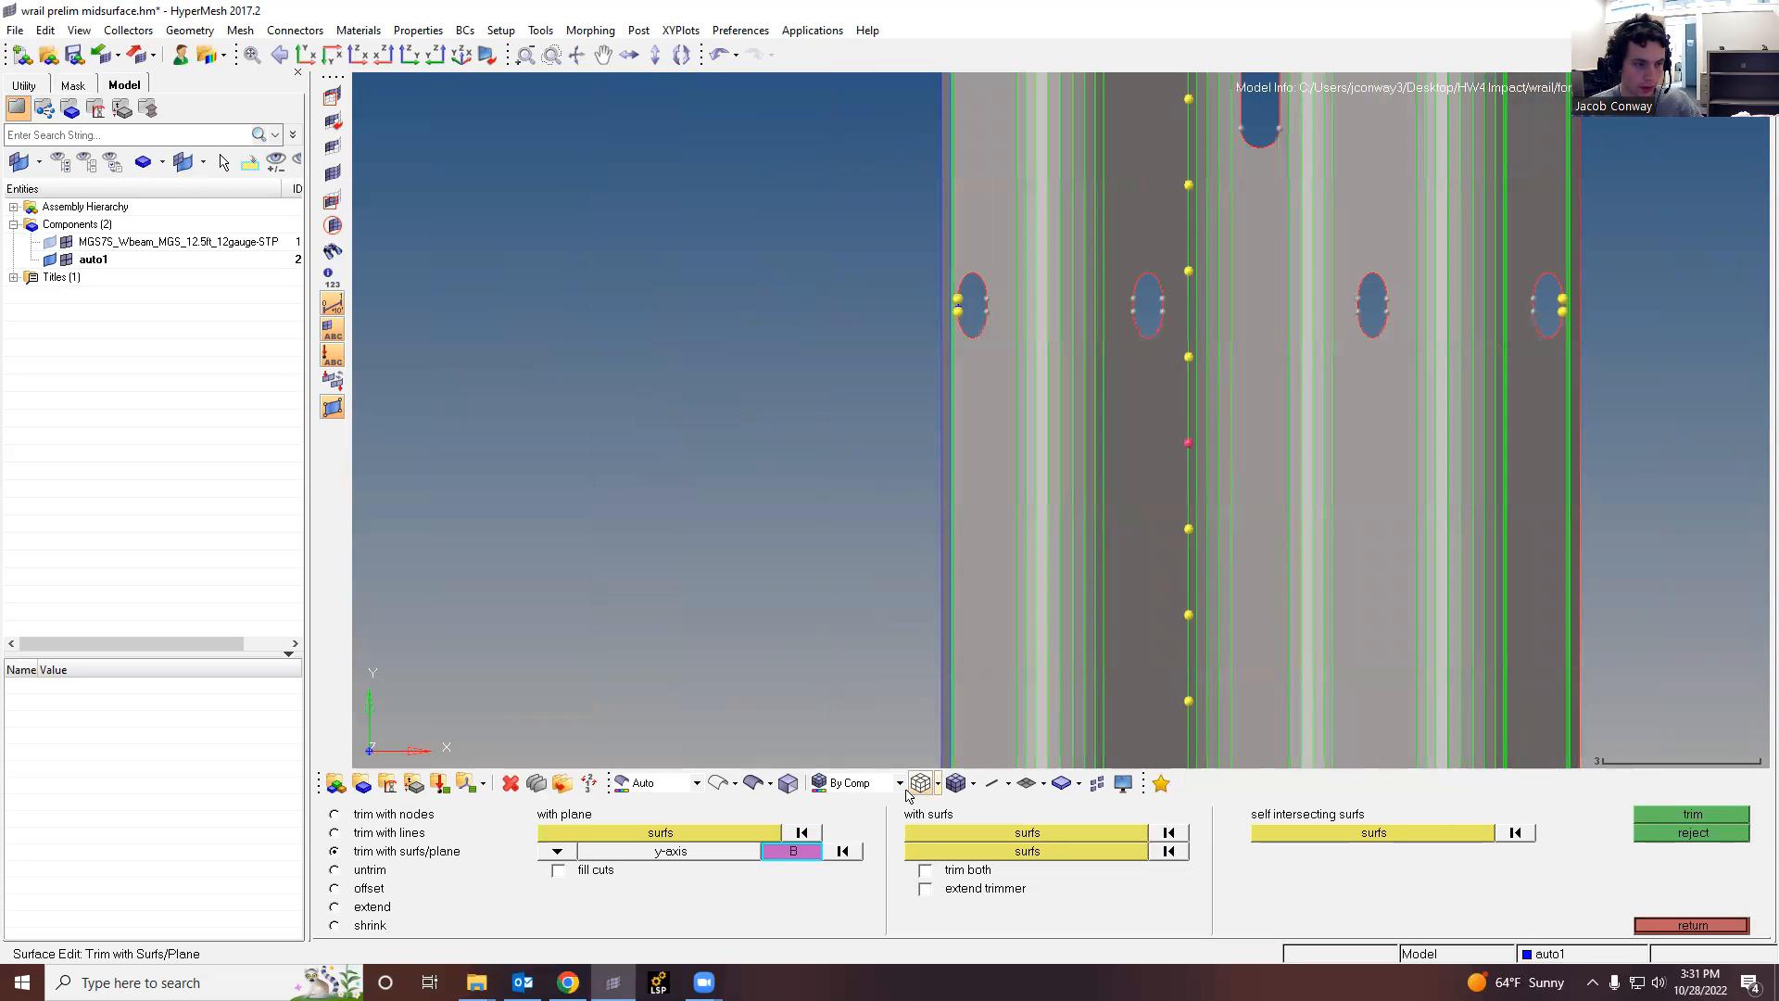
pyautogui.click(679, 832)
pyautogui.keyDown('shift'); pyautogui.moveTo(1687, 558); pyautogui.dragTo(686, 261); pyautogui.keyUp('shift')
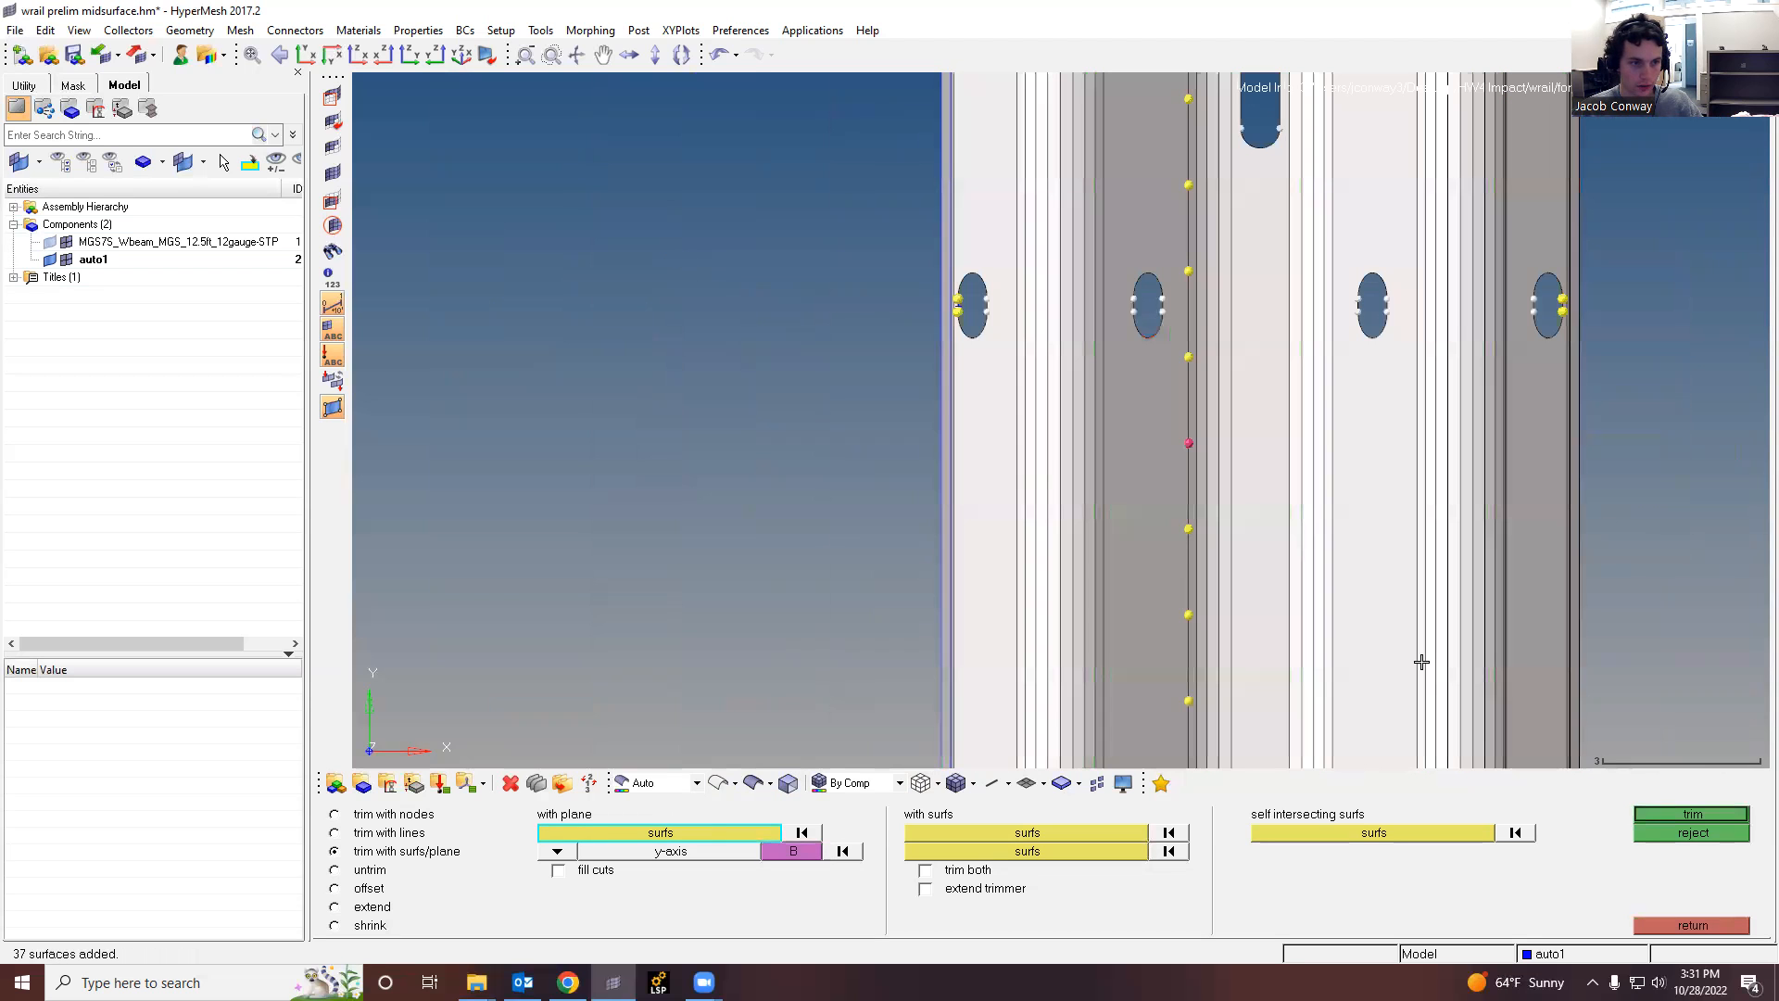
pyautogui.click(1688, 815)
# Step: Trim the remaining +Y surfaces with a y-axis plane three nodes beyond the previous cut, between the inner bolt-hole row and the end slot
pyautogui.keyDown('ctrl'); pyautogui.scroll(-2, 1331, 535); pyautogui.keyUp('ctrl')
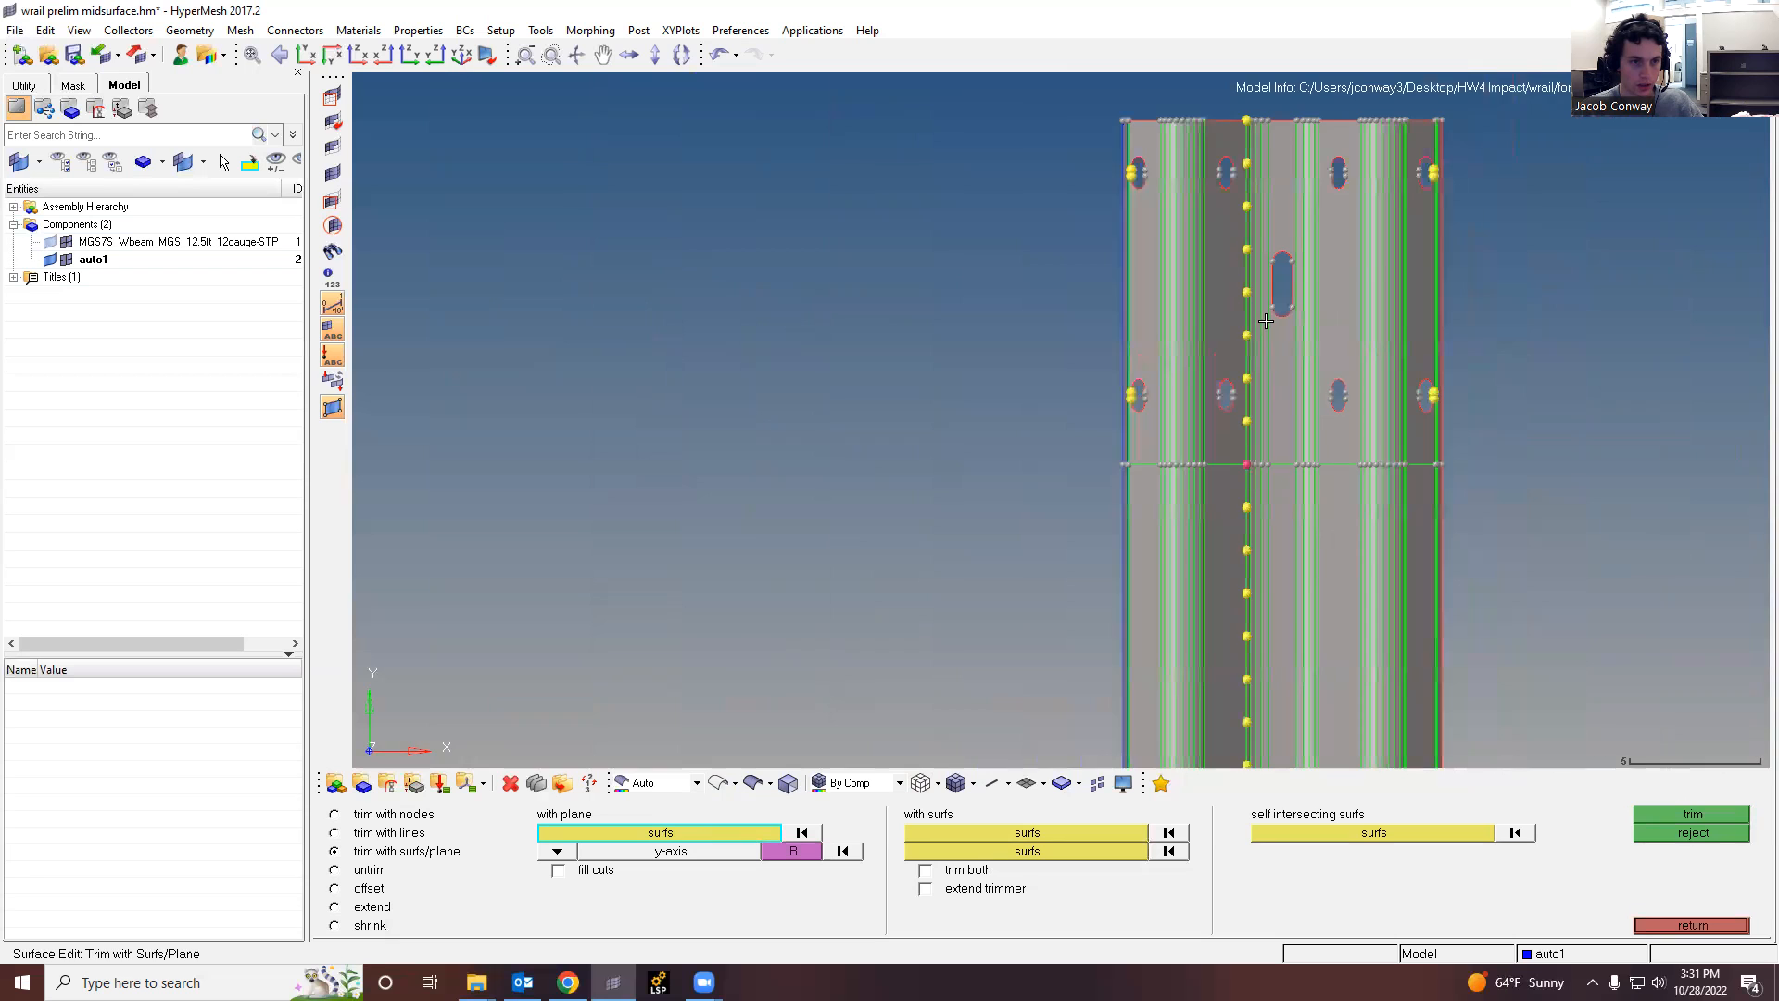
pyautogui.keyDown('ctrl'); pyautogui.scroll(5, 1263, 321); pyautogui.keyUp('ctrl')
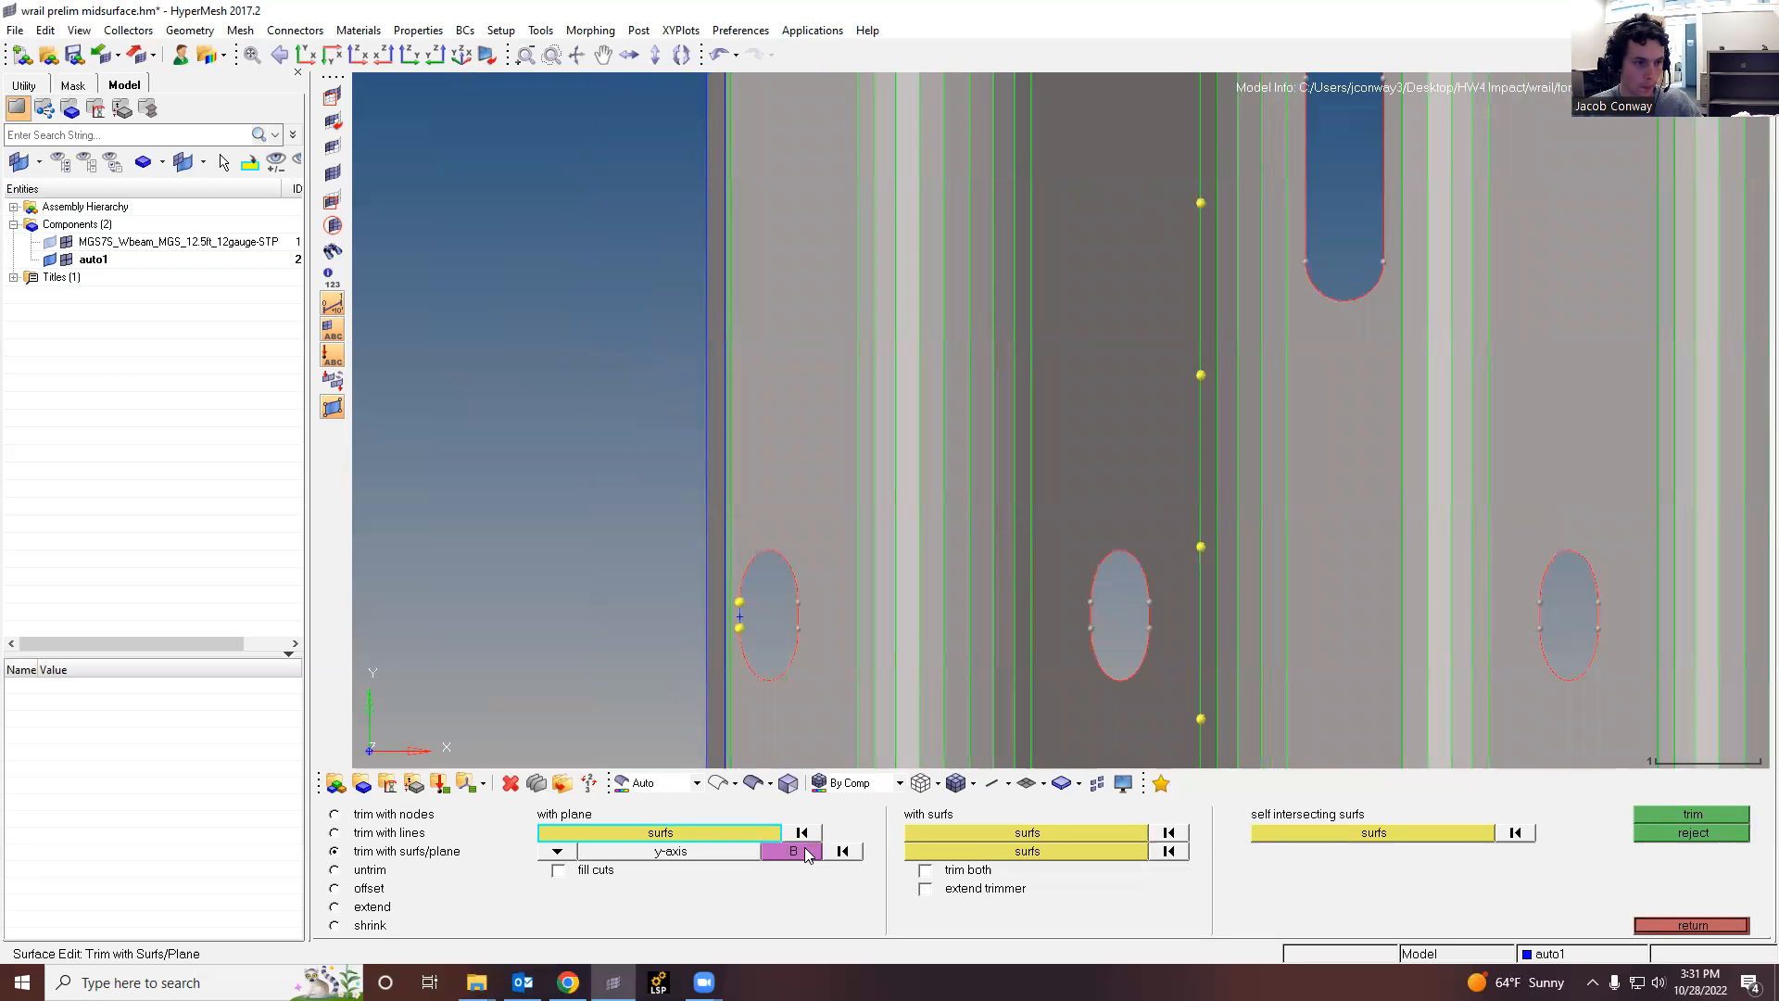
pyautogui.keyDown('ctrl'); pyautogui.scroll(-3, 1236, 377); pyautogui.keyUp('ctrl')
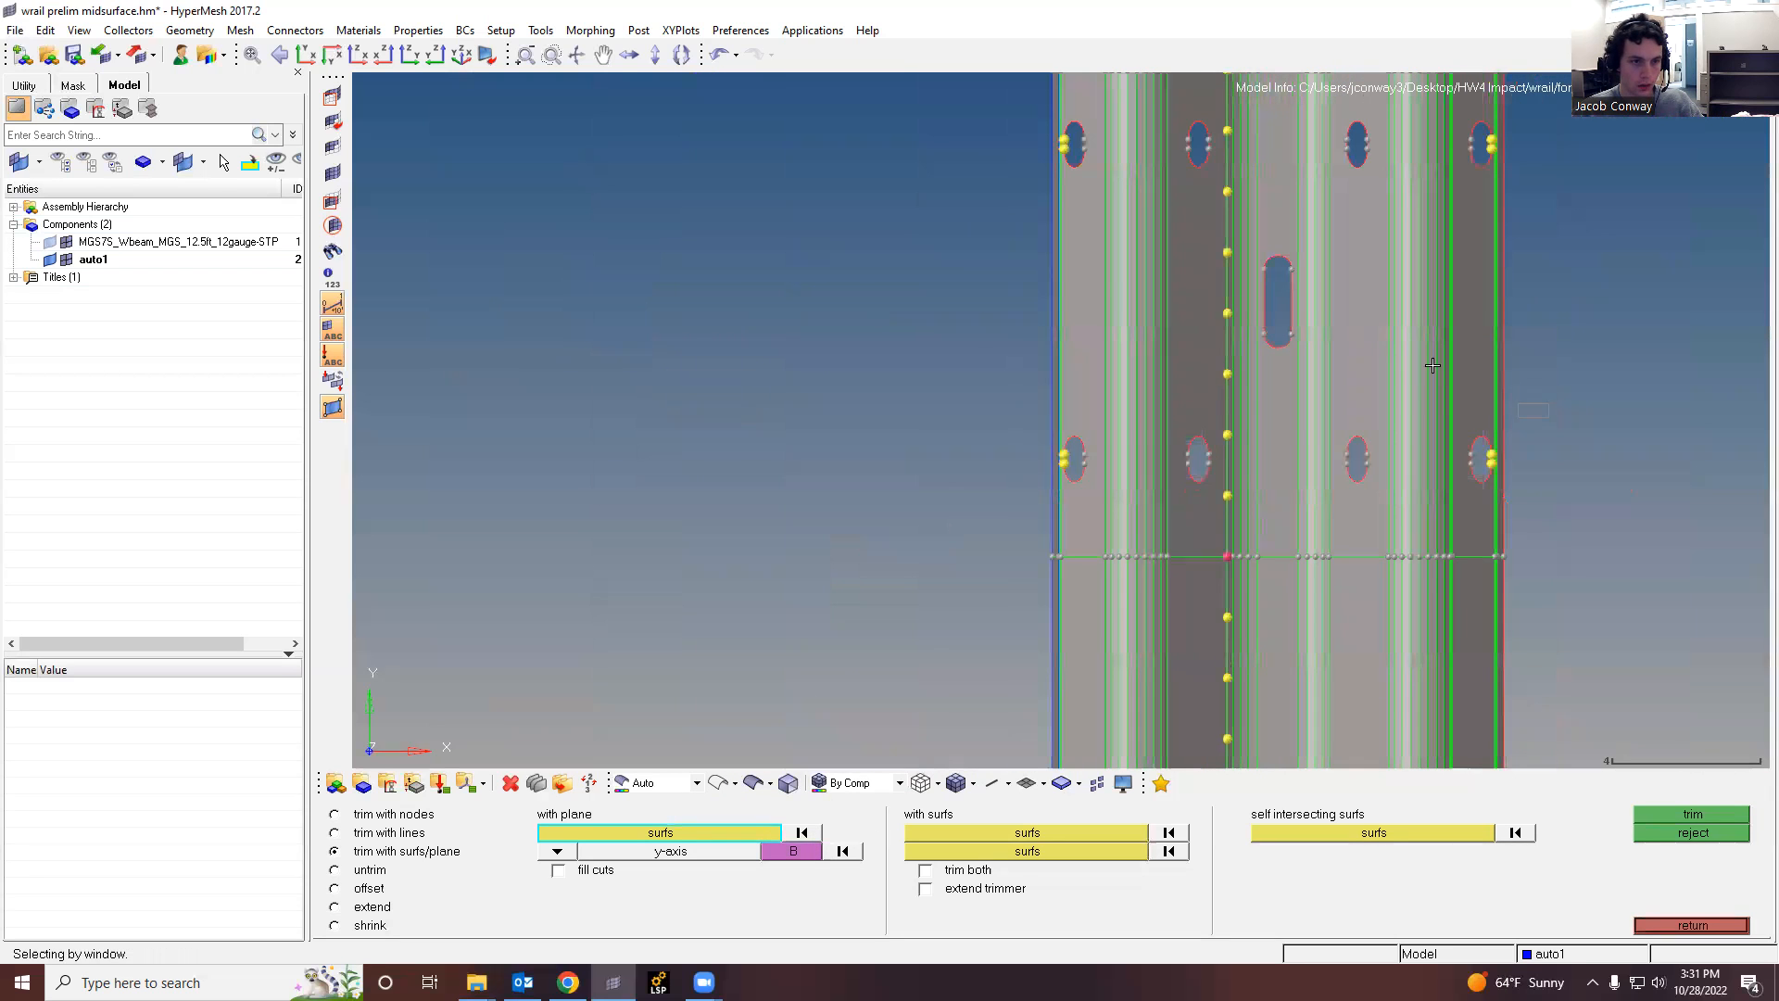
pyautogui.keyDown('shift'); pyautogui.moveTo(1433, 366); pyautogui.dragTo(942, 264); pyautogui.keyUp('shift')
pyautogui.click(778, 851)
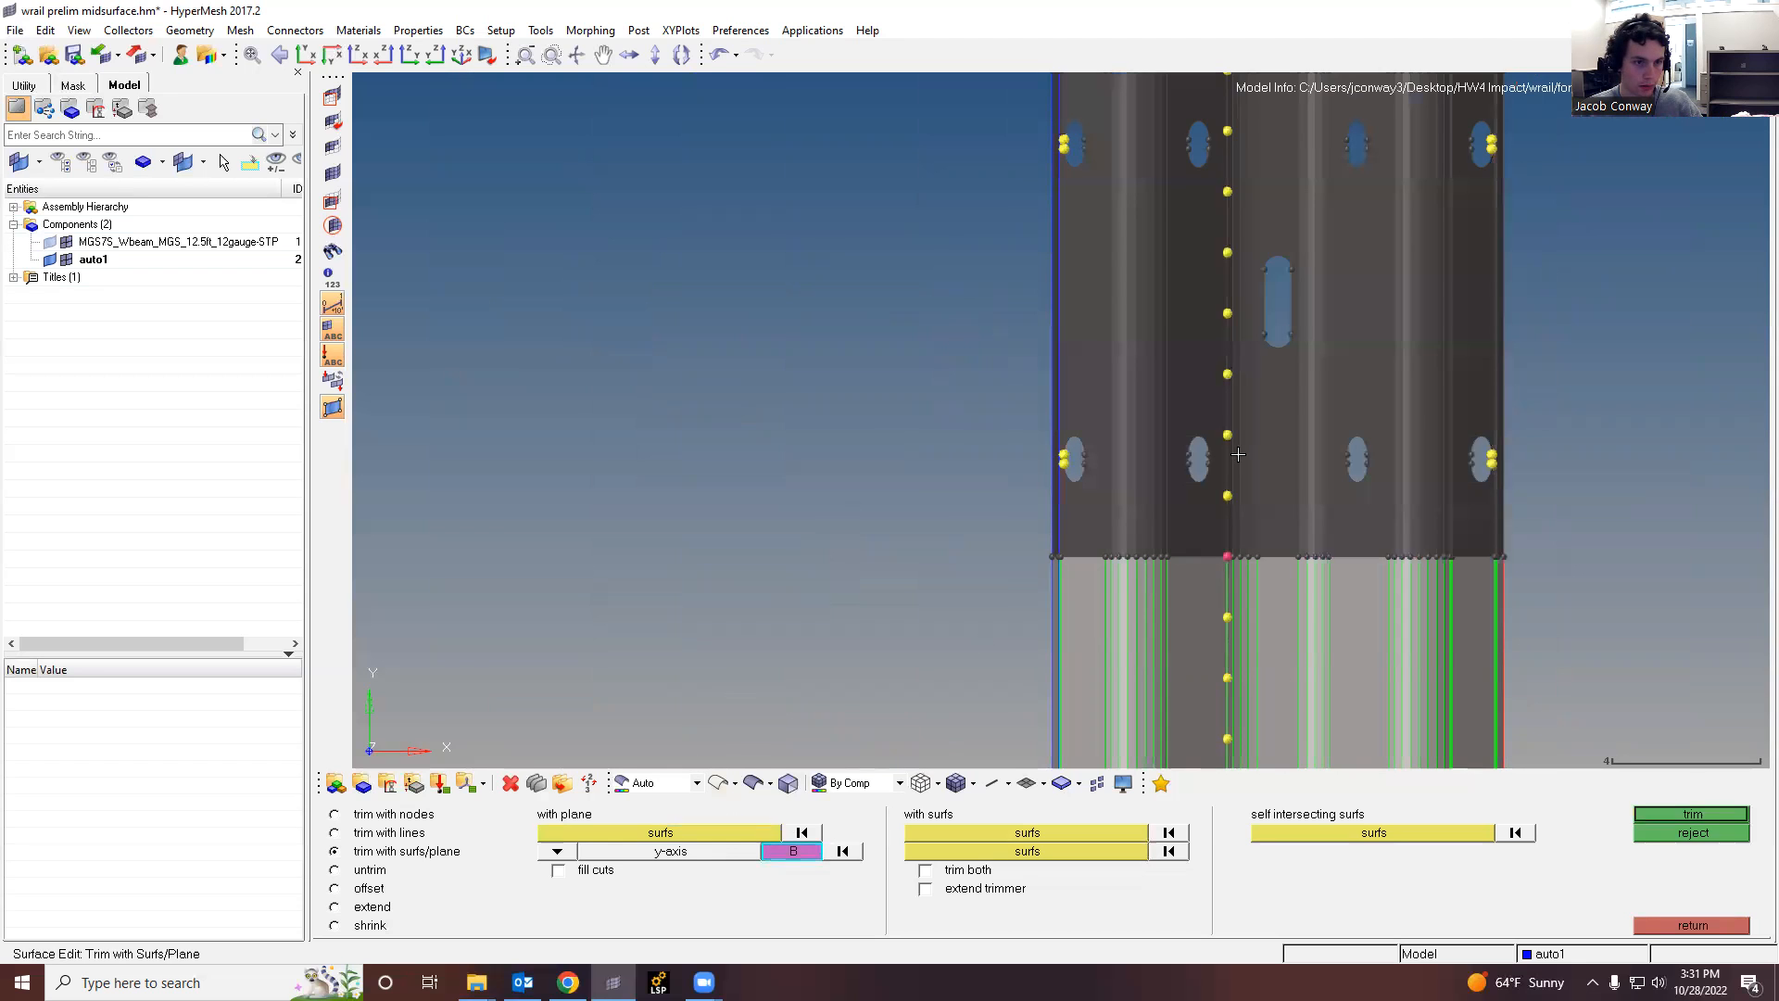
pyautogui.click(1228, 375)
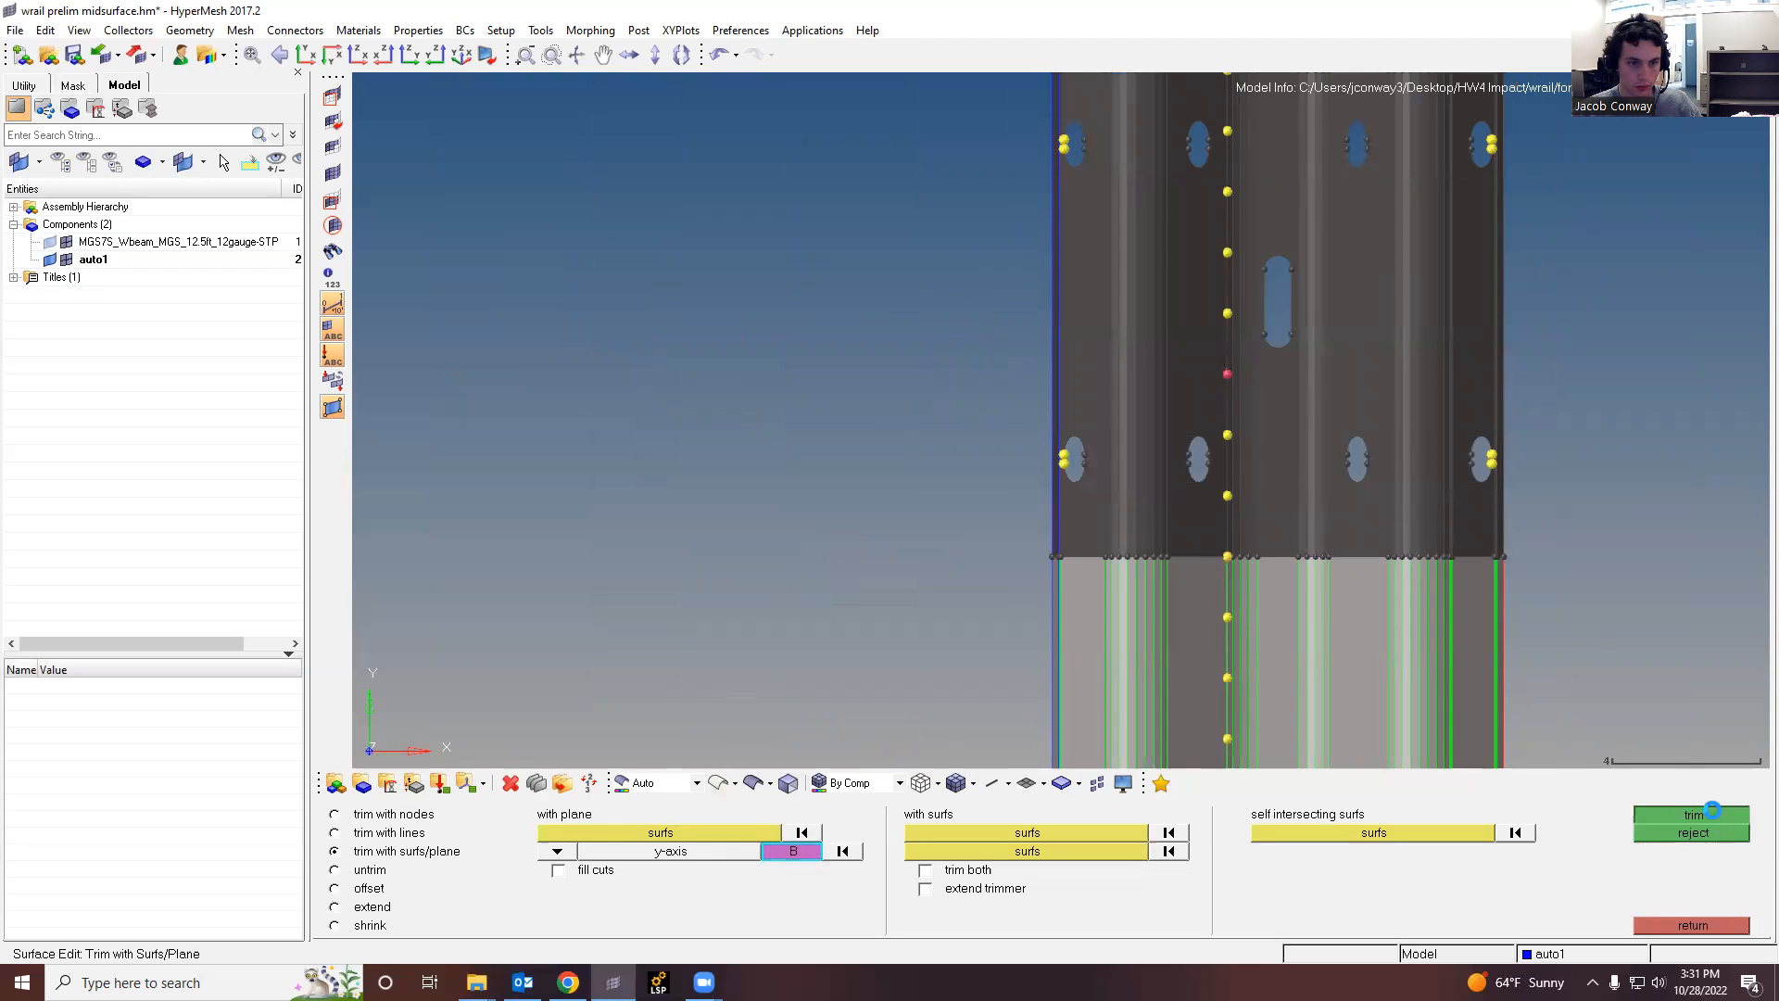
pyautogui.click(1693, 813)
# Step: Trim the +Y end surfaces with a y-axis plane three nodes beyond the previous cut, between the end slot and outer bolt-hole row
pyautogui.keyDown('ctrl'); pyautogui.scroll(-3, 1245, 281); pyautogui.keyUp('ctrl')
pyautogui.keyDown('ctrl'); pyautogui.scroll(7, 1246, 231); pyautogui.keyUp('ctrl')
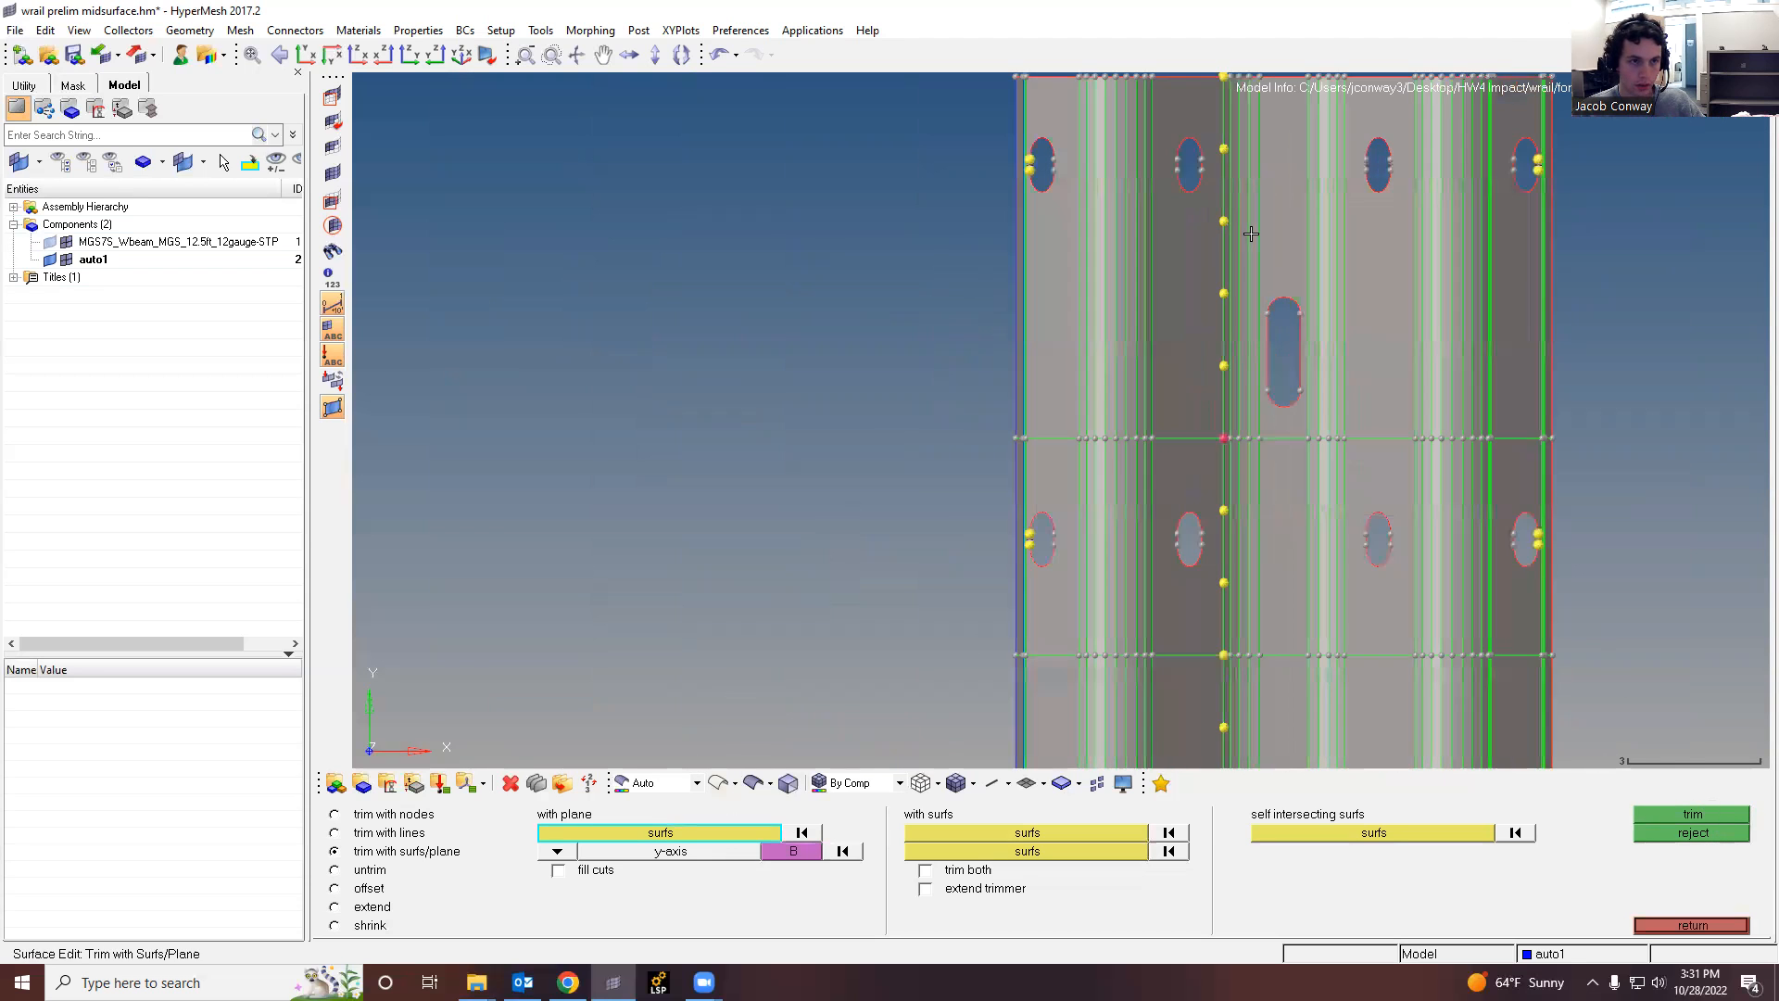
pyautogui.scroll(-1, 1165, 212)
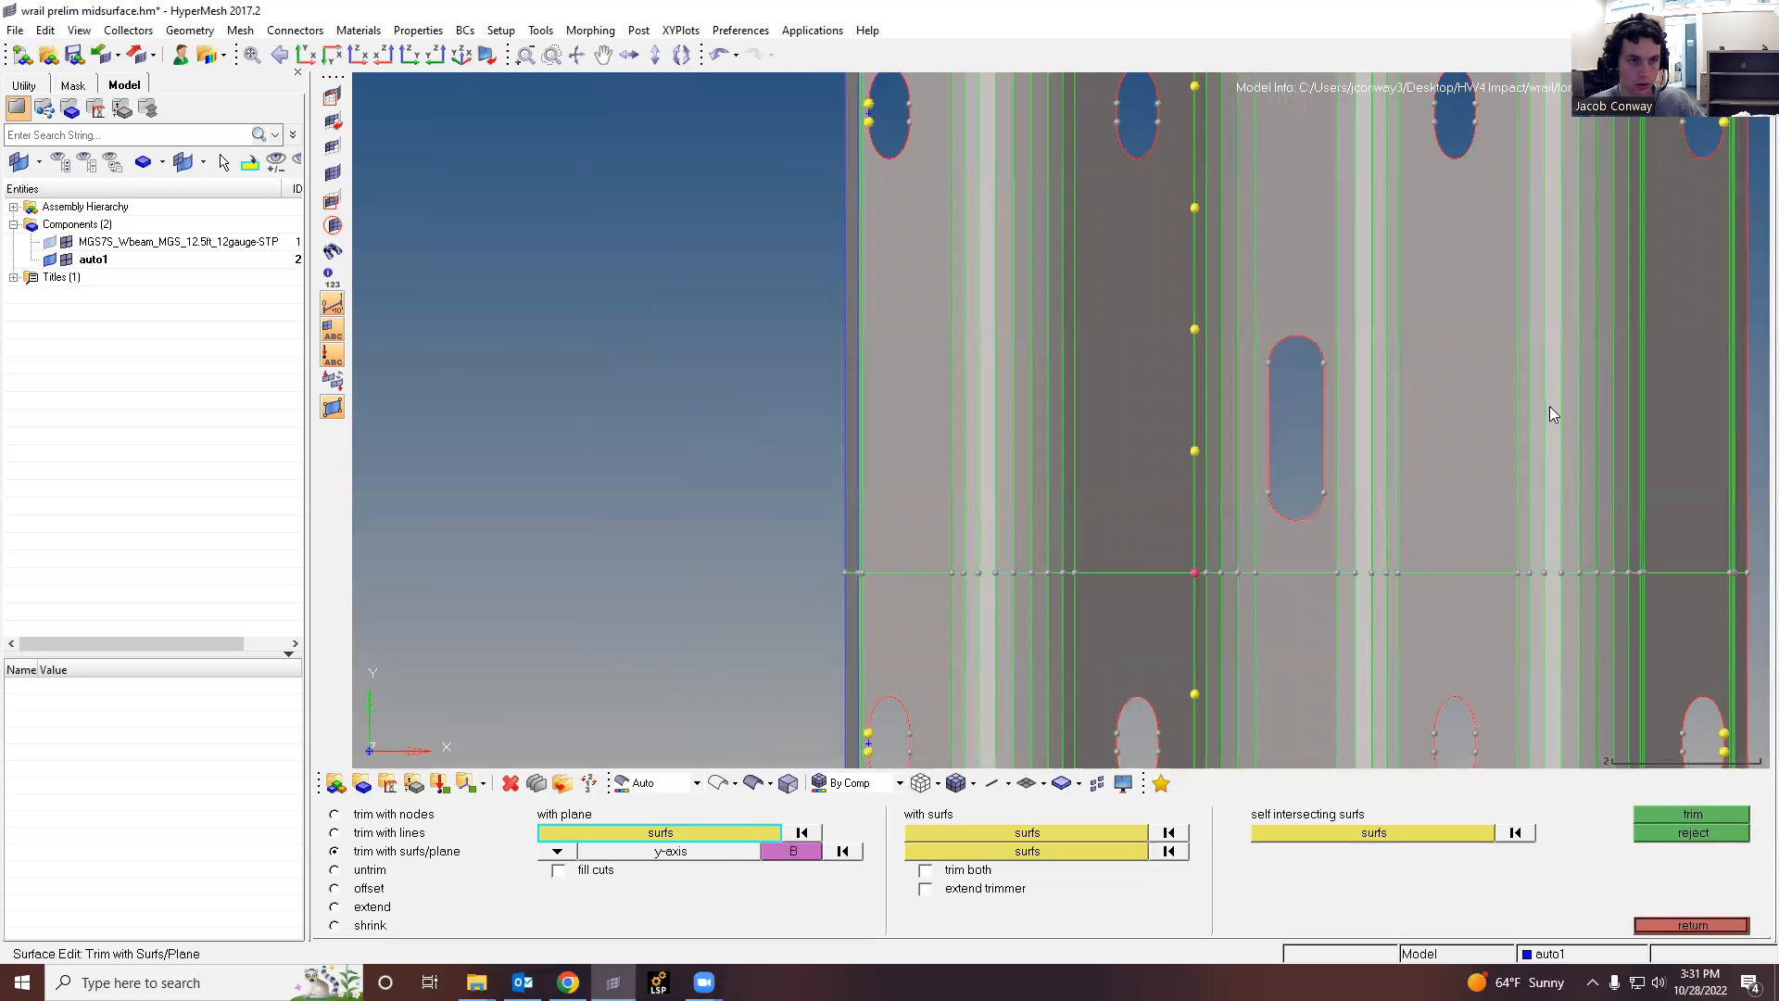
pyautogui.scroll(-3, 1549, 406)
pyautogui.keyDown('shift'); pyautogui.moveTo(1713, 349); pyautogui.dragTo(922, 210); pyautogui.keyUp('shift')
pyautogui.click(786, 852)
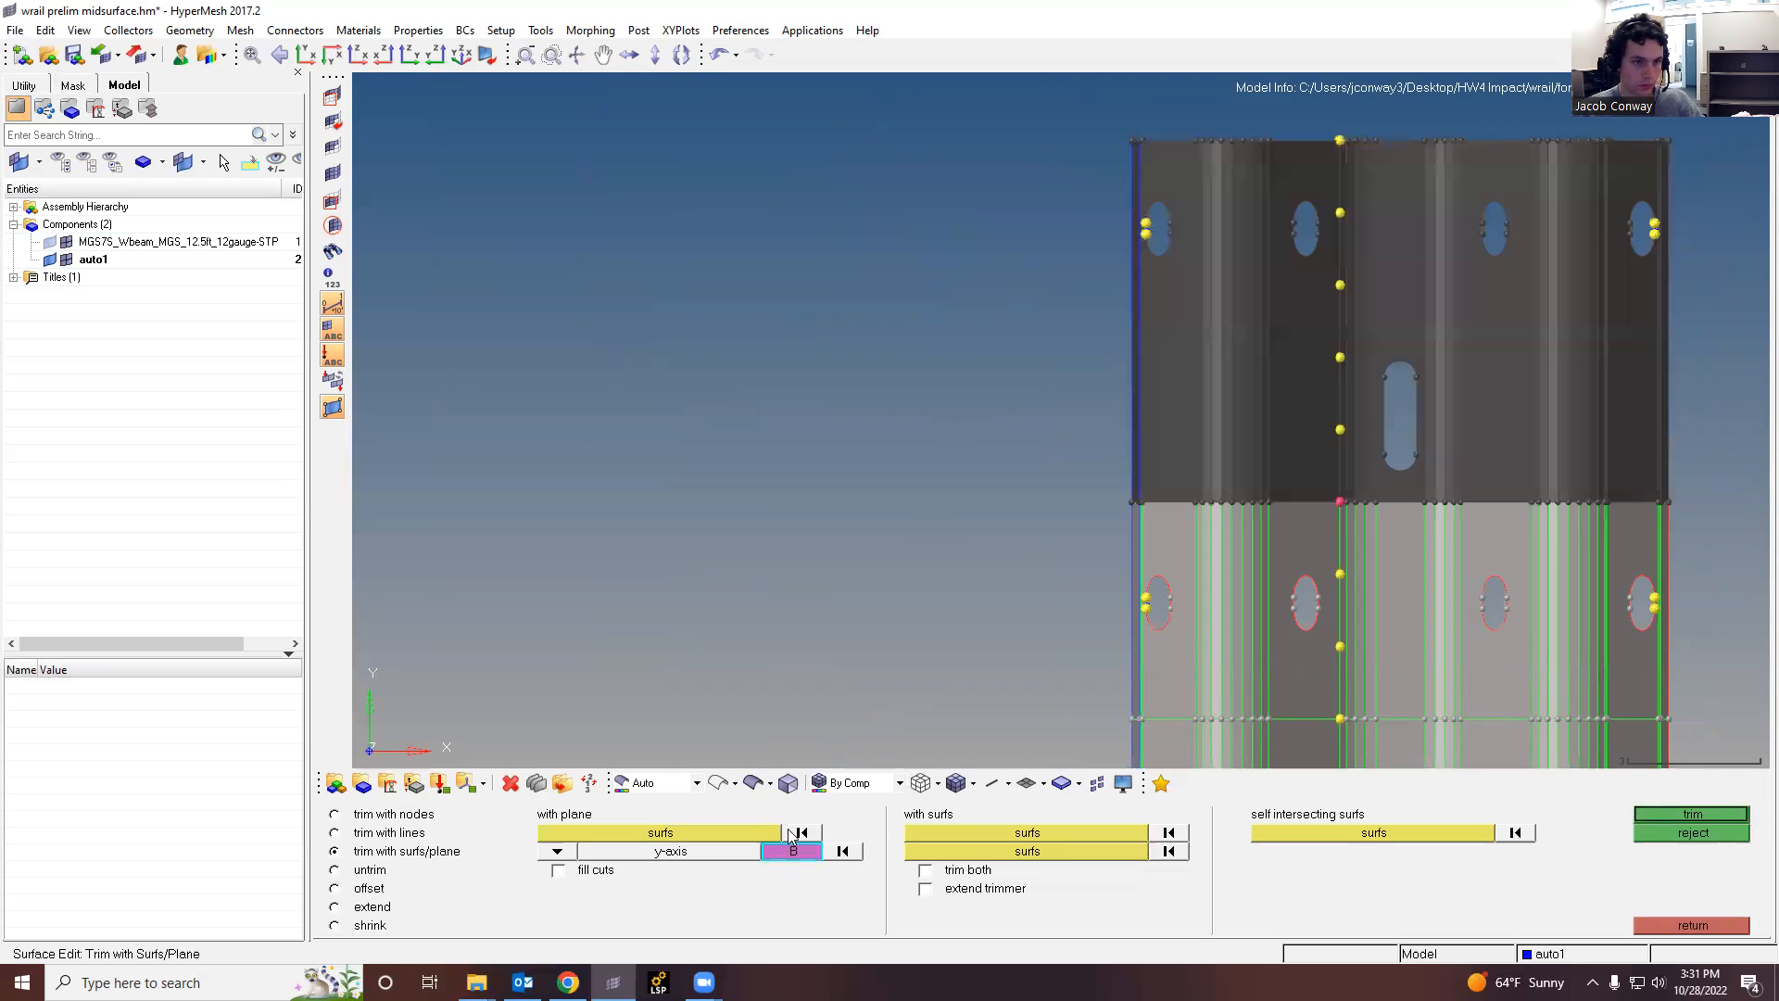
pyautogui.click(1340, 286)
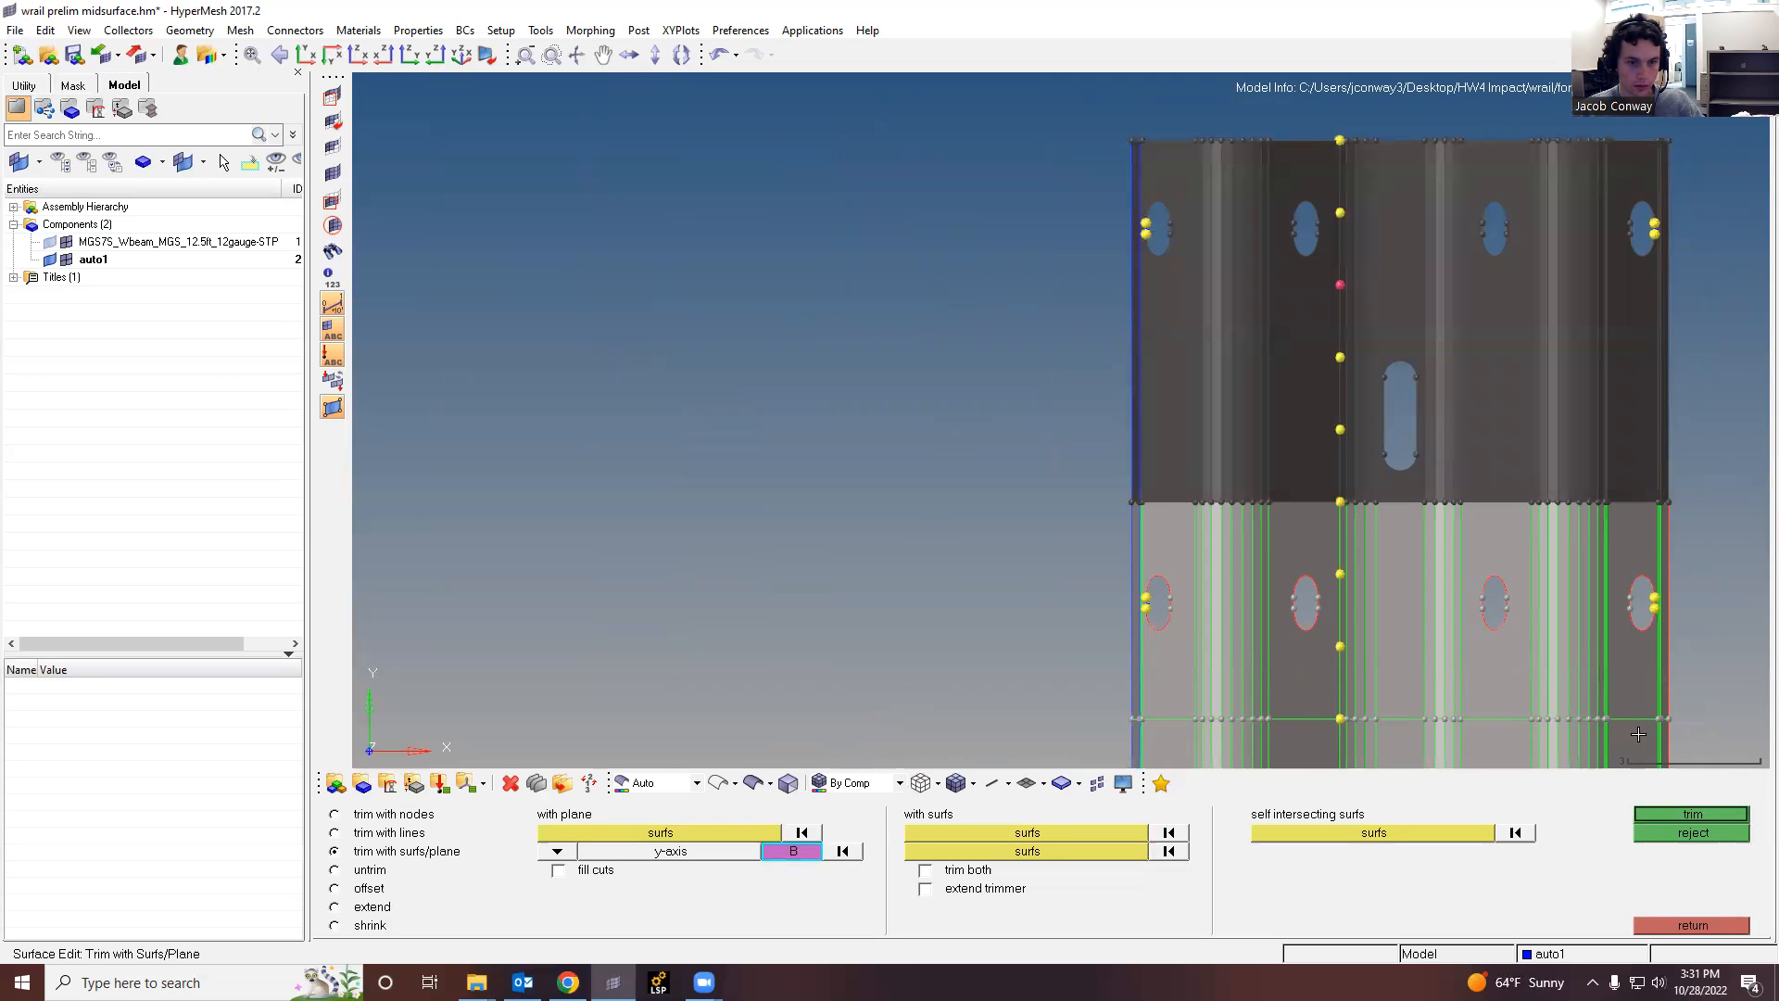
pyautogui.click(1655, 813)
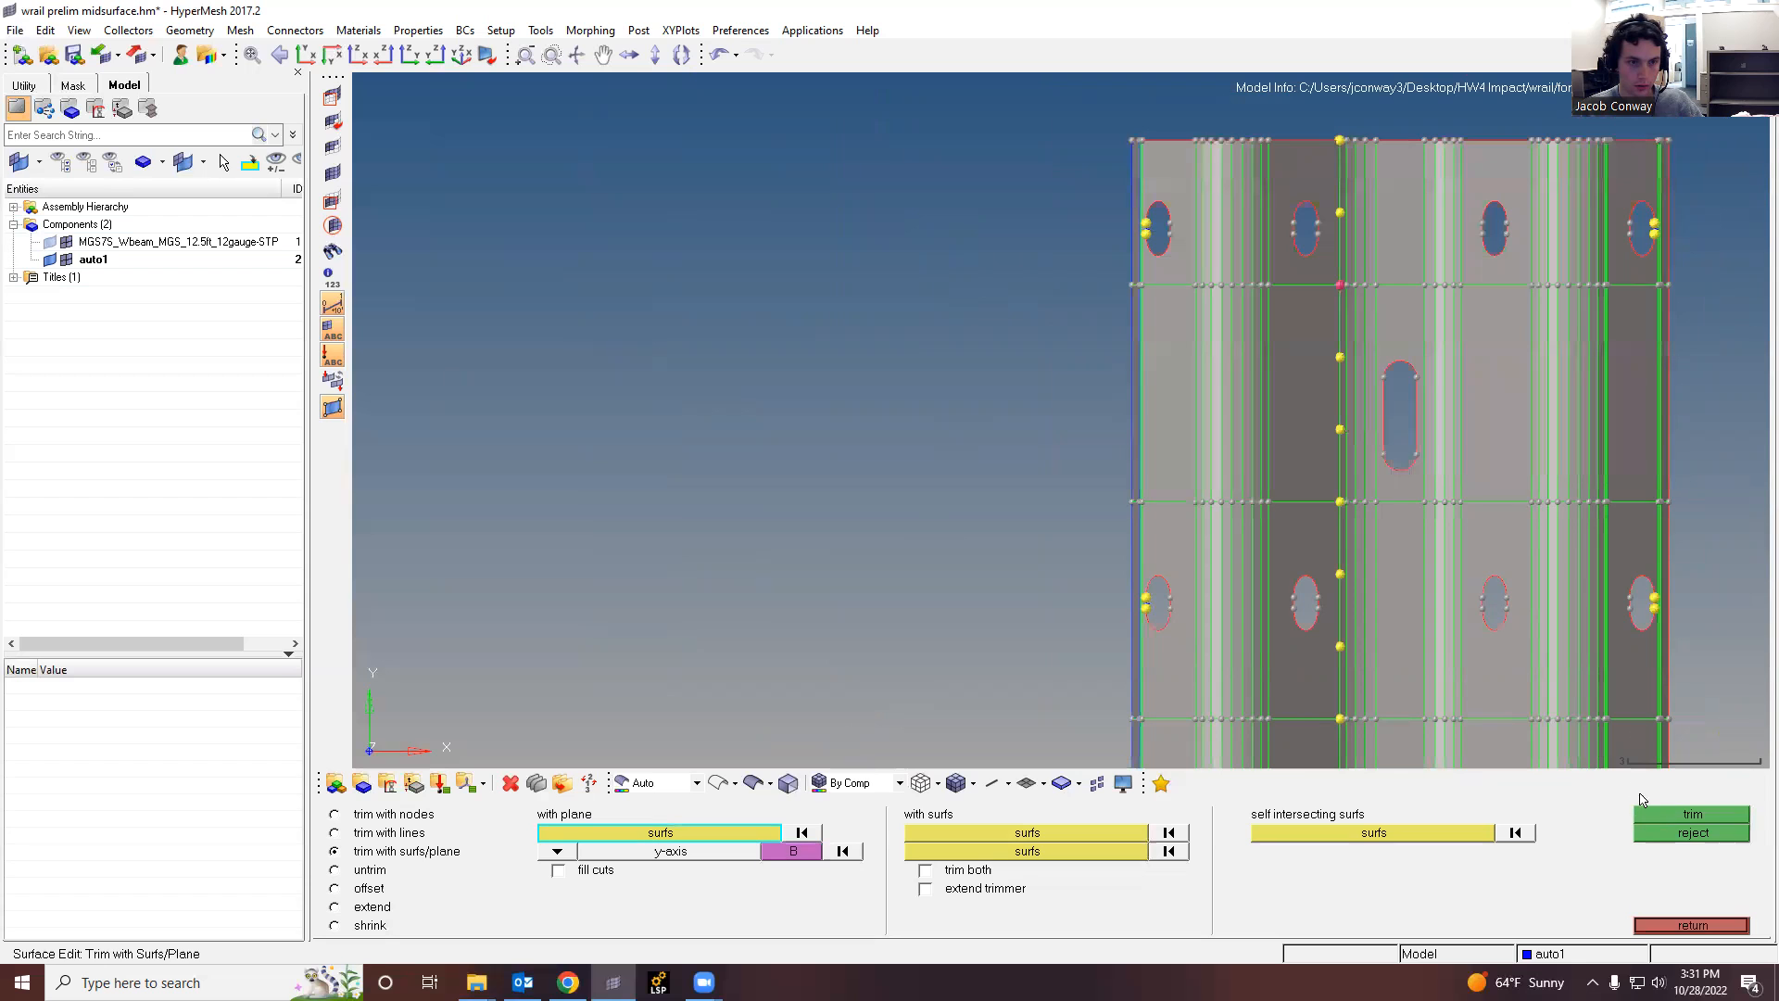
pyautogui.click(1703, 924)
# Step: Change the auto1 component's display color to orange
pyautogui.scroll(-10, 1249, 256)
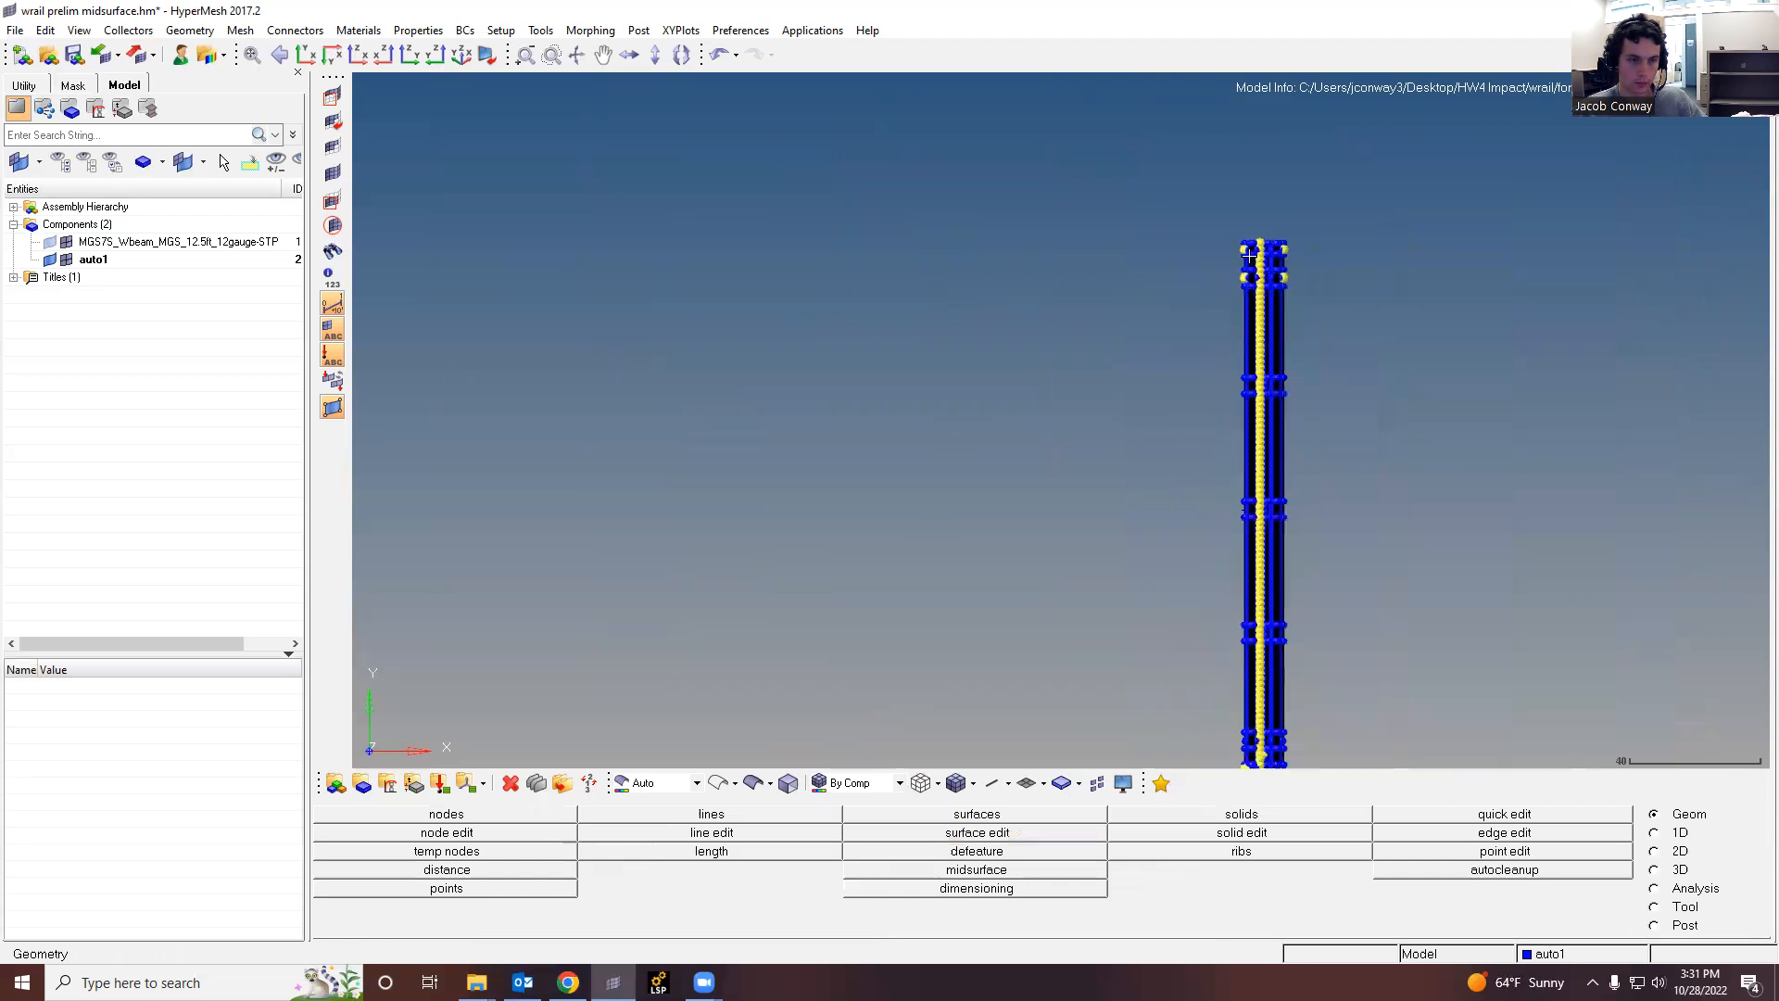
pyautogui.moveTo(301, 267); pyautogui.dragTo(346, 283)
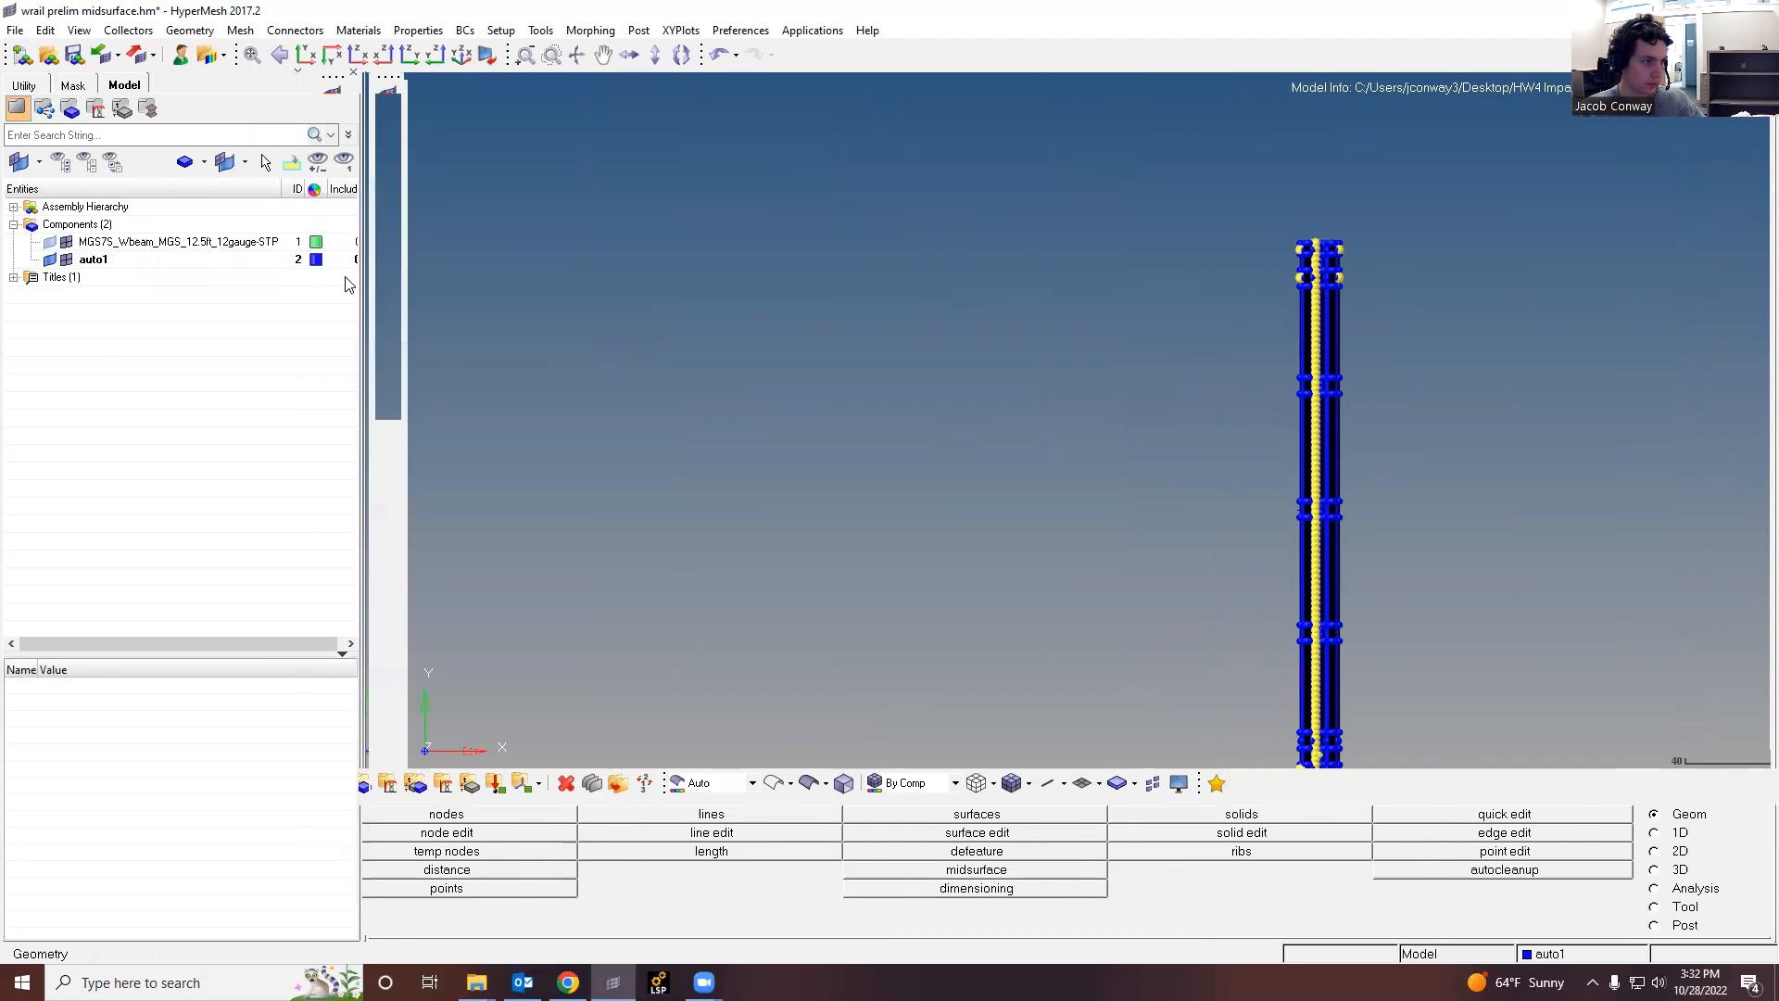
pyautogui.click(316, 259)
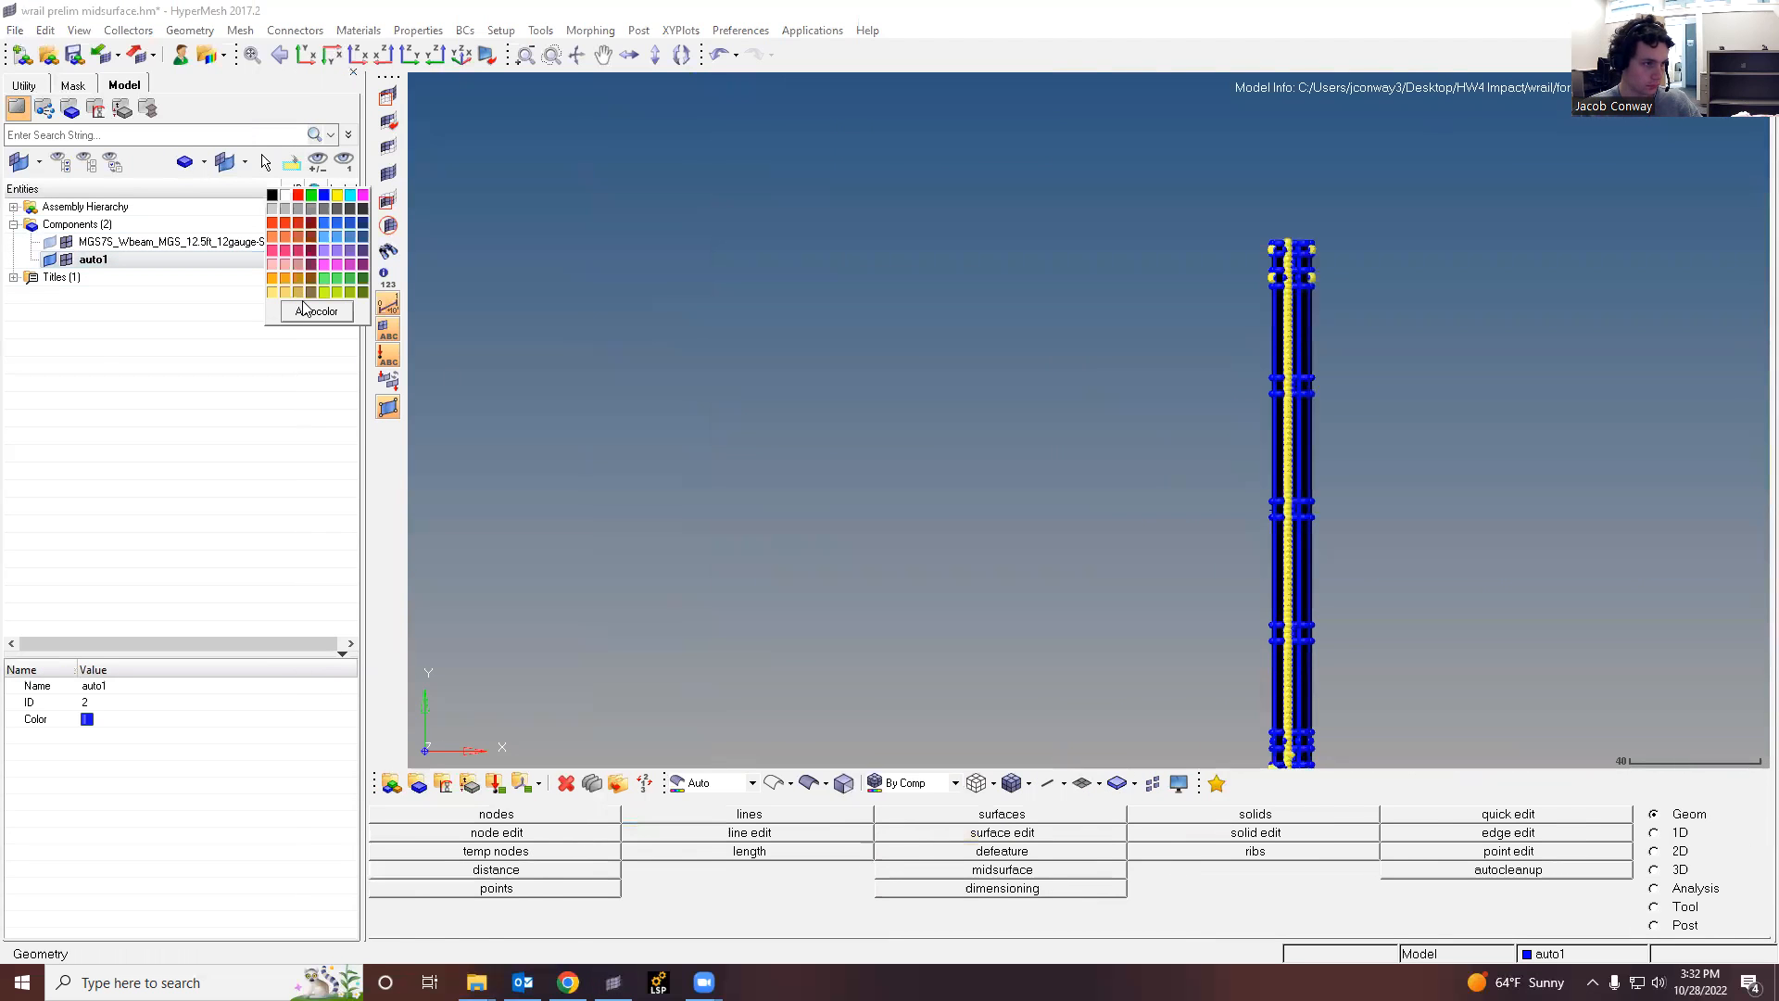
pyautogui.click(350, 195)
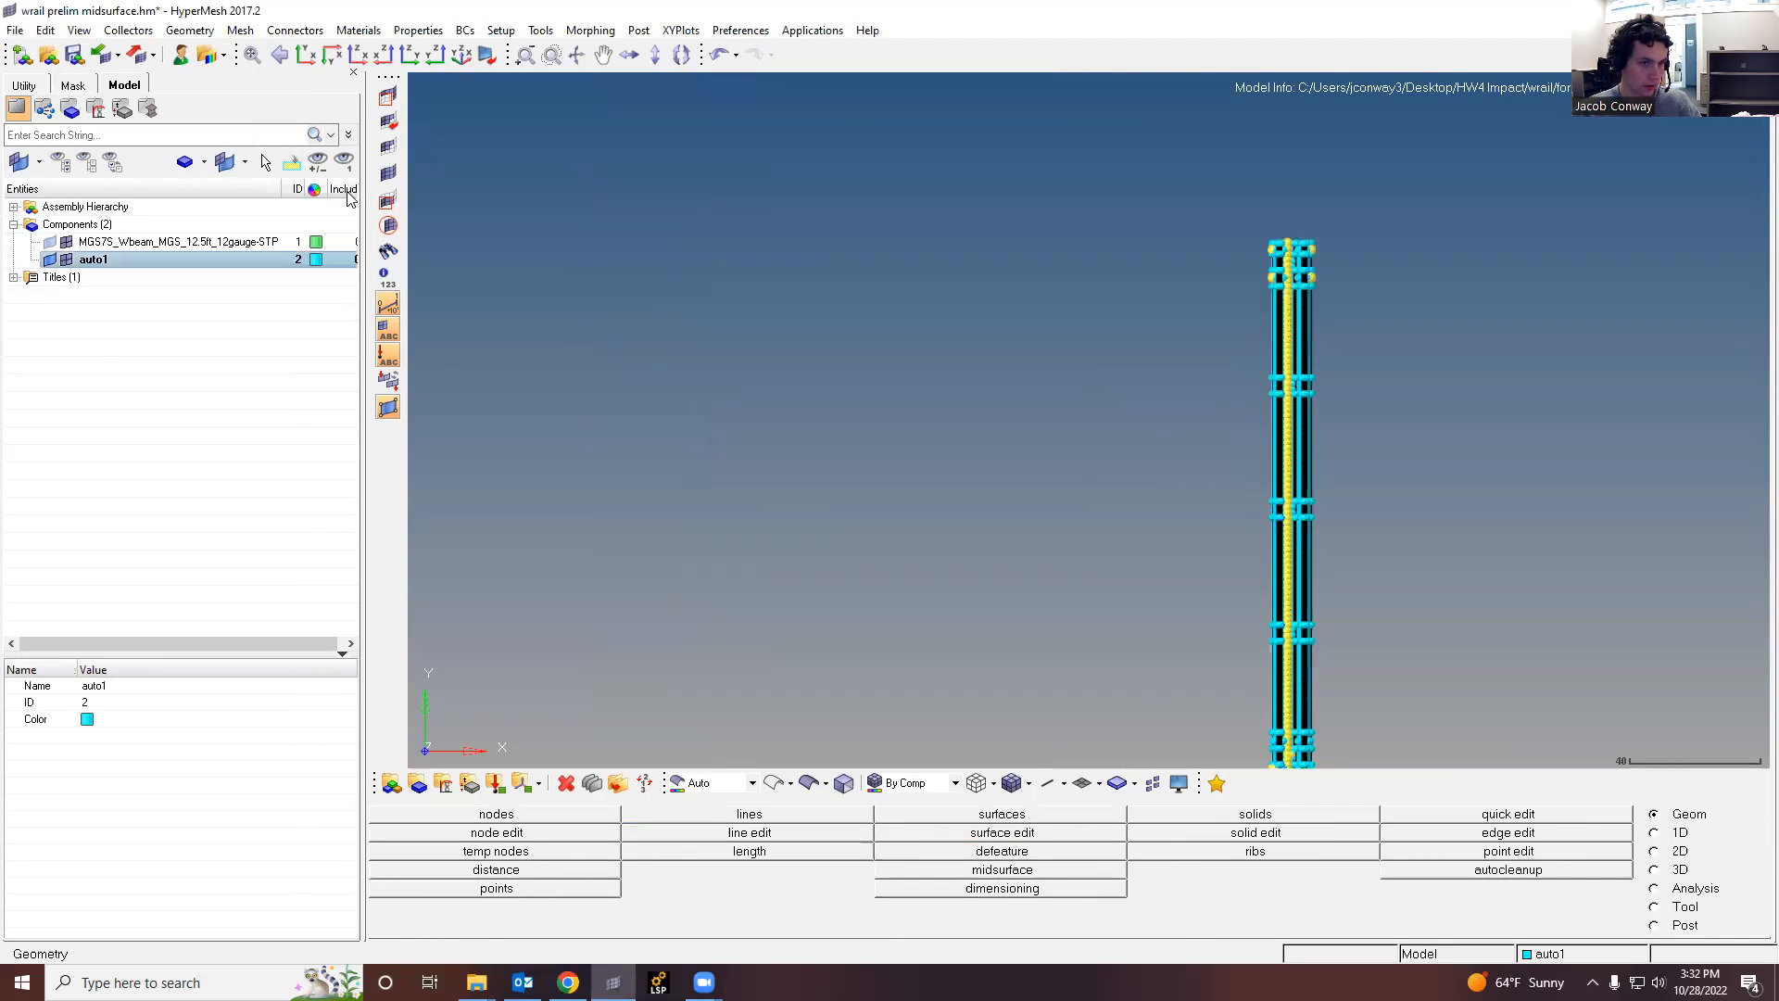
pyautogui.click(316, 259)
pyautogui.click(284, 280)
# Step: Examine the trimmed midsurface along the rail and around the bolt holes and slot at its -Y end
pyautogui.keyDown('ctrl'); pyautogui.moveTo(1036, 468); pyautogui.dragTo(1383, 507); pyautogui.keyUp('ctrl')
pyautogui.keyDown('ctrl'); pyautogui.scroll(5, 1299, 447); pyautogui.keyUp('ctrl')
pyautogui.keyDown('ctrl'); pyautogui.moveTo(1153, 409); pyautogui.dragTo(1134, 484); pyautogui.keyUp('ctrl')
pyautogui.keyDown('ctrl'); pyautogui.scroll(-5, 1111, 516); pyautogui.keyUp('ctrl')
pyautogui.keyDown('ctrl'); pyautogui.scroll(4, 1175, 729); pyautogui.keyUp('ctrl')
pyautogui.keyDown('ctrl'); pyautogui.scroll(3, 1138, 589); pyautogui.keyUp('ctrl')
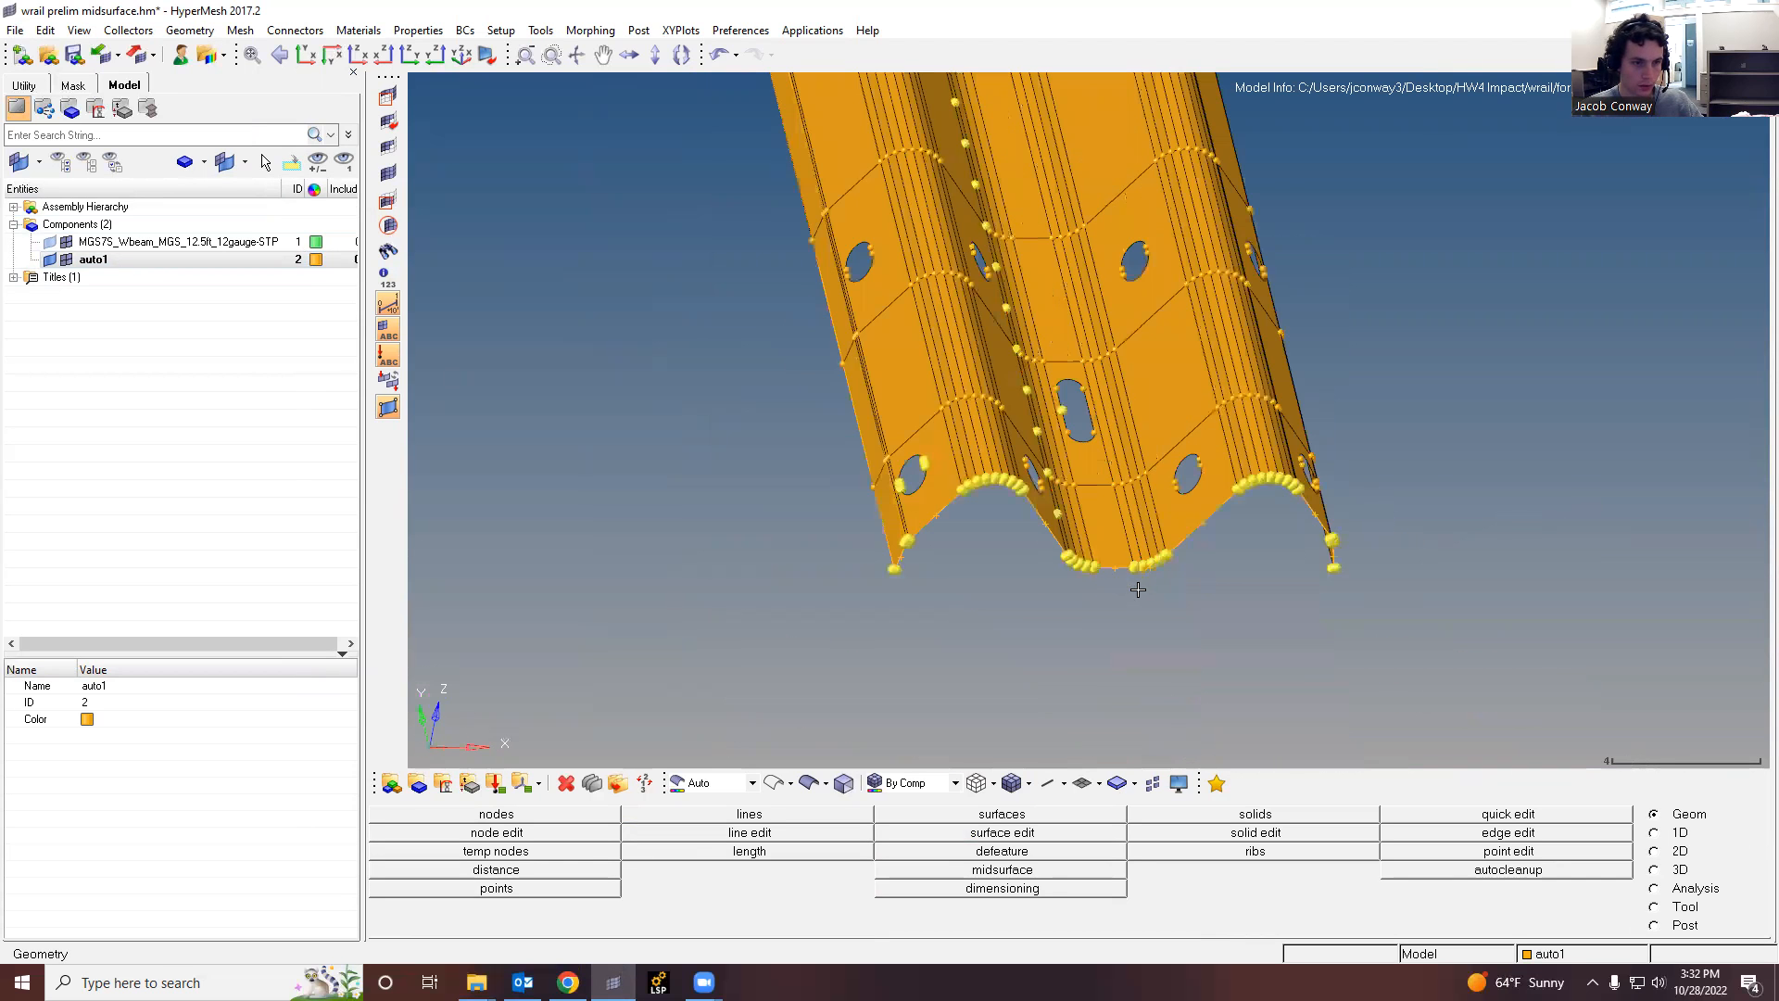
pyautogui.keyDown('ctrl'); pyautogui.scroll(2, 886, 430); pyautogui.keyUp('ctrl')
pyautogui.keyDown('ctrl'); pyautogui.scroll(1, 899, 511); pyautogui.keyUp('ctrl')
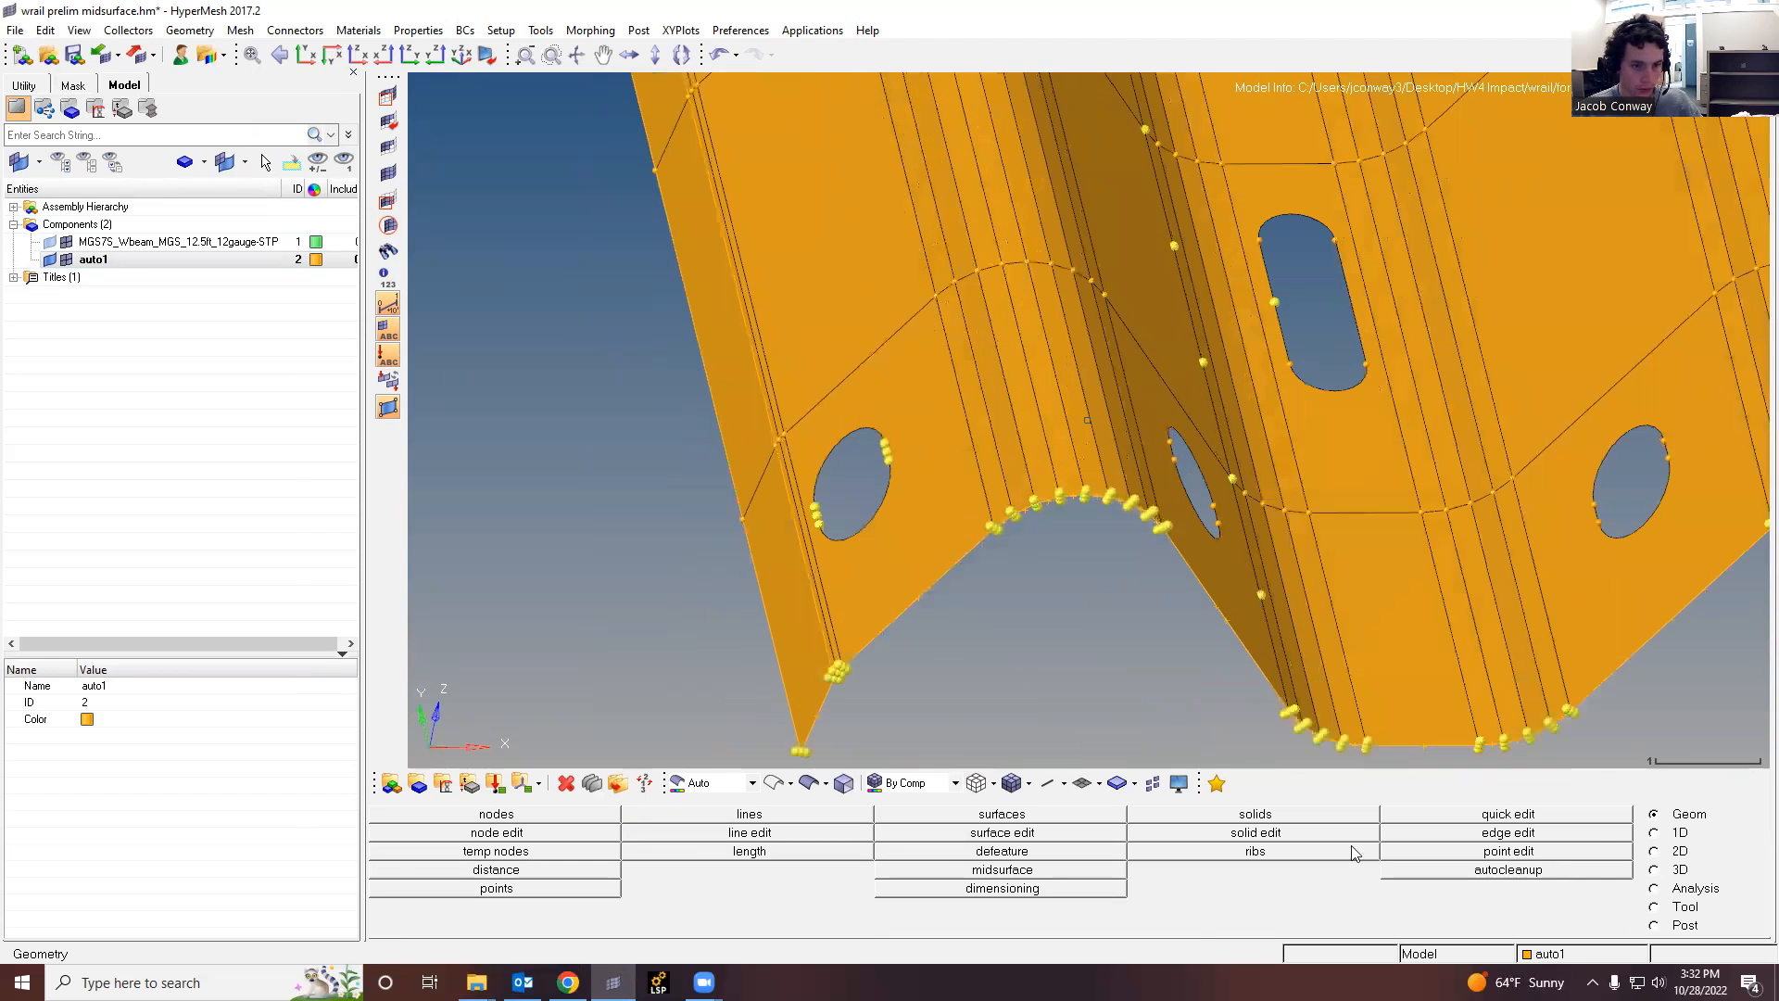
# Step: Try an automesh of the flat surface around the -X bolt hole at the -Y end with 0.5 quads elements
pyautogui.click(1654, 852)
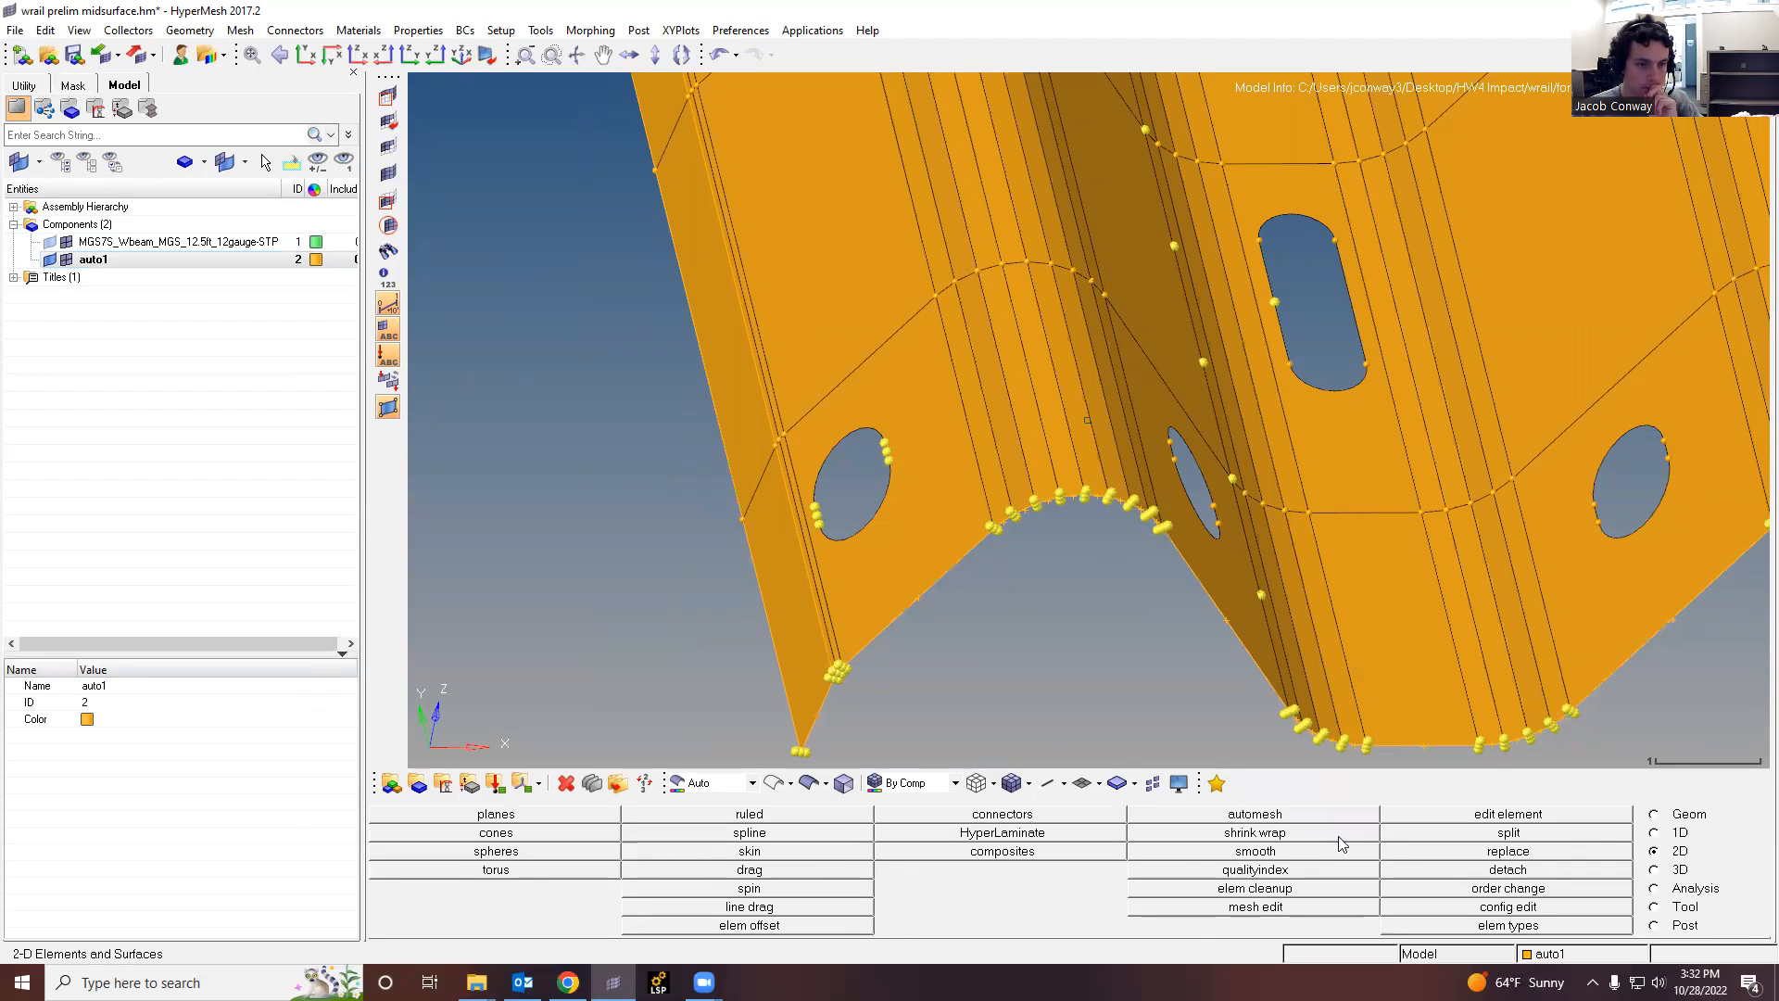
pyautogui.click(1278, 815)
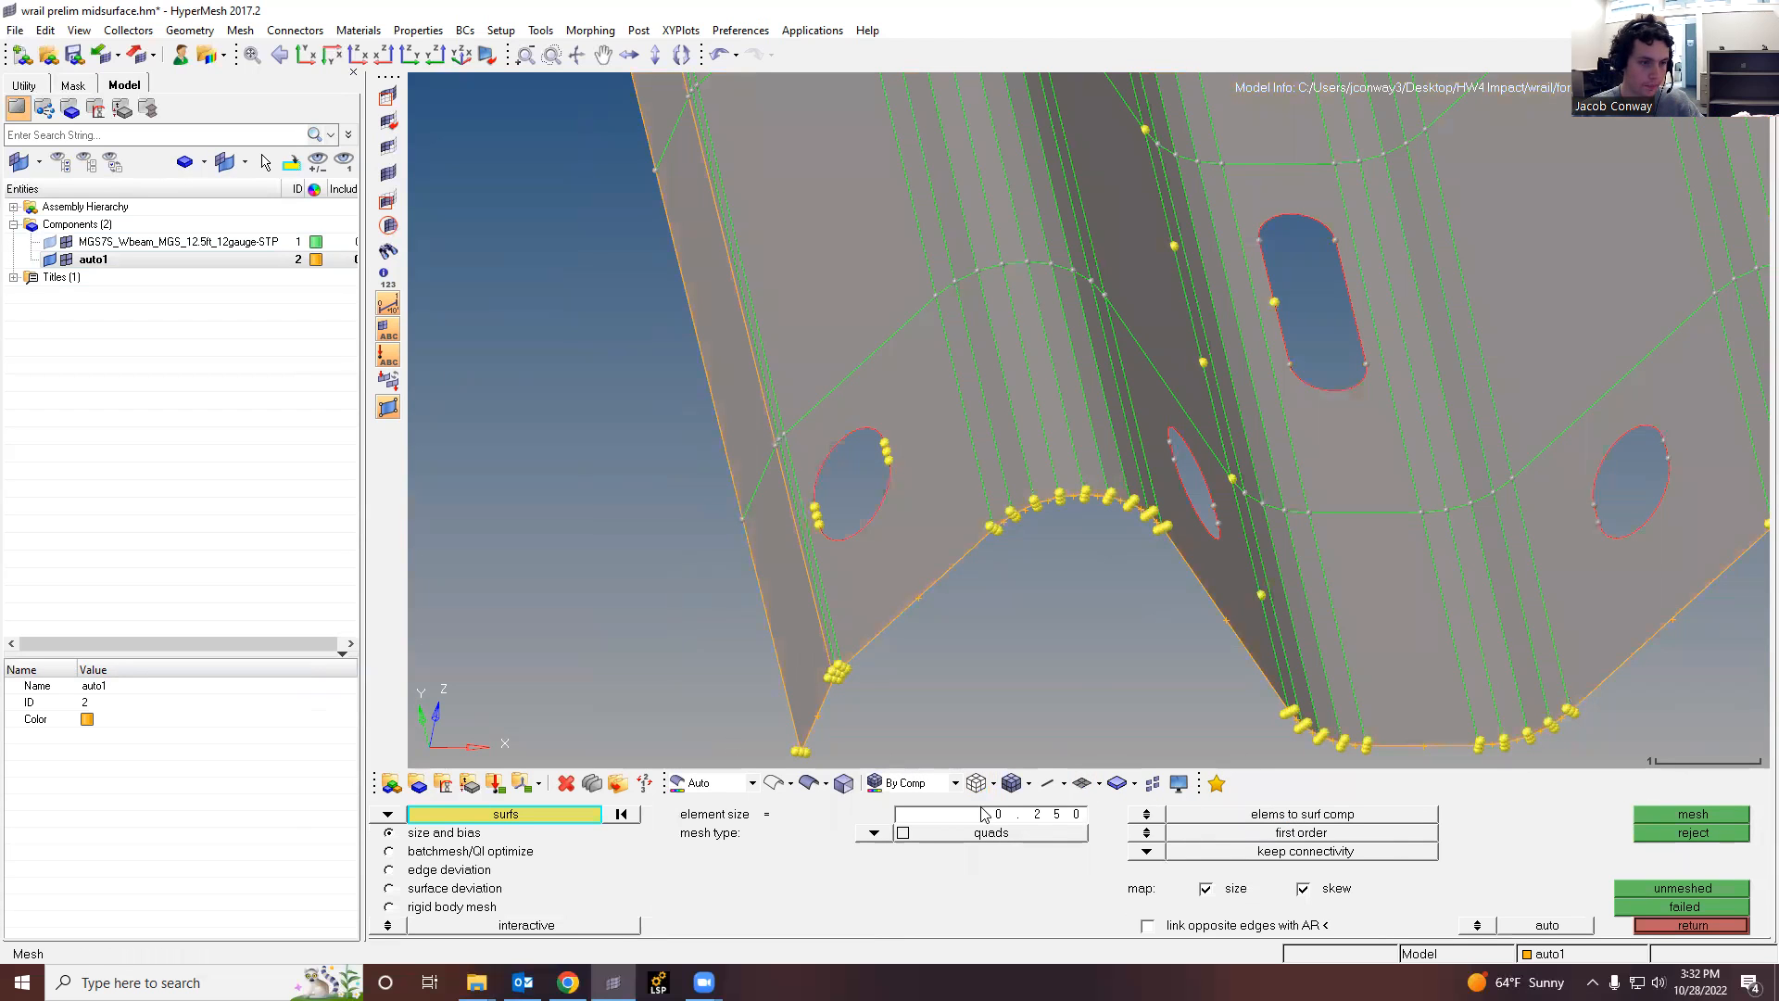
pyautogui.click(1042, 820)
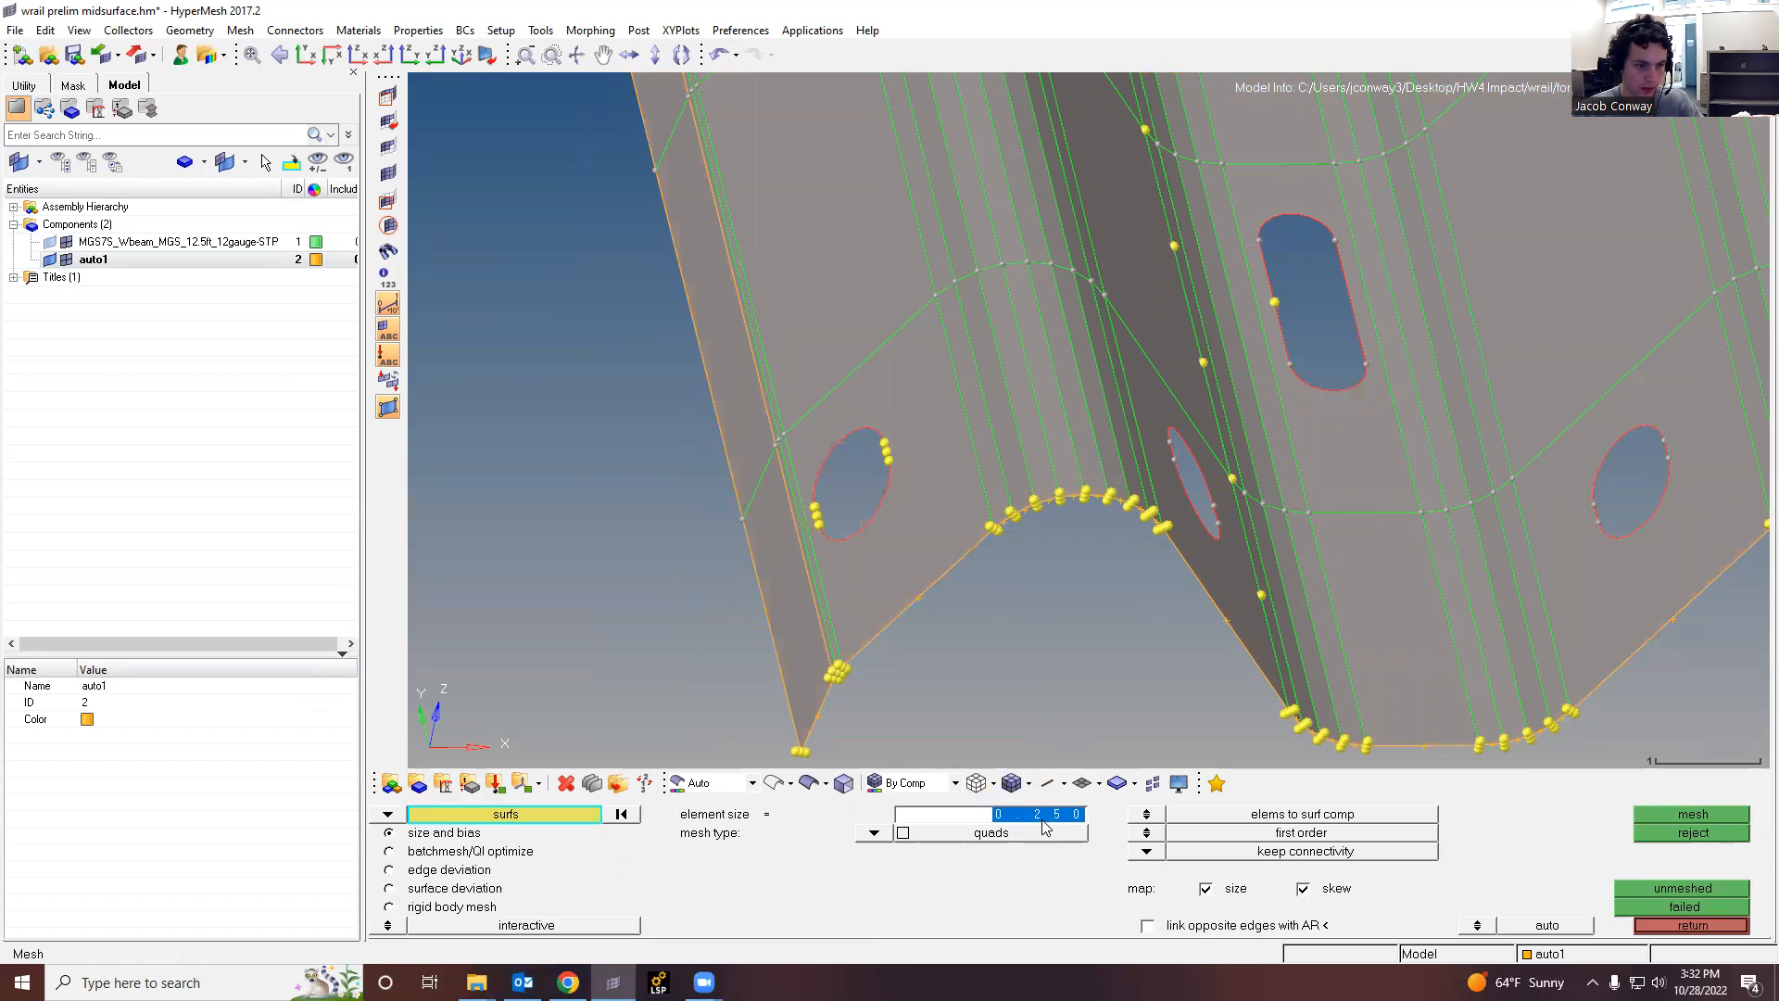
pyautogui.write('0.5')
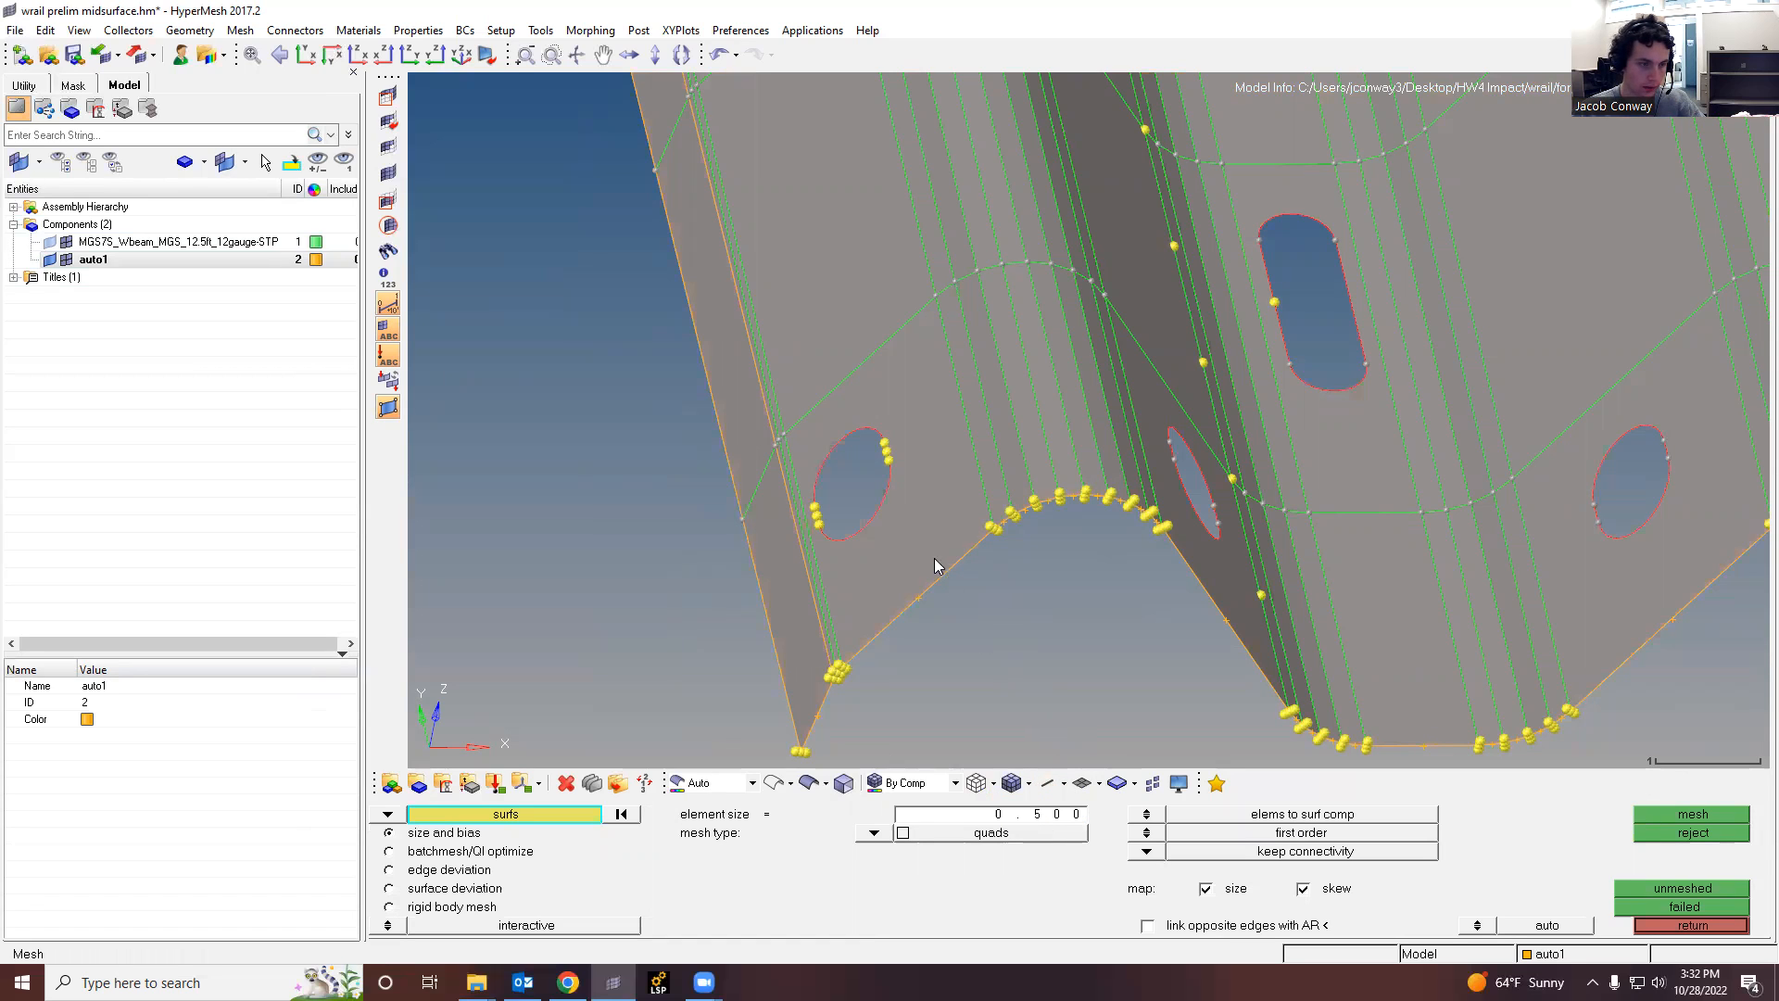
pyautogui.click(940, 563)
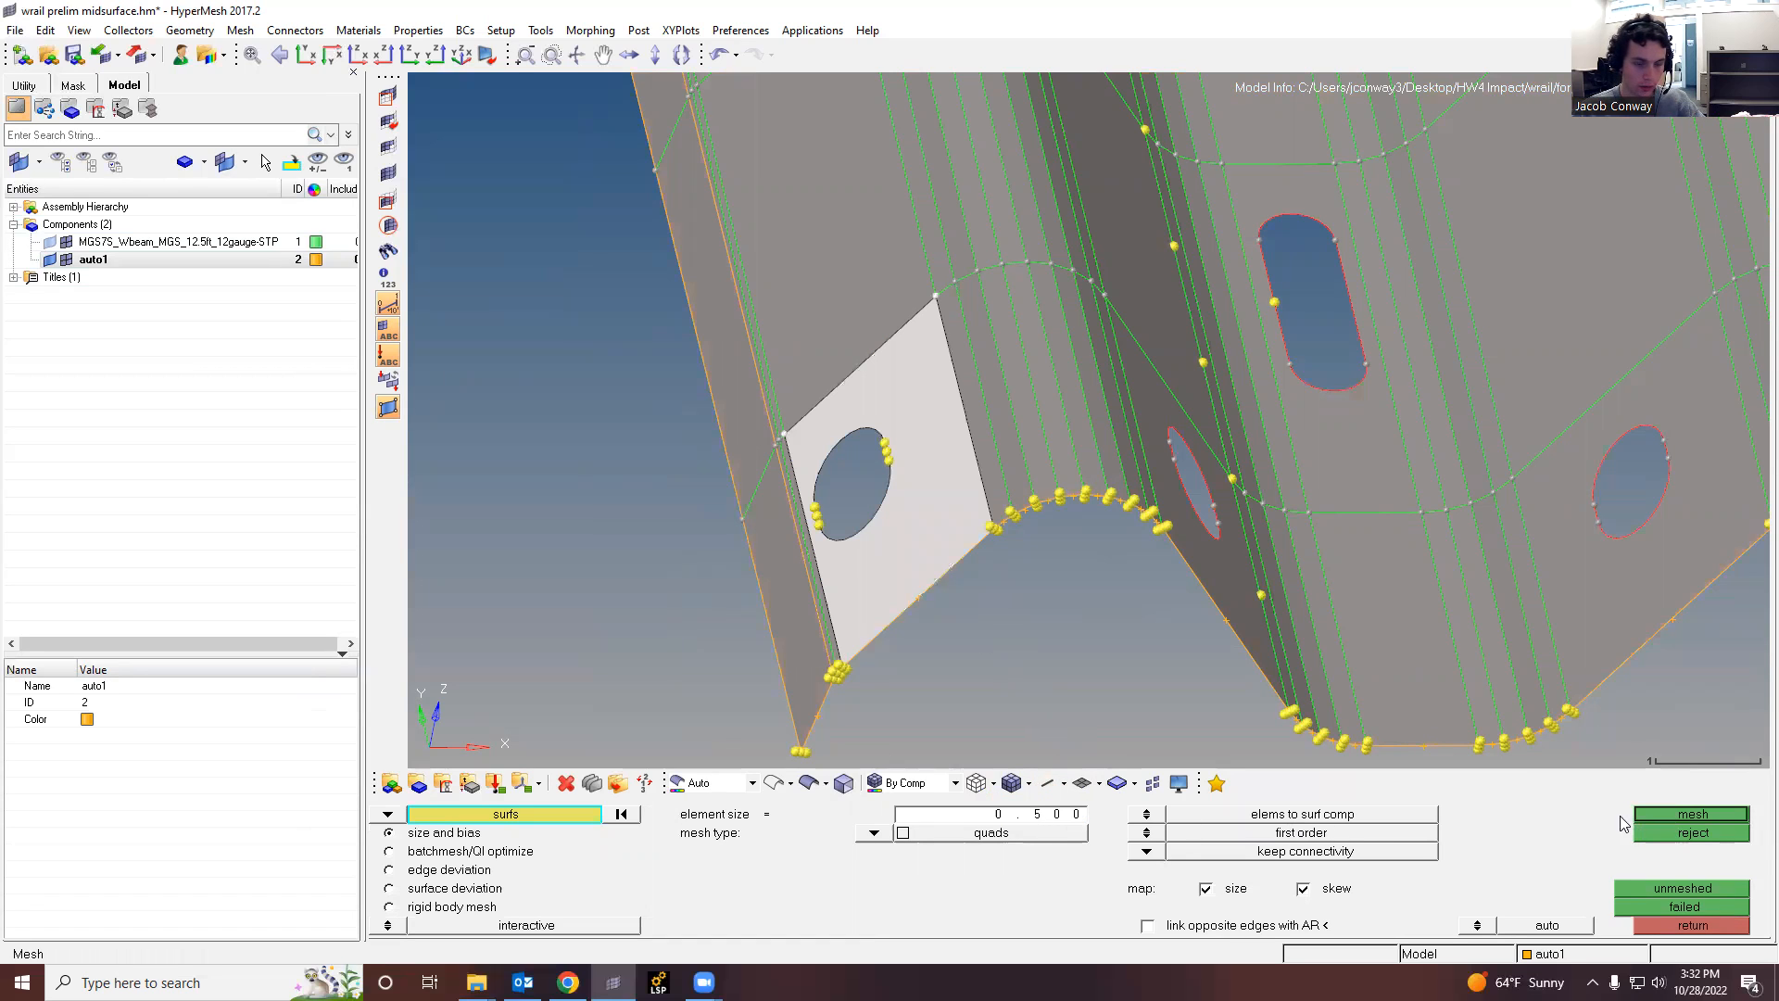
pyautogui.click(1682, 816)
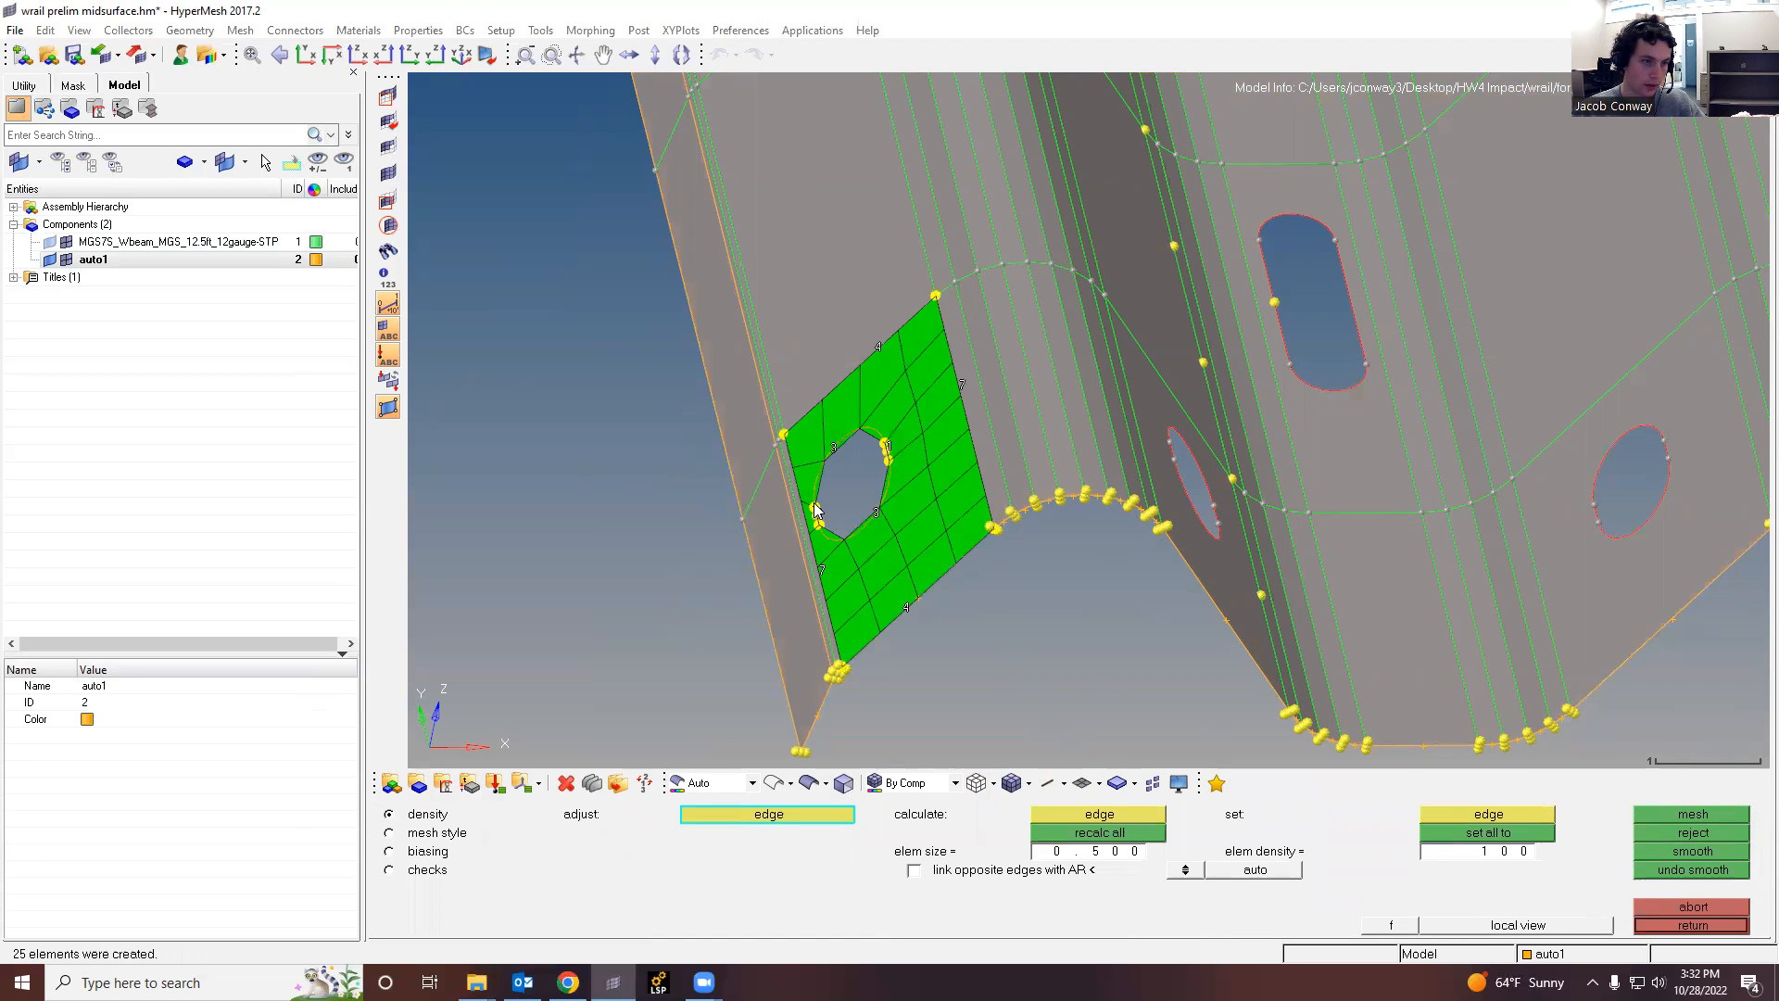
# Step: Try raising the element density of each bolt-hole edge by one, remeshing after each change, and abort the trial mesh
pyautogui.scroll(4, 850, 534)
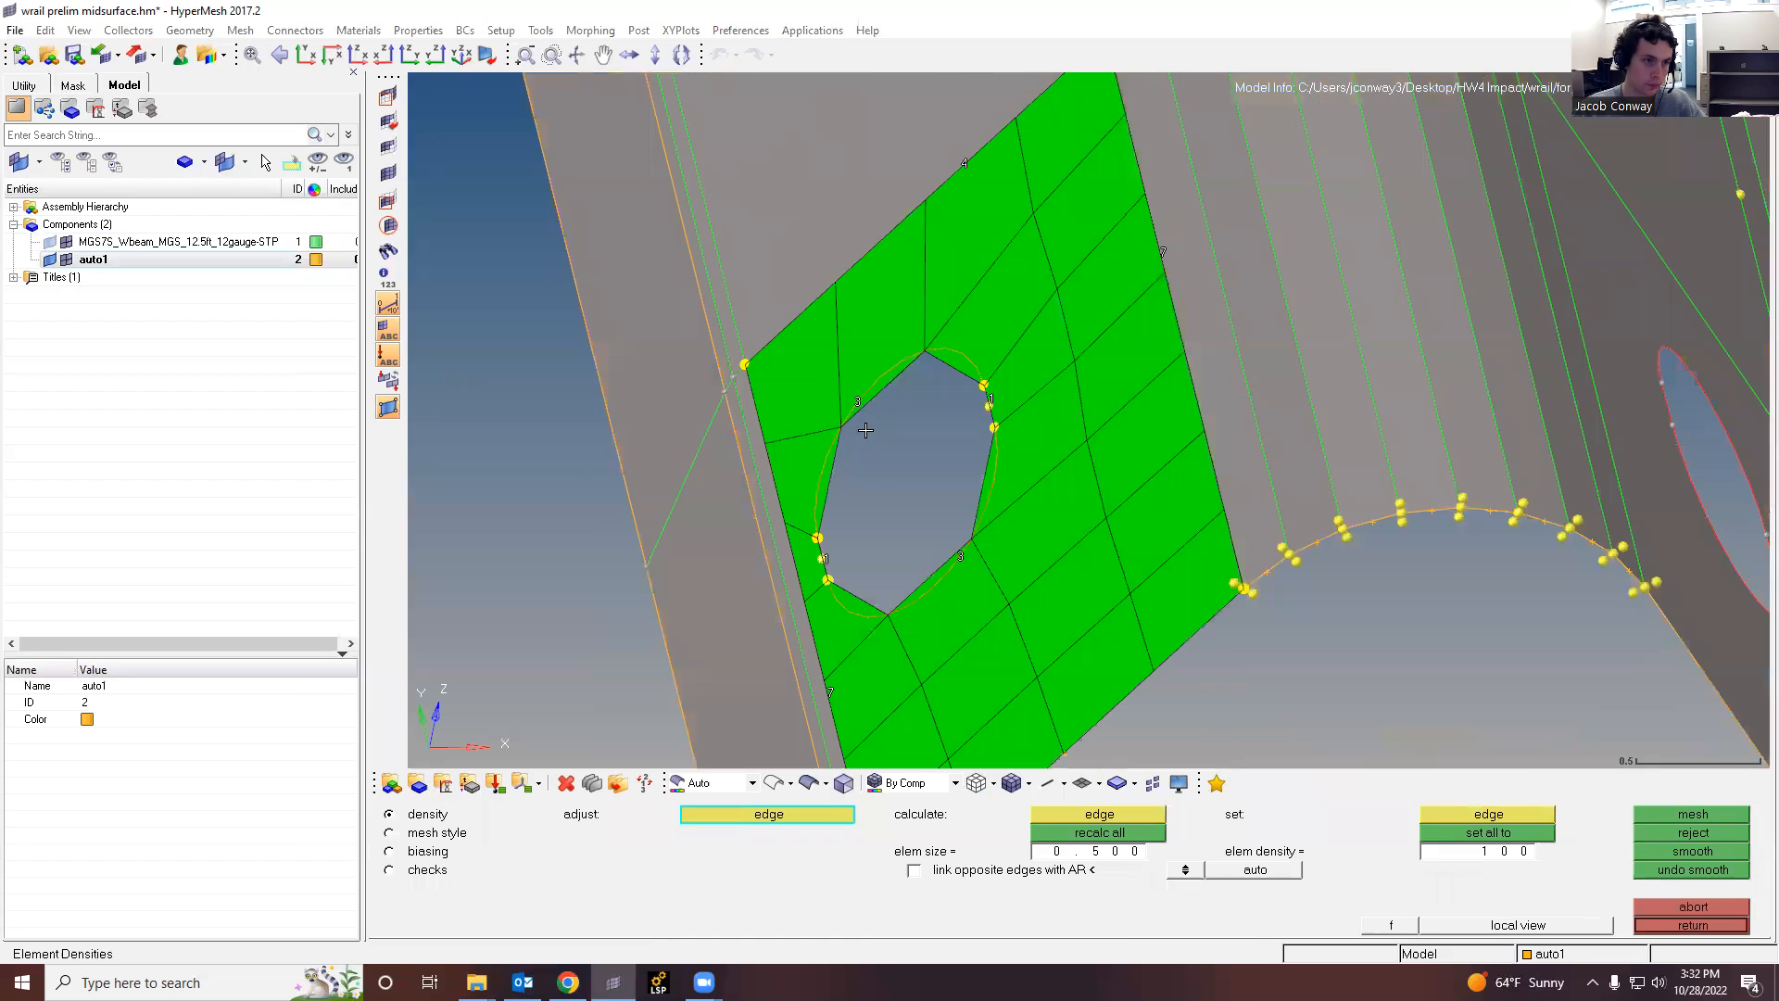
pyautogui.click(987, 401)
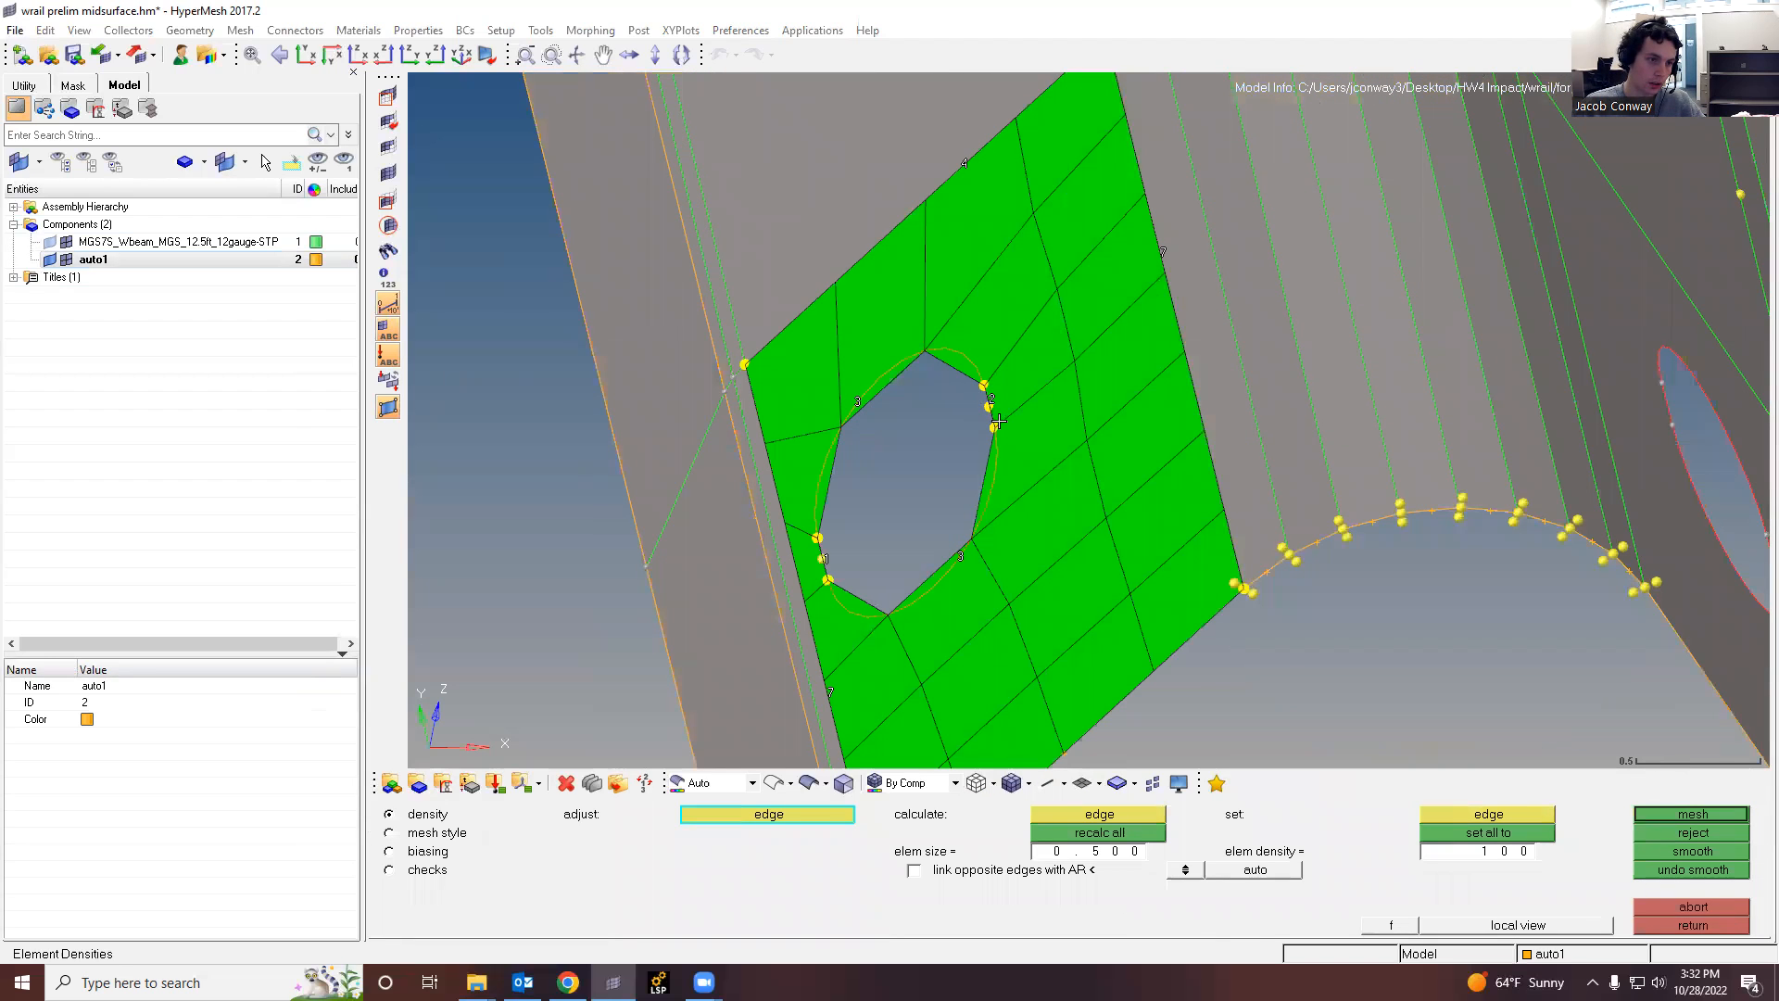
pyautogui.click(1661, 818)
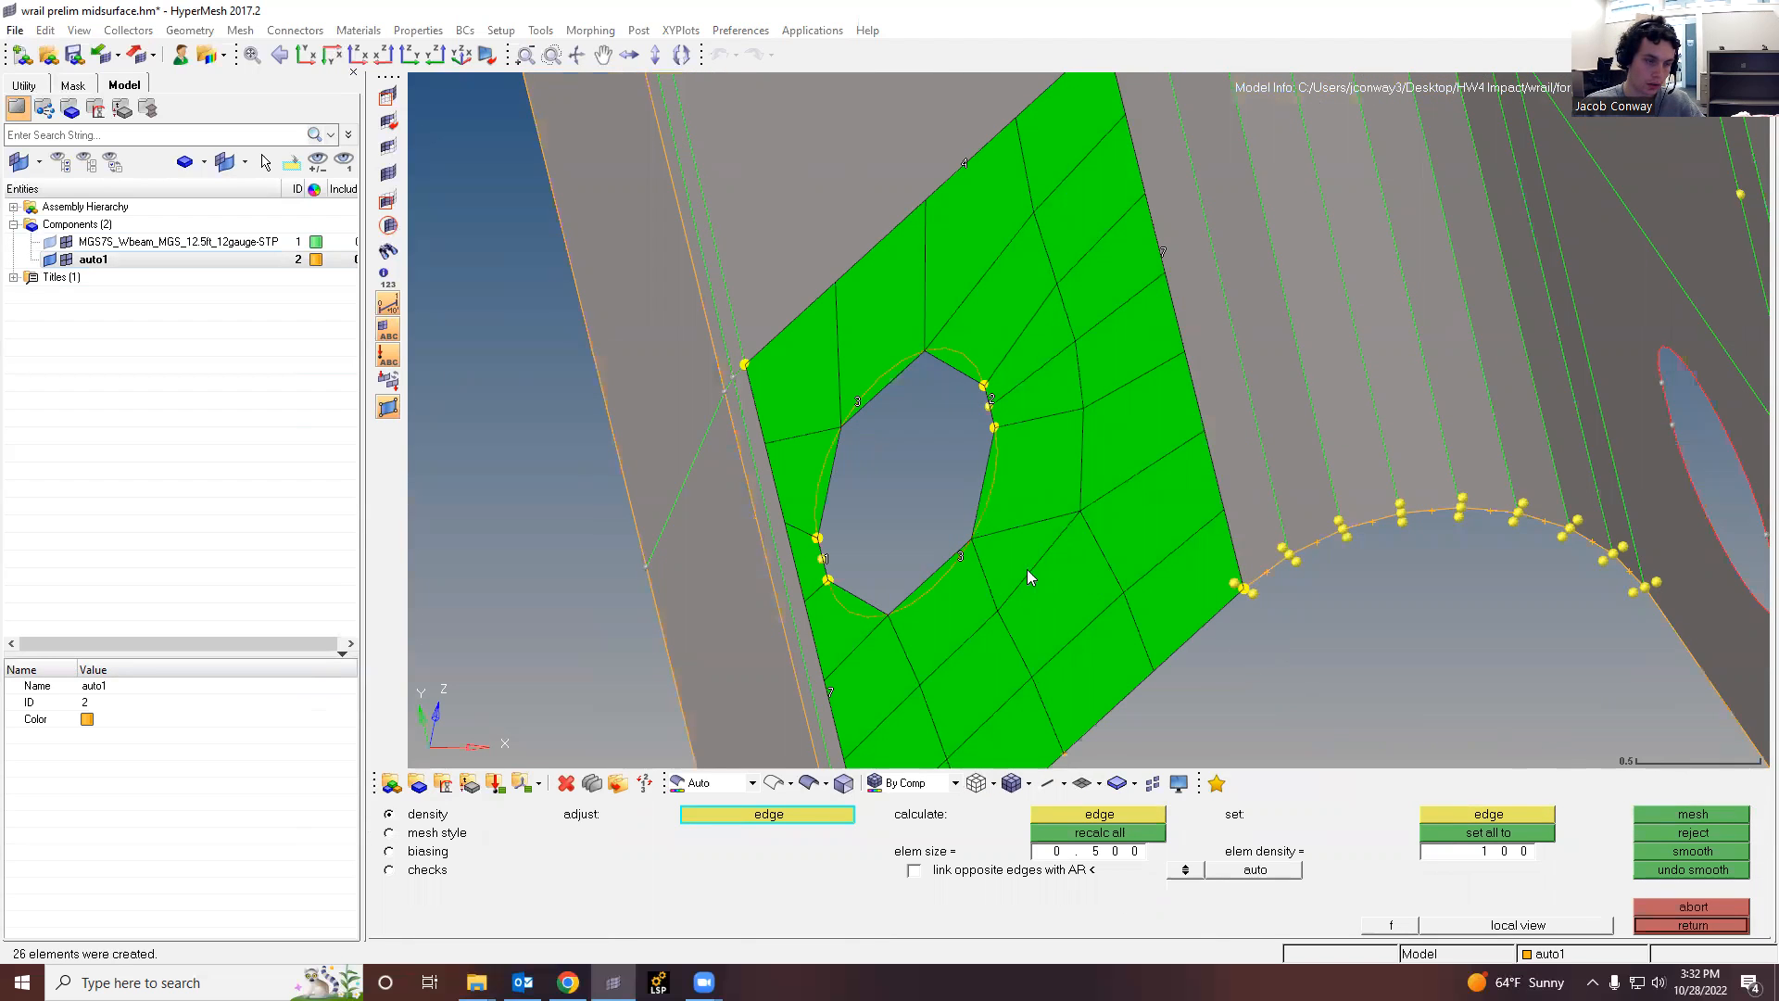
pyautogui.click(955, 563)
pyautogui.click(1668, 815)
pyautogui.click(803, 562)
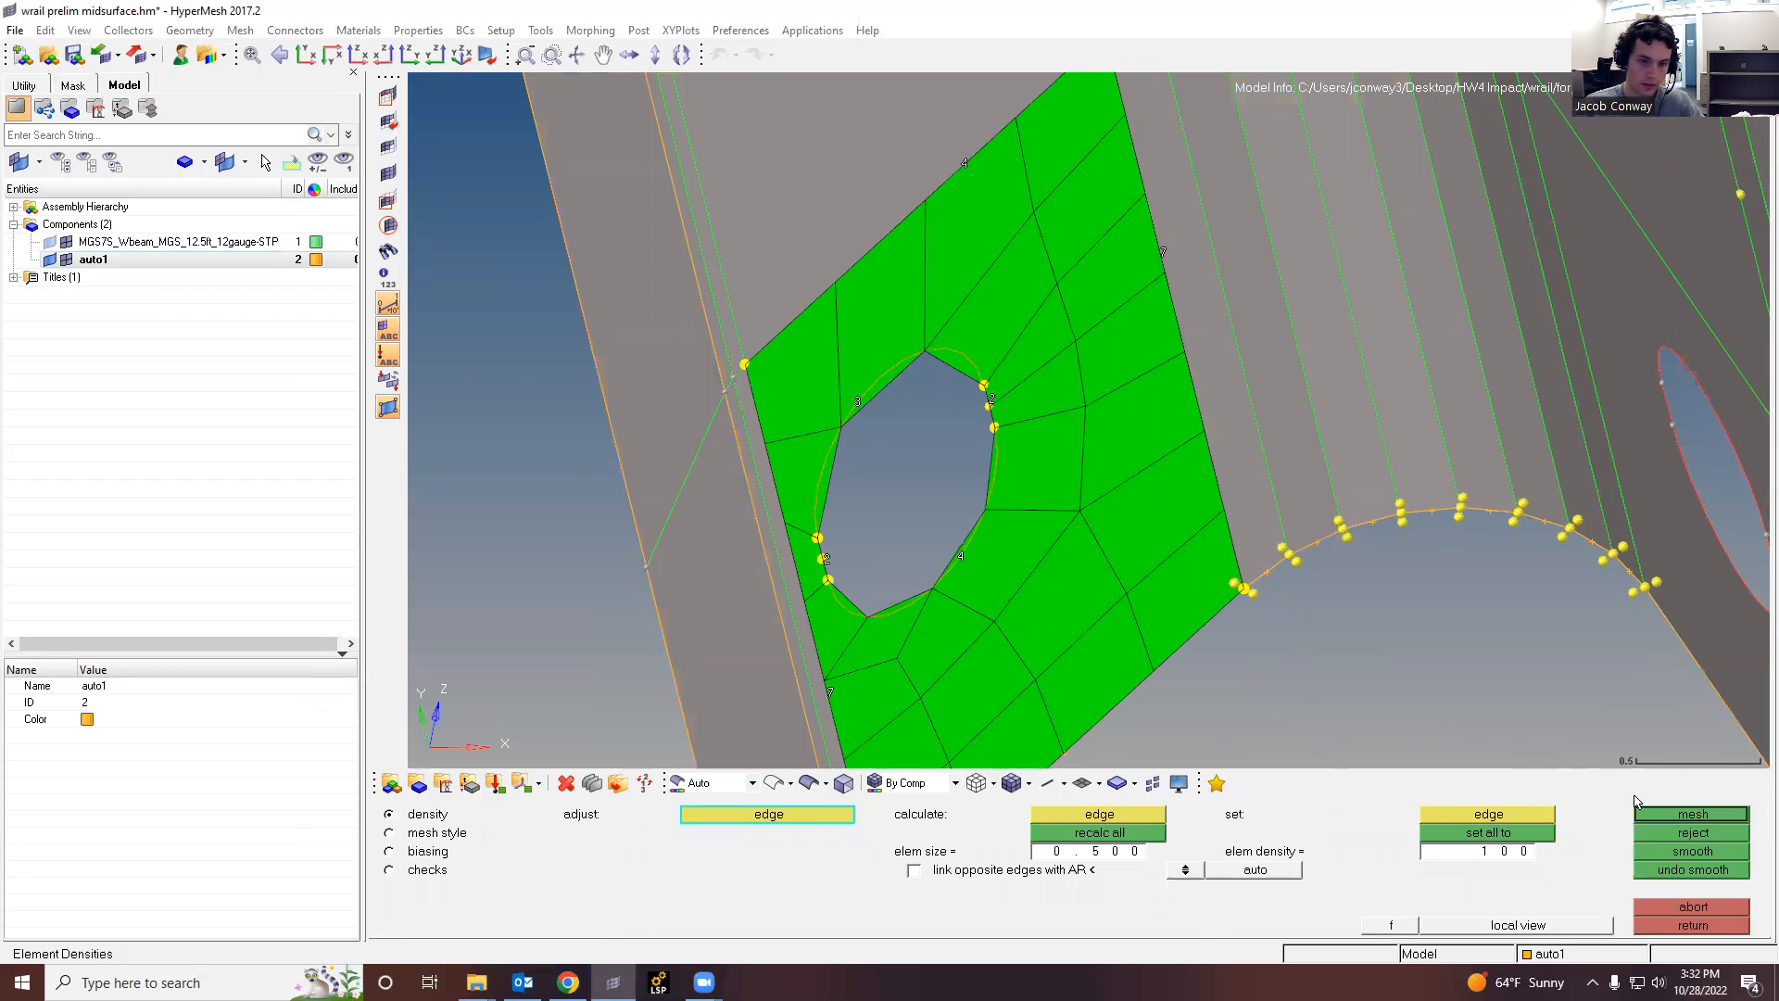
pyautogui.click(1690, 816)
pyautogui.click(856, 402)
pyautogui.click(1683, 814)
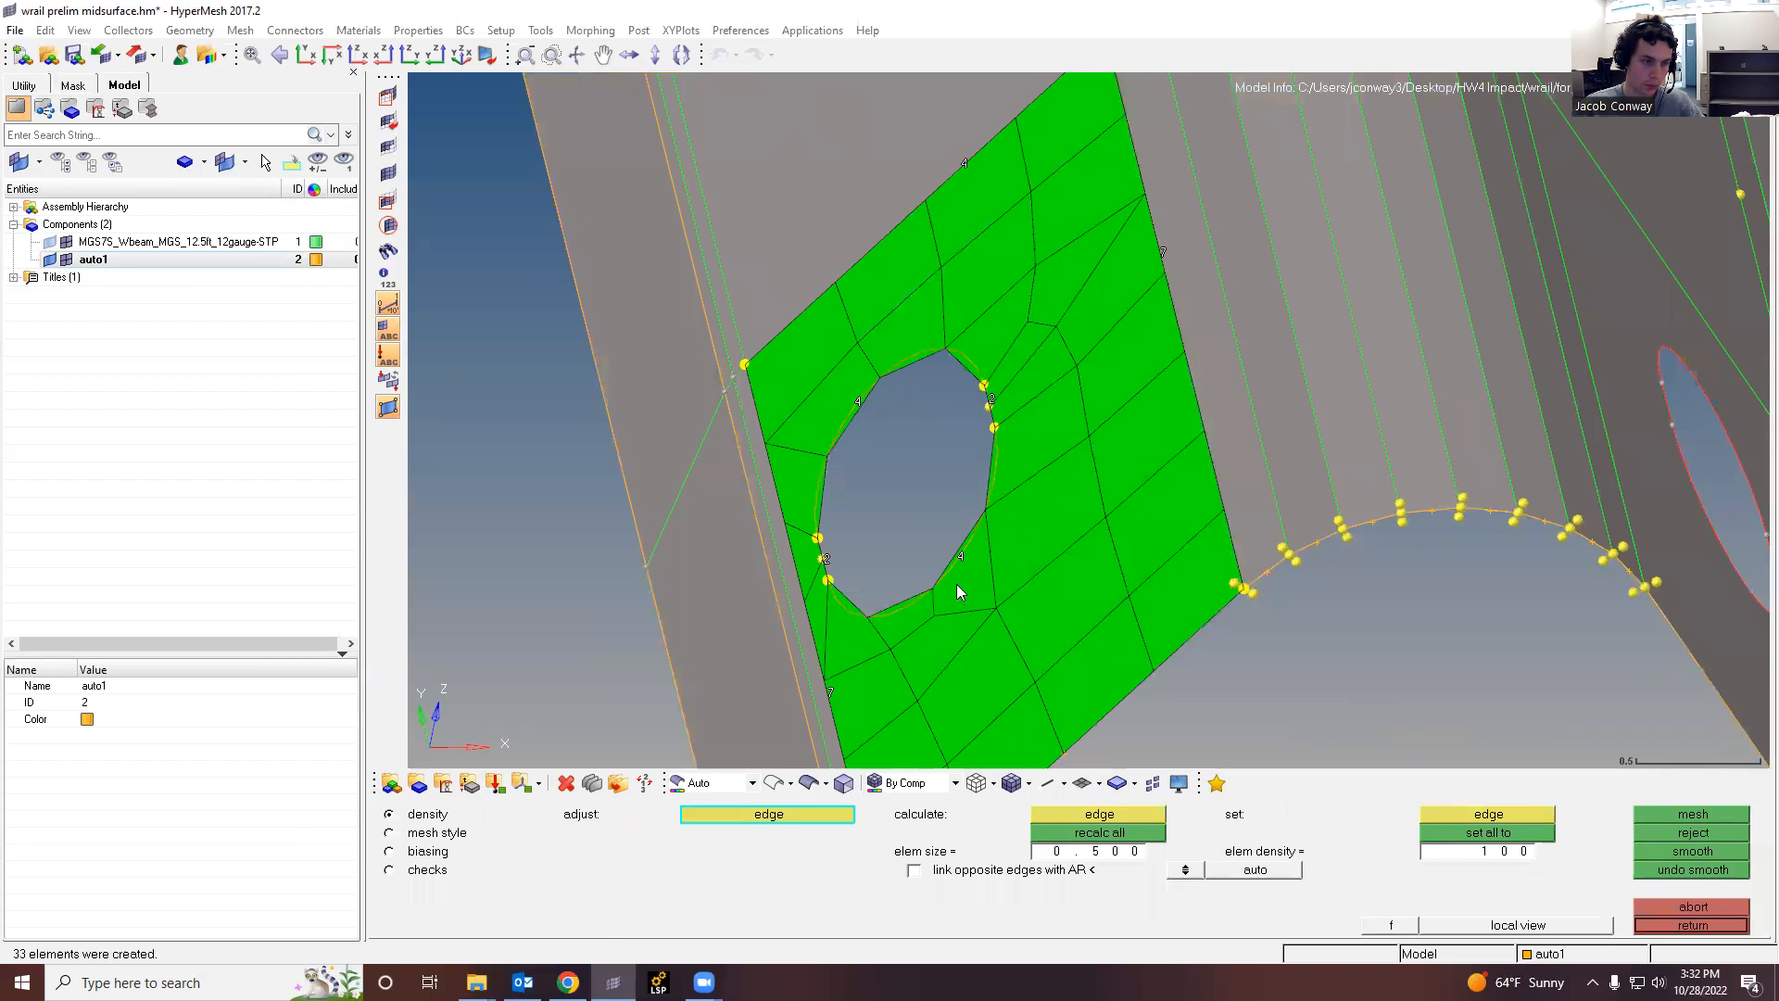
pyautogui.click(1688, 903)
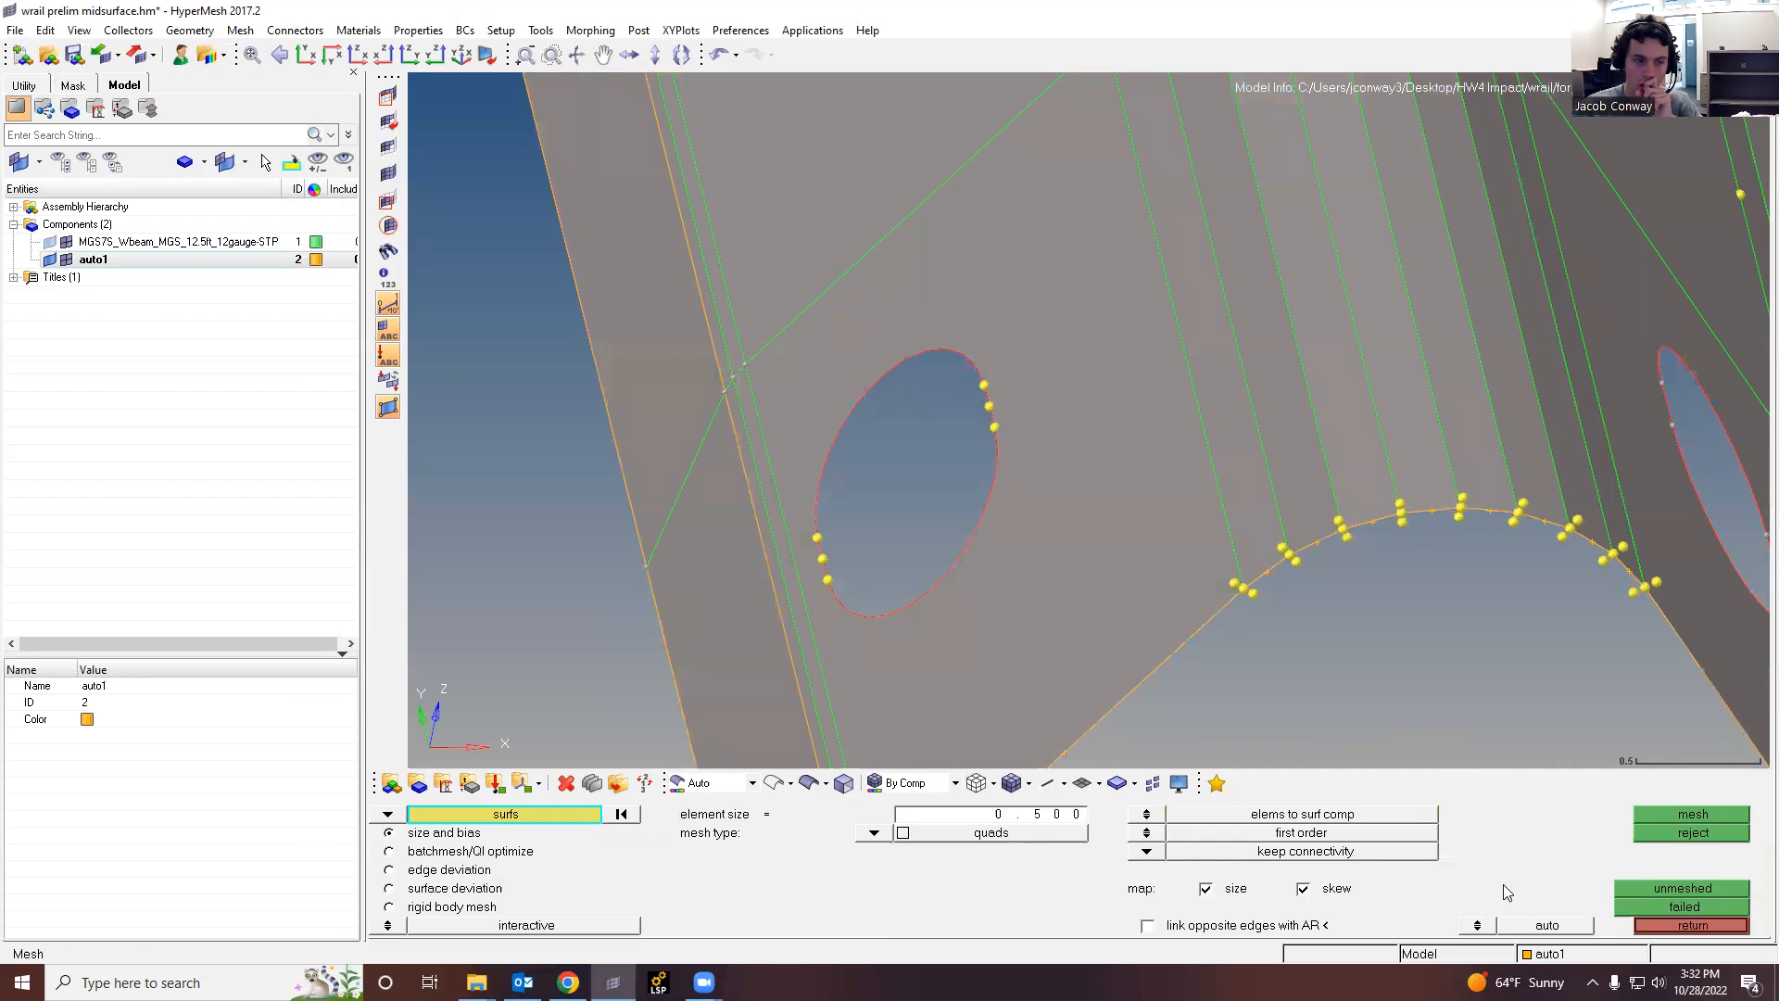
# Step: Automesh the flat surface around the -X bolt hole at the -Y end with quads elements of size 0.375
pyautogui.click(1062, 819)
pyautogui.press('BackSpace')
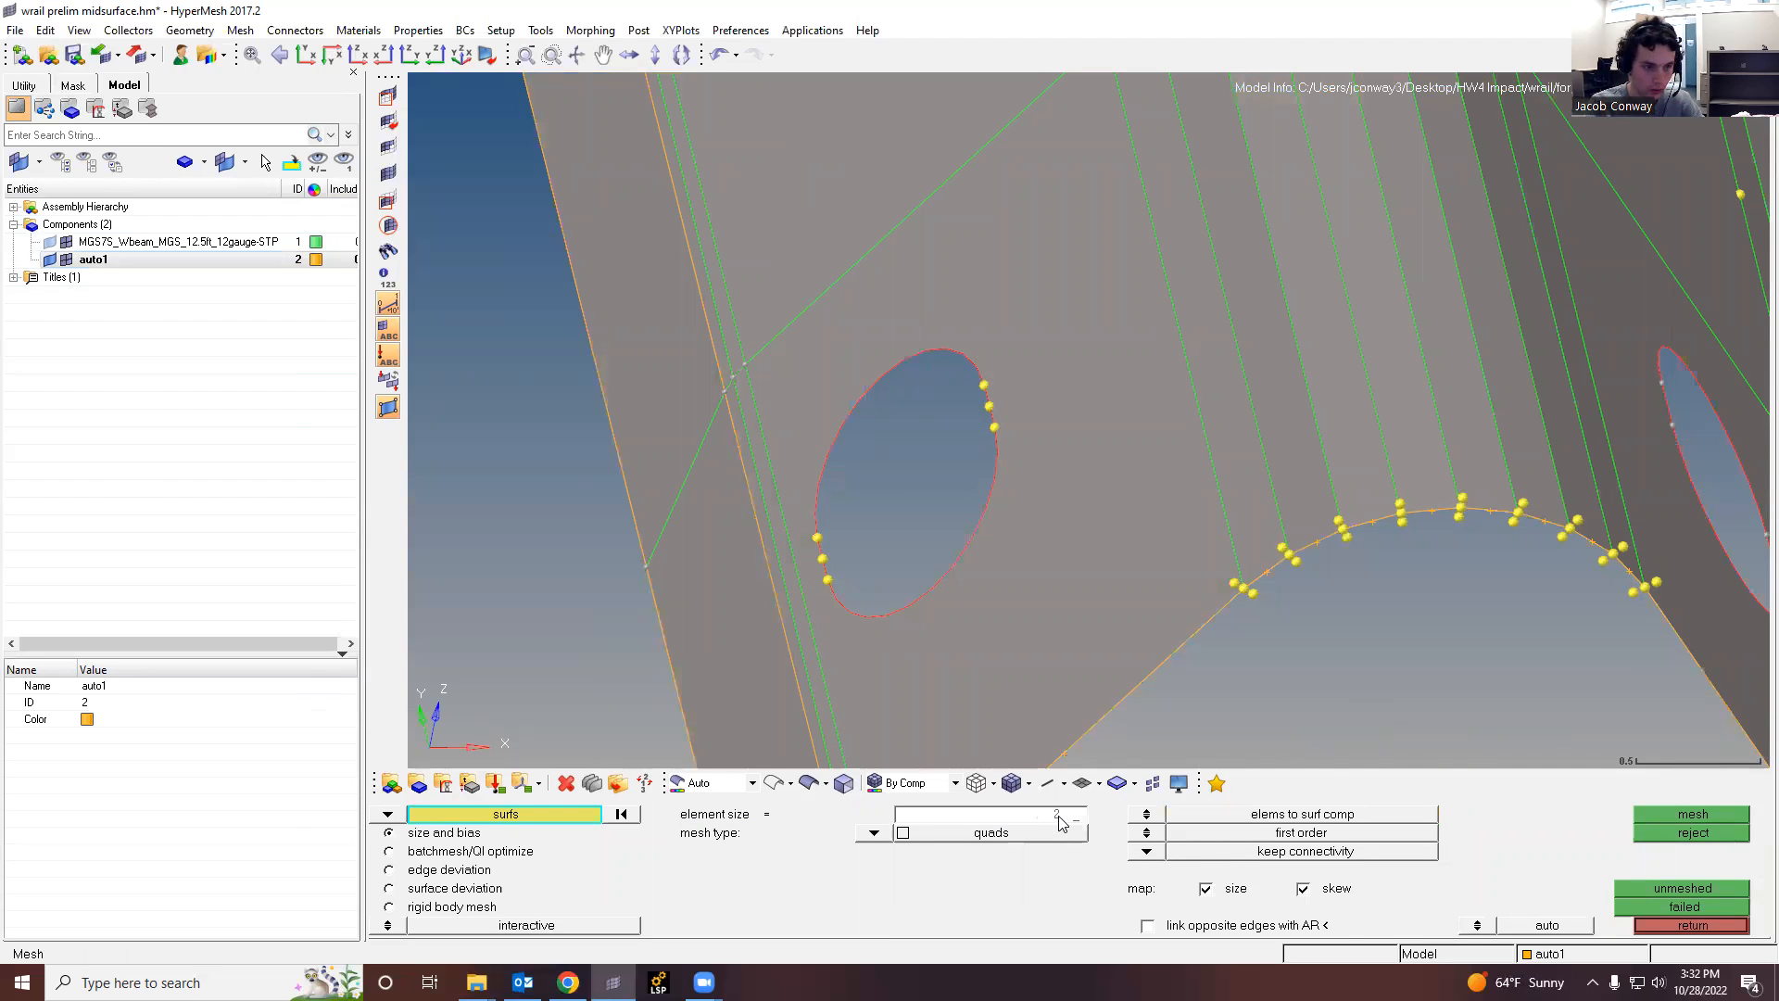
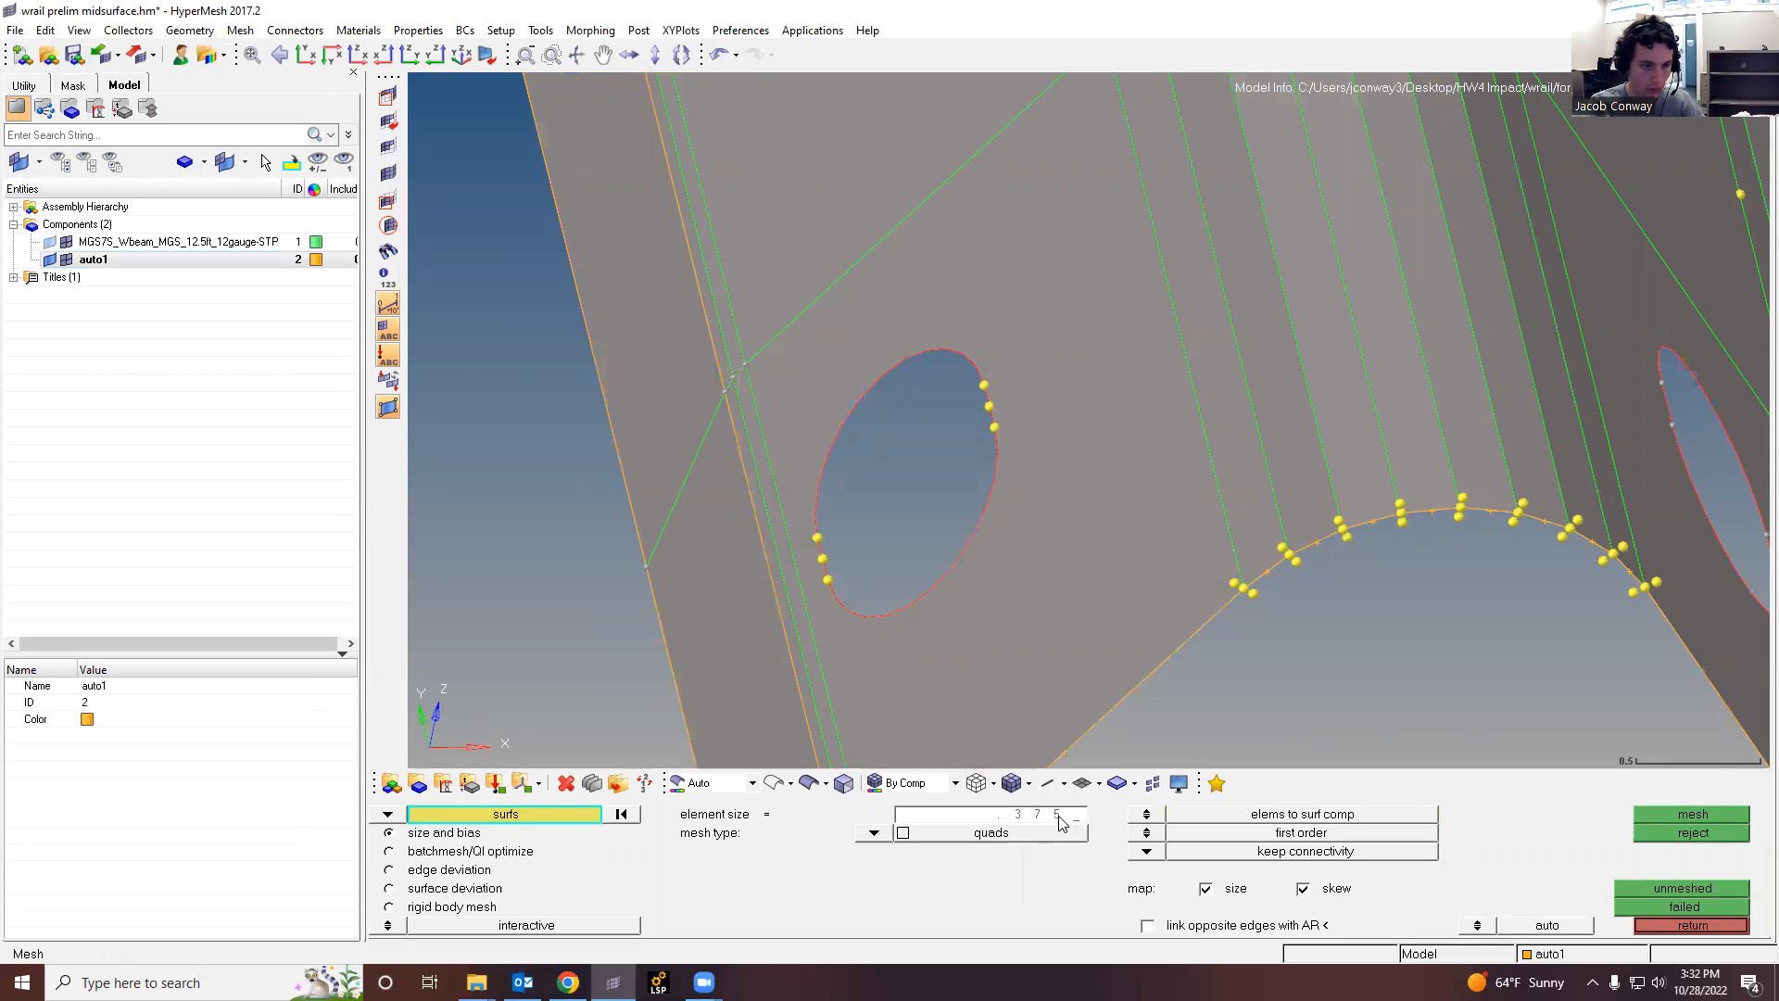
pyautogui.click(1057, 894)
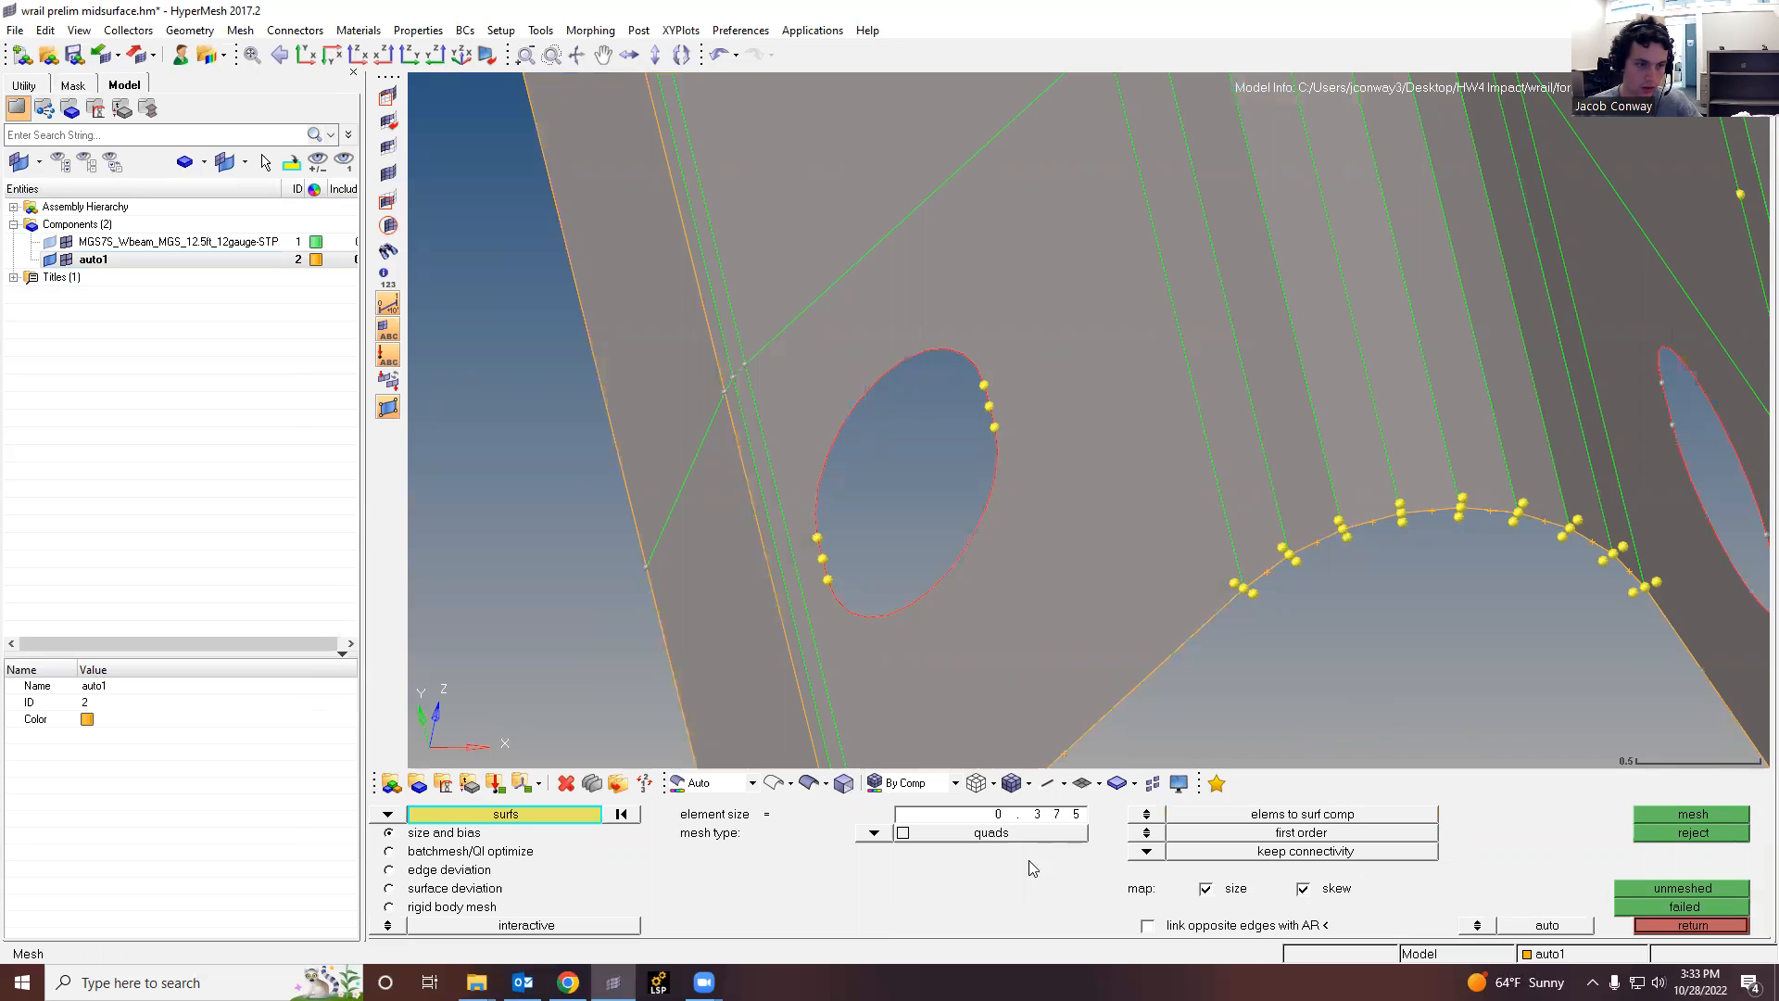
pyautogui.click(952, 565)
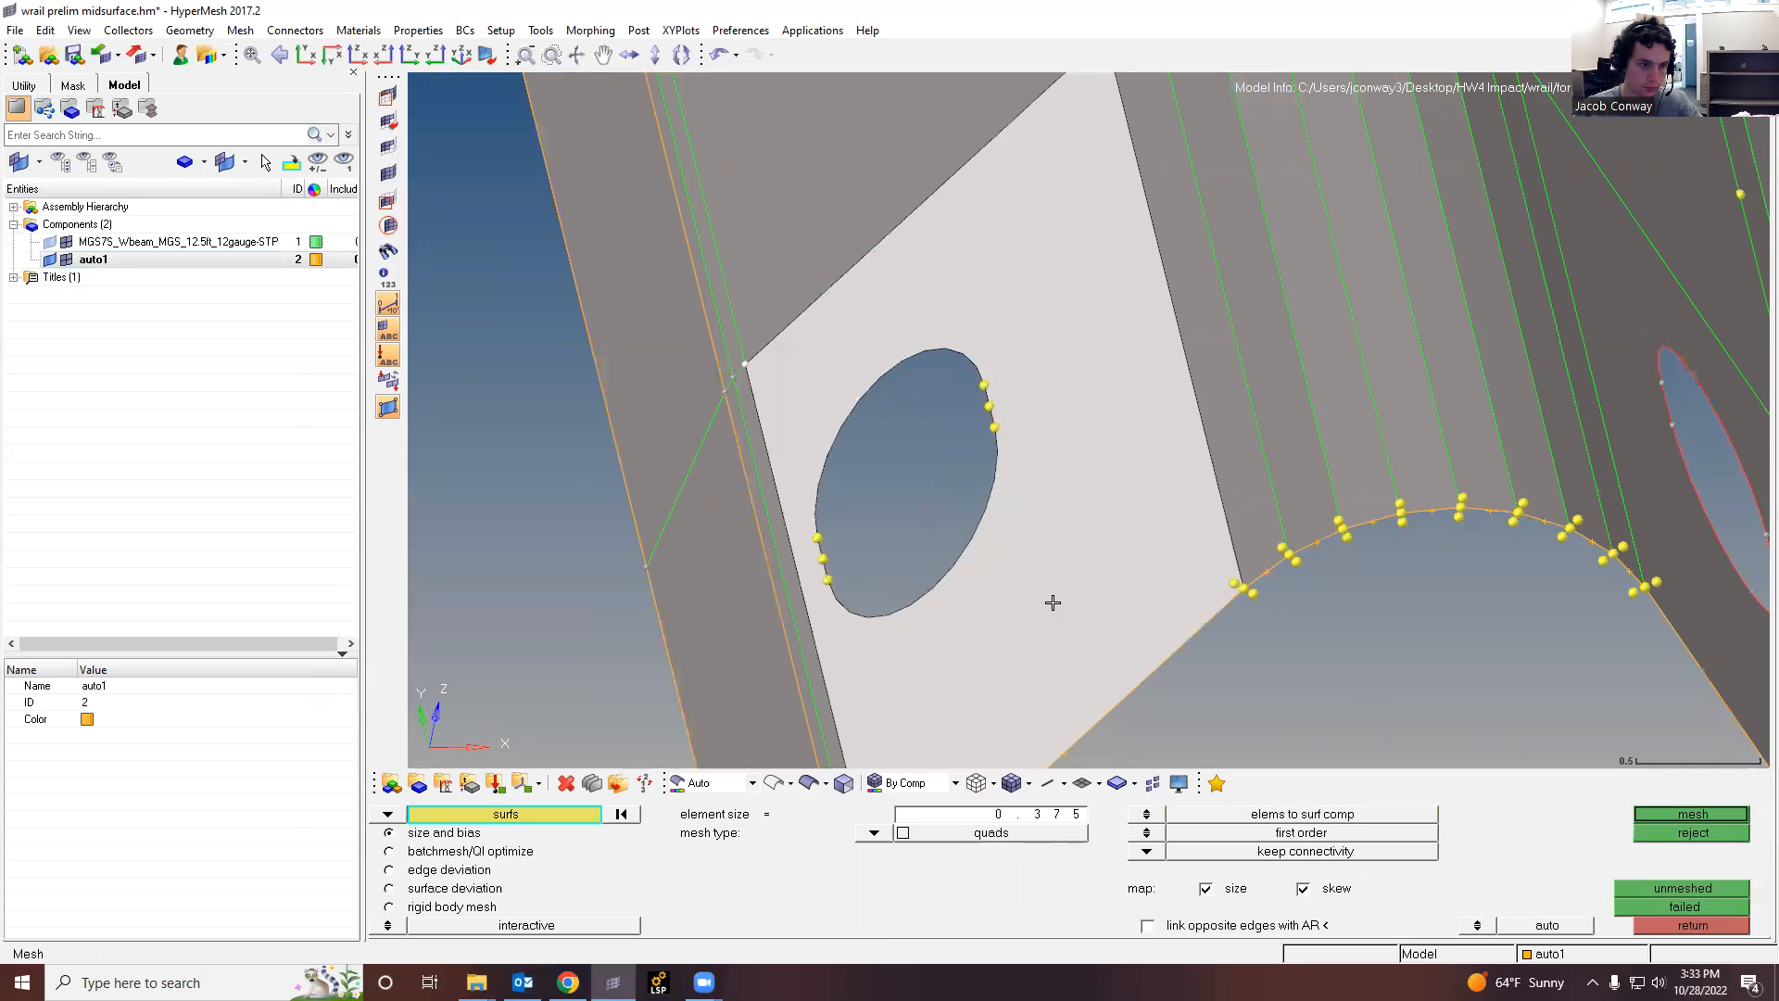
pyautogui.click(1694, 816)
# Step: Raise the element density by one on the bolt hole's curved edge facing the rail's free end and remesh the surface
pyautogui.click(959, 550)
pyautogui.click(1692, 815)
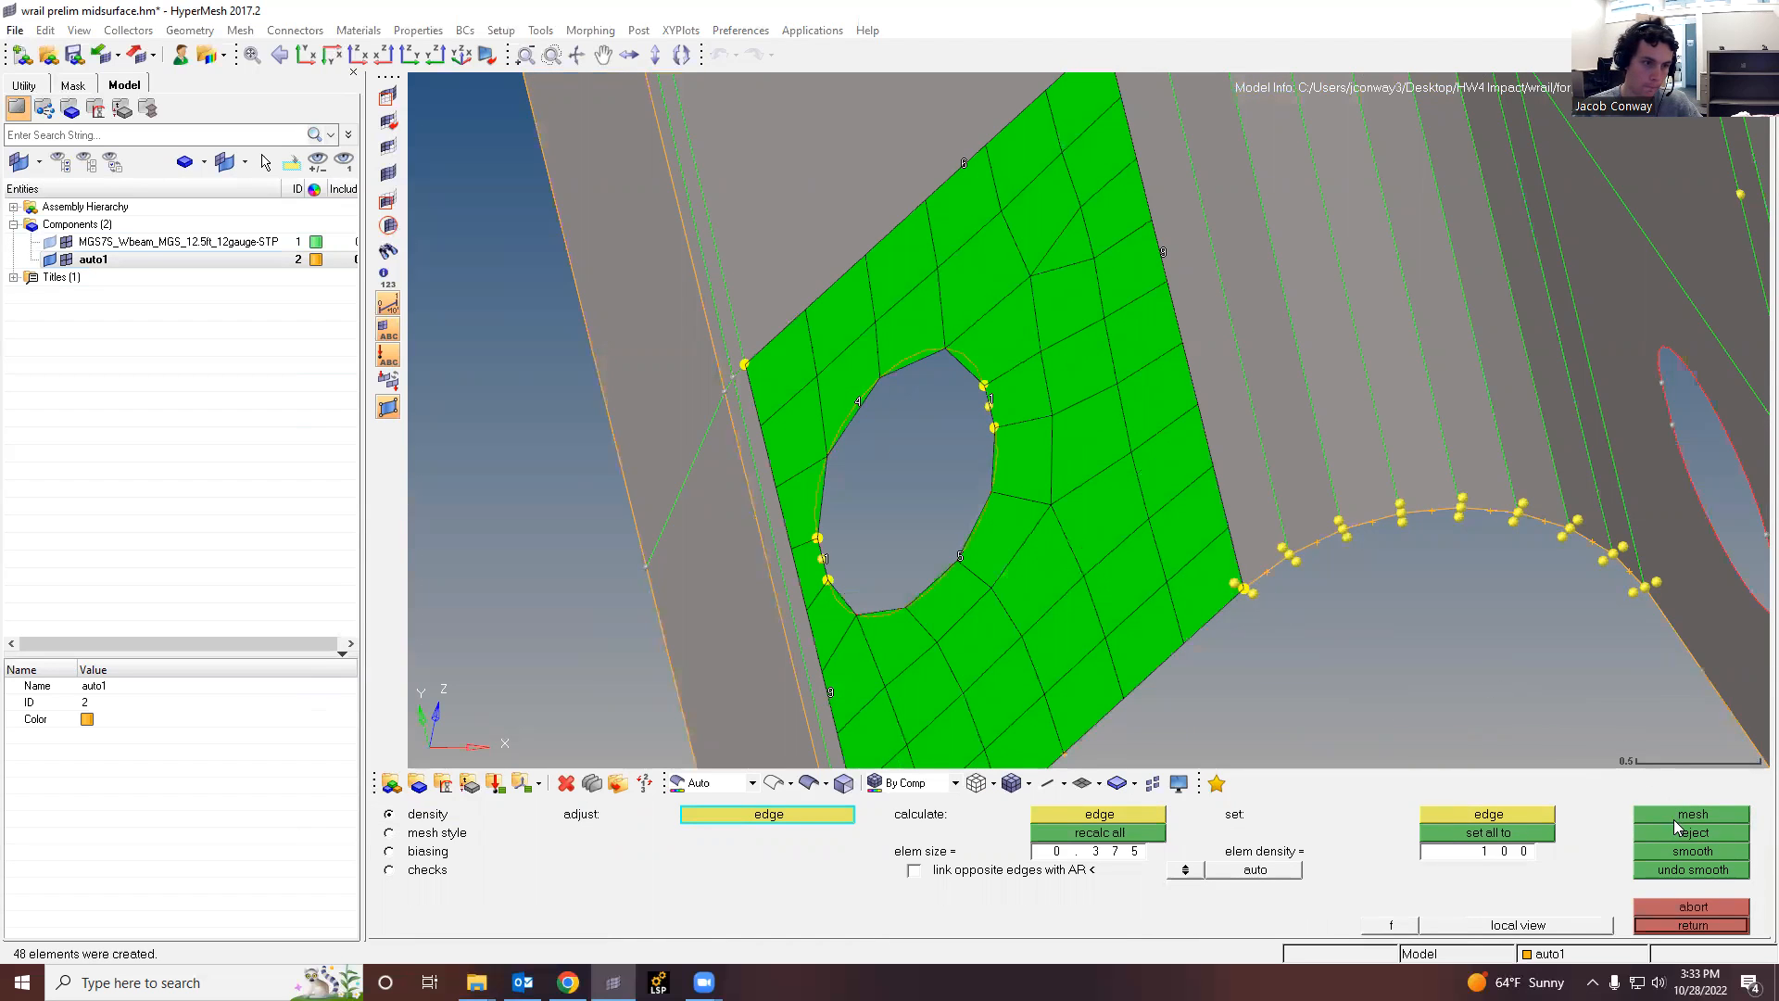
pyautogui.scroll(-5, 843, 498)
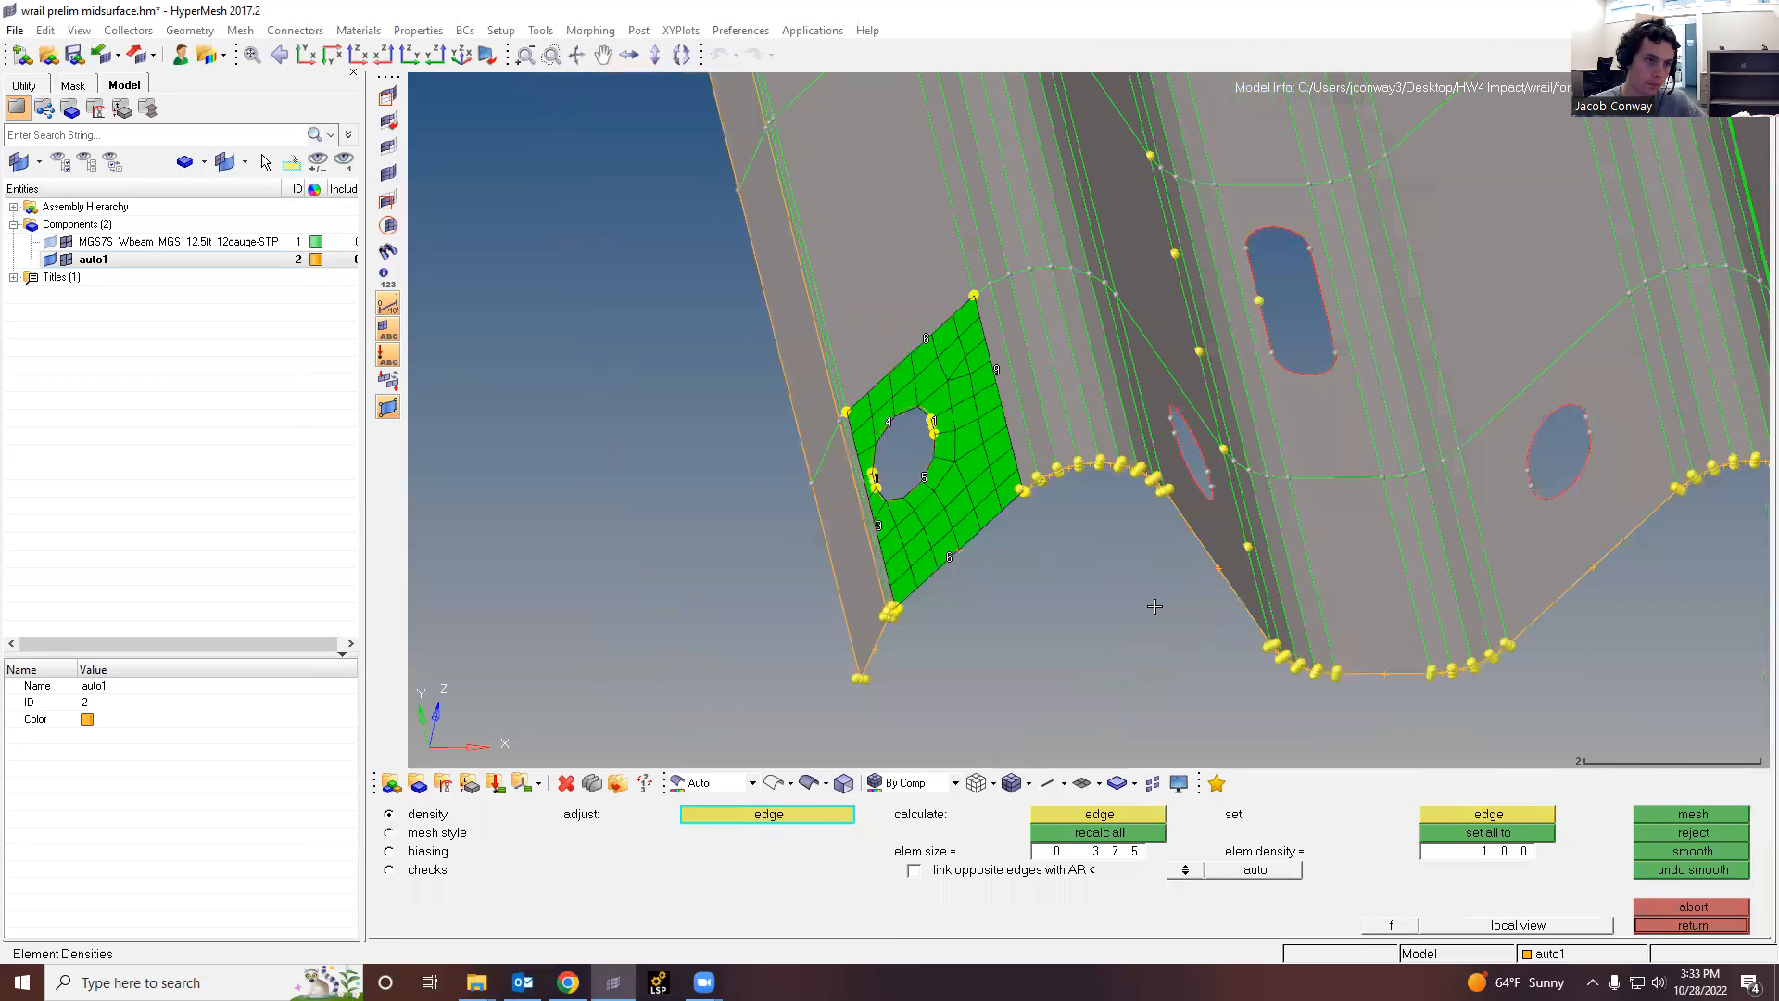
pyautogui.keyDown('ctrl'); pyautogui.scroll(4, 1402, 669); pyautogui.keyUp('ctrl')
pyautogui.keyDown('ctrl'); pyautogui.scroll(-4, 1401, 558); pyautogui.keyUp('ctrl')
pyautogui.keyDown('ctrl'); pyautogui.scroll(4, 1103, 431); pyautogui.keyUp('ctrl')
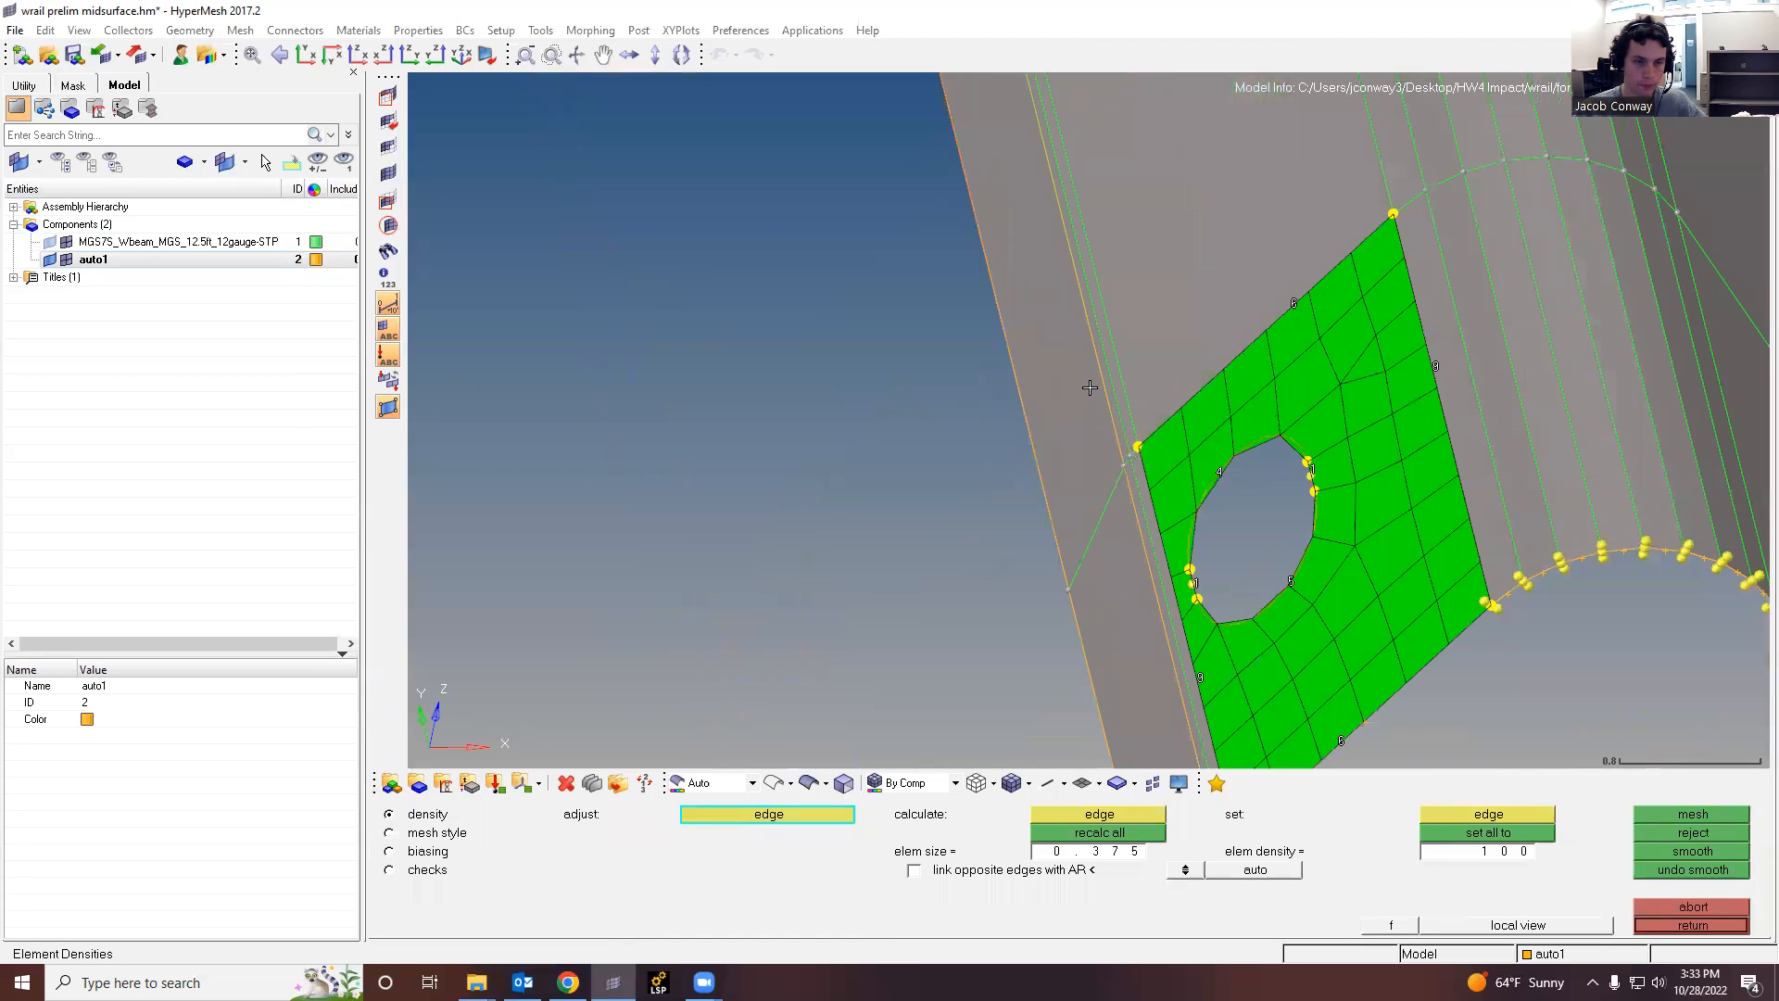
# Step: Set the element density to 8 on the bolt-hole surface's lengthwise edge bordering the curved crest, remesh the surface and accept the mesh
pyautogui.keyDown('ctrl'); pyautogui.scroll(-3, 1284, 331); pyautogui.keyUp('ctrl')
pyautogui.keyDown('ctrl'); pyautogui.scroll(2, 1413, 502); pyautogui.keyUp('ctrl')
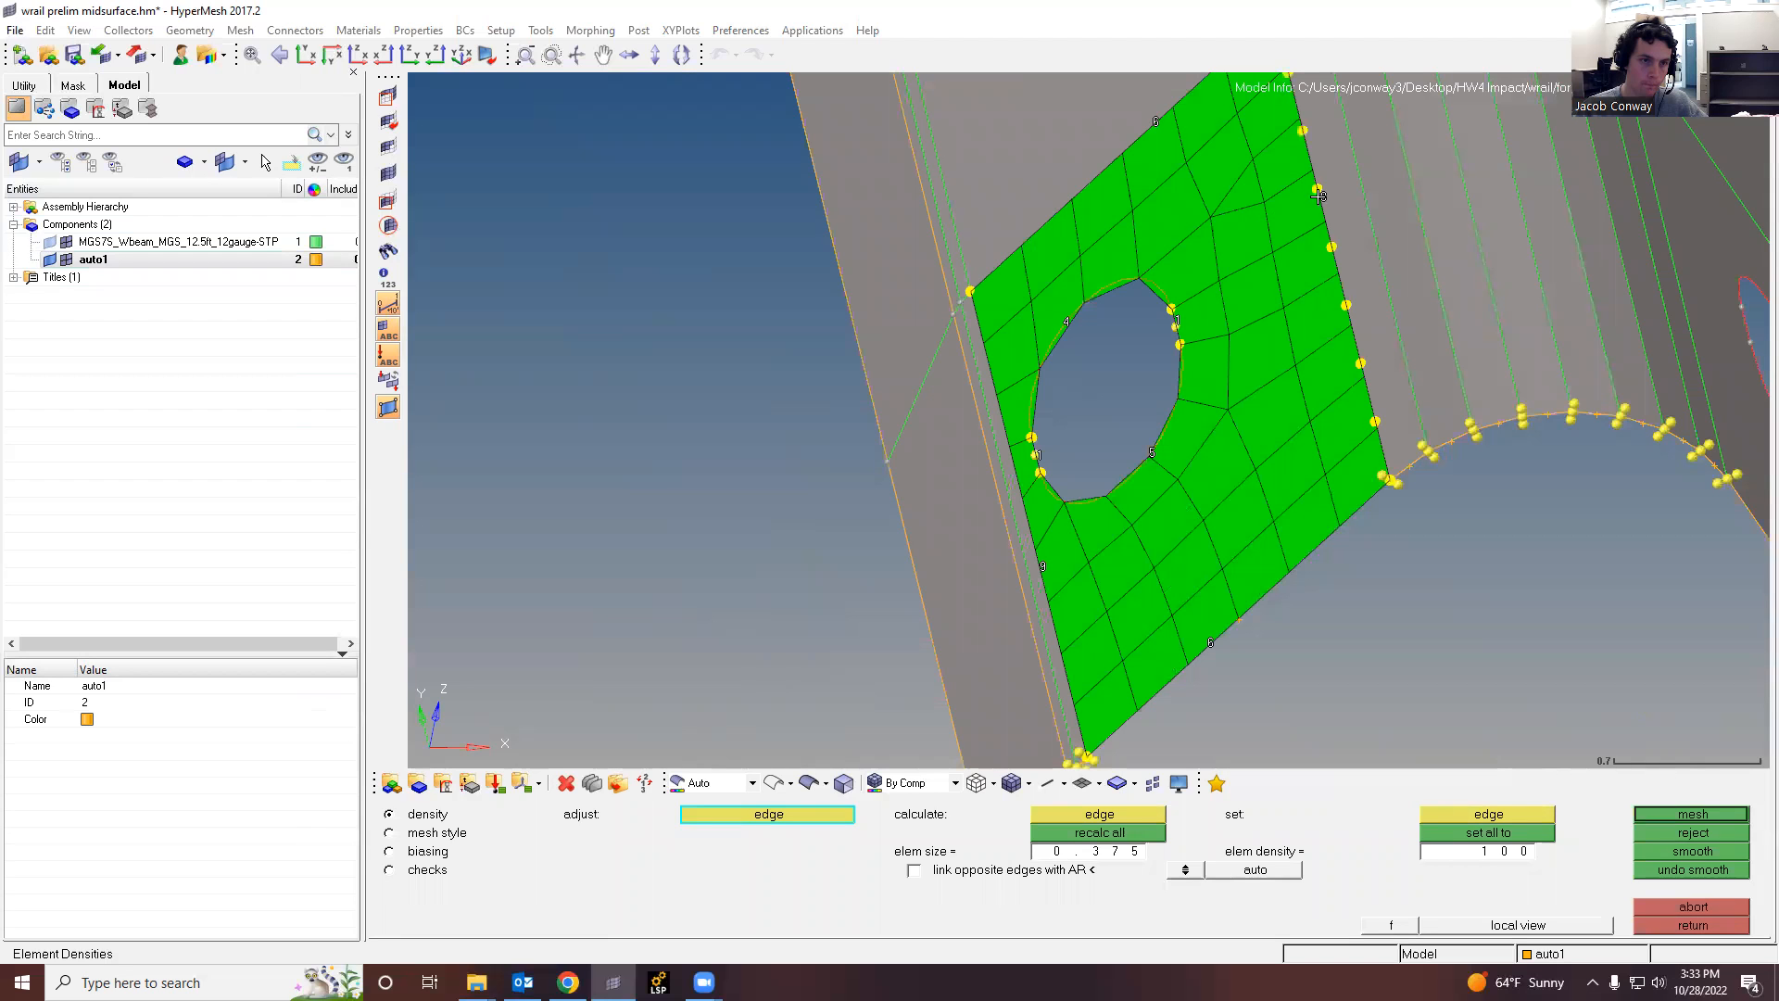
pyautogui.click(1715, 815)
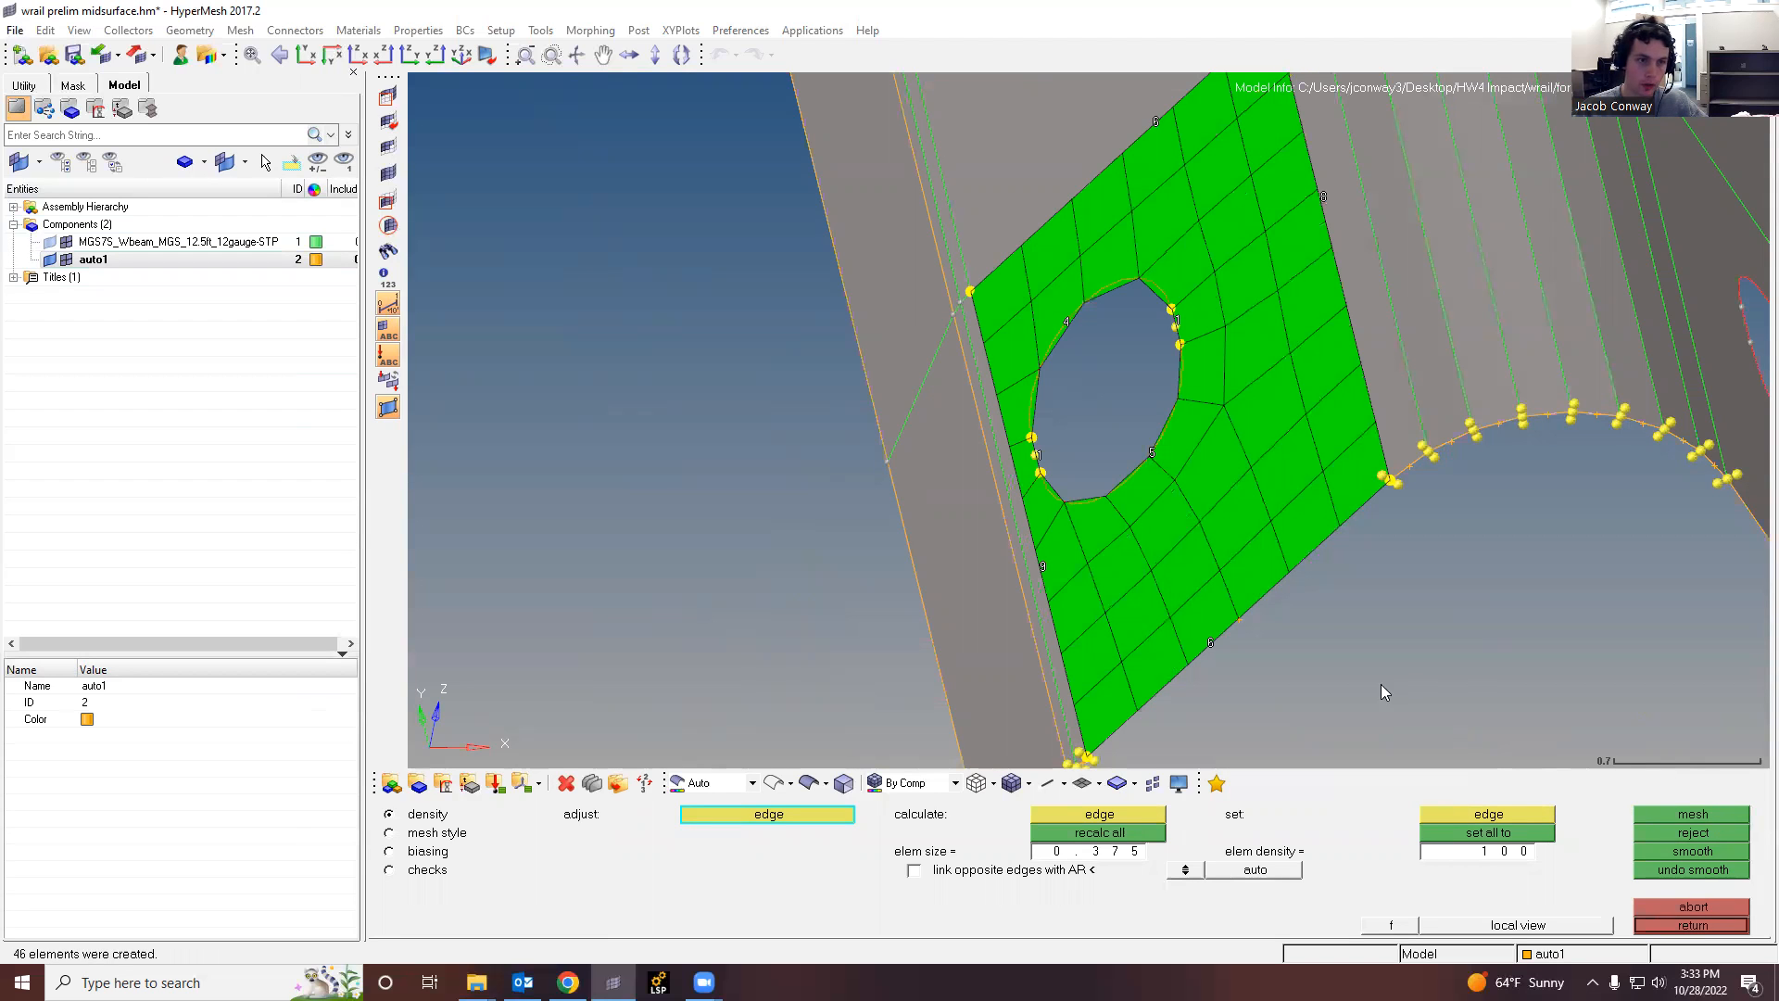
pyautogui.scroll(-2, 1039, 432)
pyautogui.scroll(2, 1039, 433)
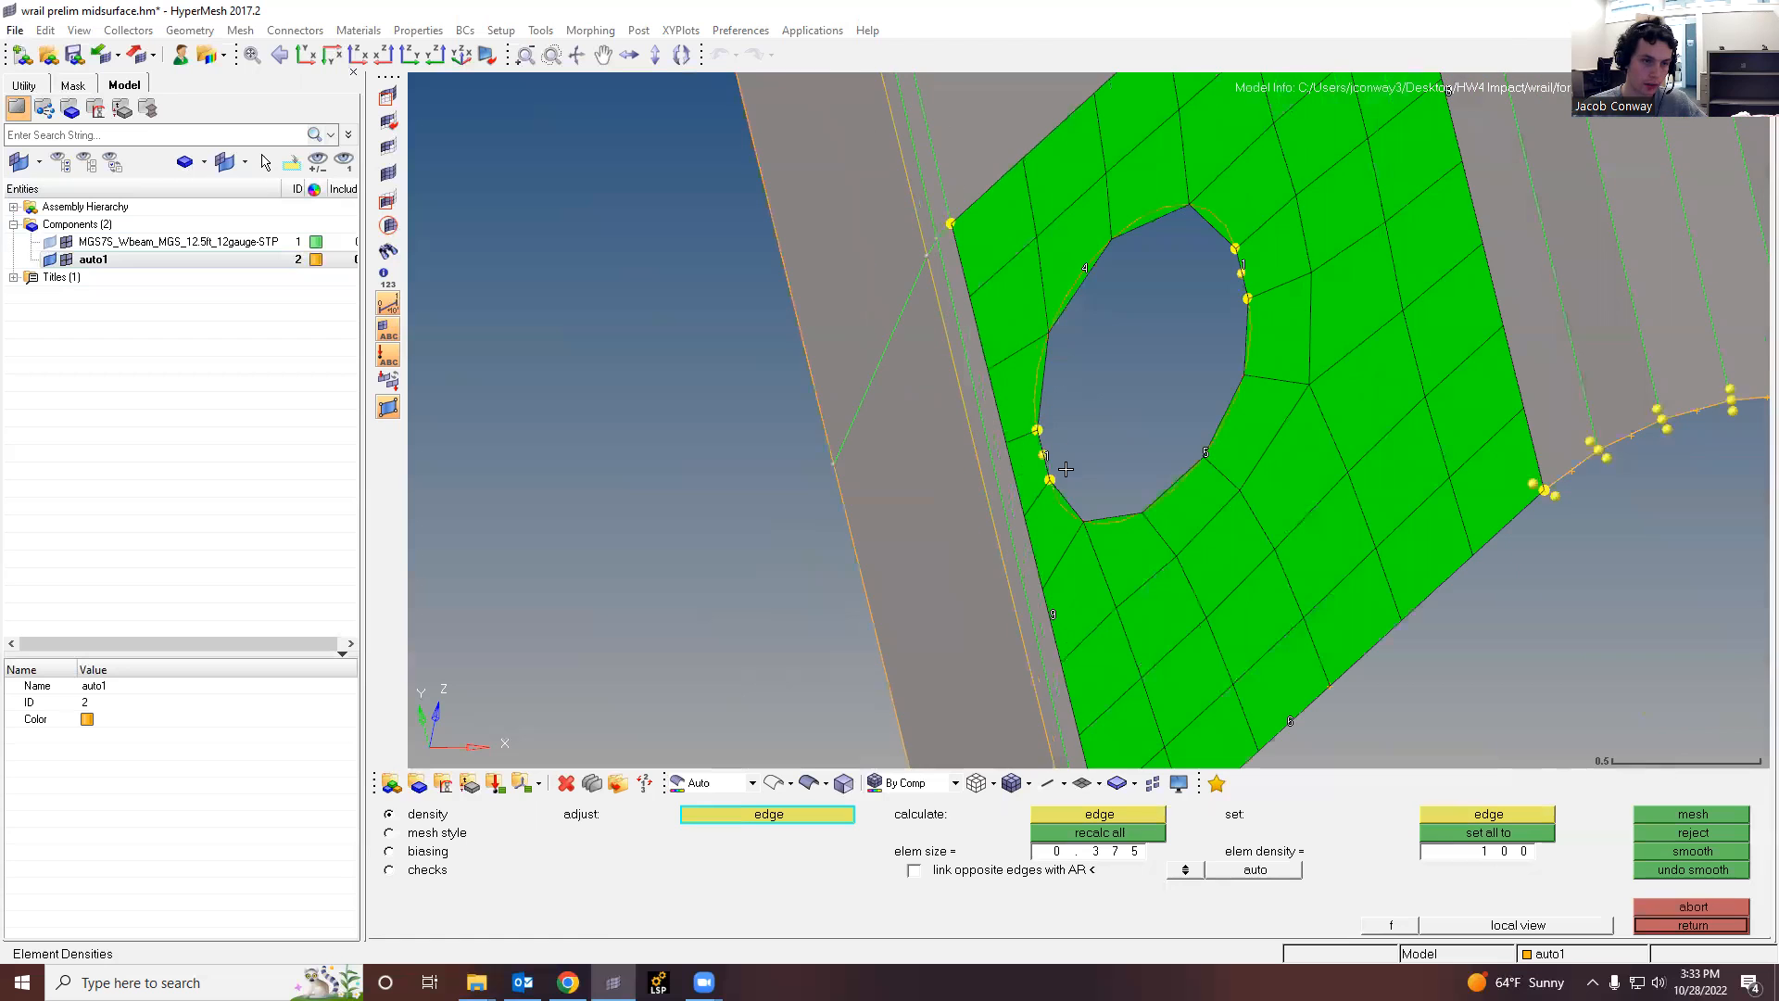
pyautogui.scroll(-3, 1066, 451)
pyautogui.scroll(2, 1257, 597)
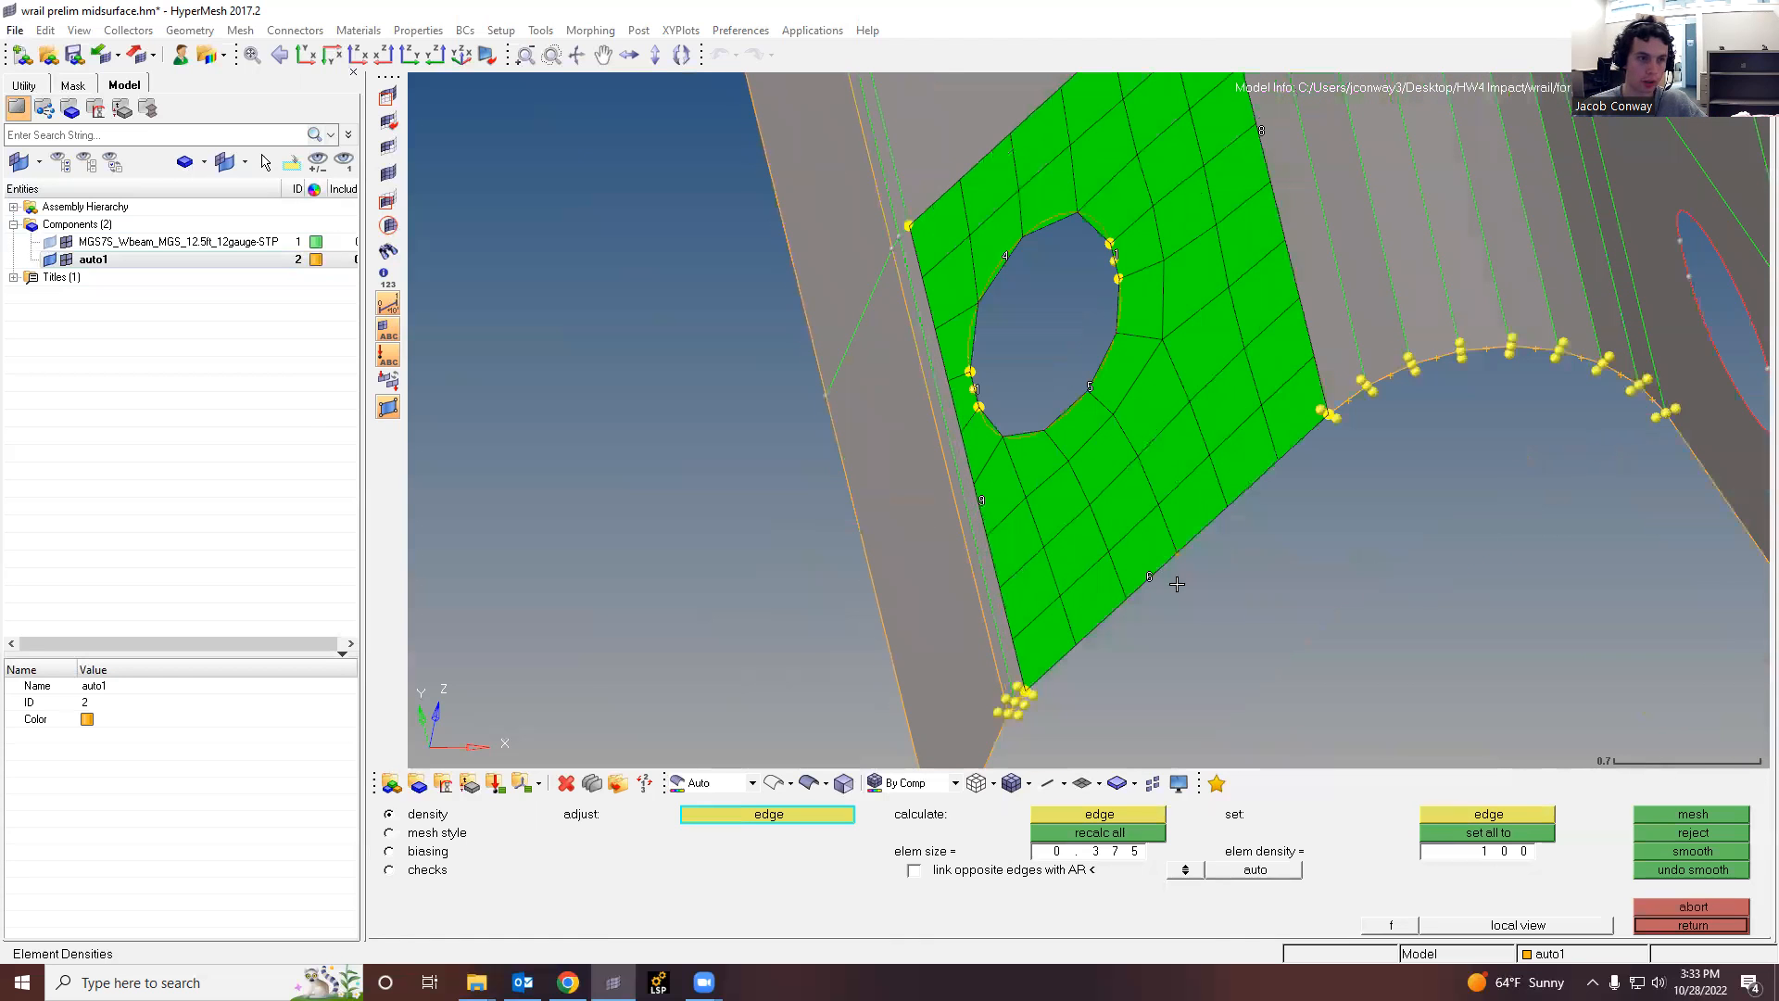
pyautogui.scroll(-3, 1484, 630)
pyautogui.scroll(4, 1199, 505)
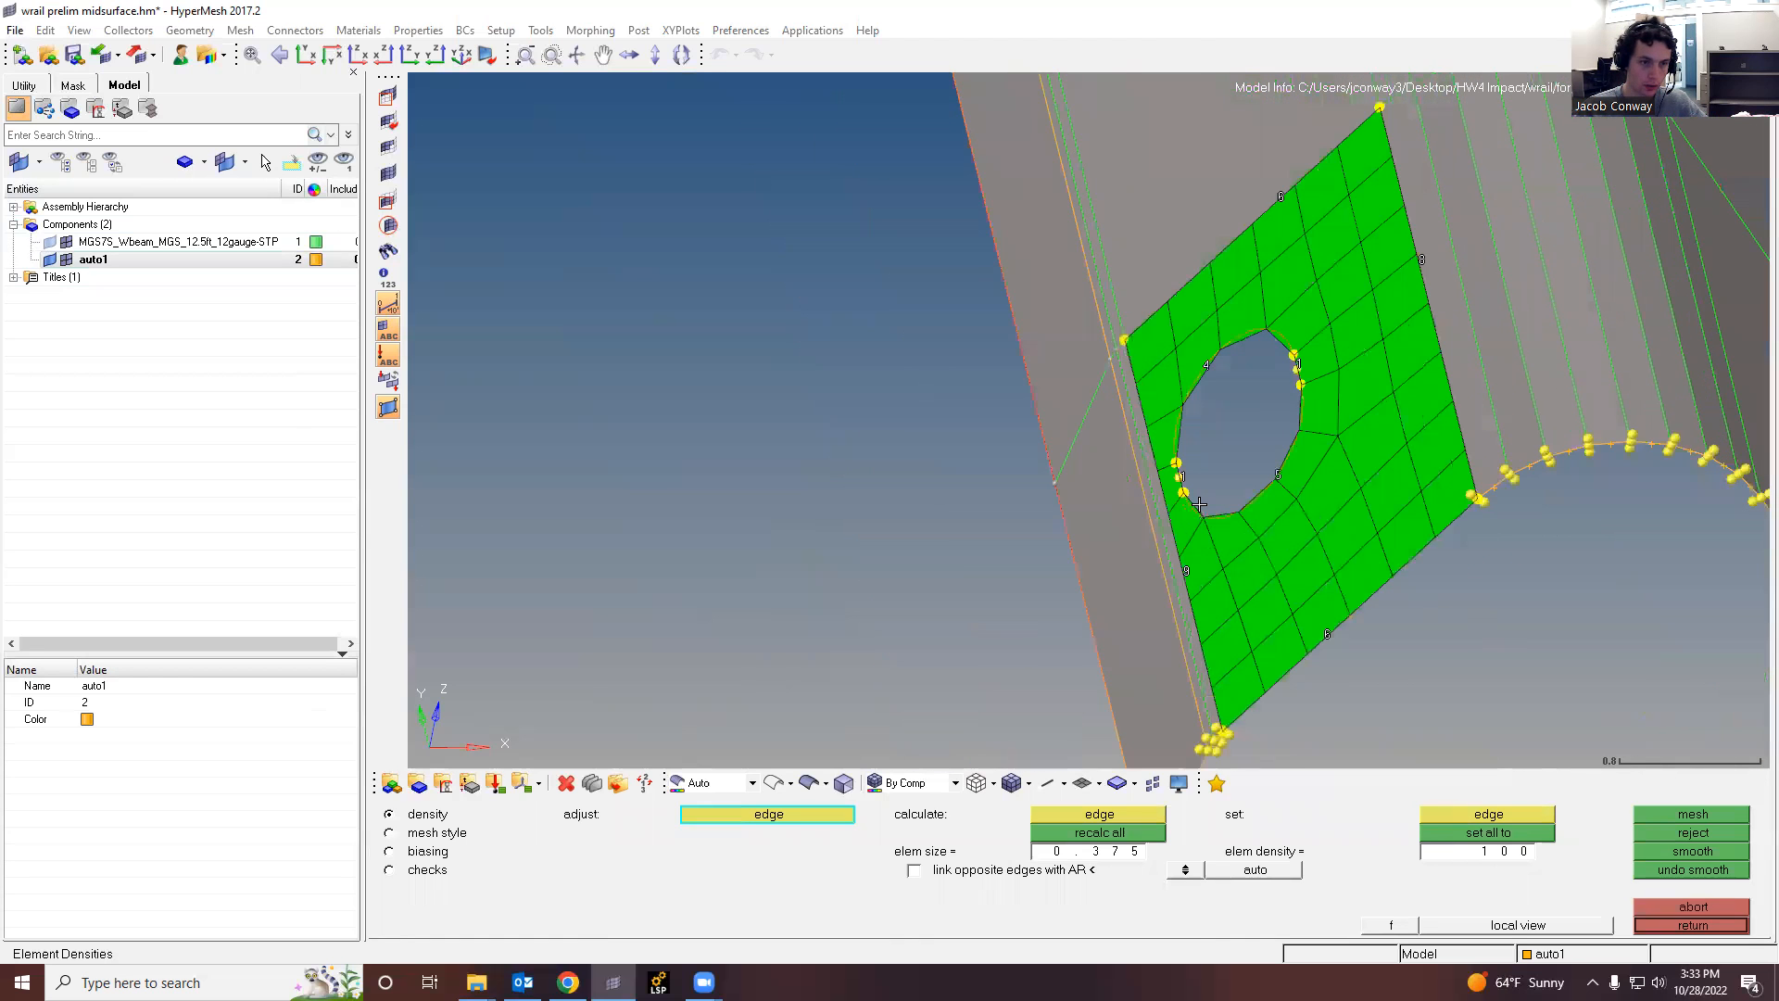
pyautogui.click(1693, 927)
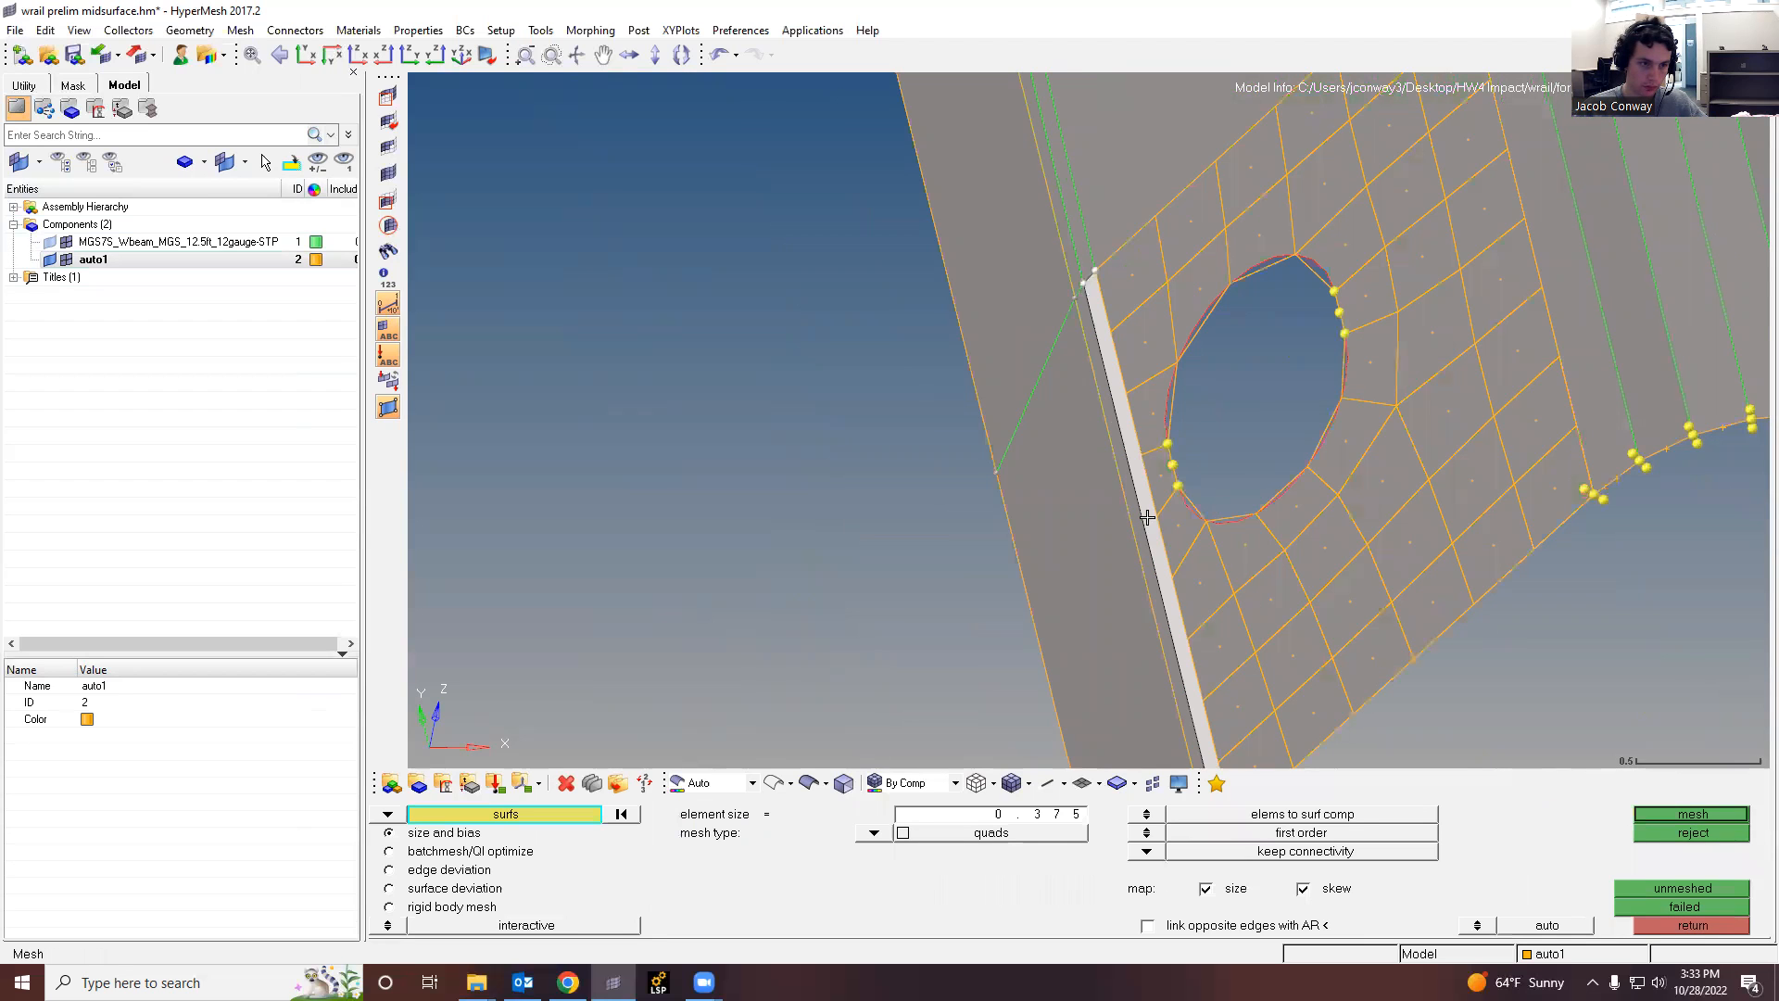
# Step: Automesh the two narrow strip surfaces between the meshed bolt-hole surface and the rail's outer -X lip with quads of size 0.375
pyautogui.click(1719, 815)
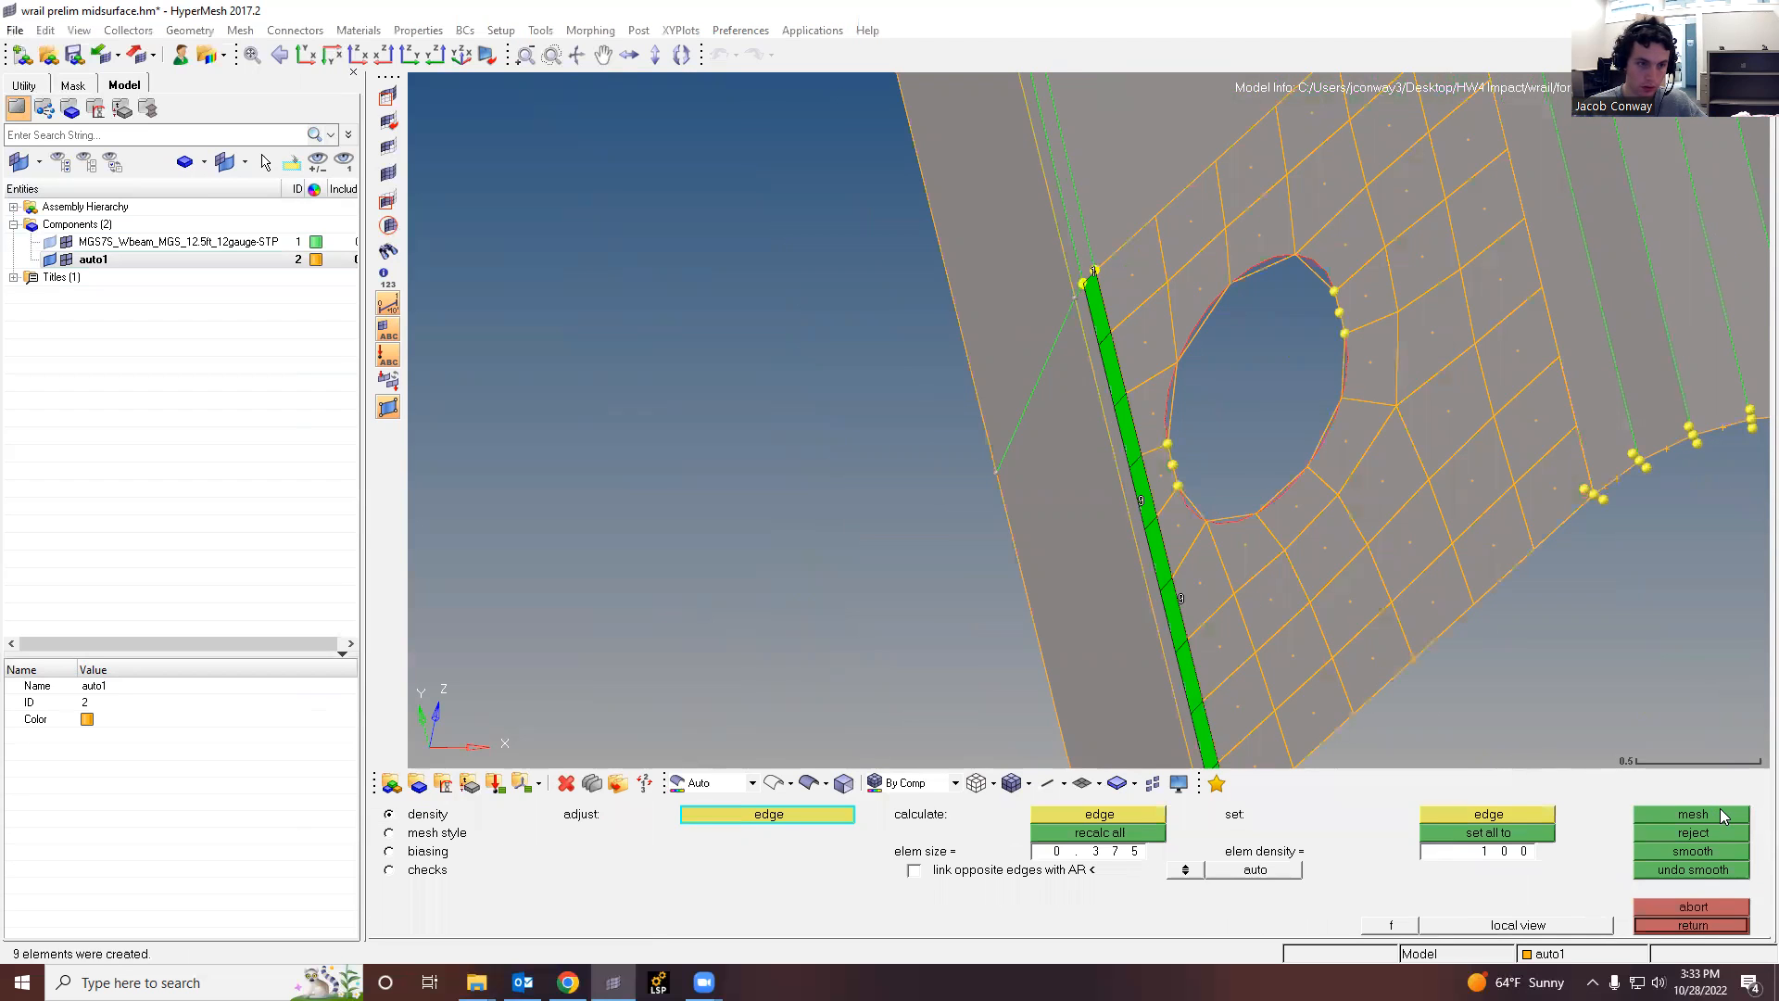
pyautogui.click(1688, 907)
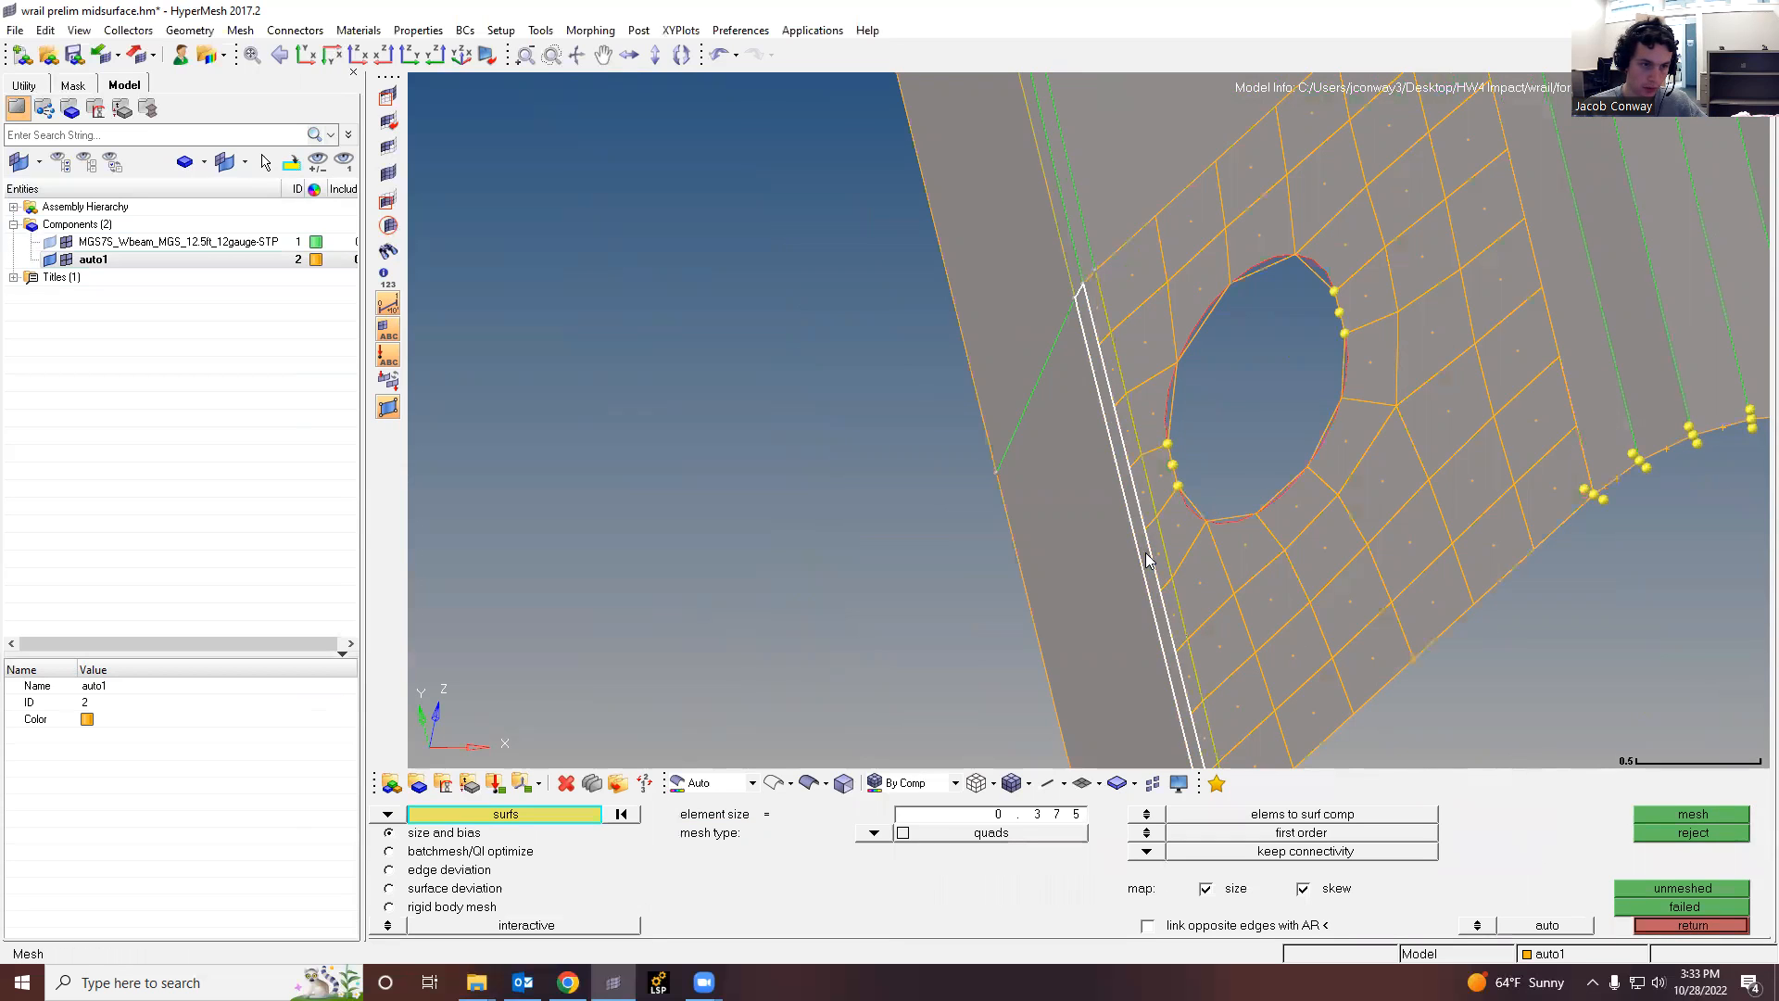
pyautogui.click(1685, 814)
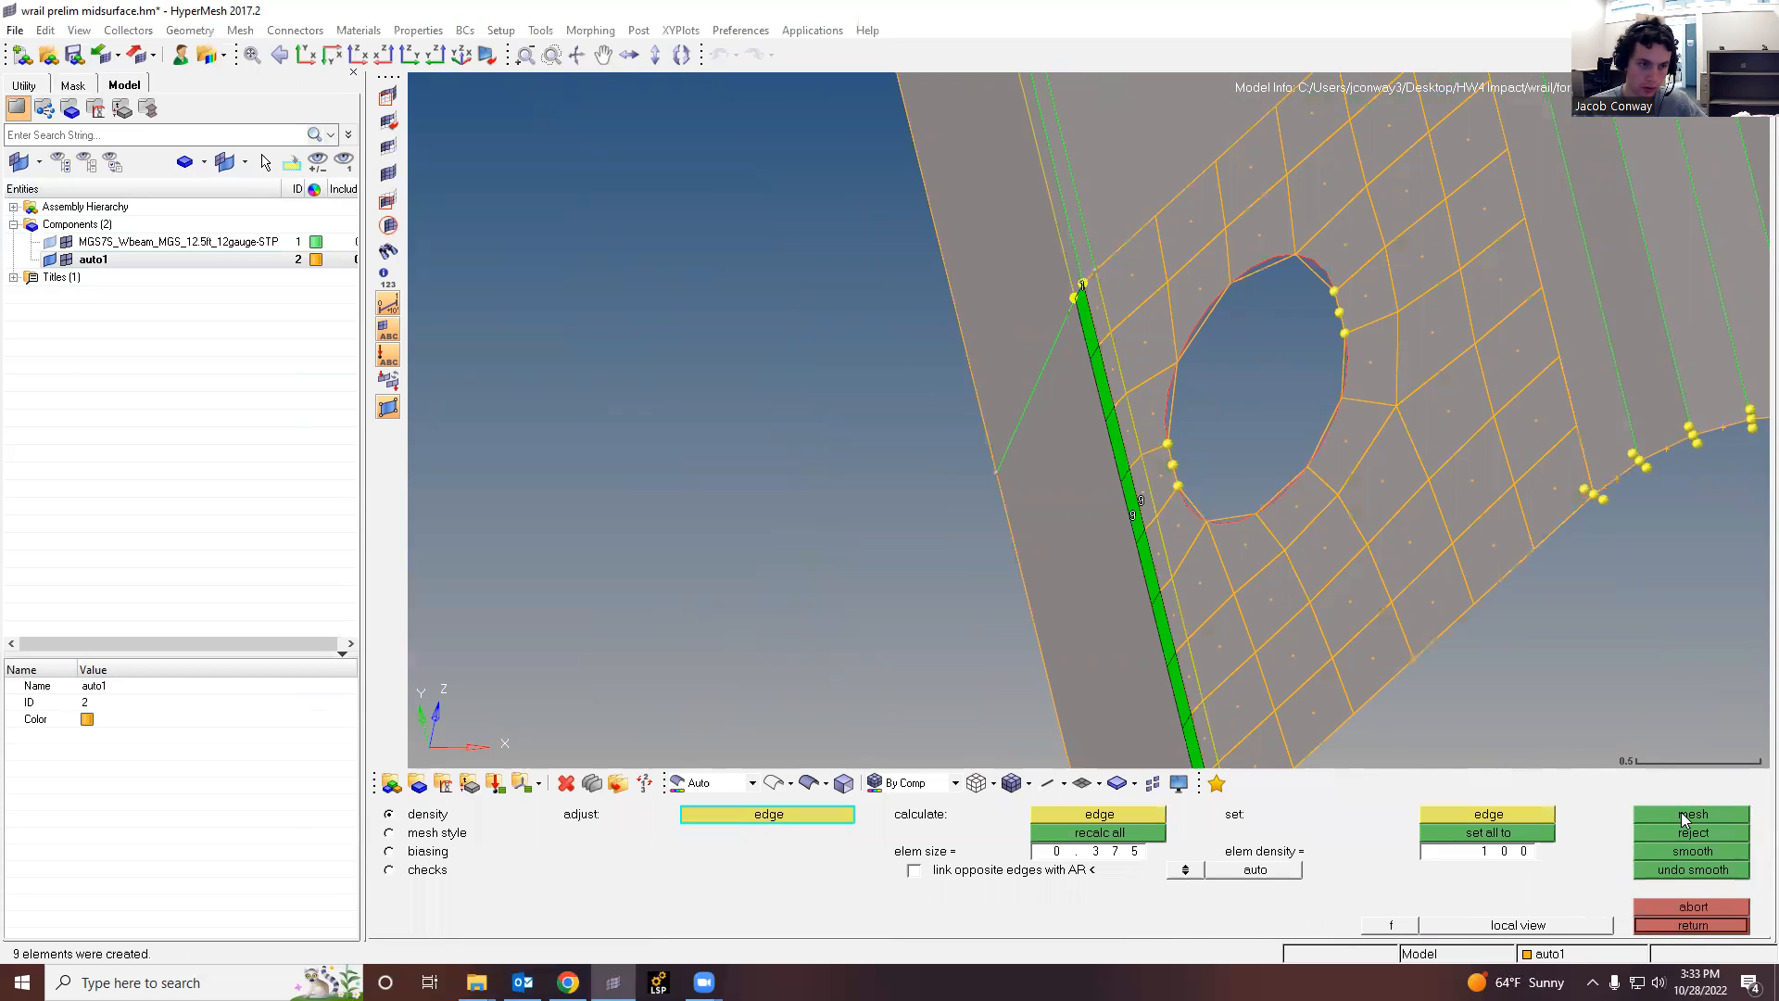
pyautogui.click(1692, 925)
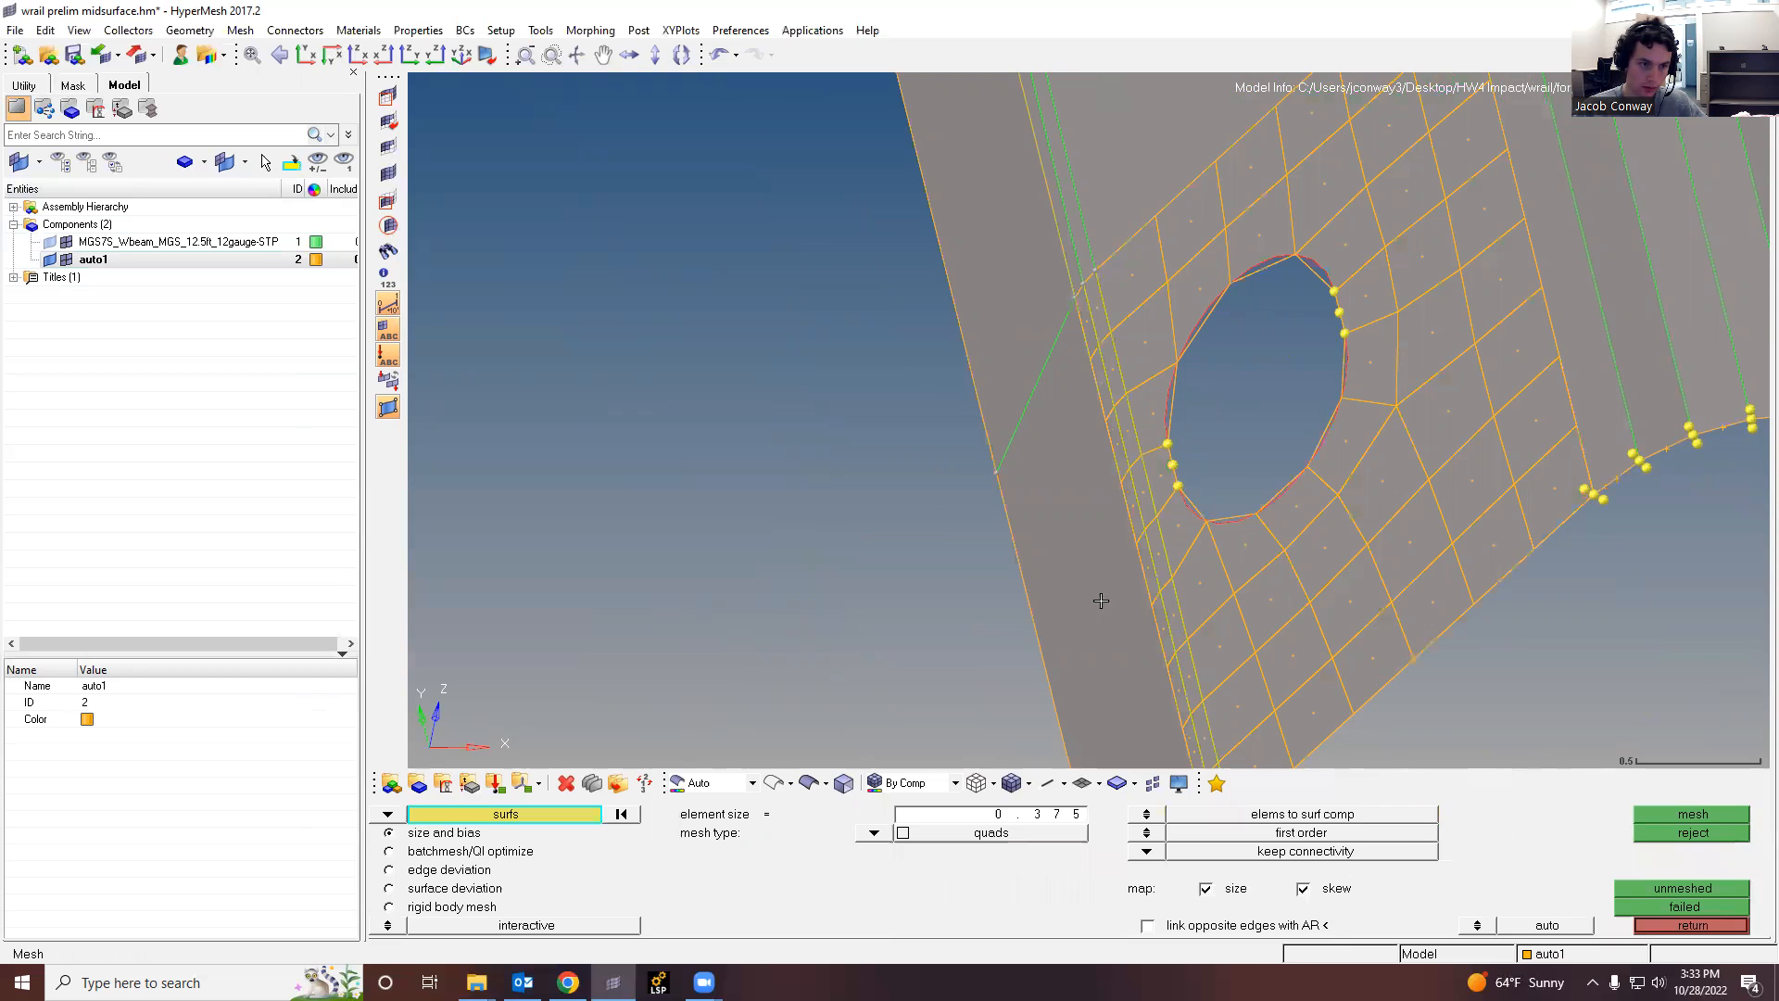
# Step: Automesh the rail's outer -X lip surface at the -Y end with quads of size 0.375 and accept the mesh
pyautogui.click(1642, 815)
pyautogui.scroll(-4, 1096, 565)
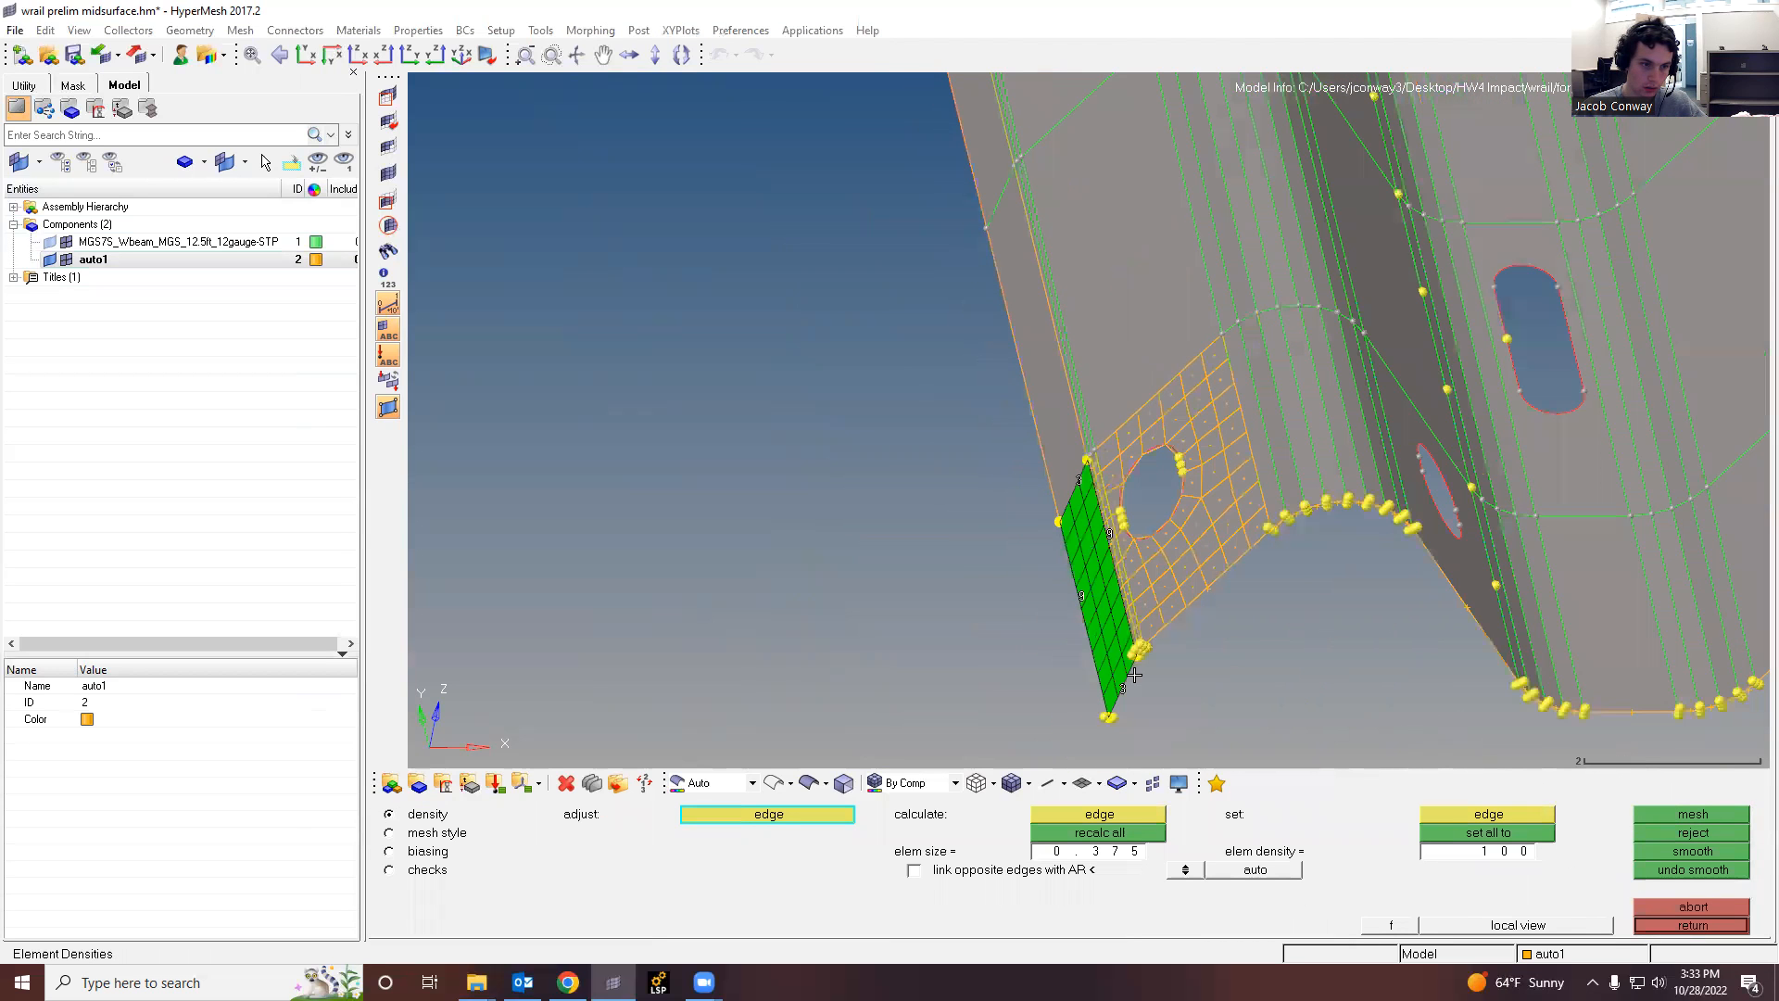
pyautogui.scroll(4, 1105, 646)
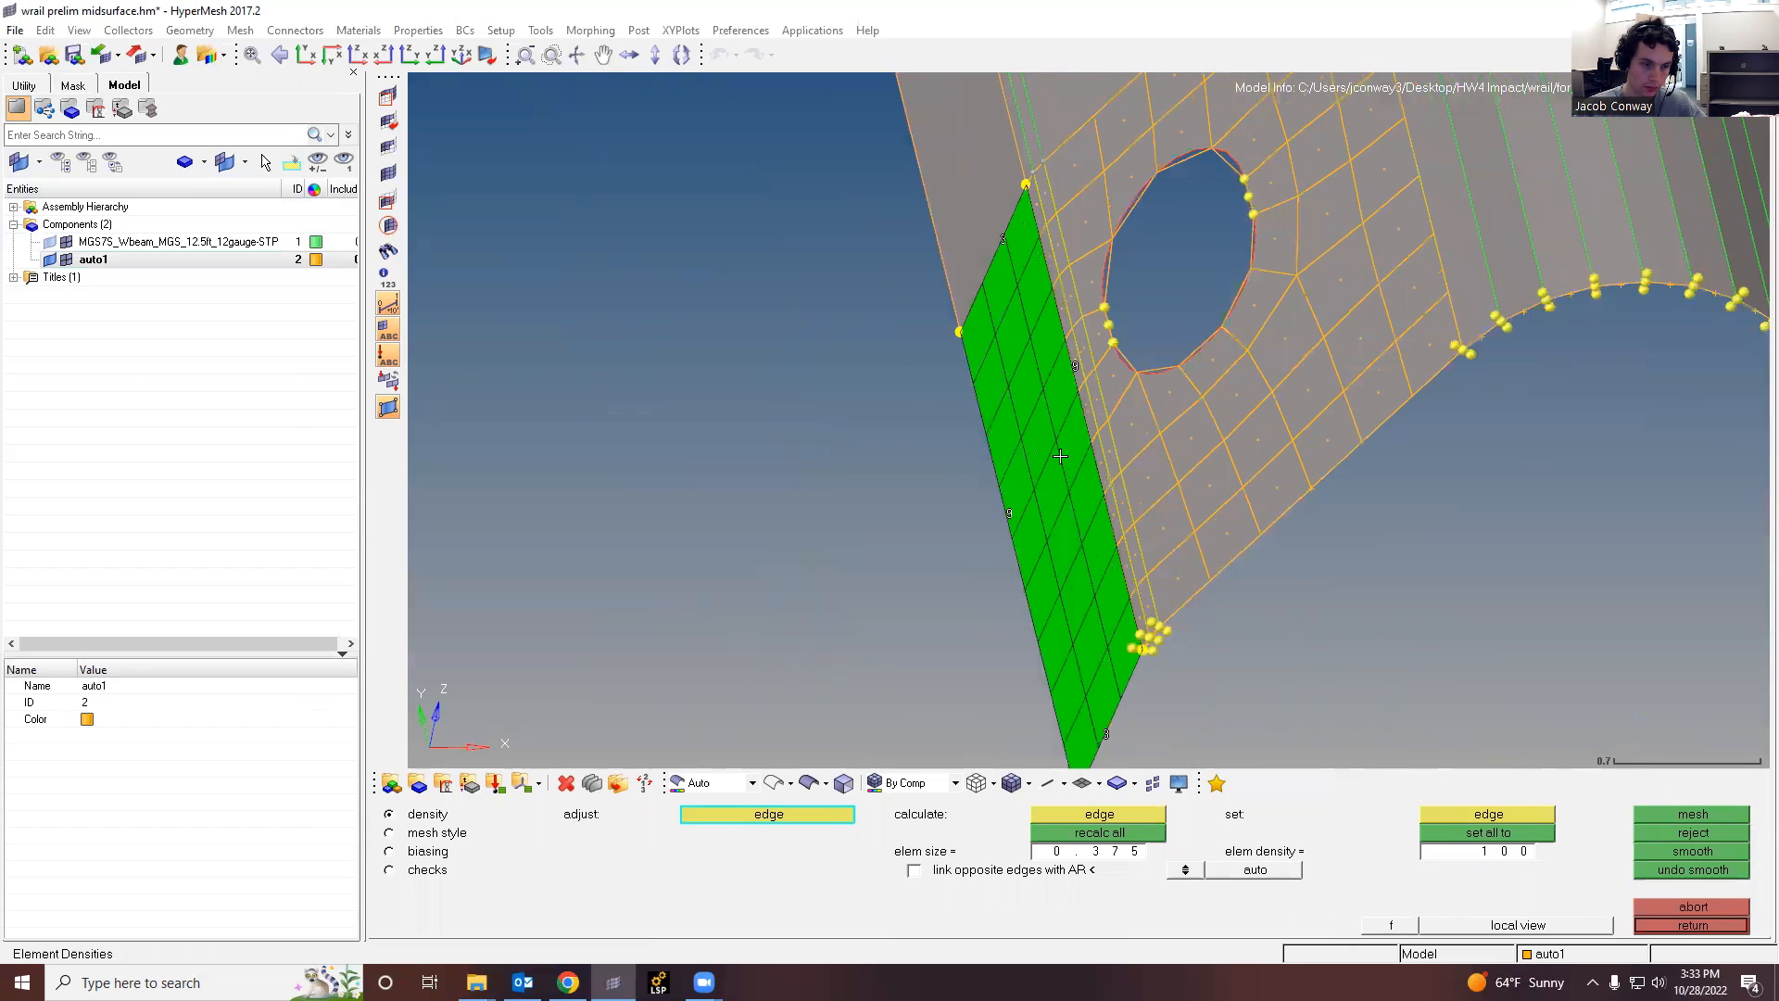
pyautogui.click(1705, 928)
# Step: Automesh the curved crest surfaces beside the meshed bolt-hole surface at the -Y end together with quads of size 0.375
pyautogui.scroll(-6, 1178, 536)
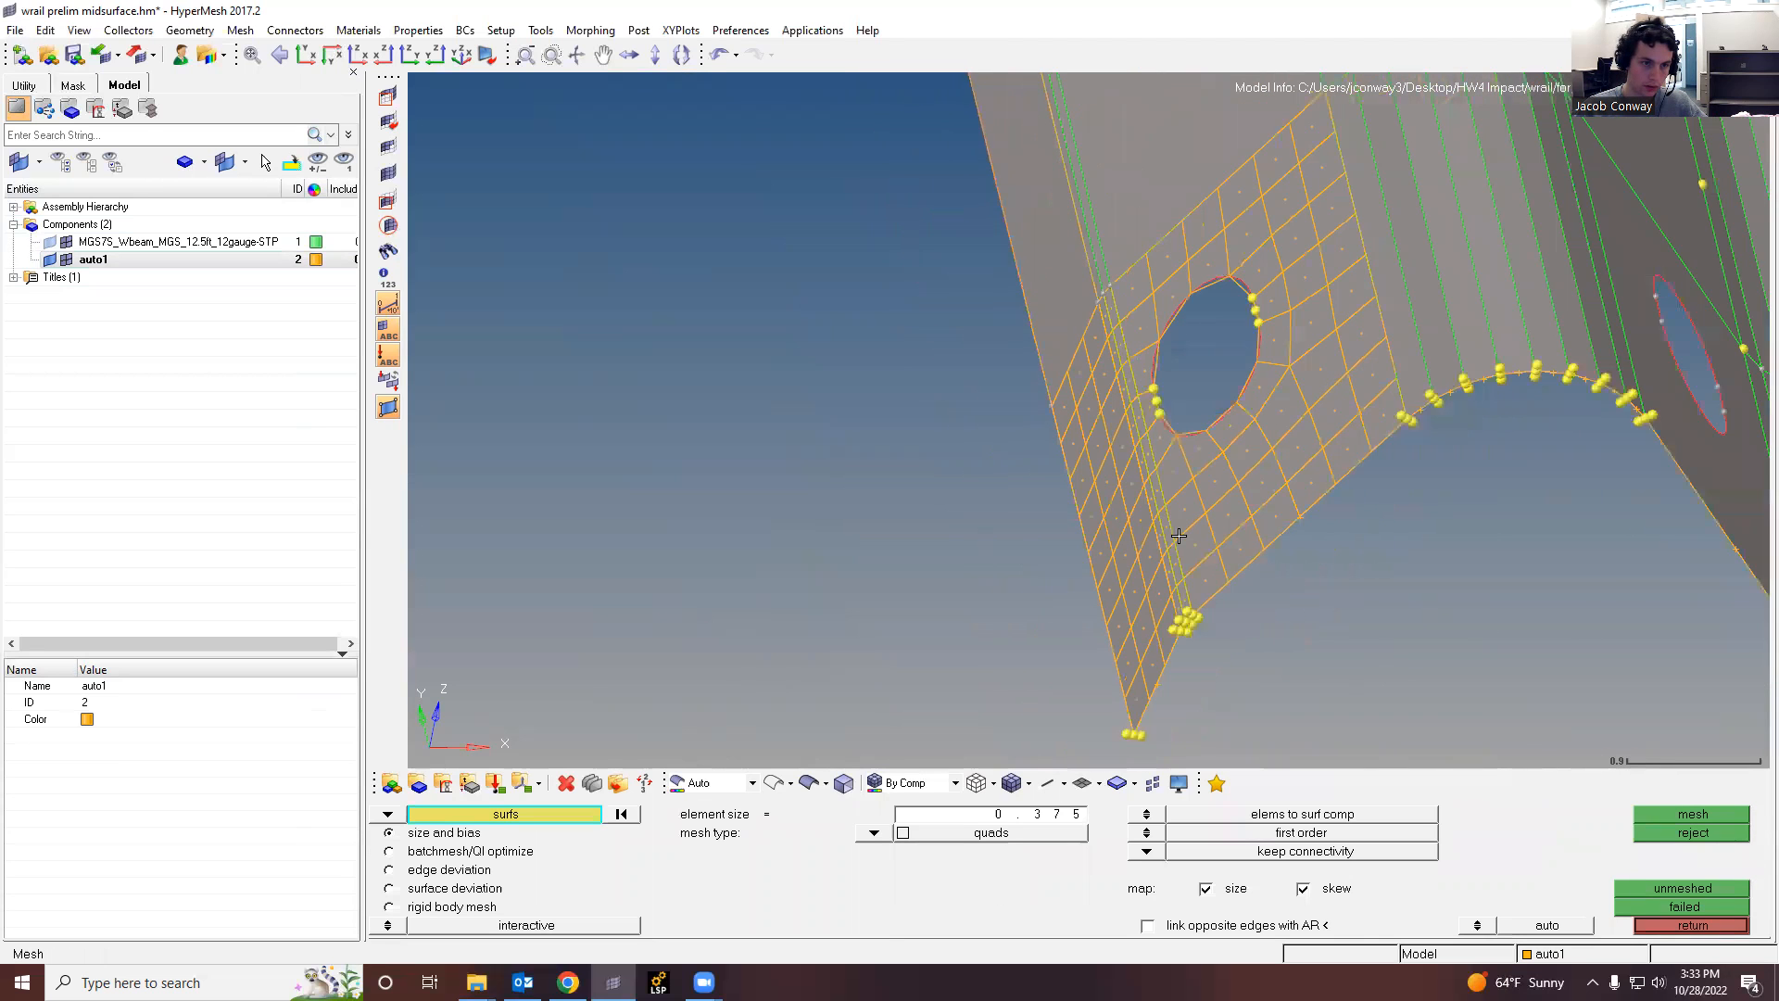
pyautogui.scroll(4, 1315, 435)
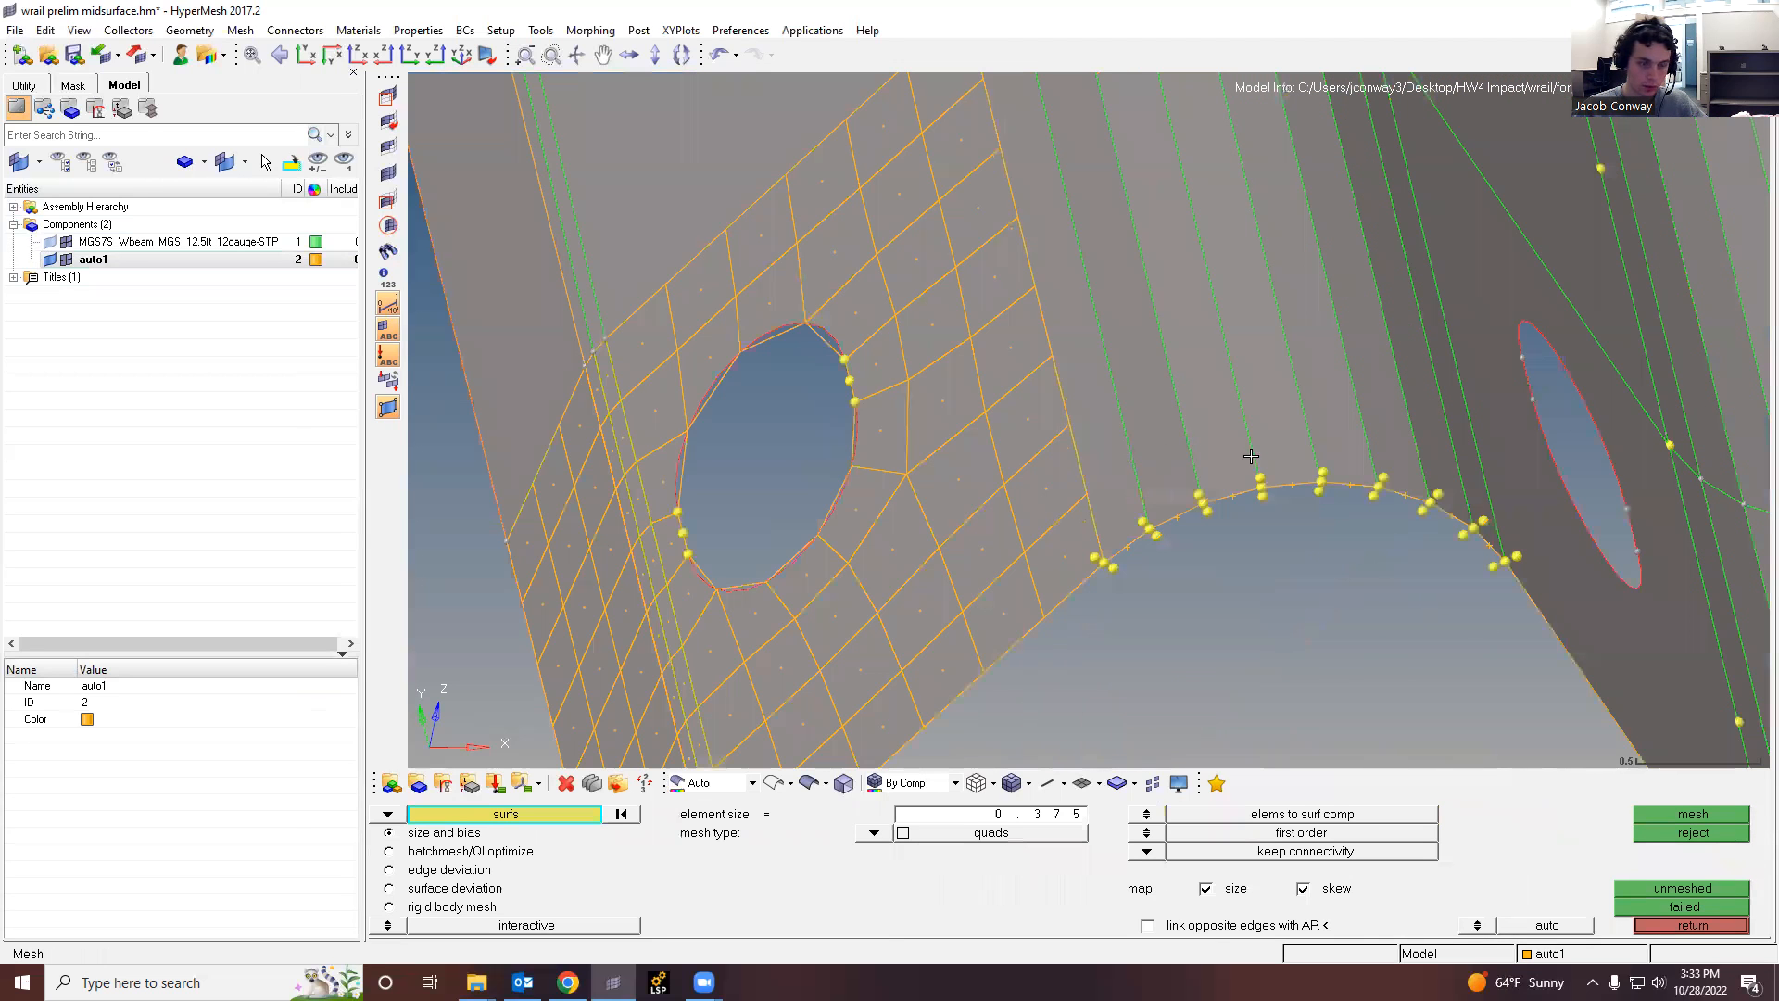
pyautogui.click(1110, 467)
pyautogui.click(1167, 452)
pyautogui.click(1214, 426)
pyautogui.click(1272, 417)
pyautogui.click(1339, 405)
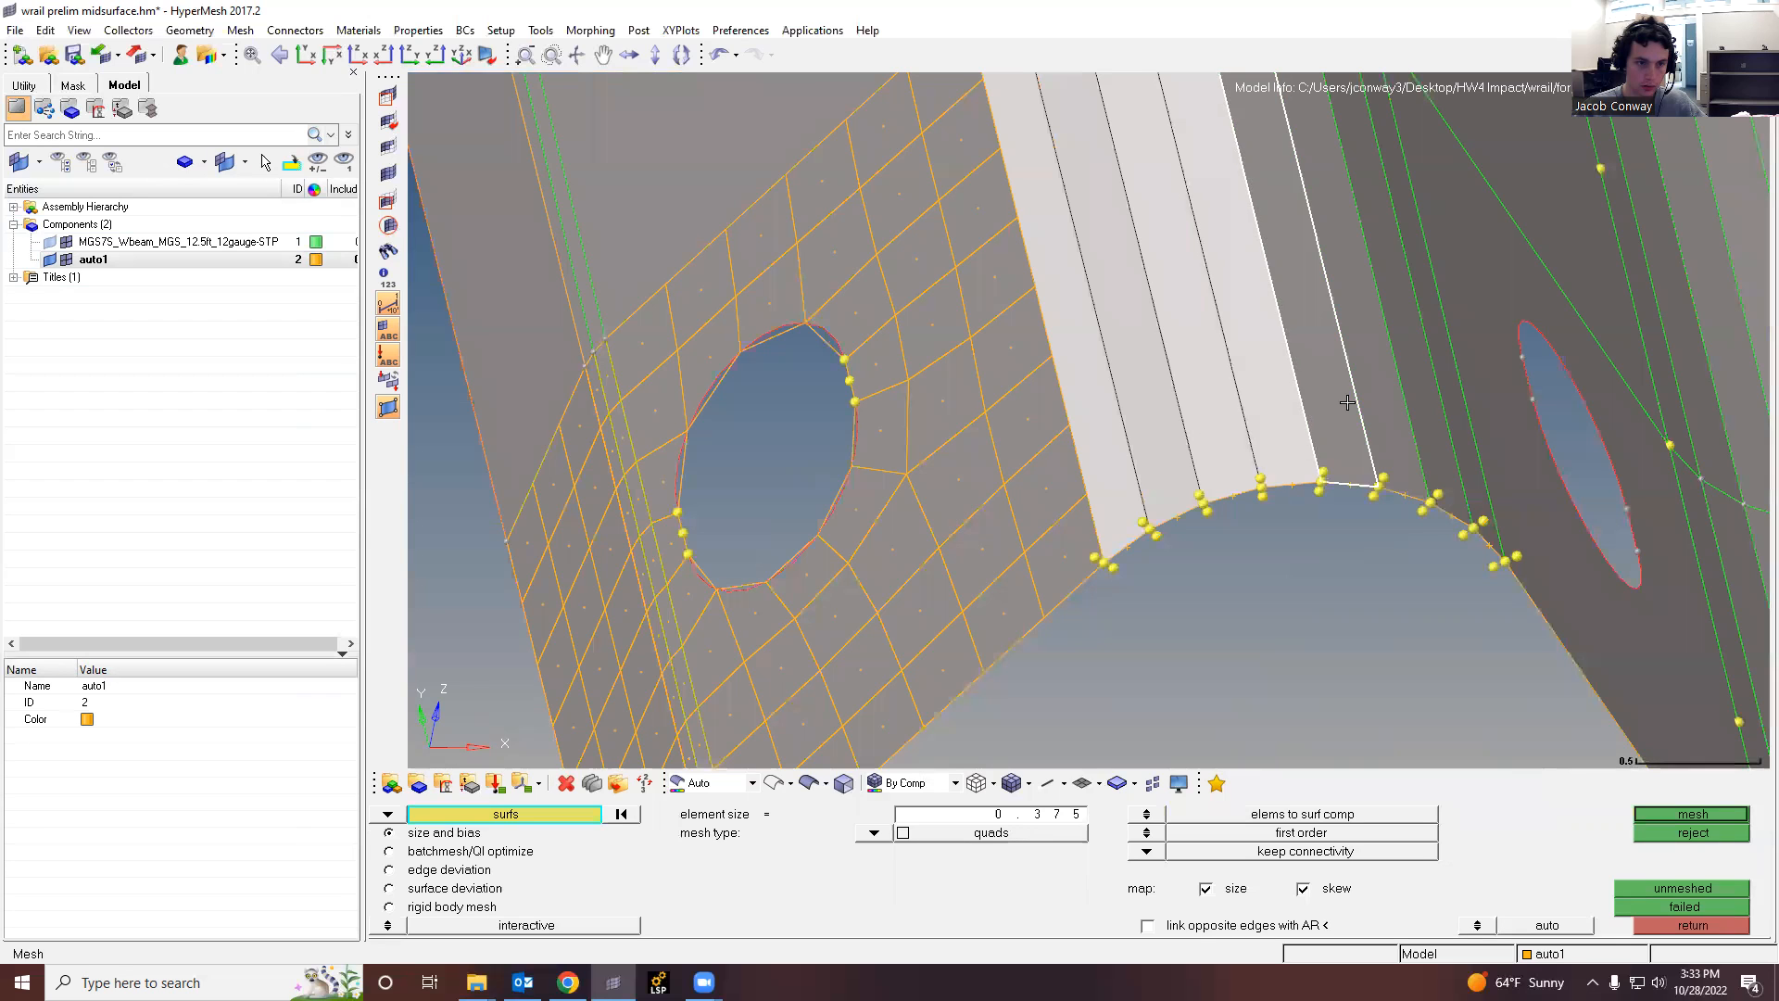
pyautogui.click(1401, 415)
pyautogui.click(1437, 426)
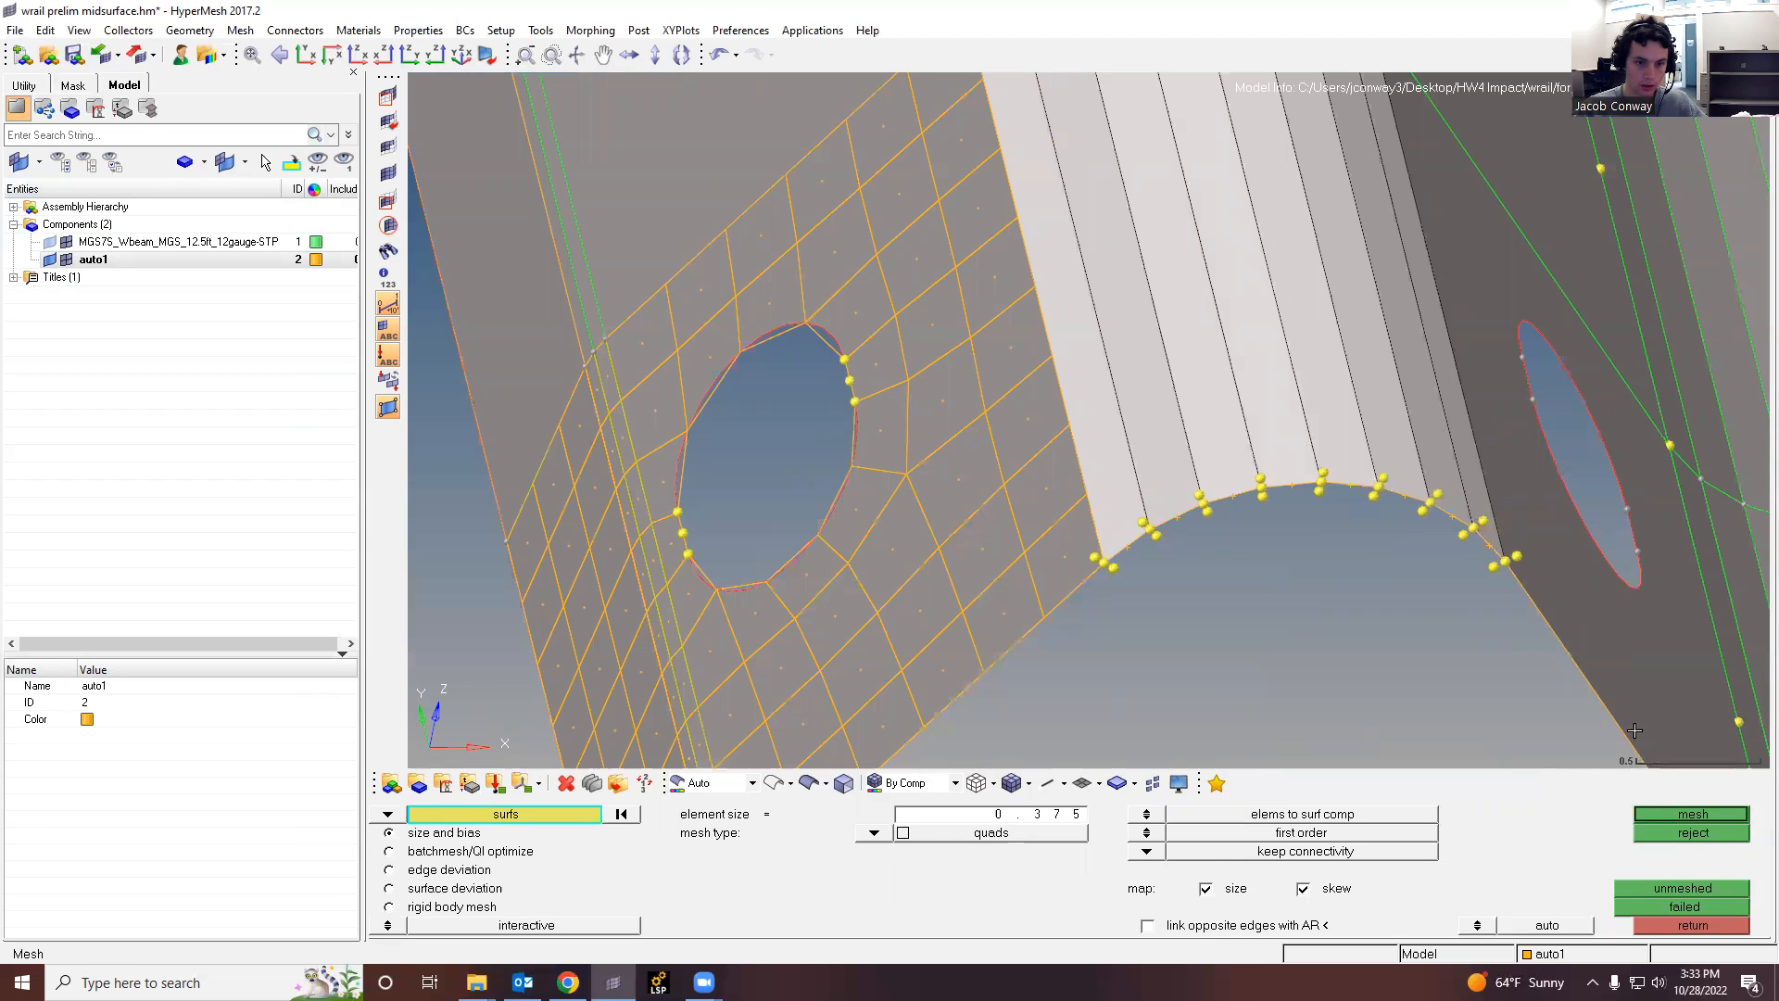
pyautogui.click(1661, 814)
pyautogui.scroll(-1, 1262, 606)
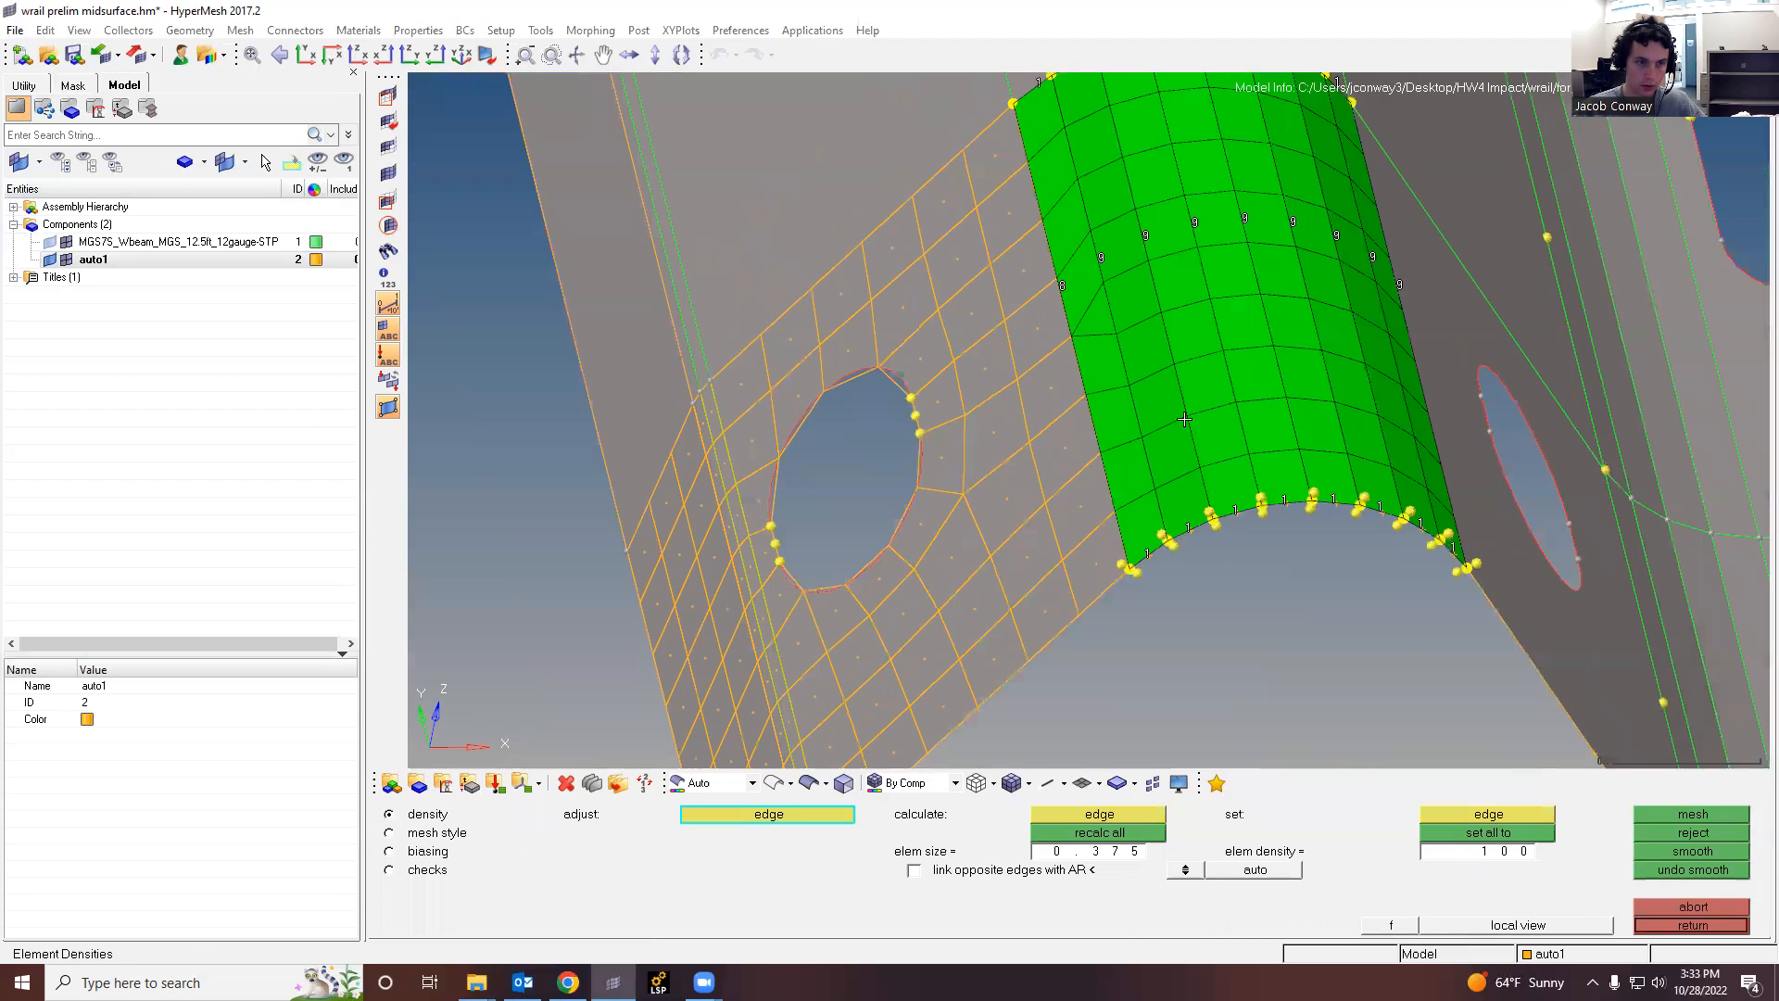
# Step: Set the element density to 8 on the crest's lengthwise edge farthest from the meshed bolt hole and remesh
pyautogui.scroll(2, 1102, 249)
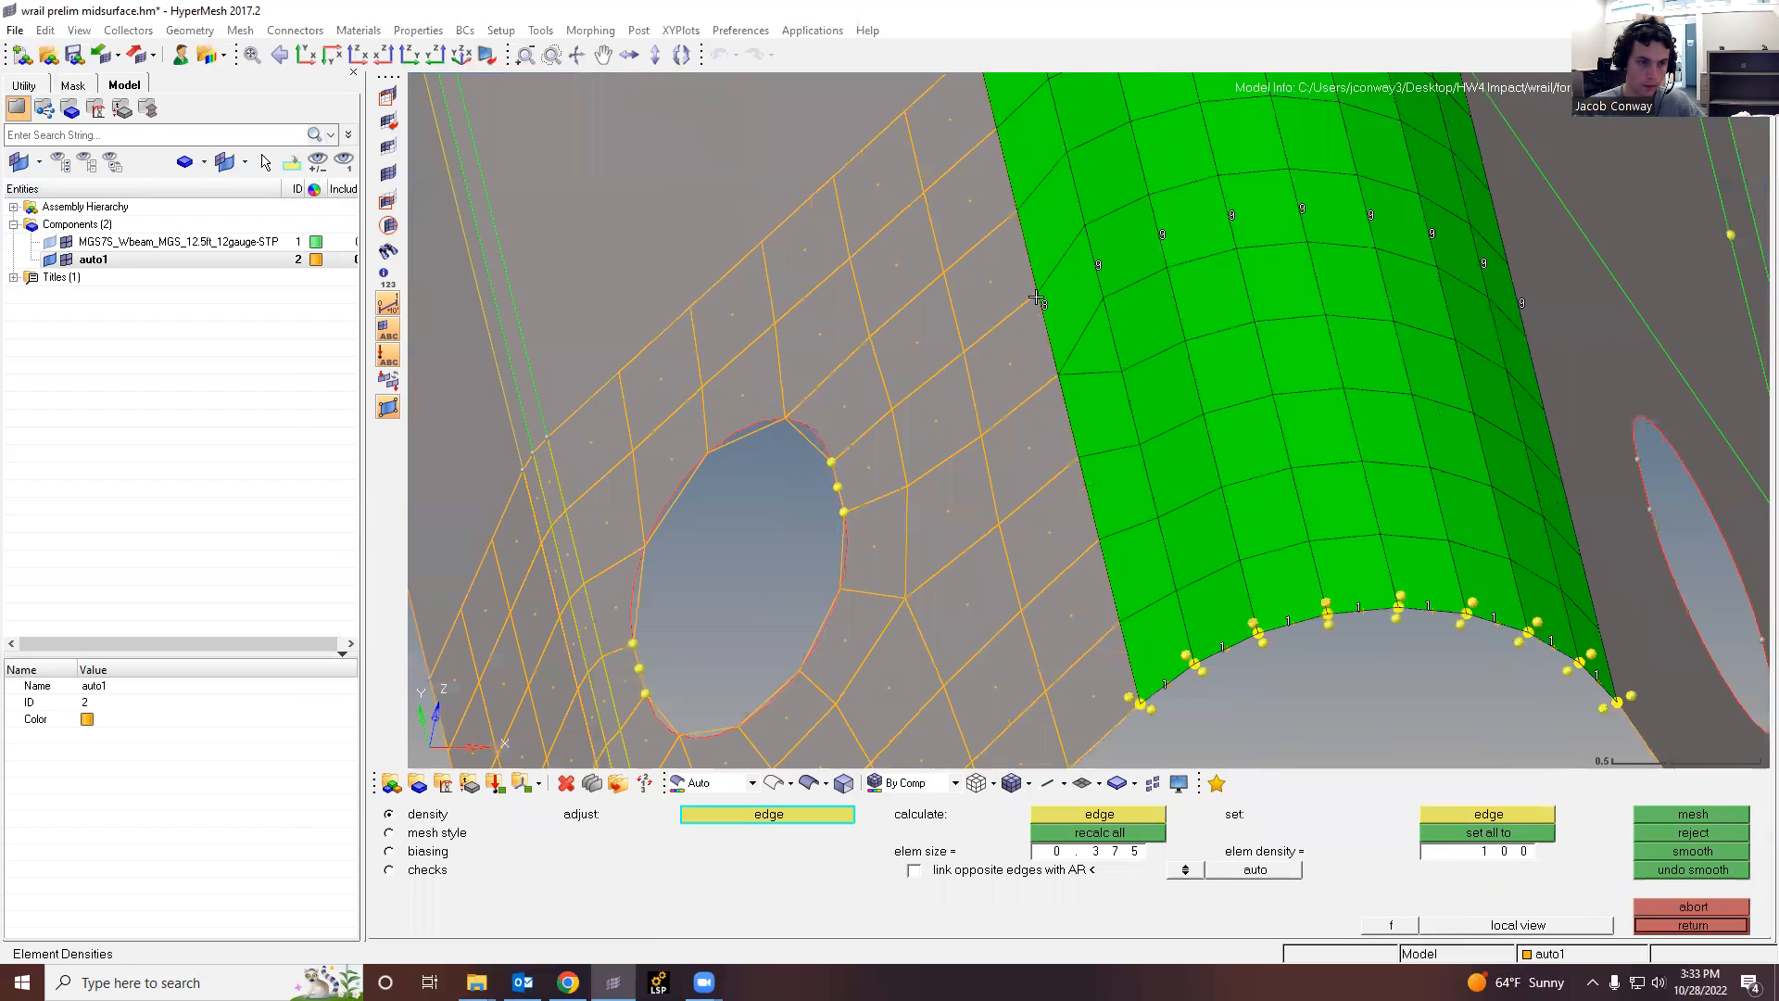
pyautogui.click(1522, 305)
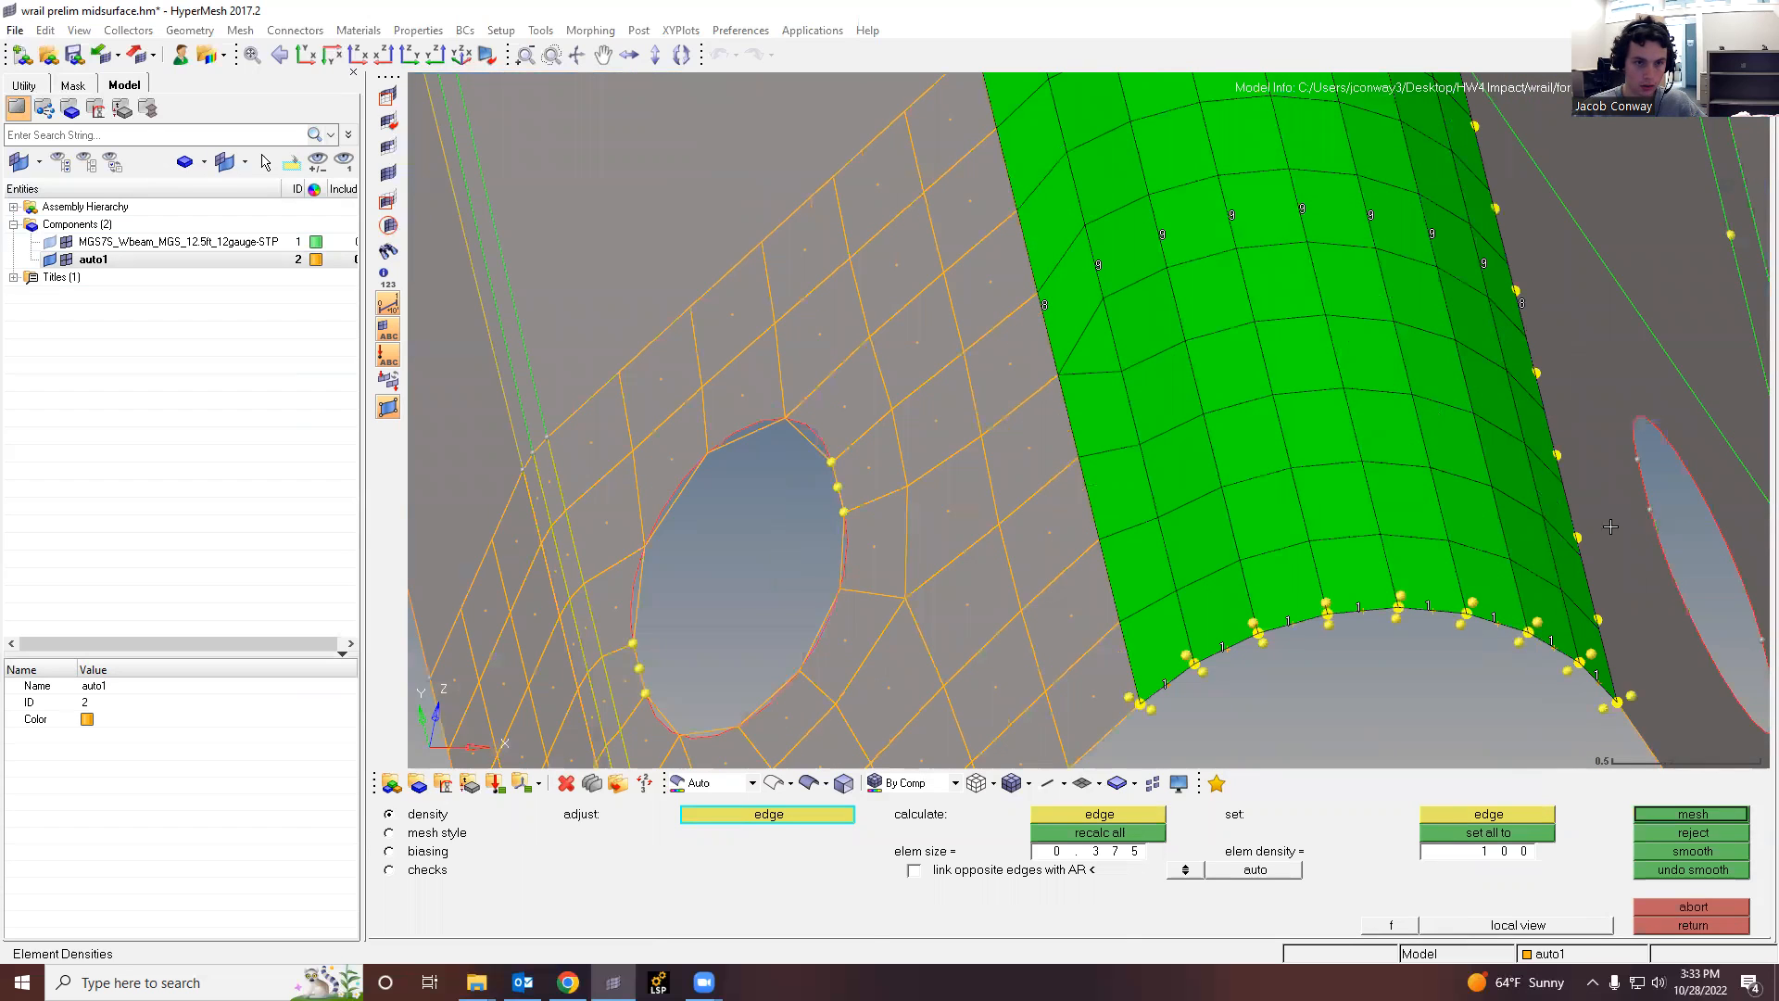
pyautogui.click(1711, 817)
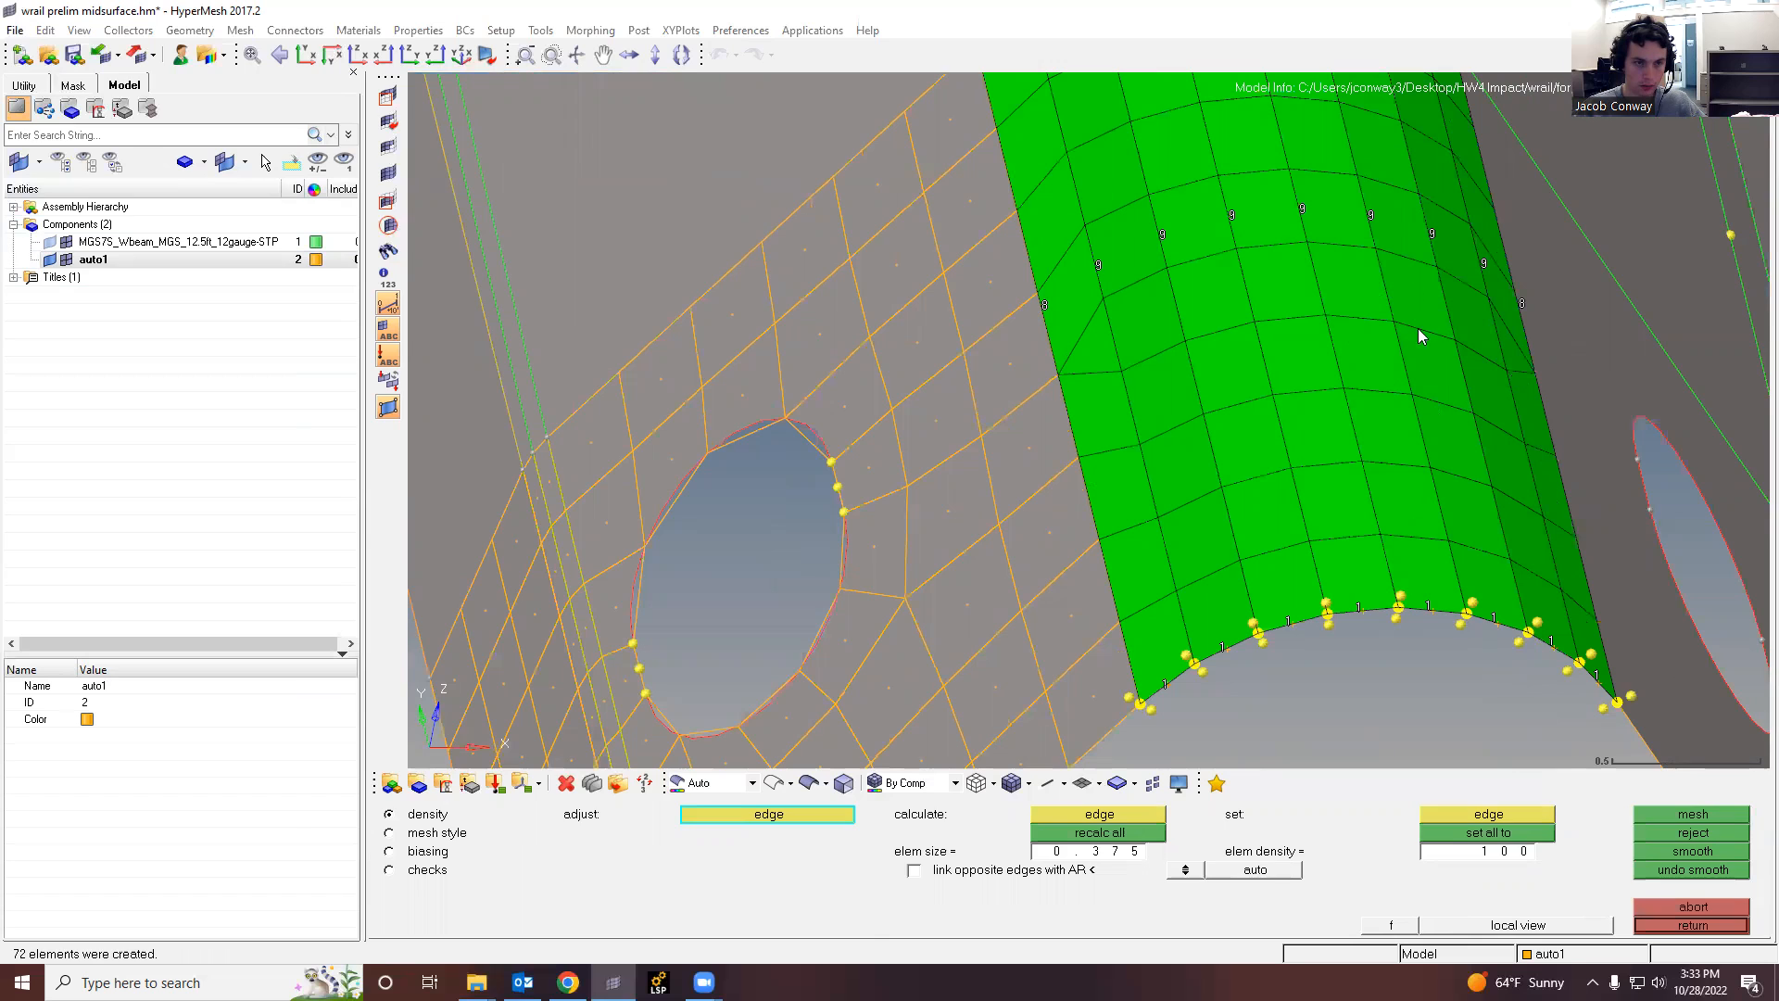
# Step: Lower the element density of the crest's interior lengthwise edges to 8 and remesh the curved surfaces
pyautogui.rightClick(1100, 260)
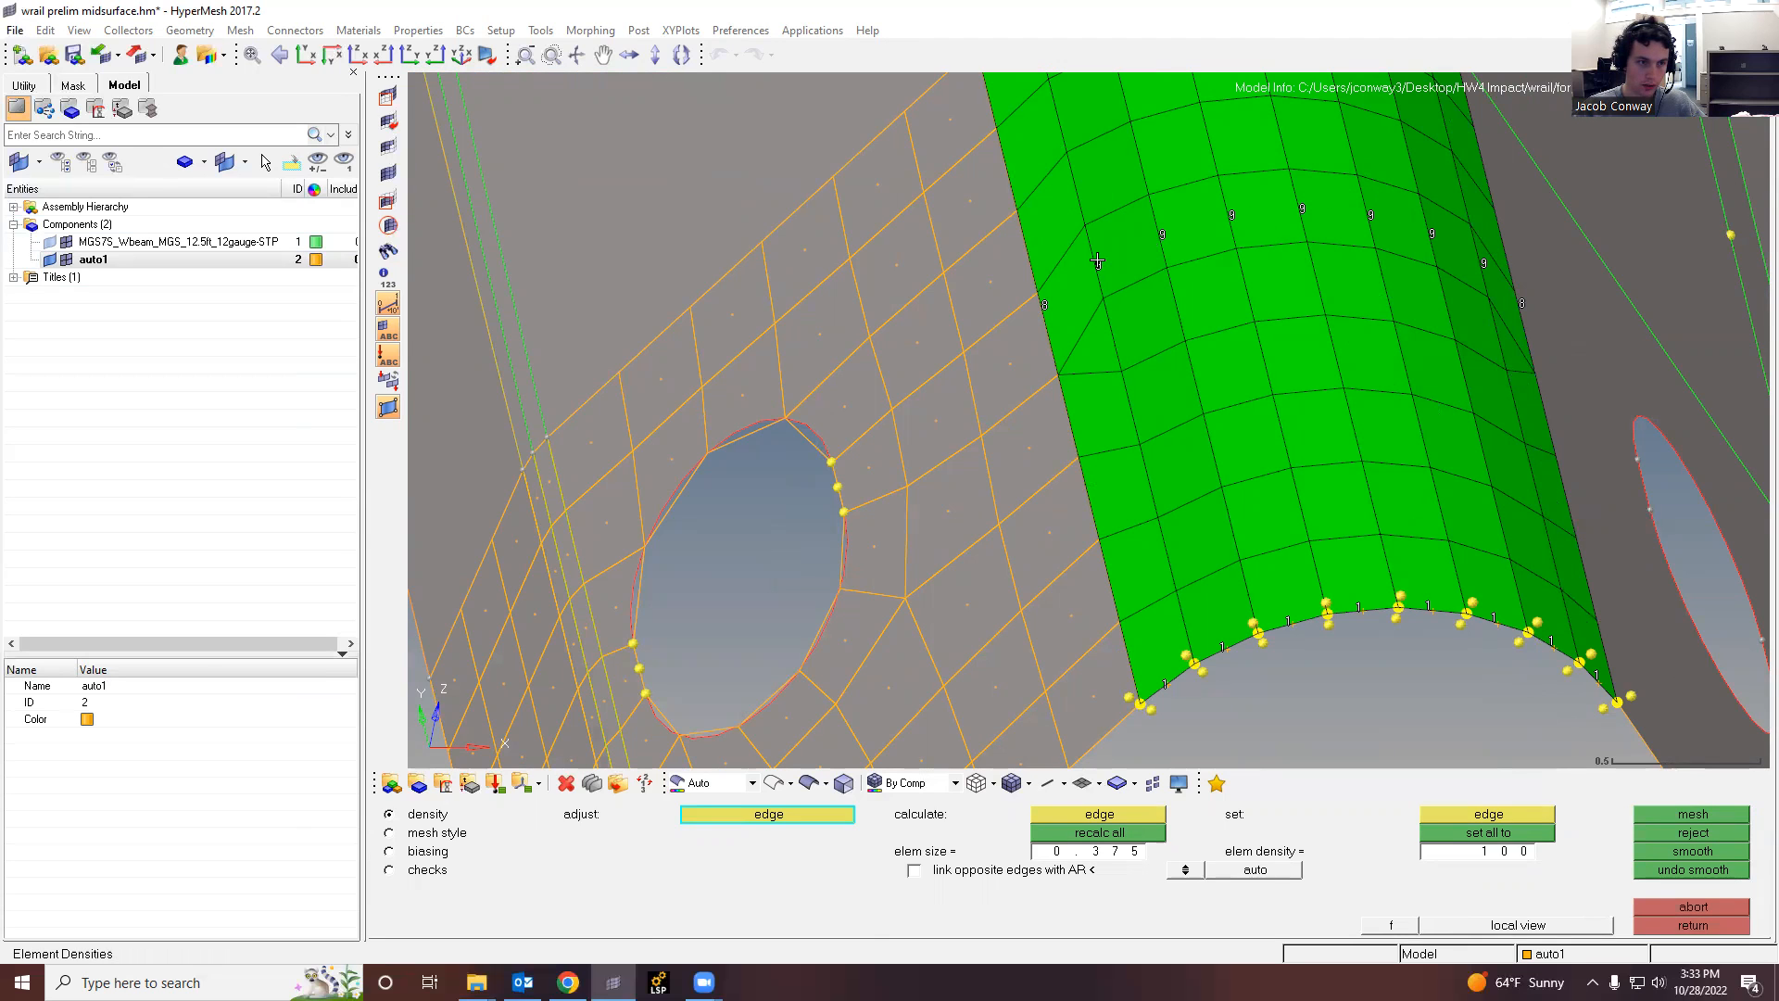
pyautogui.rightClick(1164, 236)
pyautogui.rightClick(1232, 215)
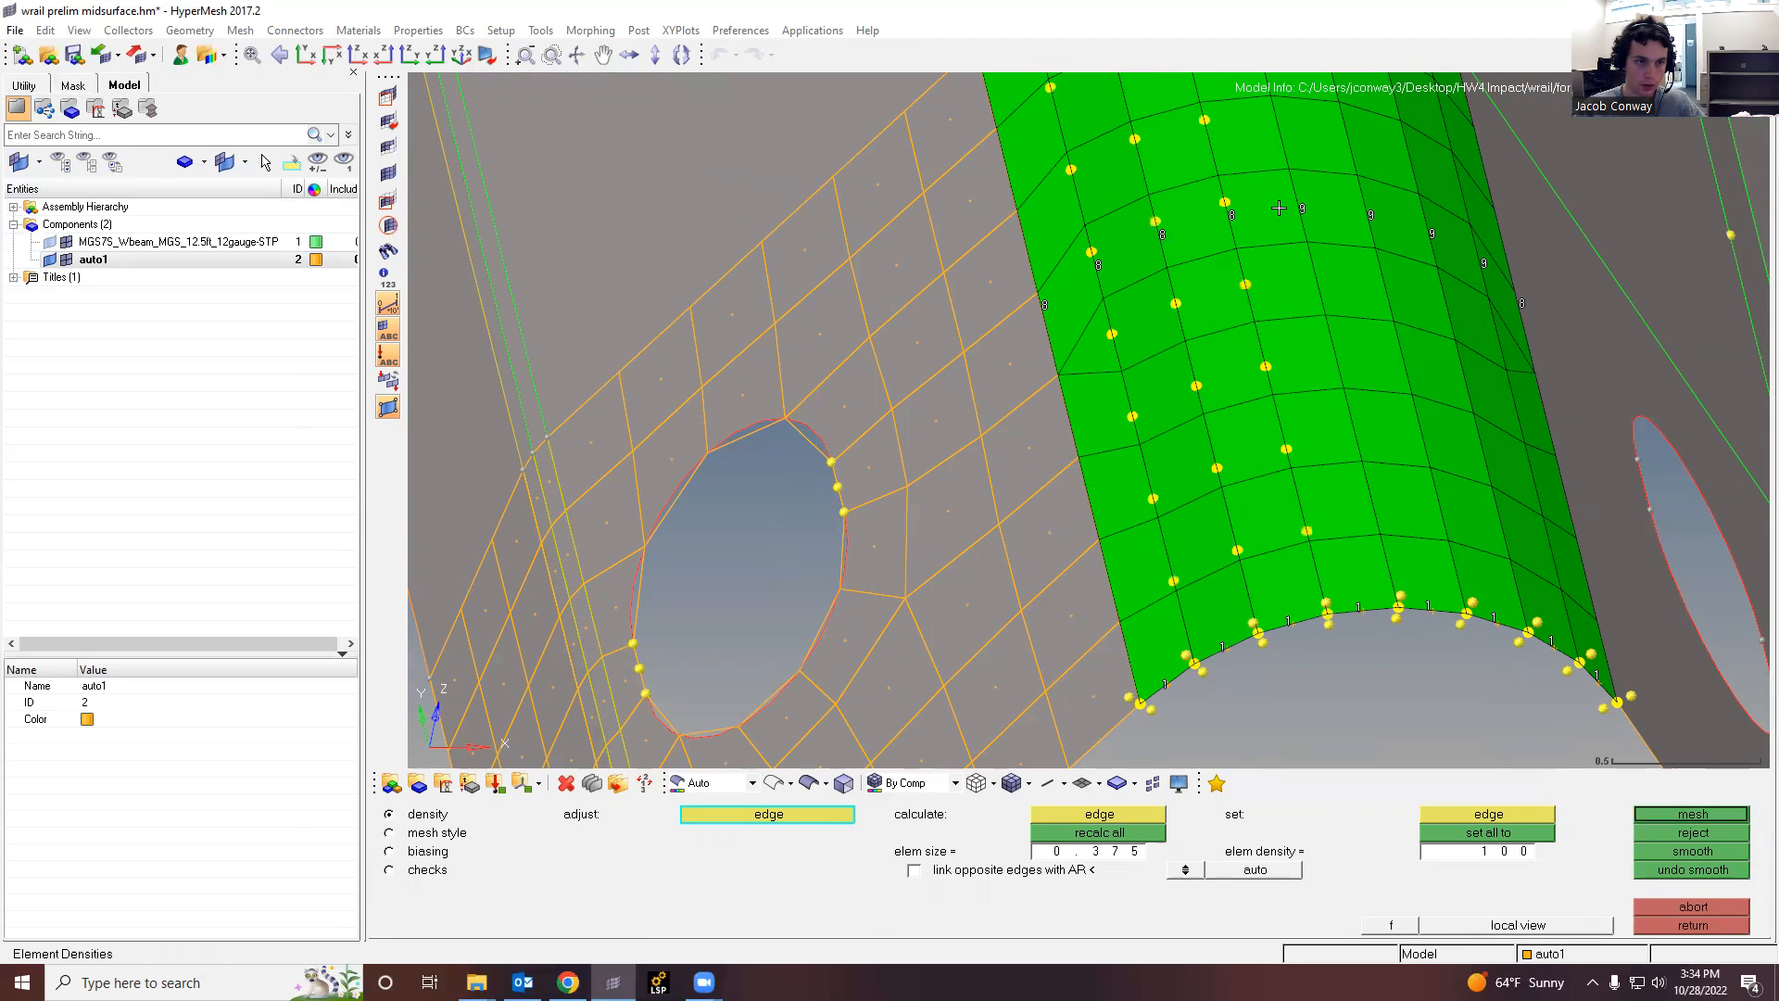
pyautogui.rightClick(1302, 208)
pyautogui.rightClick(1370, 215)
pyautogui.rightClick(1431, 234)
pyautogui.rightClick(1482, 261)
pyautogui.click(1703, 815)
# Step: Examine the remeshed crest and the unmeshed surfaces across the central valley and its neighbouring bolt holes
pyautogui.scroll(-3, 1299, 667)
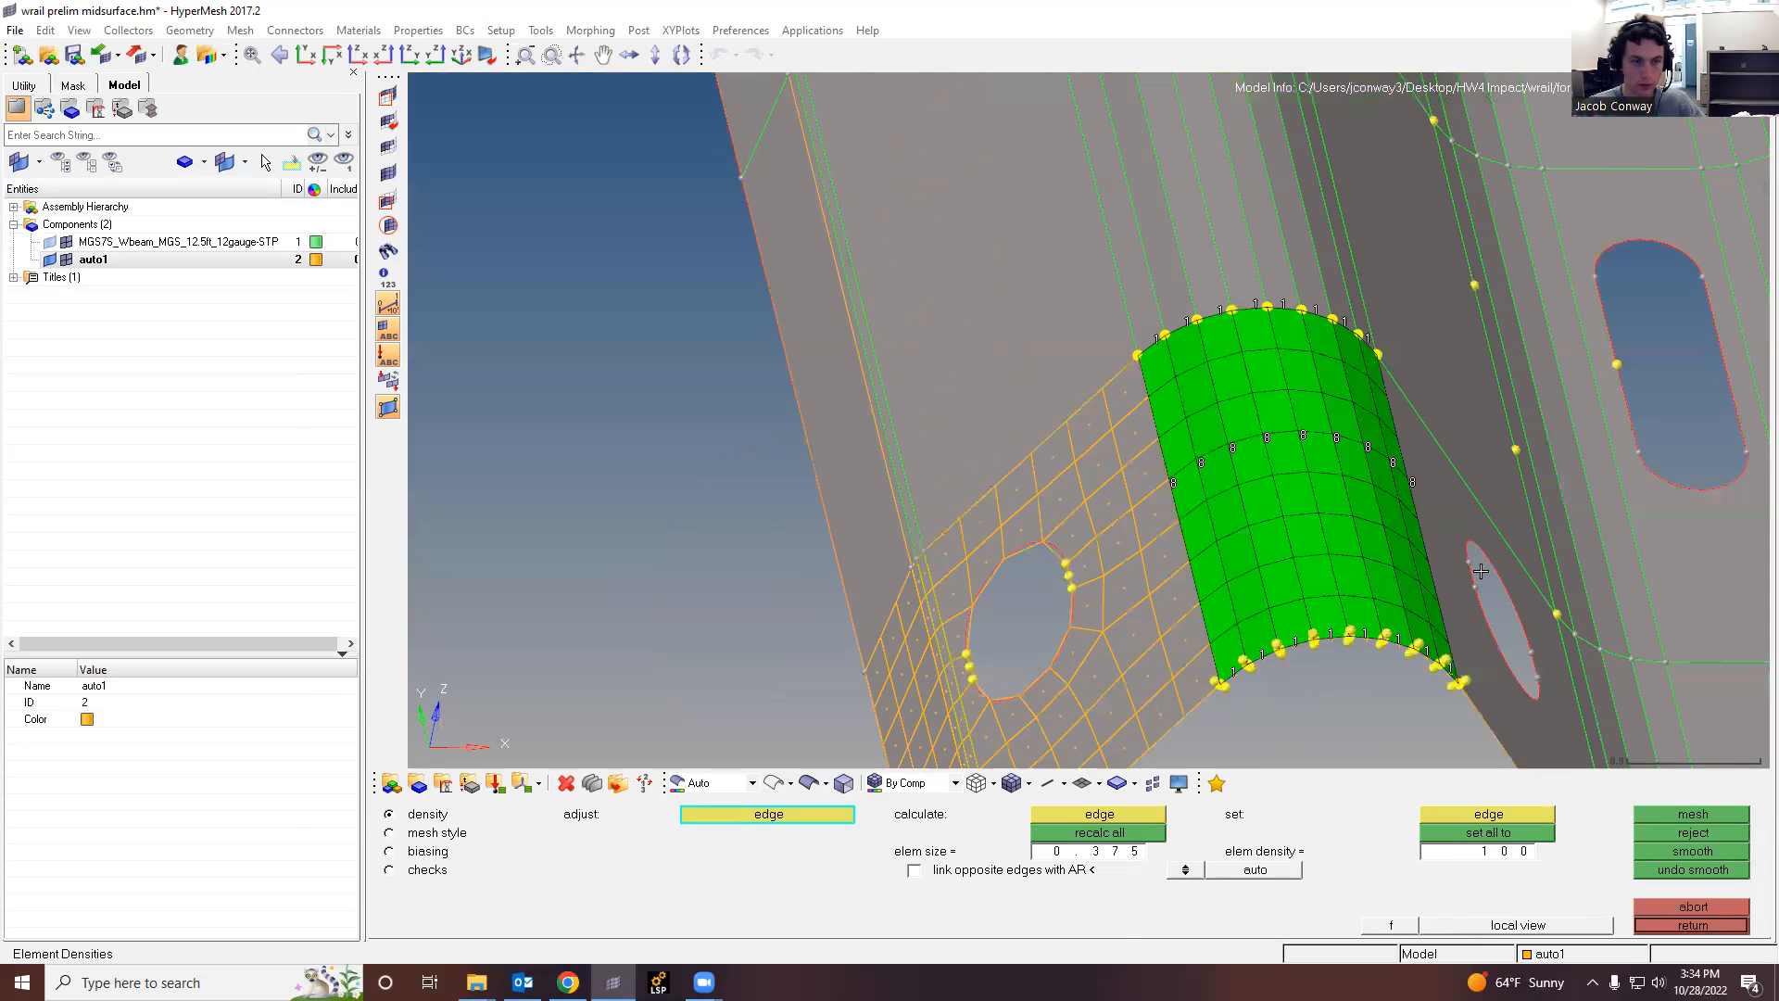
pyautogui.scroll(3, 1473, 567)
pyautogui.keyDown('ctrl'); pyautogui.moveTo(828, 359); pyautogui.dragTo(683, 358, button='right'); pyautogui.keyUp('ctrl')
pyautogui.scroll(-3, 899, 580)
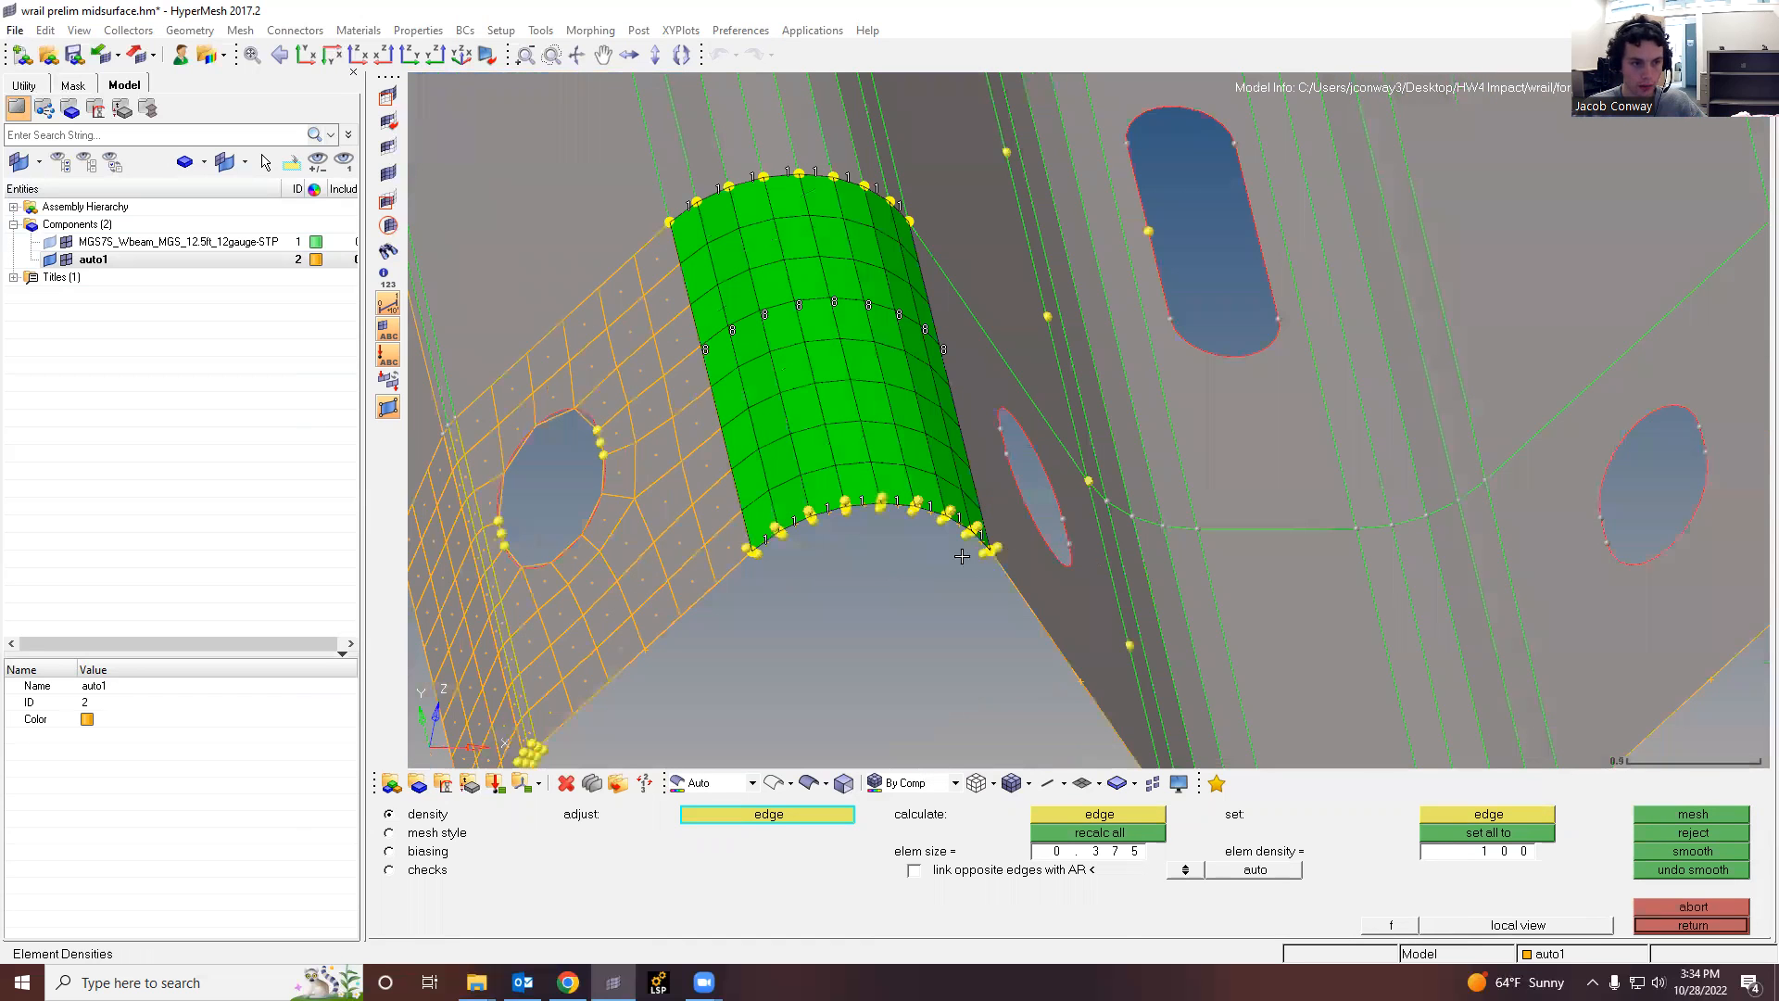
pyautogui.scroll(4, 824, 472)
pyautogui.moveTo(795, 465)
pyautogui.keyDown('ctrl'); pyautogui.mouseDown()
pyautogui.moveTo(817, 459)
pyautogui.moveTo(804, 491)
pyautogui.mouseUp(); pyautogui.keyUp('ctrl')
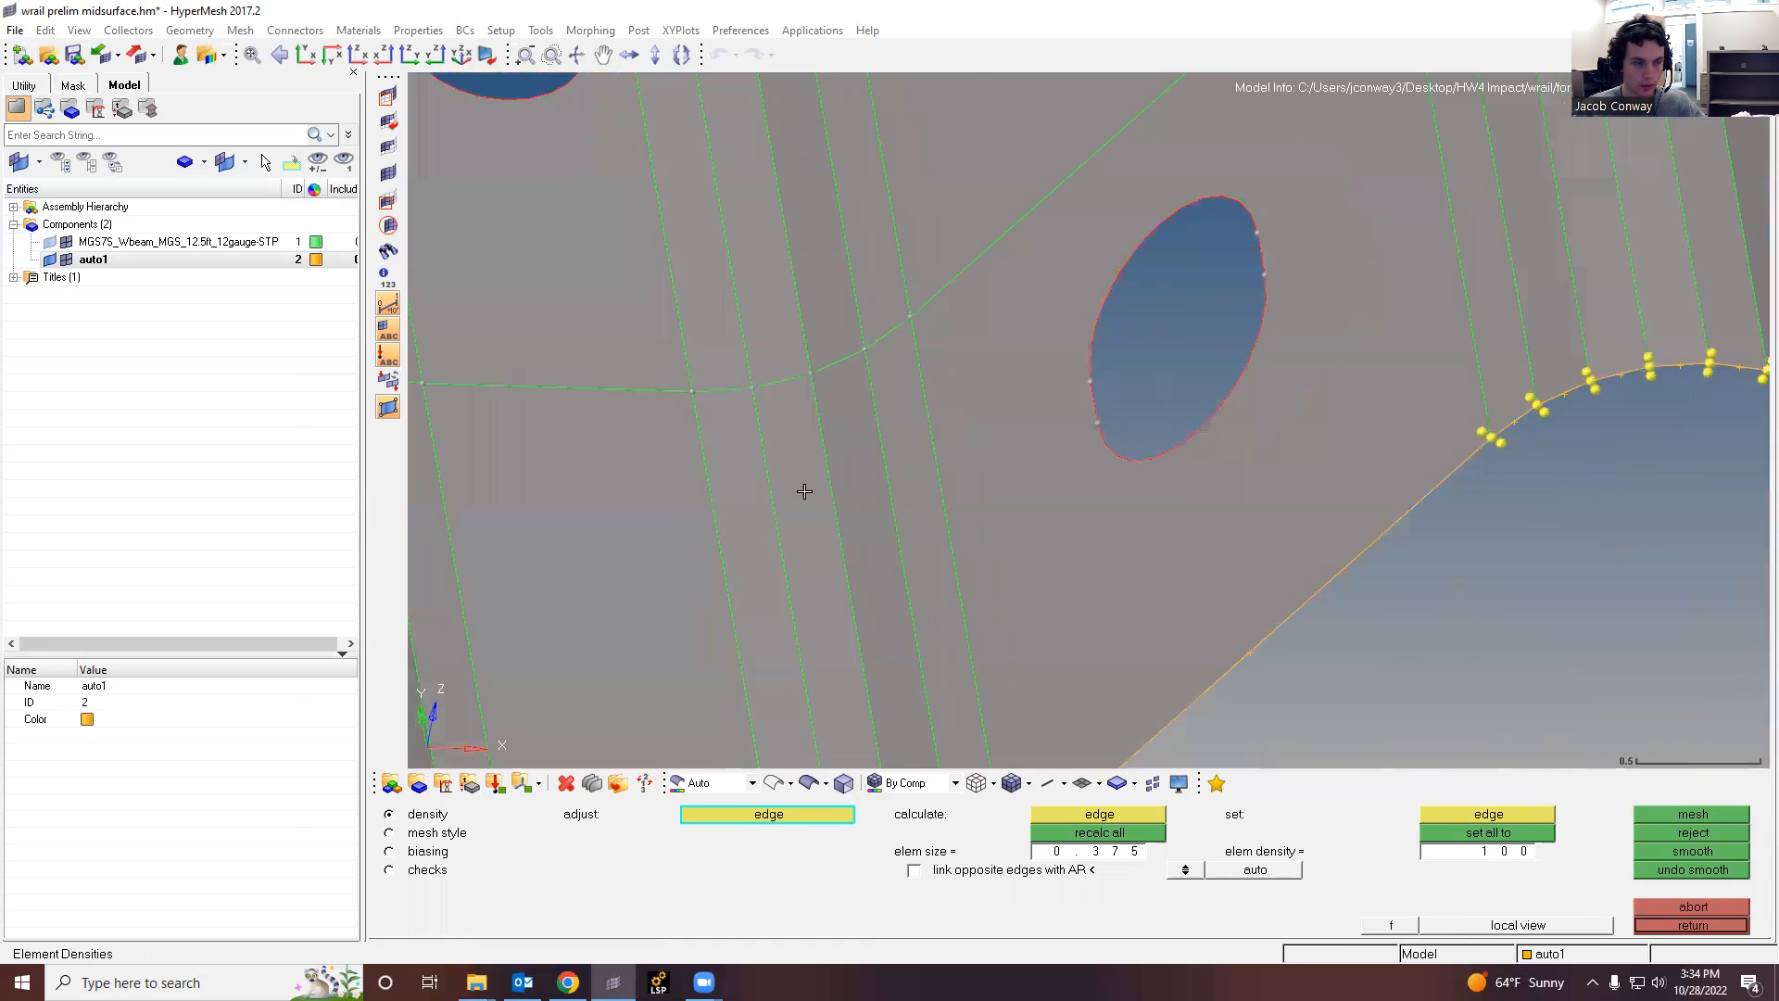
pyautogui.scroll(-3, 804, 491)
pyautogui.scroll(2, 545, 483)
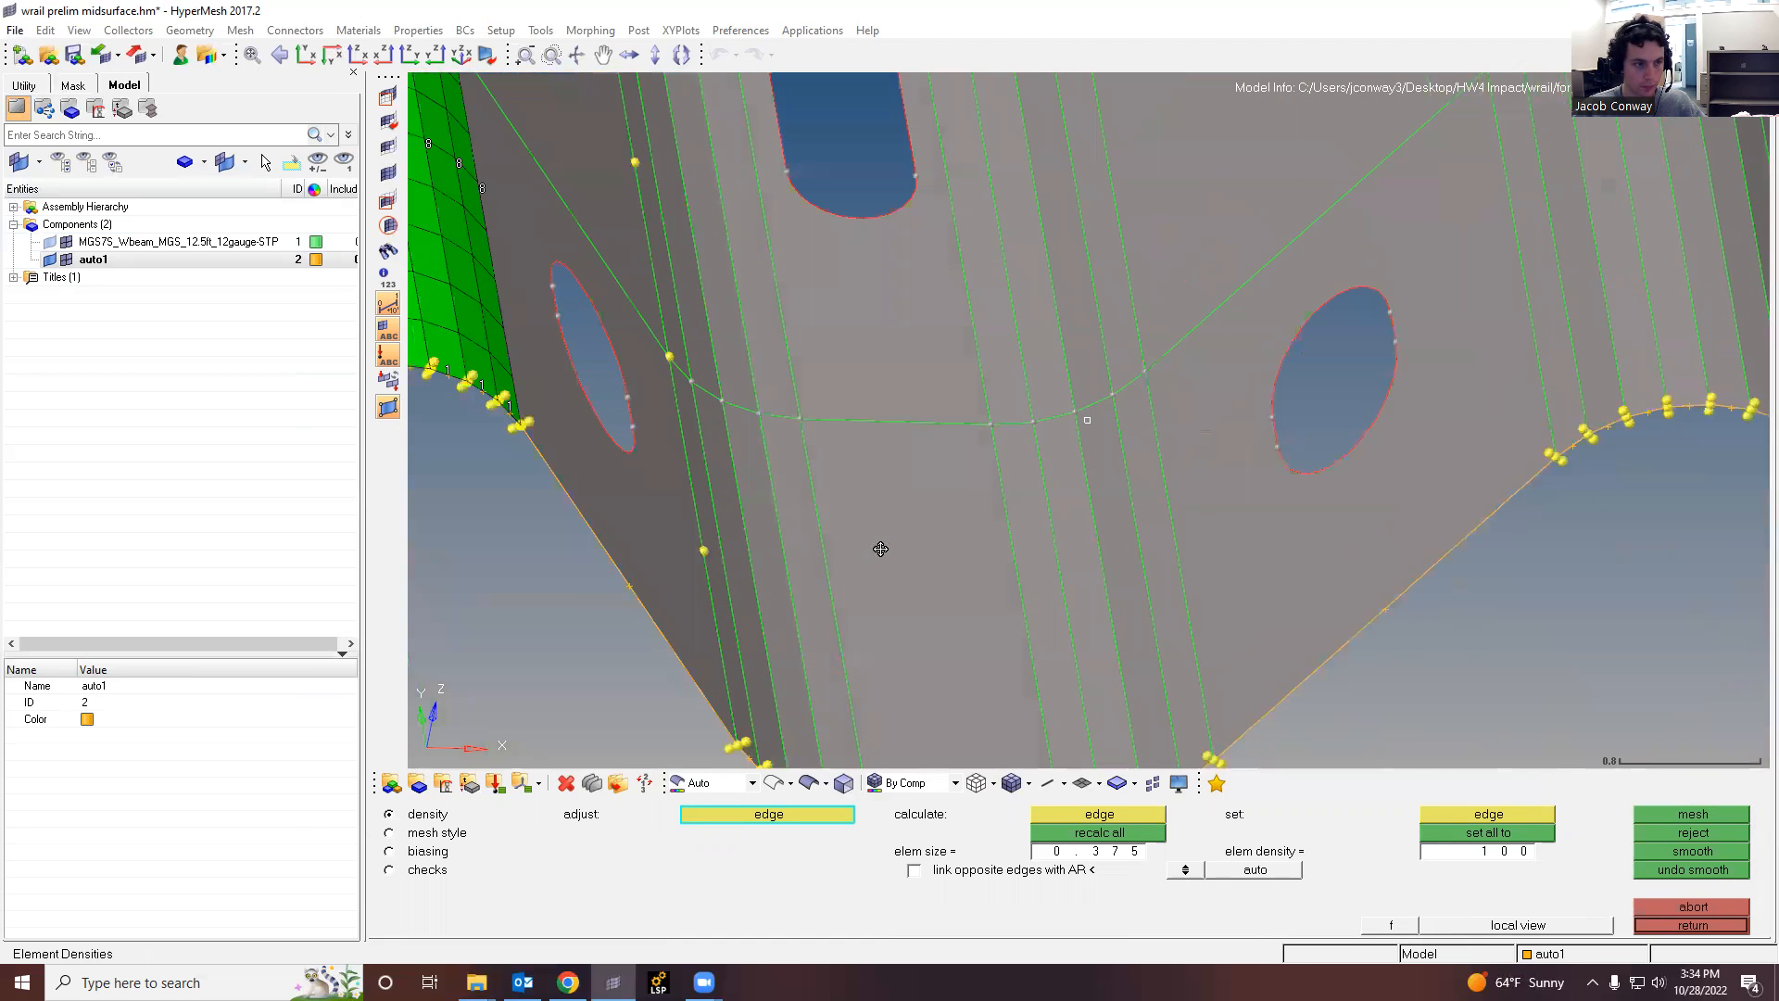
pyautogui.scroll(-2, 880, 549)
pyautogui.scroll(-3, 876, 553)
pyautogui.scroll(1, 876, 533)
pyautogui.scroll(2, 873, 524)
# Step: Accept the crest mesh and automesh the adjoining sloped surface around the next bolt hole with quads of size 0.375
pyautogui.click(1712, 927)
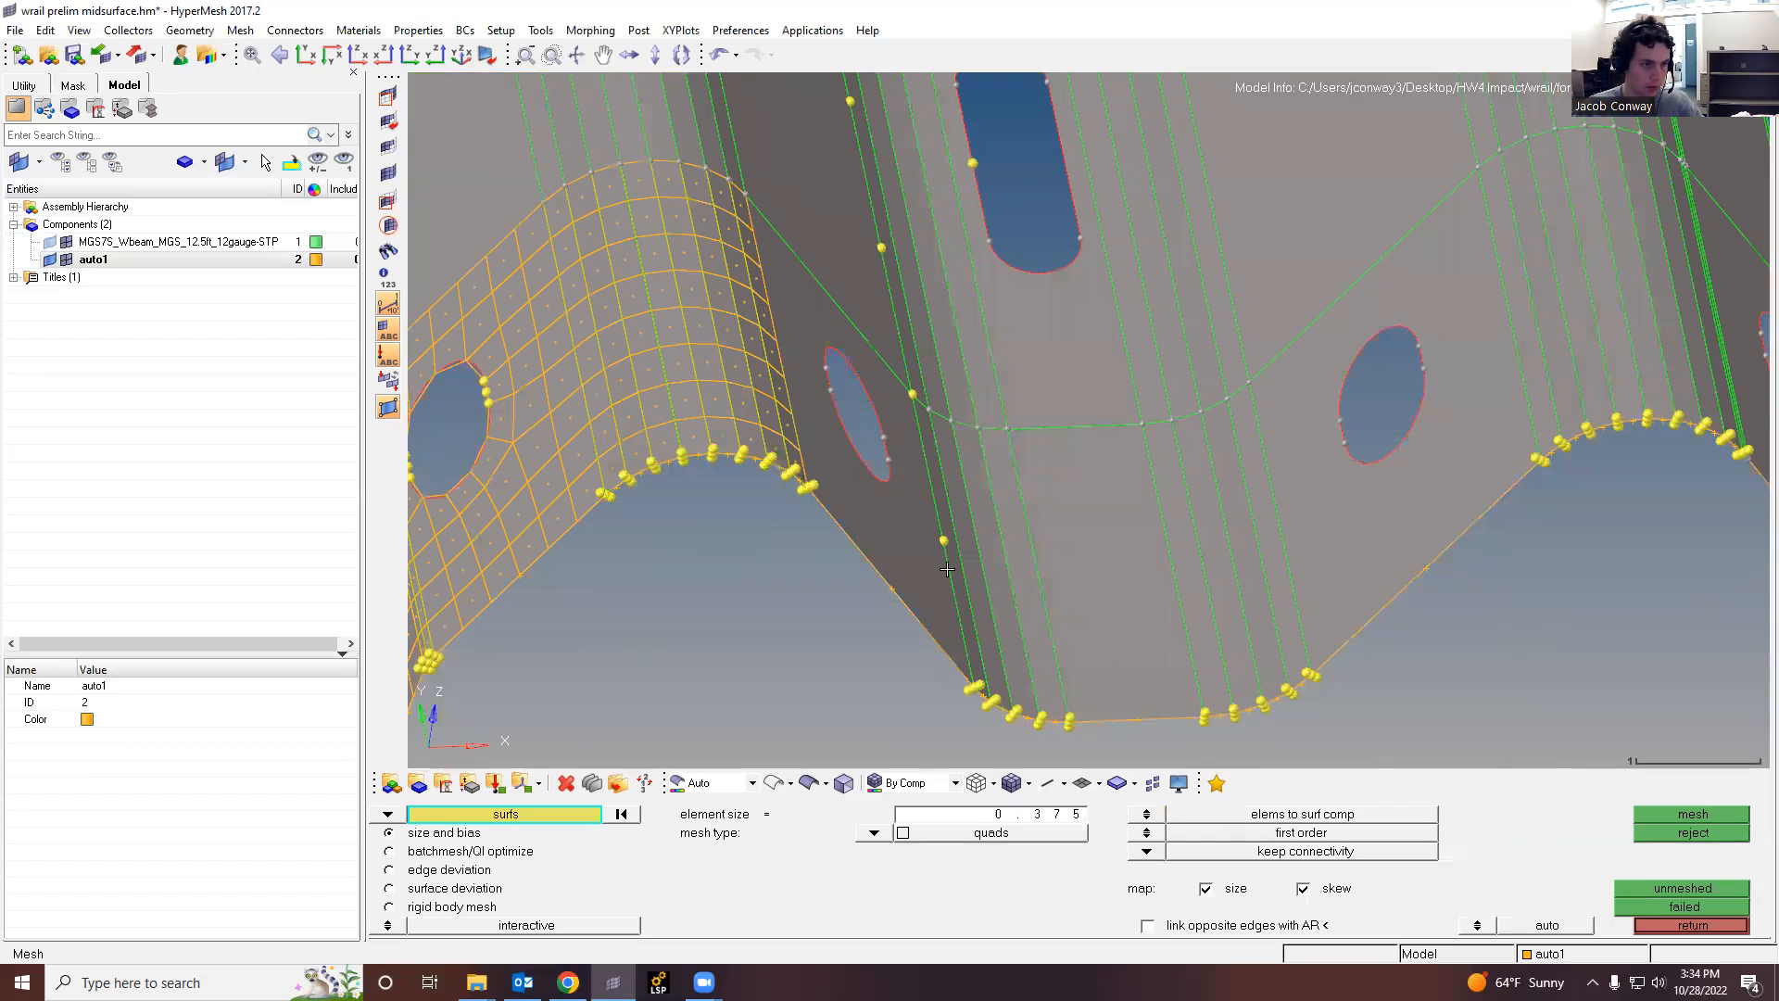
pyautogui.click(889, 525)
pyautogui.click(1692, 814)
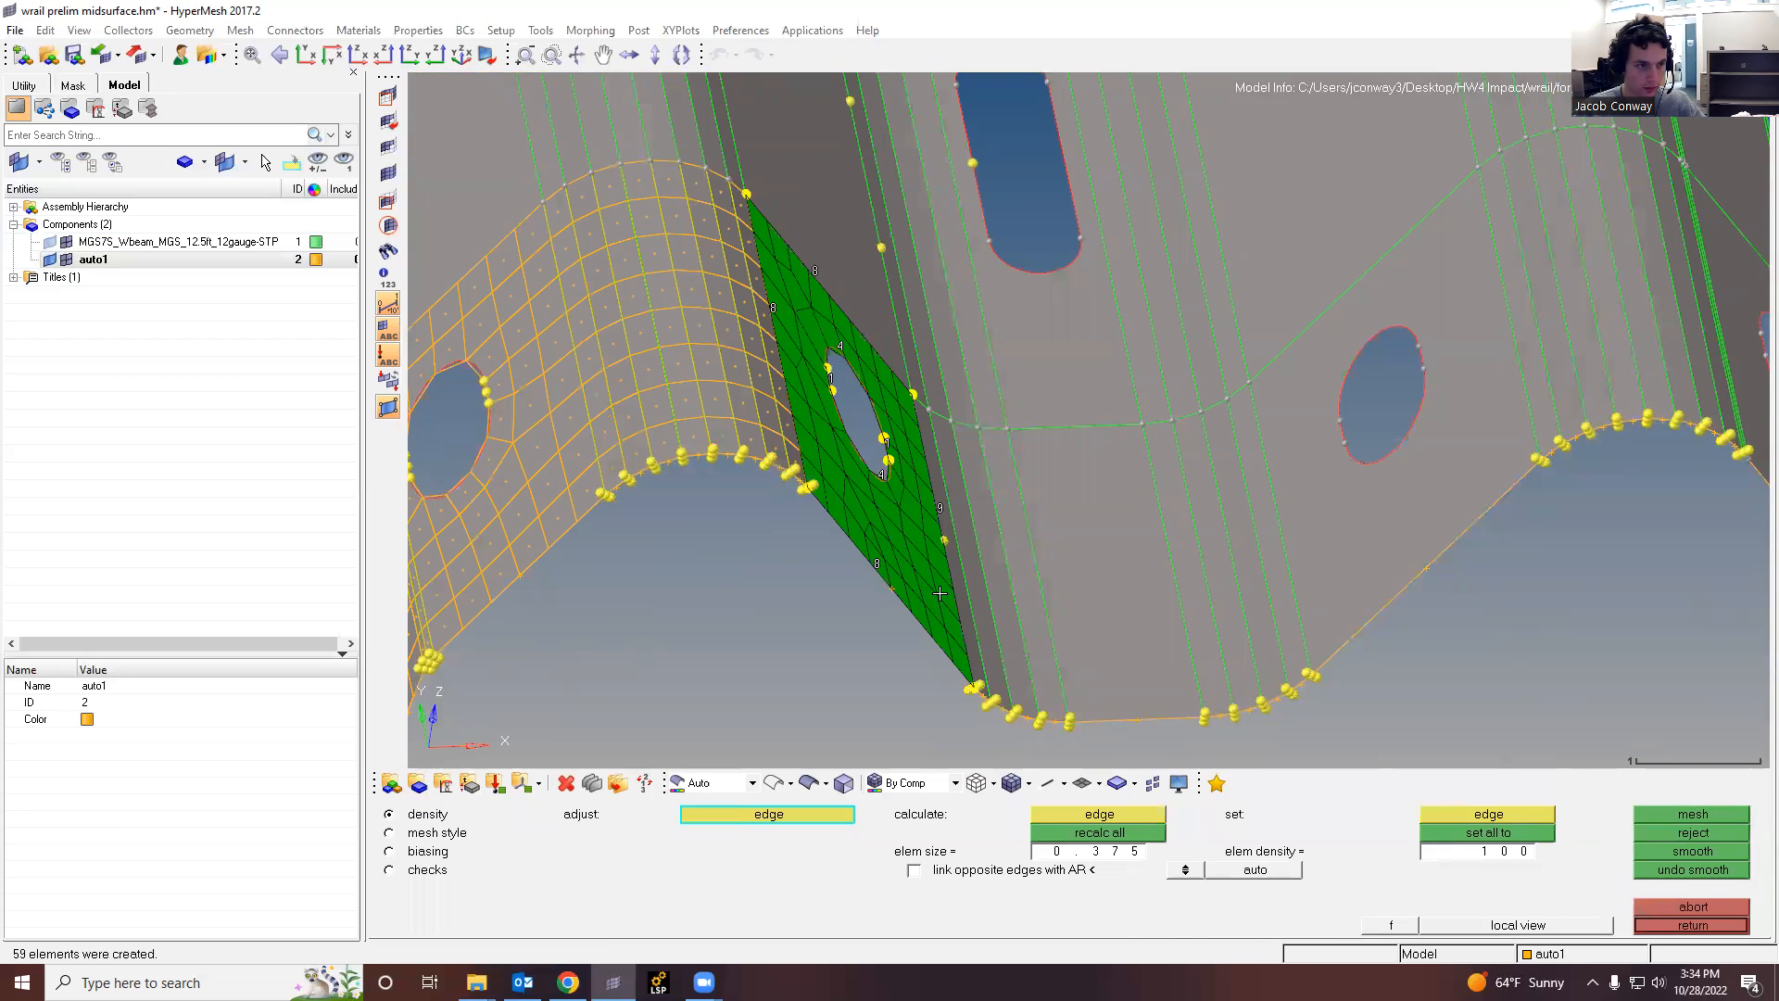
# Step: Examine the new mesh on the sloped bolt-hole surface and how it relates to the rest of the rail
pyautogui.scroll(-1, 826, 359)
pyautogui.scroll(3, 827, 359)
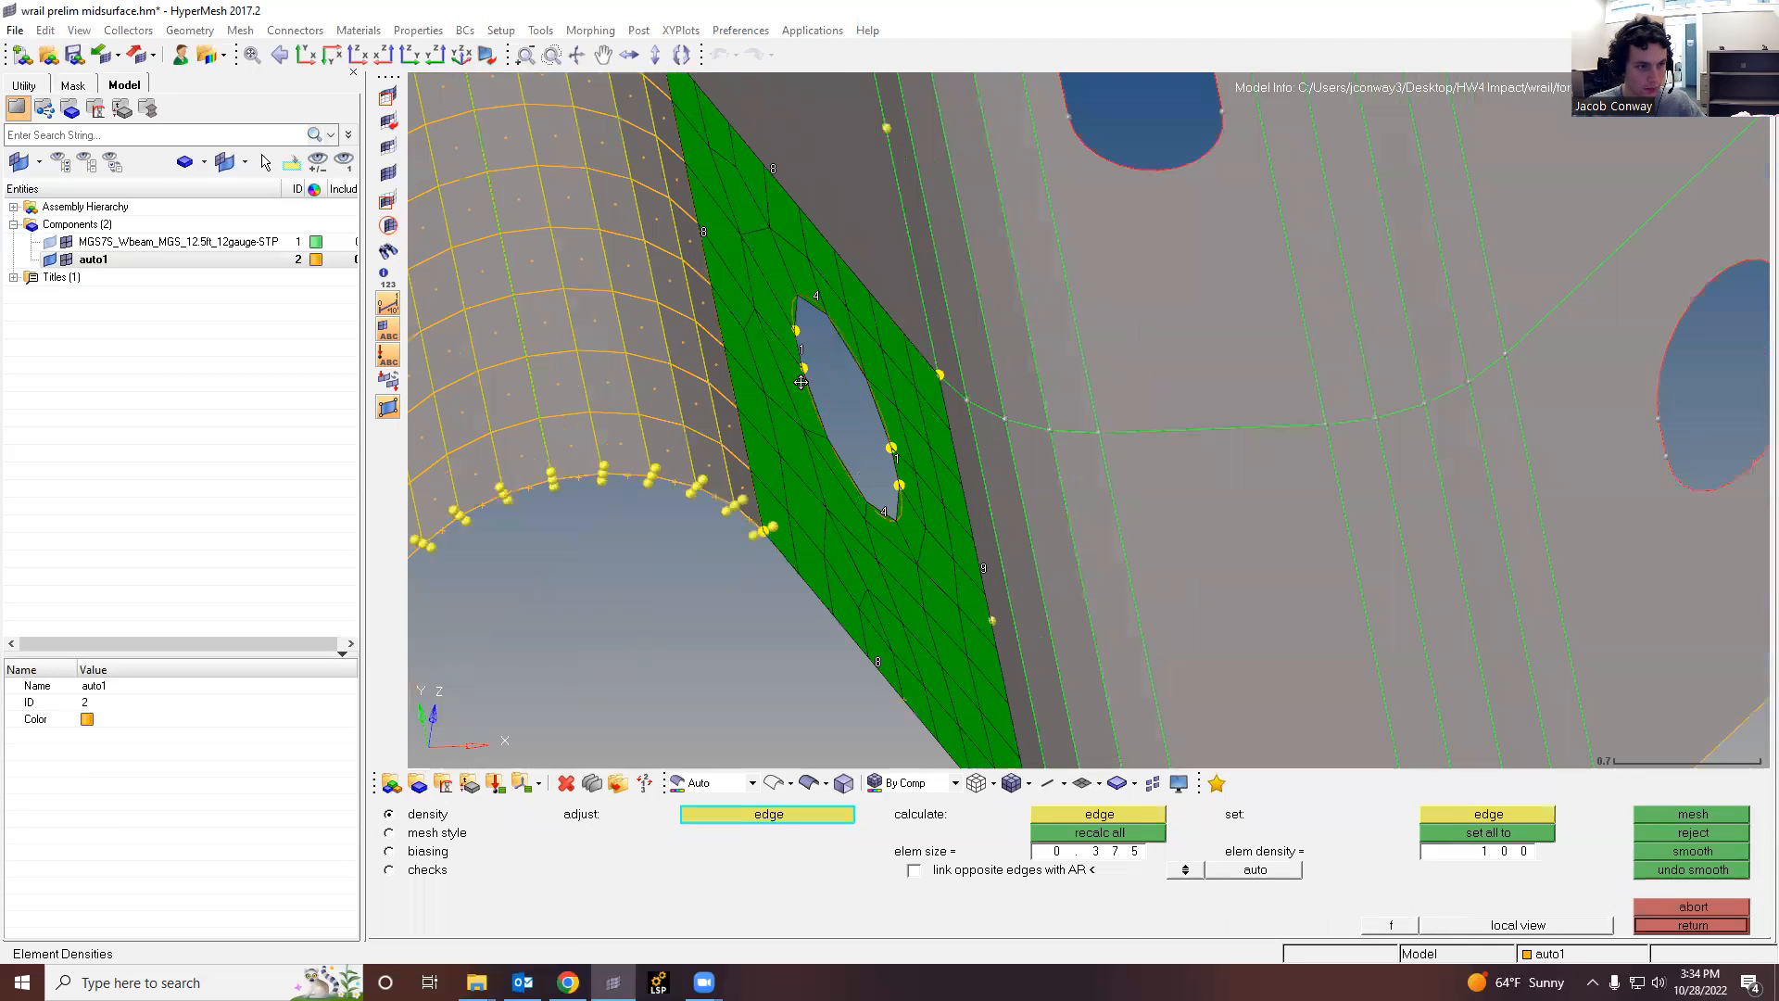
pyautogui.scroll(-2, 801, 384)
pyautogui.scroll(-1, 1019, 489)
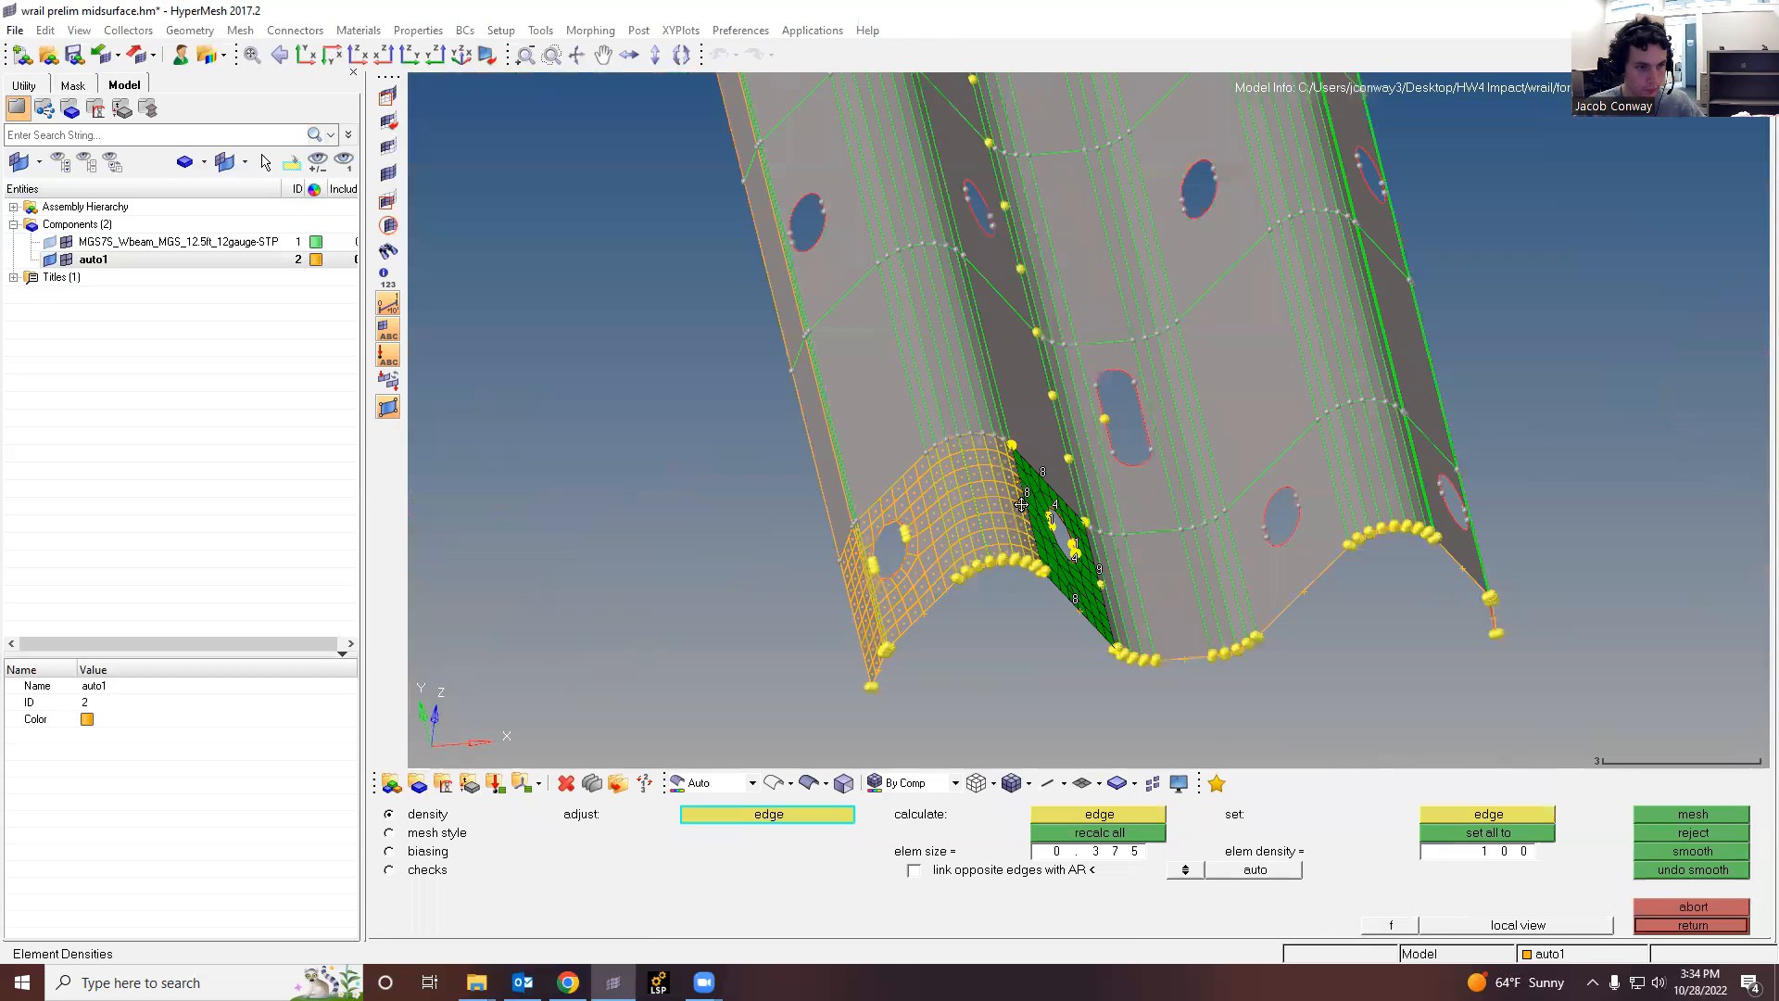
pyautogui.scroll(2, 1022, 509)
pyautogui.scroll(-1, 1075, 714)
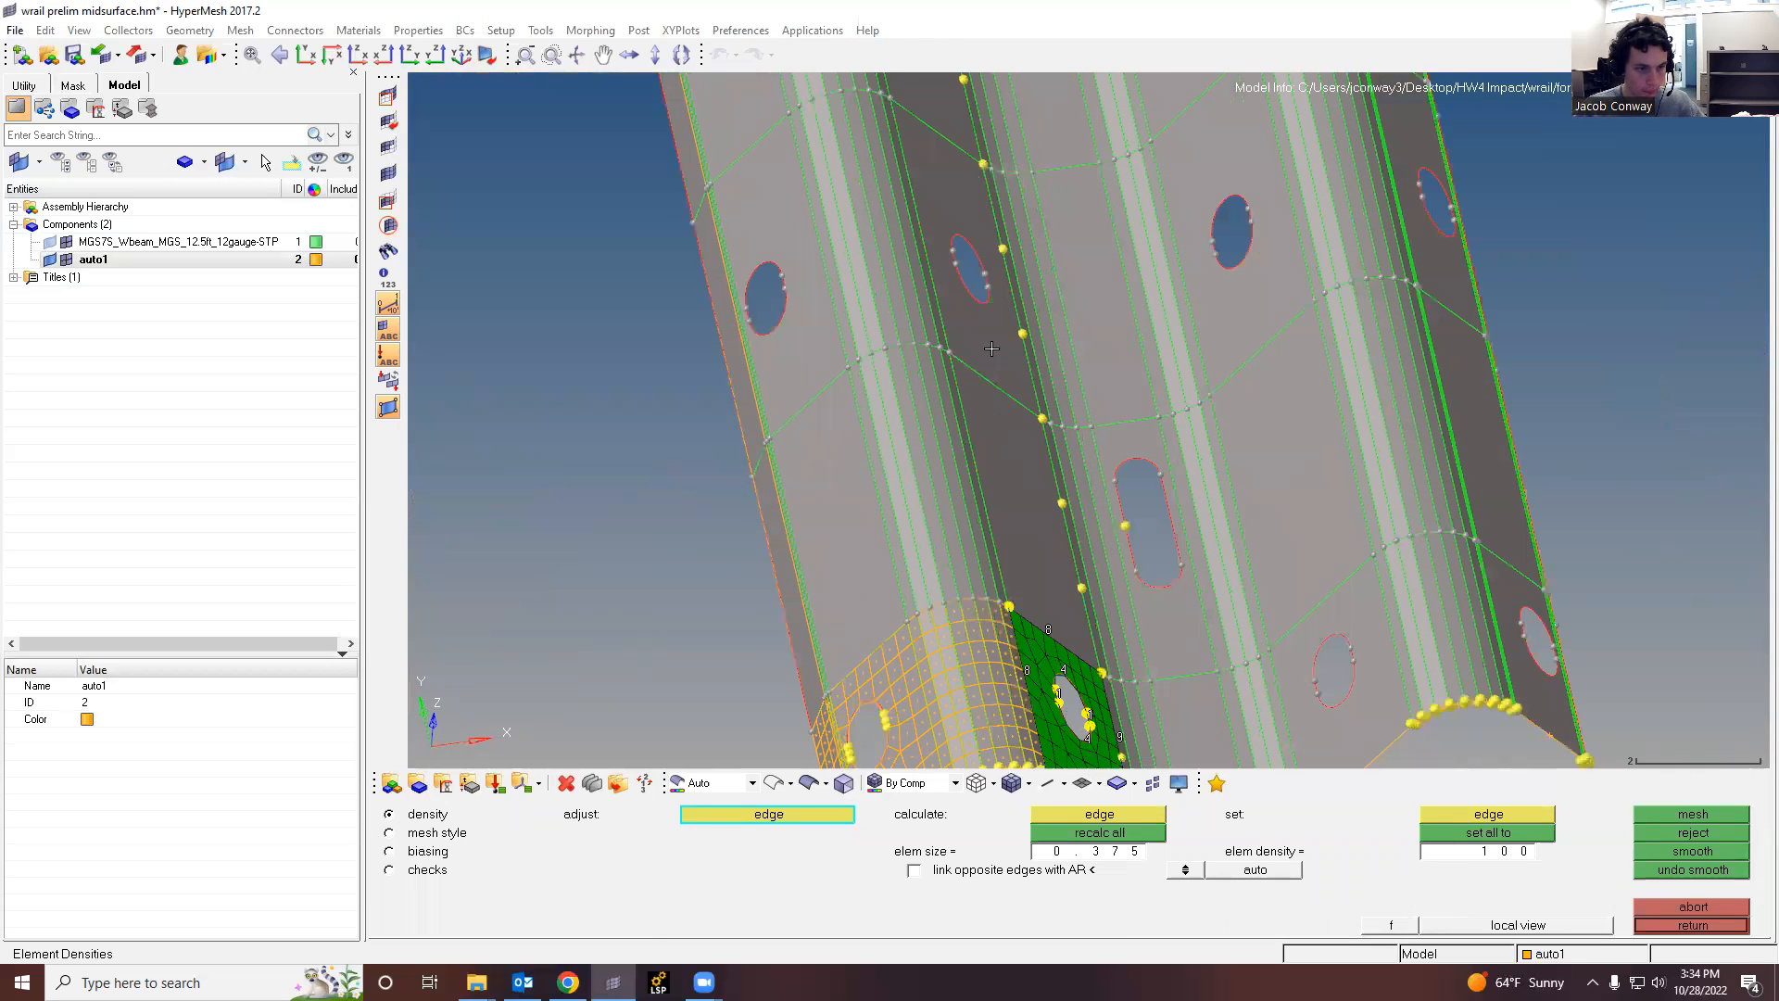
pyautogui.scroll(-2, 1010, 375)
pyautogui.scroll(3, 1058, 580)
pyautogui.scroll(3, 981, 394)
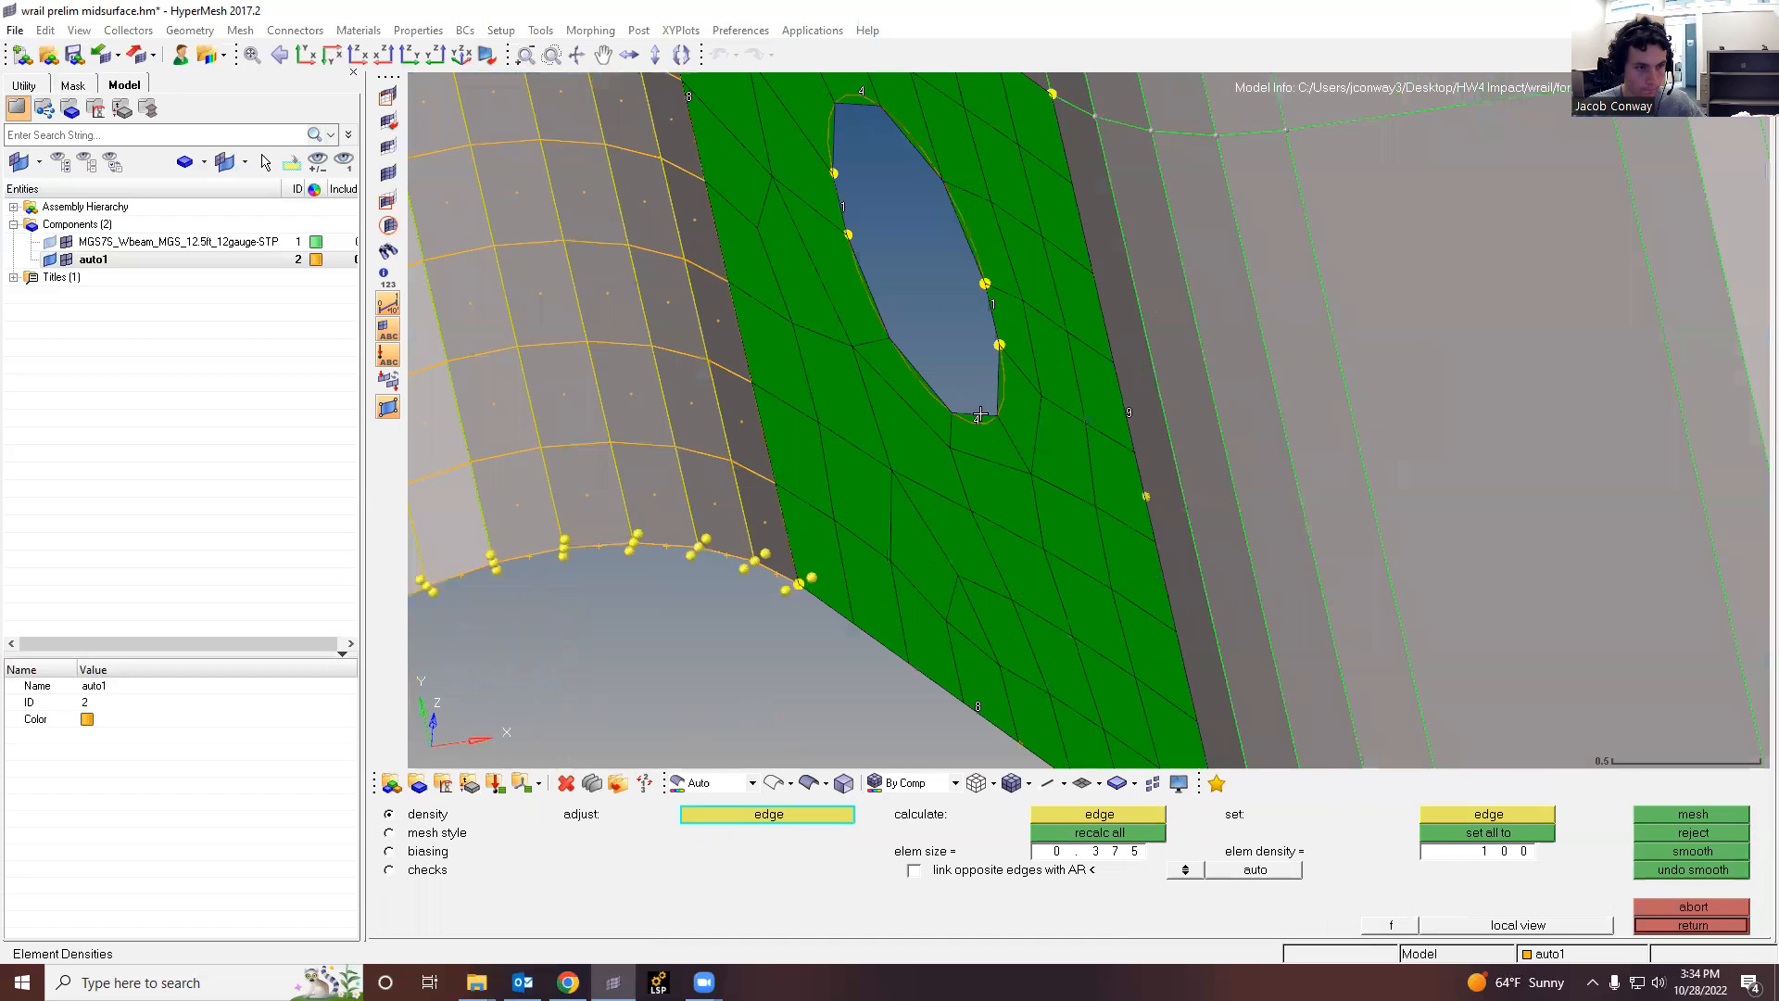
# Step: Set the element density to 5 on the bolt hole's curved edge facing away from the rail's free end and remesh the sloped surface
pyautogui.scroll(-1, 975, 419)
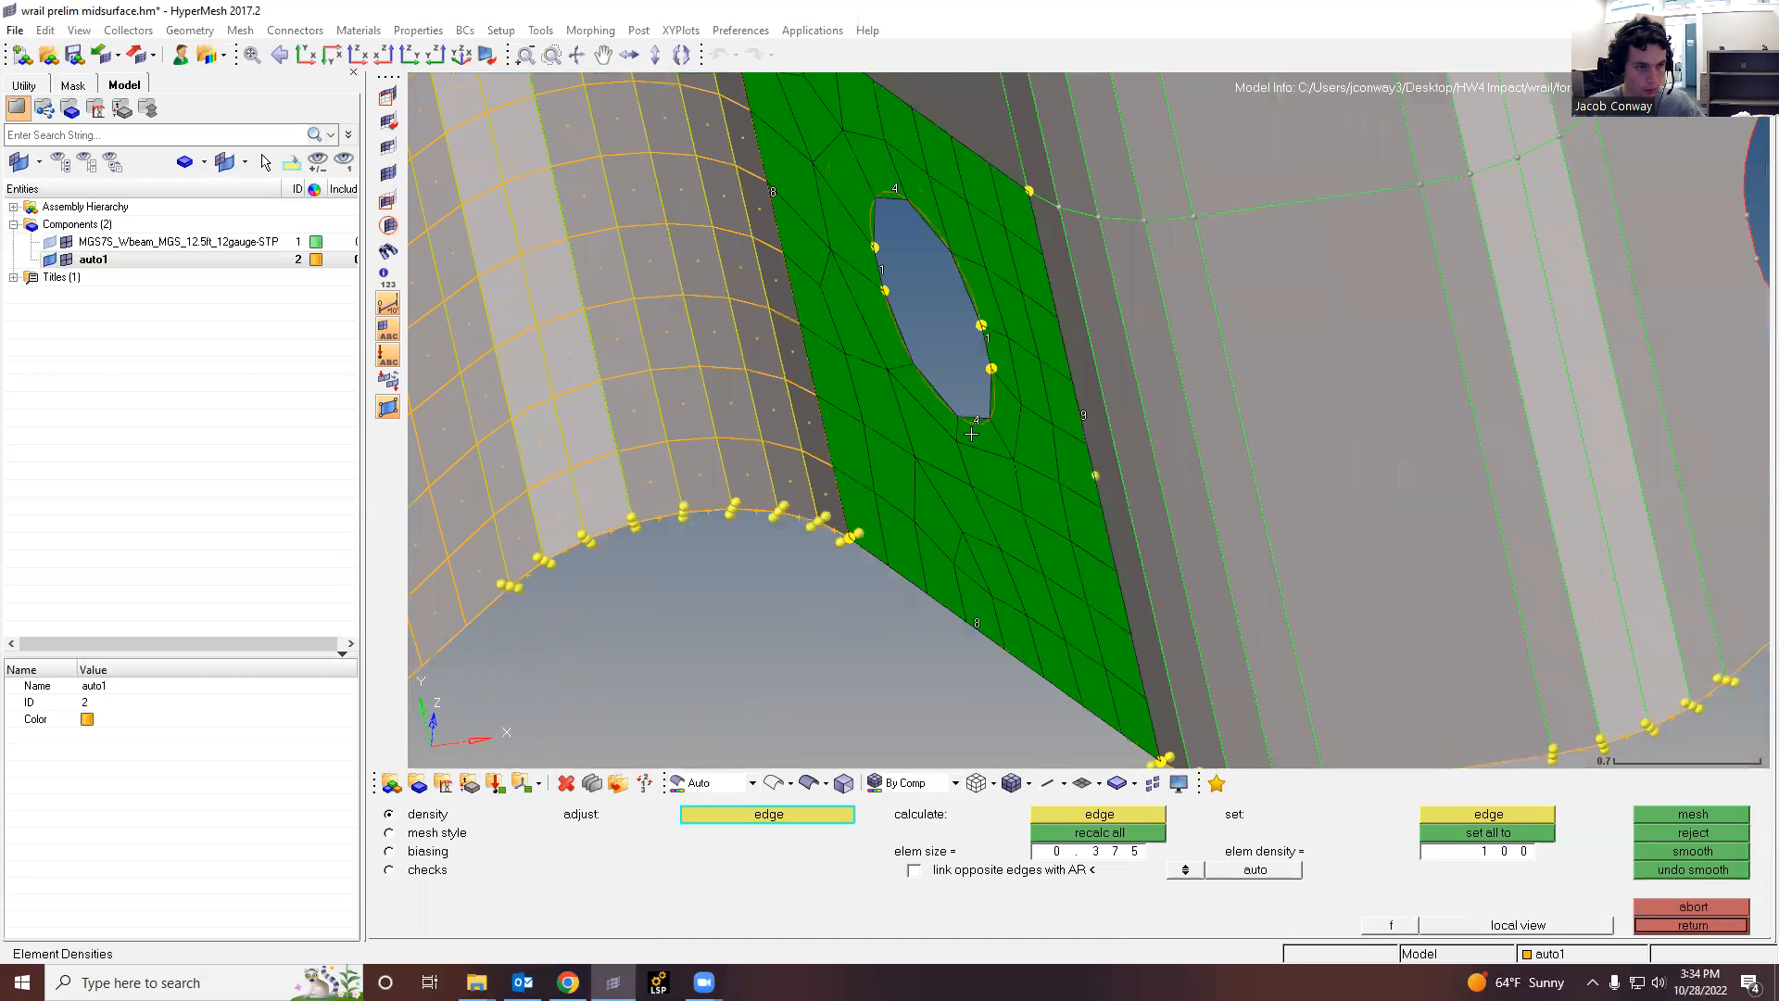
pyautogui.scroll(-1, 968, 349)
pyautogui.scroll(2, 963, 585)
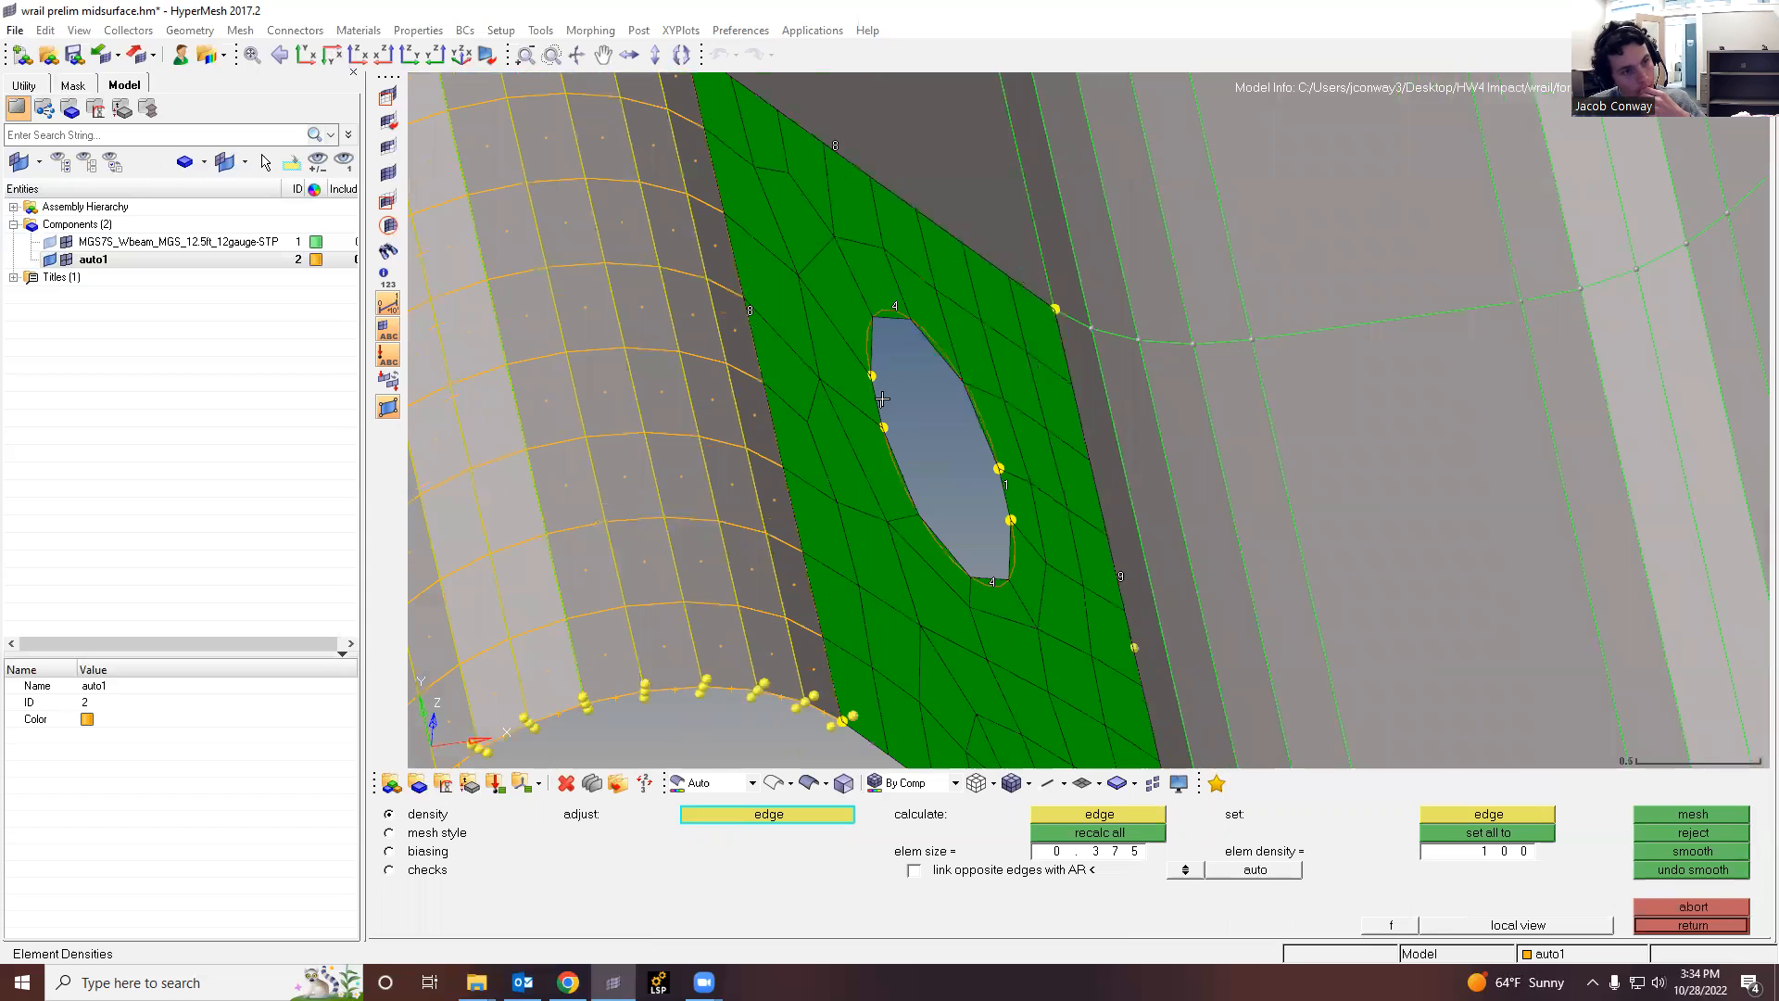
pyautogui.click(901, 291)
pyautogui.click(1672, 810)
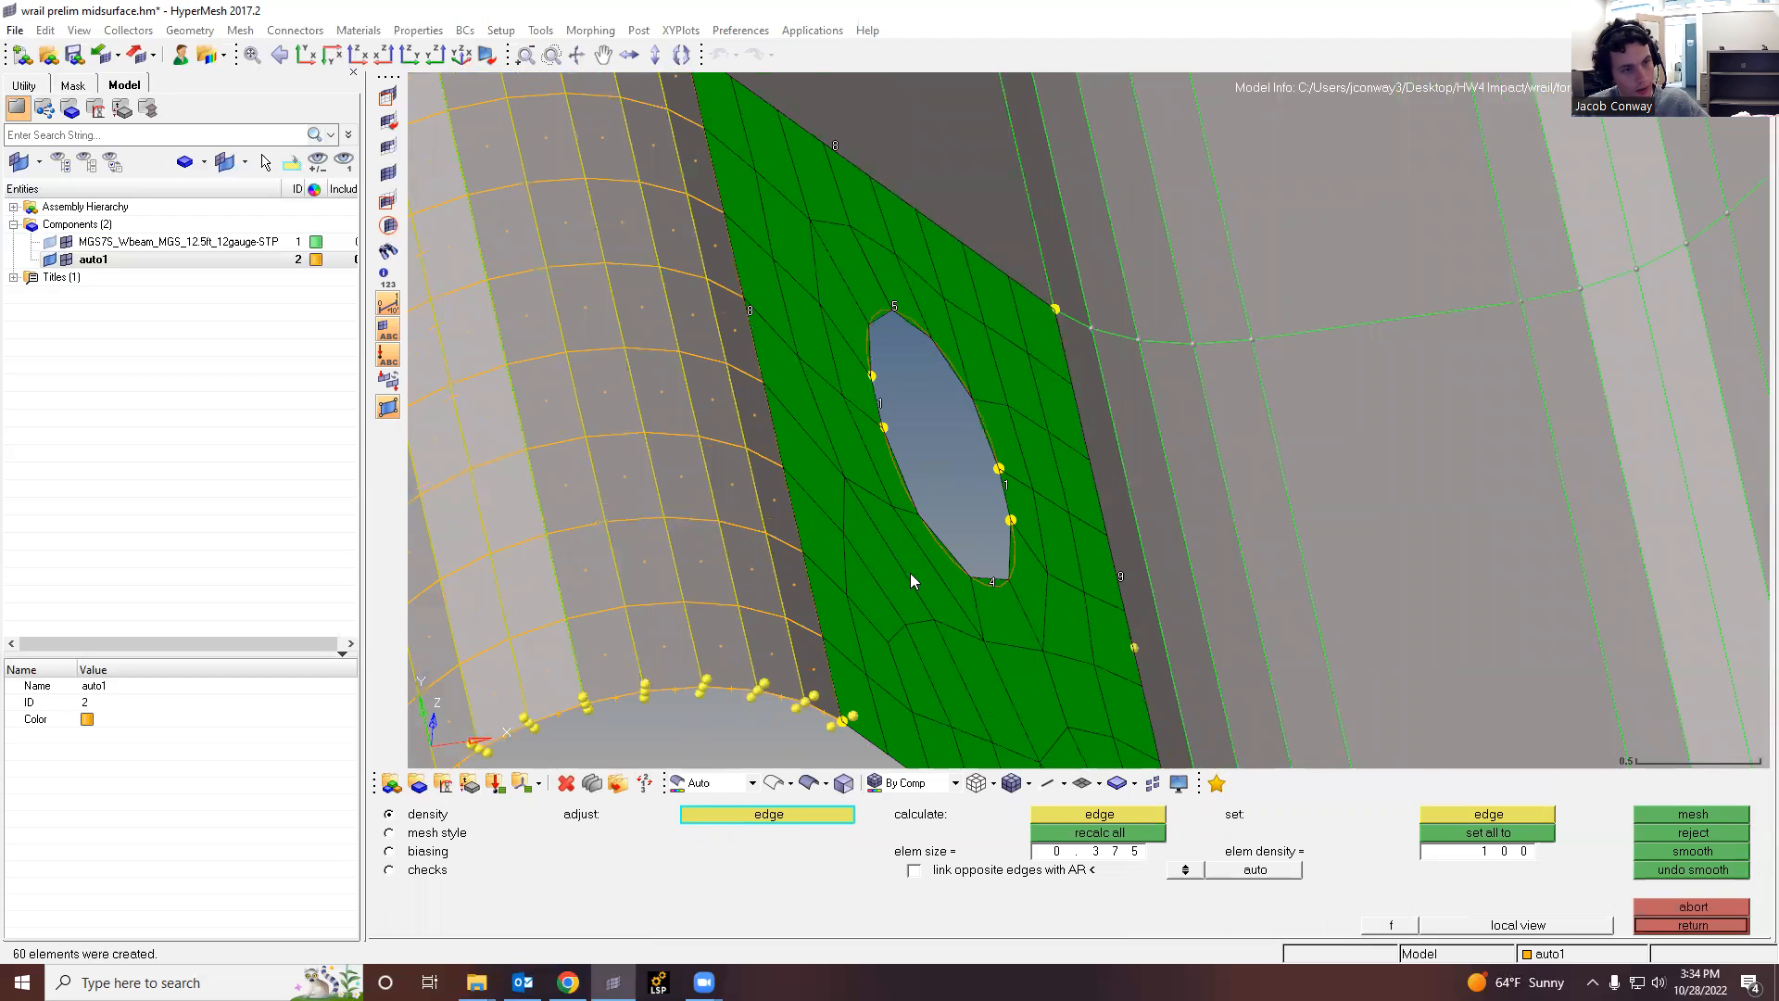
# Step: View the rail face-on, set the element density to 9 on the sloped surface's free-end edge, and remesh it
pyautogui.scroll(-4, 931, 505)
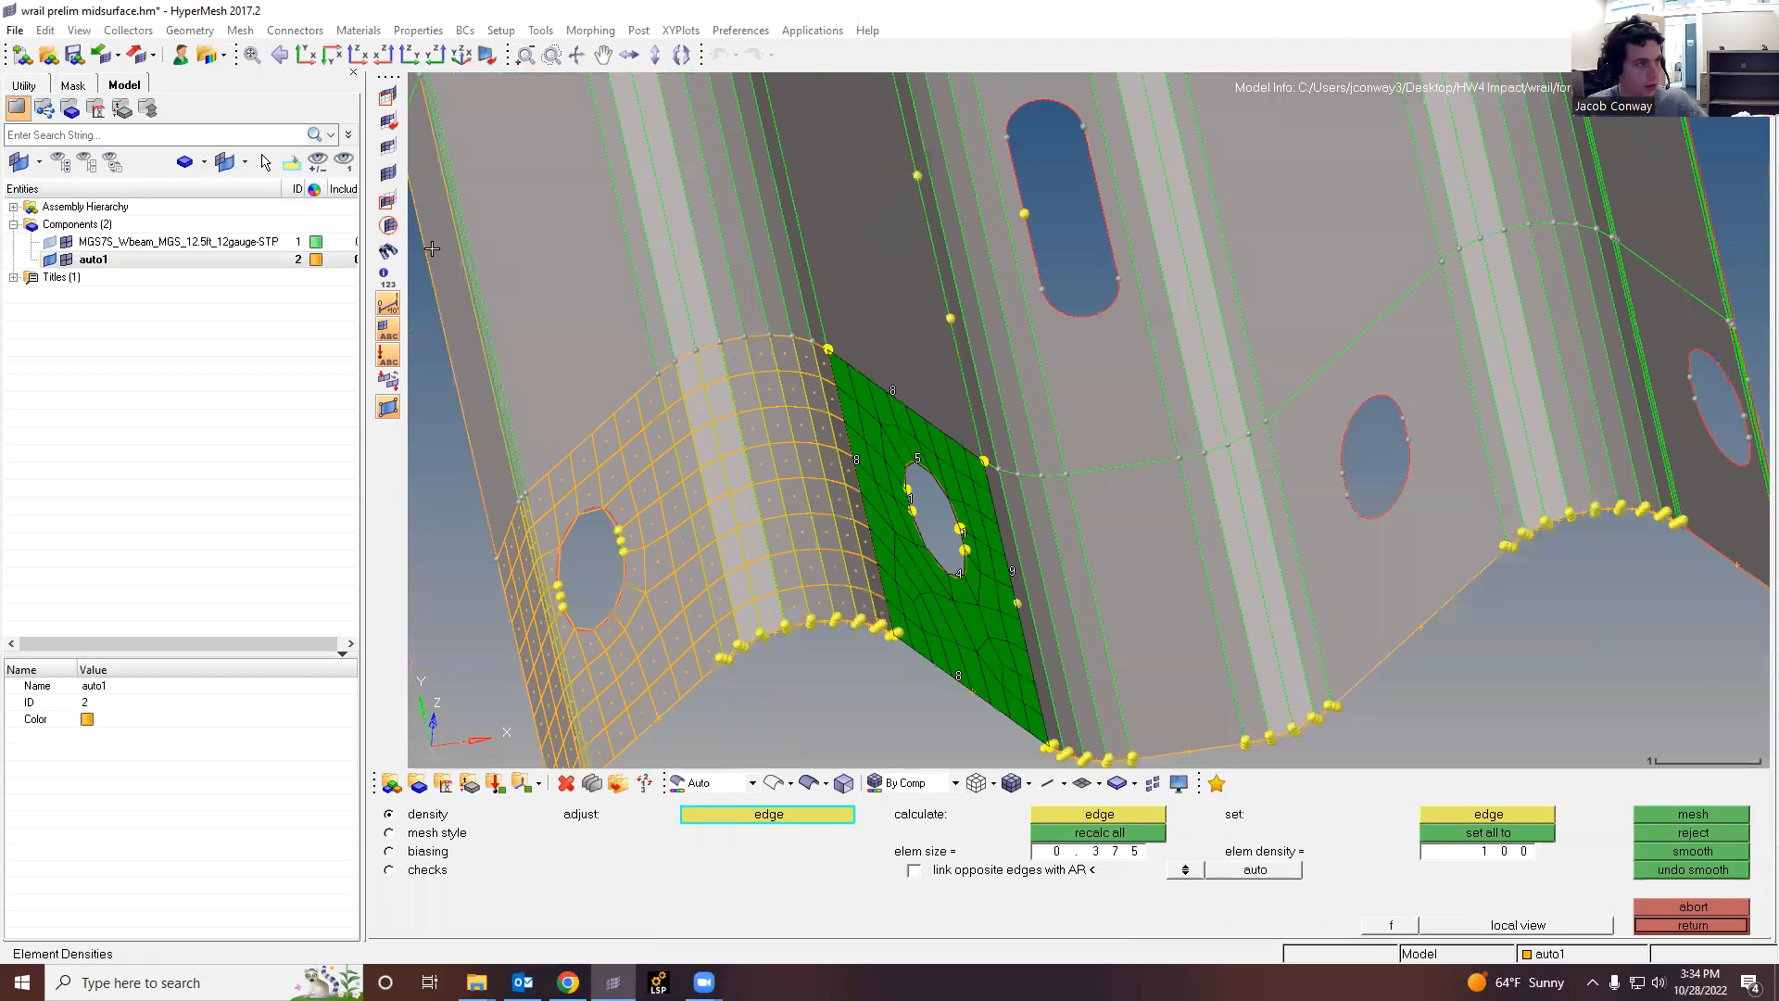
pyautogui.click(306, 53)
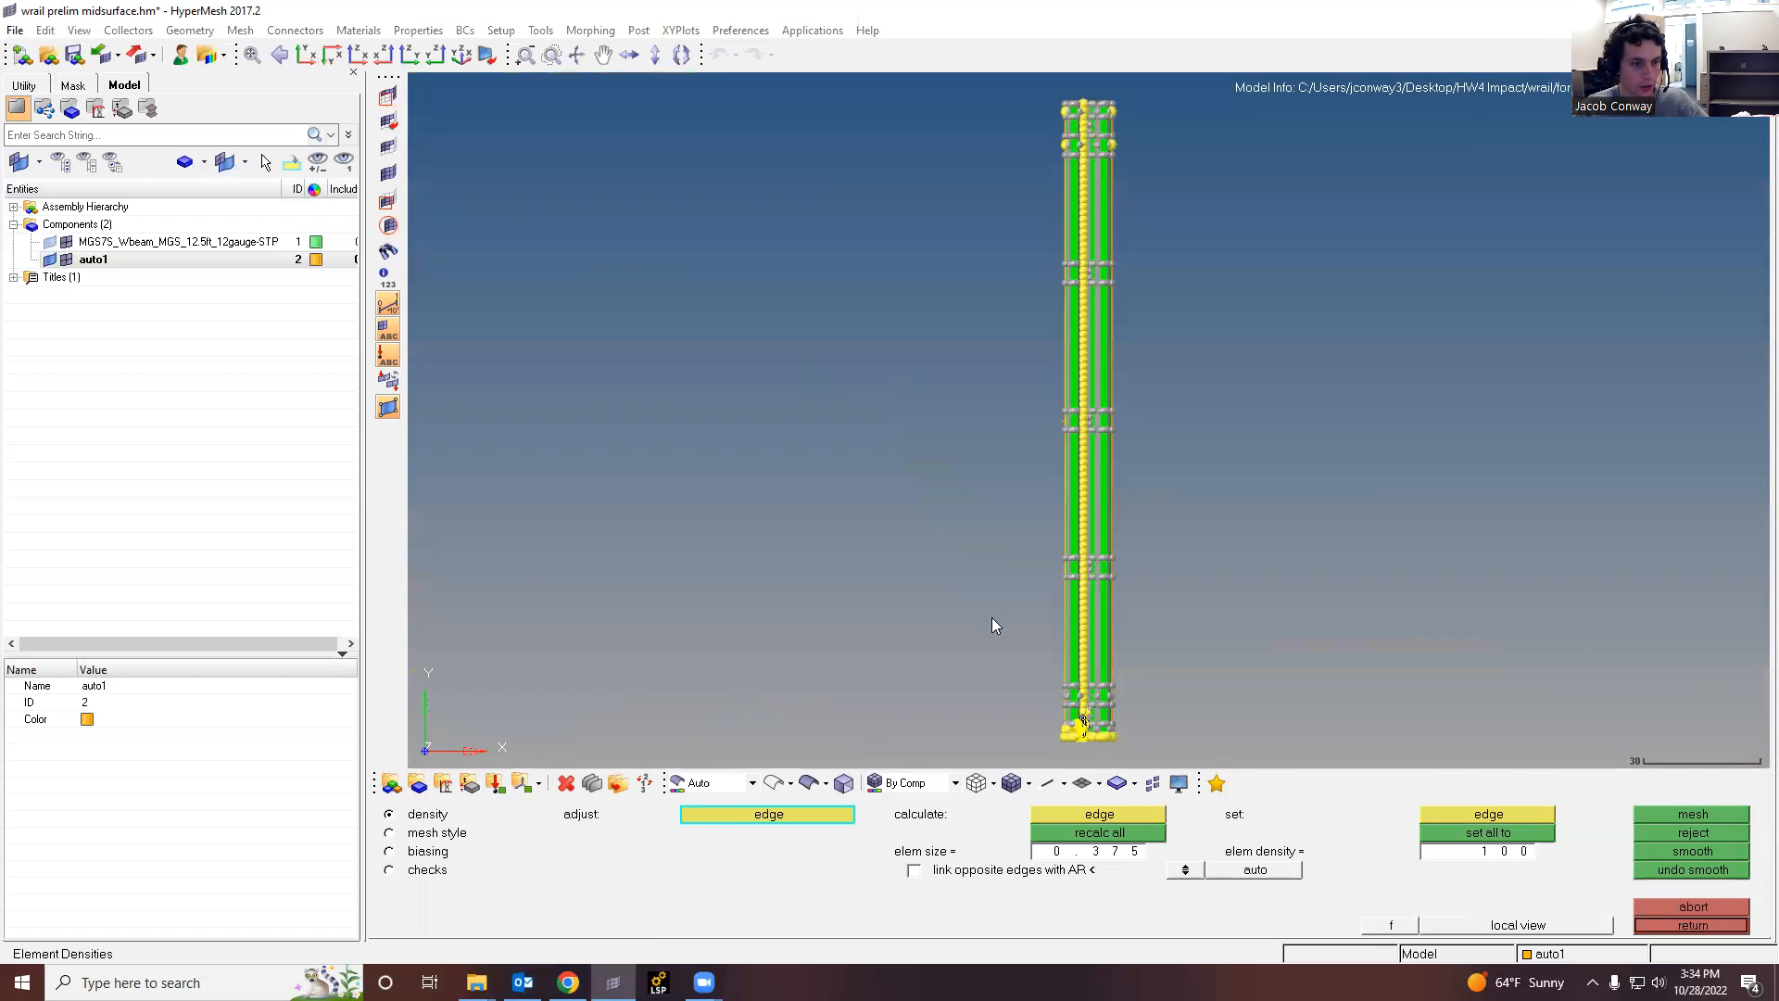
pyautogui.scroll(-2, 1094, 658)
pyautogui.scroll(10, 1065, 604)
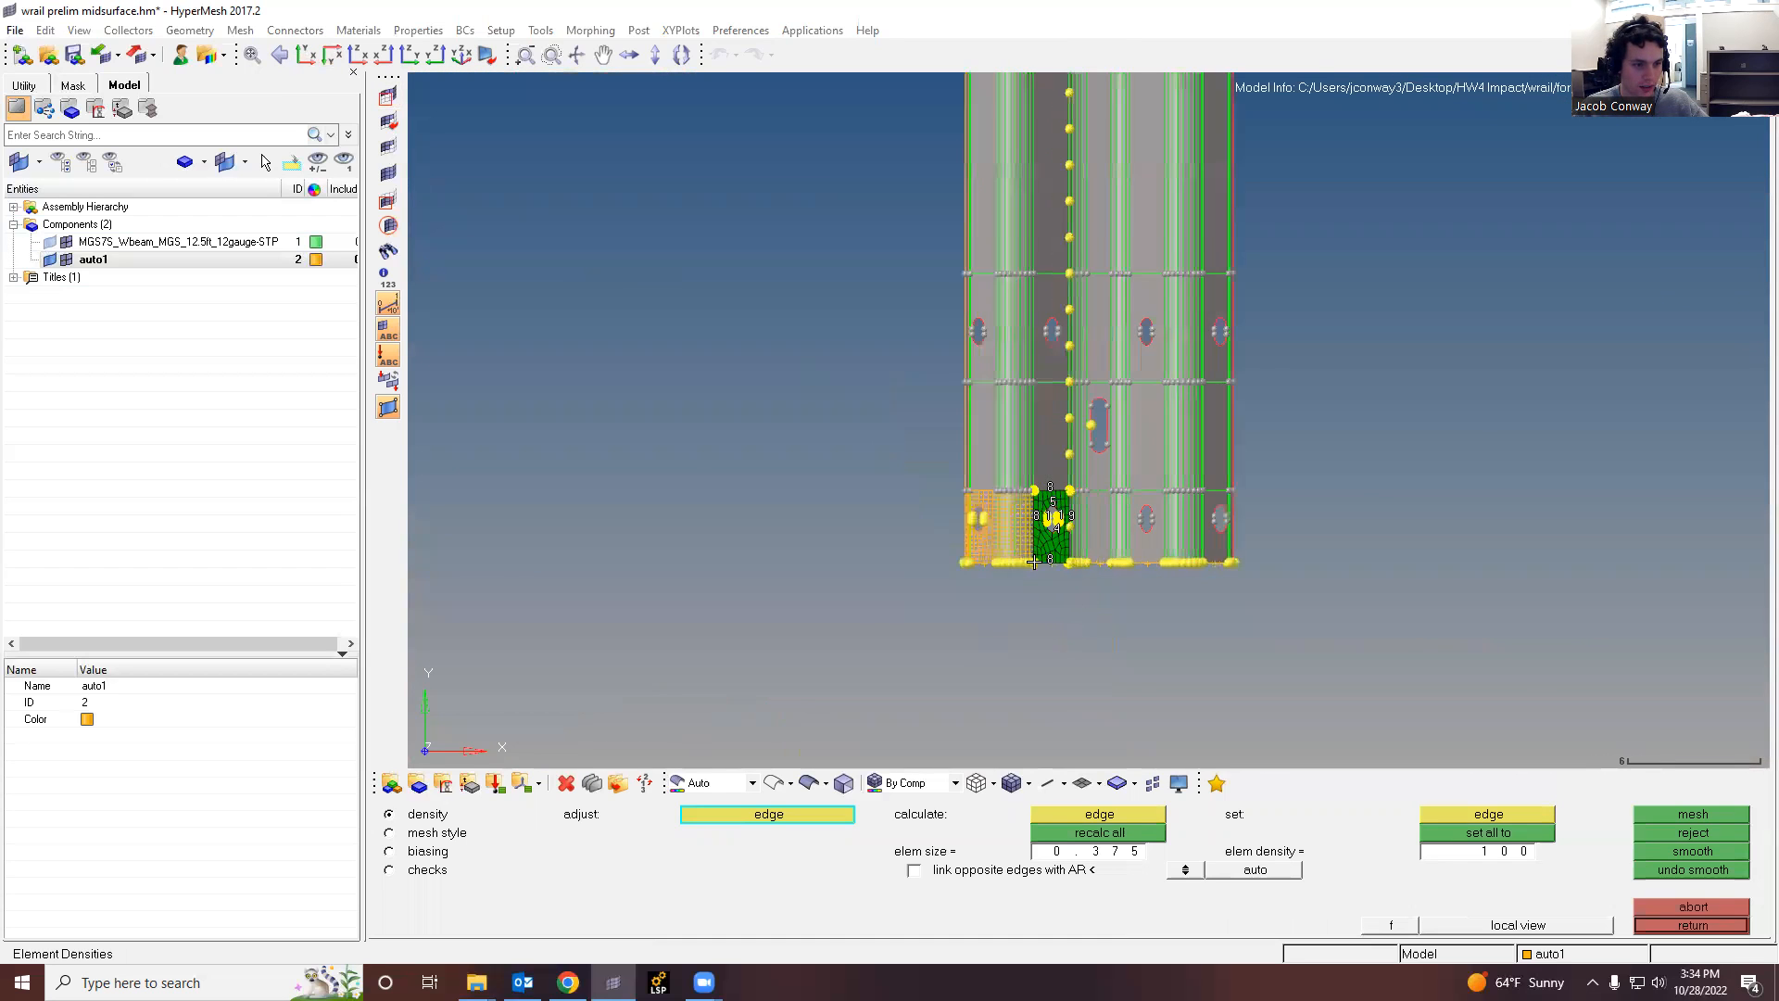
pyautogui.scroll(3, 1073, 505)
pyautogui.scroll(-2, 1065, 657)
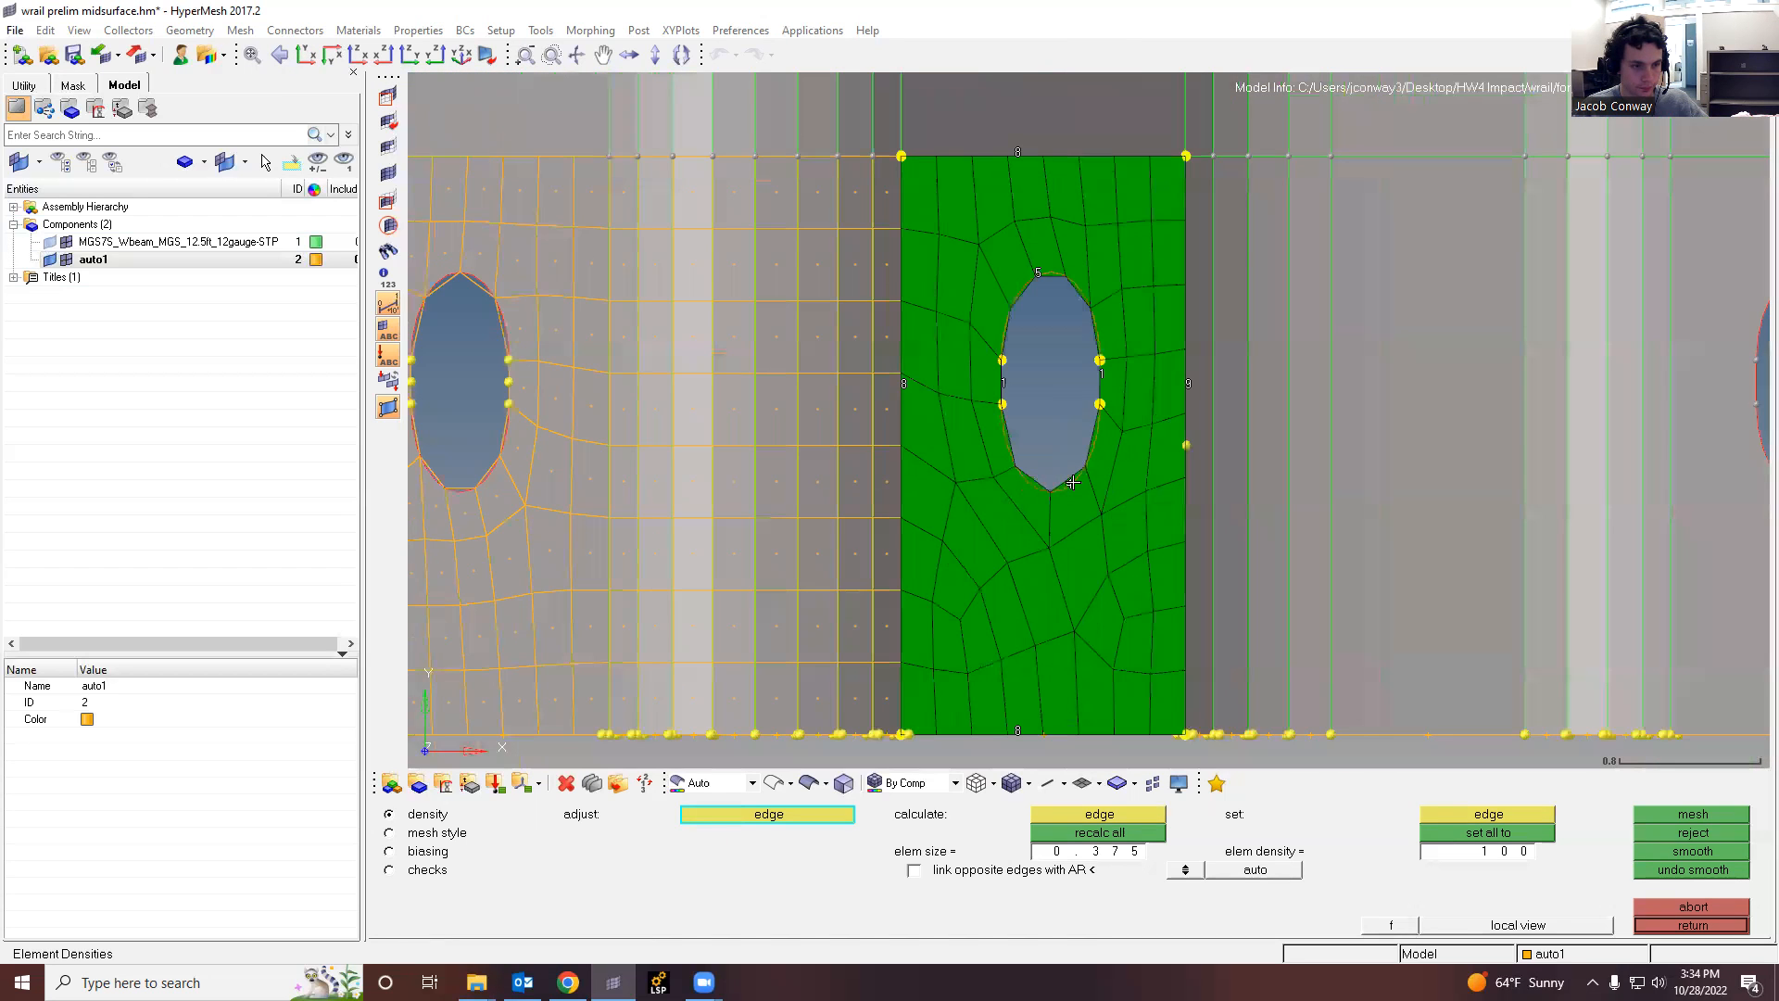
pyautogui.scroll(2, 1040, 675)
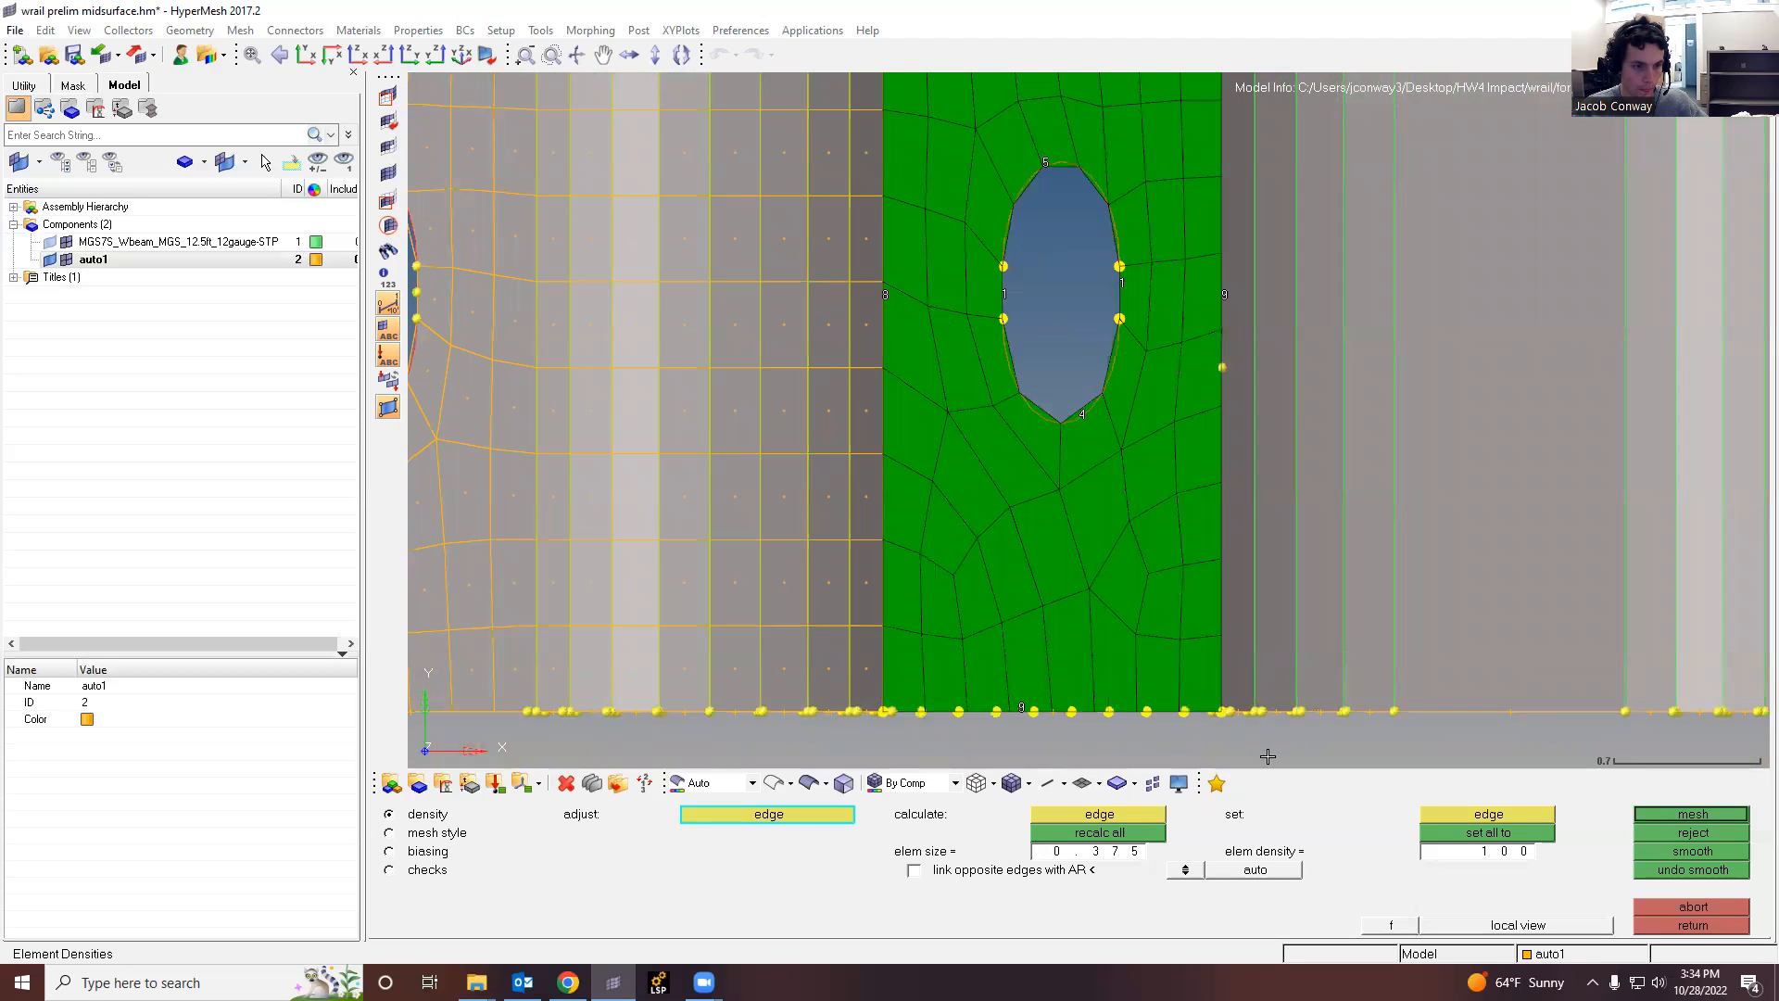
pyautogui.click(1662, 813)
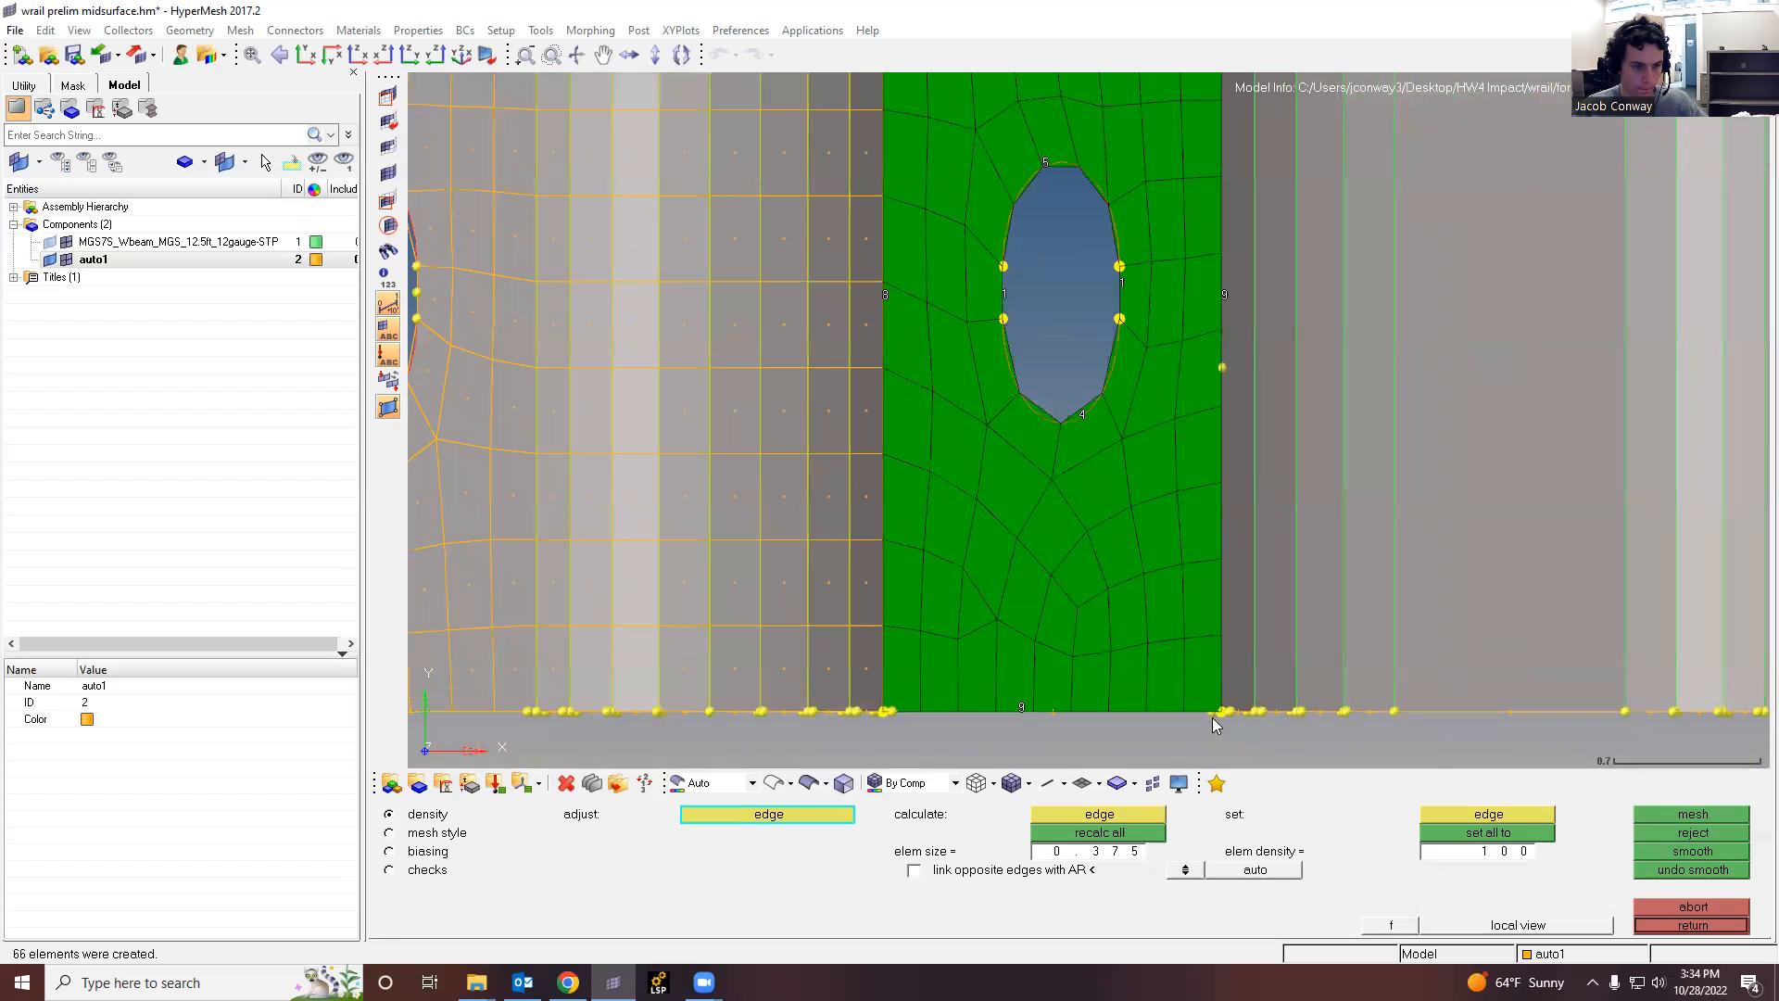
# Step: Try a density of 3 and then 5 on the bolt hole's curved edge facing the free end, remeshing after each change
pyautogui.rightClick(1082, 415)
pyautogui.click(1692, 814)
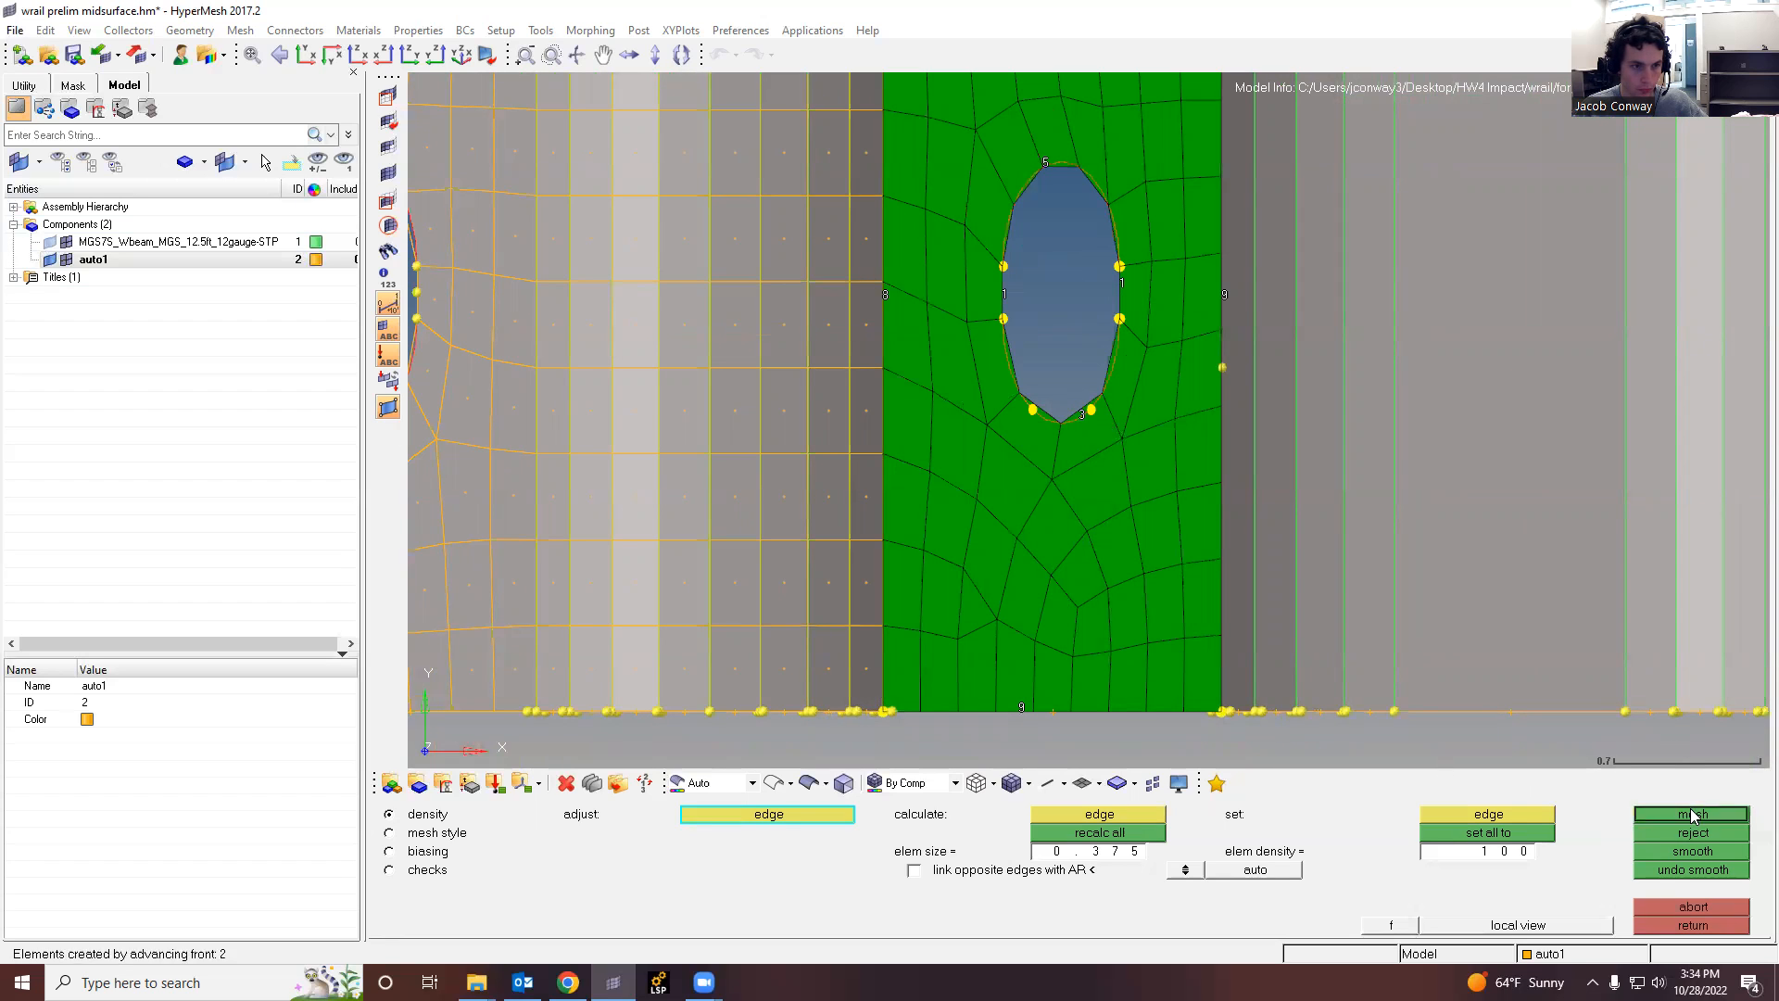
pyautogui.click(1081, 417)
pyautogui.click(1081, 417)
pyautogui.click(1685, 814)
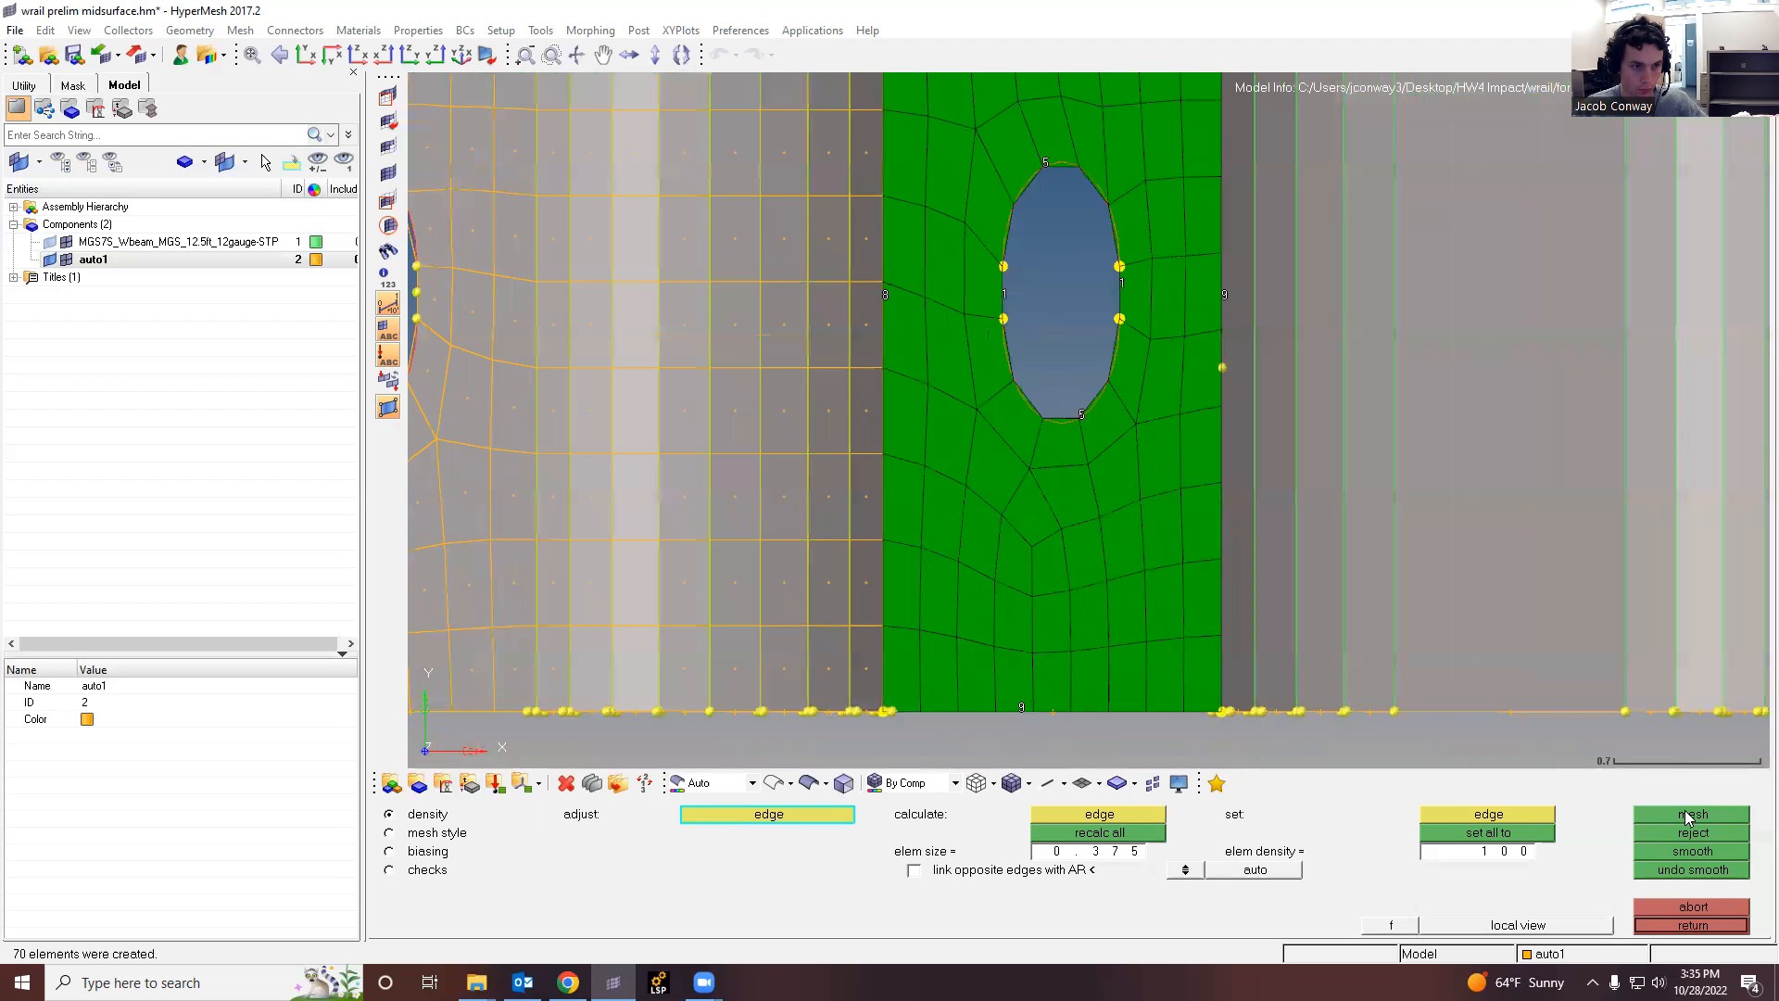
# Step: Raise the density of the sloped surface's free-end edge to 10, remesh, and inspect the elements around the hole
pyautogui.click(1023, 709)
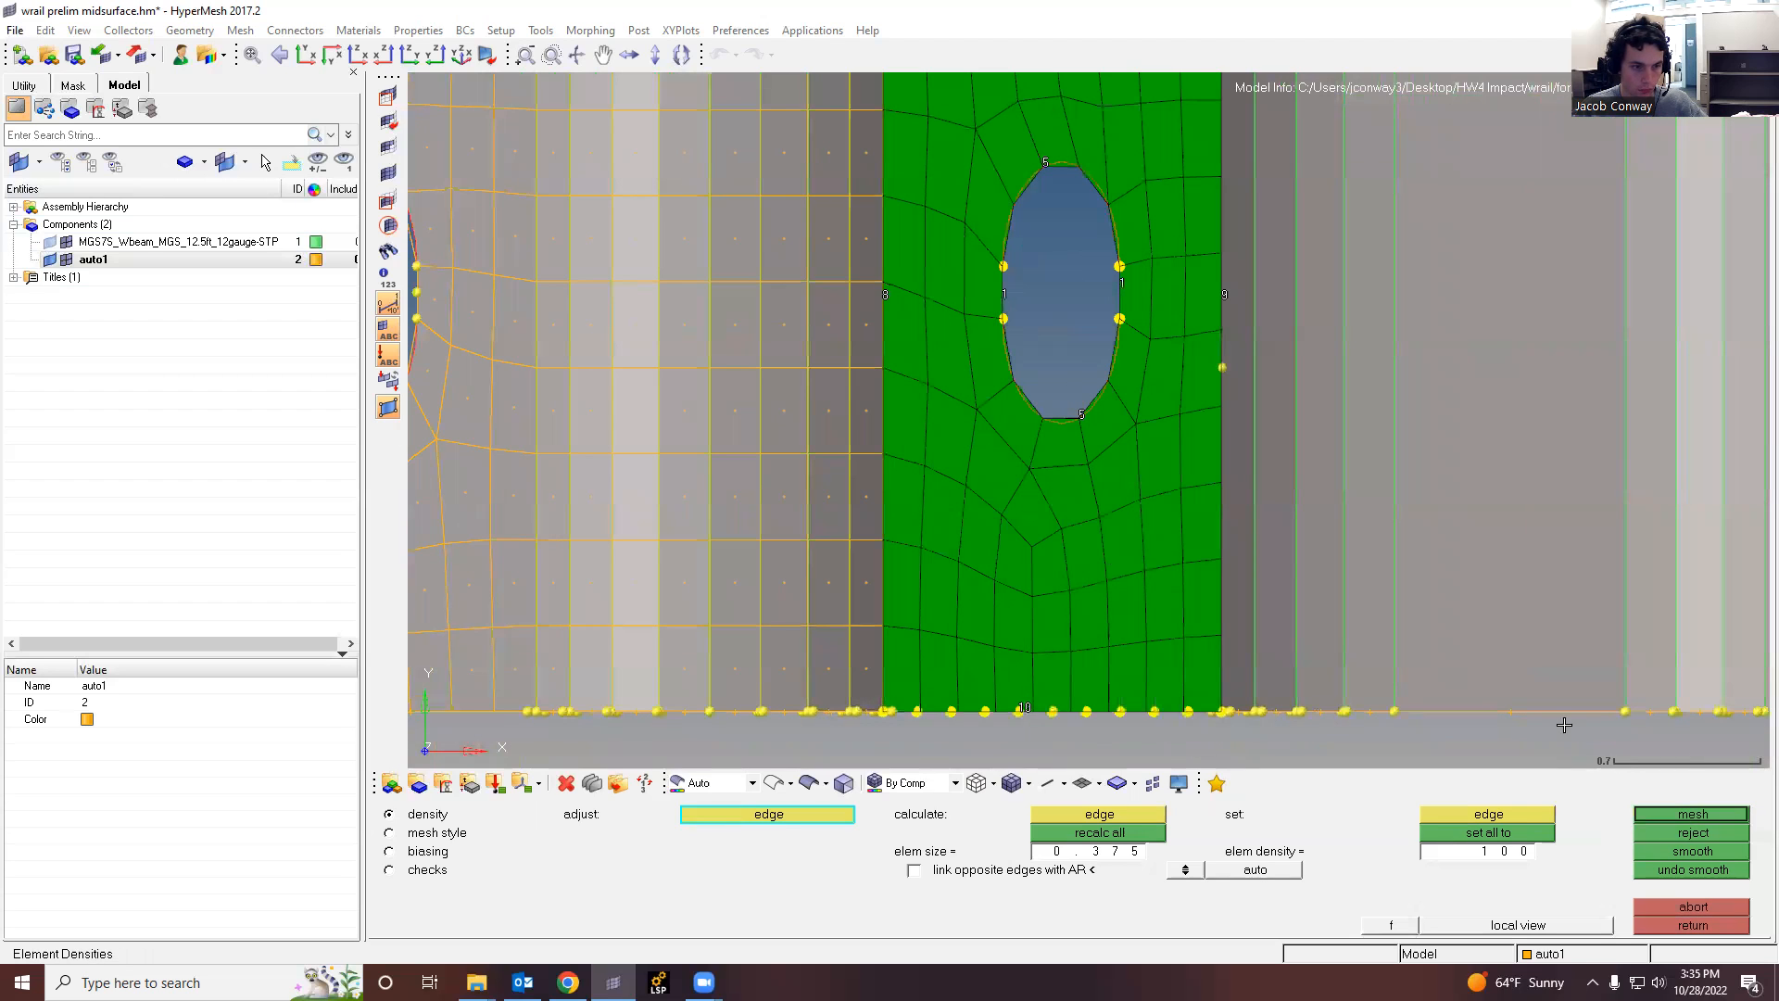
pyautogui.click(1721, 813)
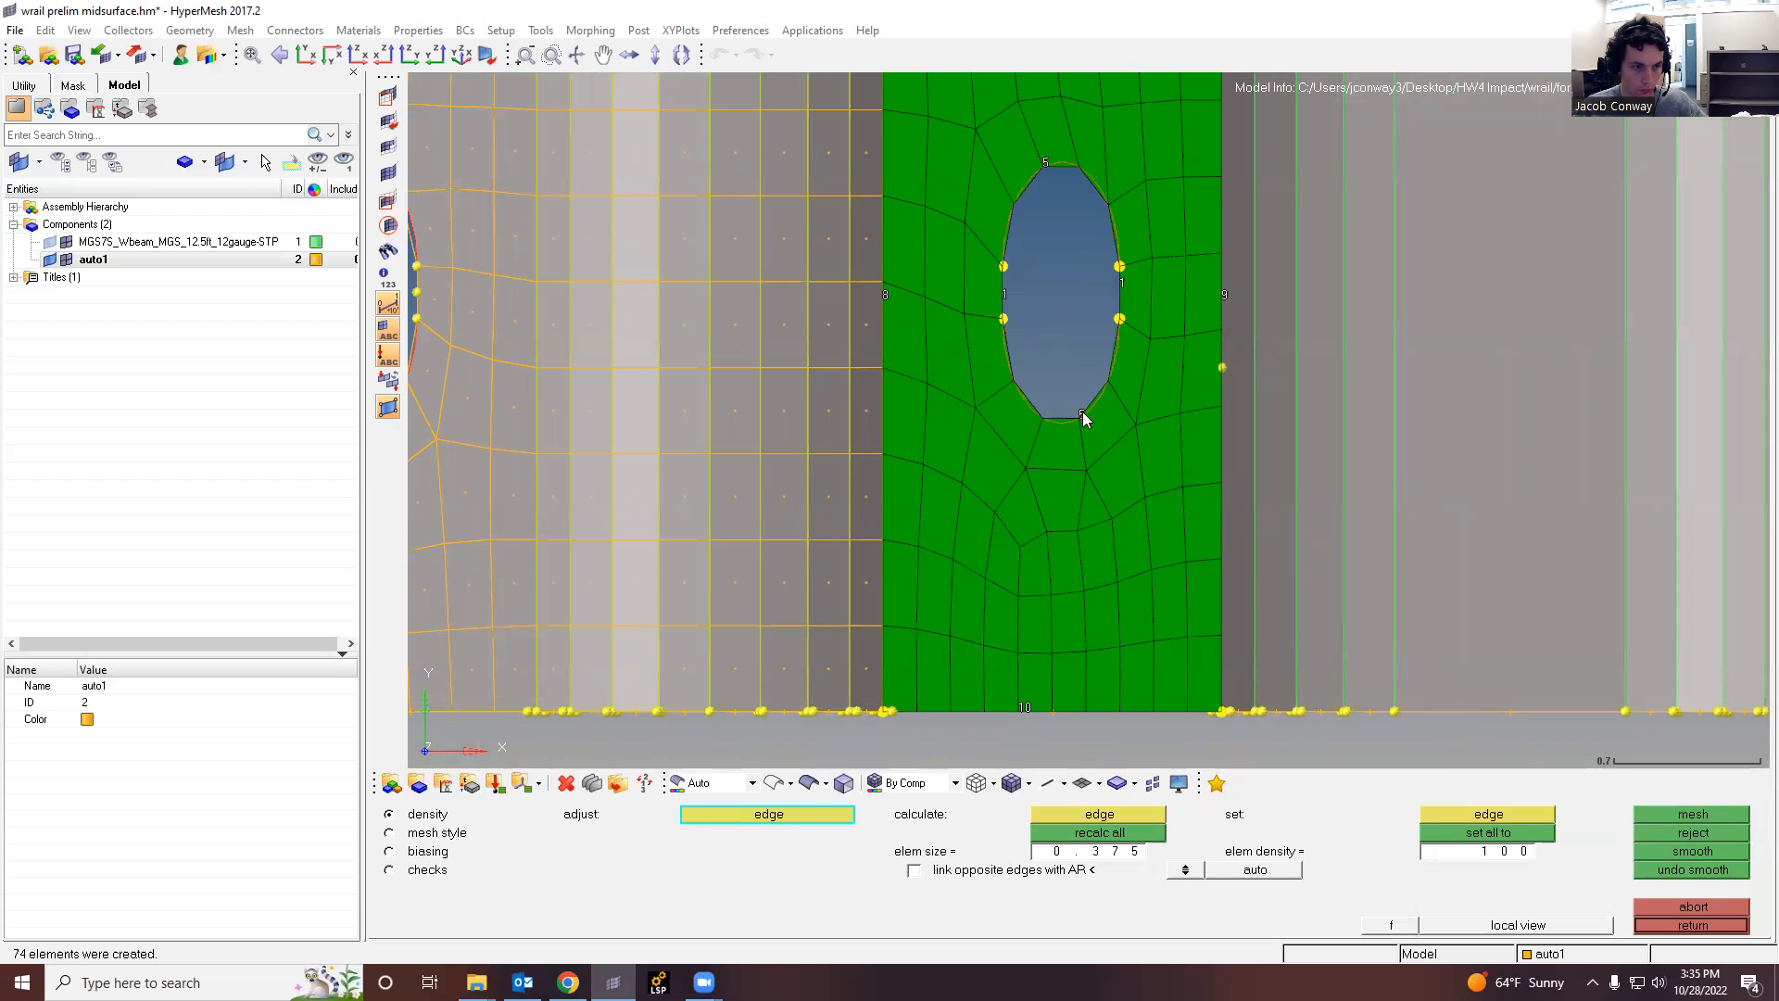
pyautogui.scroll(-5, 1098, 371)
pyautogui.scroll(3, 1104, 446)
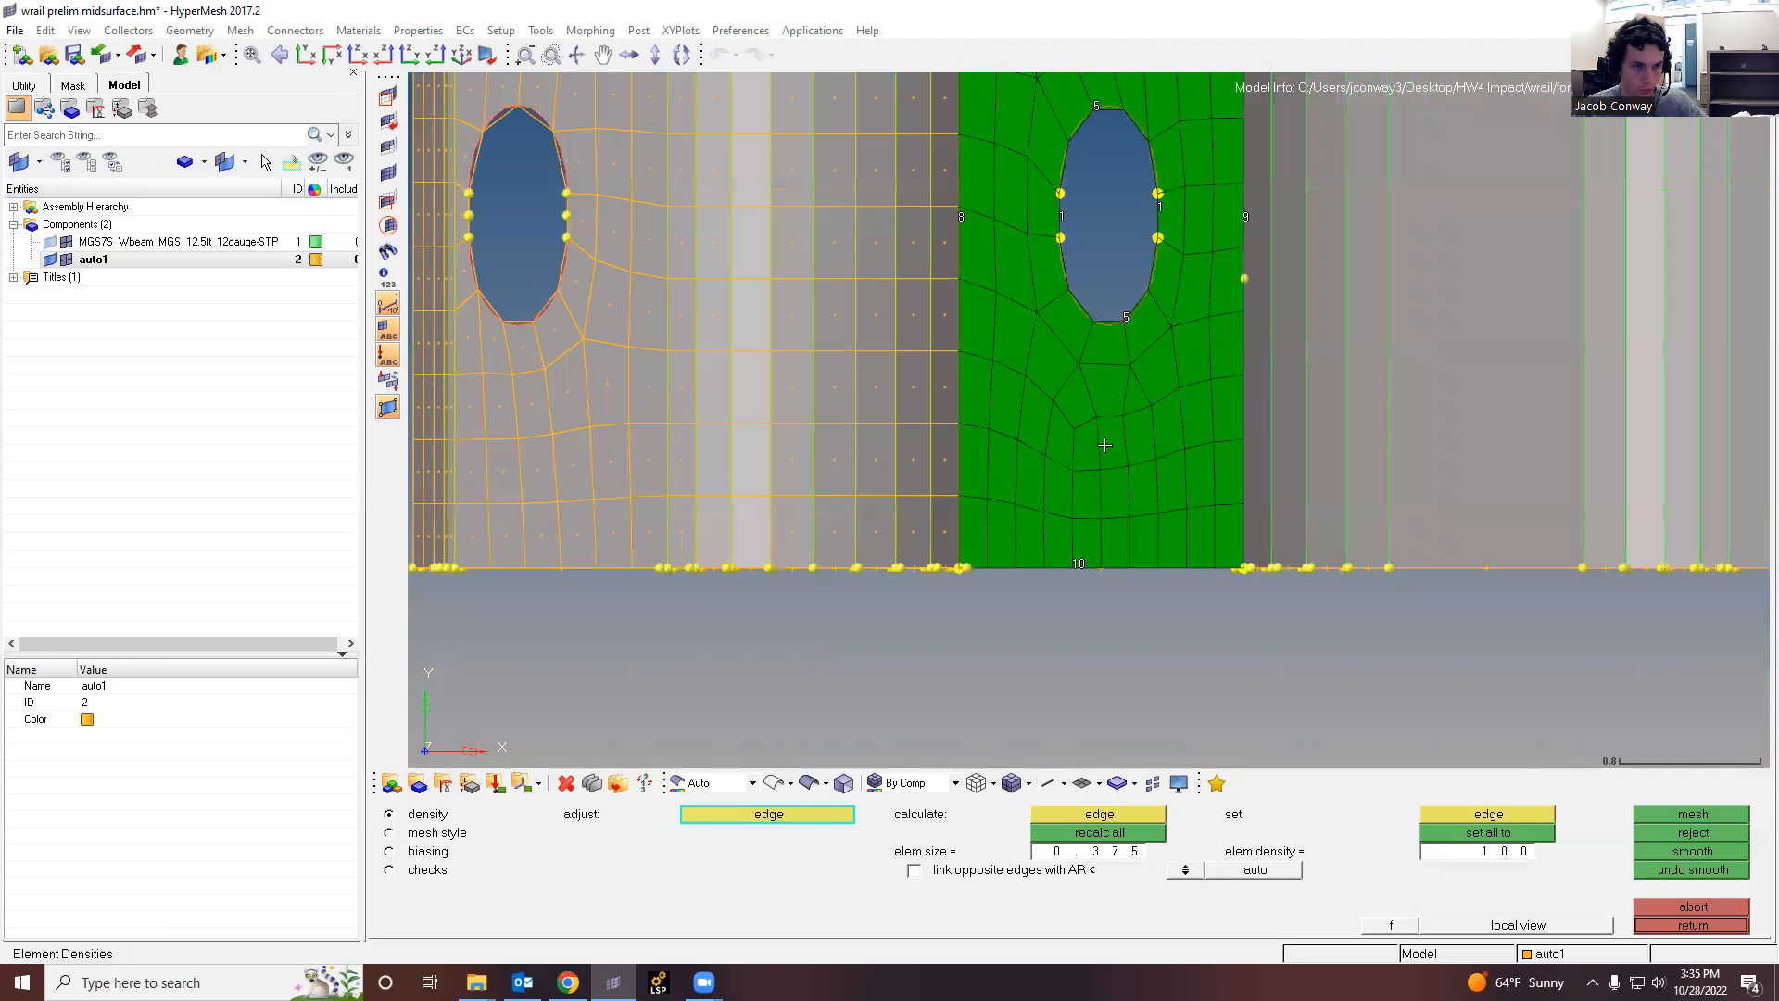
pyautogui.scroll(-3, 1072, 480)
pyautogui.scroll(3, 1131, 509)
pyautogui.scroll(-3, 1124, 442)
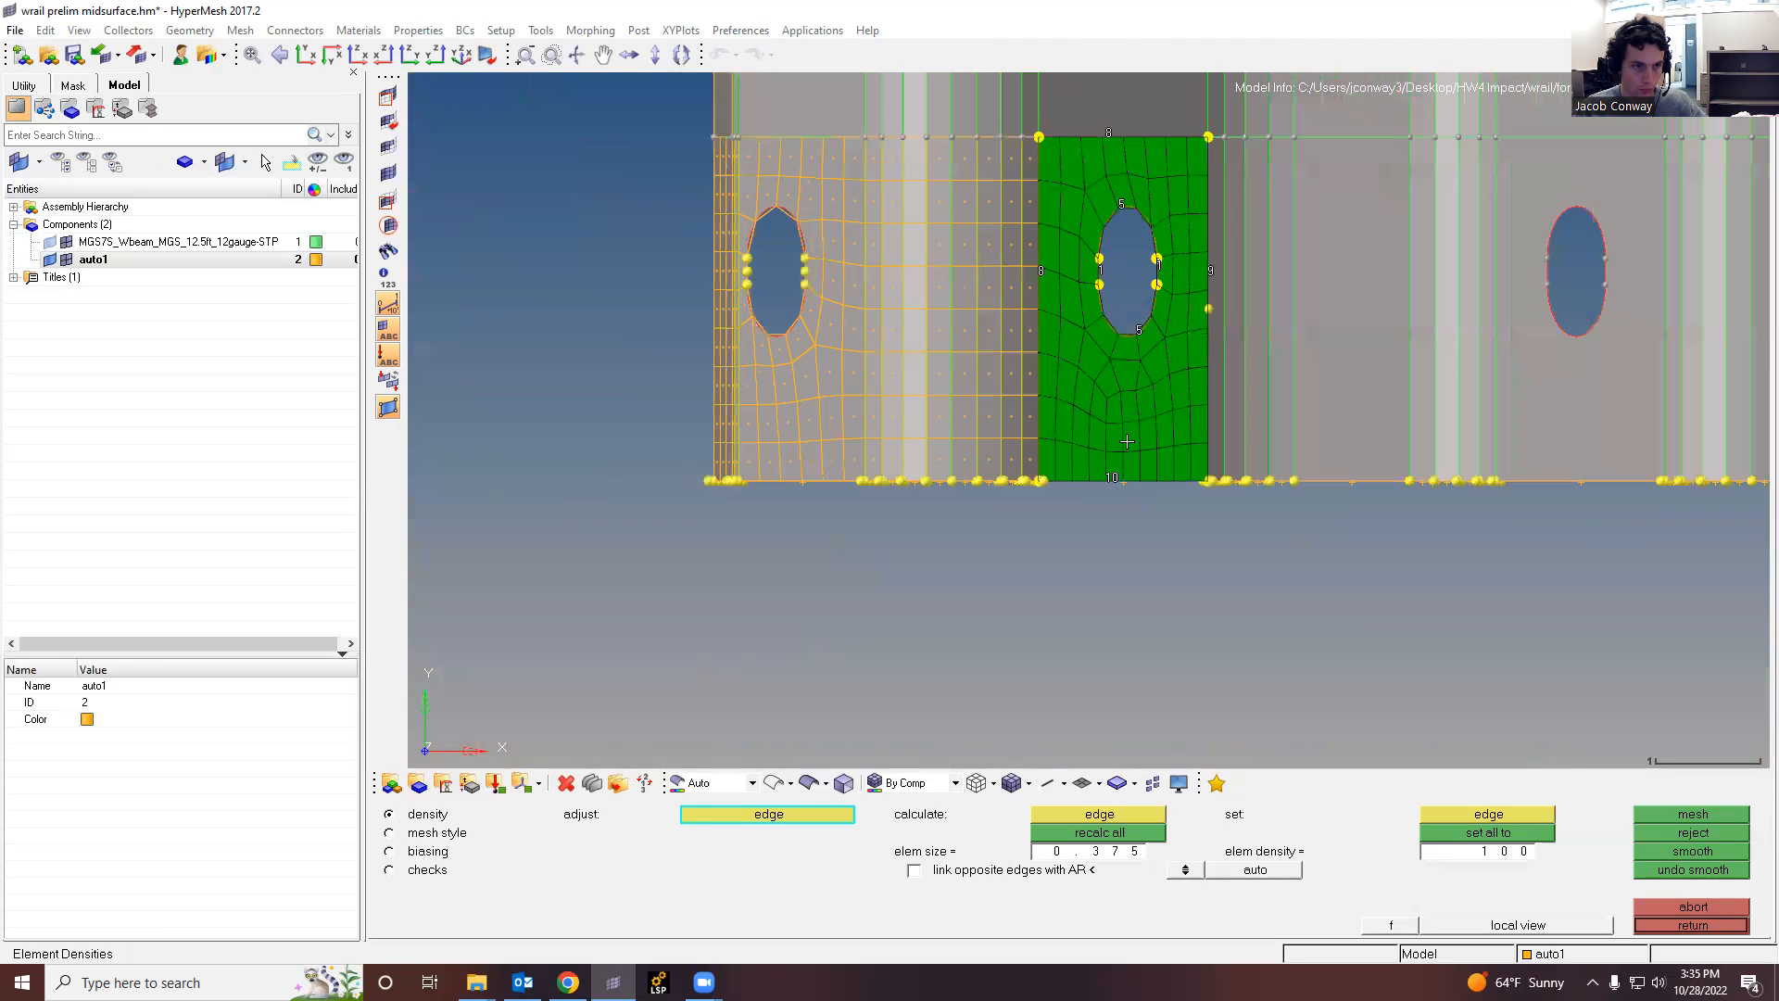
# Step: Raise the density of the hole's curved edge facing away from the free end to 6 and then 7, remeshing each time
pyautogui.scroll(2, 1134, 150)
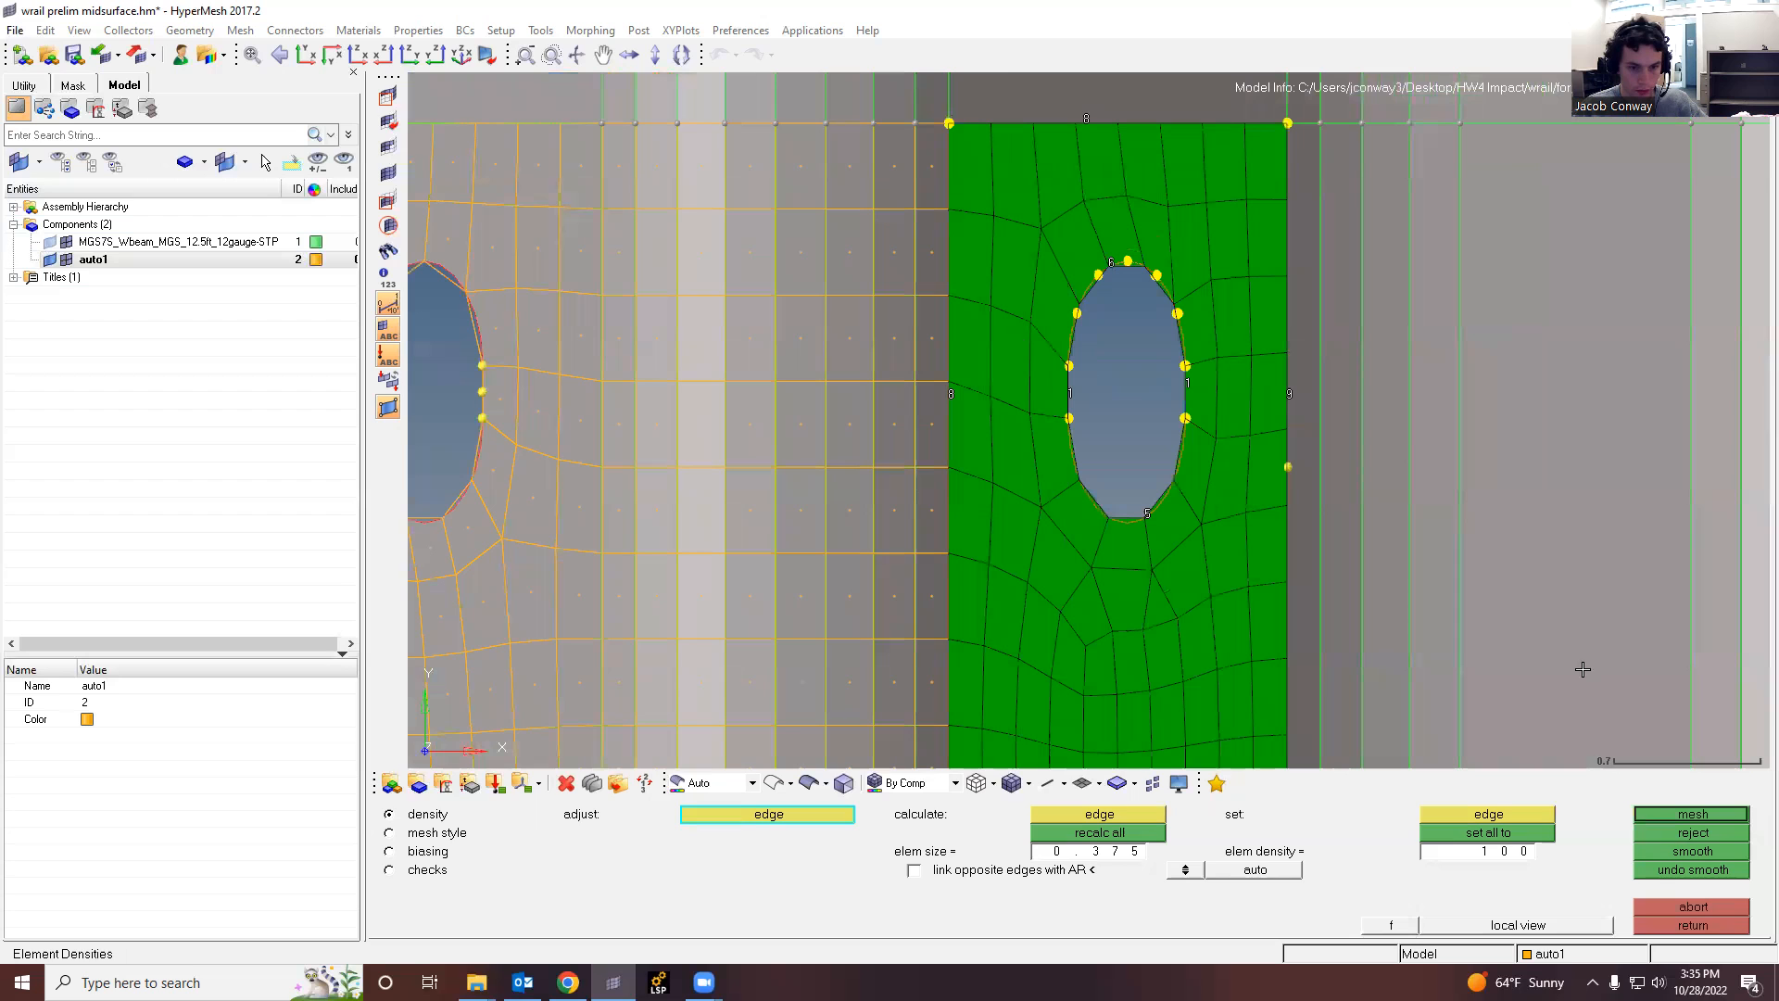
pyautogui.click(1673, 815)
pyautogui.click(1108, 263)
pyautogui.click(1693, 815)
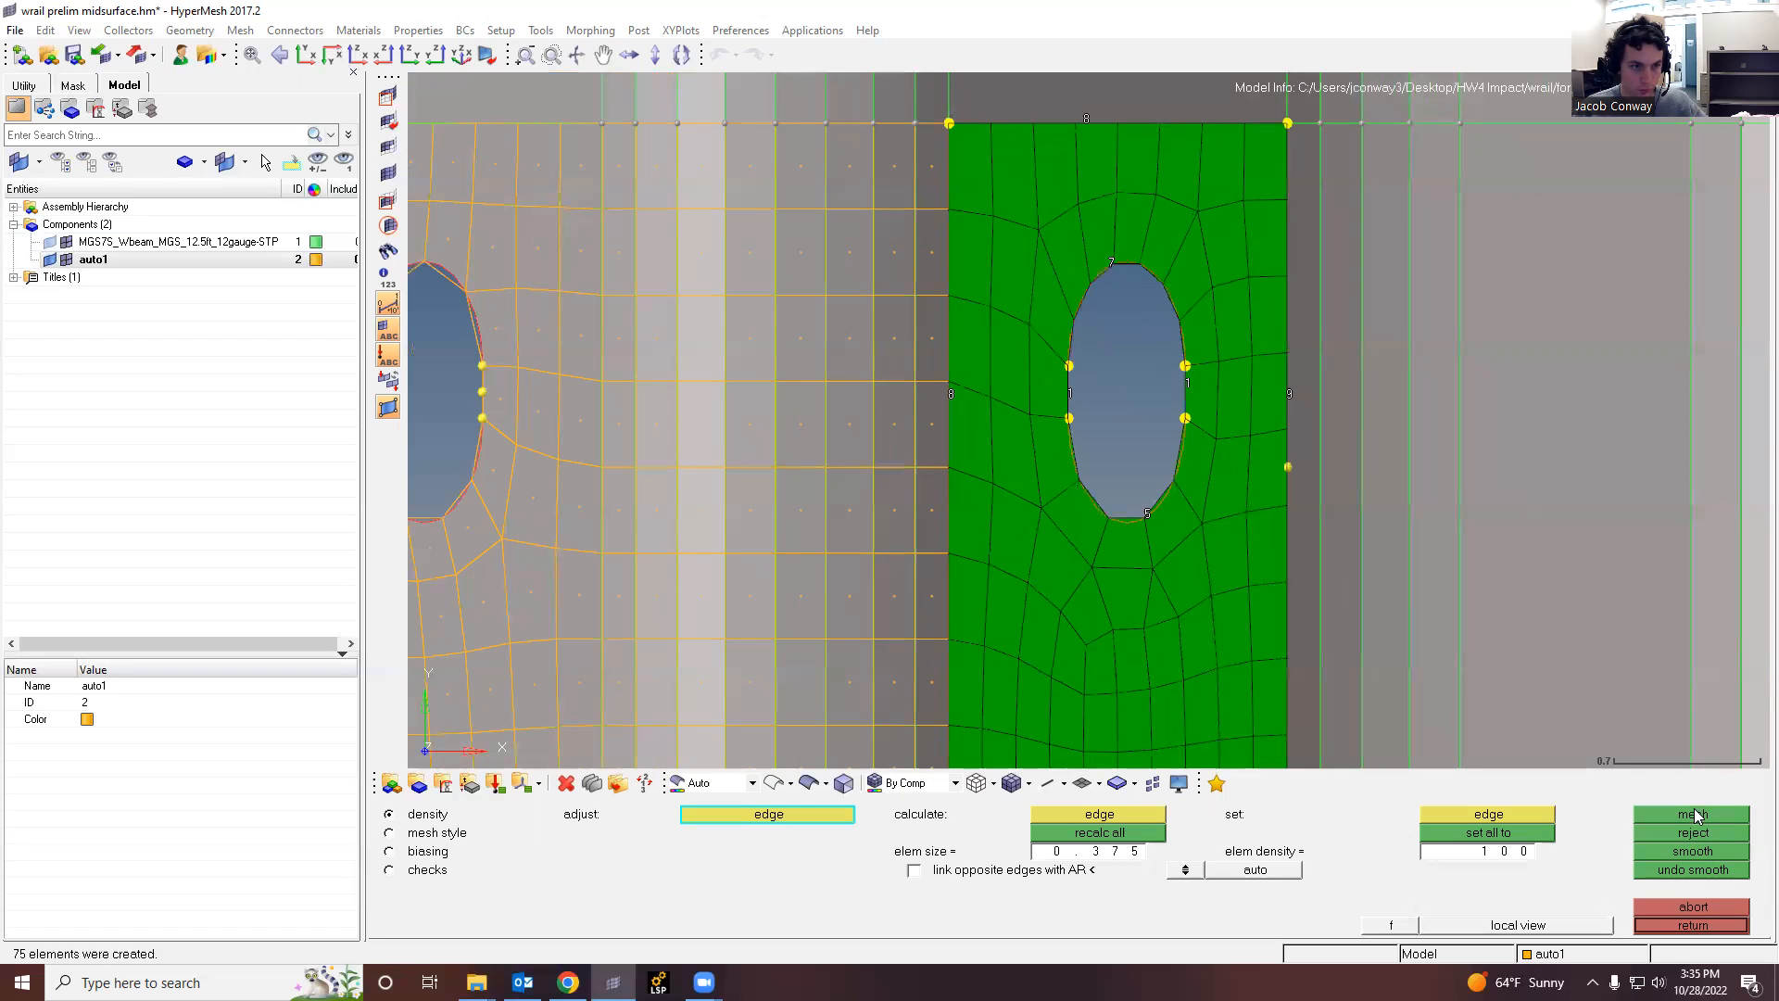
pyautogui.scroll(-4, 1227, 704)
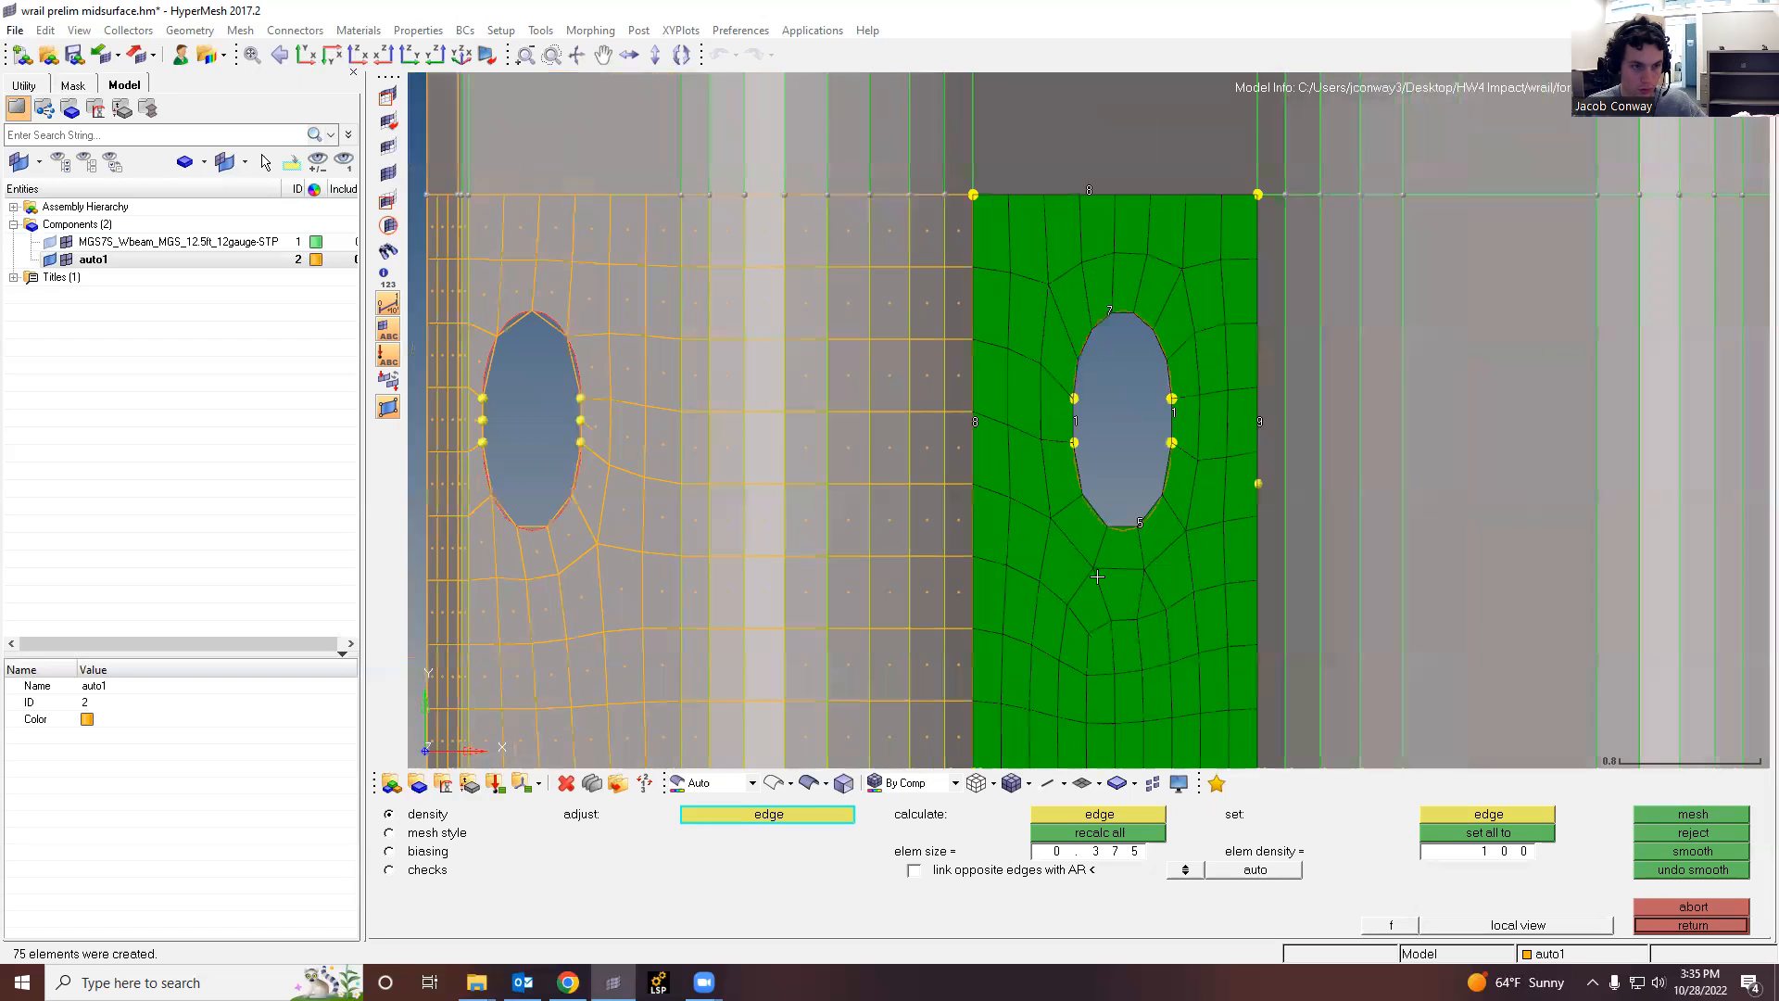
# Step: Try densities of 9, 8 and 7 on the sloped surface's free-end edge, remeshing after each change
pyautogui.scroll(3, 1117, 732)
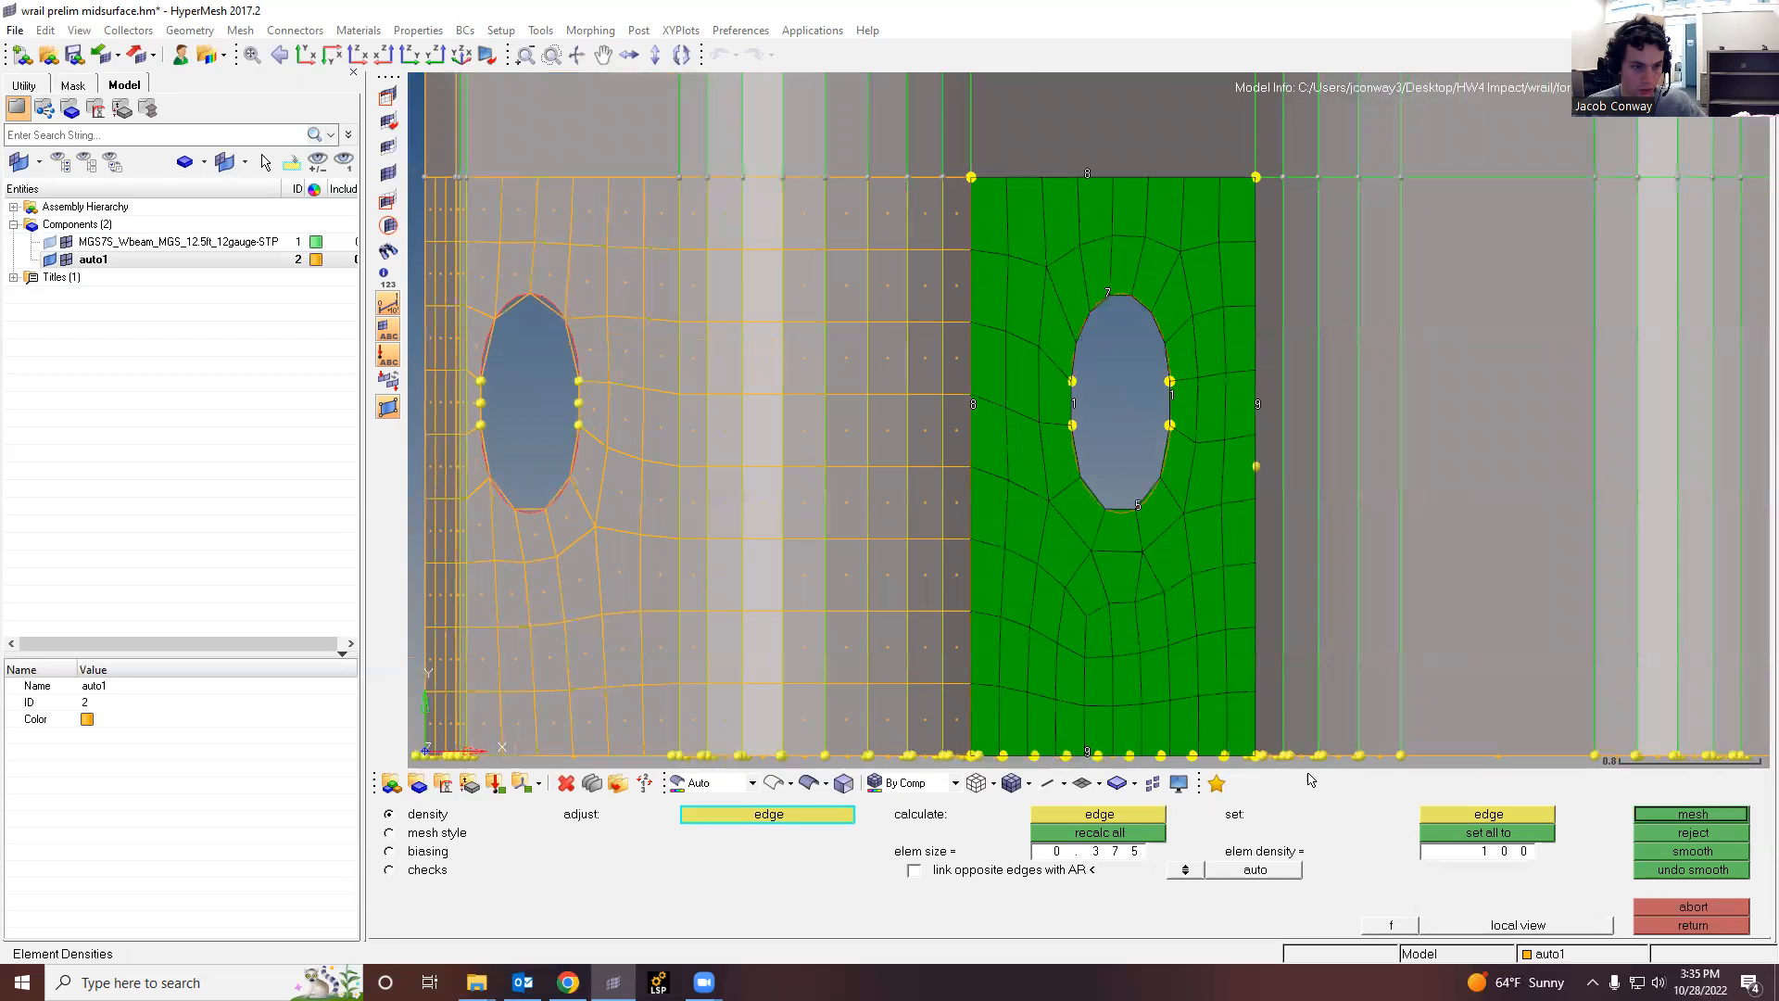
pyautogui.click(1666, 814)
pyautogui.scroll(-1, 1121, 410)
pyautogui.scroll(-1, 1121, 409)
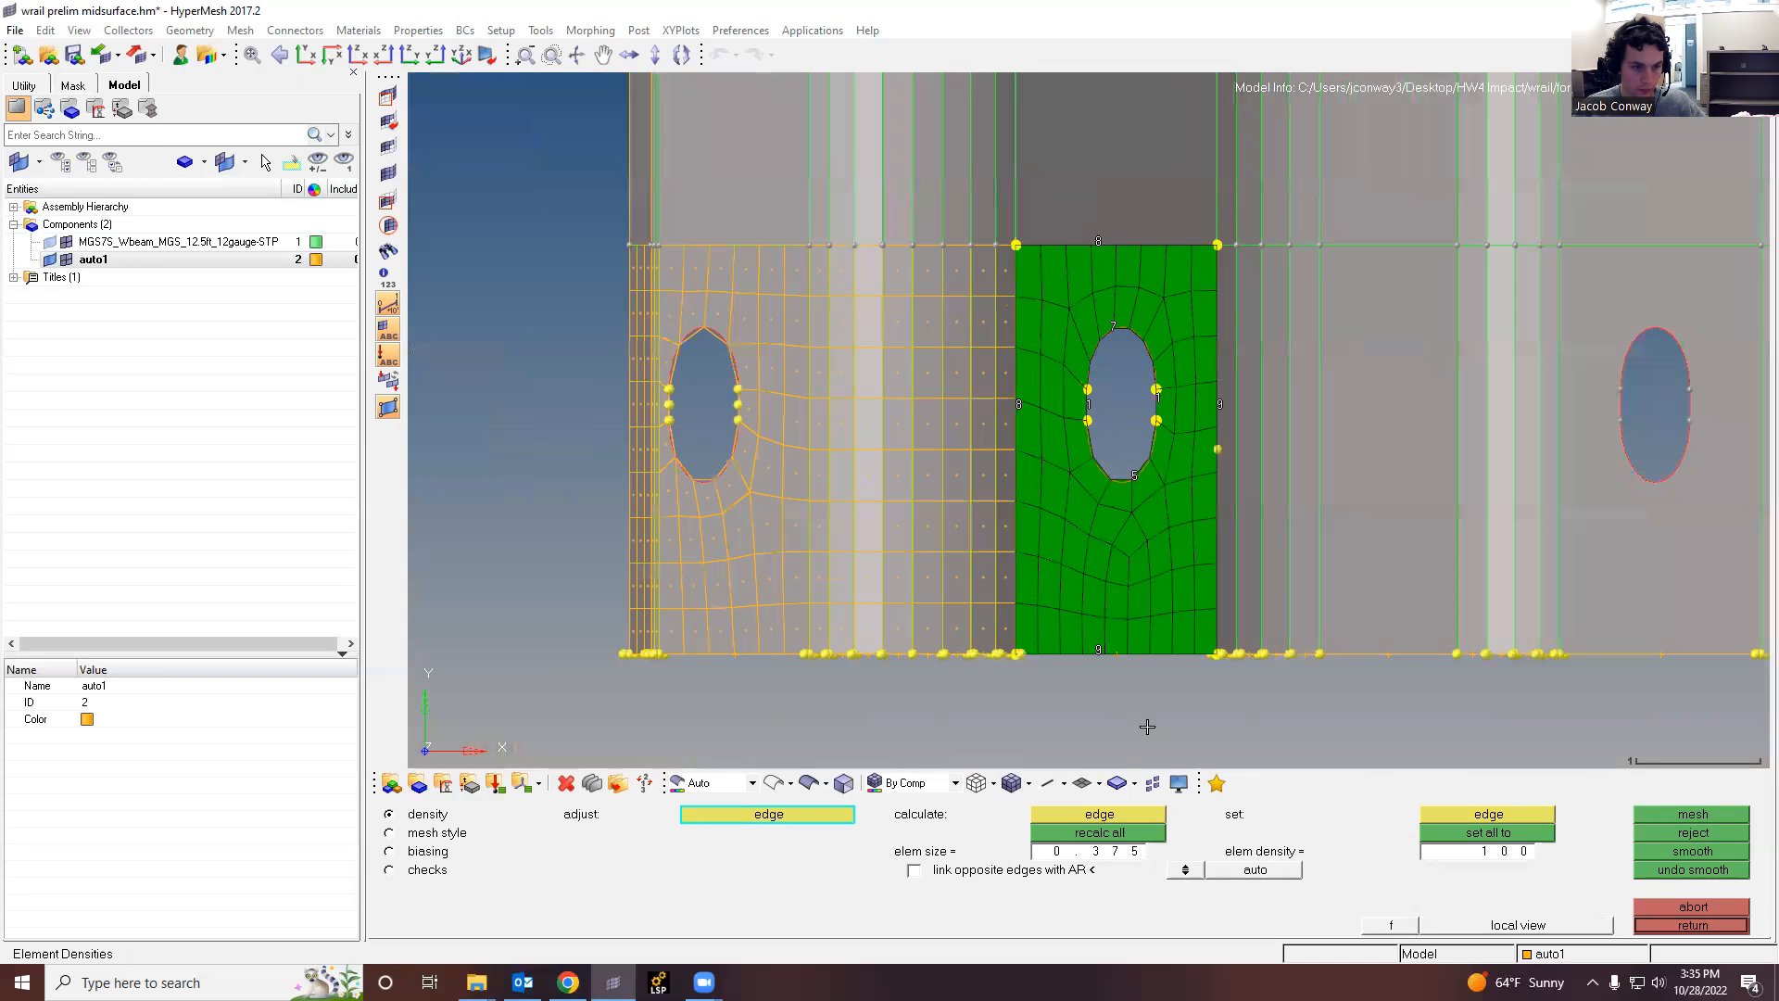
pyautogui.scroll(2, 1122, 625)
pyautogui.click(1648, 811)
pyautogui.scroll(-1, 1194, 656)
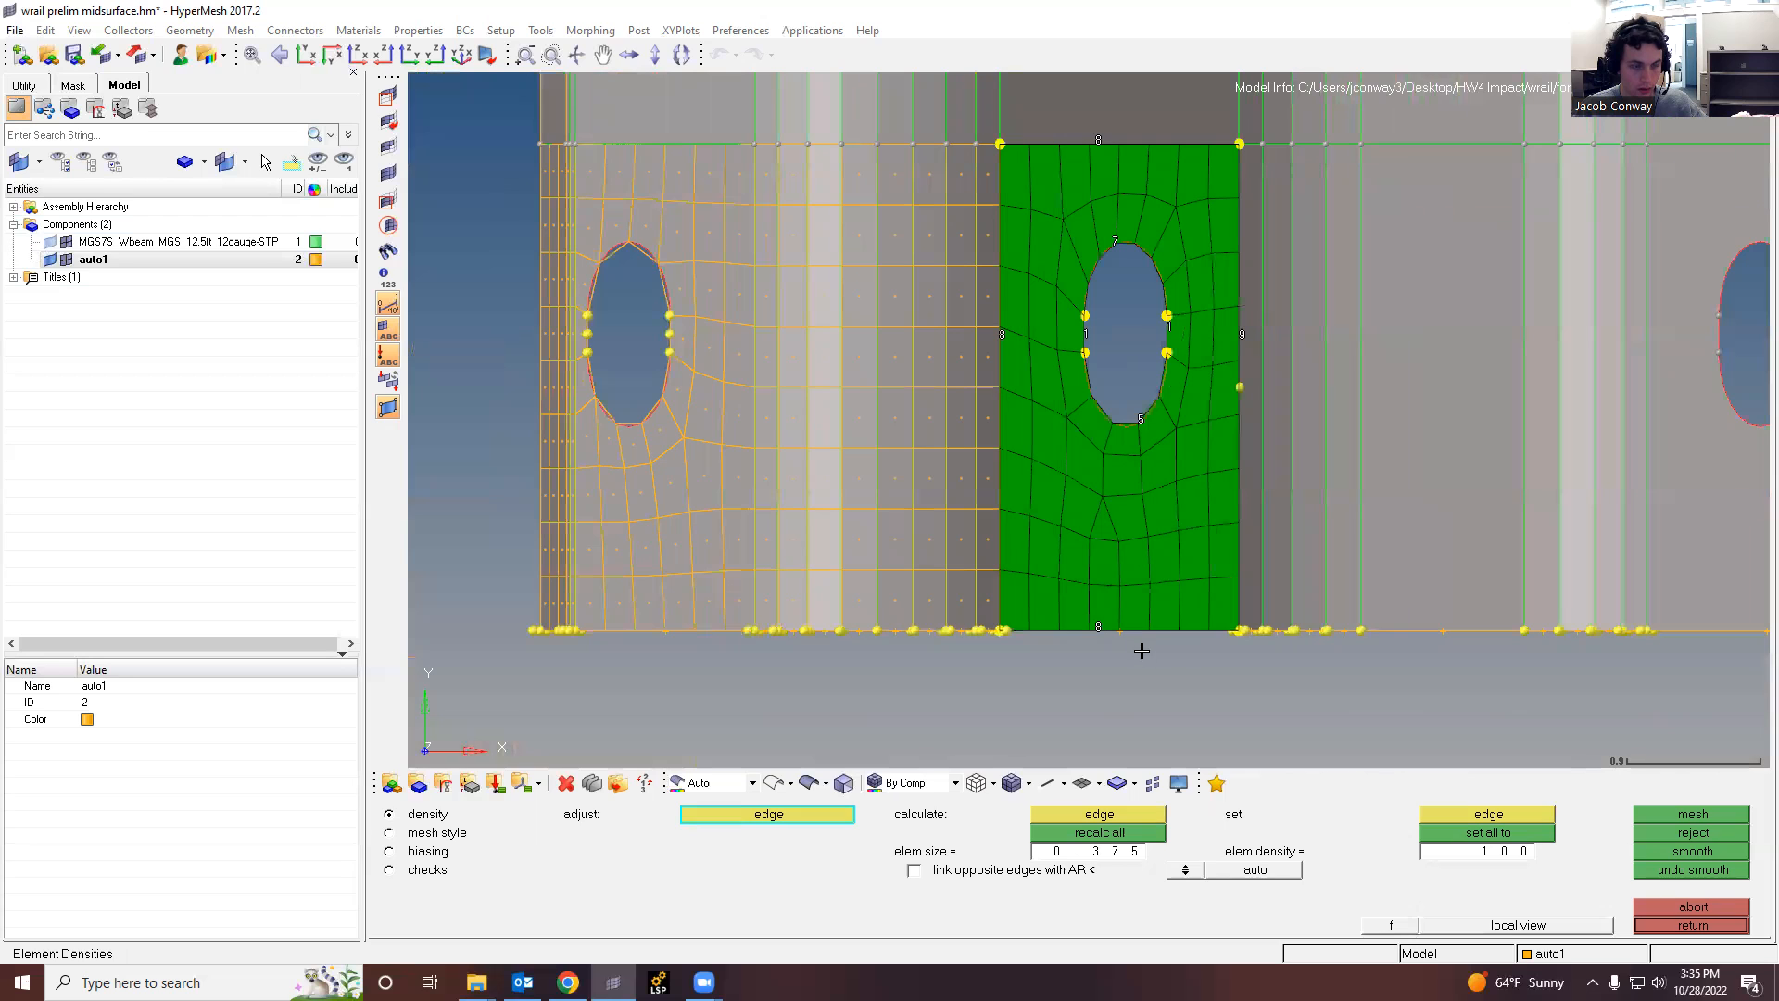
pyautogui.rightClick(1098, 627)
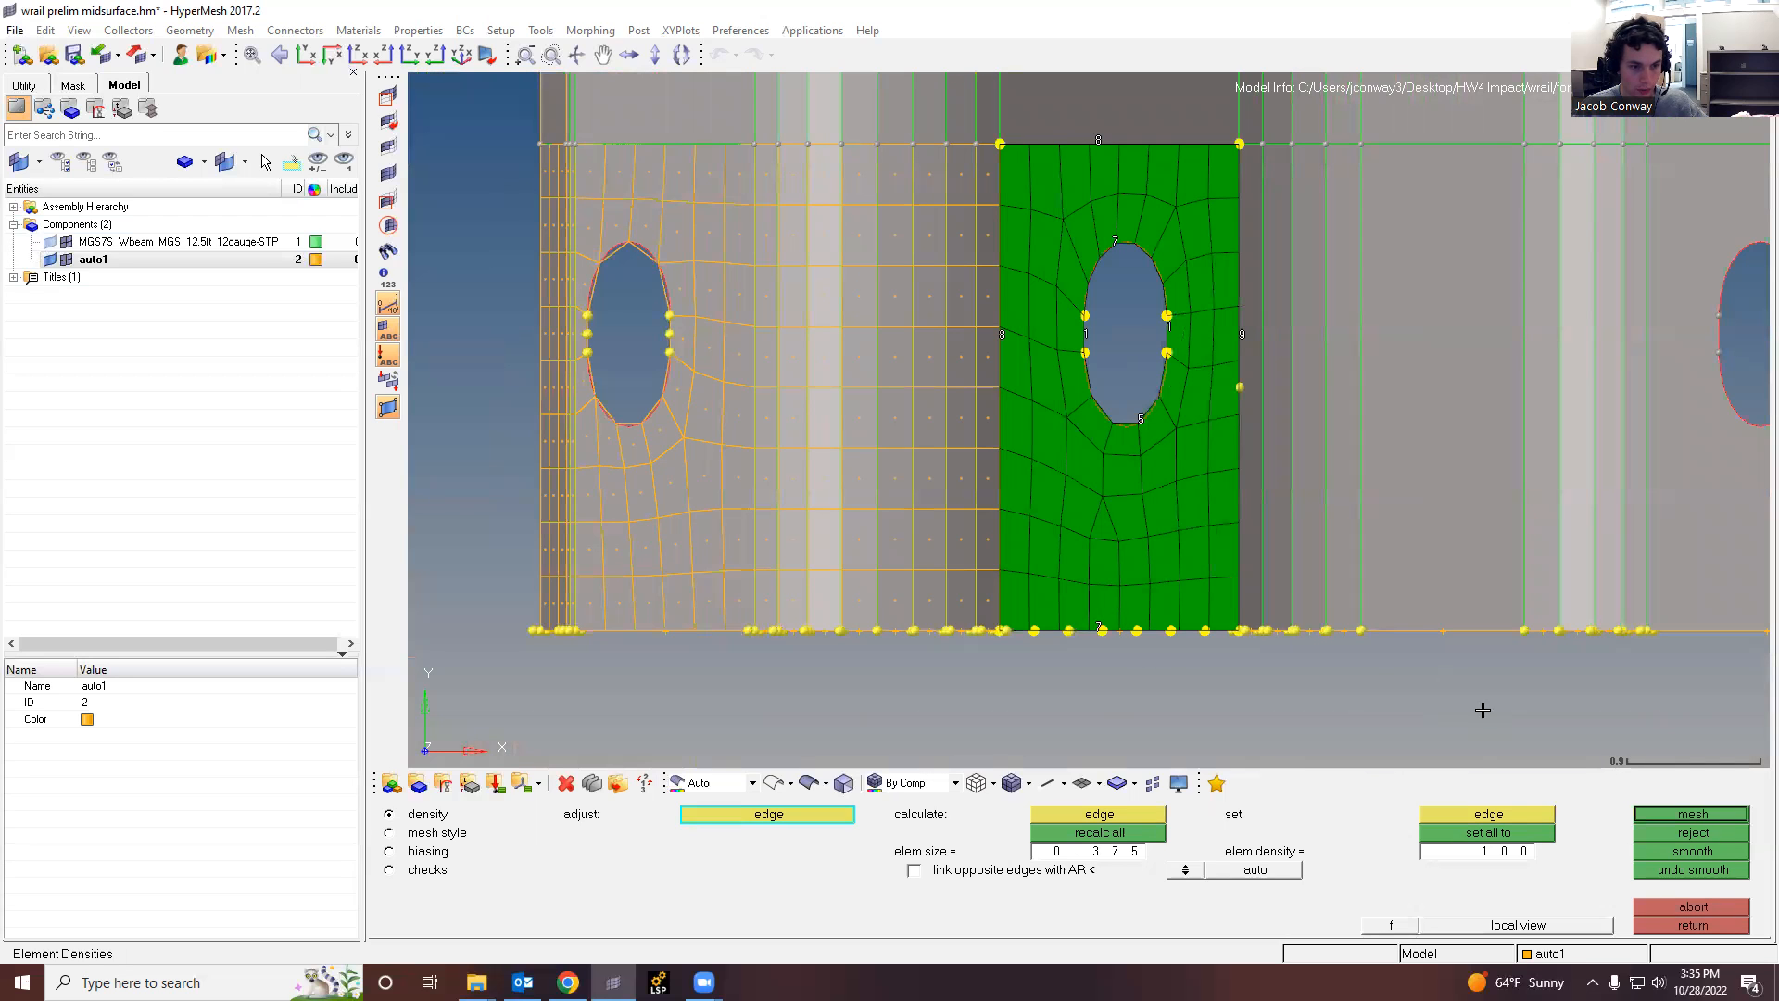
pyautogui.click(1711, 822)
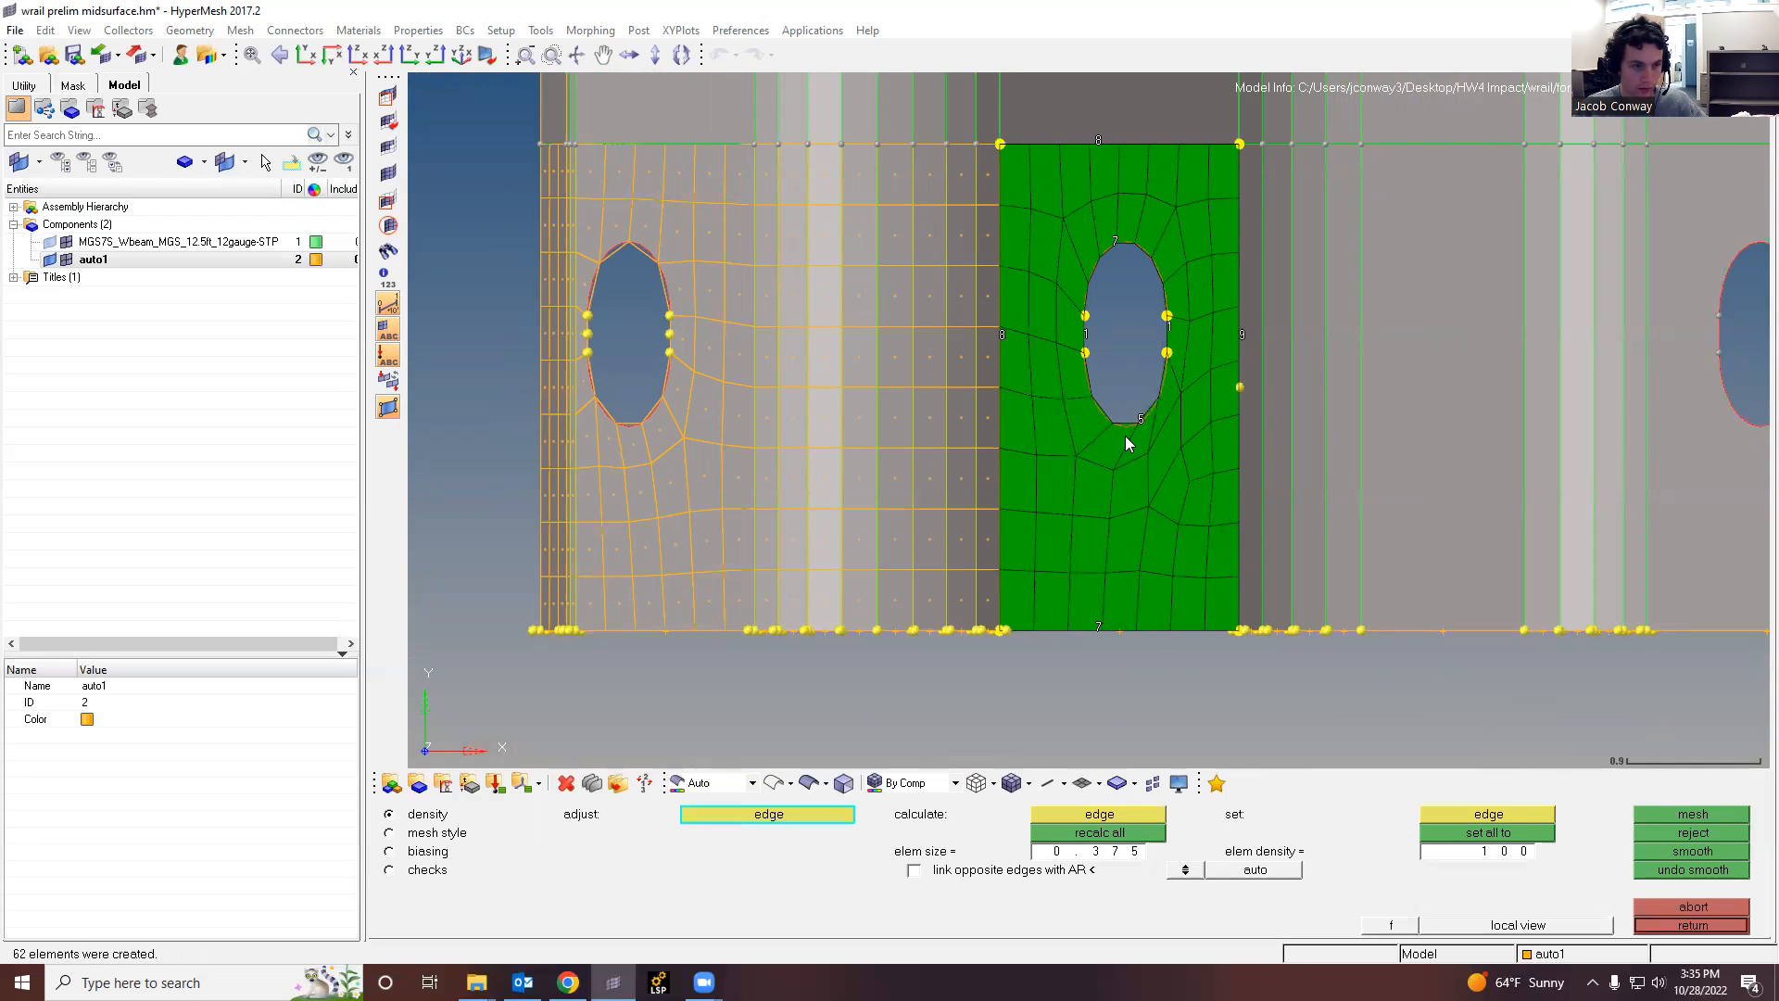
pyautogui.scroll(5, 1071, 656)
pyautogui.scroll(-1, 1236, 671)
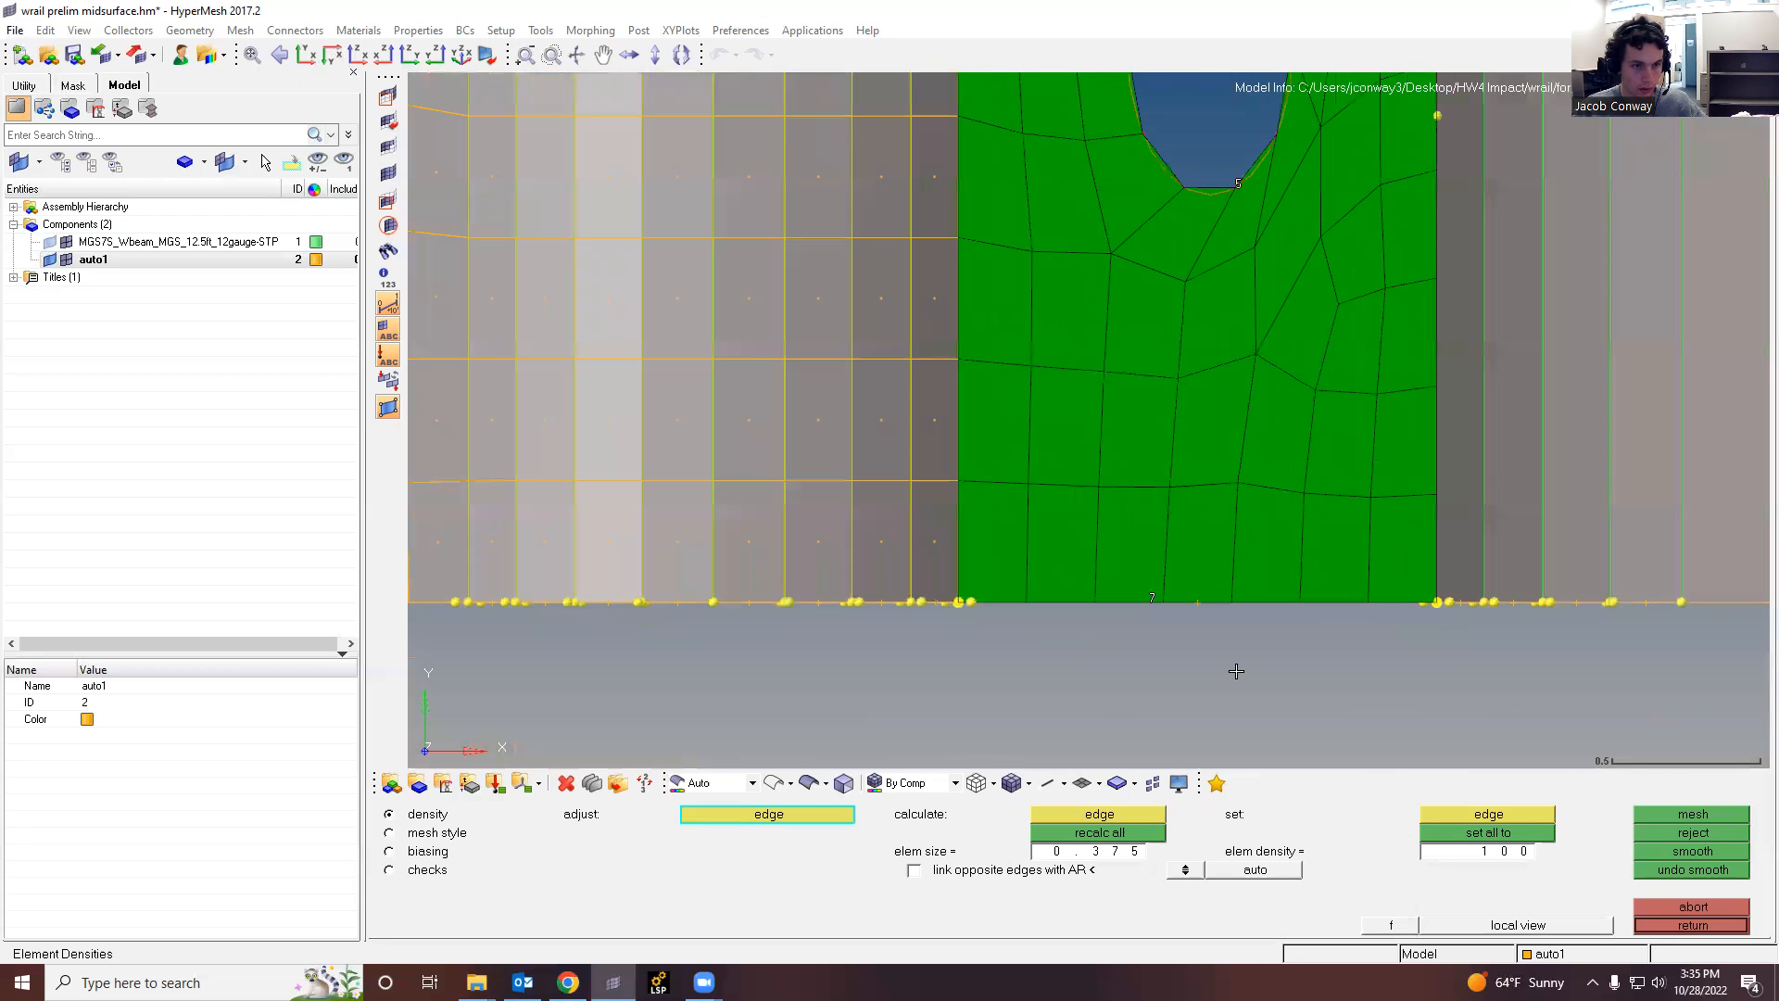
# Step: Reduce the density to 4 on the bolt hole's curved edge facing the free end and remesh the surface
pyautogui.scroll(-2, 1236, 671)
pyautogui.rightClick(1244, 375)
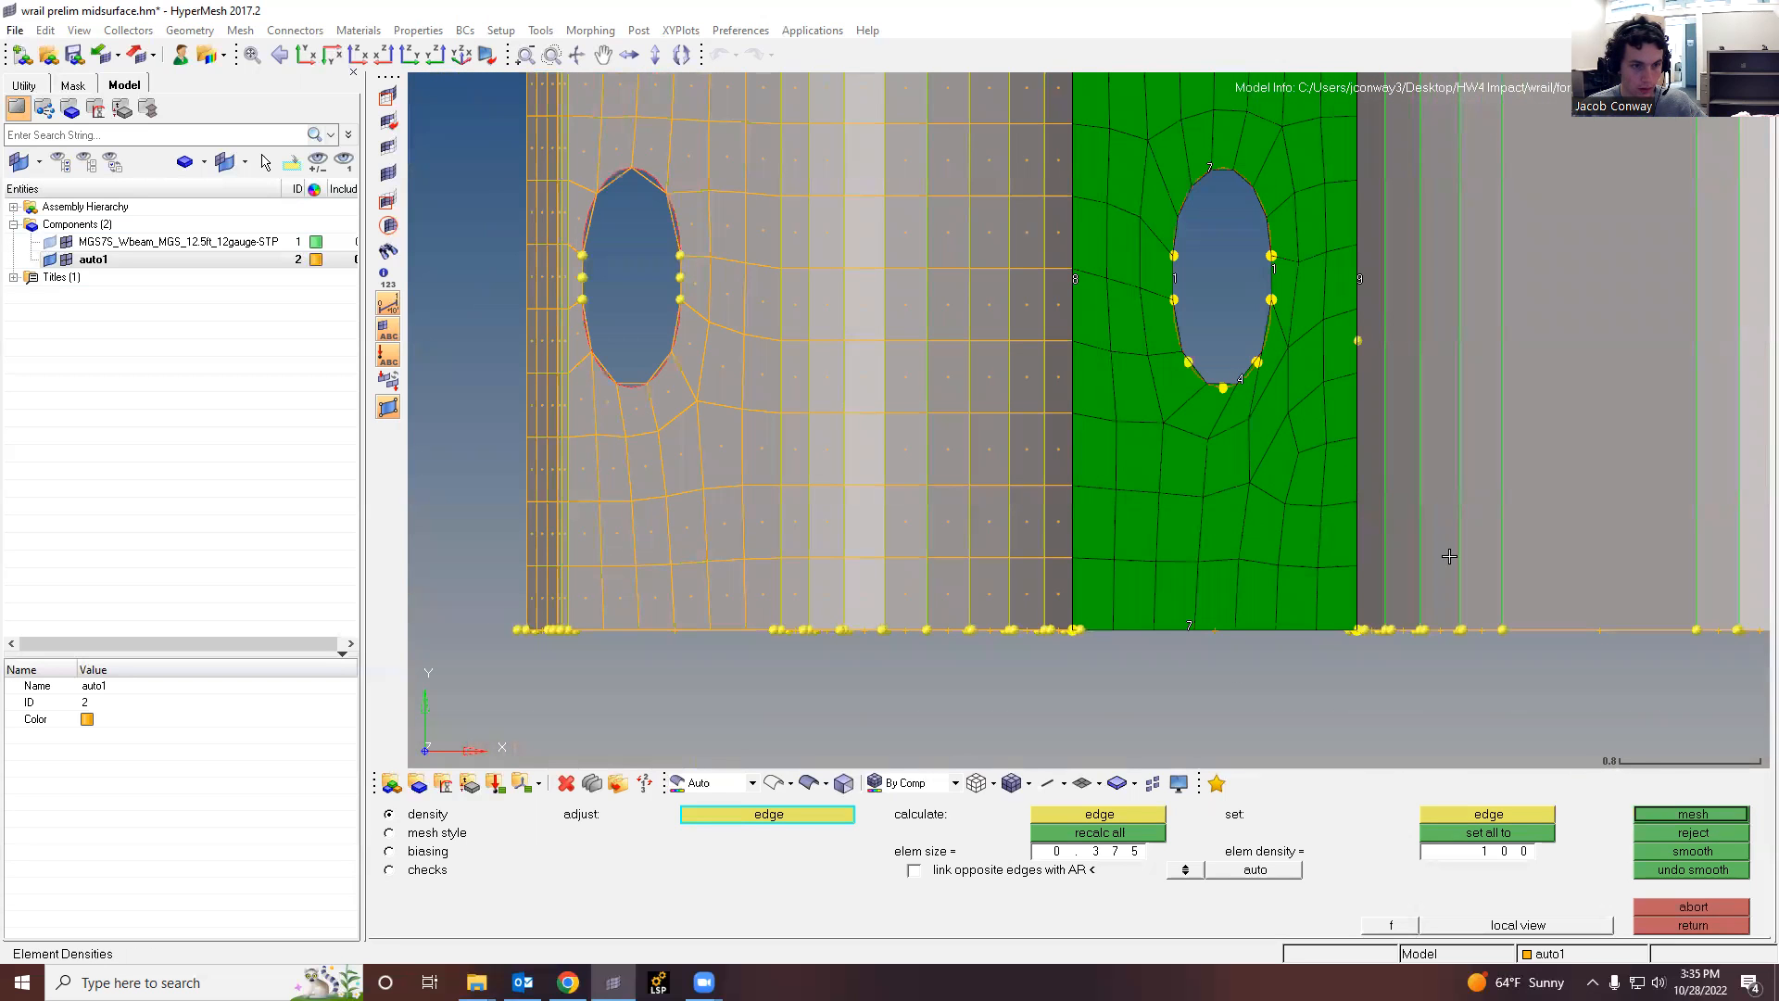
pyautogui.click(1695, 815)
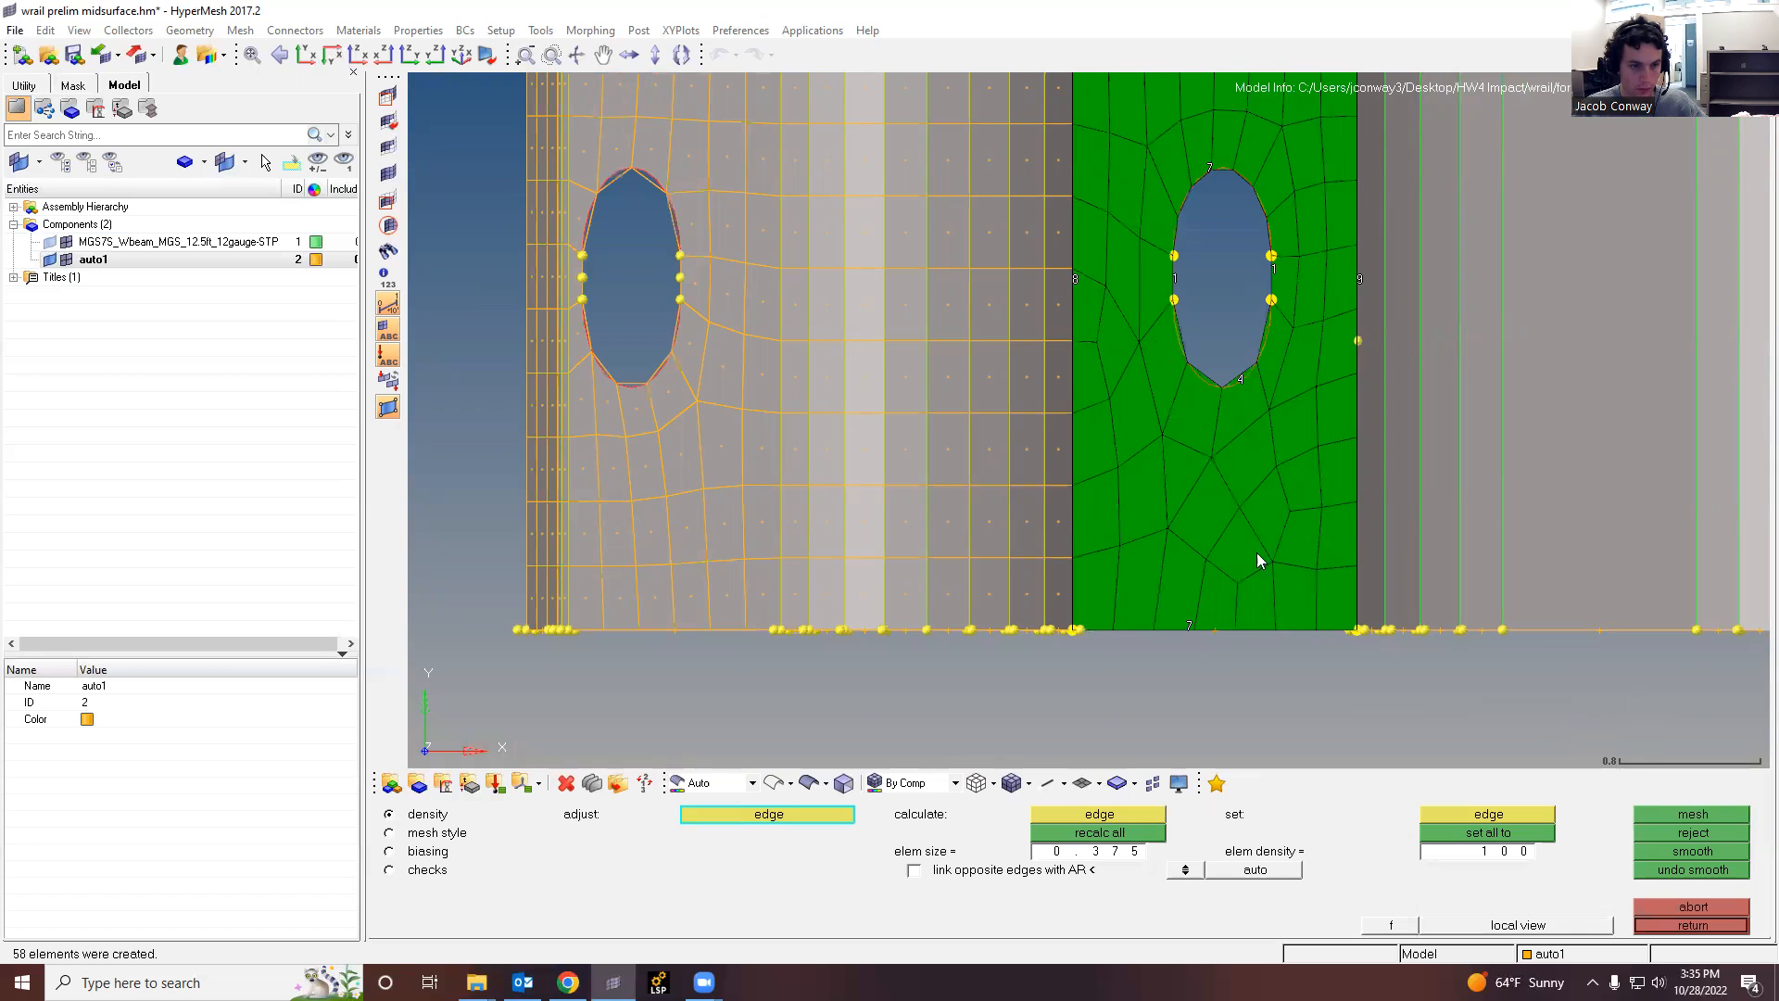
# Step: Raise the free-end edge's density to 8 and then 9, remeshing the sloped surface each time
pyautogui.click(1186, 628)
pyautogui.click(1693, 814)
pyautogui.click(1186, 628)
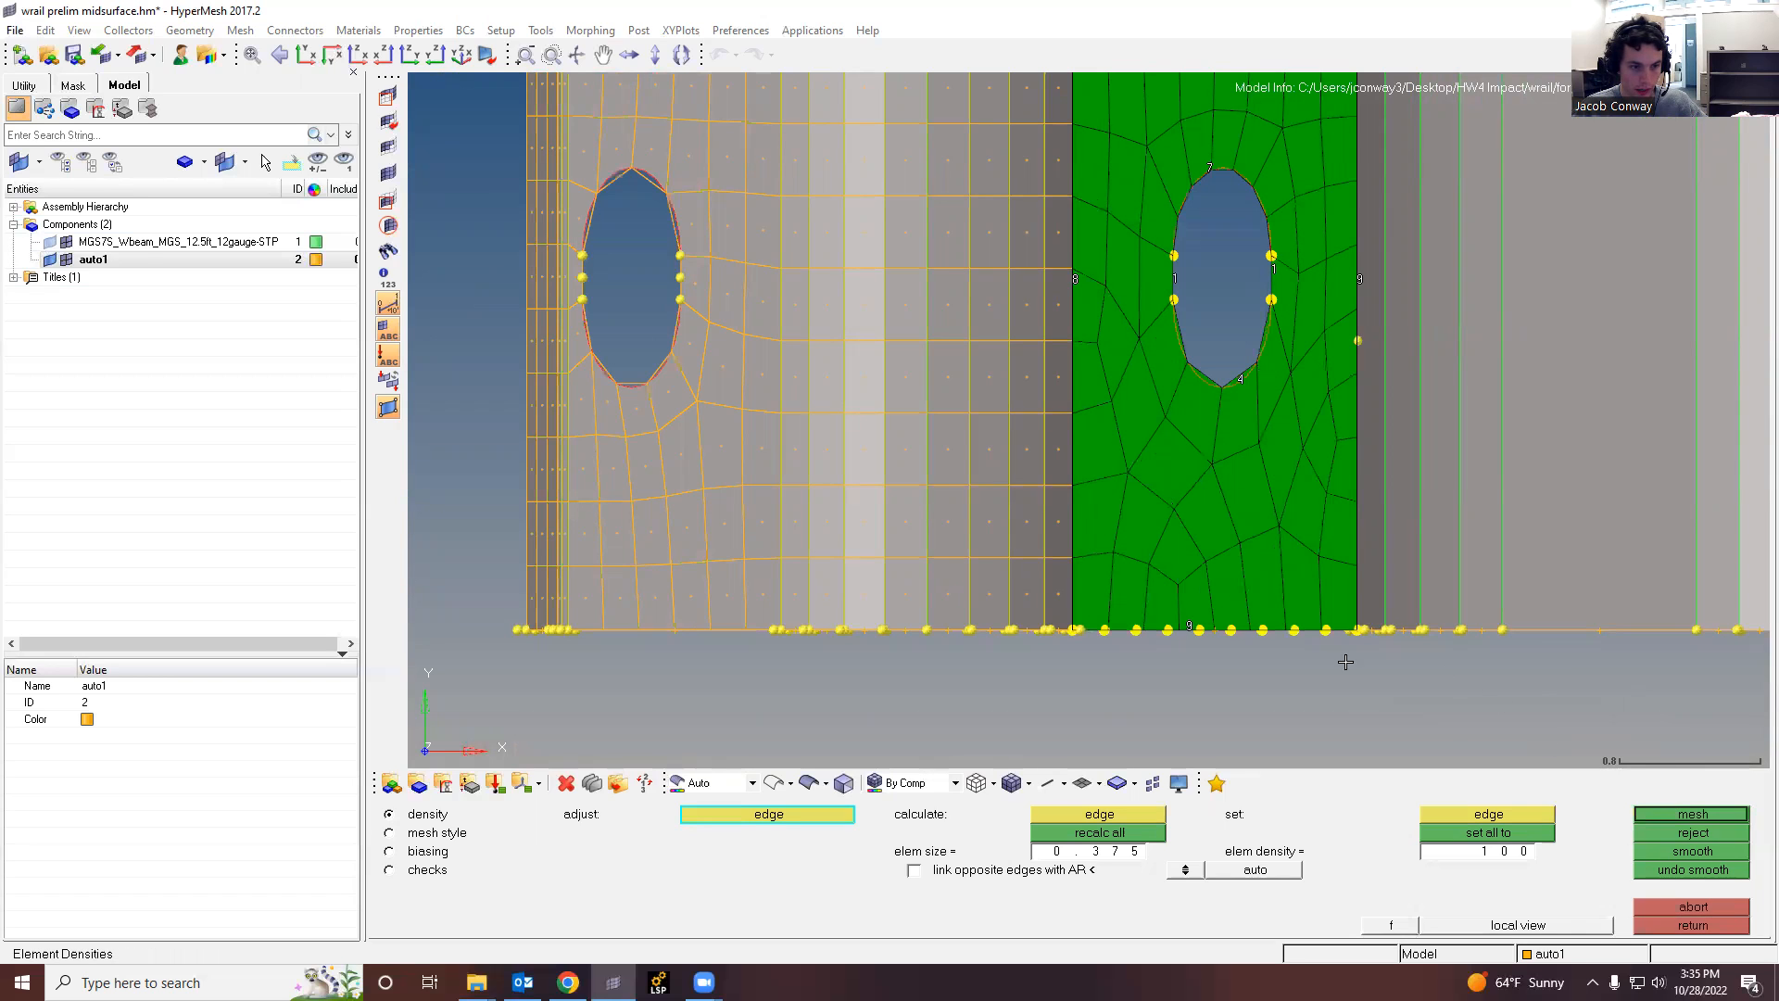
pyautogui.click(1707, 814)
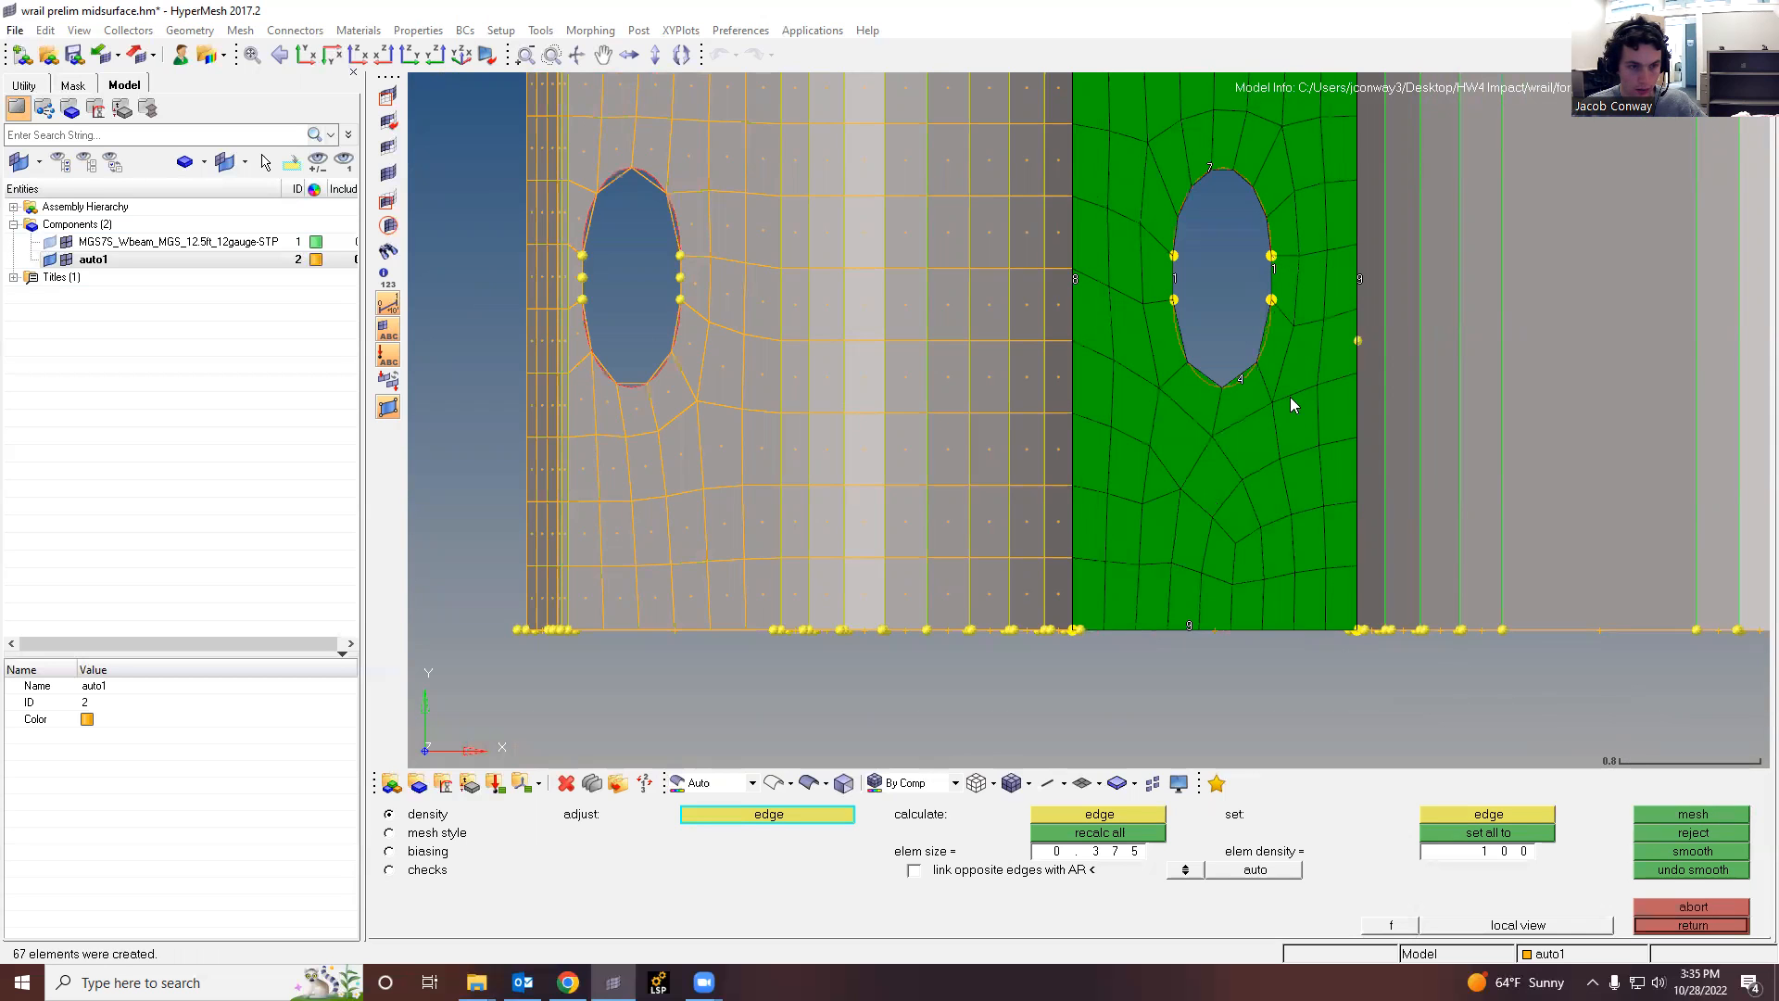
# Step: Set the surface's valley-side edge density to 8, try 10 and then 8 on the free-end edge, and remesh after each change
pyautogui.scroll(-3, 1316, 361)
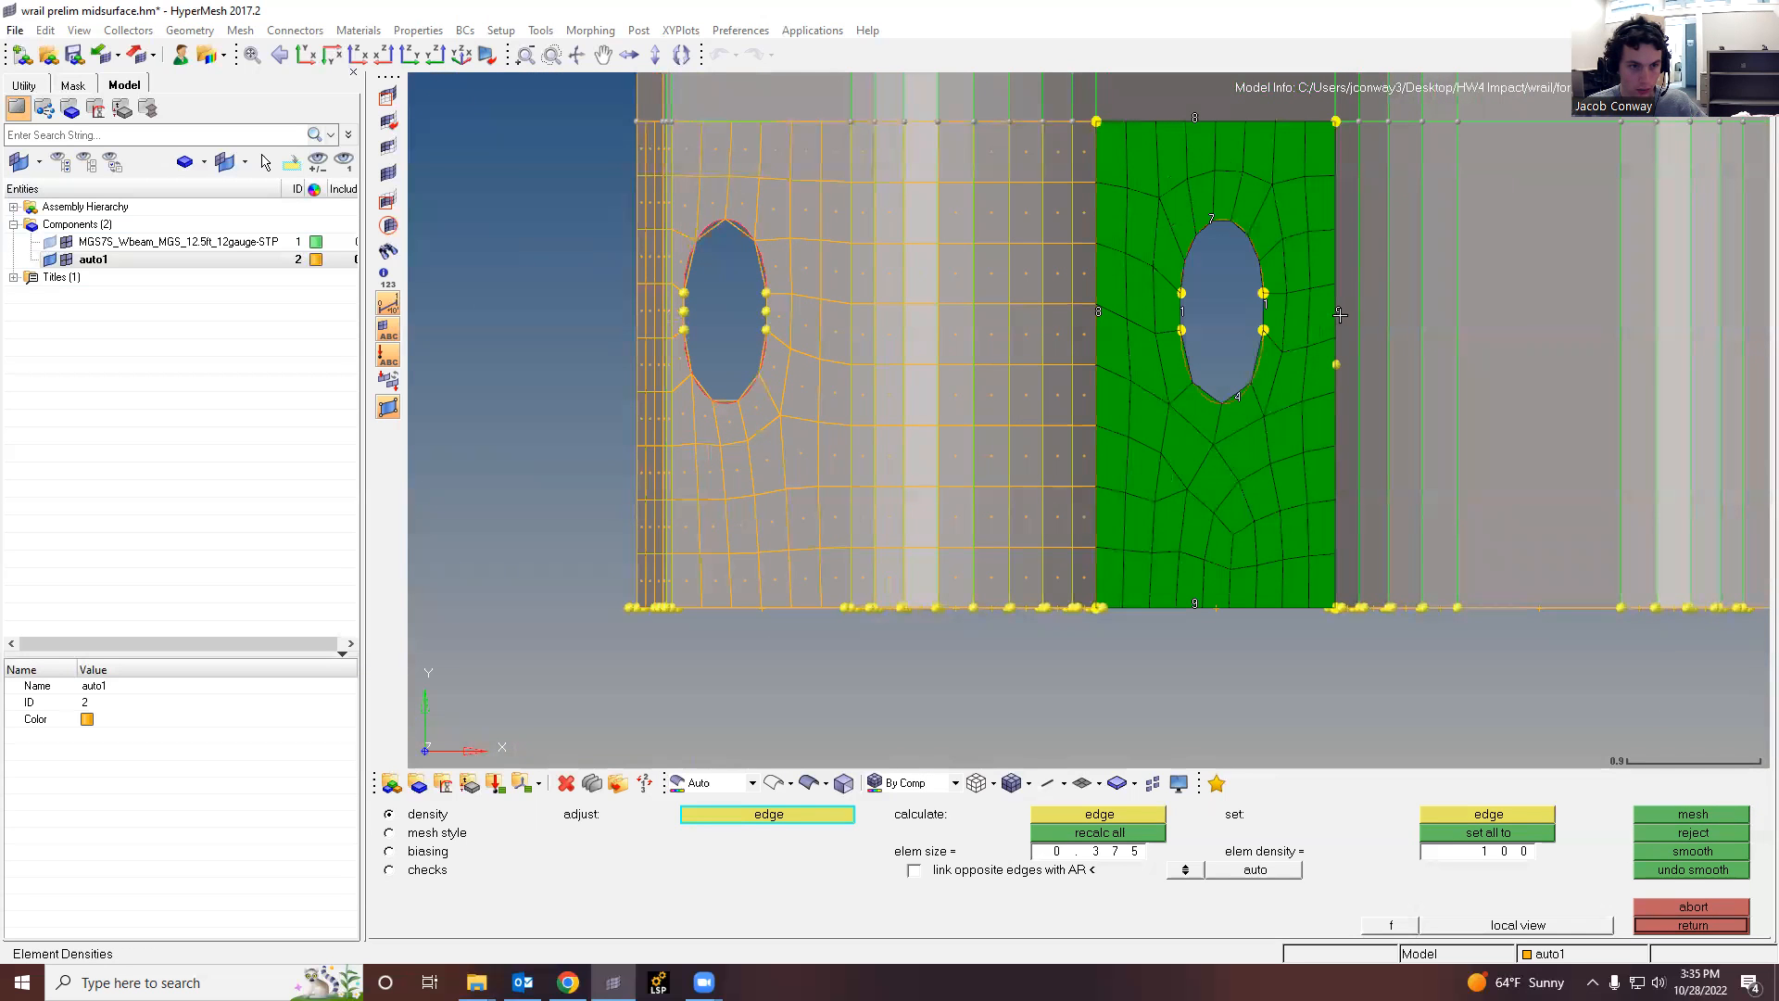
pyautogui.click(1714, 815)
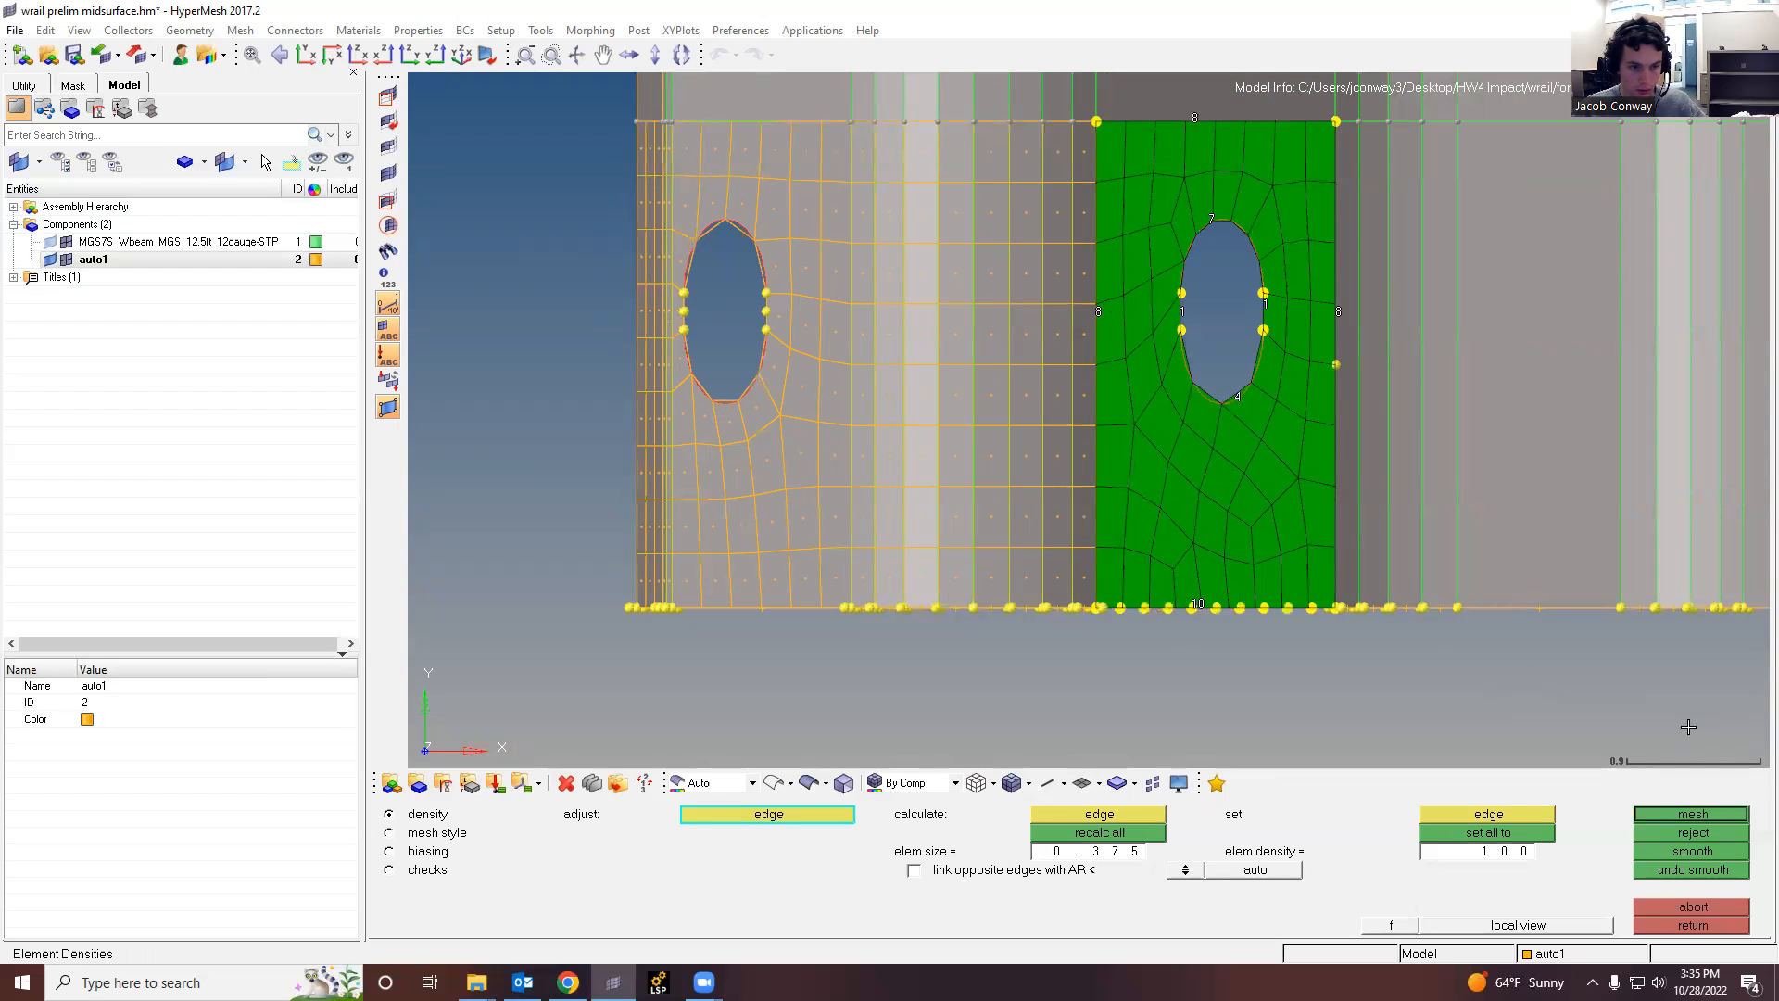
pyautogui.click(1194, 603)
pyautogui.rightClick(1197, 604)
pyautogui.rightClick(1200, 604)
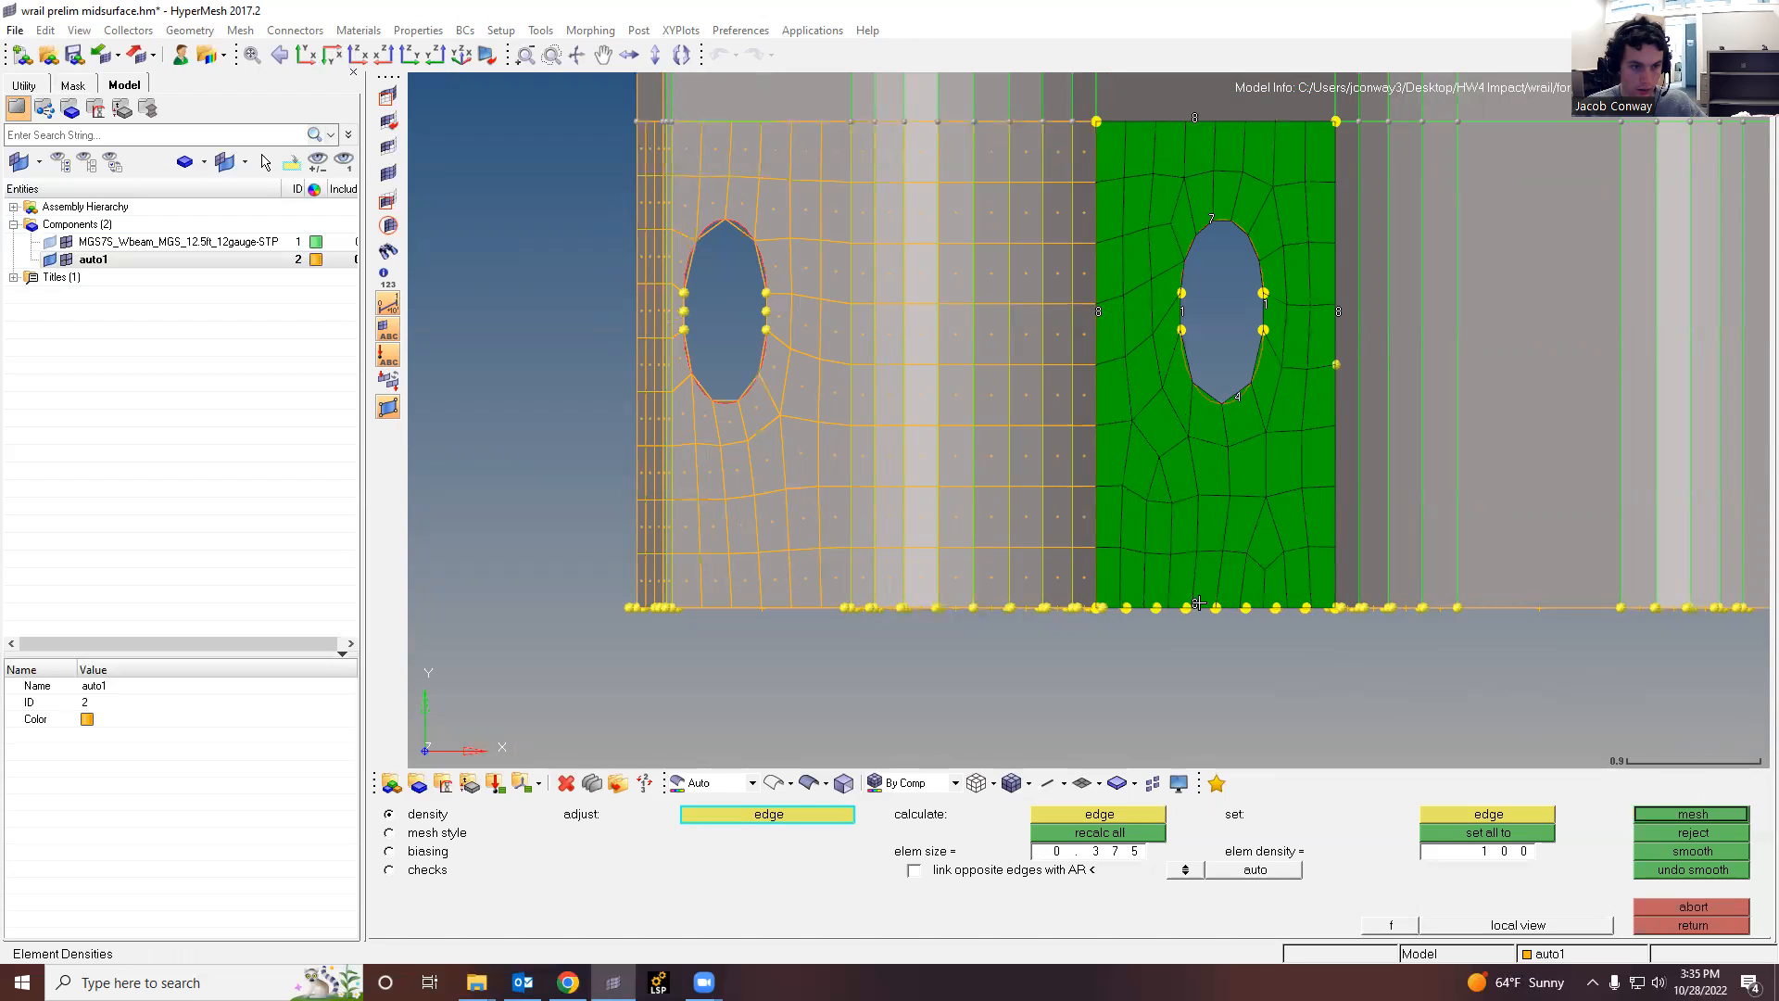
pyautogui.click(1651, 809)
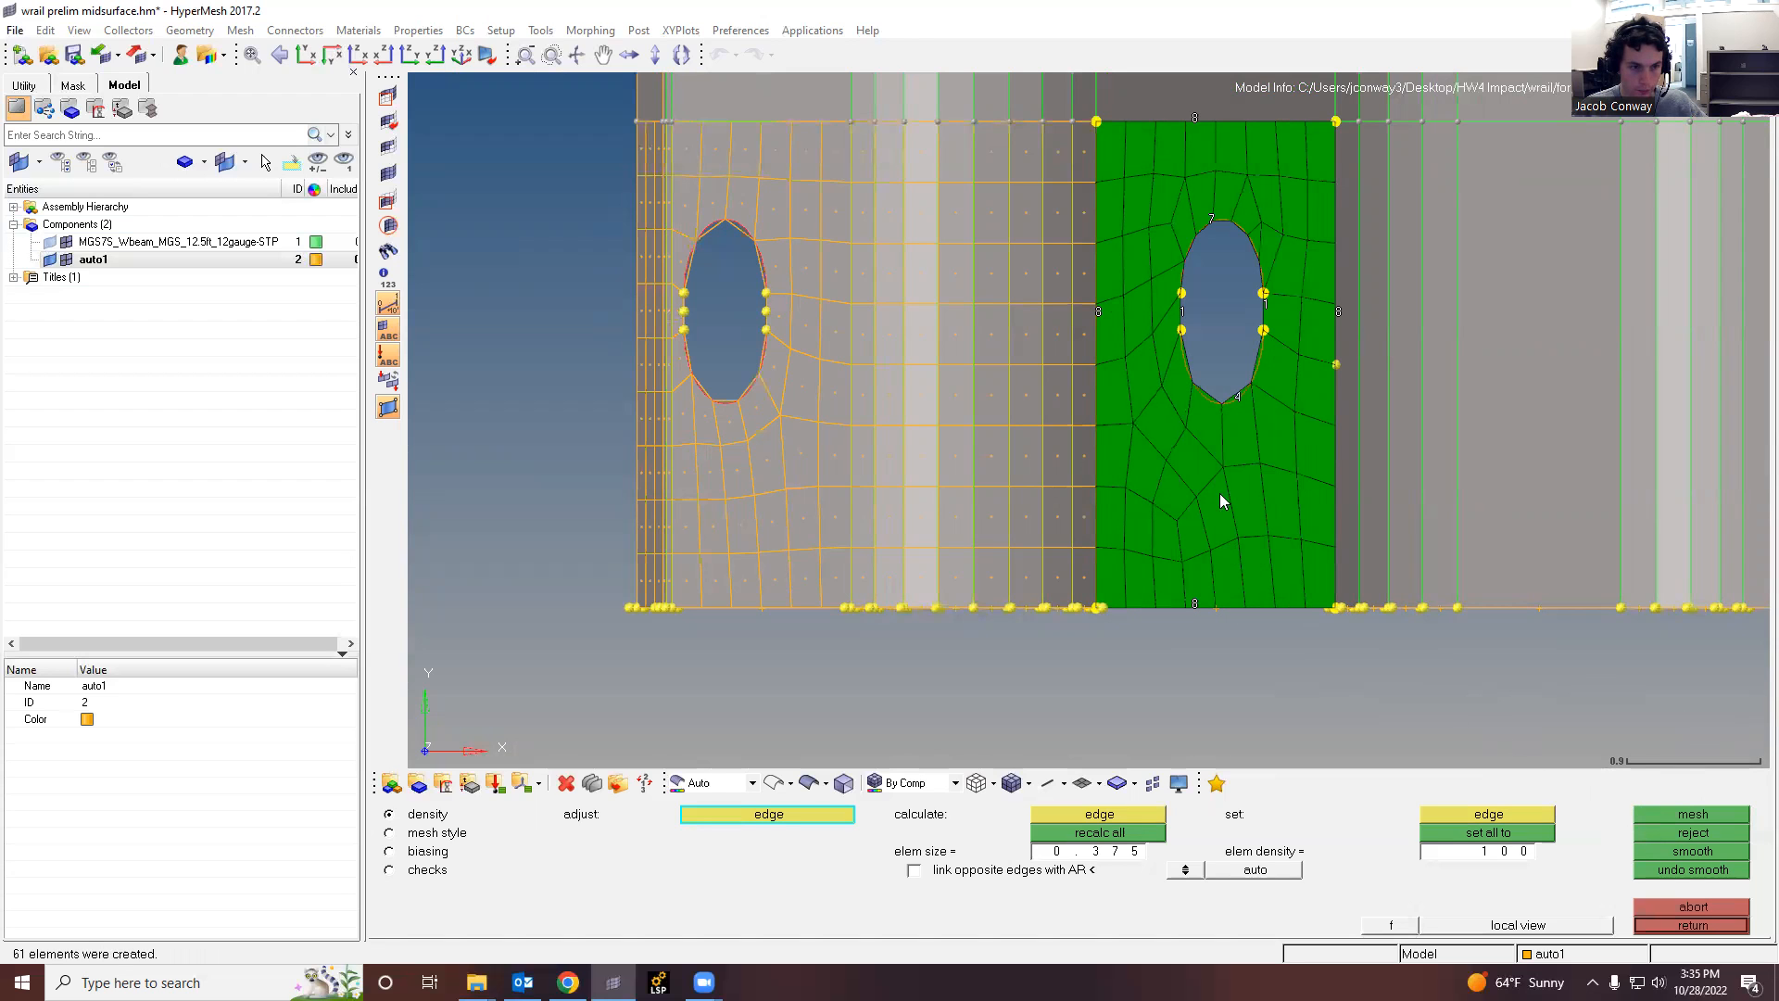
# Step: Set the density to 5 on the bolt hole's curved edge facing the free end and remesh the surface
pyautogui.scroll(2, 1231, 325)
pyautogui.click(1236, 398)
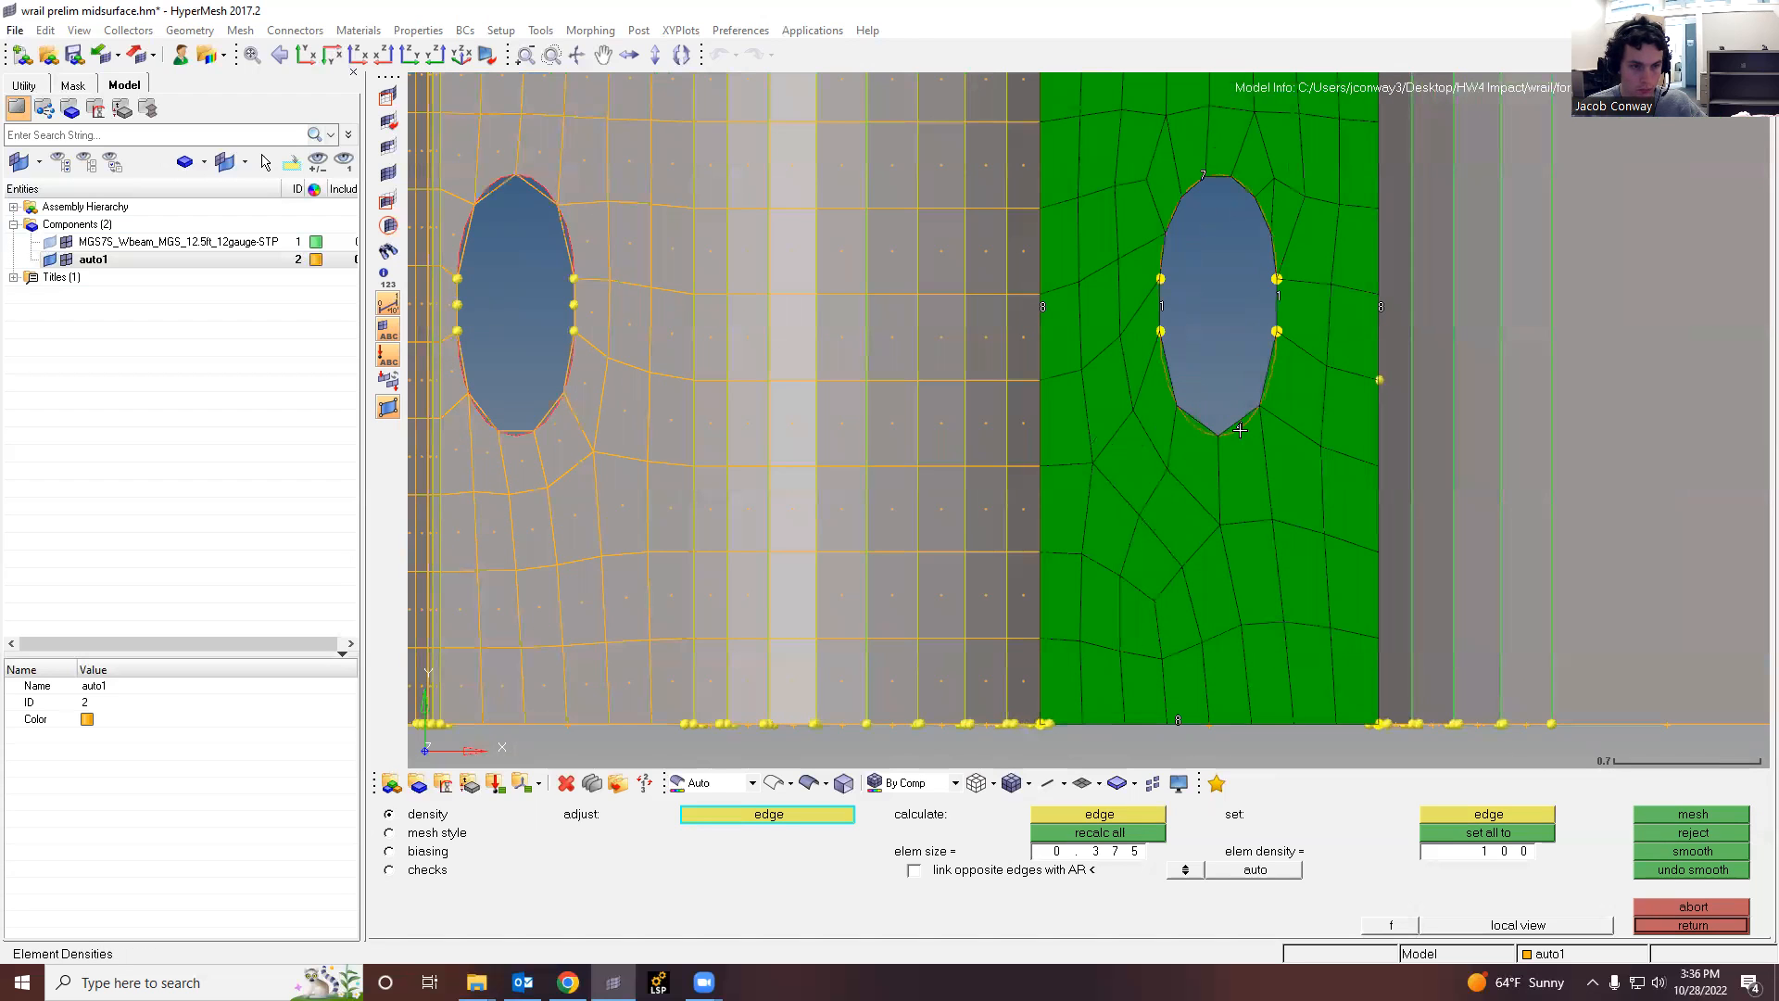
pyautogui.click(1689, 817)
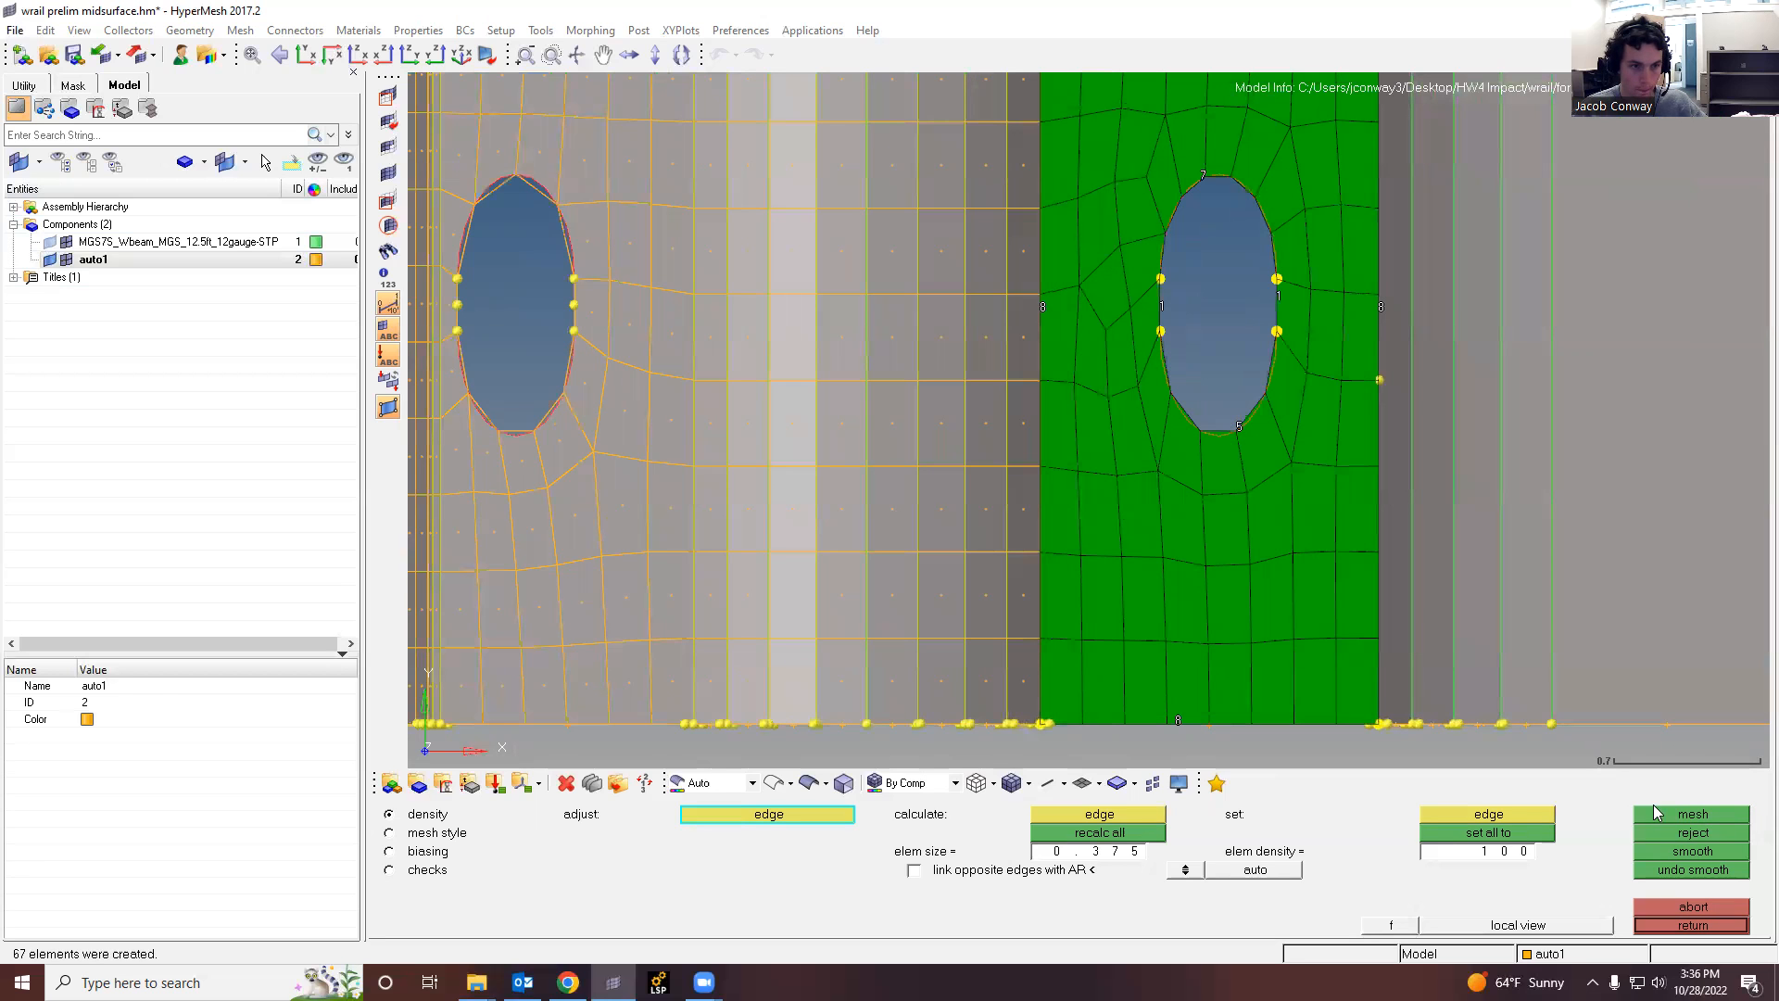
# Step: Try a density of 6 on the hole's curved edge away from the free end, restore it to 7, and remesh
pyautogui.scroll(-3, 1203, 345)
pyautogui.scroll(2, 1202, 345)
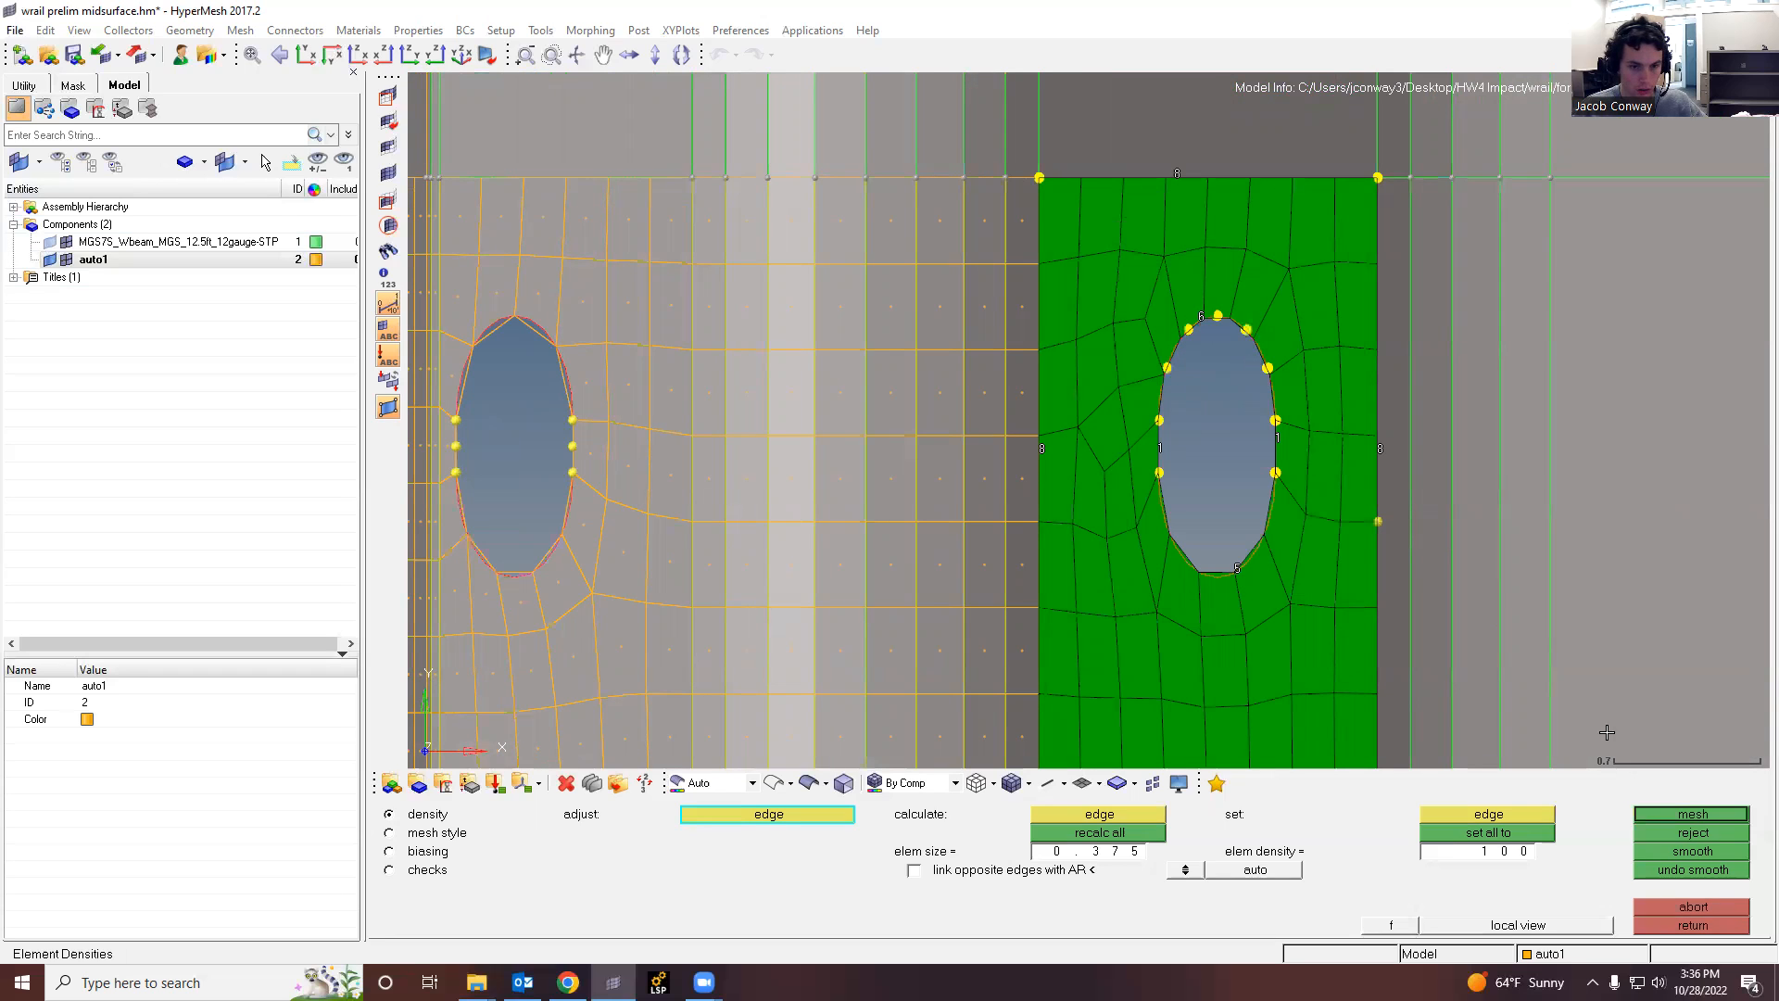
pyautogui.click(1673, 817)
pyautogui.click(1202, 317)
pyautogui.middleClick(1212, 439)
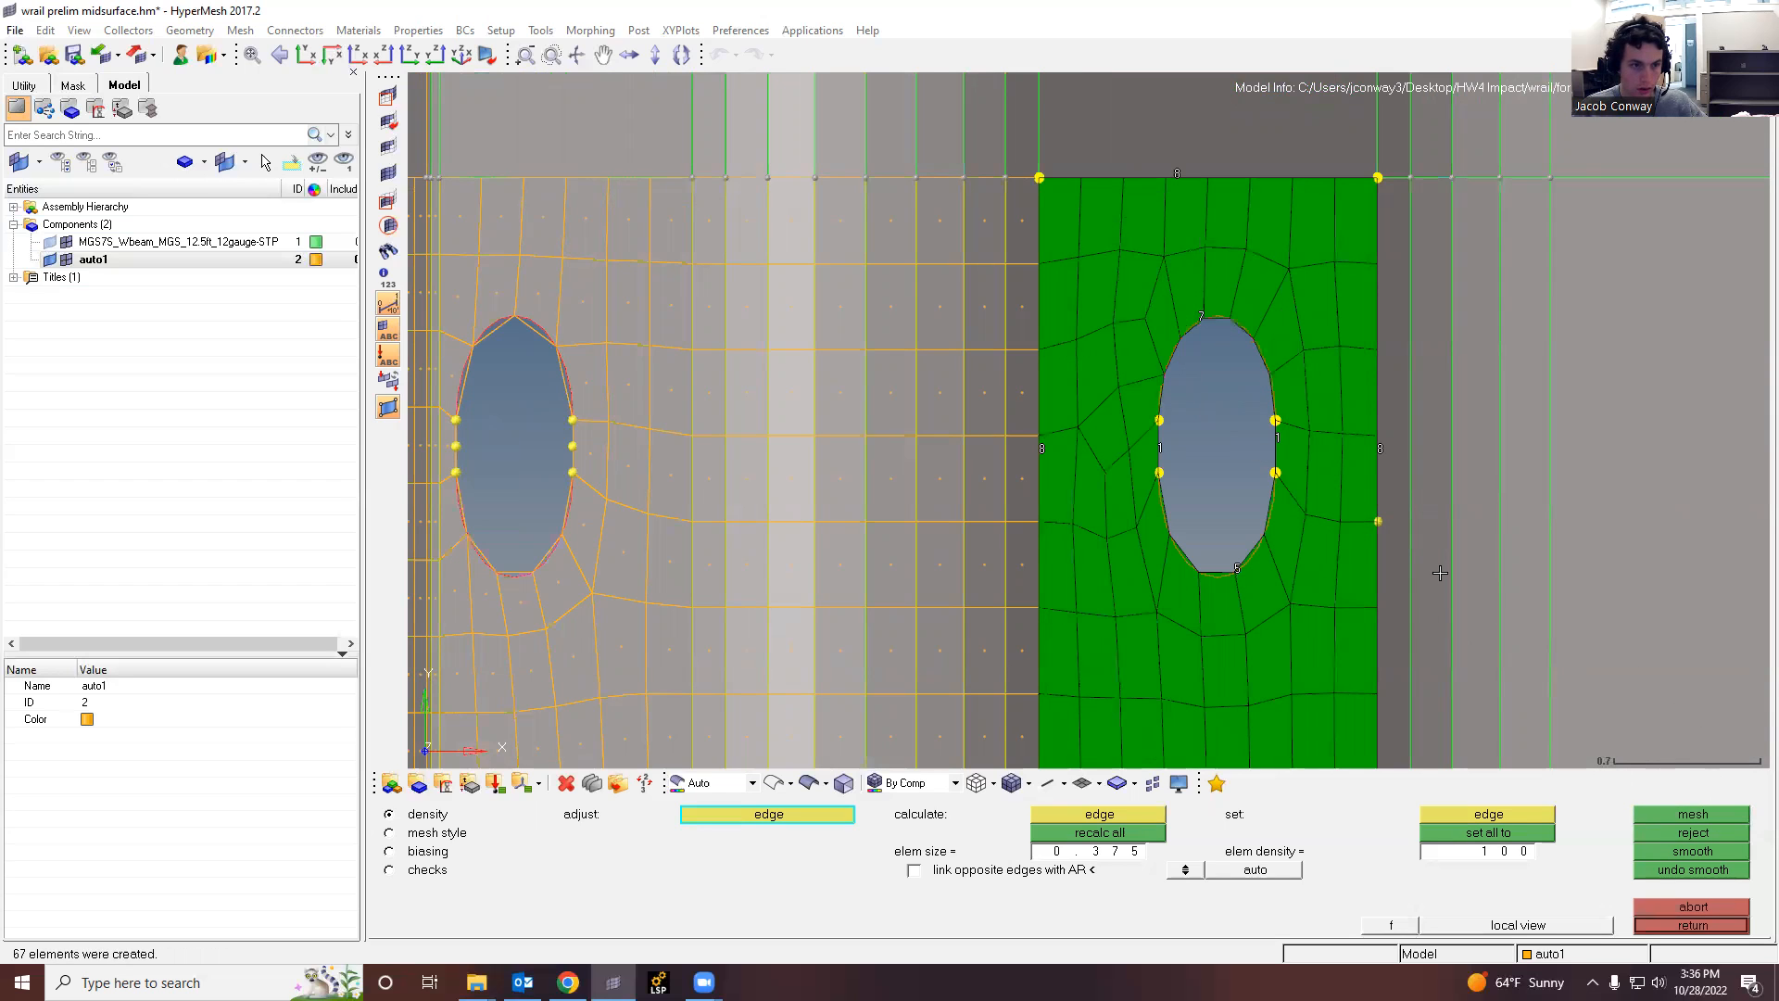
# Step: Set the density to 2 on the bolt hole's straight edge nearest the meshed crest and remesh the surface
pyautogui.rightClick(1162, 447)
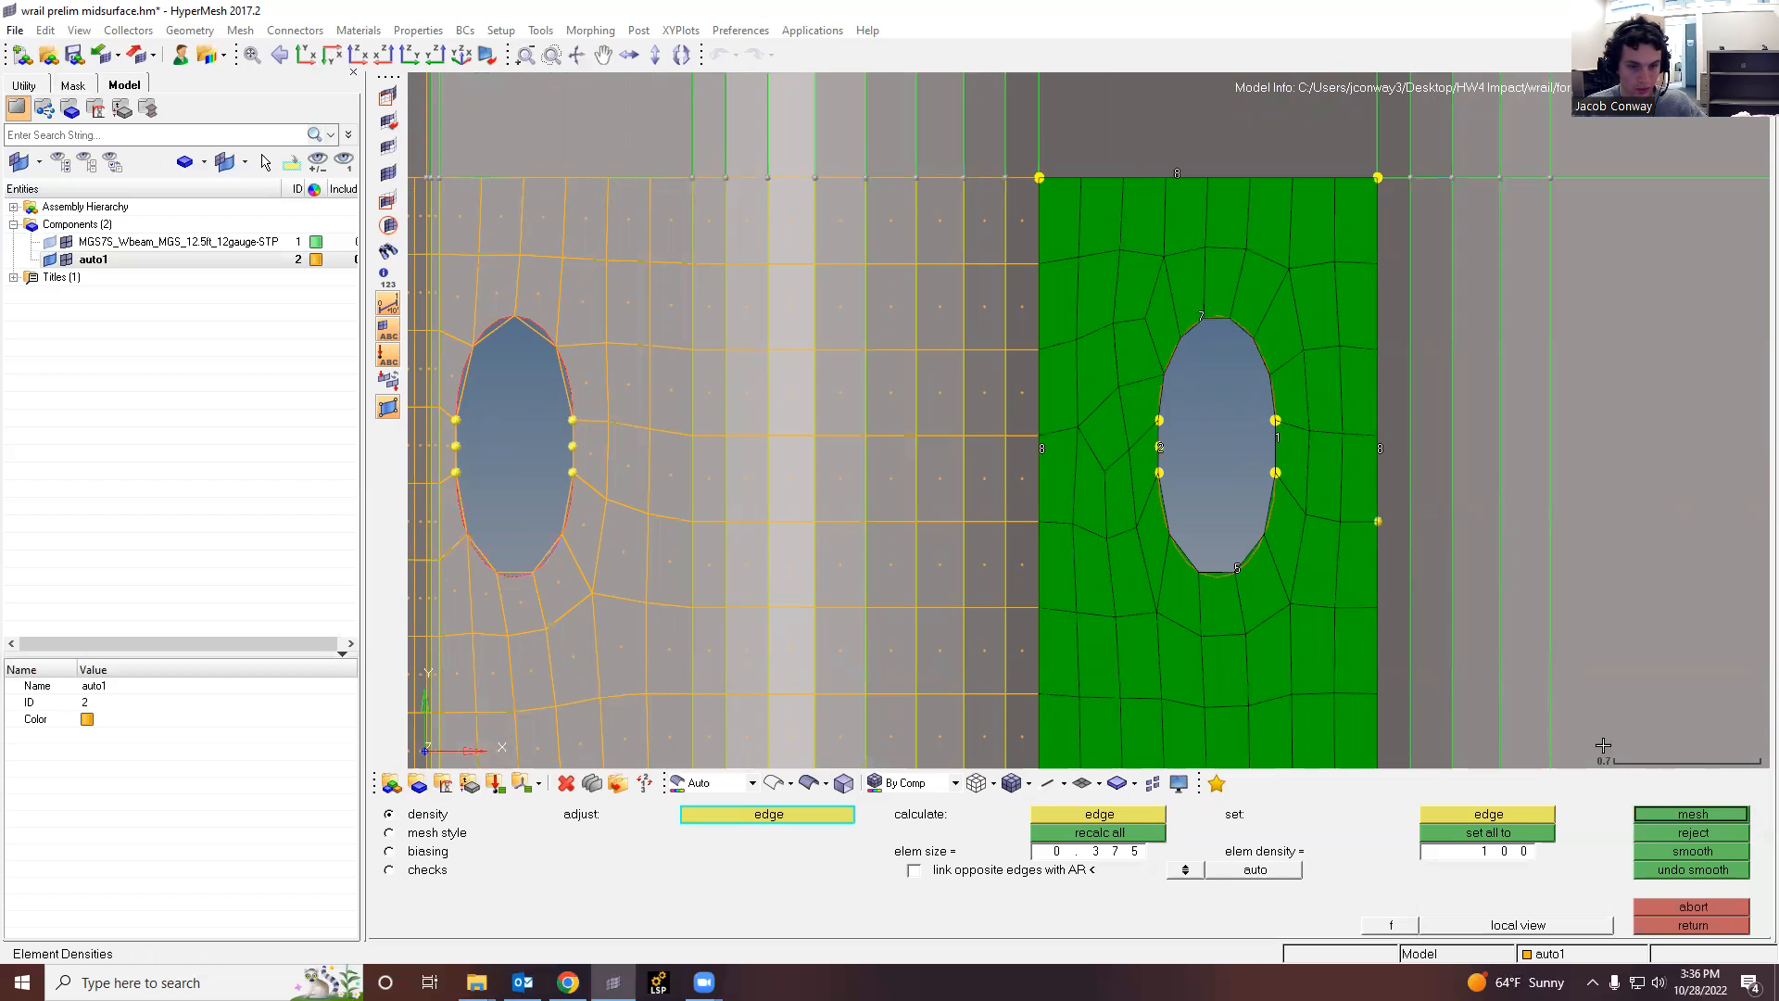
pyautogui.click(1666, 814)
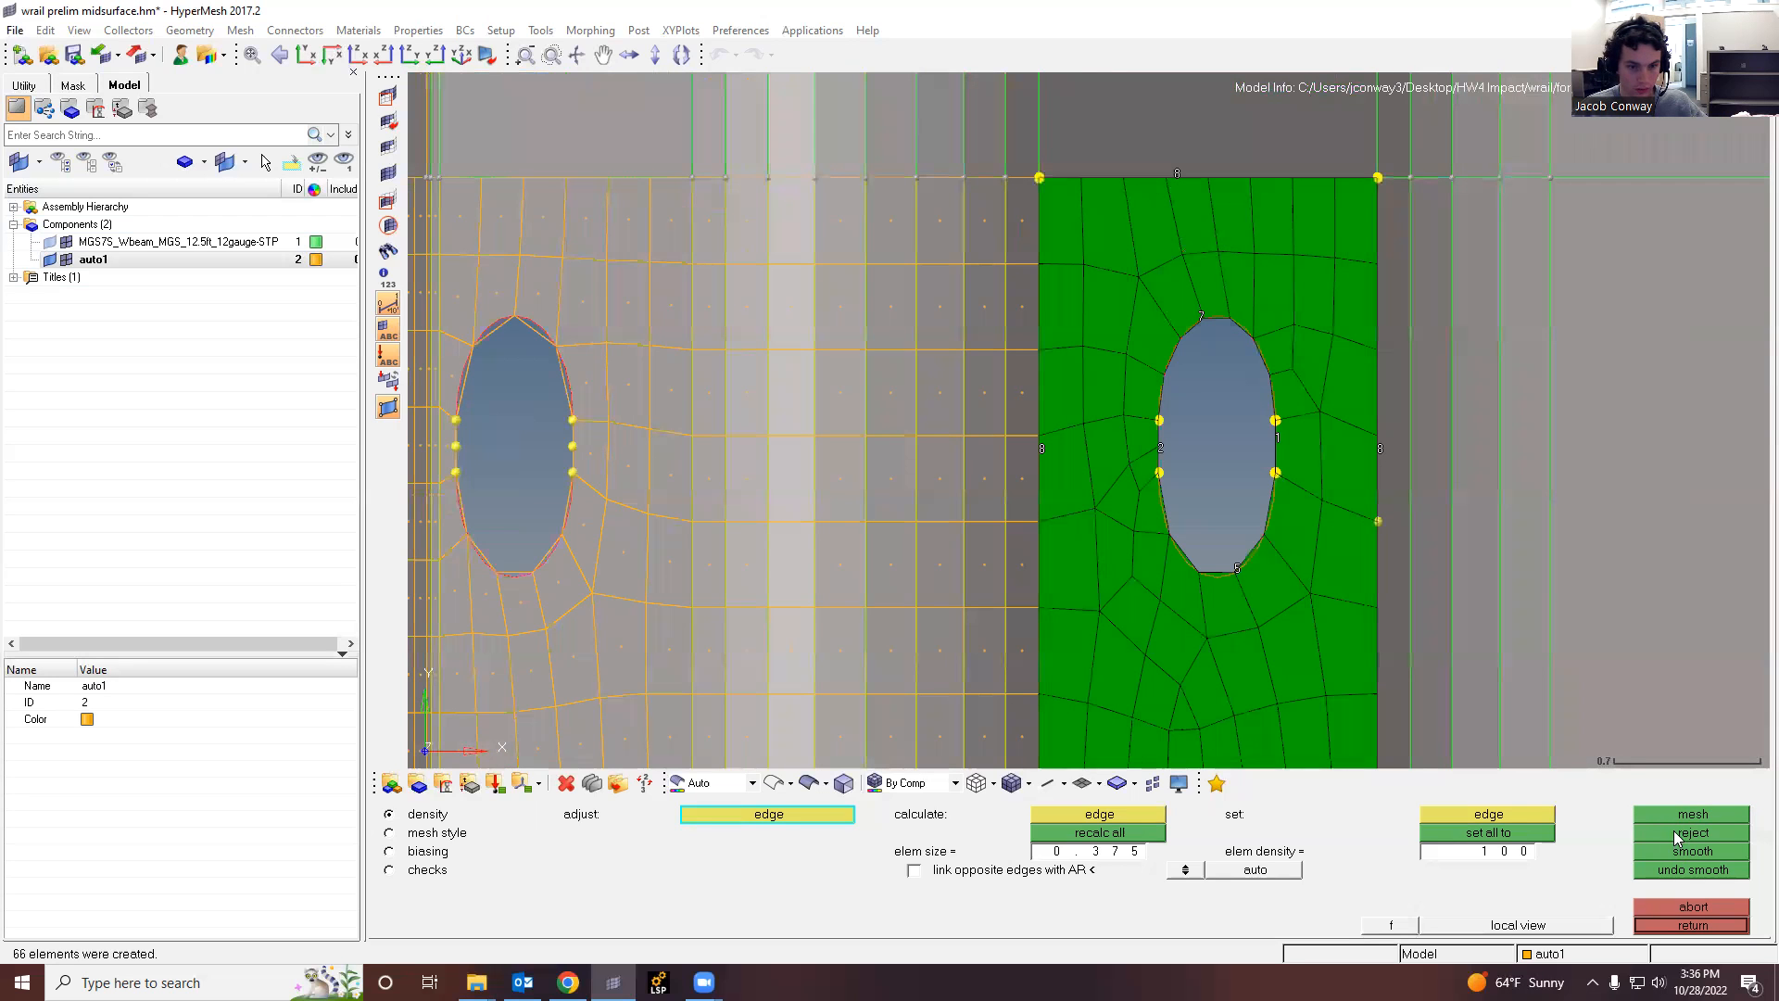
# Step: Restore density 1 on the hole's straight edge nearest the meshed crest, set its curved edge away from the free end to 8, and remesh
pyautogui.rightClick(1162, 448)
pyautogui.click(1707, 817)
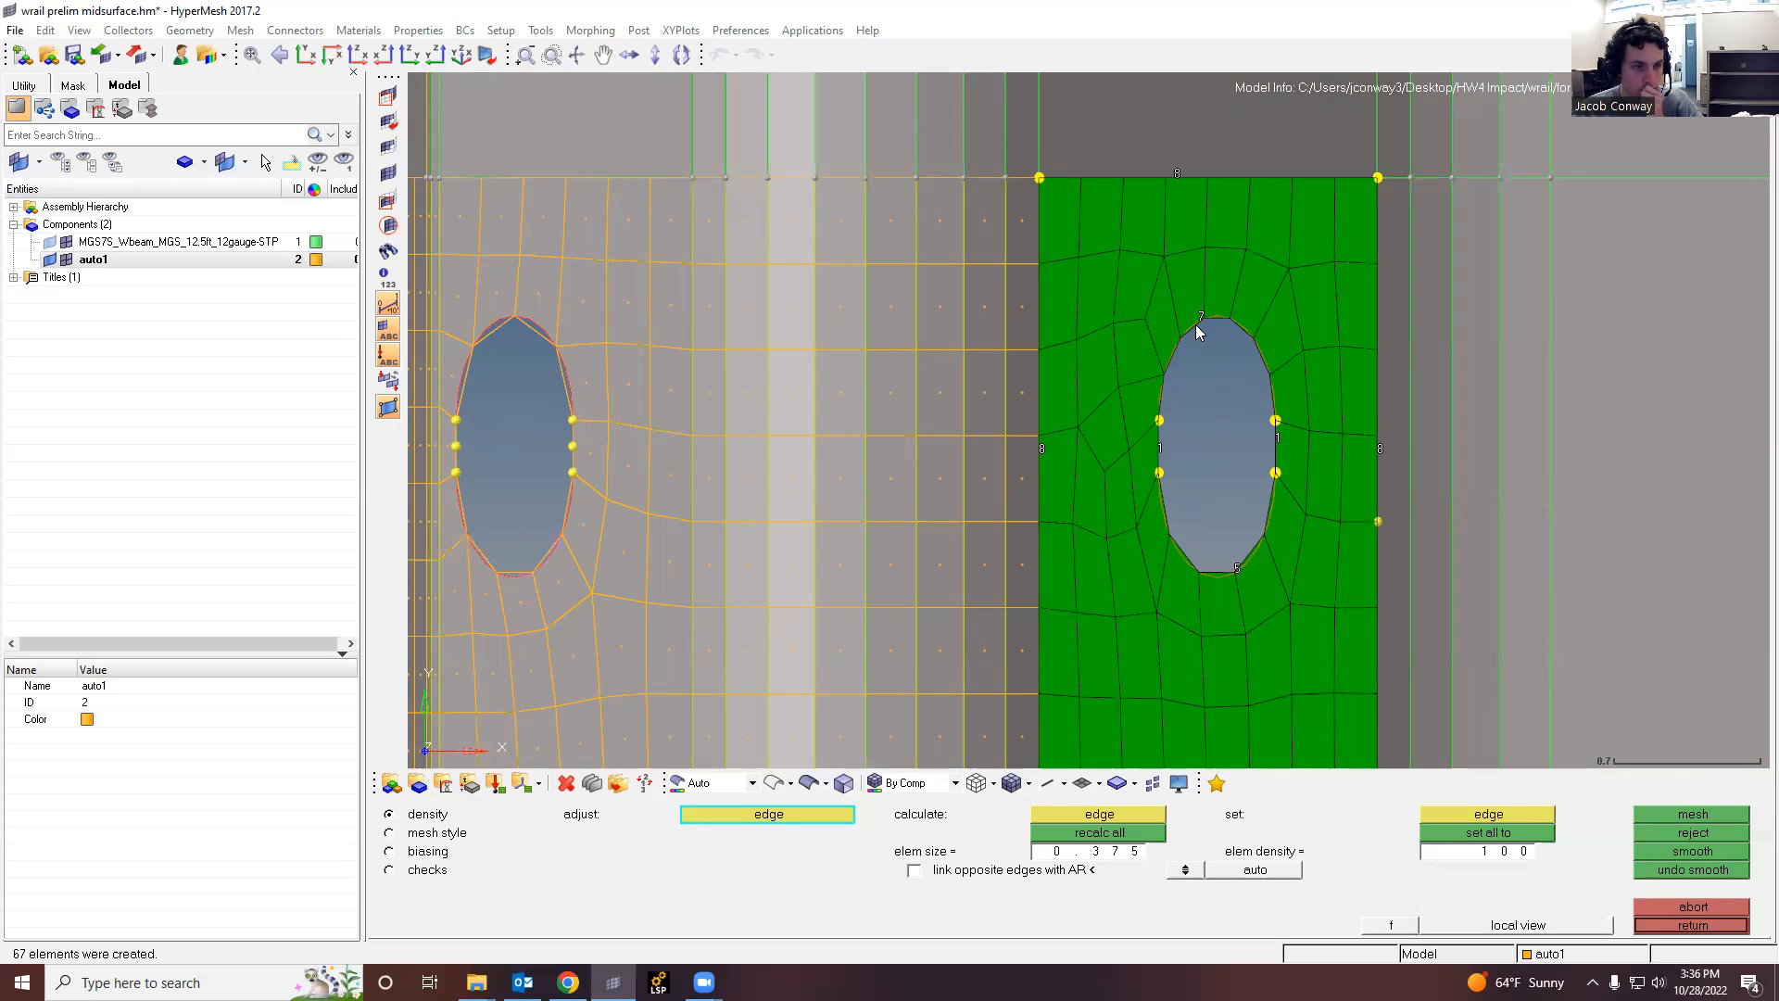
pyautogui.scroll(-3, 1188, 359)
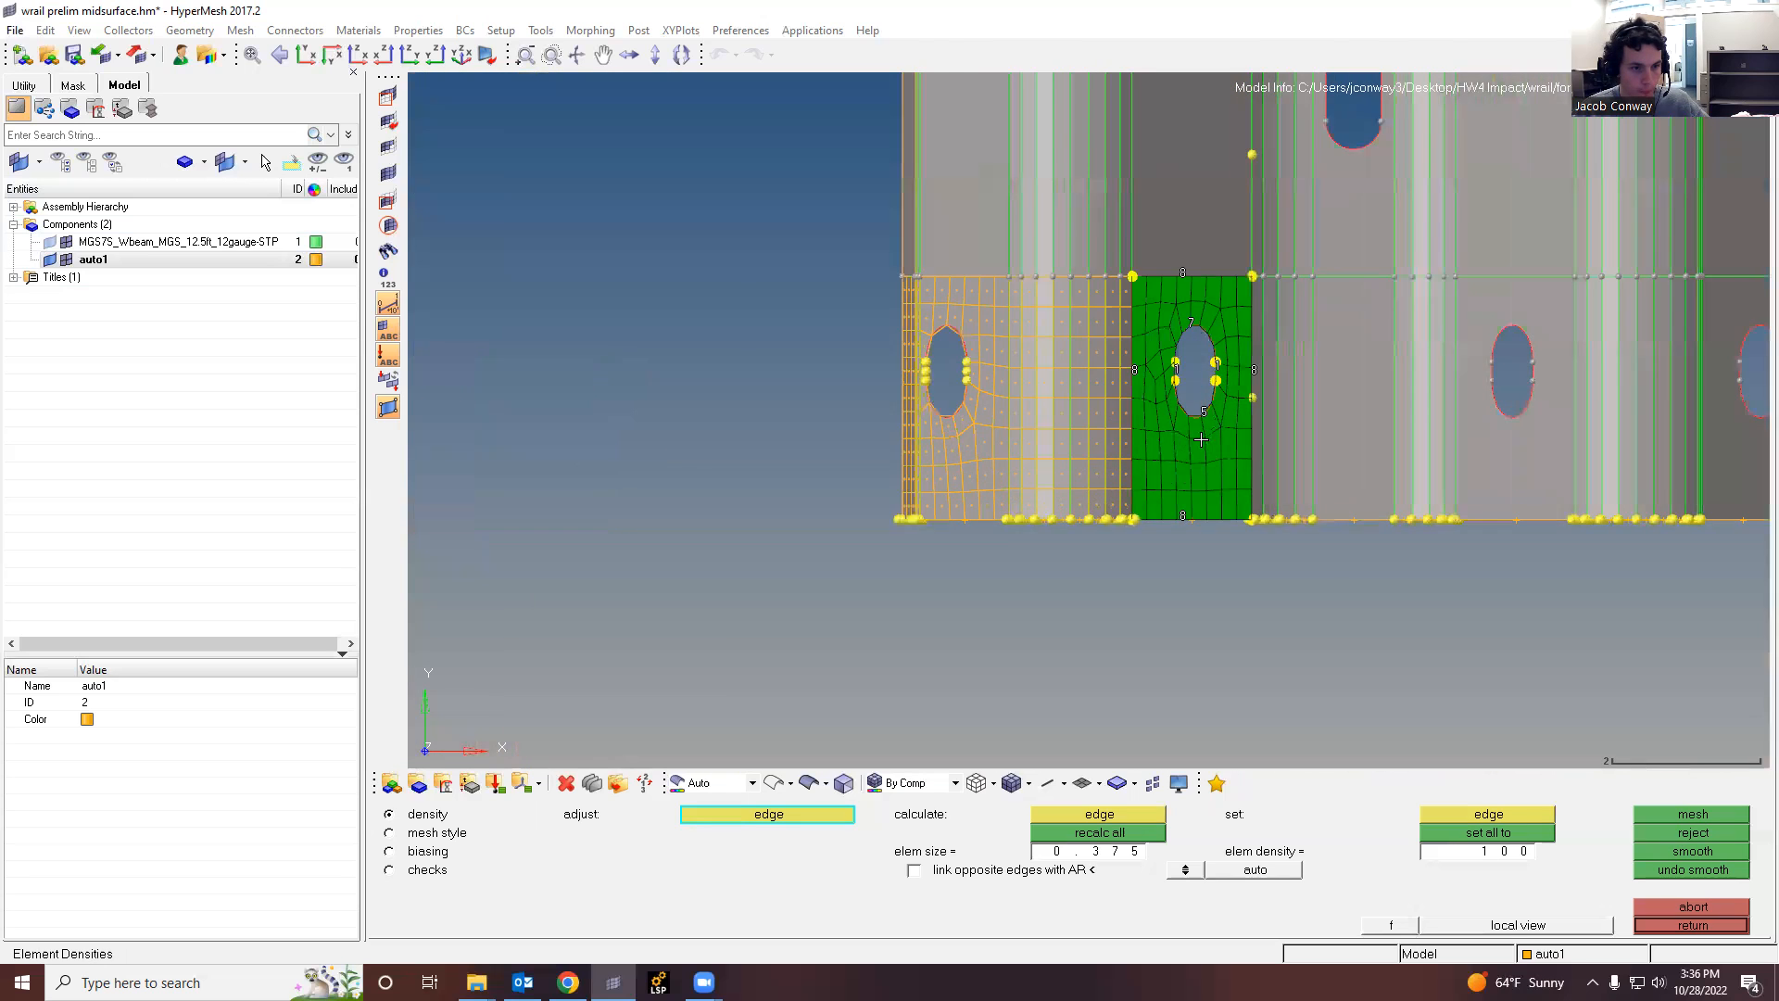
pyautogui.scroll(3, 1201, 440)
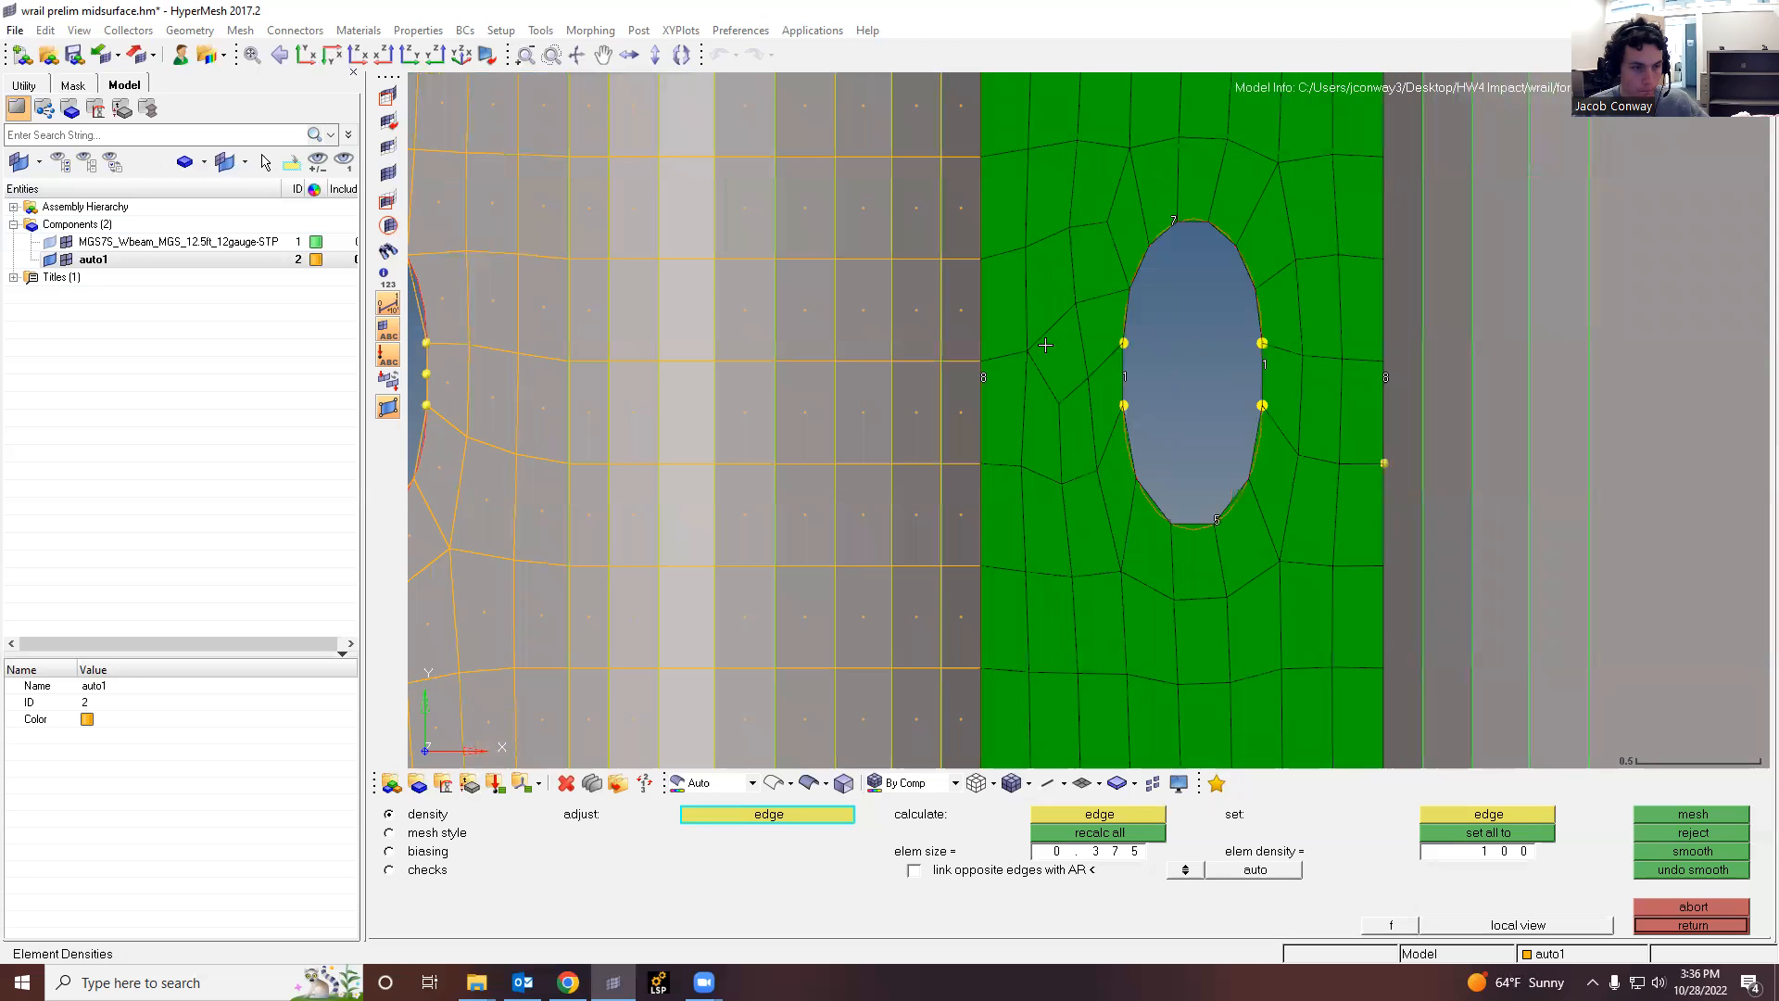
pyautogui.click(1186, 223)
pyautogui.click(1663, 811)
# Step: Check the remeshed bolt-hole surface against the neighbouring mesh and accept its elements
pyautogui.scroll(-2, 1127, 451)
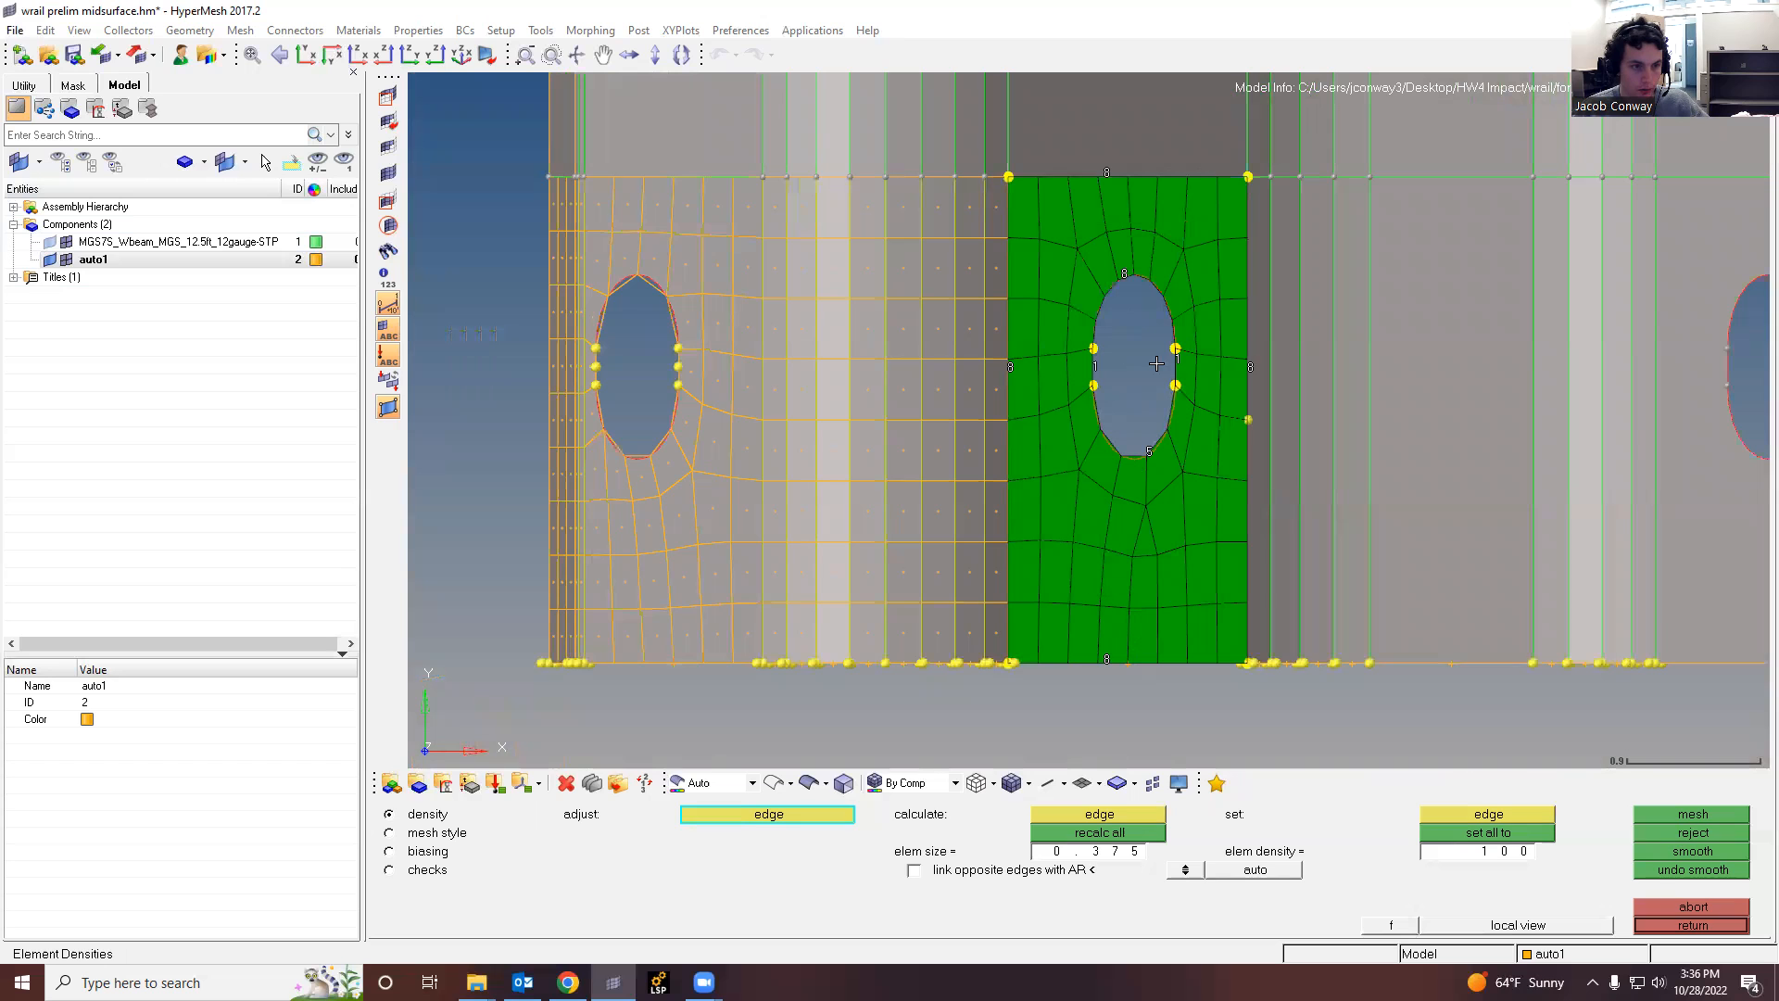
pyautogui.scroll(2, 1138, 380)
pyautogui.scroll(-3, 1151, 504)
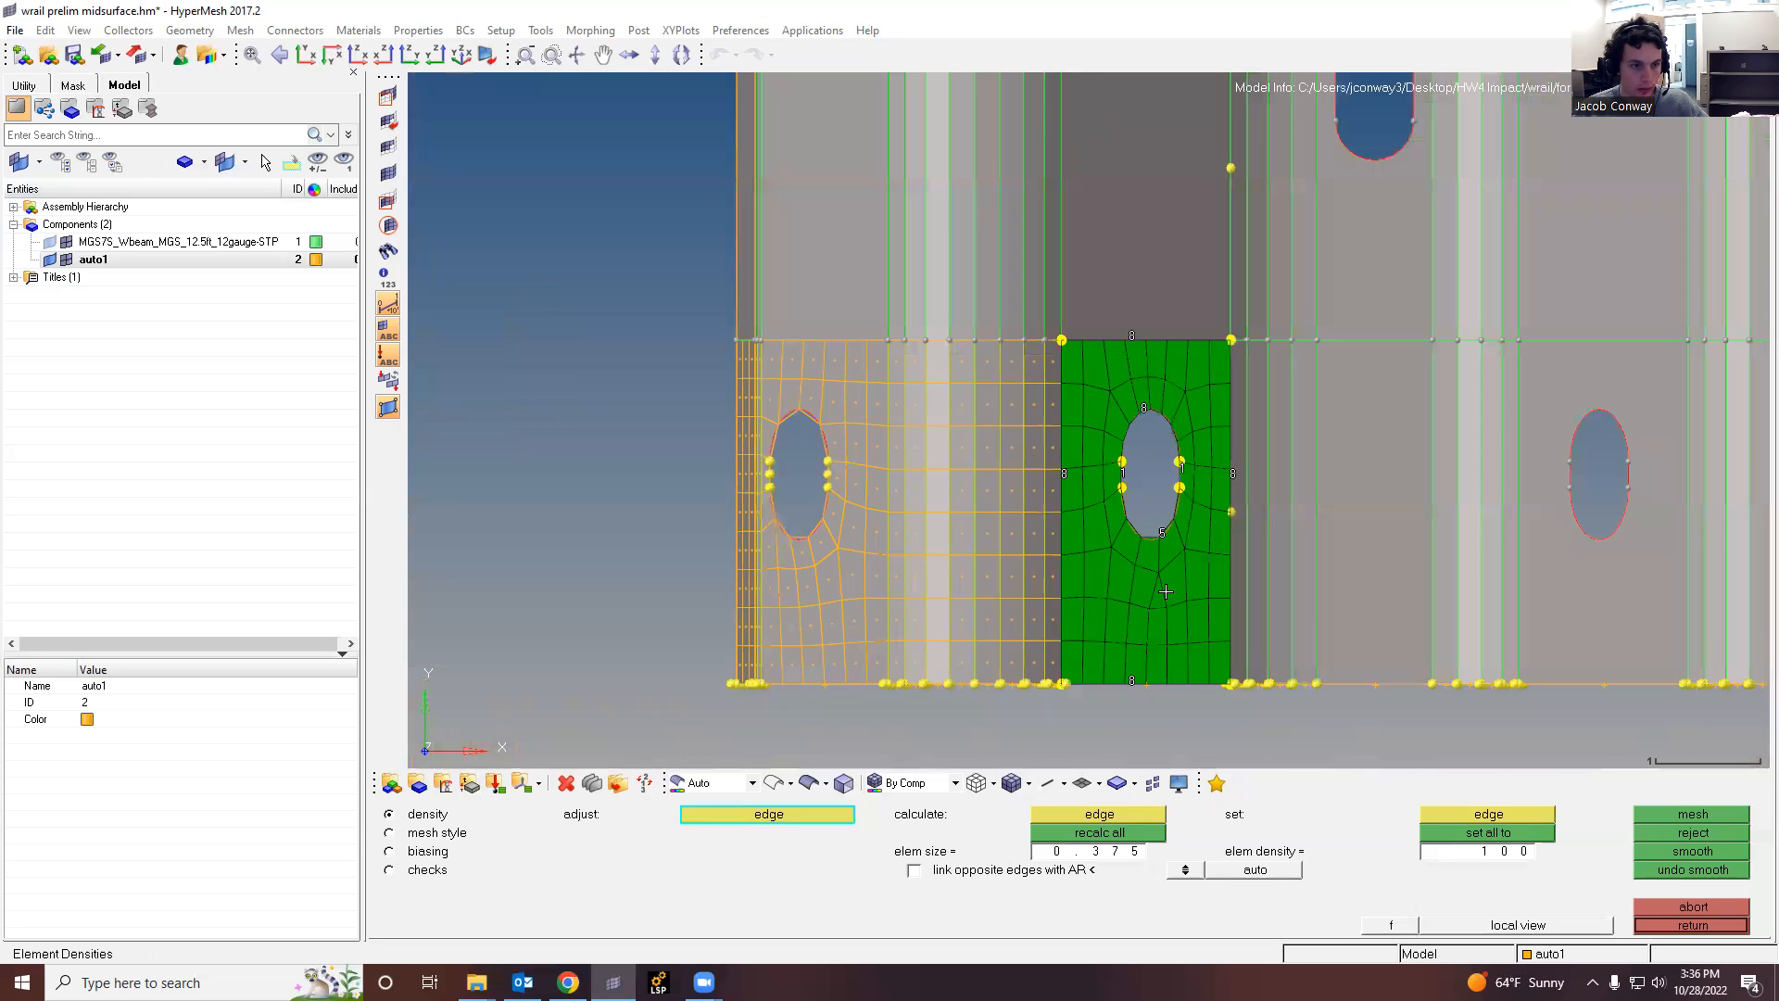
pyautogui.scroll(3, 1159, 505)
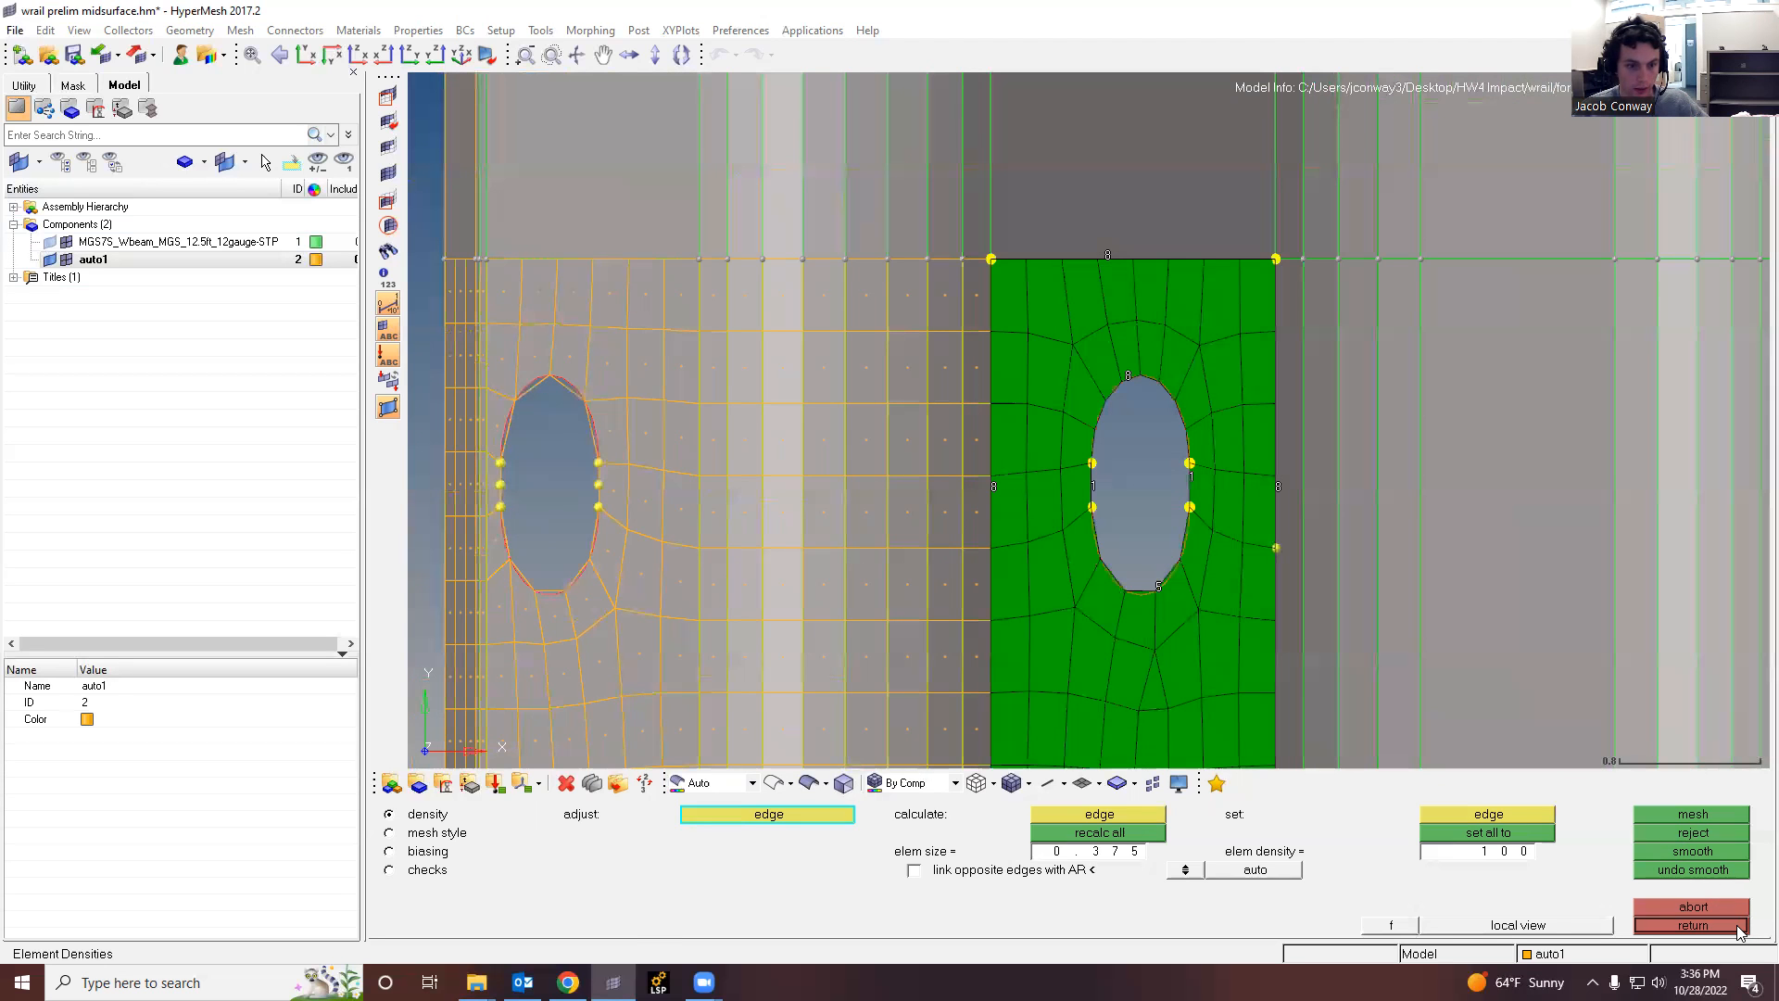
pyautogui.click(1692, 925)
pyautogui.scroll(-3, 1158, 519)
pyautogui.scroll(2, 1190, 395)
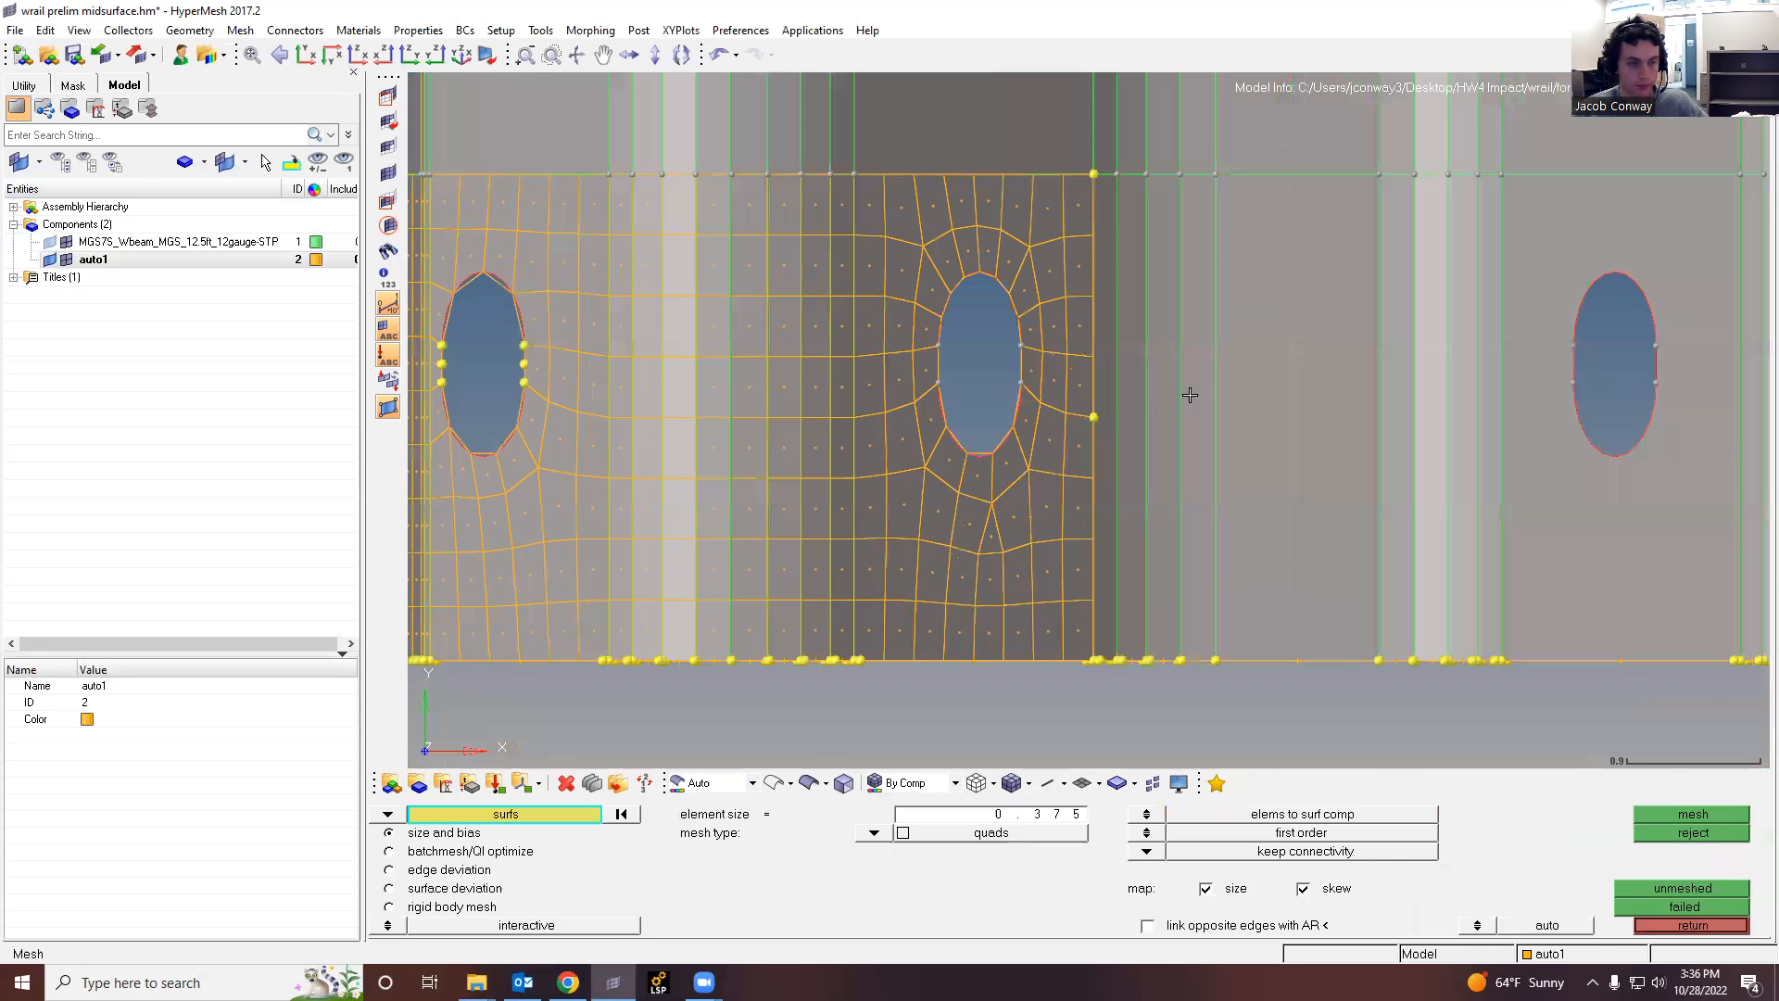
pyautogui.scroll(-3, 1189, 395)
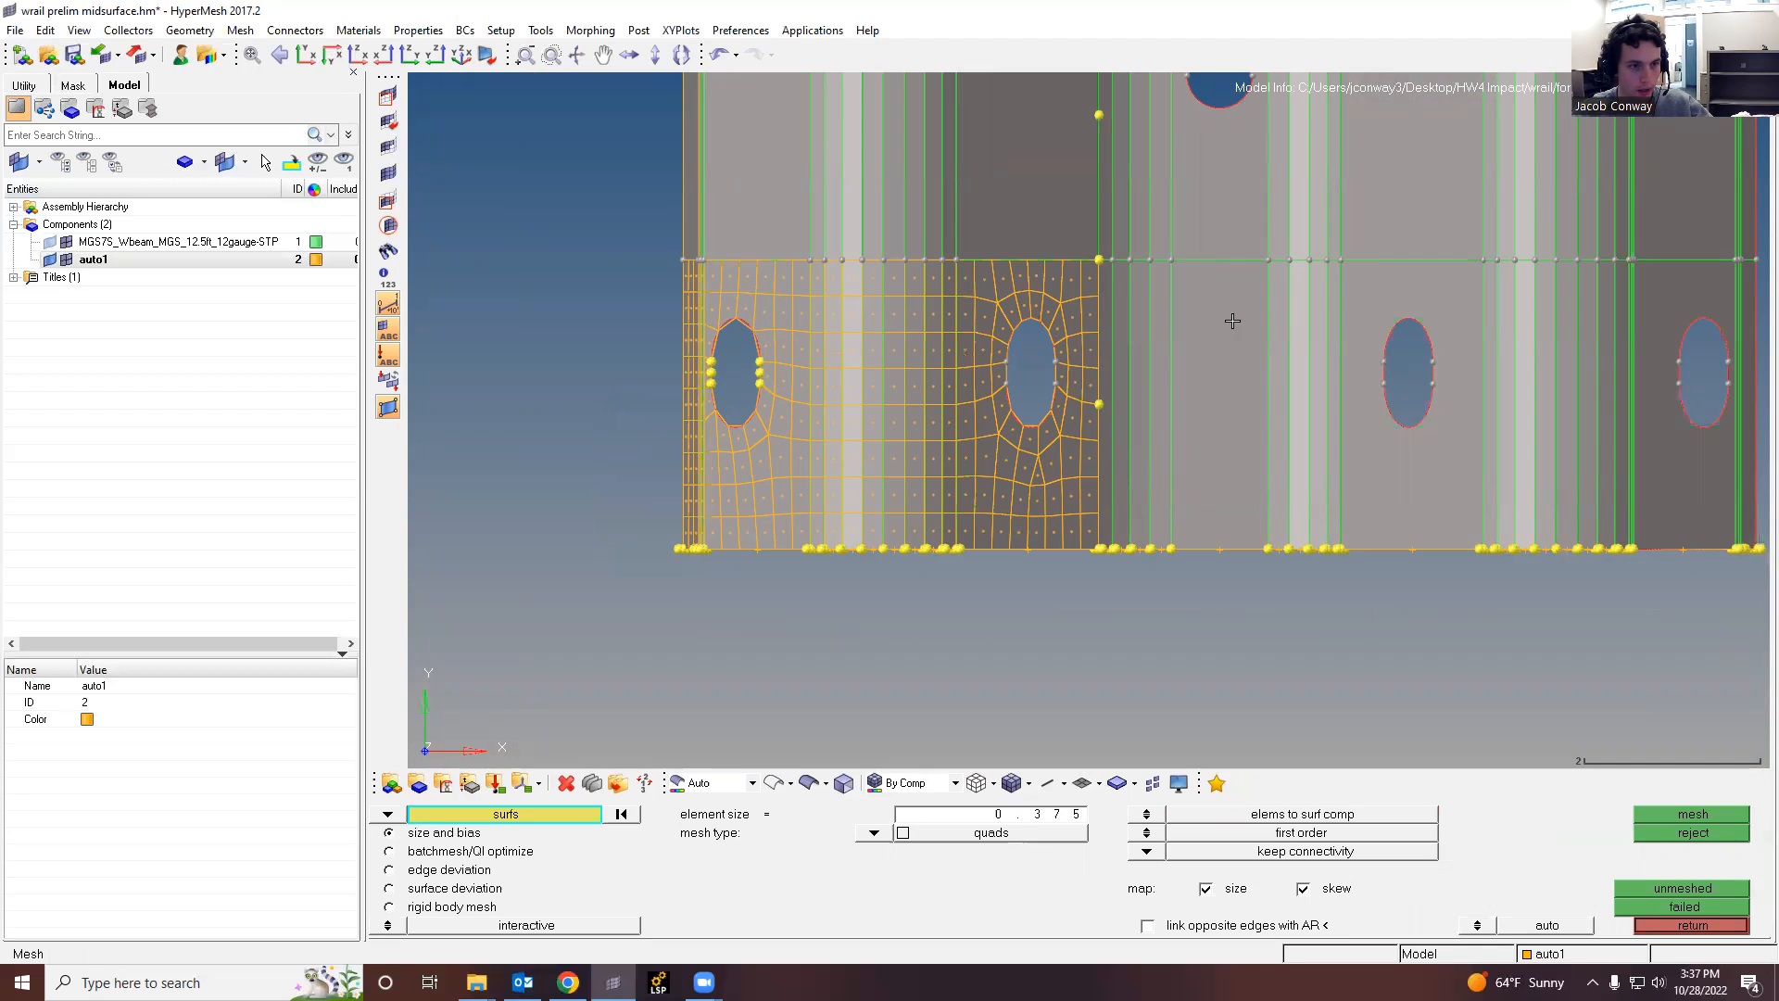
pyautogui.scroll(-3, 1167, 365)
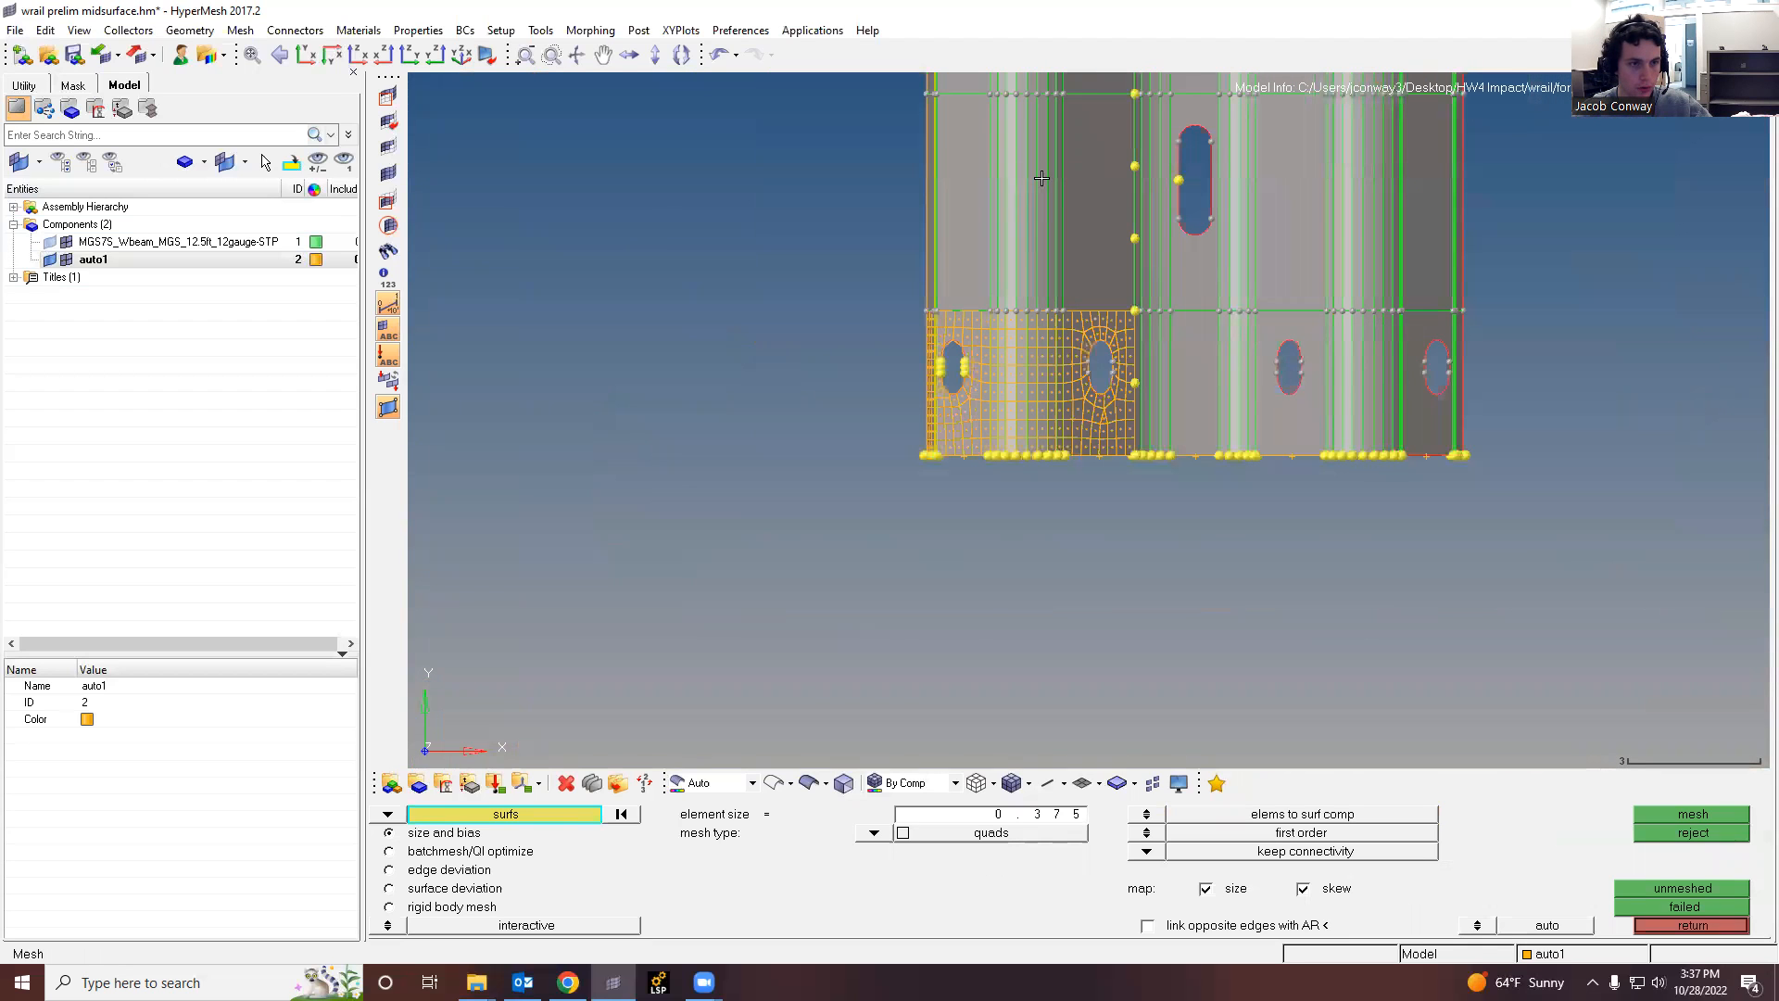
# Step: Examine element shapes and mesh continuity around the four bolt holes across the meshed free-end strip
pyautogui.scroll(2, 1248, 284)
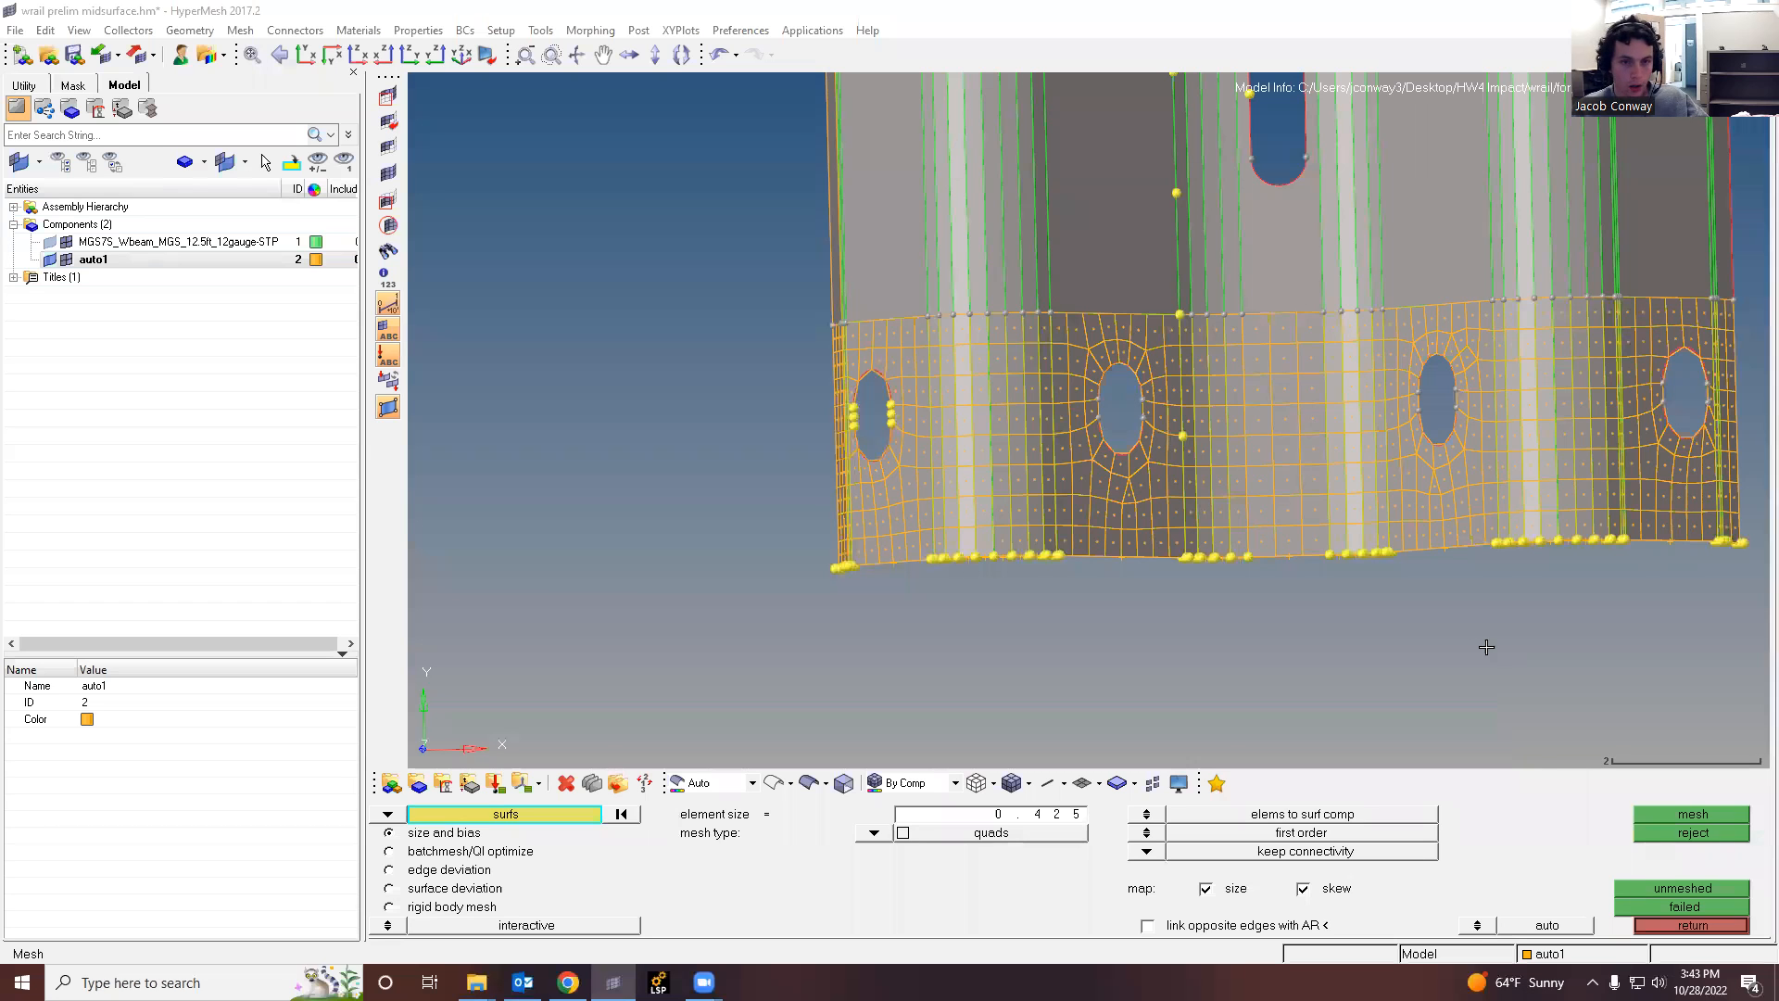
pyautogui.scroll(-1, 837, 363)
pyautogui.scroll(-2, 837, 363)
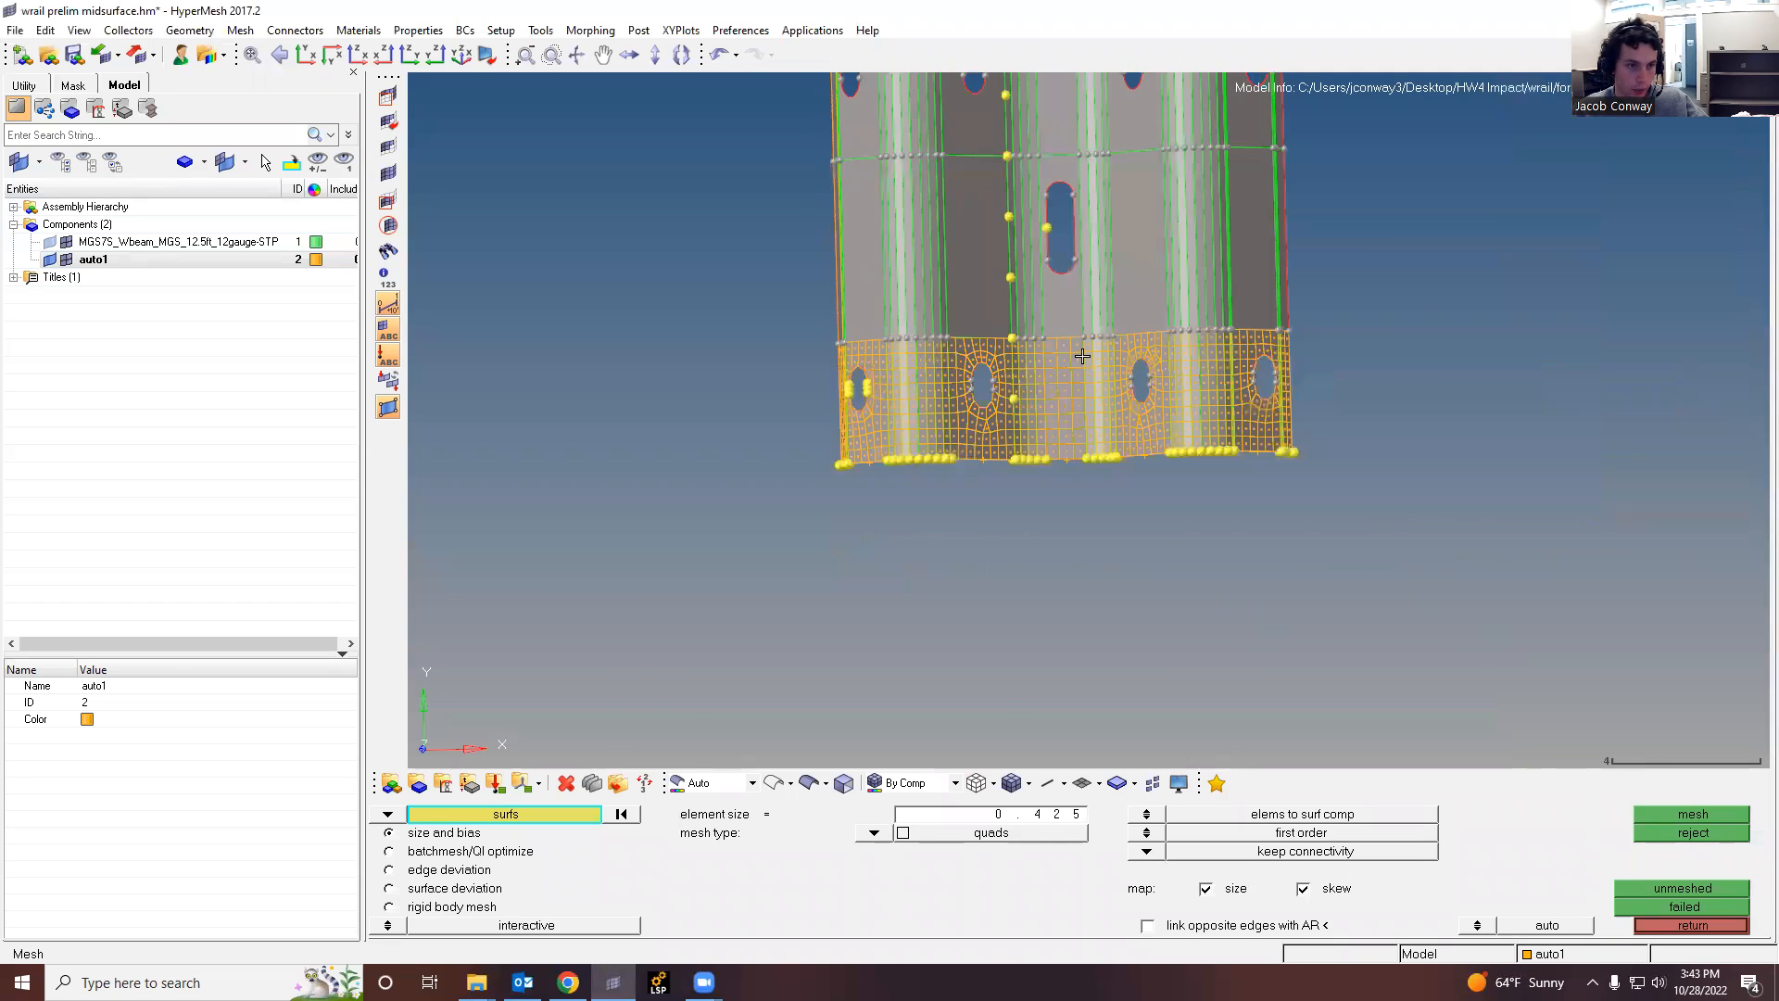
pyautogui.scroll(3, 1056, 385)
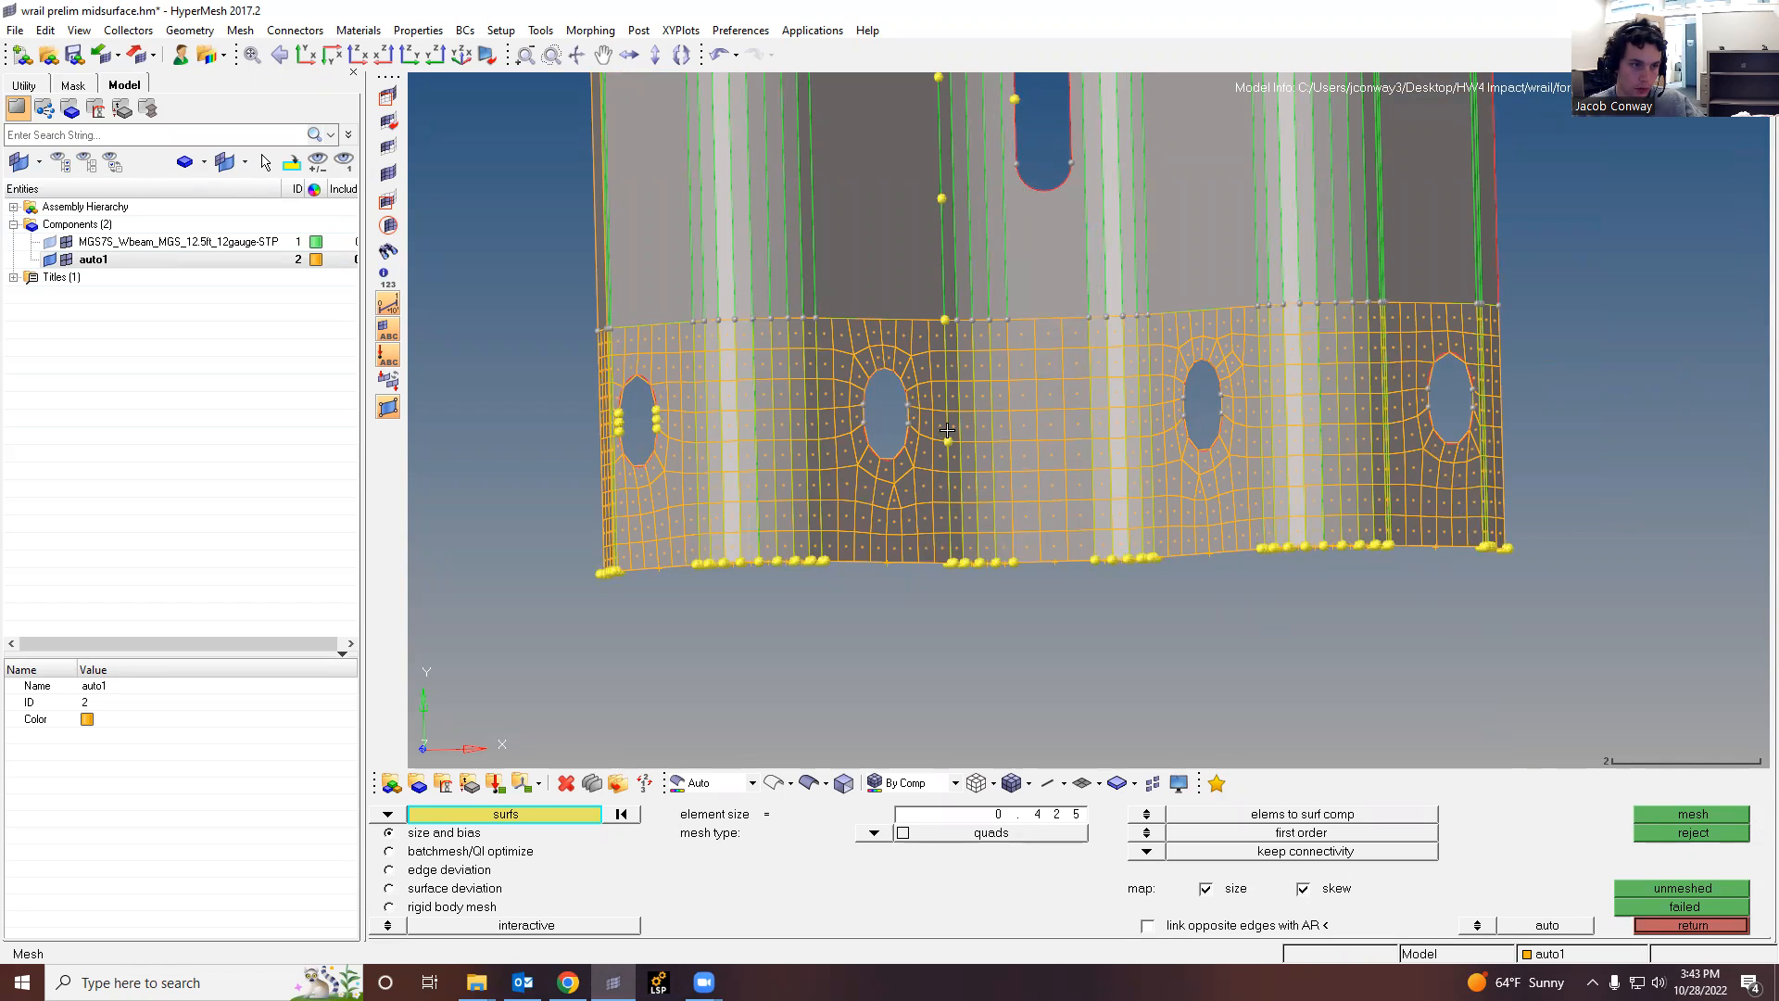
pyautogui.scroll(1, 1216, 357)
pyautogui.scroll(2, 1242, 370)
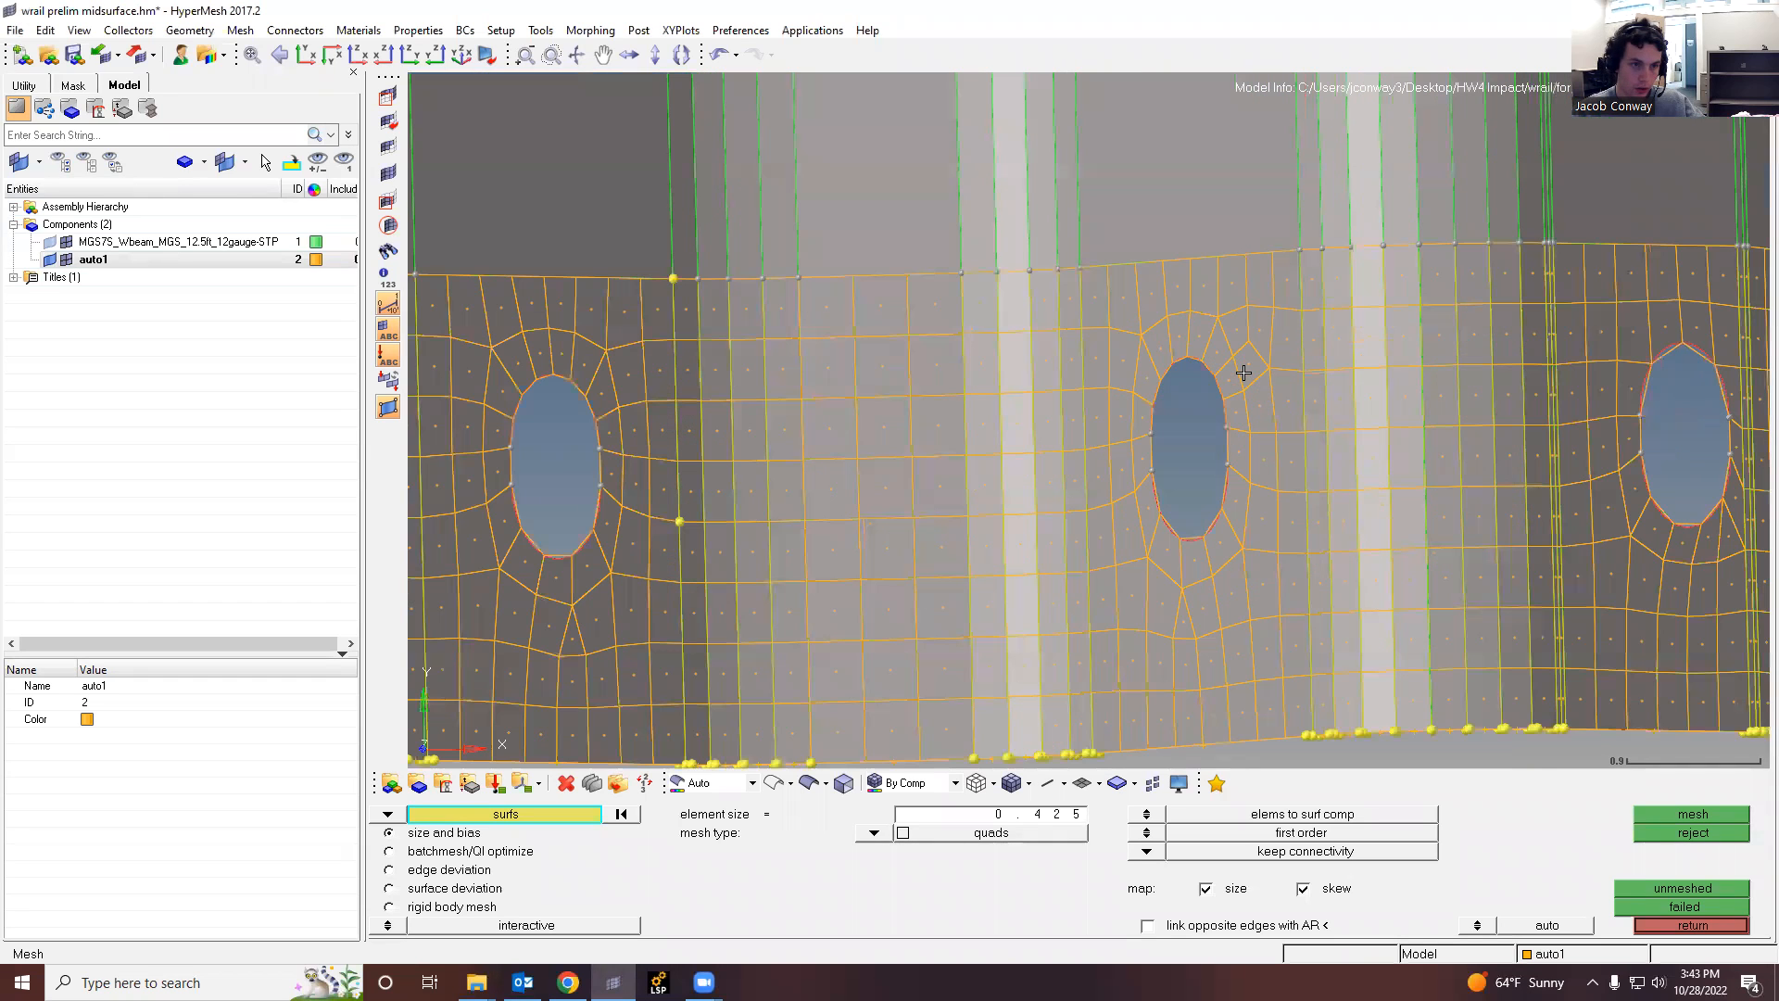
pyautogui.scroll(-1, 1190, 407)
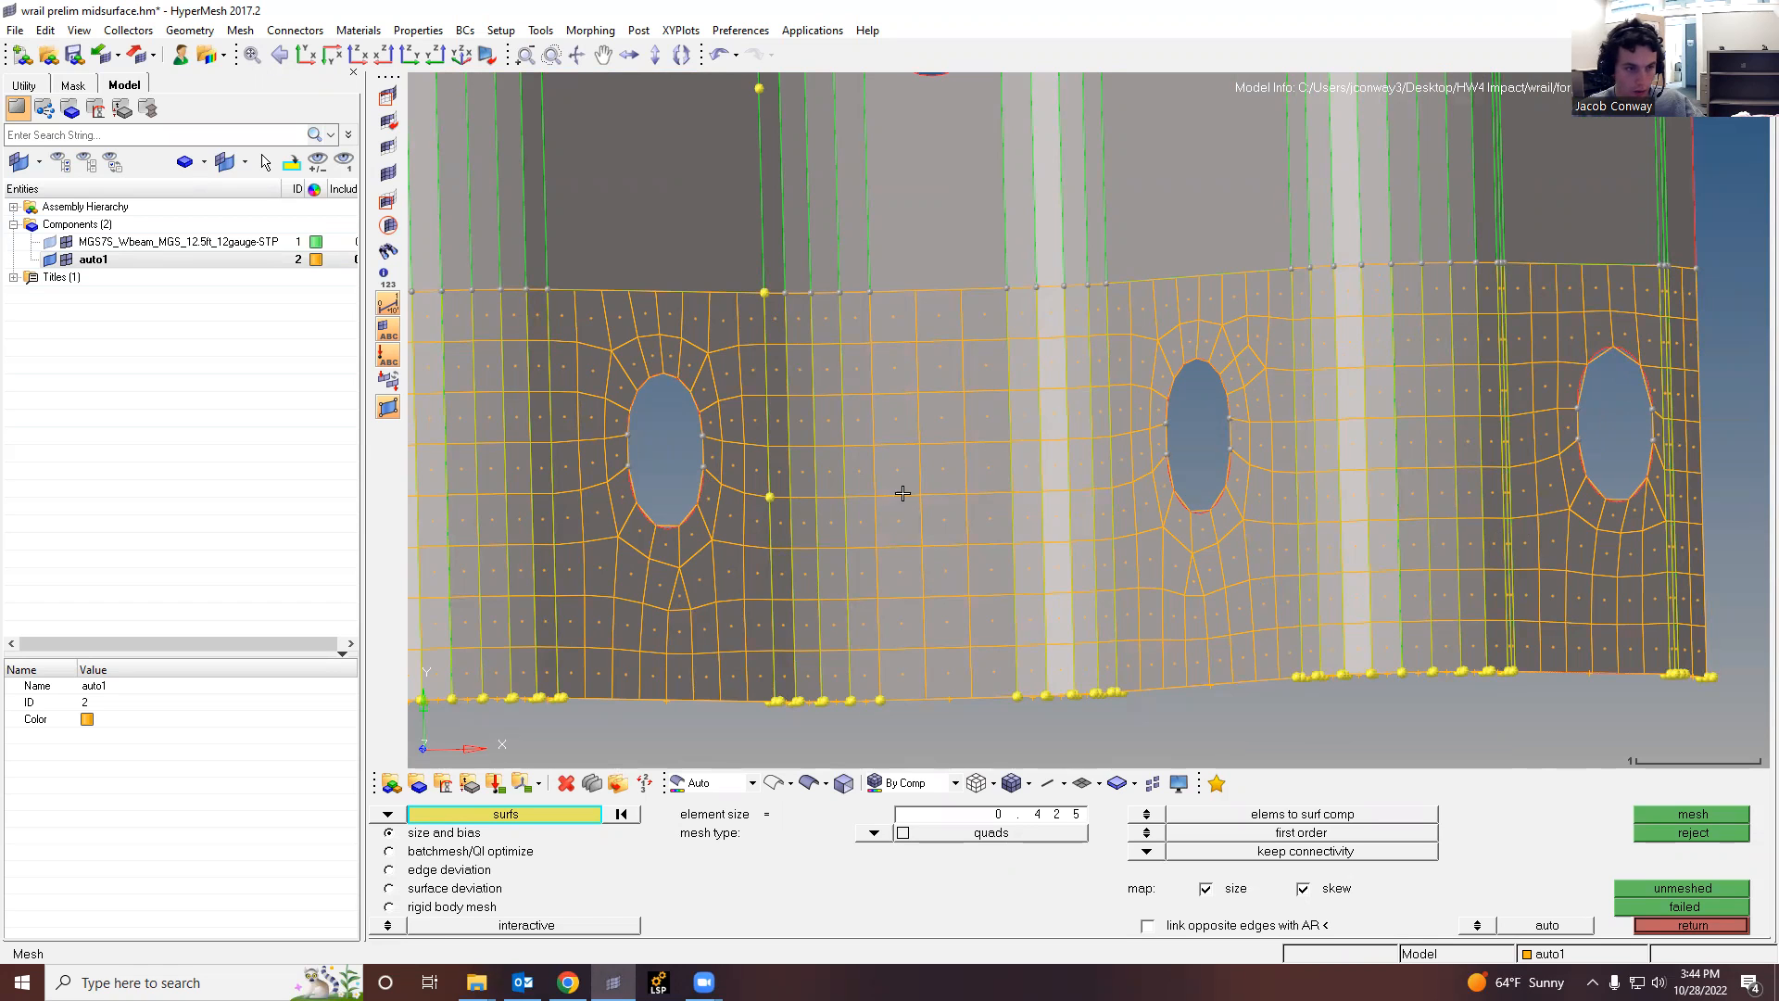
pyautogui.scroll(-3, 882, 493)
pyautogui.scroll(3, 882, 493)
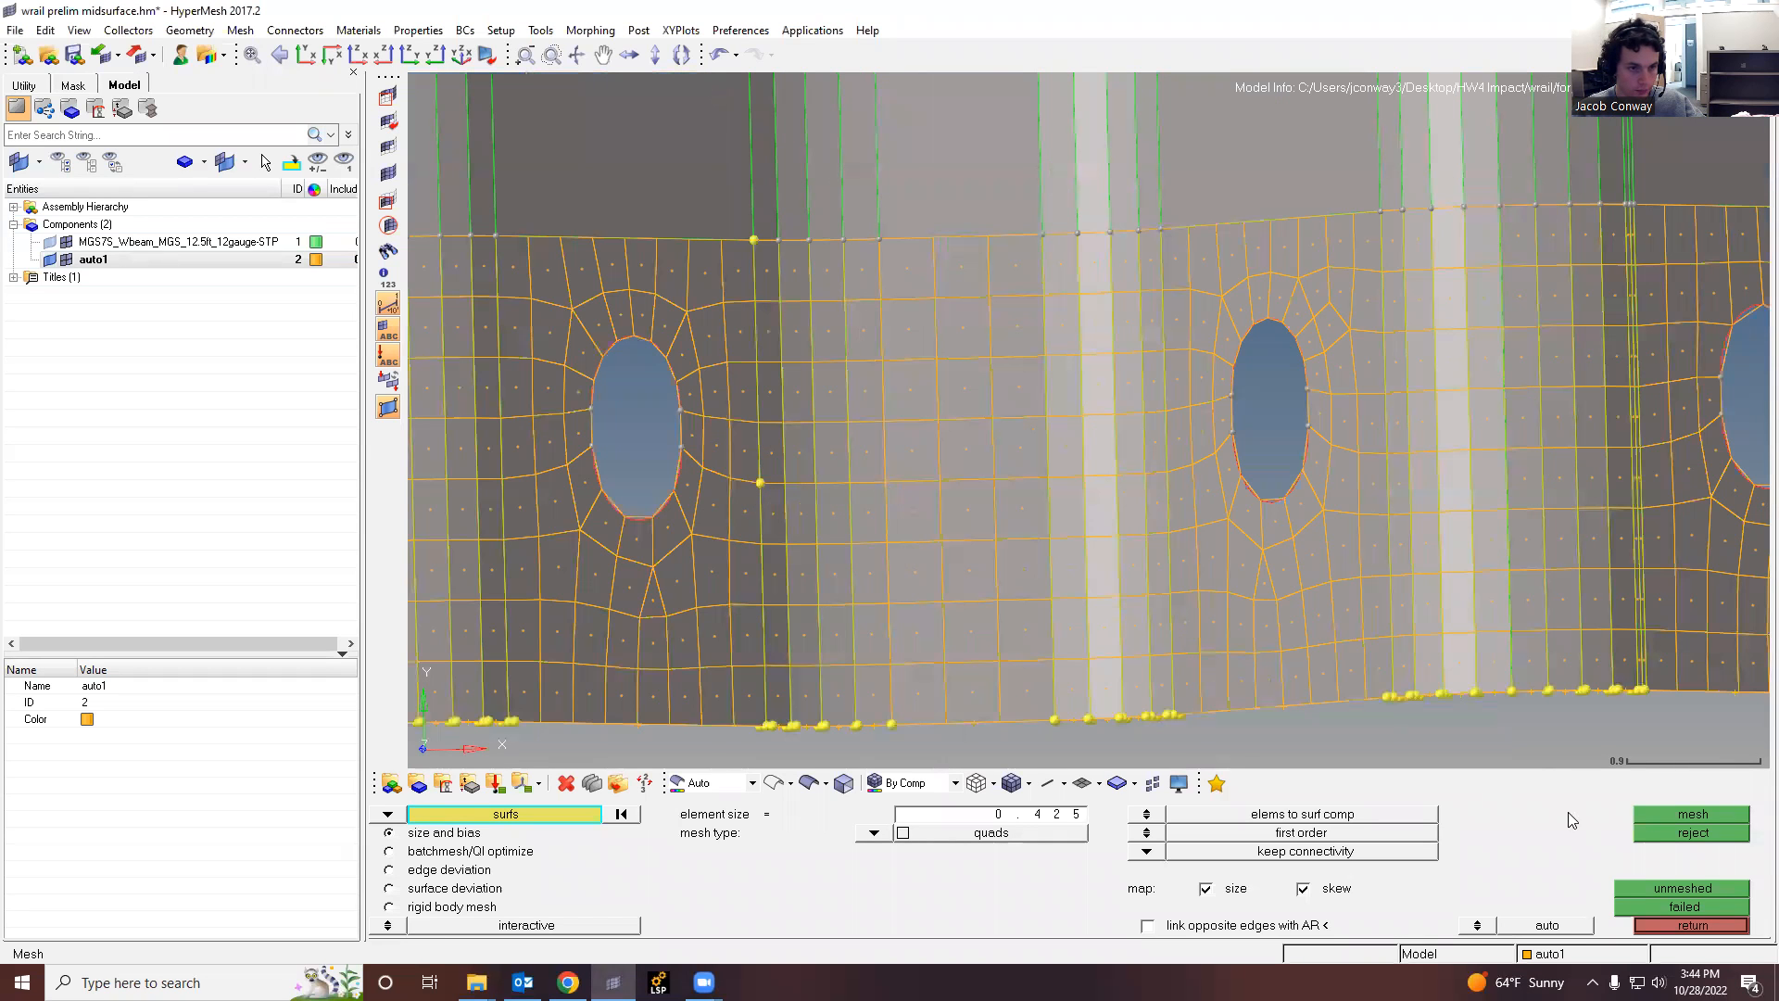
pyautogui.scroll(-5, 1446, 698)
pyautogui.scroll(3, 1136, 580)
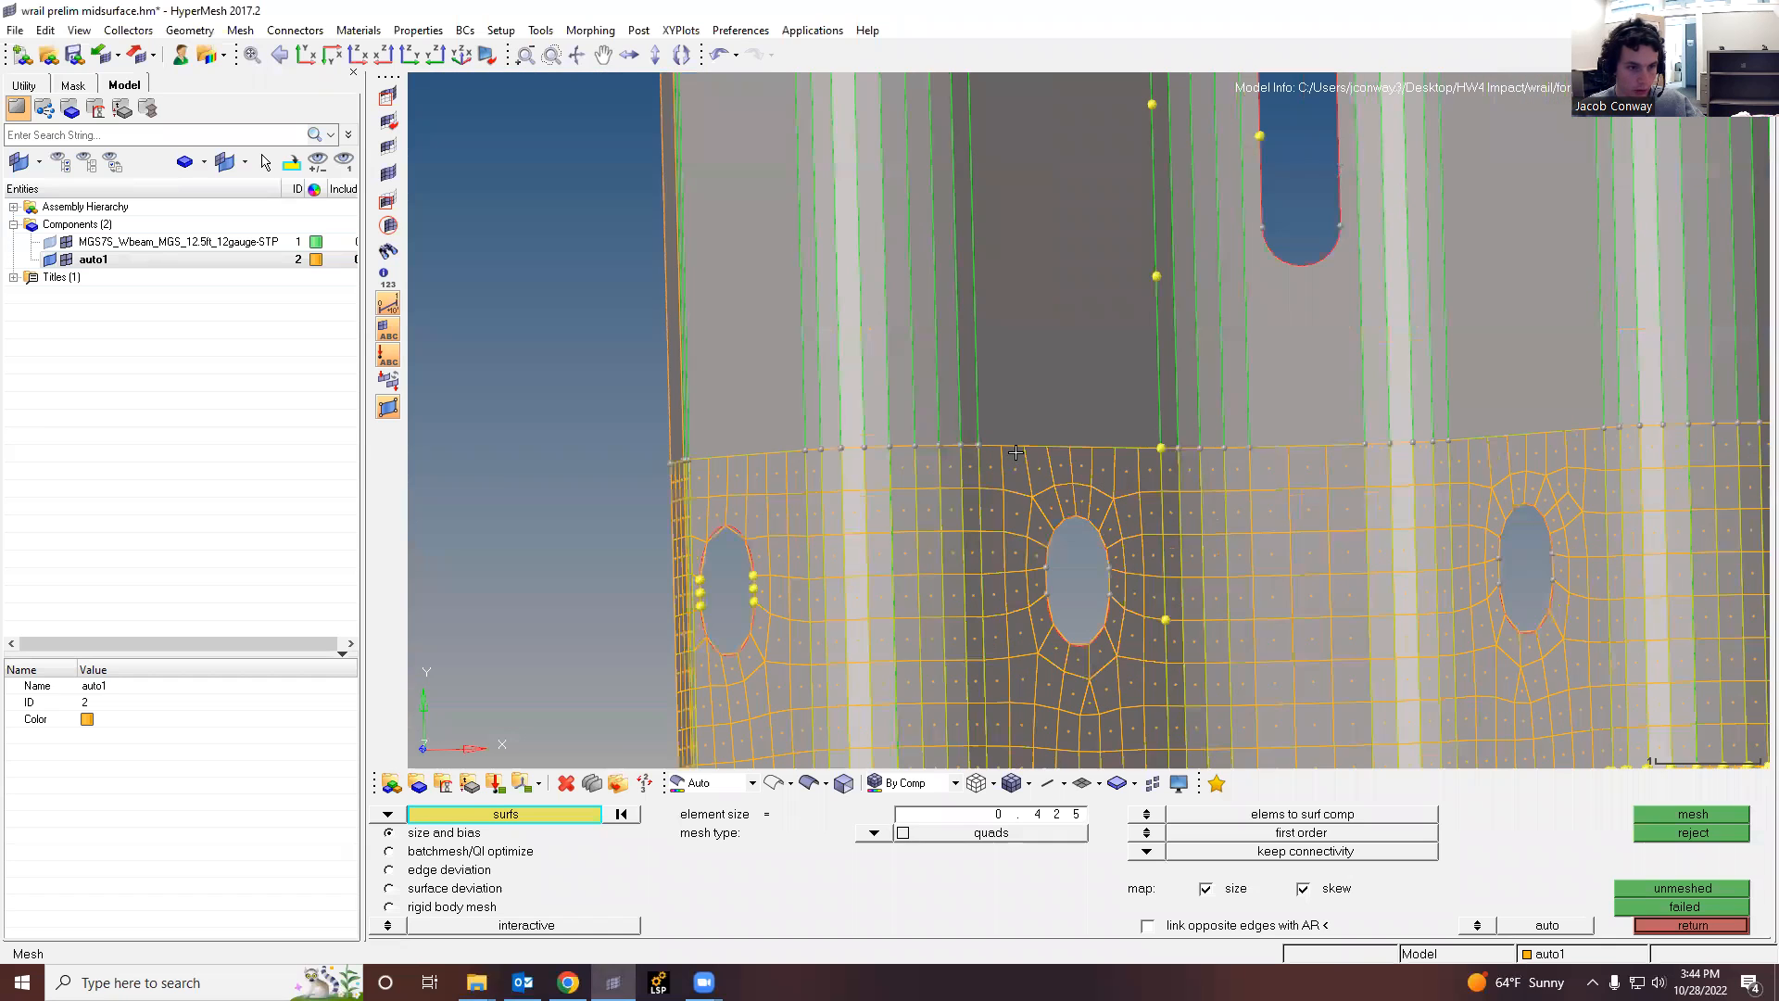
pyautogui.scroll(-3, 1512, 532)
pyautogui.scroll(3, 1503, 435)
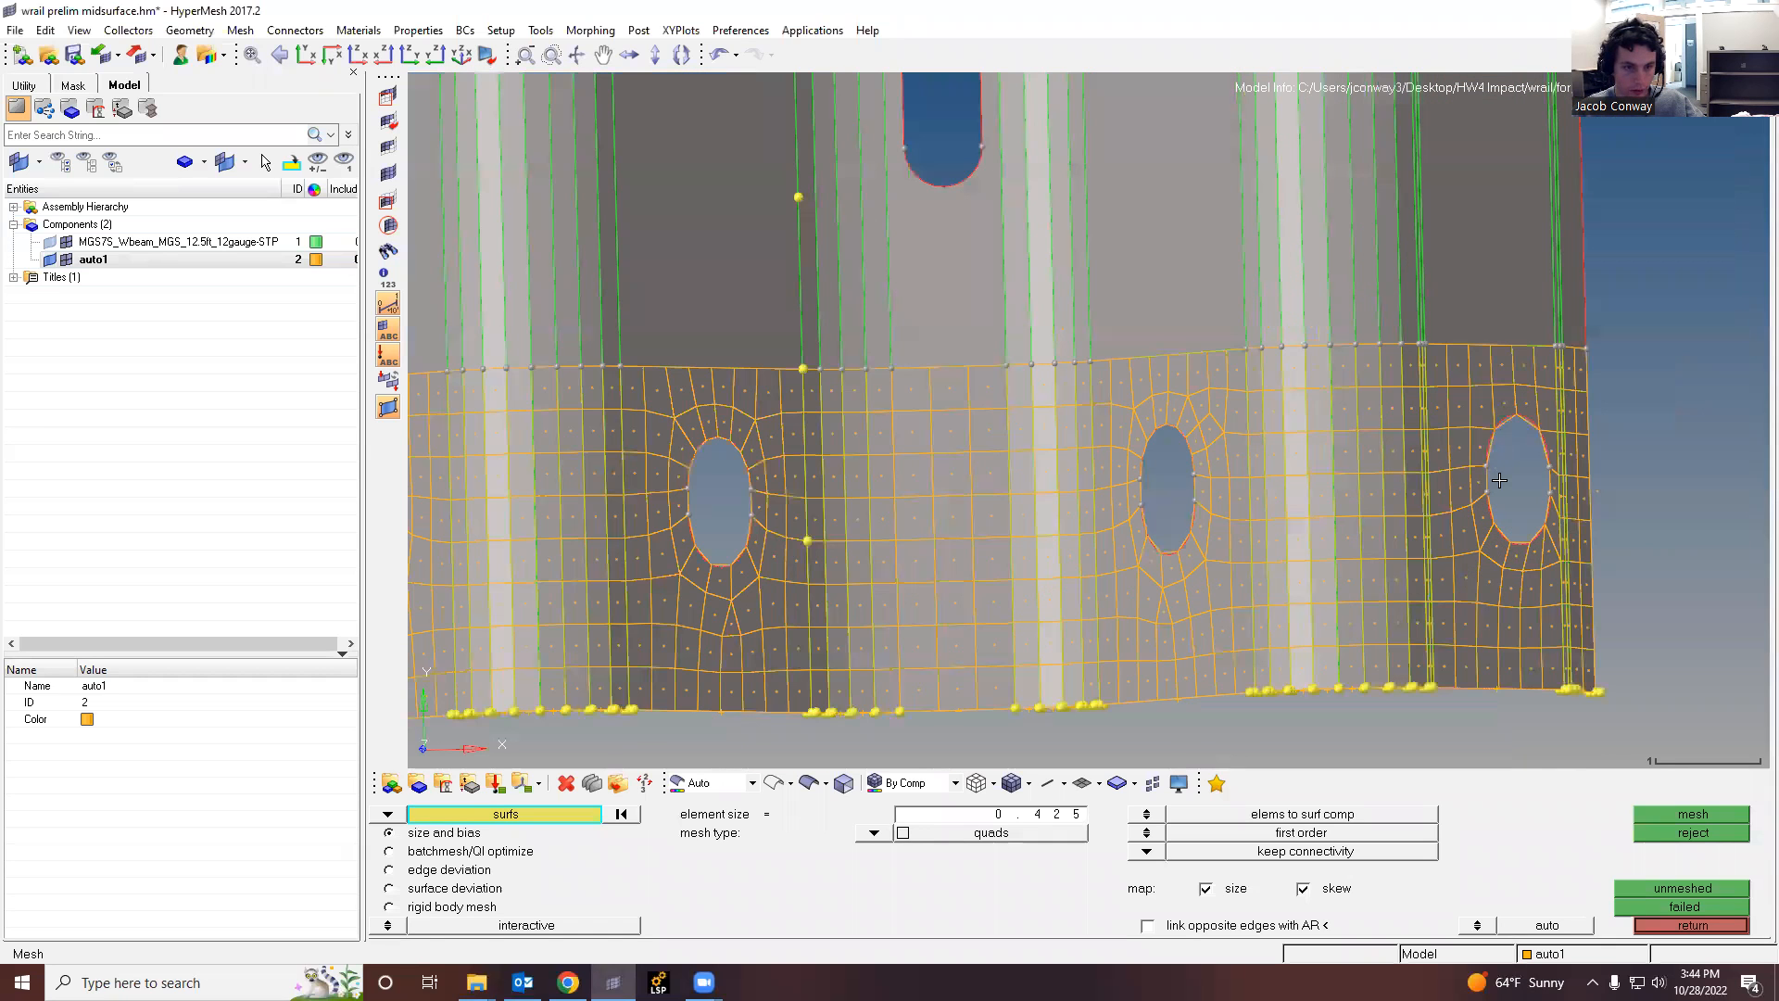
pyautogui.scroll(-2, 1500, 480)
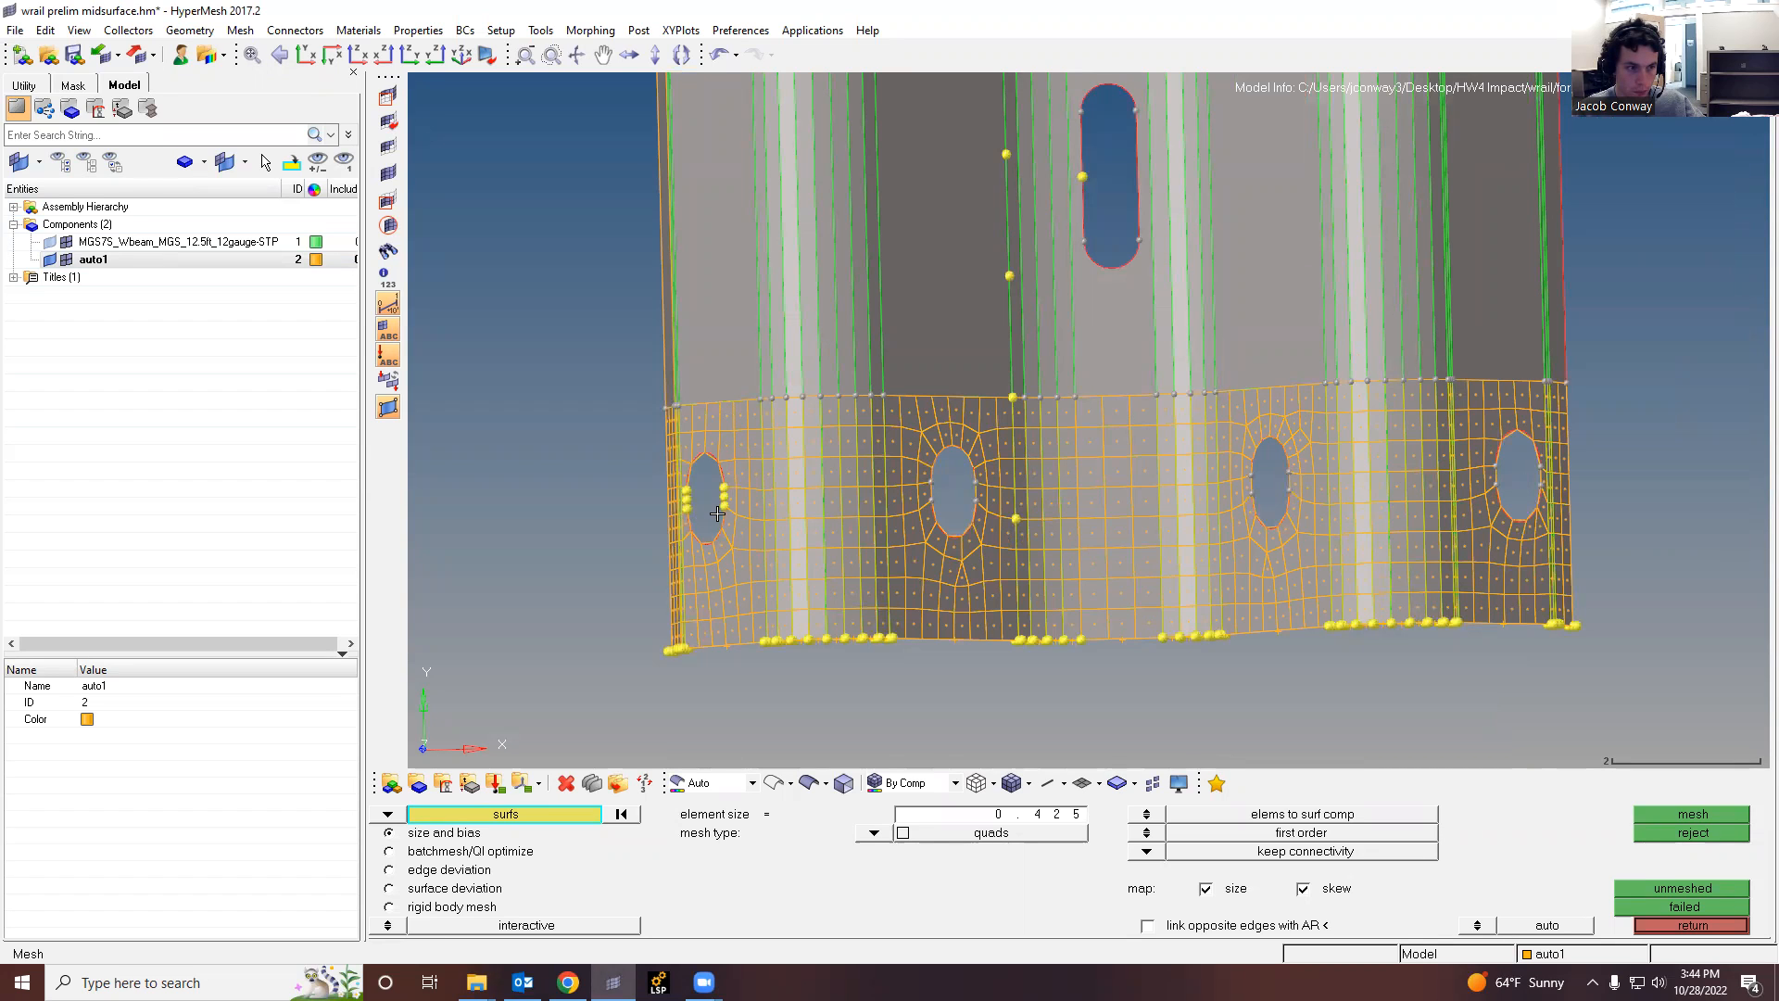
pyautogui.scroll(-1, 1544, 472)
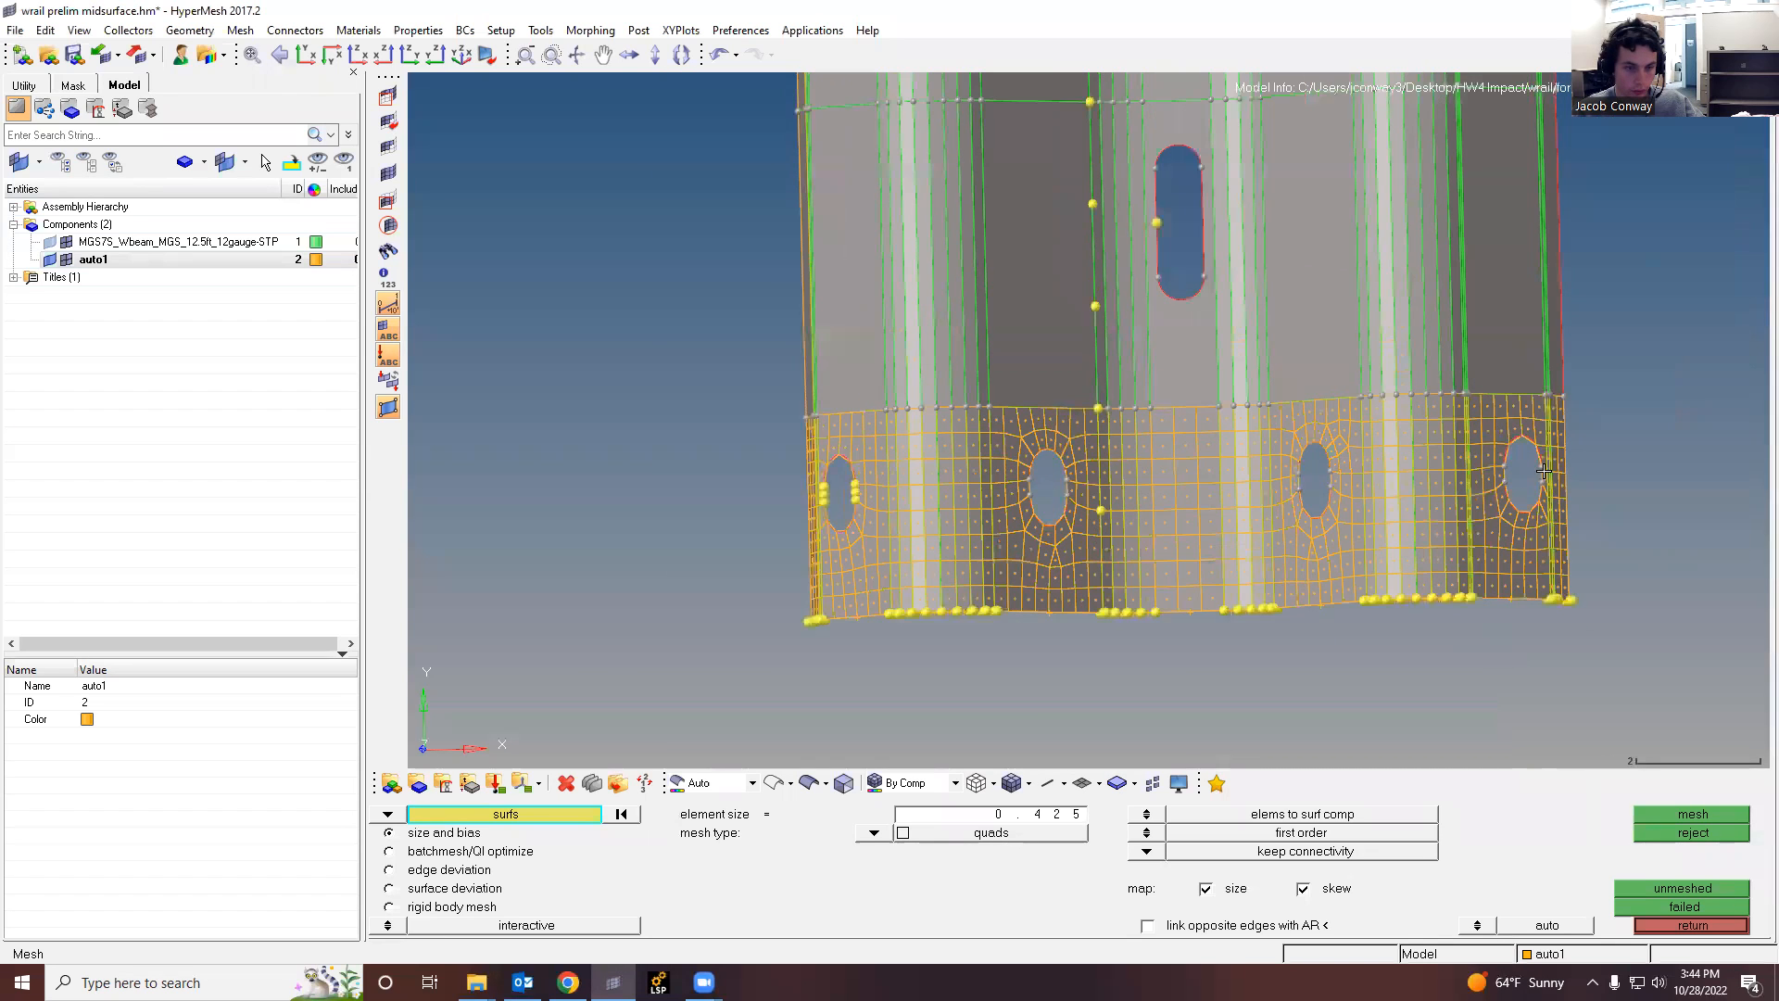
pyautogui.scroll(2, 1543, 473)
pyautogui.scroll(-1, 1552, 545)
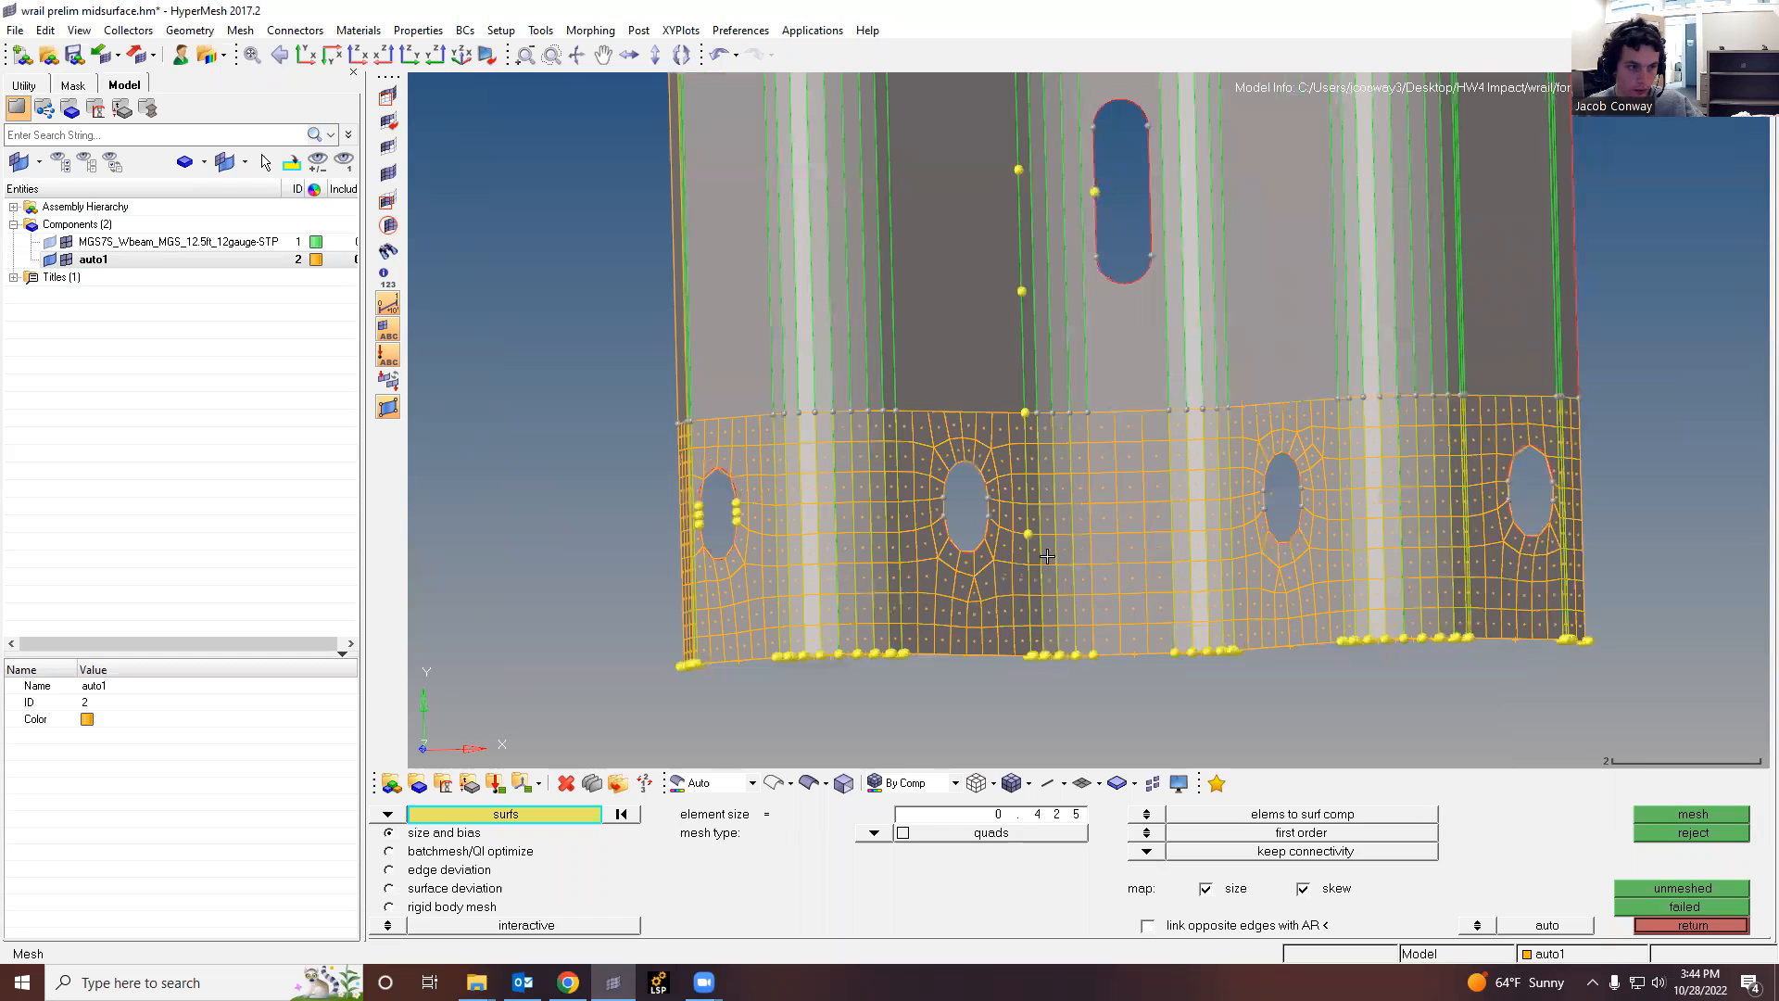
pyautogui.scroll(3, 843, 553)
pyautogui.scroll(-1, 859, 456)
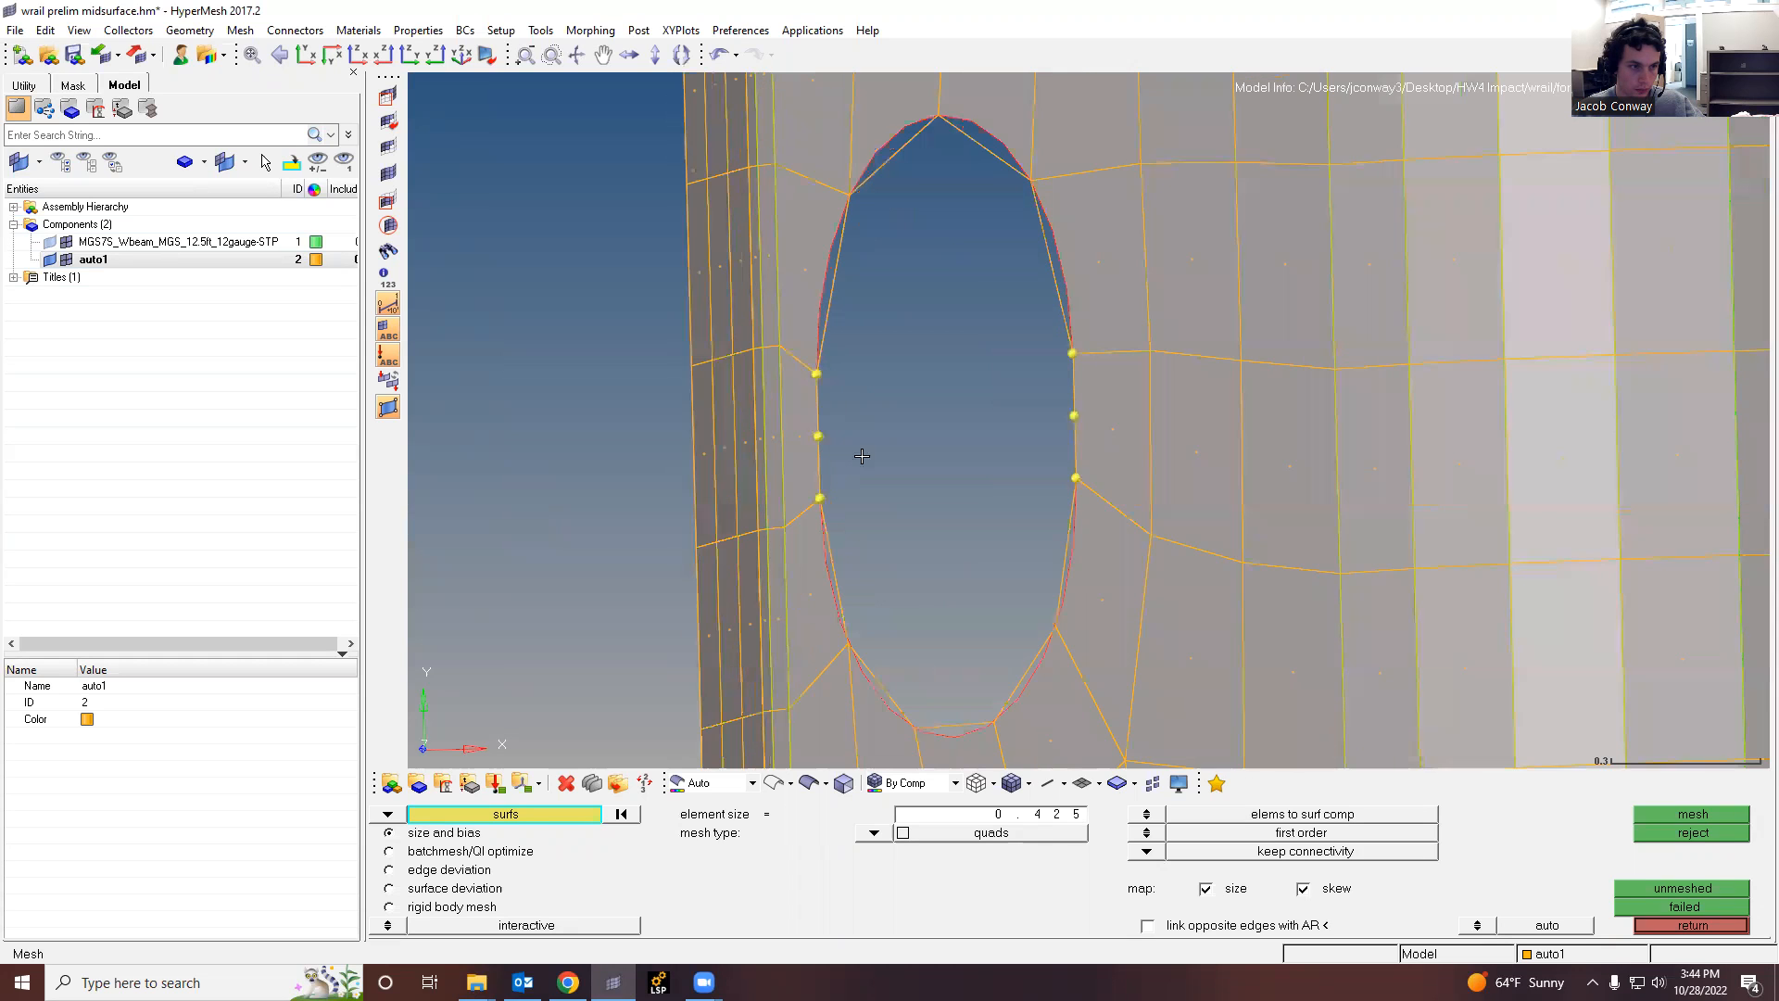
pyautogui.scroll(-2, 865, 460)
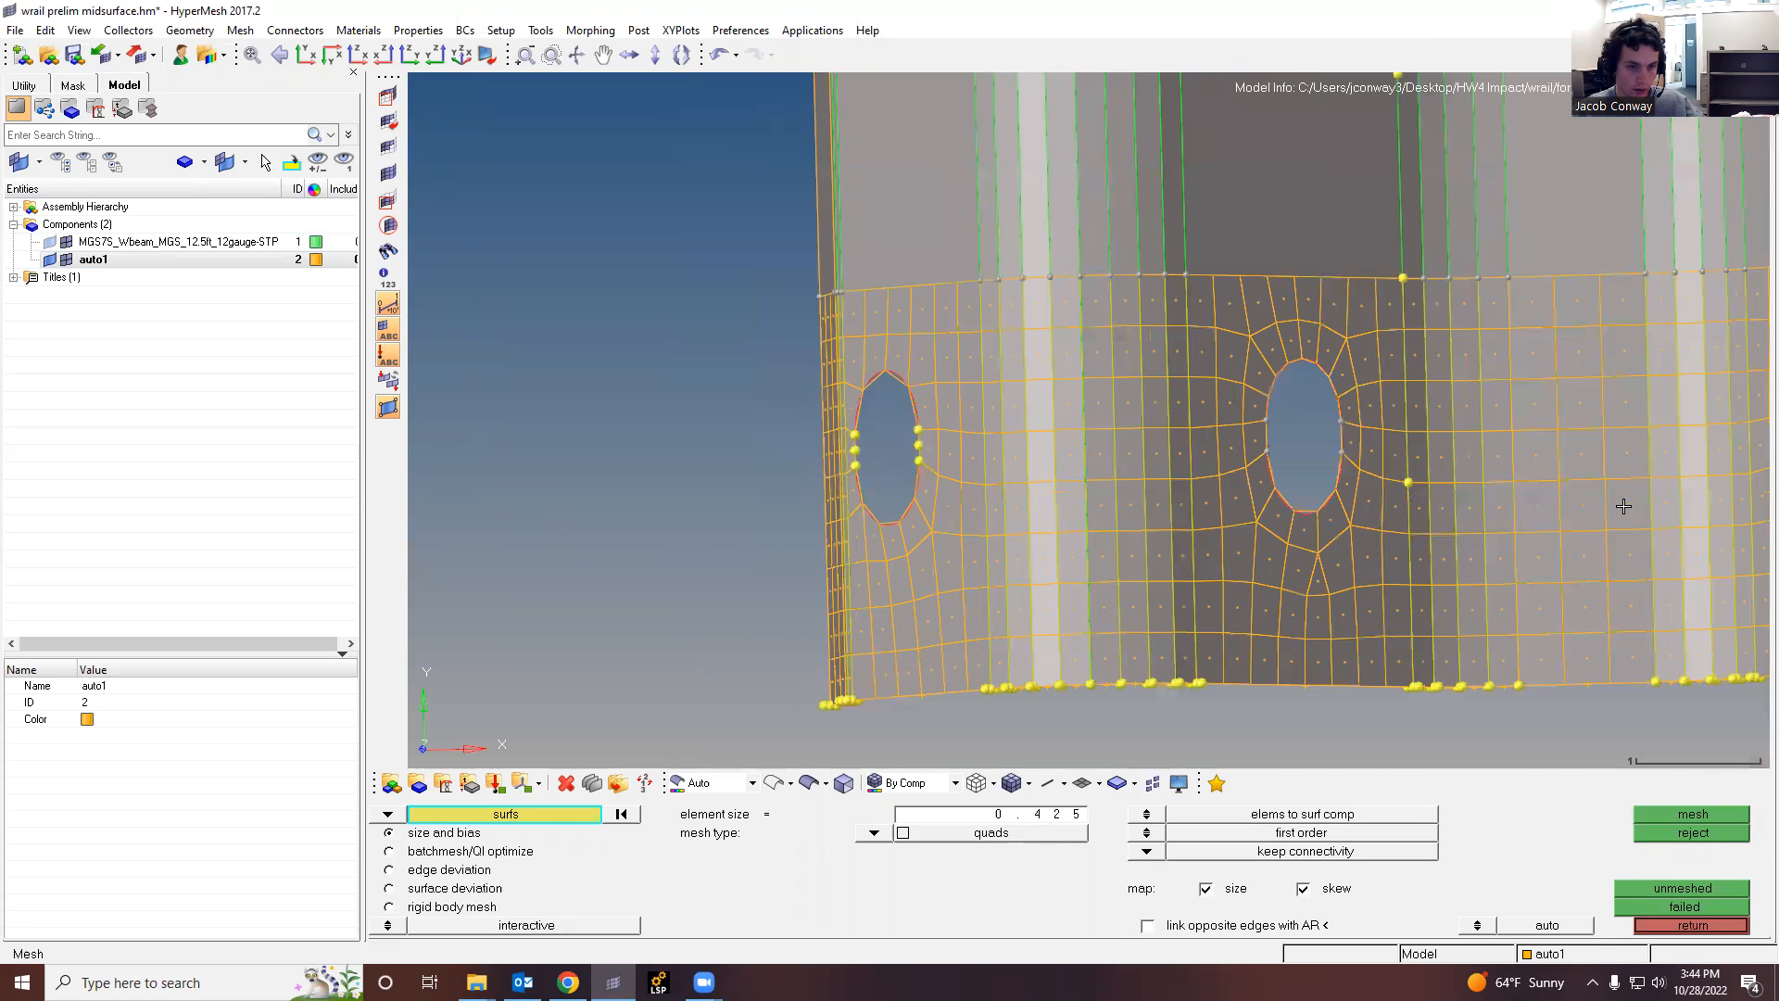
pyautogui.scroll(-1, 1623, 506)
pyautogui.keyDown('ctrl'); pyautogui.moveTo(1624, 506); pyautogui.dragTo(1287, 539, button='right'); pyautogui.keyUp('ctrl')
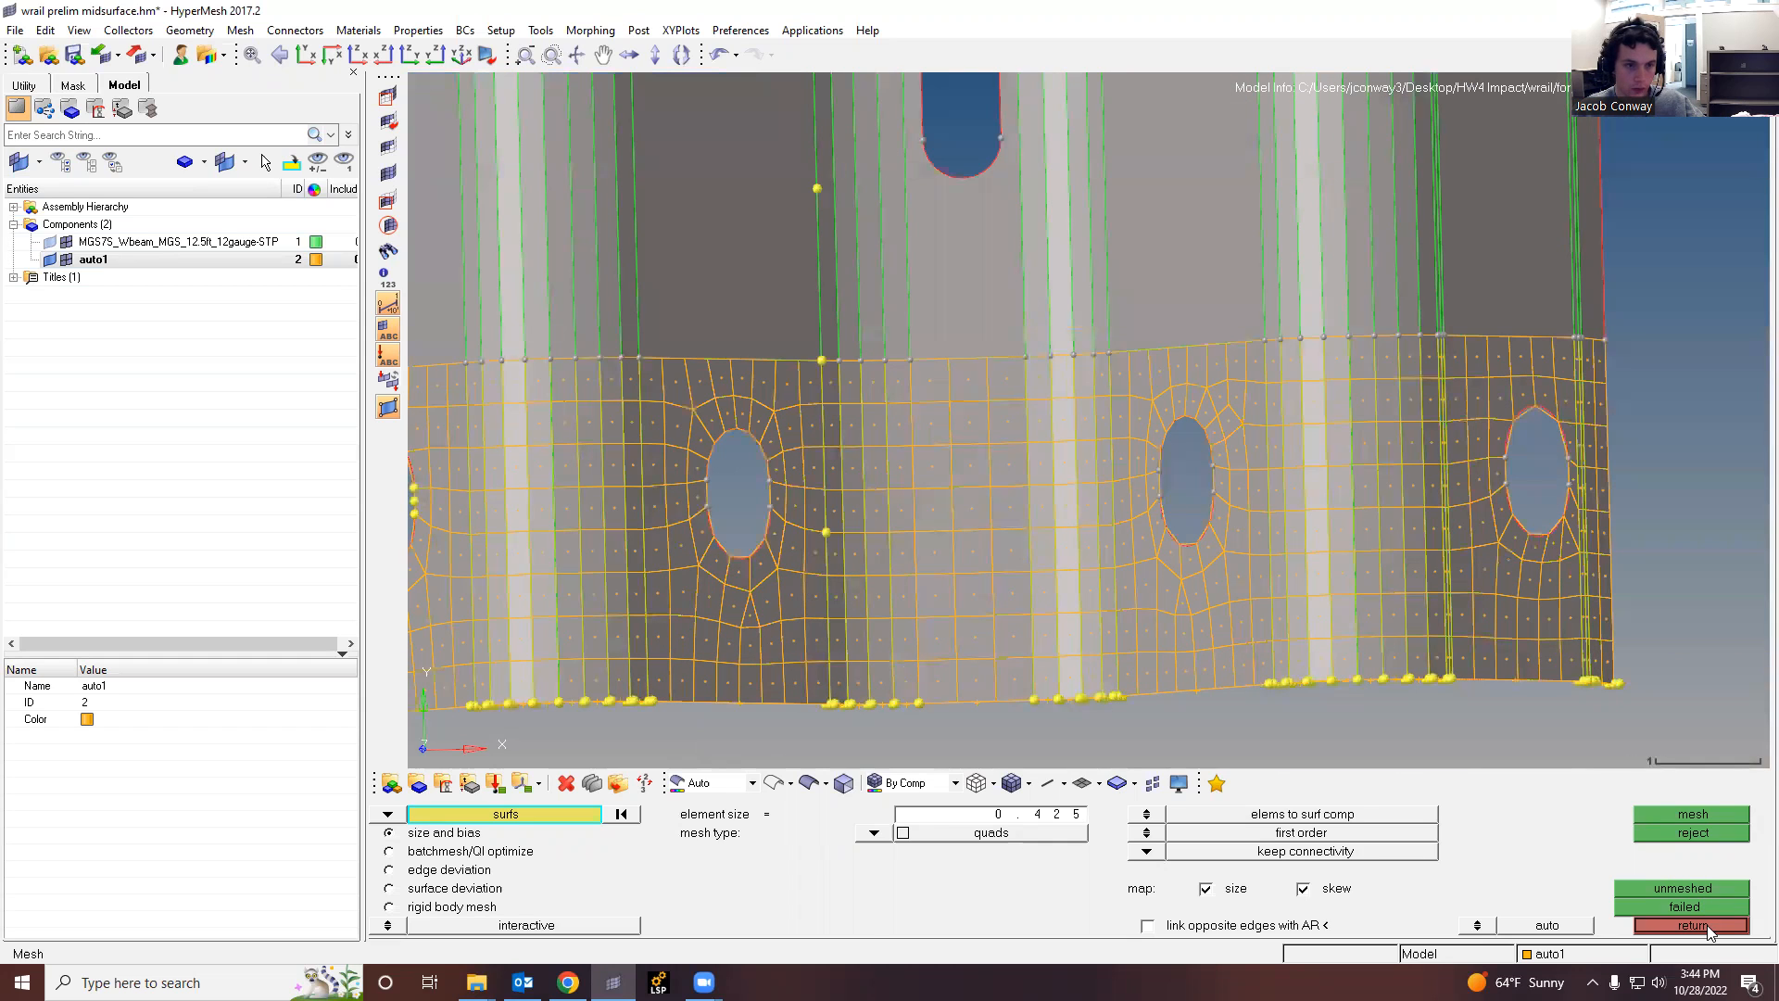
# Step: Leave Automesh to look over the shaded midsurface up to the next row of bolt holes, and reopen Automesh
pyautogui.click(1707, 925)
pyautogui.scroll(-1, 1064, 357)
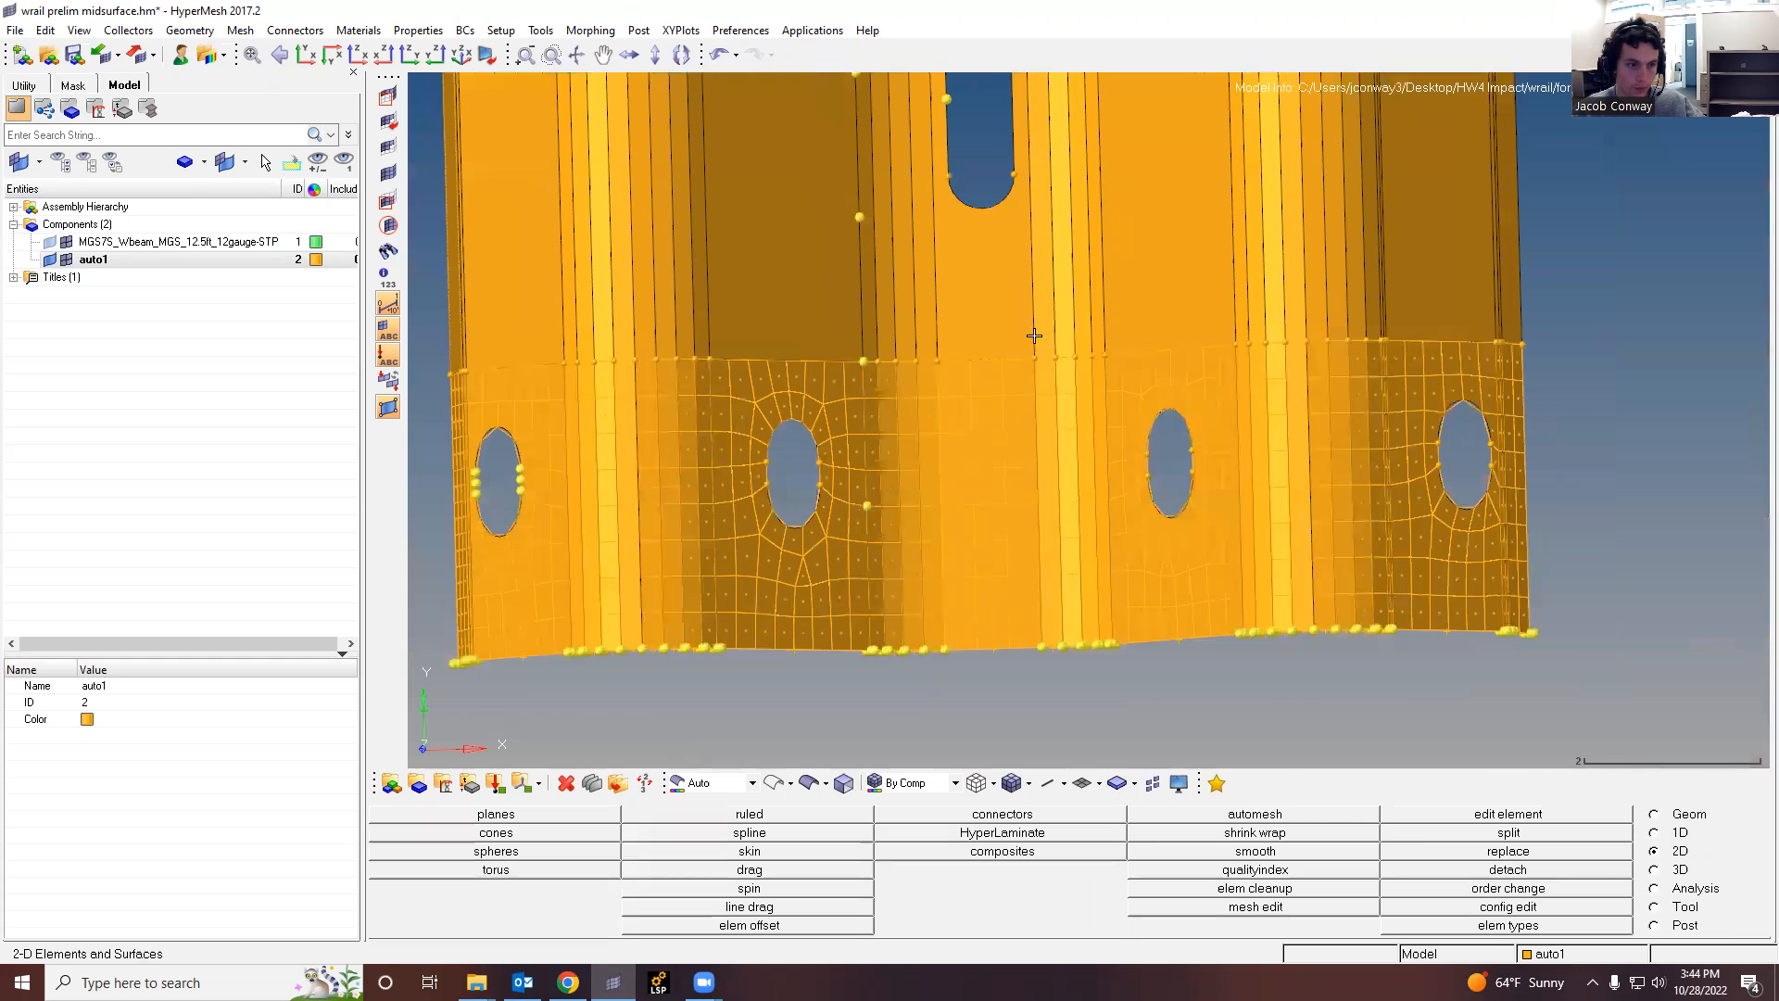
pyautogui.scroll(-3, 1031, 352)
pyautogui.scroll(3, 1038, 310)
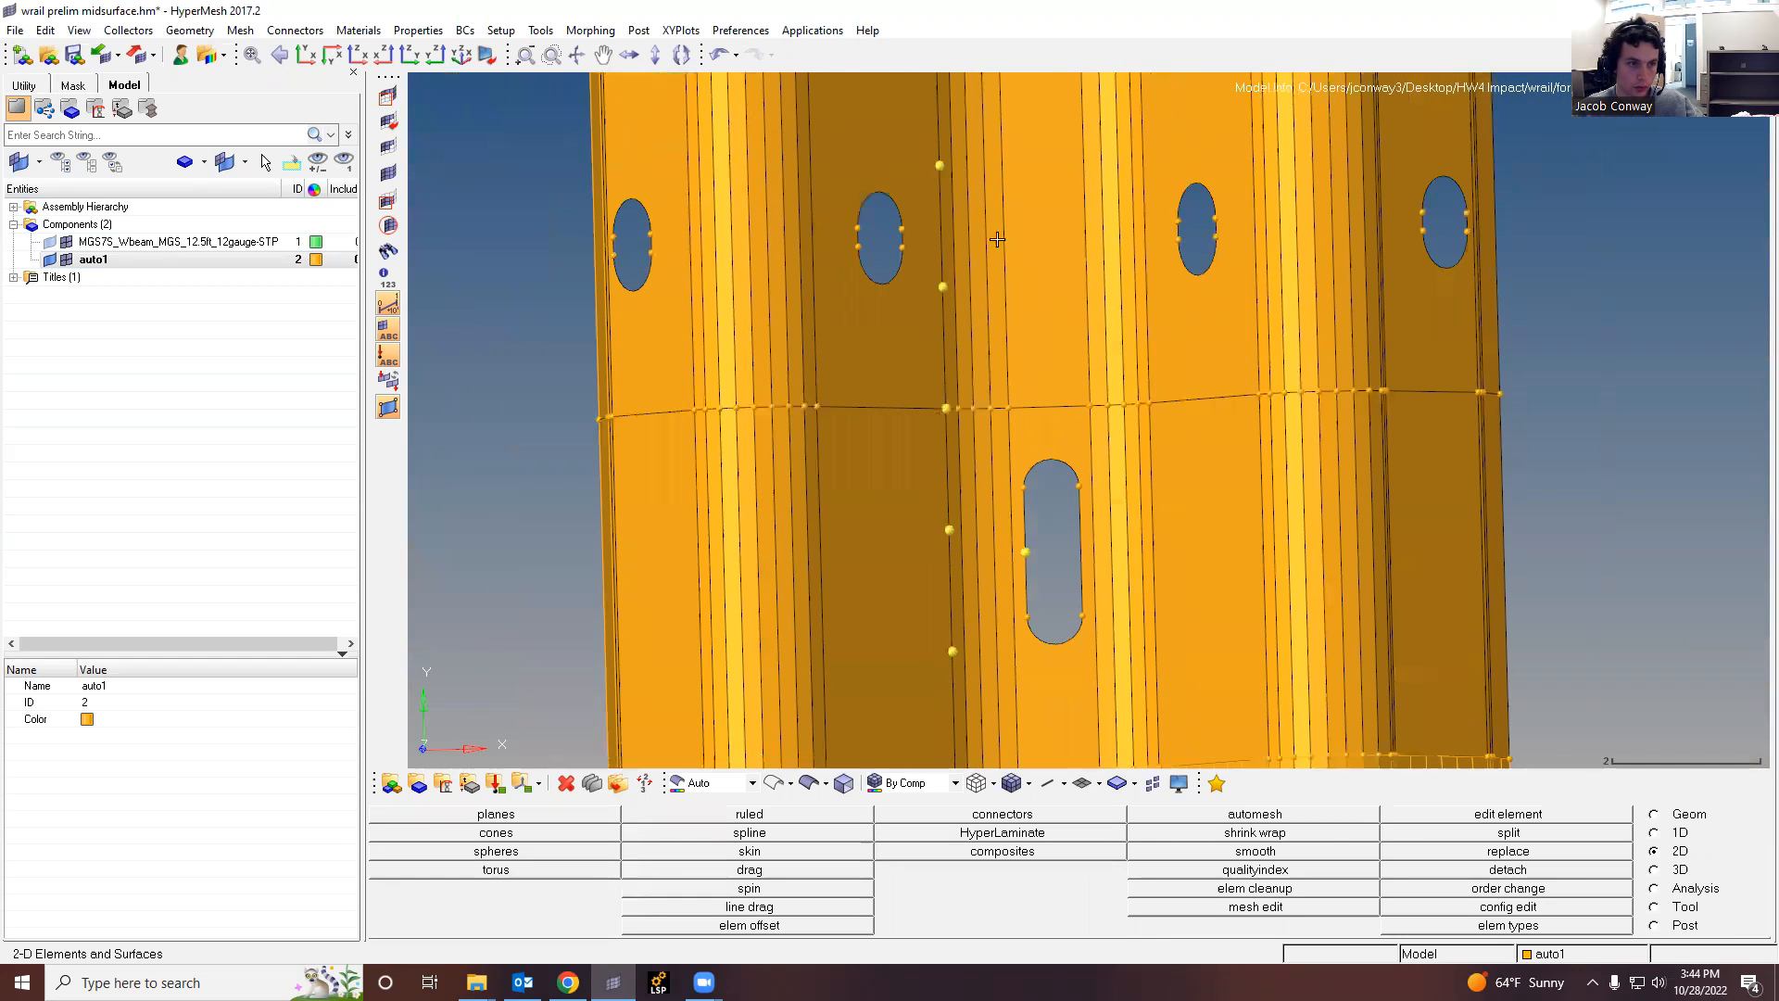
pyautogui.scroll(-3, 998, 294)
pyautogui.scroll(3, 1082, 542)
pyautogui.click(1315, 815)
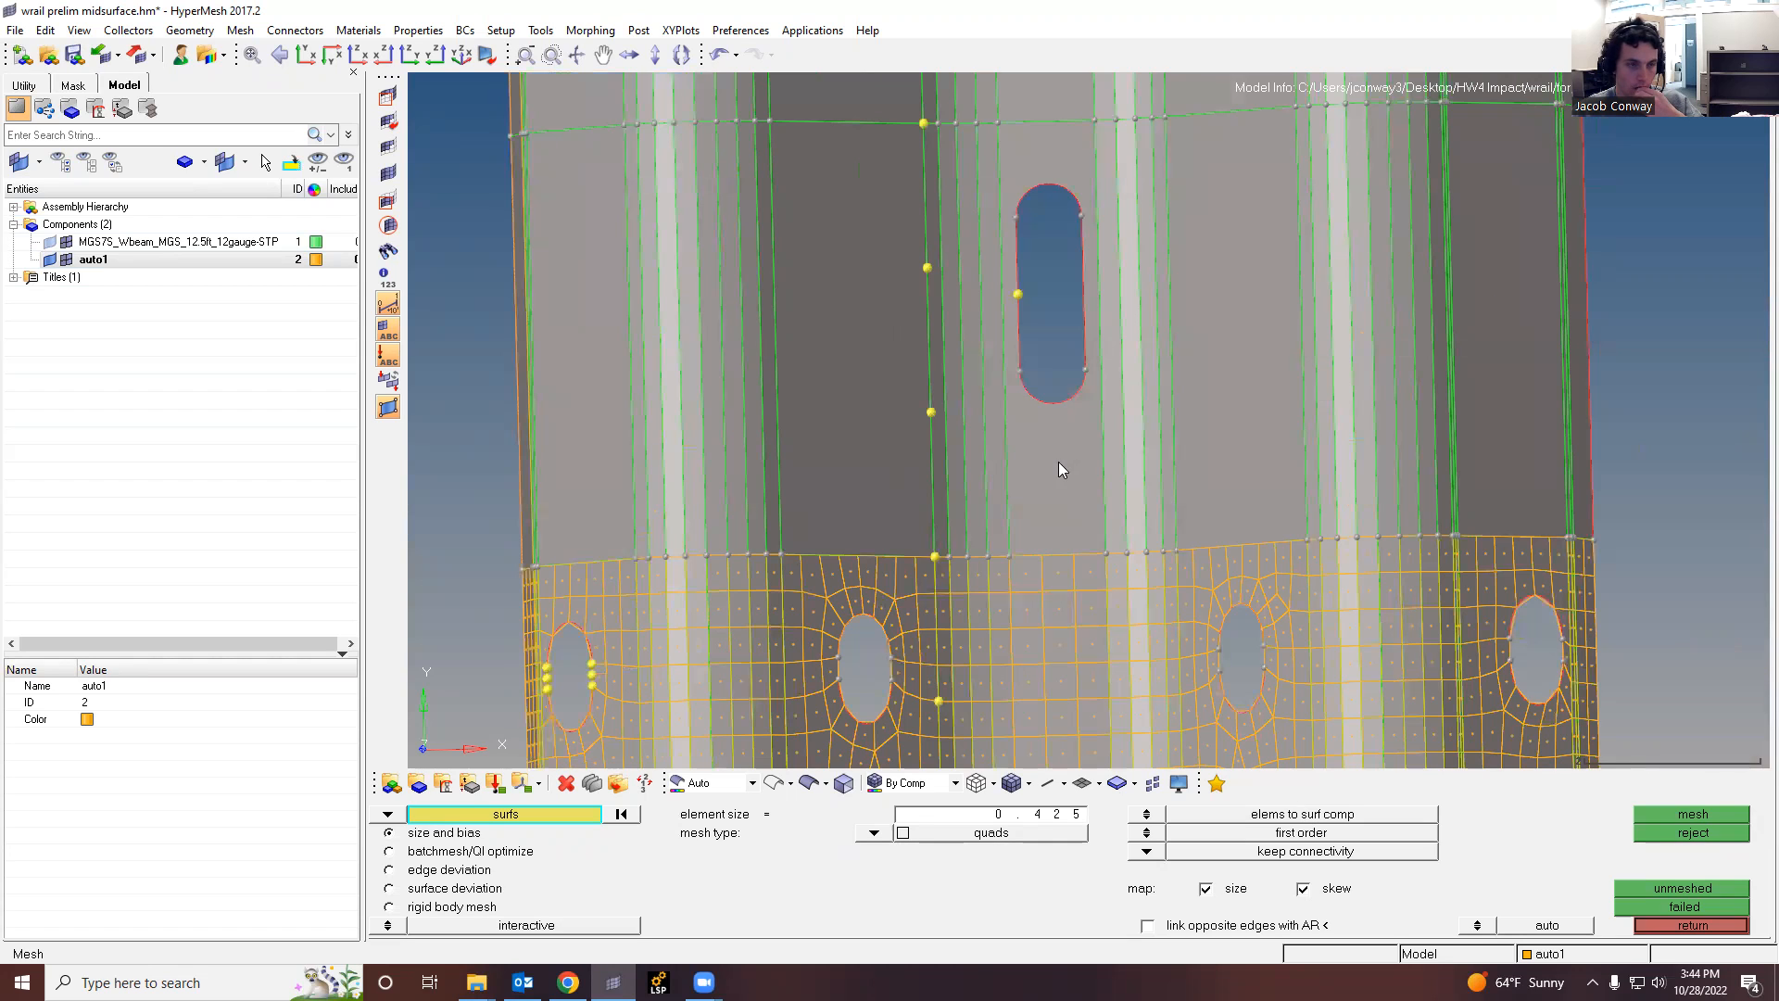
# Step: Try a 0.425 quad mesh on the elongated slot's surface with density 4 on the slot's rounded end away from the free end
pyautogui.click(1058, 461)
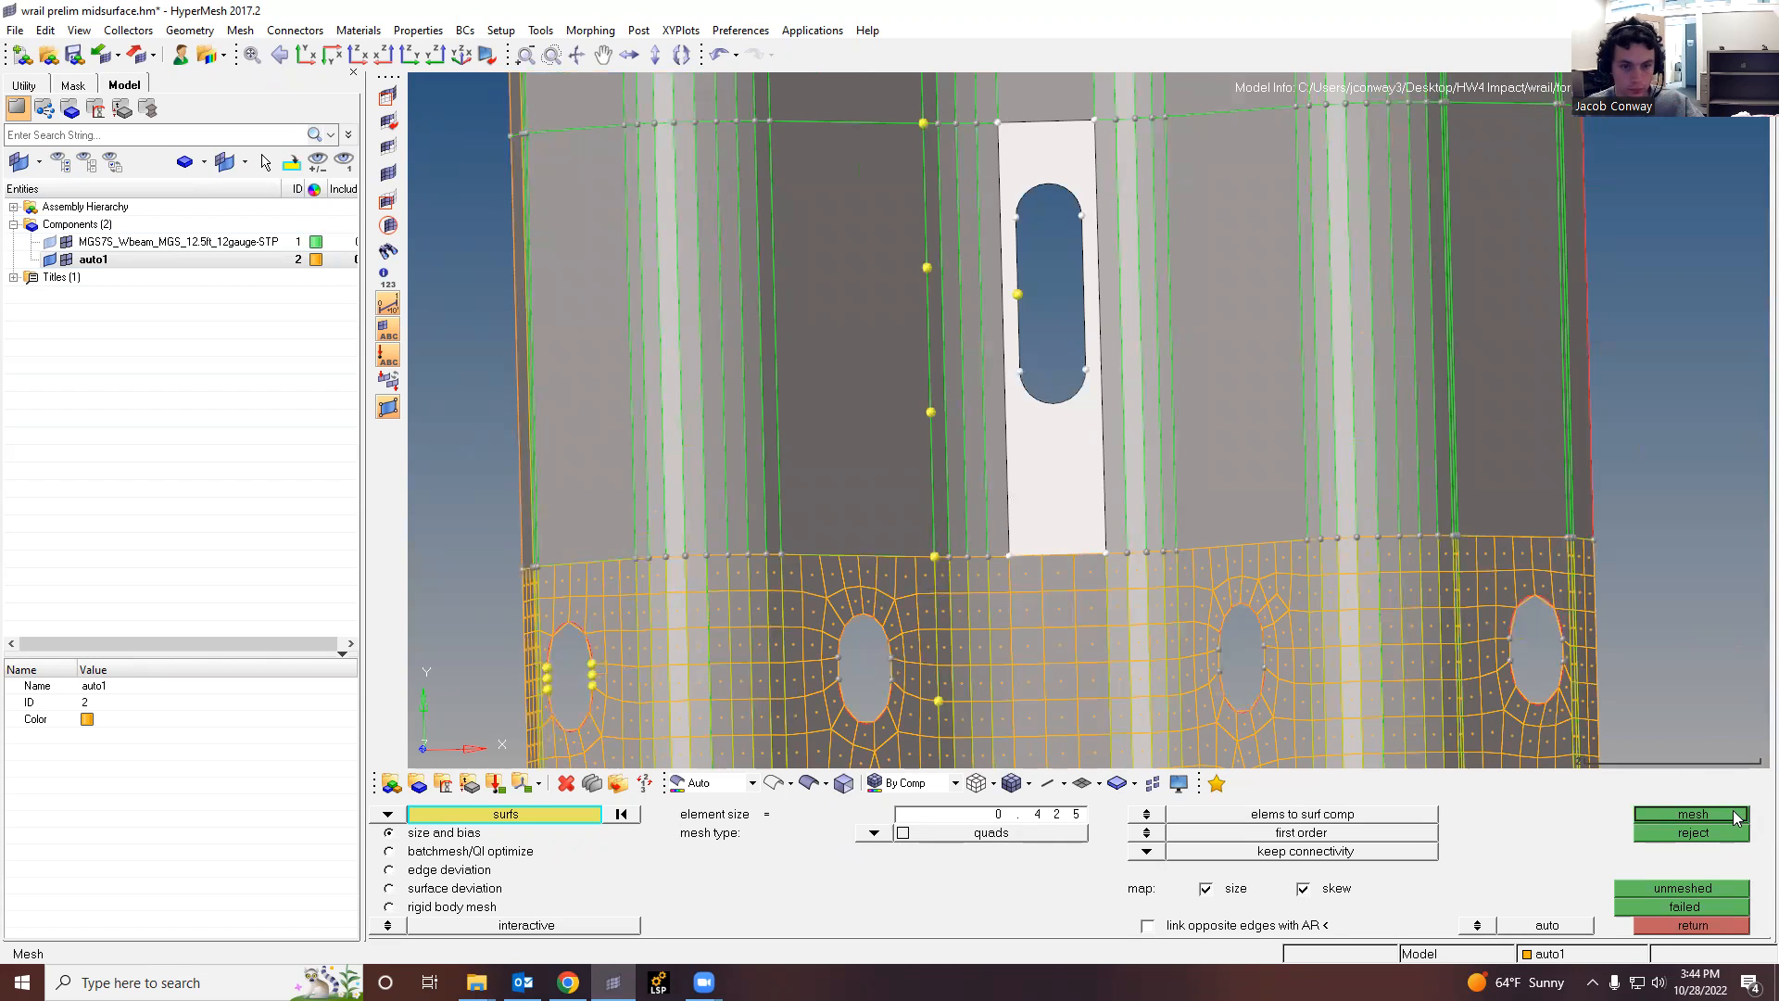
pyautogui.click(1704, 812)
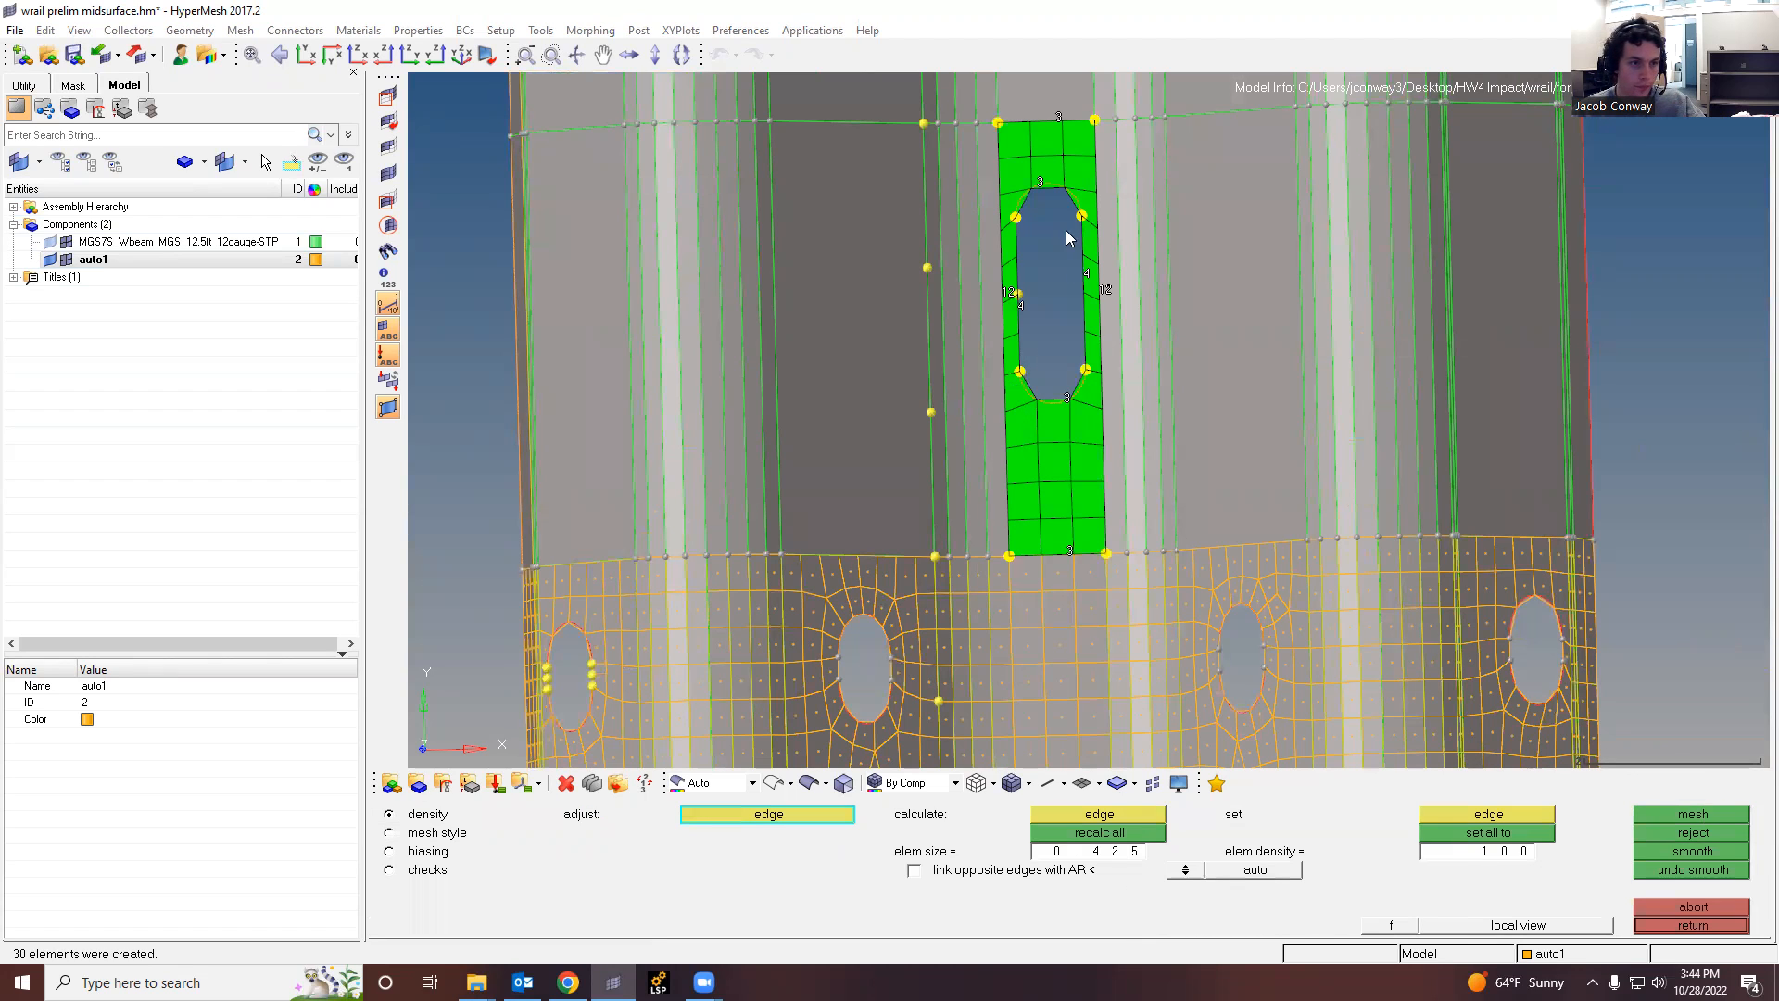
pyautogui.scroll(-1, 1060, 200)
pyautogui.scroll(2, 1060, 202)
pyautogui.rightClick(1030, 162)
pyautogui.click(1677, 816)
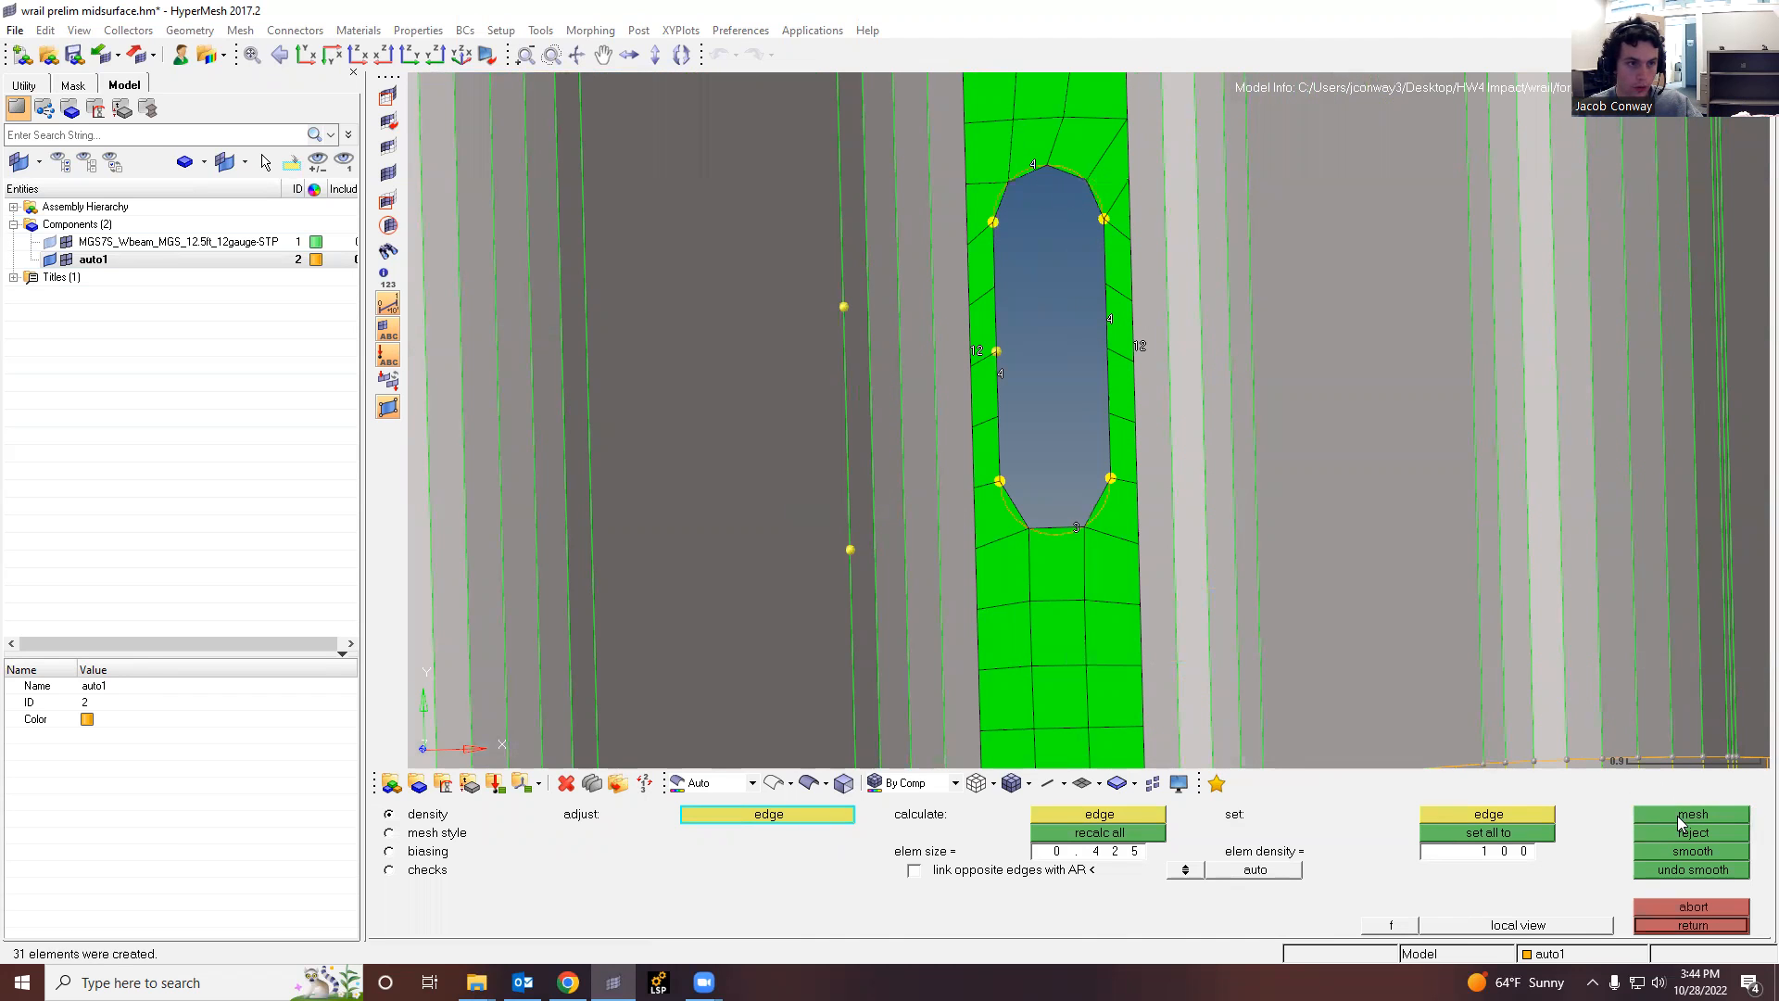
pyautogui.scroll(-2, 1089, 280)
pyautogui.scroll(1, 1101, 229)
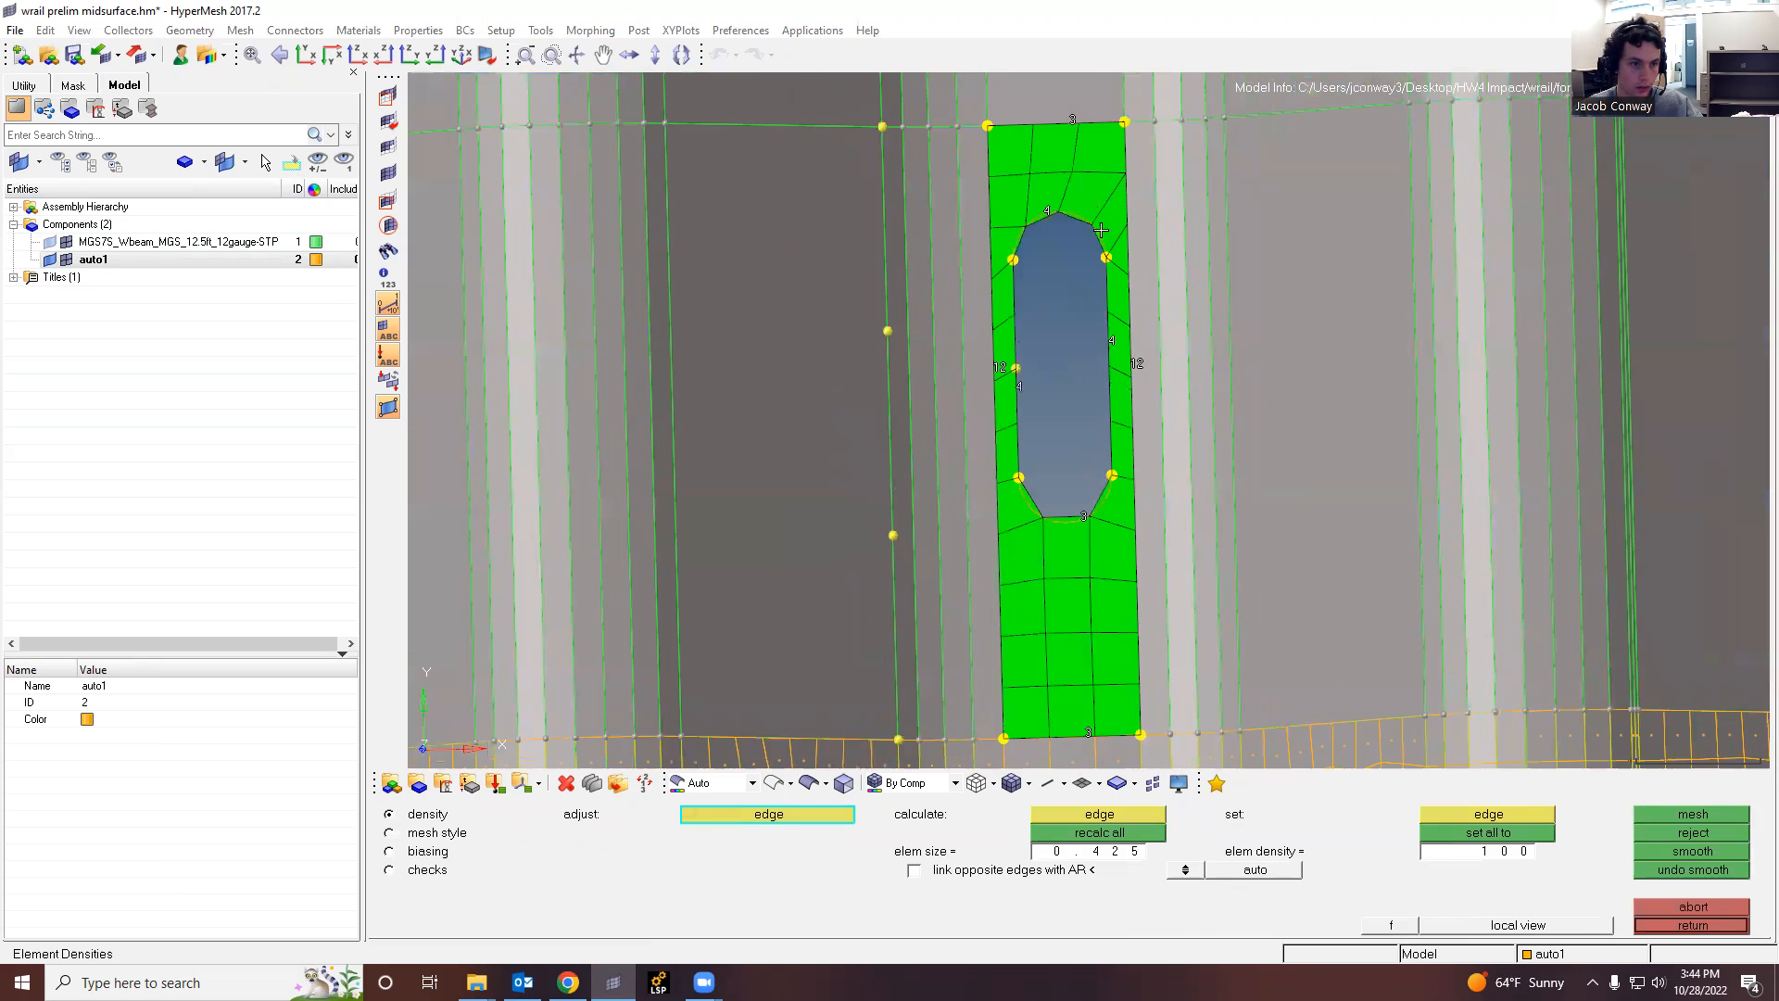
pyautogui.click(1705, 922)
# Step: Mesh the two narrow surfaces beside the elongated slot's surface with 0.425 quads and accept the elements
pyautogui.click(977, 574)
pyautogui.click(951, 567)
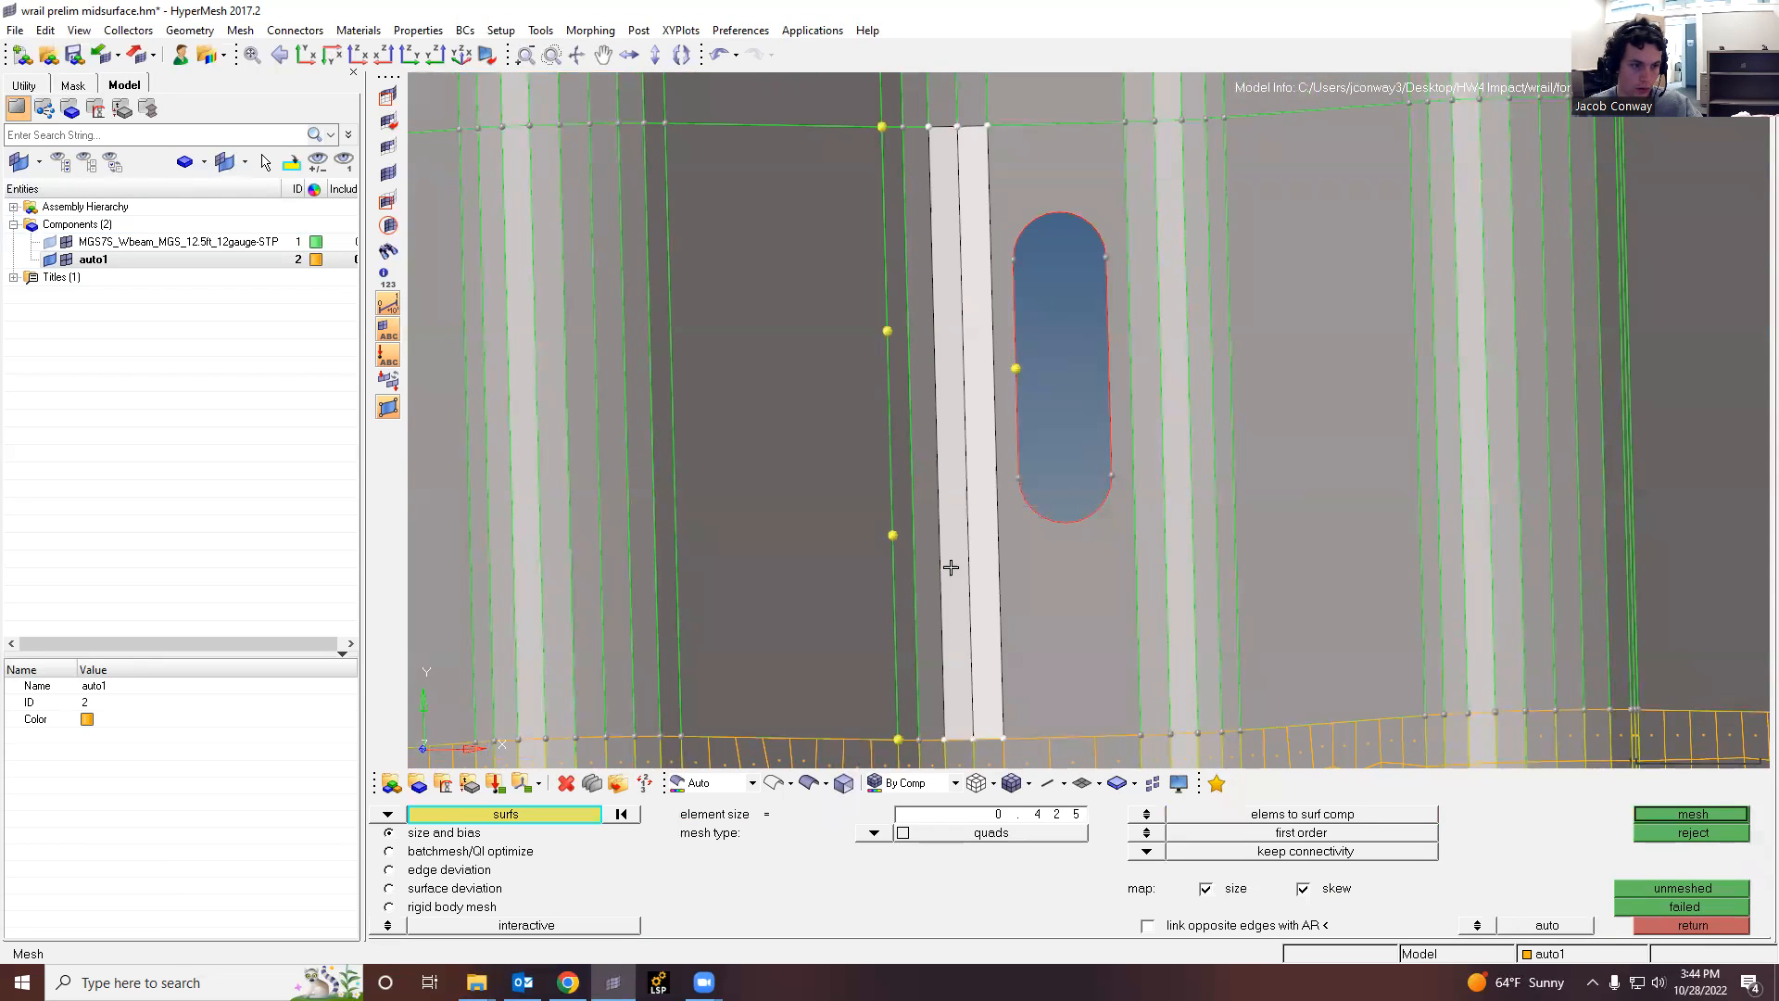
pyautogui.click(1680, 813)
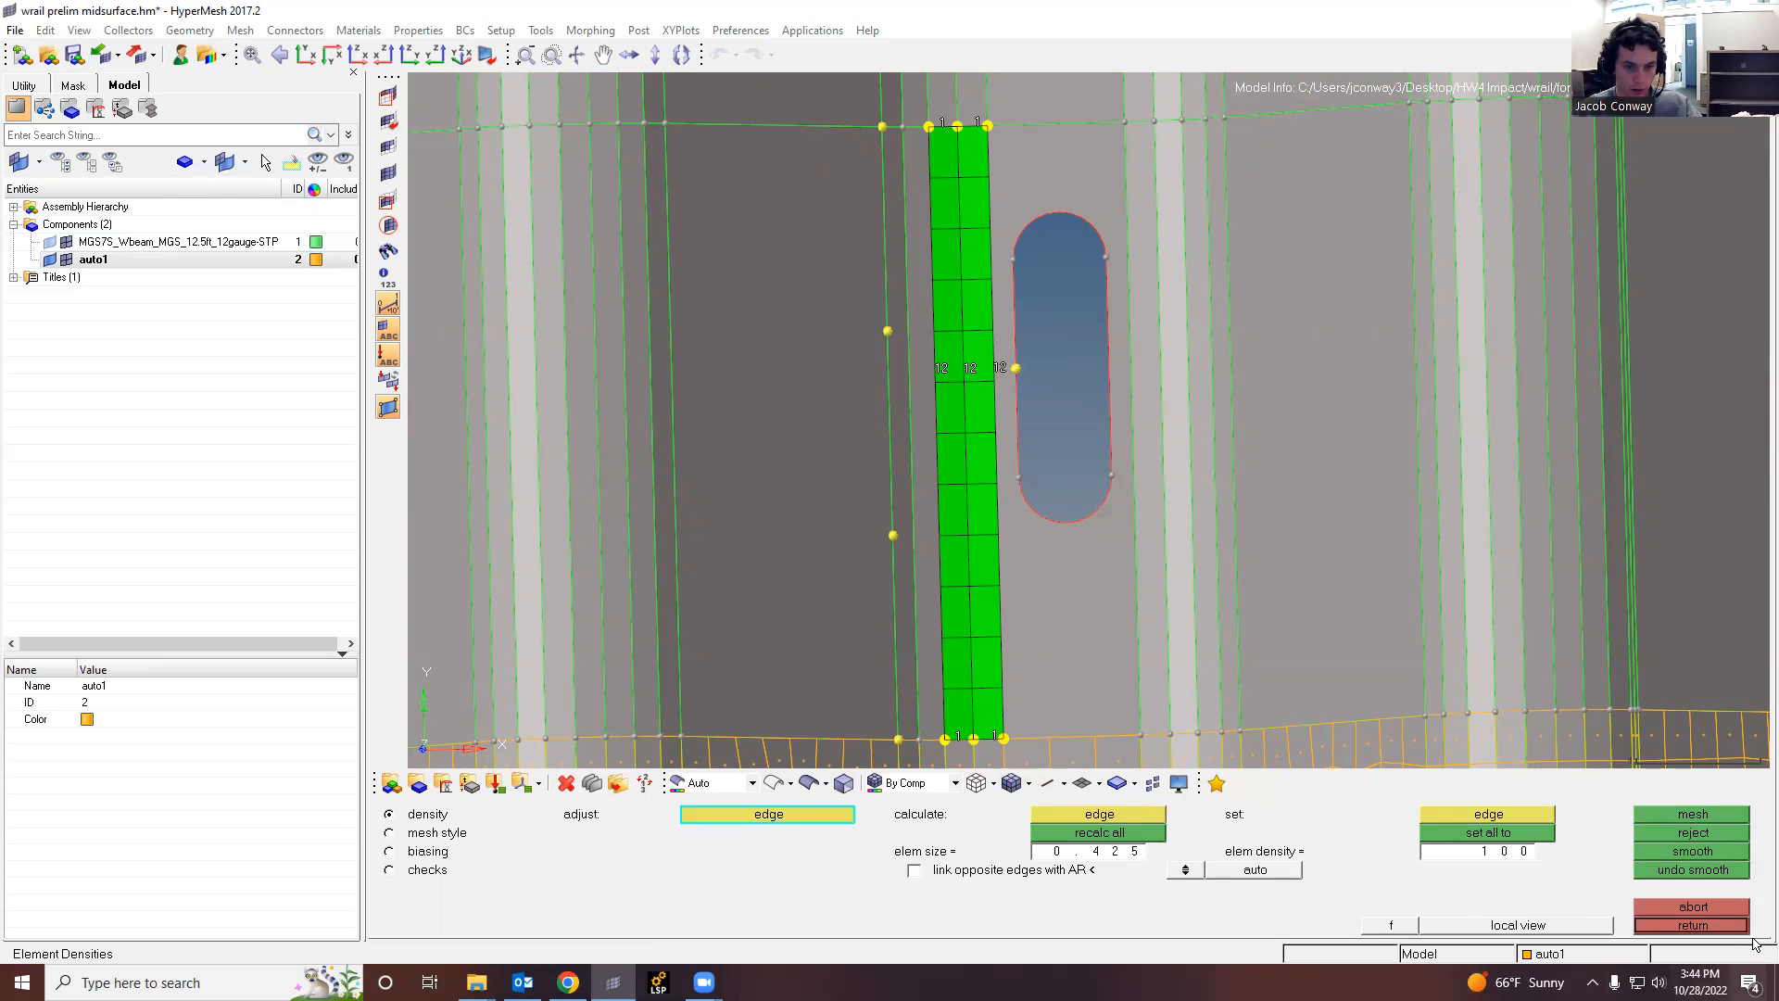
pyautogui.click(1670, 921)
pyautogui.click(1025, 824)
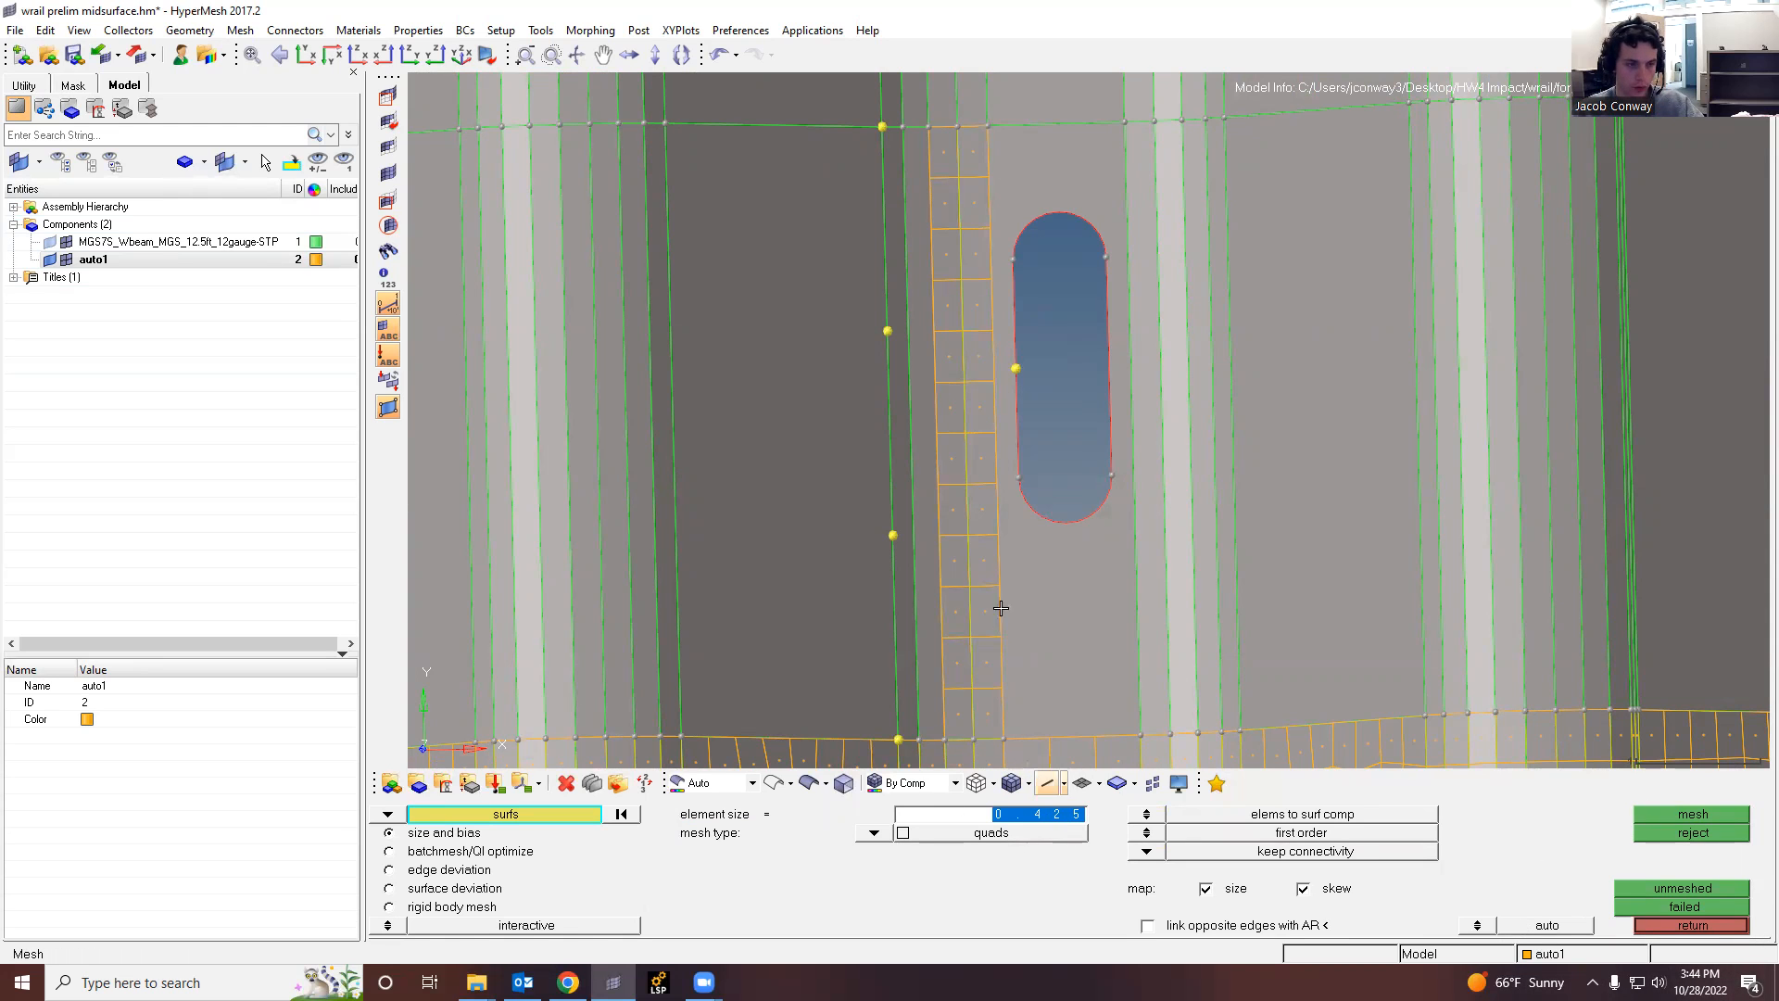
pyautogui.scroll(-4, 965, 476)
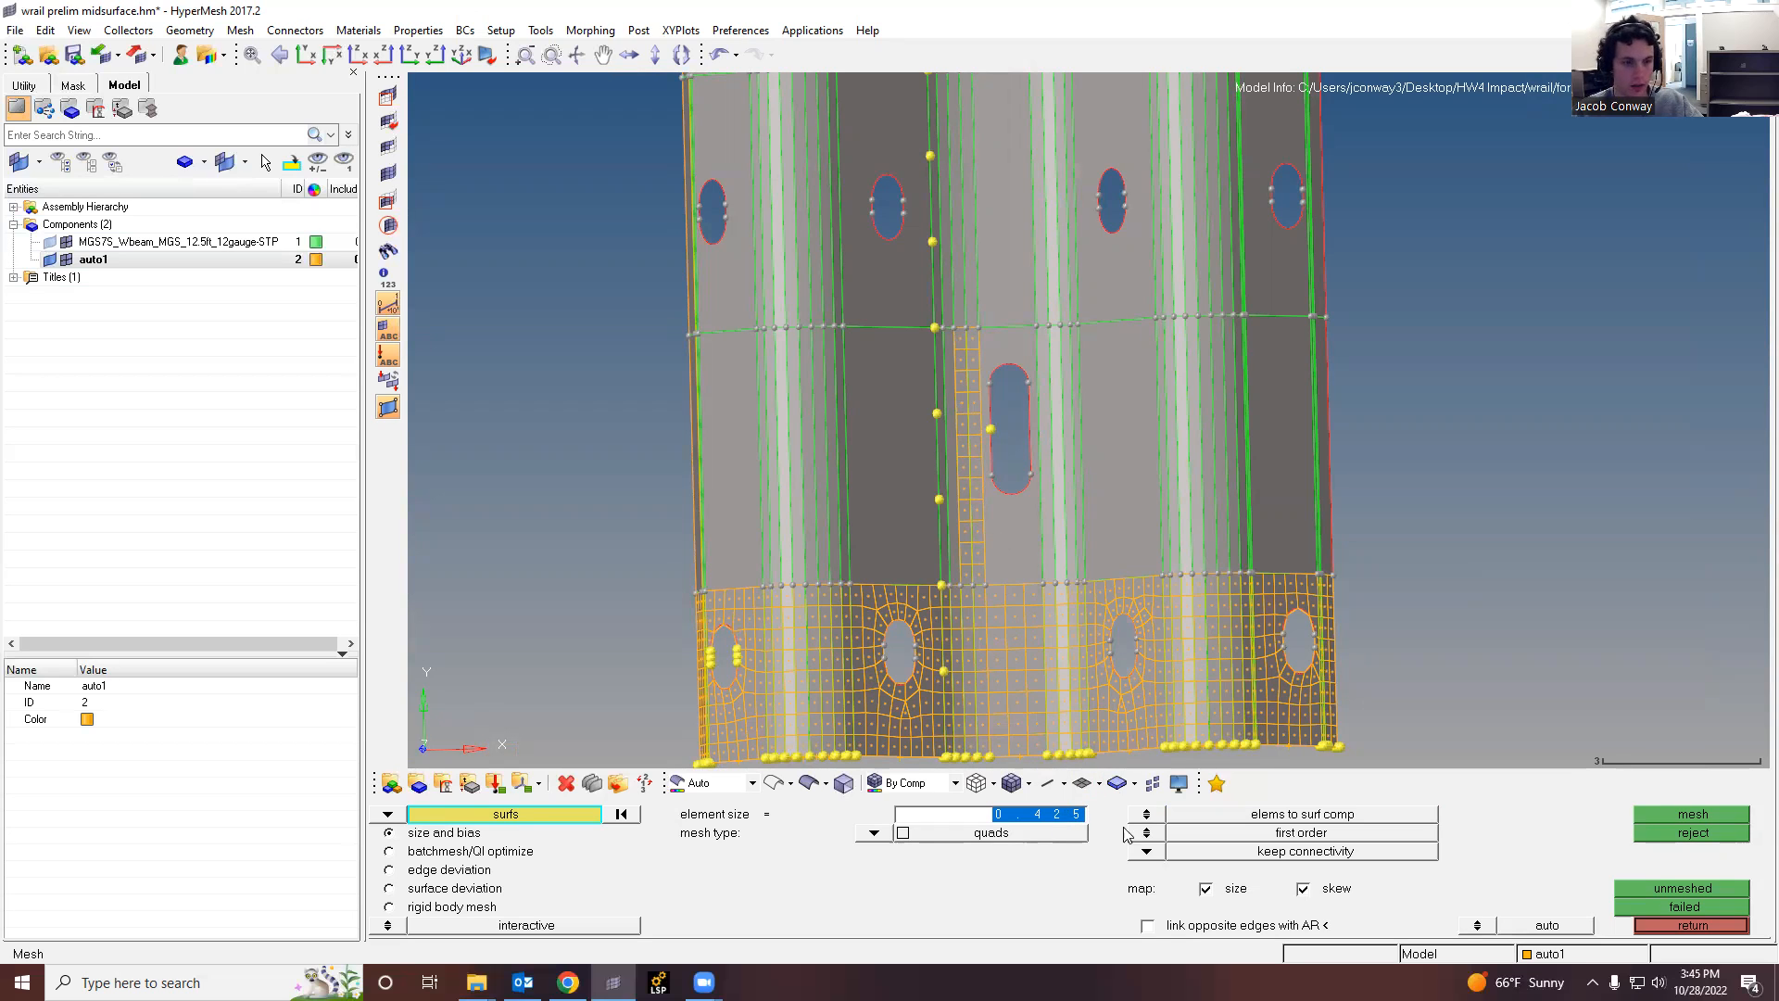
pyautogui.scroll(2, 1012, 515)
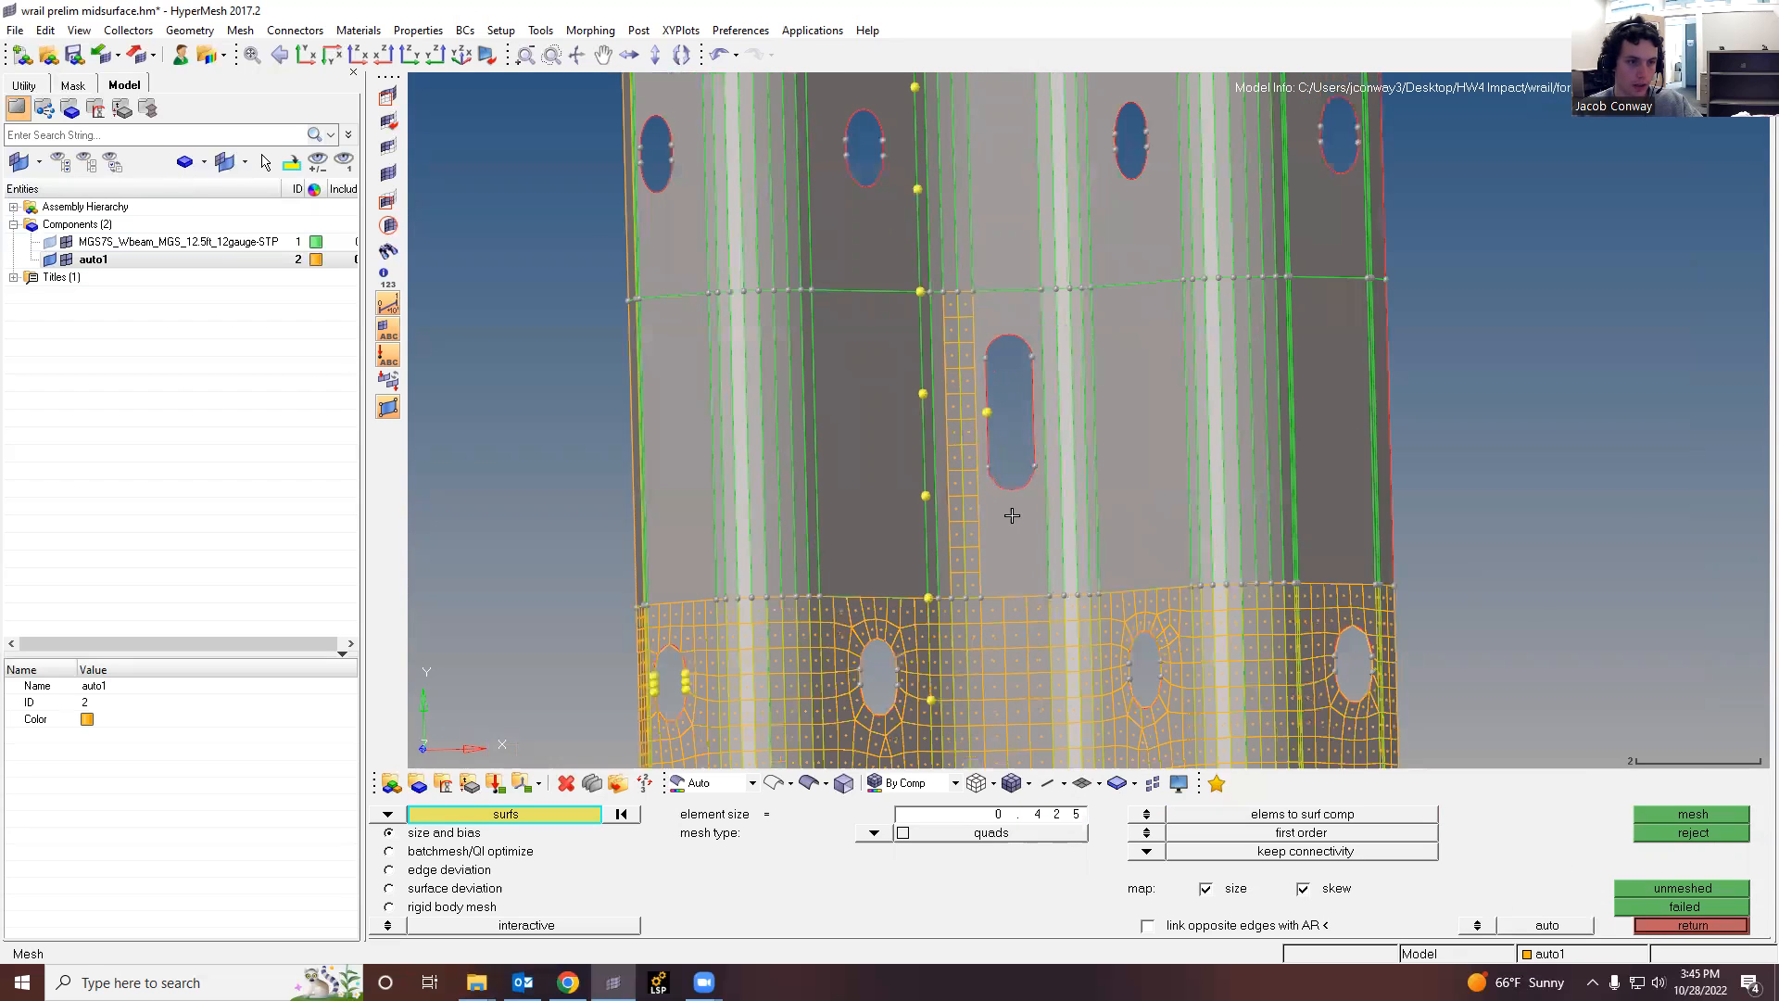
# Step: Mesh the narrow bend surfaces on both sides of the elongated slot's surface with 0.425 quads and accept the elements
pyautogui.scroll(2, 1012, 515)
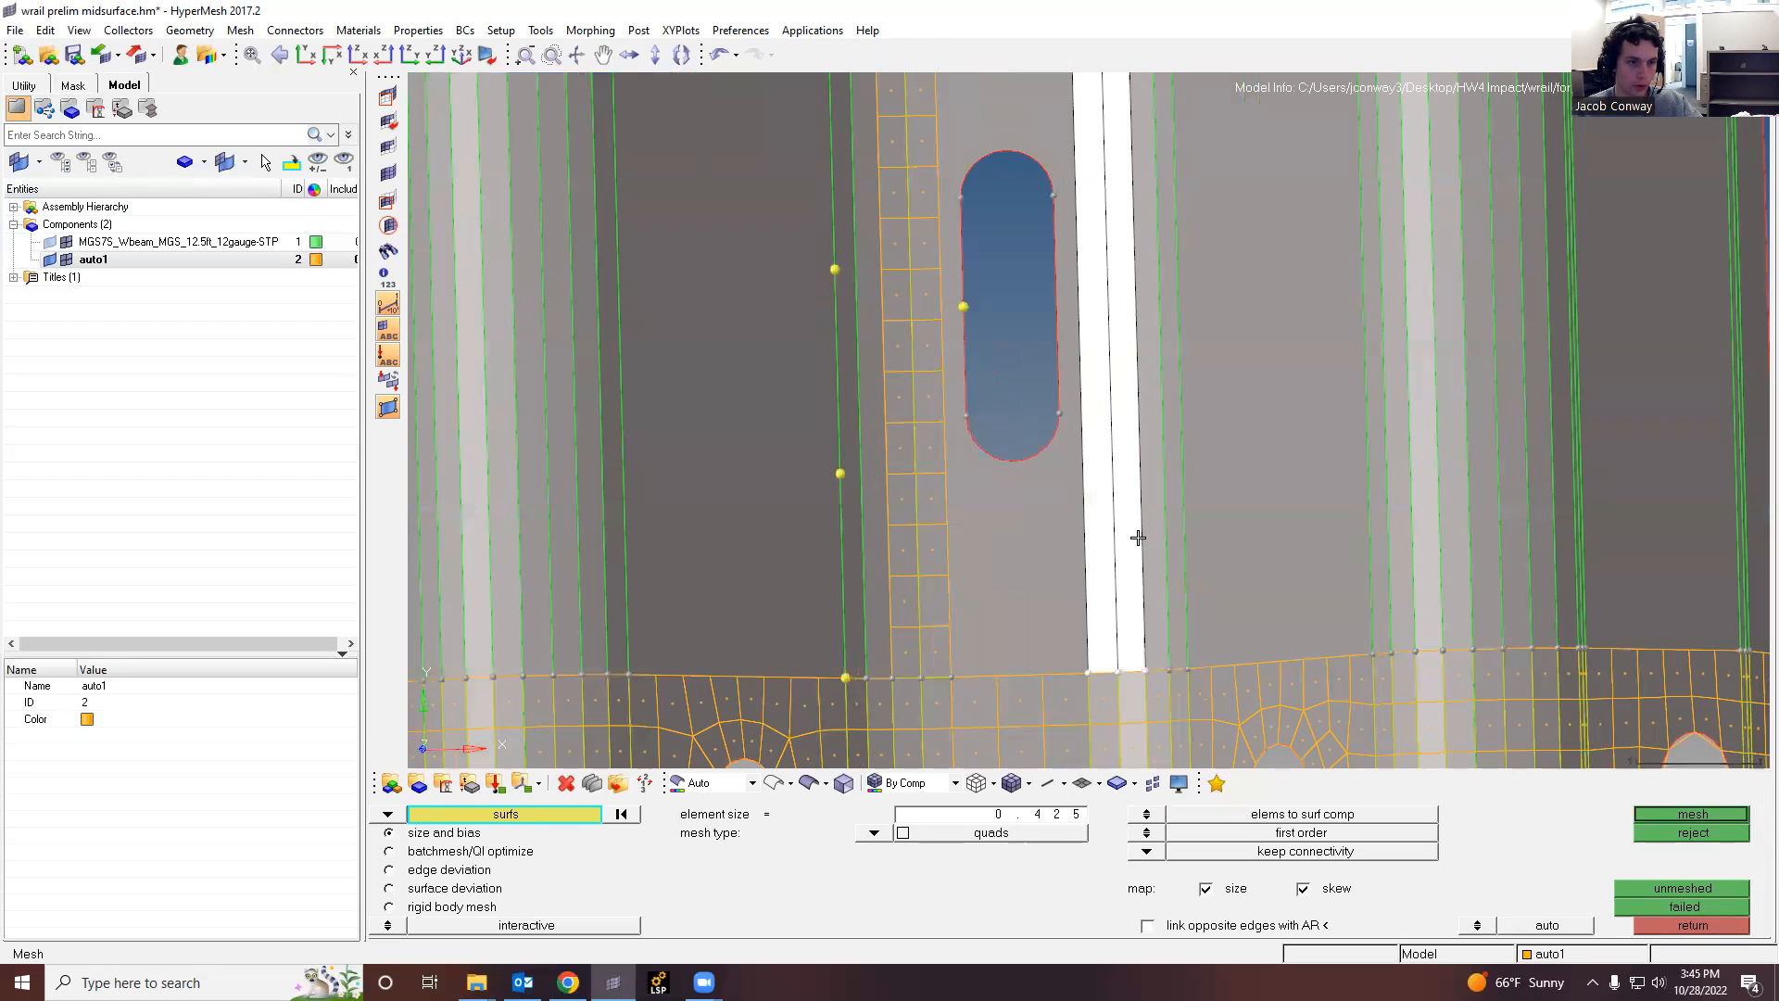
pyautogui.click(1169, 537)
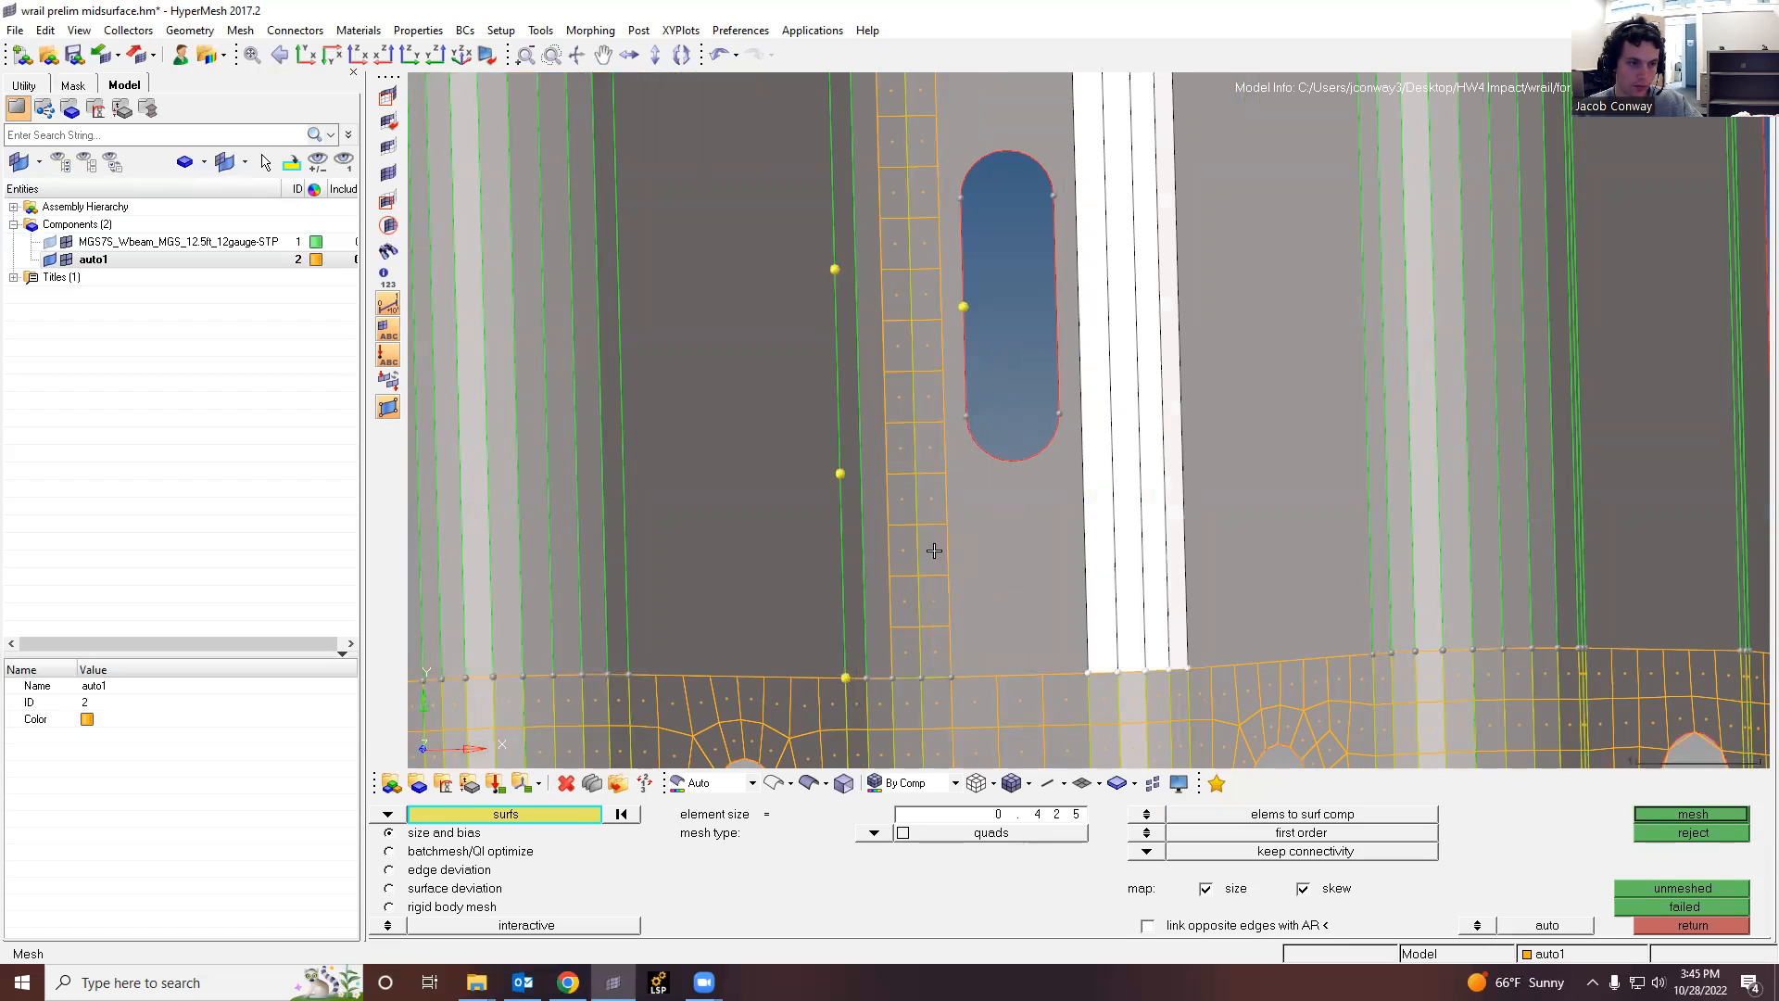
pyautogui.click(861, 537)
pyautogui.click(859, 538)
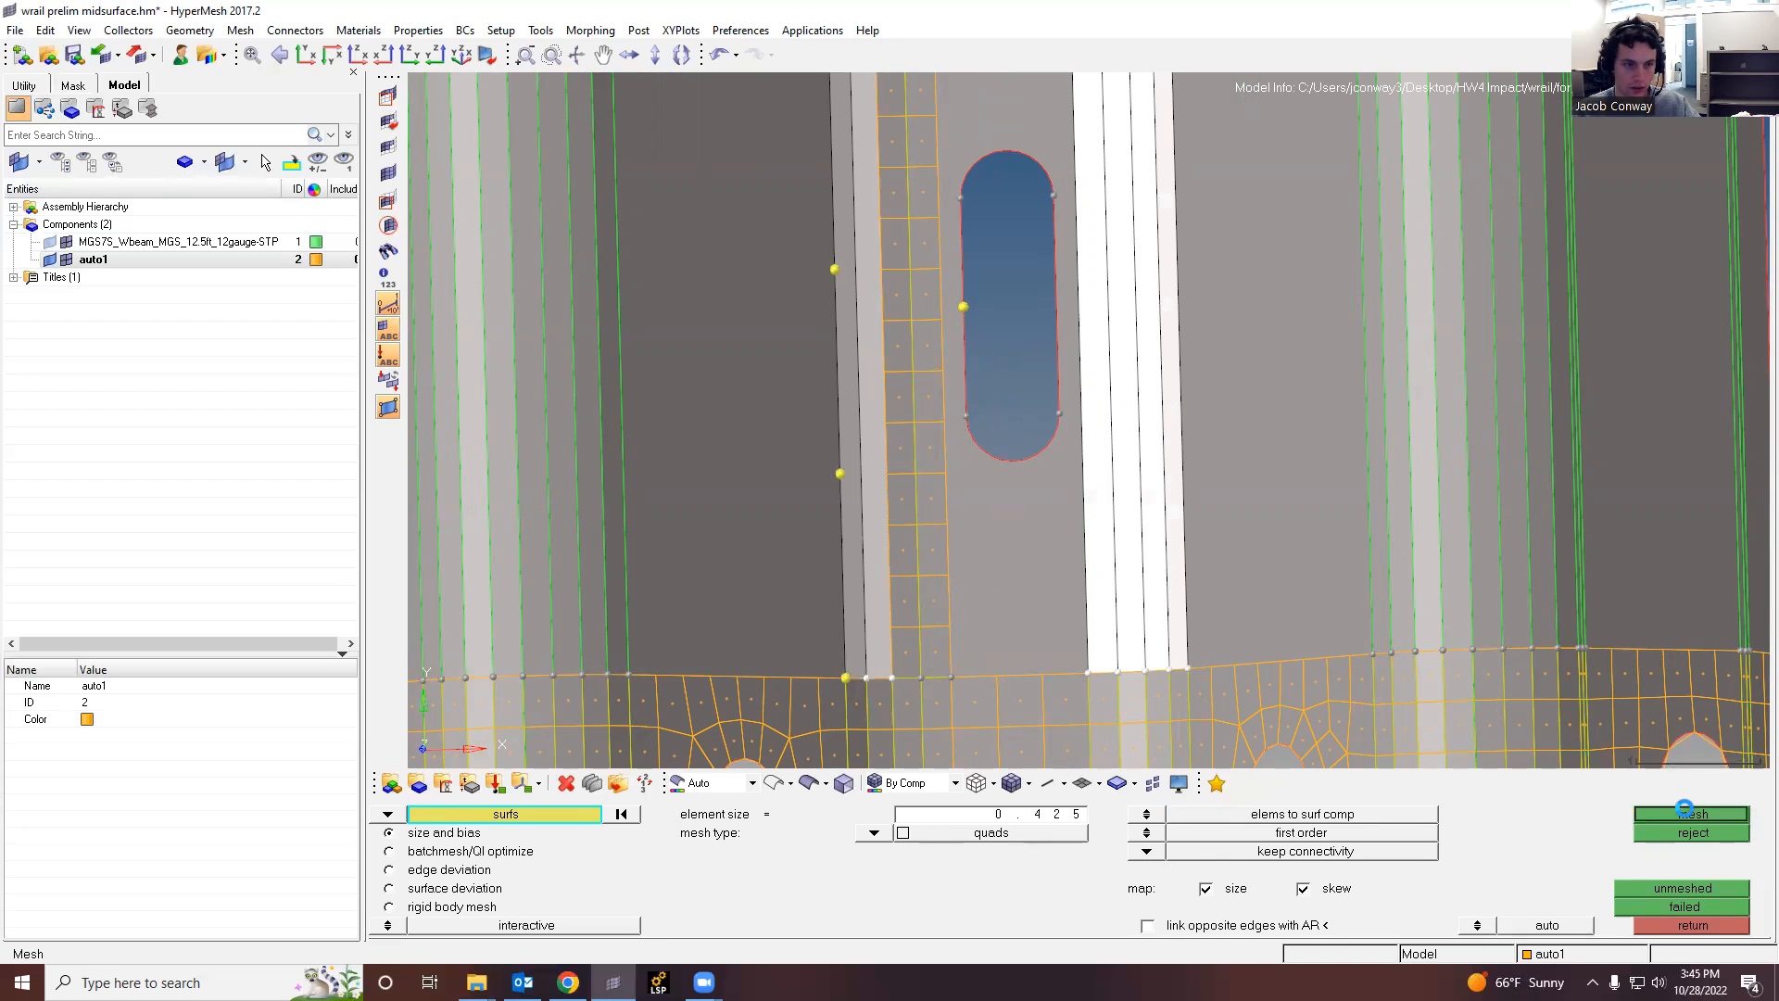
pyautogui.click(1678, 925)
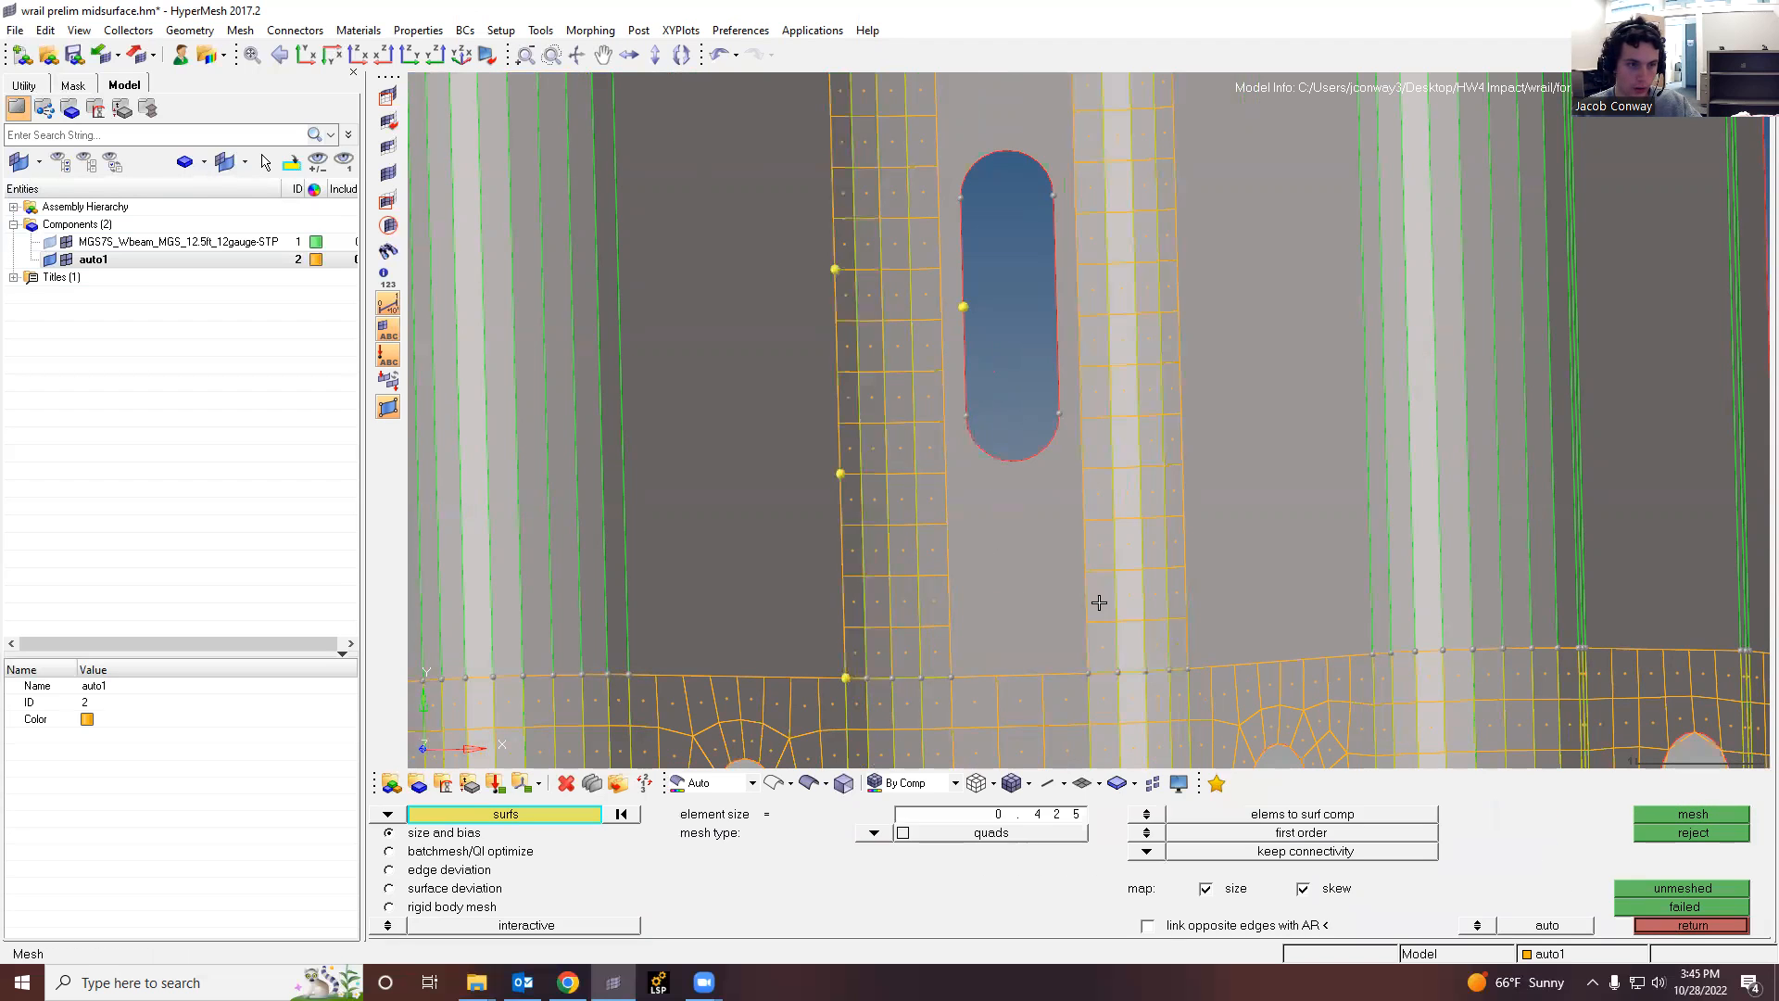
# Step: Generate a 0.425 quad mesh on the elongated slot's surface, fitted between the meshed strips beside it
pyautogui.click(1048, 540)
pyautogui.click(1642, 813)
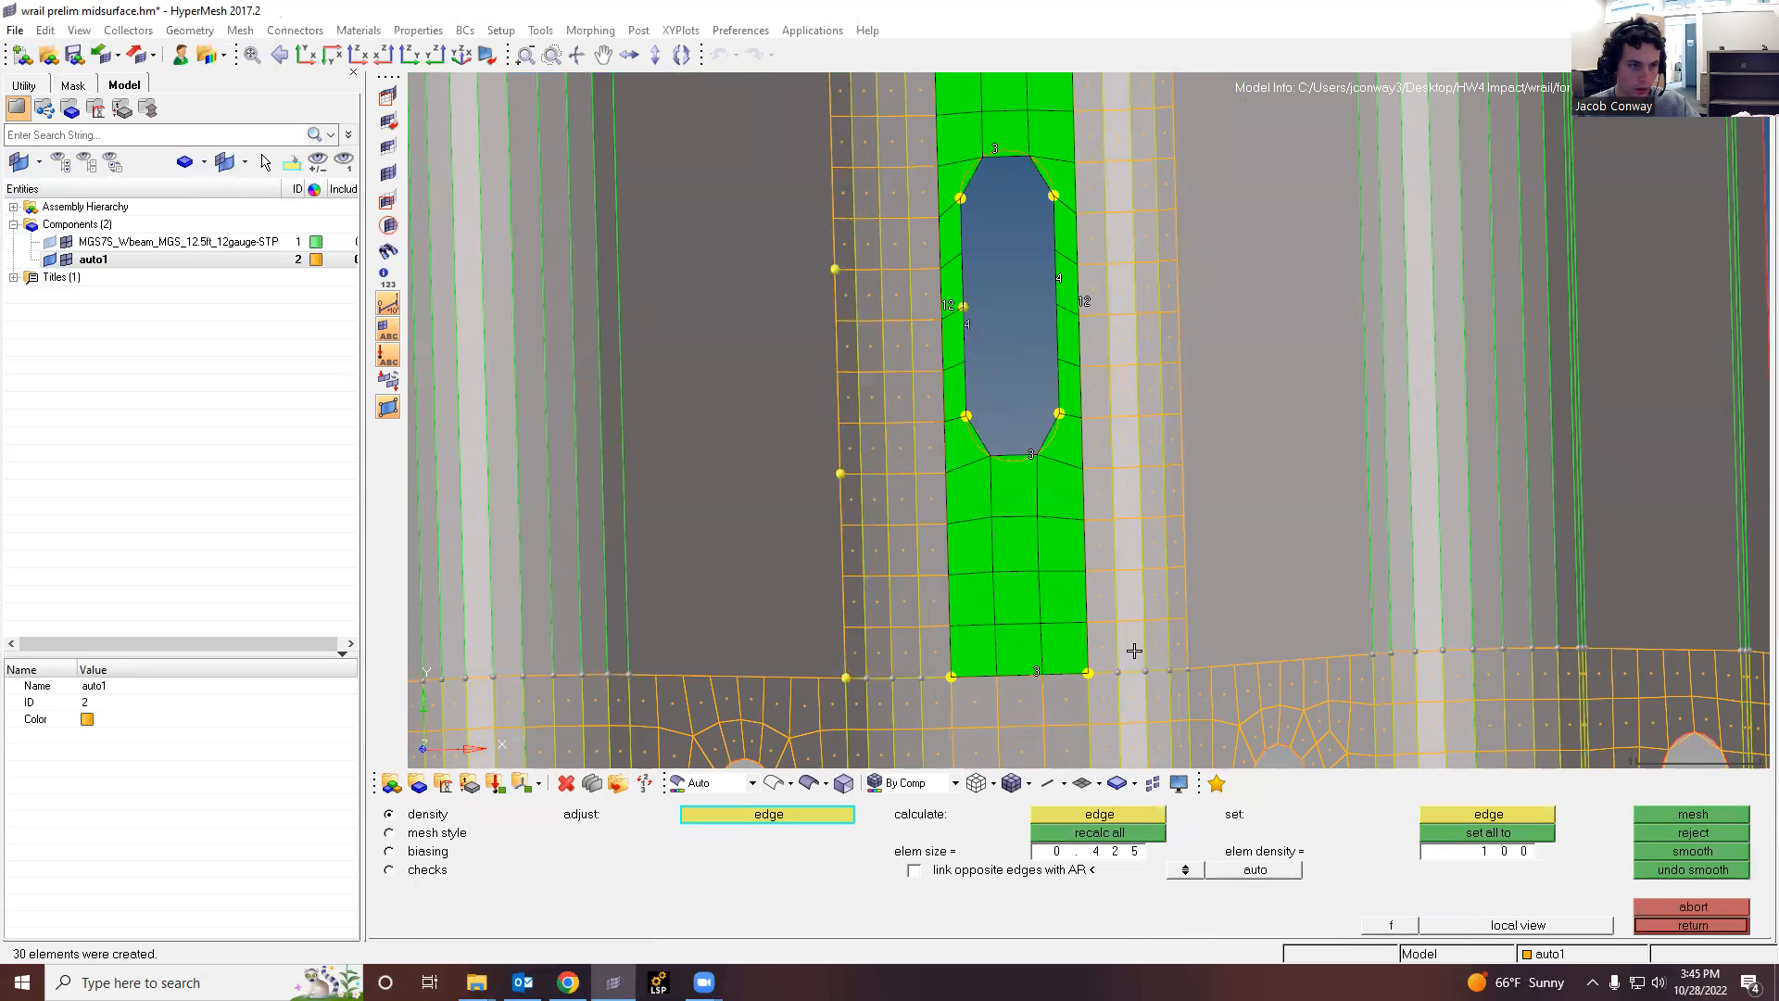
pyautogui.scroll(-3, 1021, 447)
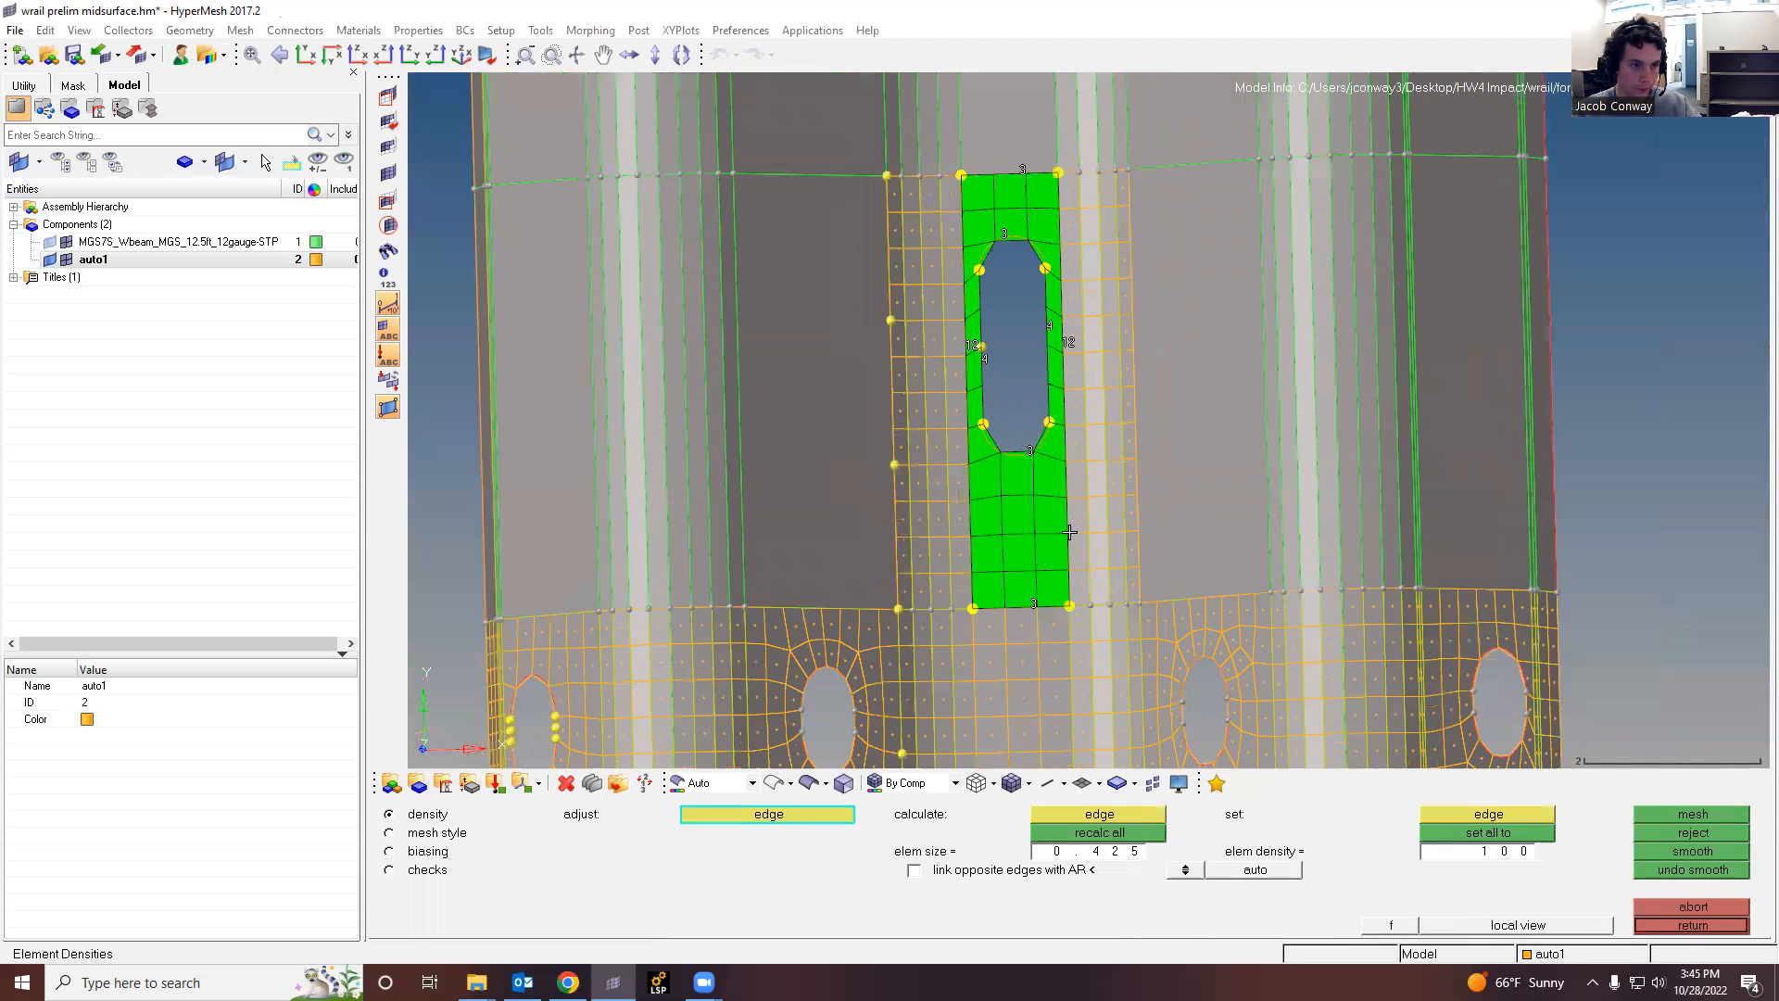
pyautogui.scroll(4, 1058, 500)
pyautogui.scroll(-3, 1058, 499)
pyautogui.scroll(1, 1053, 422)
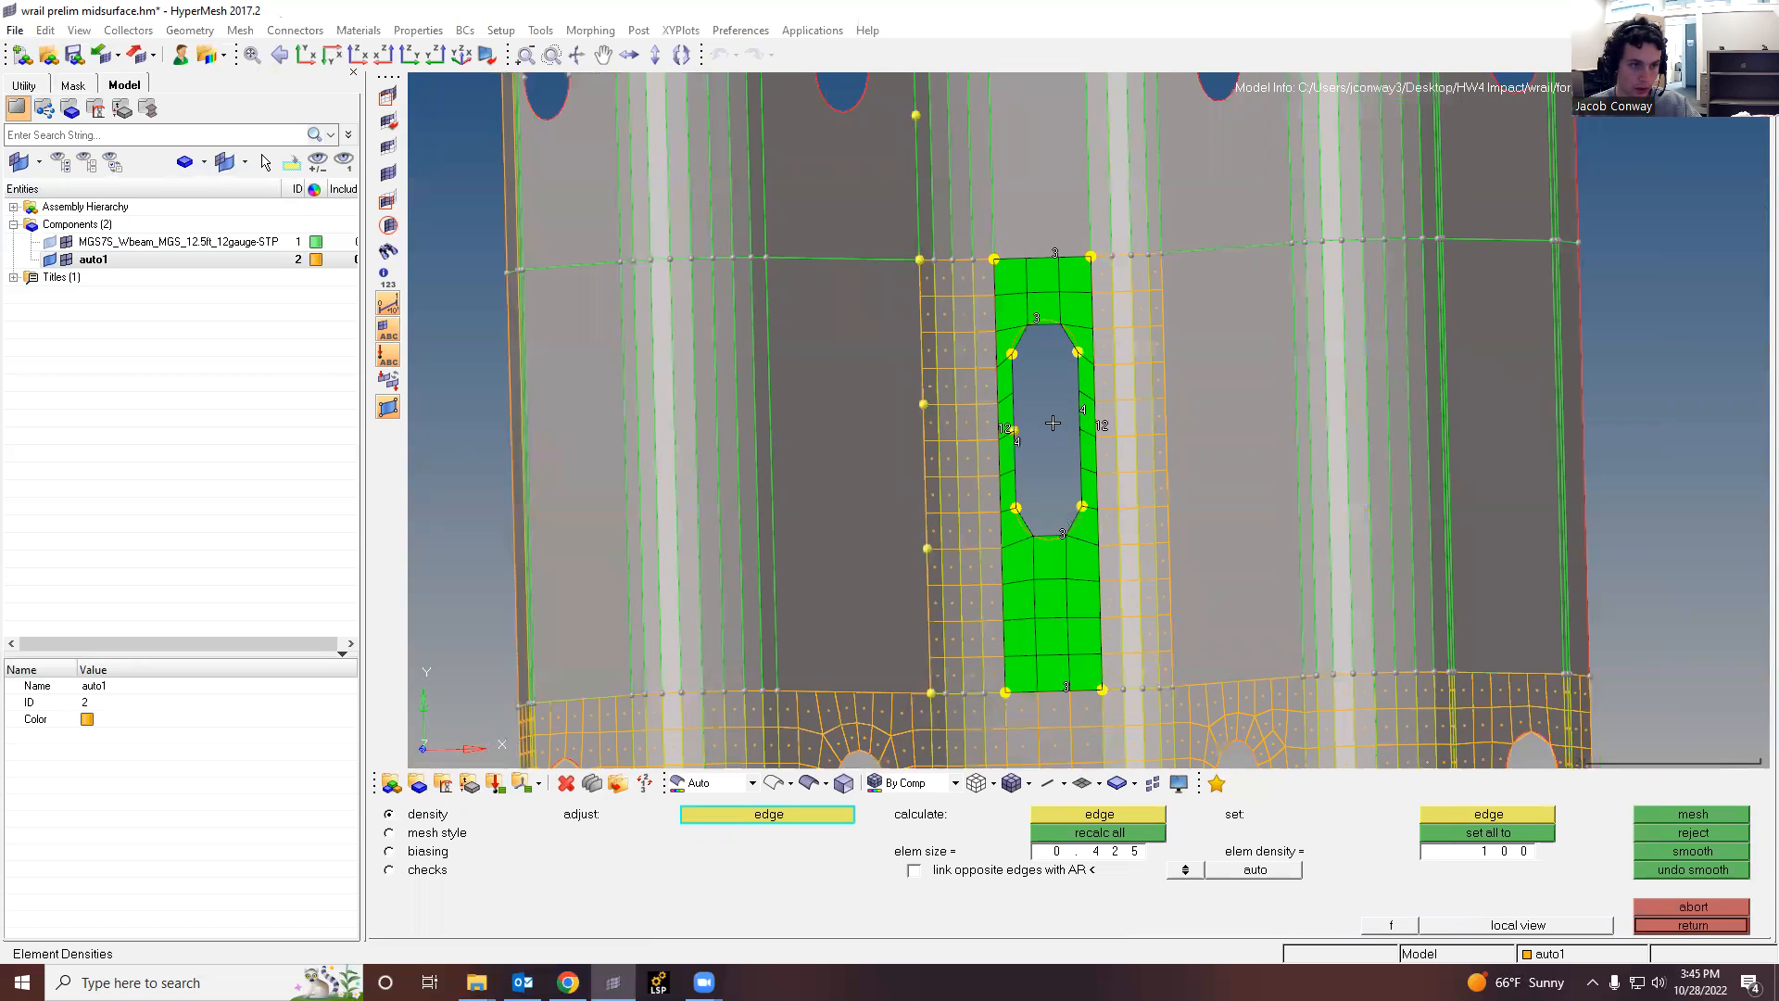
pyautogui.scroll(1, 1048, 463)
pyautogui.scroll(-2, 1060, 616)
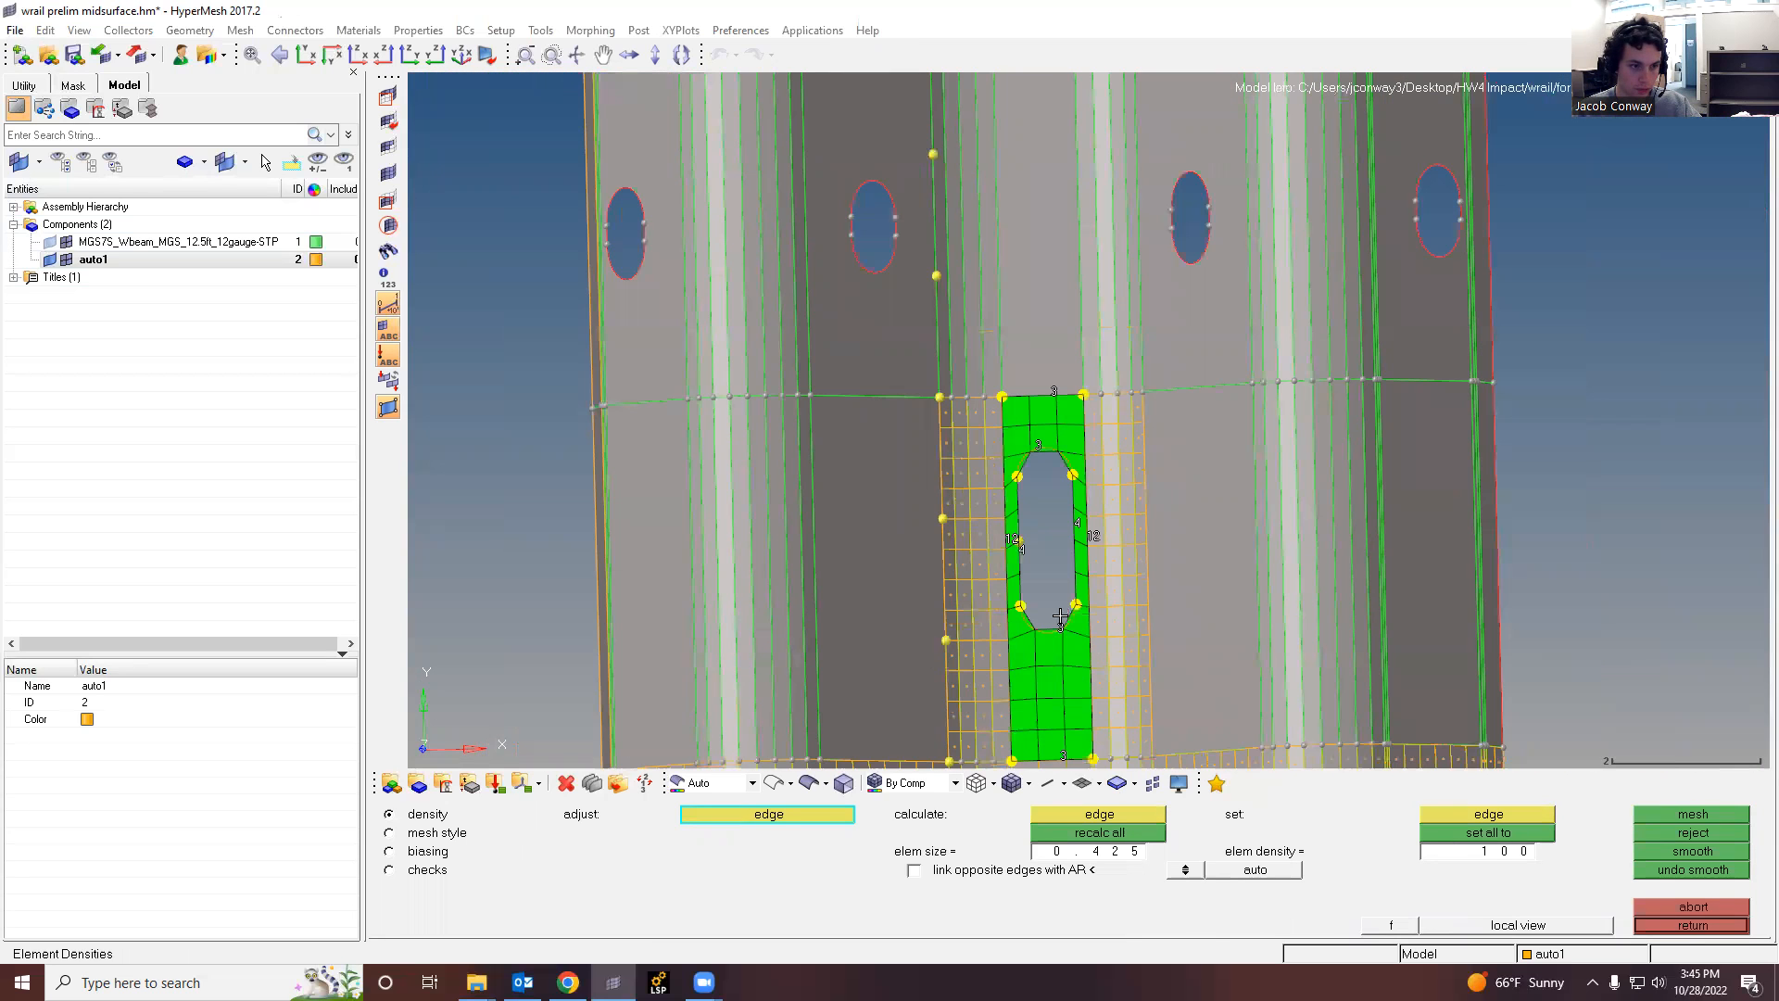
pyautogui.scroll(3, 1060, 616)
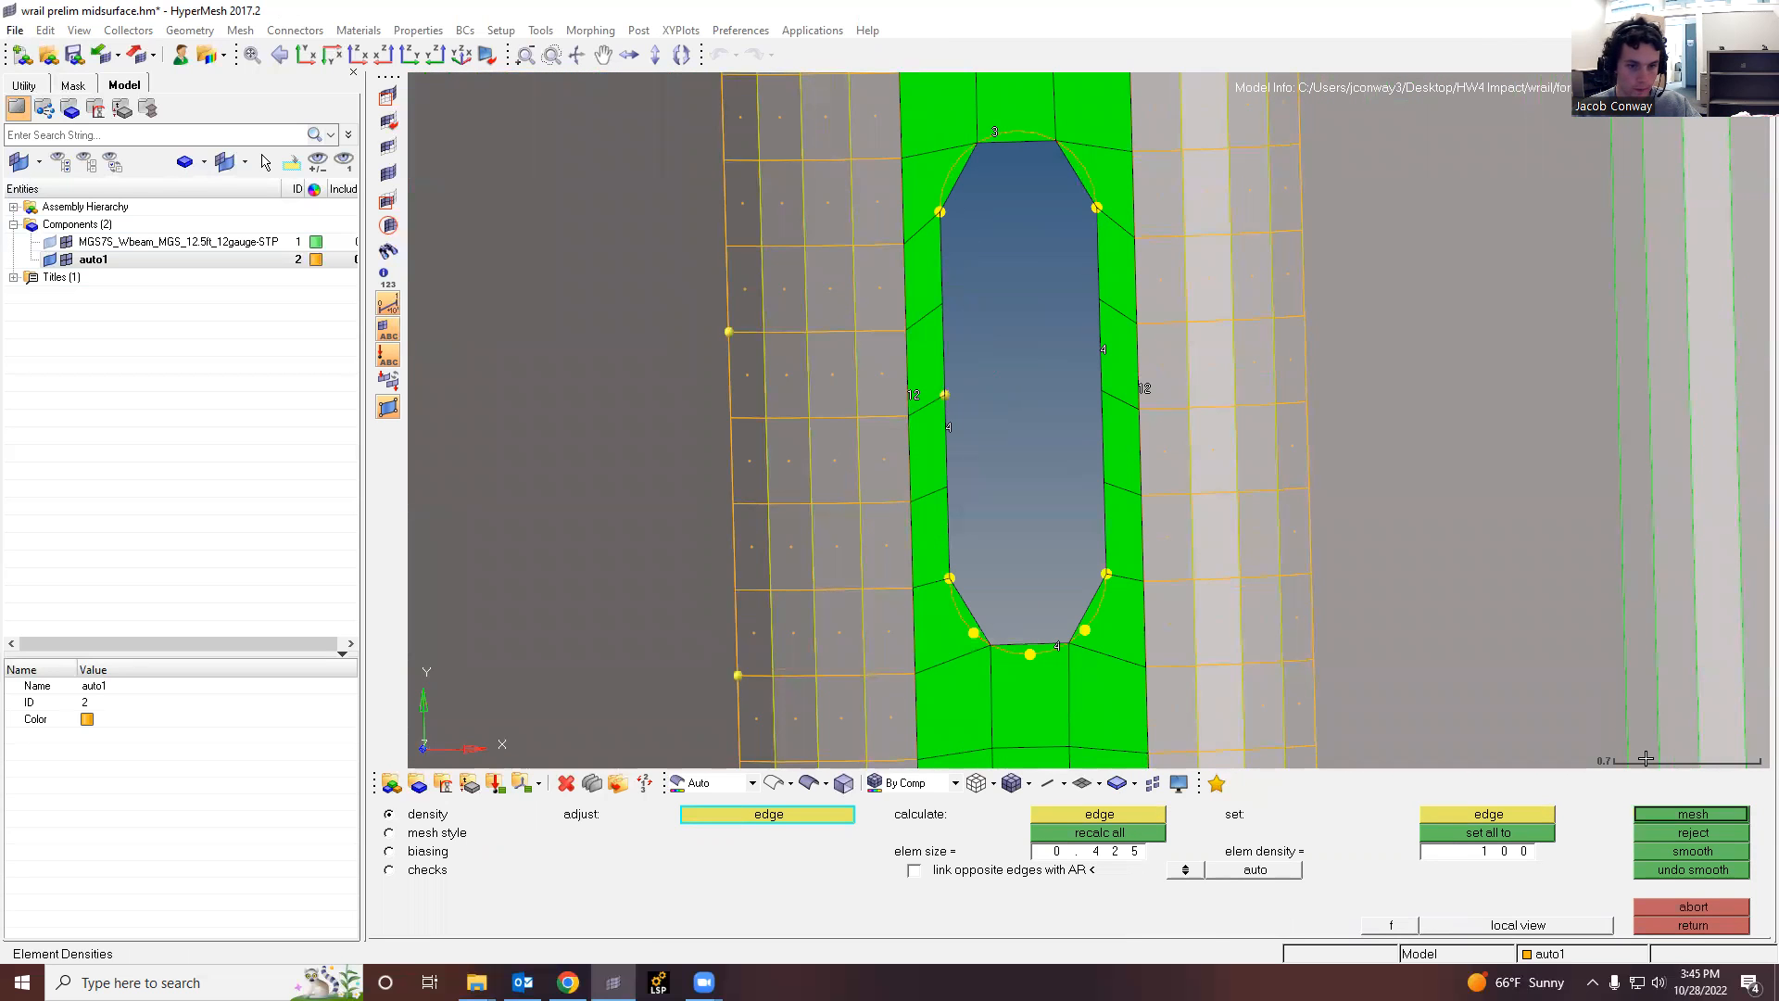
# Step: Try density 4 on both rounded ends of the elongated slot and remesh its surface
pyautogui.click(1059, 646)
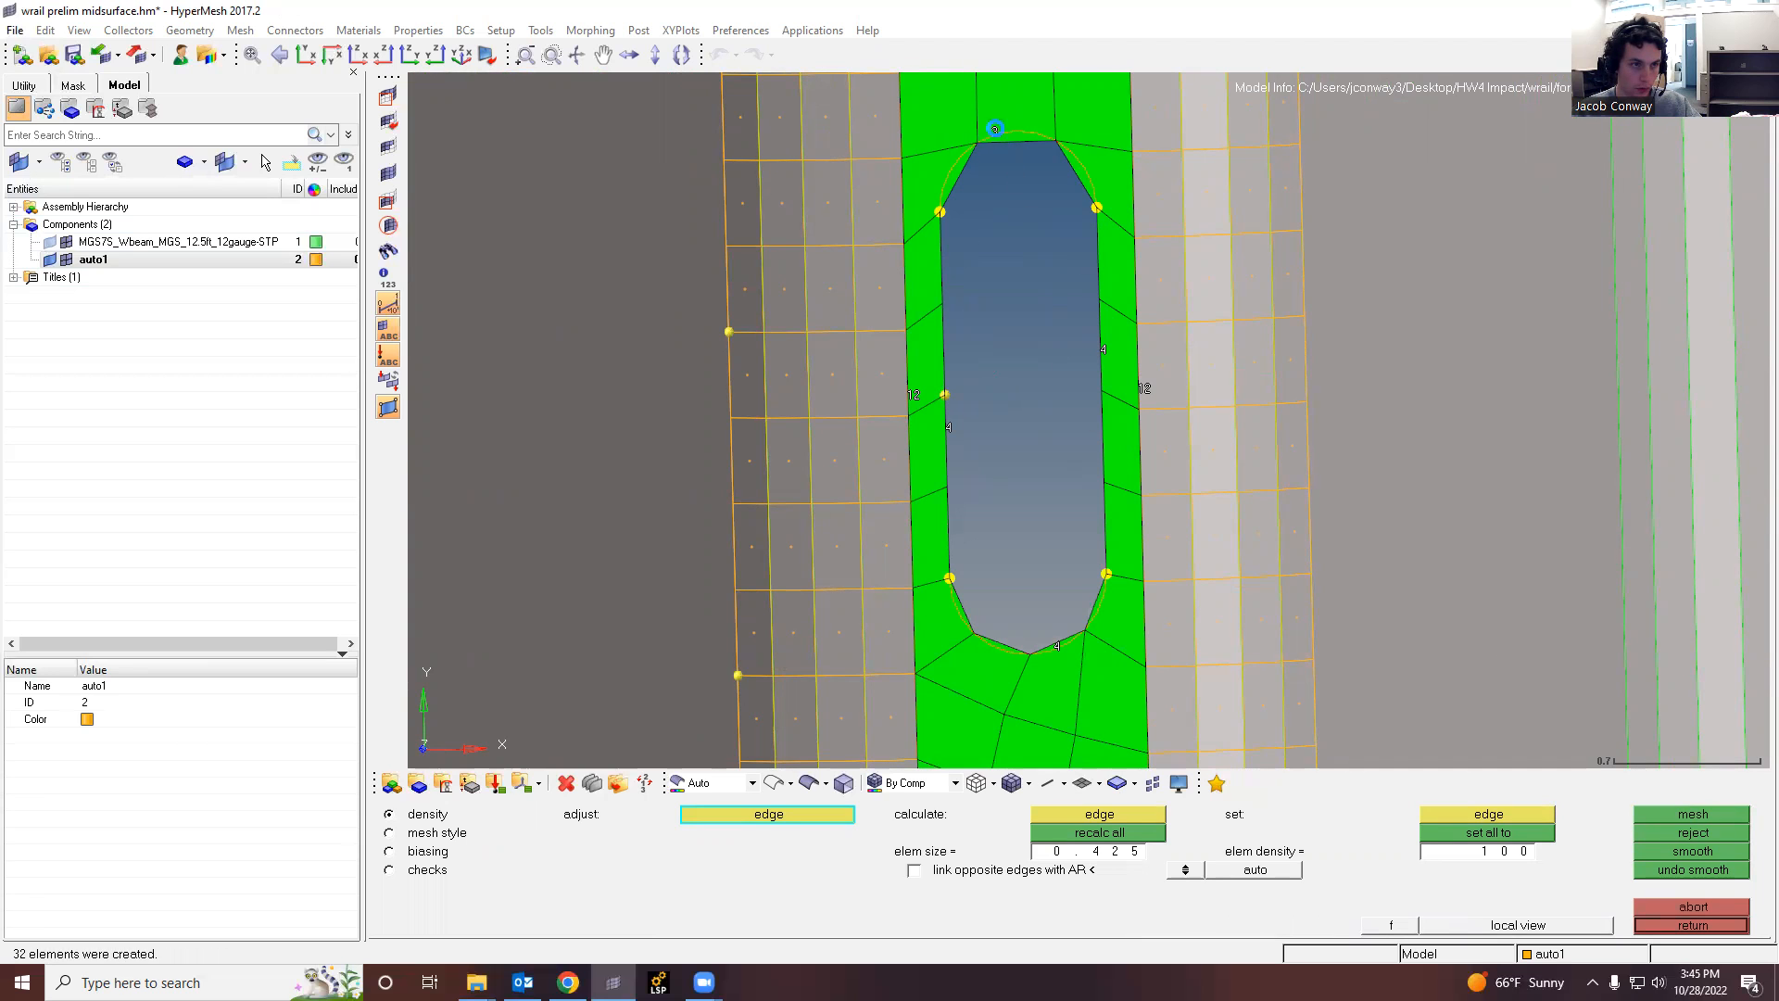
pyautogui.click(994, 128)
pyautogui.scroll(-2, 1273, 577)
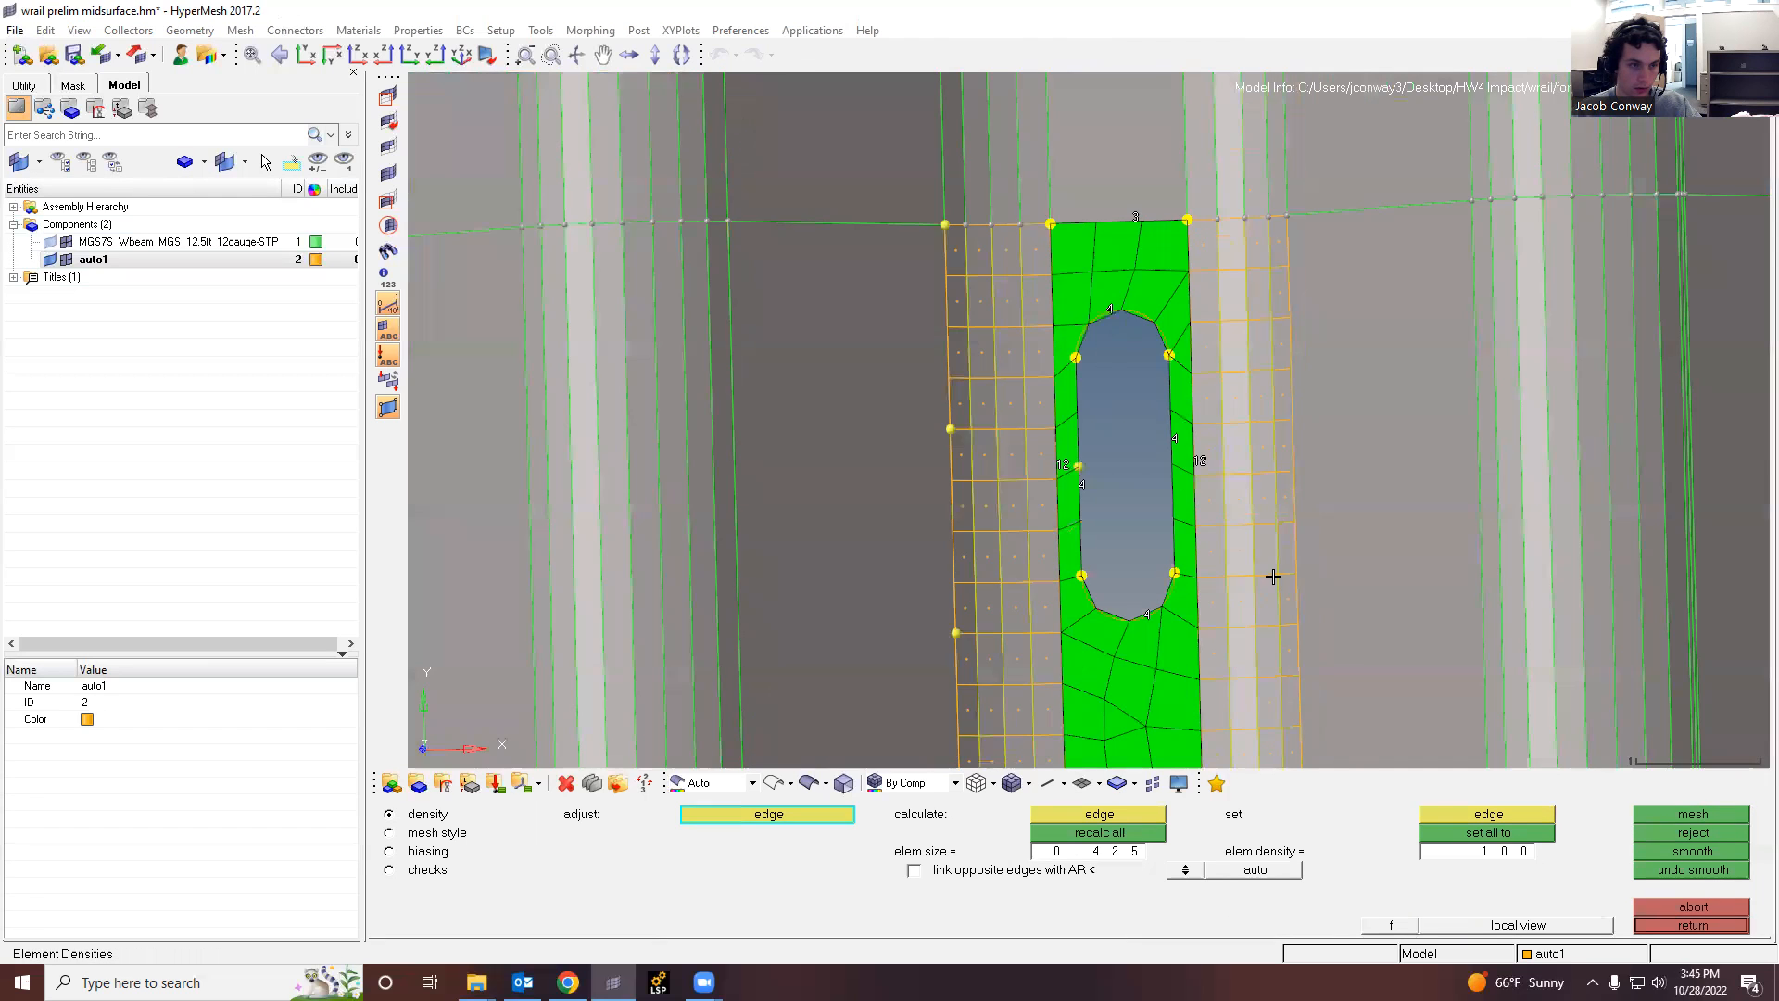
pyautogui.scroll(-2, 1273, 576)
pyautogui.scroll(2, 1218, 633)
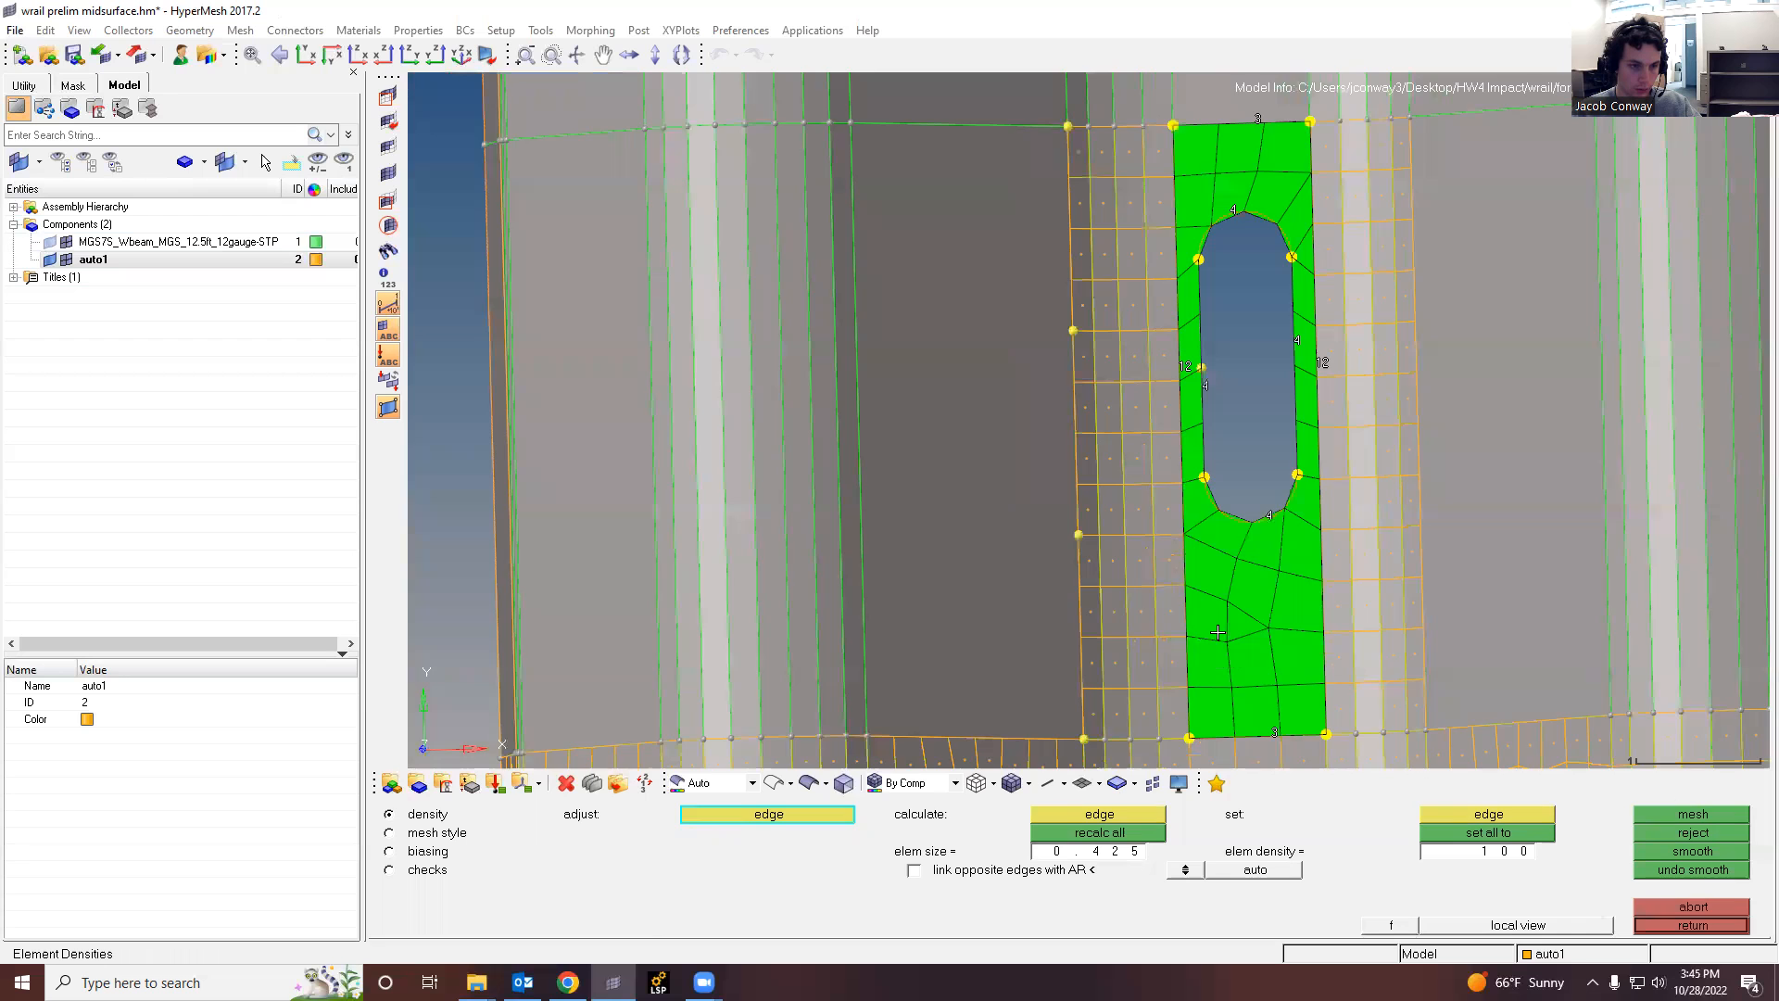
pyautogui.scroll(-1, 1242, 623)
pyautogui.scroll(1, 1242, 624)
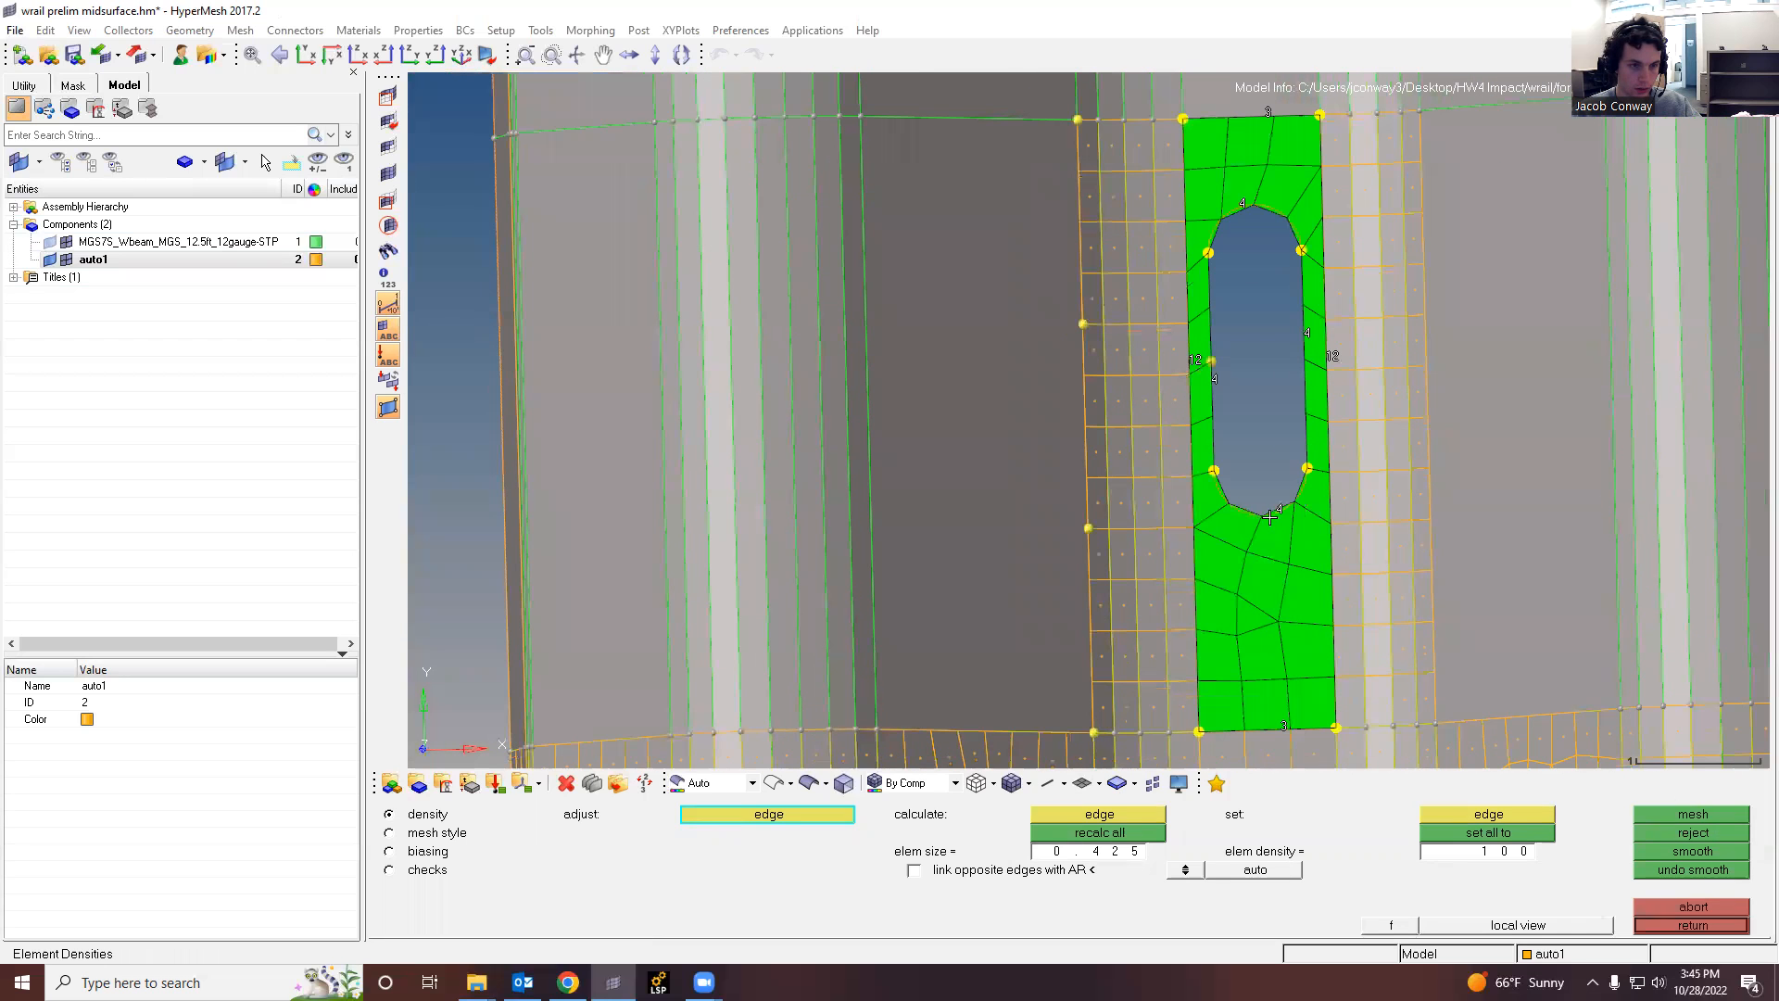
# Step: Restore density 3 on both rounded ends of the slot, remesh its surface and accept the elements
pyautogui.rightClick(1278, 508)
pyautogui.rightClick(1244, 205)
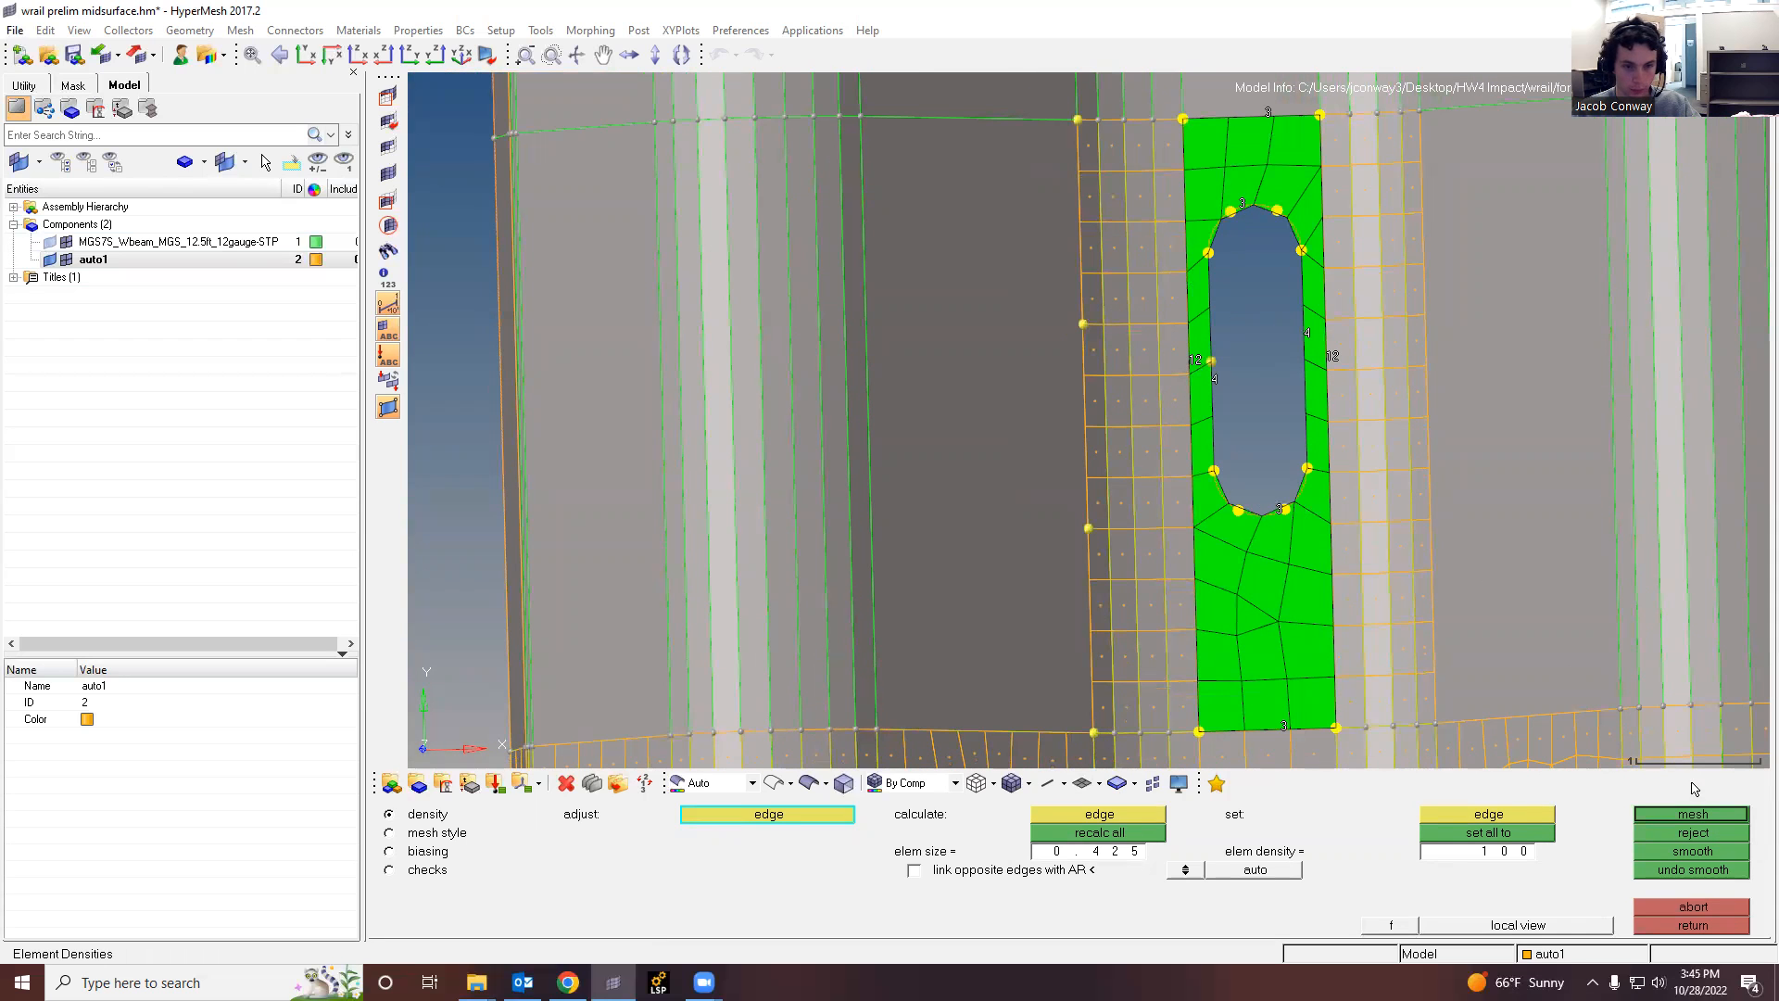
pyautogui.click(1708, 815)
pyautogui.scroll(-2, 1369, 588)
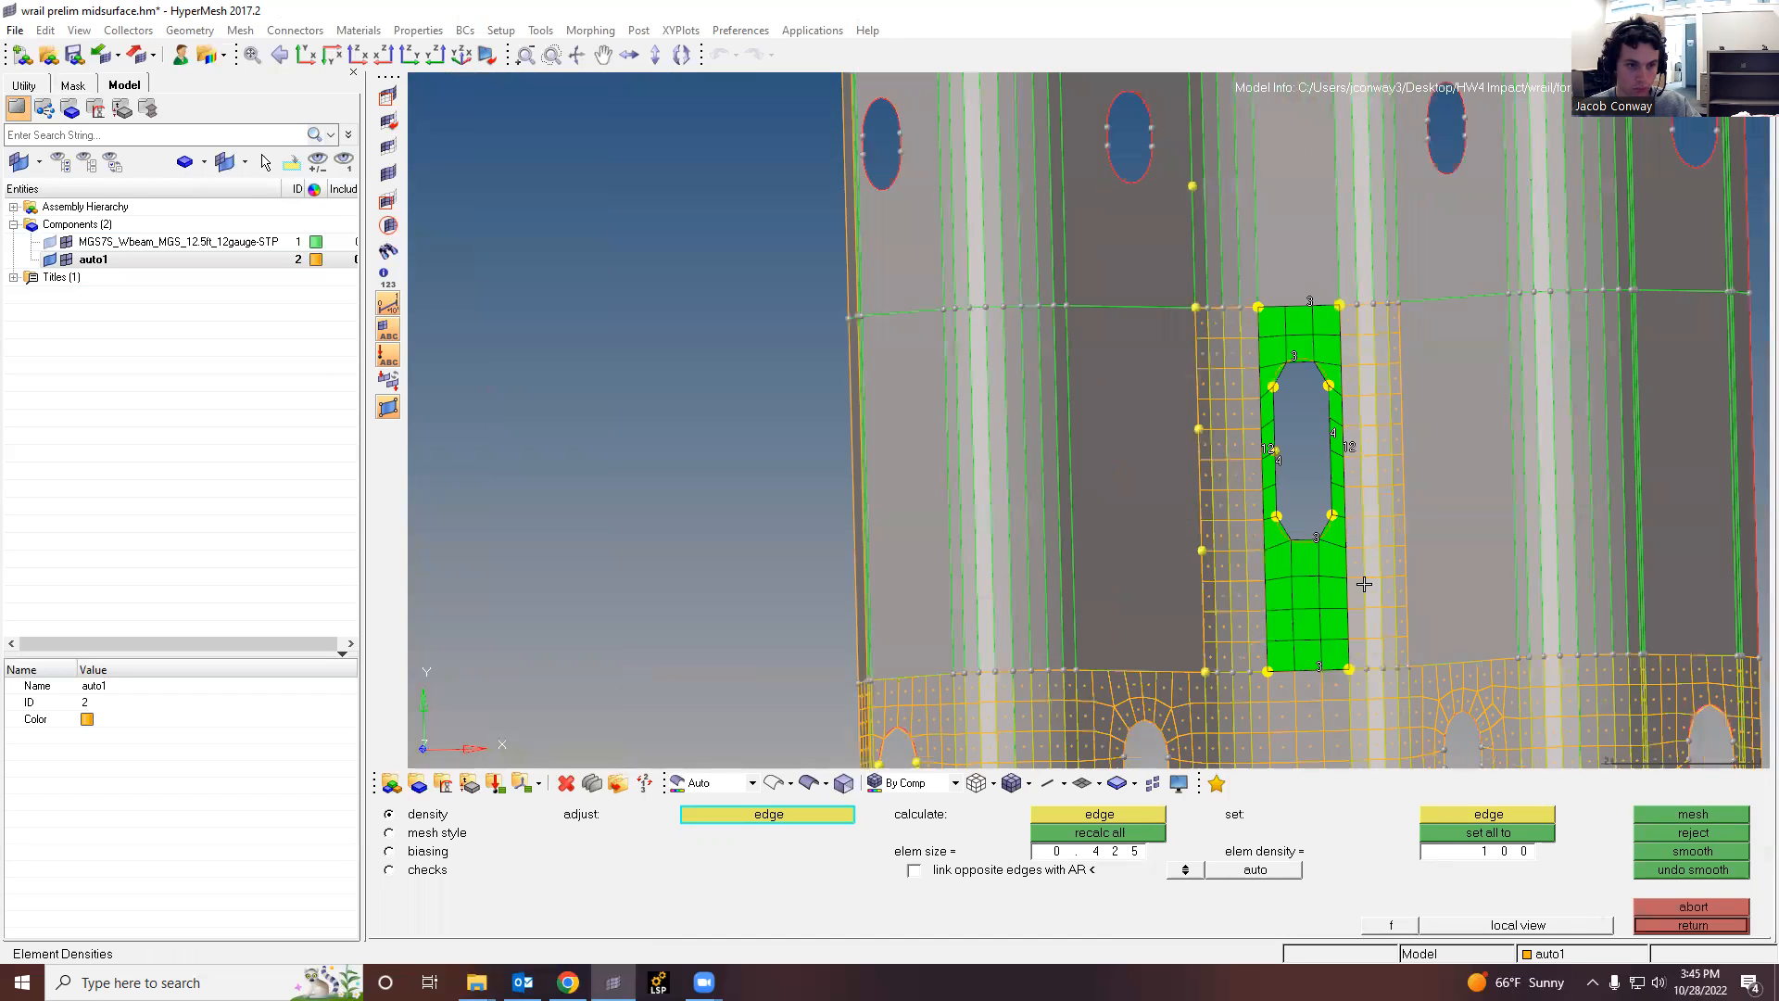
pyautogui.scroll(1, 1347, 615)
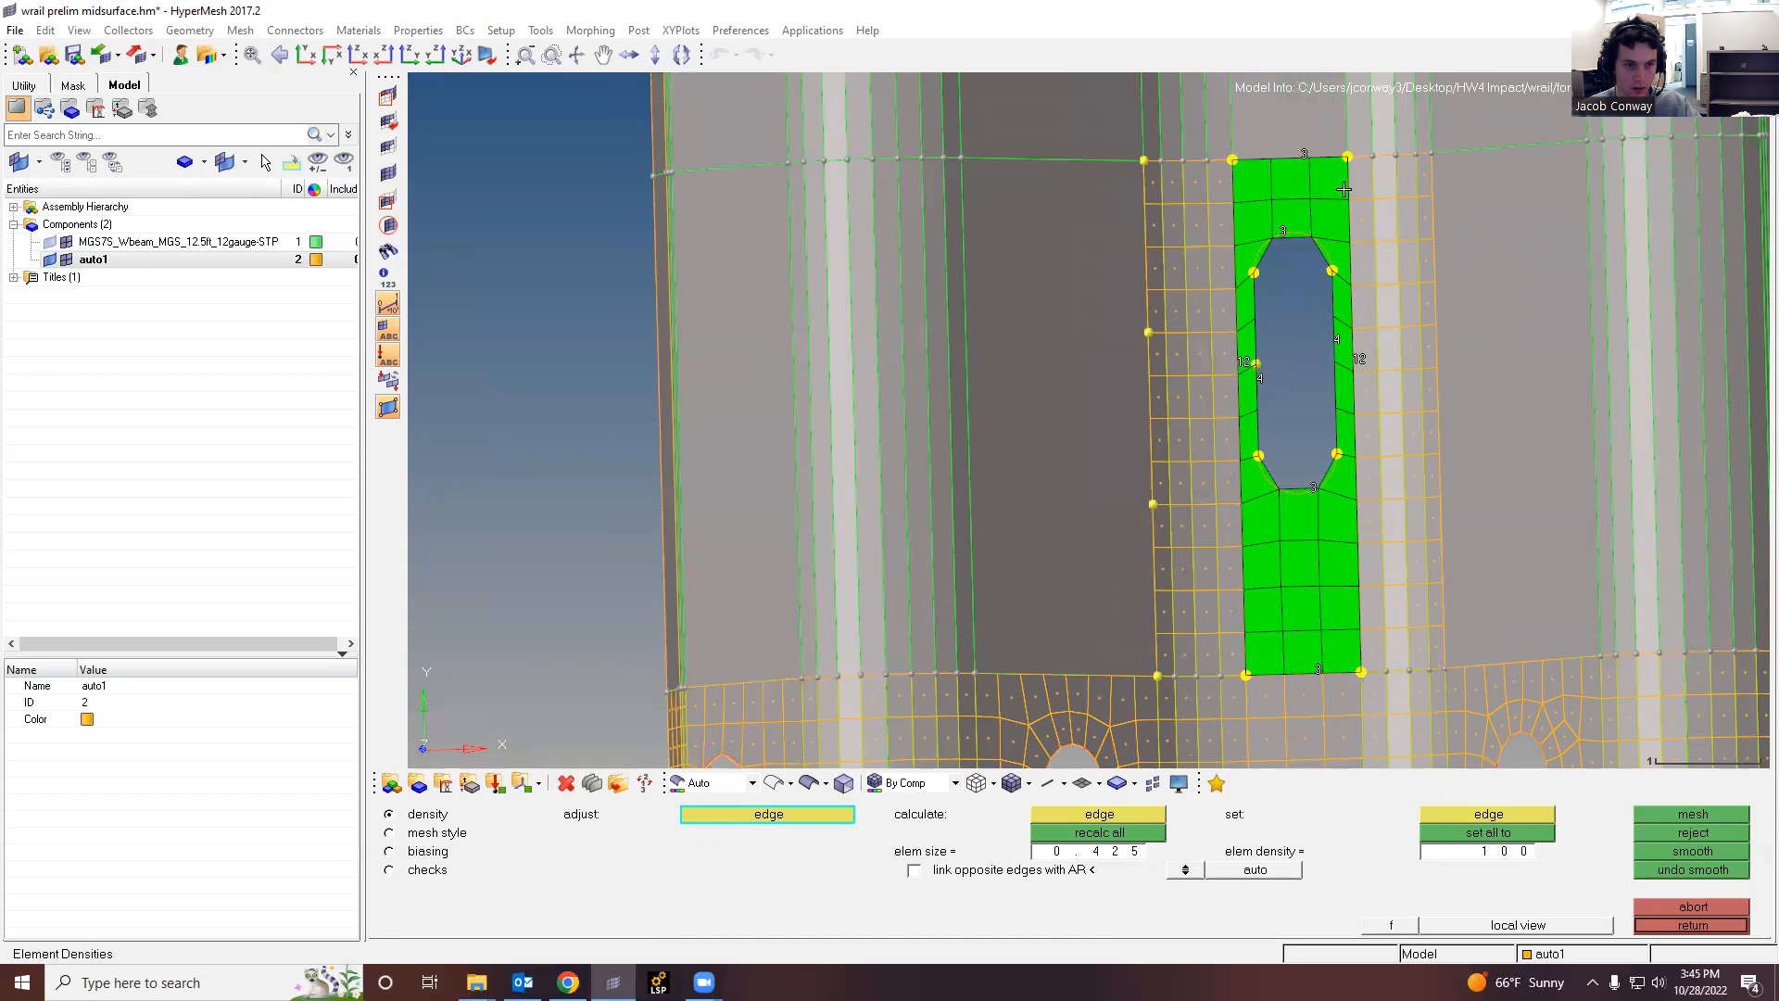
pyautogui.scroll(-2, 1365, 642)
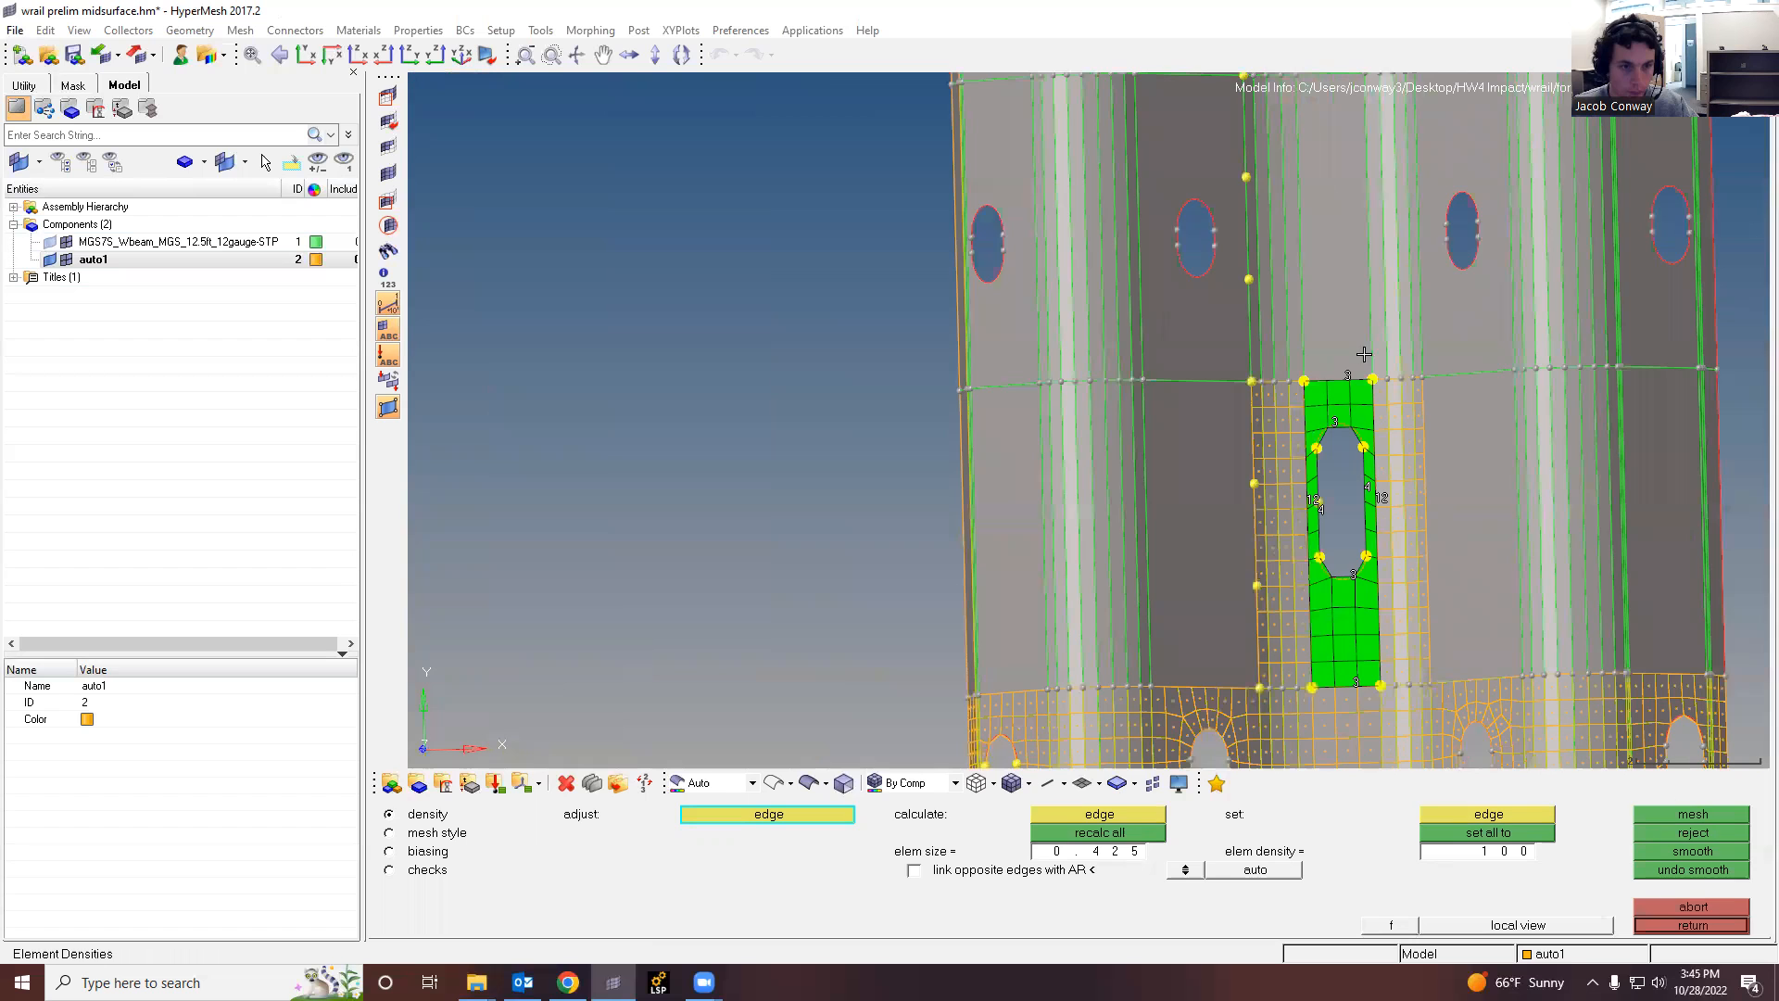
pyautogui.scroll(3, 1314, 257)
pyautogui.scroll(-2, 1314, 257)
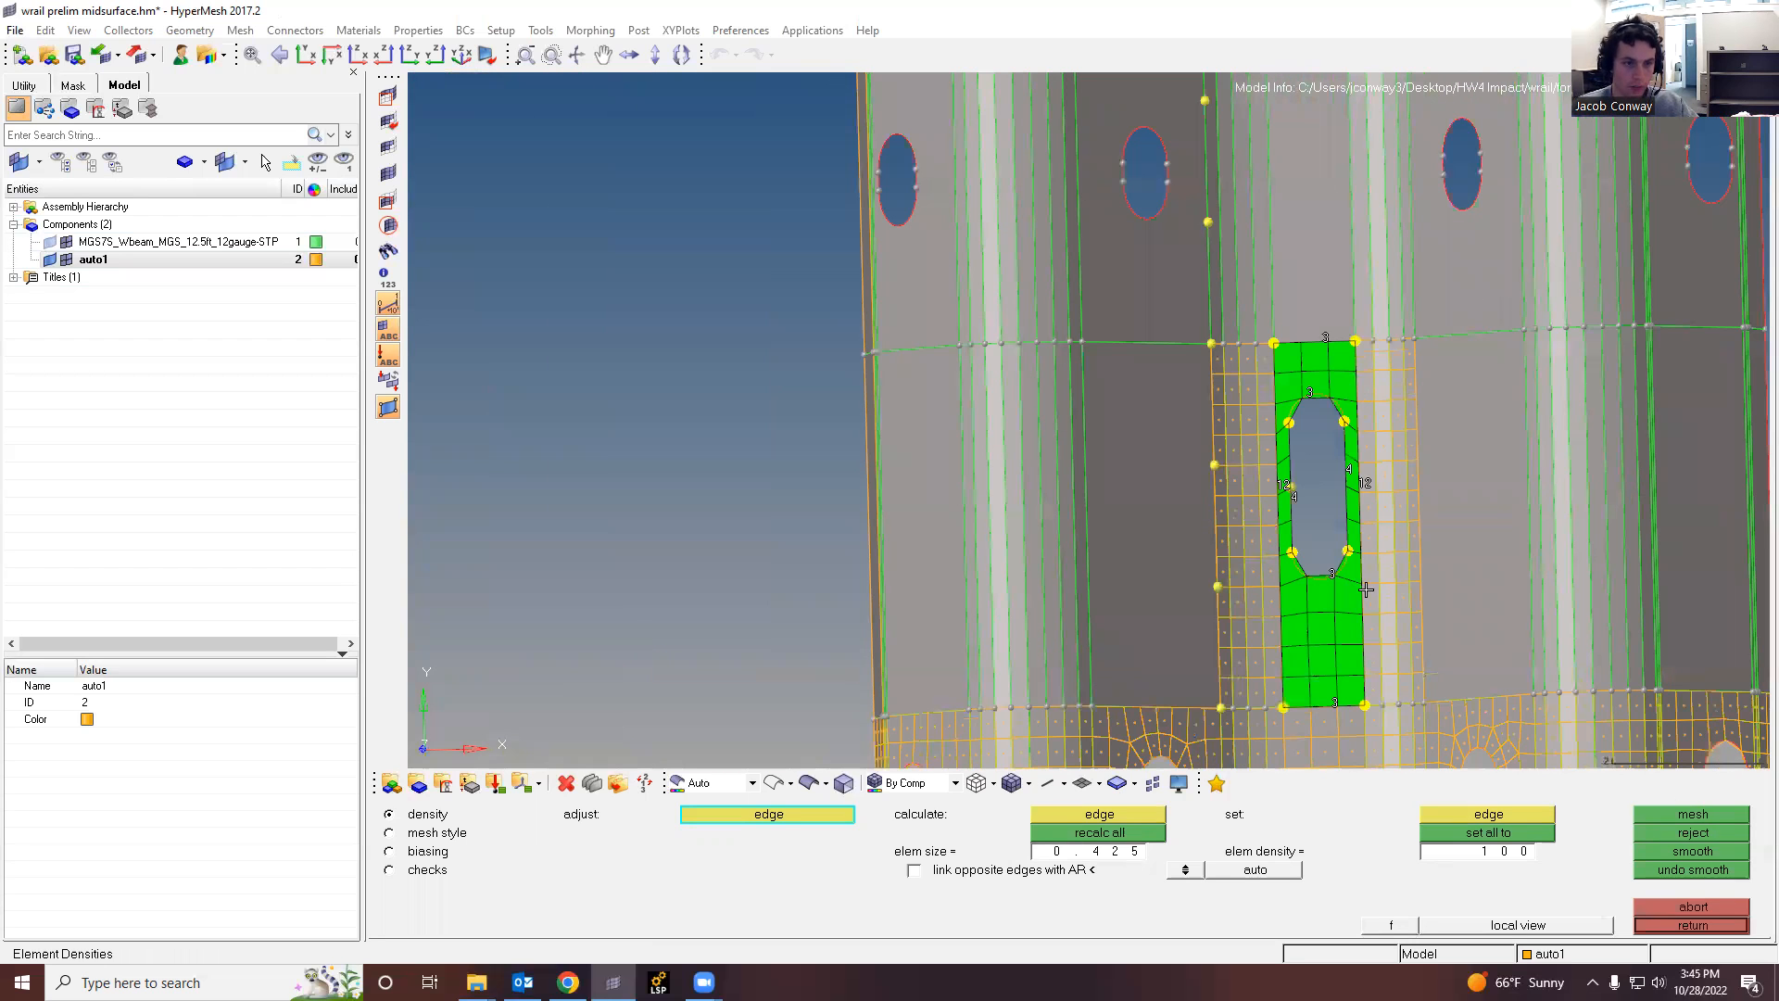
pyautogui.scroll(2, 1365, 590)
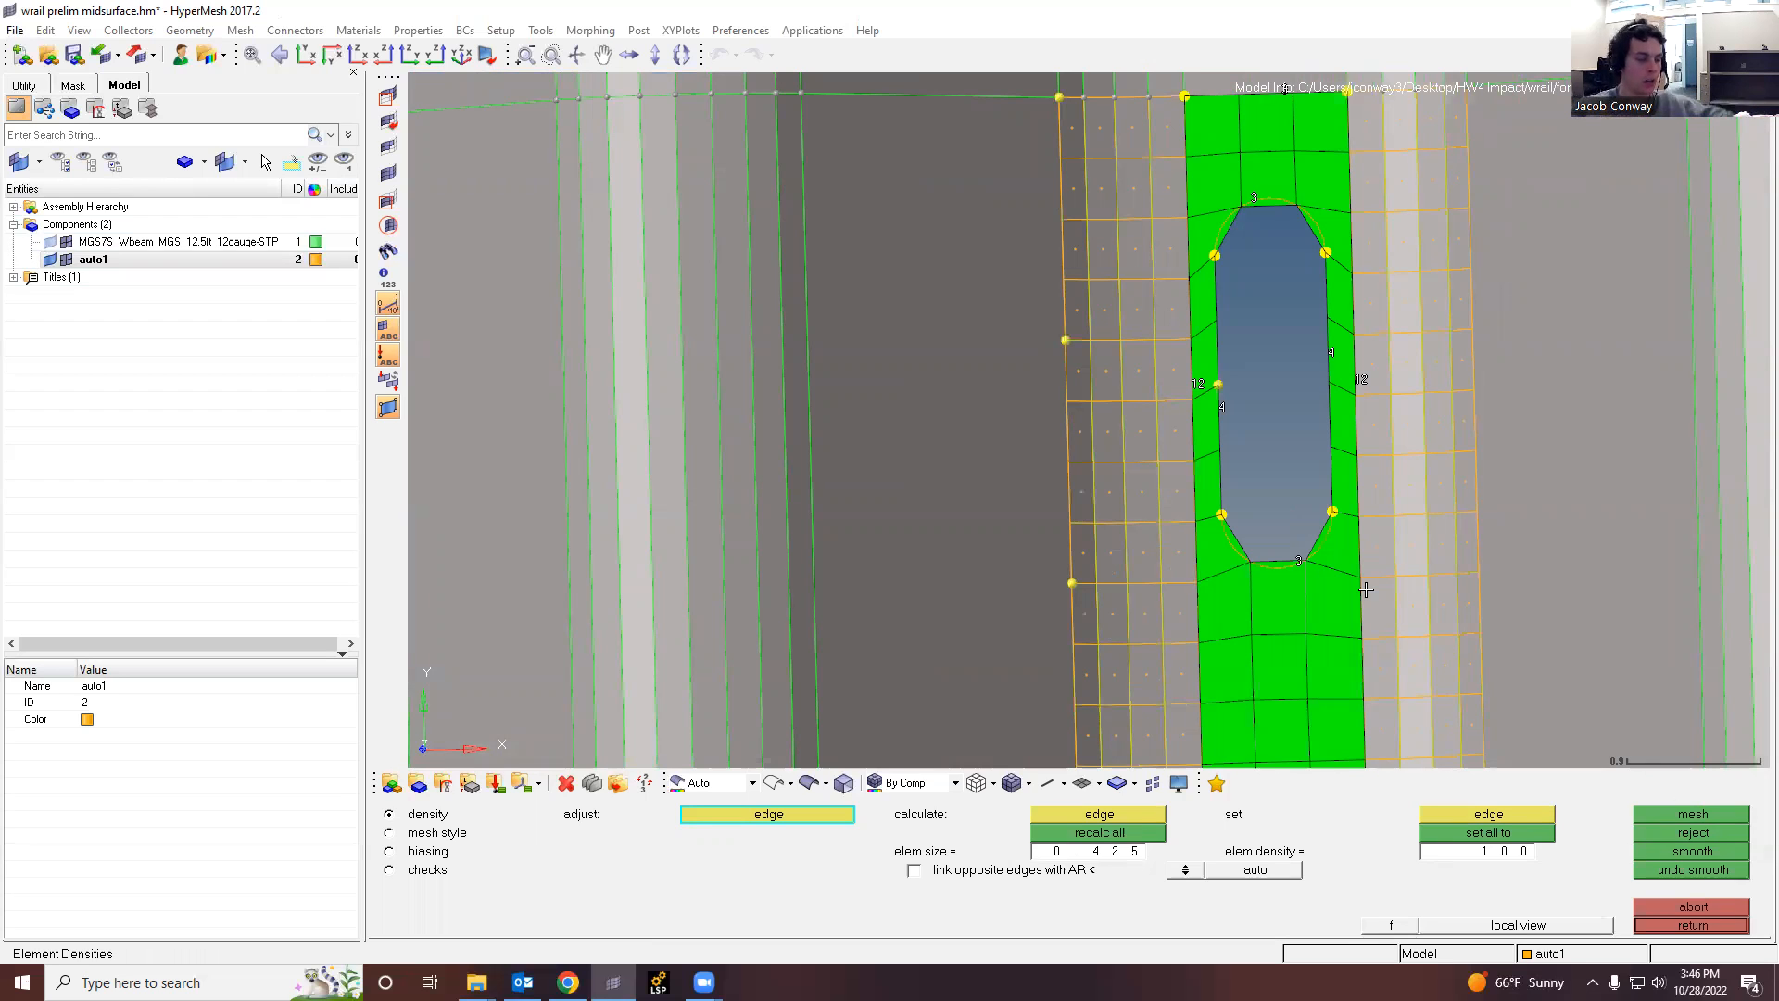
pyautogui.click(1692, 925)
# Step: Look over the full length of the rail to compare the meshed end with the unmeshed hole and slot regions
pyautogui.scroll(-5, 1362, 538)
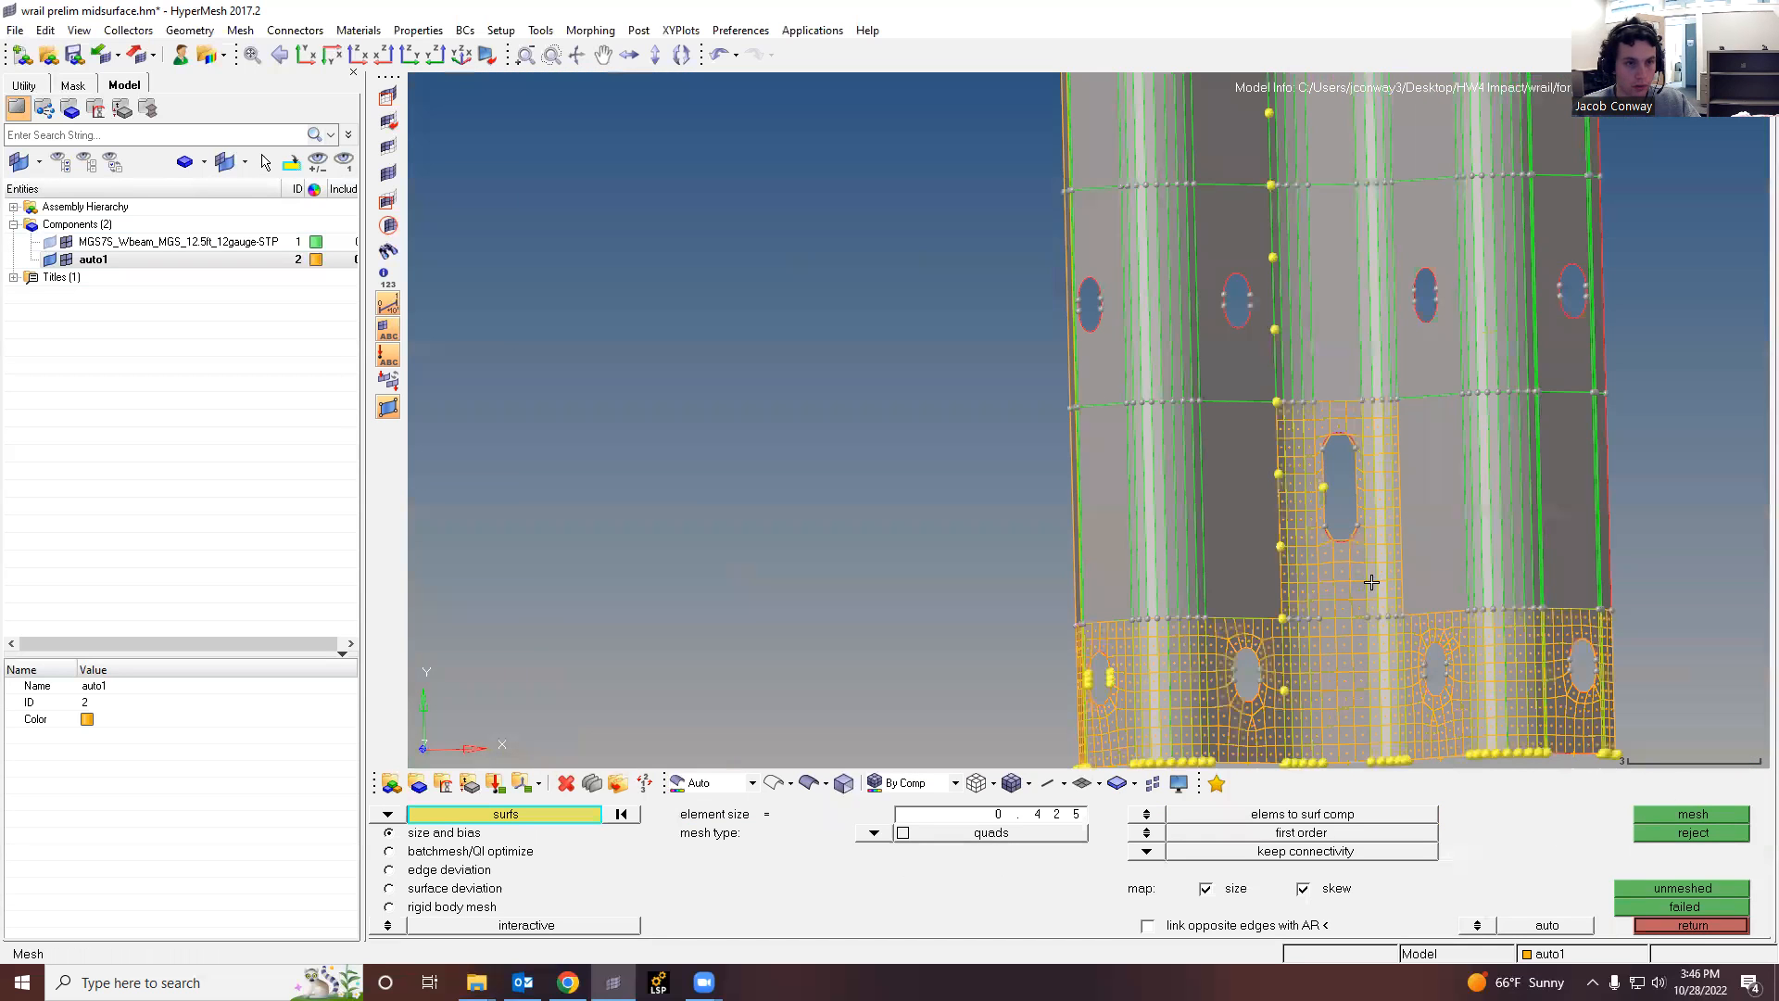
pyautogui.scroll(-10, 1371, 574)
pyautogui.scroll(8, 1372, 537)
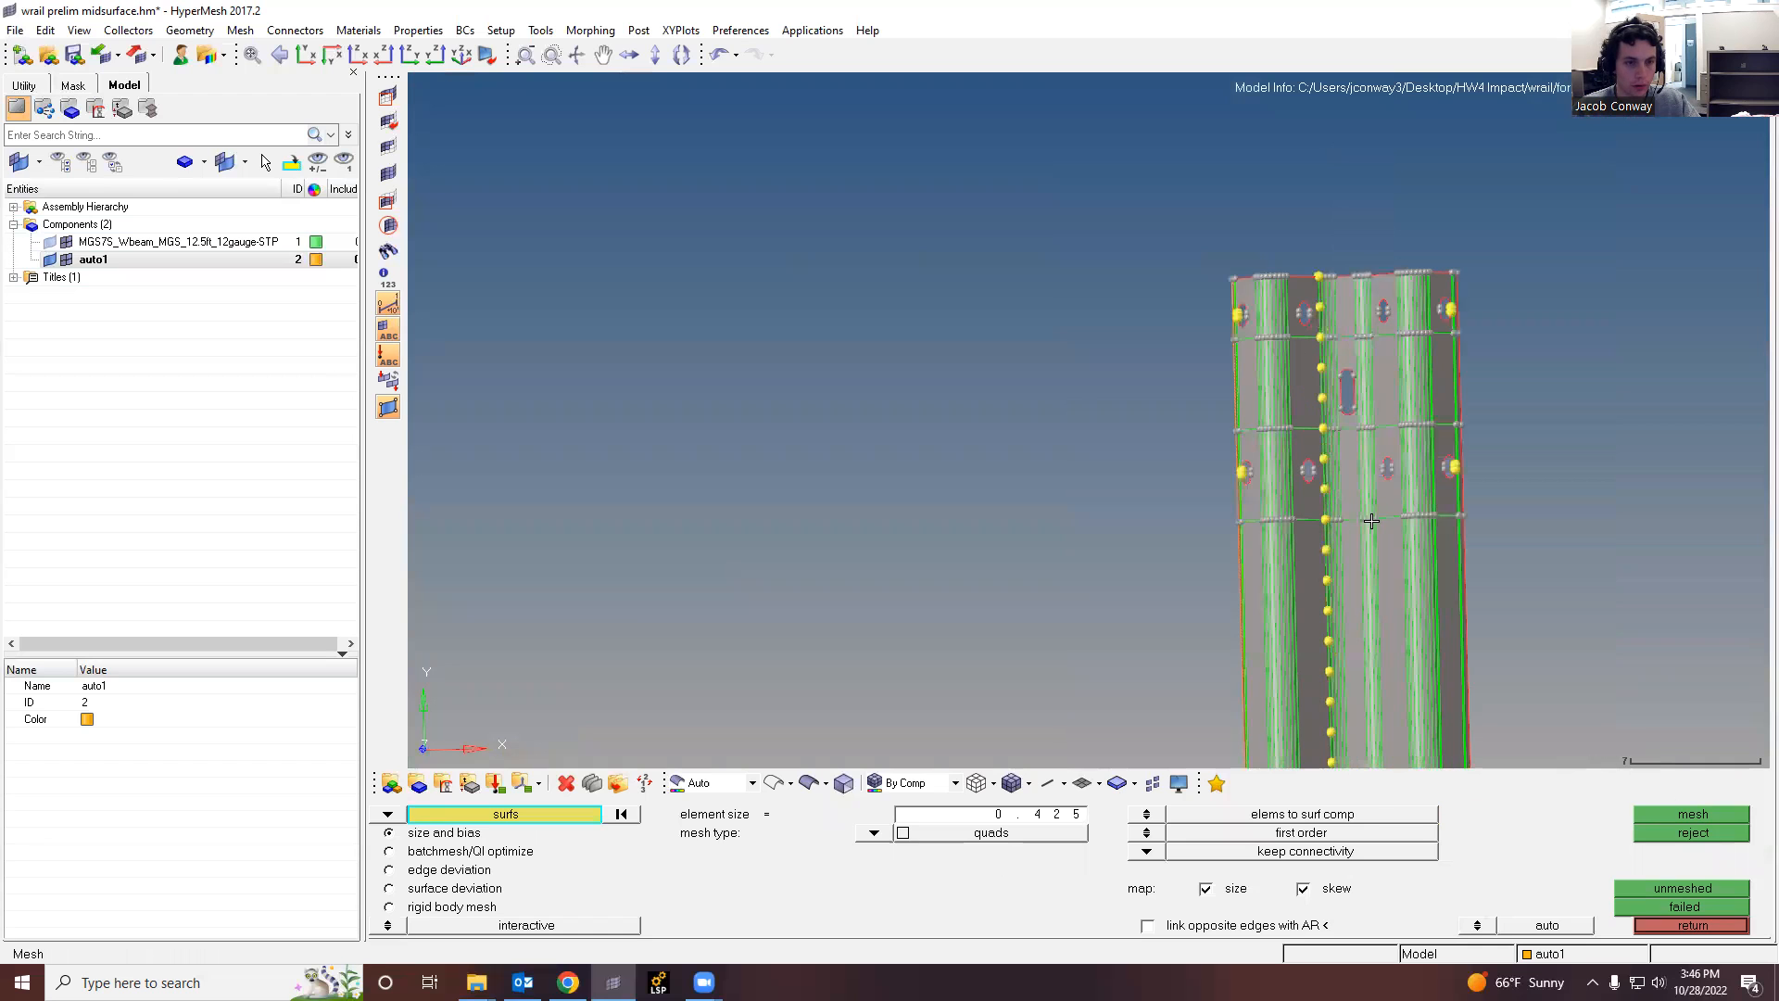
pyautogui.scroll(-8, 1345, 570)
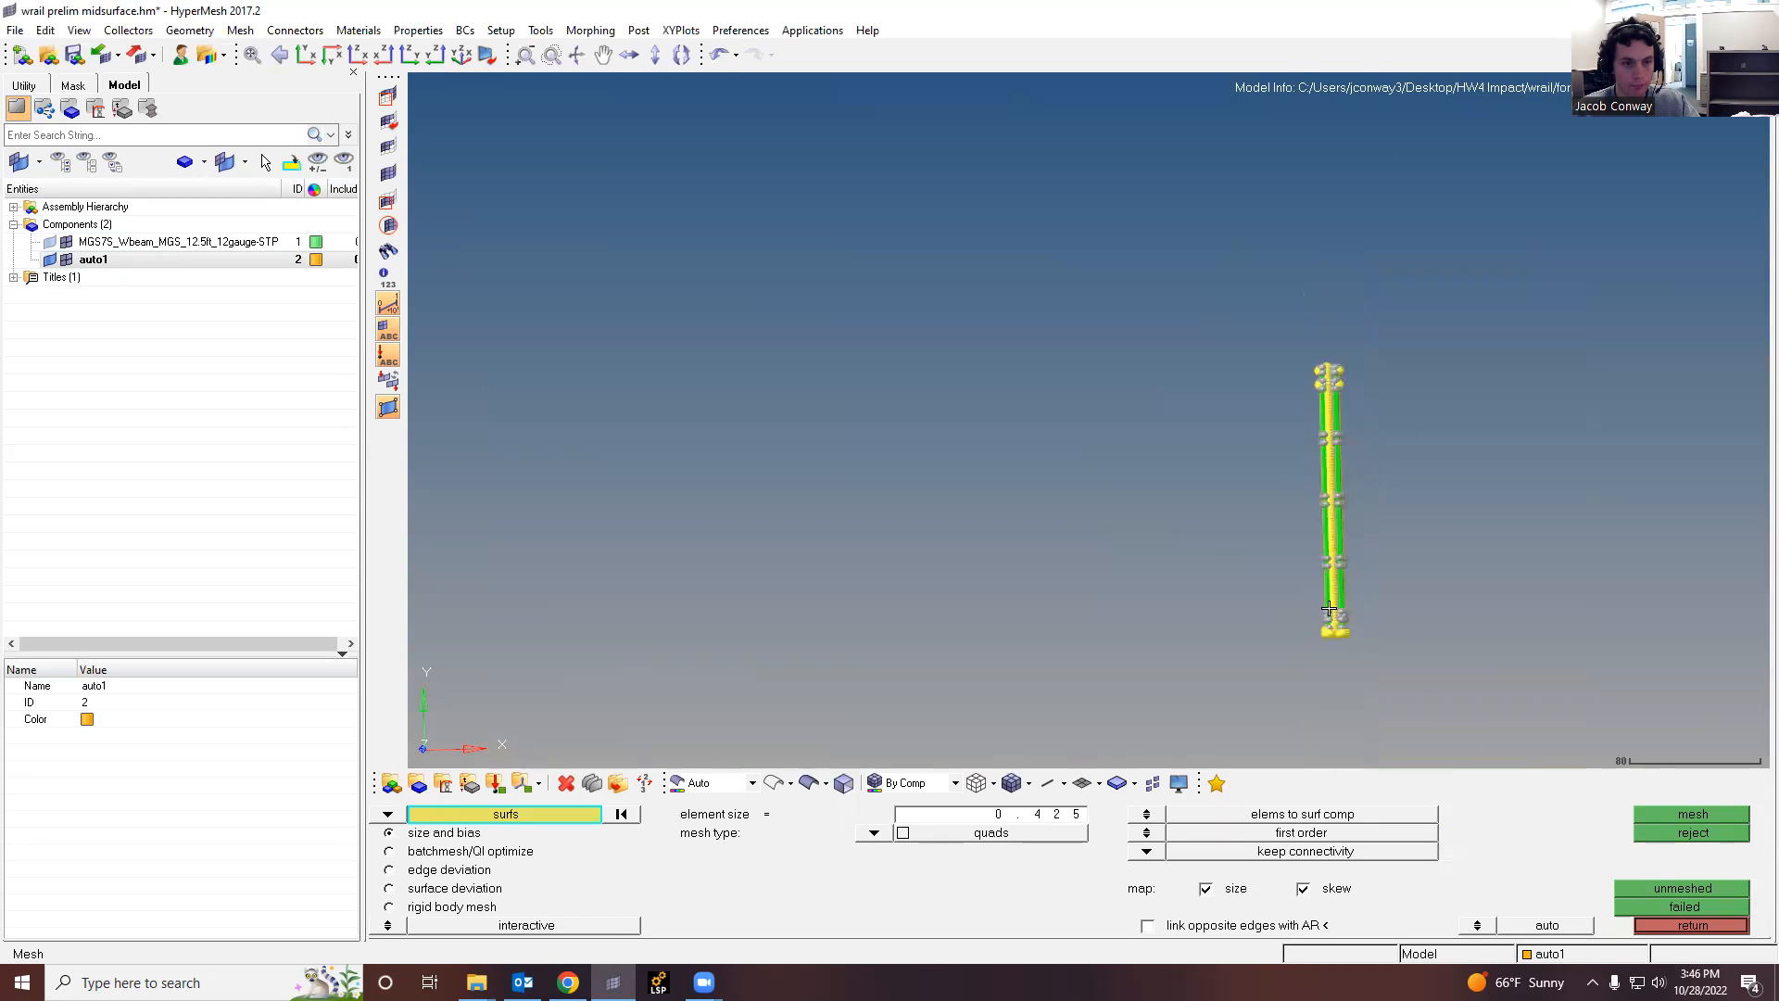
pyautogui.scroll(8, 1329, 607)
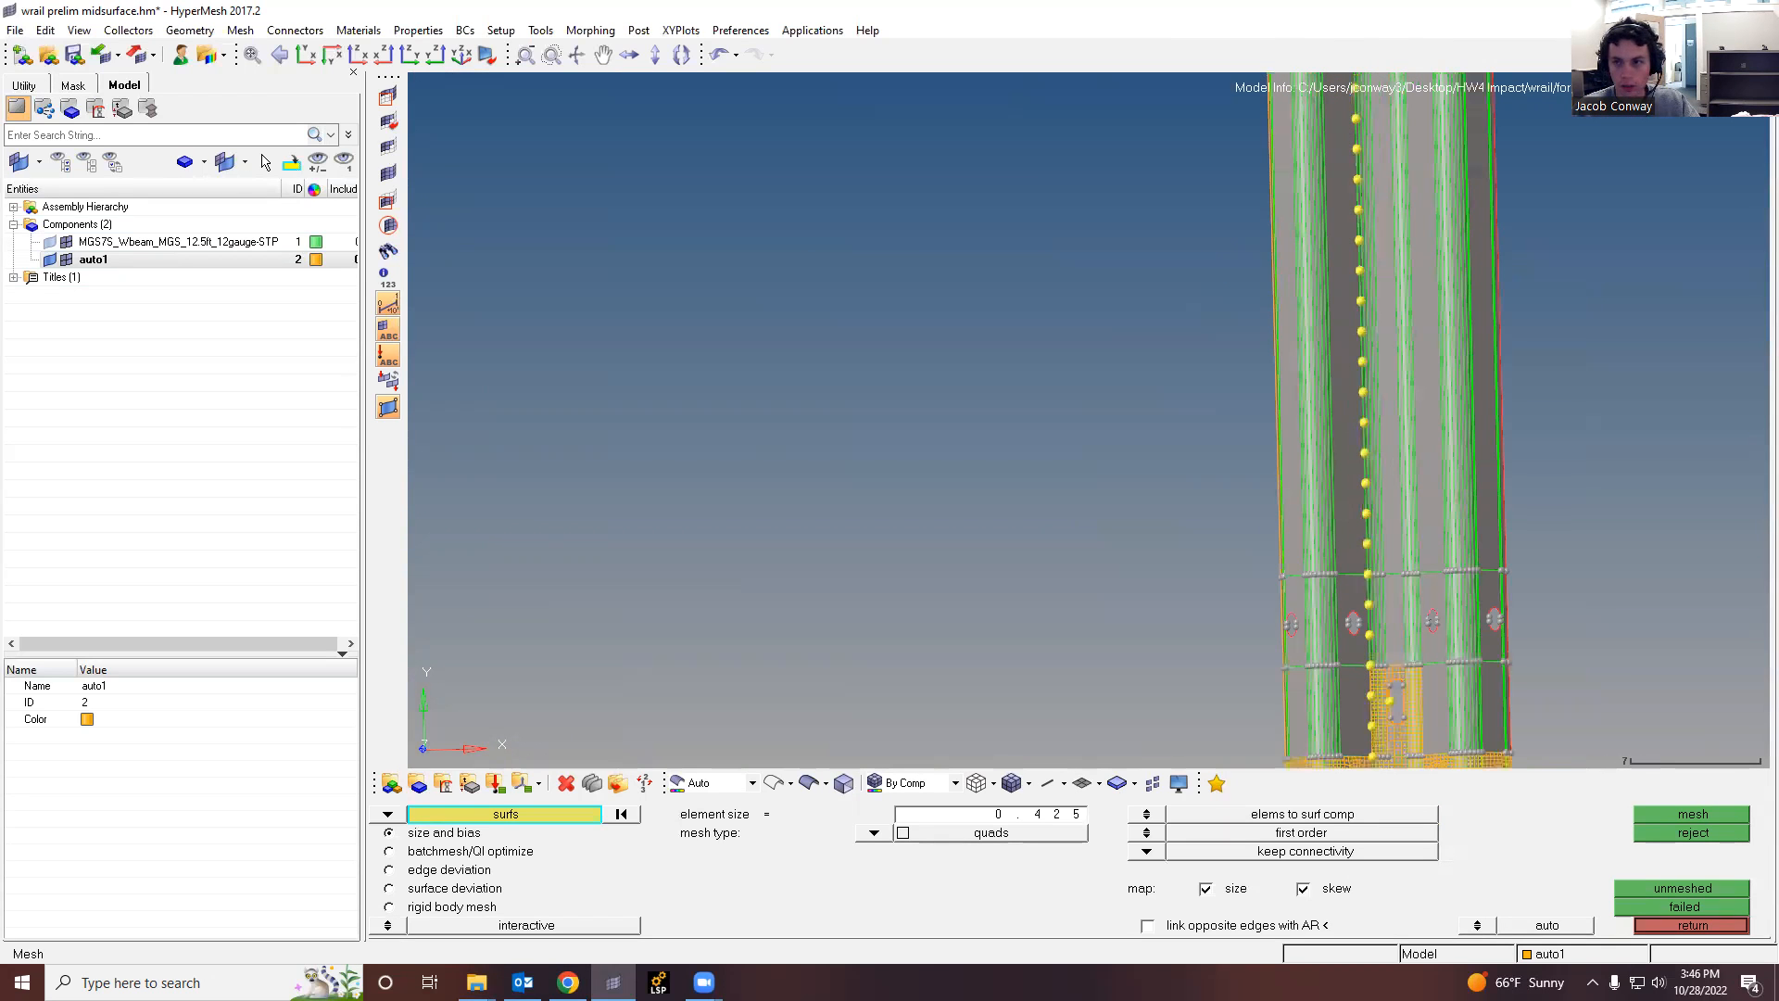
pyautogui.scroll(3, 1433, 653)
pyautogui.scroll(-3, 1232, 239)
pyautogui.scroll(5, 1292, 439)
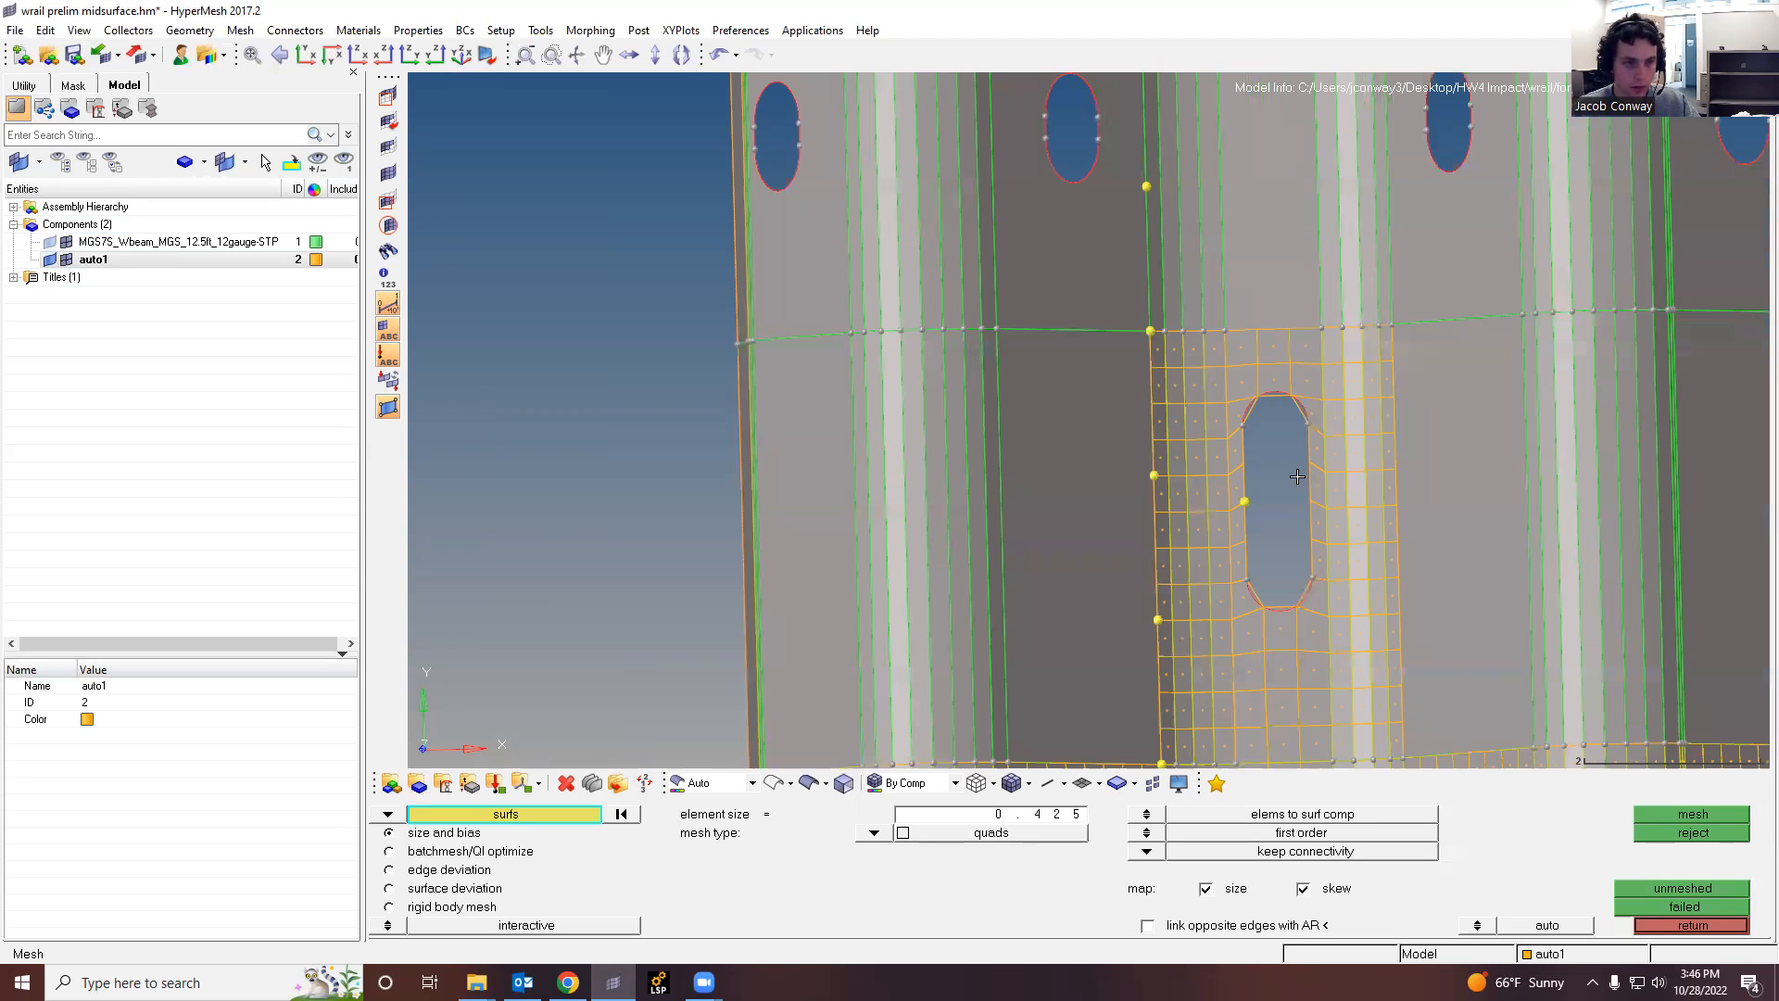
# Step: Examine the mesh around the elongated slot and its continuity with the meshed free-end strip of bolt holes
pyautogui.scroll(2, 1297, 476)
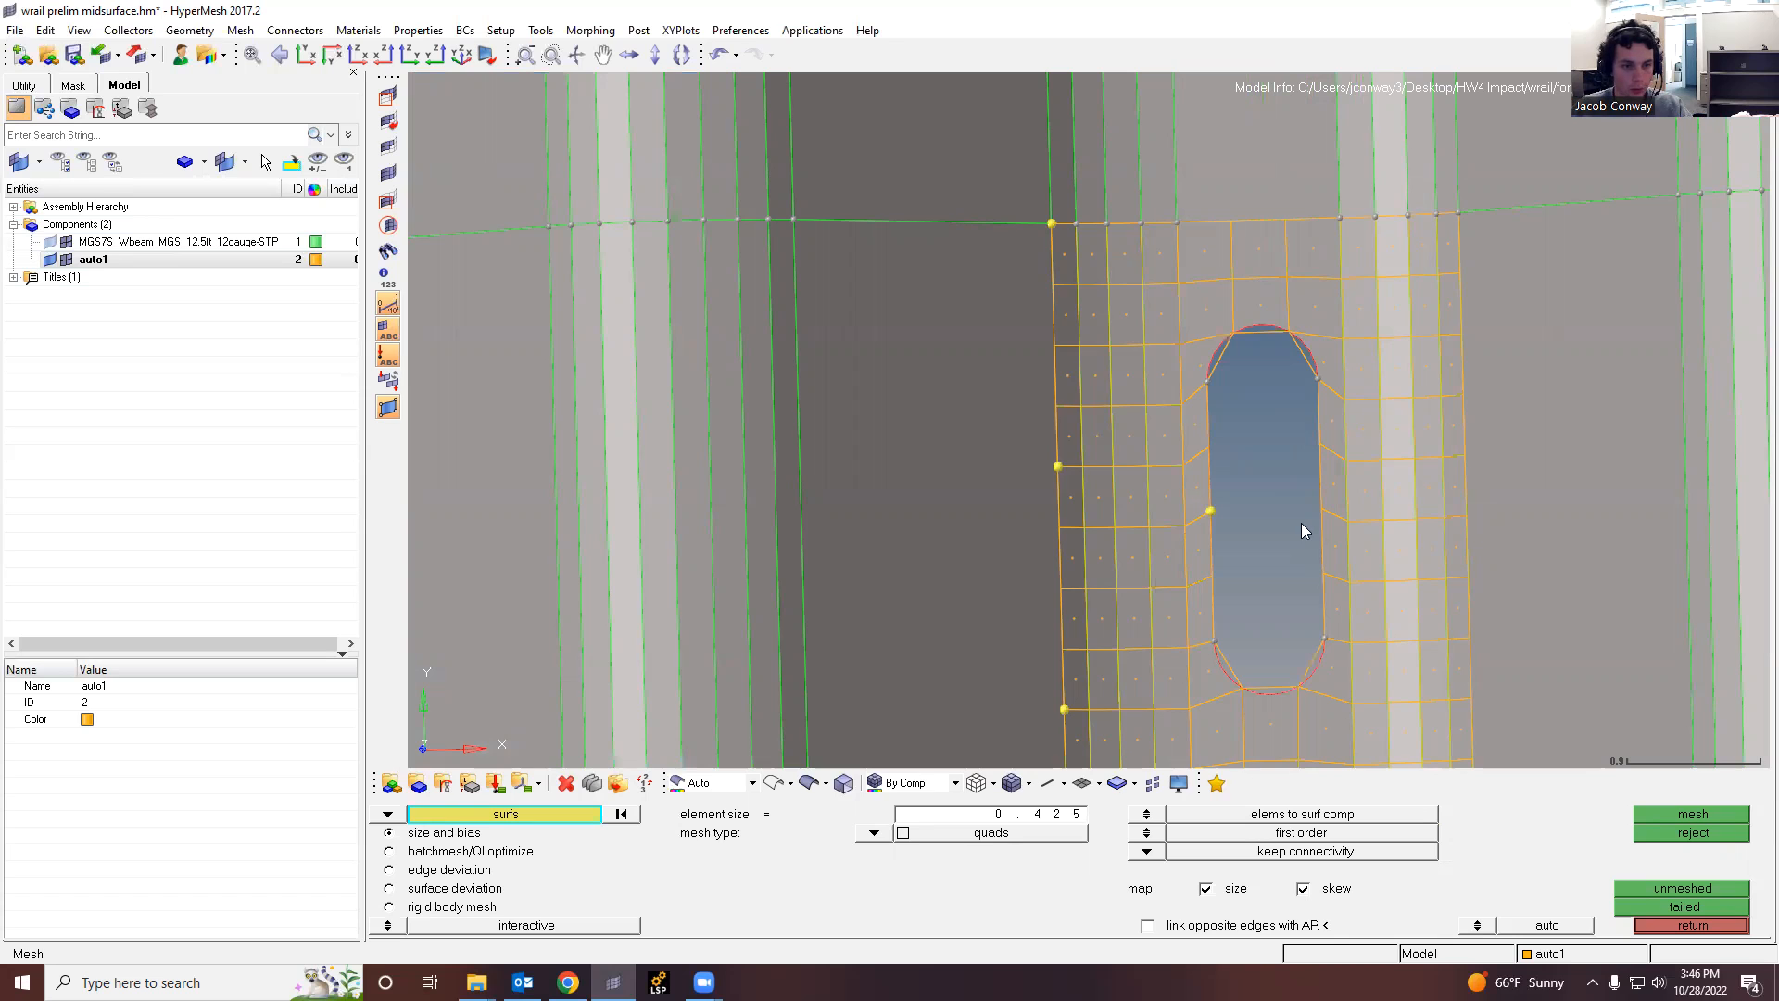
pyautogui.scroll(-5, 1301, 522)
pyautogui.scroll(3, 1310, 568)
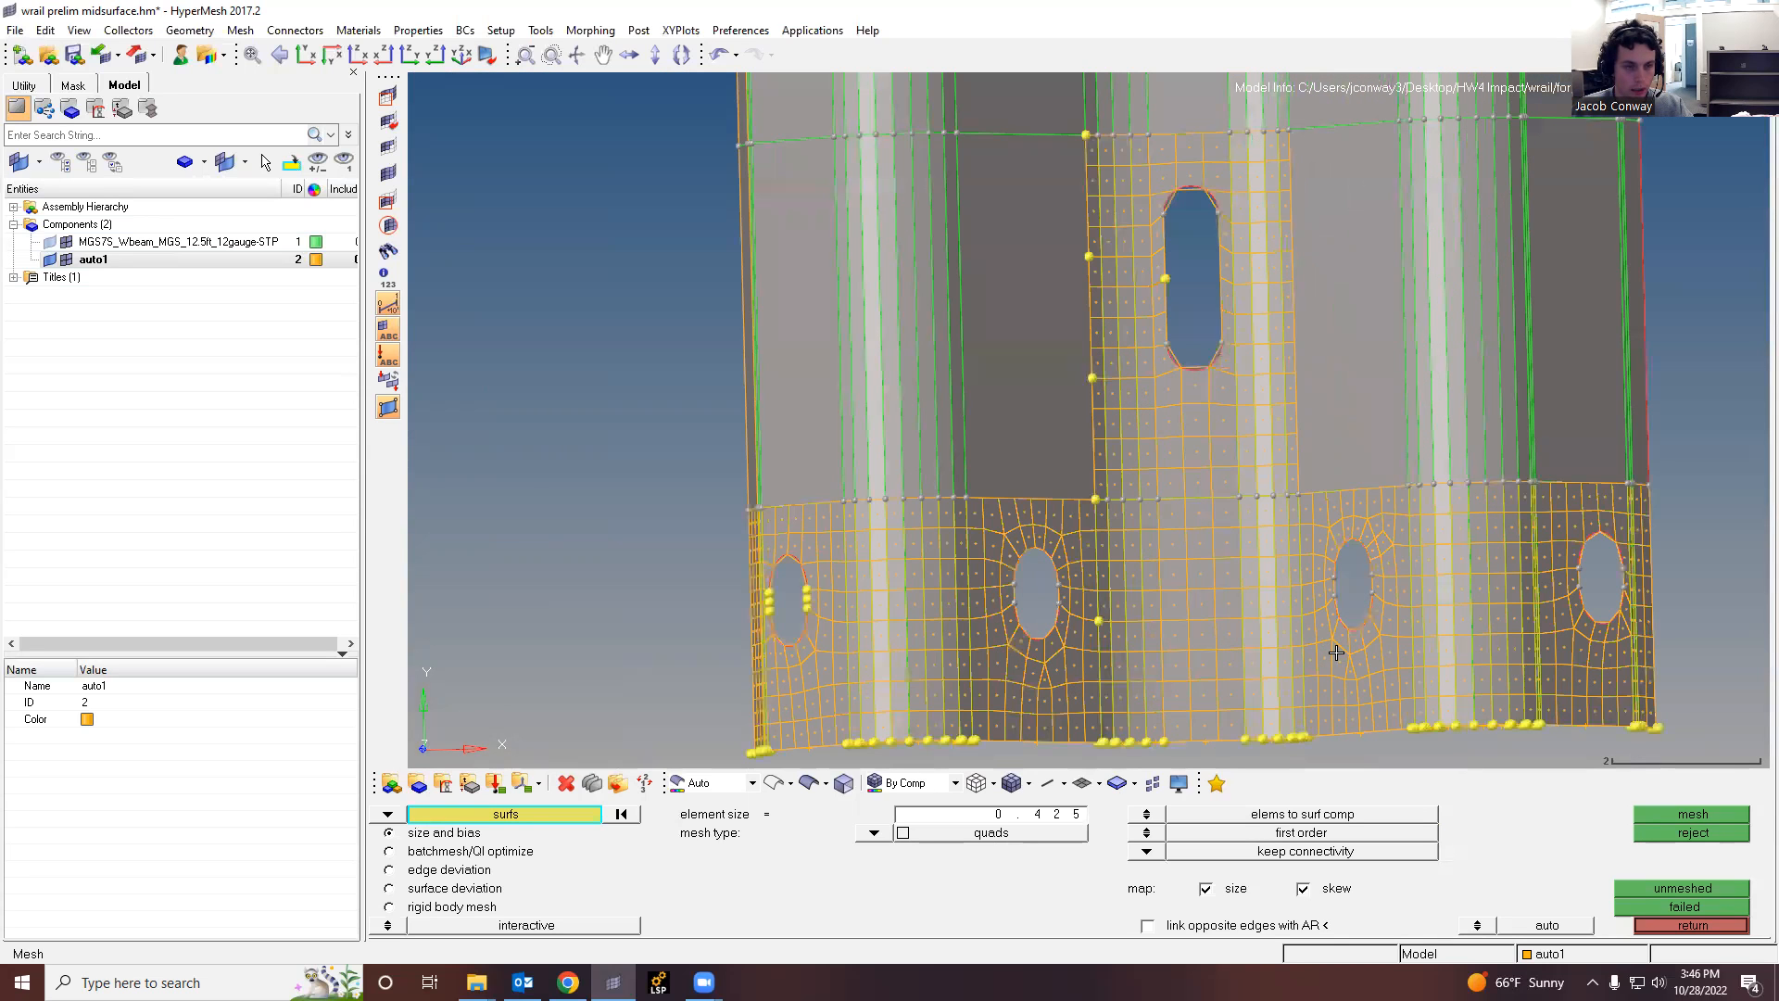
pyautogui.scroll(-2, 1314, 543)
pyautogui.scroll(4, 1265, 565)
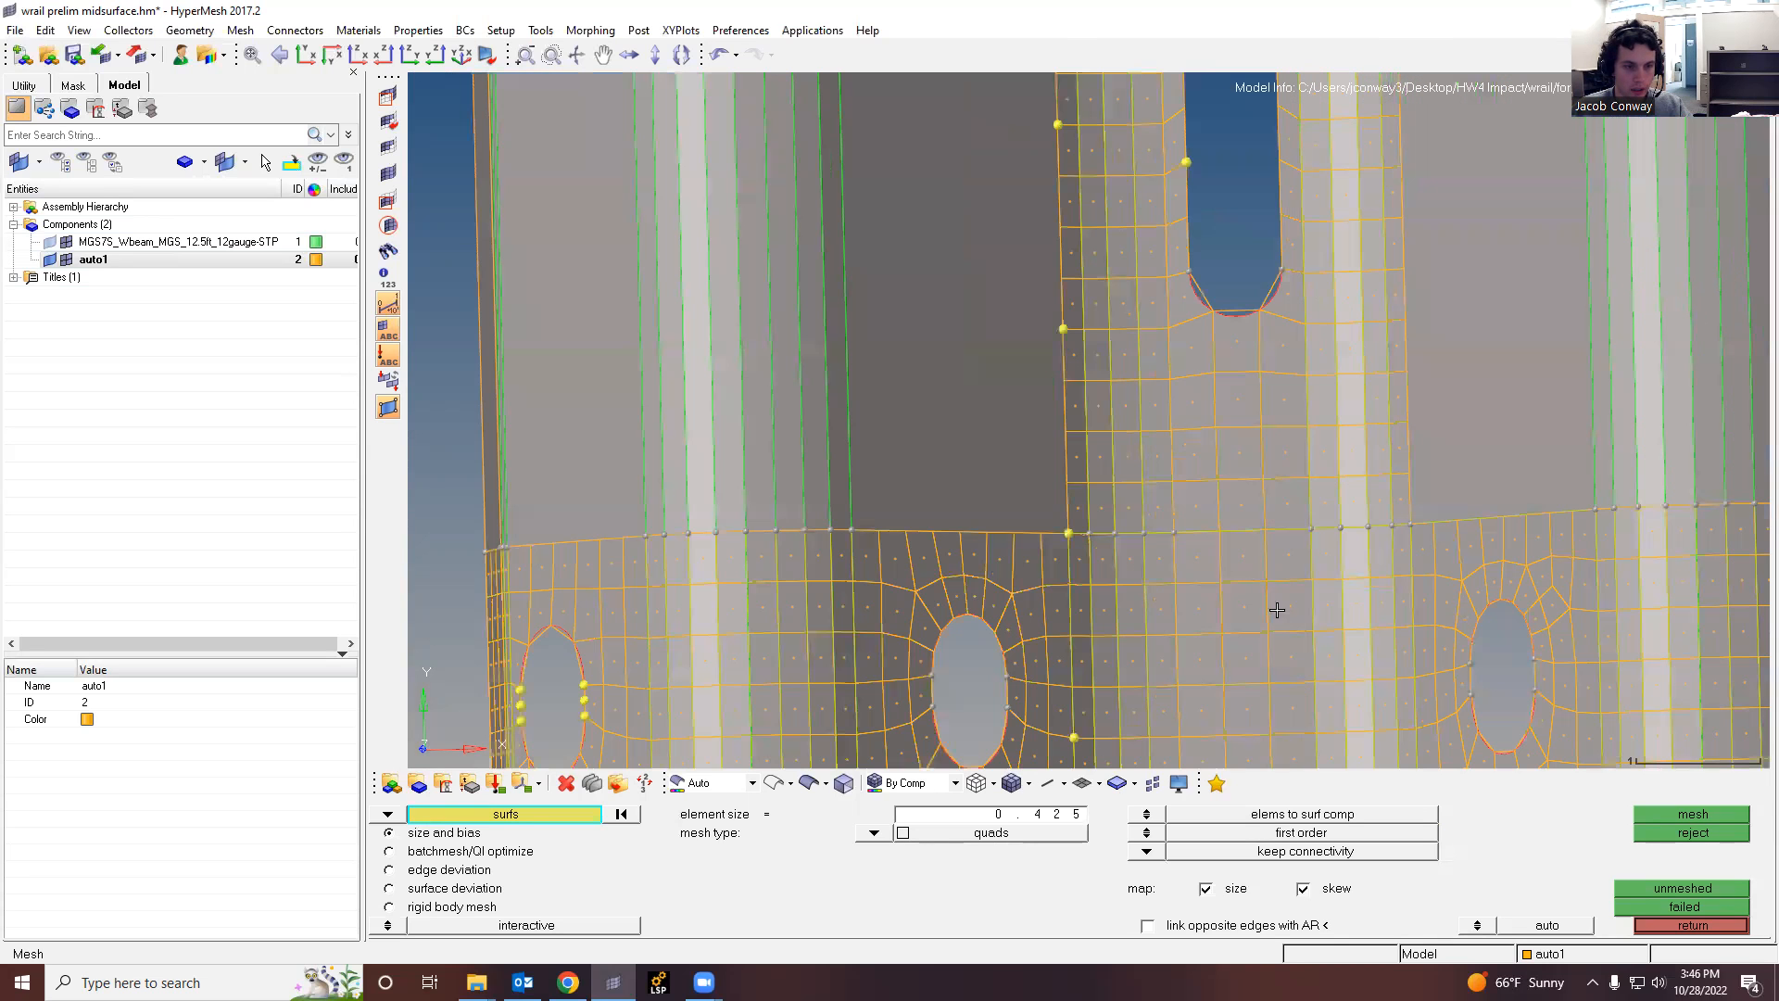
pyautogui.scroll(-4, 1381, 644)
pyautogui.scroll(3, 1454, 639)
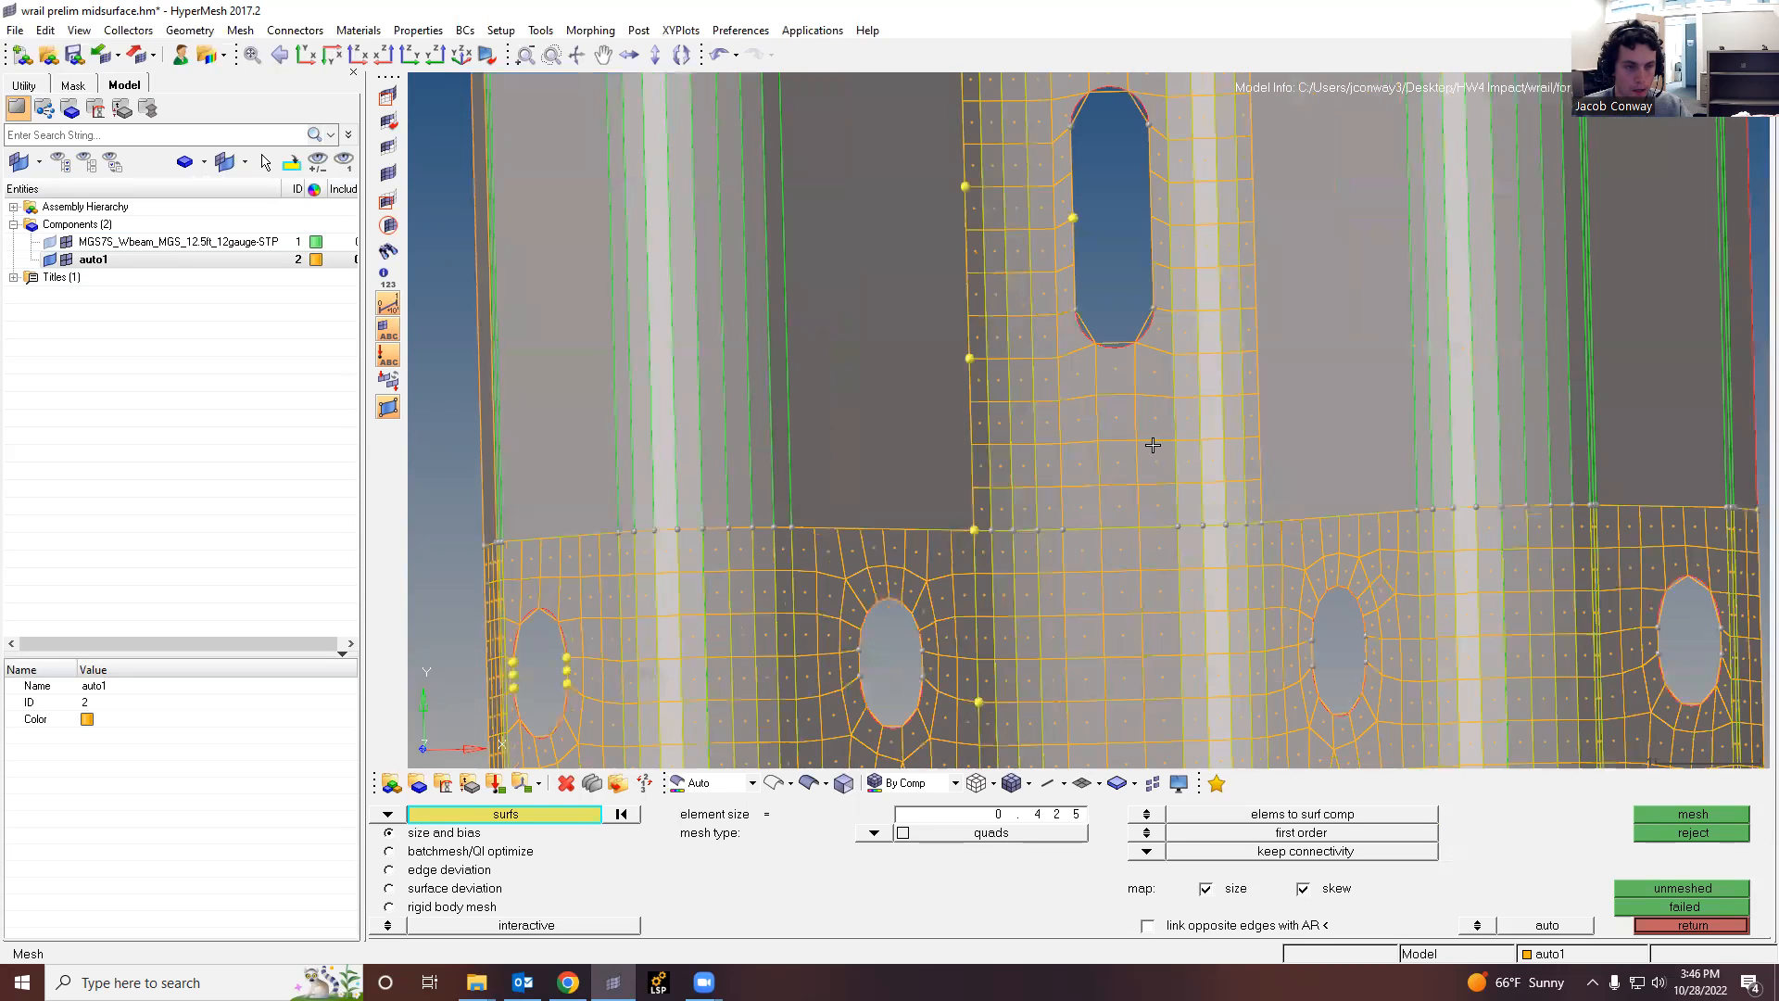
pyautogui.scroll(-5, 1391, 498)
pyautogui.scroll(3, 1457, 469)
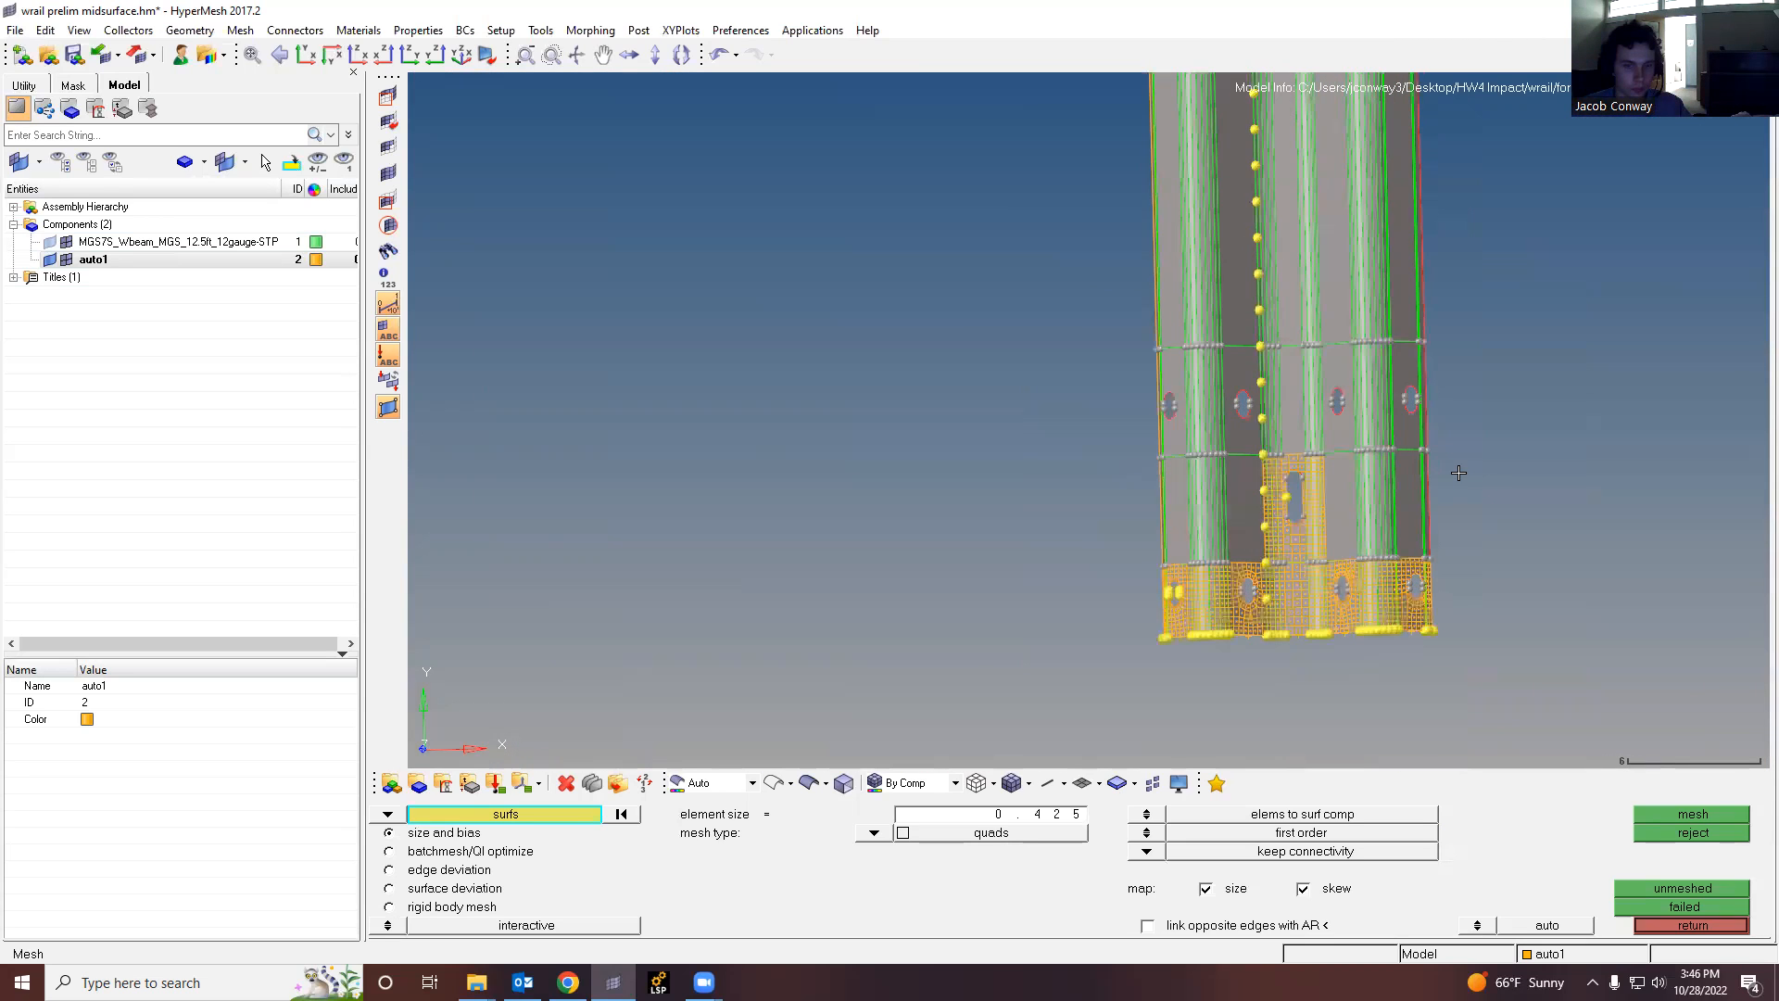